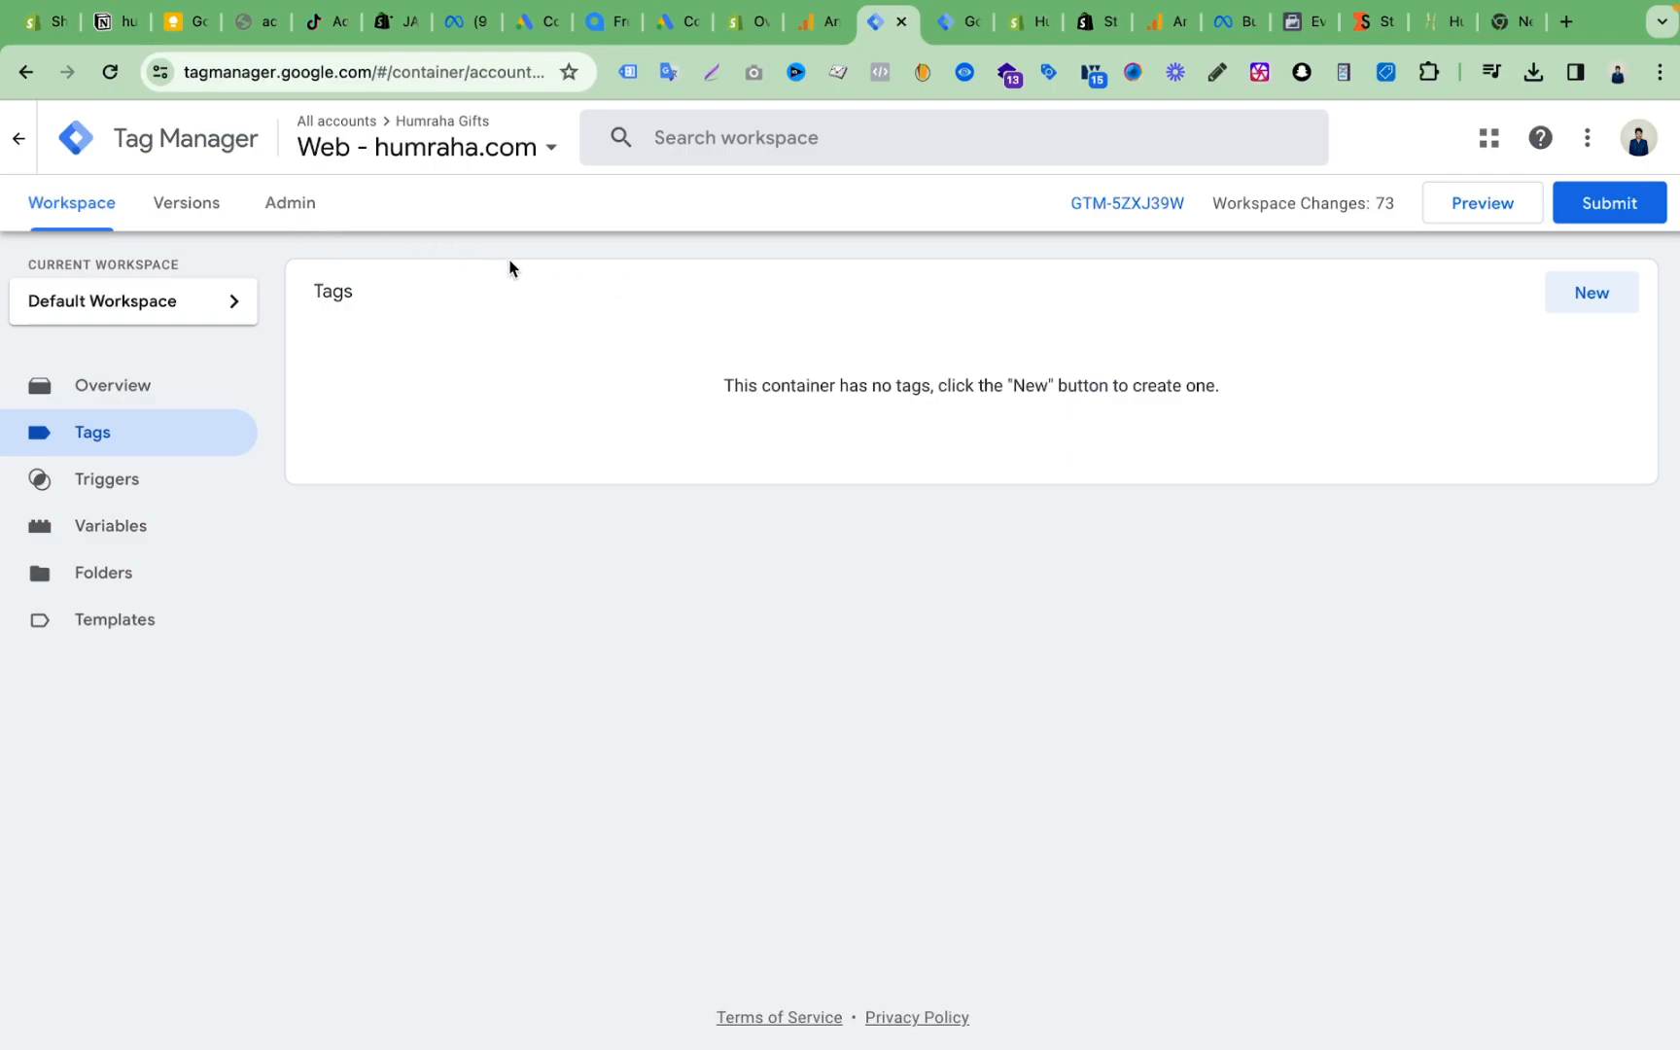
# Check the tag lists of the server and web humraha.com containers.
pyautogui.click(967, 31)
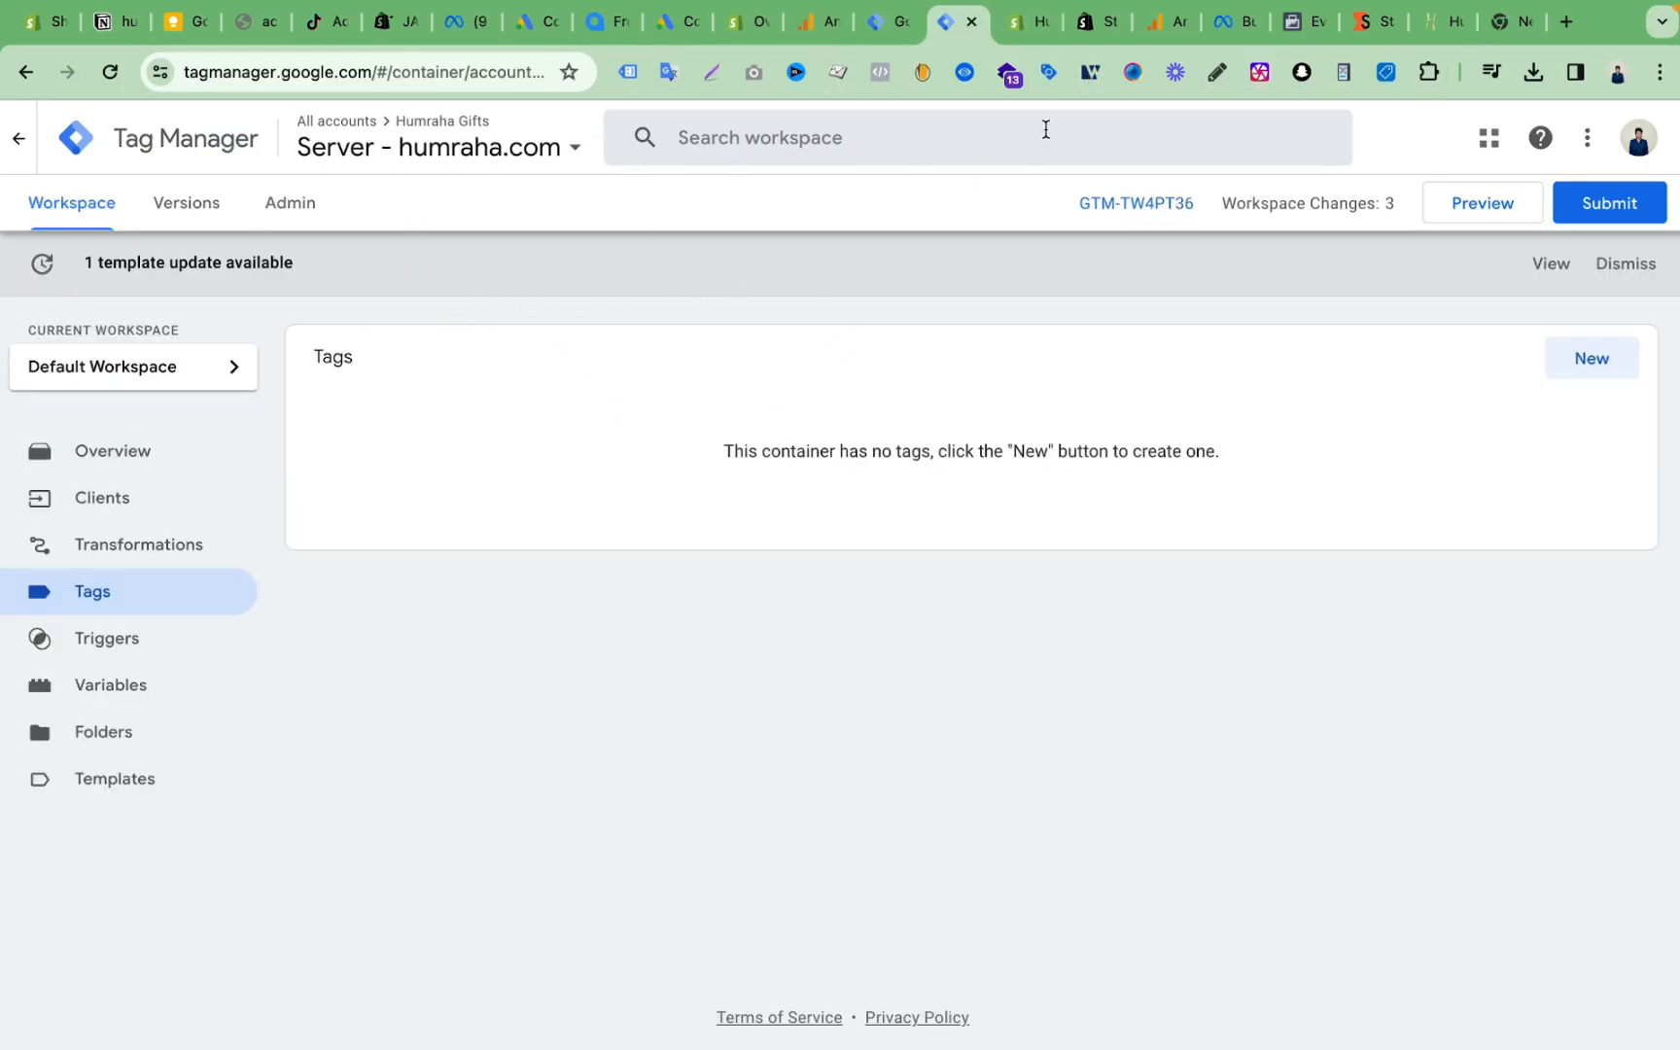
pyautogui.click(881, 25)
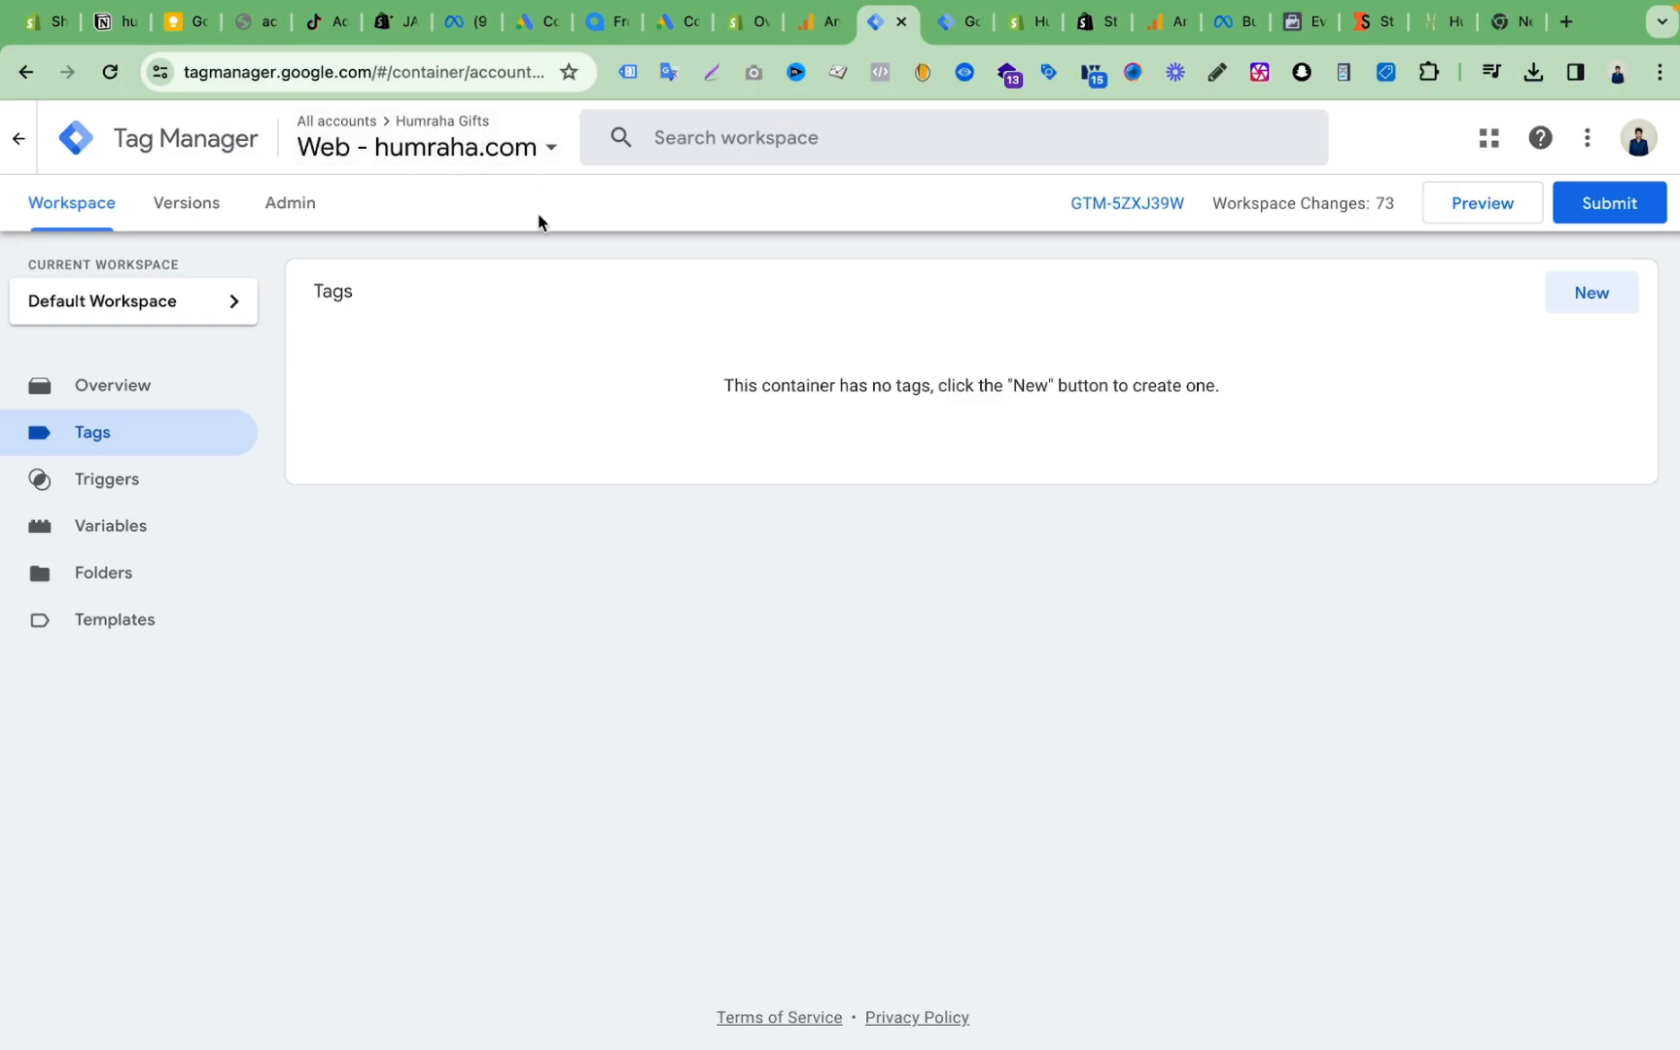
# Switch to the Snarky Slaps Job folder in Finder and place Web GTM.json and Server GTM.json side by side below the other files.
pyautogui.hotkey('ctrl', 'Up')
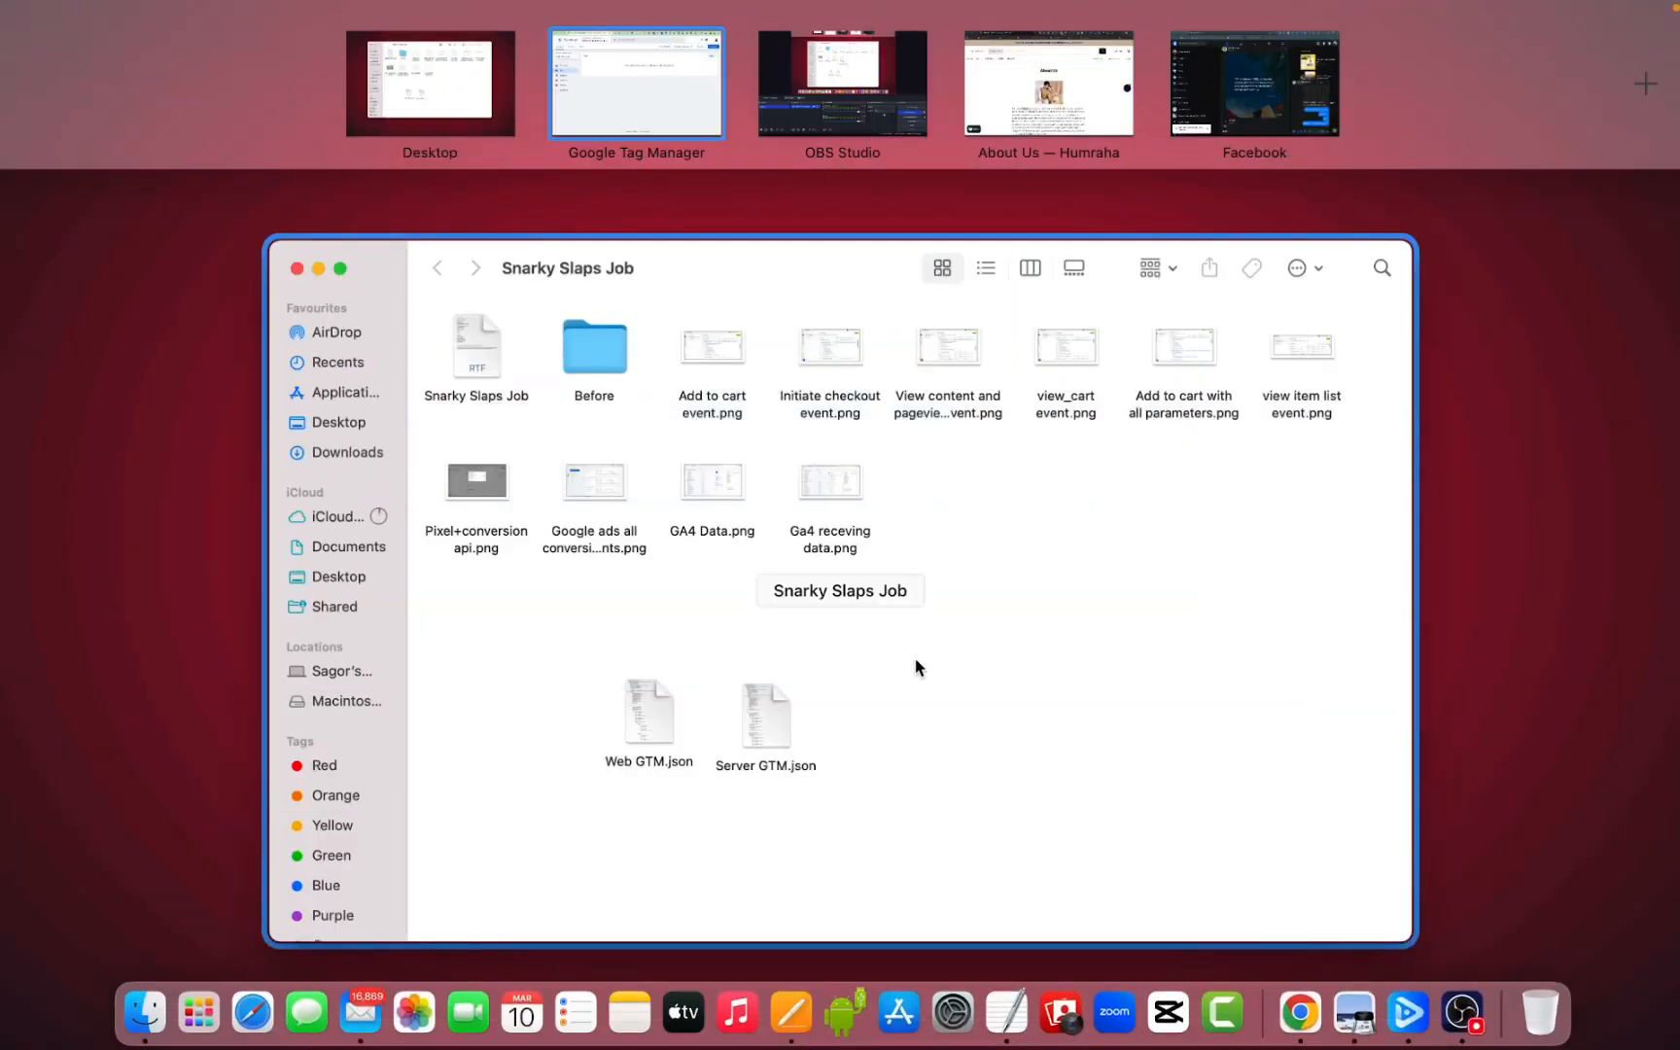
pyautogui.click(915, 658)
pyautogui.moveTo(601, 745); pyautogui.dragTo(806, 578)
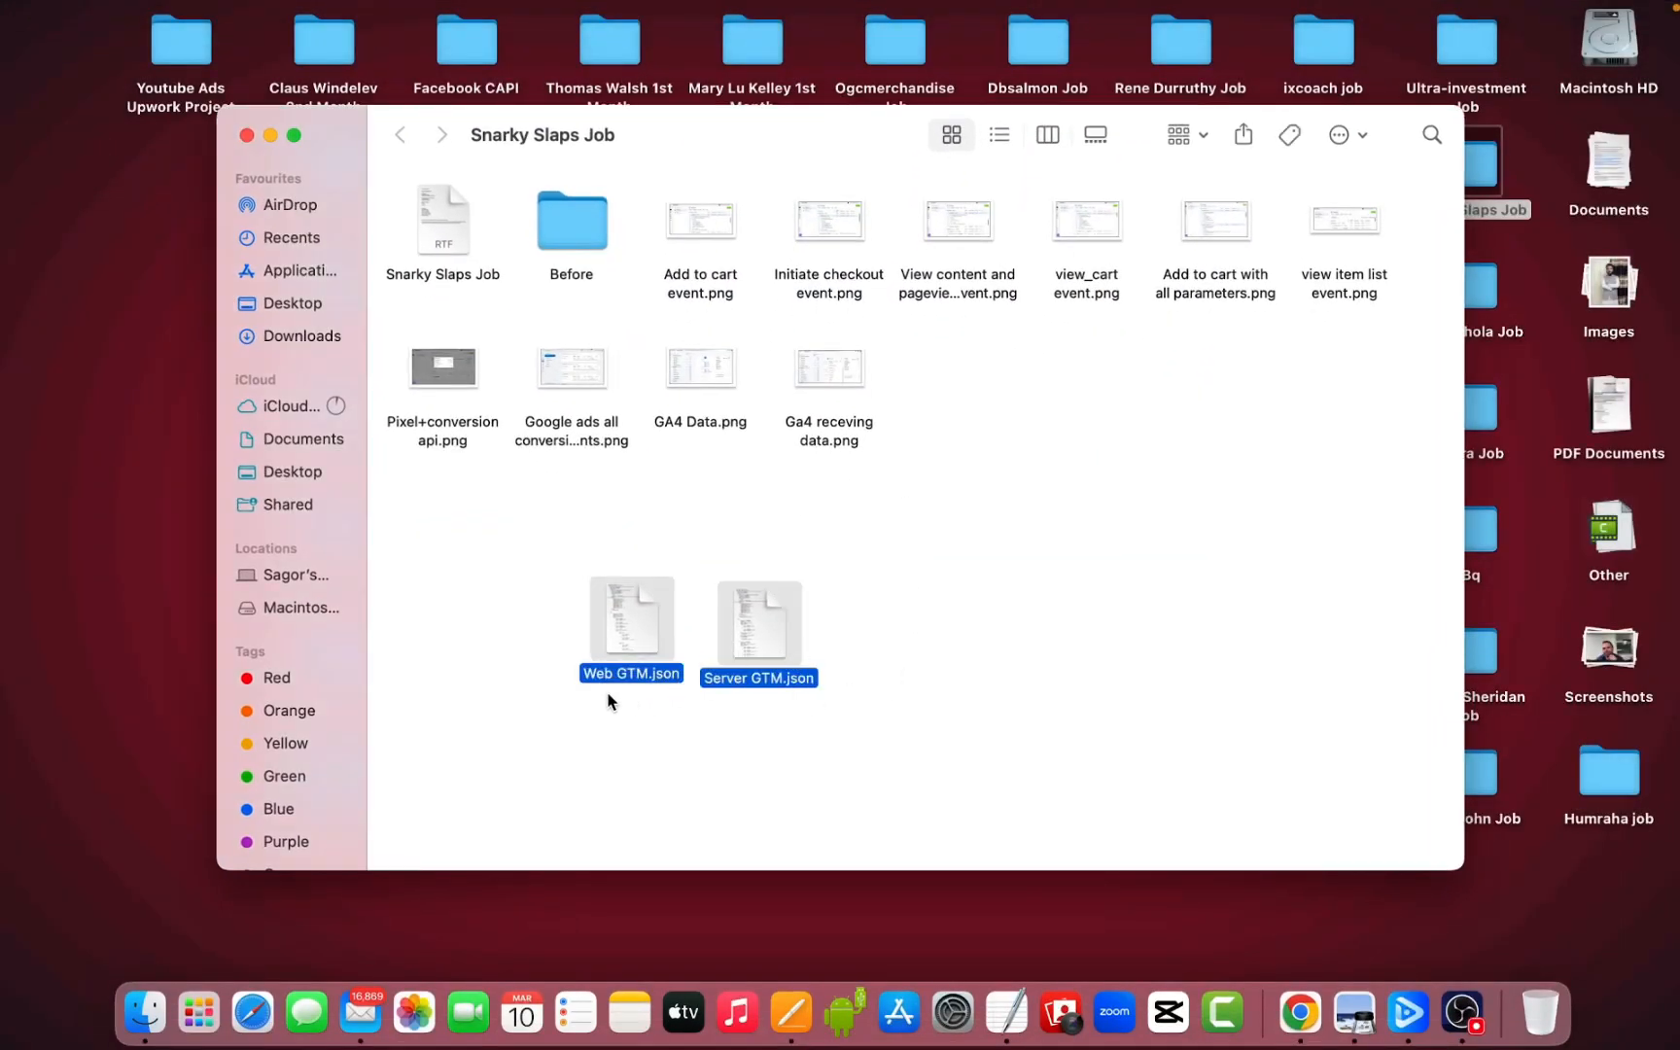
pyautogui.moveTo(634, 625); pyautogui.dragTo(558, 635)
pyautogui.click(829, 643)
pyautogui.click(693, 636)
pyautogui.moveTo(689, 638); pyautogui.dragTo(739, 634)
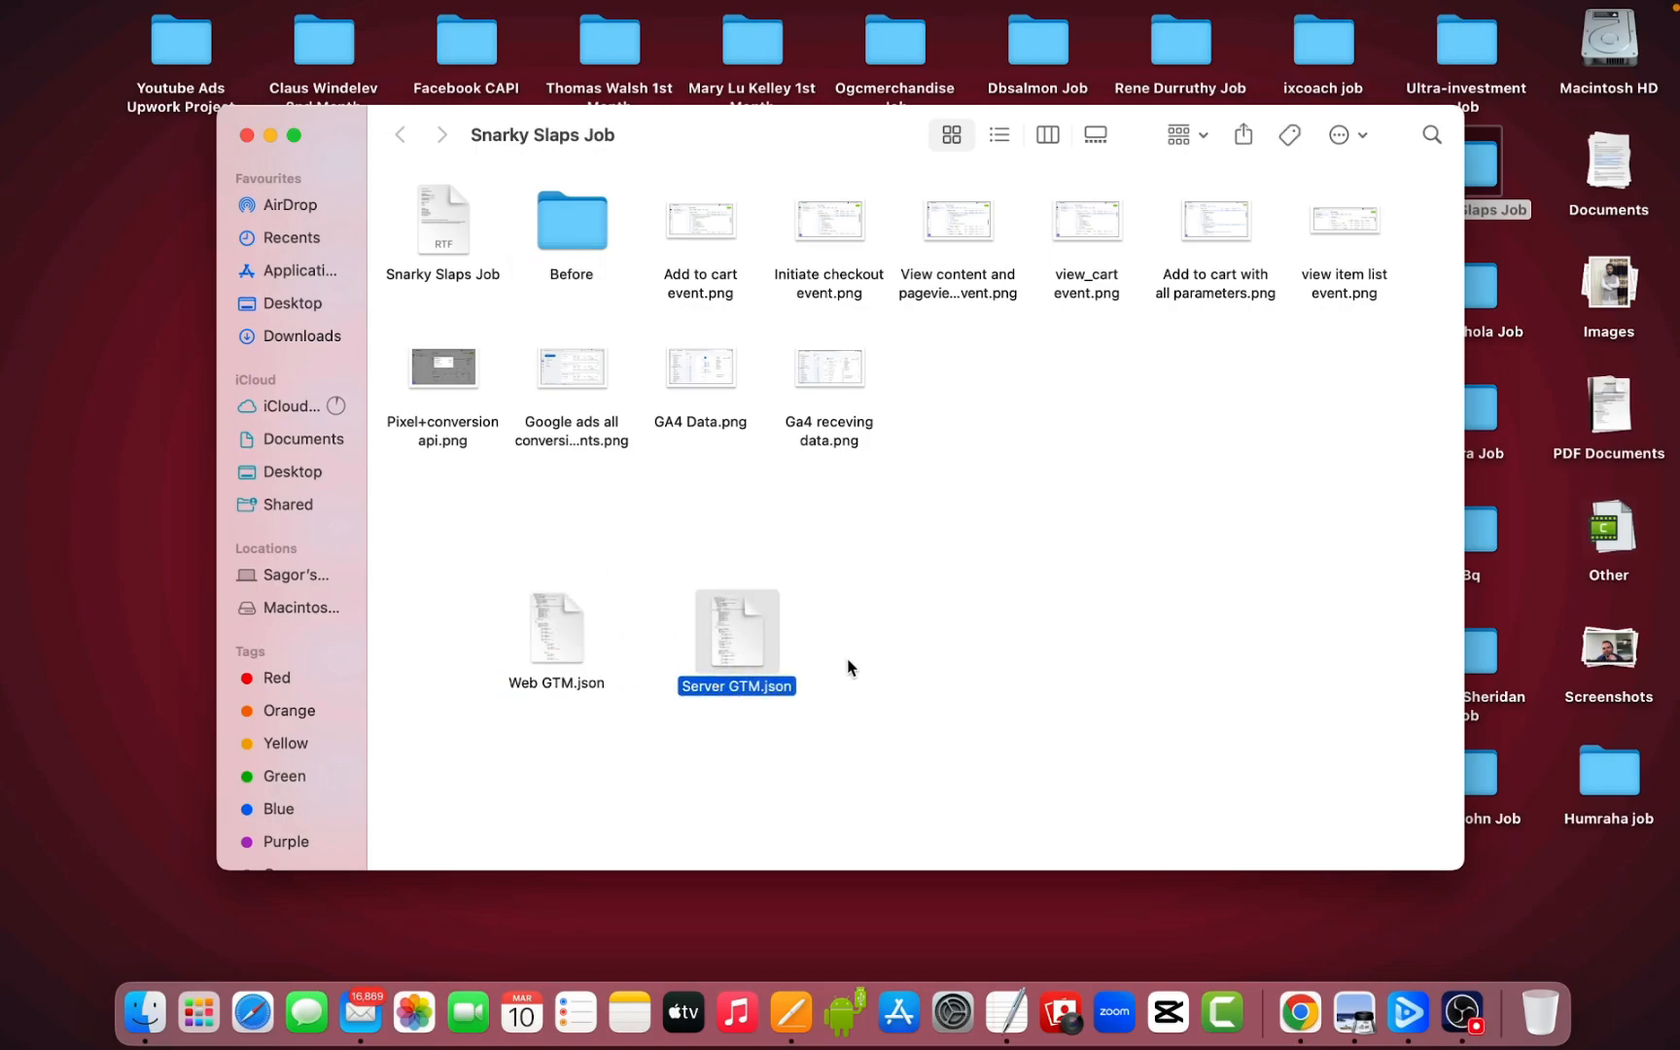
pyautogui.click(848, 668)
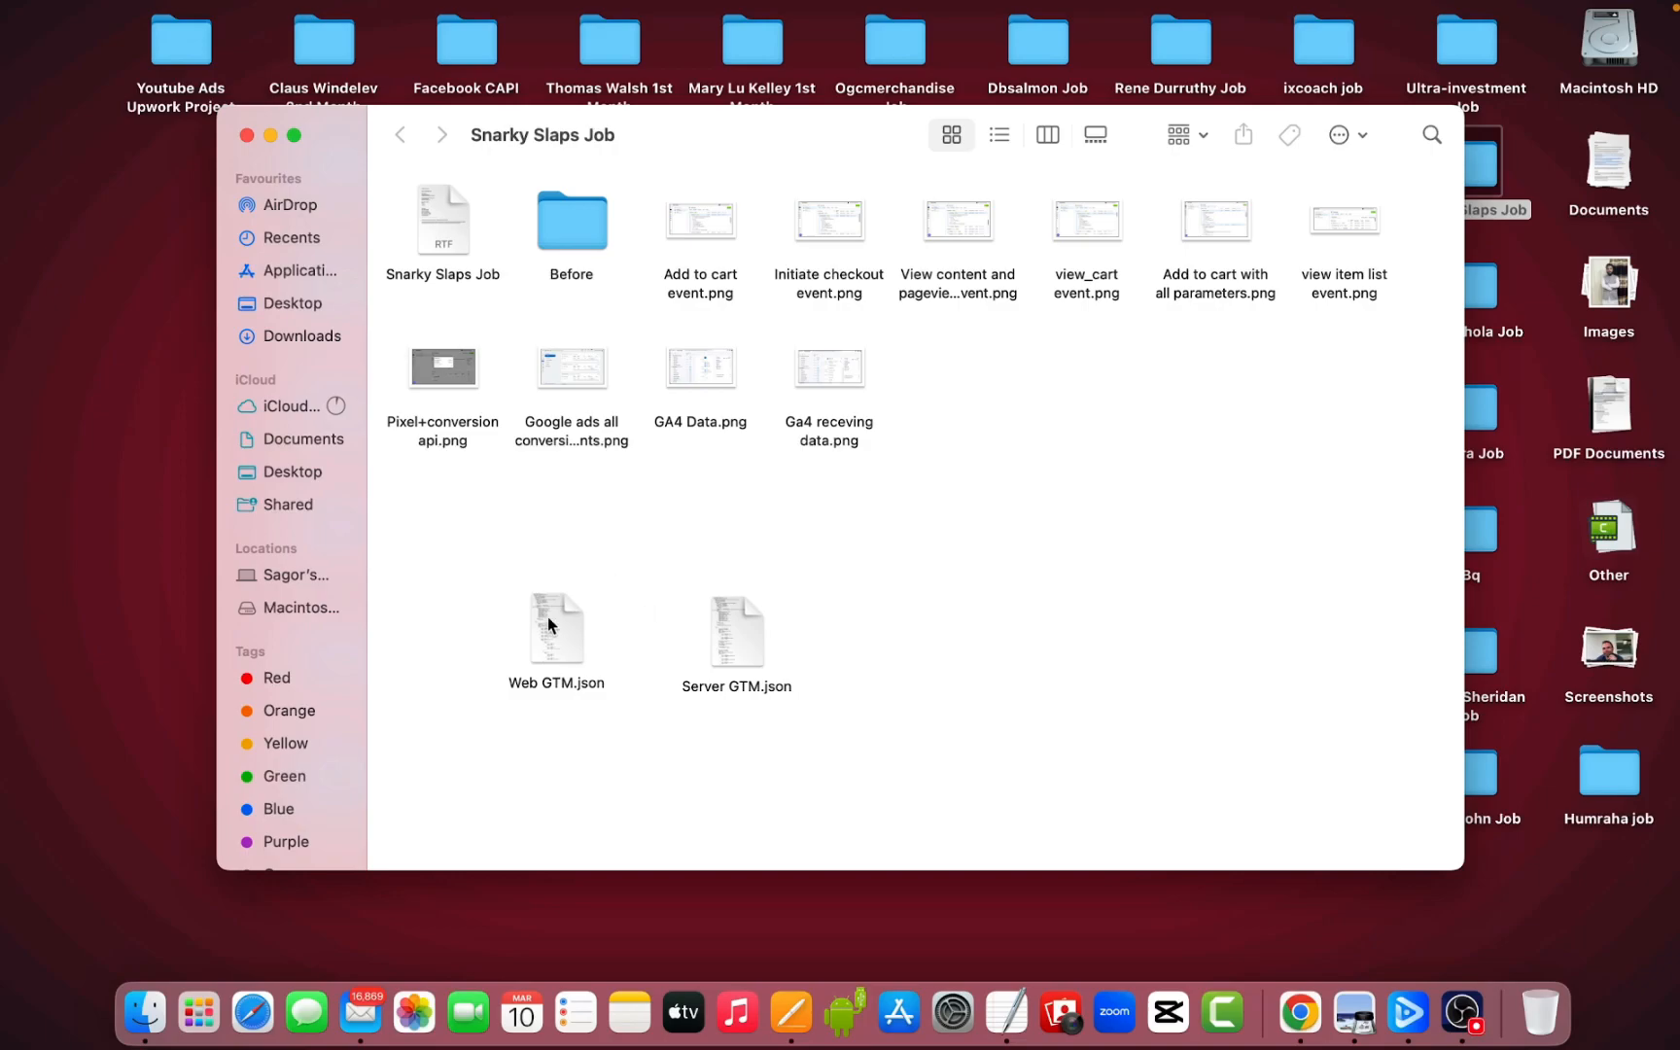
pyautogui.moveTo(563, 652); pyautogui.dragTo(608, 645)
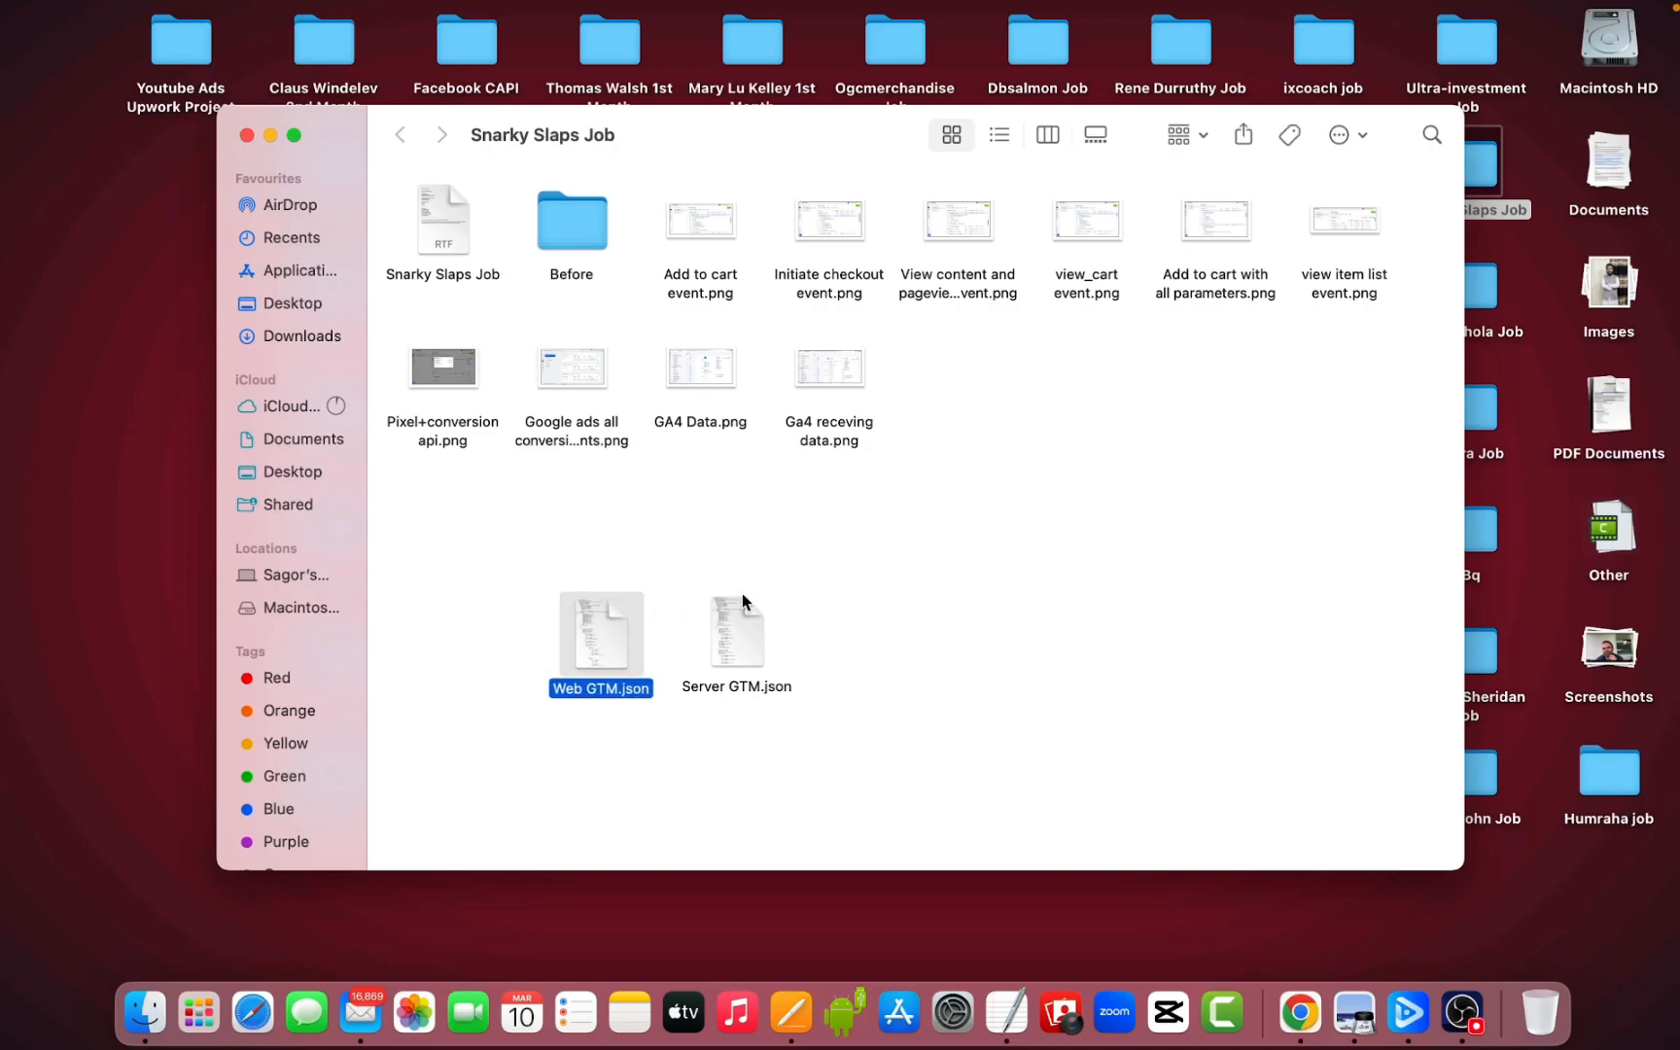
pyautogui.moveTo(726, 631); pyautogui.dragTo(511, 664)
pyautogui.click(838, 612)
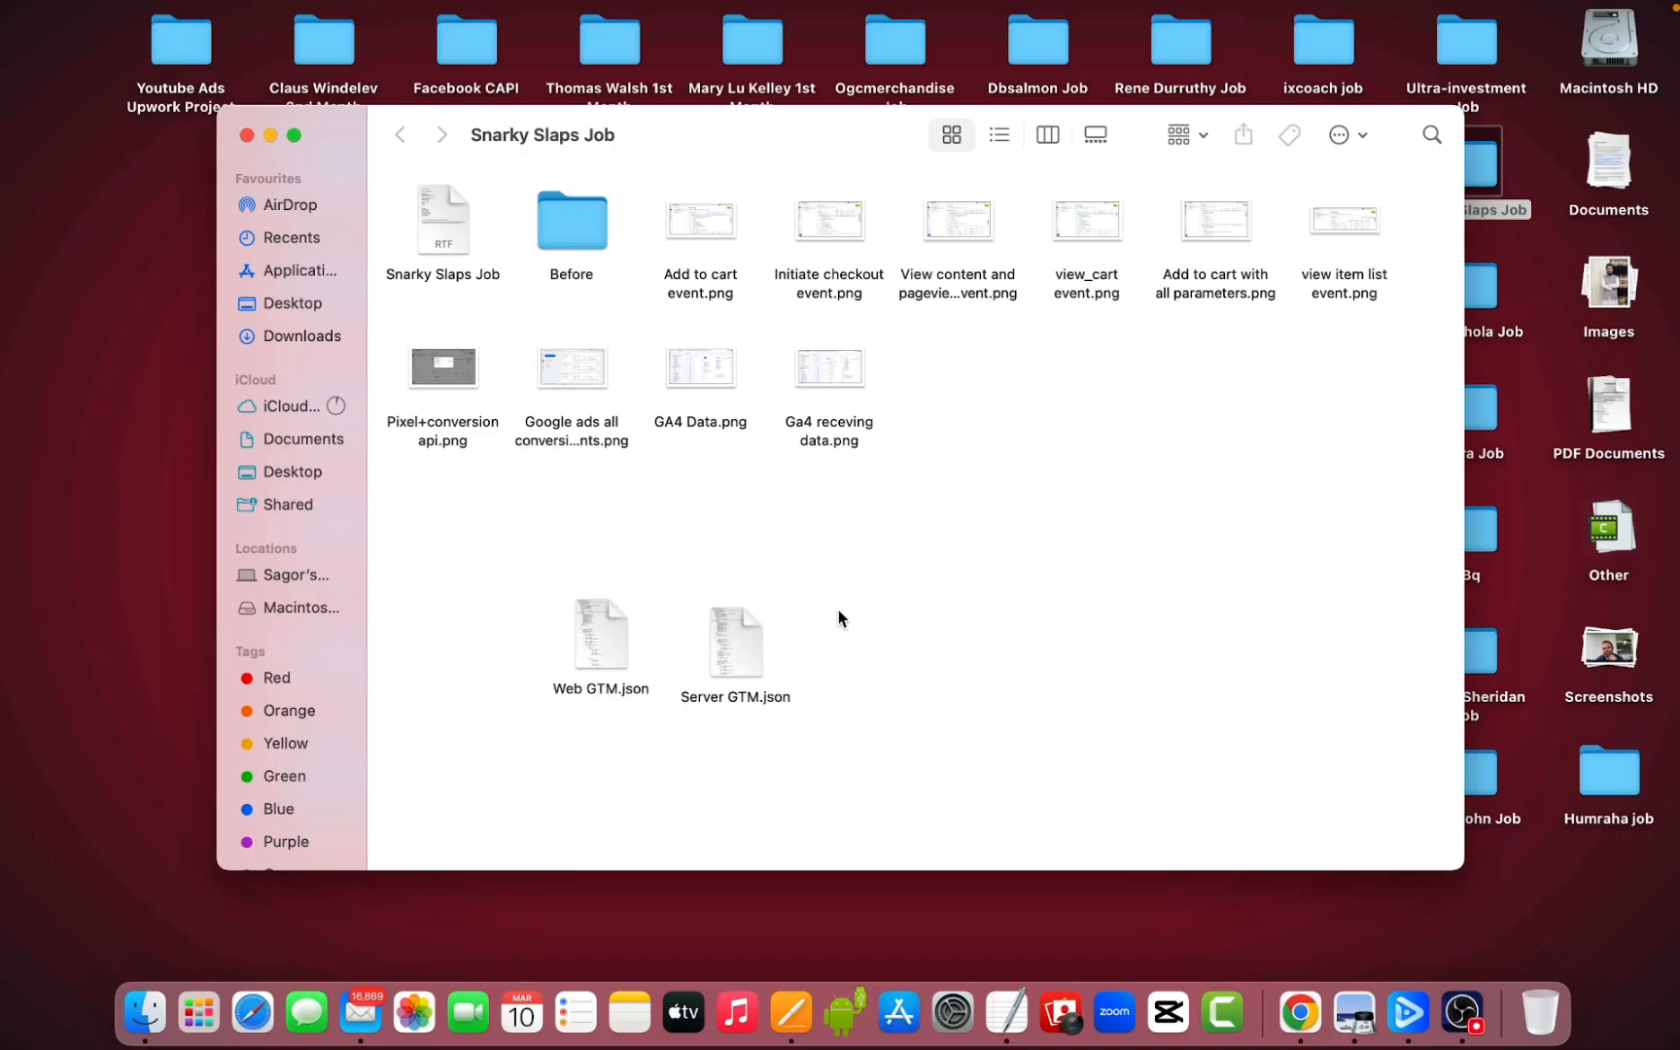
pyautogui.click(735, 646)
pyautogui.moveTo(736, 651); pyautogui.dragTo(727, 647)
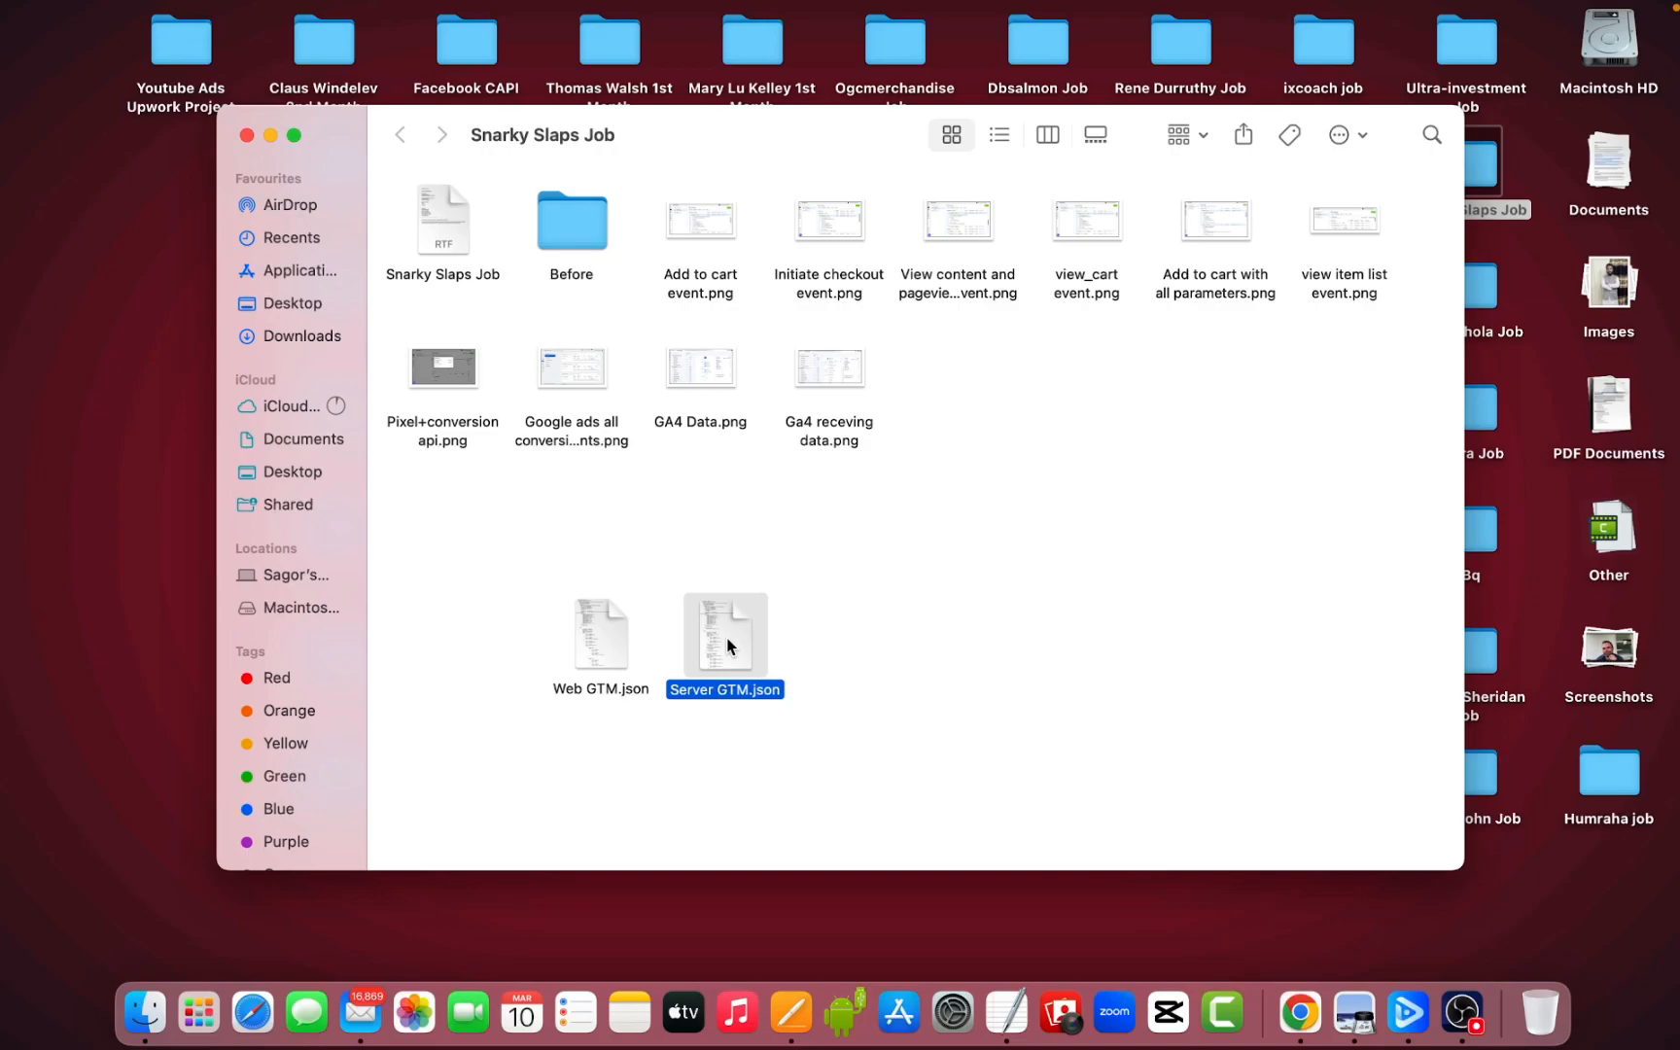
pyautogui.click(836, 595)
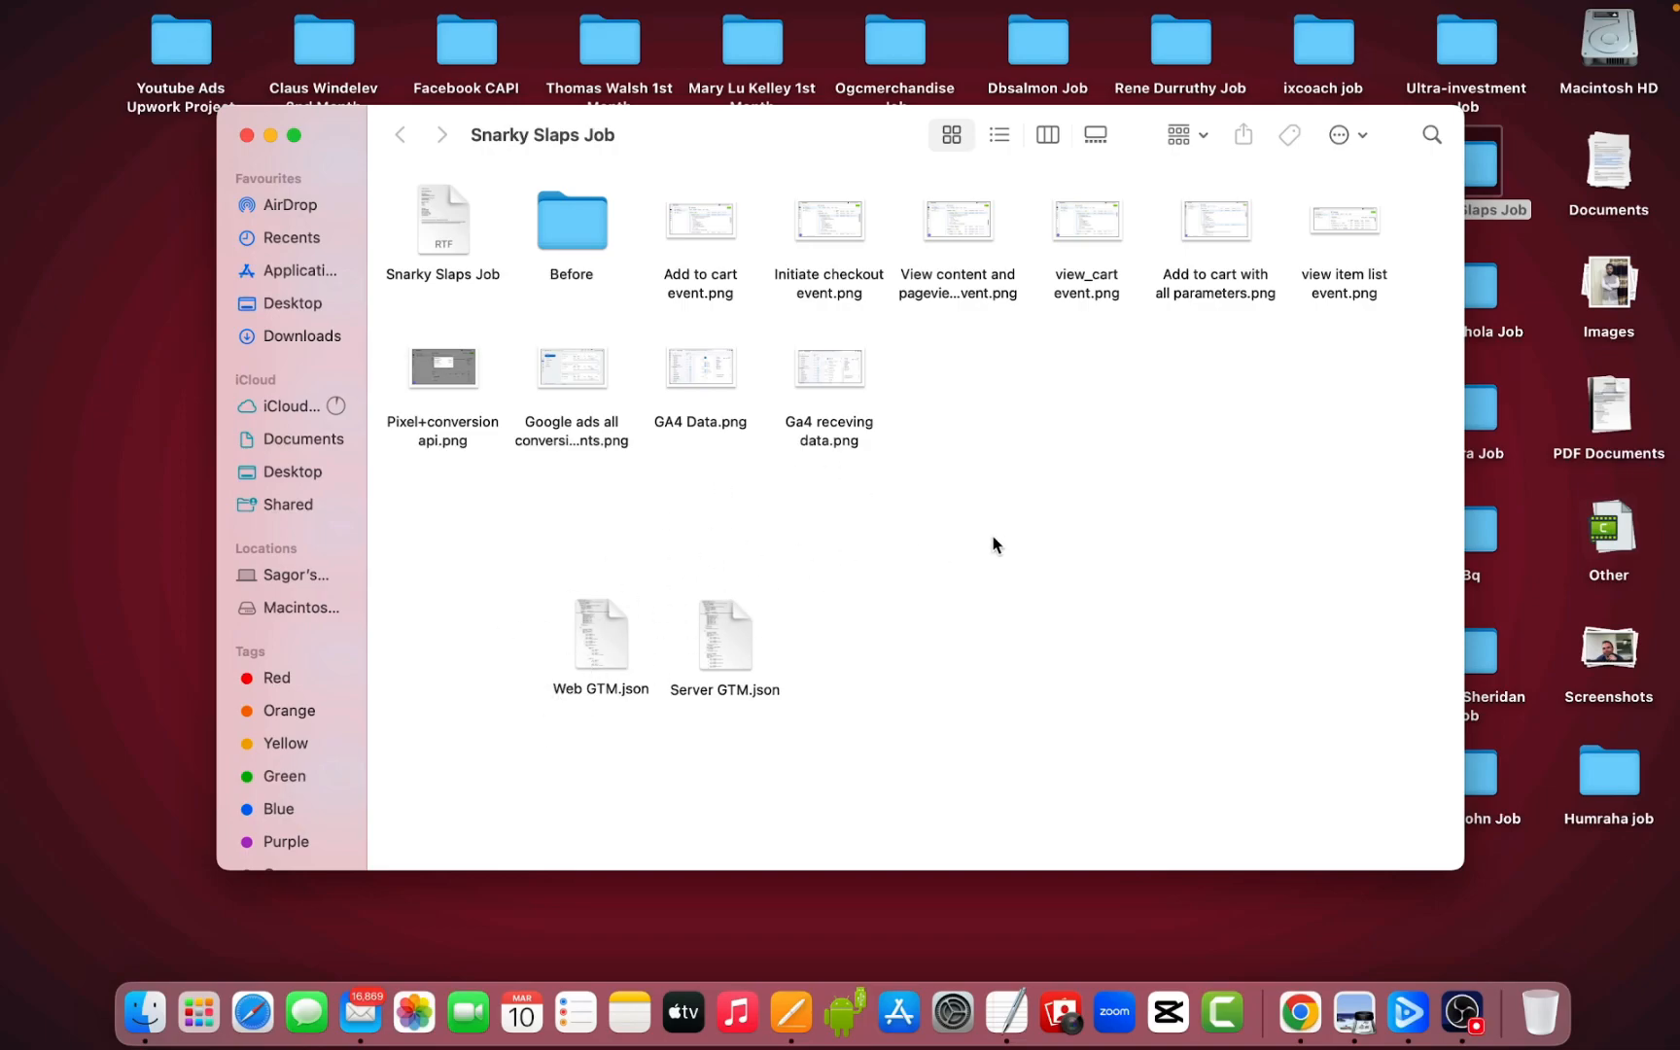
# Return to Google Tag Manager in the browser and check the server container and the tagging server domain configured in Stape.
pyautogui.hotkey('ctrl', 'Up')
pyautogui.click(637, 93)
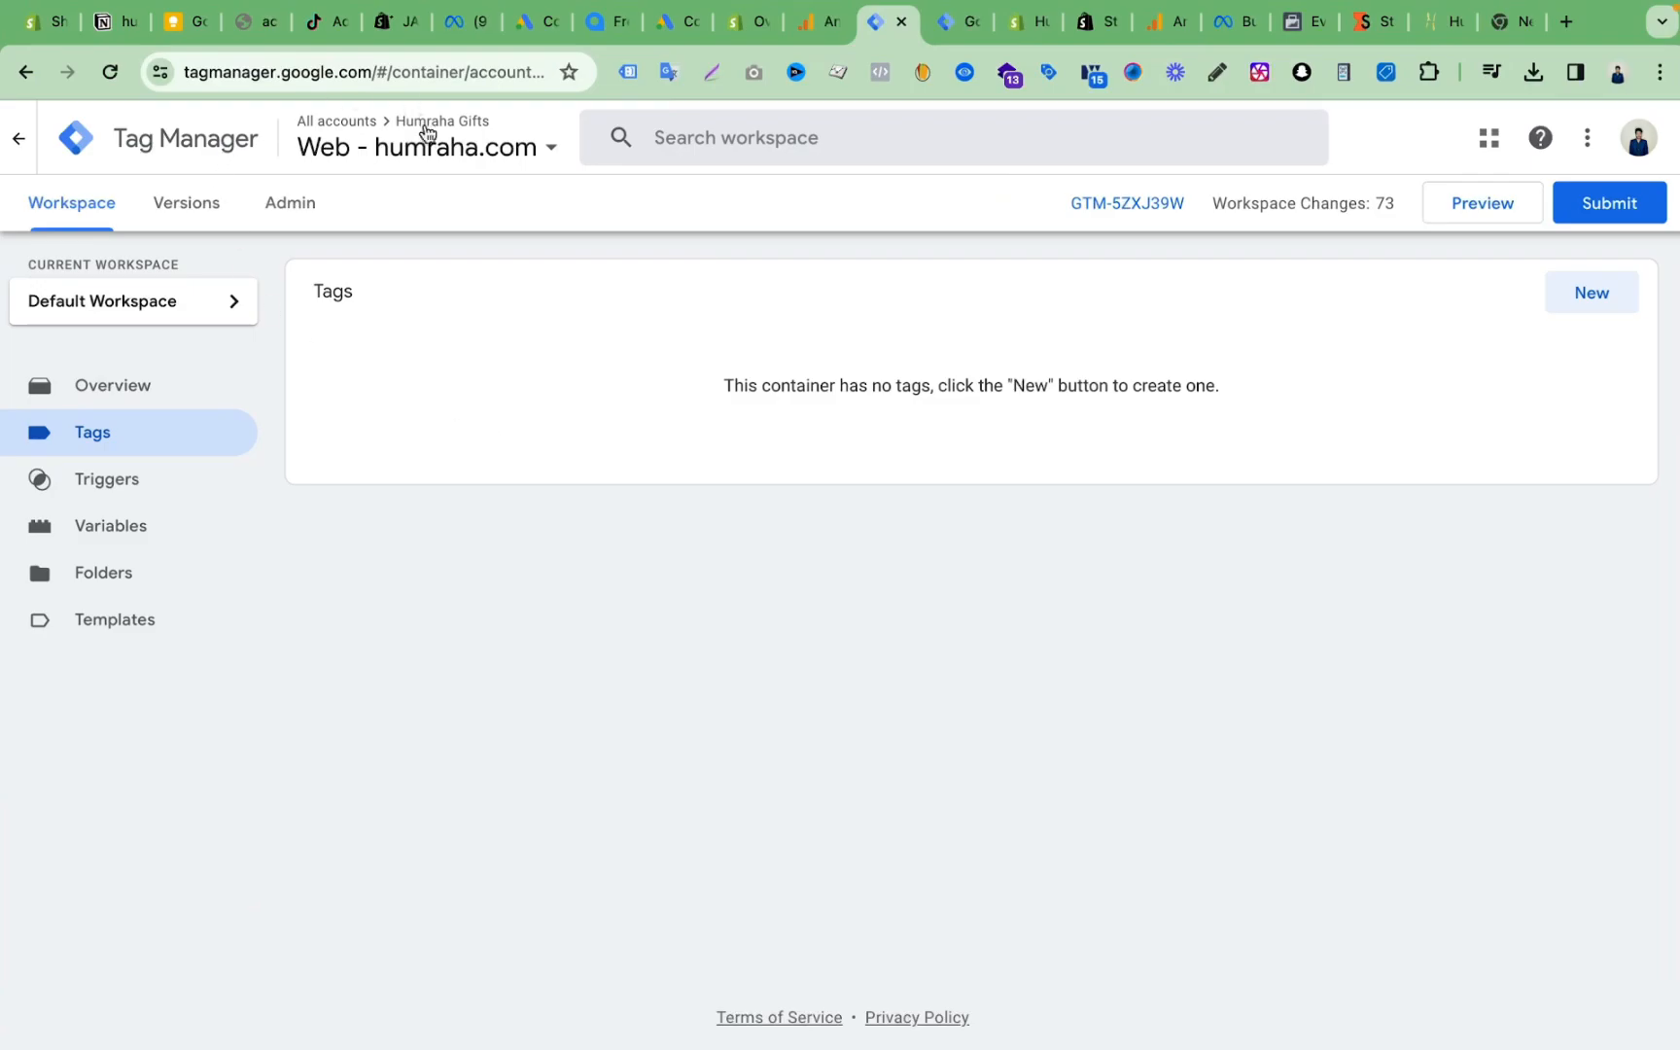
pyautogui.click(954, 32)
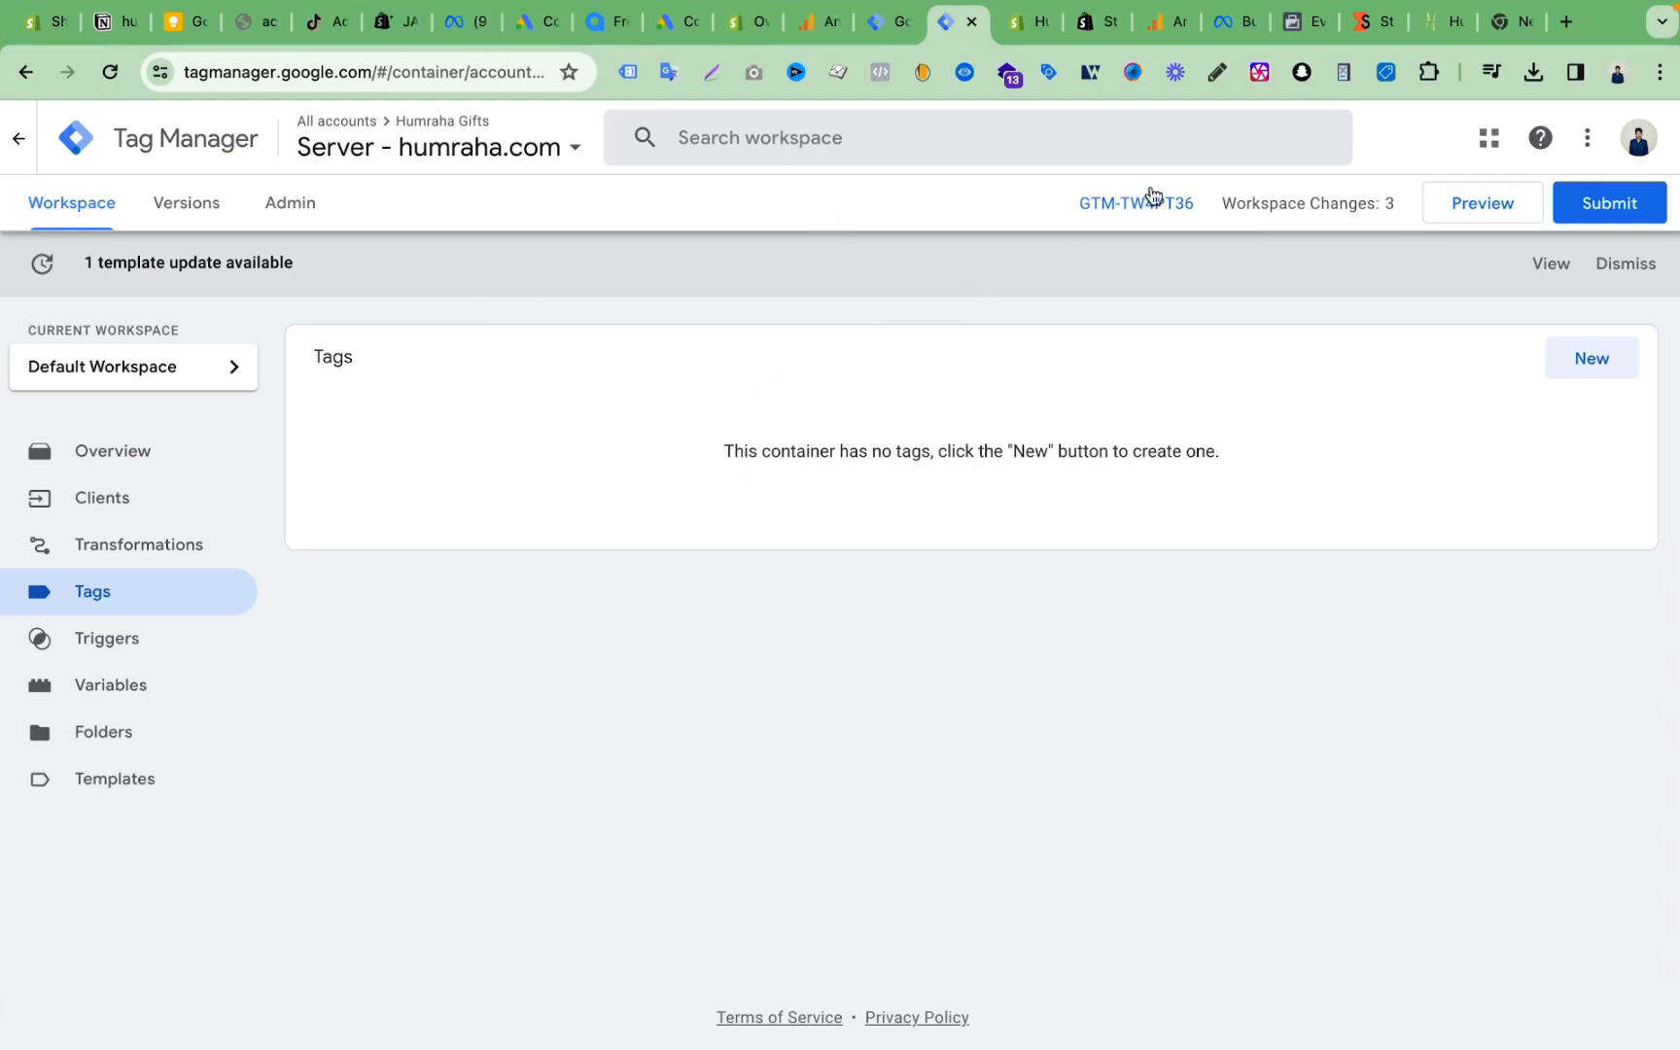
pyautogui.click(1365, 26)
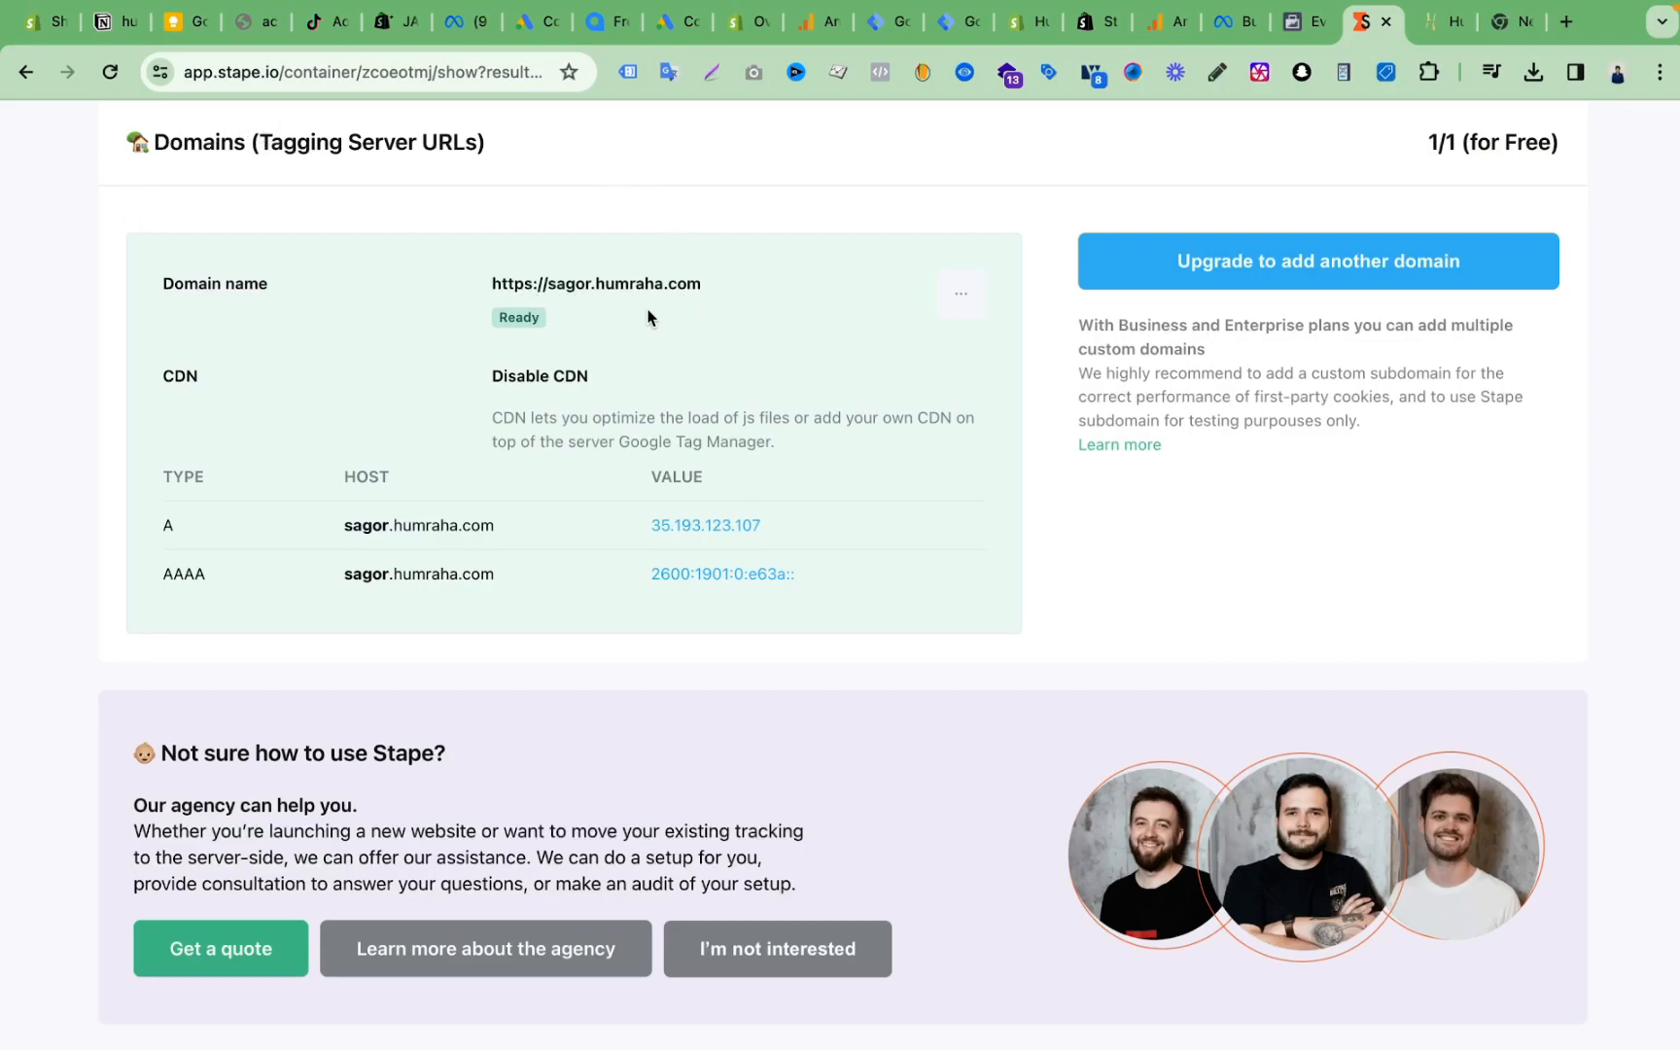
pyautogui.scroll(1, 649, 316)
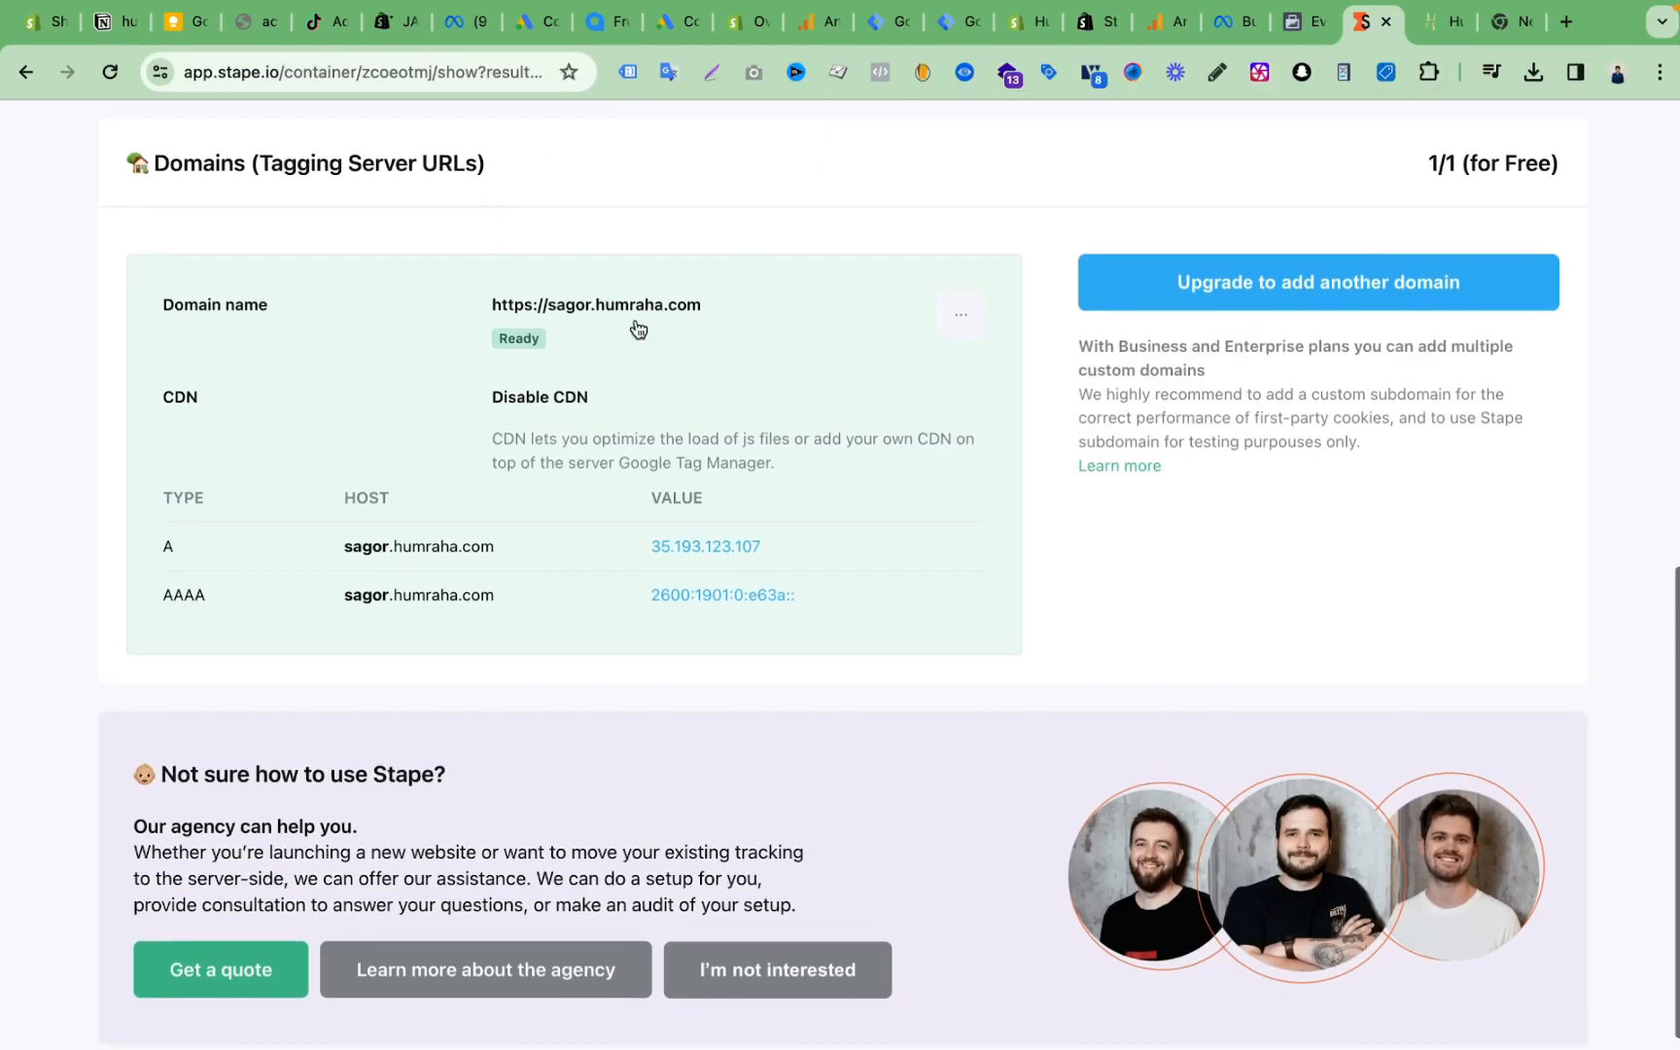
pyautogui.click(873, 24)
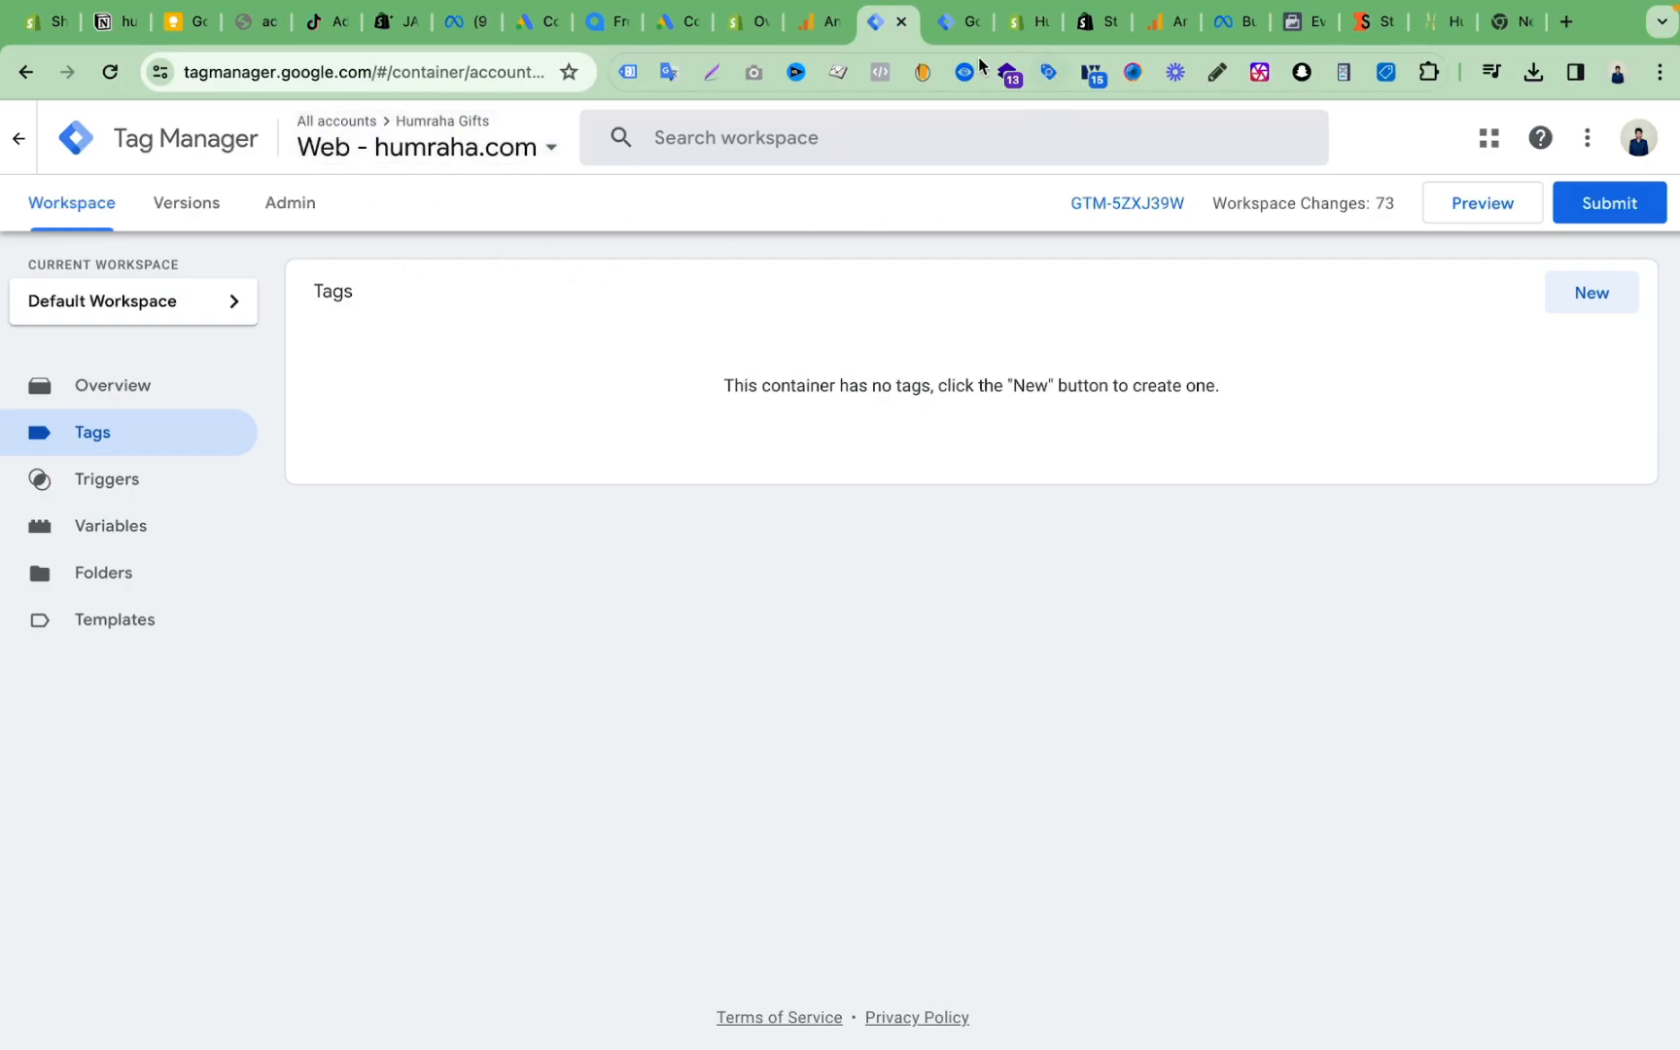
# Copy the tagging server domain from Stape and compare it with the server container URL in the server container's settings.
pyautogui.click(945, 28)
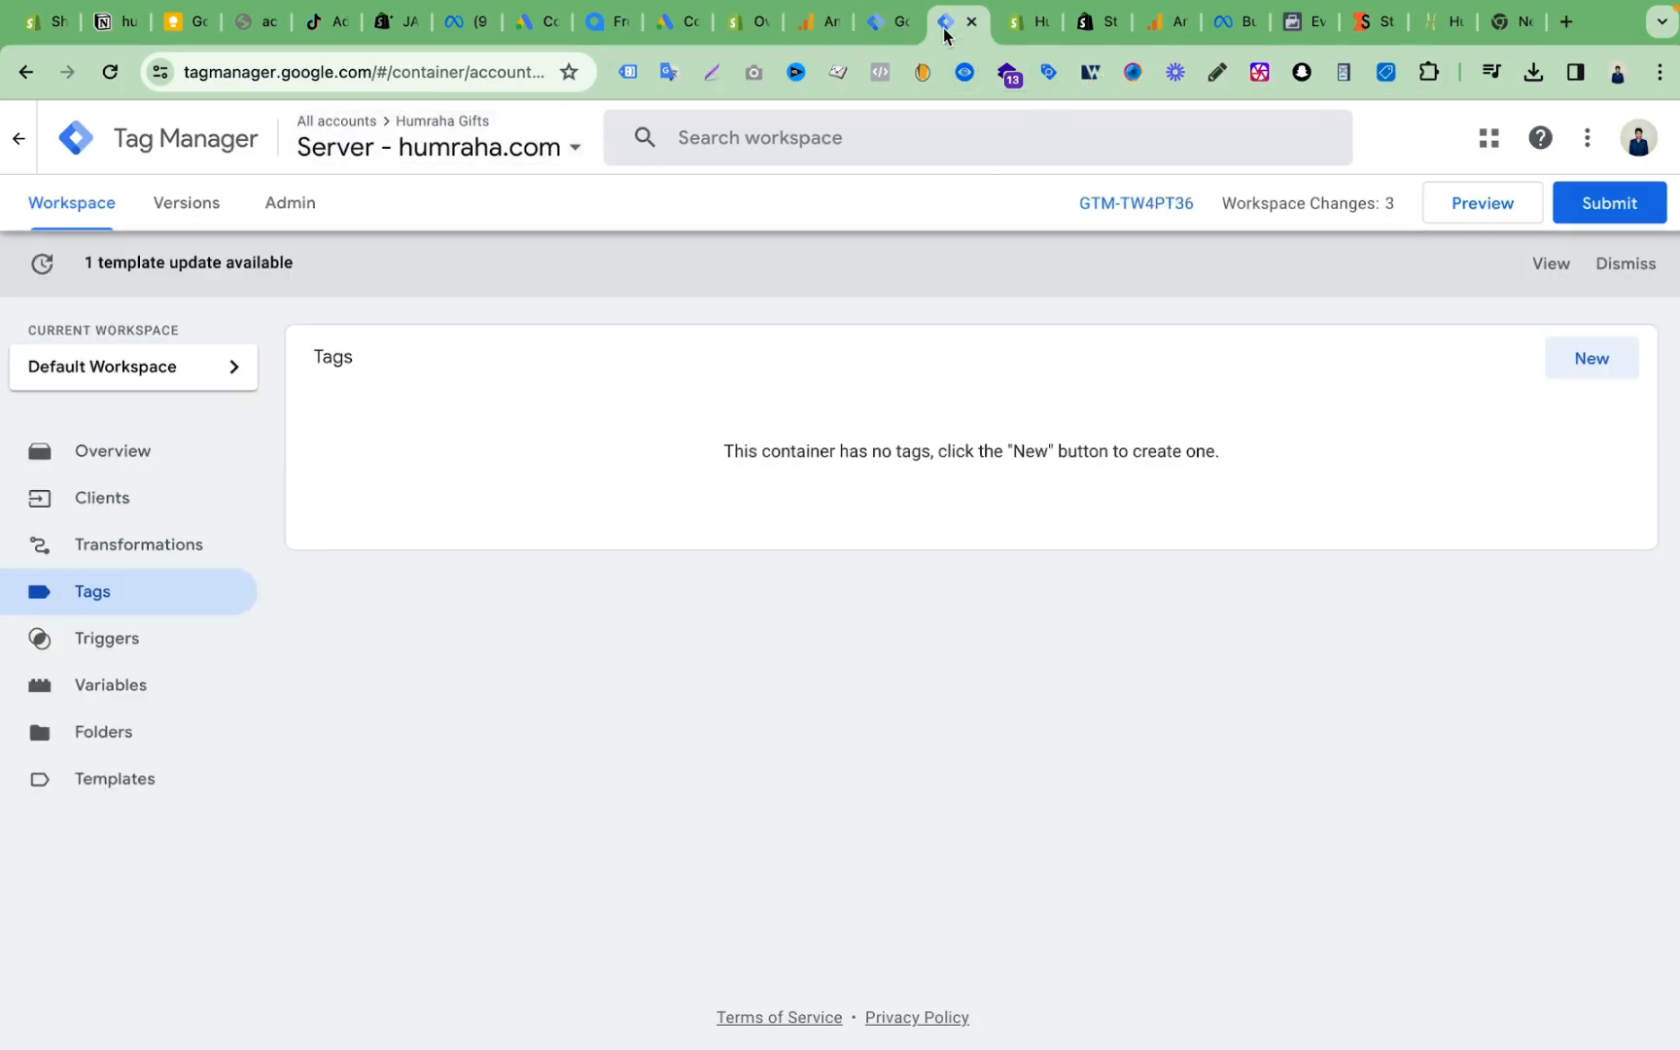
pyautogui.click(290, 208)
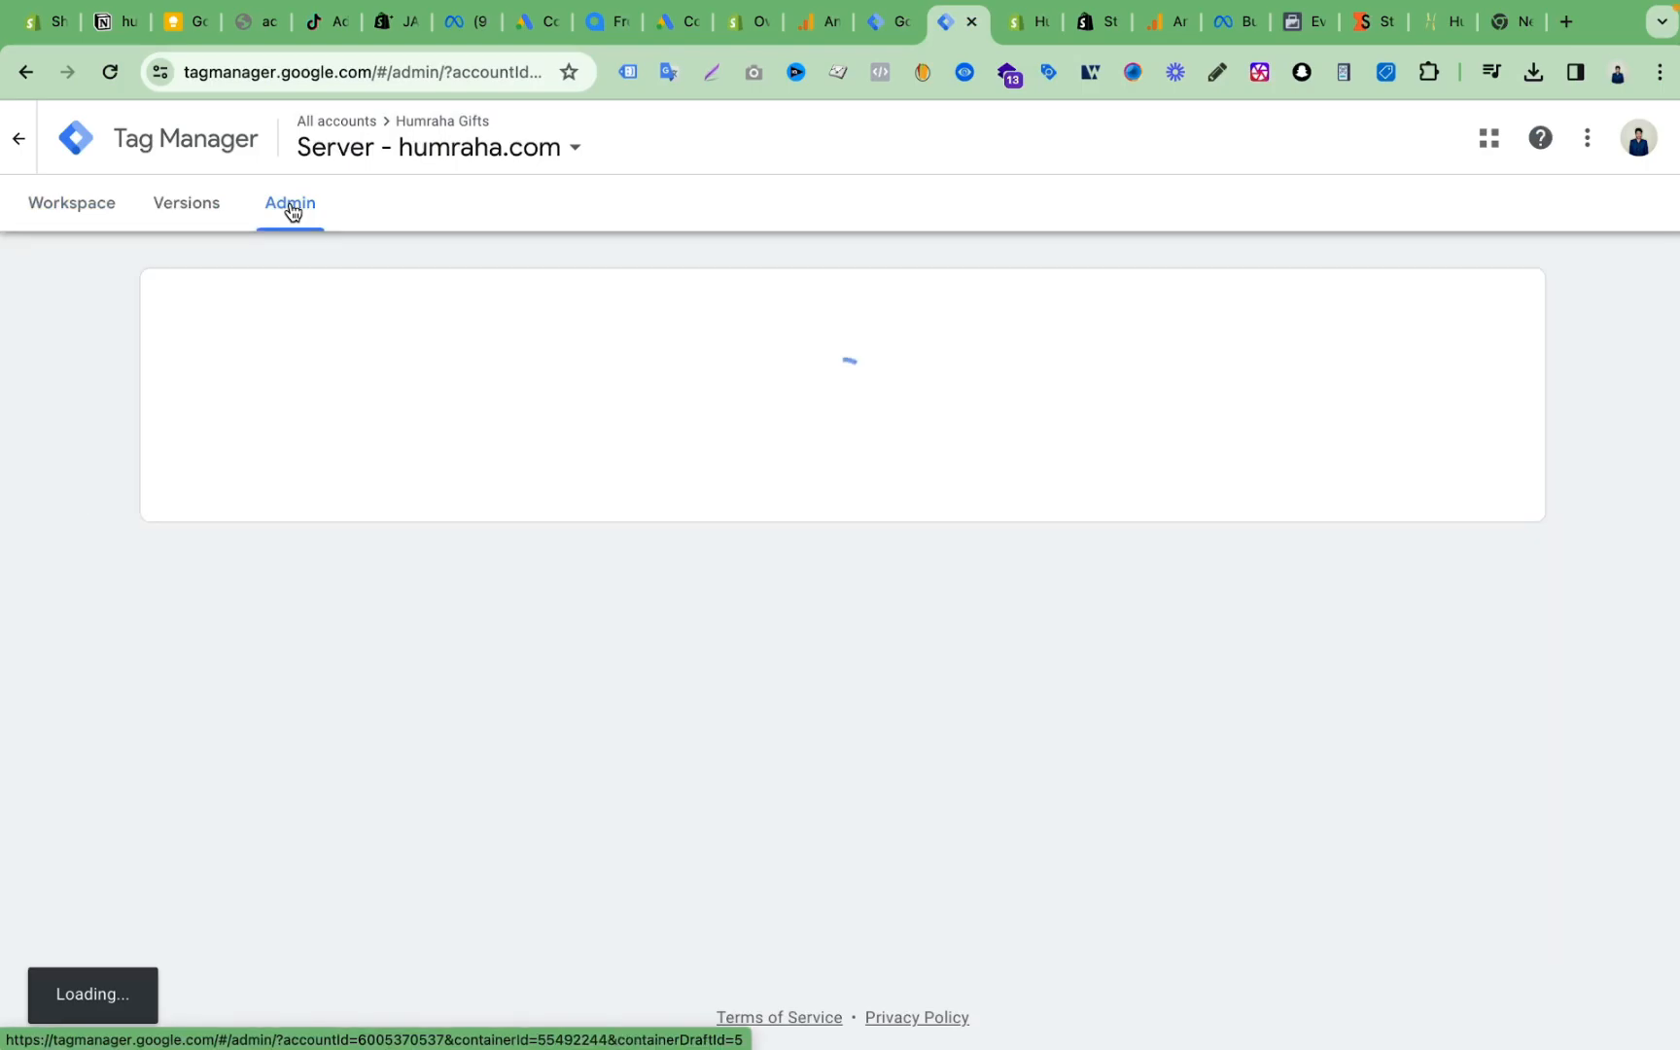
pyautogui.click(1371, 23)
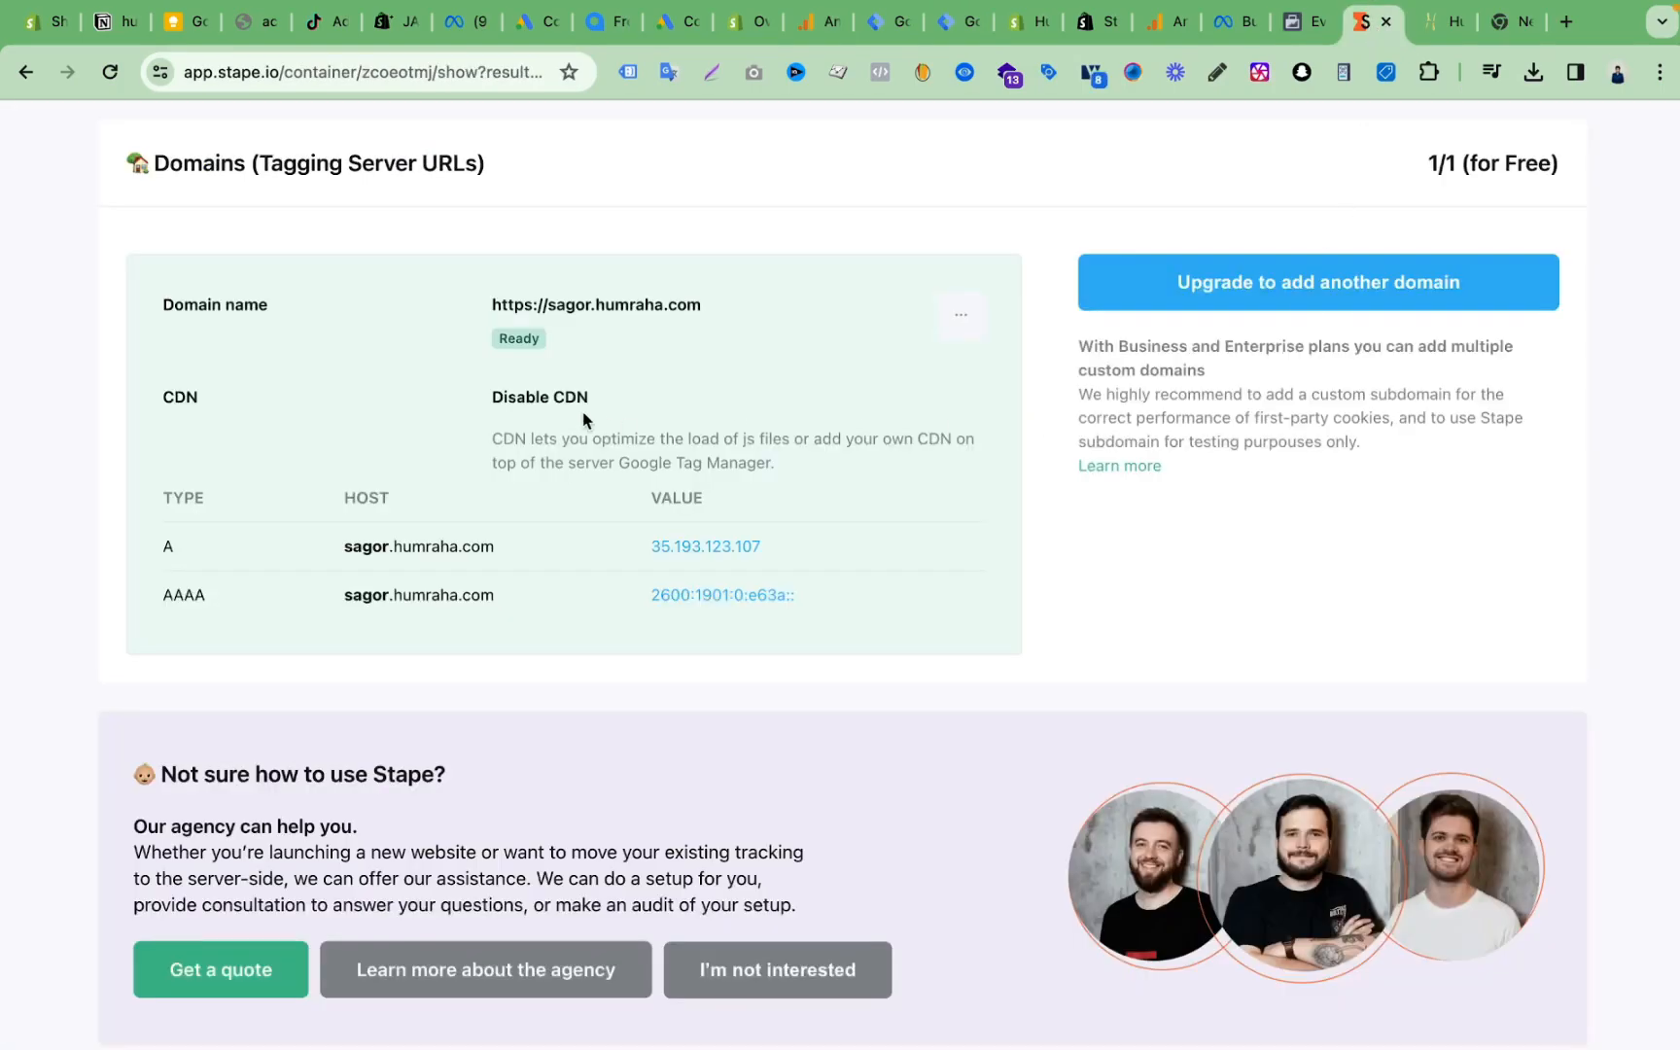
pyautogui.click(719, 307)
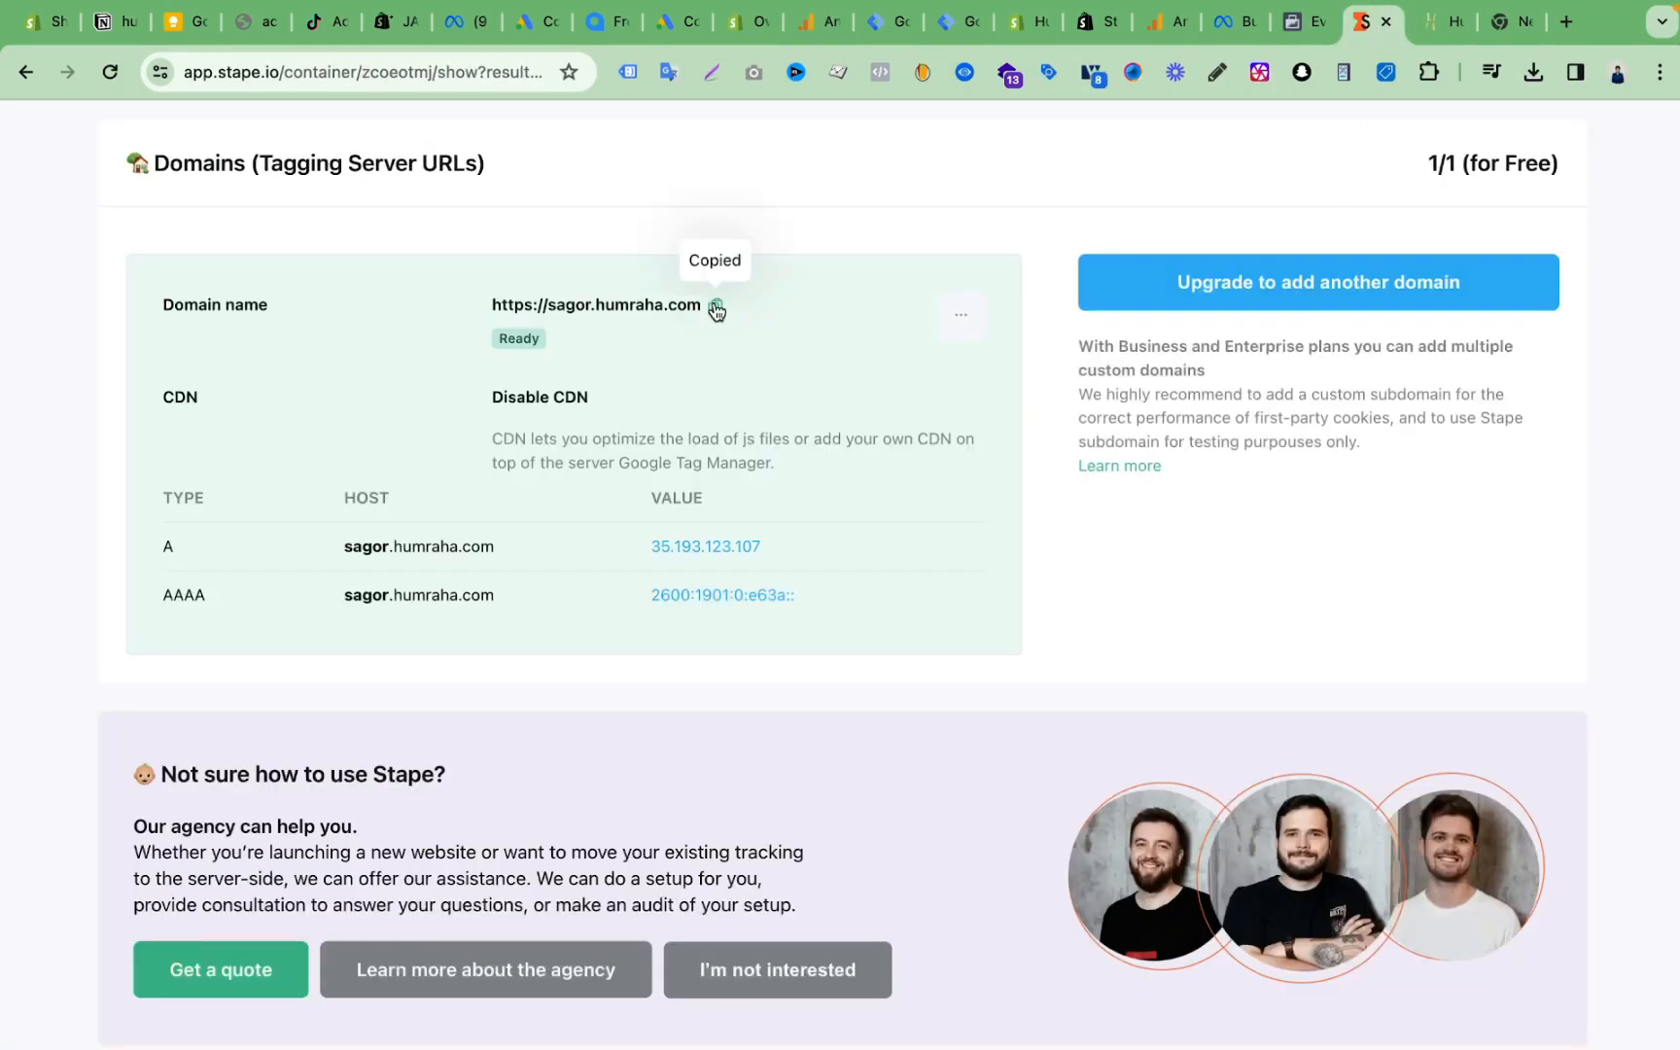
pyautogui.click(945, 21)
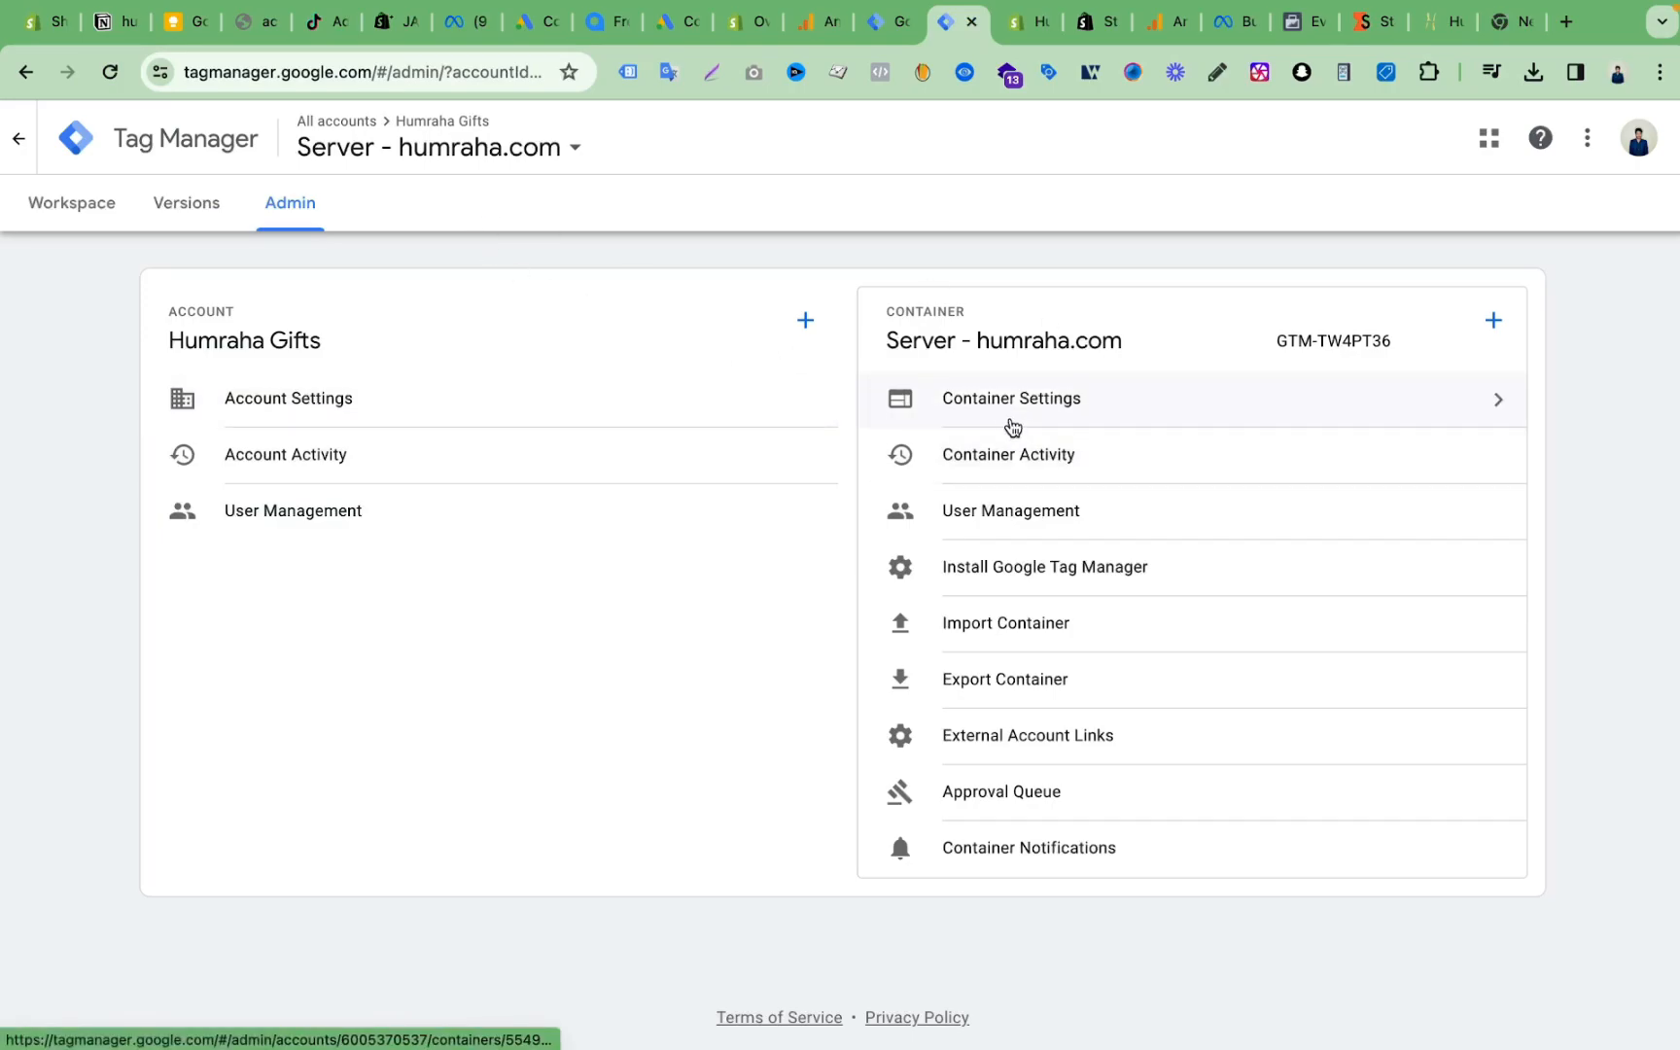
pyautogui.click(1079, 409)
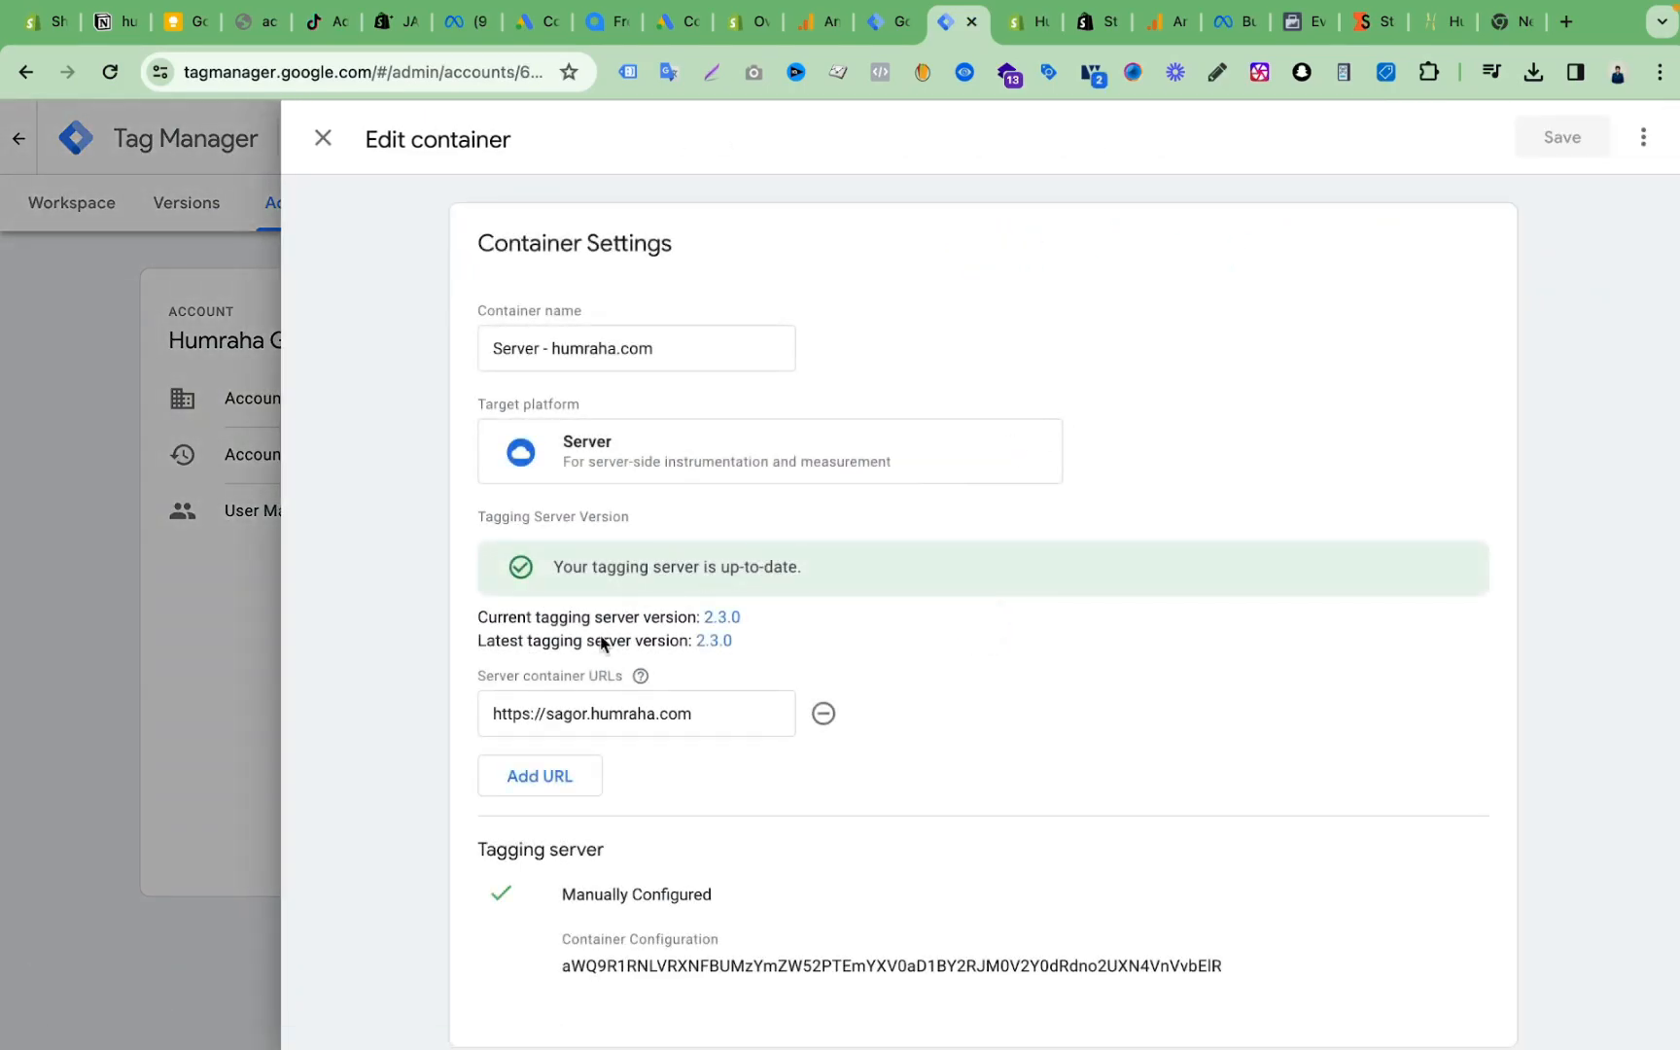
pyautogui.tripleClick(624, 715)
pyautogui.tripleClick(624, 716)
pyautogui.tripleClick(590, 713)
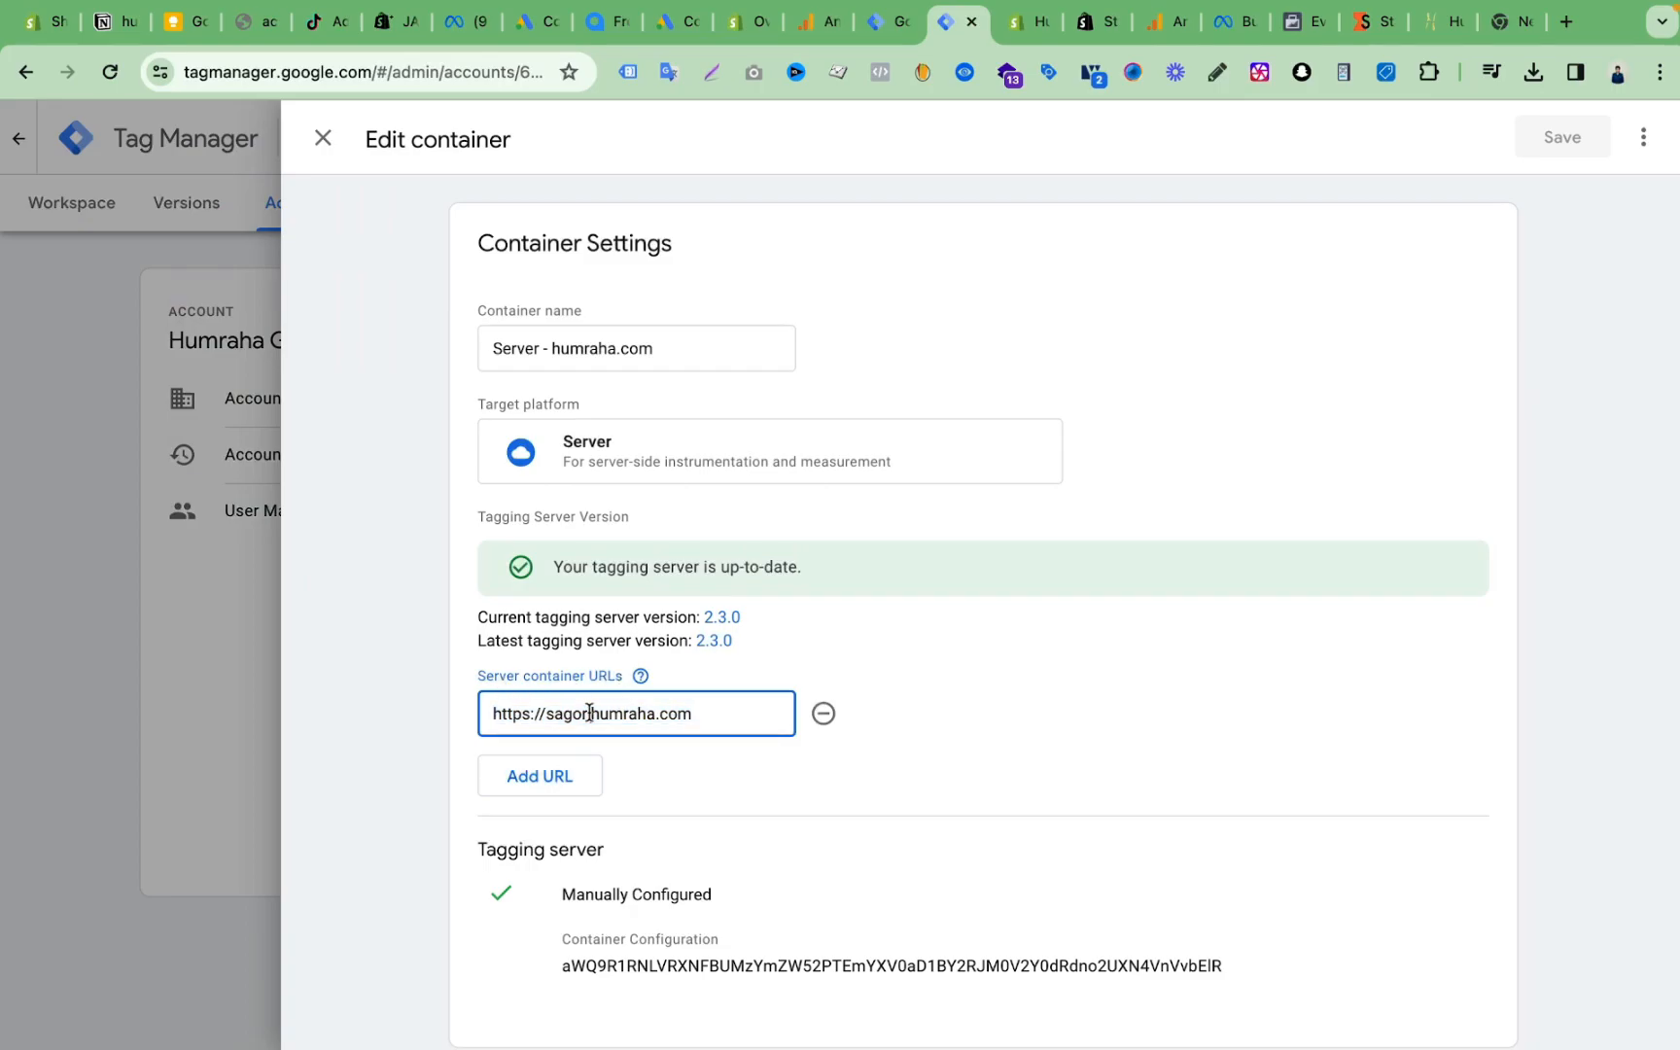
pyautogui.click(143, 579)
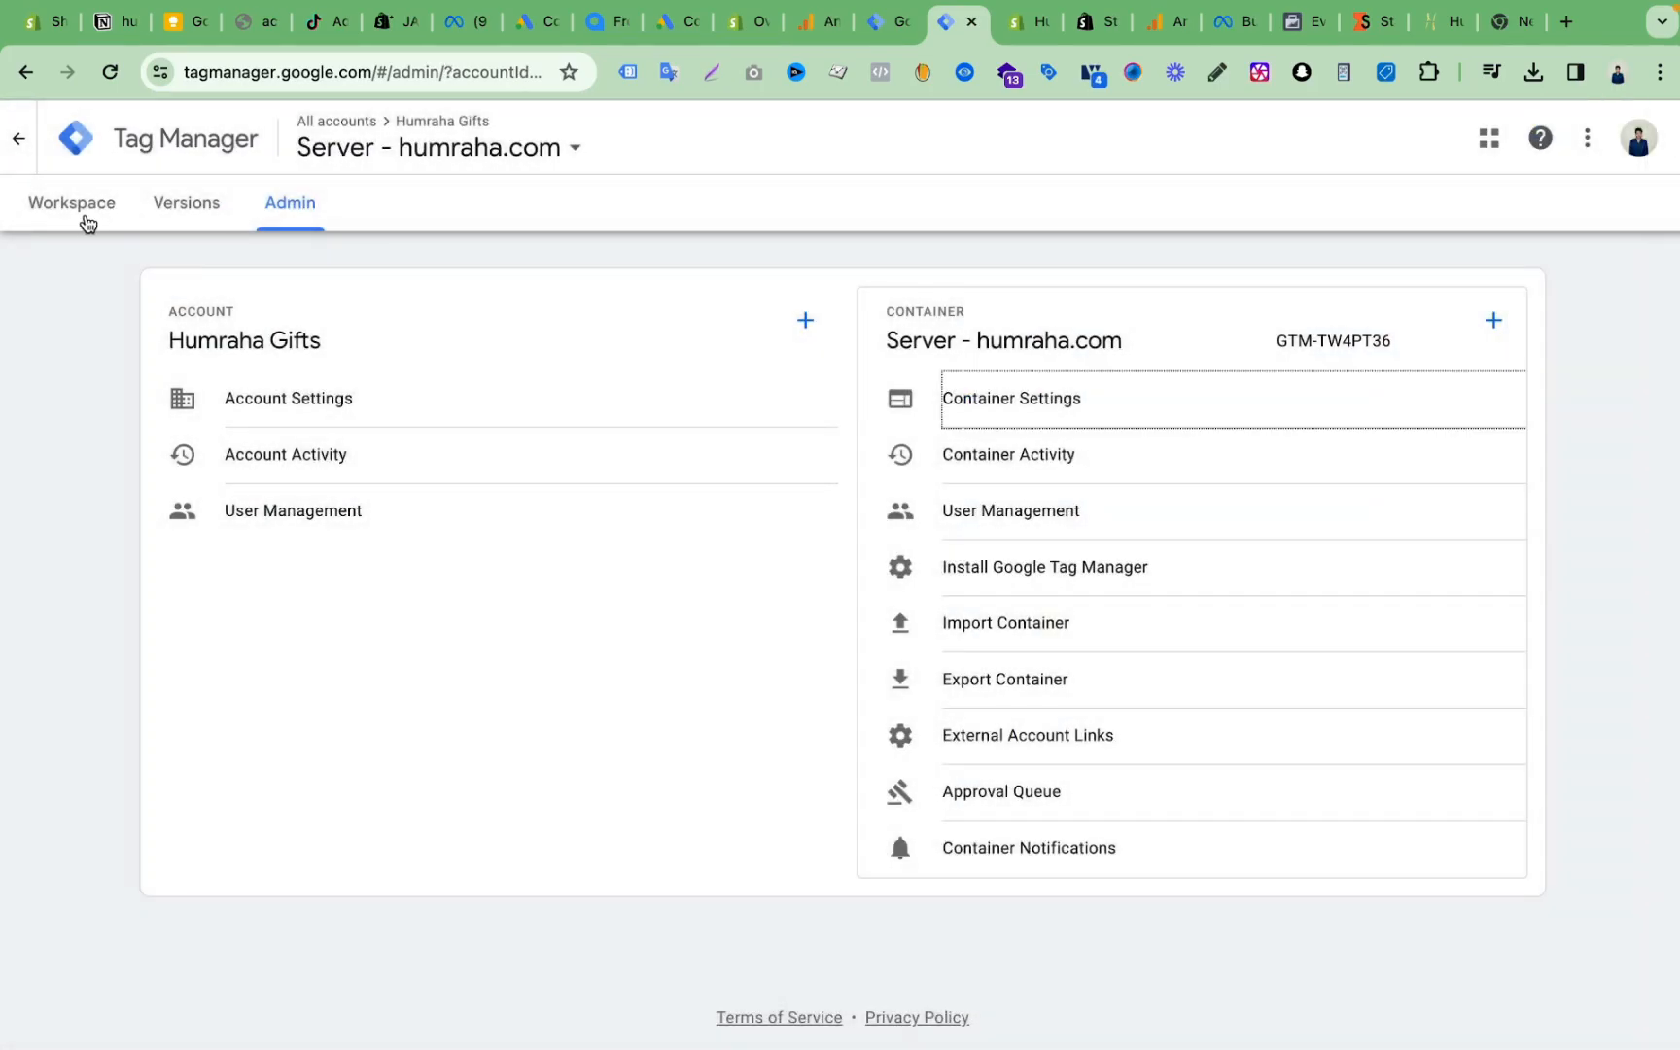
# Examine the web container's triggers, variables and tags, and recheck the server container's workspace.
pyautogui.click(78, 219)
pyautogui.click(887, 35)
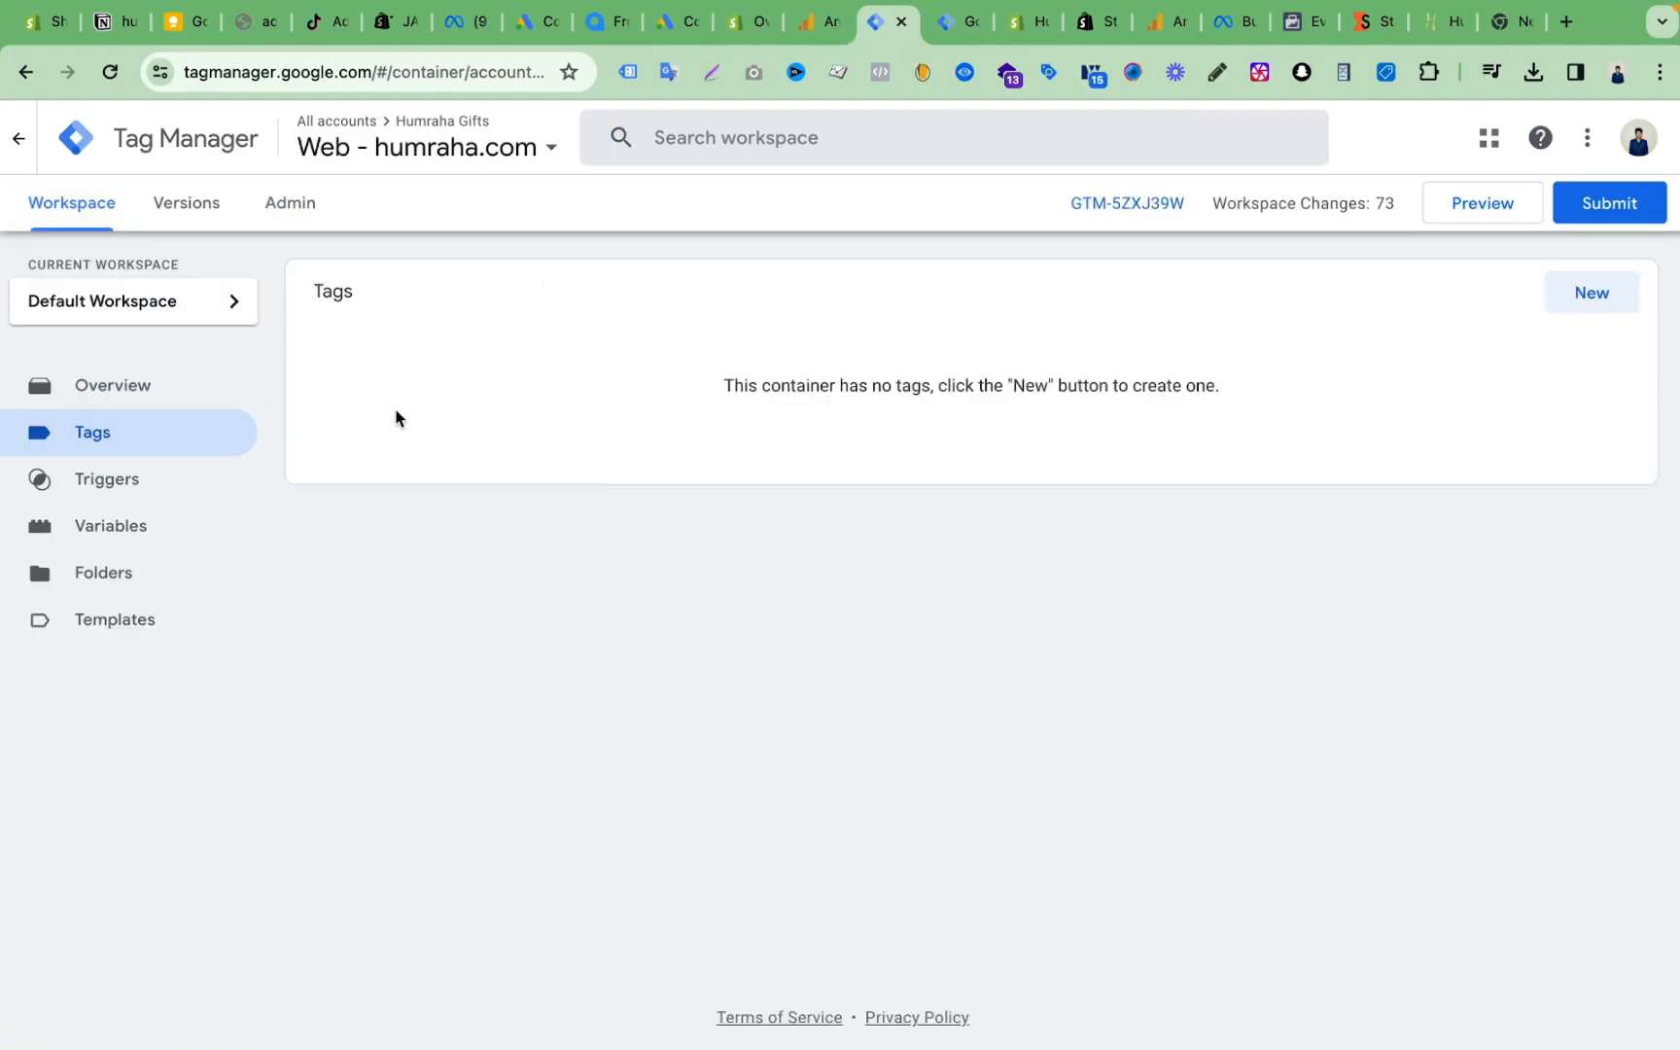
pyautogui.click(132, 491)
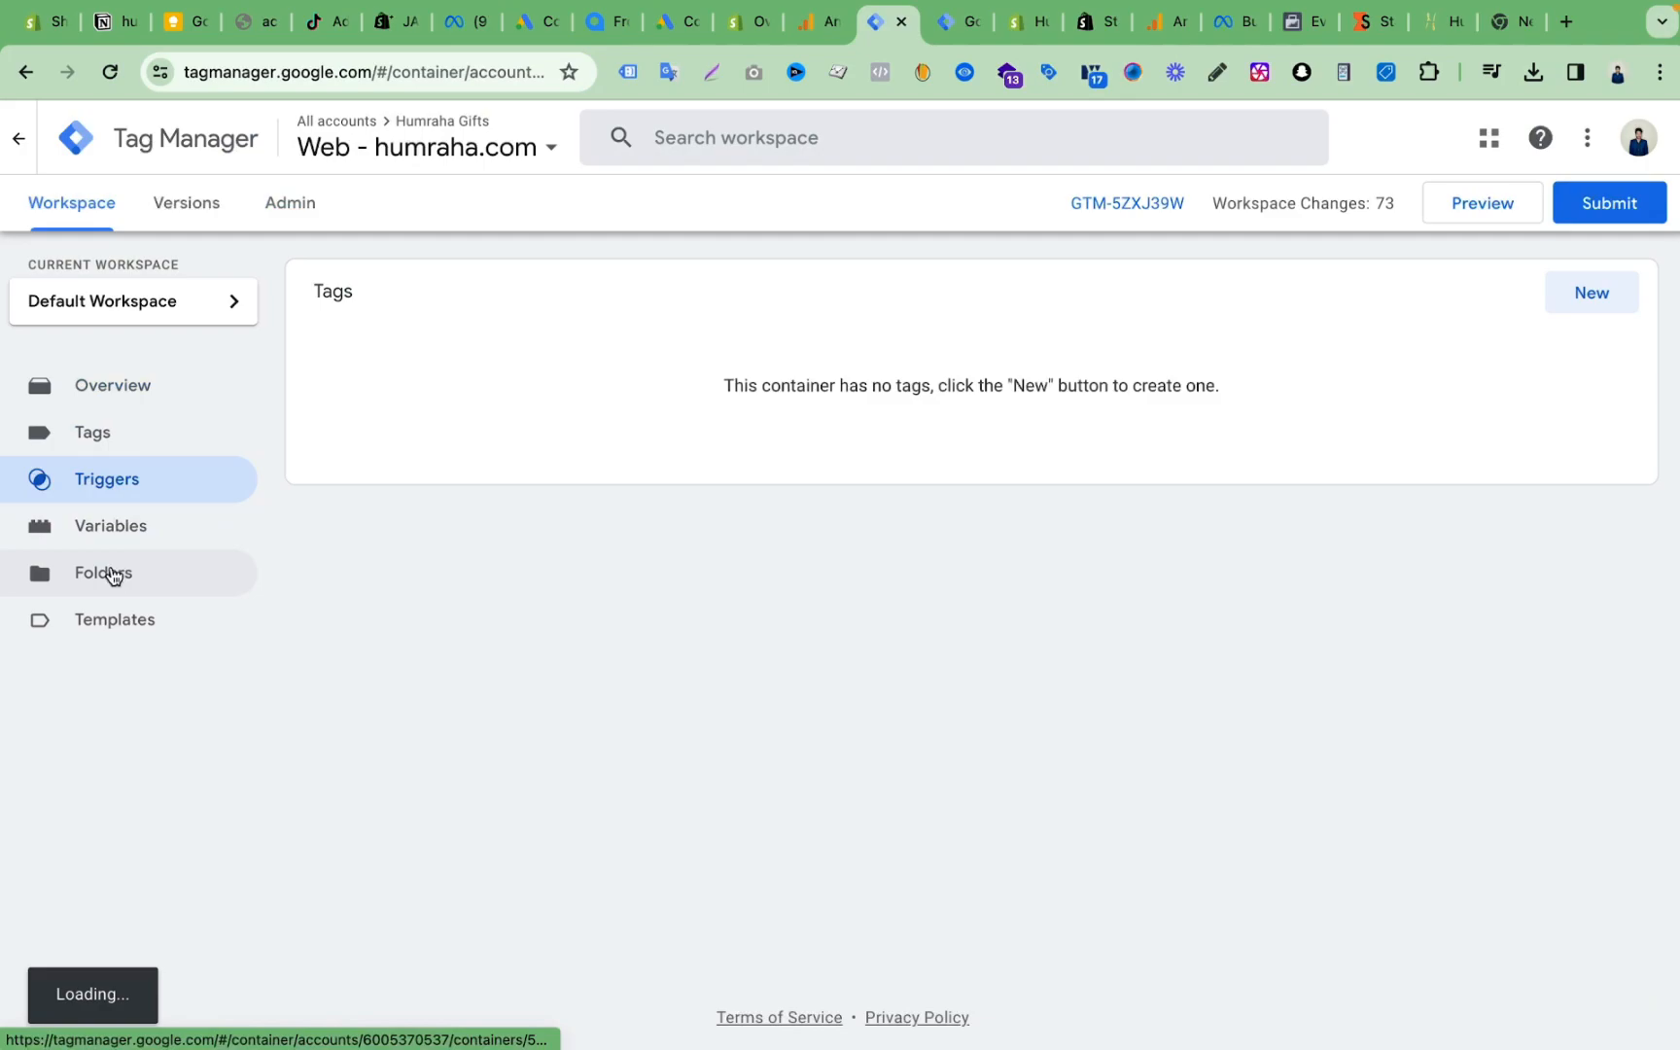
pyautogui.click(114, 536)
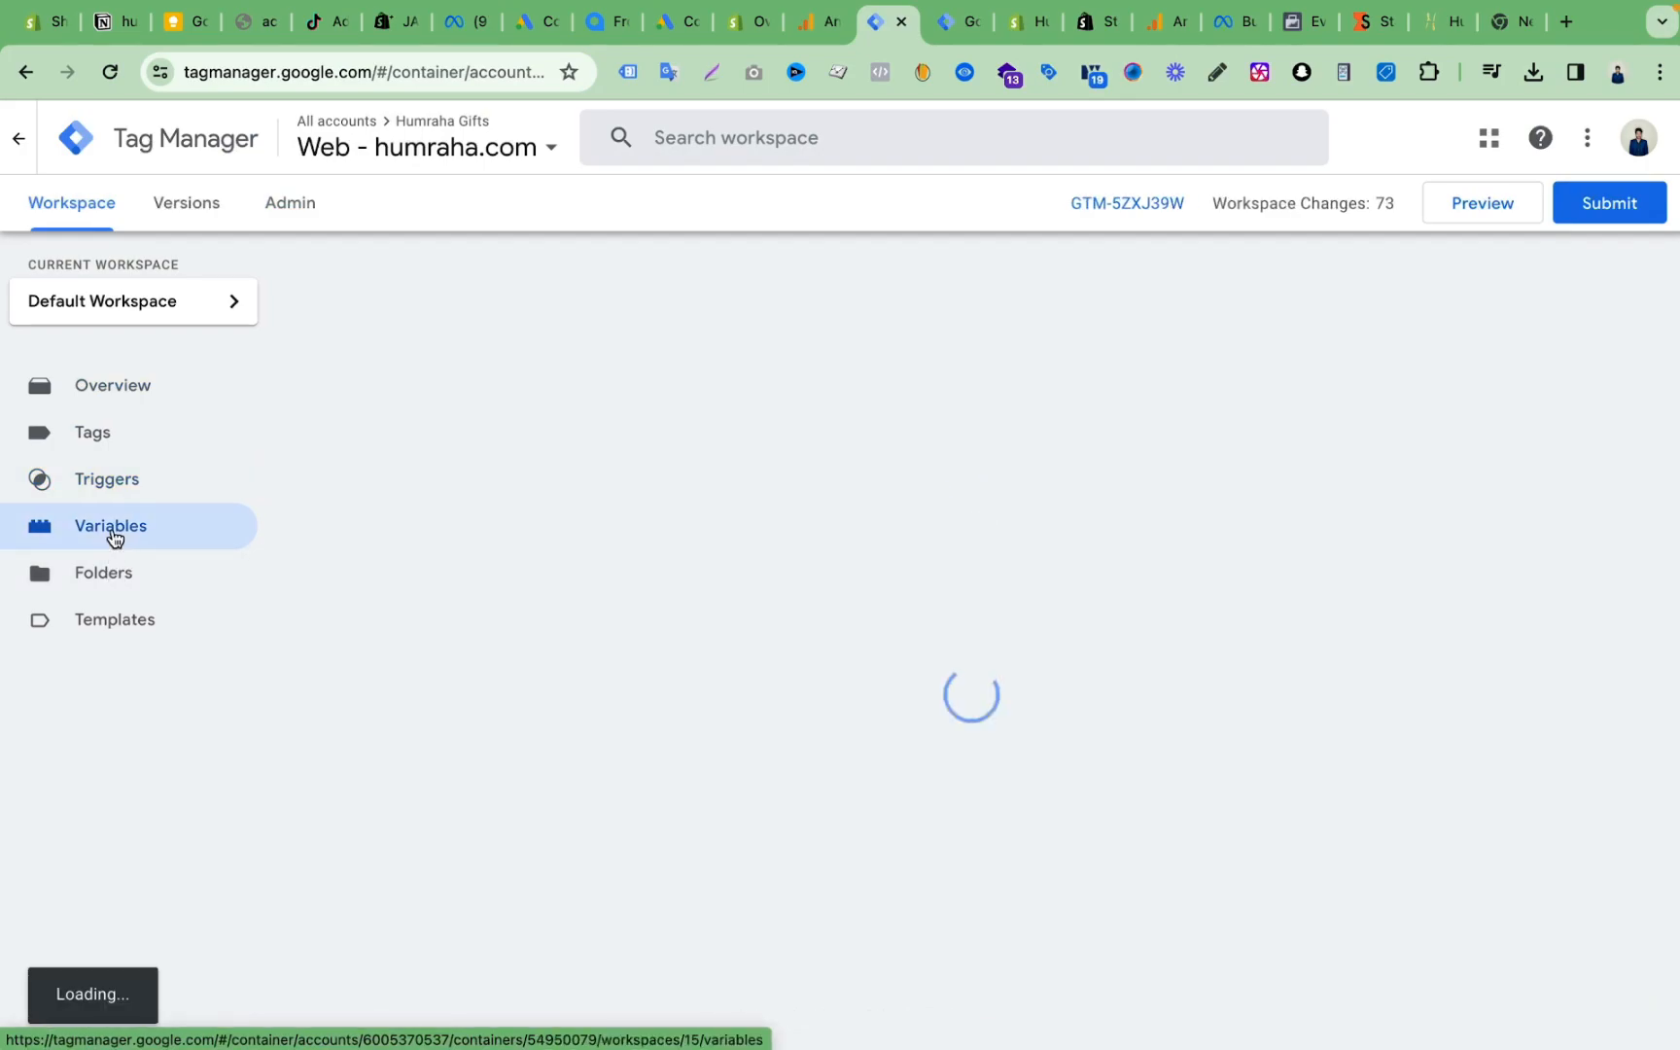
pyautogui.click(105, 444)
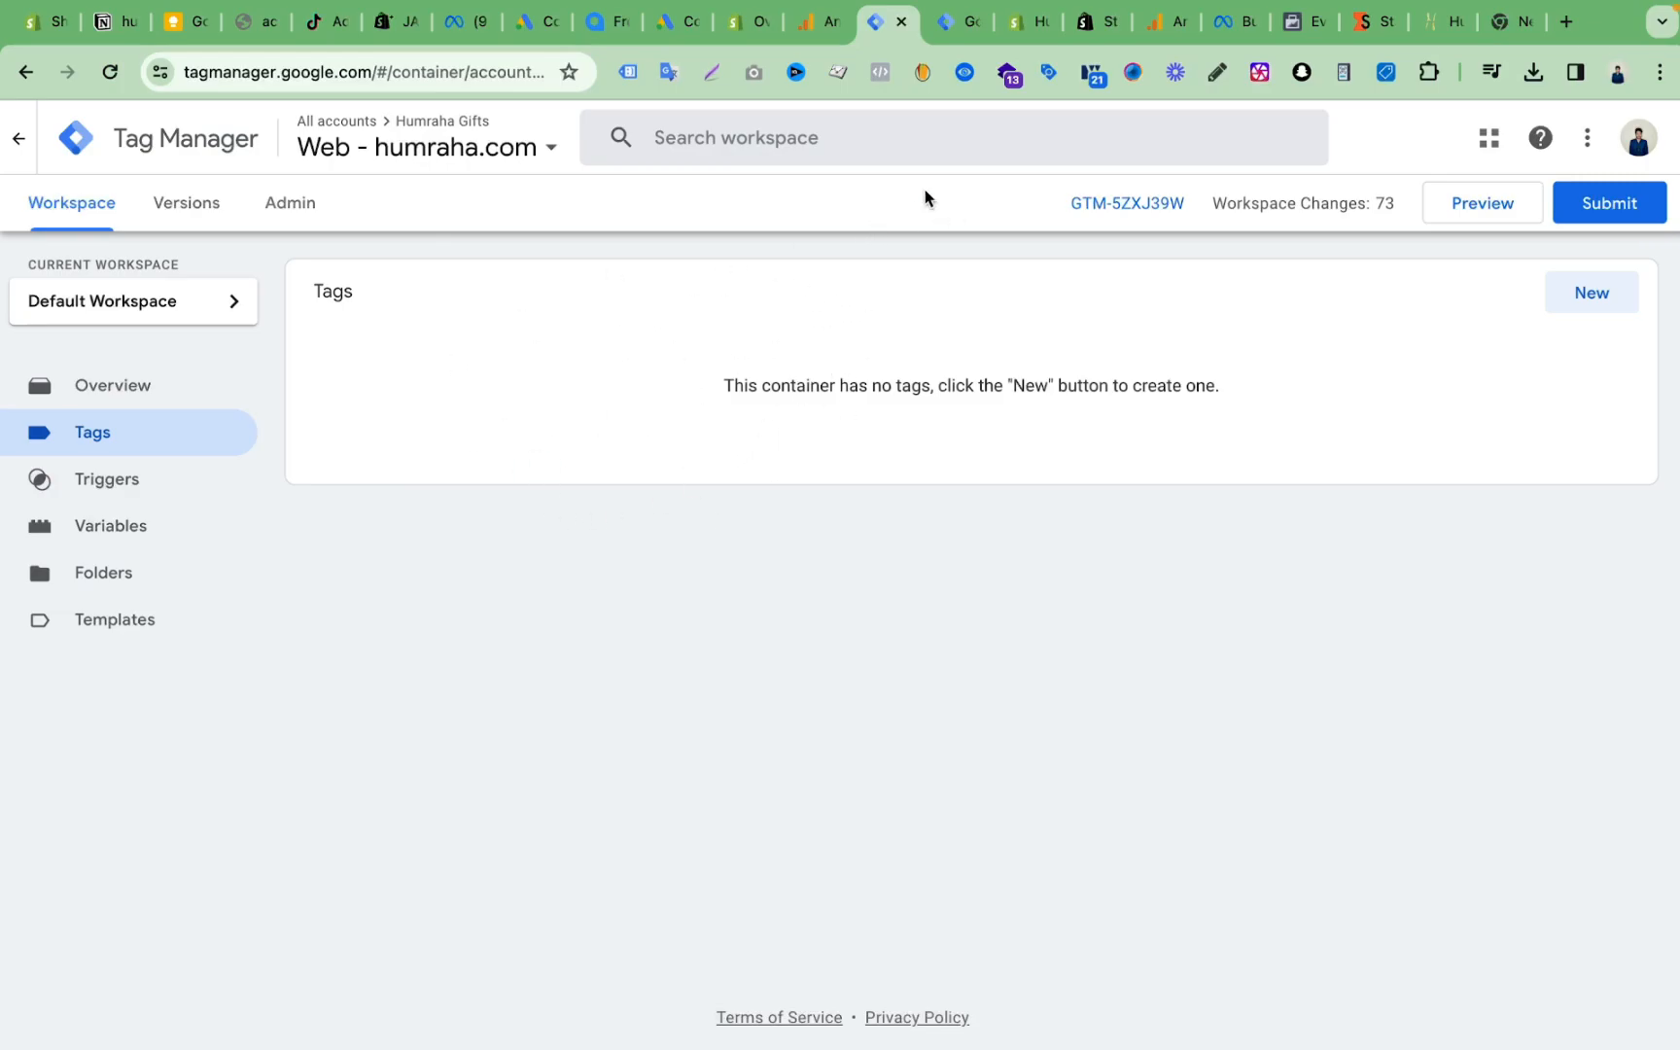
pyautogui.click(958, 28)
pyautogui.click(878, 29)
# Review the Stape Server GTM listing in the Shopify App Store and view the humraha.com storefront.
pyautogui.click(1029, 32)
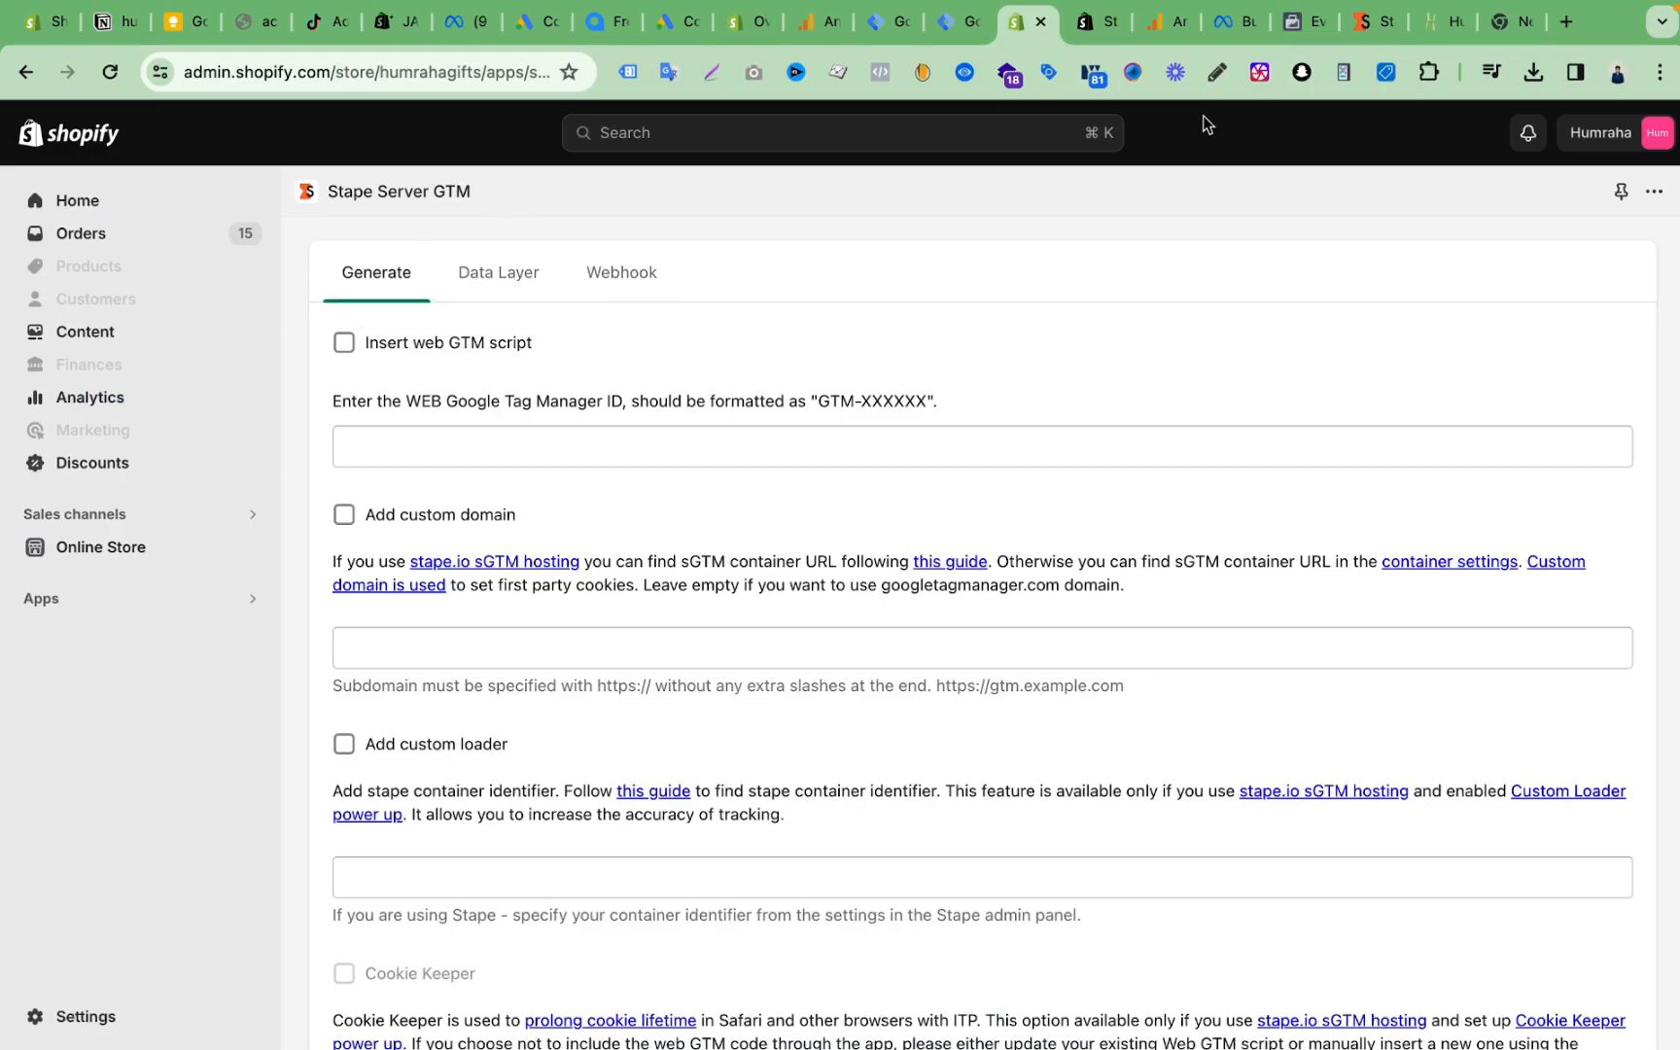
pyautogui.click(1088, 23)
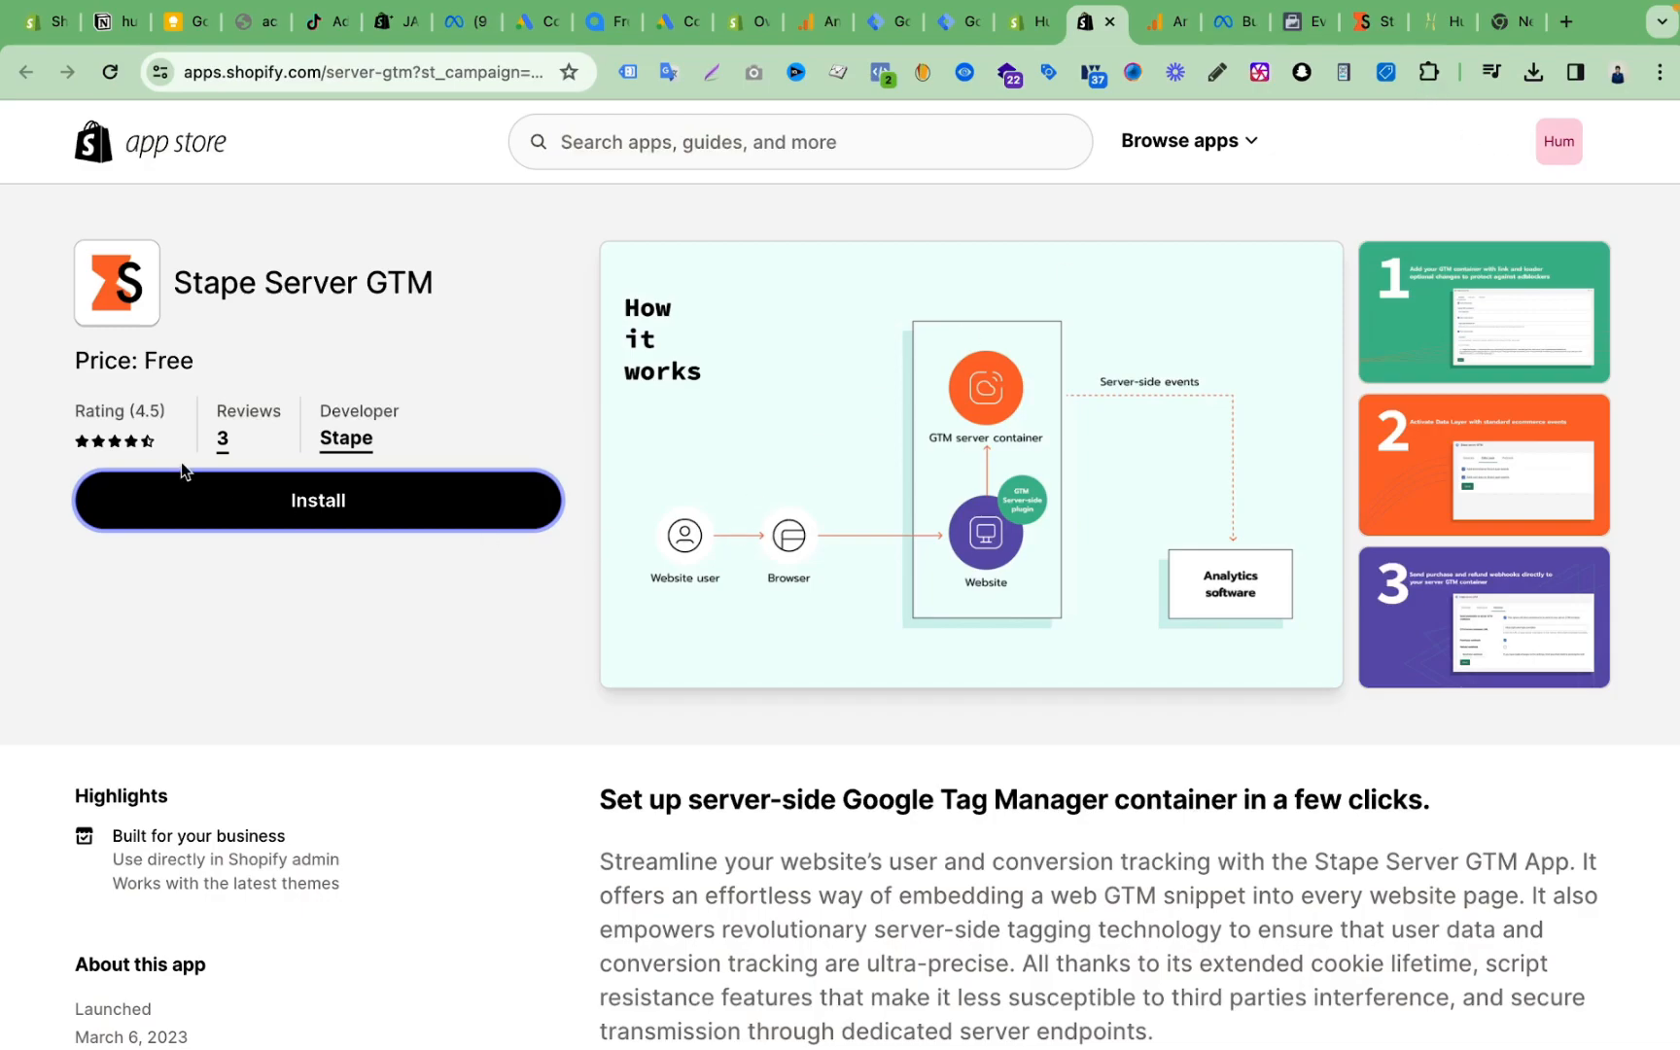
pyautogui.moveTo(185, 282); pyautogui.dragTo(436, 284)
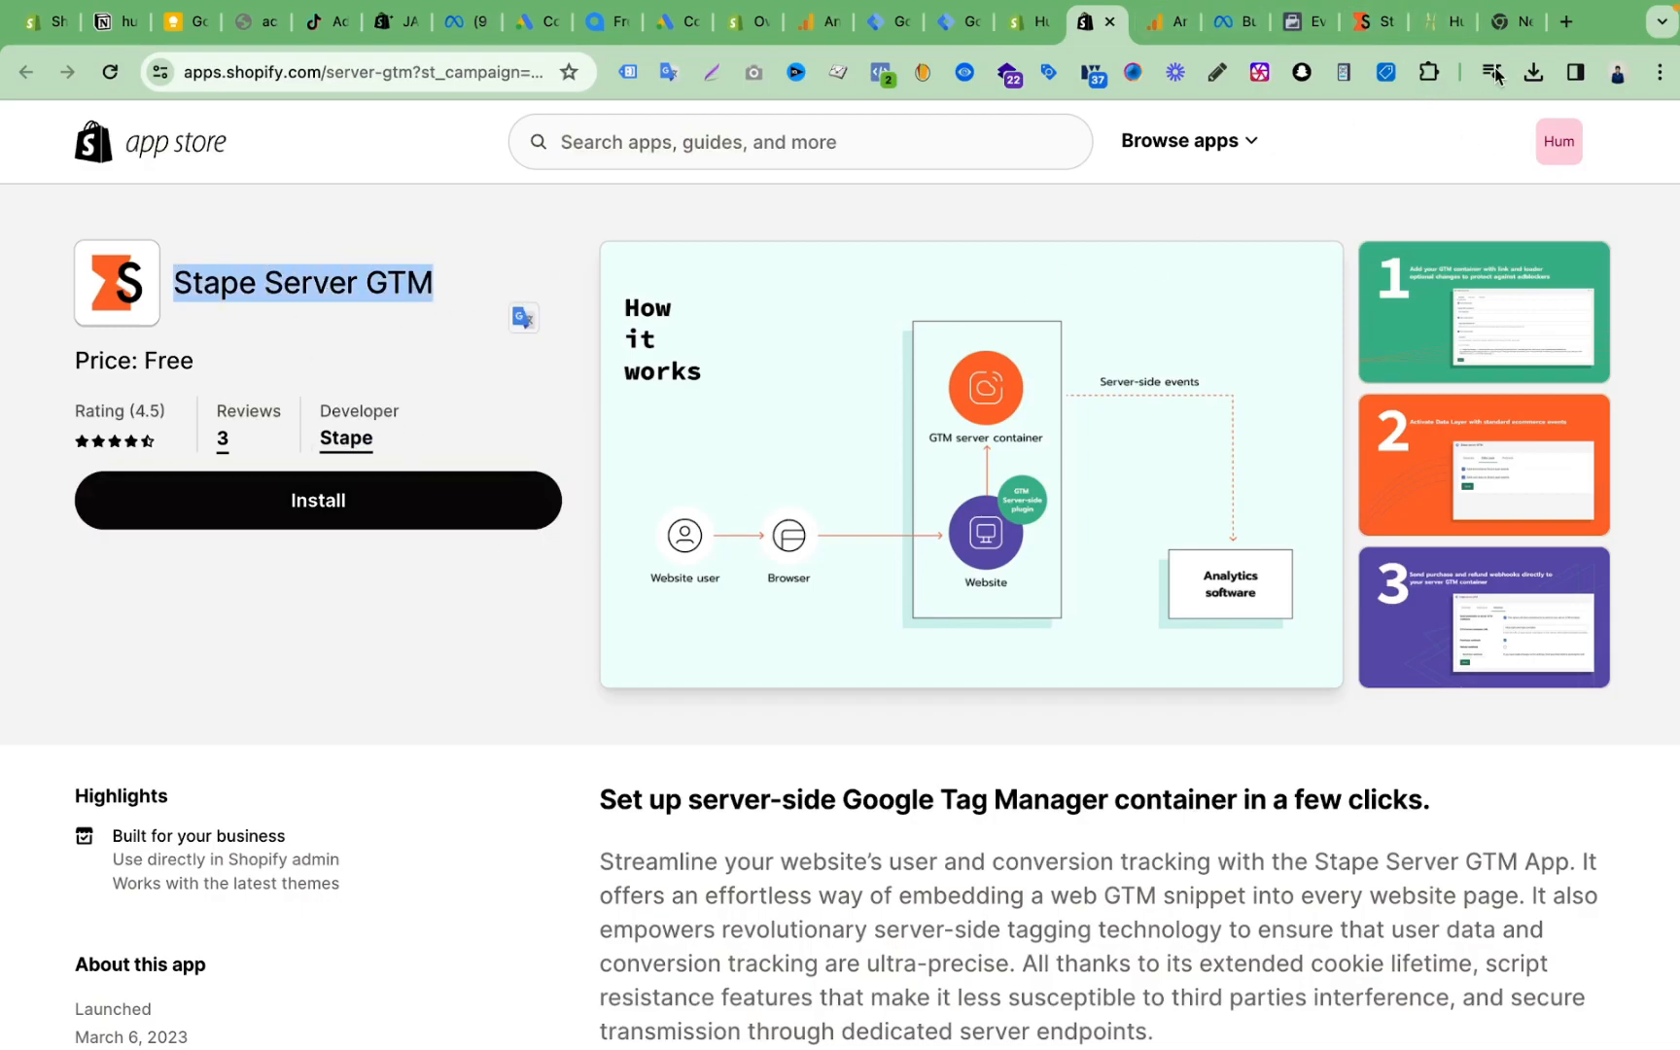
pyautogui.click(1458, 25)
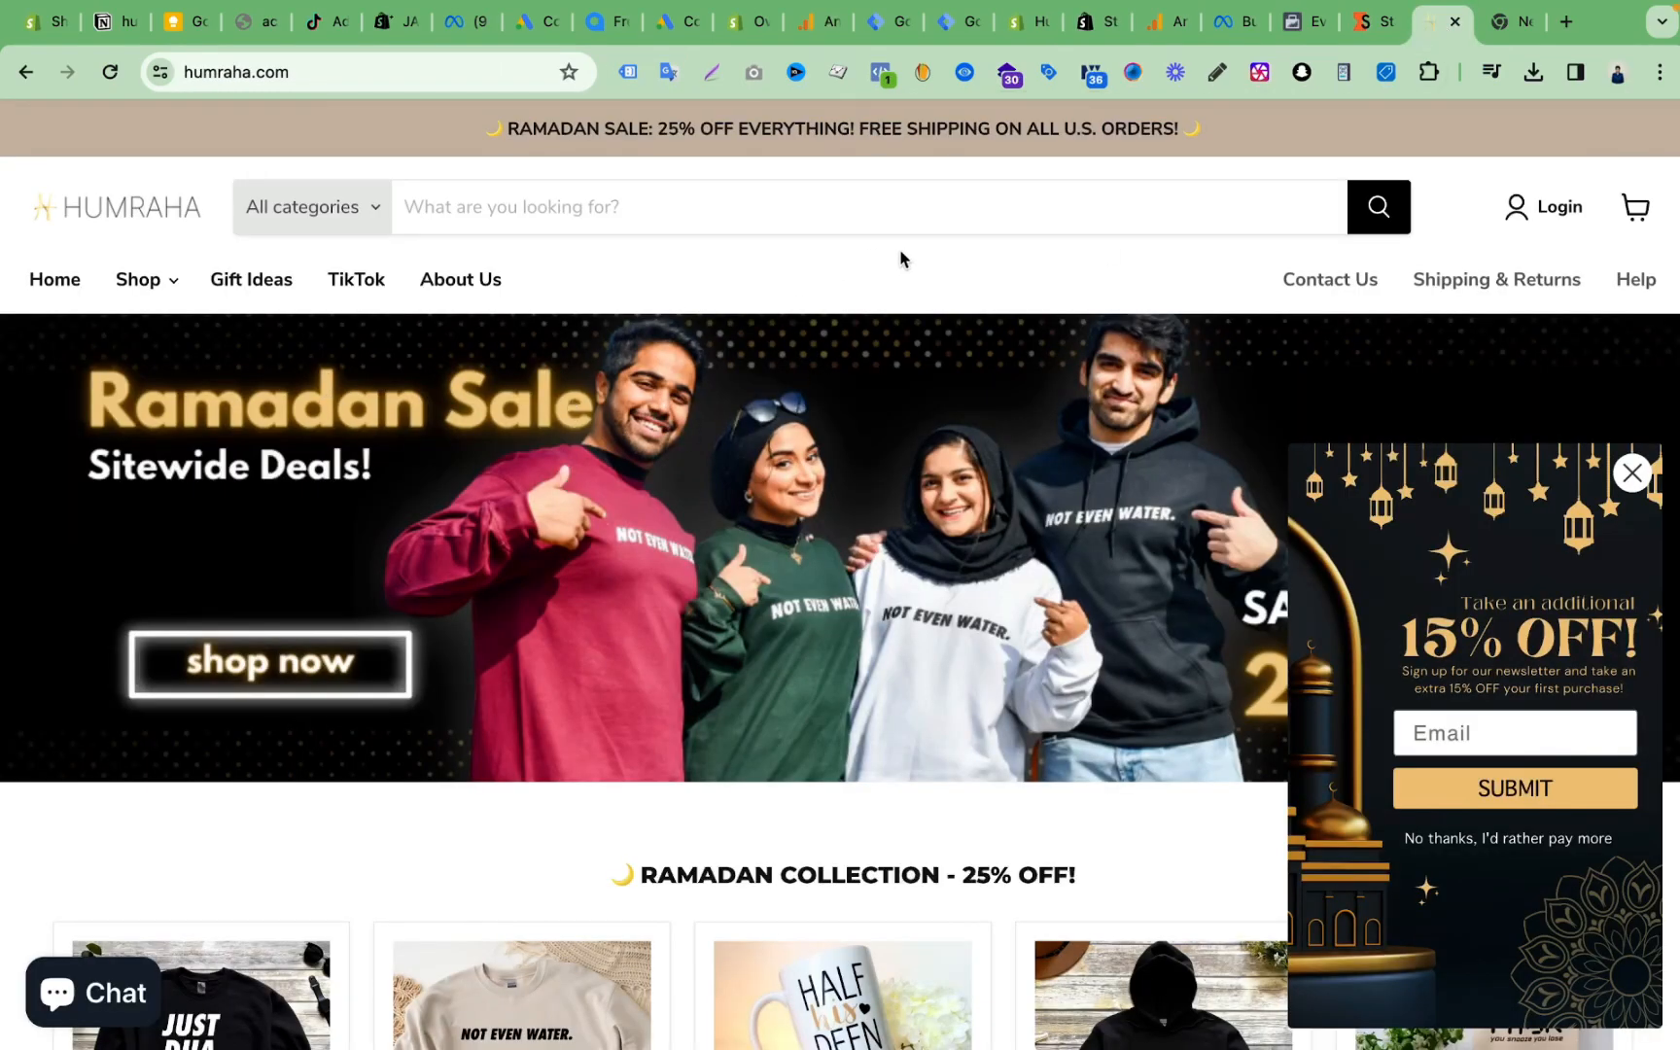
# Open Stape Server GTM from the installed apps in the Shopify admin, checking its App Store install page.
pyautogui.click(1022, 27)
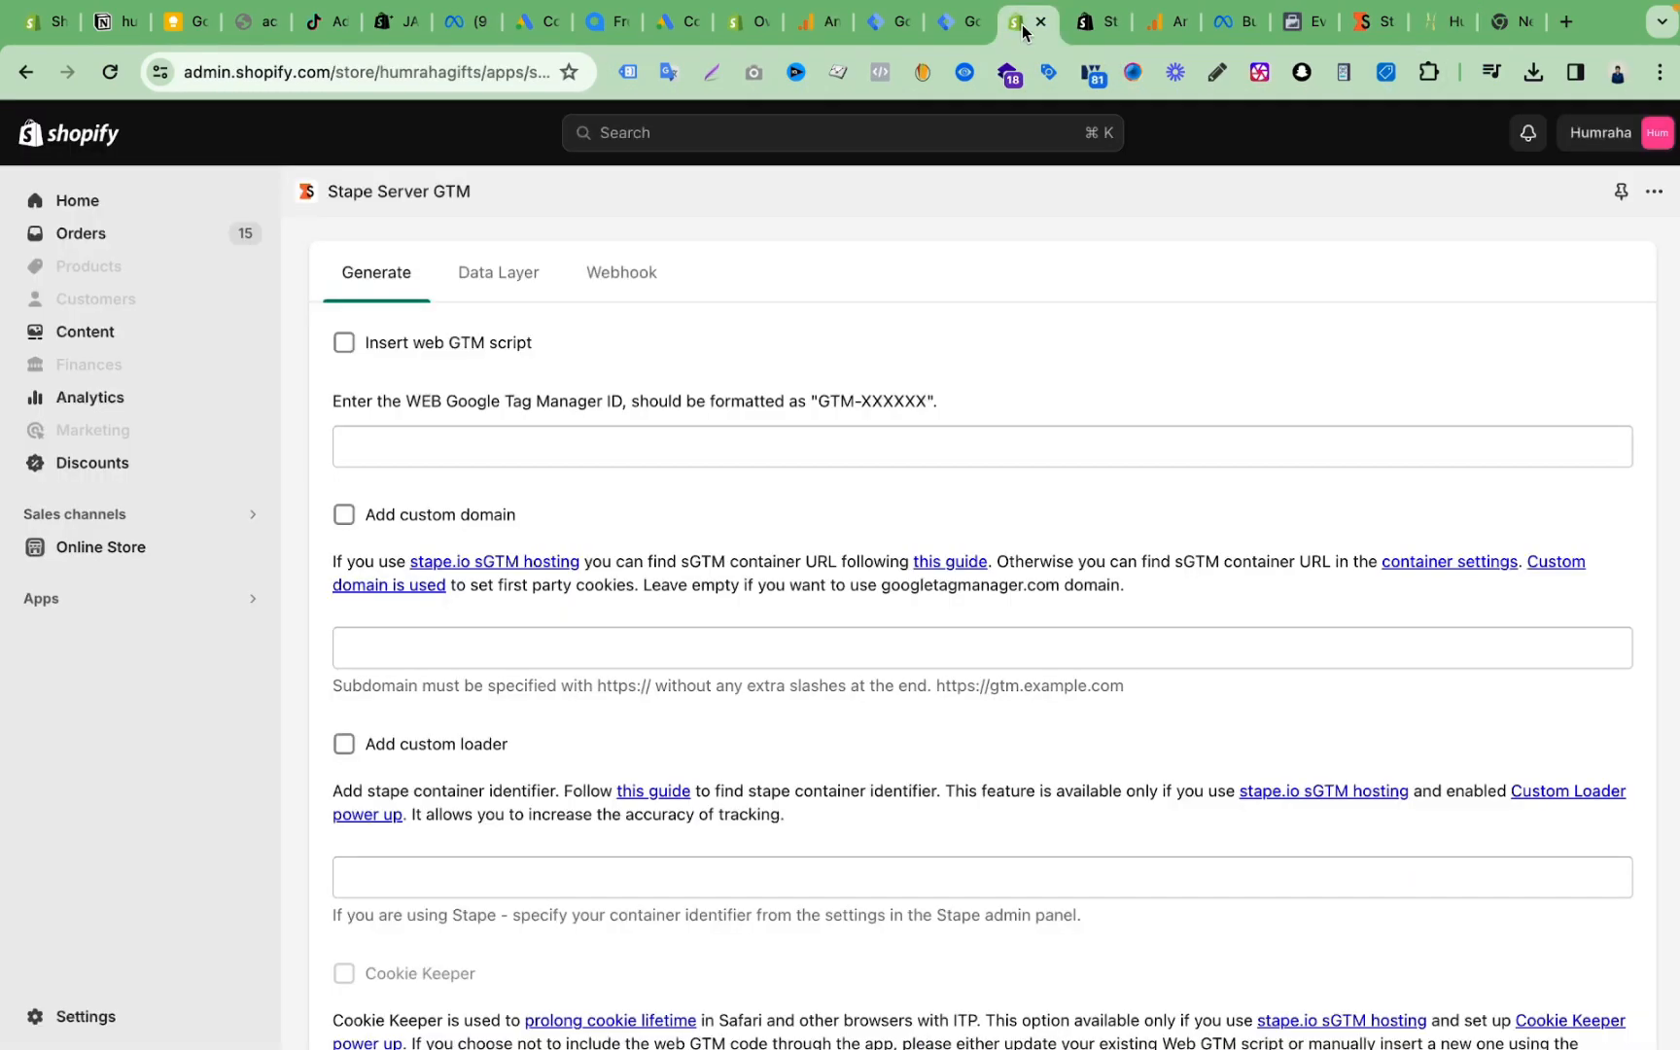
pyautogui.click(73, 609)
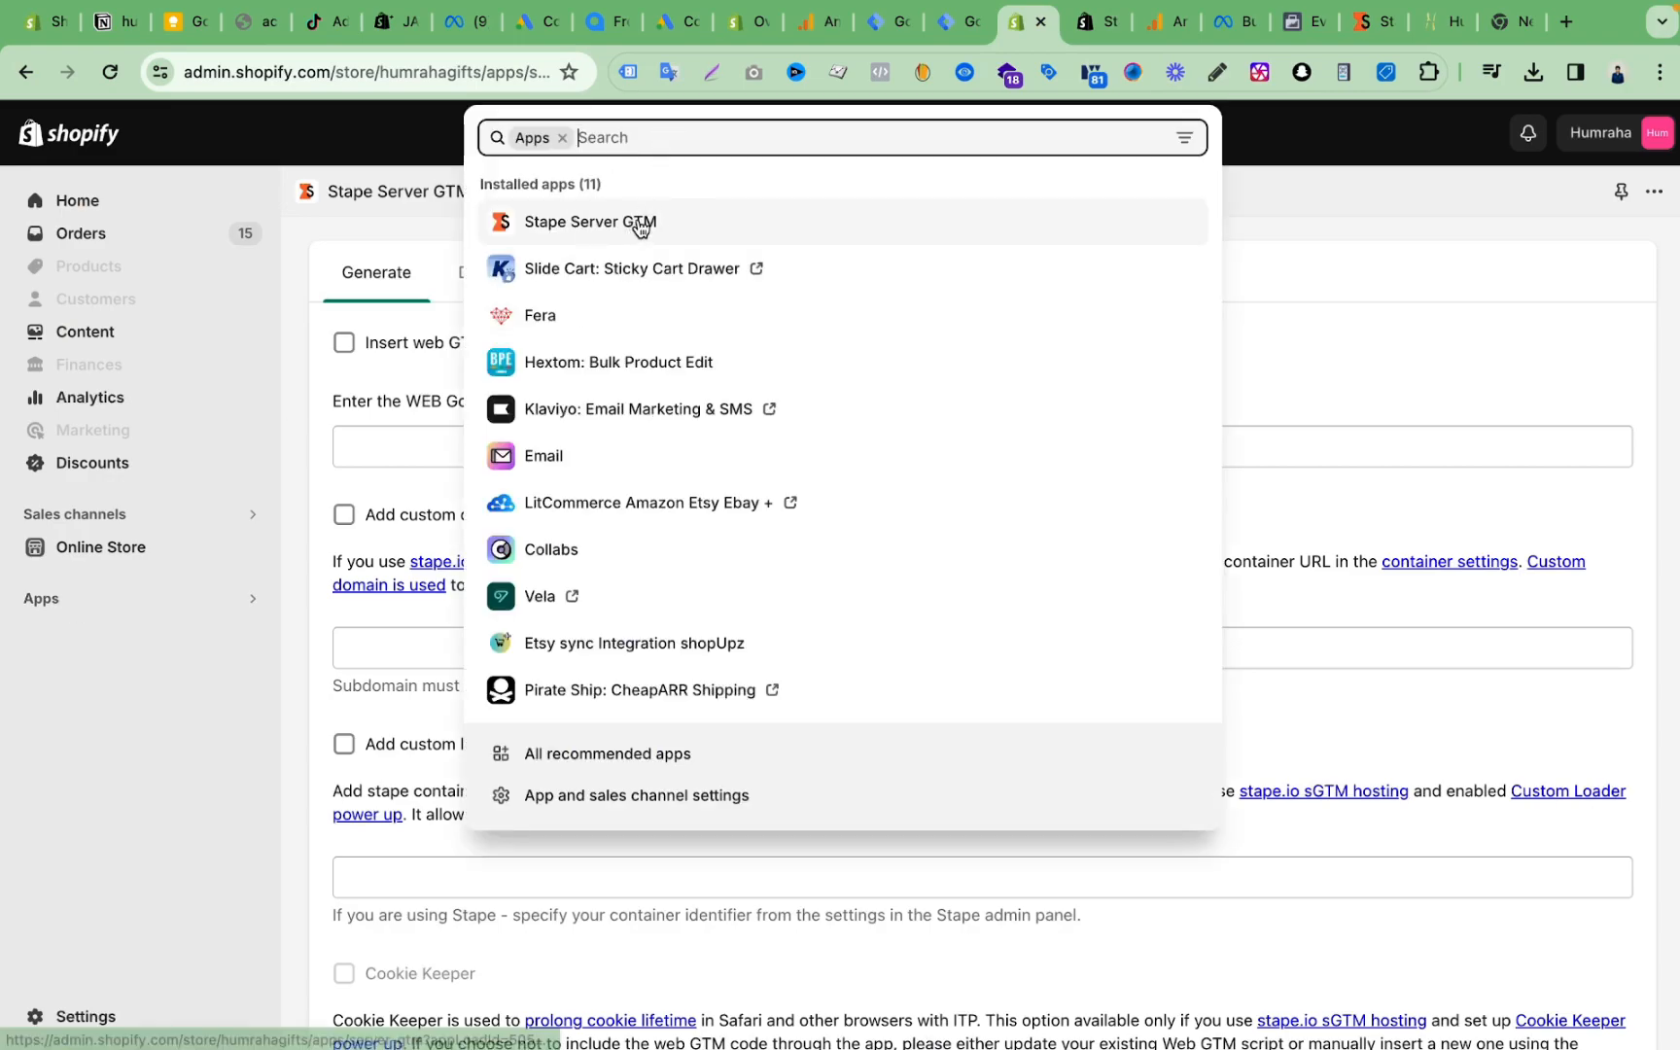
pyautogui.click(675, 228)
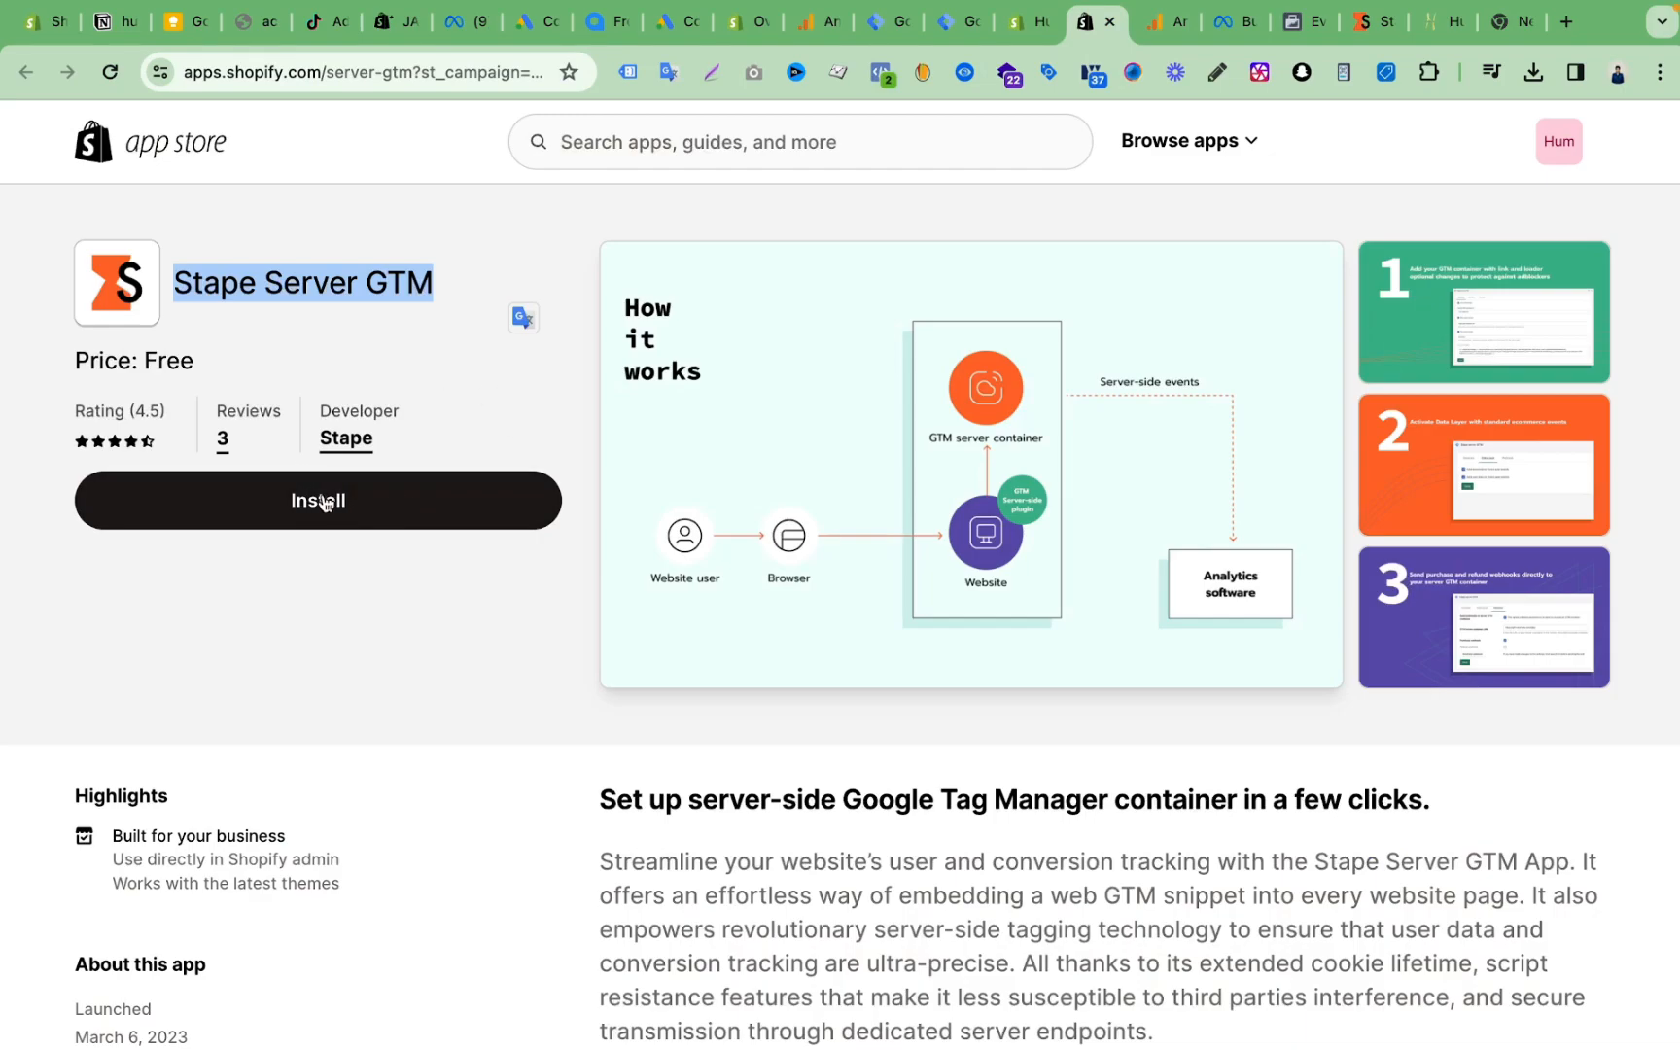
pyautogui.click(1017, 29)
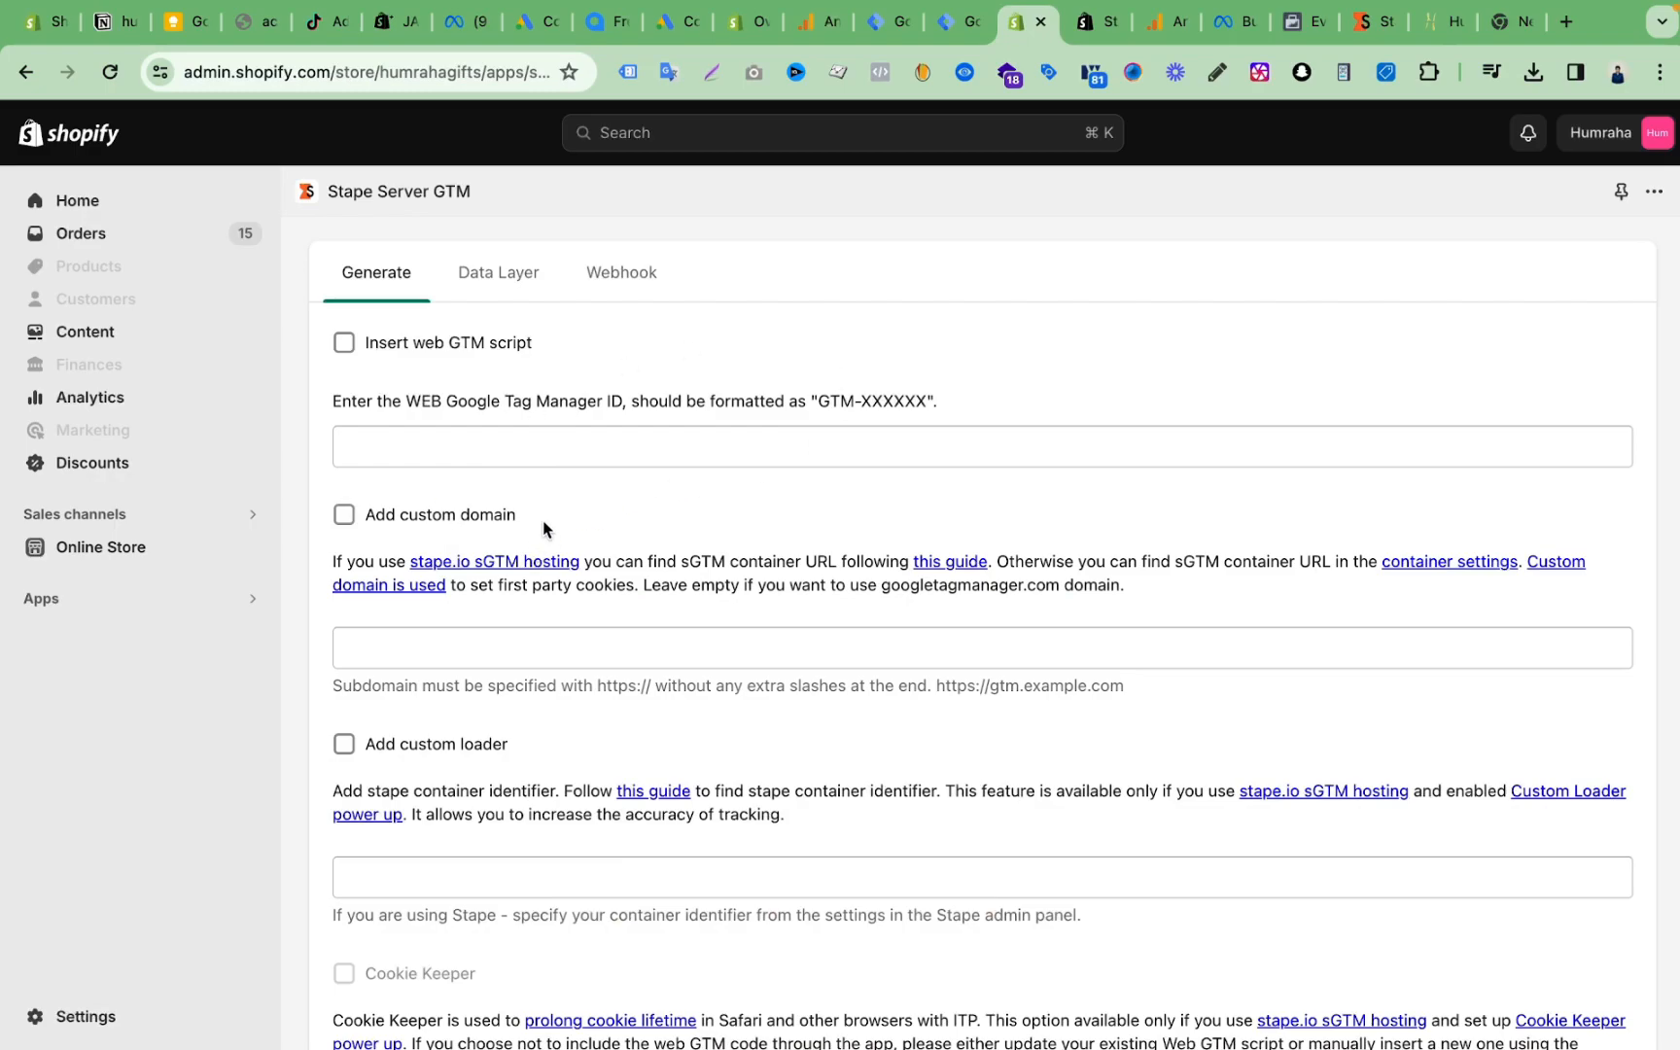
# Enable ecommerce Data Layer events and user data for Data Layer events in Stape Server GTM, and save the settings.
pyautogui.scroll(-5, 594, 591)
pyautogui.scroll(5, 545, 573)
pyautogui.click(504, 276)
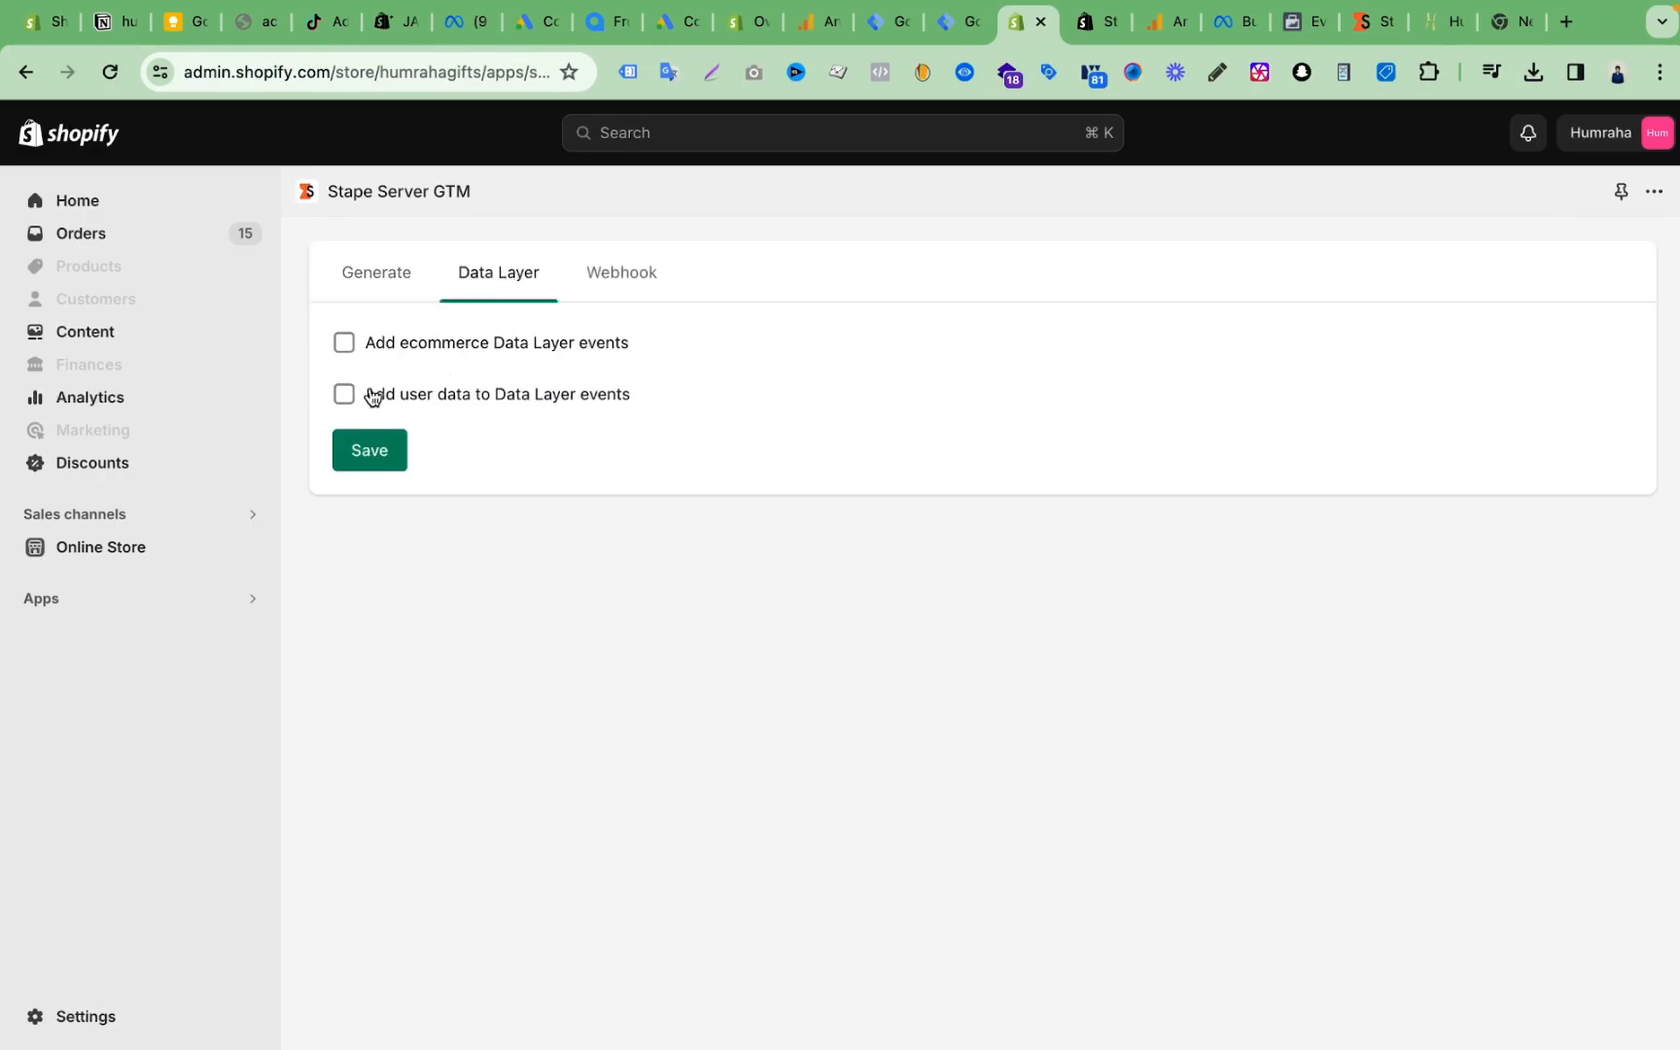
pyautogui.click(346, 349)
pyautogui.click(342, 399)
pyautogui.click(386, 463)
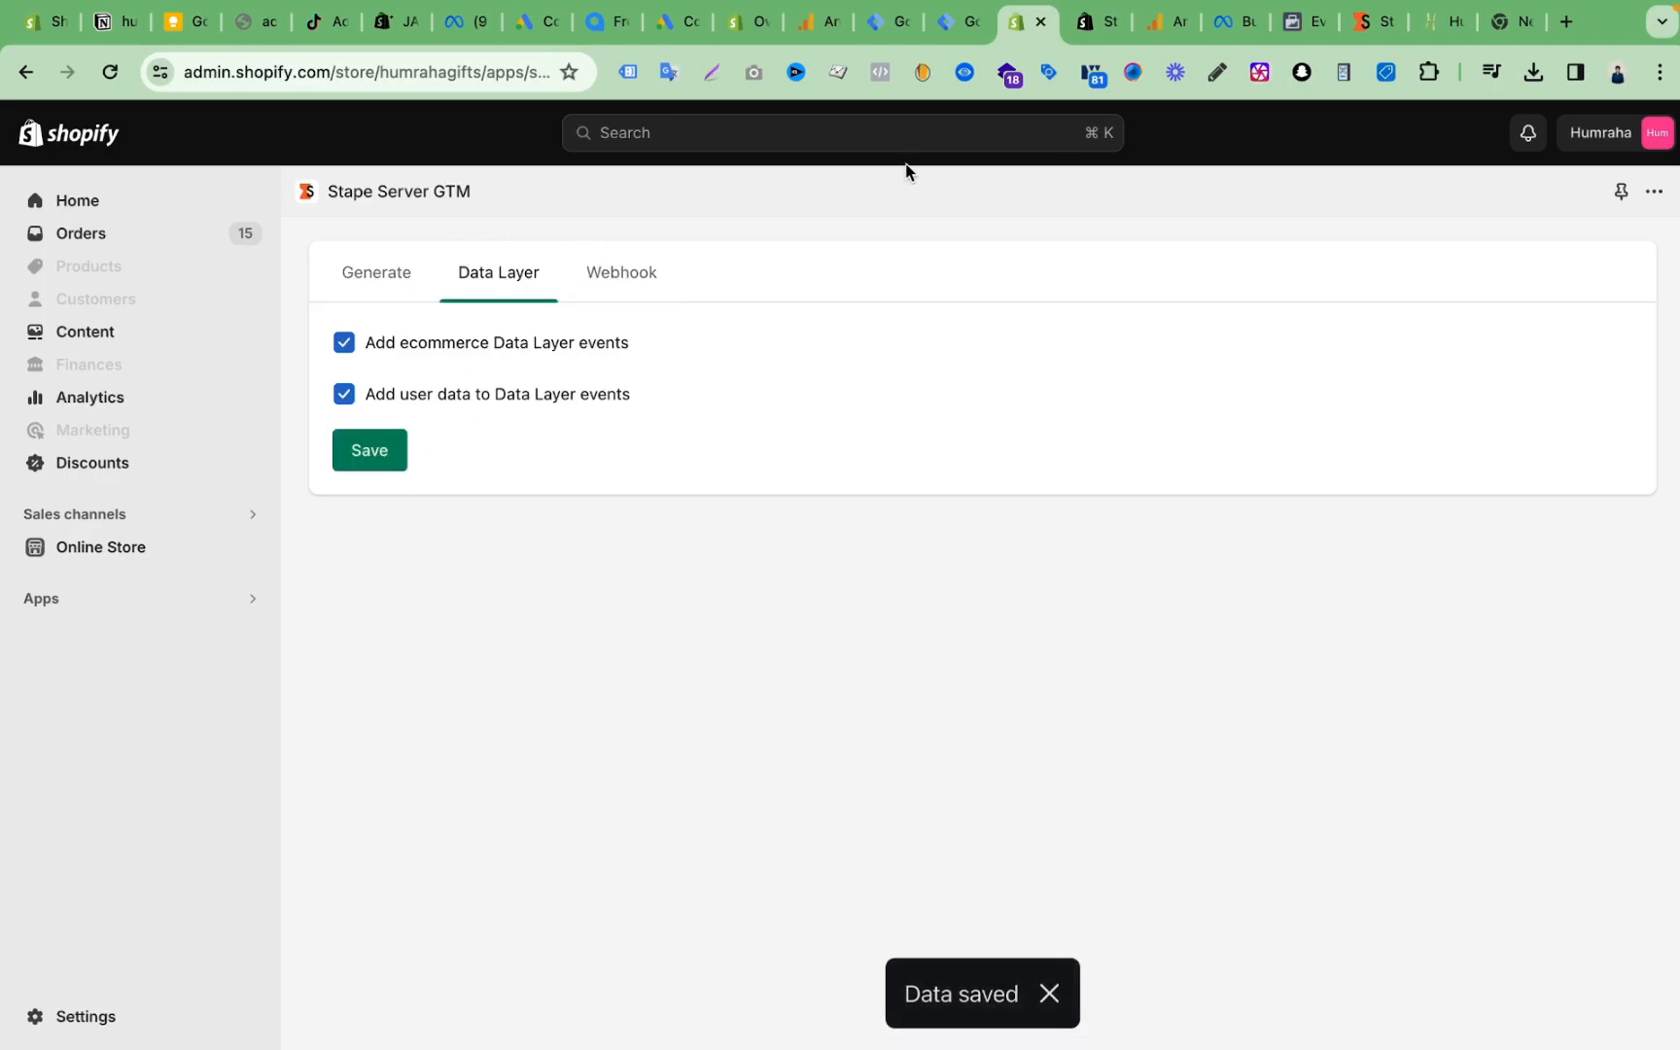
# Check the web container's tags, the Web GTM.json and Server GTM.json files in Finder, and the server container's overview.
pyautogui.click(887, 24)
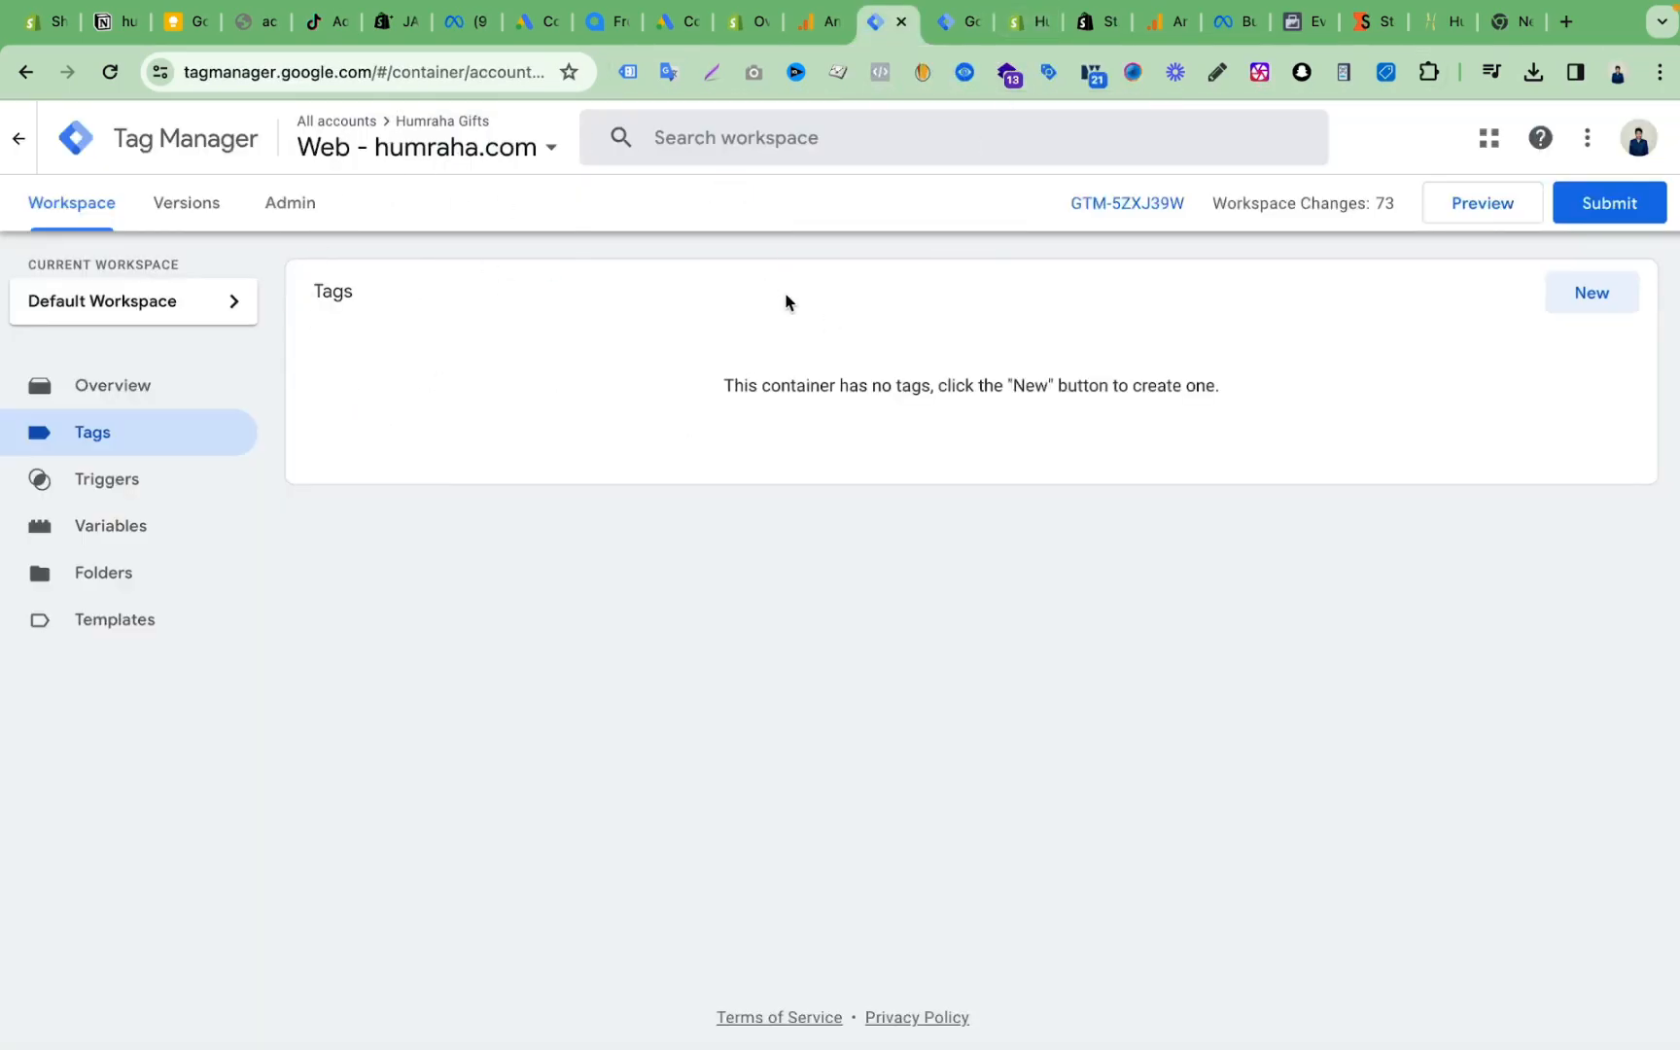
pyautogui.hotkey('ctrl', 'Up')
pyautogui.click(782, 416)
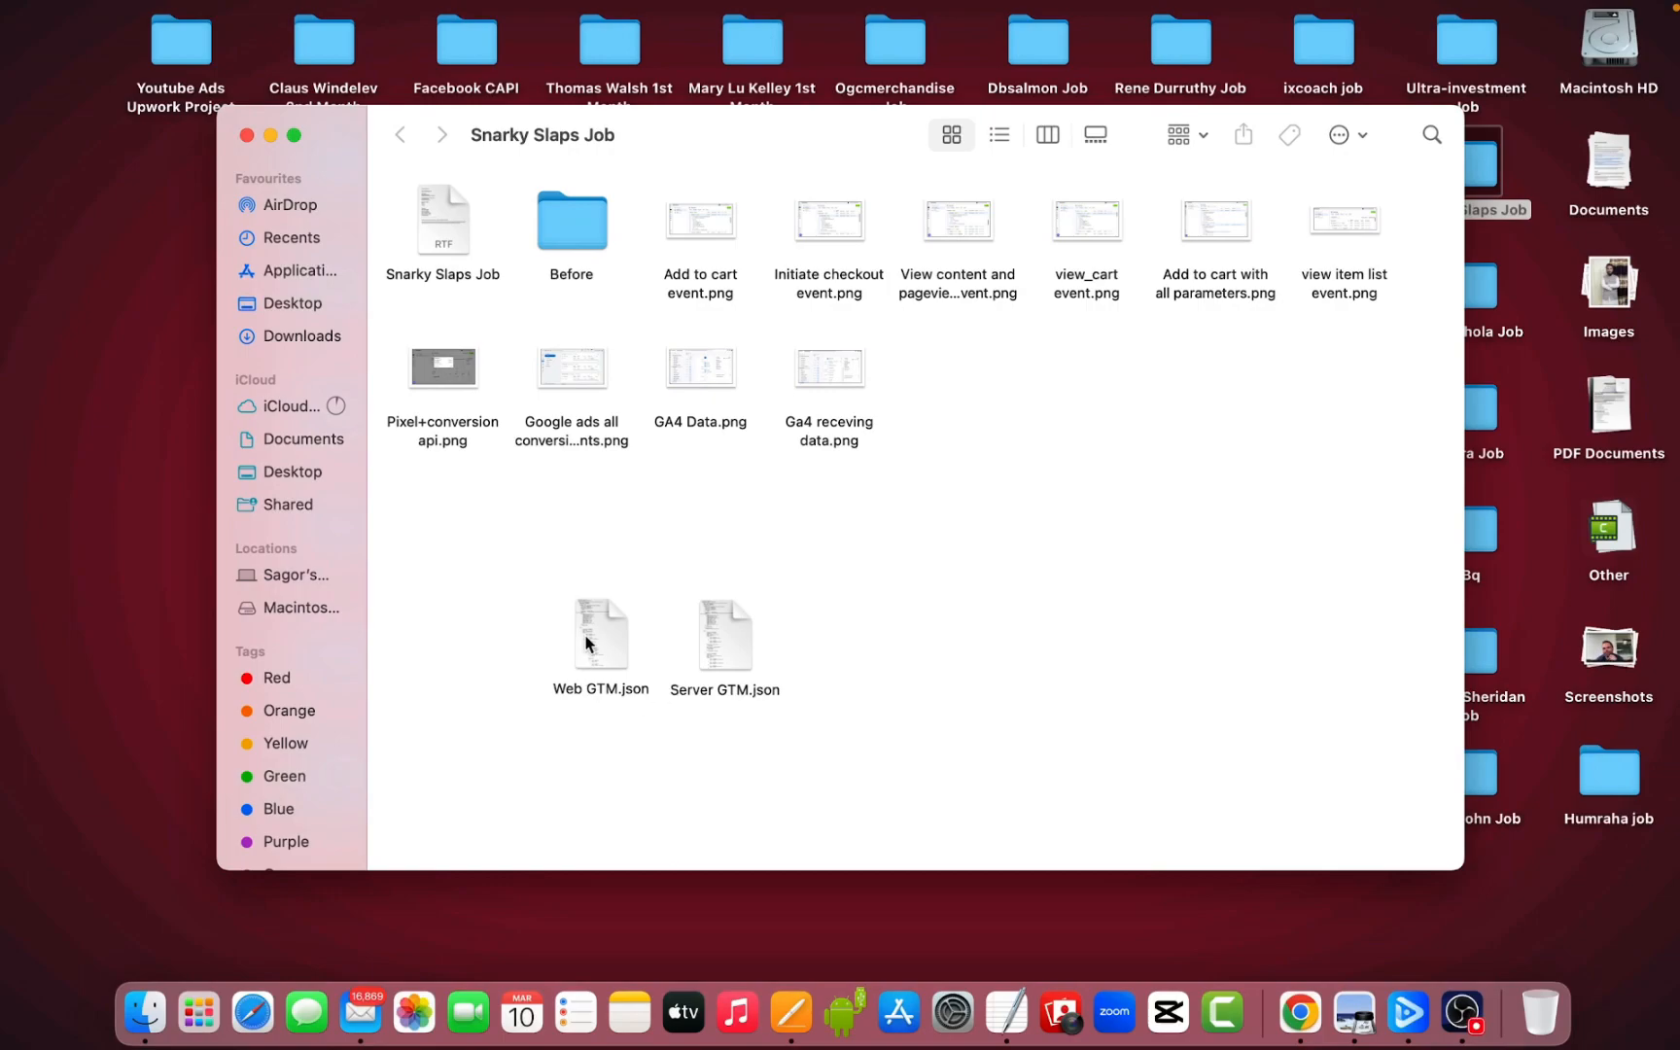
pyautogui.hotkey('ctrl', 'Up')
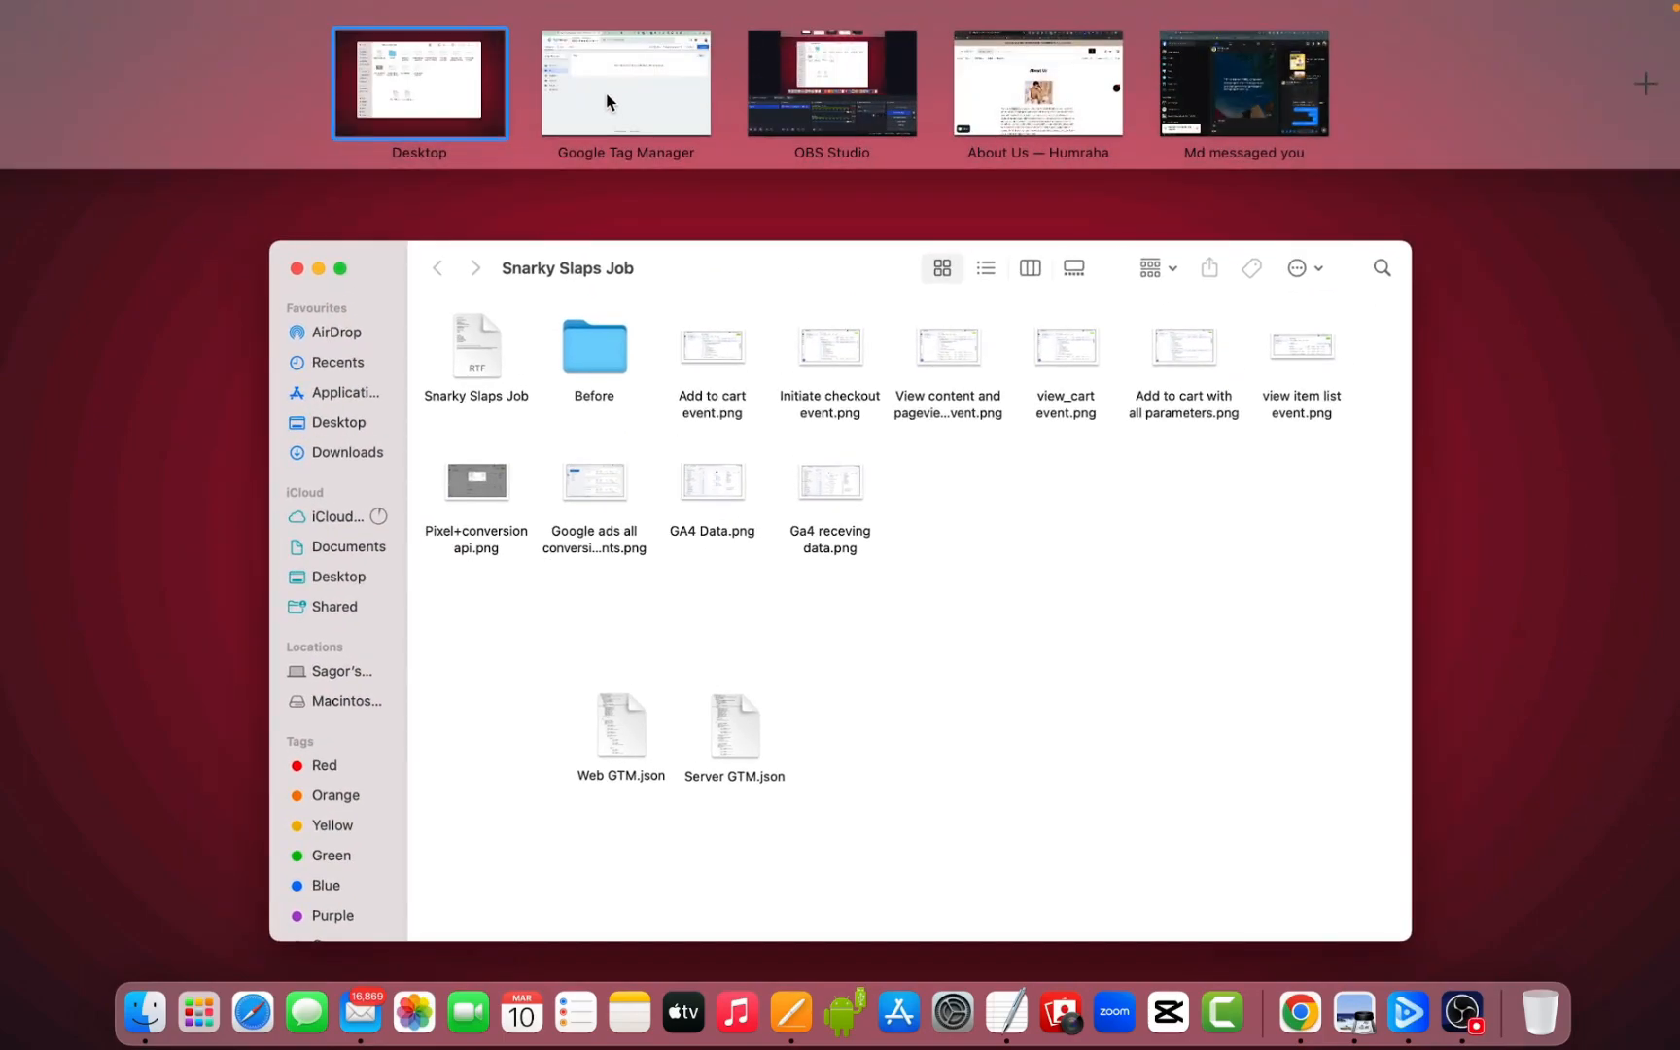
pyautogui.click(612, 105)
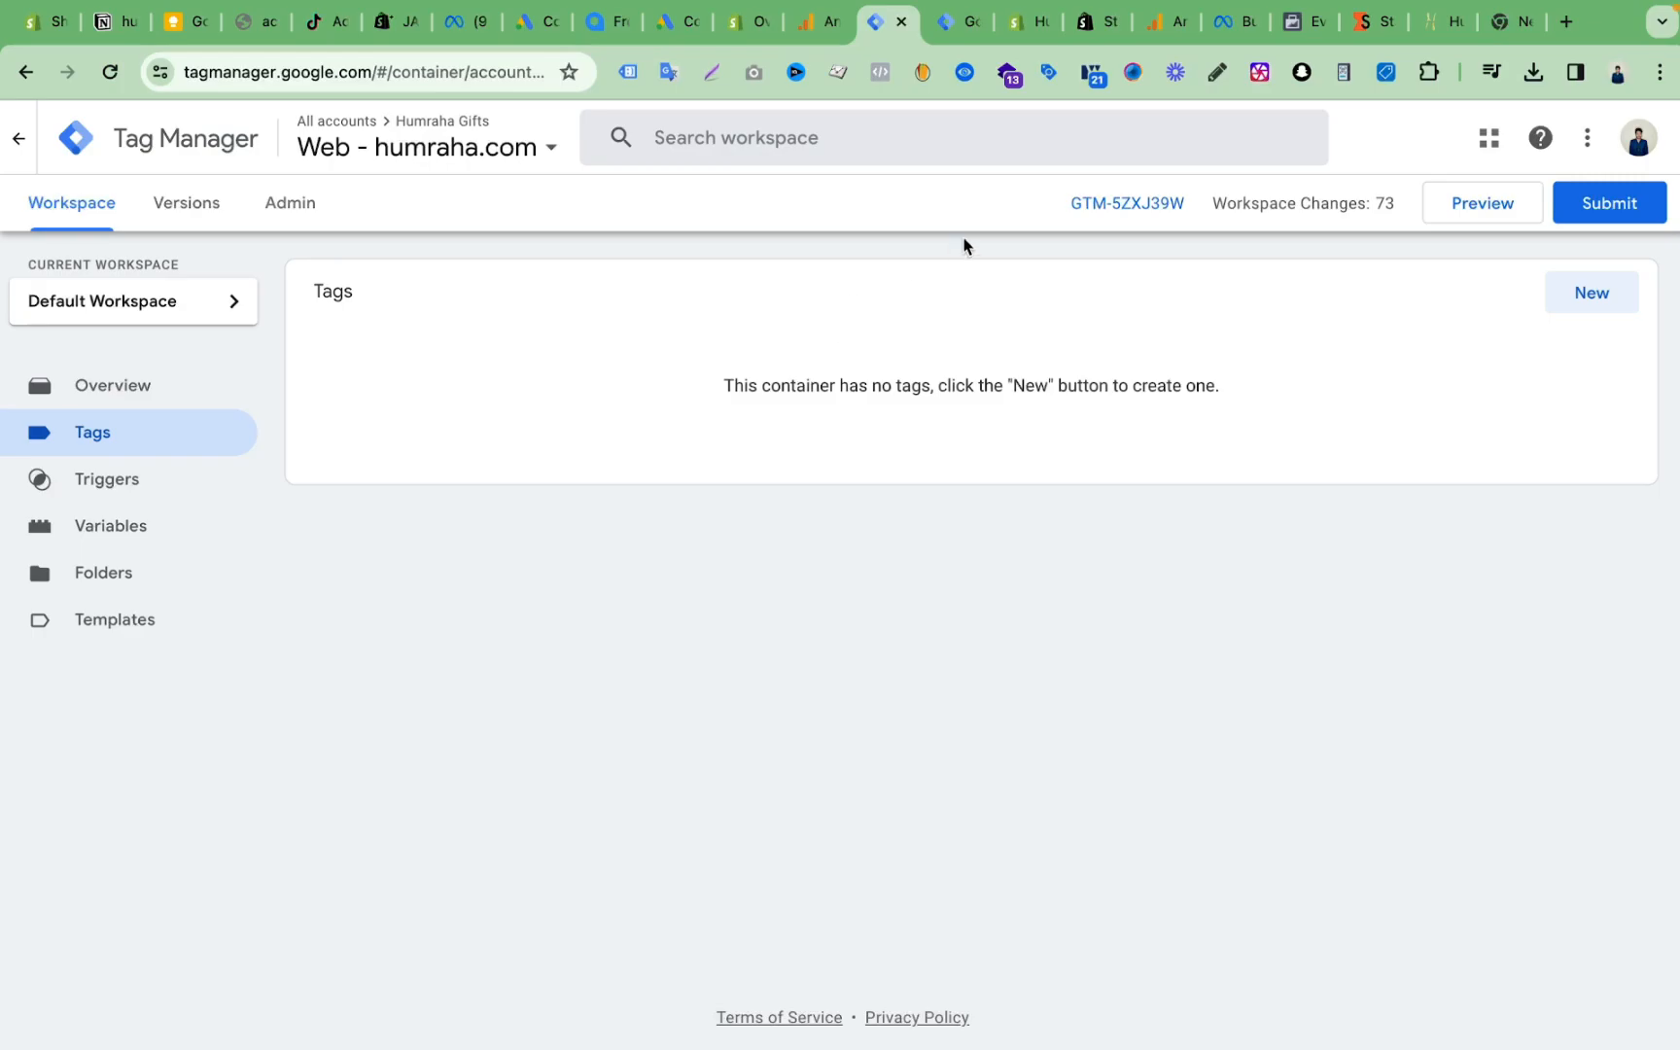
pyautogui.click(958, 24)
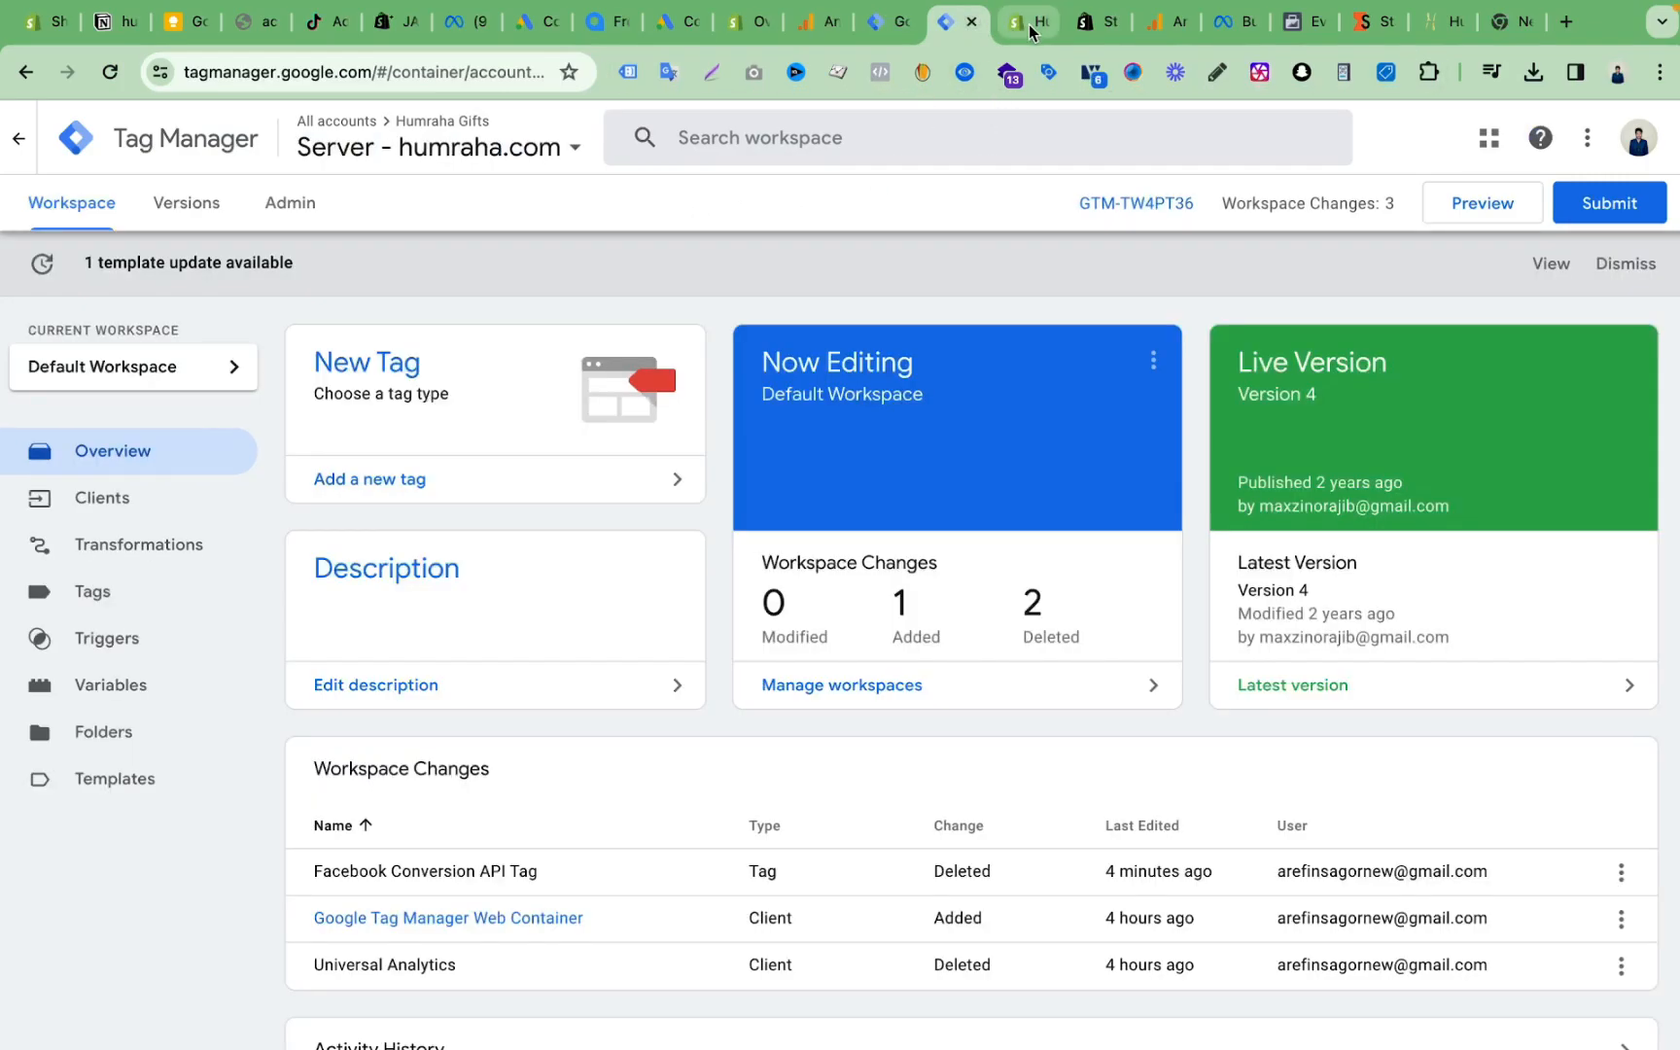
# Enable web GTM script insertion in the Shopify Stape app with the web container ID GTM-5ZXJ39W copied from Tag Manager.
pyautogui.click(1029, 23)
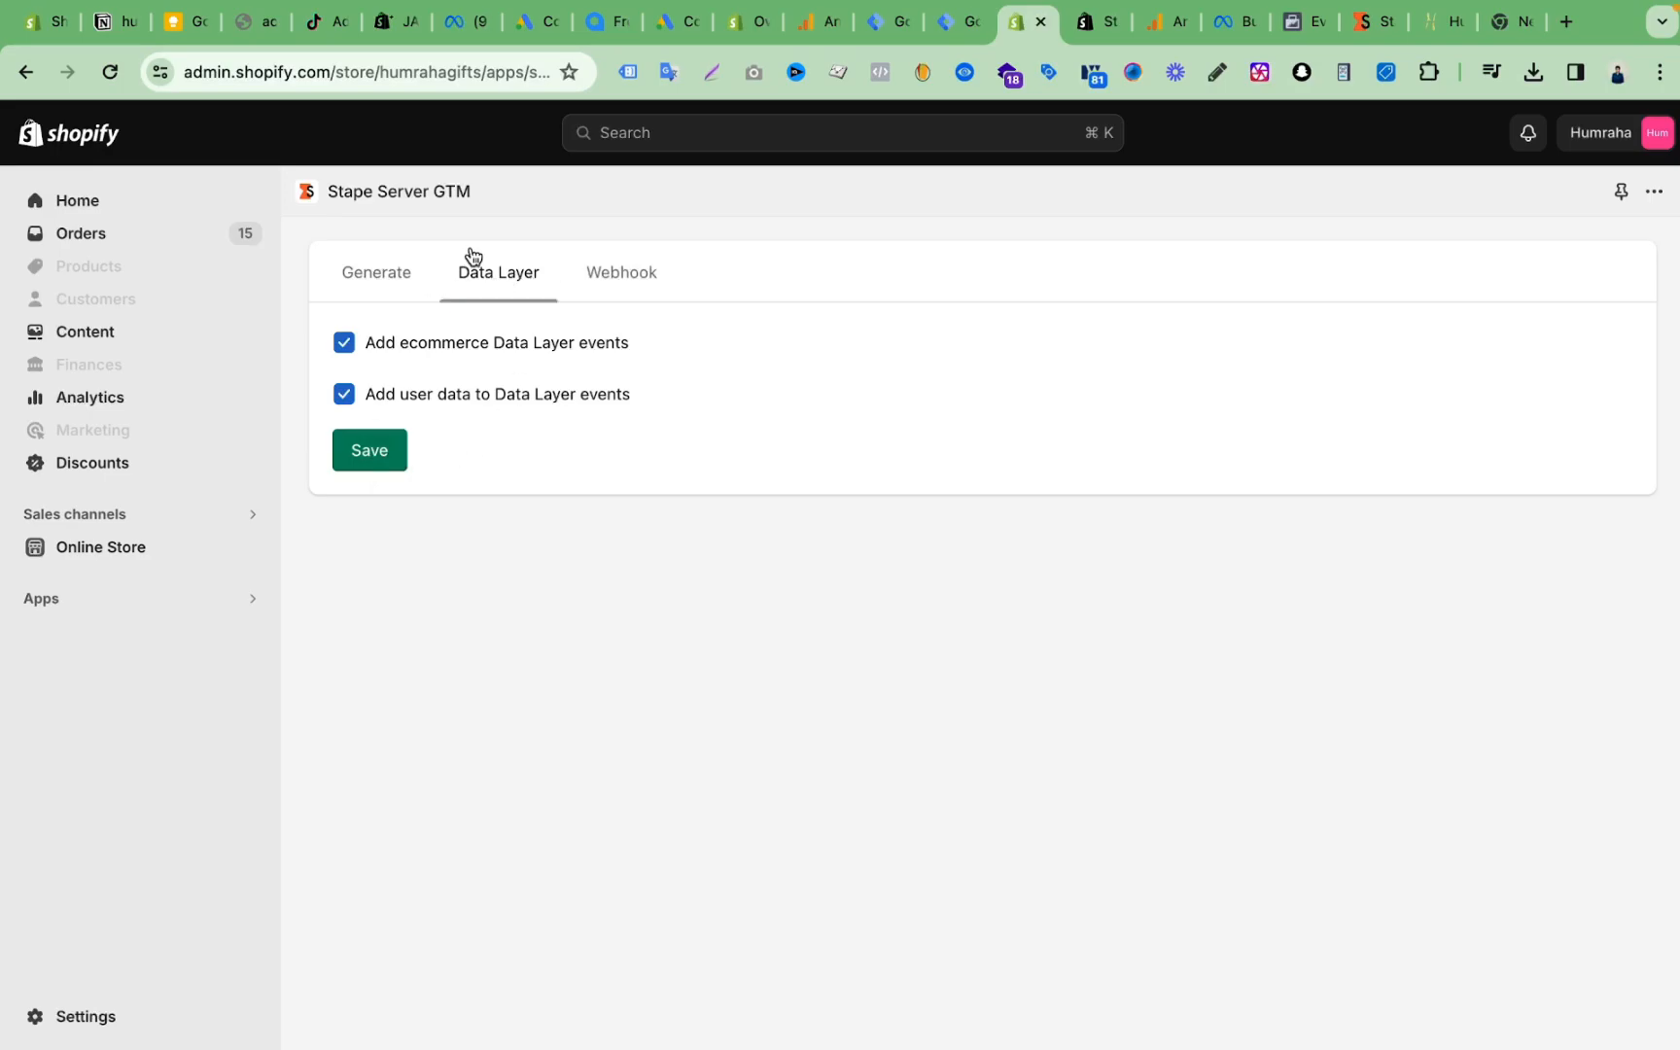
pyautogui.click(373, 278)
pyautogui.click(344, 342)
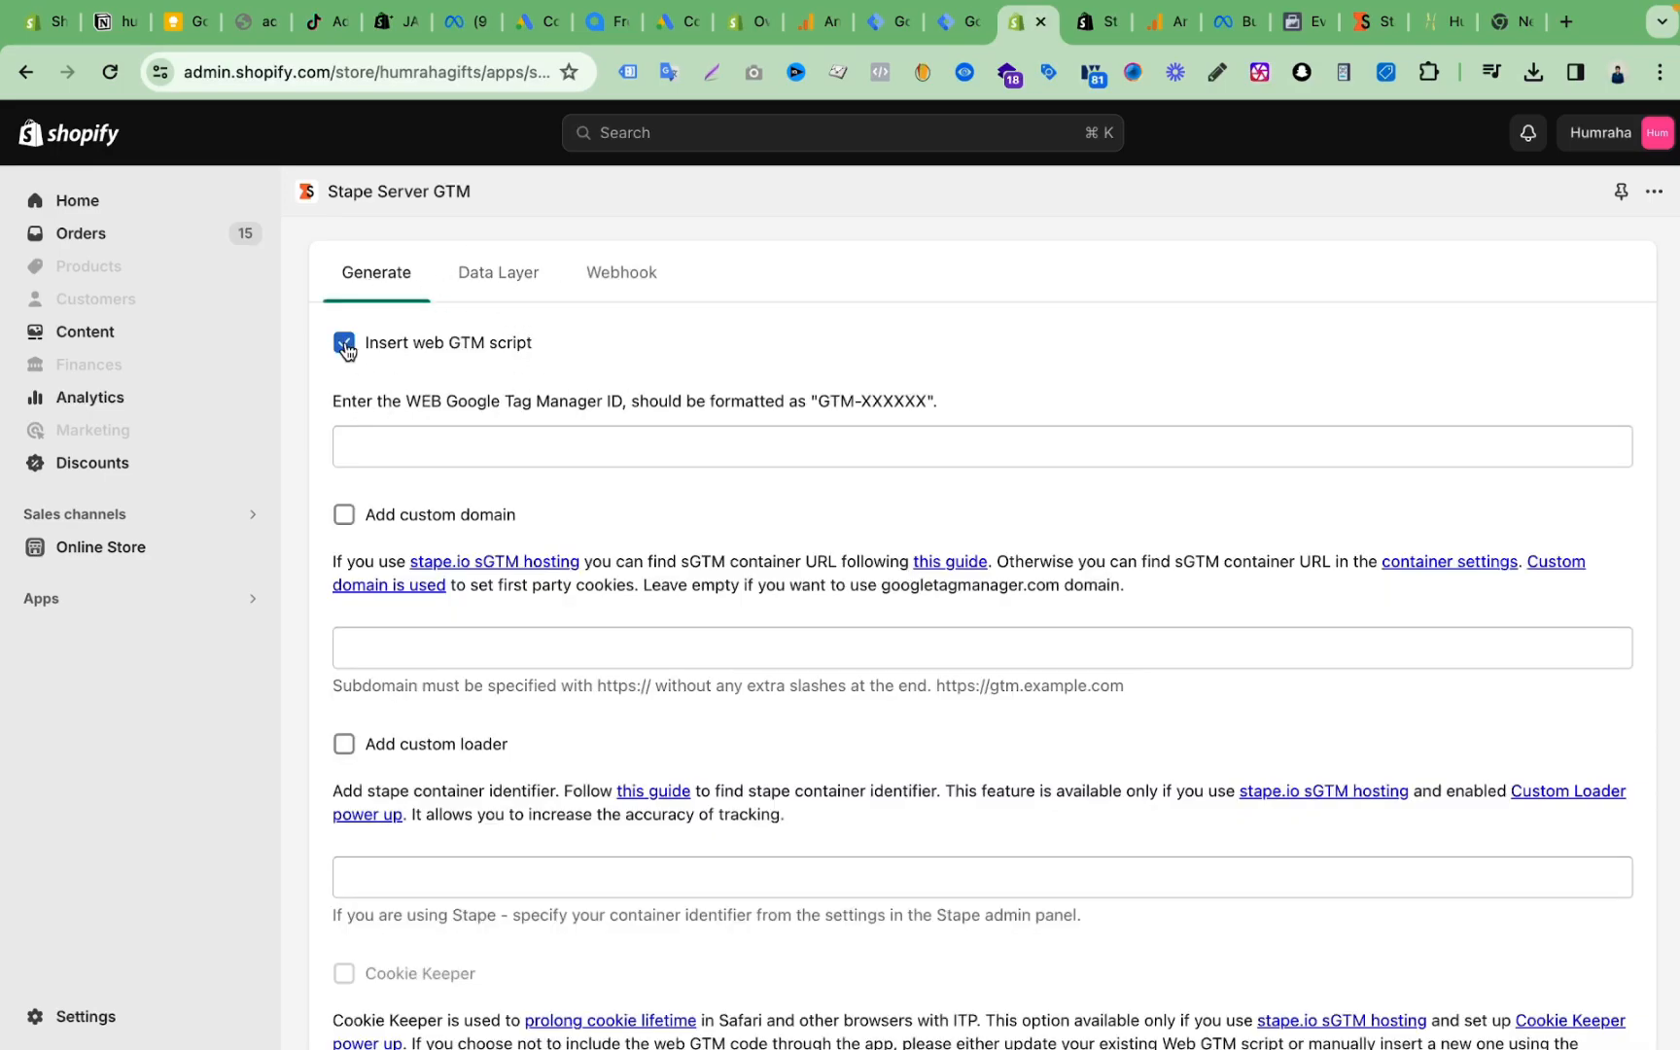
pyautogui.click(868, 23)
pyautogui.moveTo(1072, 204); pyautogui.dragTo(1189, 206)
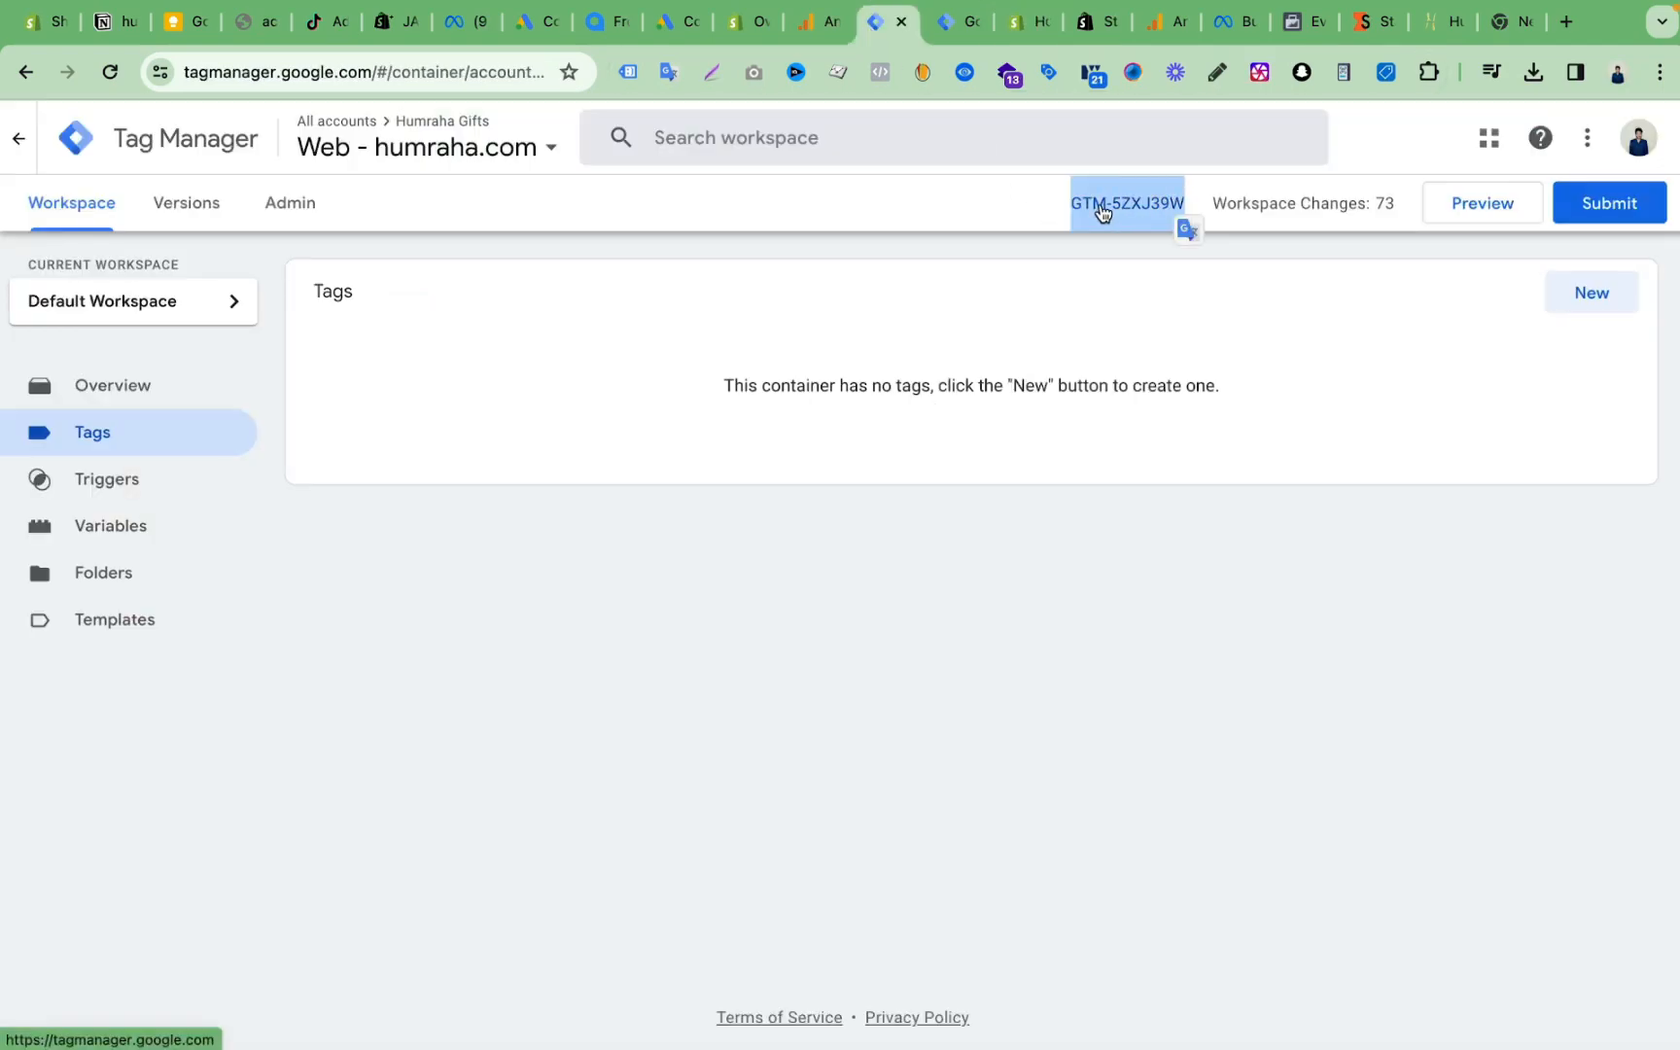
pyautogui.rightClick(1133, 207)
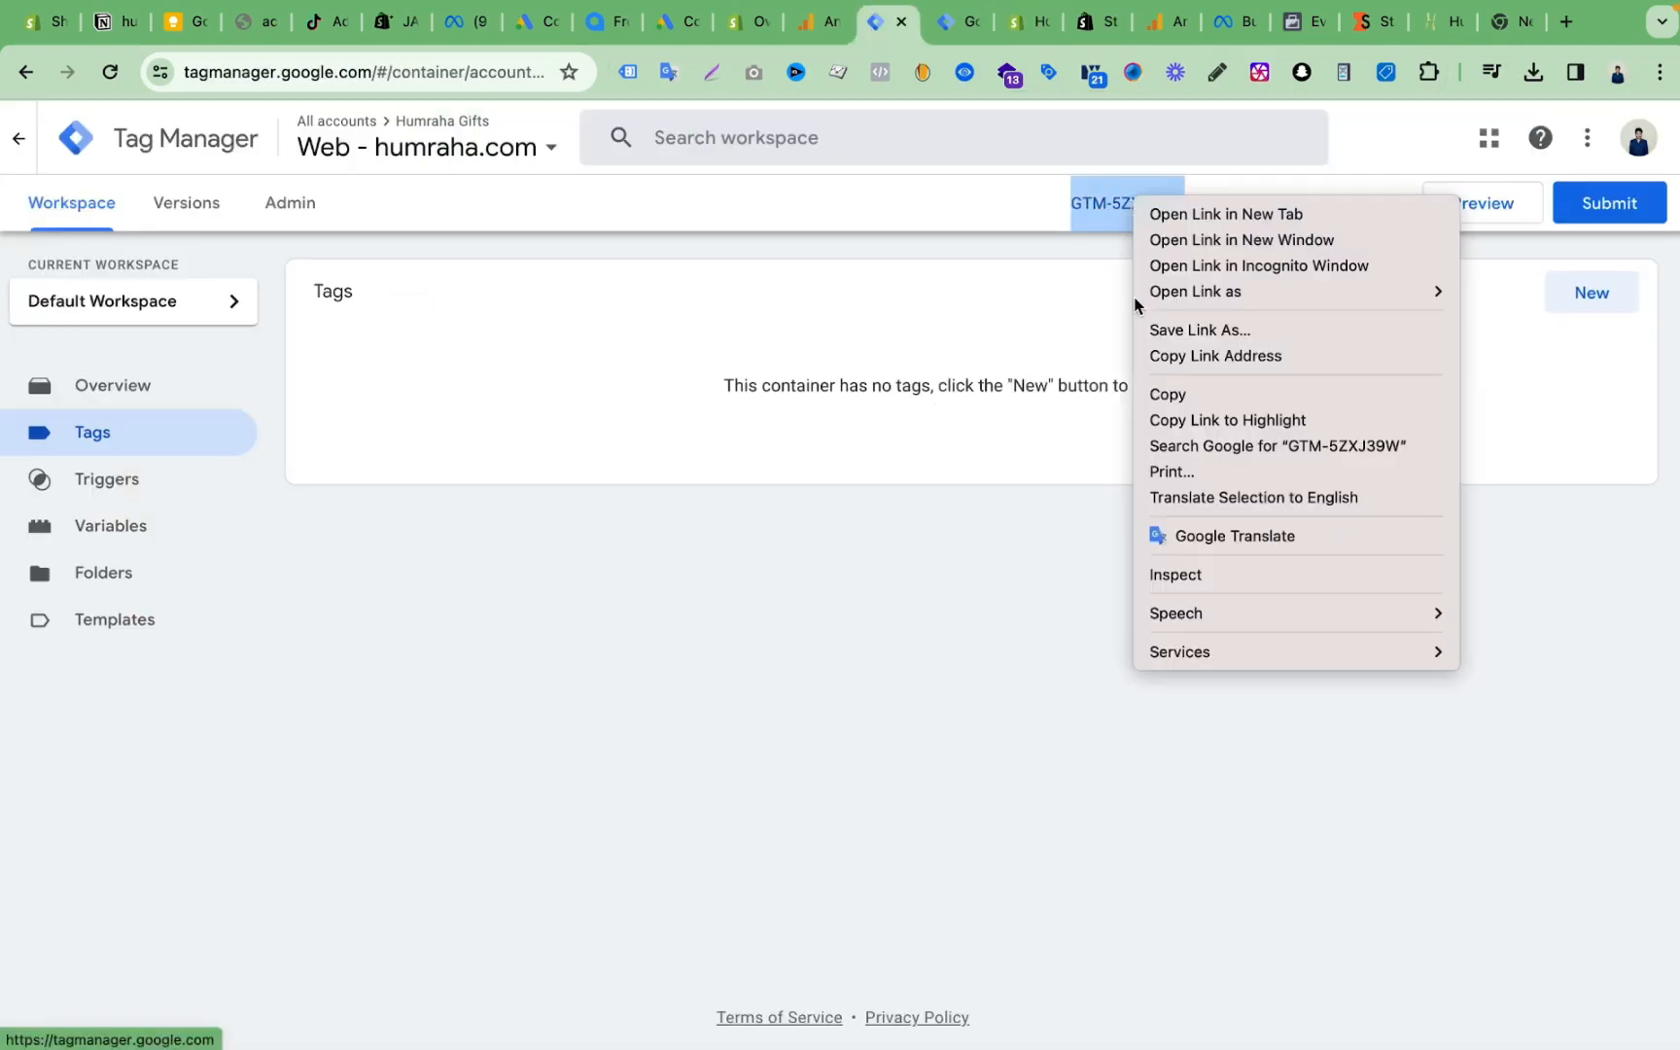
pyautogui.click(1173, 391)
pyautogui.click(1012, 15)
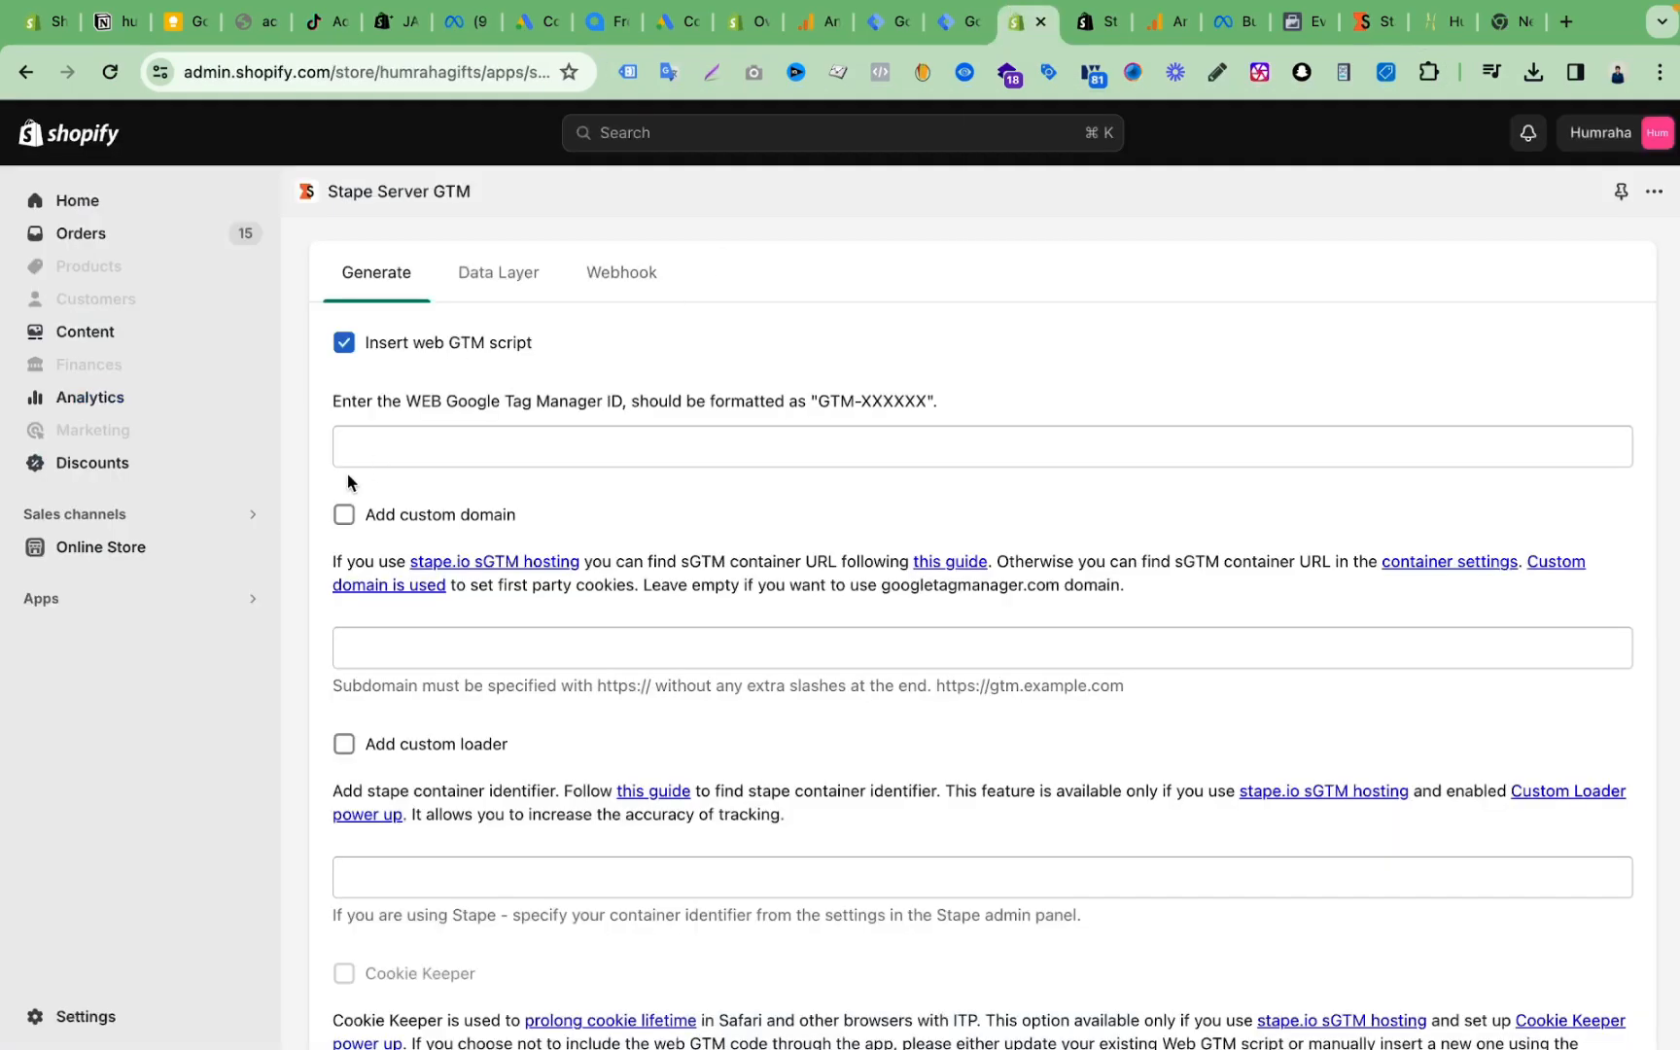
pyautogui.click(391, 444)
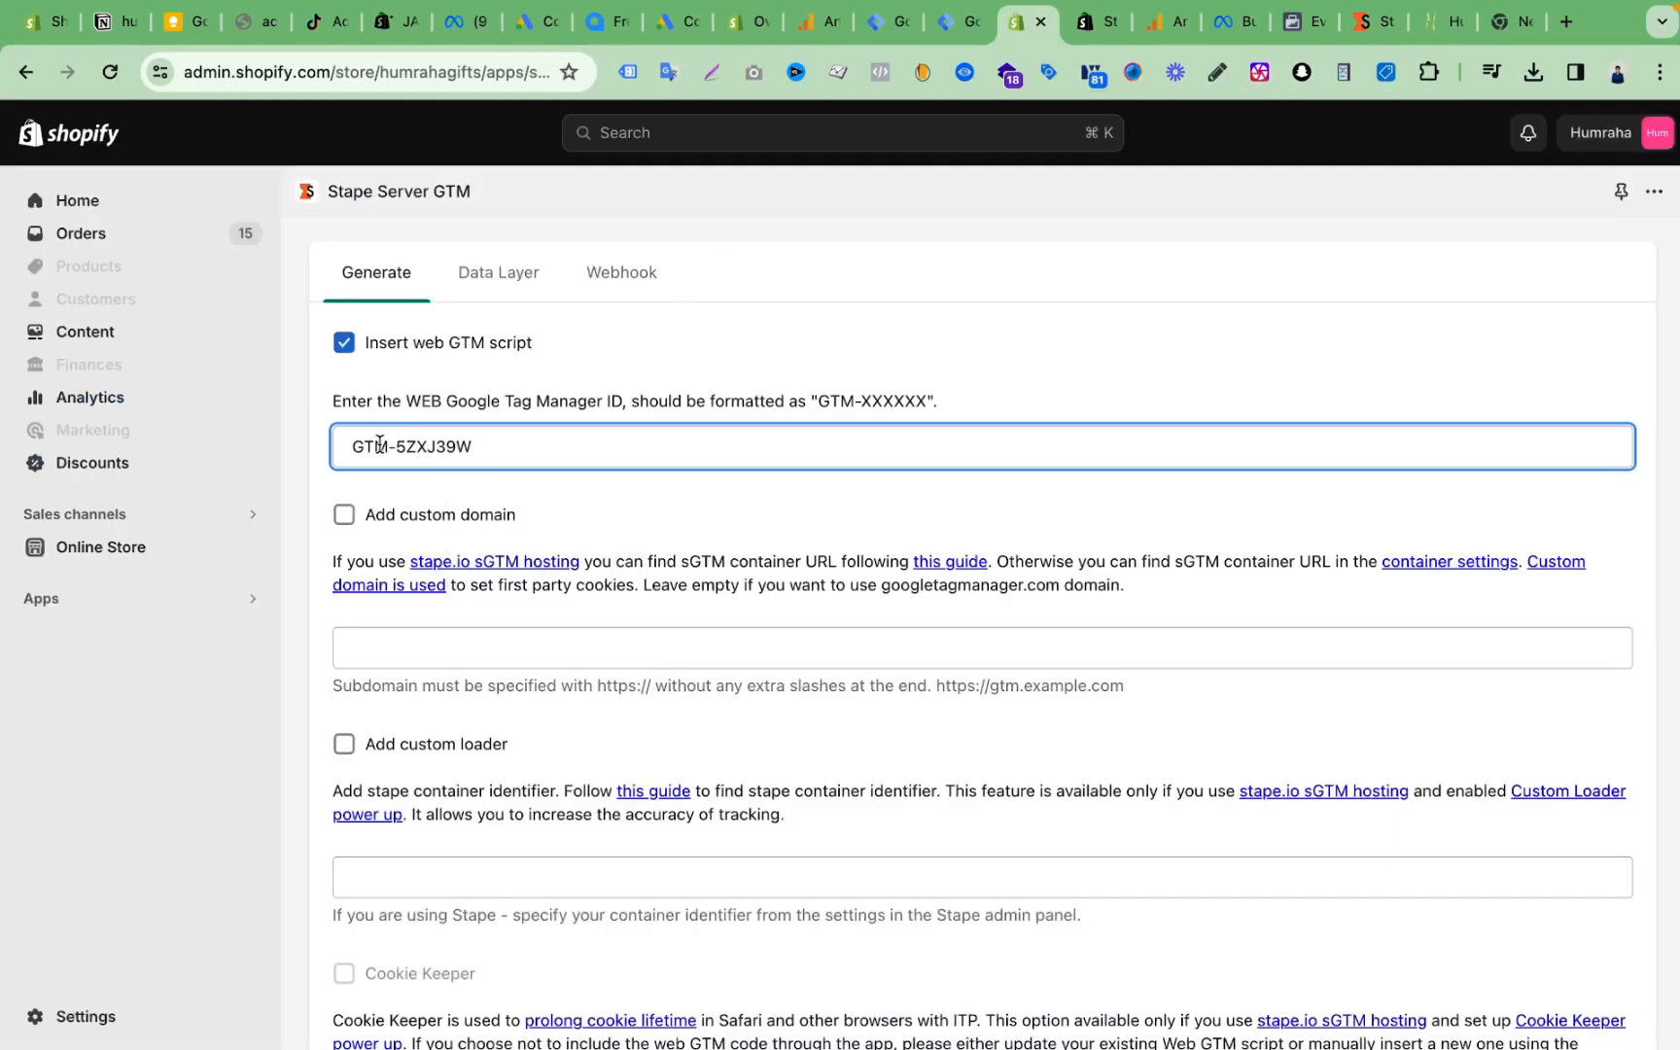
pyautogui.press('BackSpace')
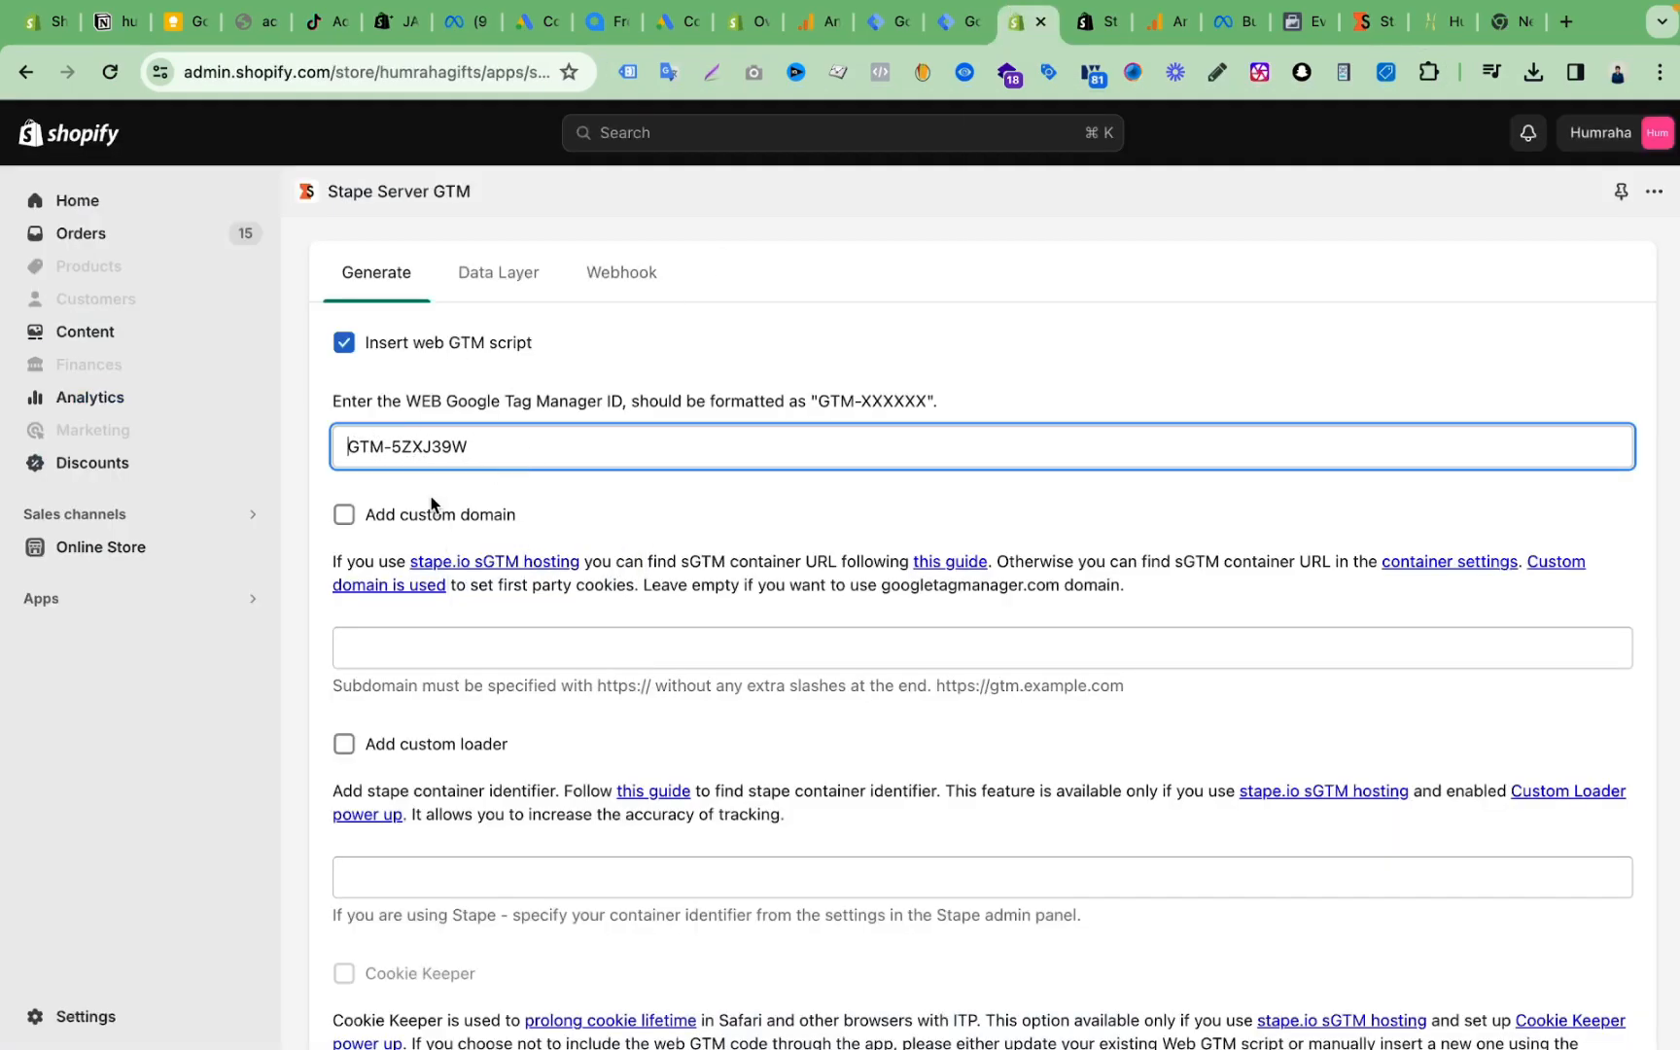
pyautogui.click(342, 517)
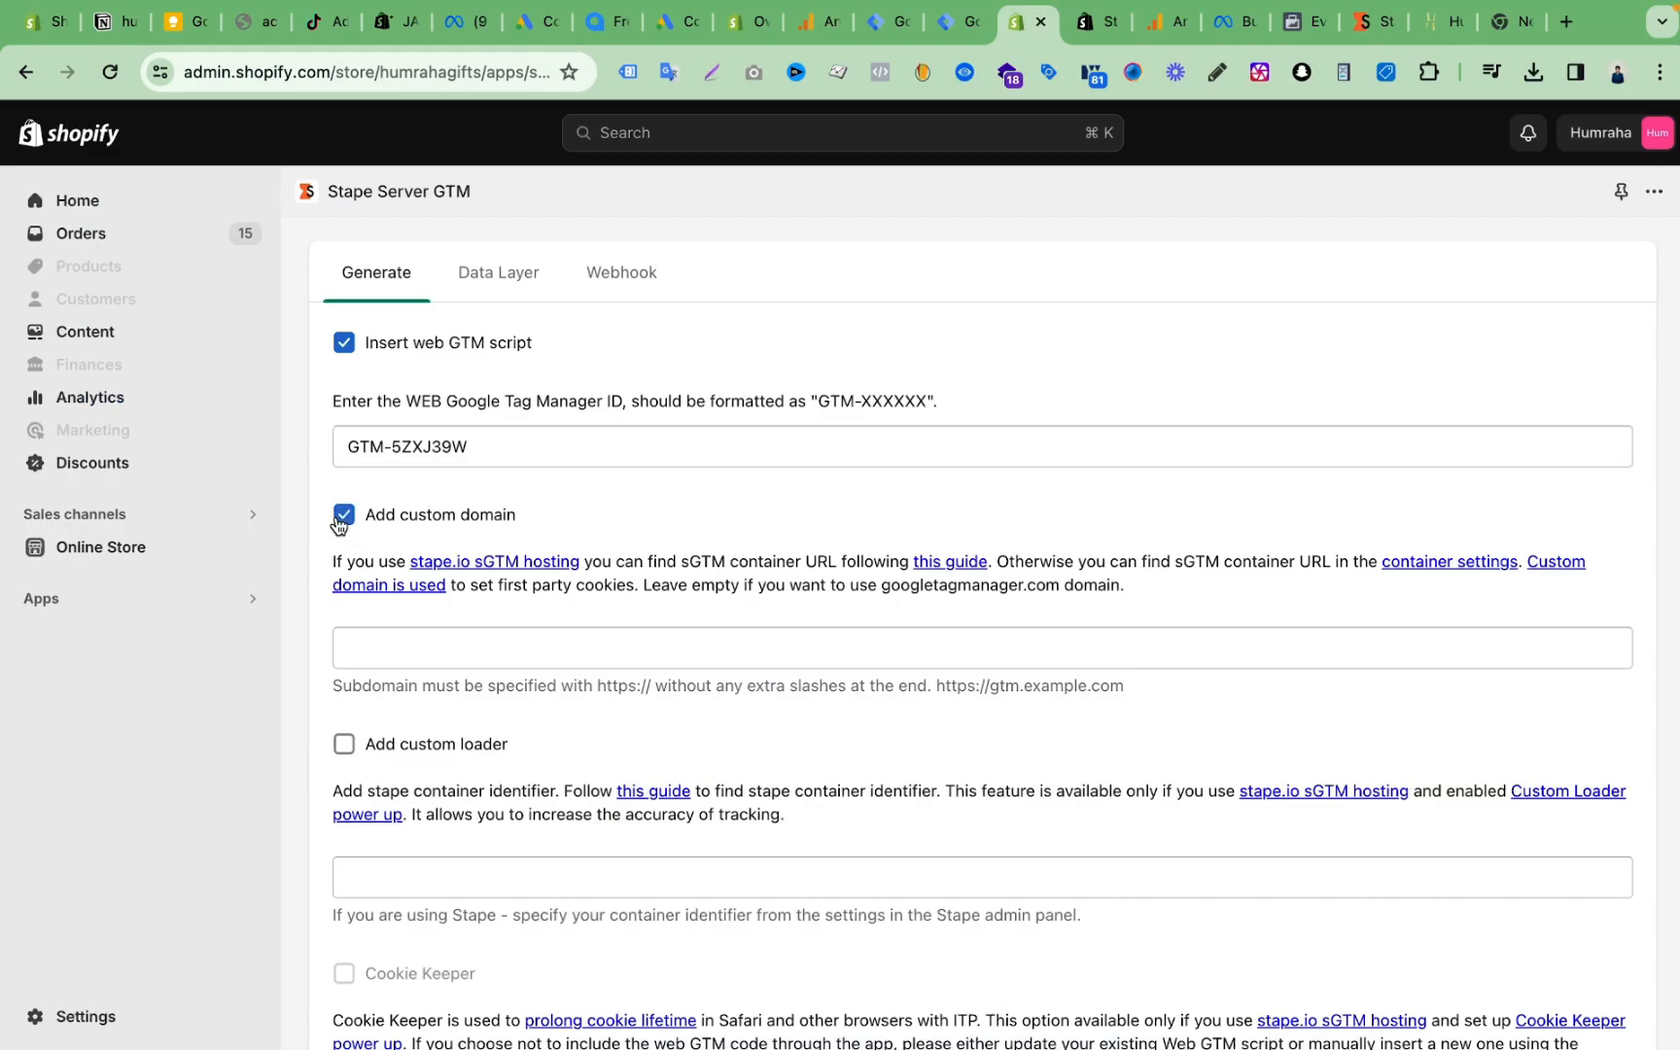
pyautogui.click(1366, 24)
pyautogui.click(715, 314)
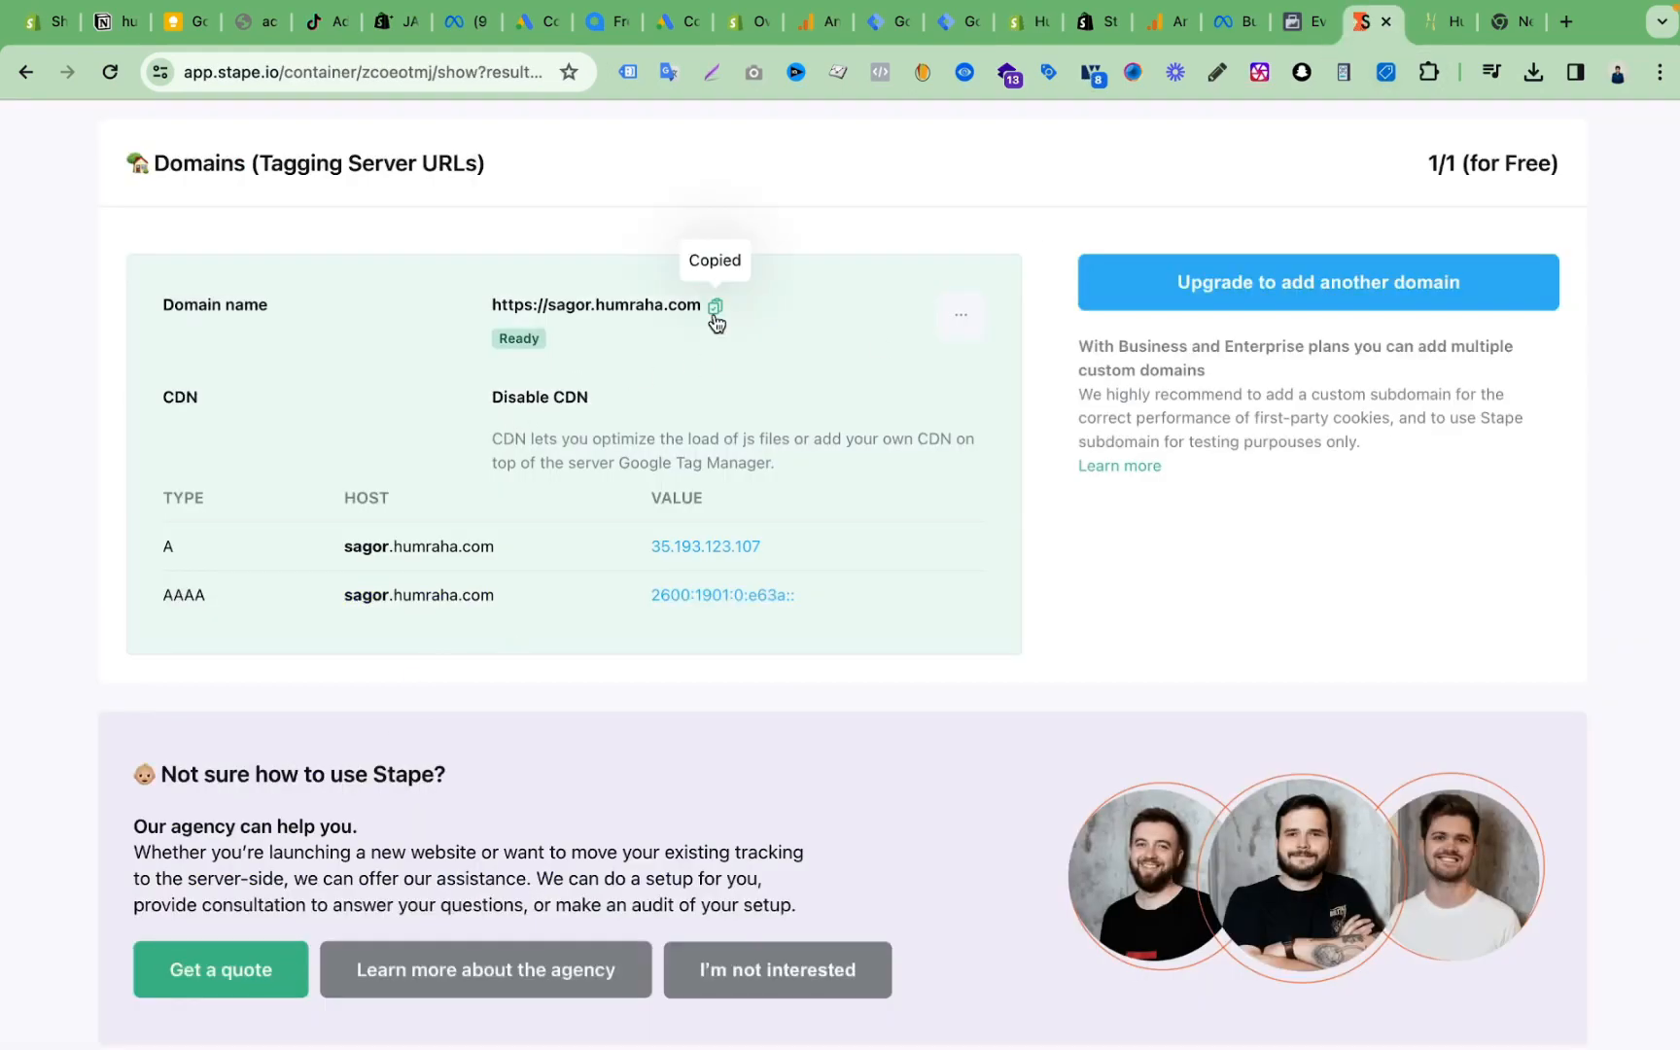
pyautogui.click(878, 21)
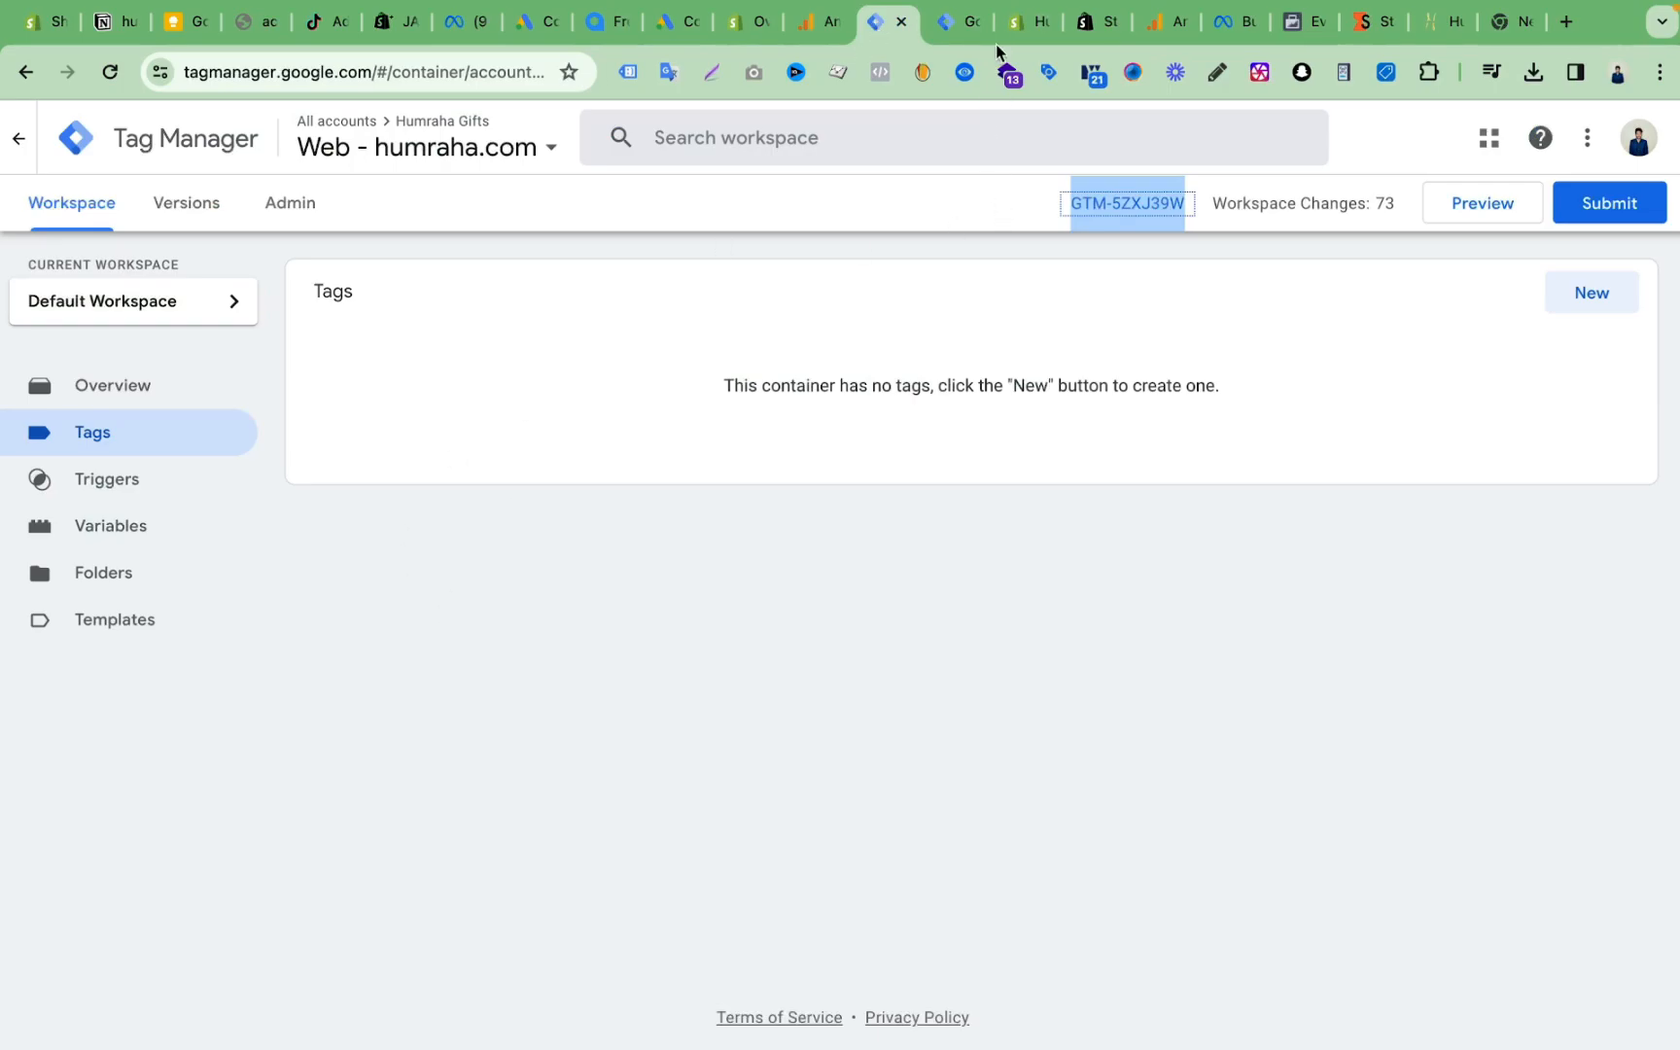
pyautogui.click(1024, 24)
pyautogui.click(476, 639)
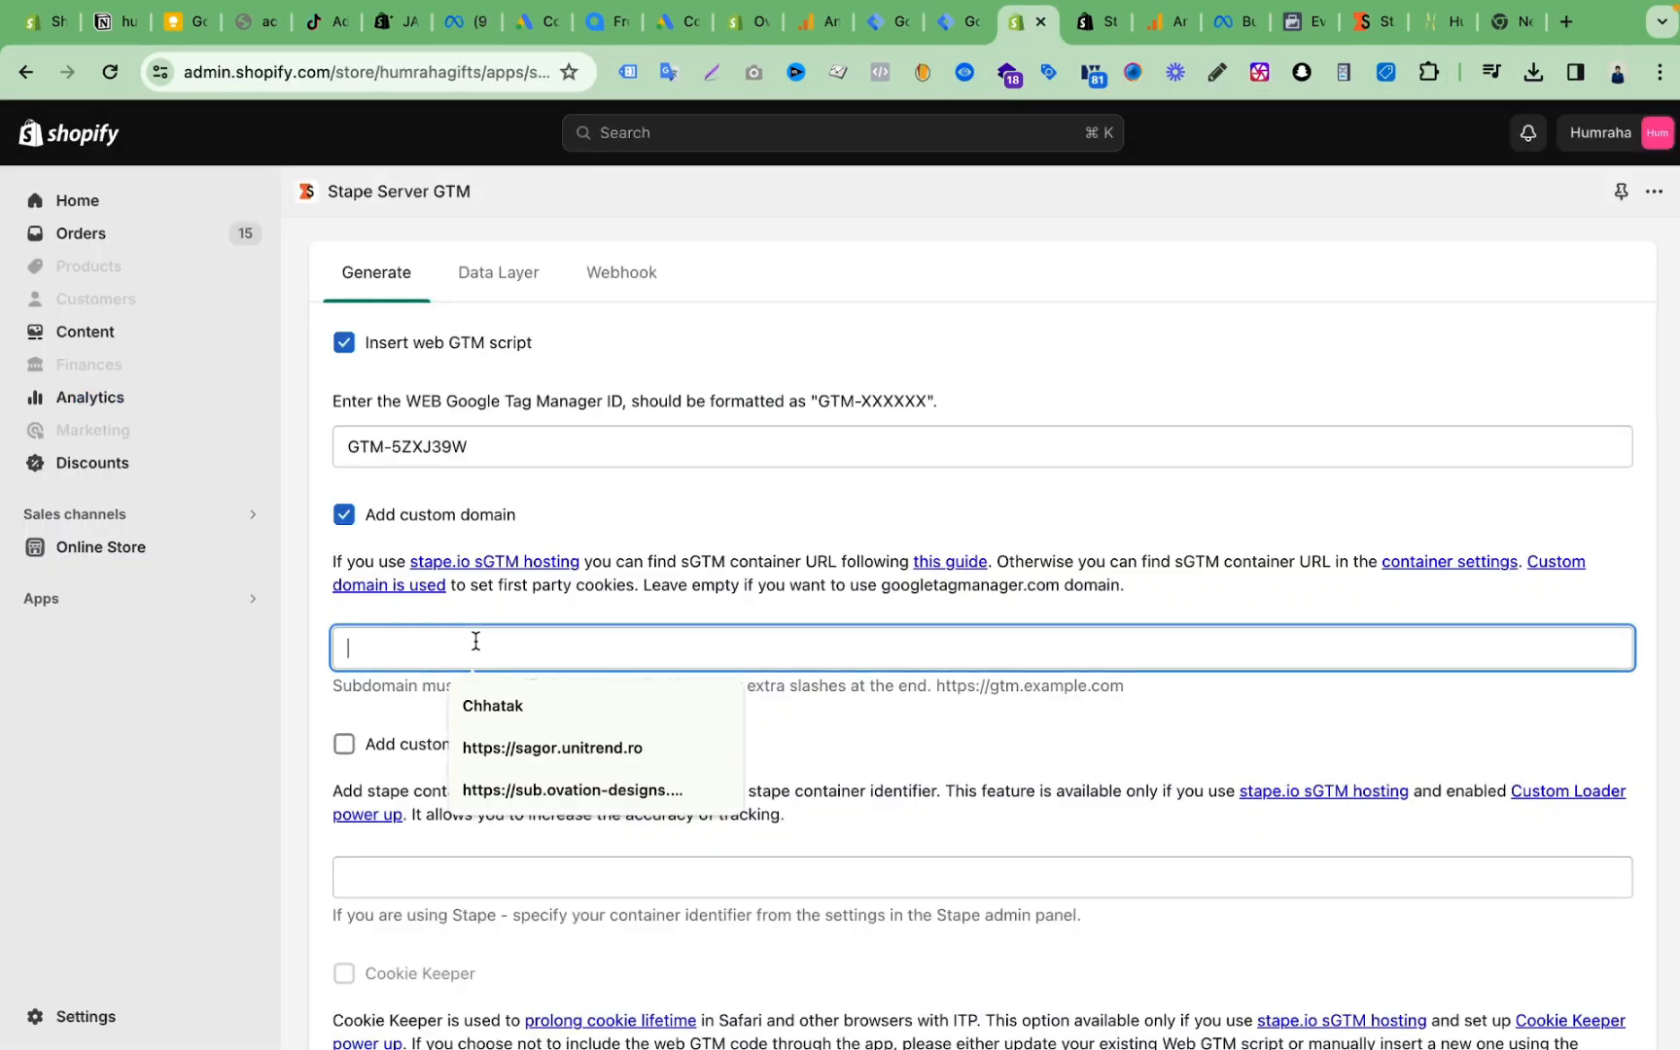
pyautogui.press('super+v')
# Enable the custom loader option in the Shopify app, and switch to Stape to activate and save the container's Custom loader power-up.
pyautogui.scroll(-5, 556, 773)
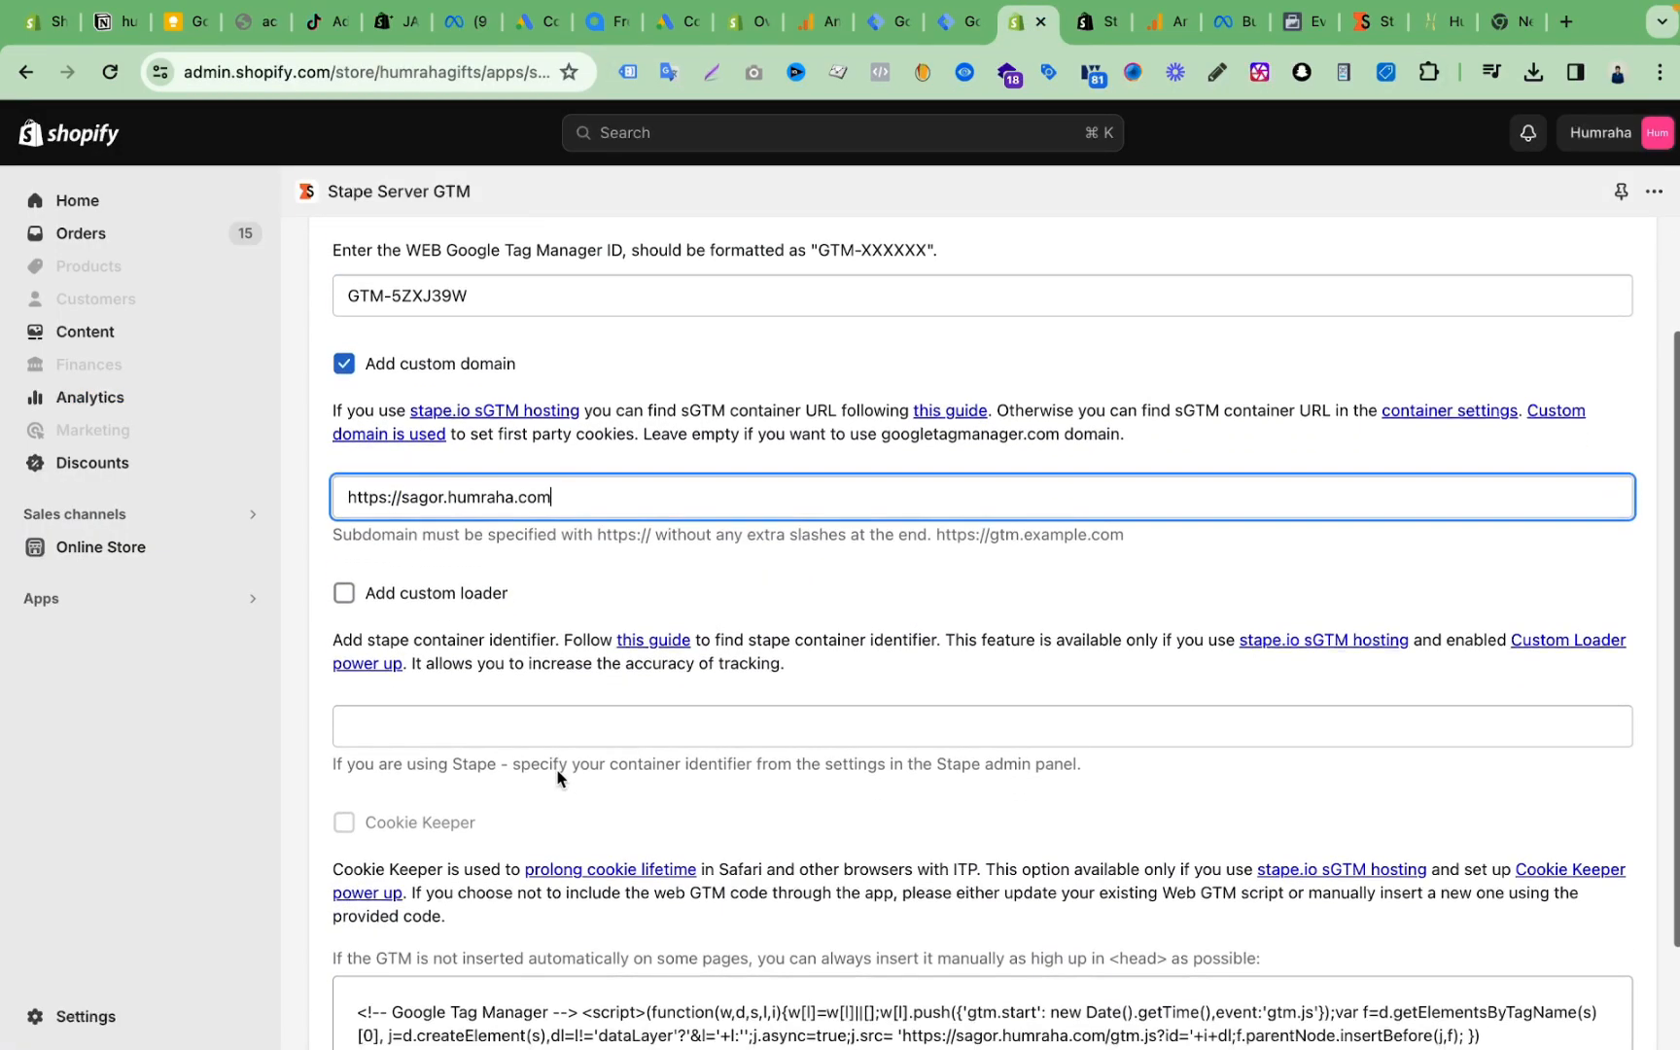
pyautogui.click(344, 496)
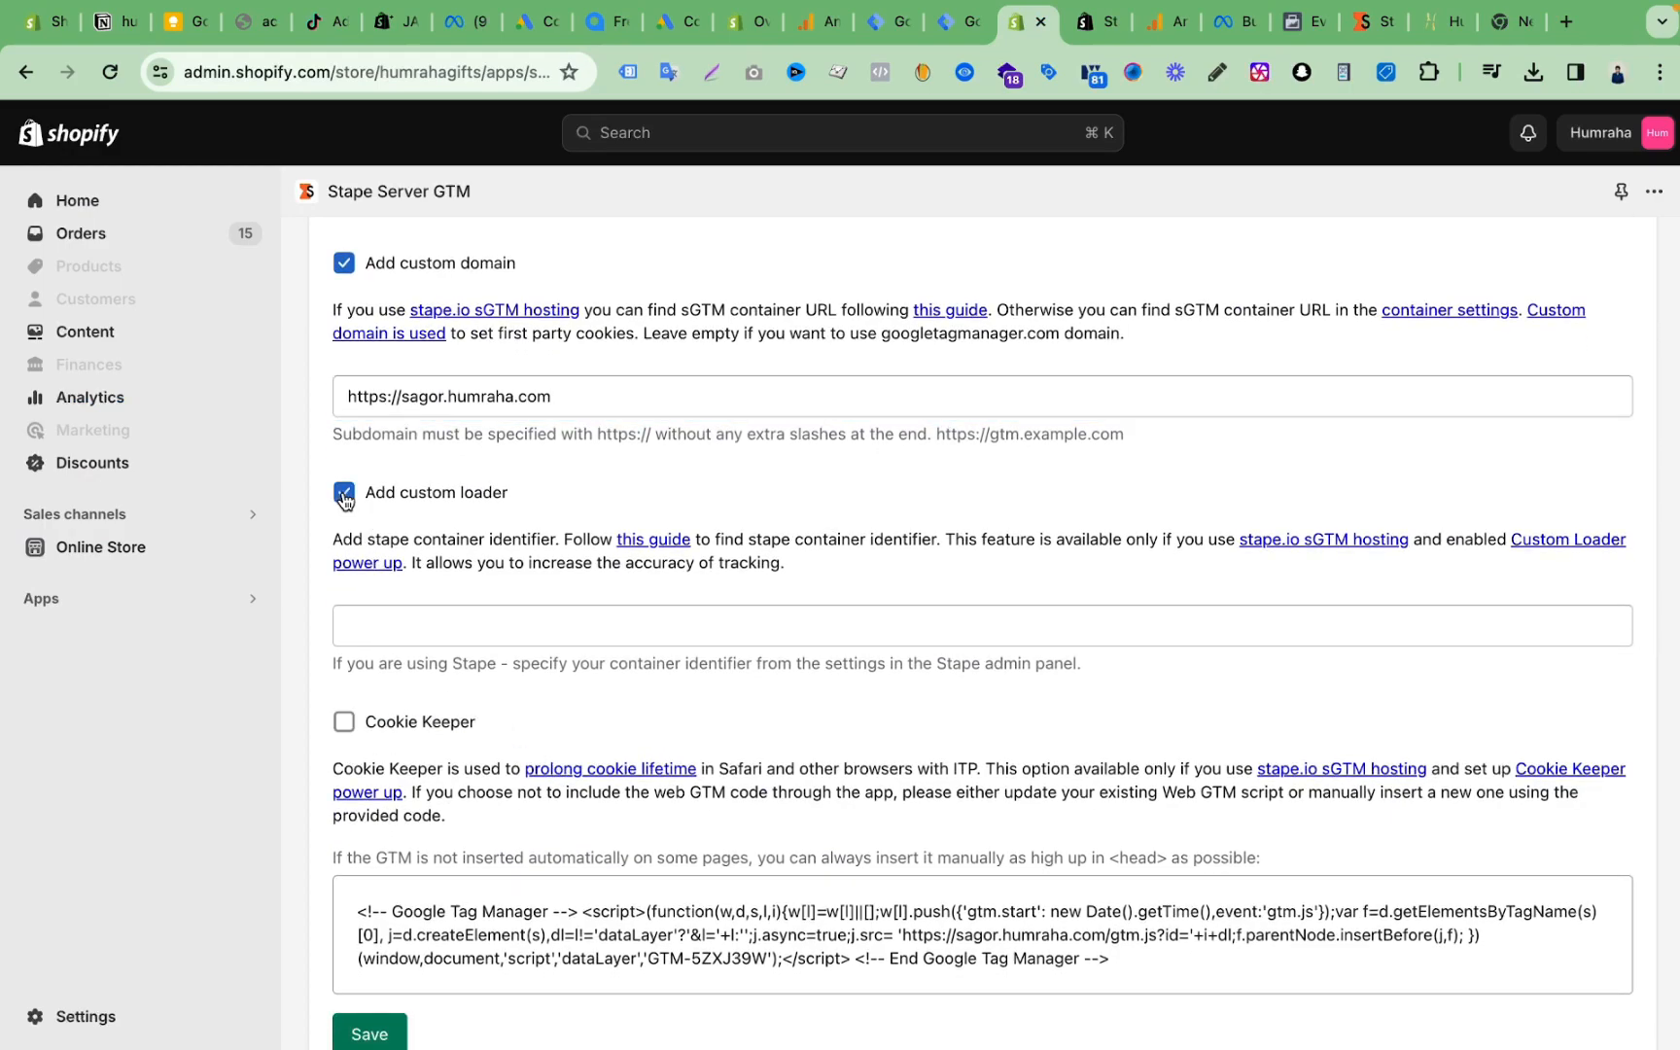
pyautogui.click(543, 634)
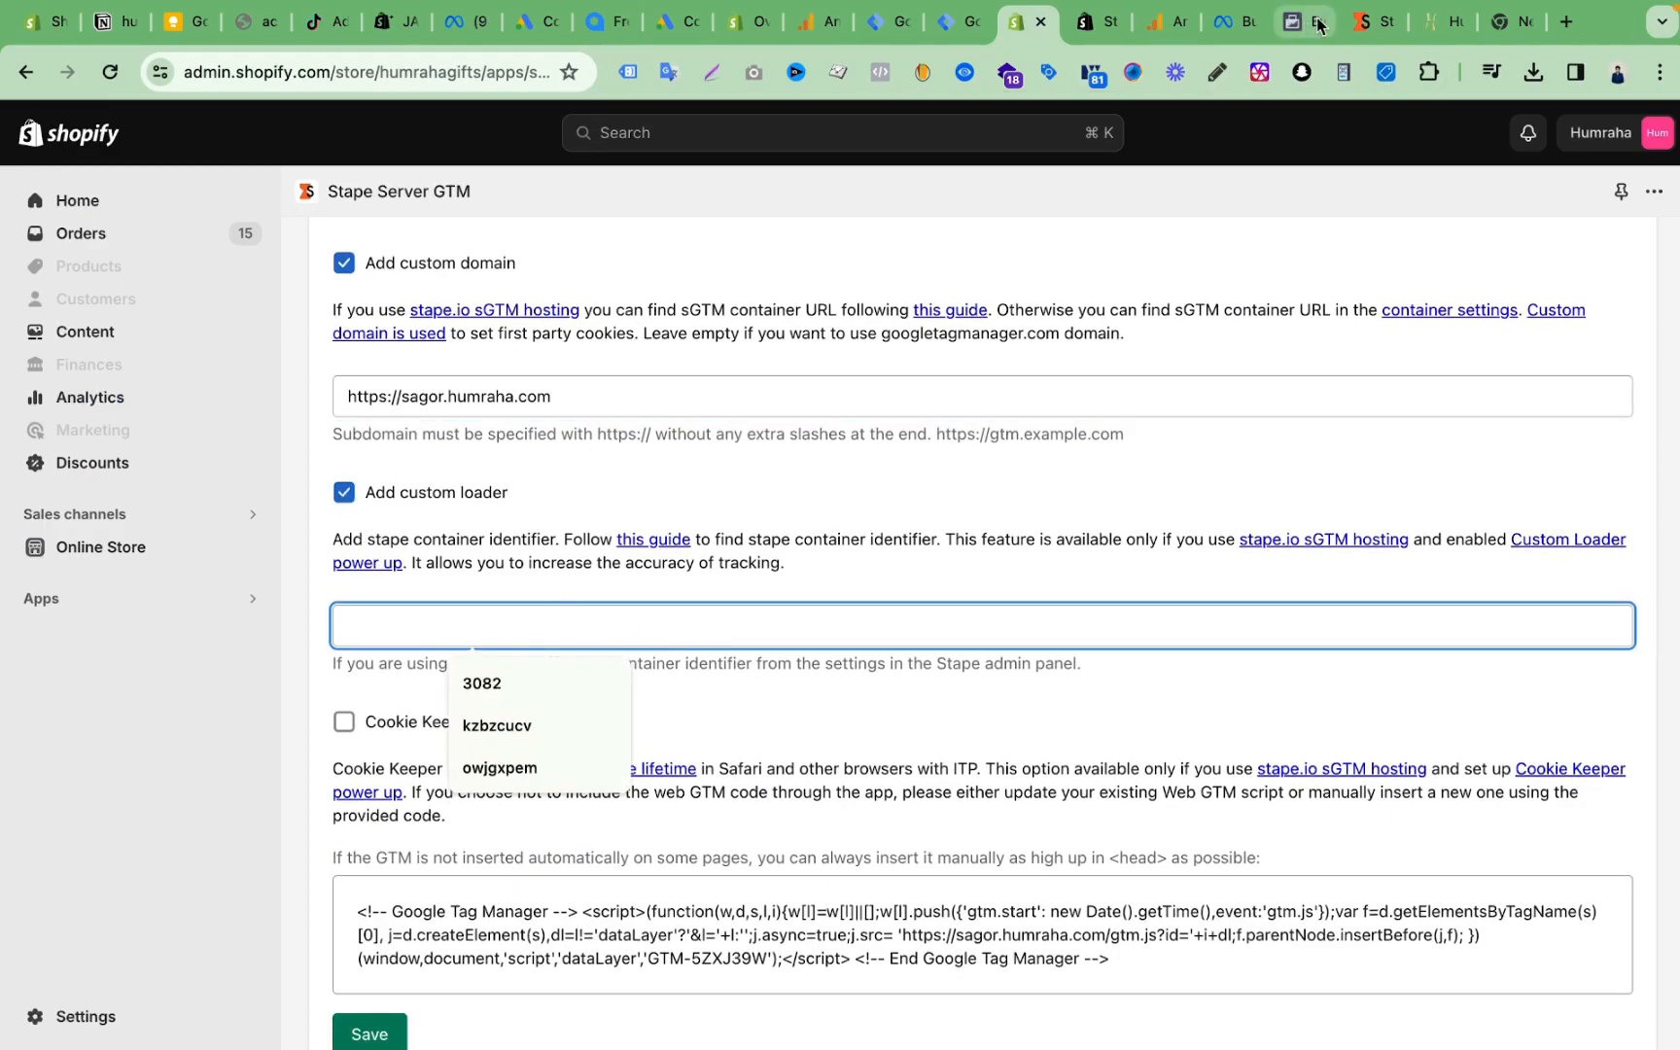
pyautogui.click(1371, 21)
pyautogui.scroll(10, 533, 475)
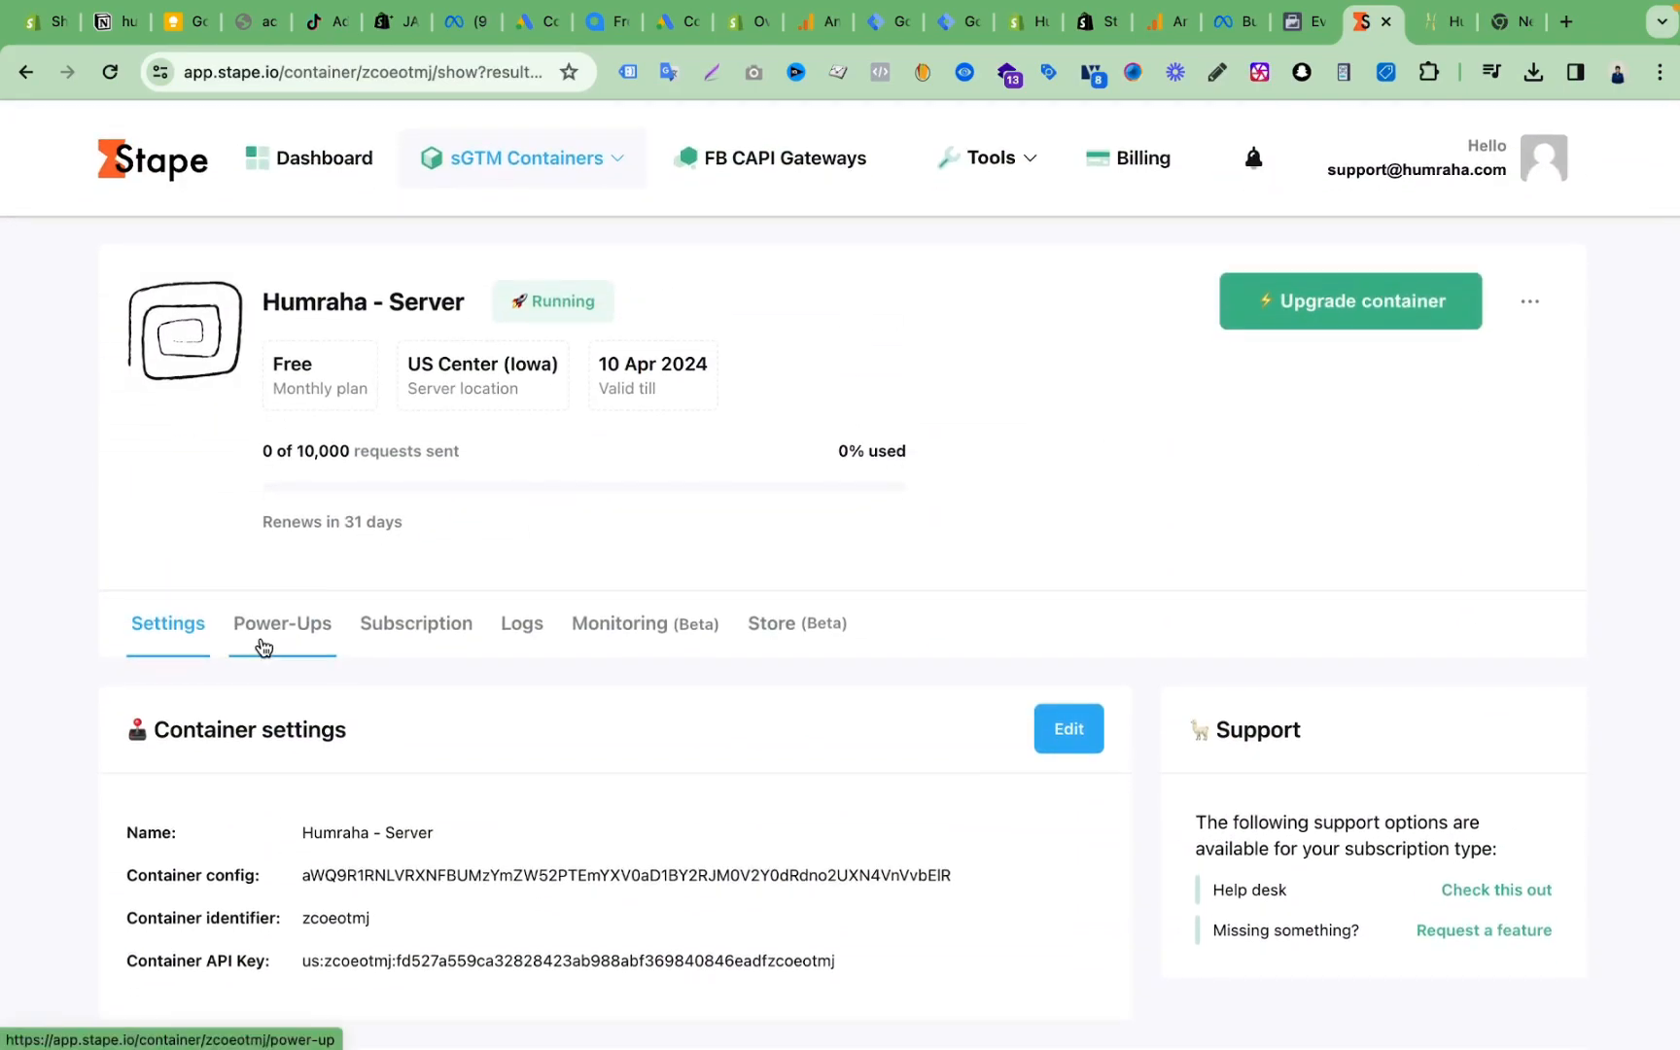
pyautogui.click(265, 634)
pyautogui.scroll(-5, 451, 701)
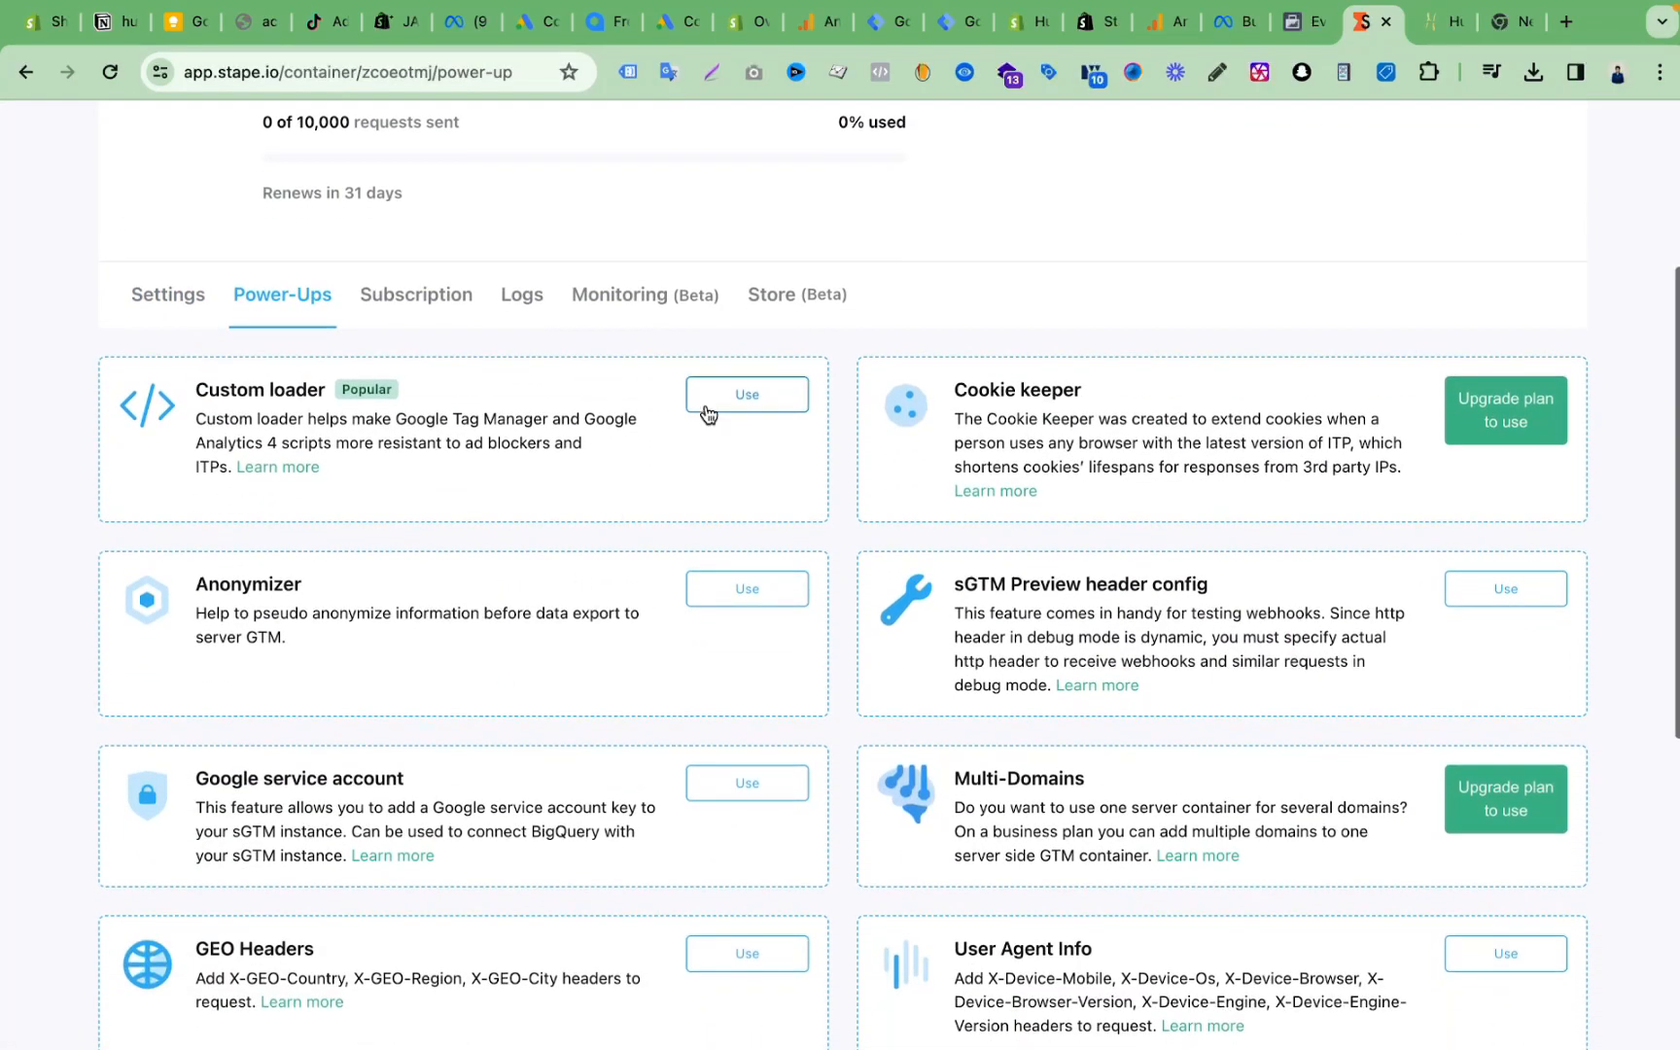
pyautogui.click(747, 405)
pyautogui.scroll(-3, 619, 616)
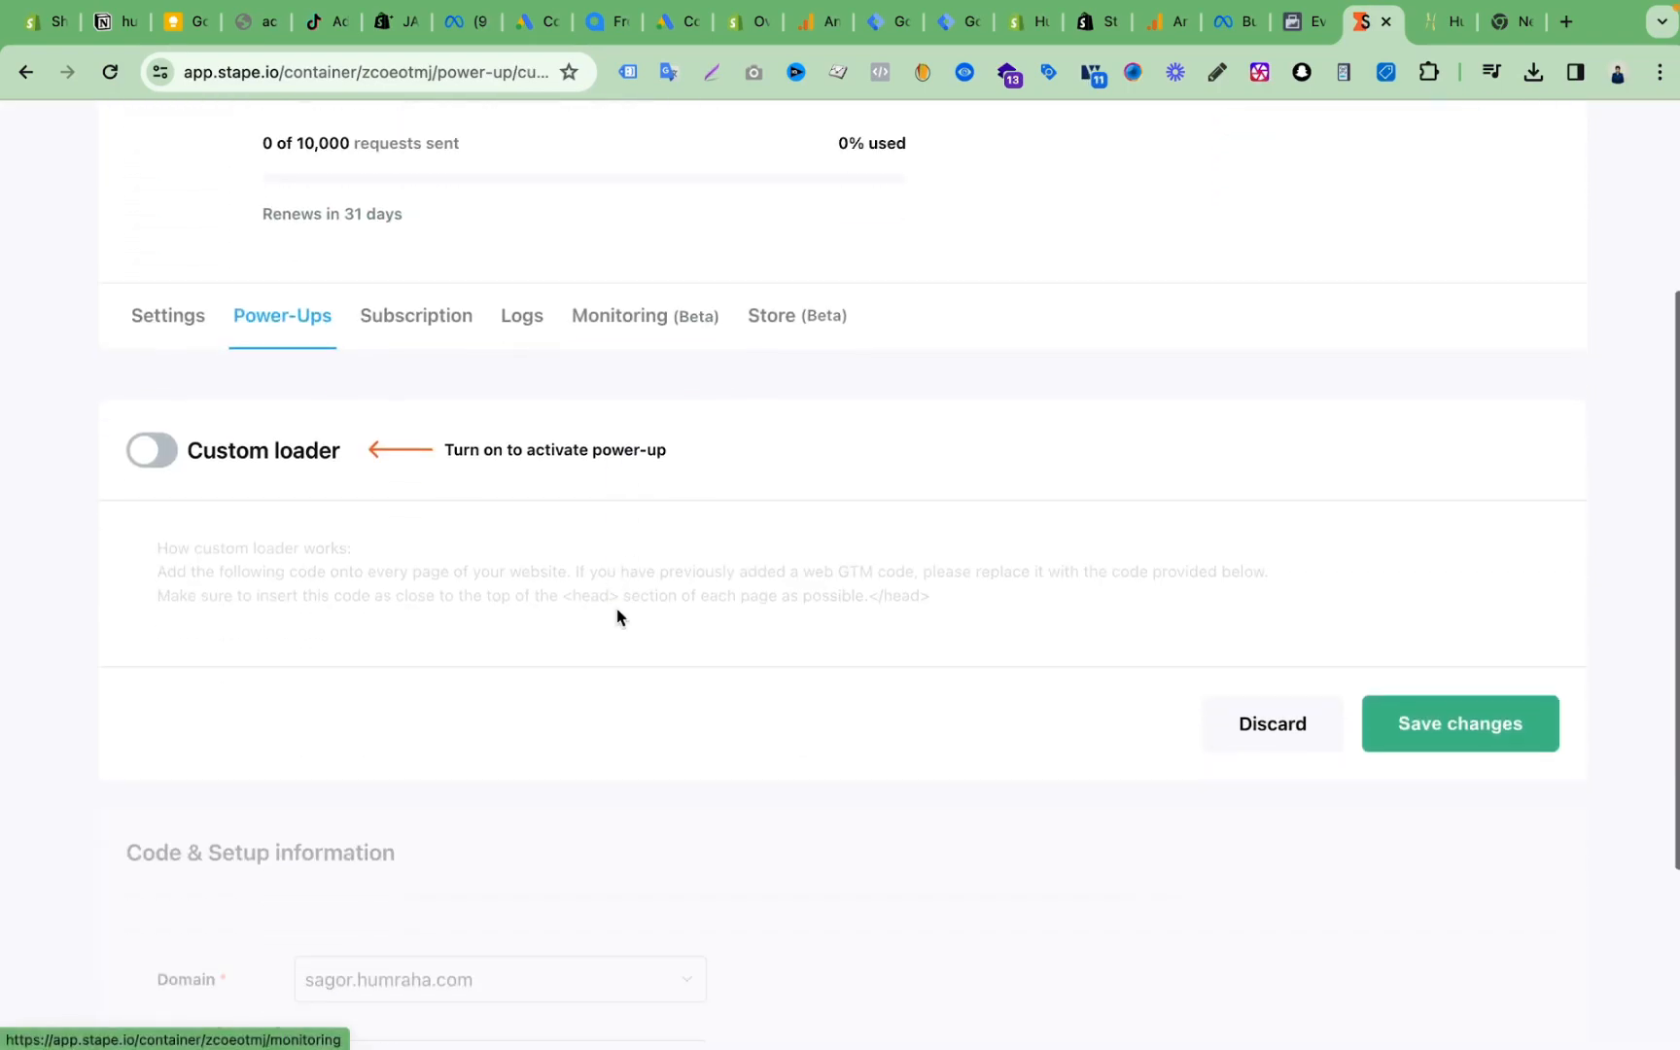
pyautogui.click(158, 439)
pyautogui.scroll(-2, 979, 608)
pyautogui.click(1402, 547)
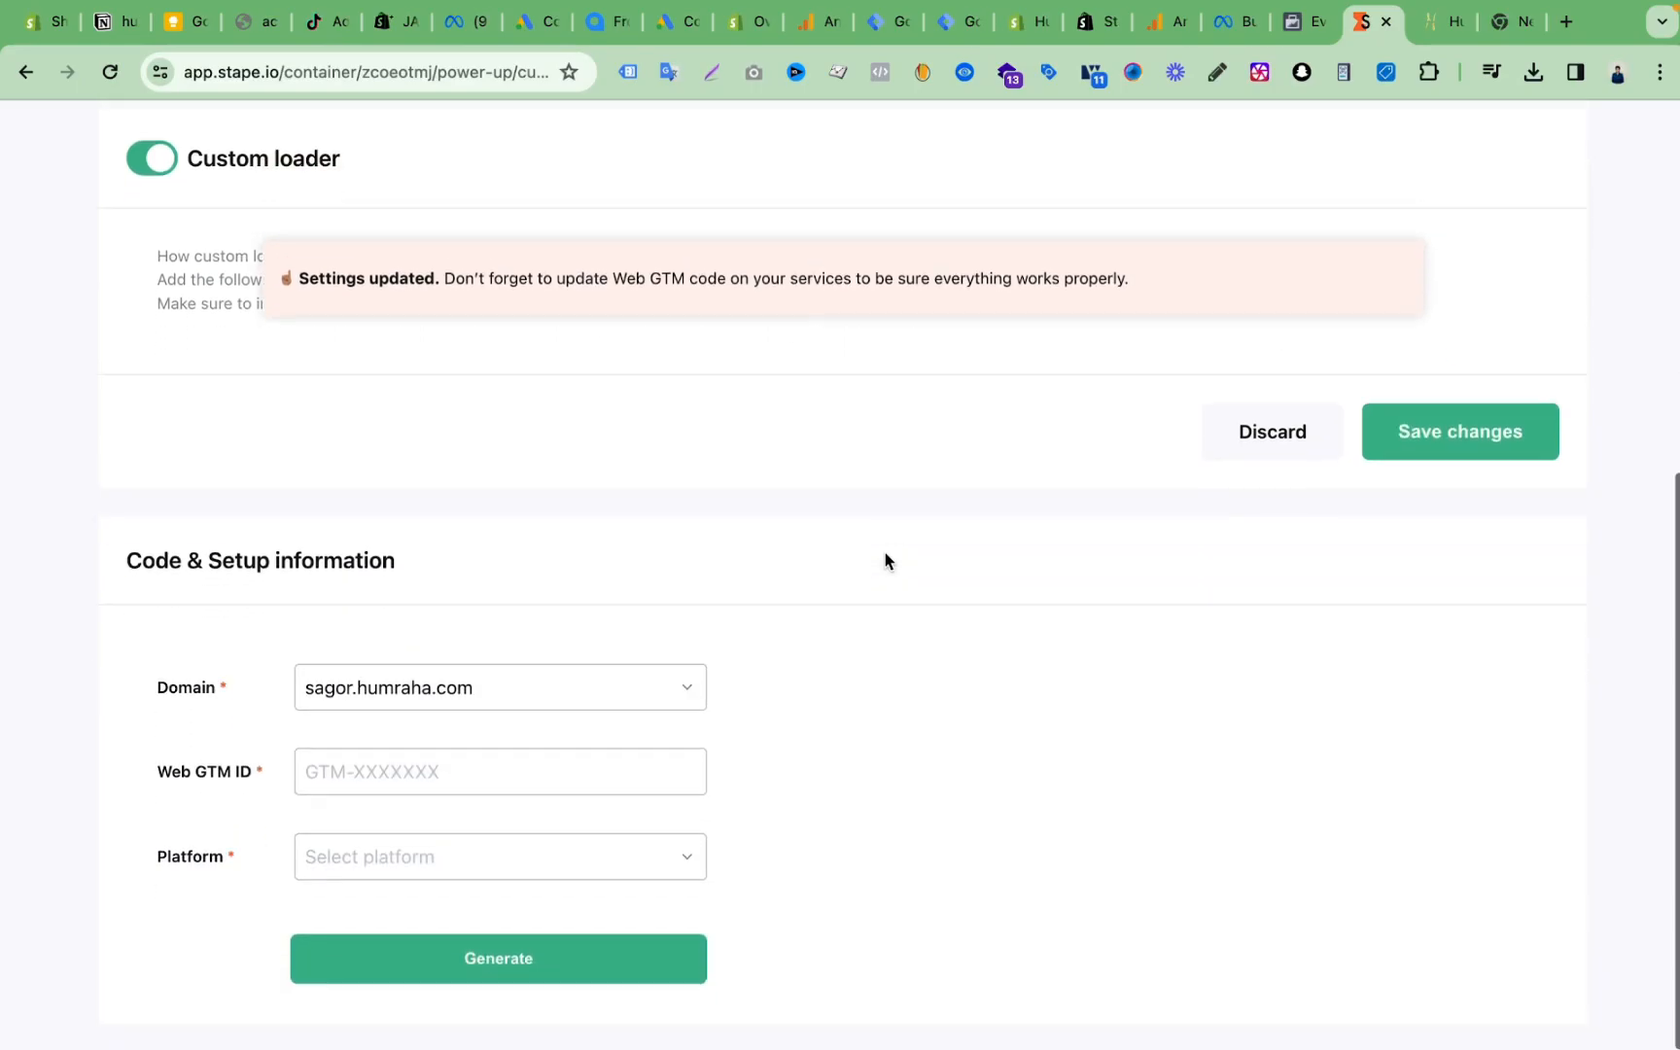
# Generate the custom loader setup information in Stape for web GTM ID GTM-5ZXJ39W and the Shopify platform.
pyautogui.click(887, 22)
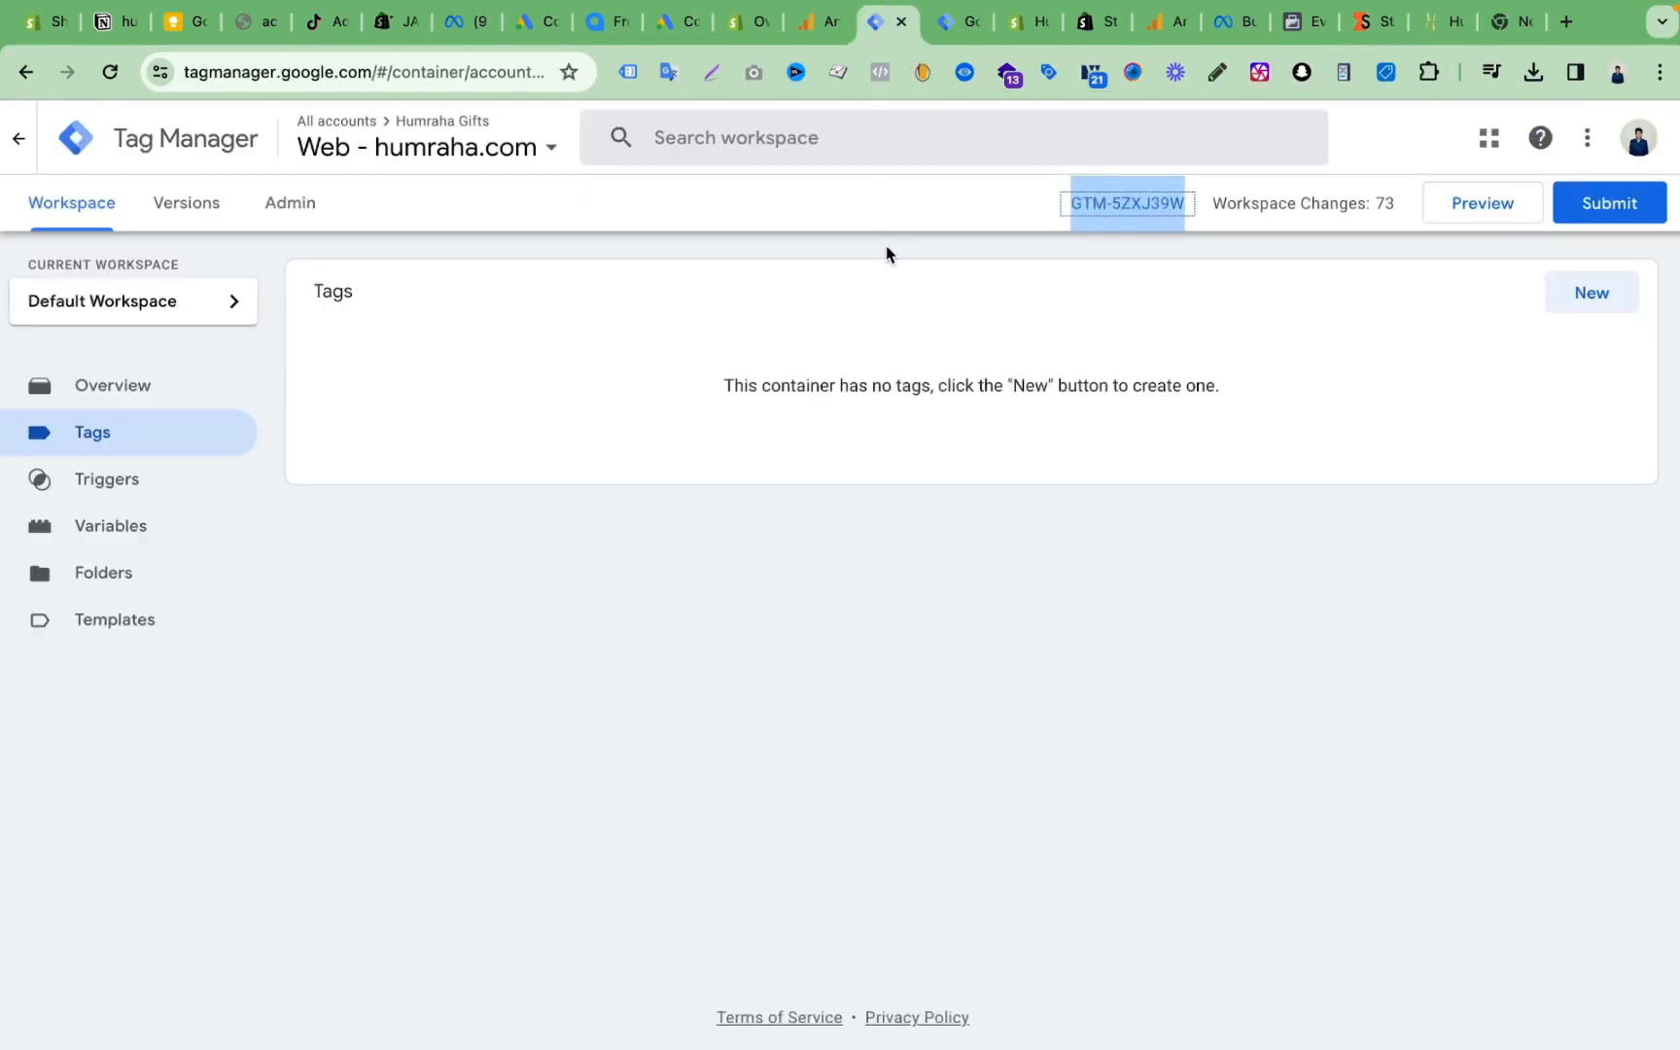
pyautogui.rightClick(1121, 196)
pyautogui.click(1166, 401)
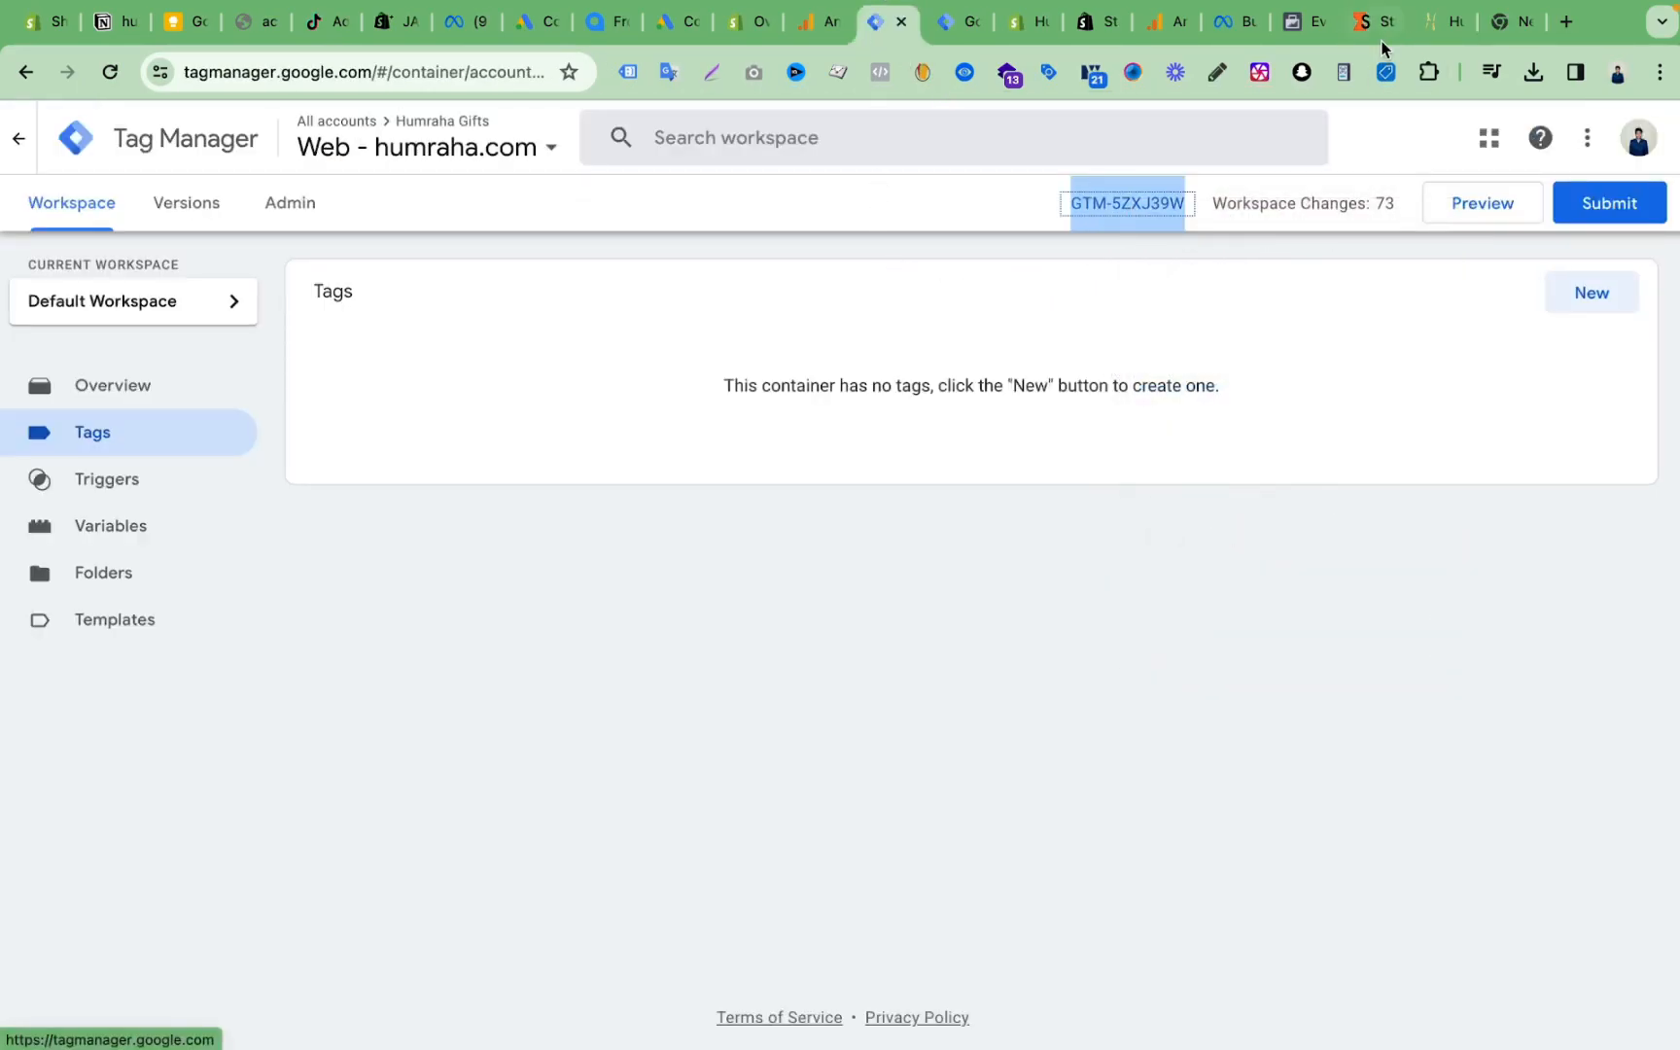
pyautogui.click(1375, 23)
pyautogui.click(370, 768)
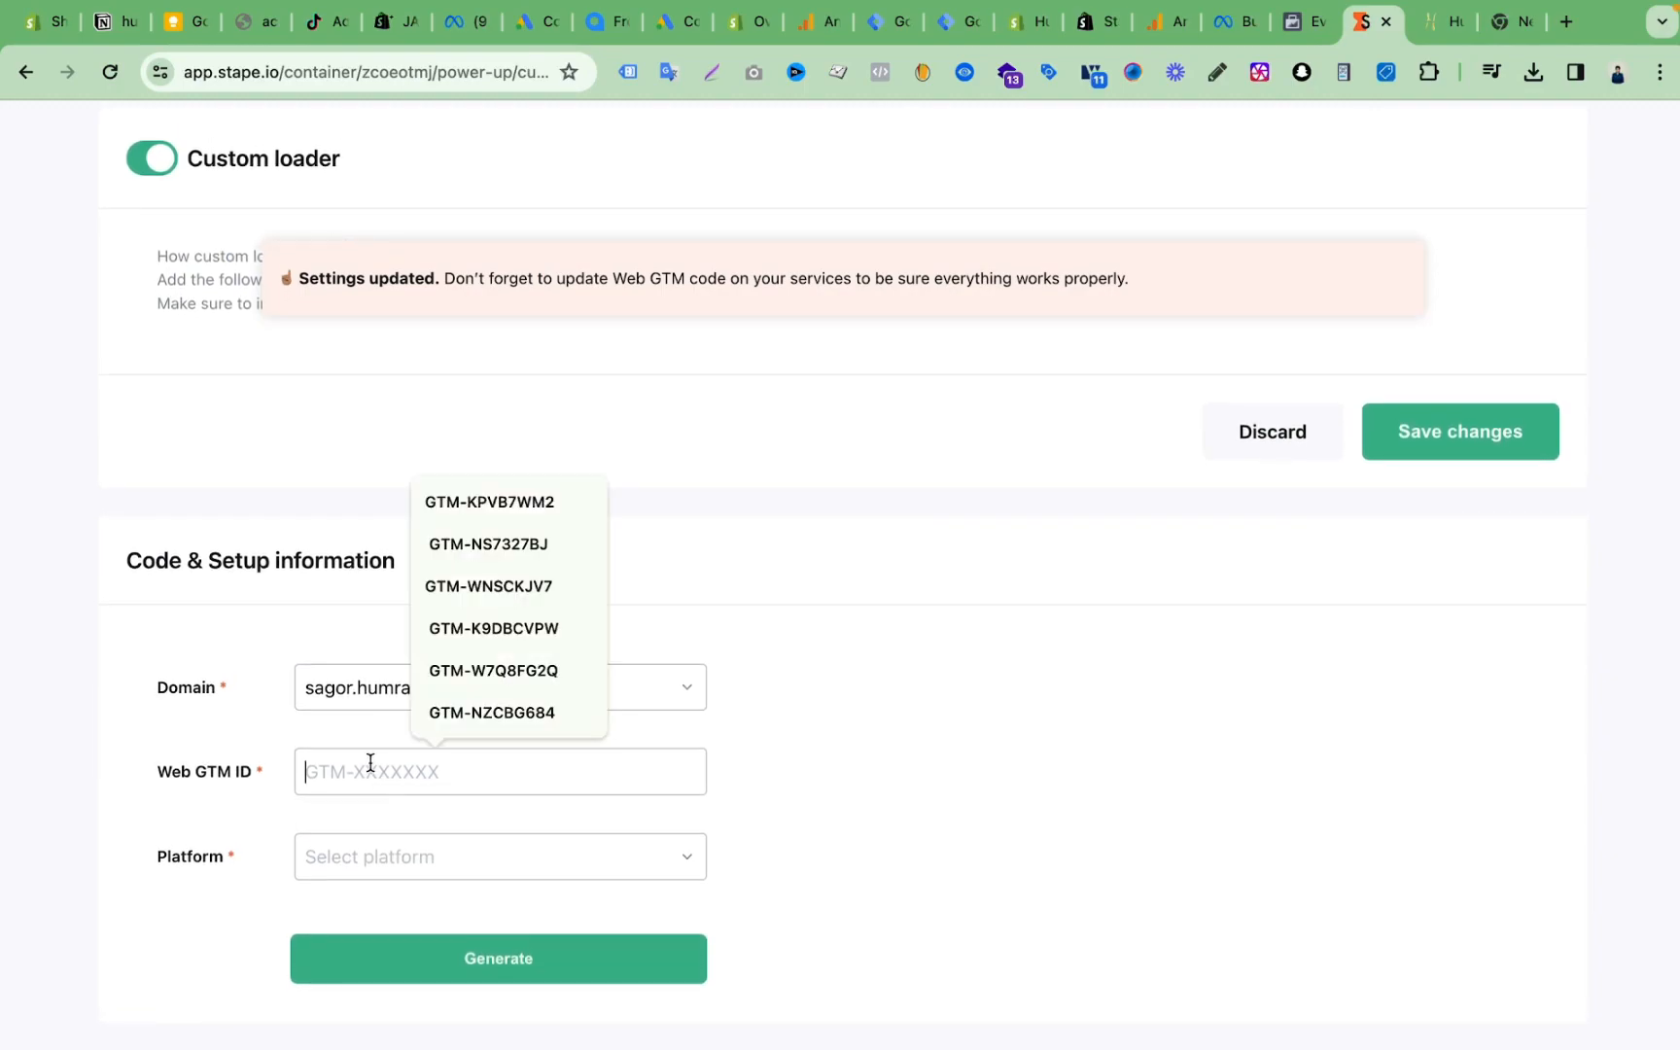
pyautogui.press('super+v')
pyautogui.press('BackSpace')
pyautogui.doubleClick(506, 774)
pyautogui.click(595, 826)
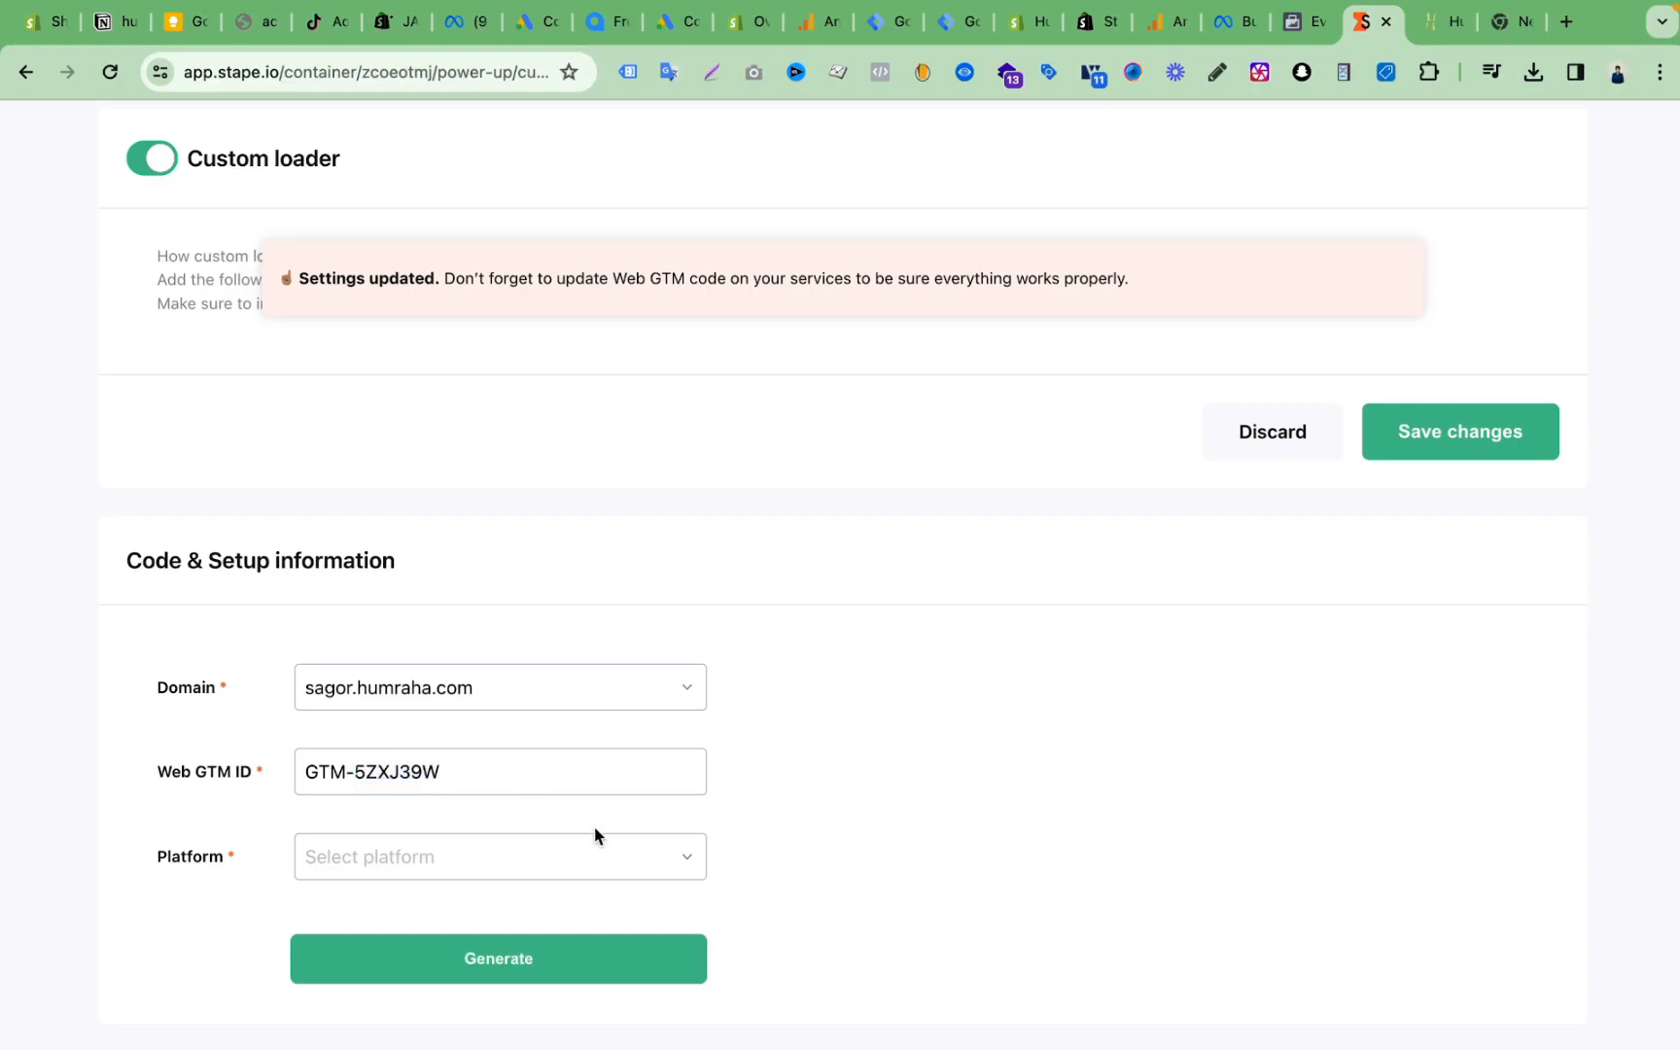
pyautogui.click(518, 859)
pyautogui.click(418, 921)
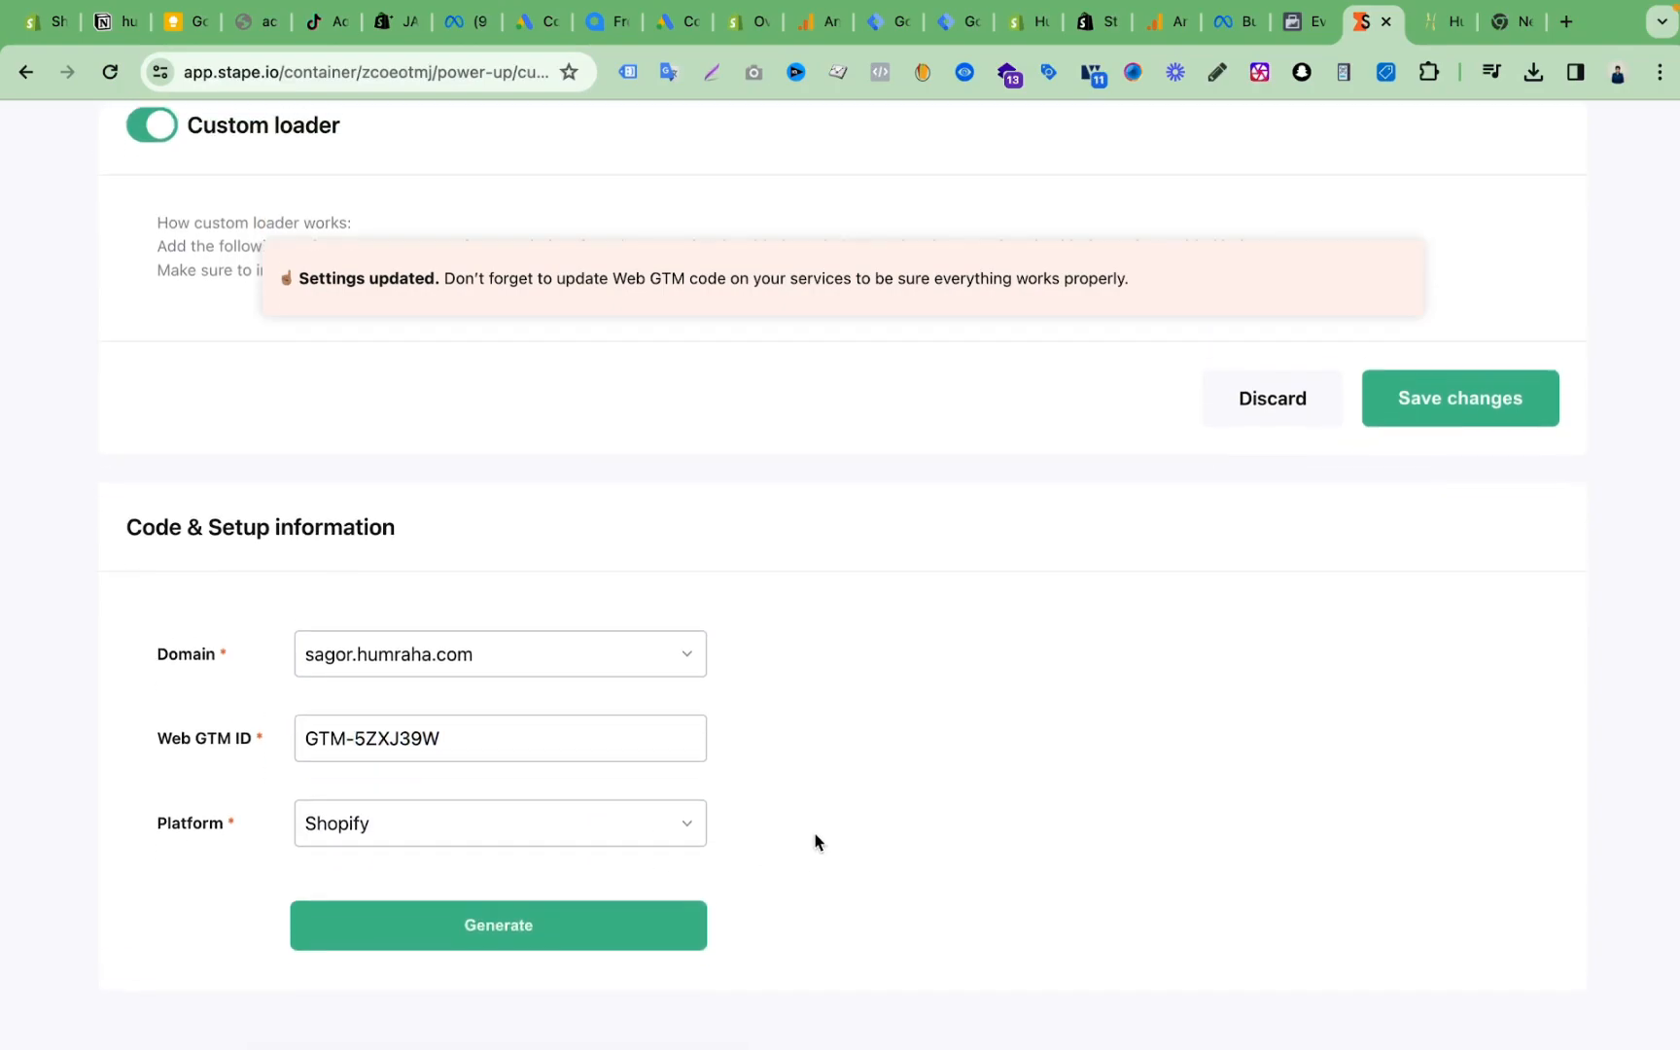
pyautogui.click(506, 959)
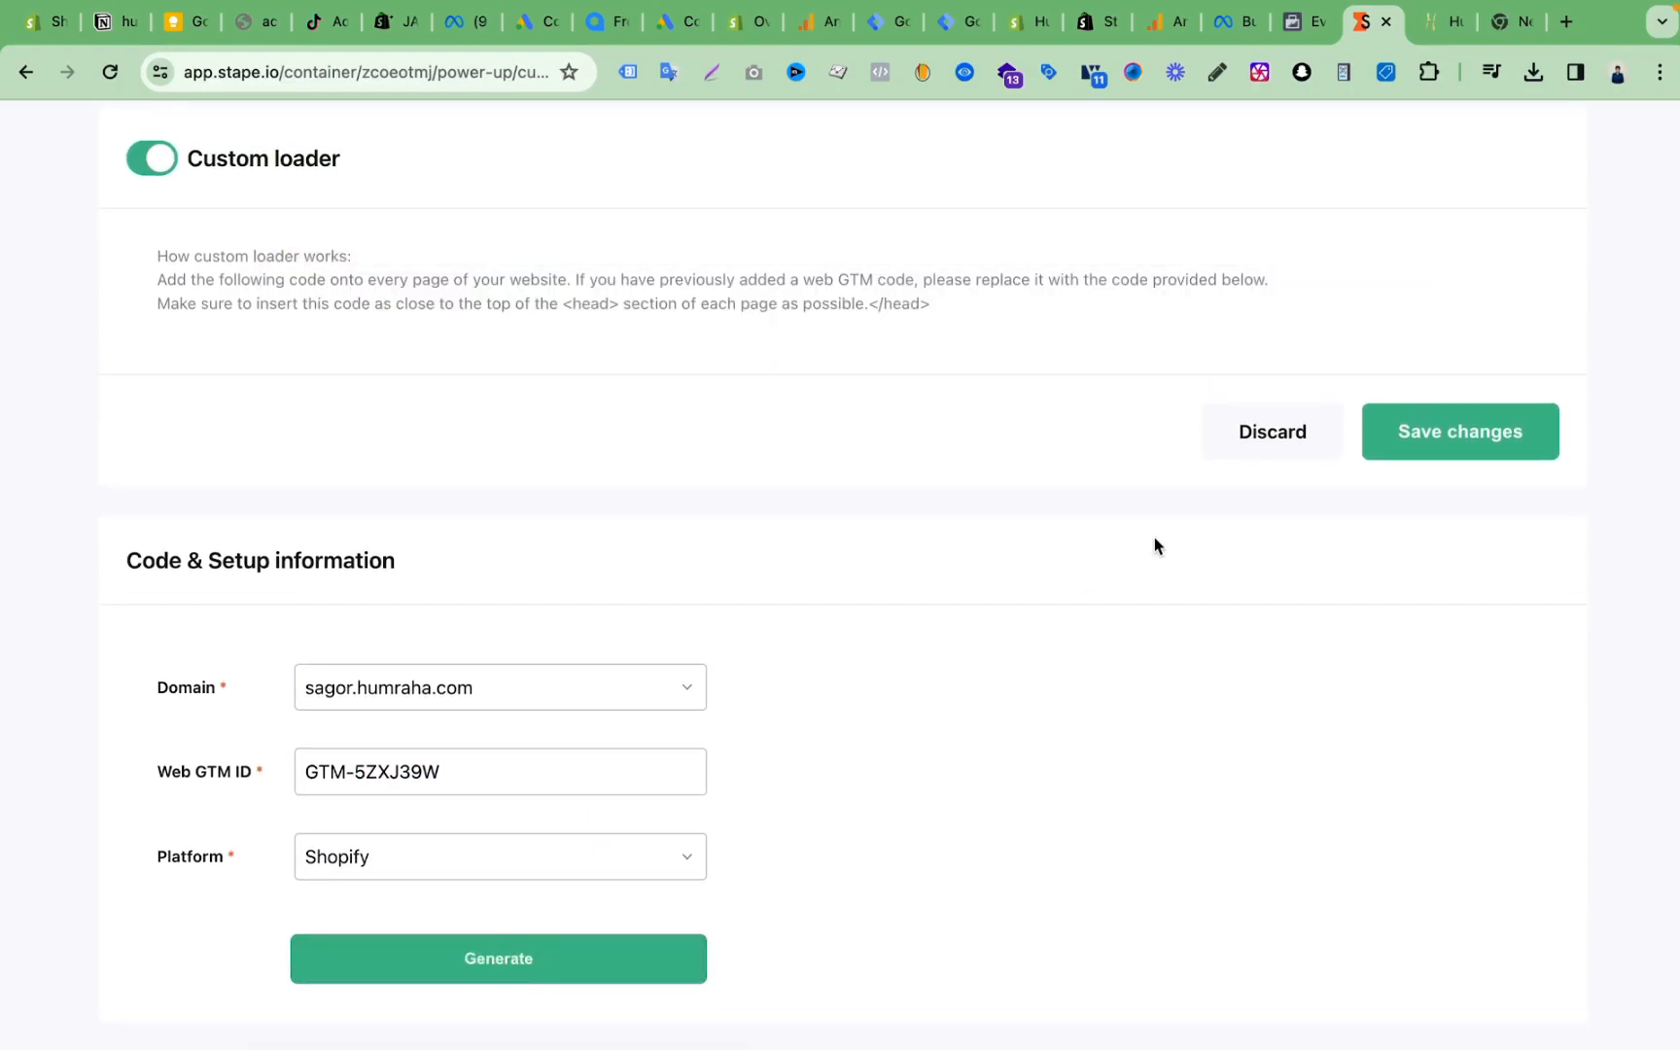
# Copy the container identifier zcoeotmj from Stape's generated configuration into the Shopify app's custom loader field.
pyautogui.scroll(-3, 1154, 546)
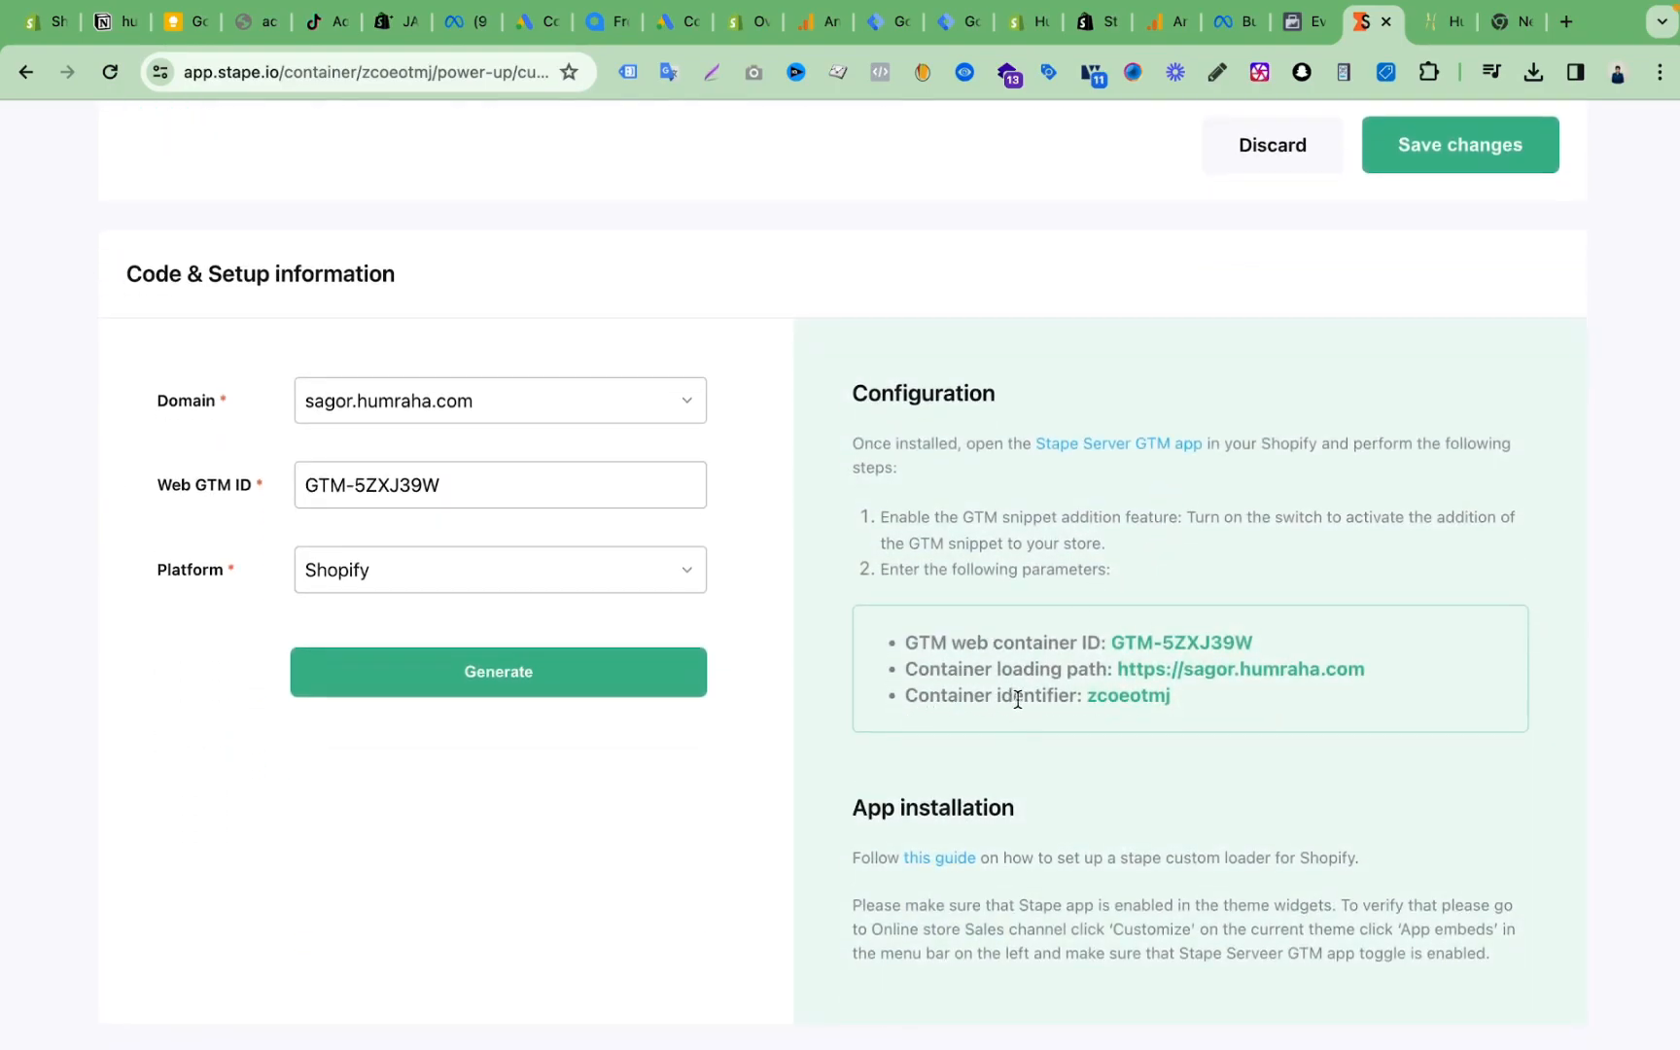
pyautogui.click(1185, 696)
pyautogui.click(1029, 23)
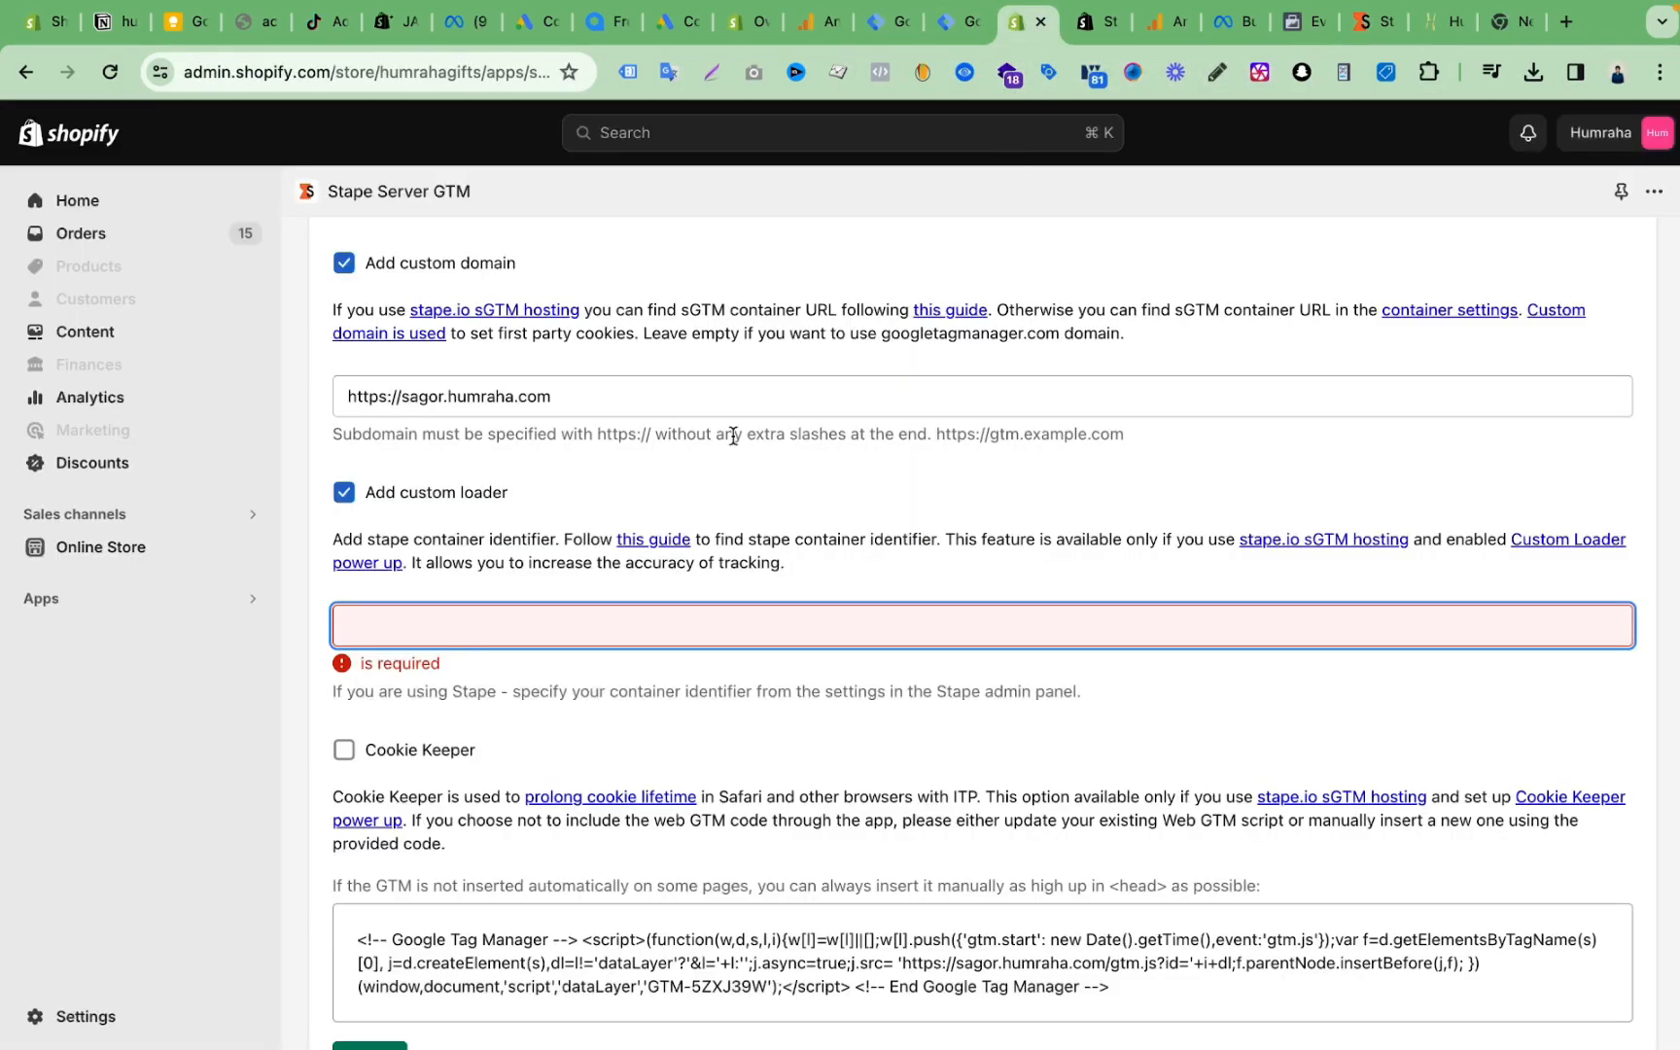
pyautogui.click(443, 629)
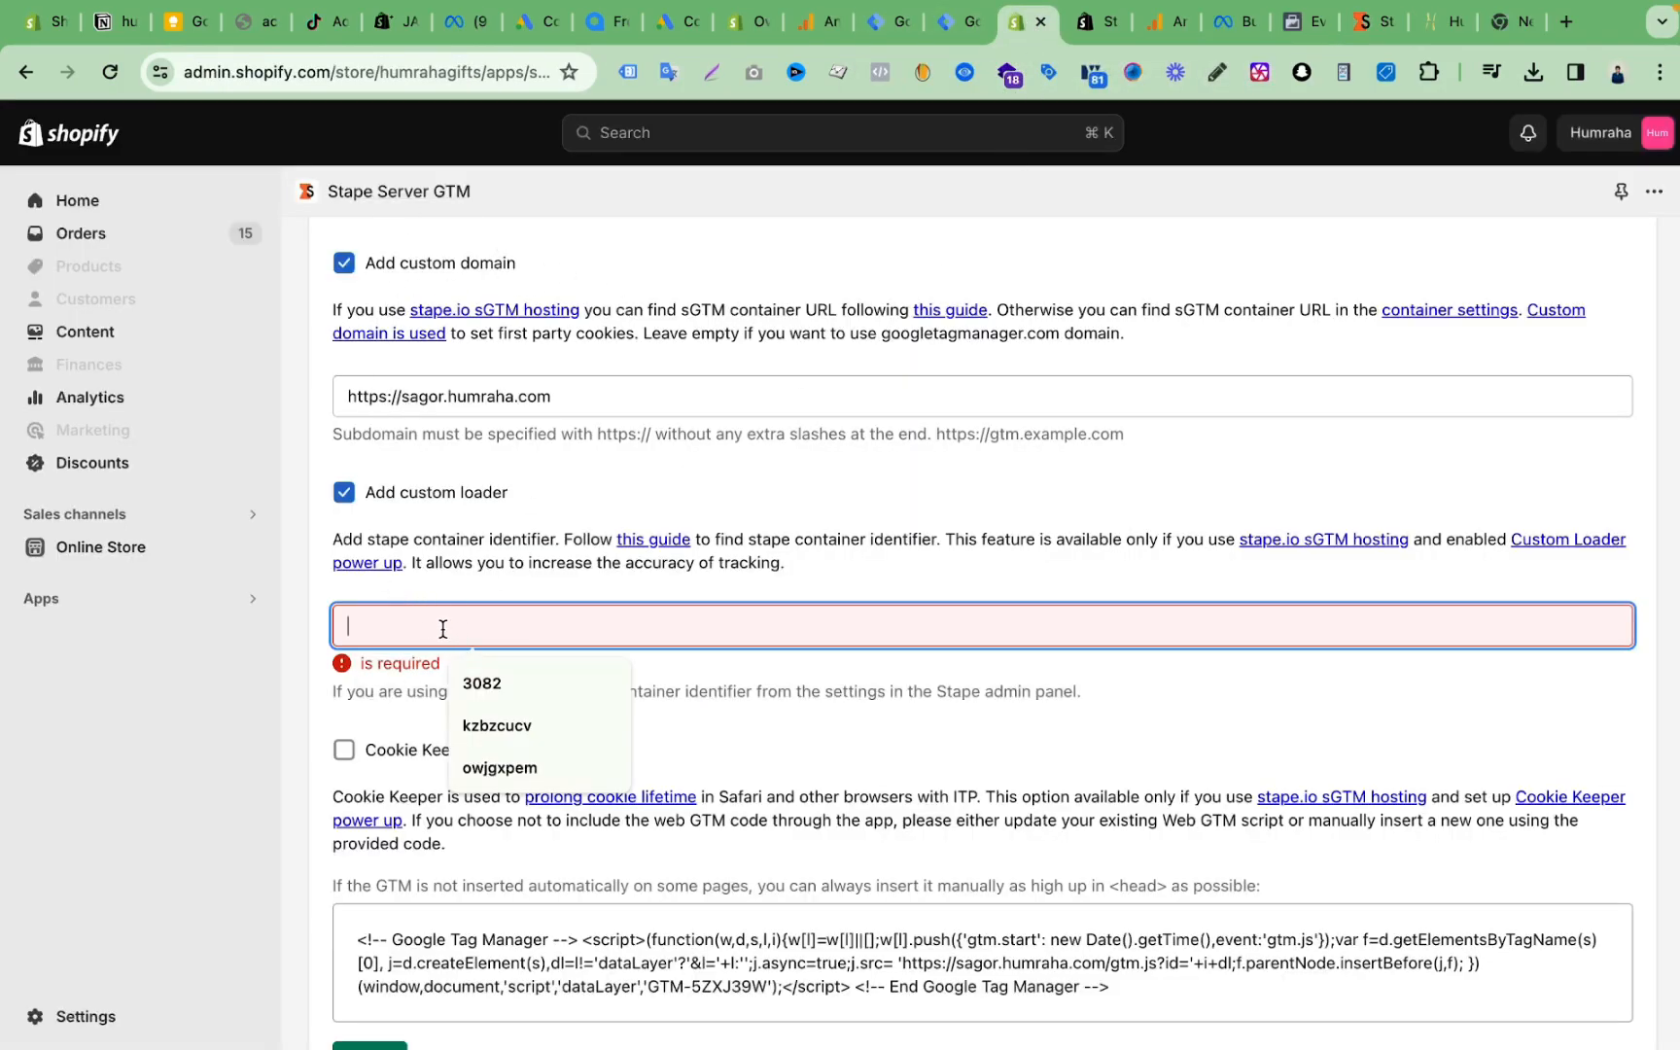
pyautogui.press('super+v')
pyautogui.doubleClick(444, 629)
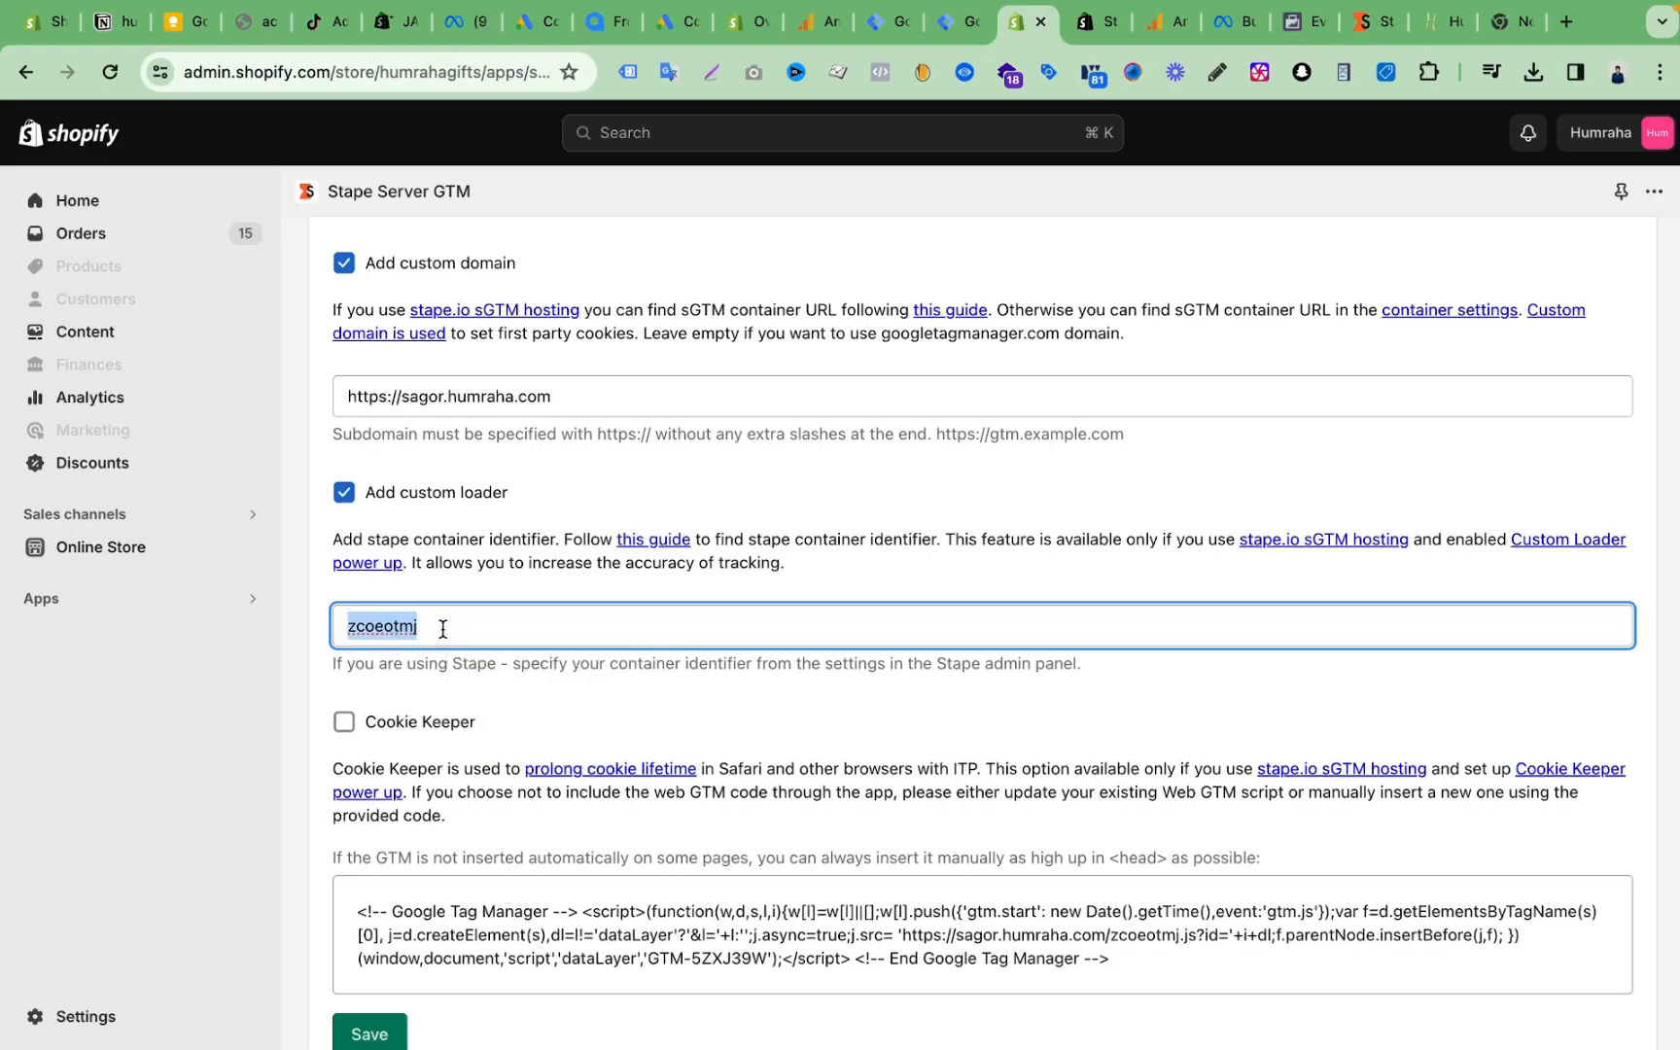
# Save the Generate settings in the Stape Server GTM app and check its ecommerce and user data Data Layer options.
pyautogui.click(206, 750)
pyautogui.scroll(-1, 654, 622)
pyautogui.click(366, 1005)
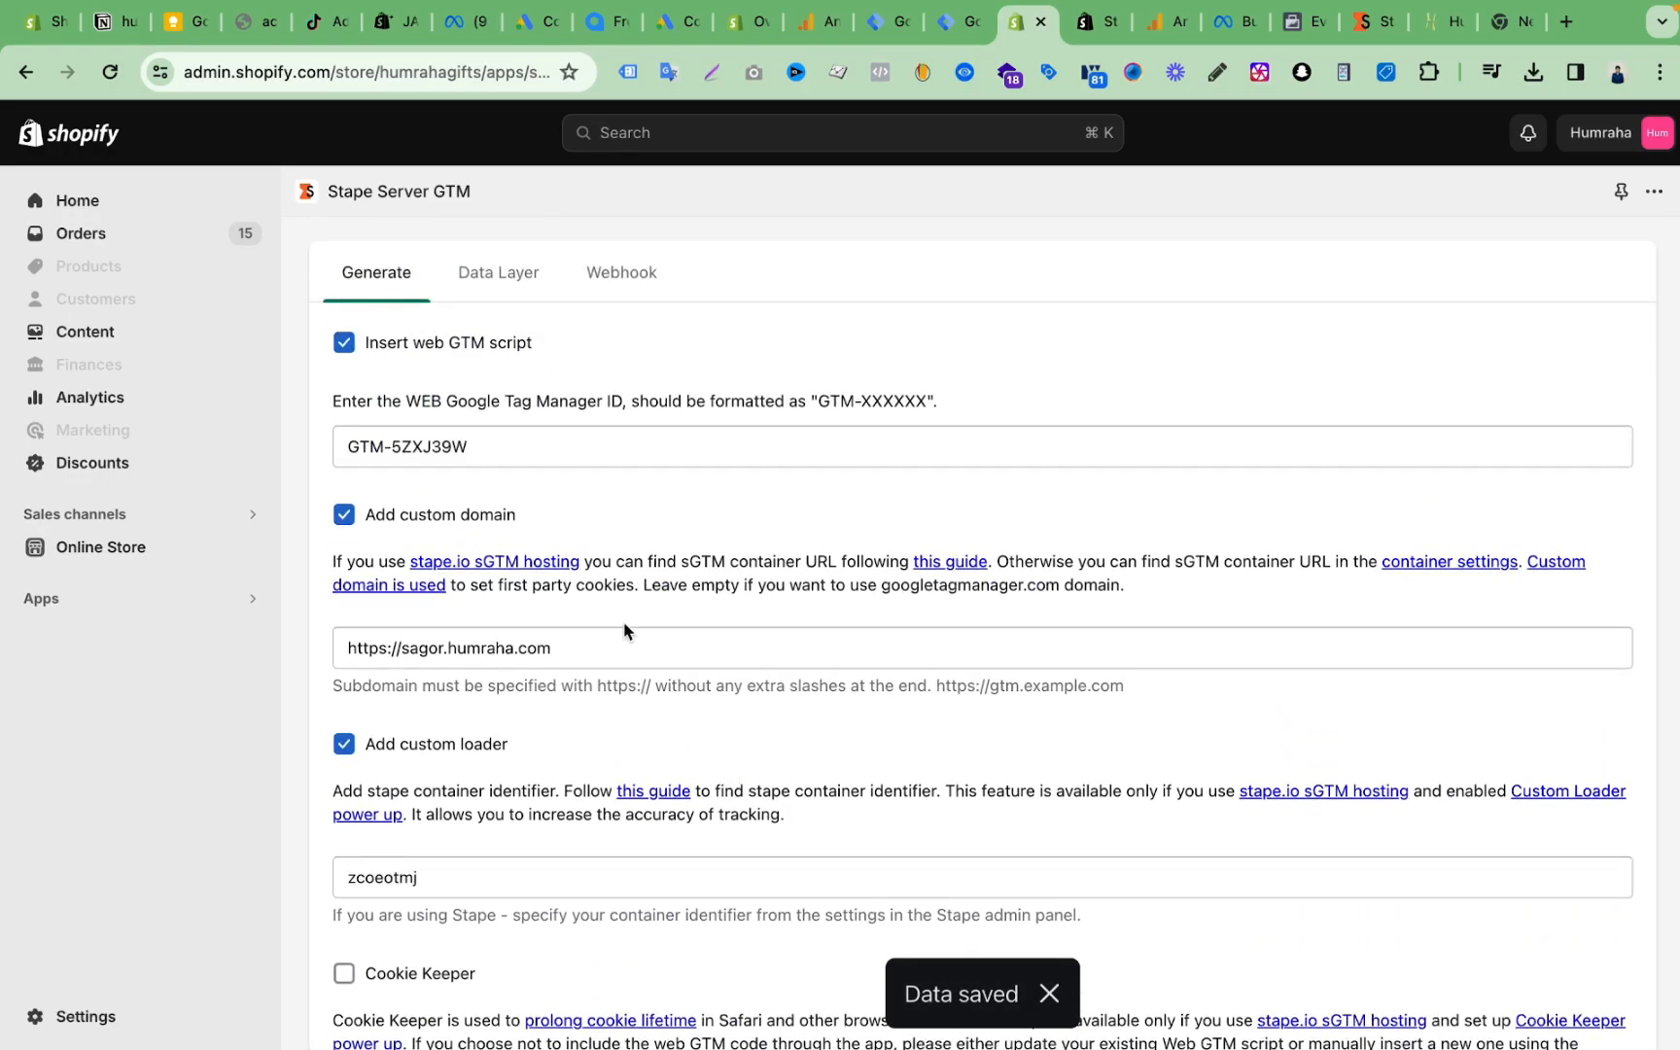
pyautogui.click(508, 288)
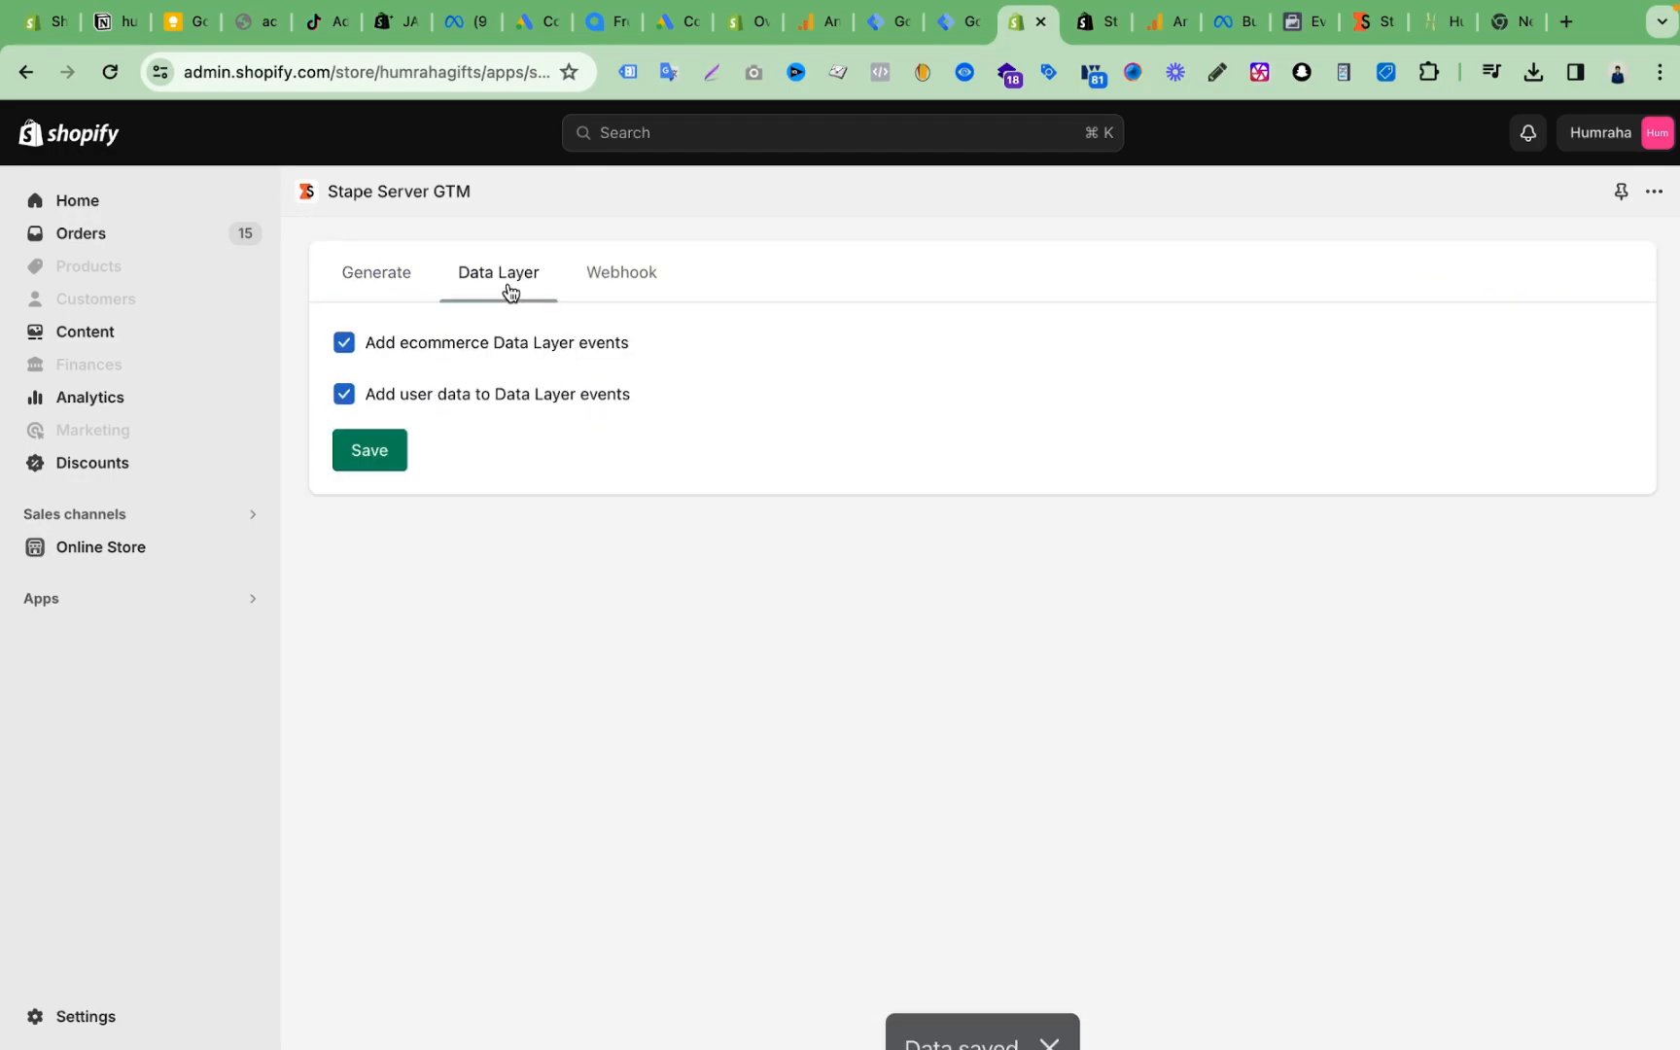
pyautogui.click(390, 275)
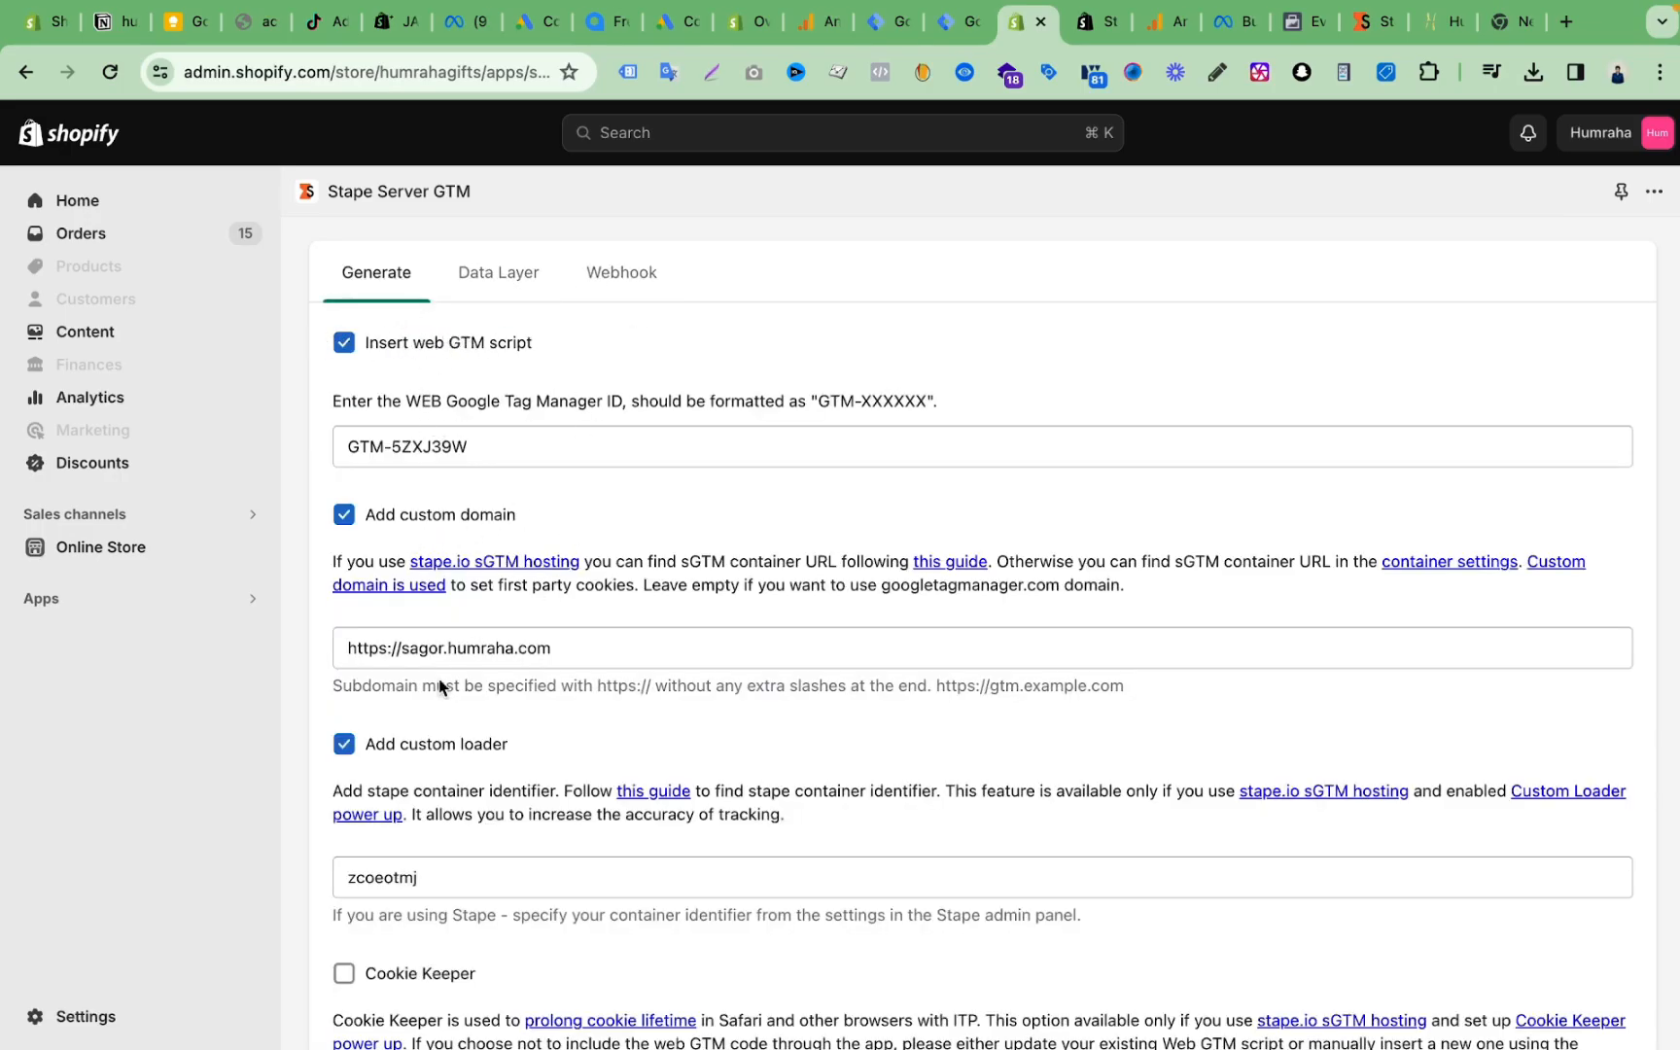
pyautogui.click(493, 274)
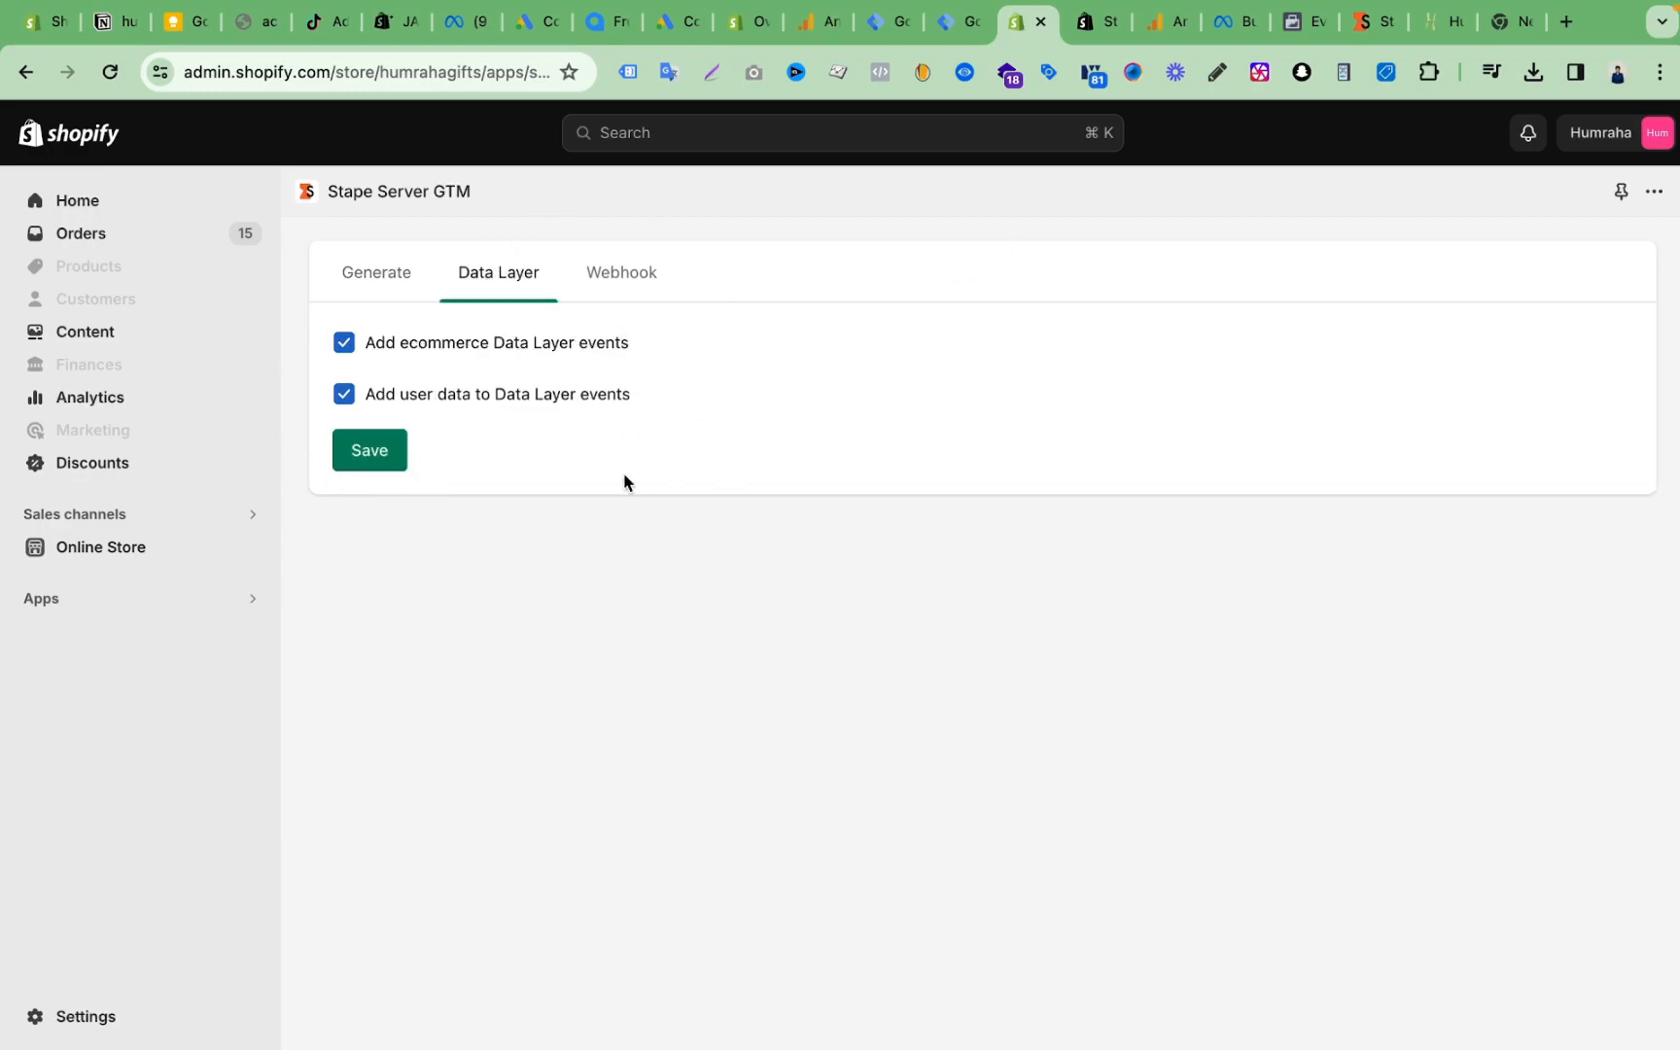
# Start a container import in the Web - humraha.com GTM container using Web GTM.json from the desktop's Snarky Slaps Job folder.
pyautogui.click(886, 33)
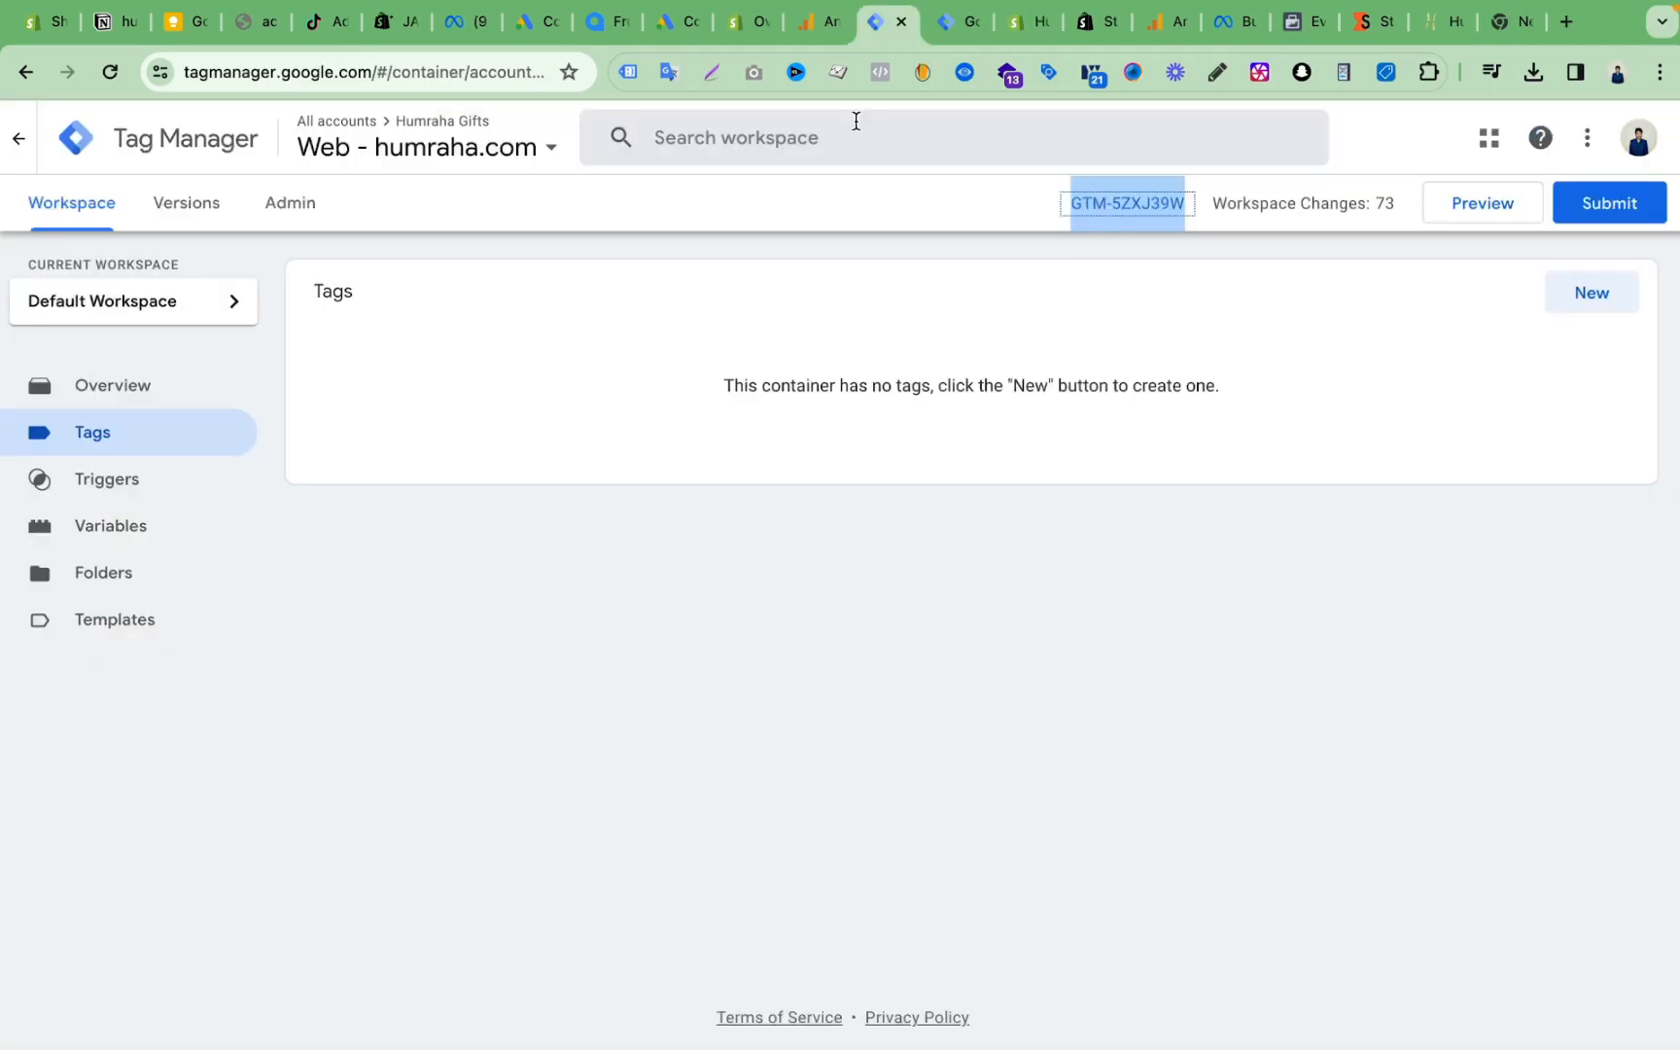
pyautogui.click(298, 208)
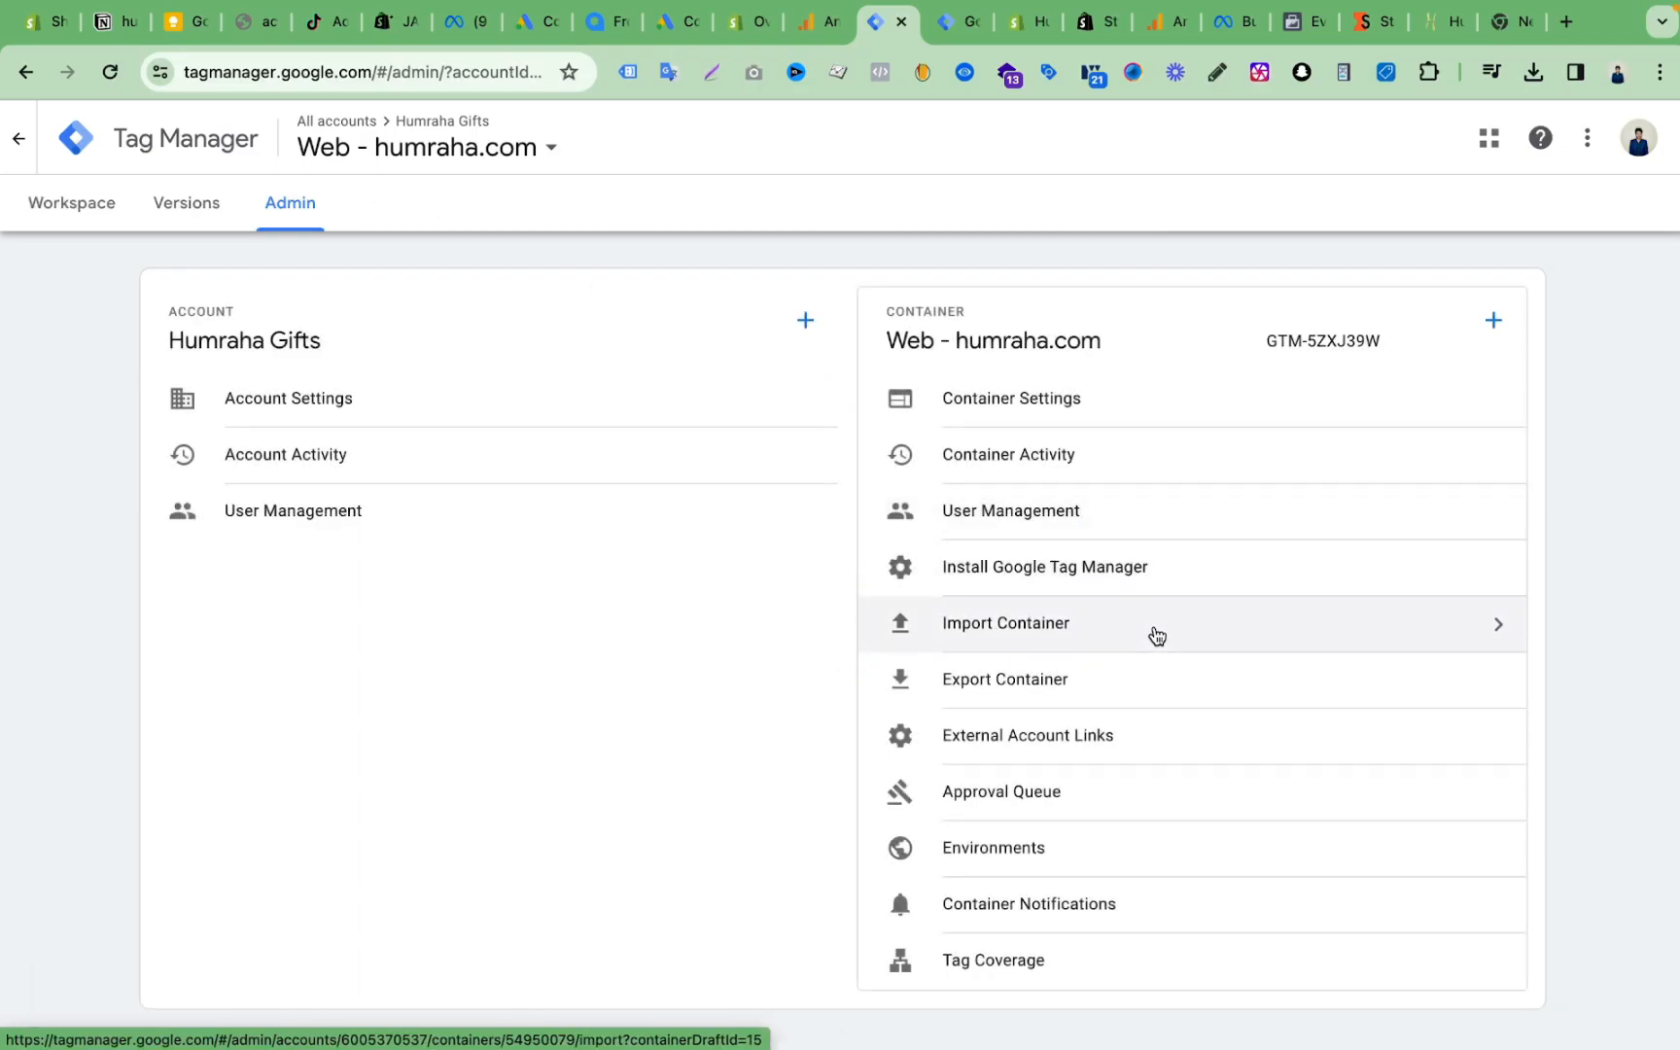
pyautogui.click(1157, 635)
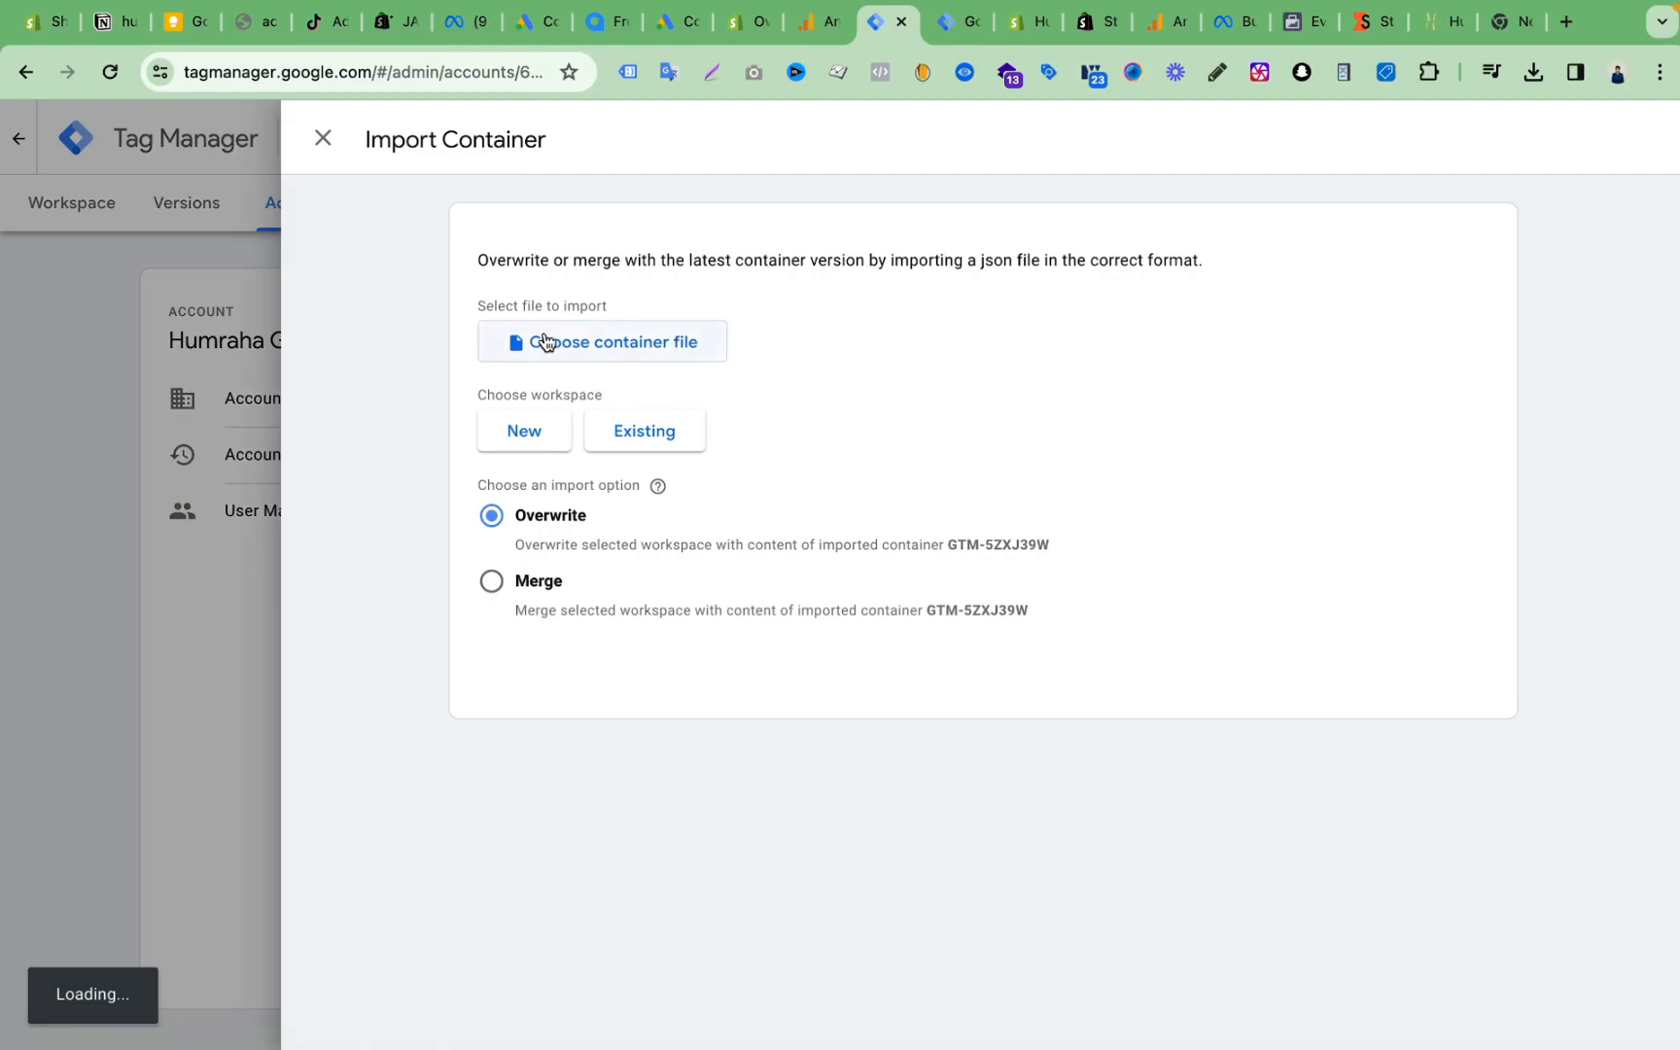
pyautogui.click(671, 346)
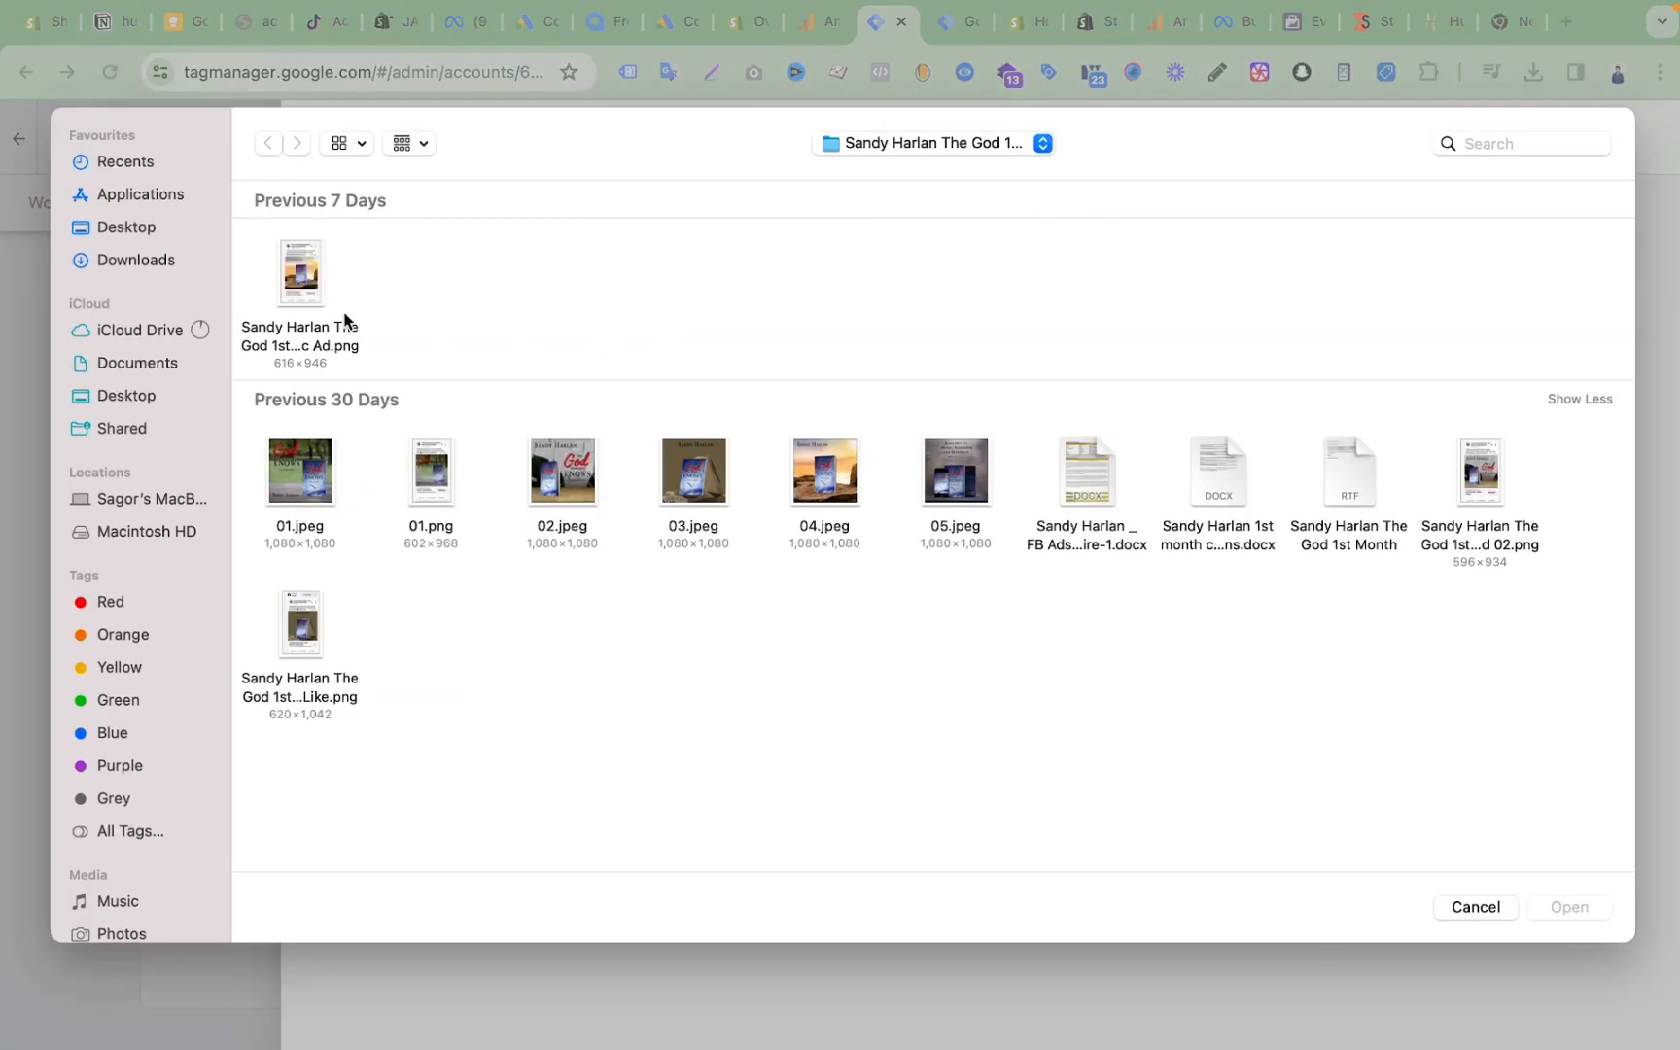
pyautogui.click(122, 233)
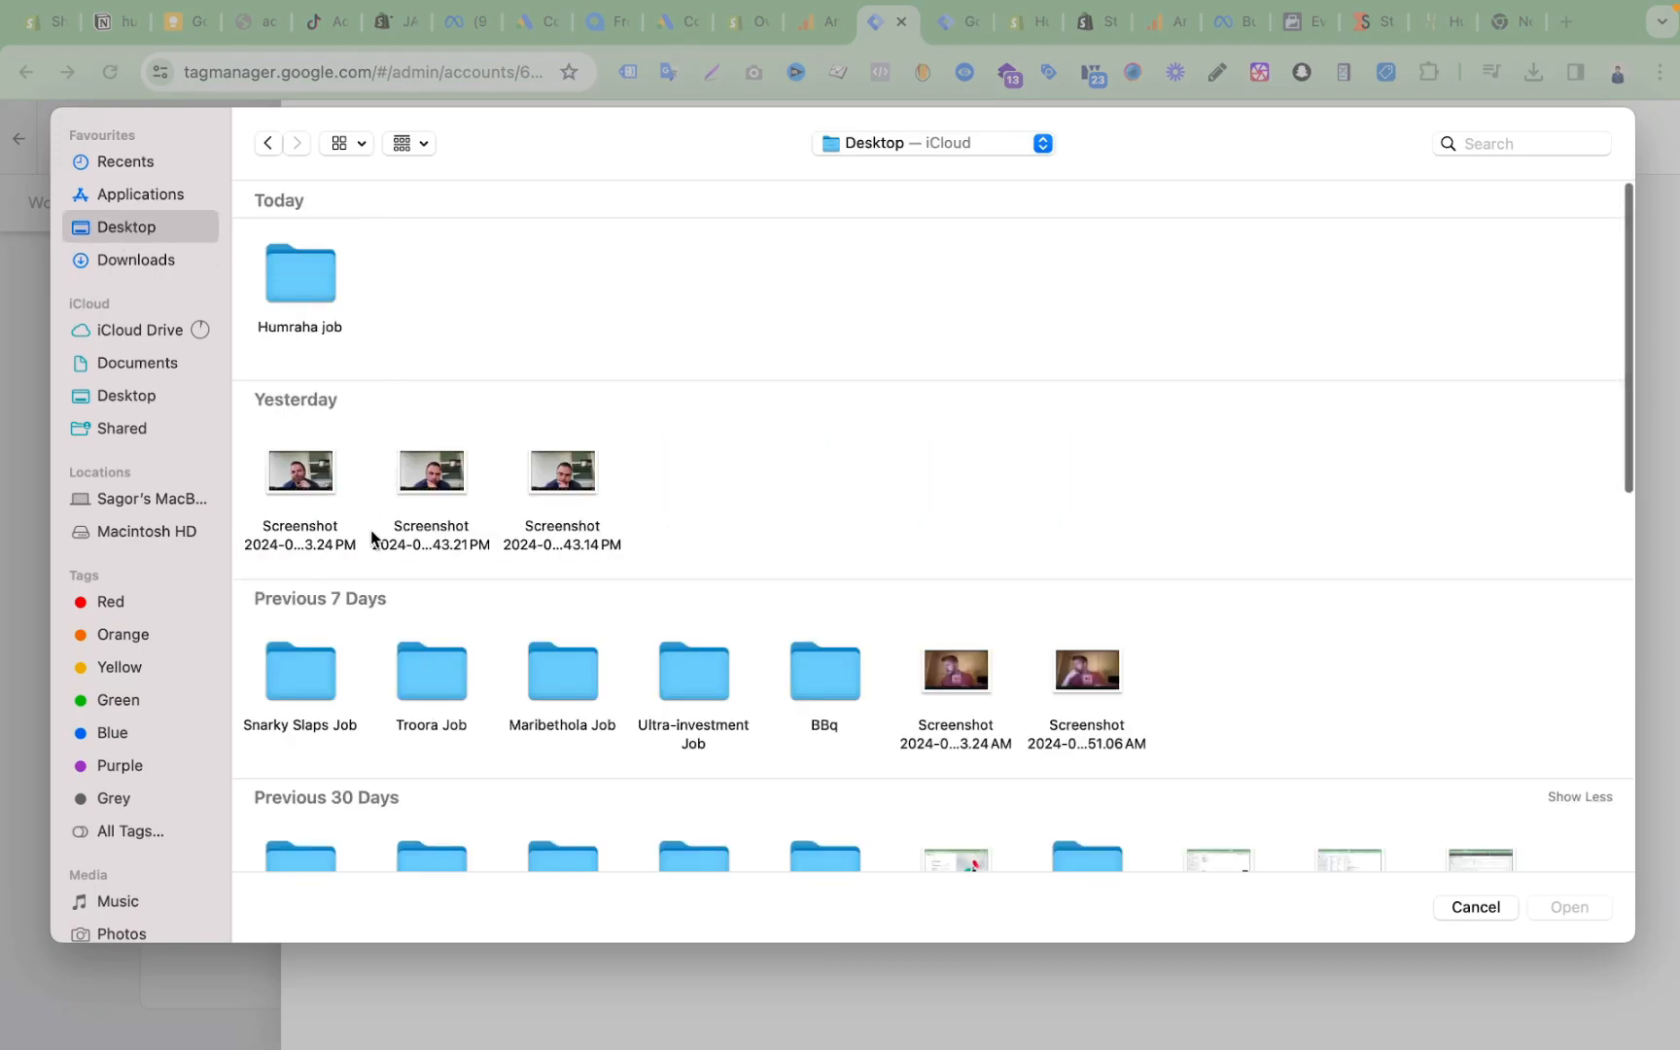
pyautogui.scroll(-3, 350, 552)
pyautogui.doubleClick(298, 580)
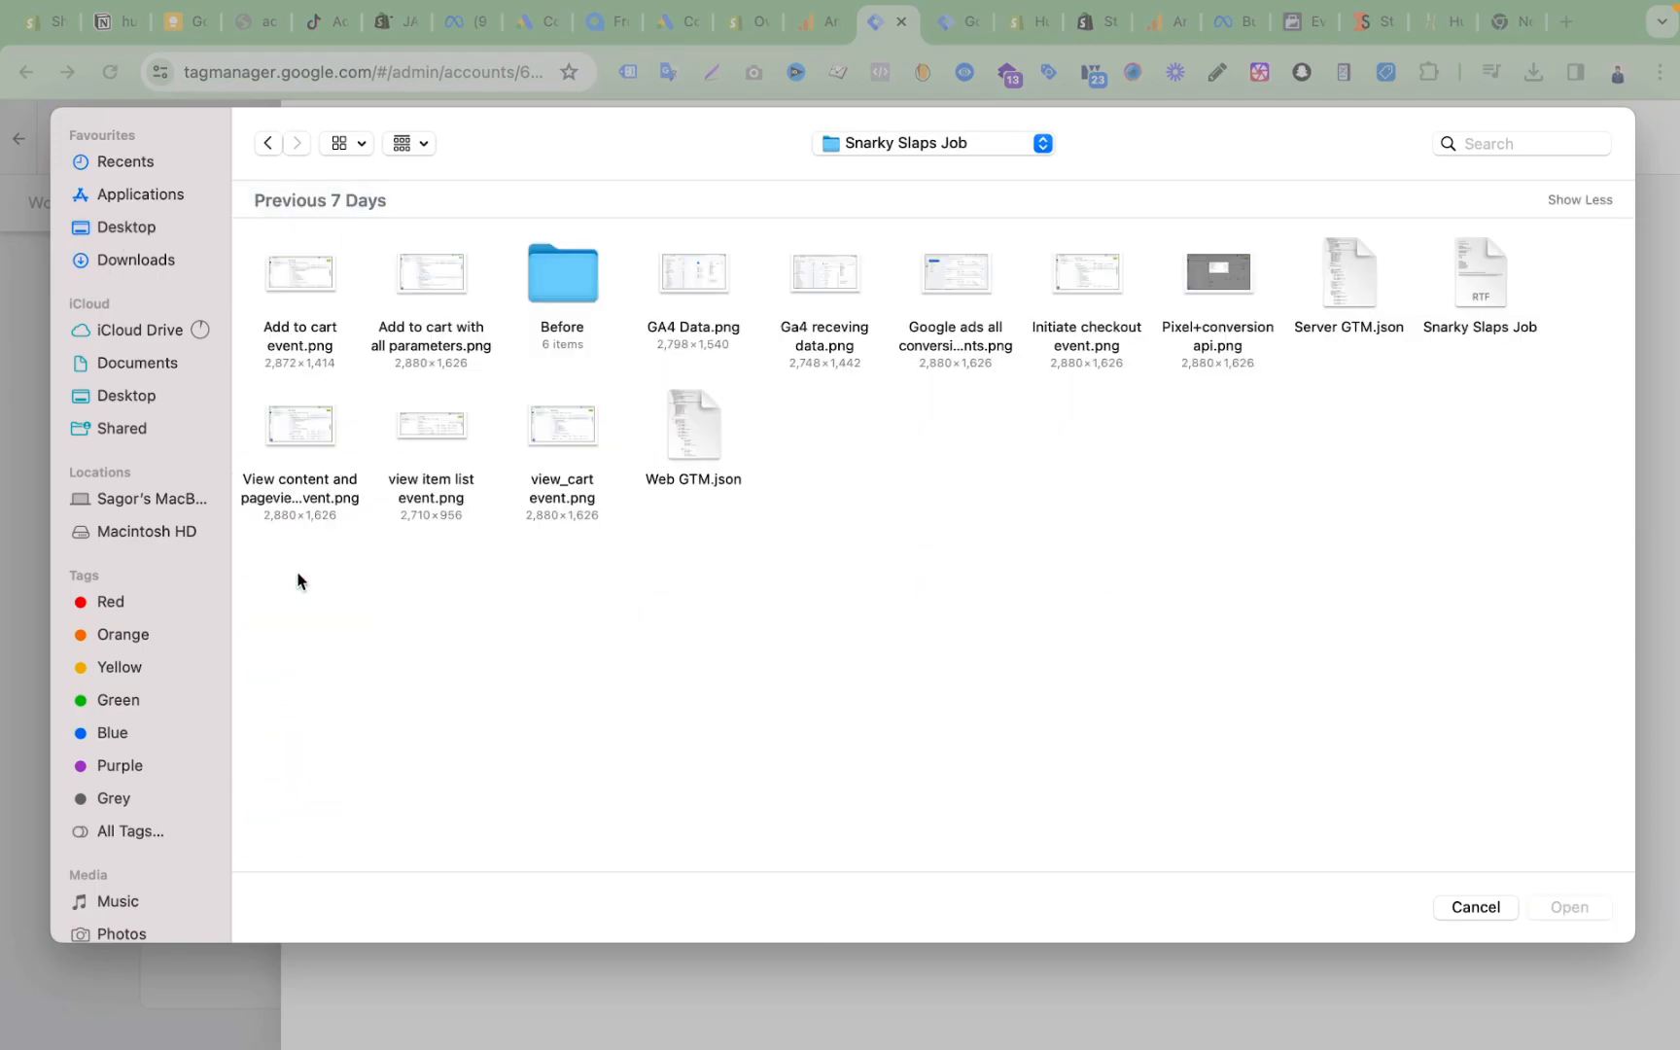
pyautogui.click(710, 436)
pyautogui.click(1559, 911)
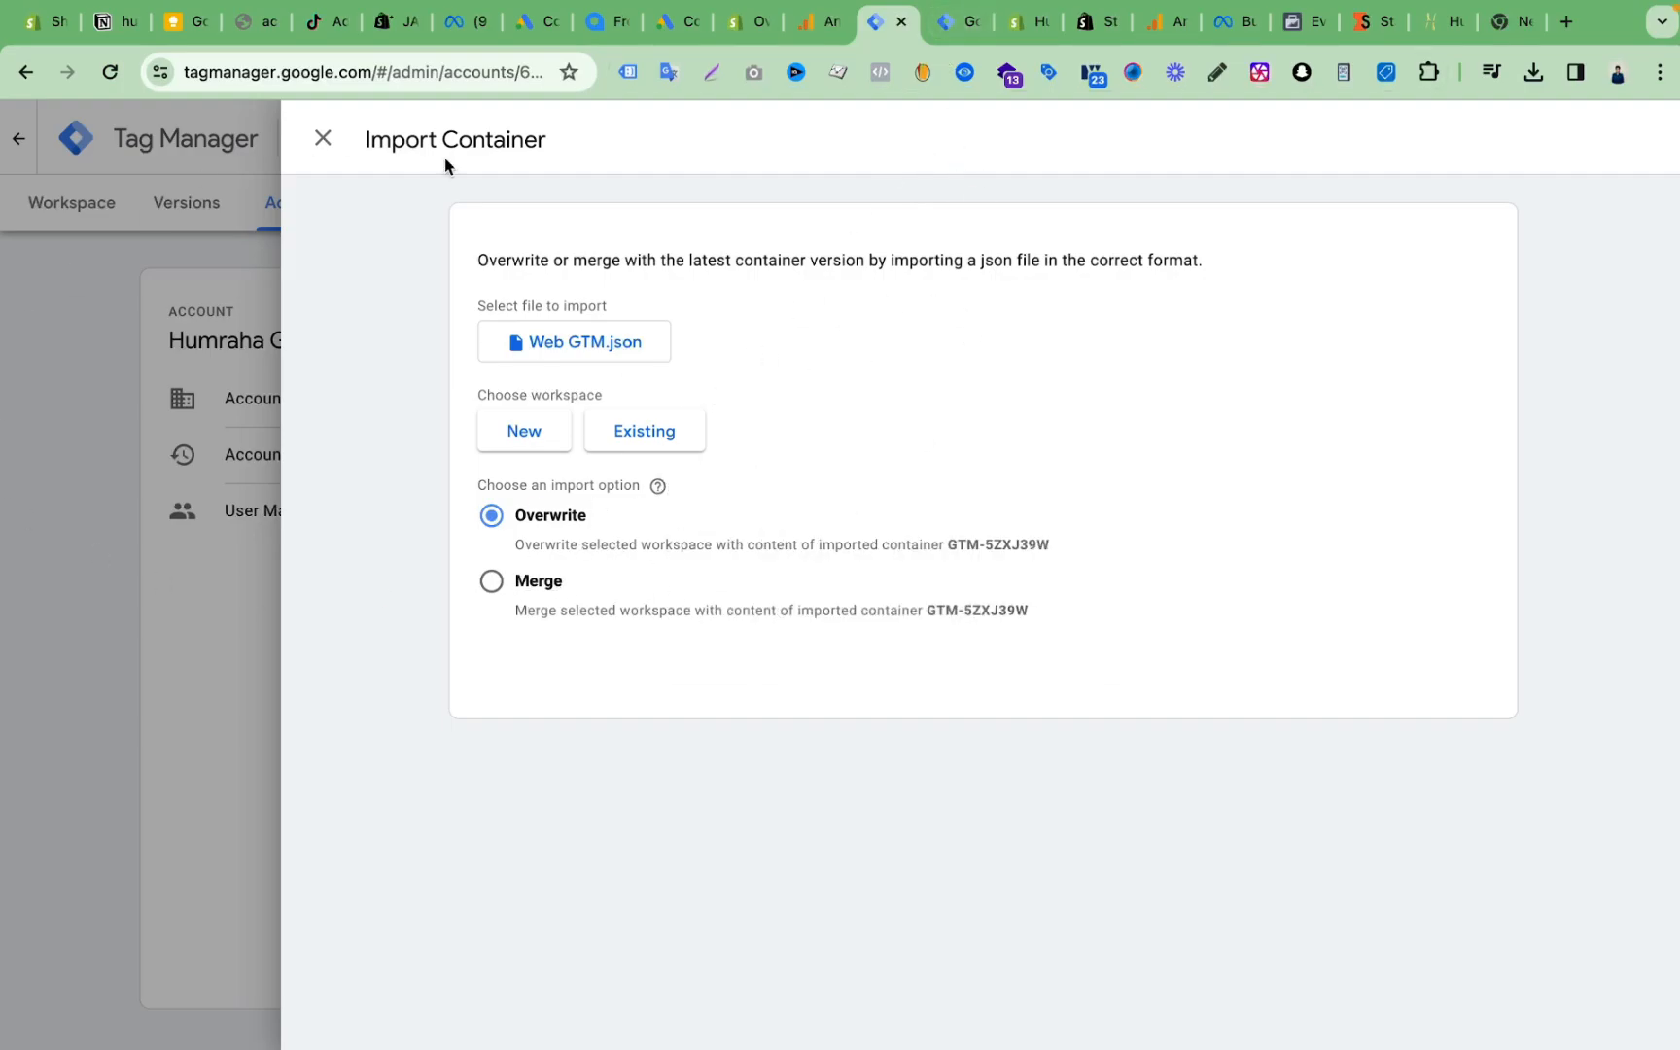
# Check the tags of the Server - humraha.com container and return to the web container's import.
pyautogui.click(956, 35)
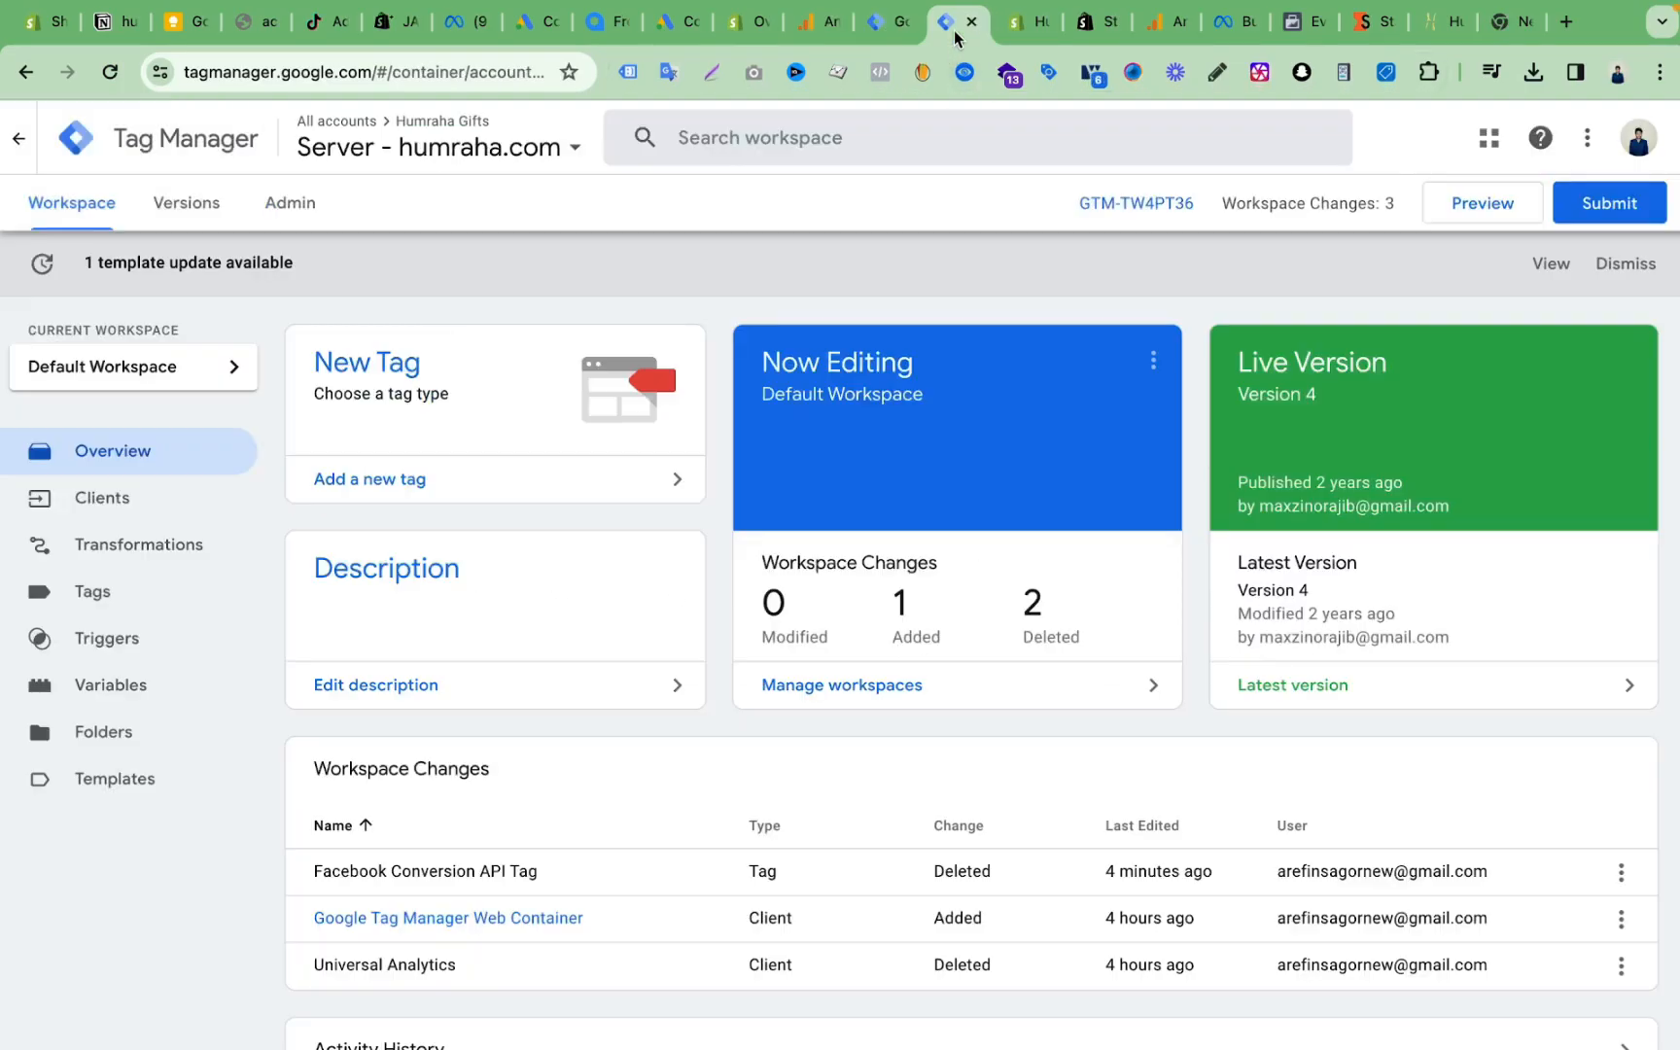
pyautogui.click(105, 597)
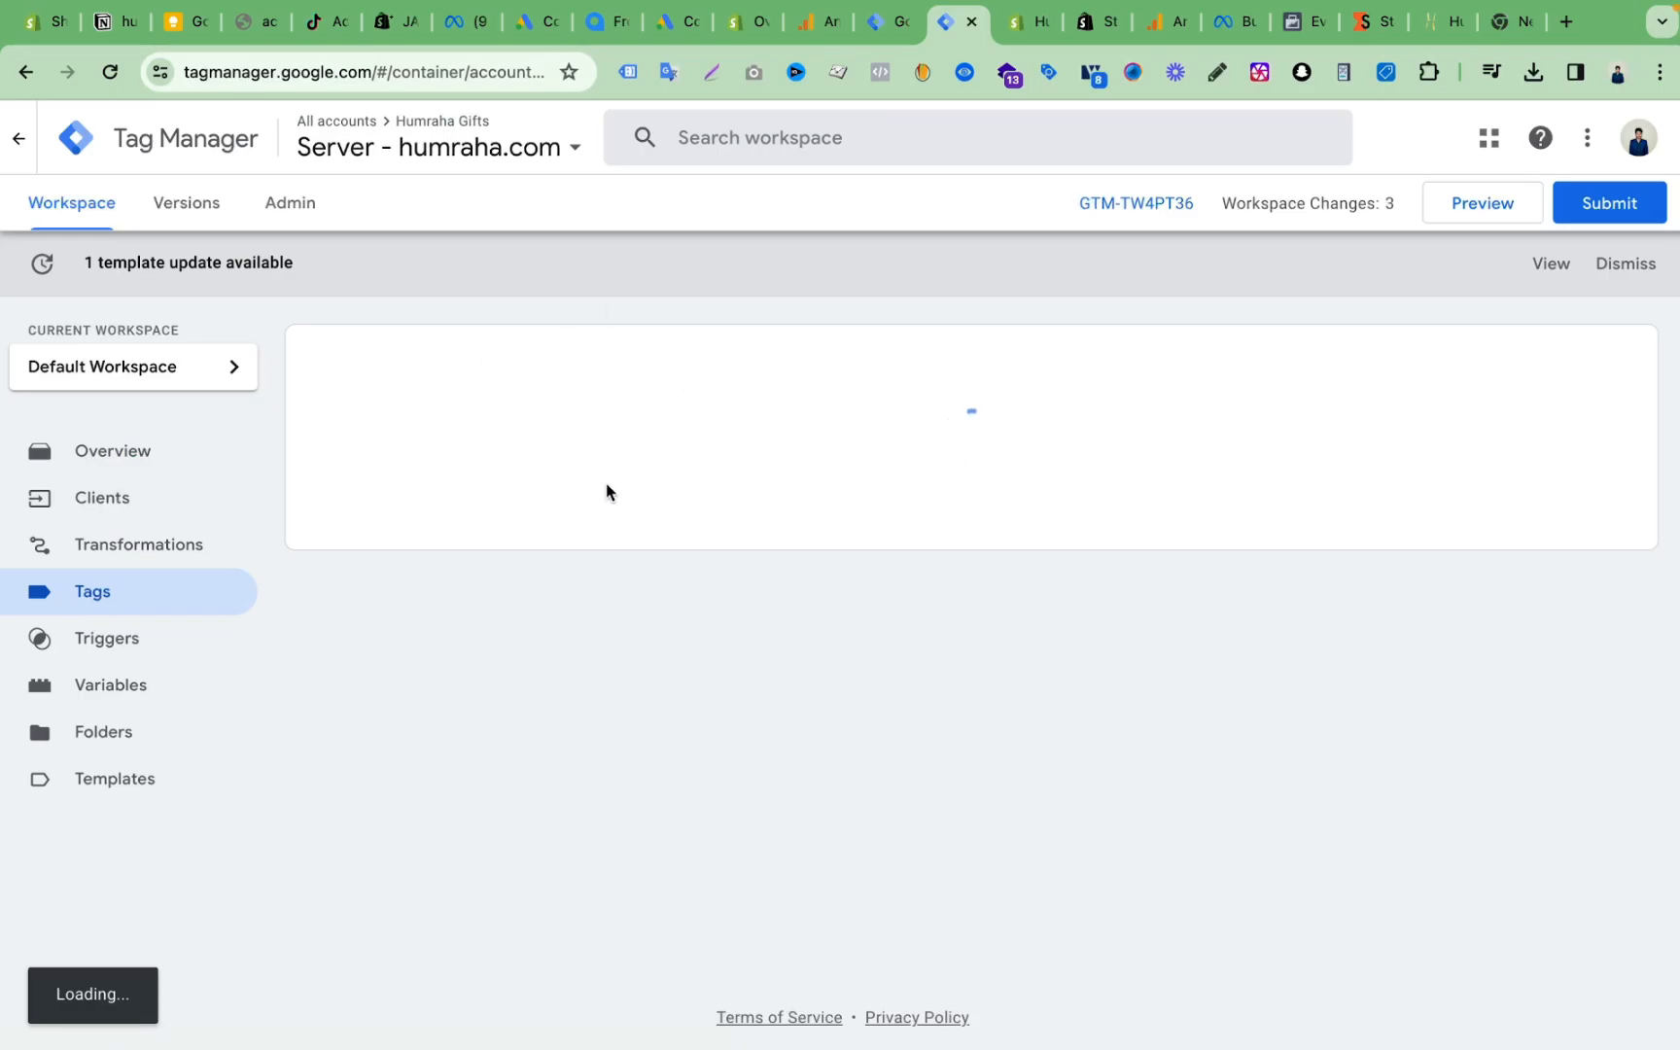
pyautogui.click(873, 22)
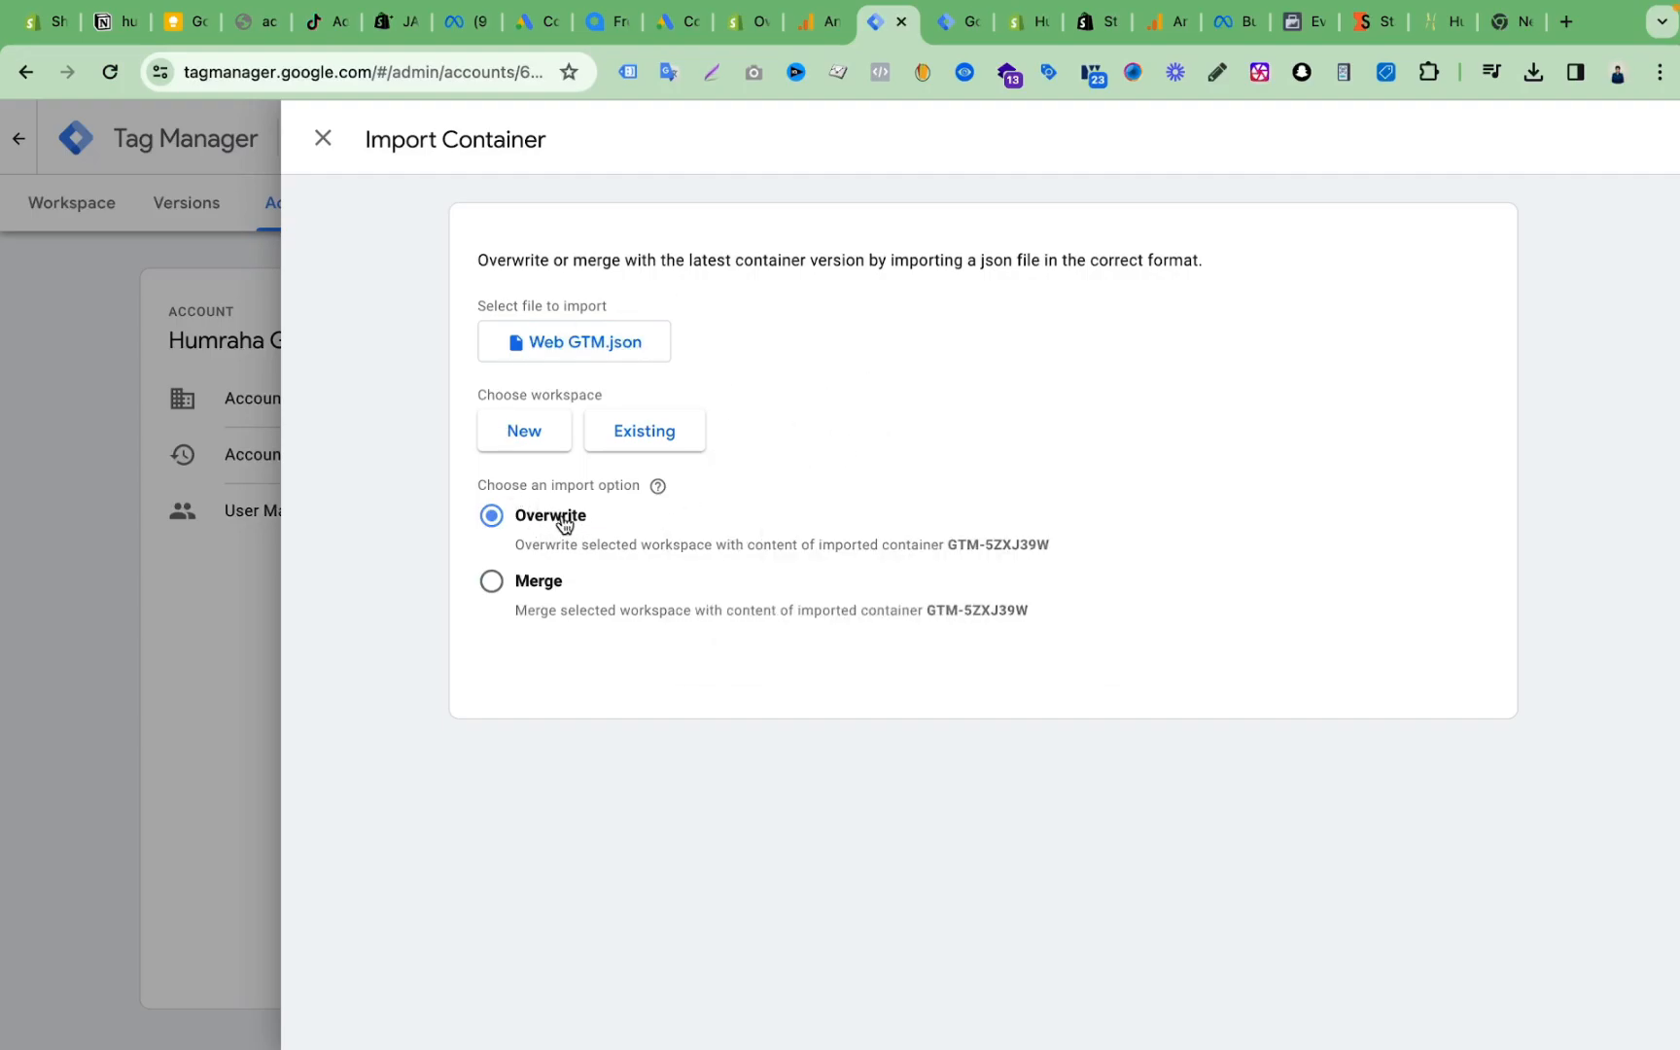
# Import Web GTM.json into the existing Default Workspace with the Overwrite option and confirm the import.
pyautogui.click(645, 432)
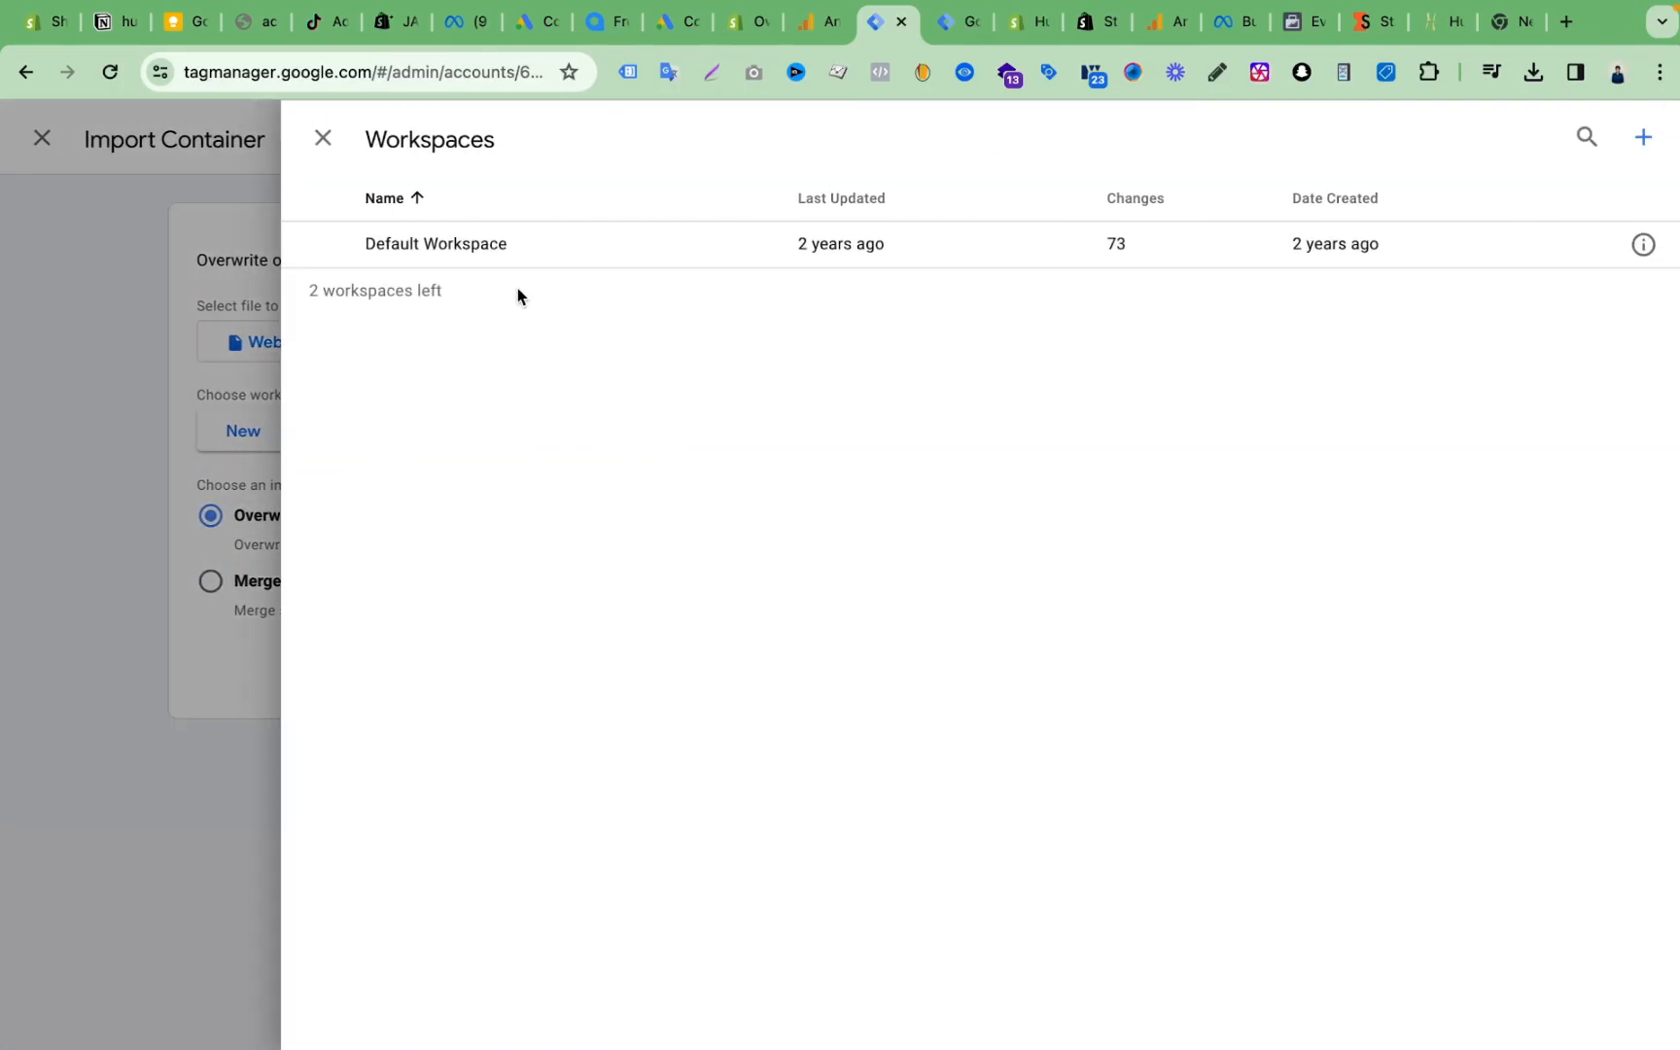
pyautogui.click(686, 257)
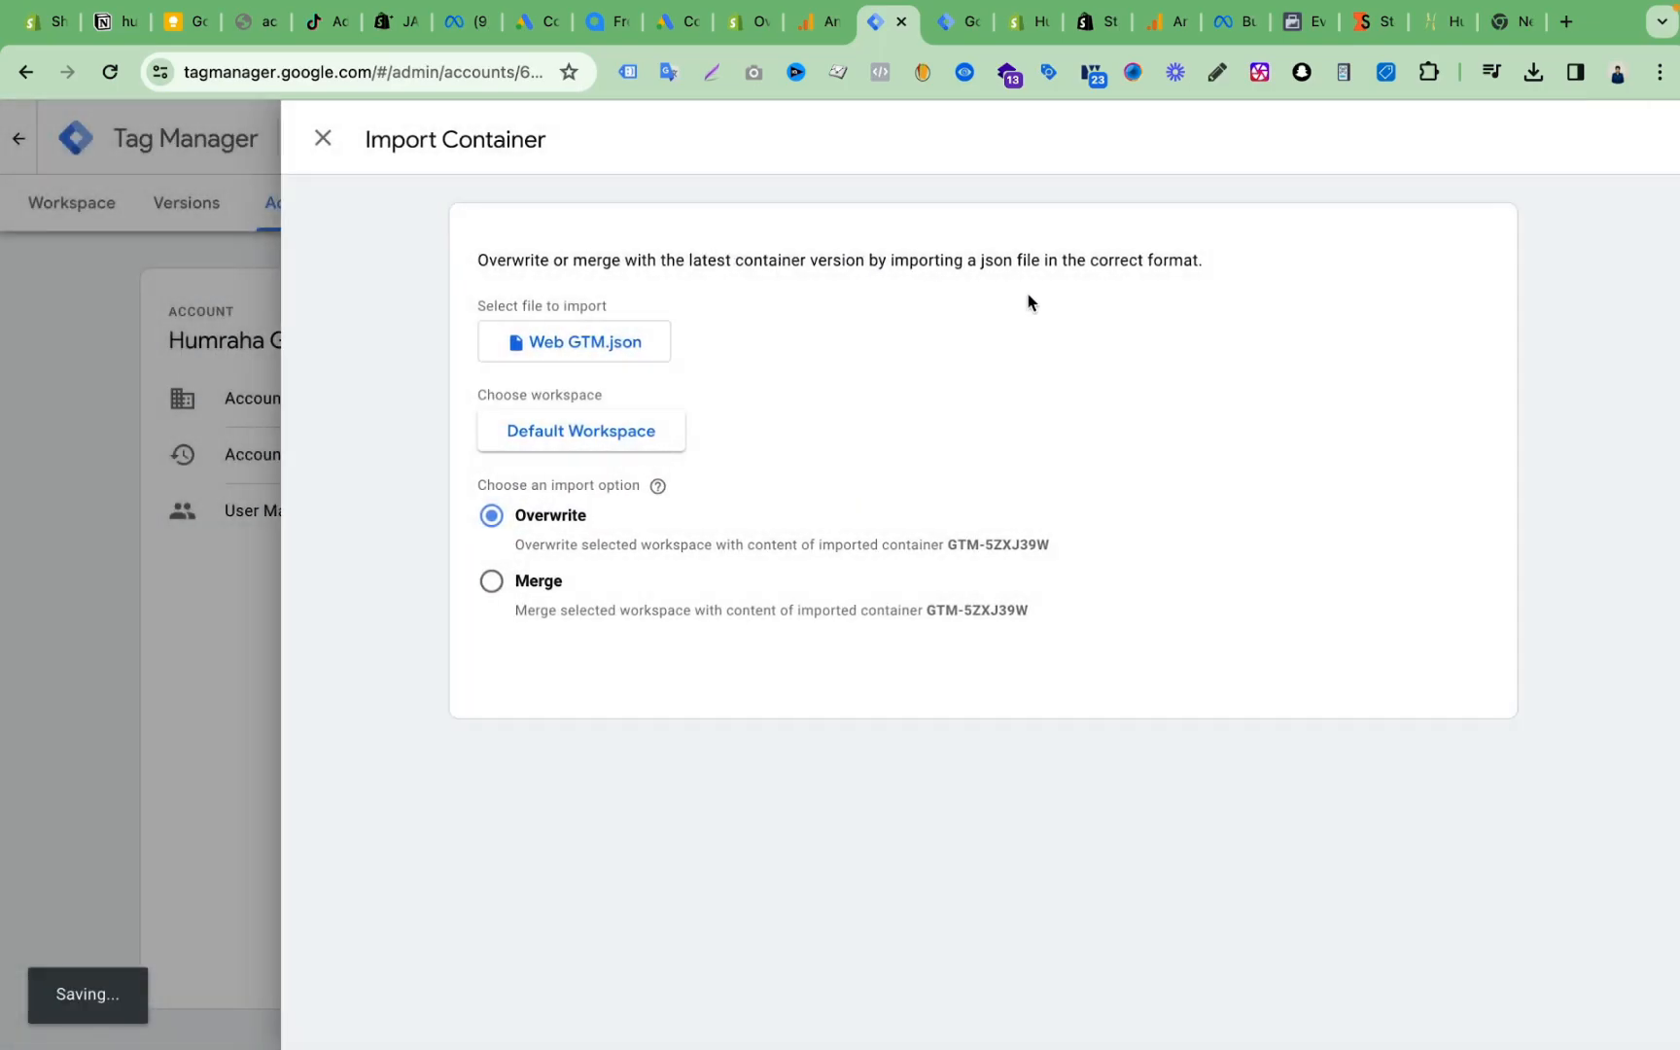
pyautogui.scroll(-1, 895, 571)
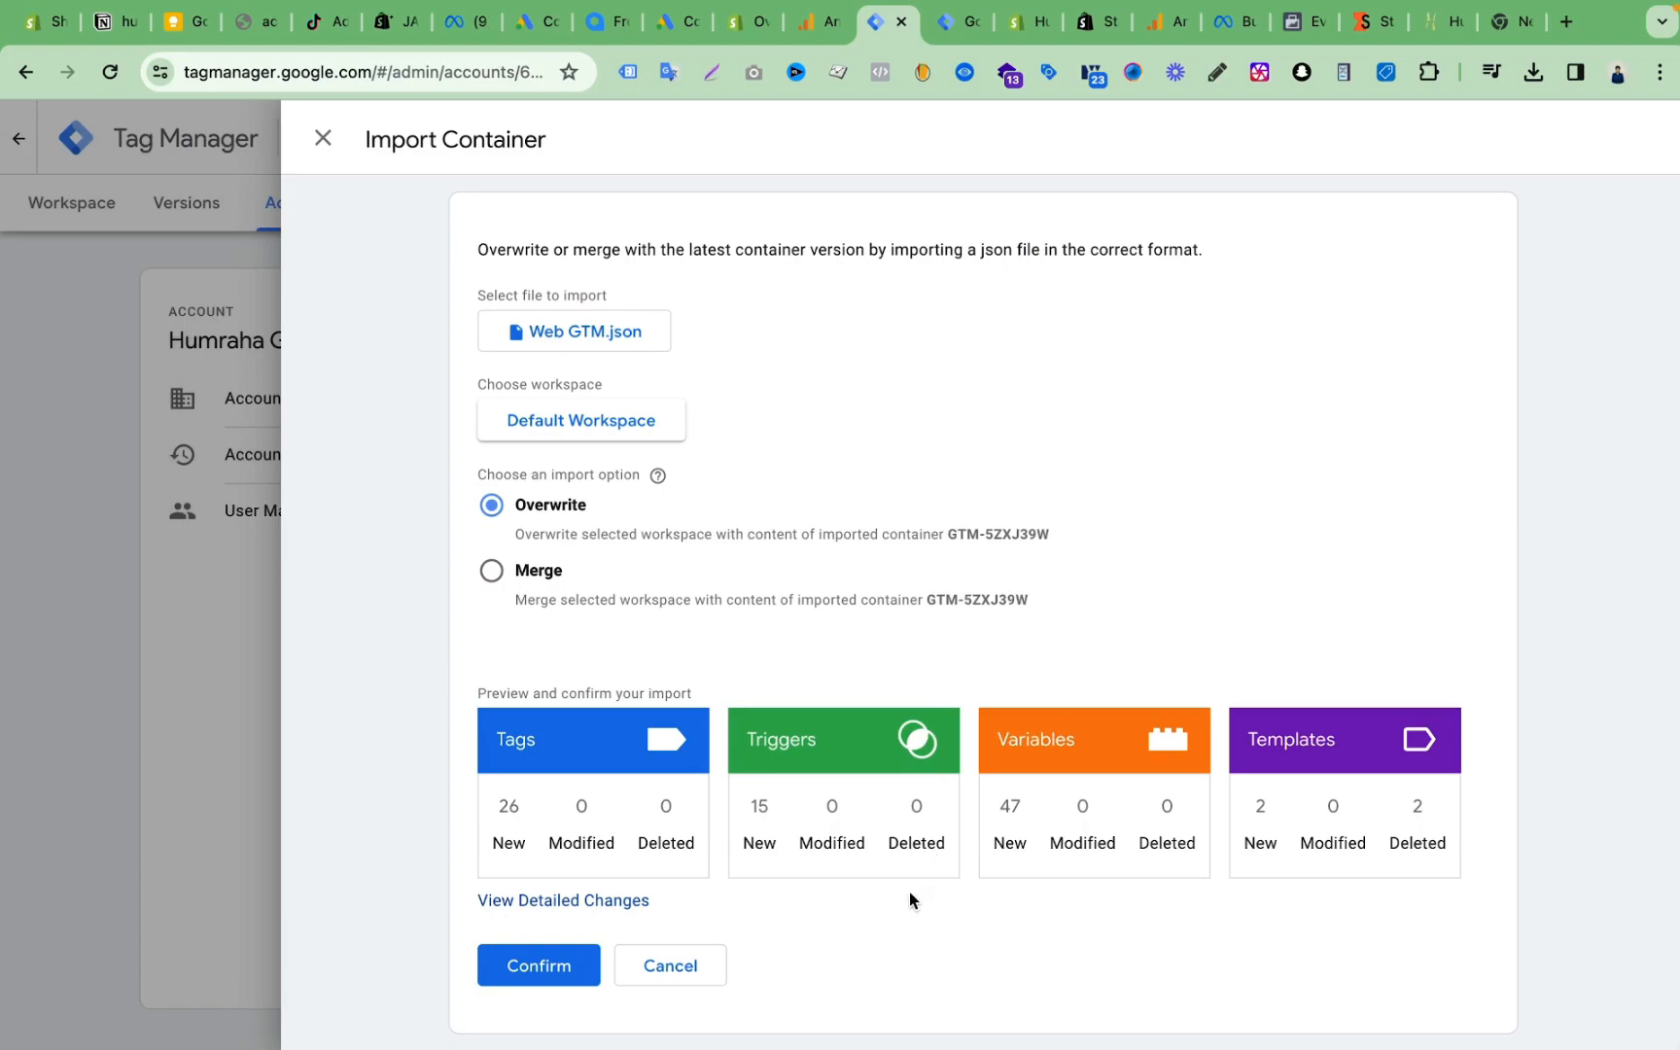
pyautogui.click(541, 968)
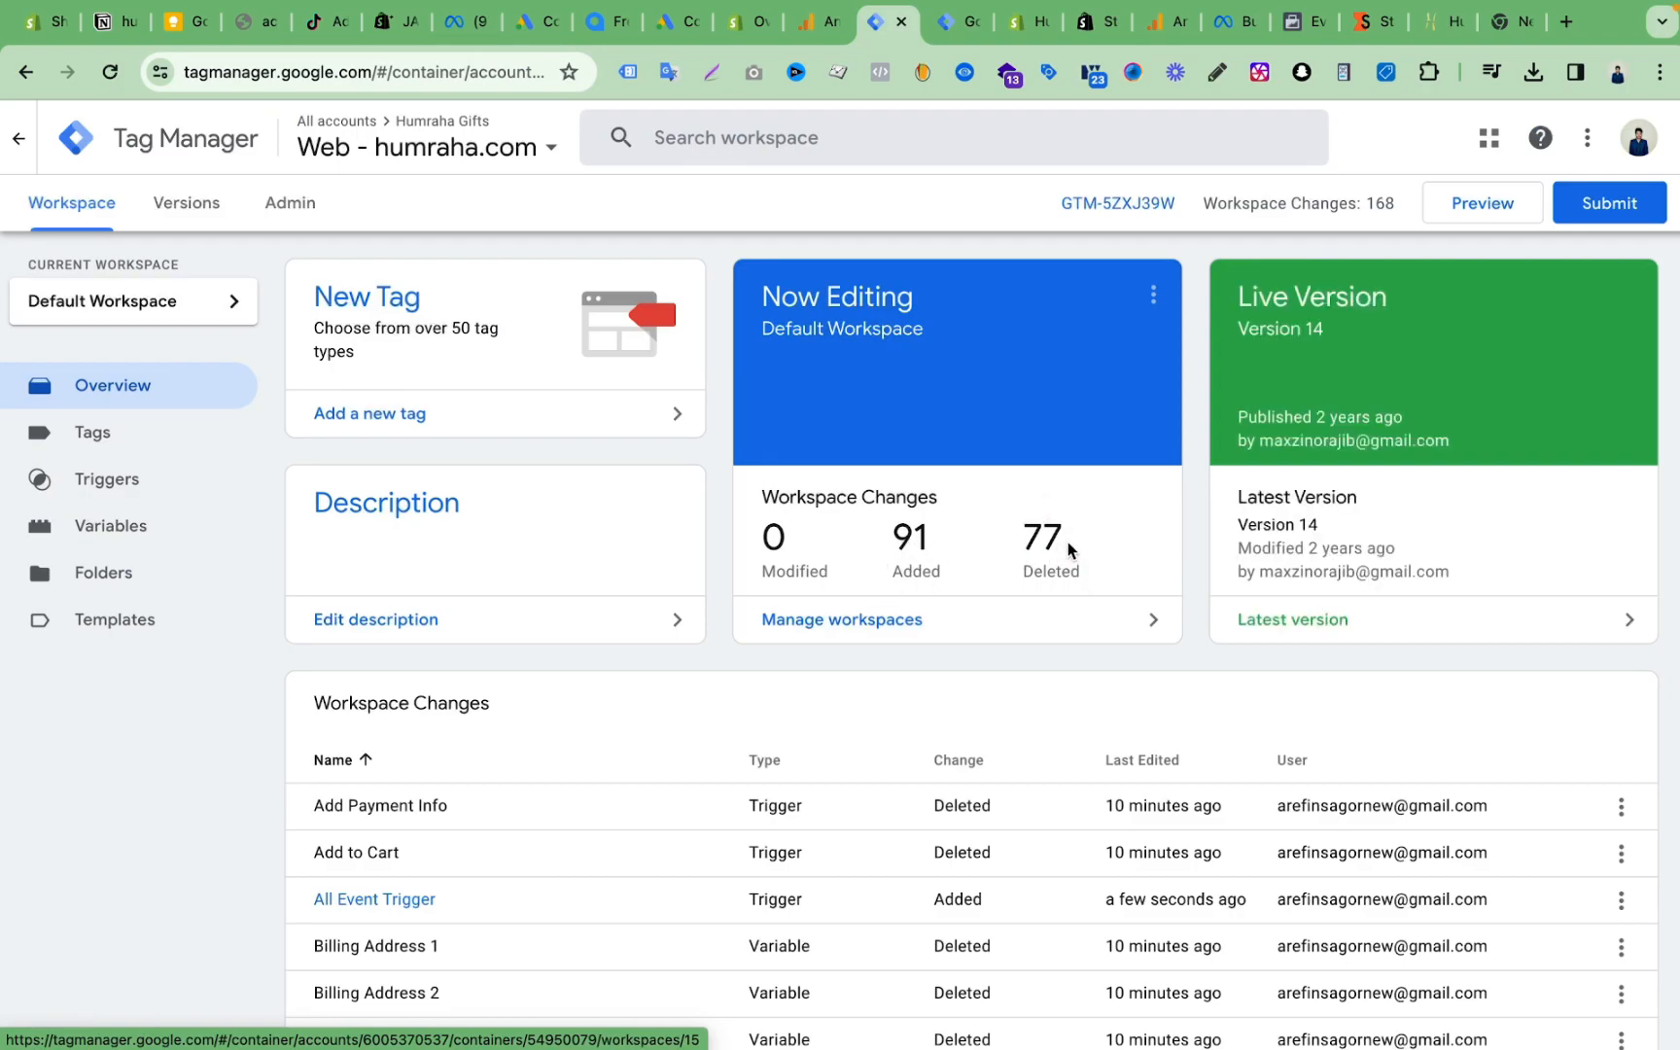
# Review the web container's workspace changes and go through its list of imported tags and their firing triggers.
pyautogui.scroll(-3, 1109, 496)
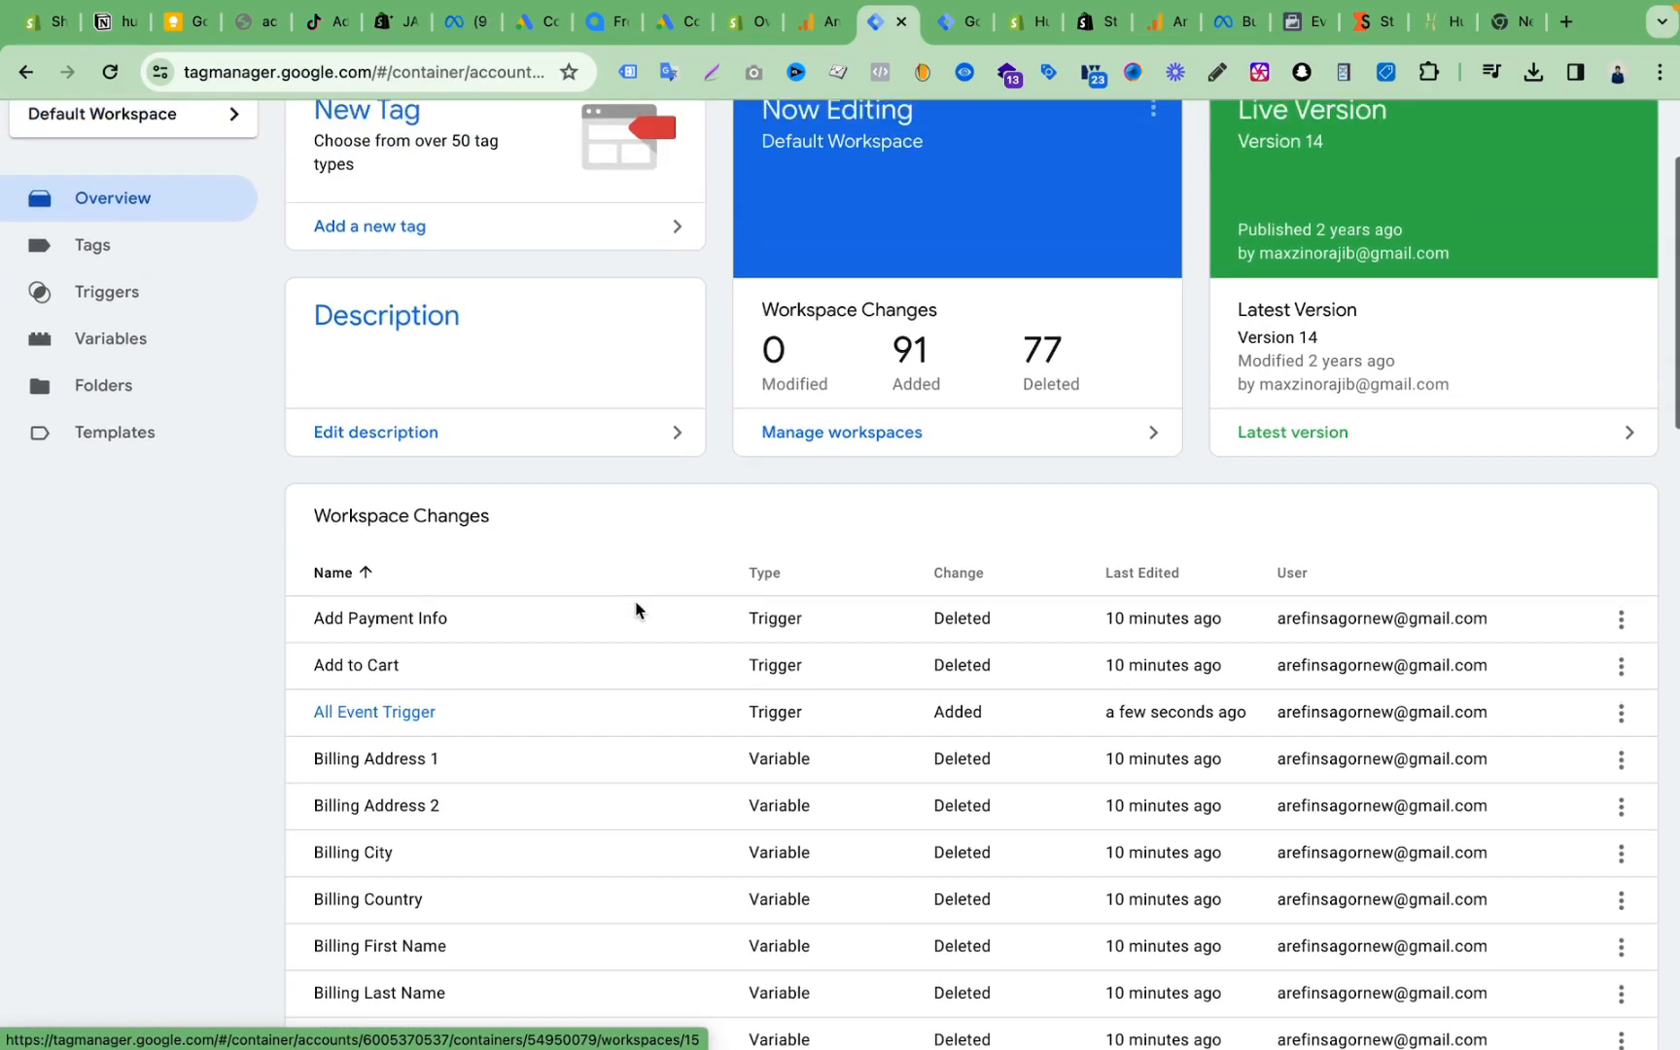
pyautogui.scroll(3, 902, 540)
pyautogui.moveTo(896, 538); pyautogui.dragTo(946, 541)
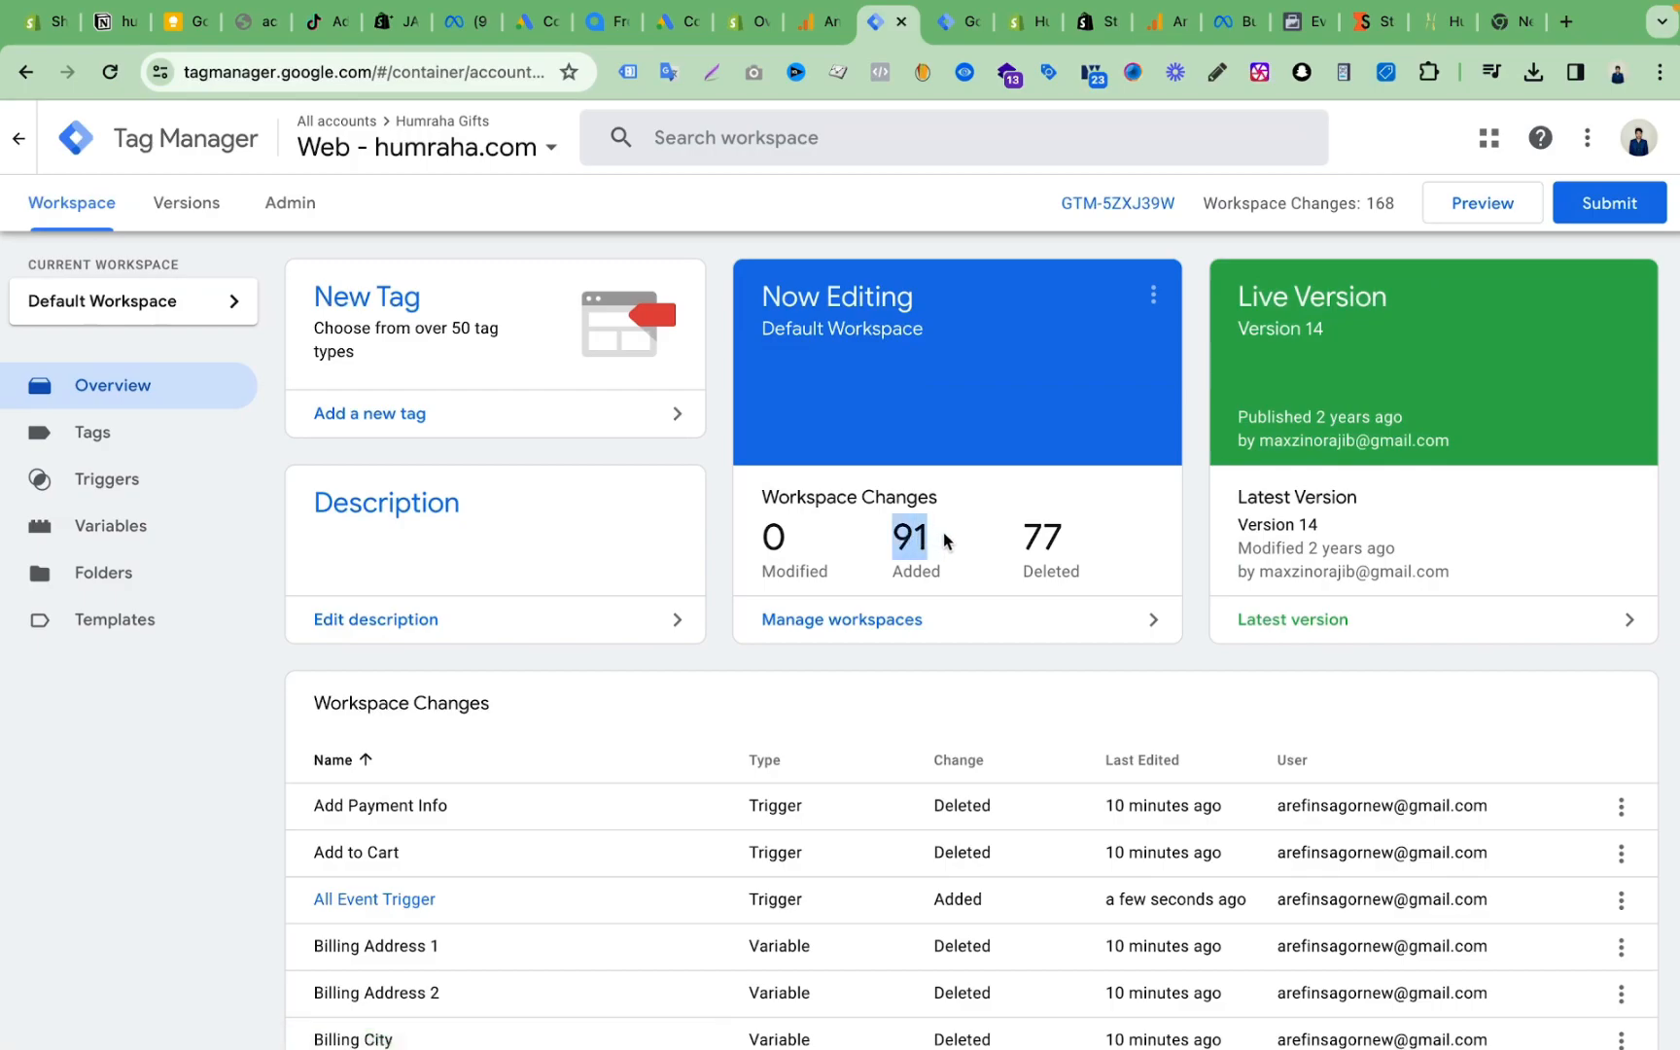
pyautogui.click(125, 440)
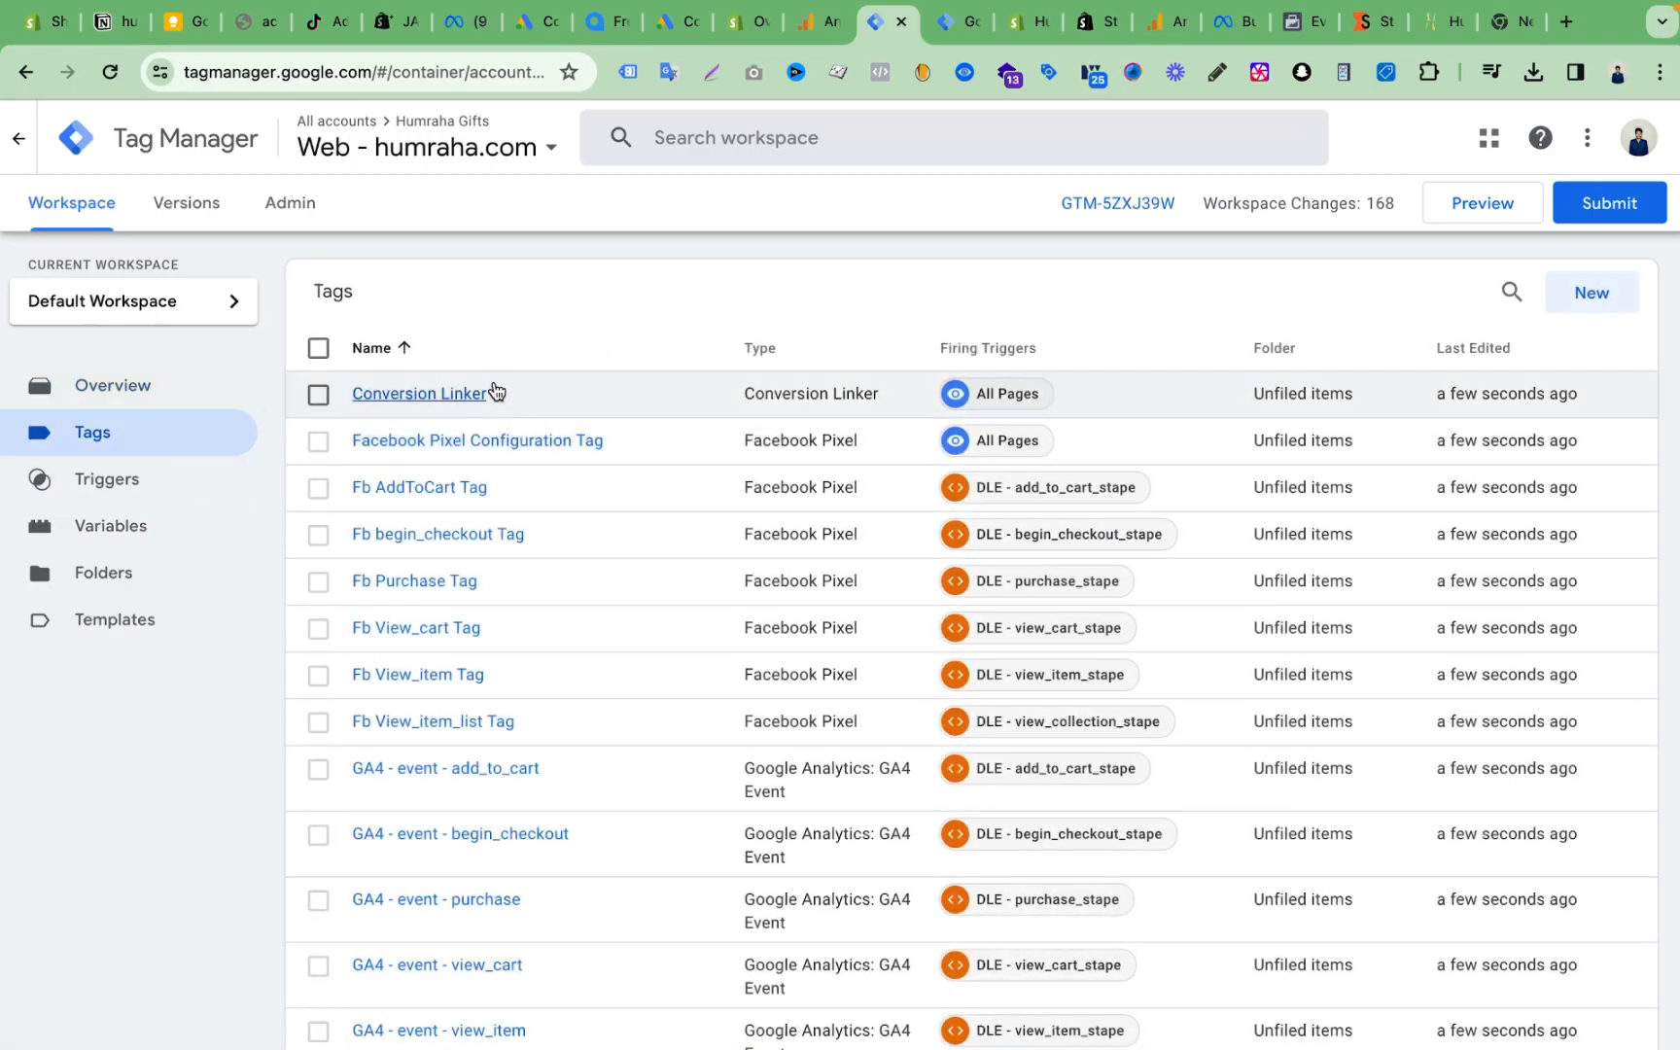
pyautogui.scroll(-2, 547, 632)
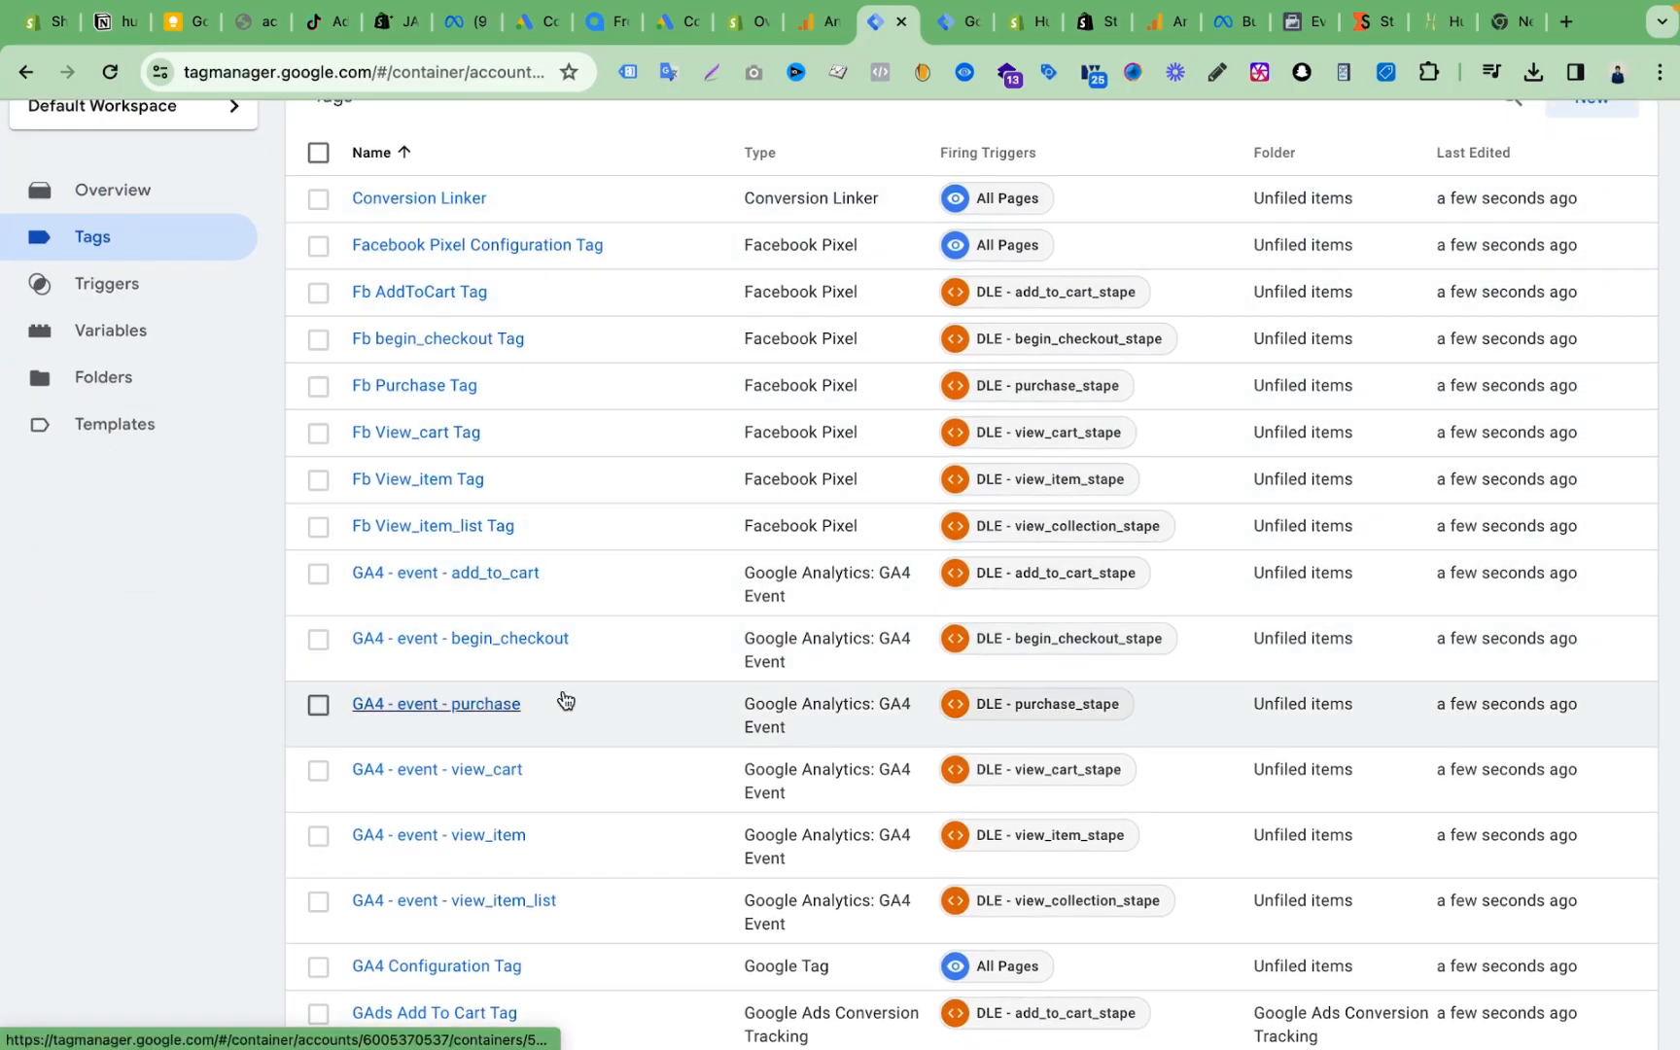
pyautogui.scroll(-5, 564, 701)
pyautogui.scroll(-2, 563, 701)
pyautogui.scroll(15, 563, 701)
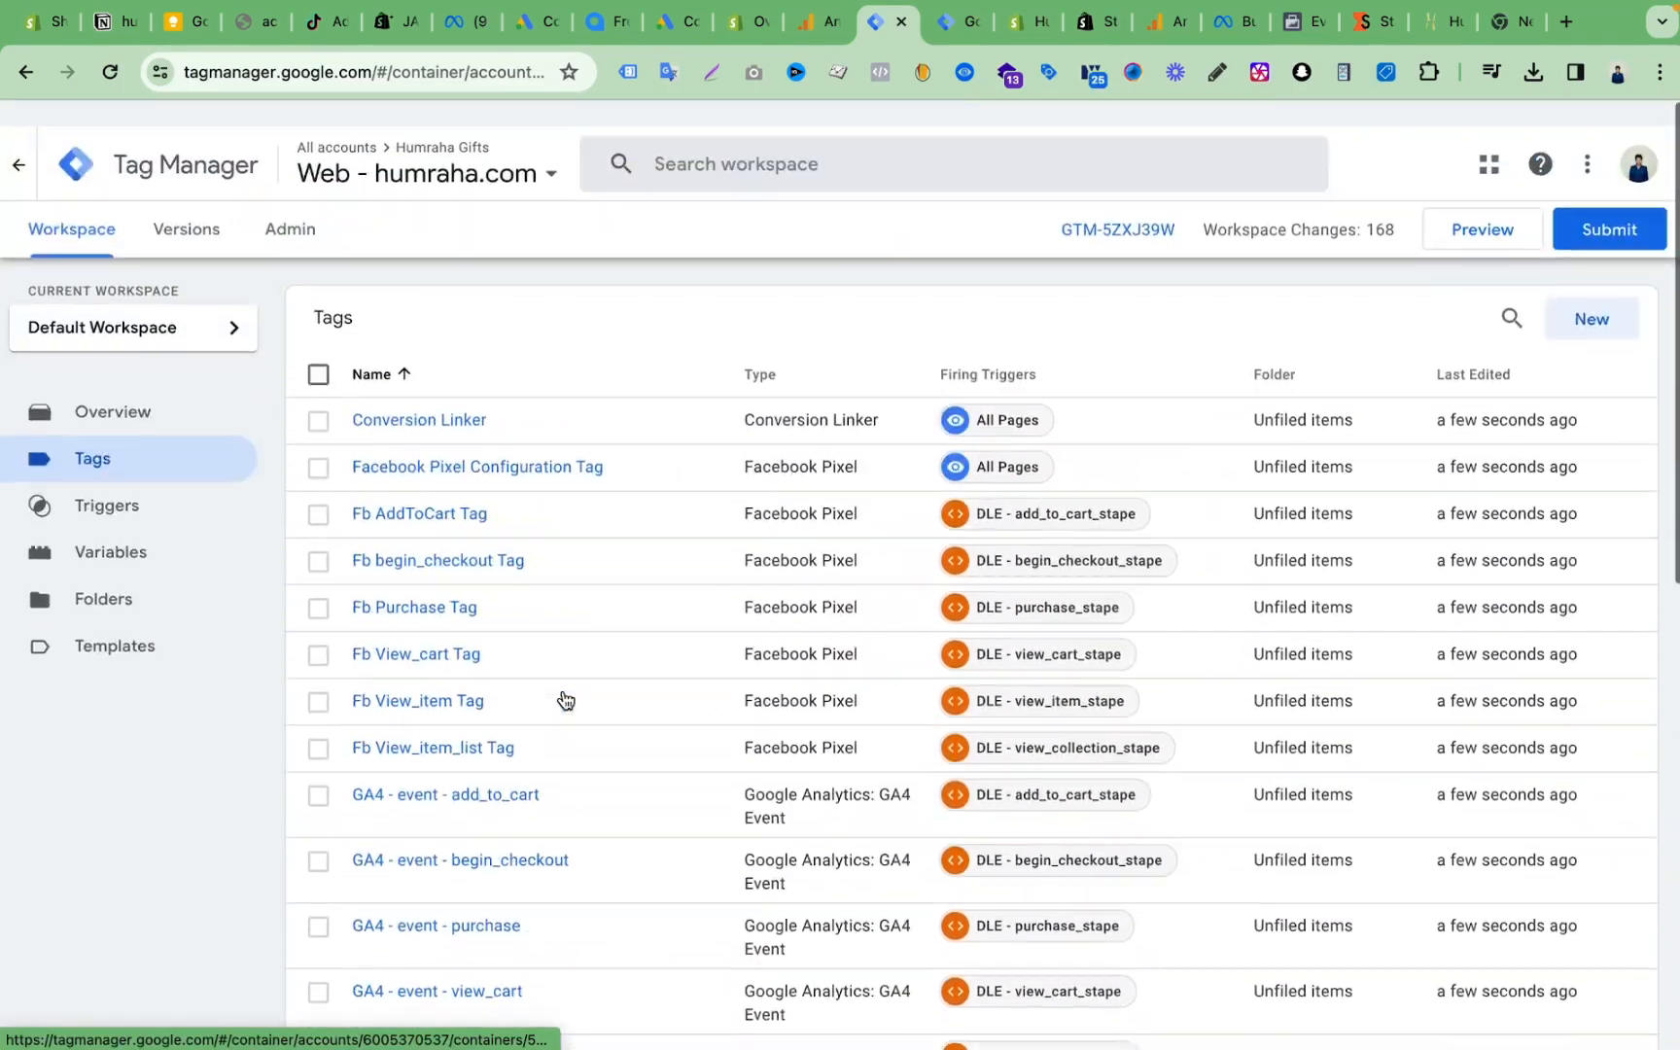
# Look through the imported triggers and user-defined variables in the web container.
pyautogui.click(109, 478)
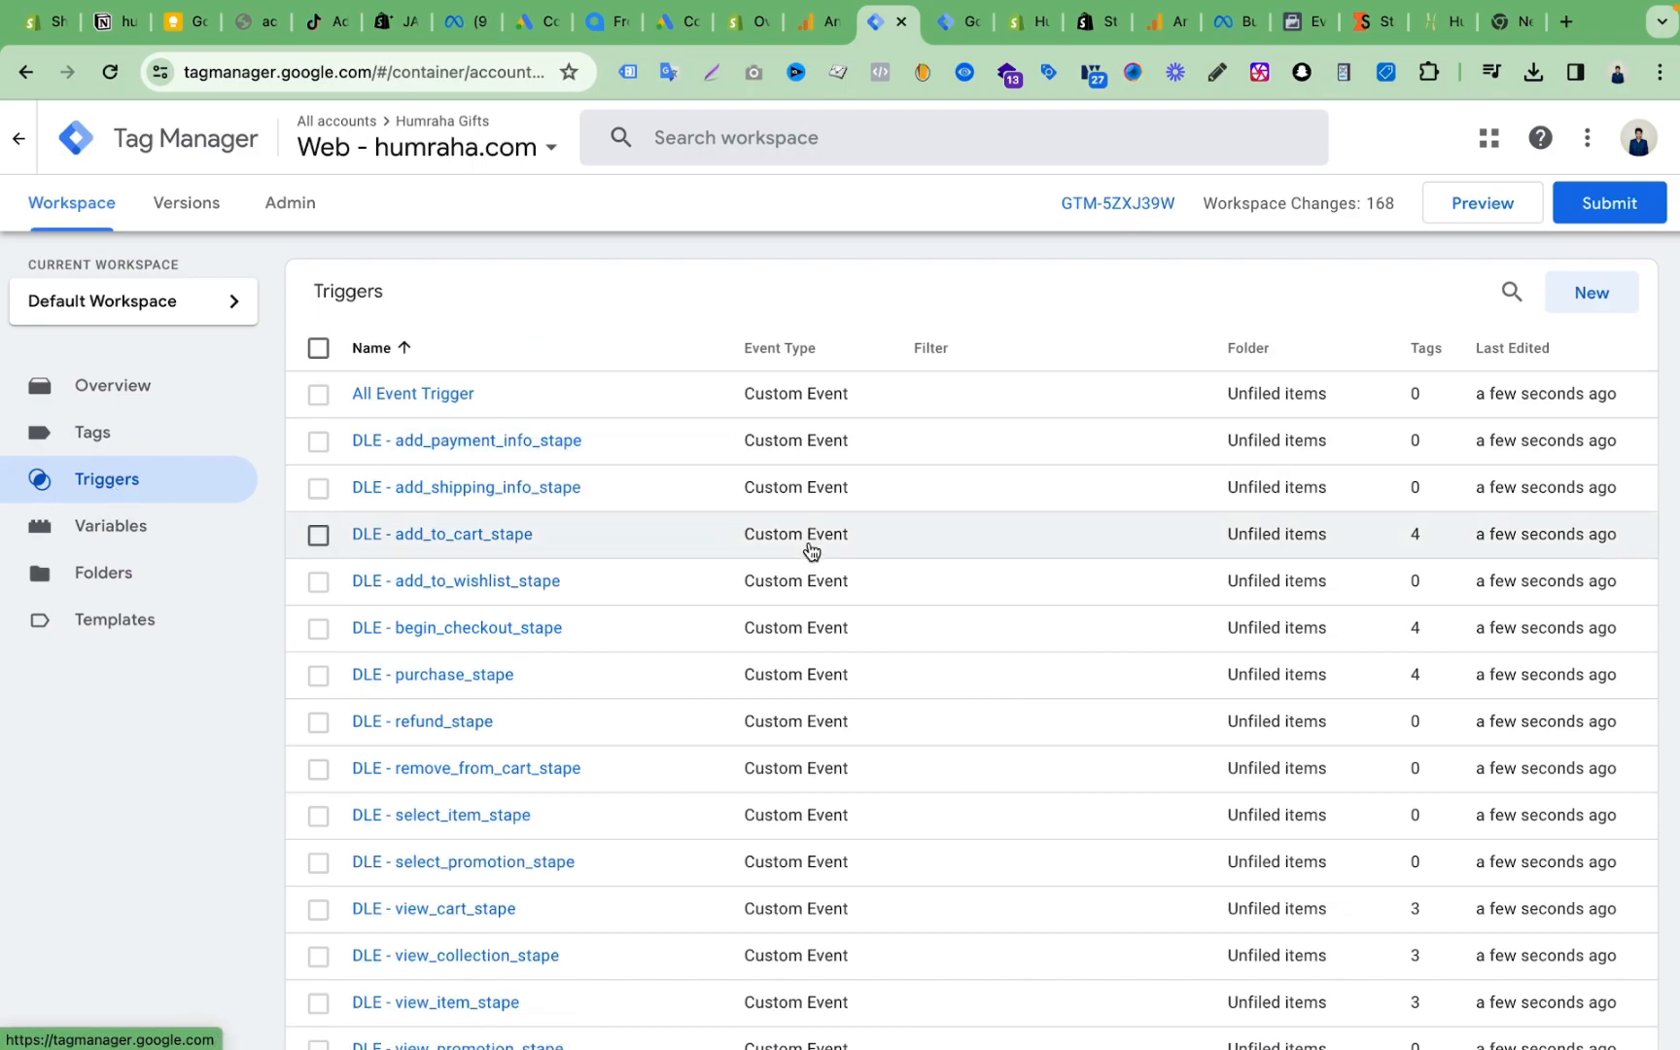
pyautogui.scroll(-2, 807, 547)
pyautogui.scroll(1, 812, 550)
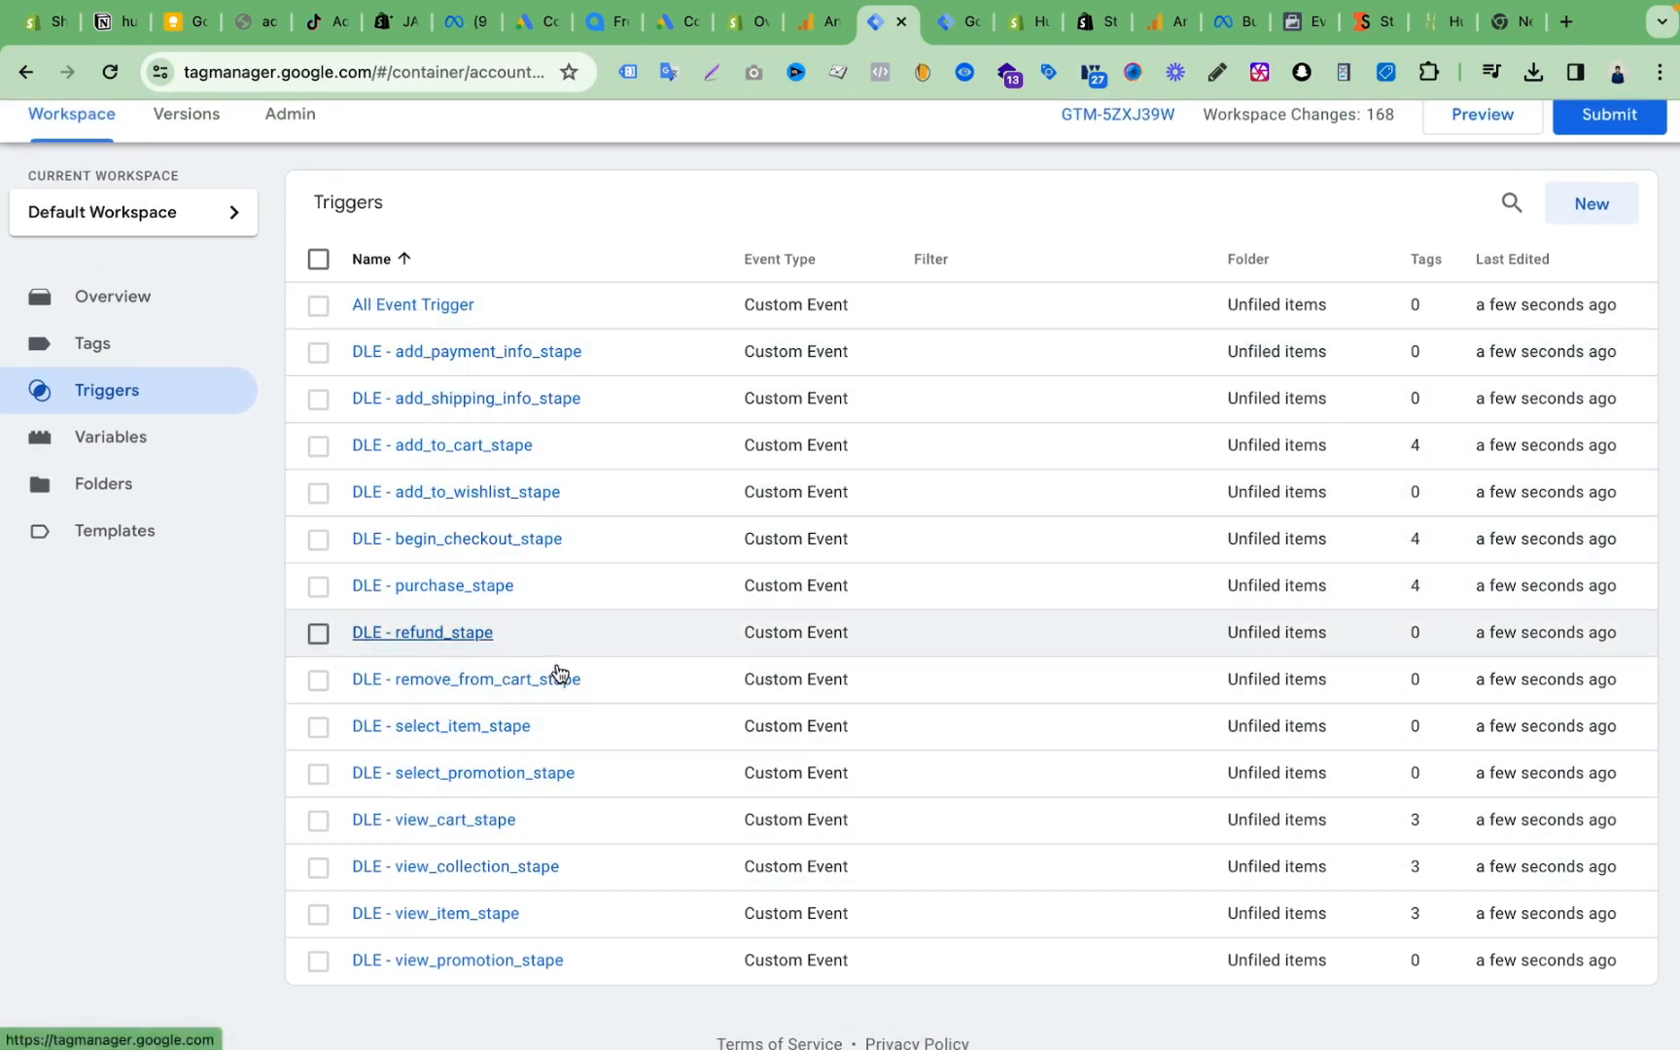
pyautogui.scroll(2, 680, 291)
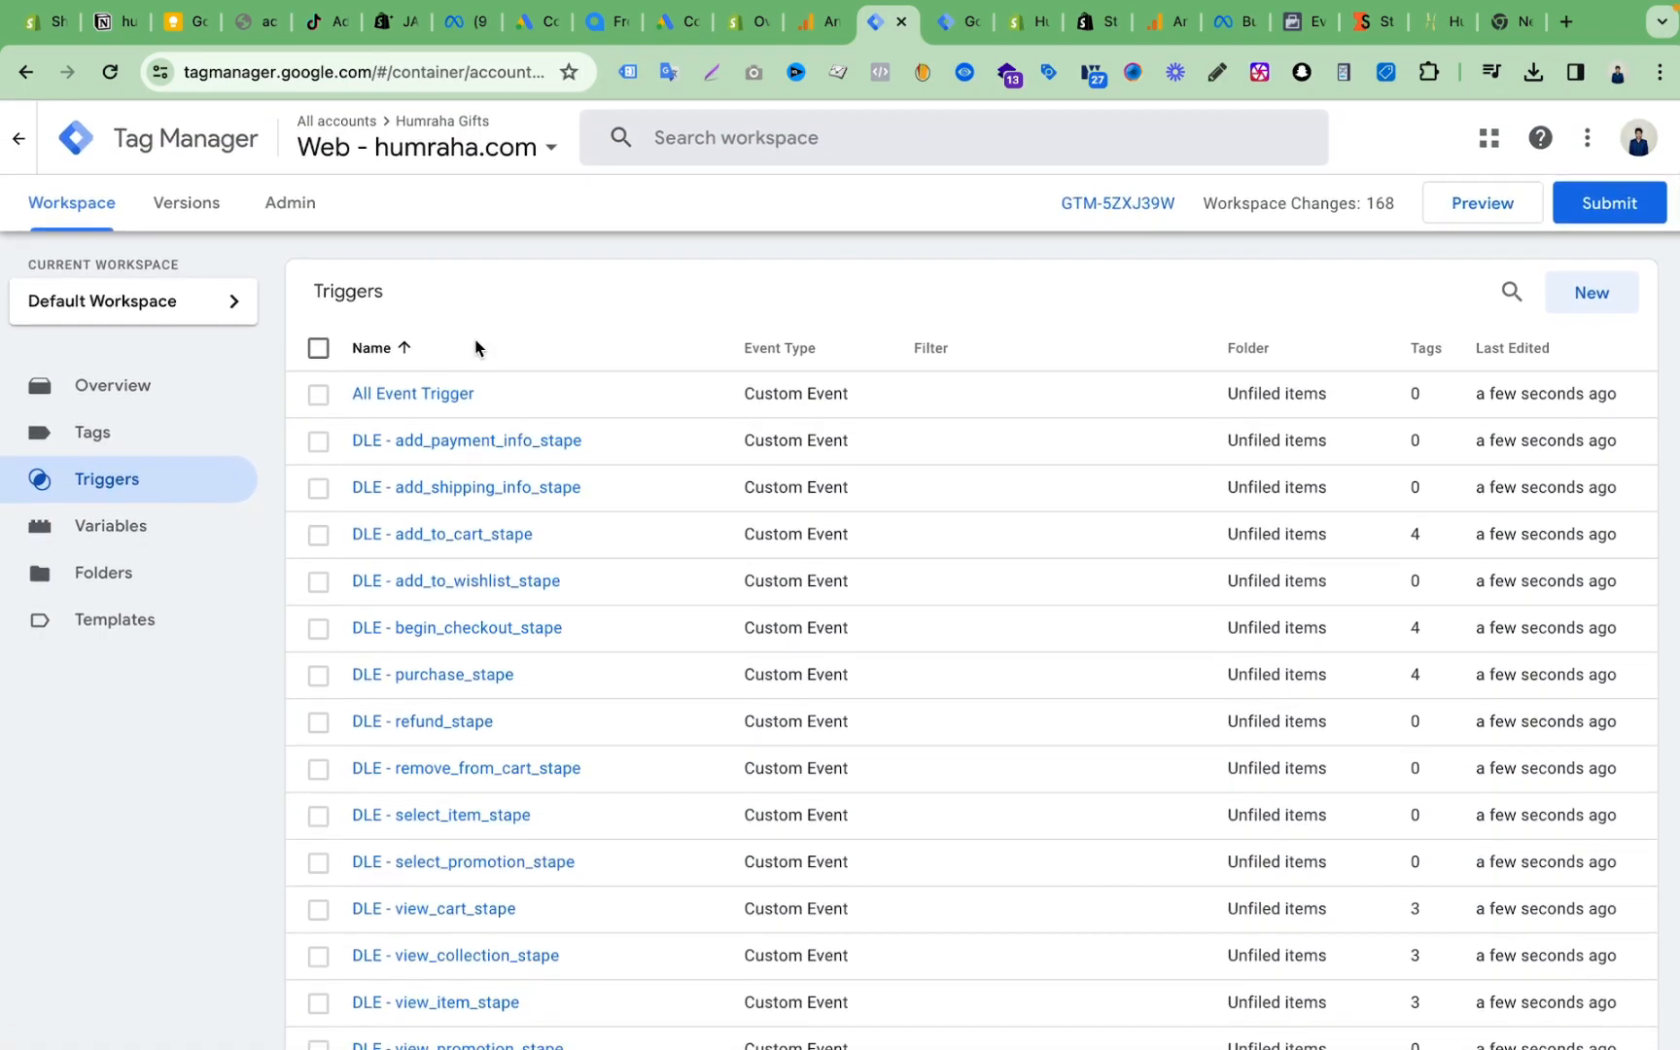
pyautogui.click(144, 531)
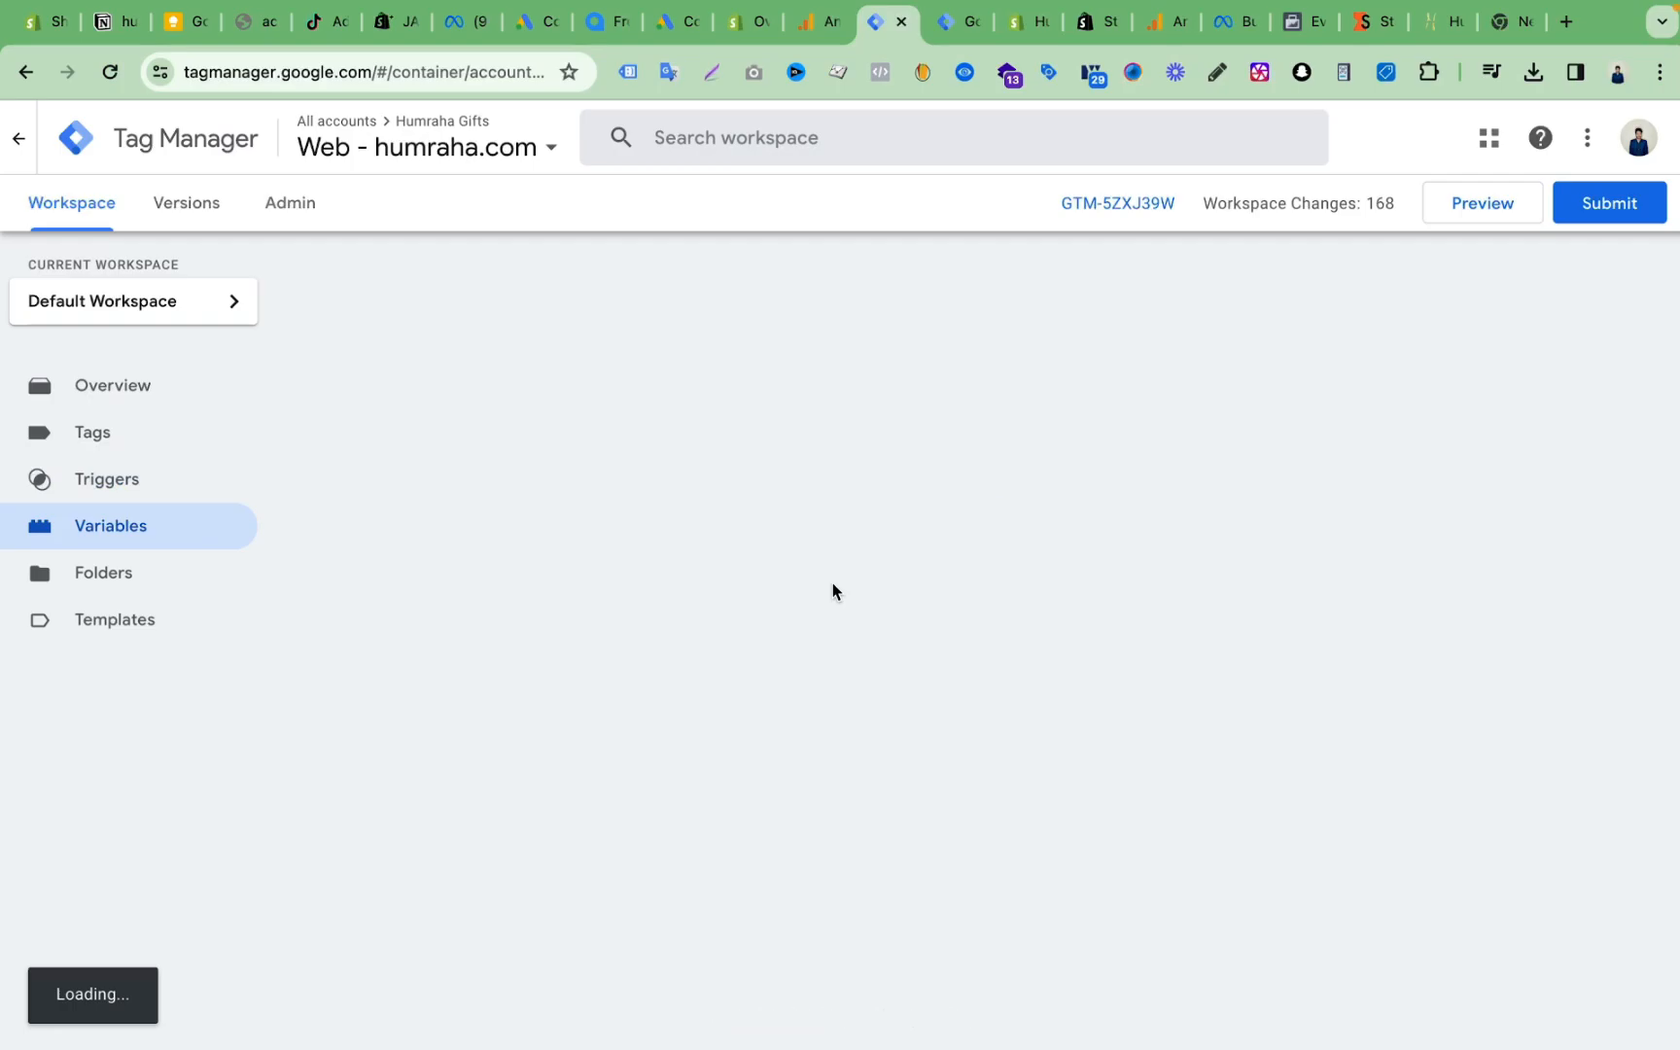
pyautogui.scroll(-15, 833, 590)
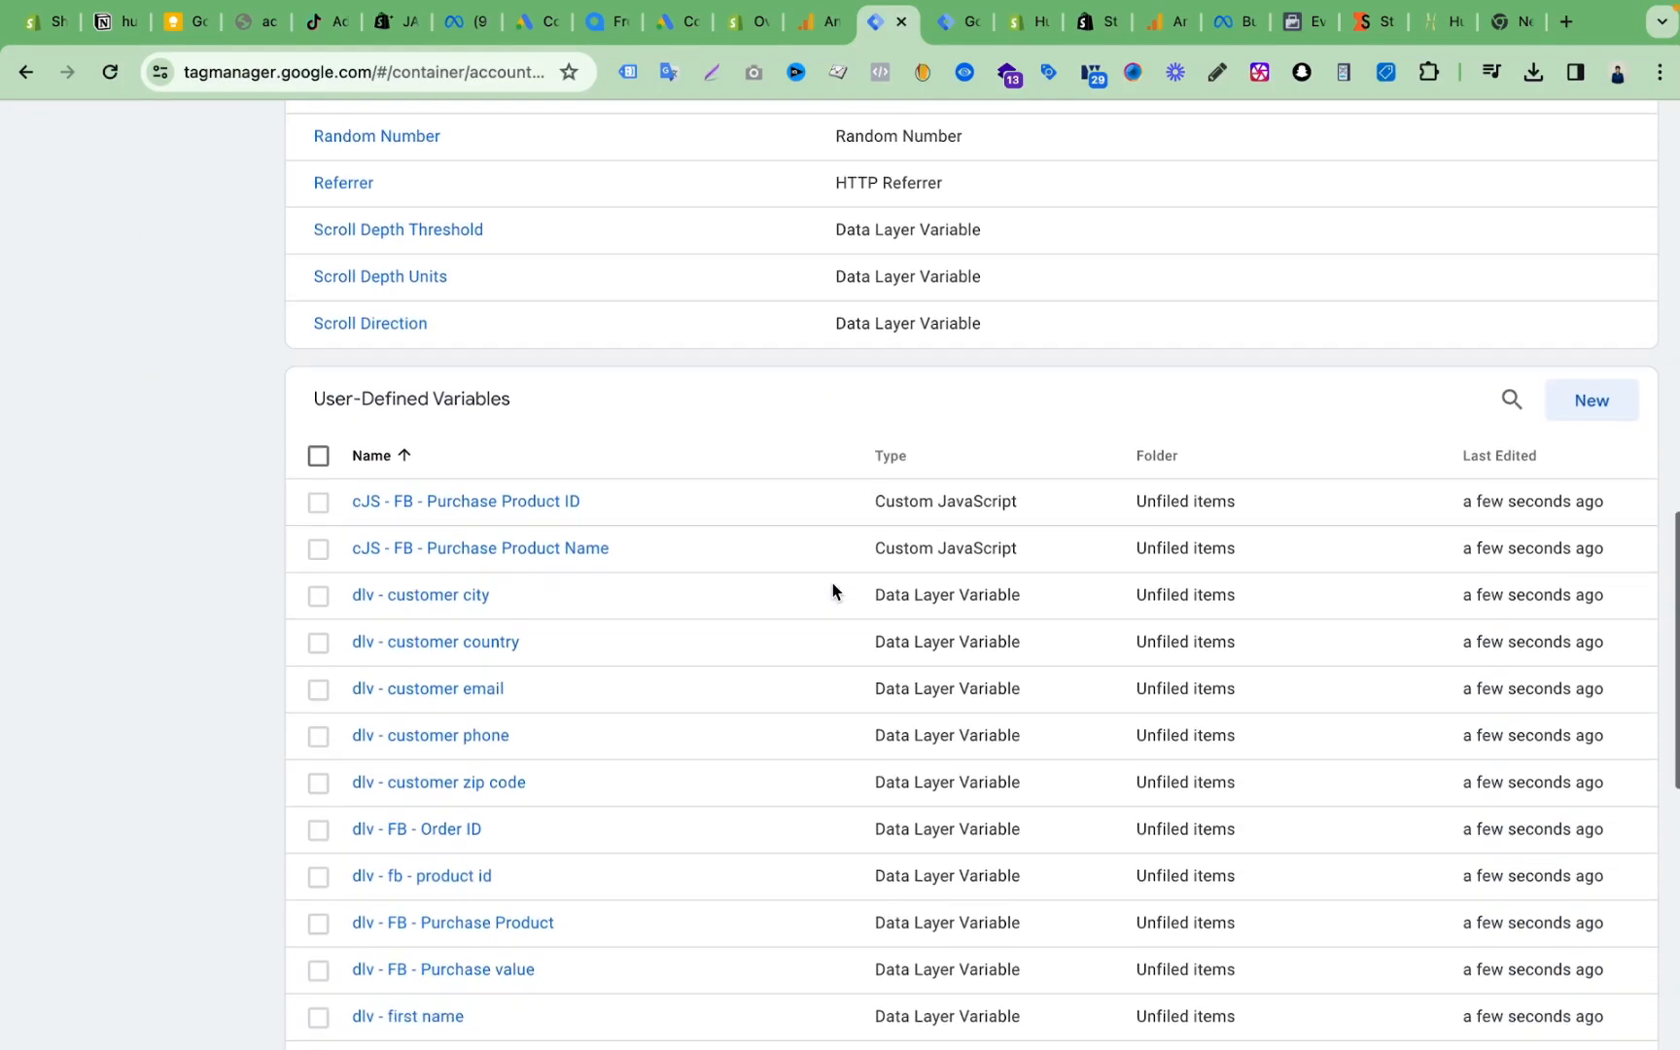
pyautogui.scroll(-3, 559, 379)
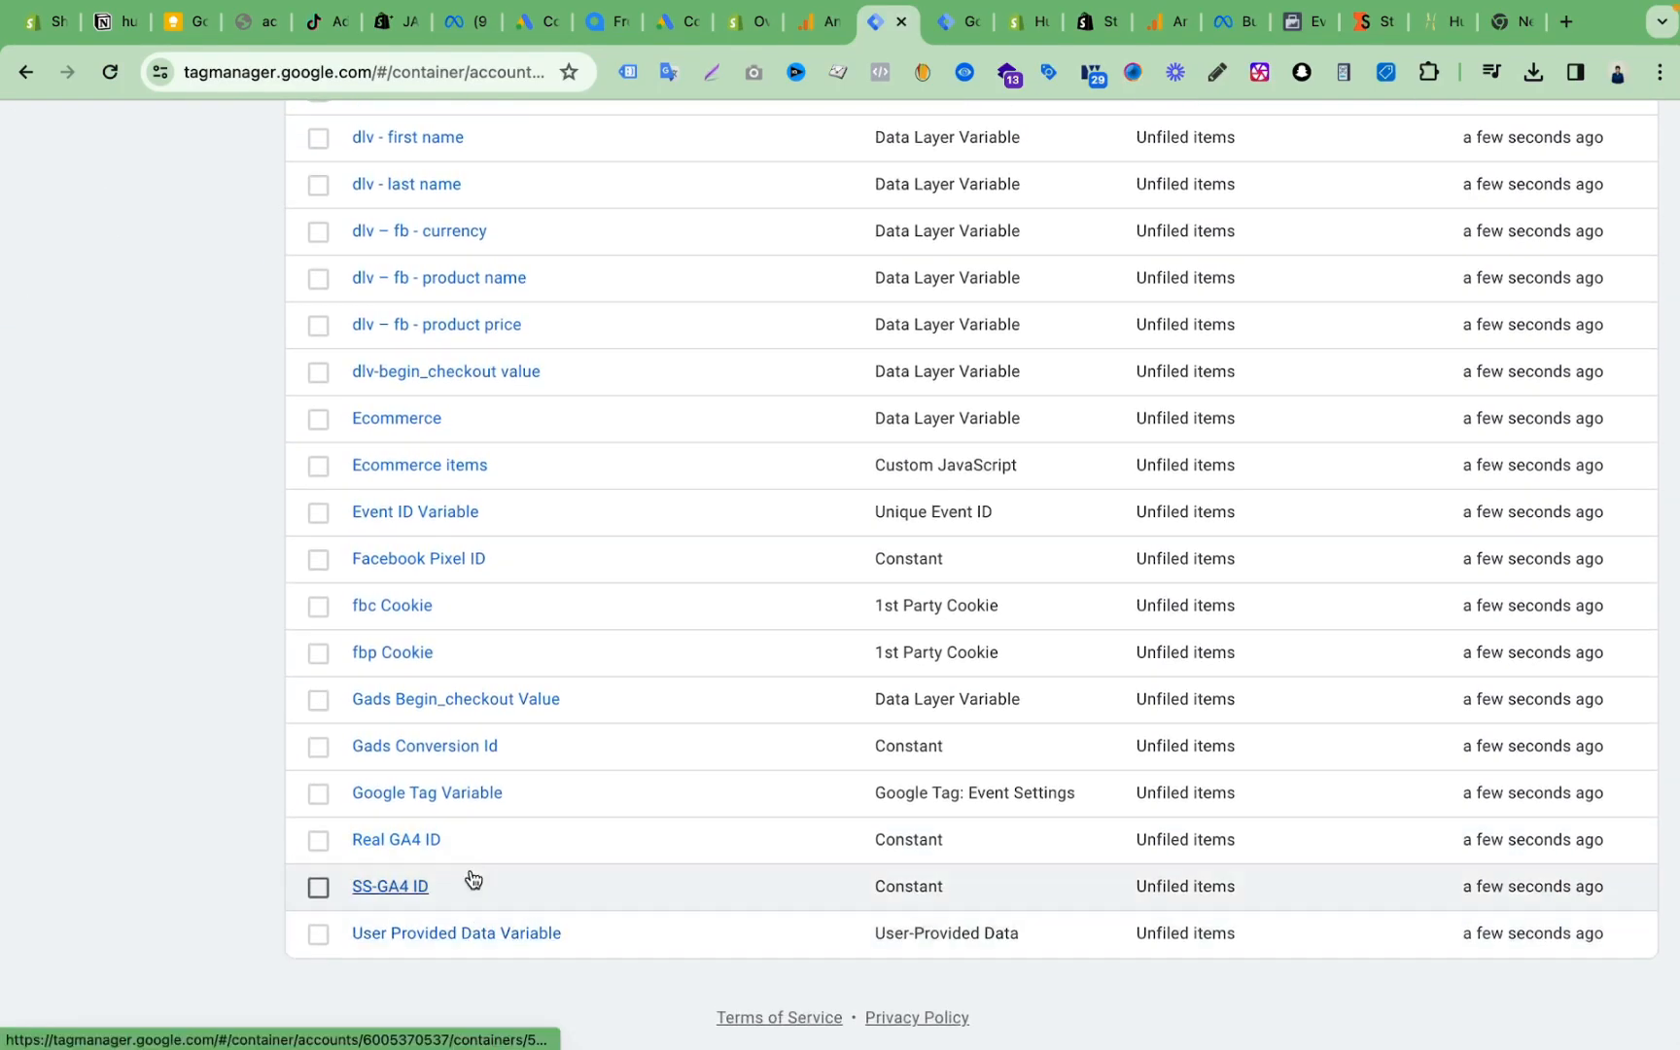
pyautogui.scroll(8, 634, 630)
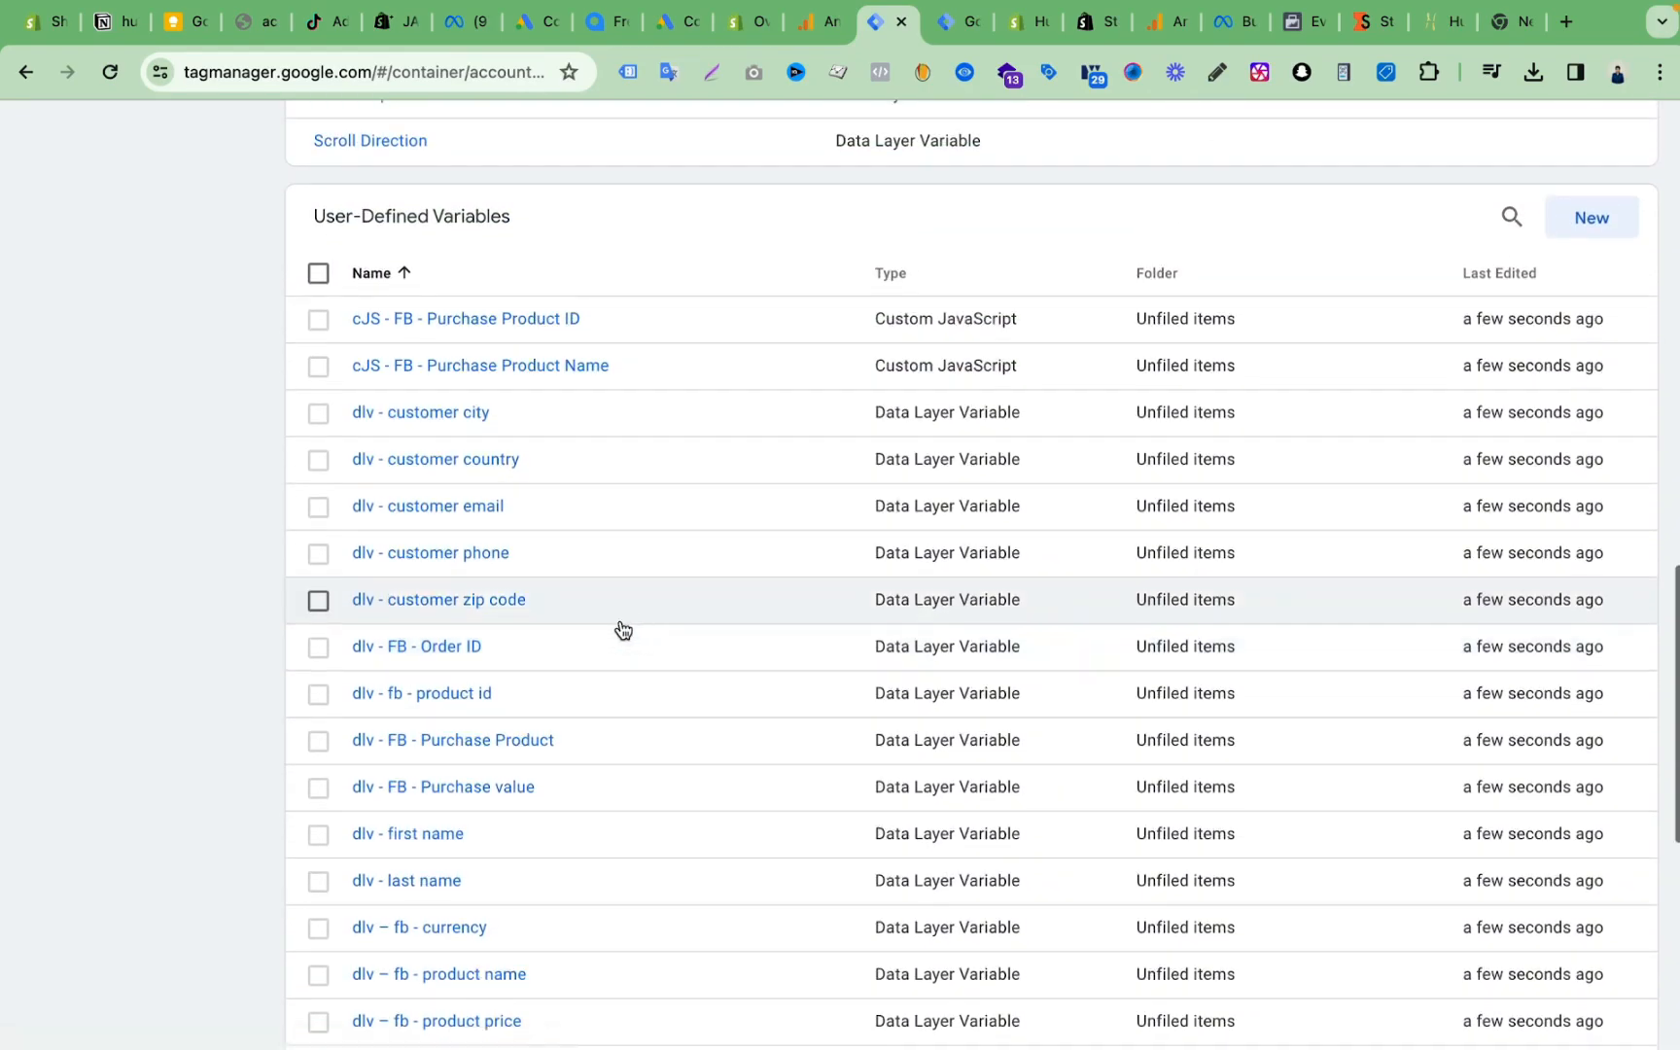
pyautogui.scroll(-7, 548, 514)
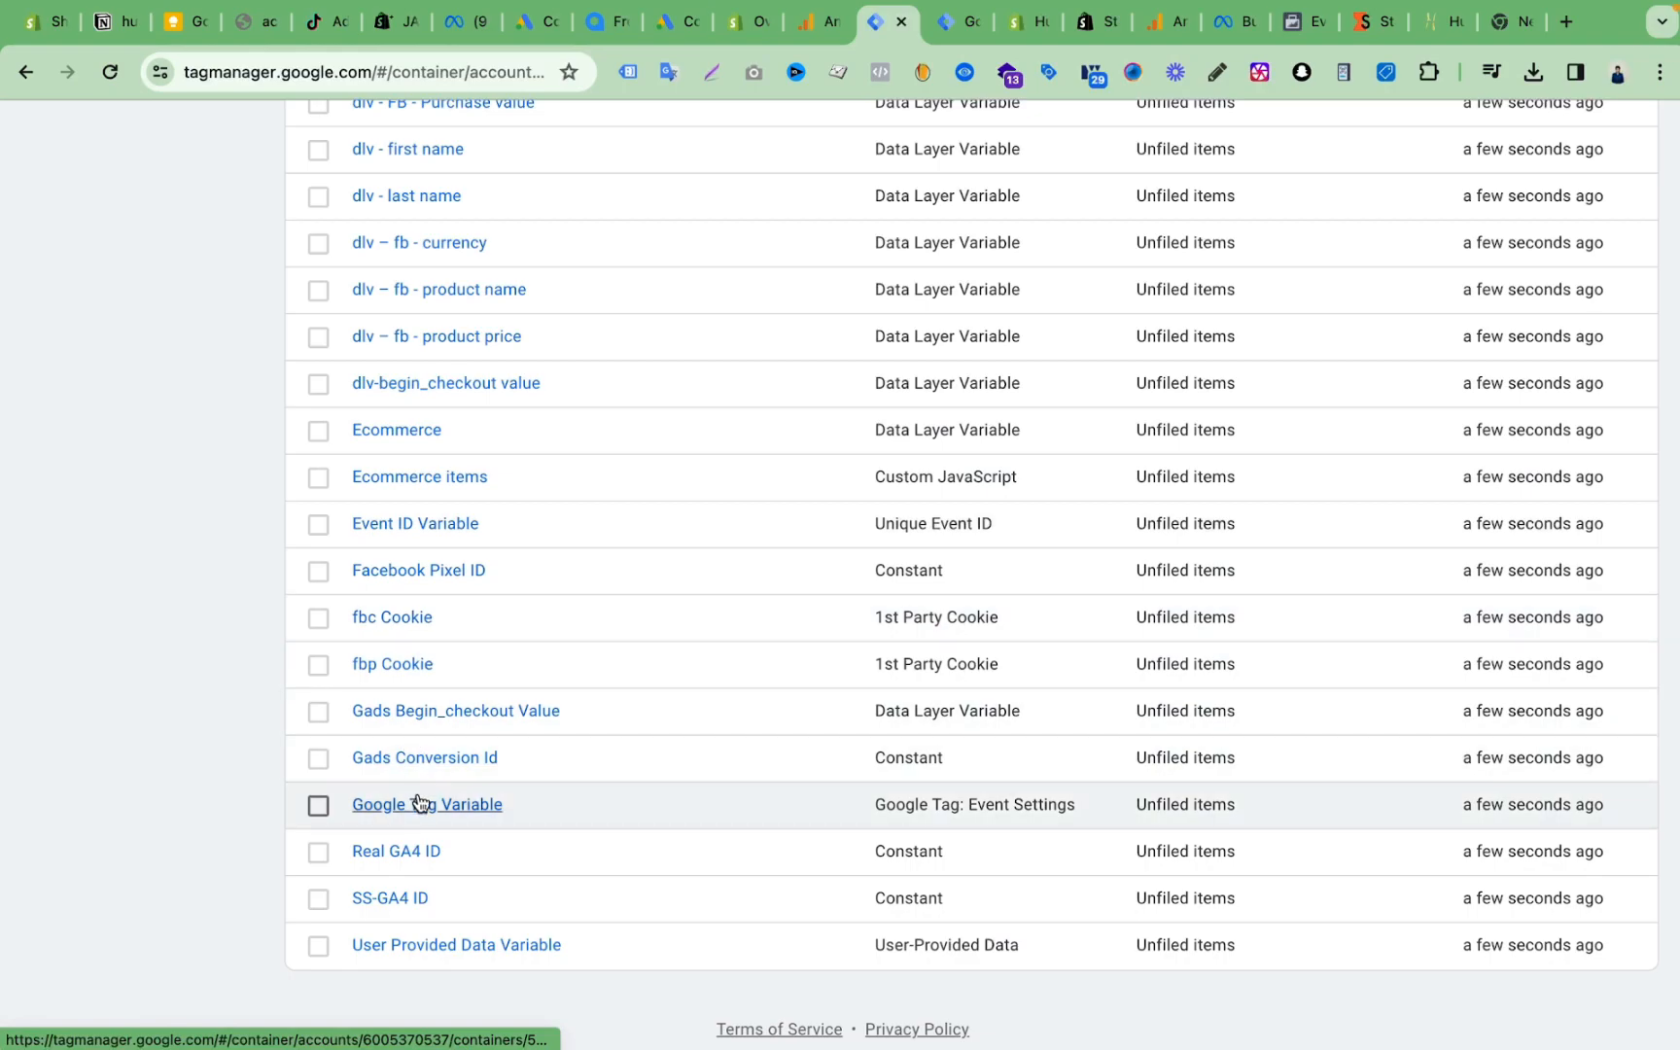
# Examine the field mappings of the User Provided Data Variable, then close it and return up the variables list.
pyautogui.click(495, 953)
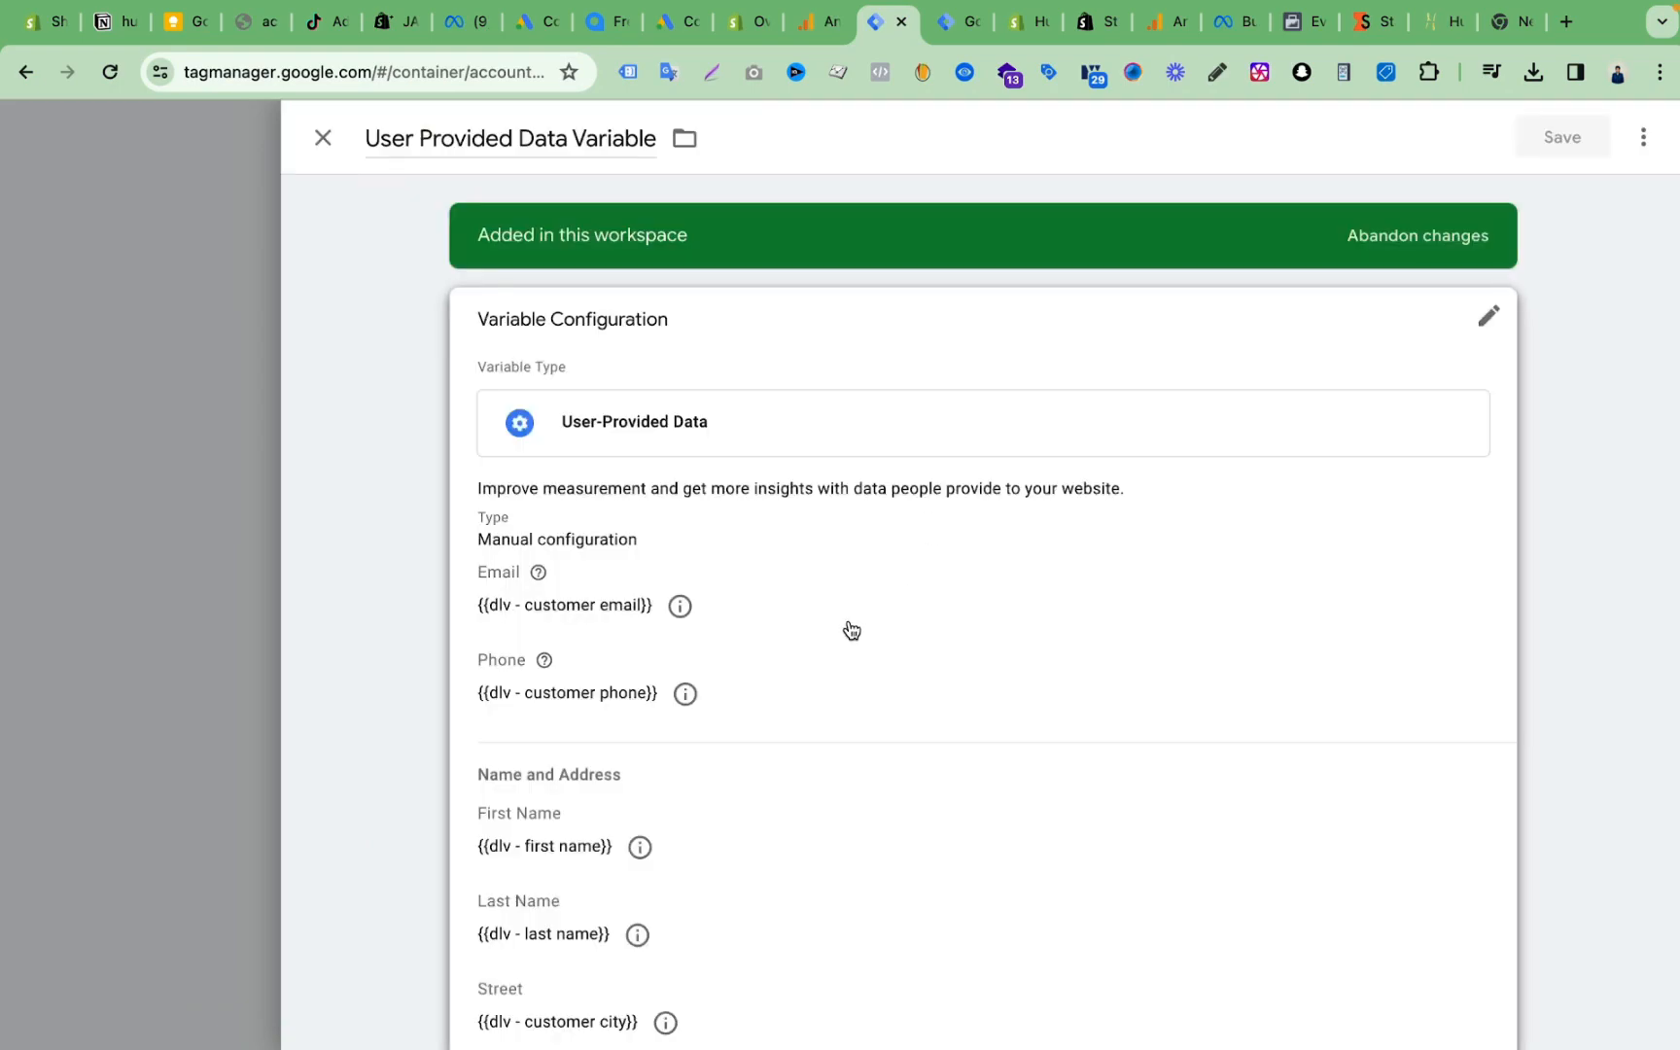
pyautogui.scroll(-4, 817, 671)
pyautogui.scroll(-1, 817, 671)
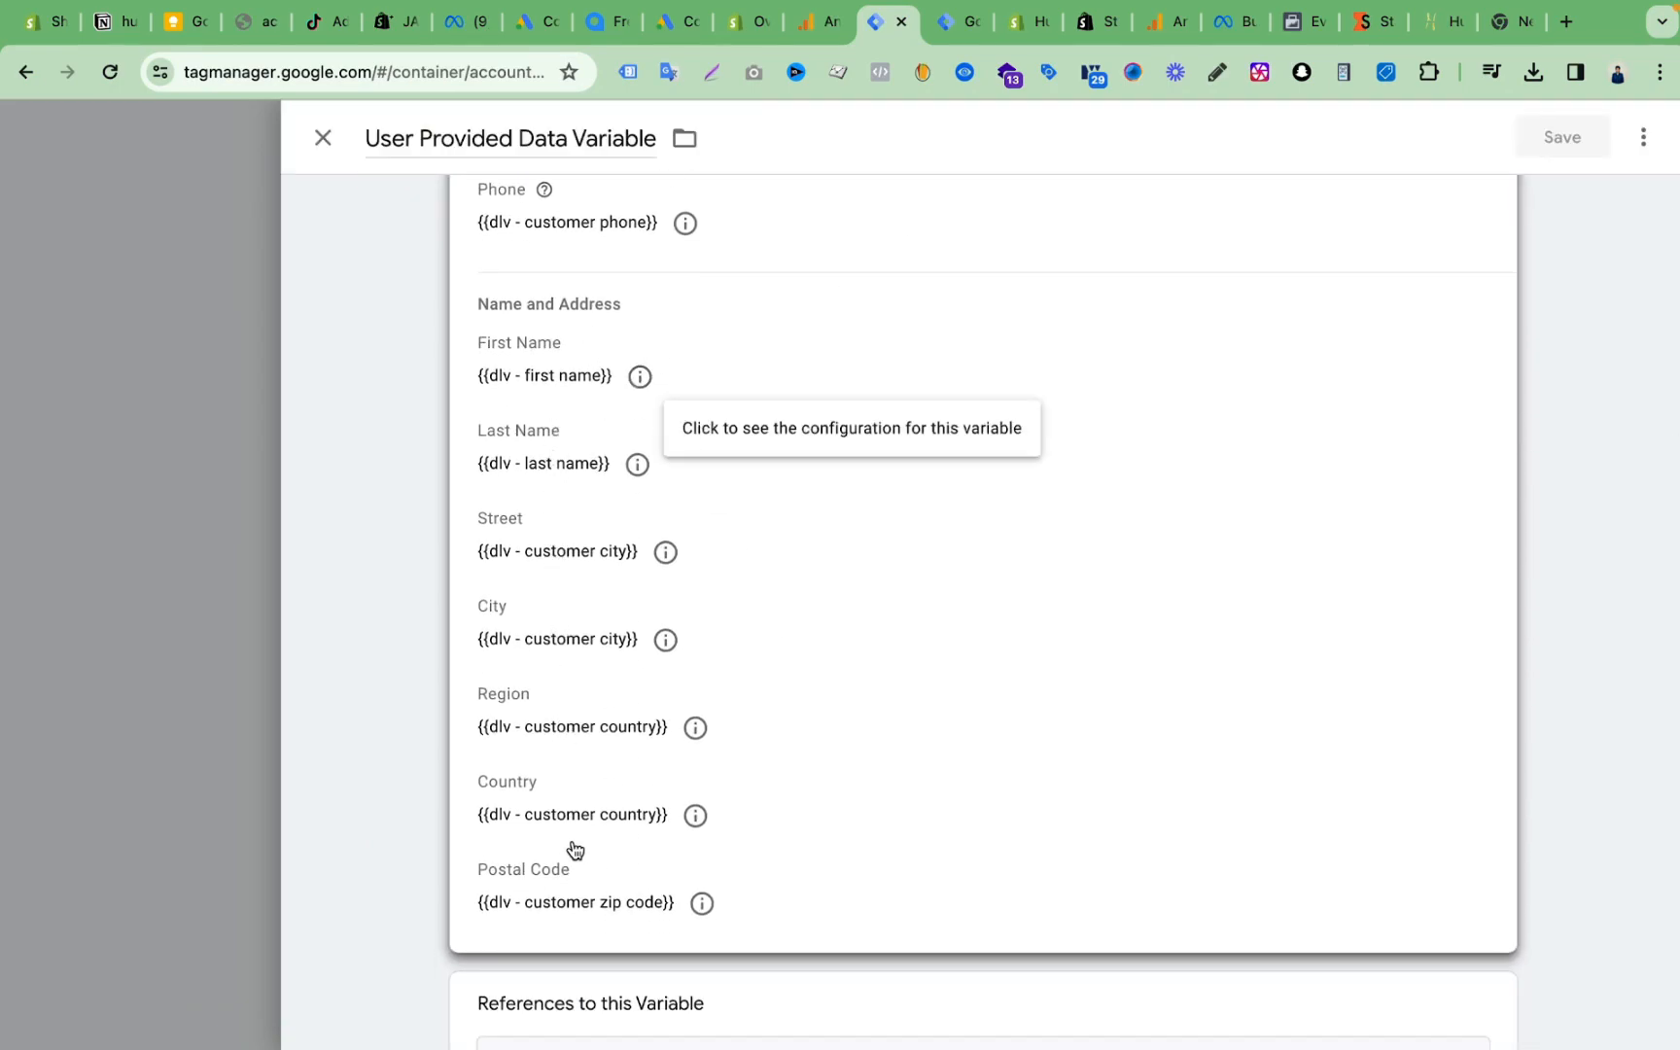
pyautogui.scroll(-3, 603, 719)
pyautogui.scroll(8, 592, 297)
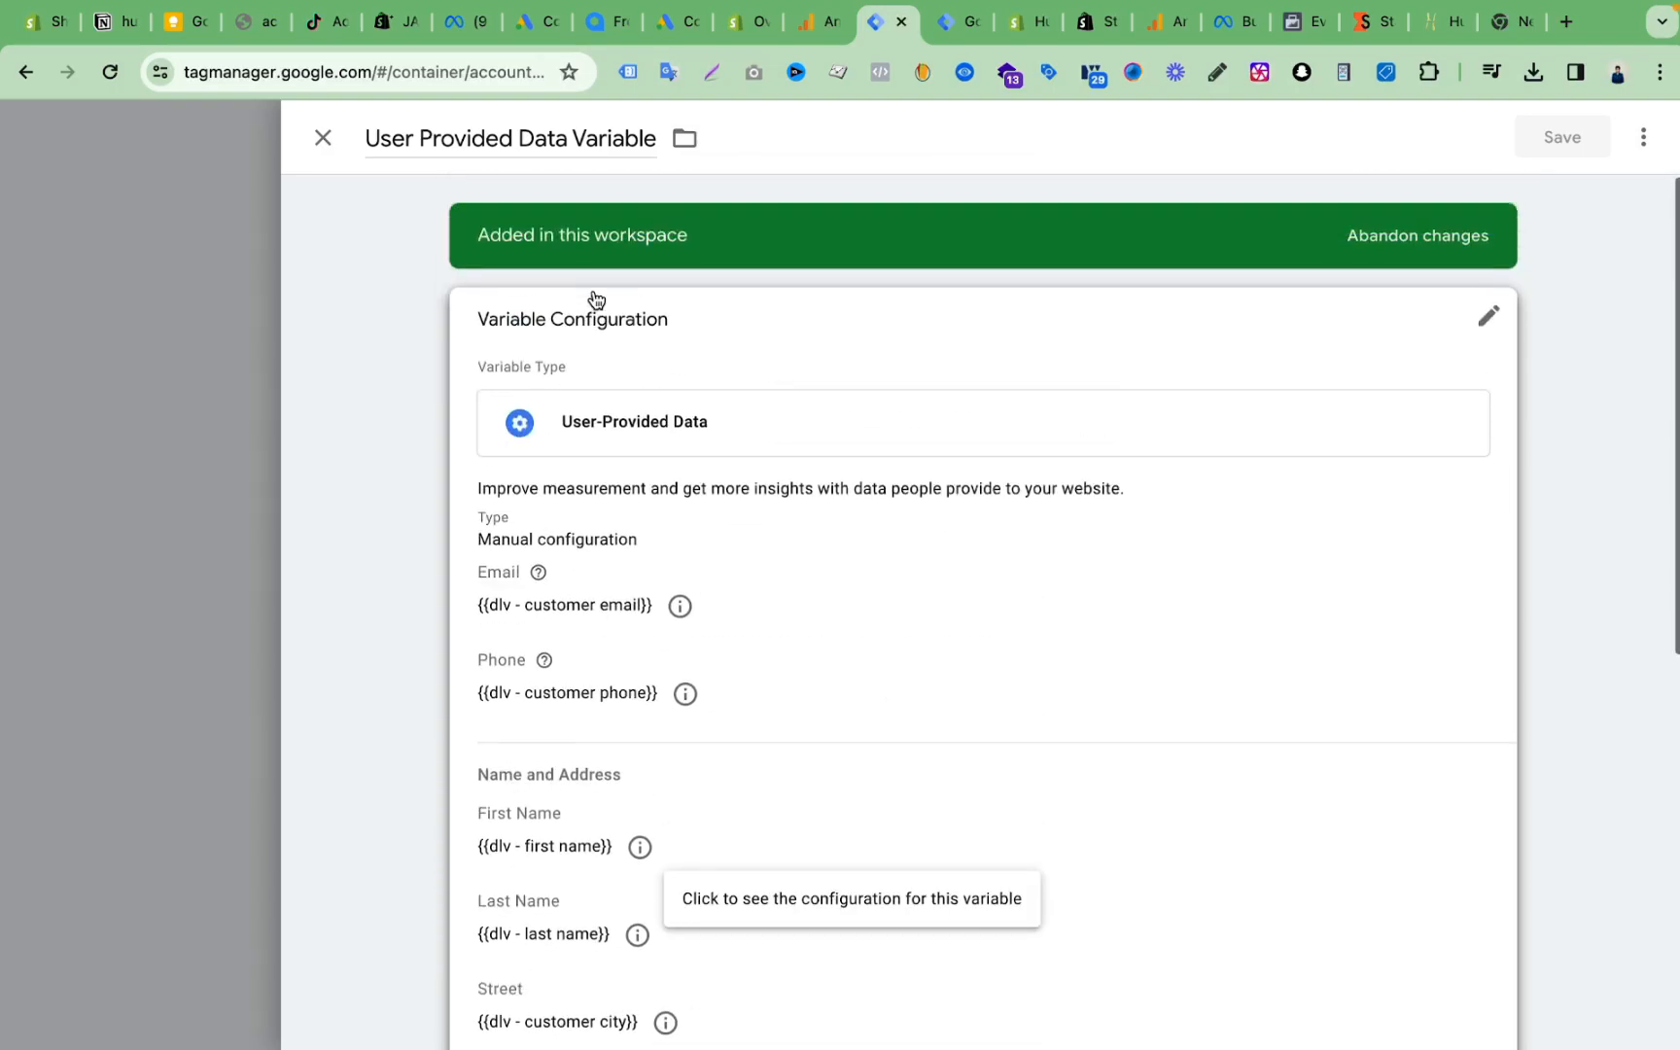
pyautogui.click(98, 467)
pyautogui.scroll(15, 697, 570)
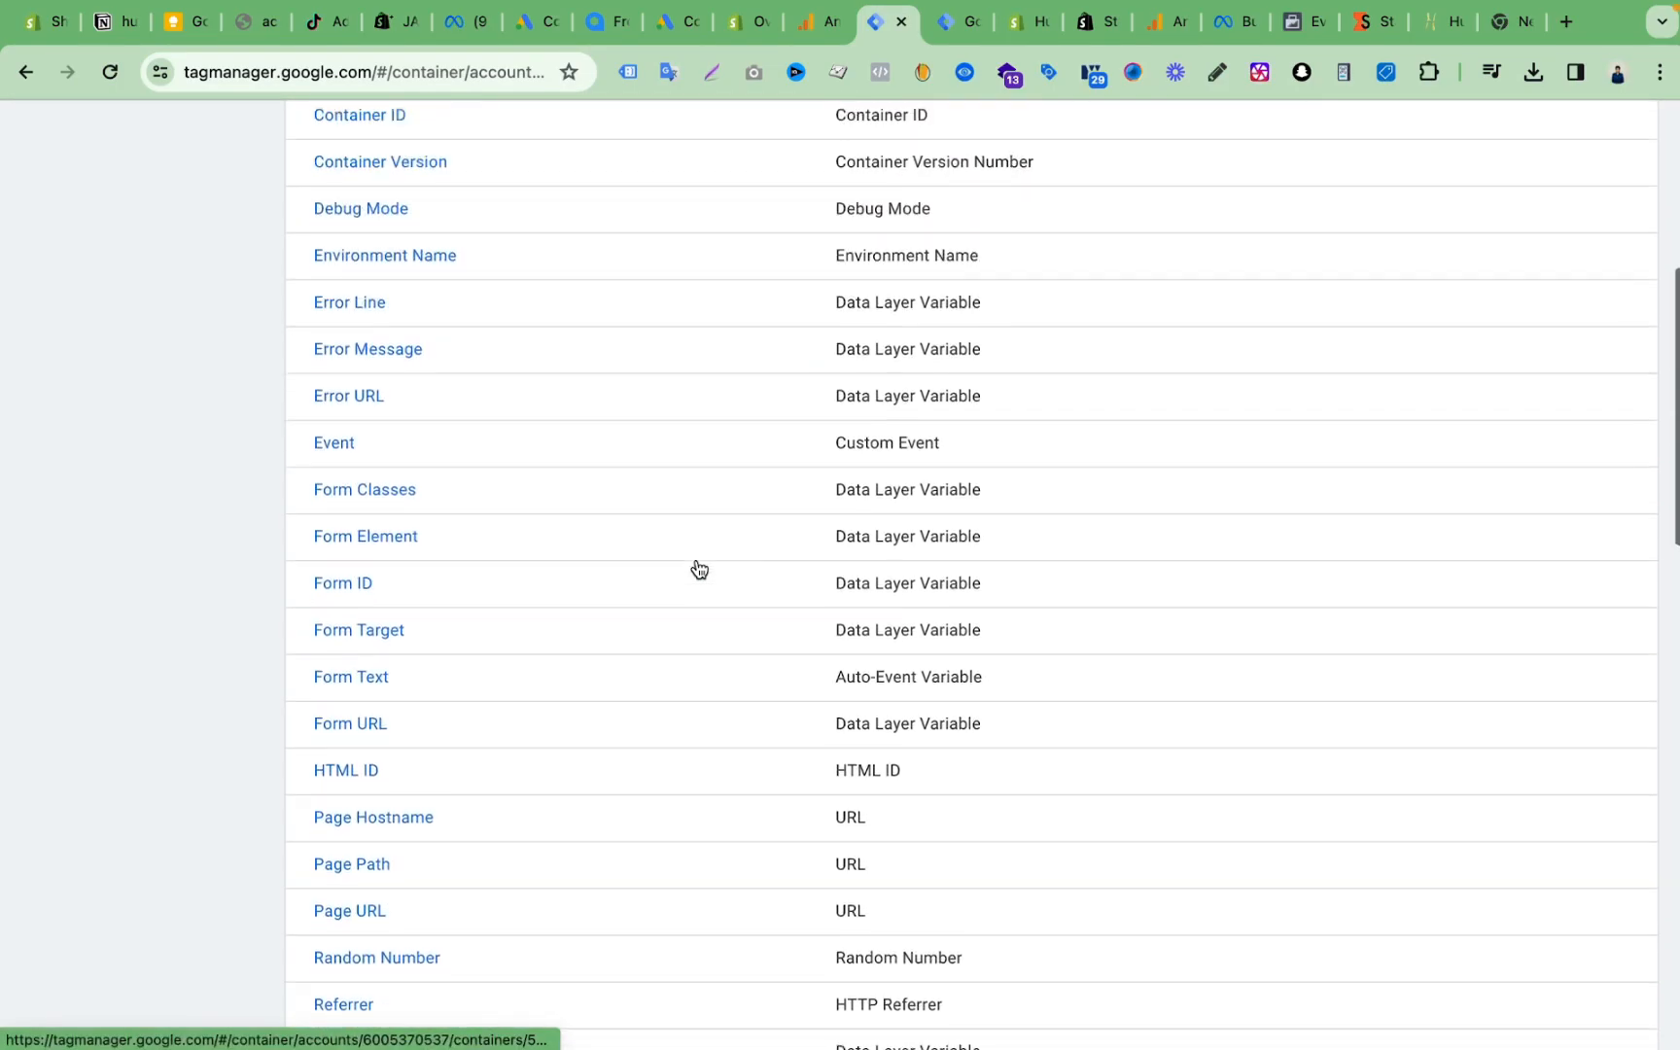
# Look over the web container's imported tags, check the open Shopify app and Analytics stream pages, and open the container's variables.
pyautogui.click(122, 443)
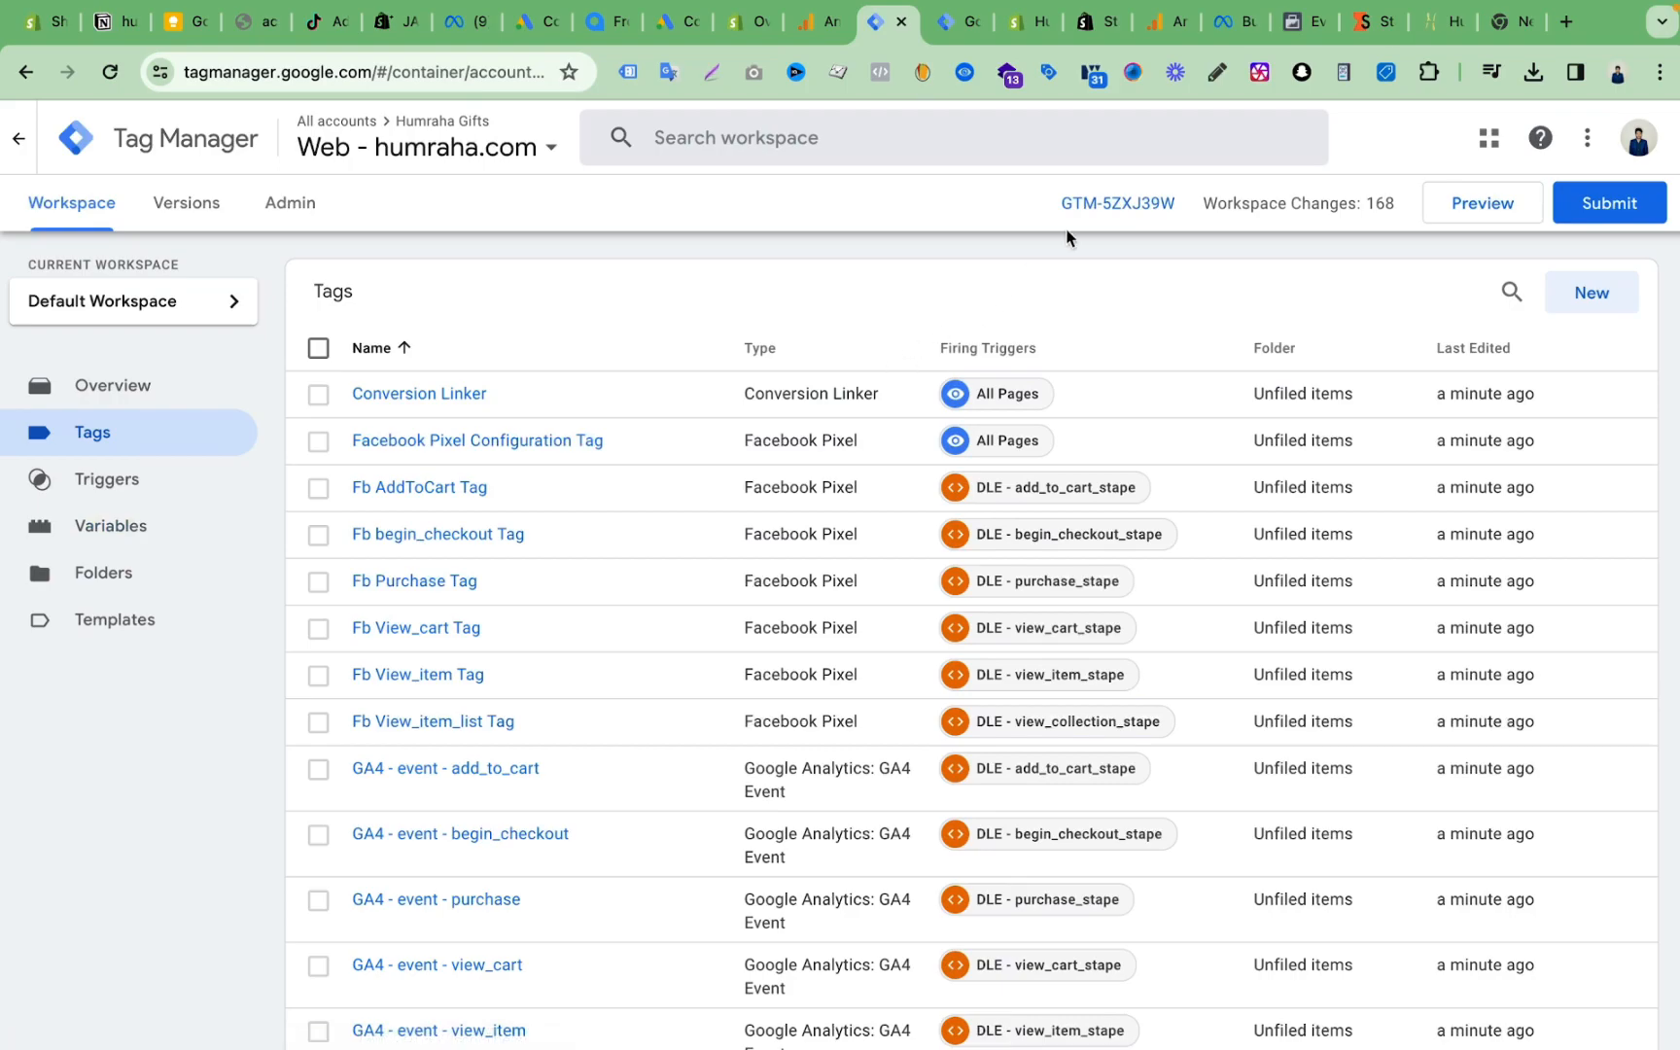
pyautogui.click(1033, 22)
pyautogui.click(1086, 27)
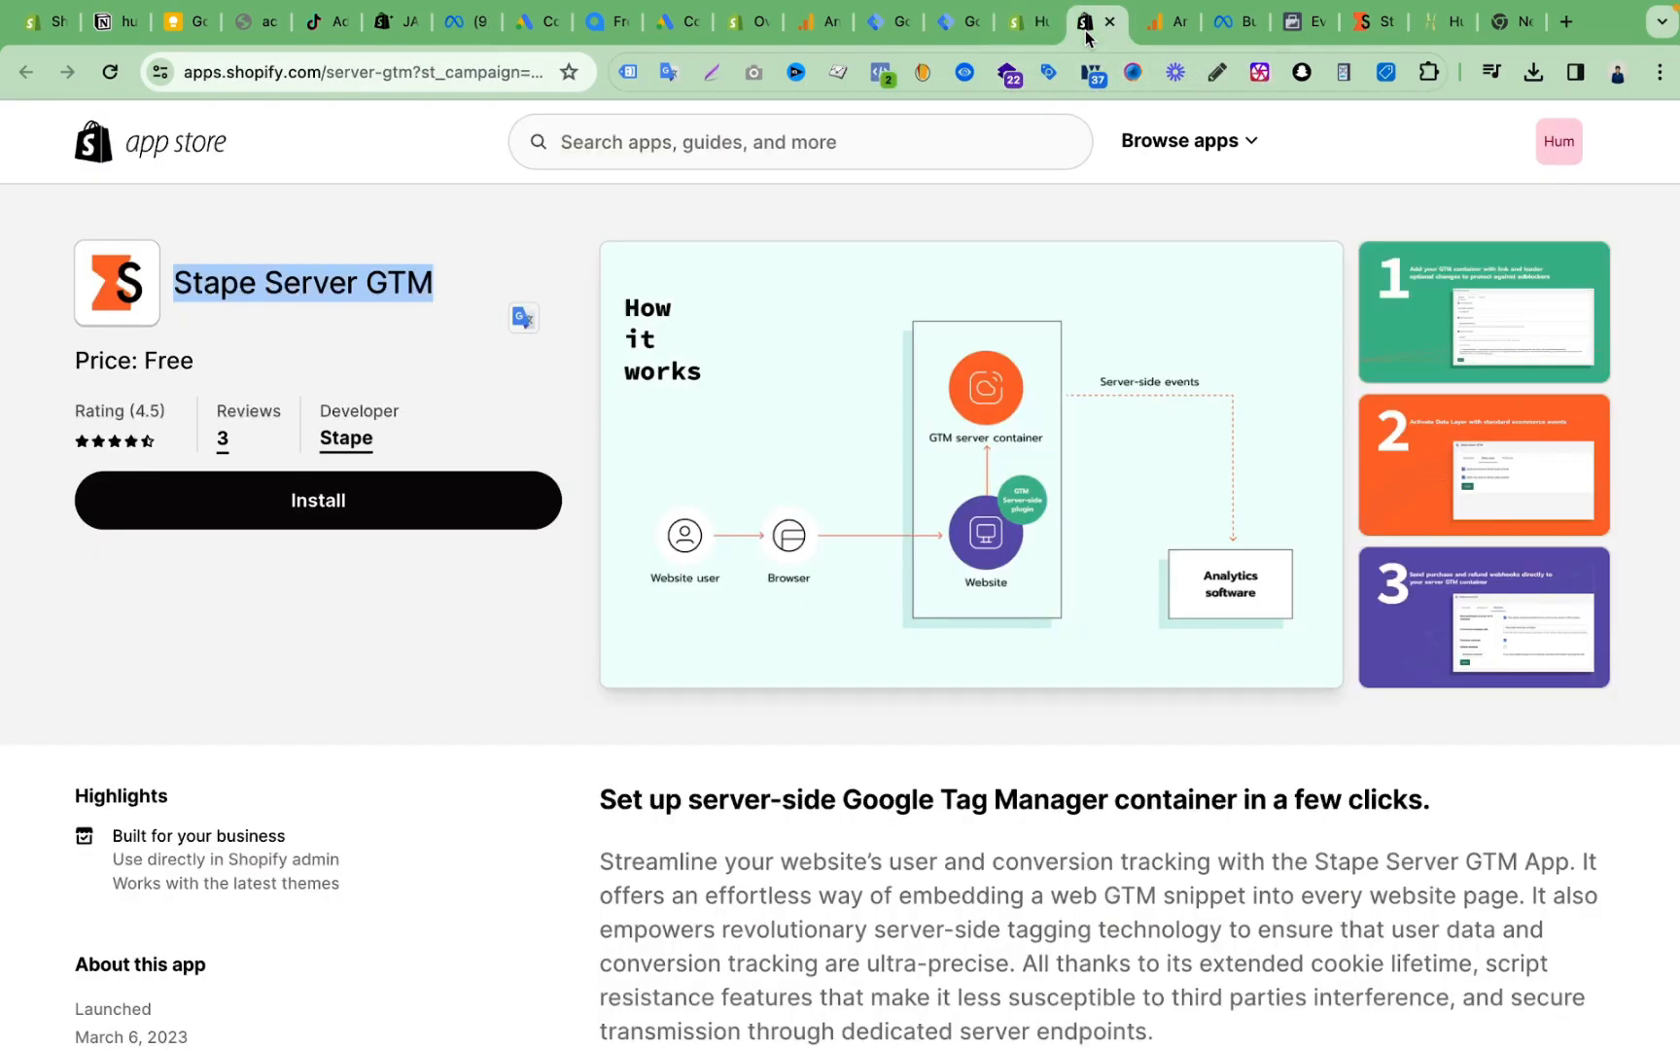
pyautogui.click(1112, 26)
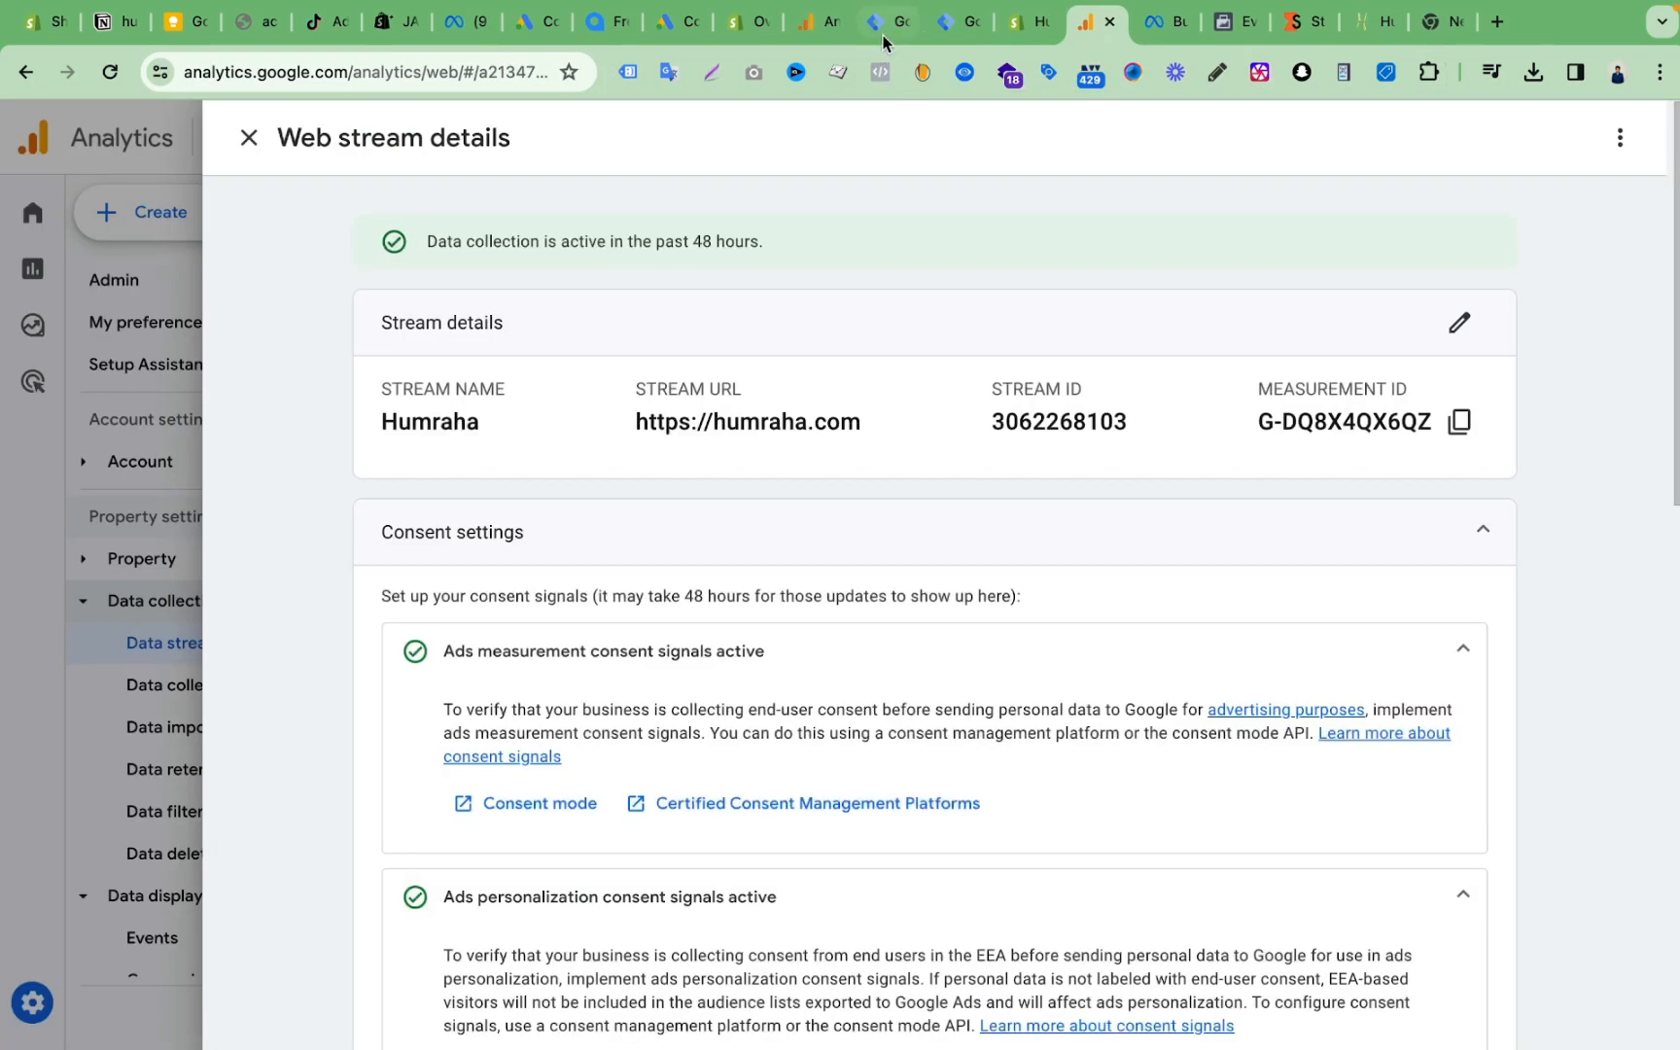
pyautogui.click(885, 22)
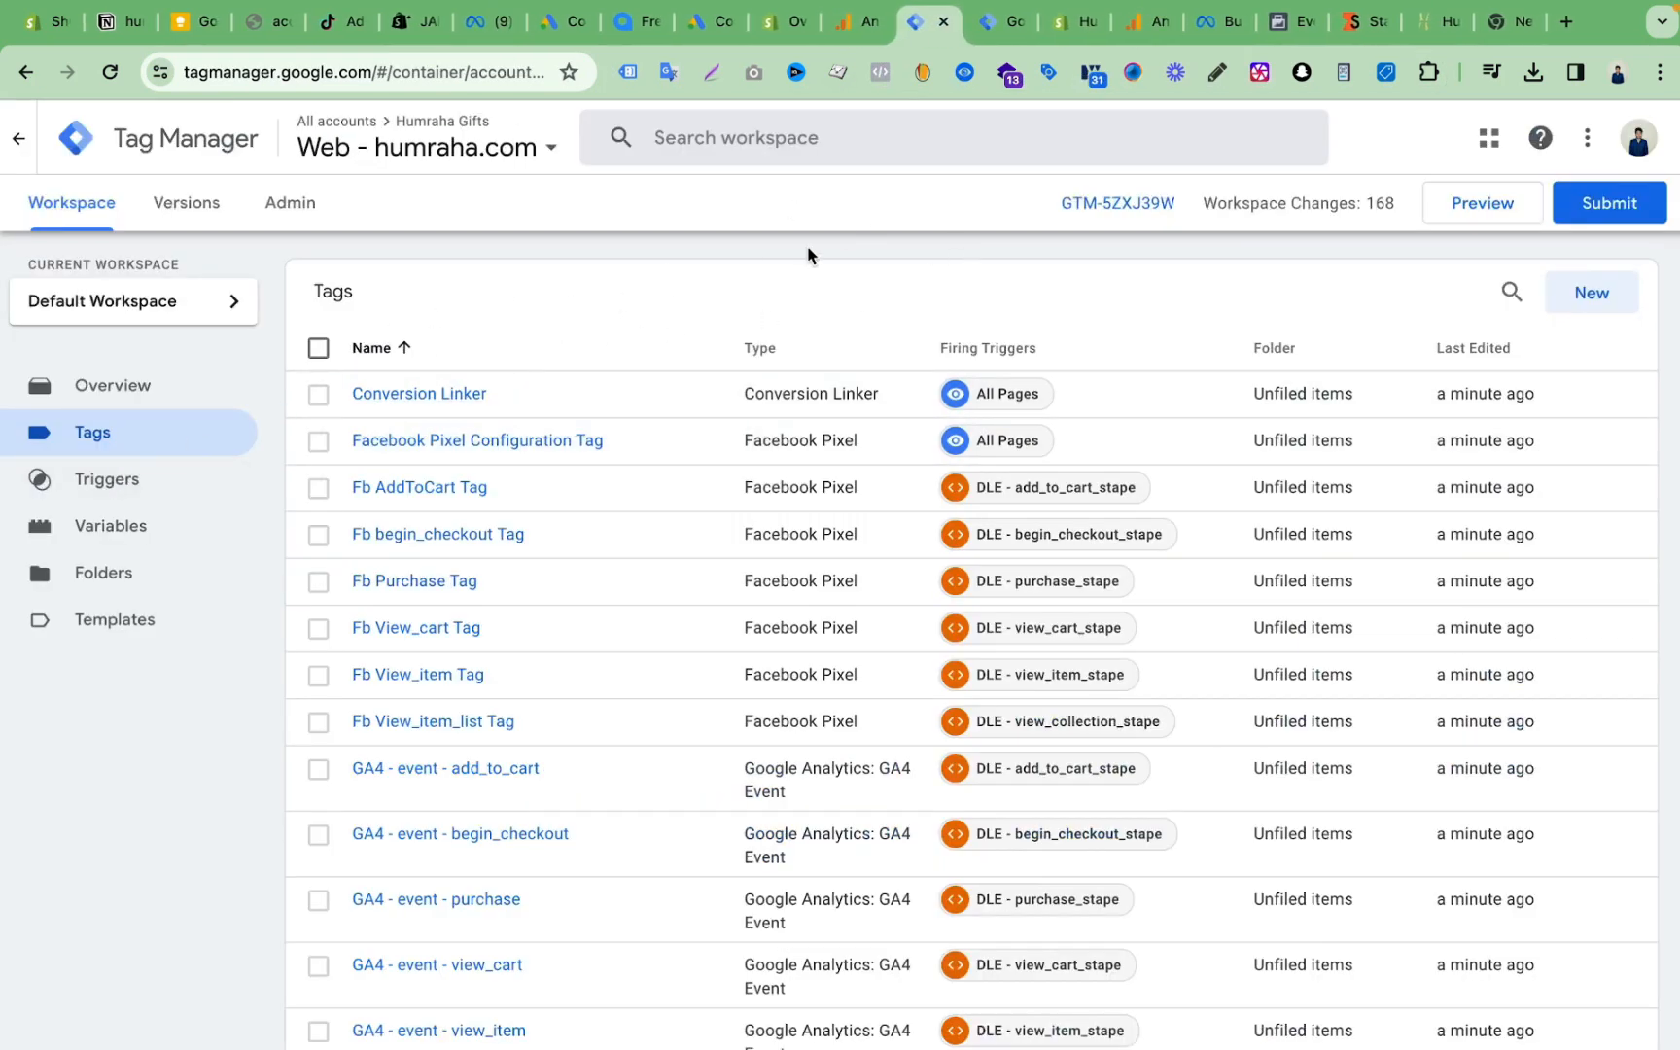
pyautogui.scroll(-10, 555, 547)
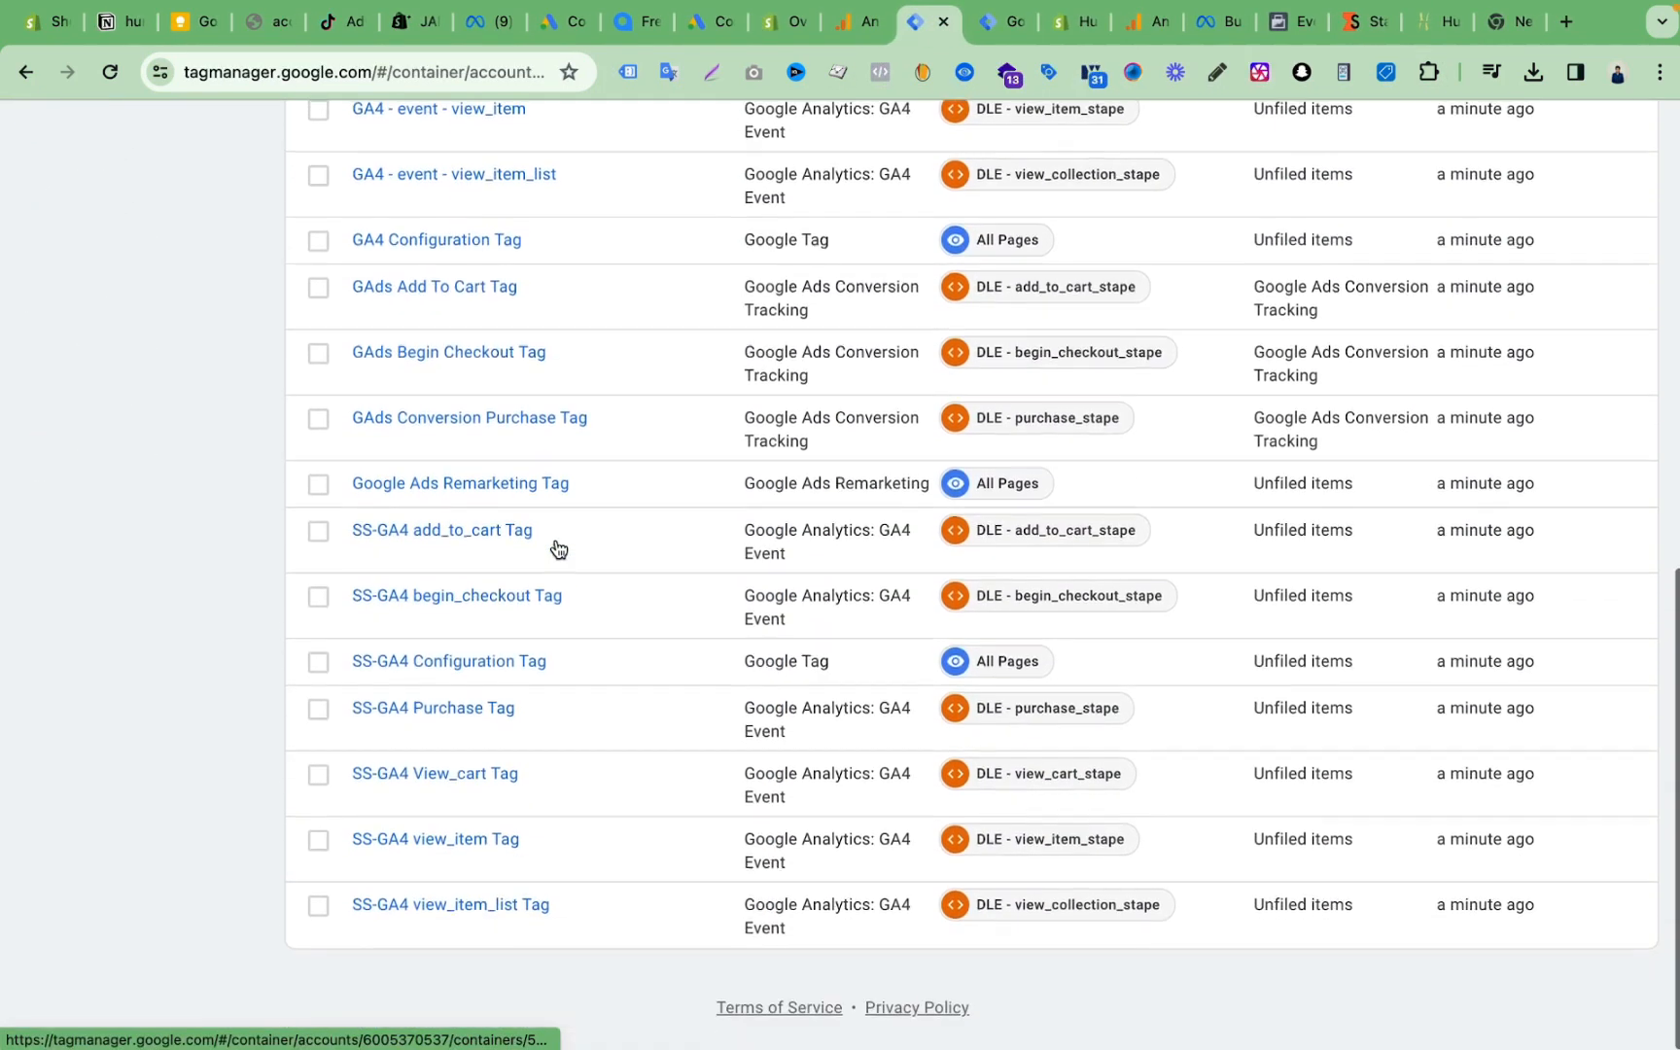
pyautogui.scroll(10, 557, 548)
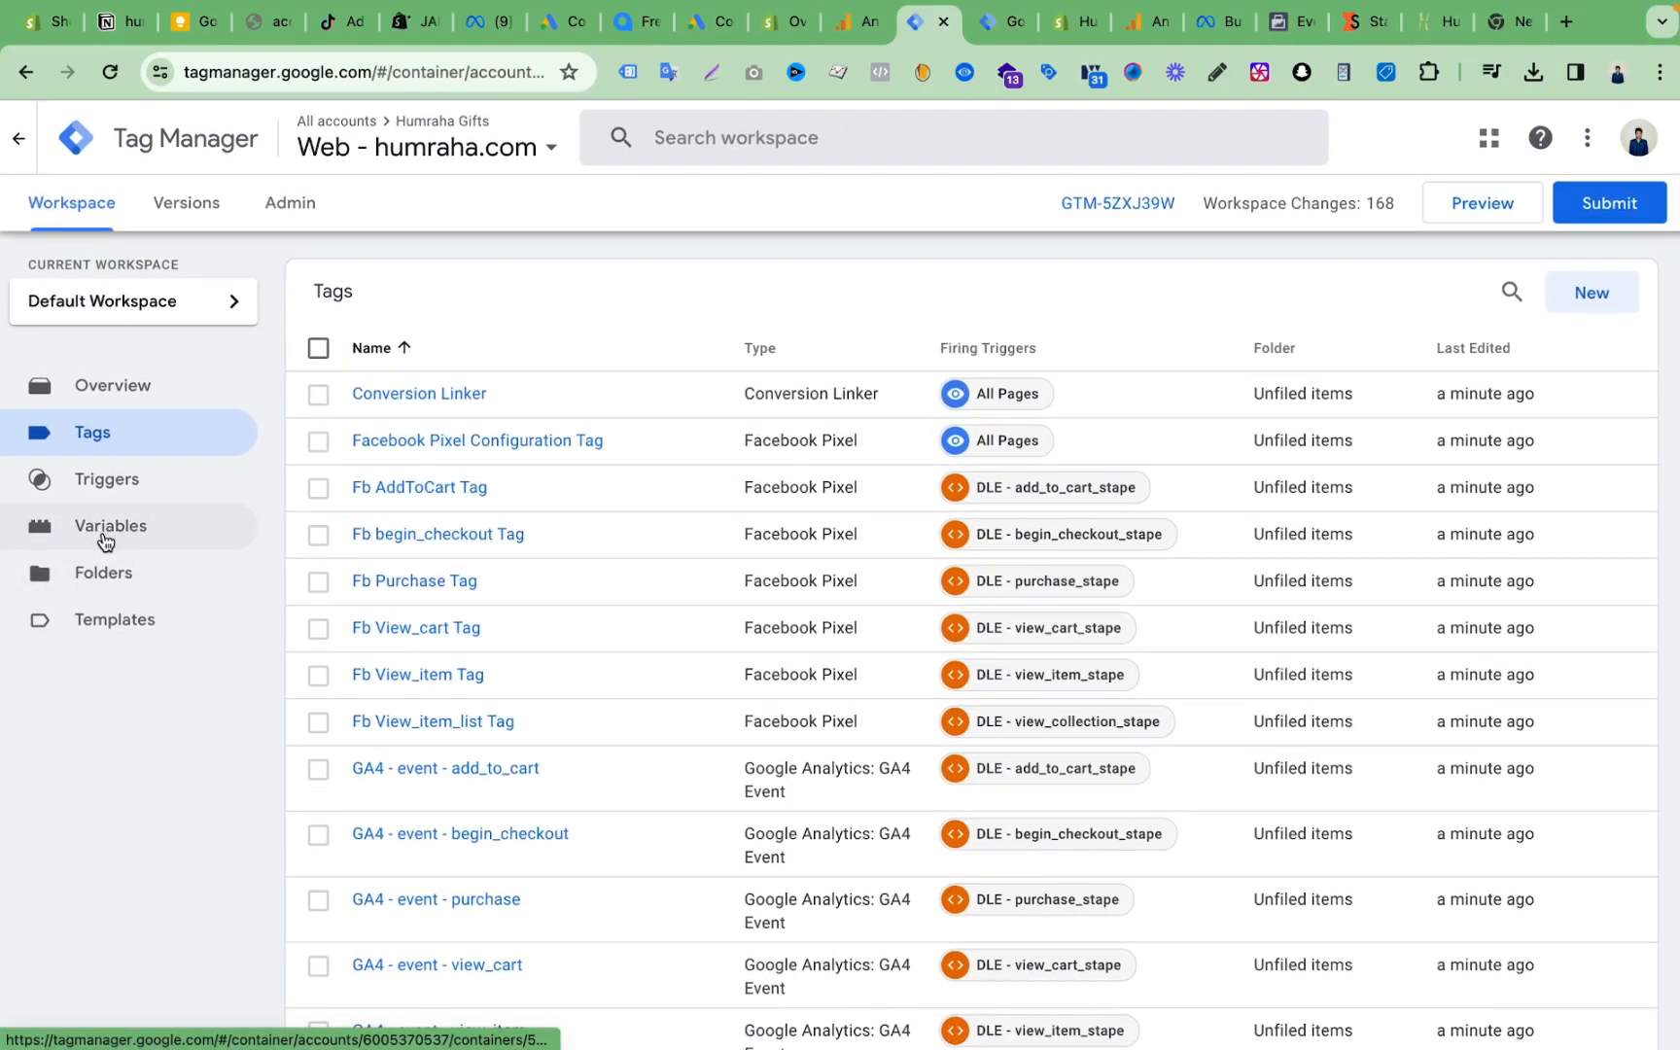
pyautogui.click(106, 541)
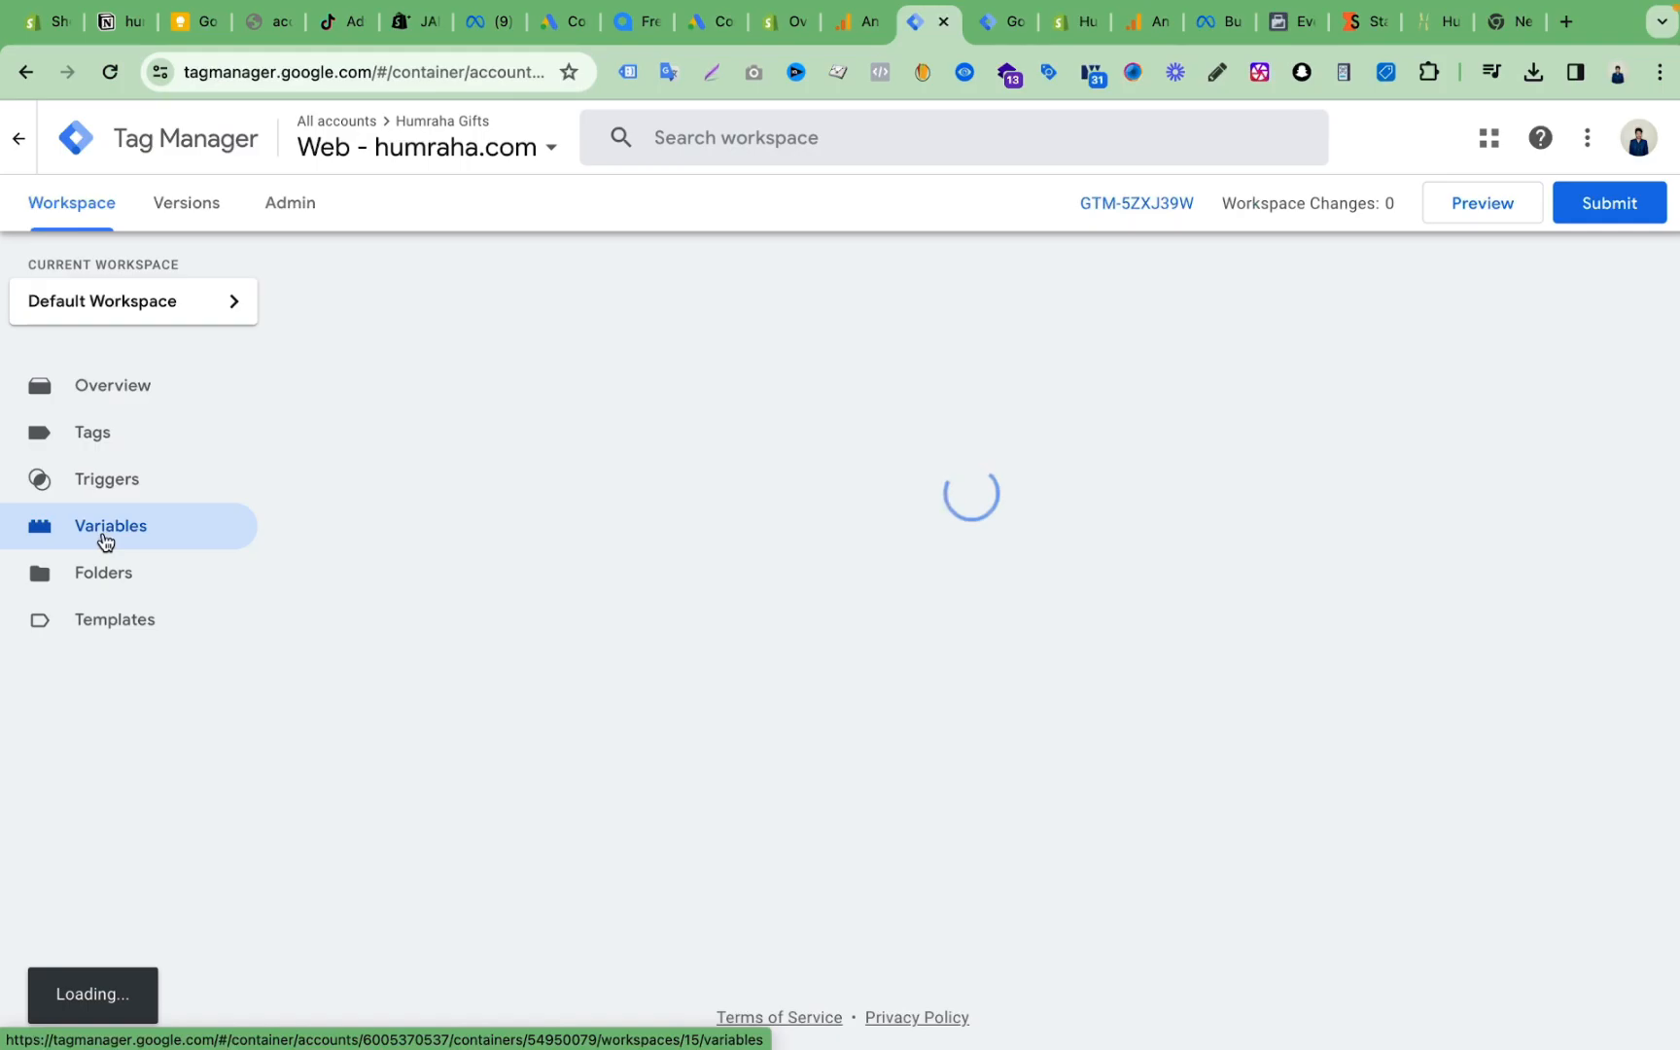
# Switch to Meta Events Manager and copy the dataset ID from the Humraha Pixel's settings.
pyautogui.click(1280, 21)
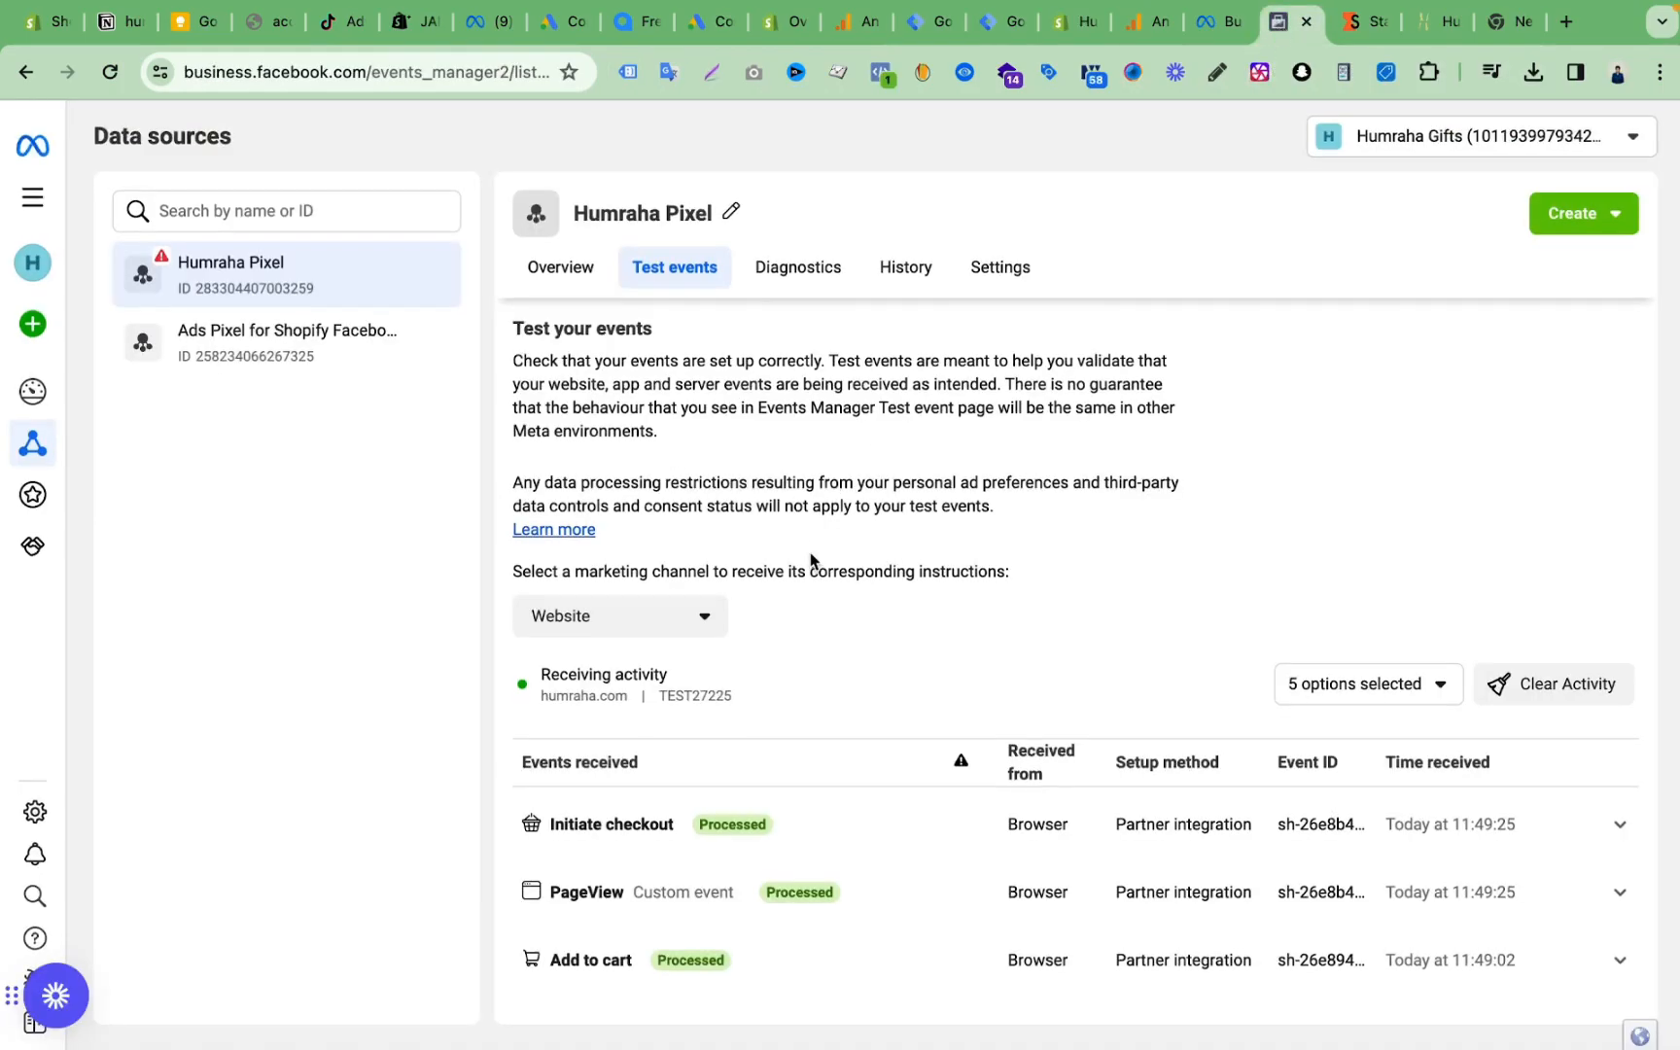
pyautogui.click(1019, 278)
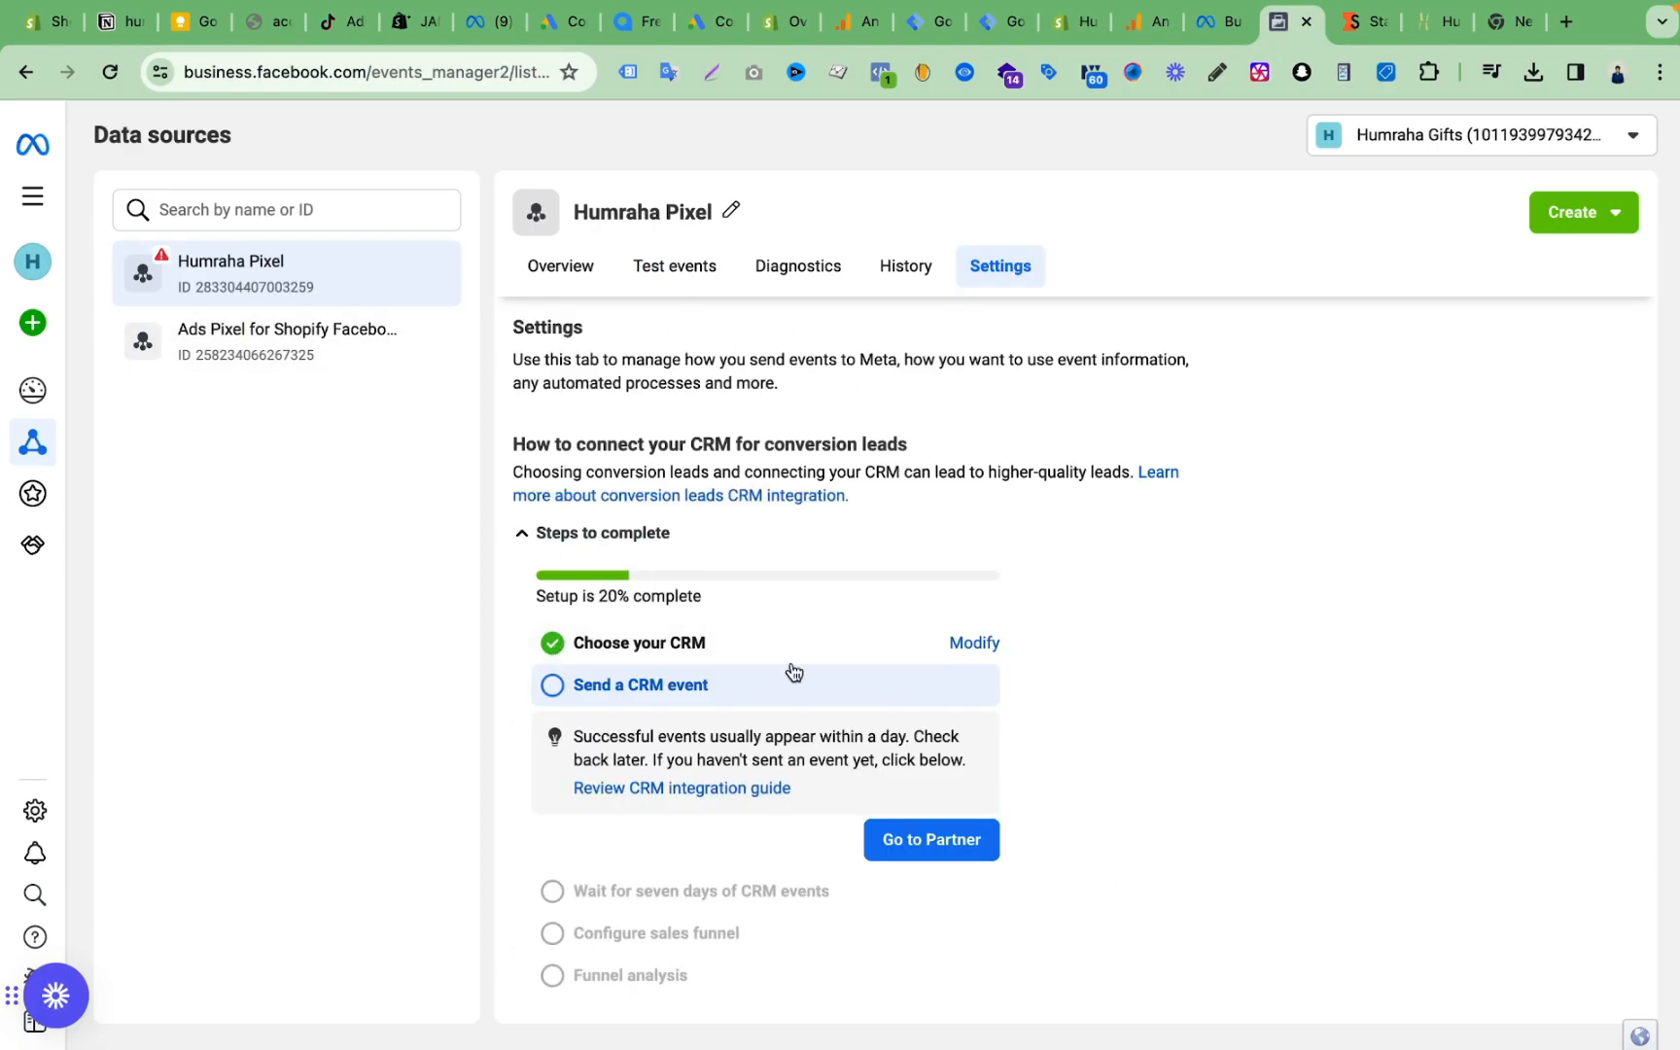
pyautogui.scroll(-10, 805, 687)
pyautogui.scroll(3, 805, 687)
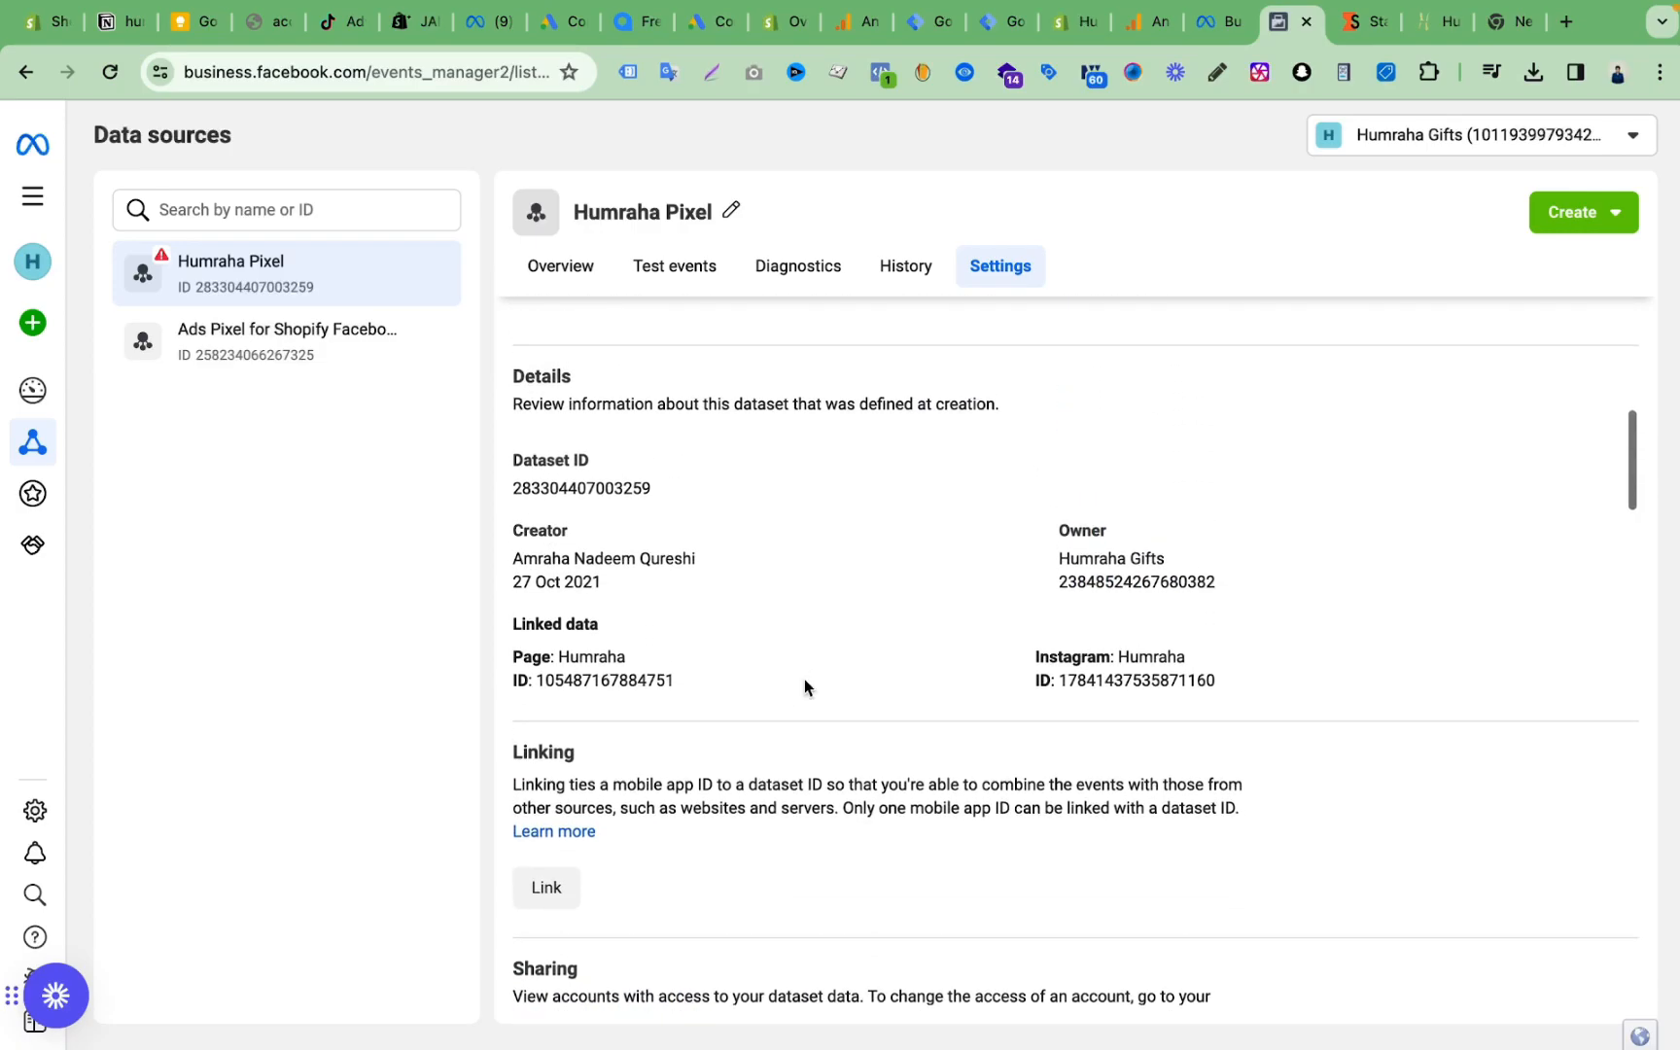
pyautogui.click(622, 494)
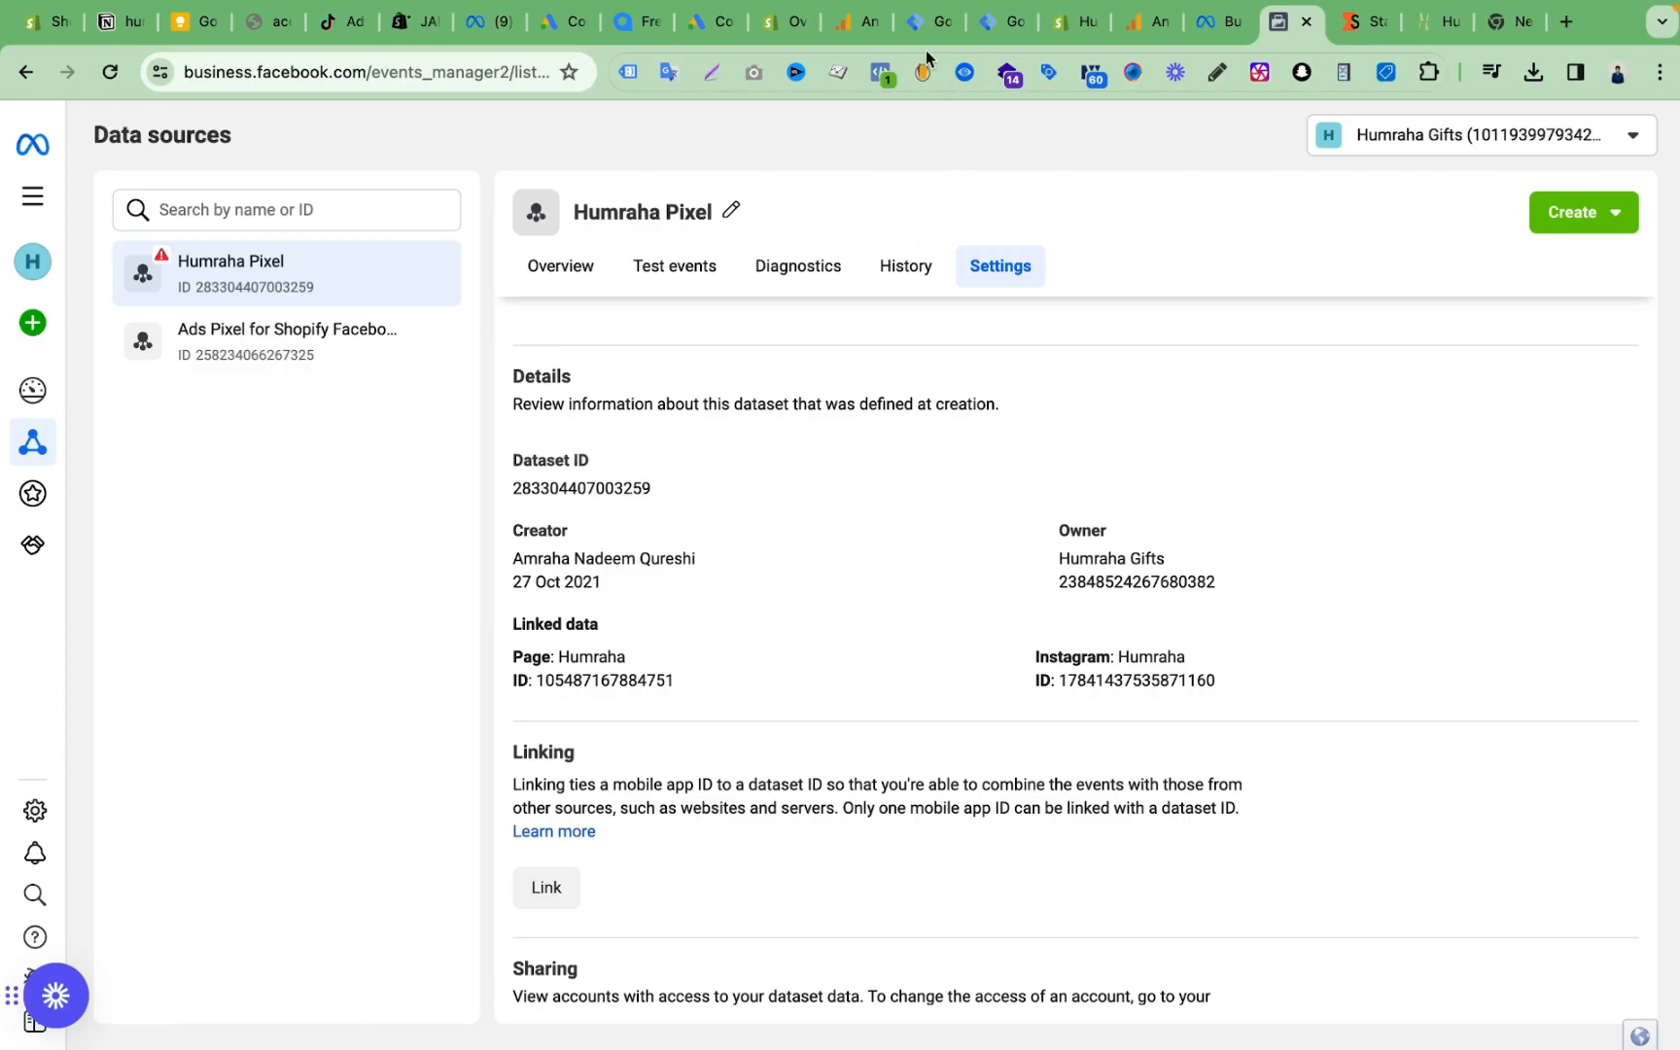
pyautogui.click(914, 24)
pyautogui.scroll(-20, 566, 473)
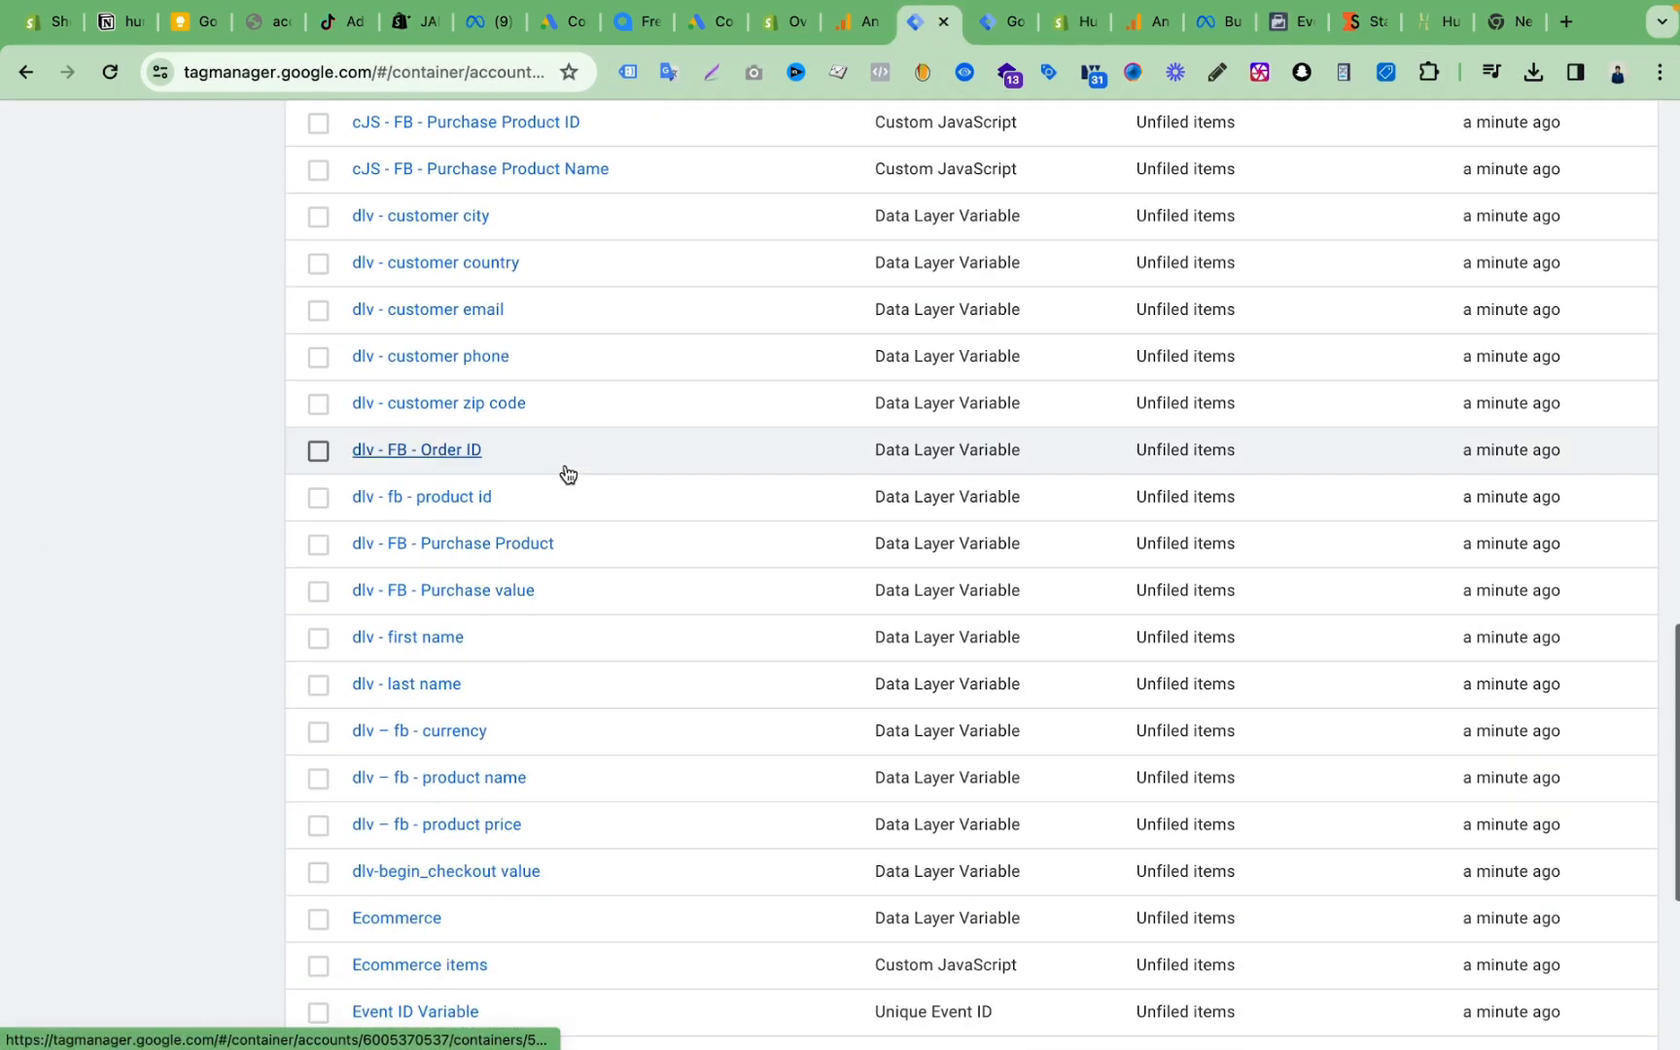
pyautogui.scroll(-2, 568, 474)
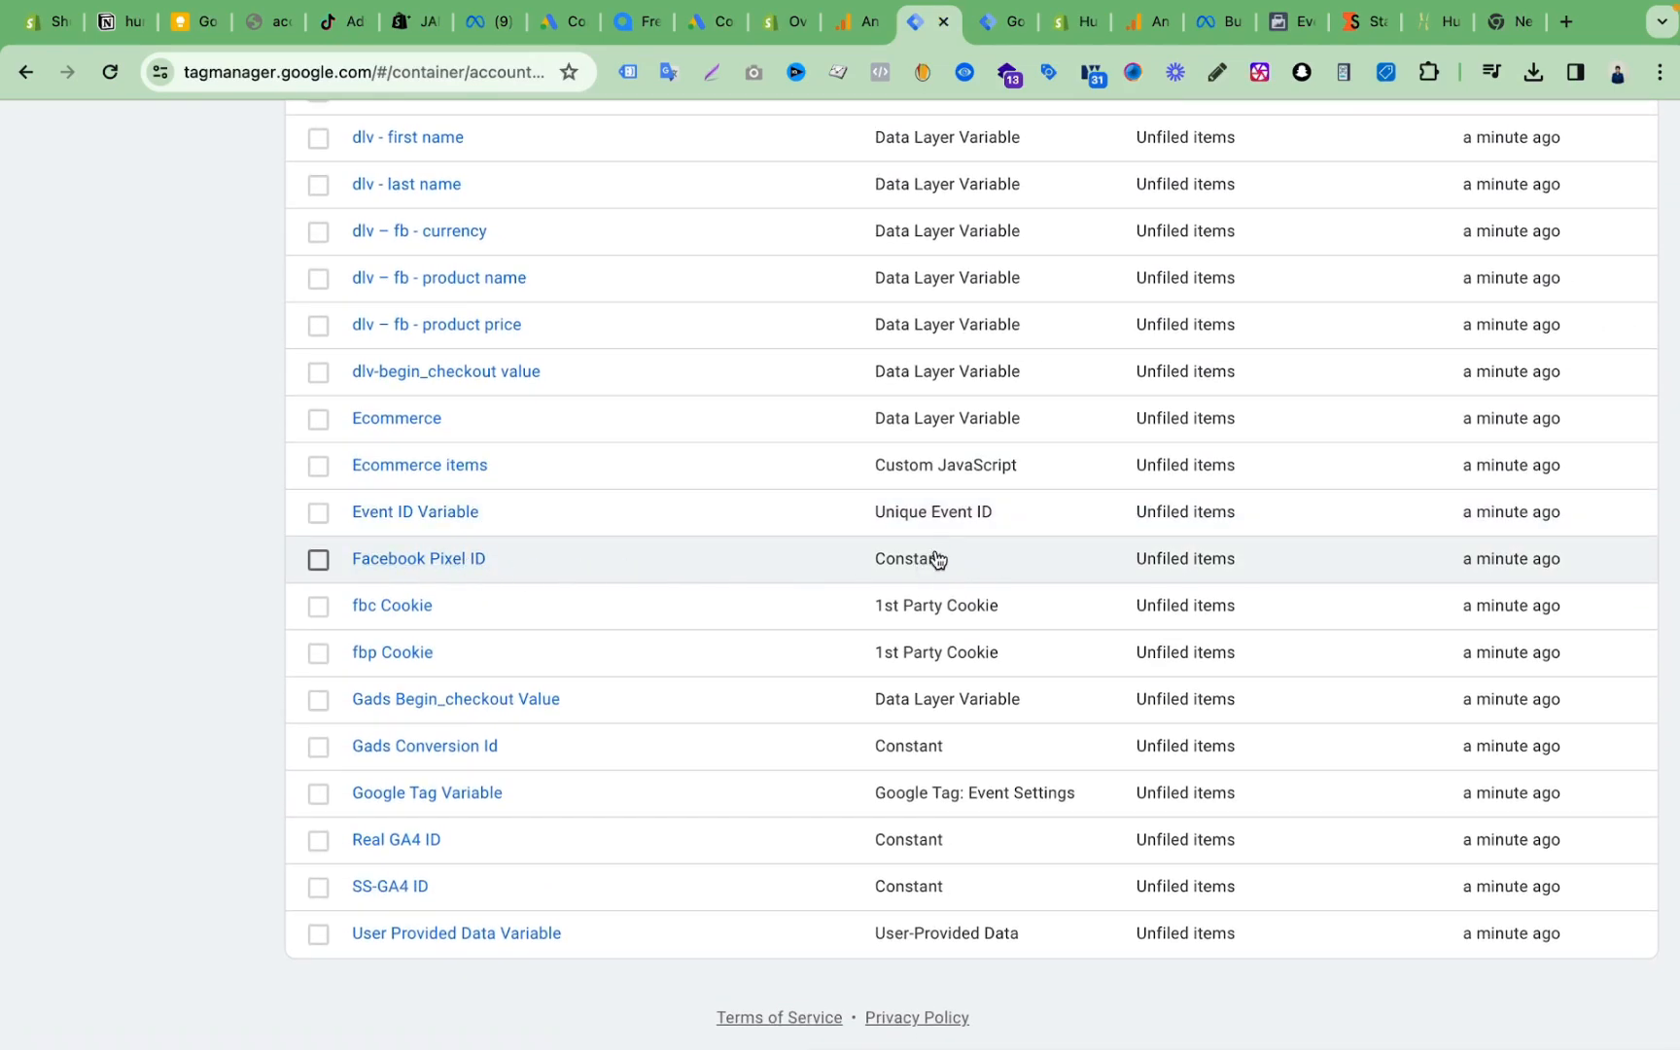
pyautogui.click(439, 568)
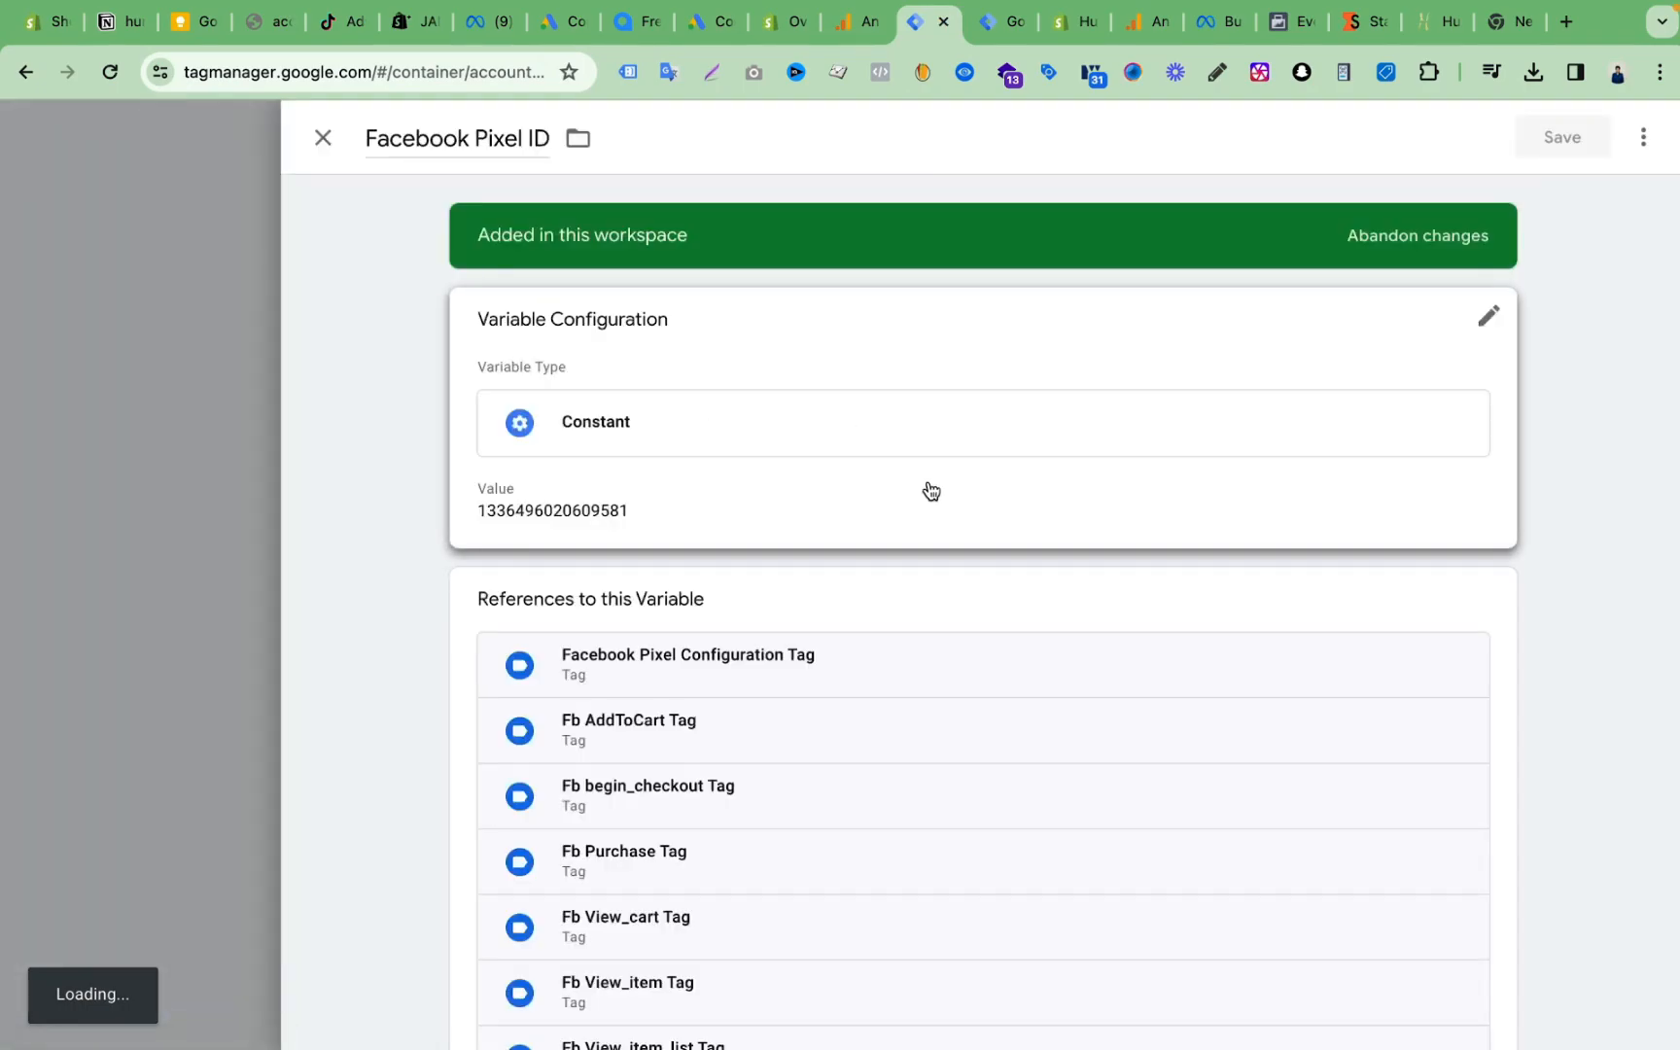
pyautogui.click(802, 505)
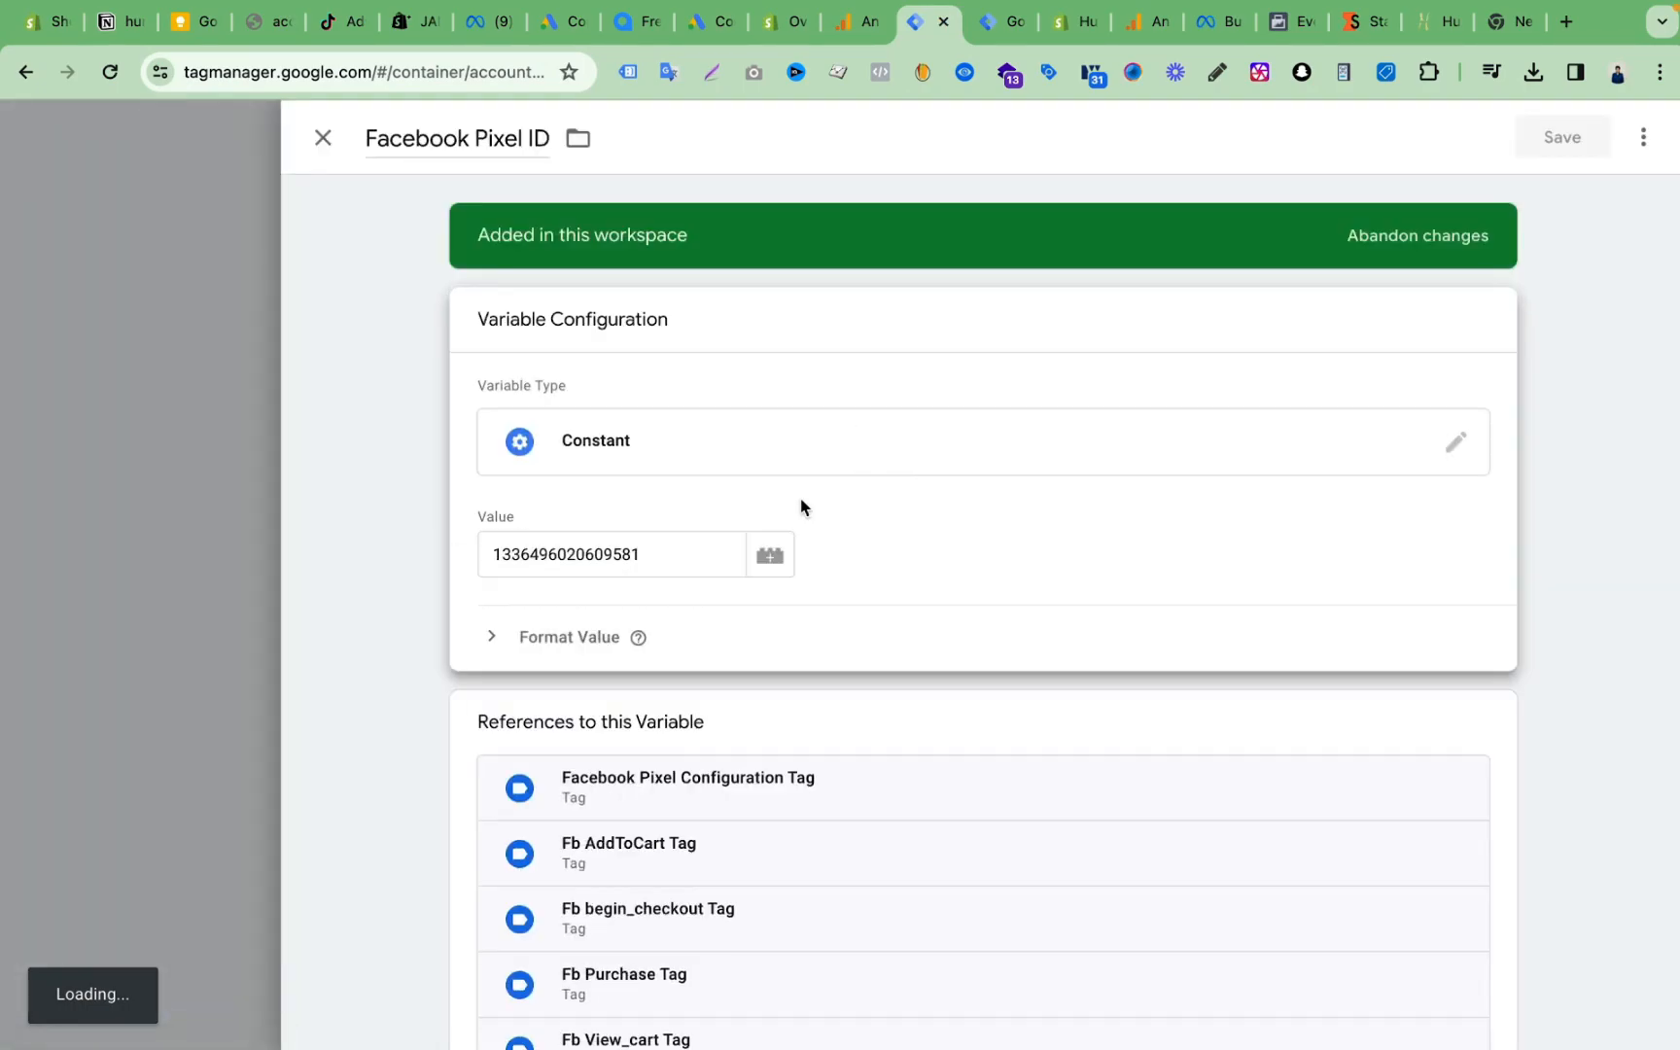
pyautogui.doubleClick(572, 555)
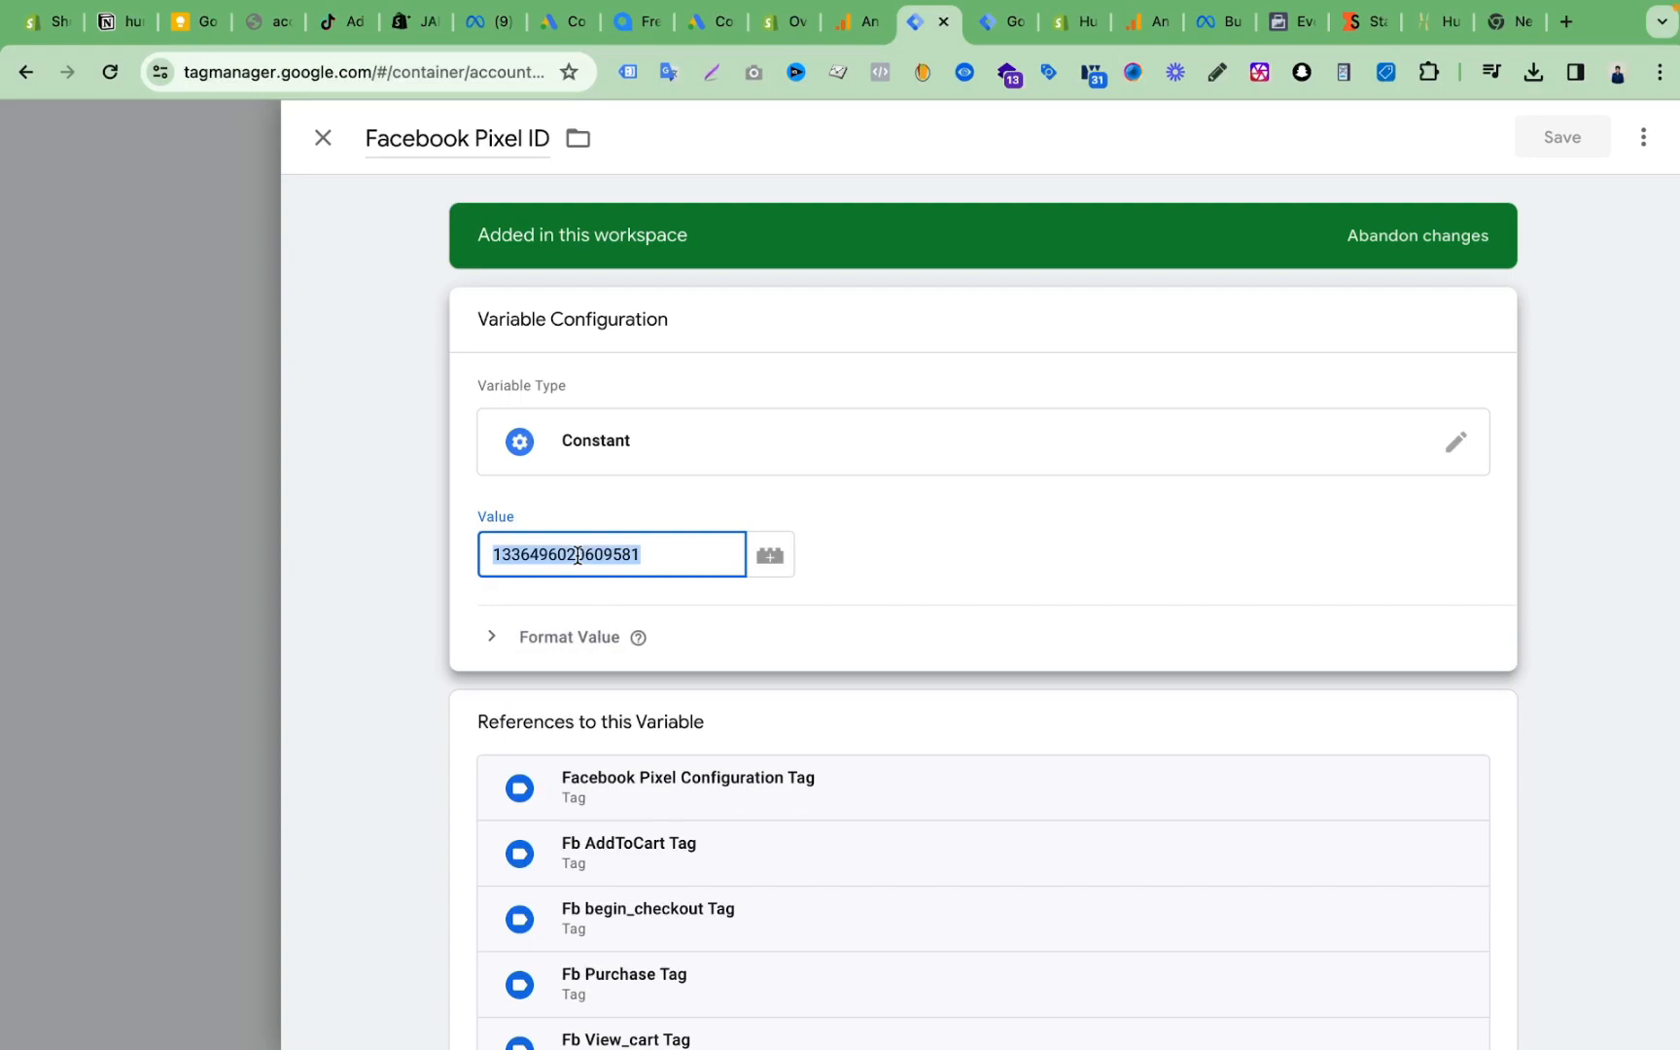
pyautogui.press('super+v')
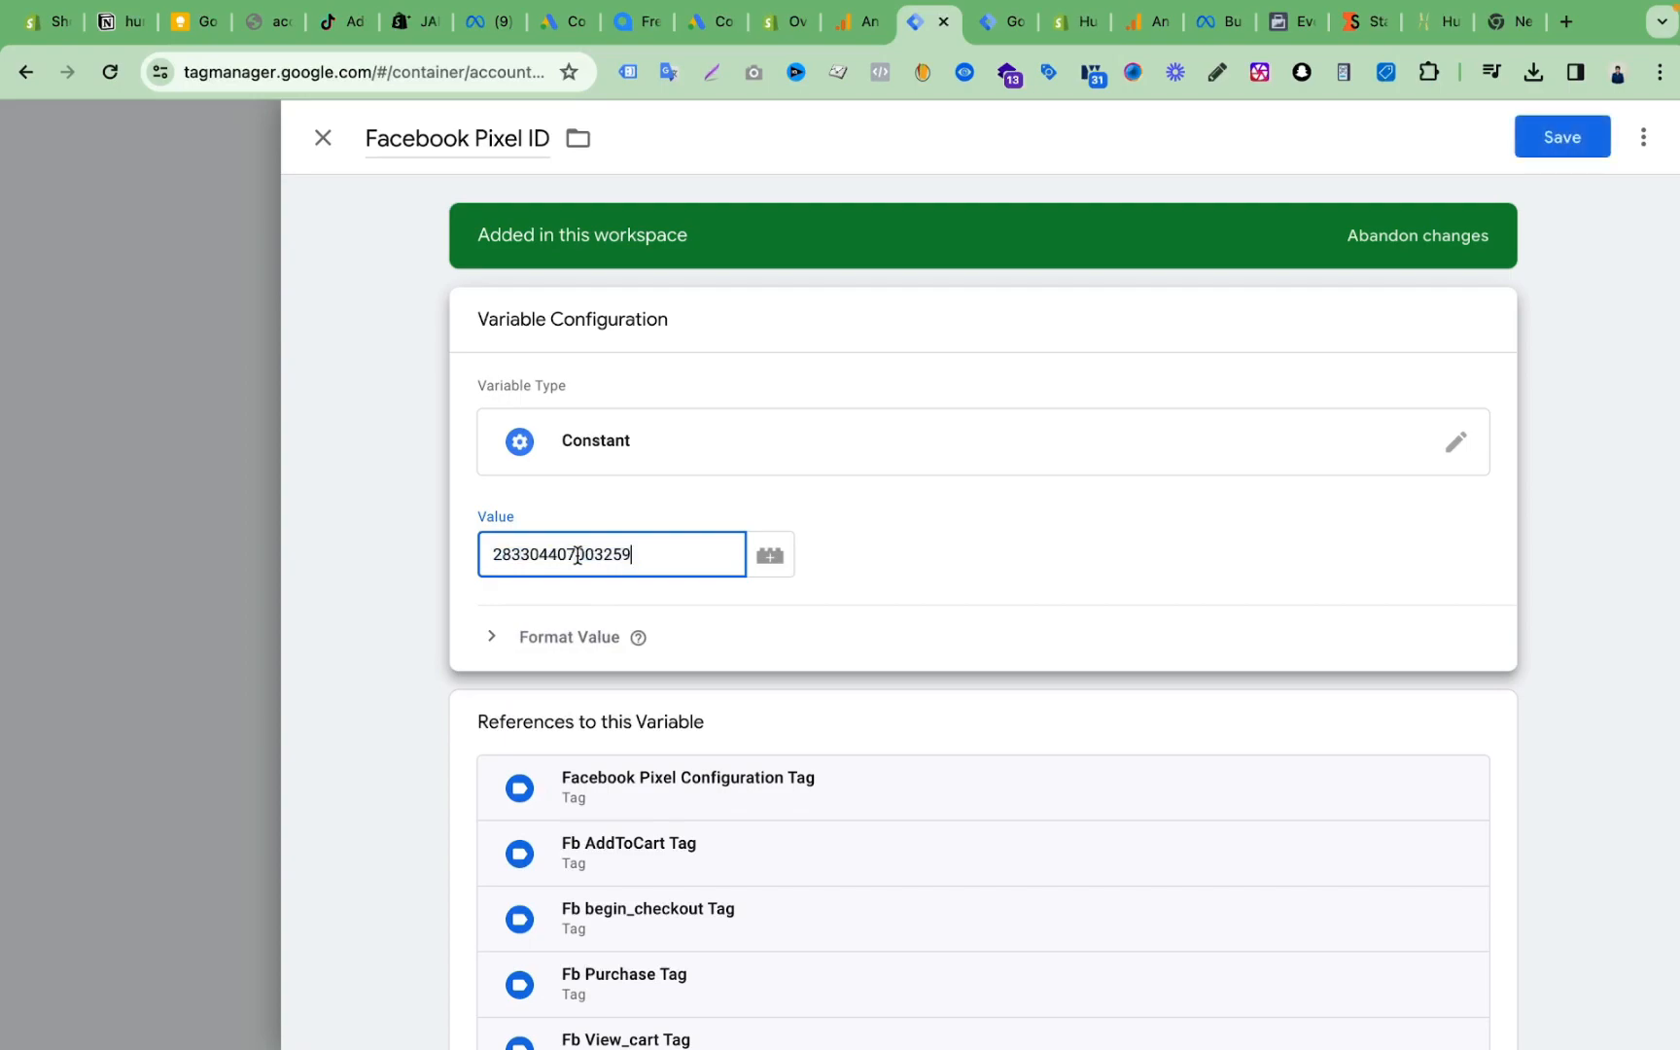
pyautogui.doubleClick(649, 551)
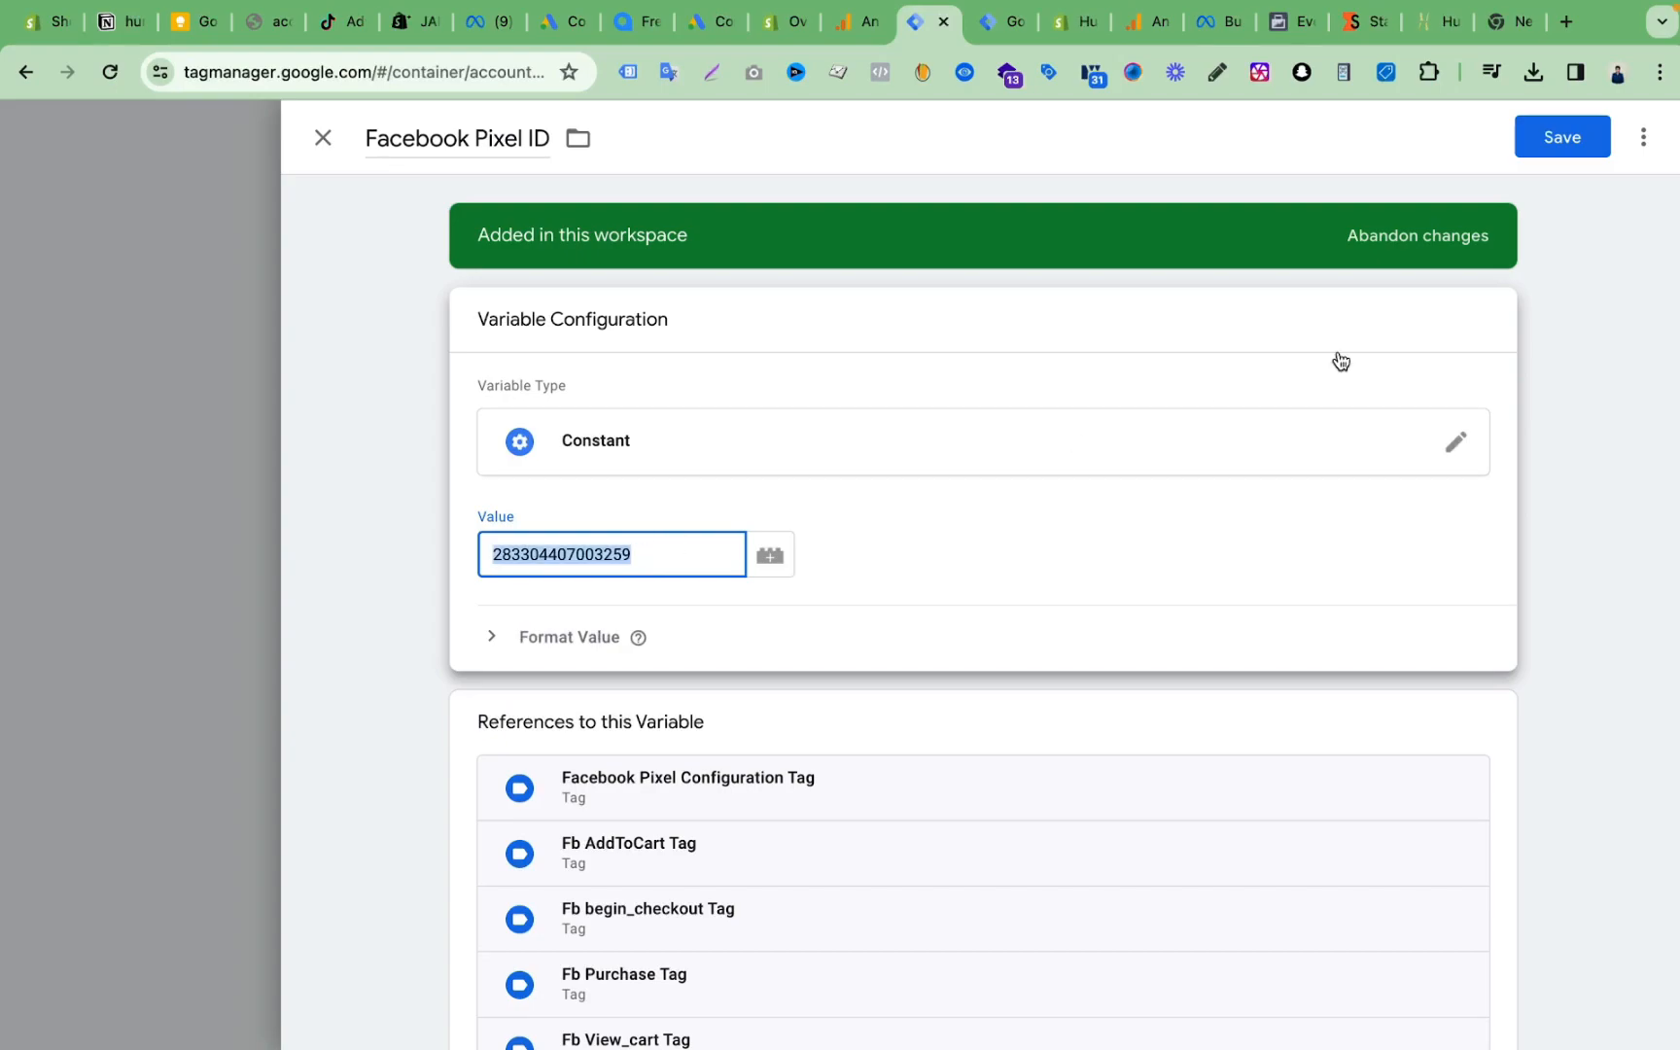
pyautogui.click(1531, 144)
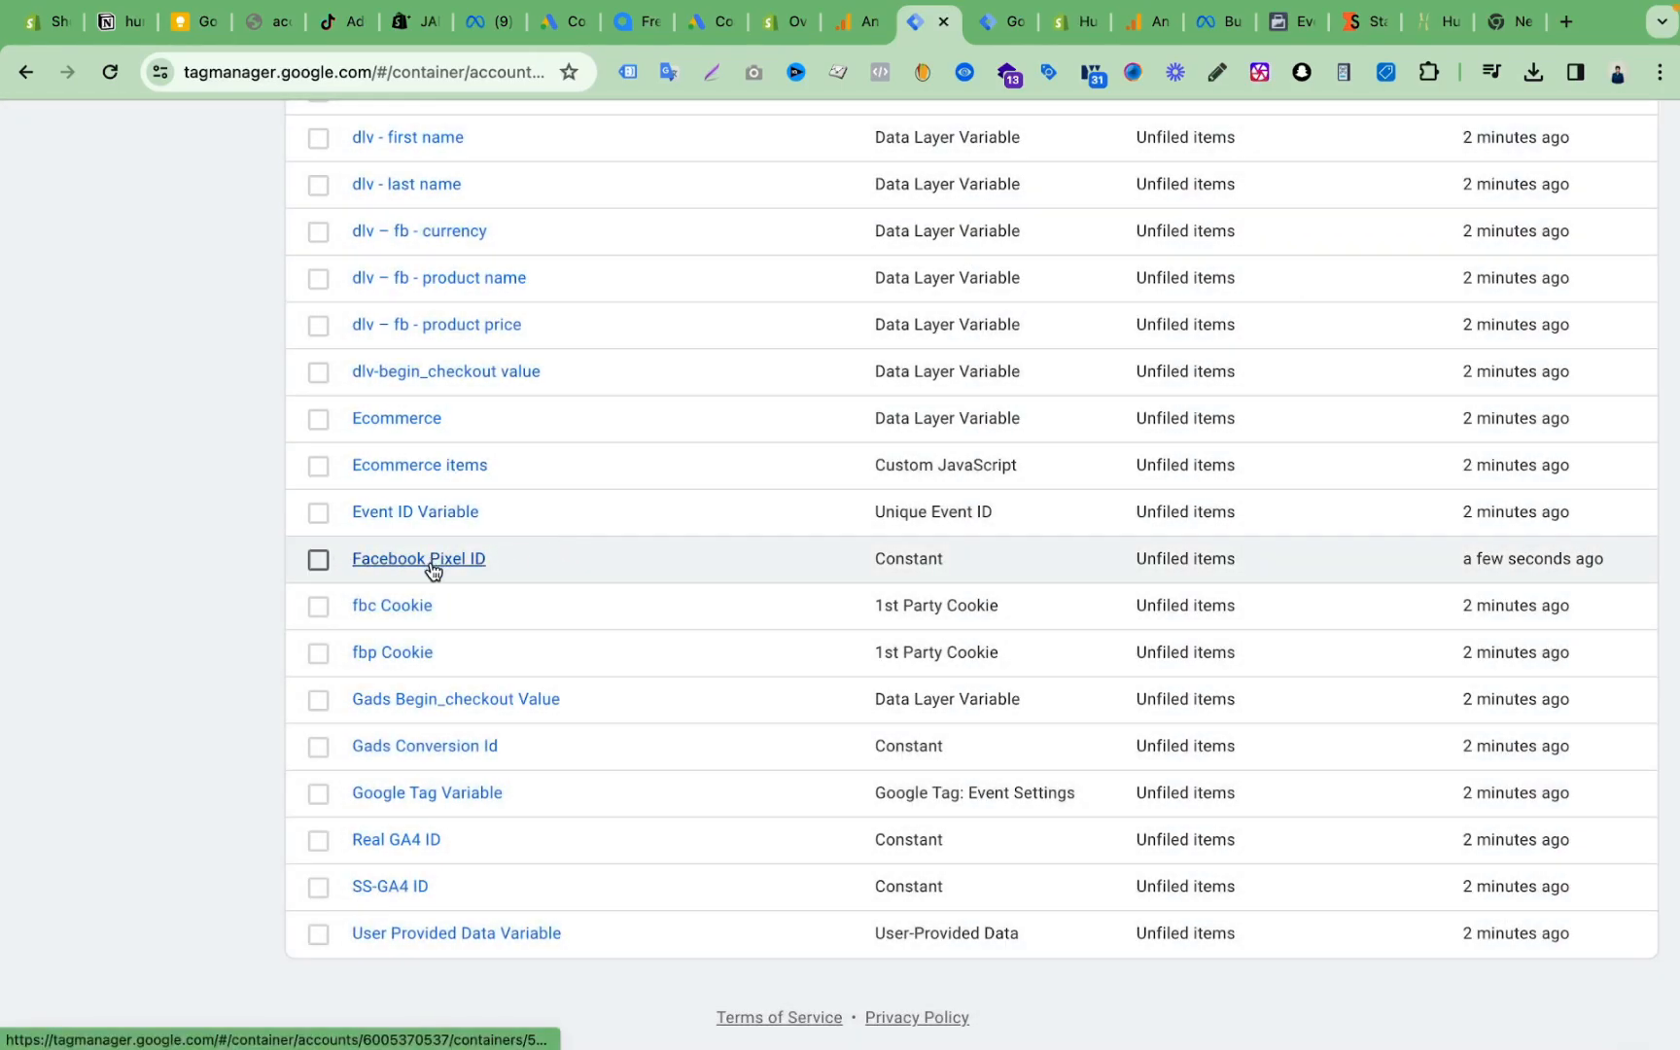
# Open the Real GA4 ID variable, switch to Google Analytics, and copy the measurement ID from the Humraha web stream's details.
pyautogui.scroll(1, 667, 555)
pyautogui.scroll(-1, 667, 555)
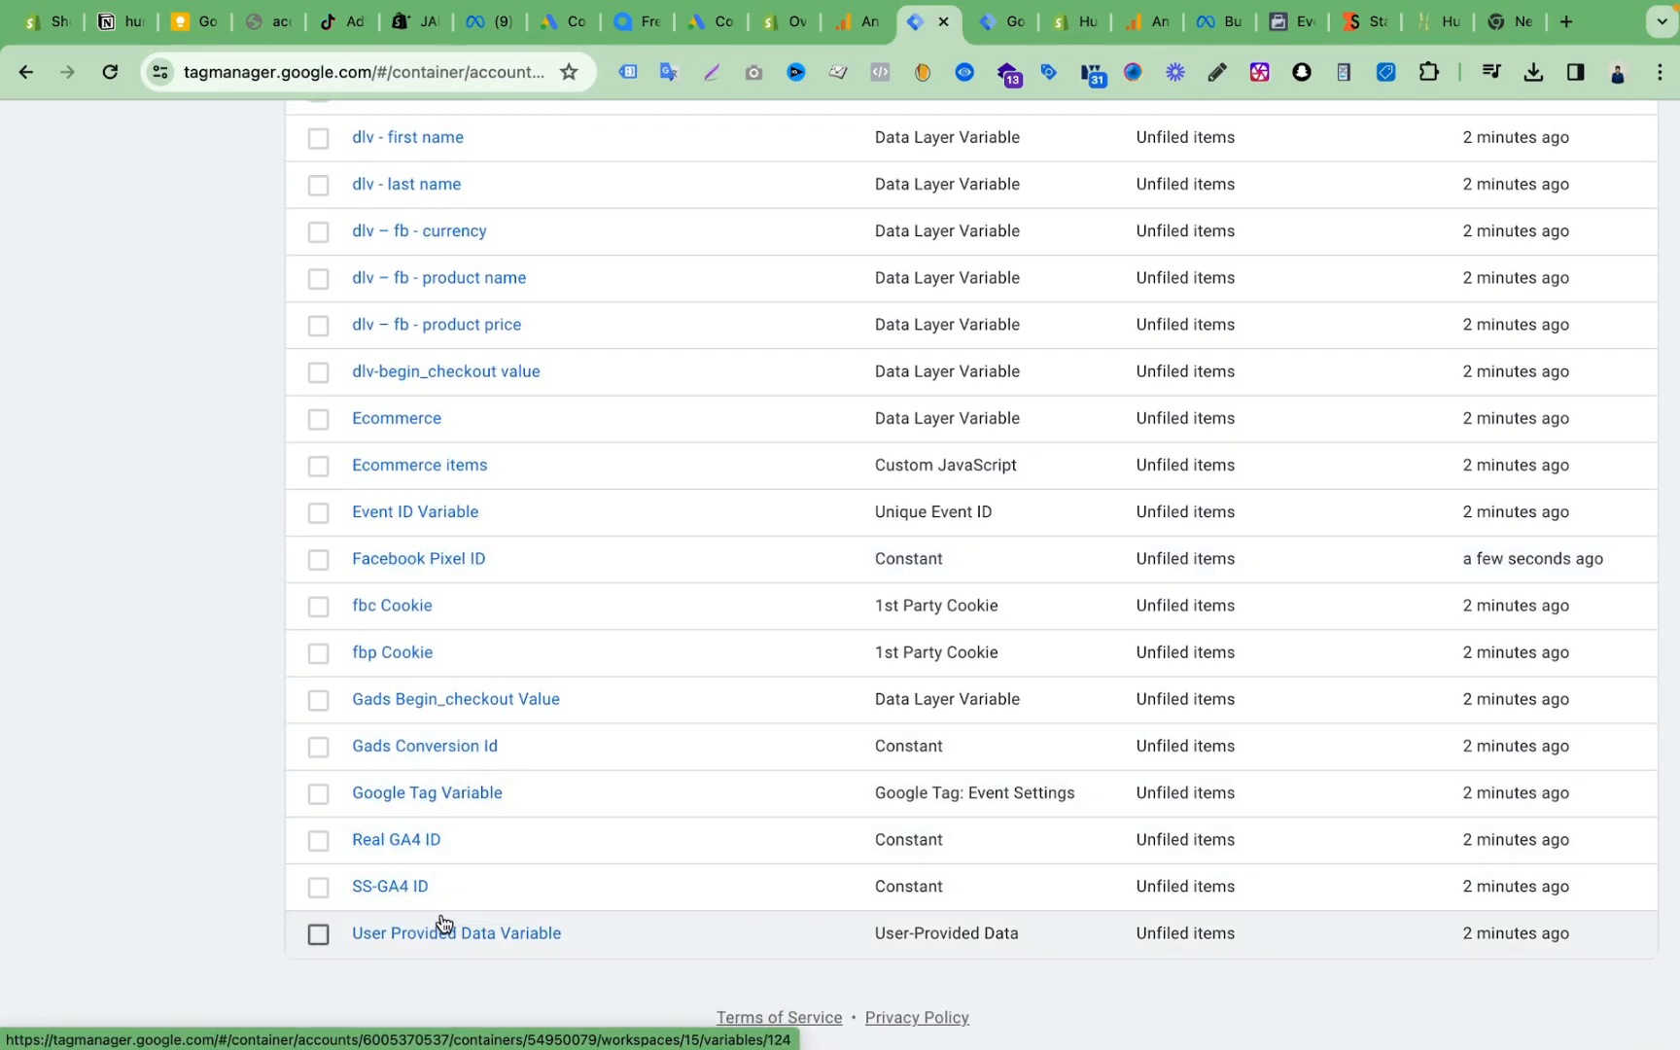
pyautogui.click(412, 848)
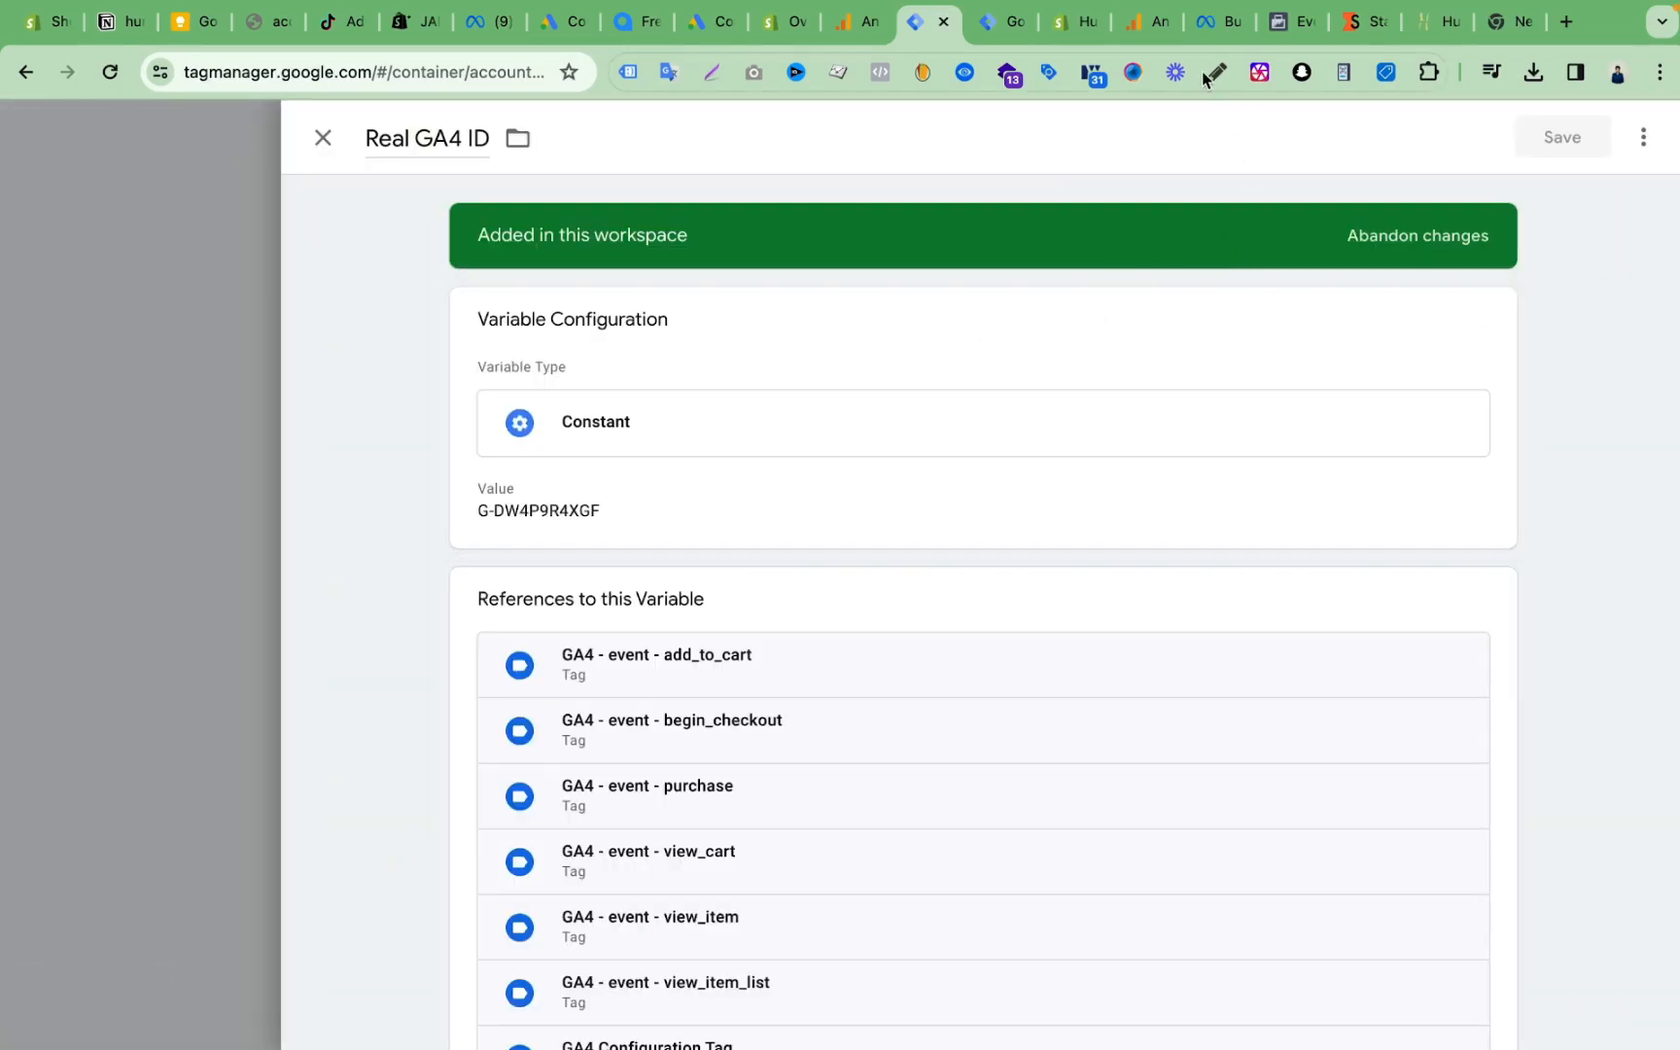
pyautogui.click(1148, 21)
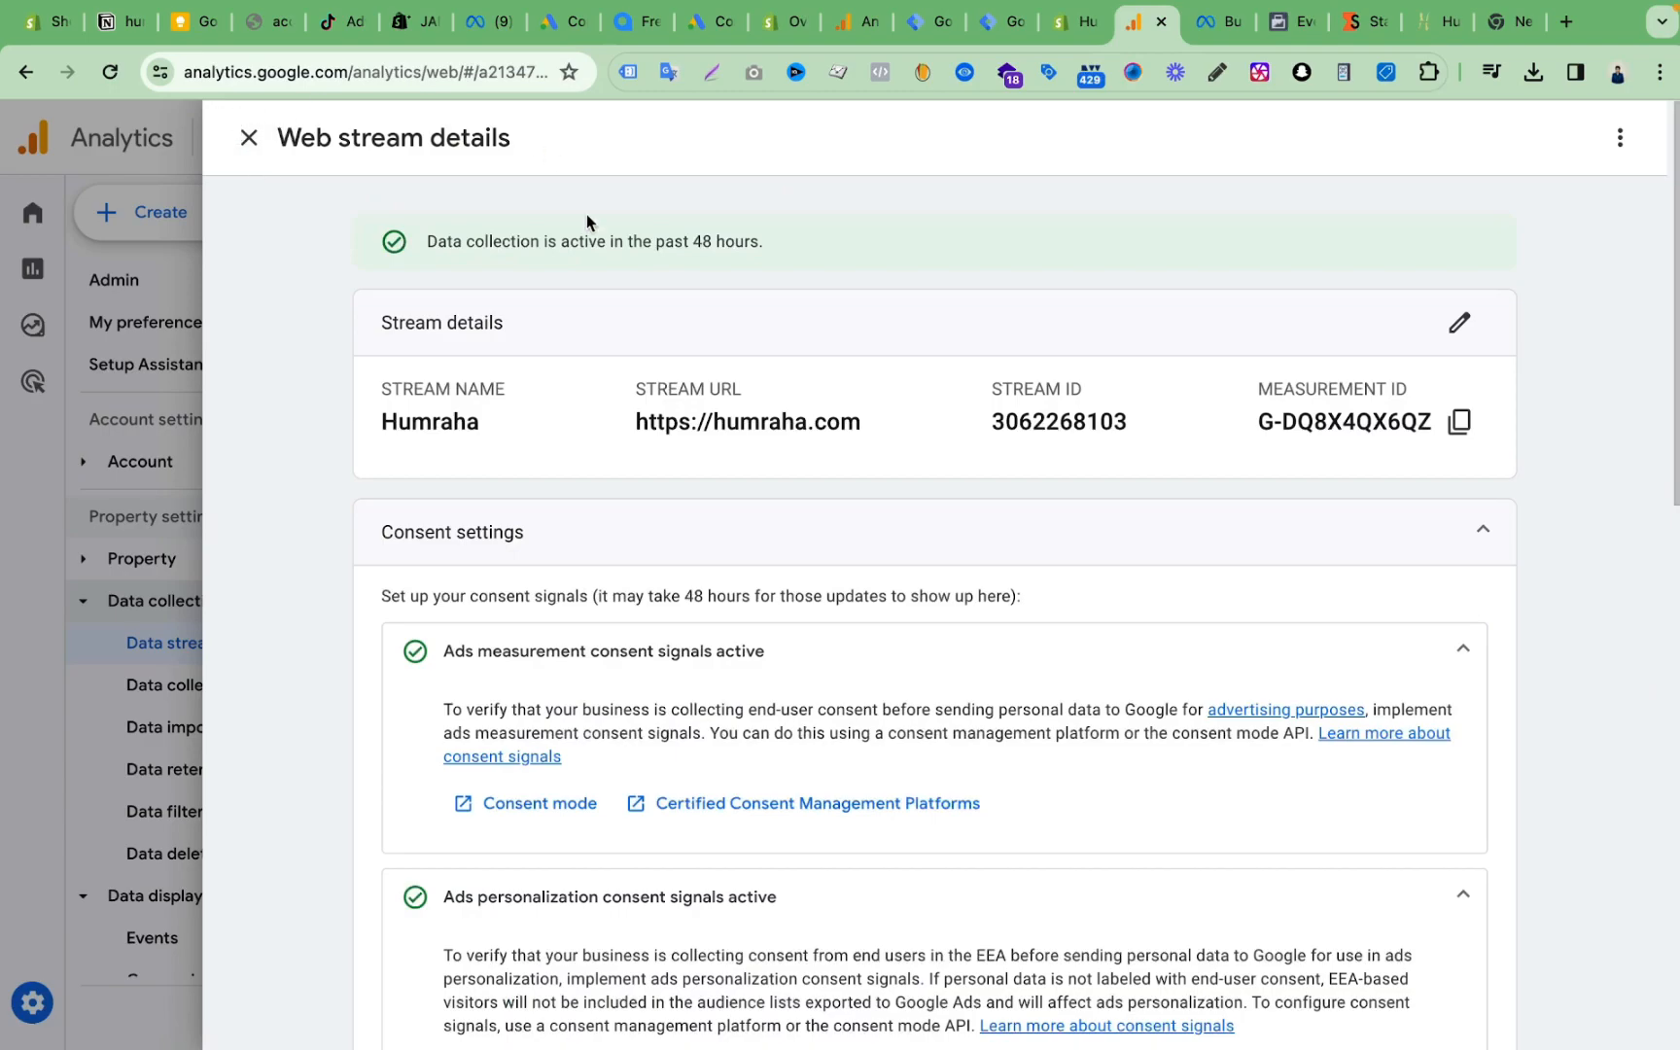
pyautogui.click(1459, 423)
pyautogui.click(1461, 424)
# Back in Tag Manager, set the Real GA4 ID constant to G-DQ8X4QX6QZ and save the variable.
pyautogui.click(918, 34)
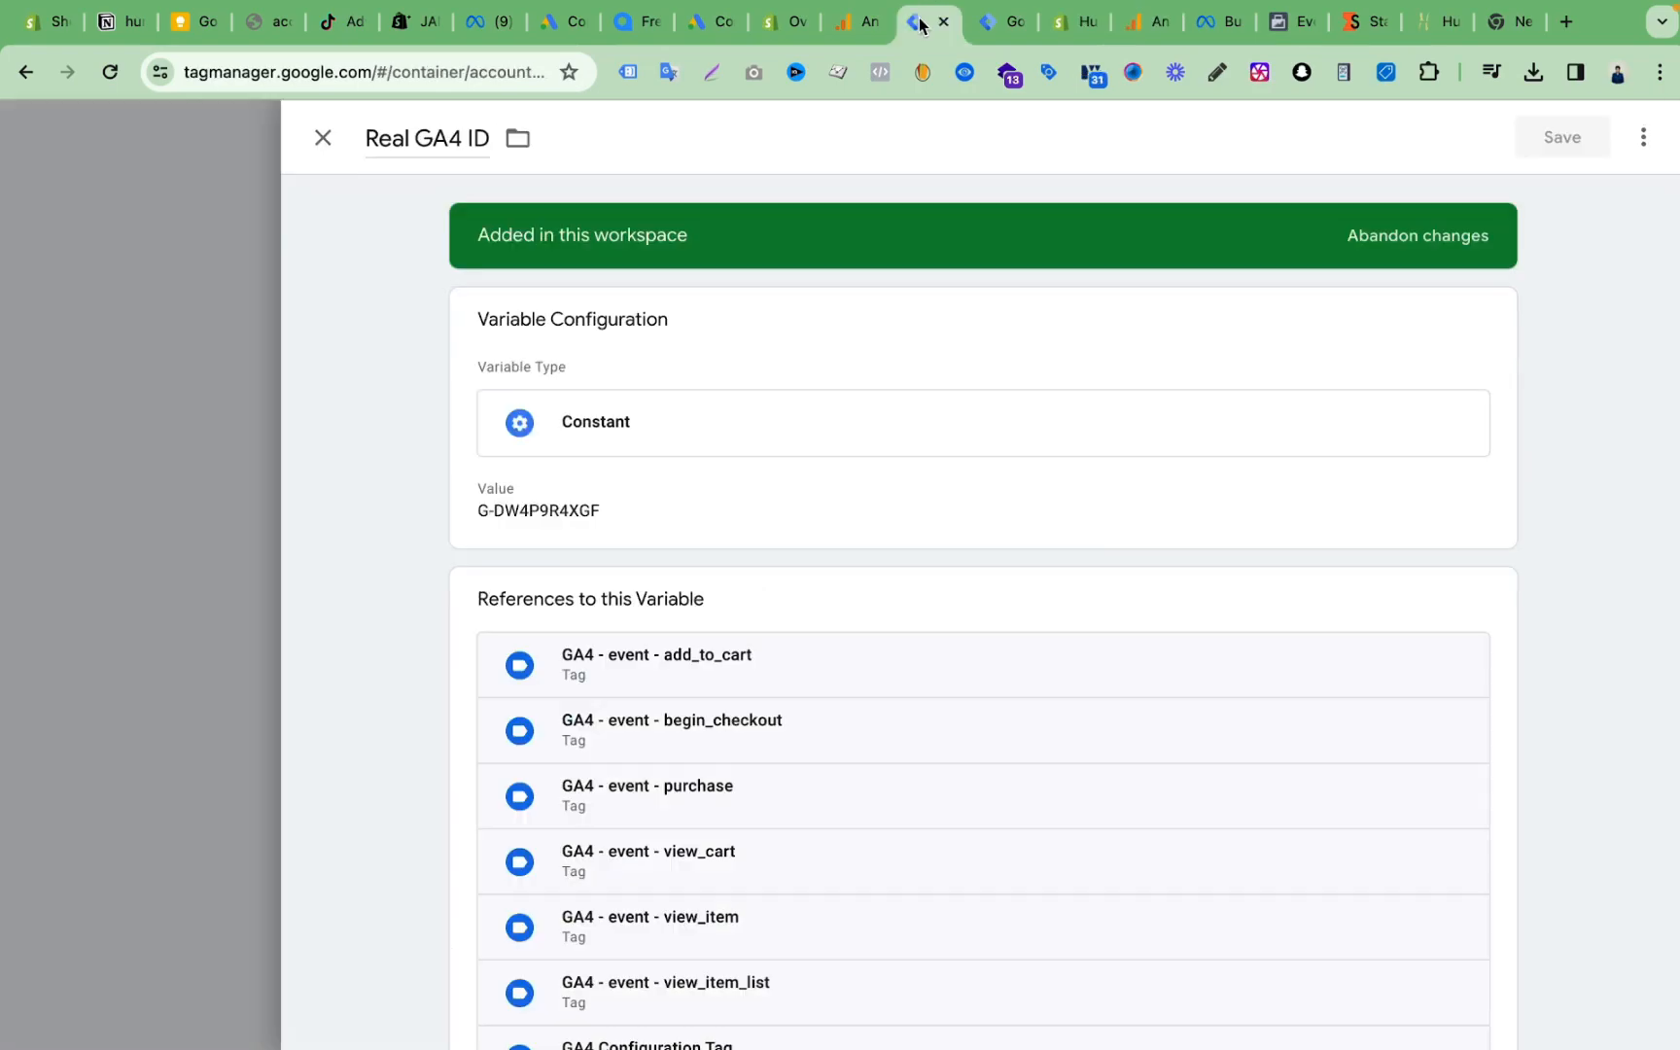
pyautogui.click(645, 536)
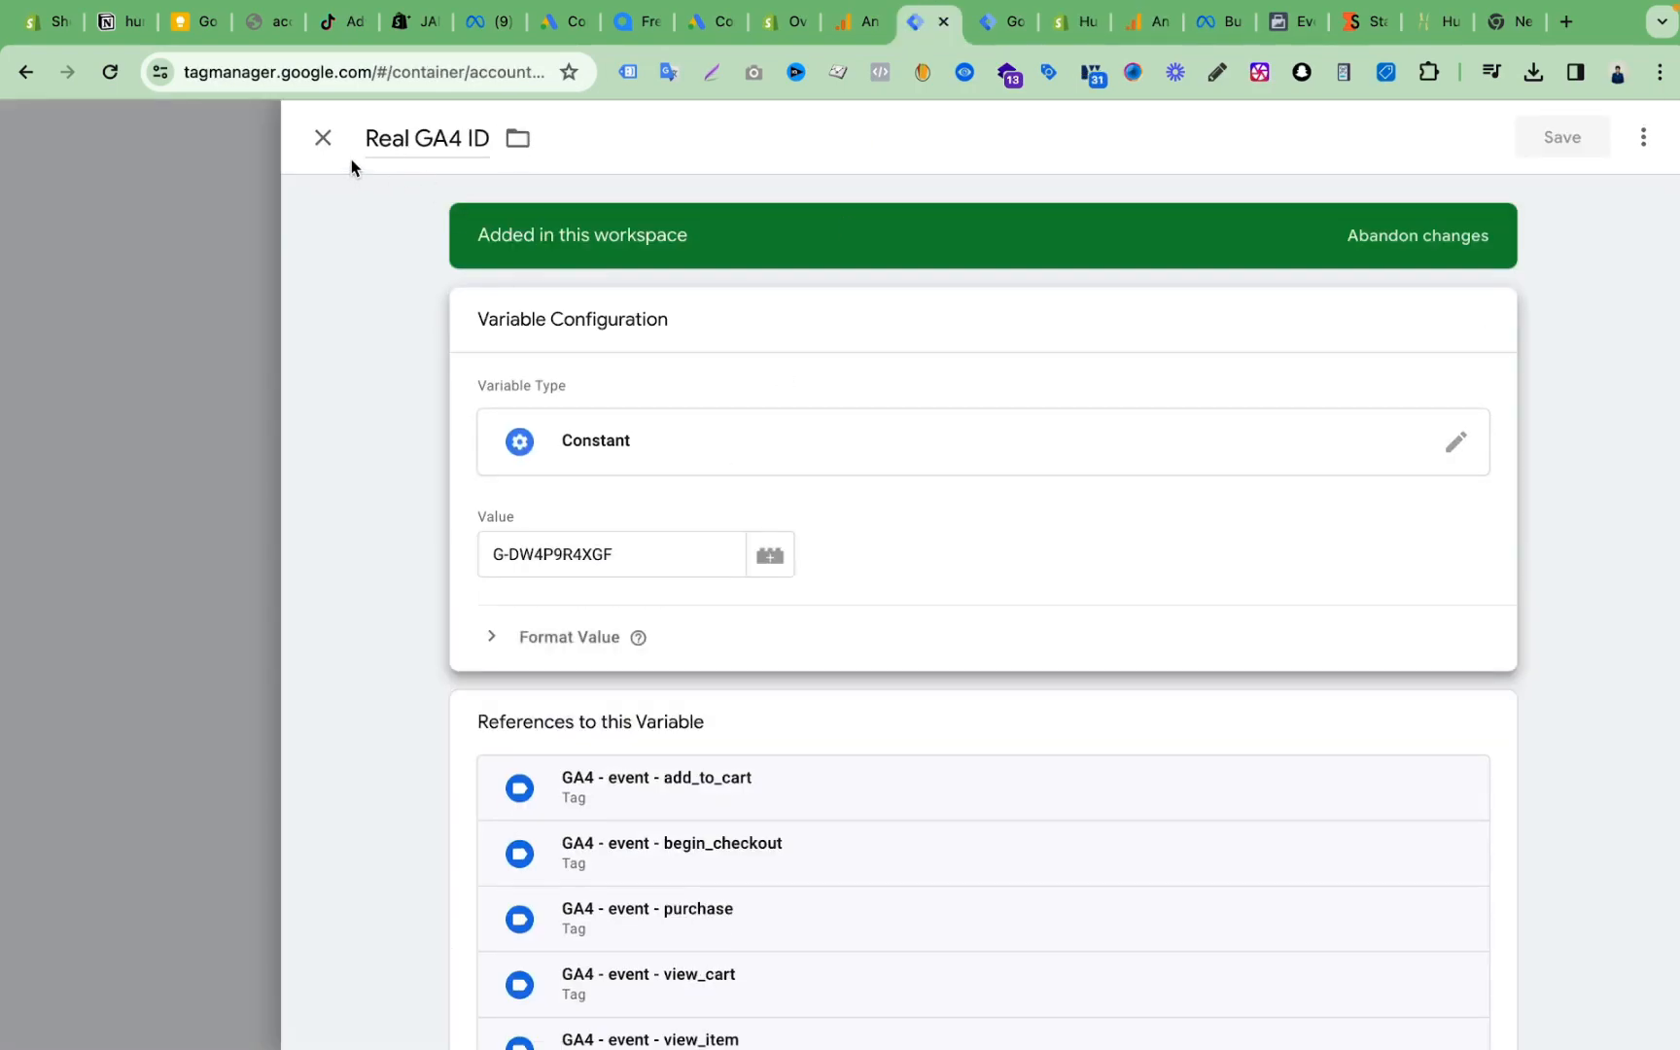
pyautogui.doubleClick(545, 555)
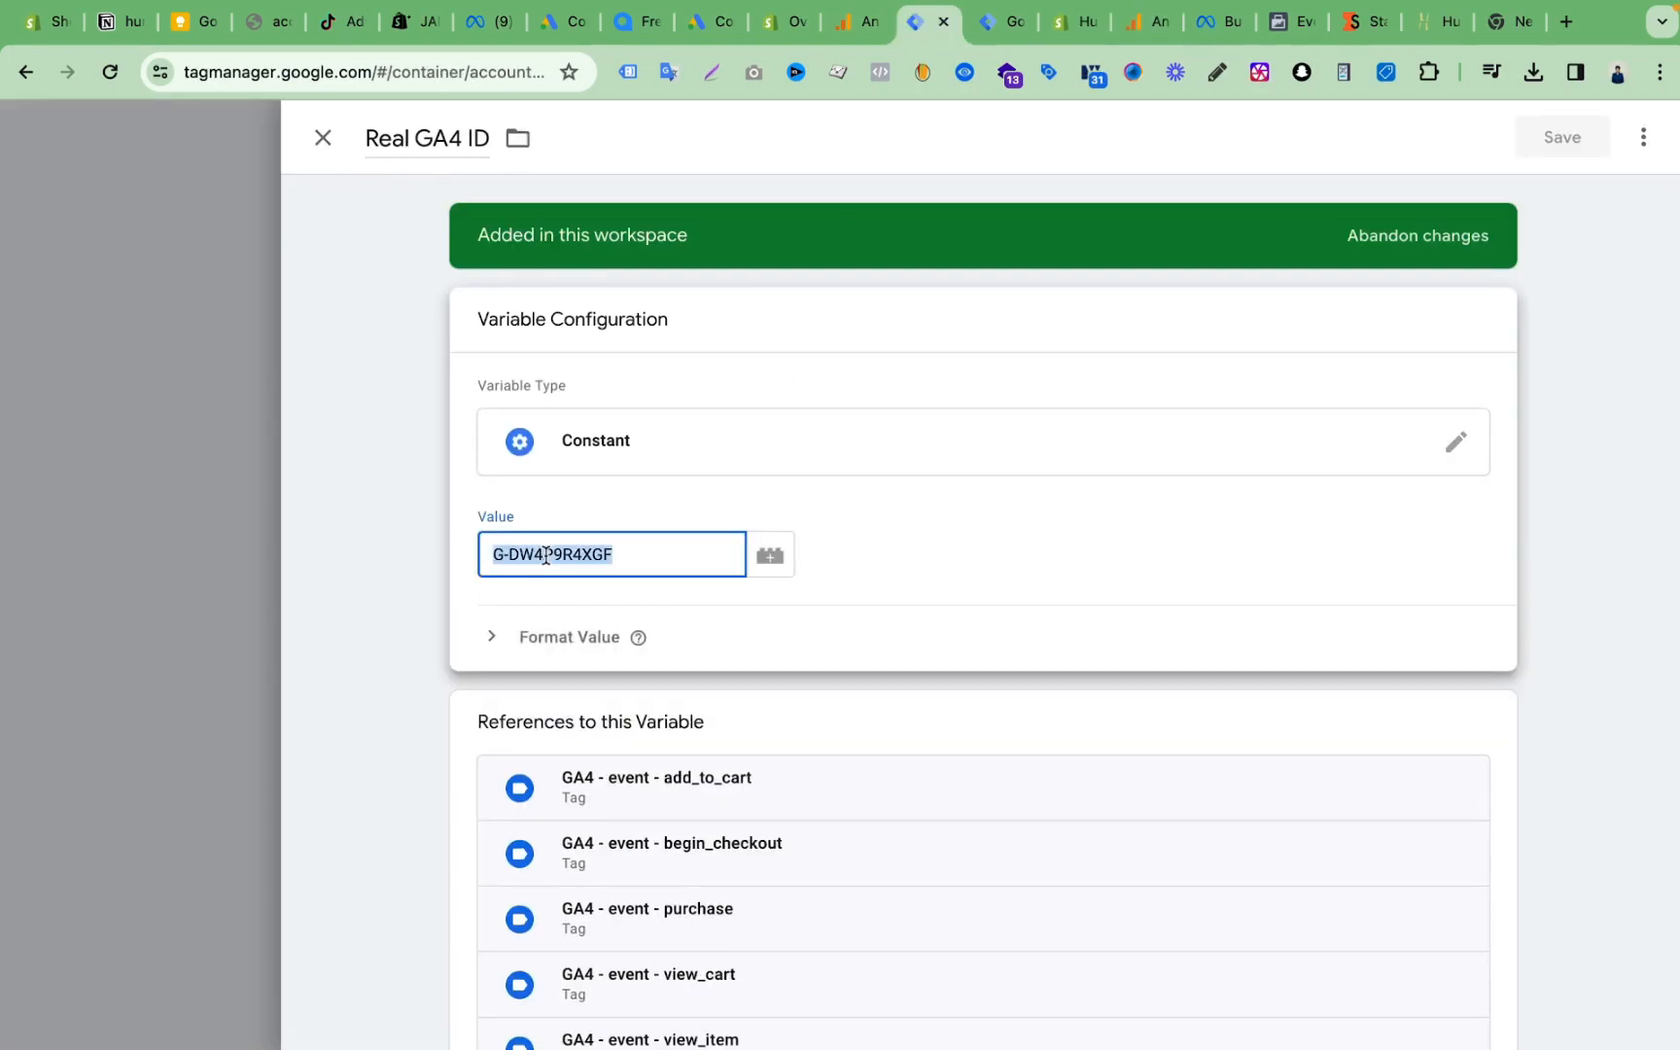
pyautogui.press('super+v')
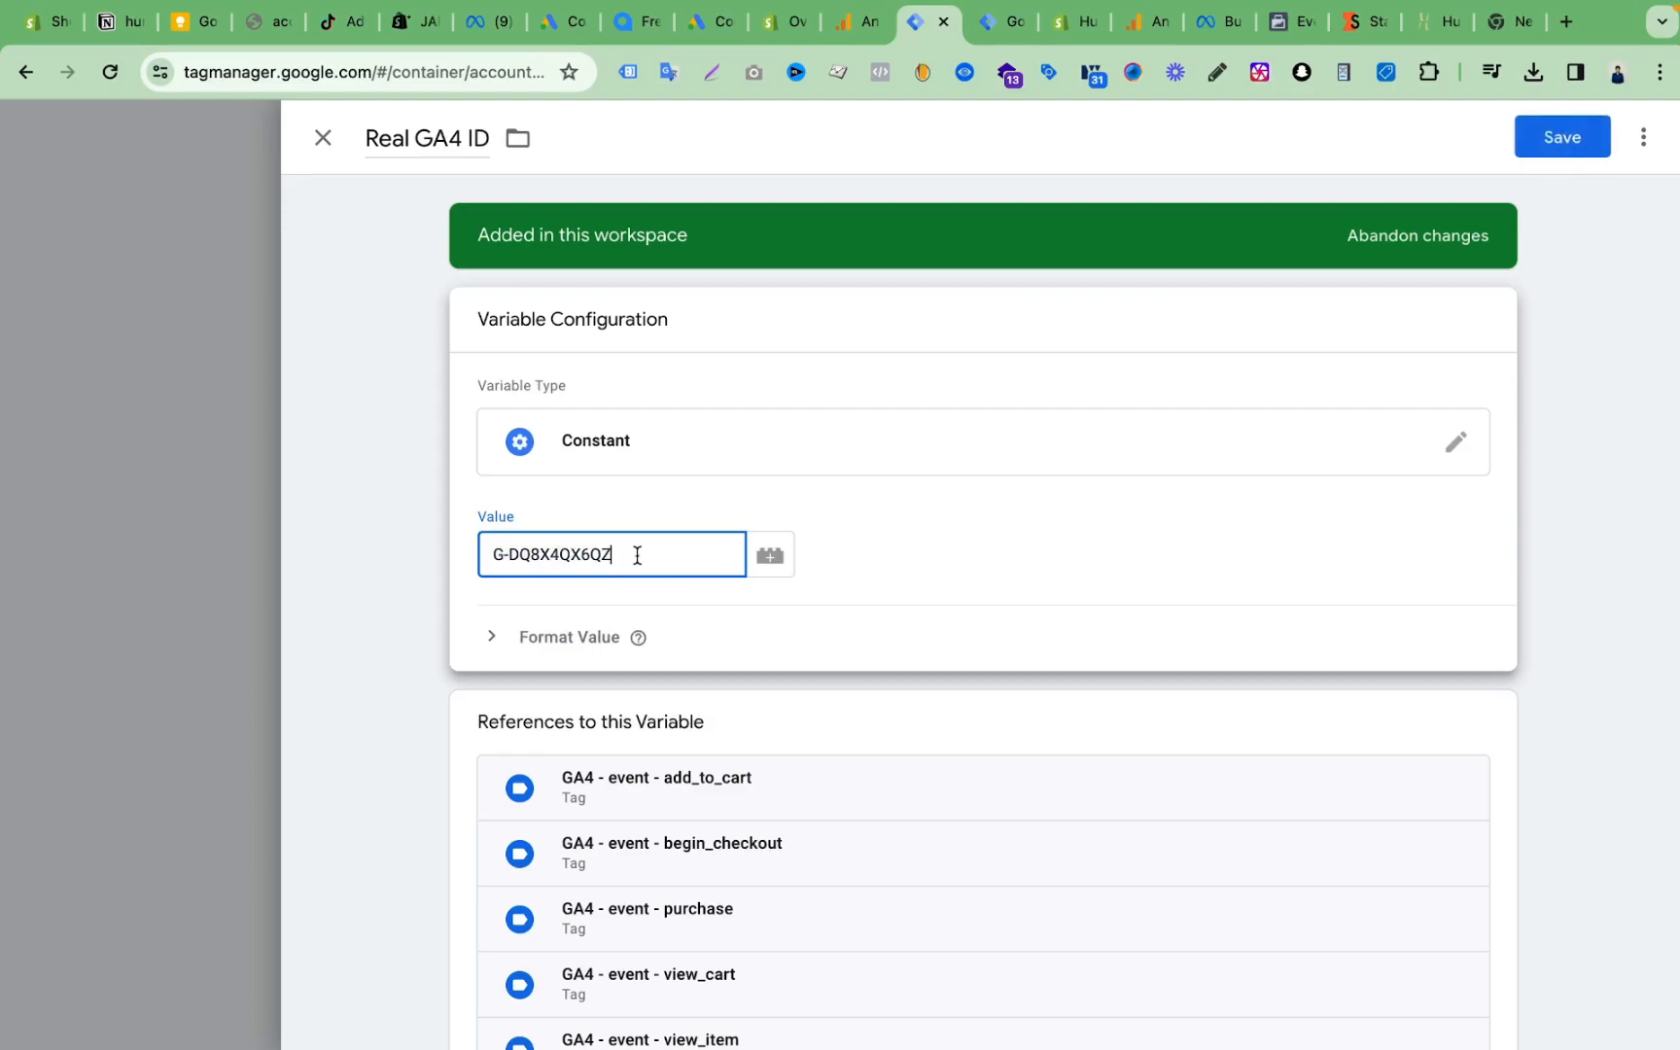
pyautogui.click(1540, 139)
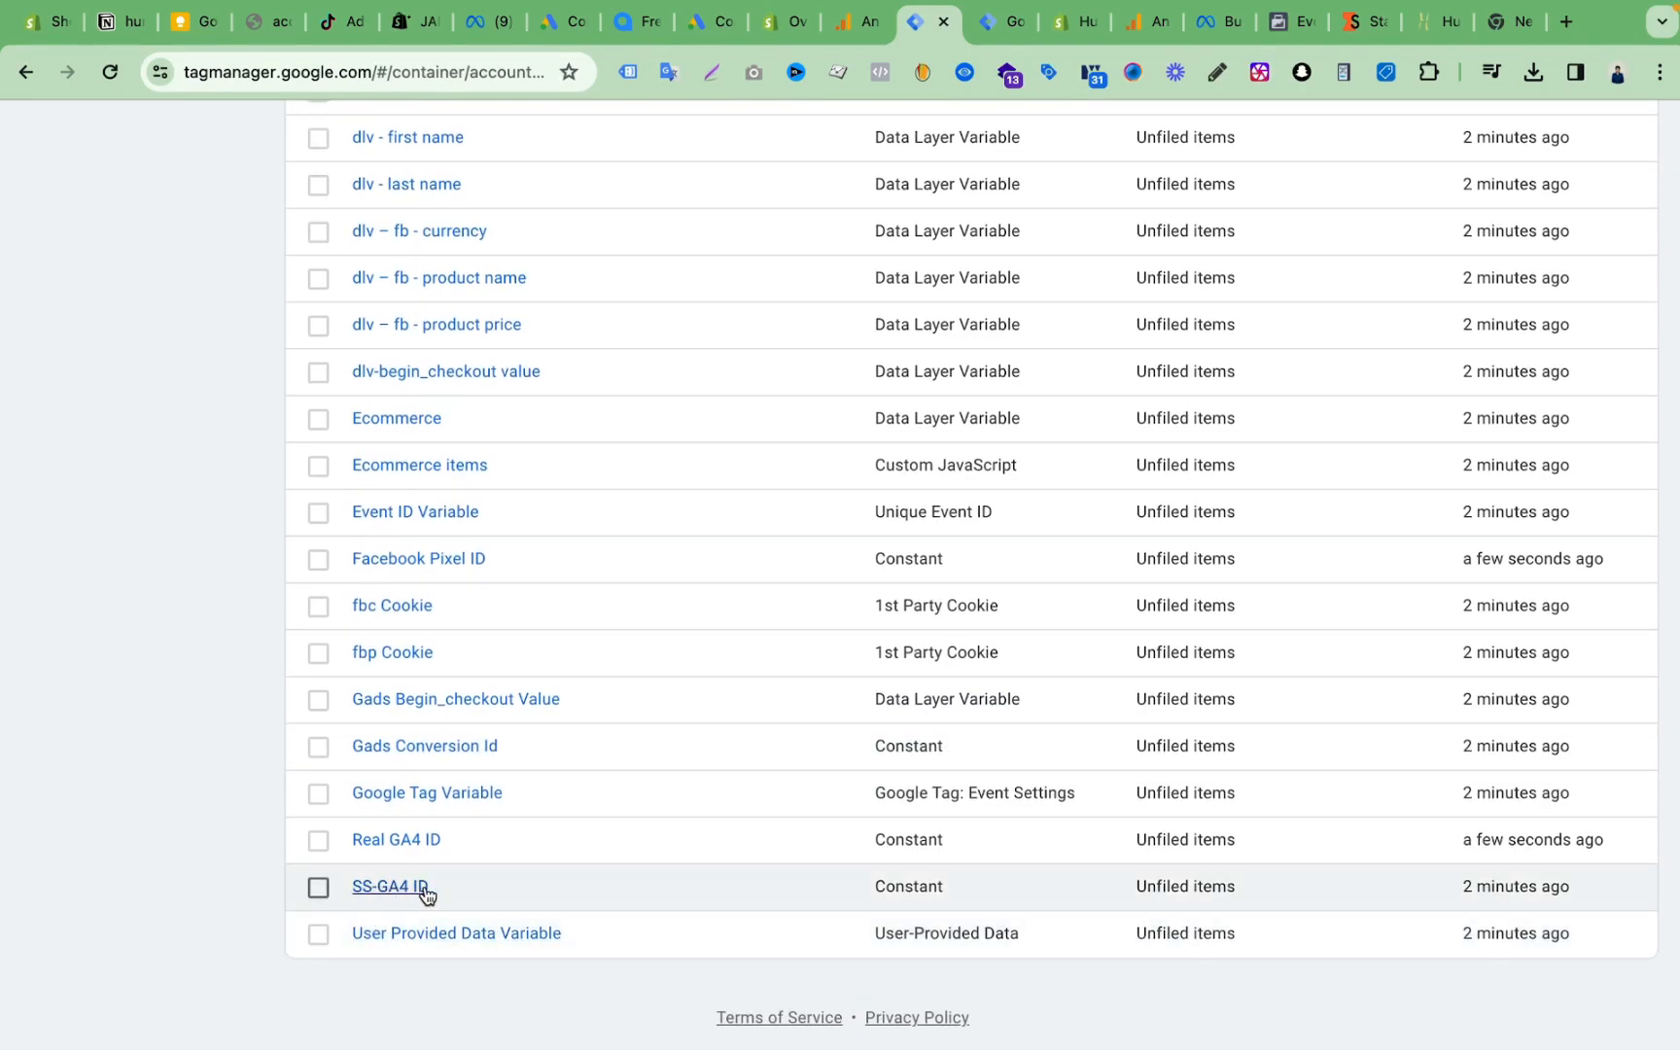
# Set the SS-GA4 ID constant to G-DQ8X4QTEST, replacing the end of the pasted measurement ID with TEST, and save the variable.
pyautogui.click(418, 887)
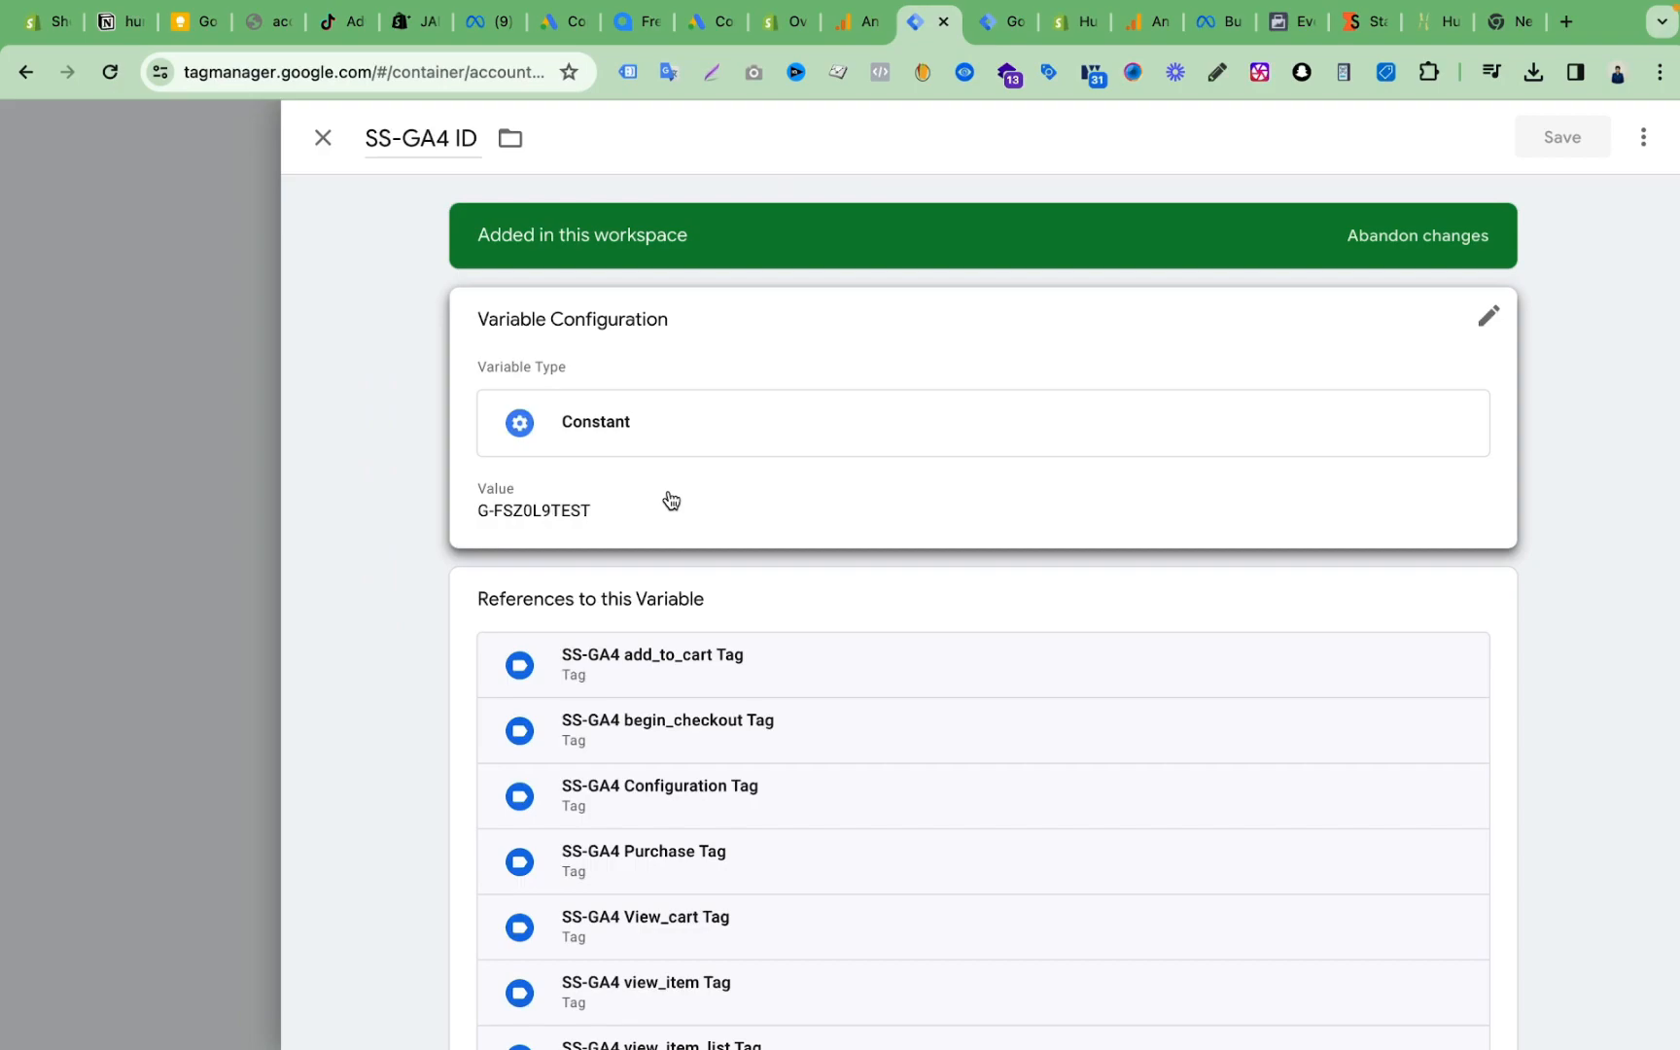
pyautogui.click(671, 500)
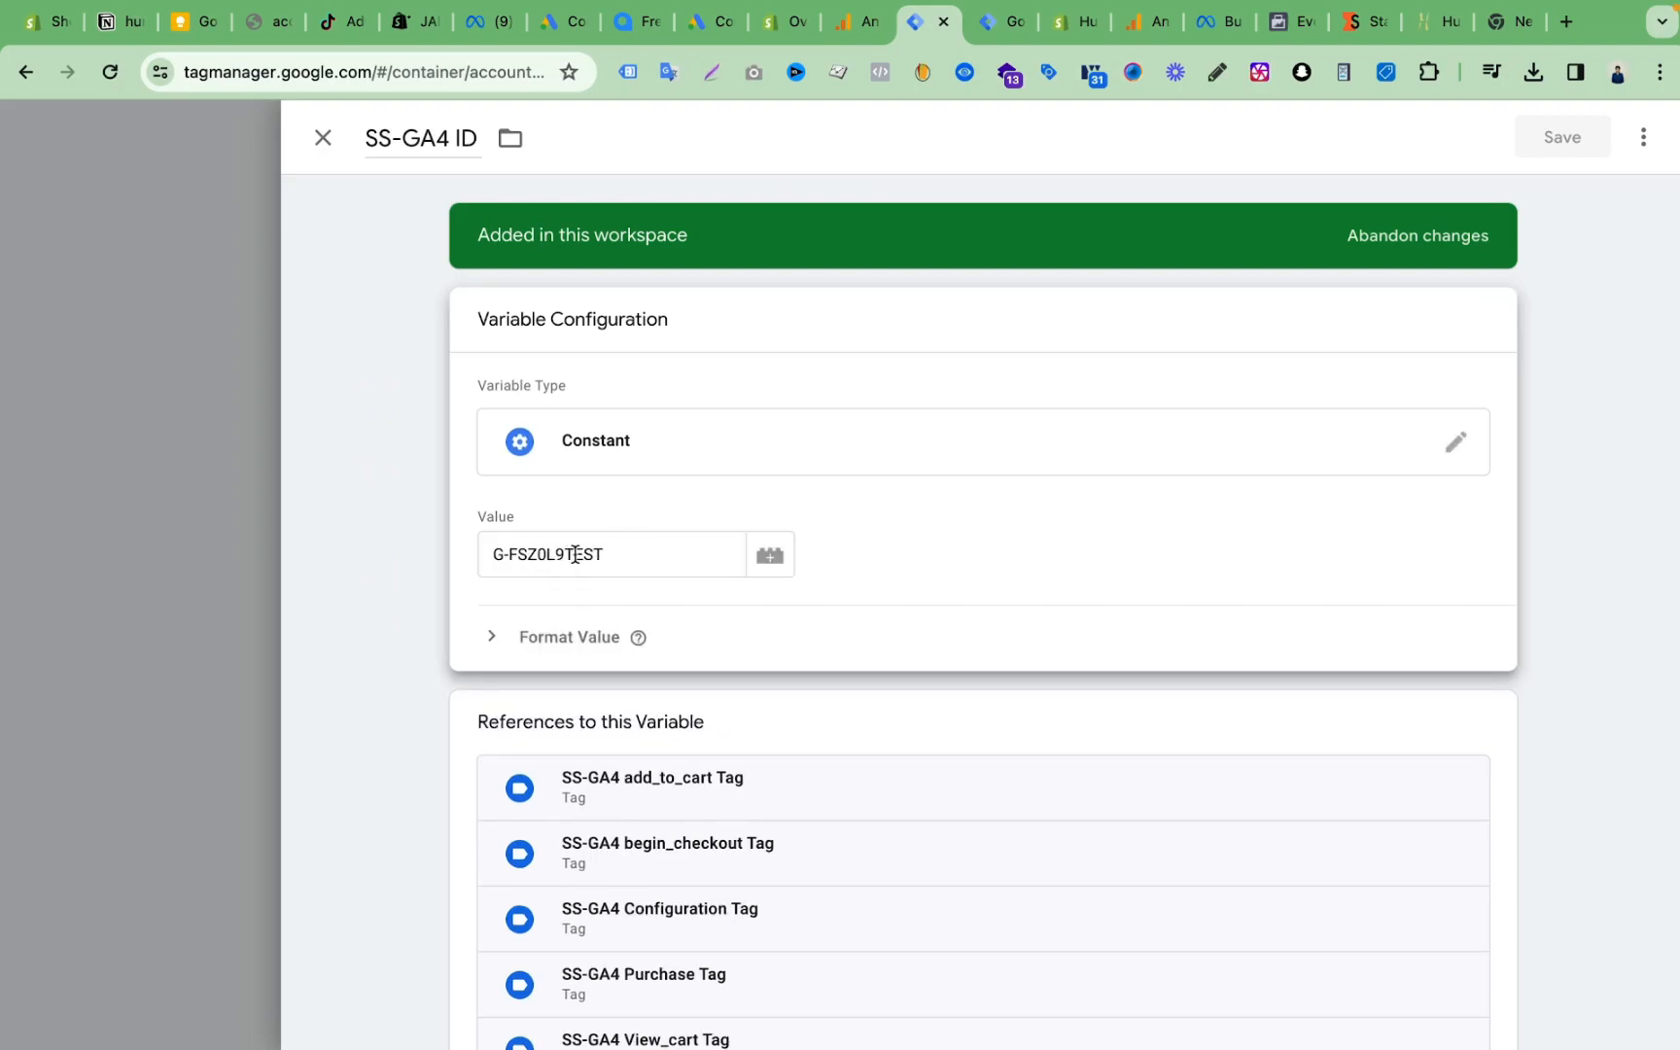
pyautogui.doubleClick(567, 556)
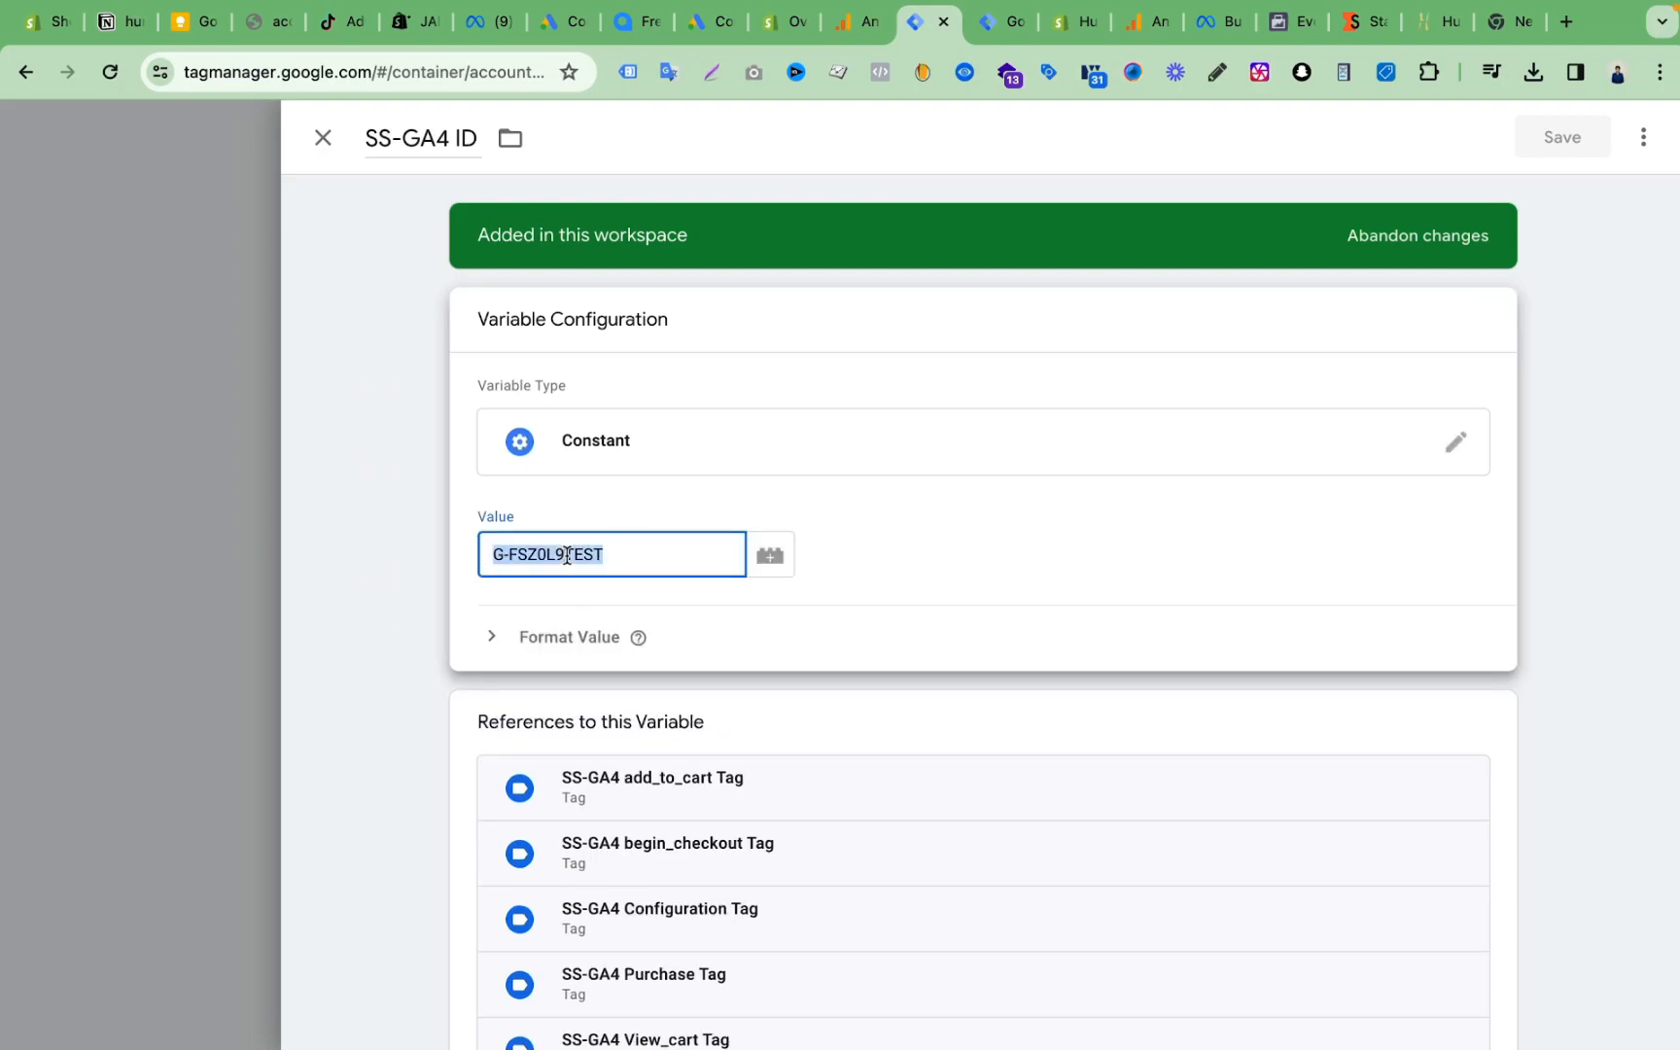
pyautogui.press('super+v')
pyautogui.moveTo(582, 555); pyautogui.dragTo(674, 556)
pyautogui.click(606, 557)
pyautogui.moveTo(570, 554); pyautogui.dragTo(644, 554)
pyautogui.write('T')
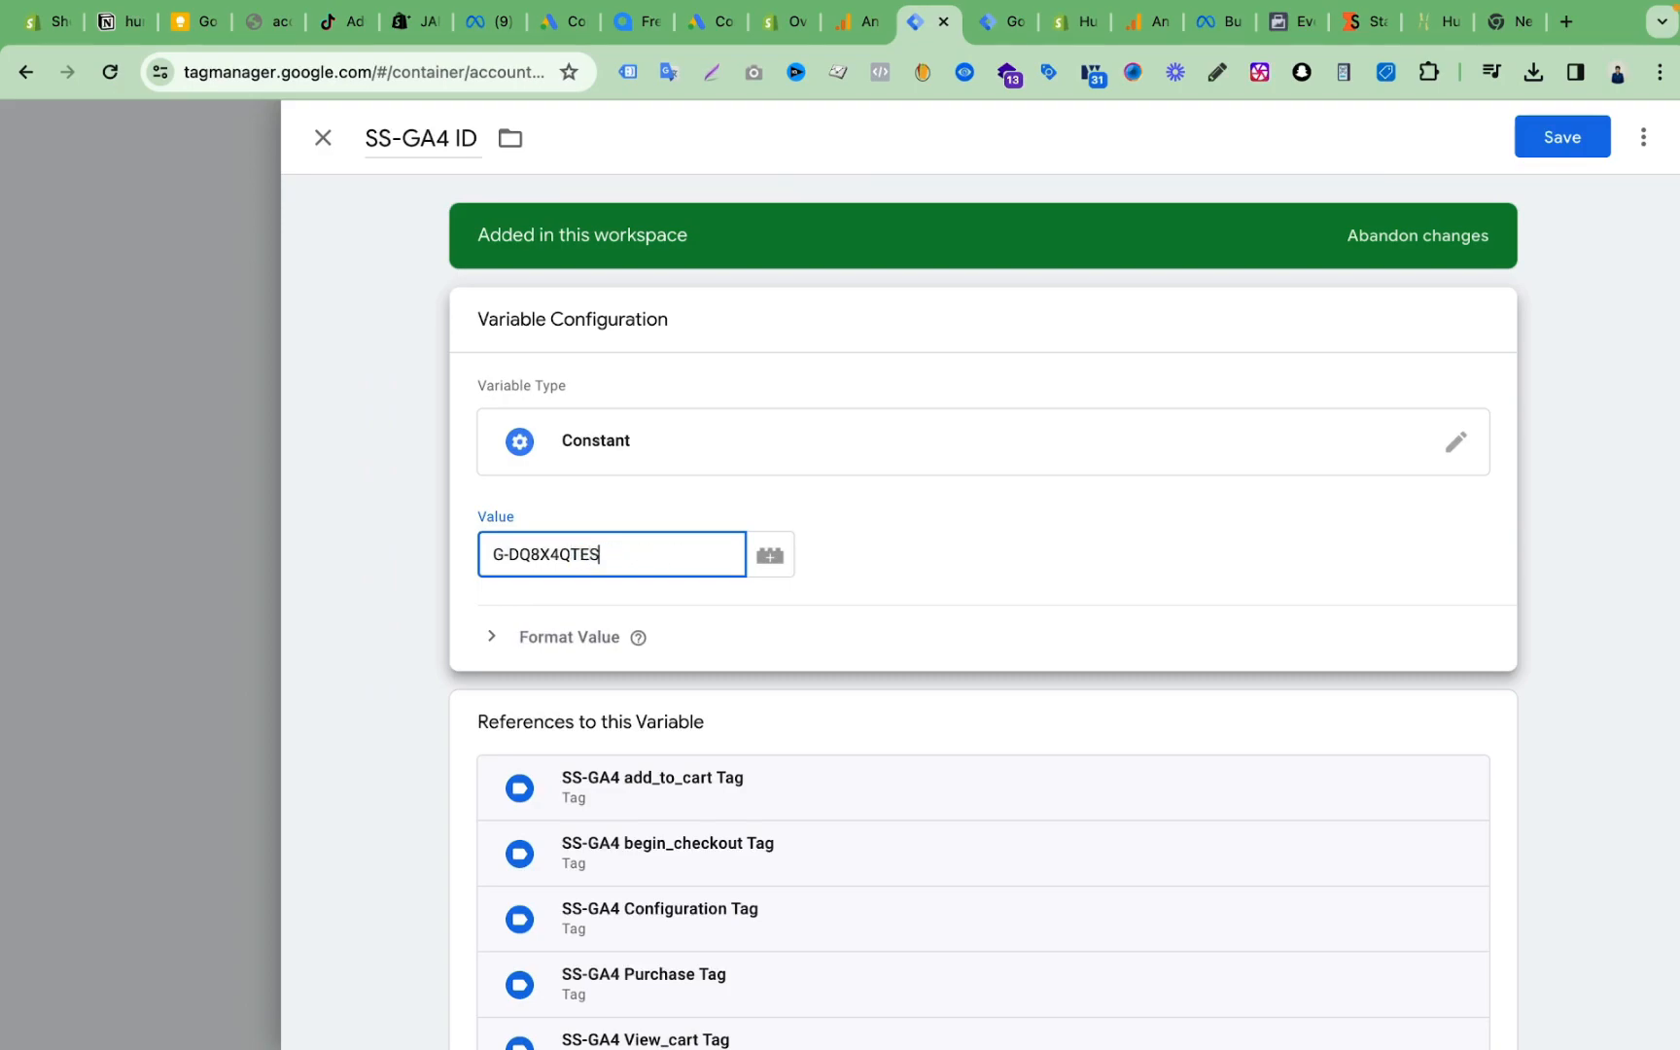
pyautogui.doubleClick(572, 561)
pyautogui.tripleClick(641, 553)
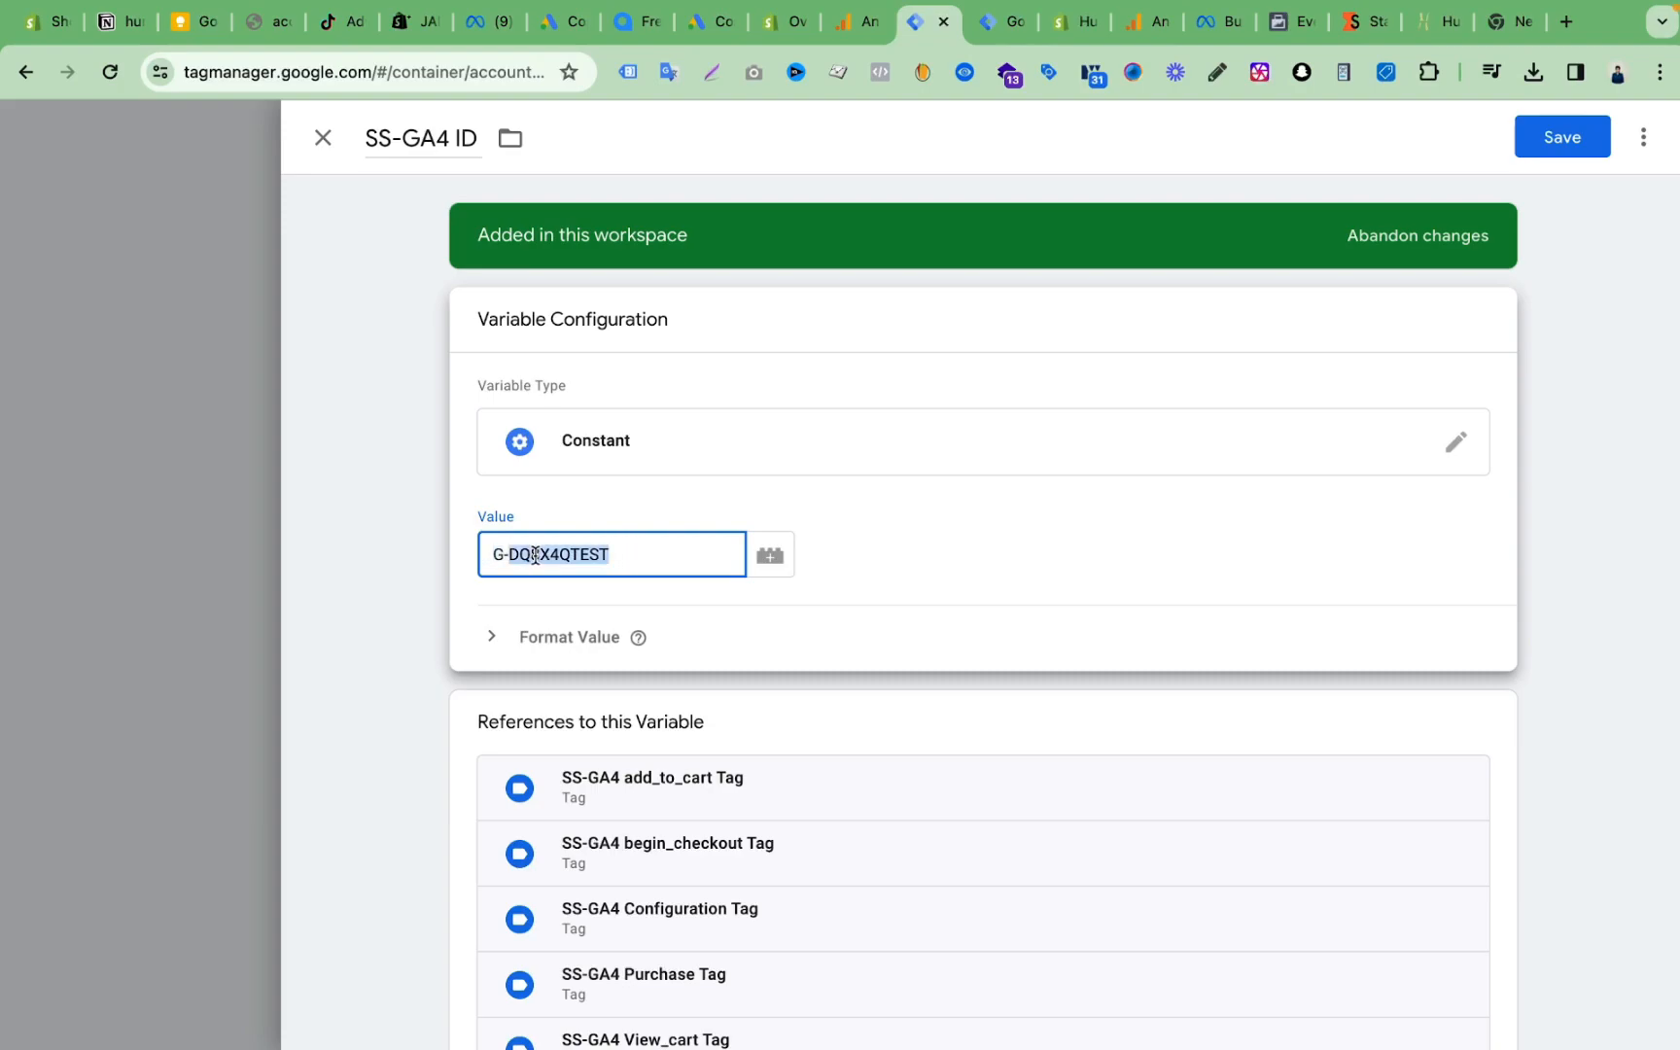
pyautogui.click(648, 548)
pyautogui.tripleClick(557, 554)
pyautogui.moveTo(510, 553); pyautogui.dragTo(608, 550)
pyautogui.click(626, 546)
pyautogui.click(1561, 139)
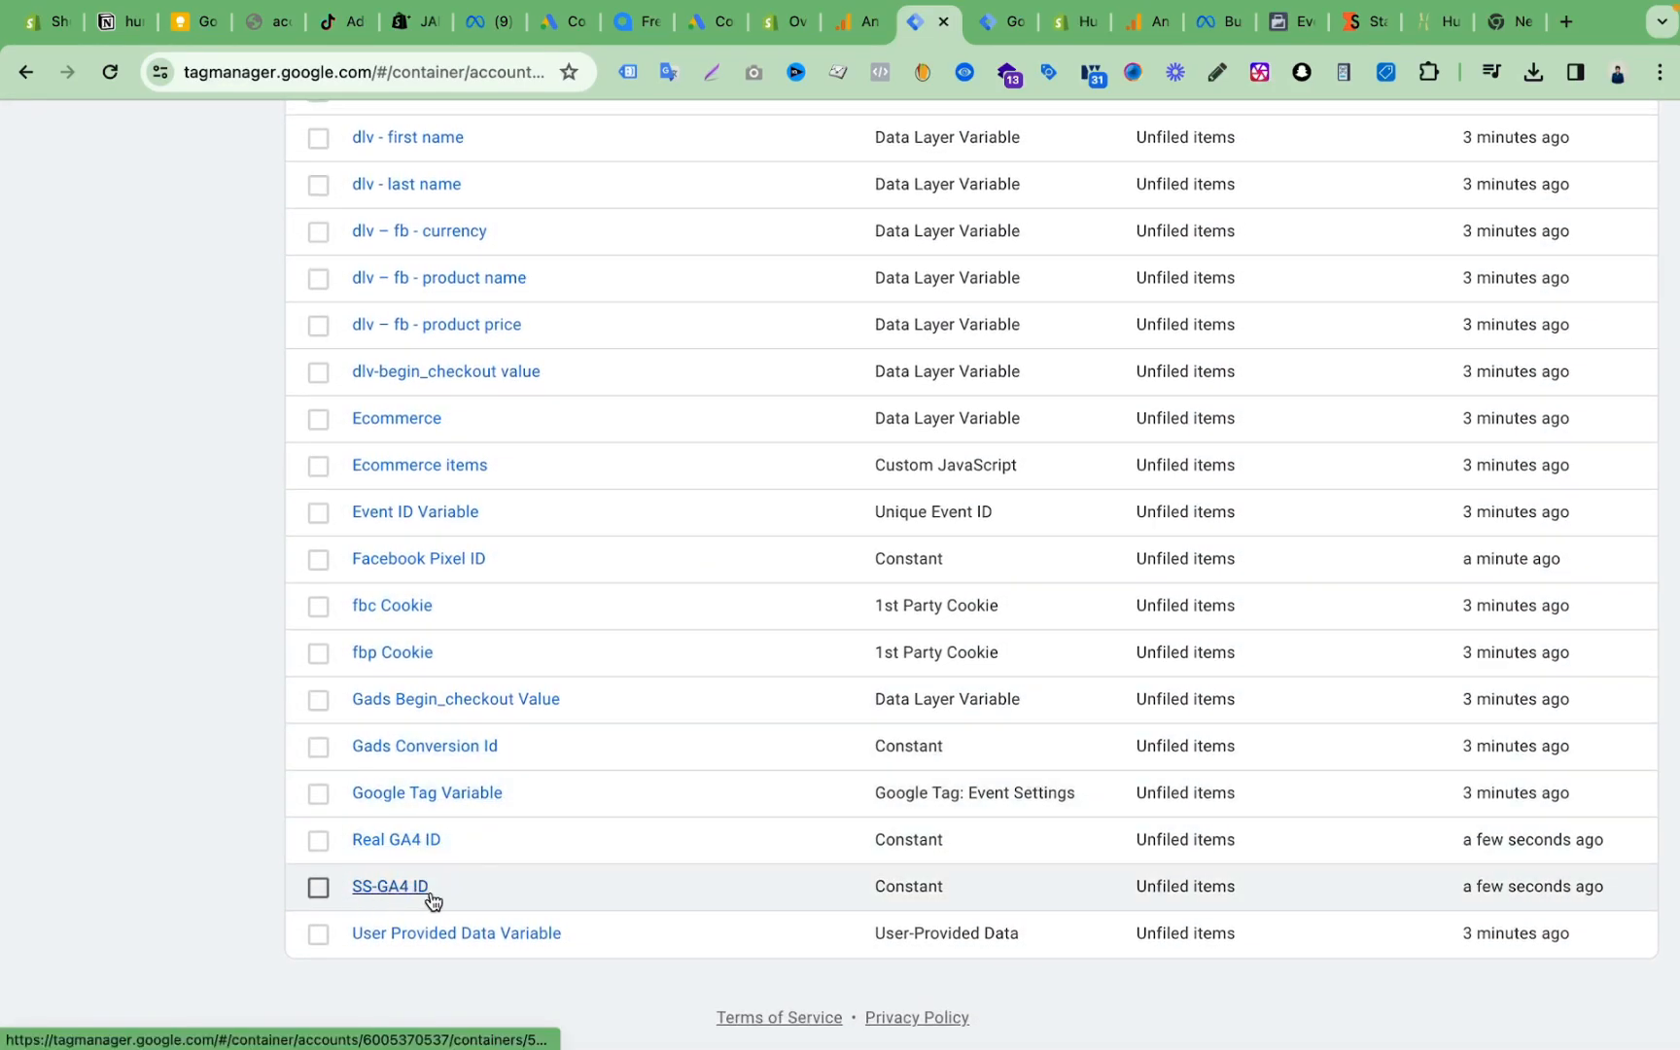
pyautogui.scroll(2, 435, 902)
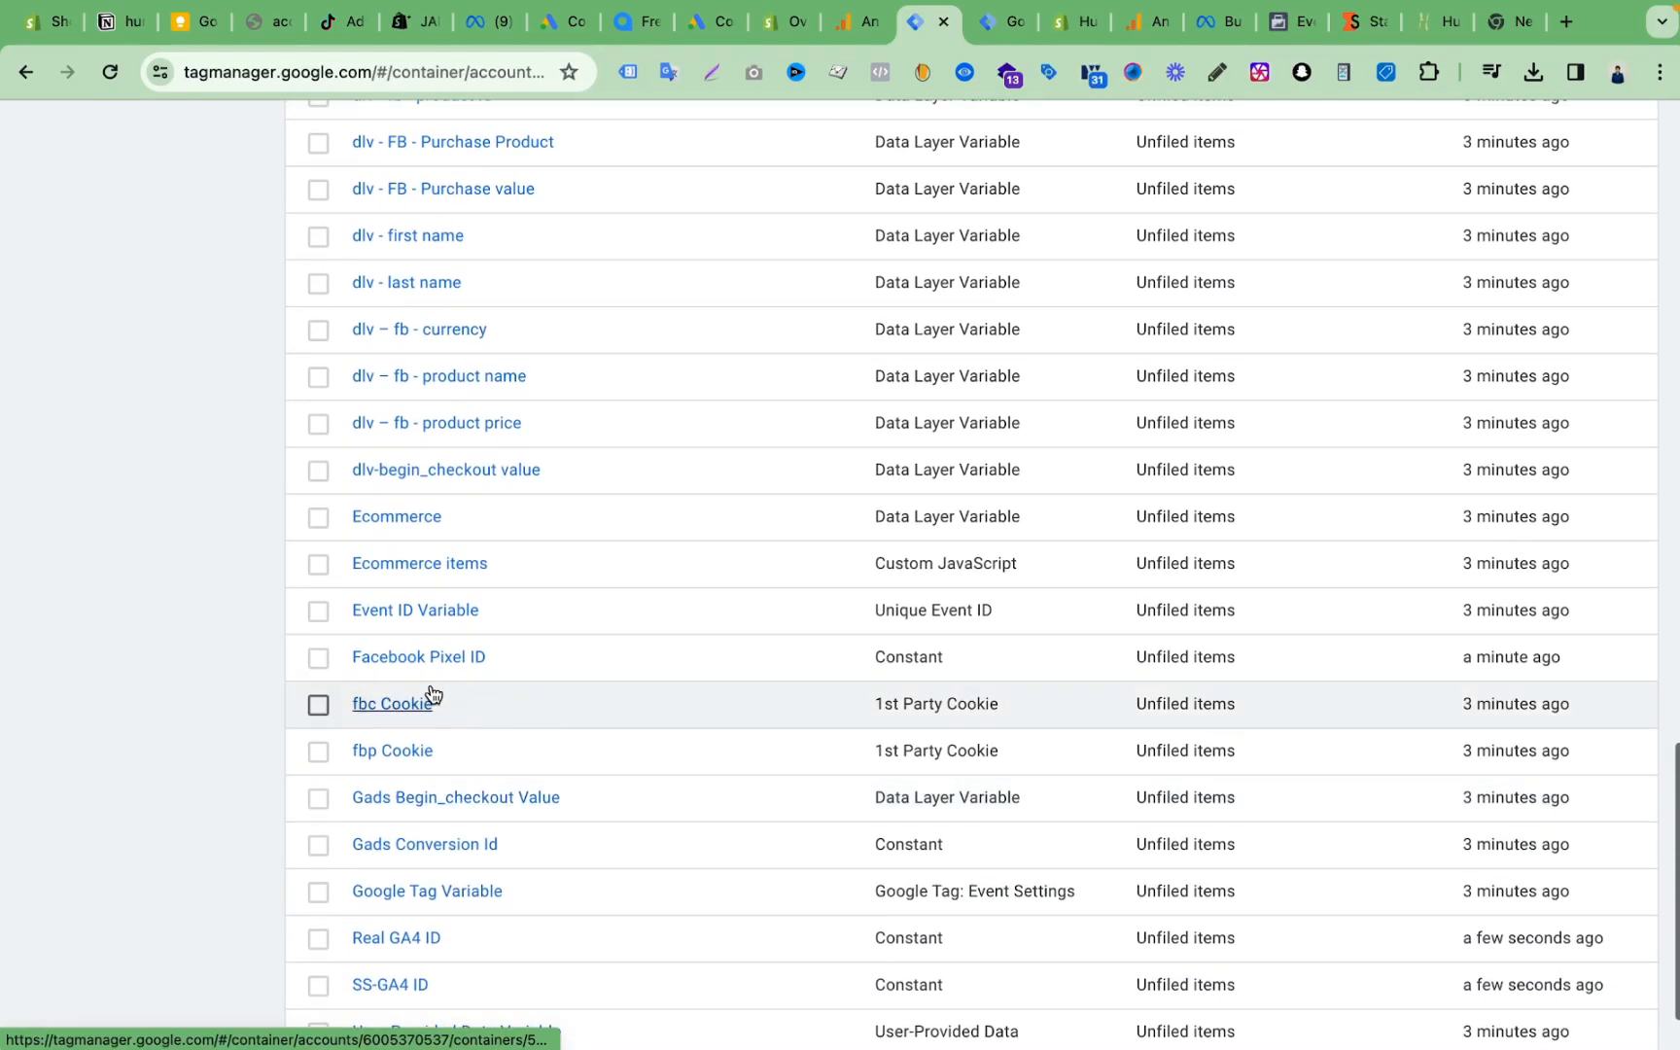
pyautogui.scroll(5, 478, 667)
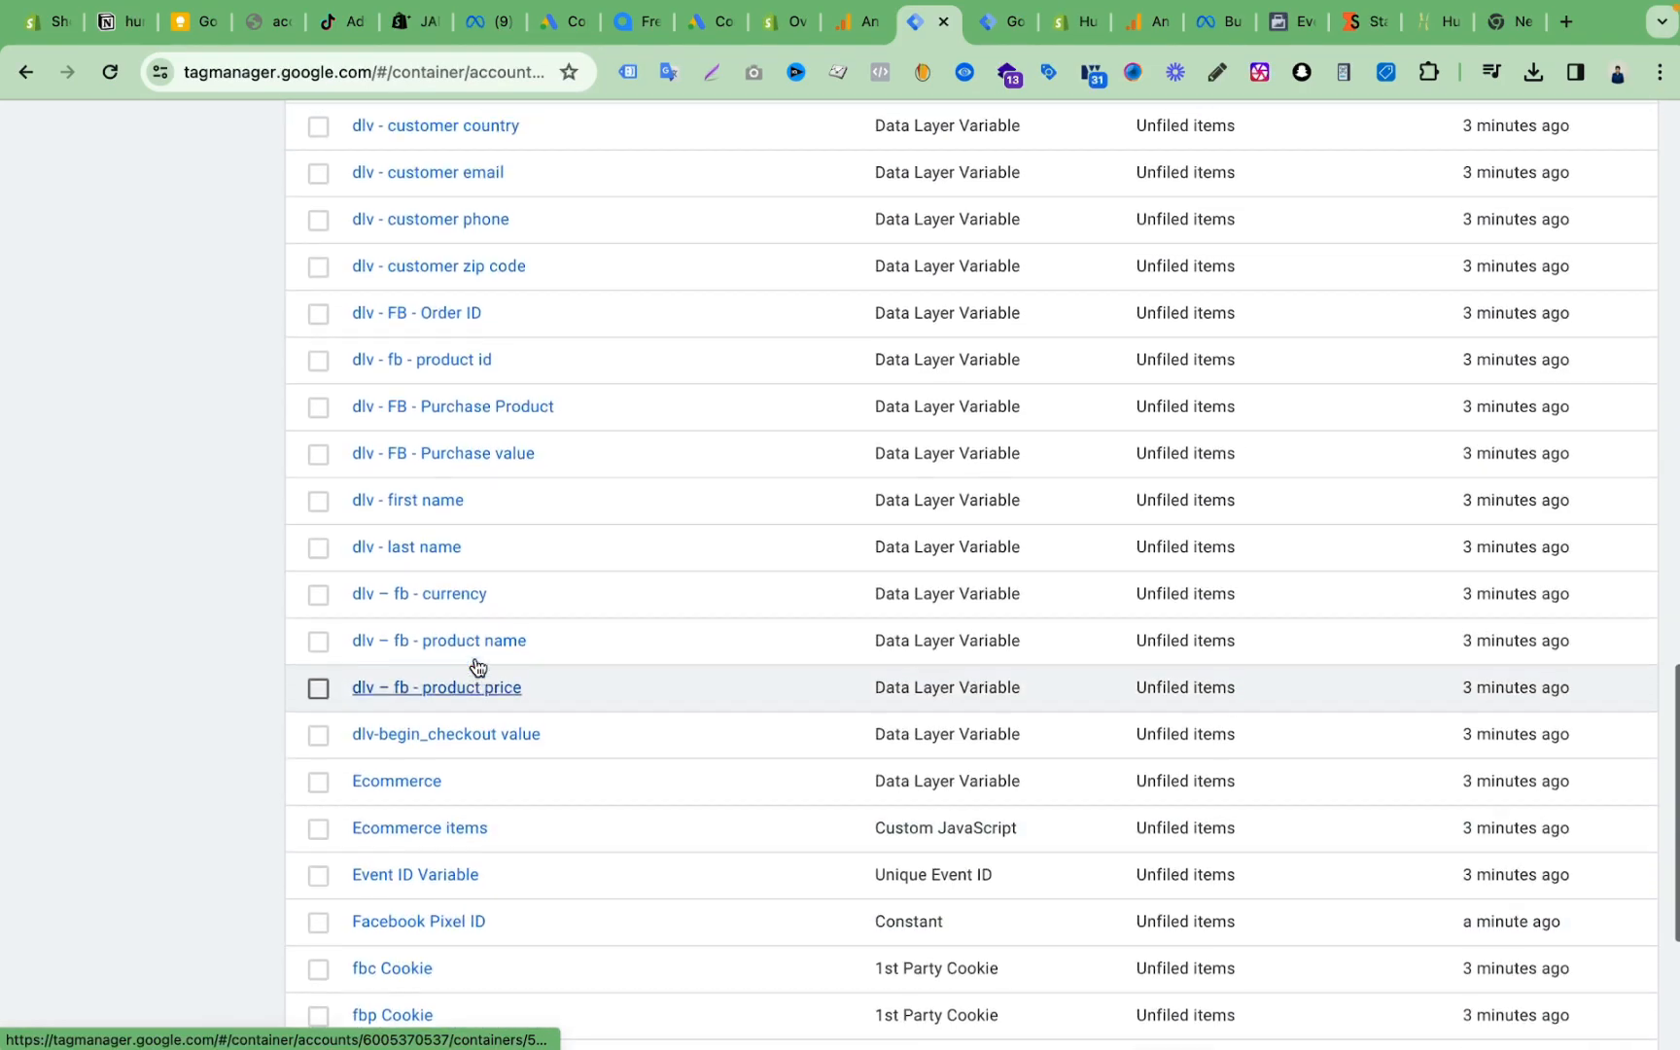
pyautogui.scroll(3, 477, 667)
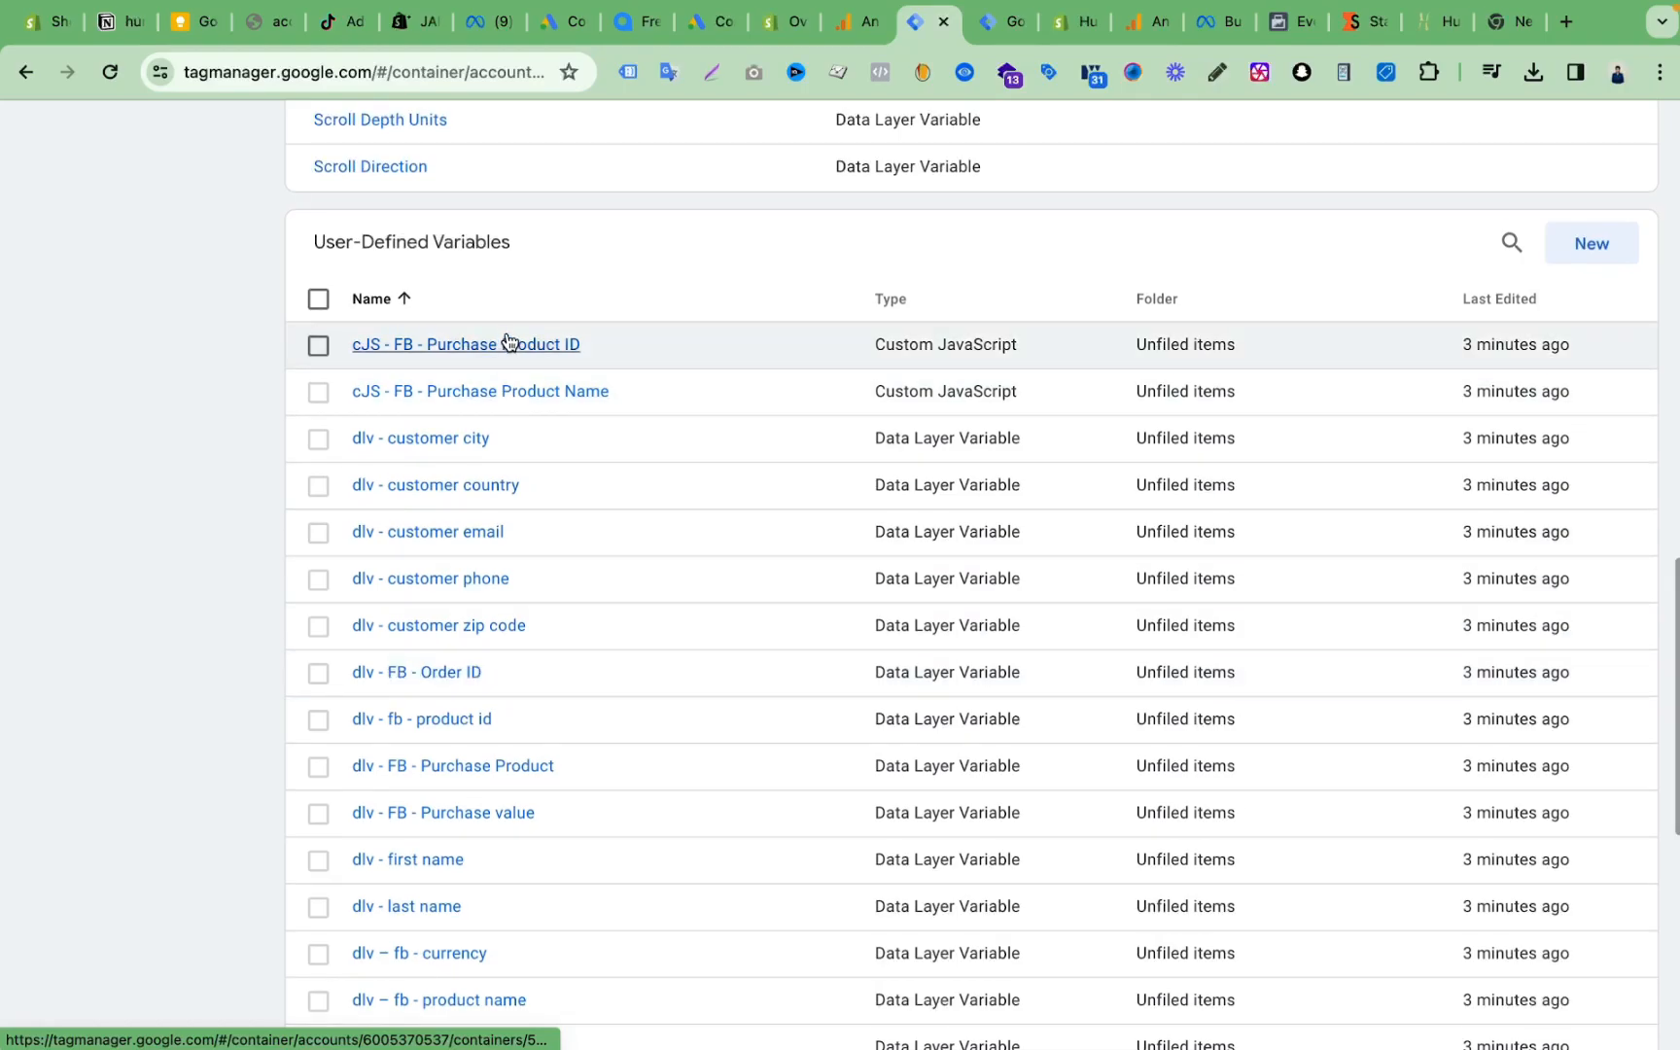
pyautogui.scroll(-8, 515, 381)
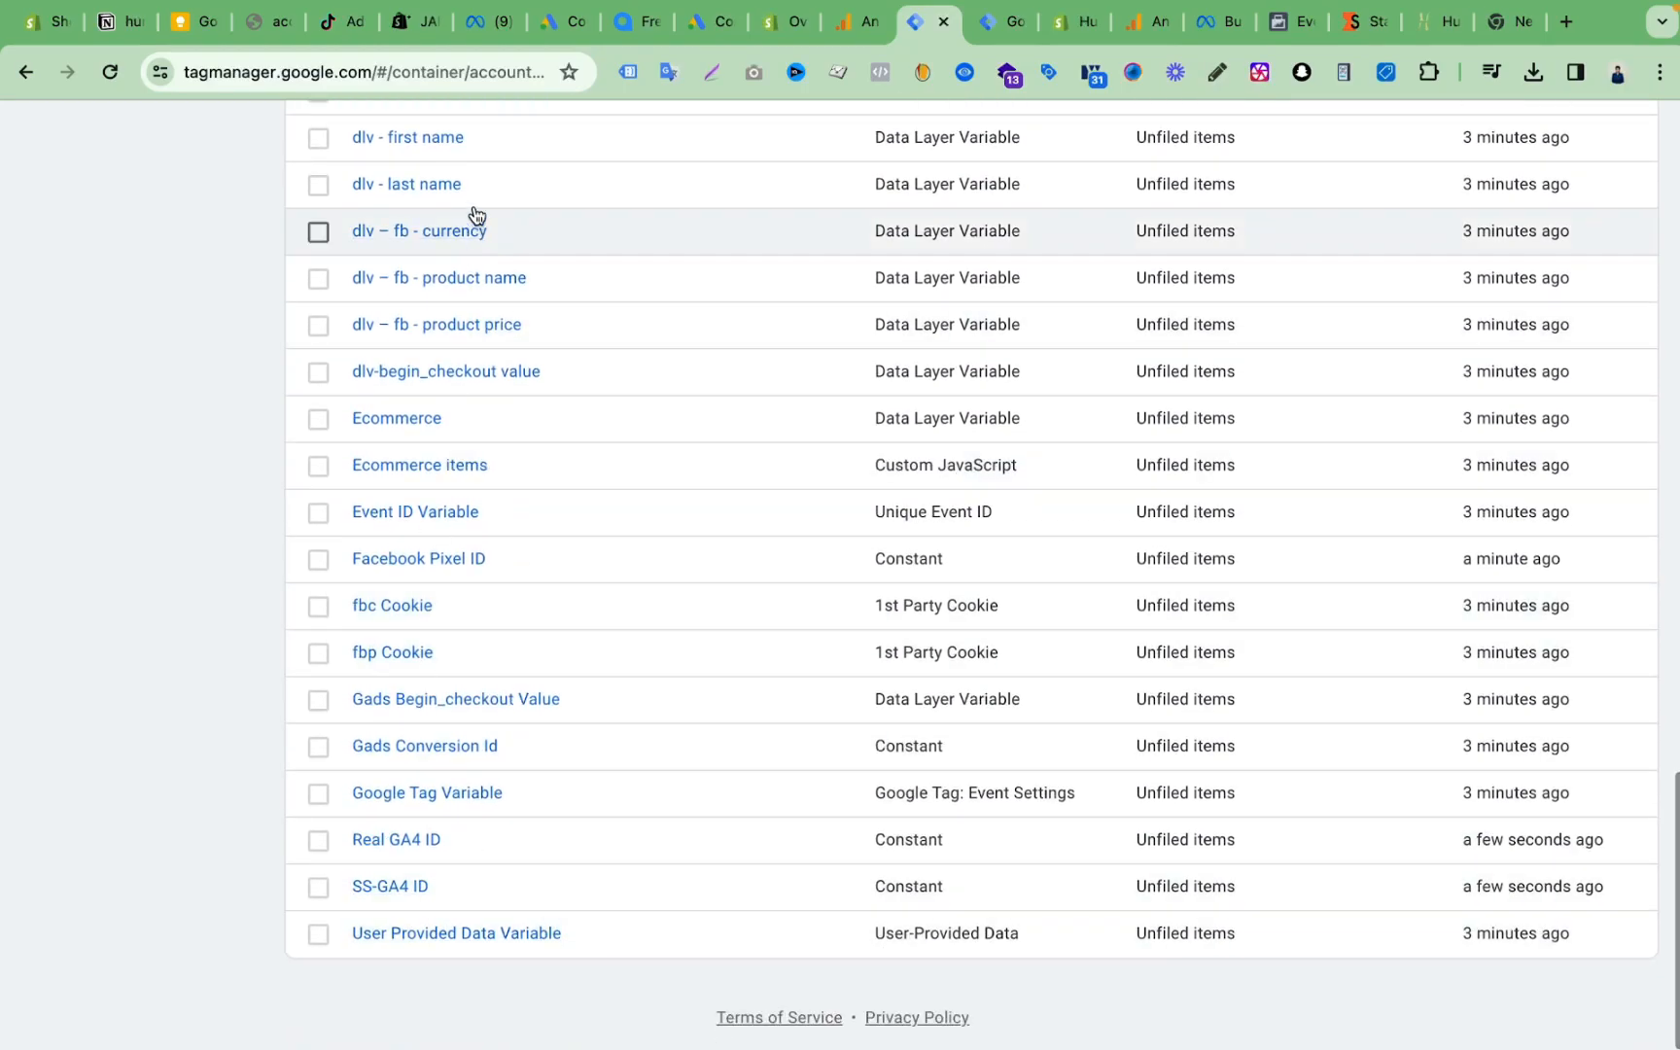
pyautogui.scroll(4, 475, 678)
pyautogui.scroll(15, 475, 678)
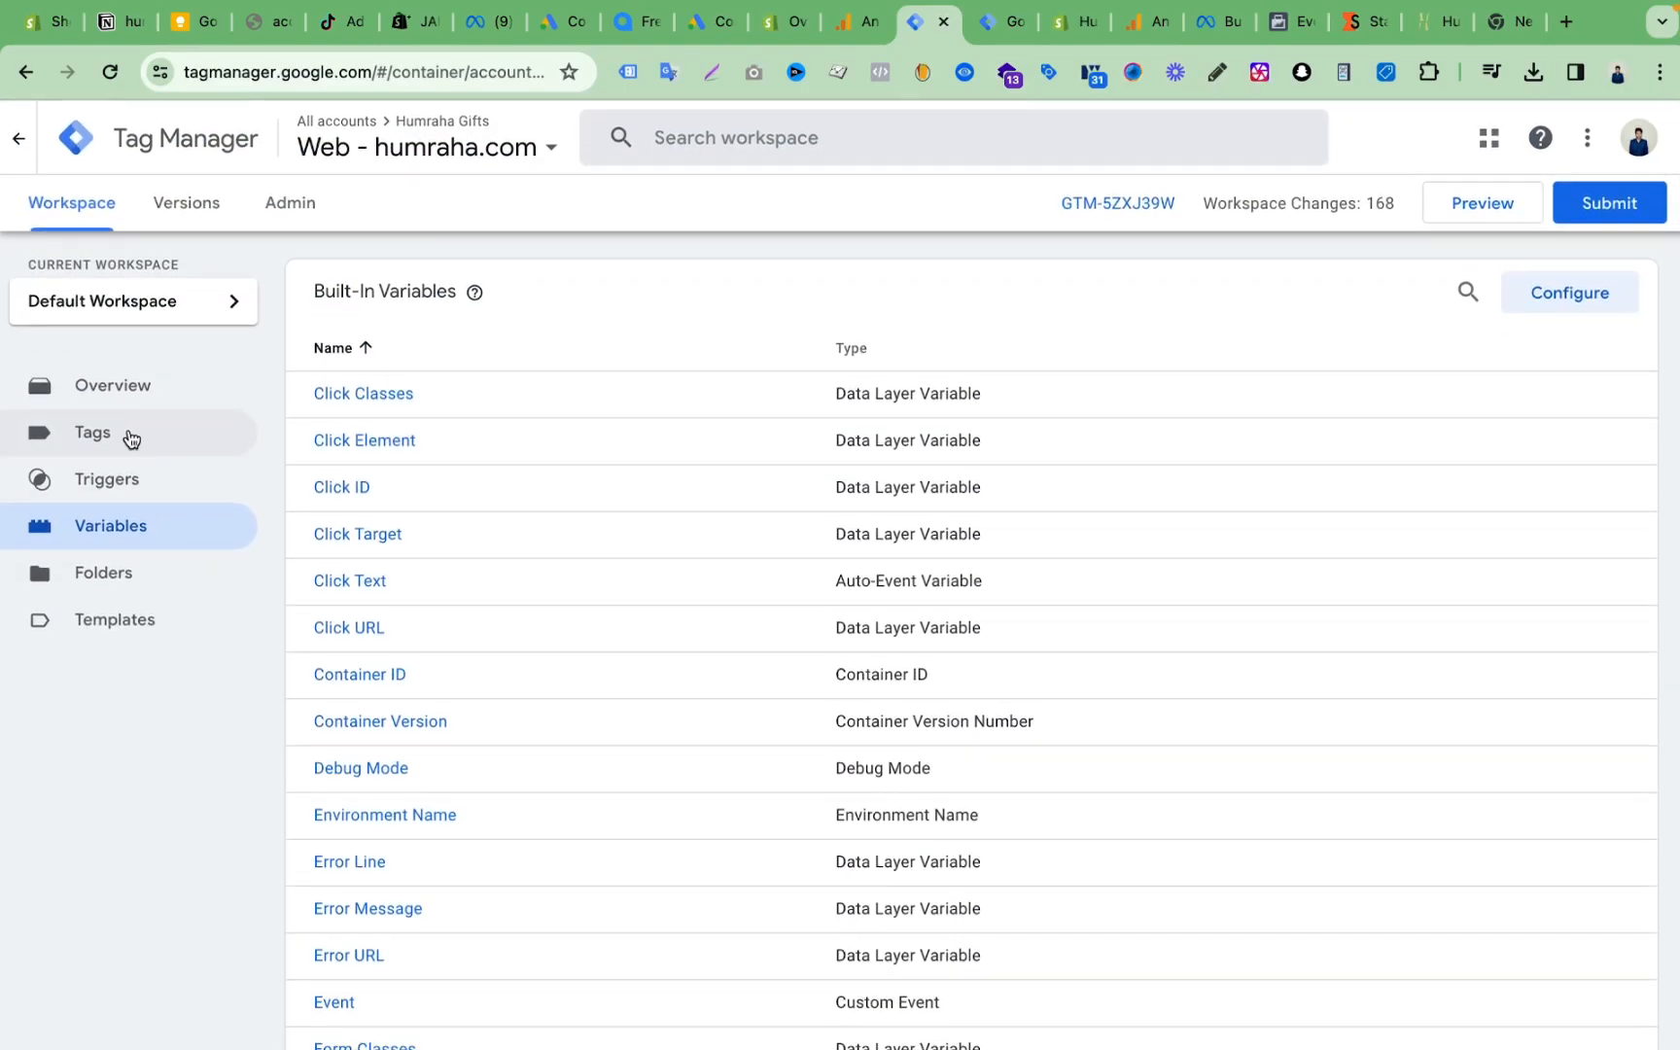
# Open the GAds Conversion Purchase Tag from the web container's tags and examine its conversion label.
pyautogui.click(125, 438)
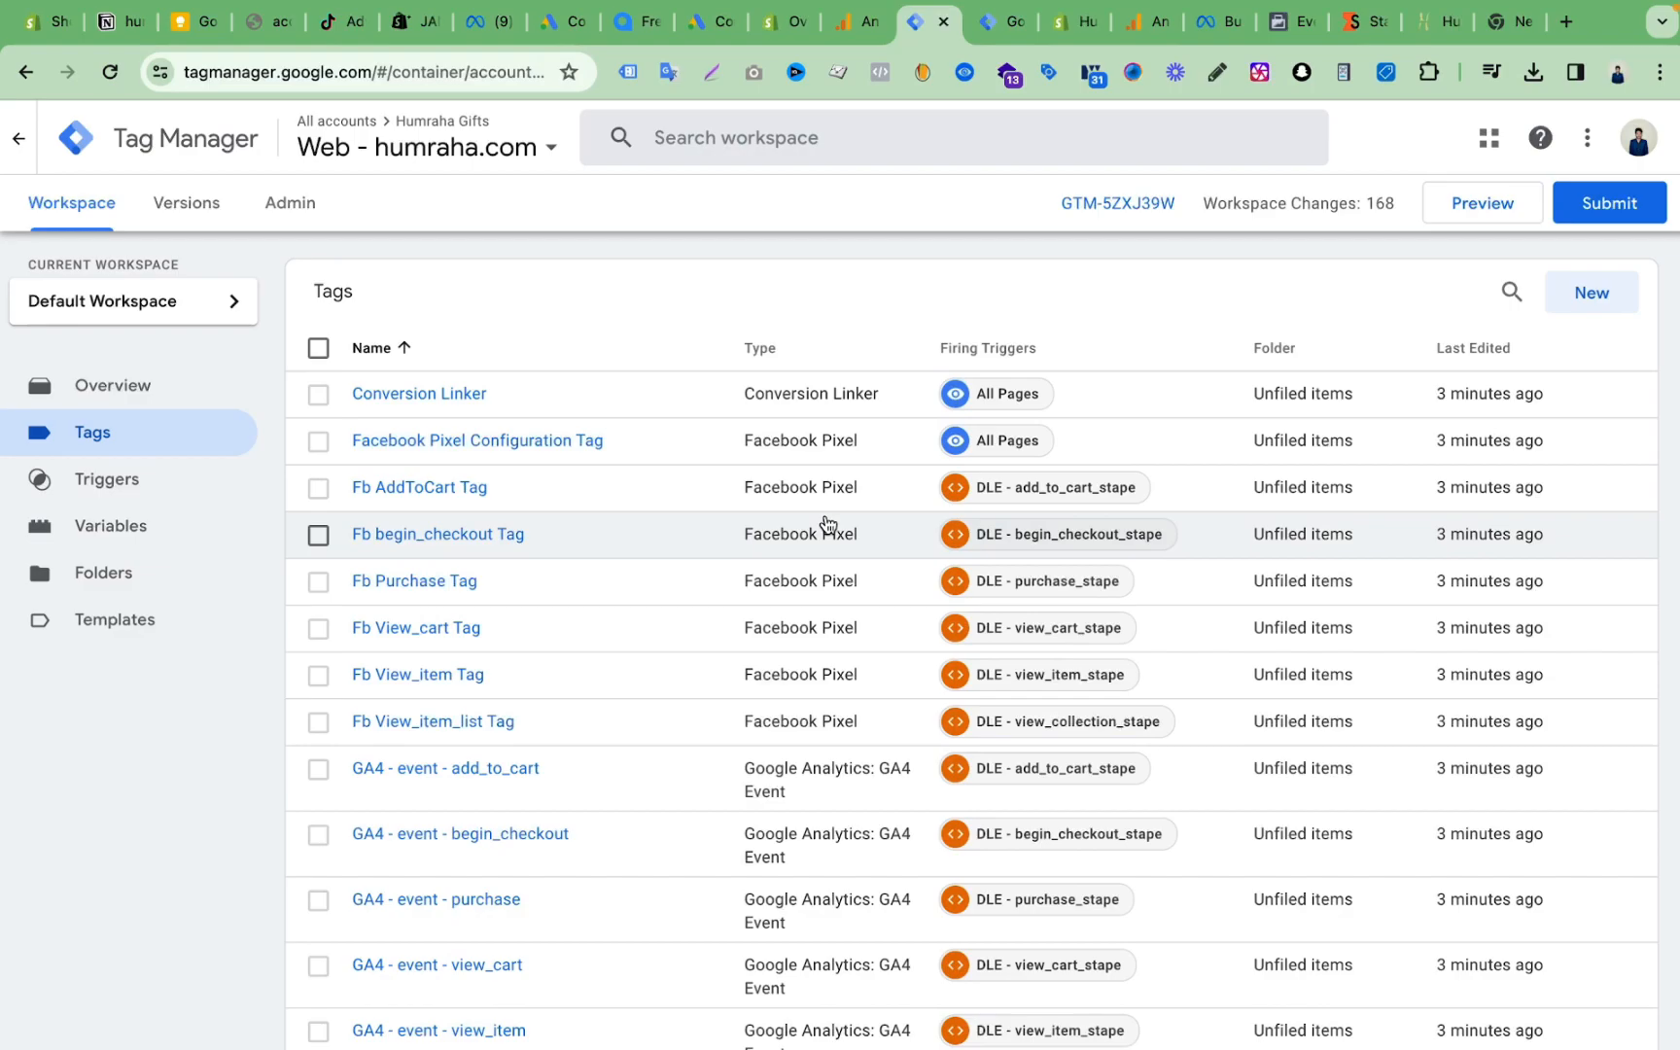
pyautogui.scroll(-7, 783, 826)
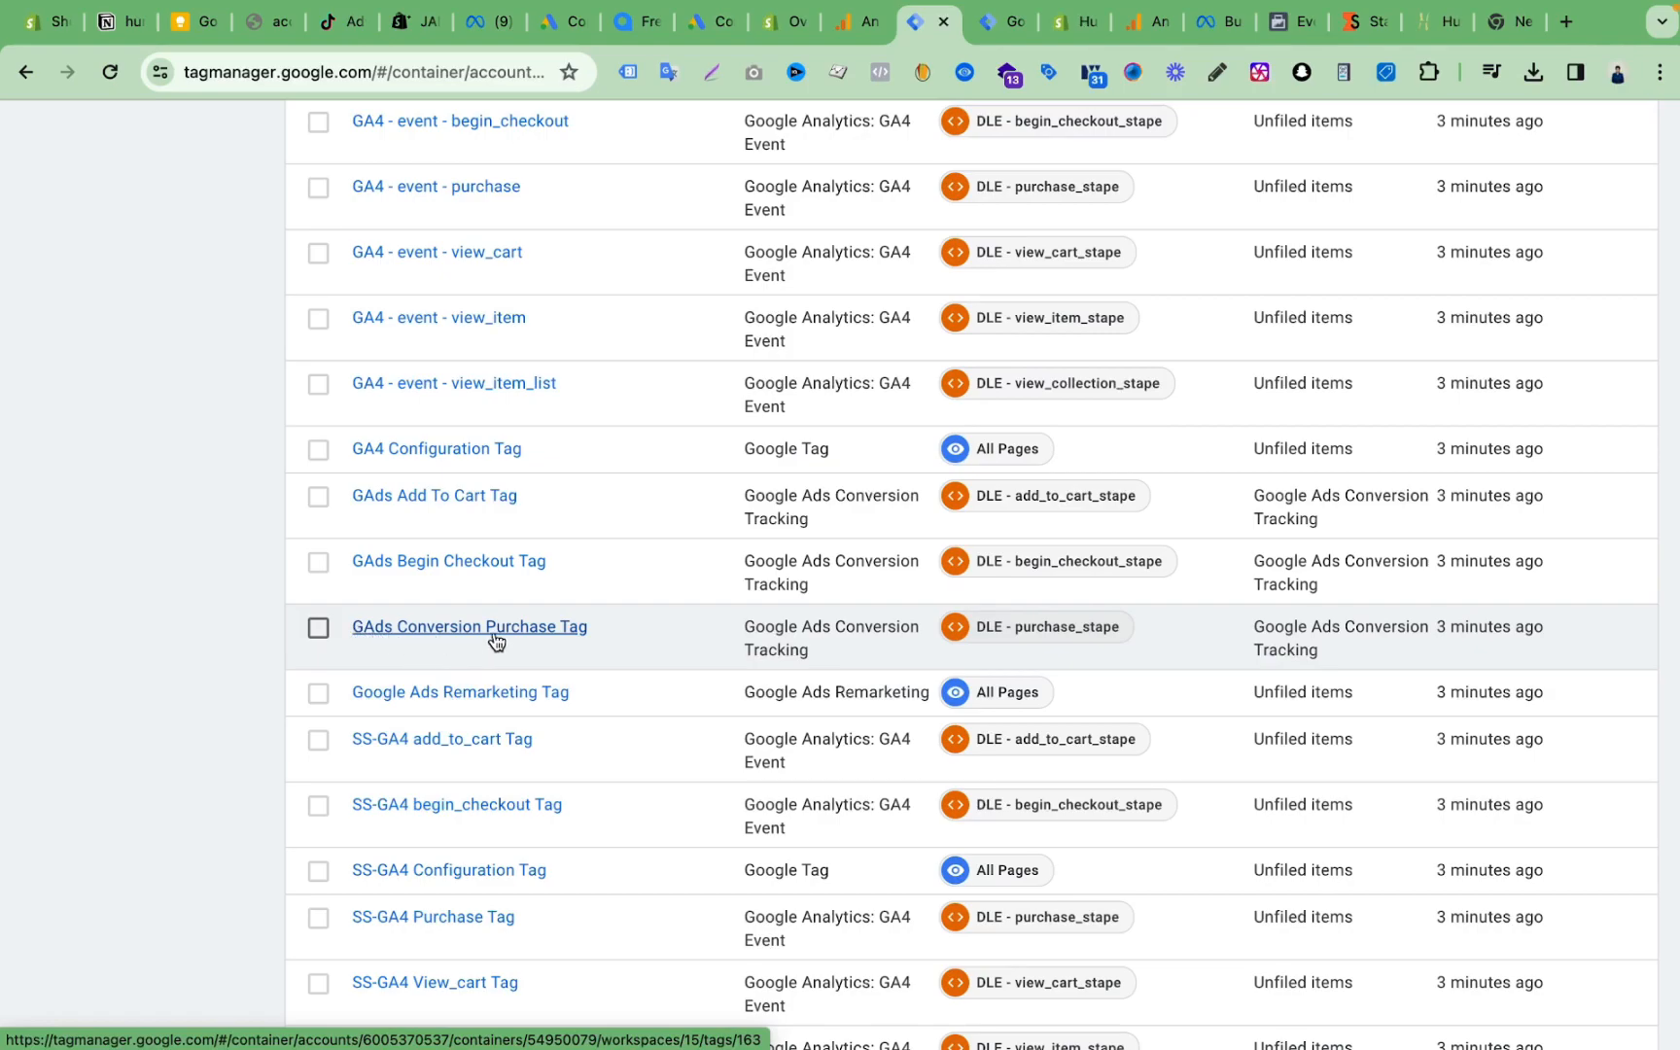
pyautogui.click(556, 629)
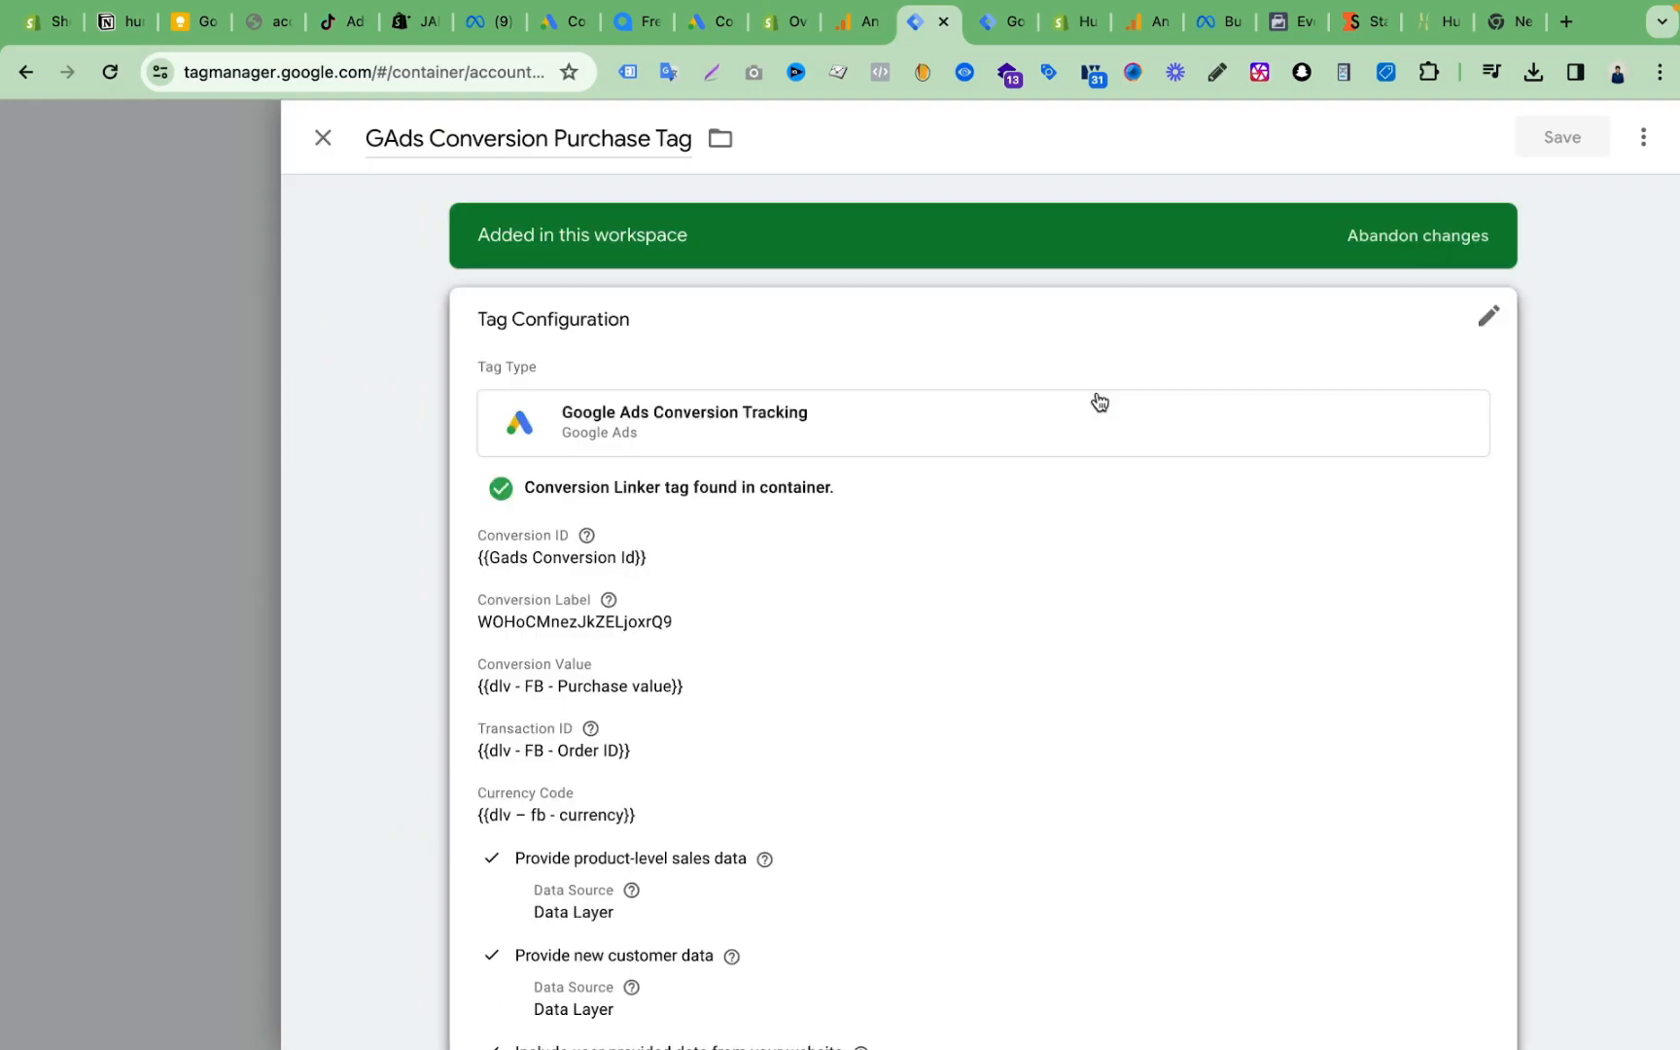
pyautogui.click(968, 555)
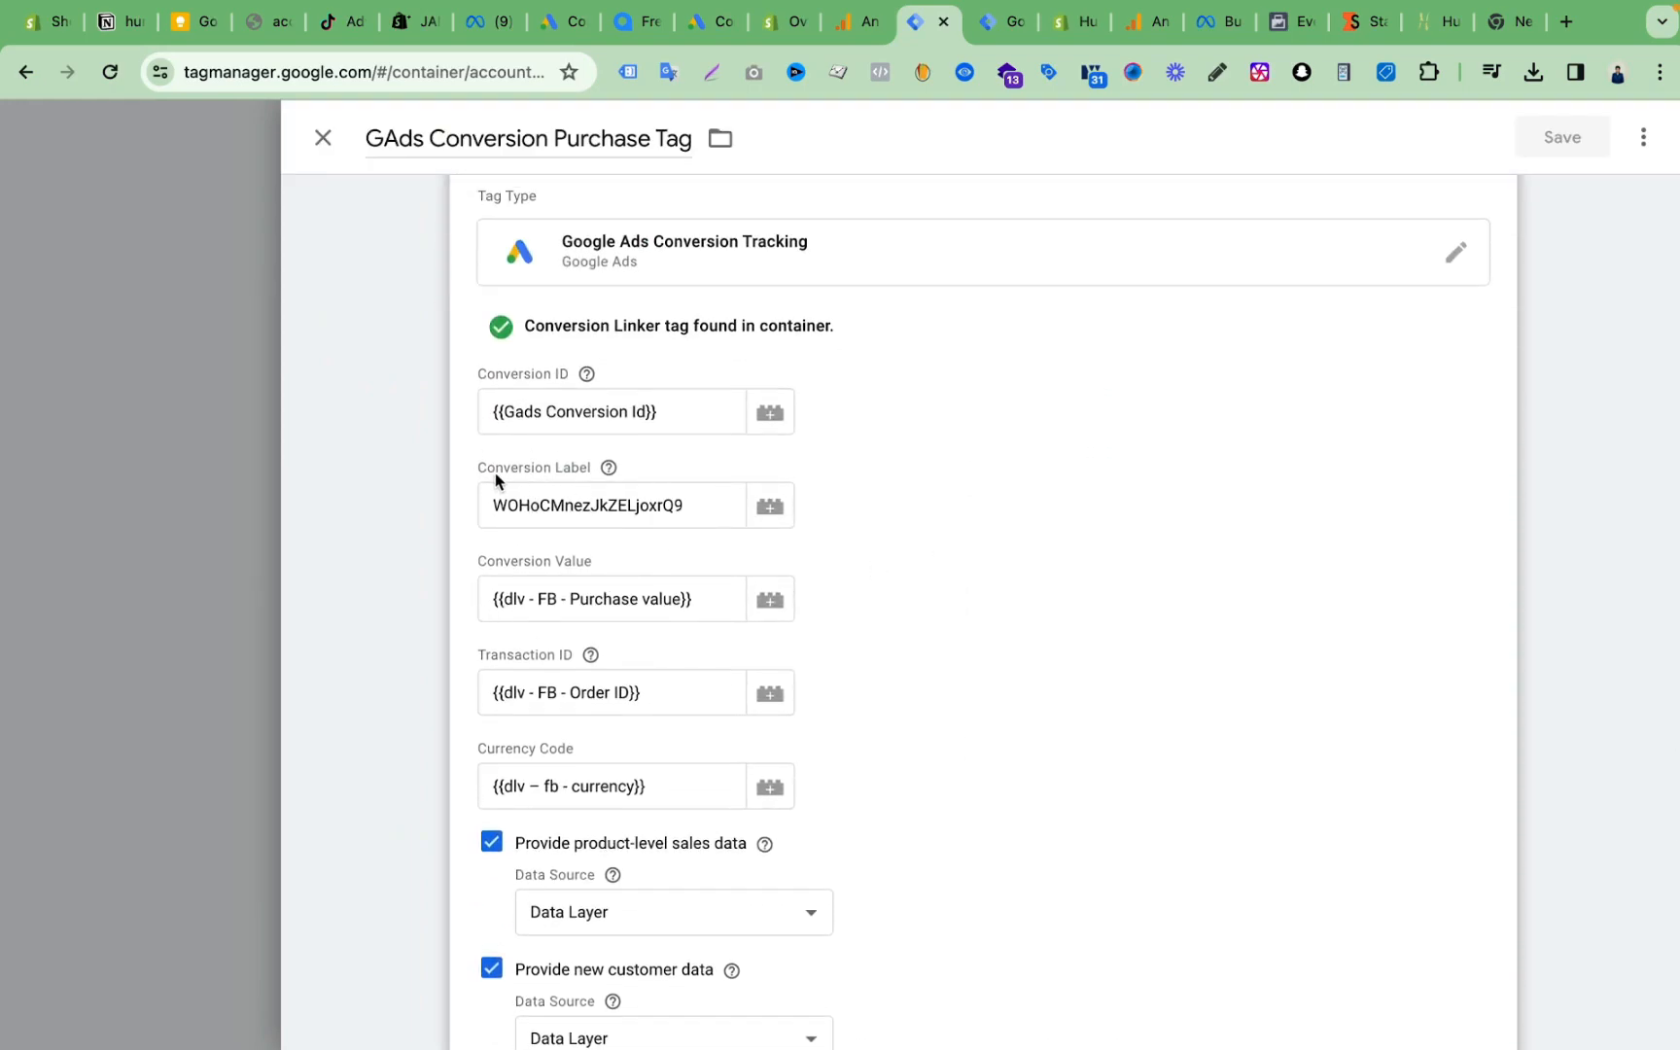
pyautogui.click(579, 504)
pyautogui.doubleClick(611, 512)
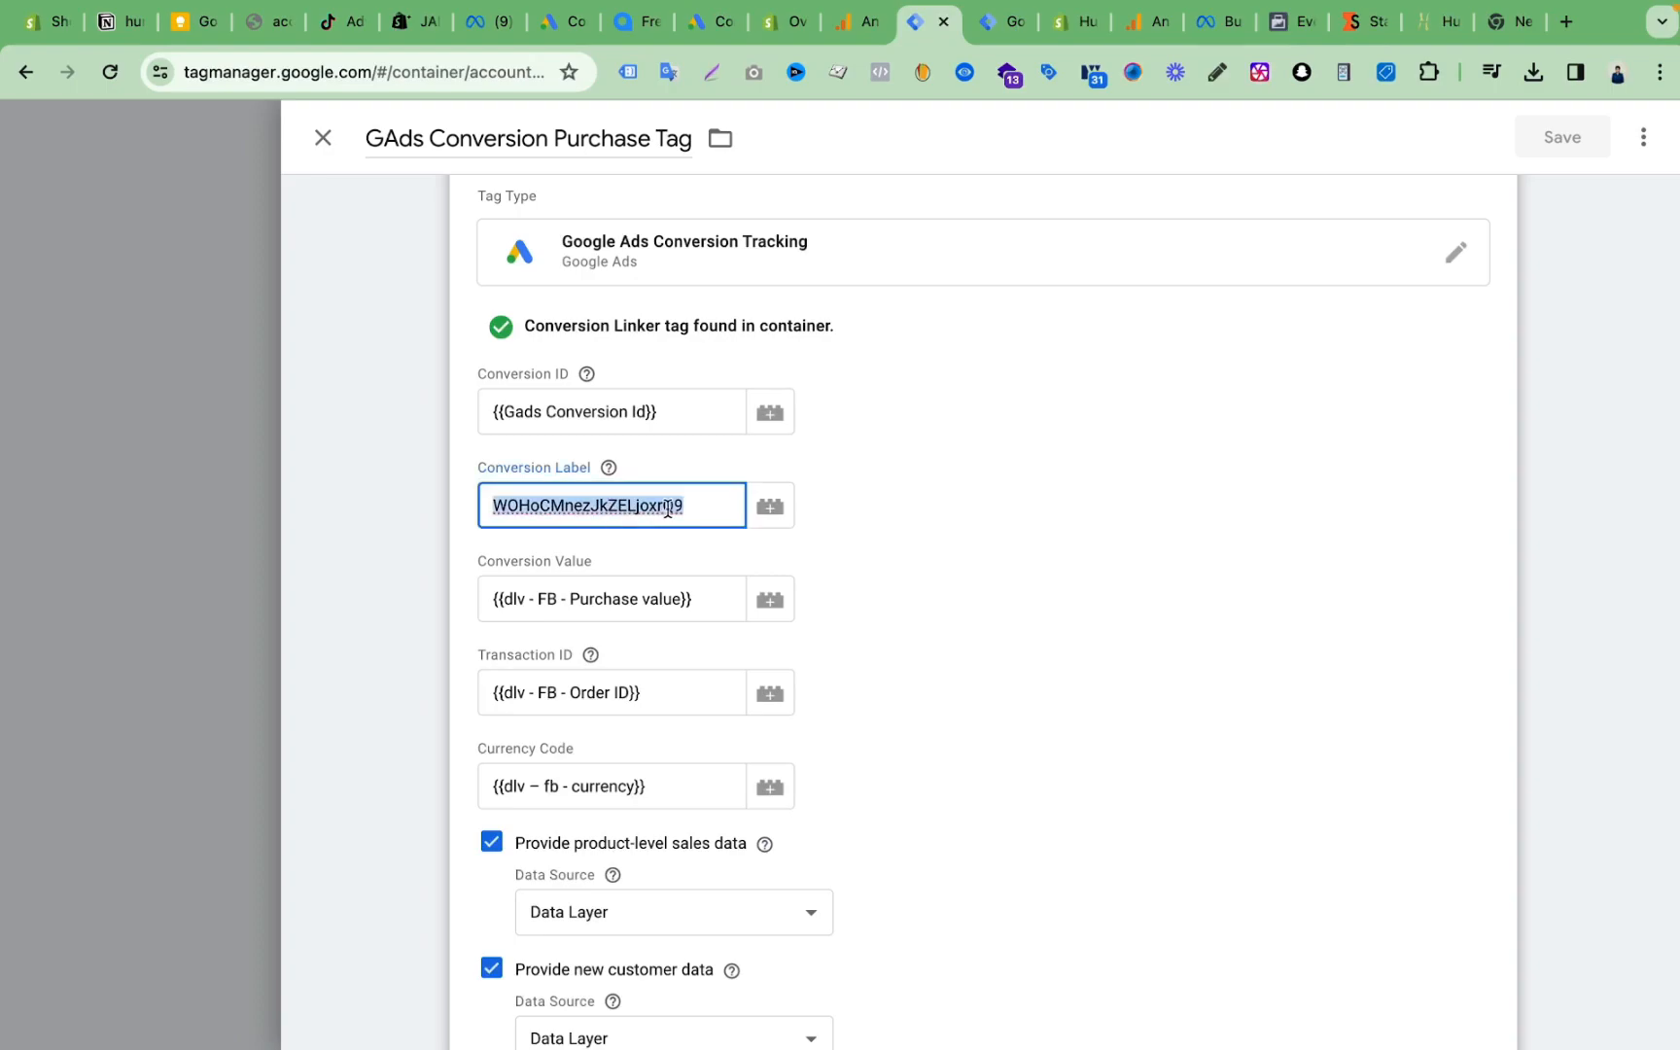
pyautogui.doubleClick(669, 509)
pyautogui.click(613, 471)
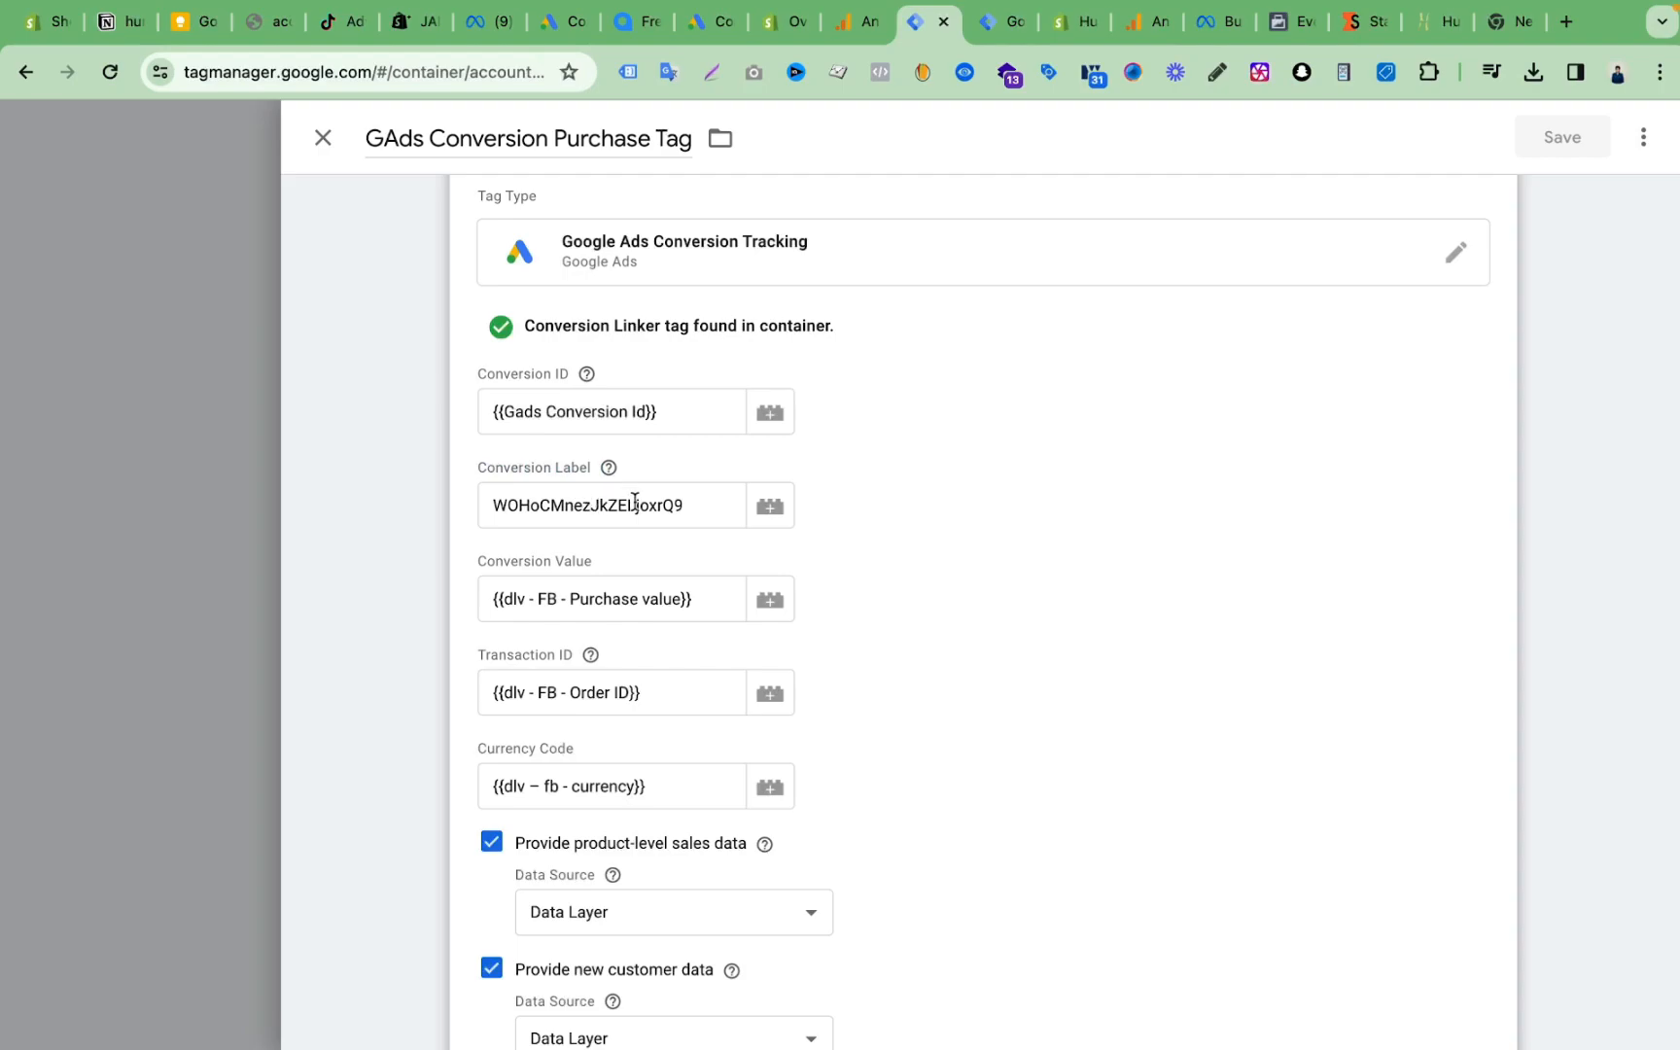
pyautogui.doubleClick(636, 503)
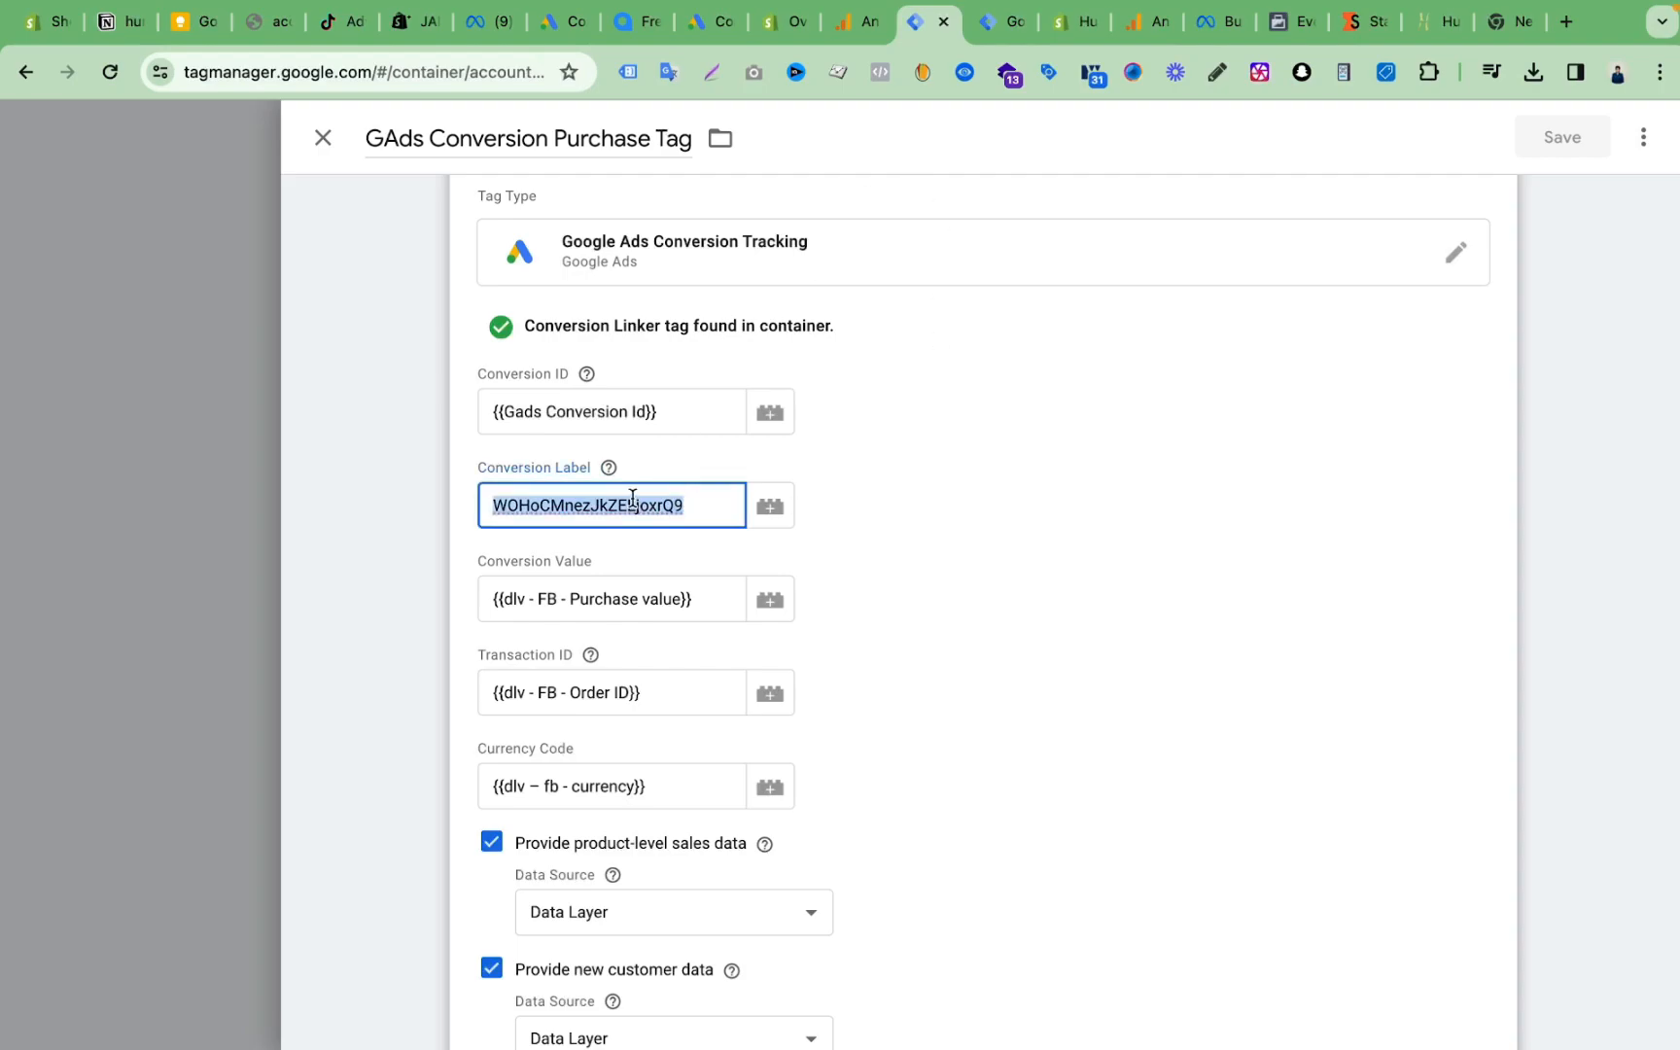
pyautogui.click(565, 27)
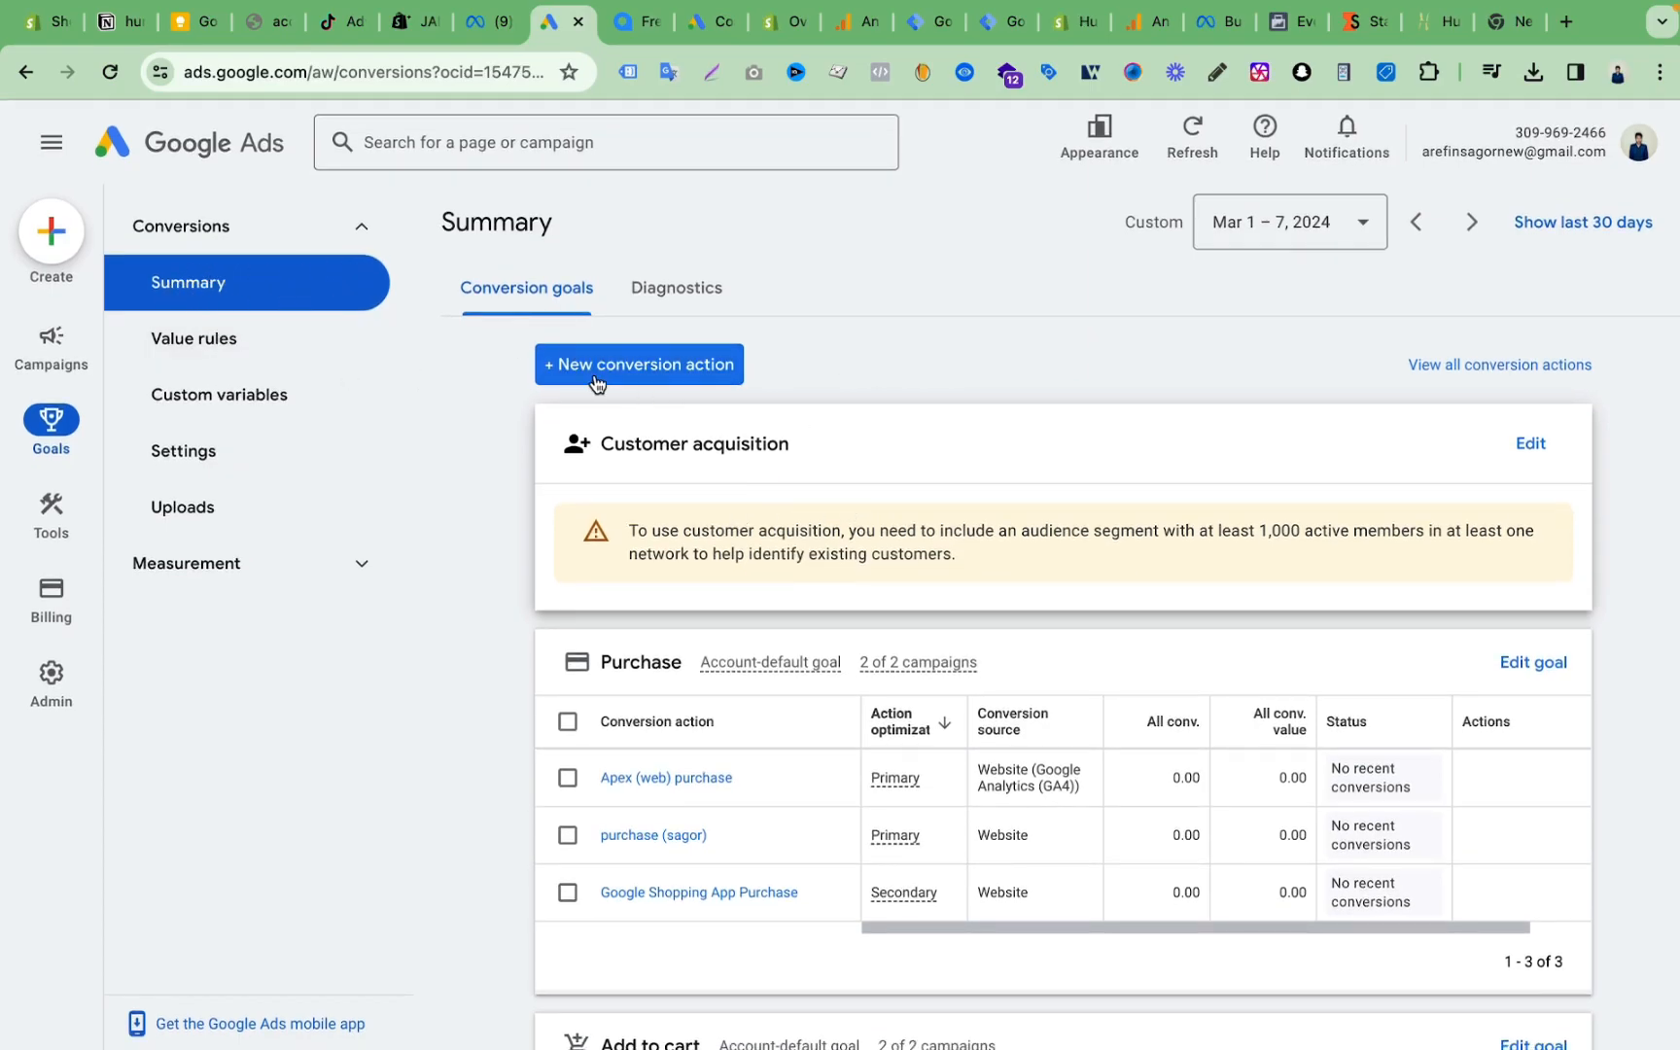
pyautogui.click(649, 375)
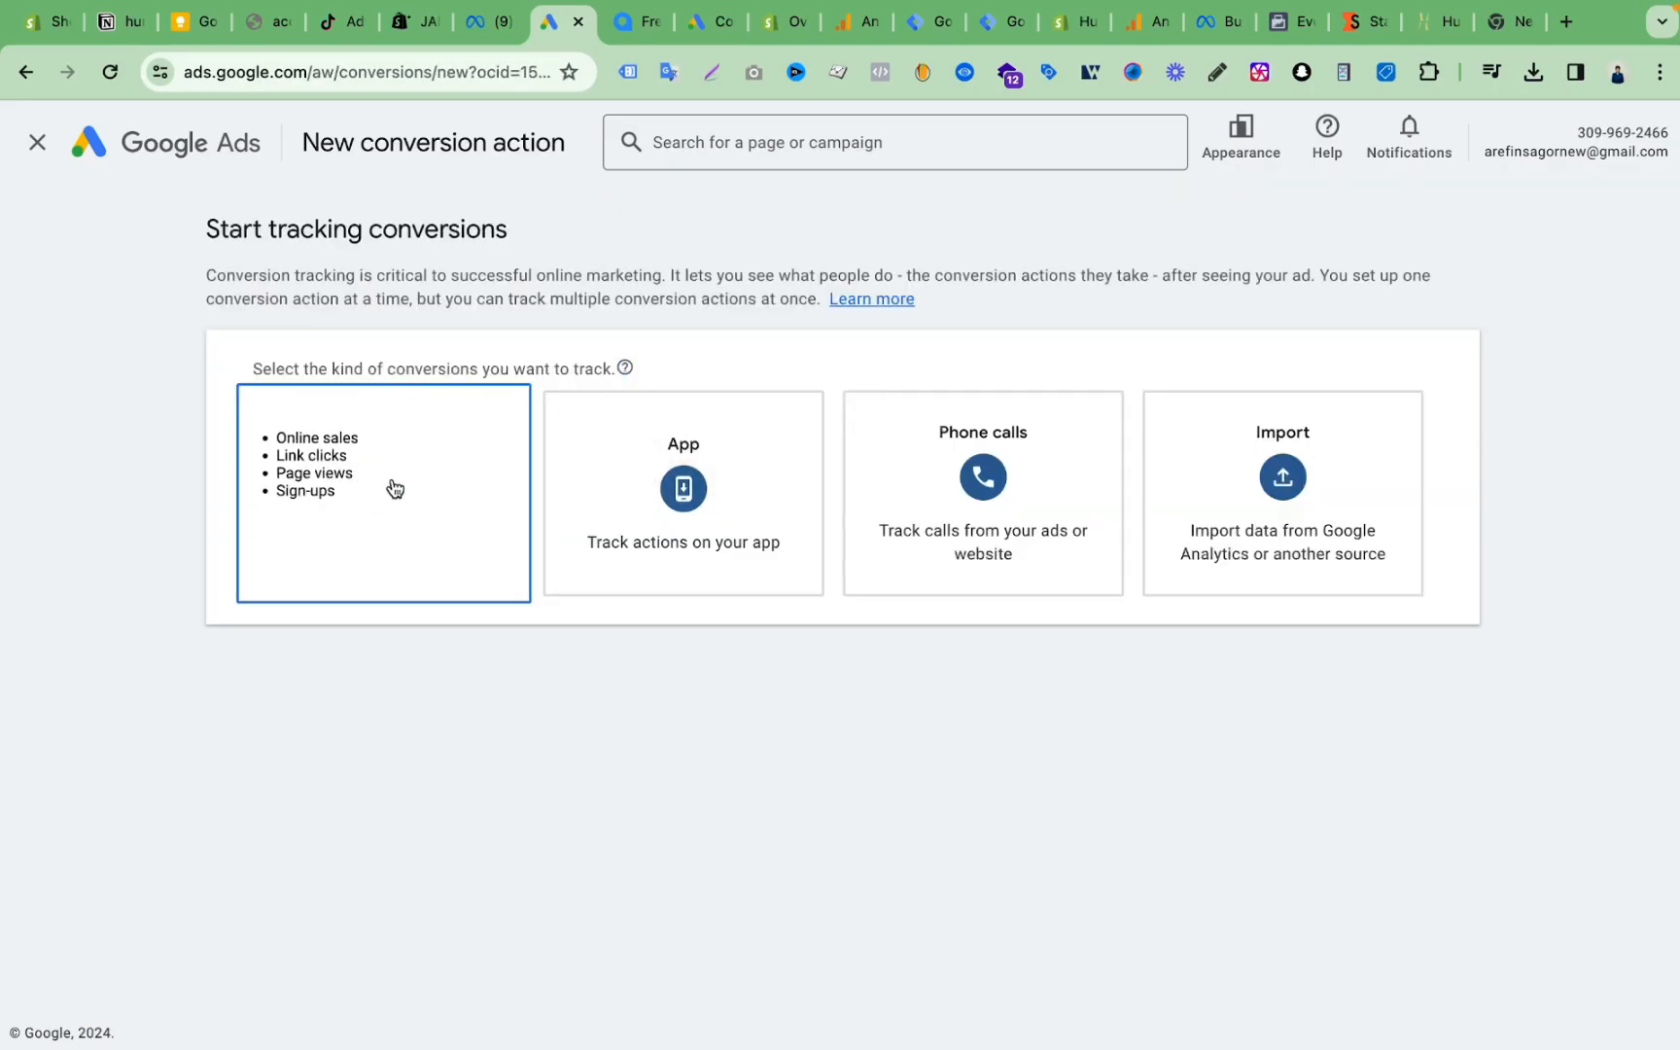
pyautogui.click(392, 480)
pyautogui.click(495, 495)
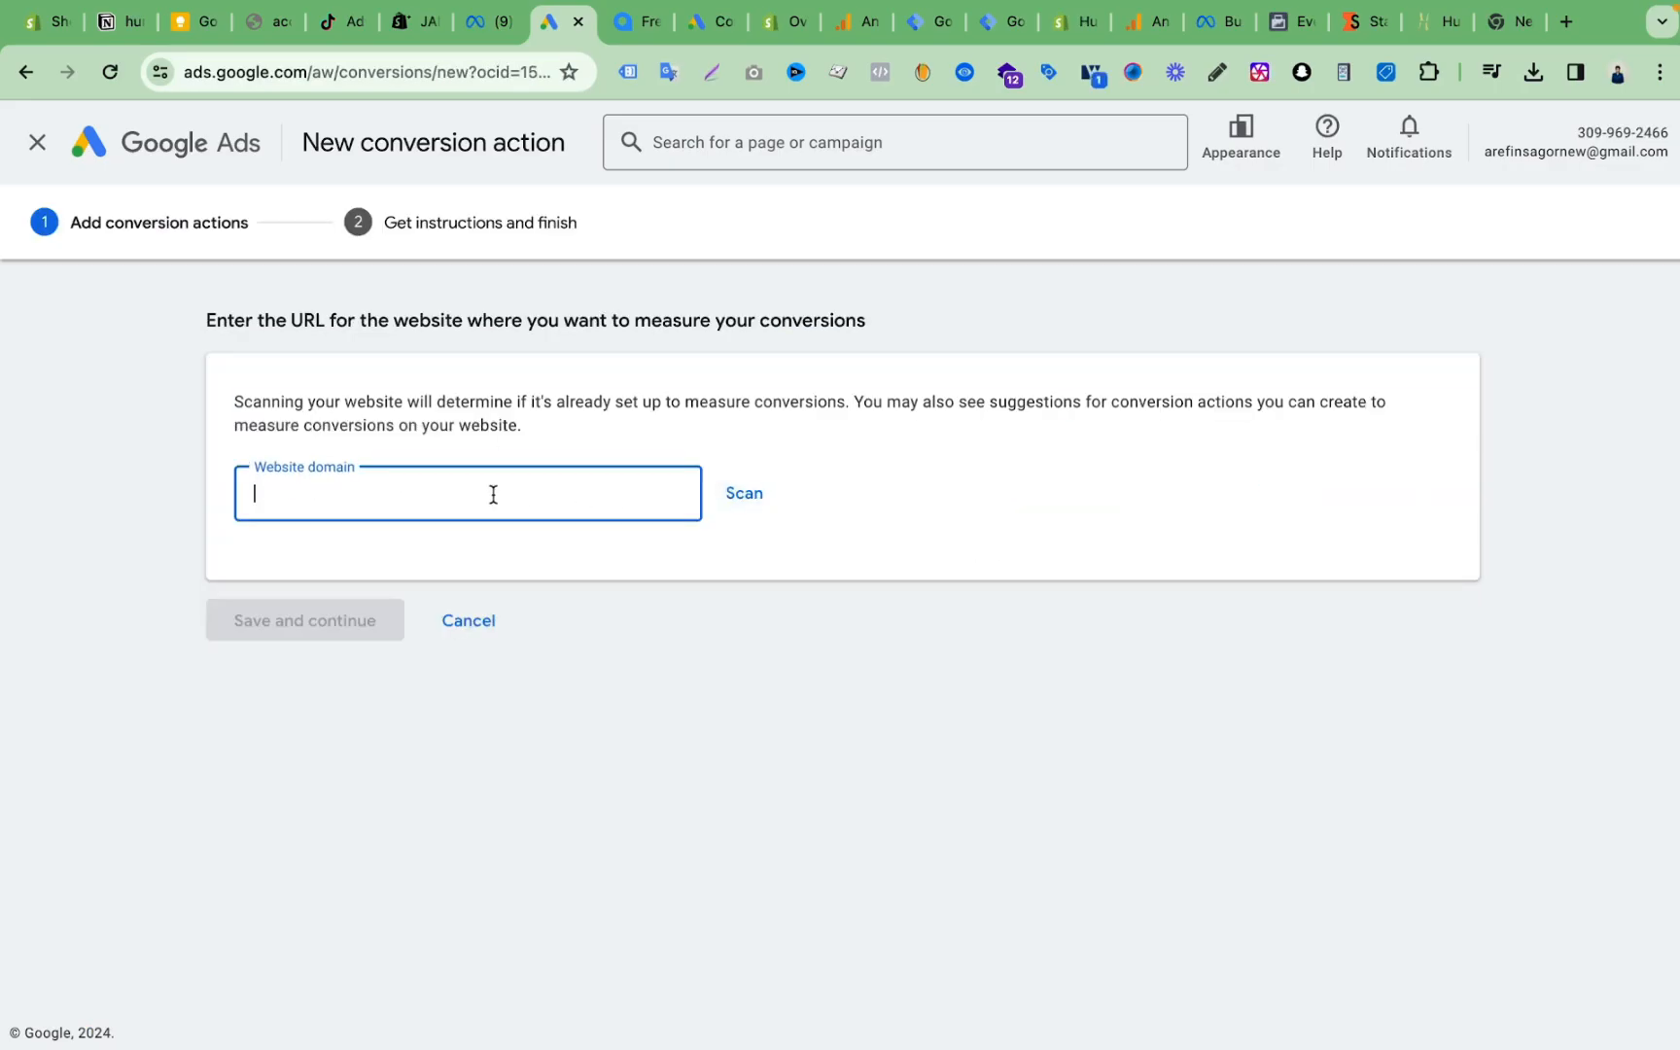
pyautogui.click(489, 619)
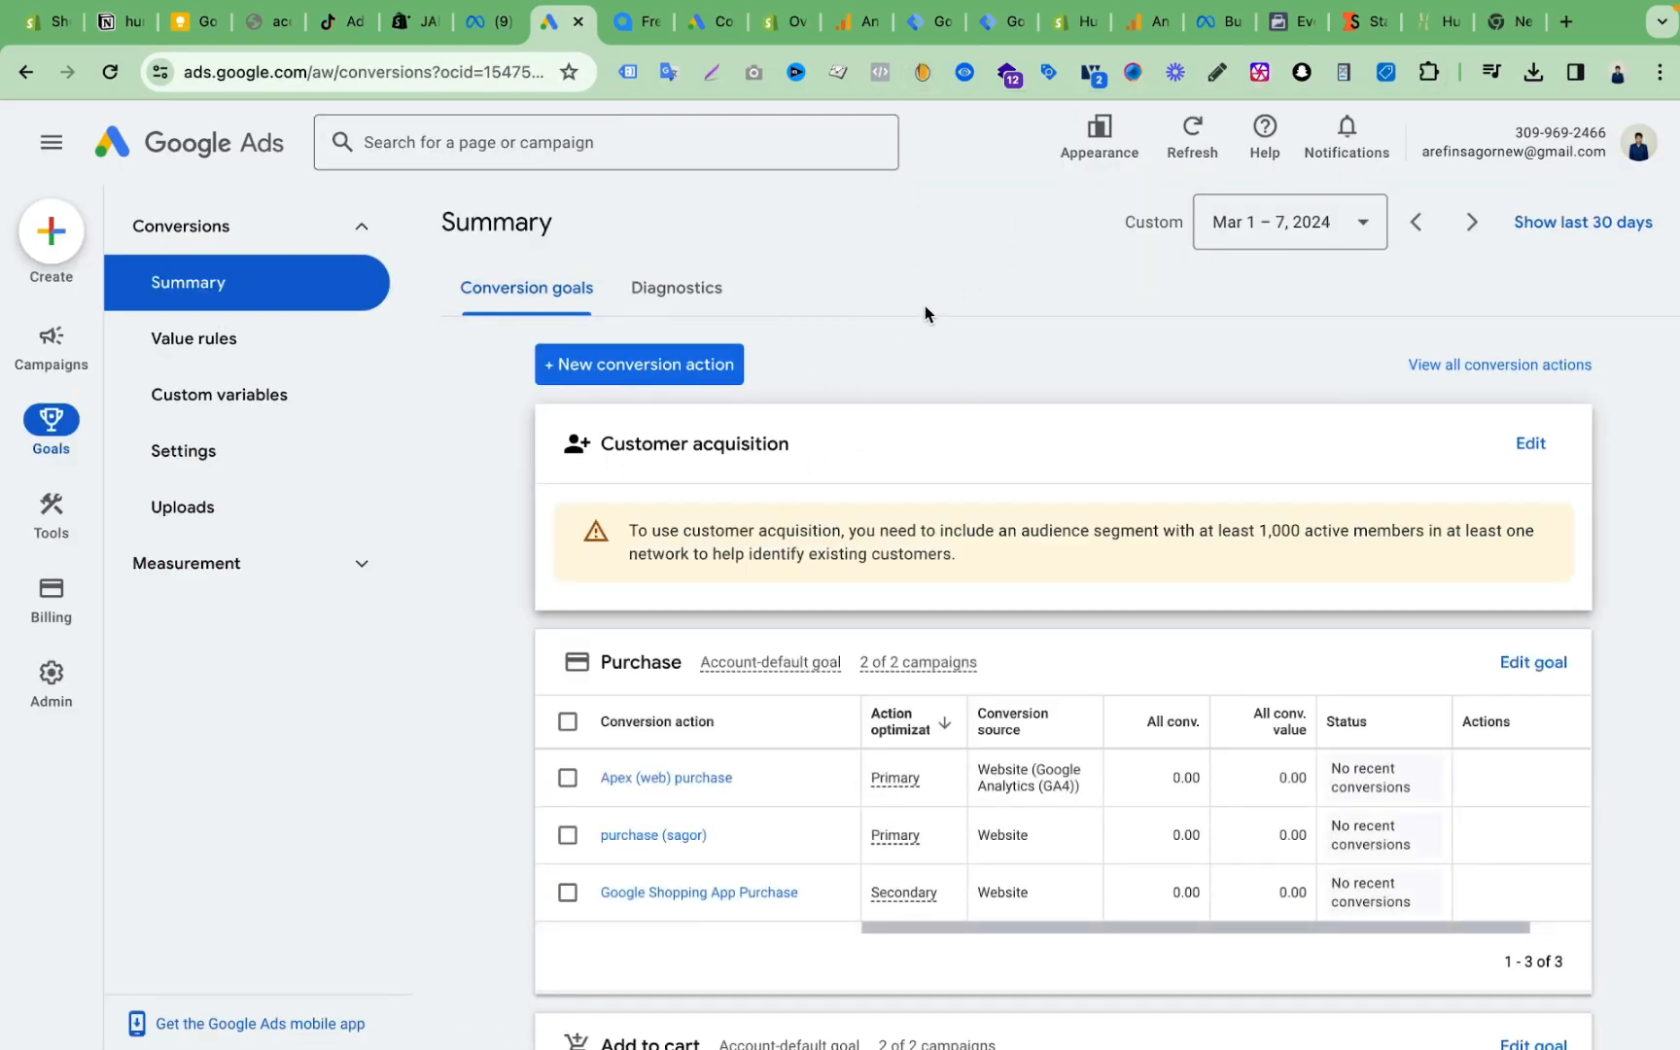
pyautogui.click(916, 30)
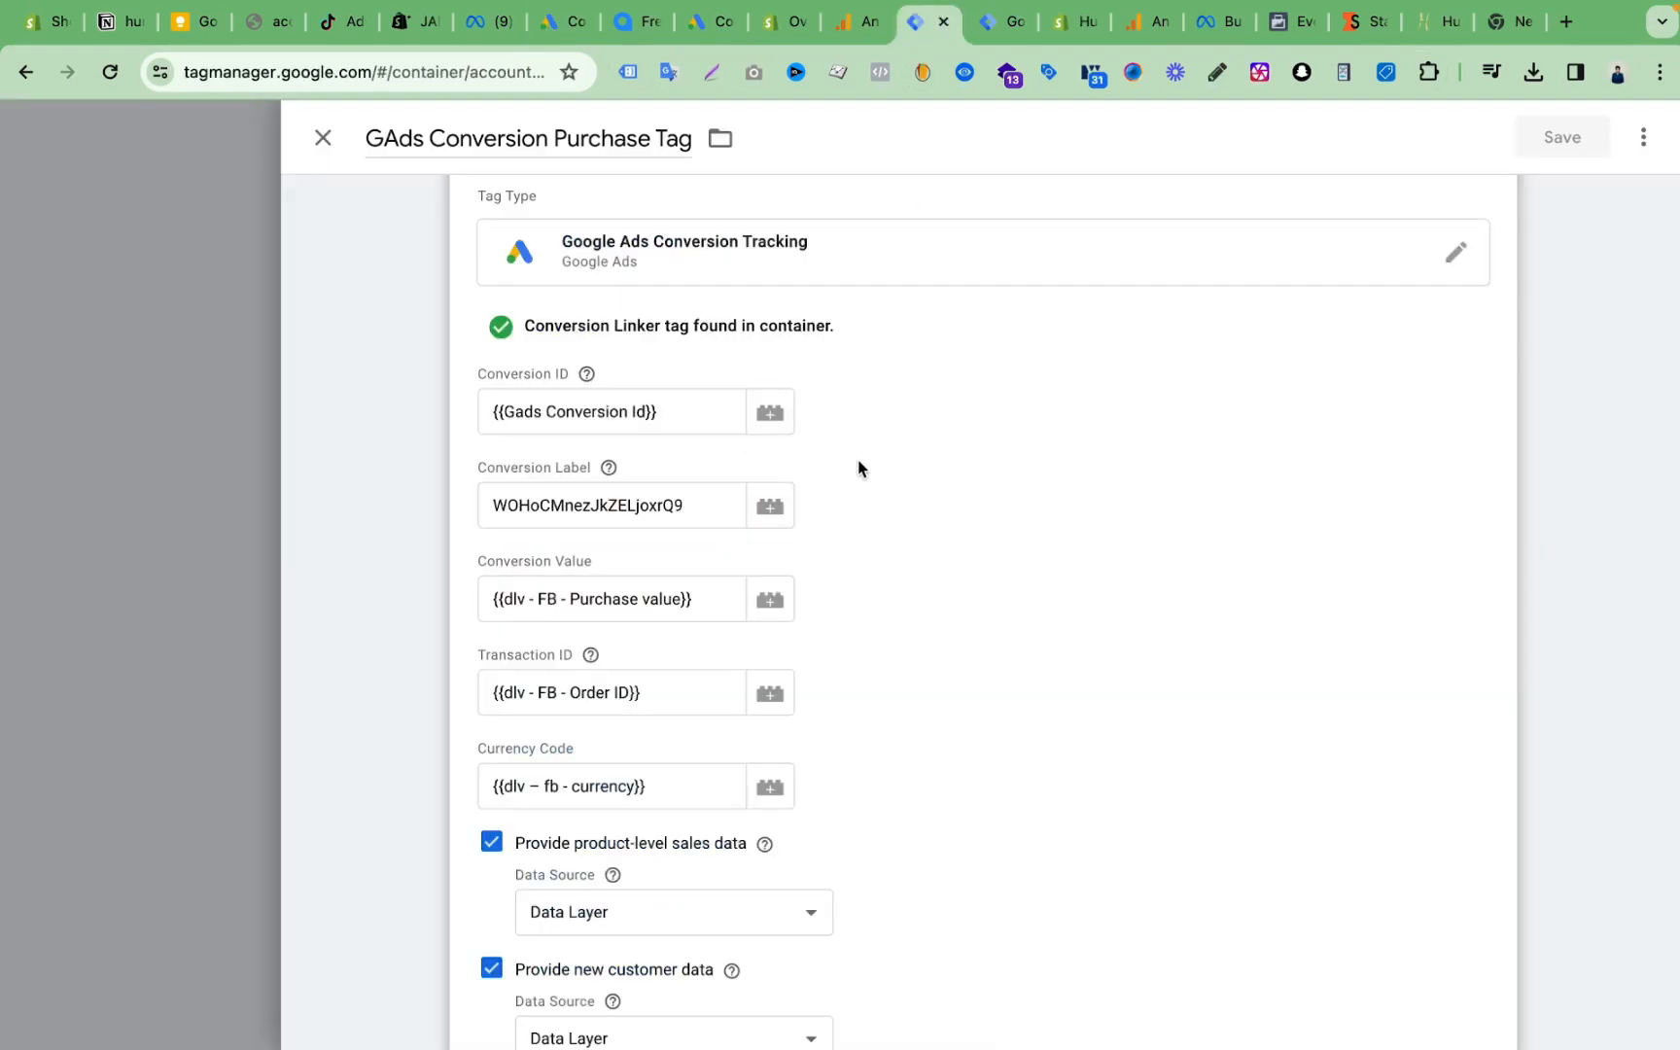
# Examine the purchase tag's conversion ID, conversion label, data options and firing trigger, and close the tag without saving.
pyautogui.doubleClick(679, 510)
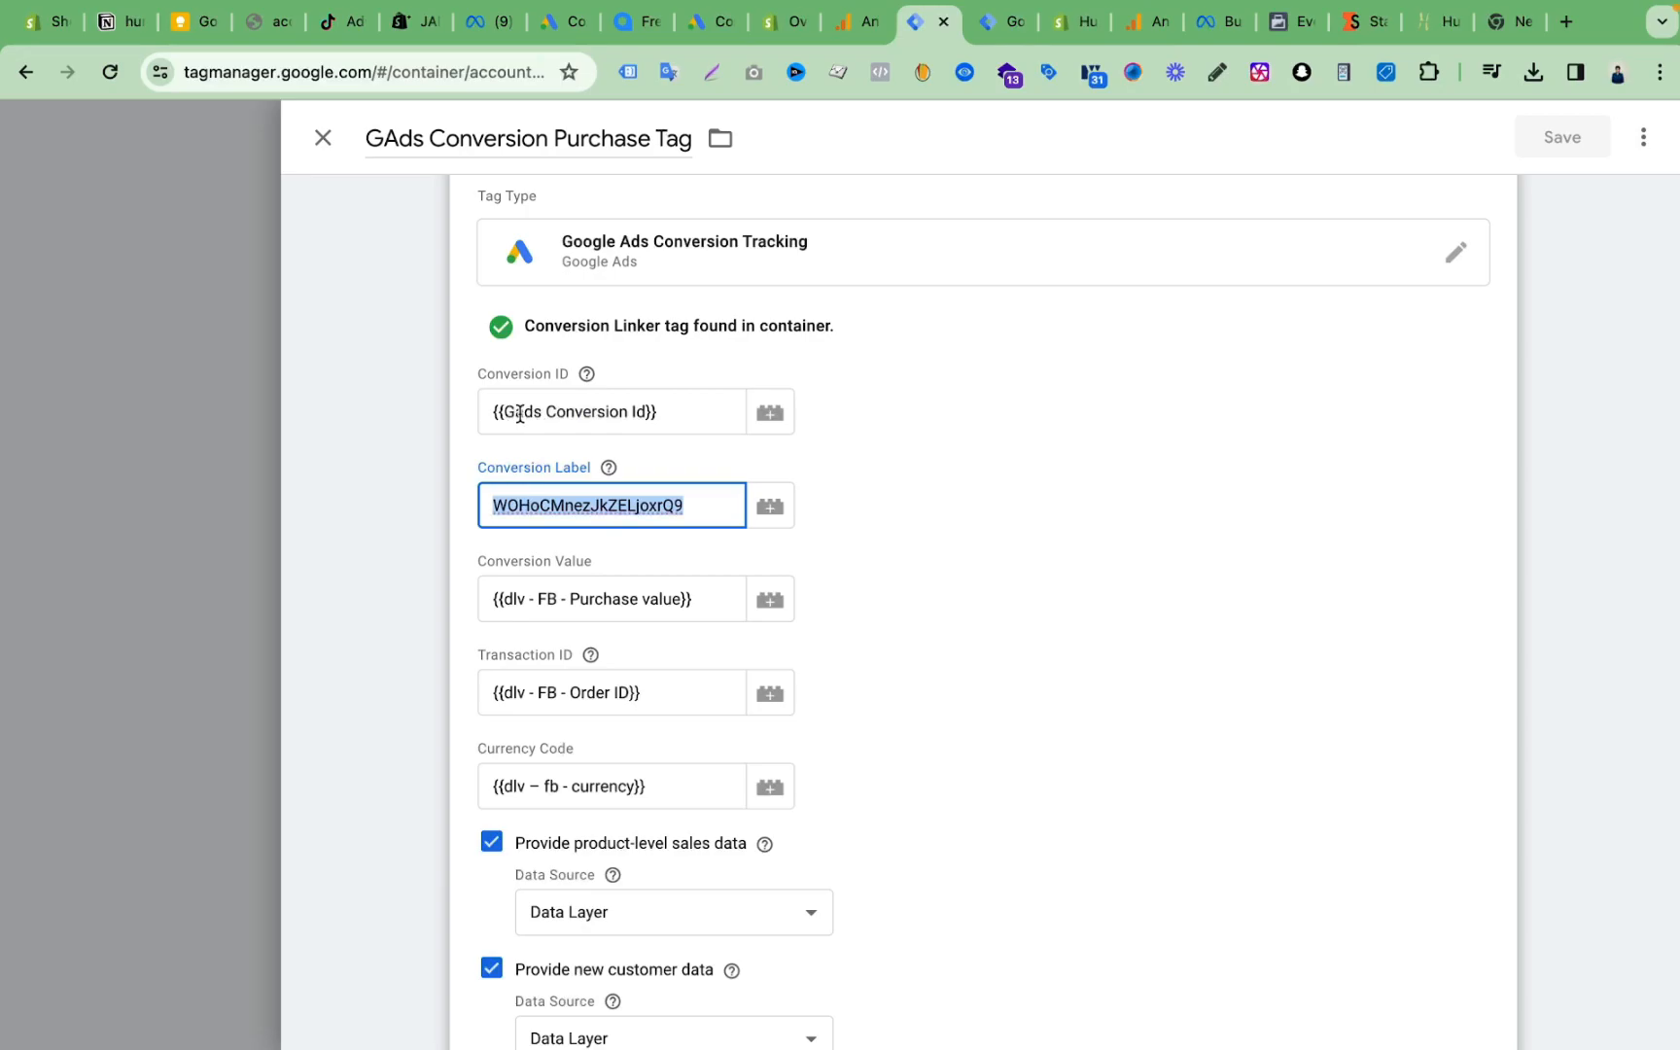
pyautogui.tripleClick(636, 414)
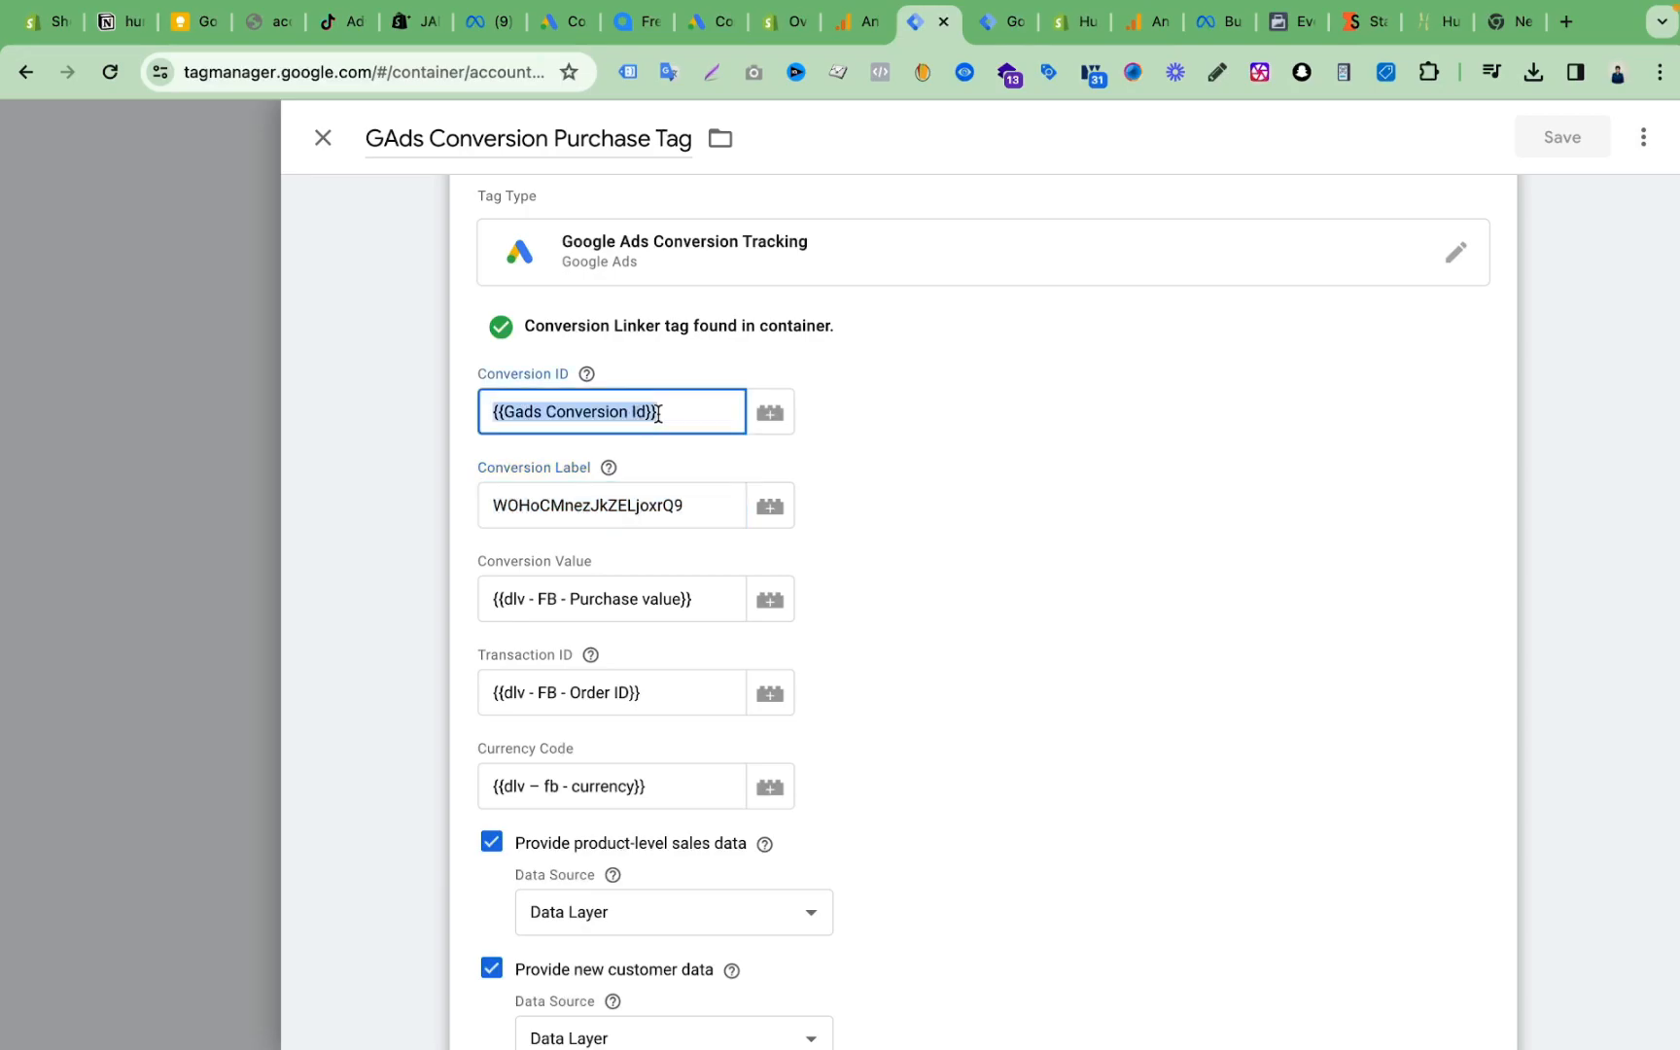
pyautogui.scroll(-7, 943, 554)
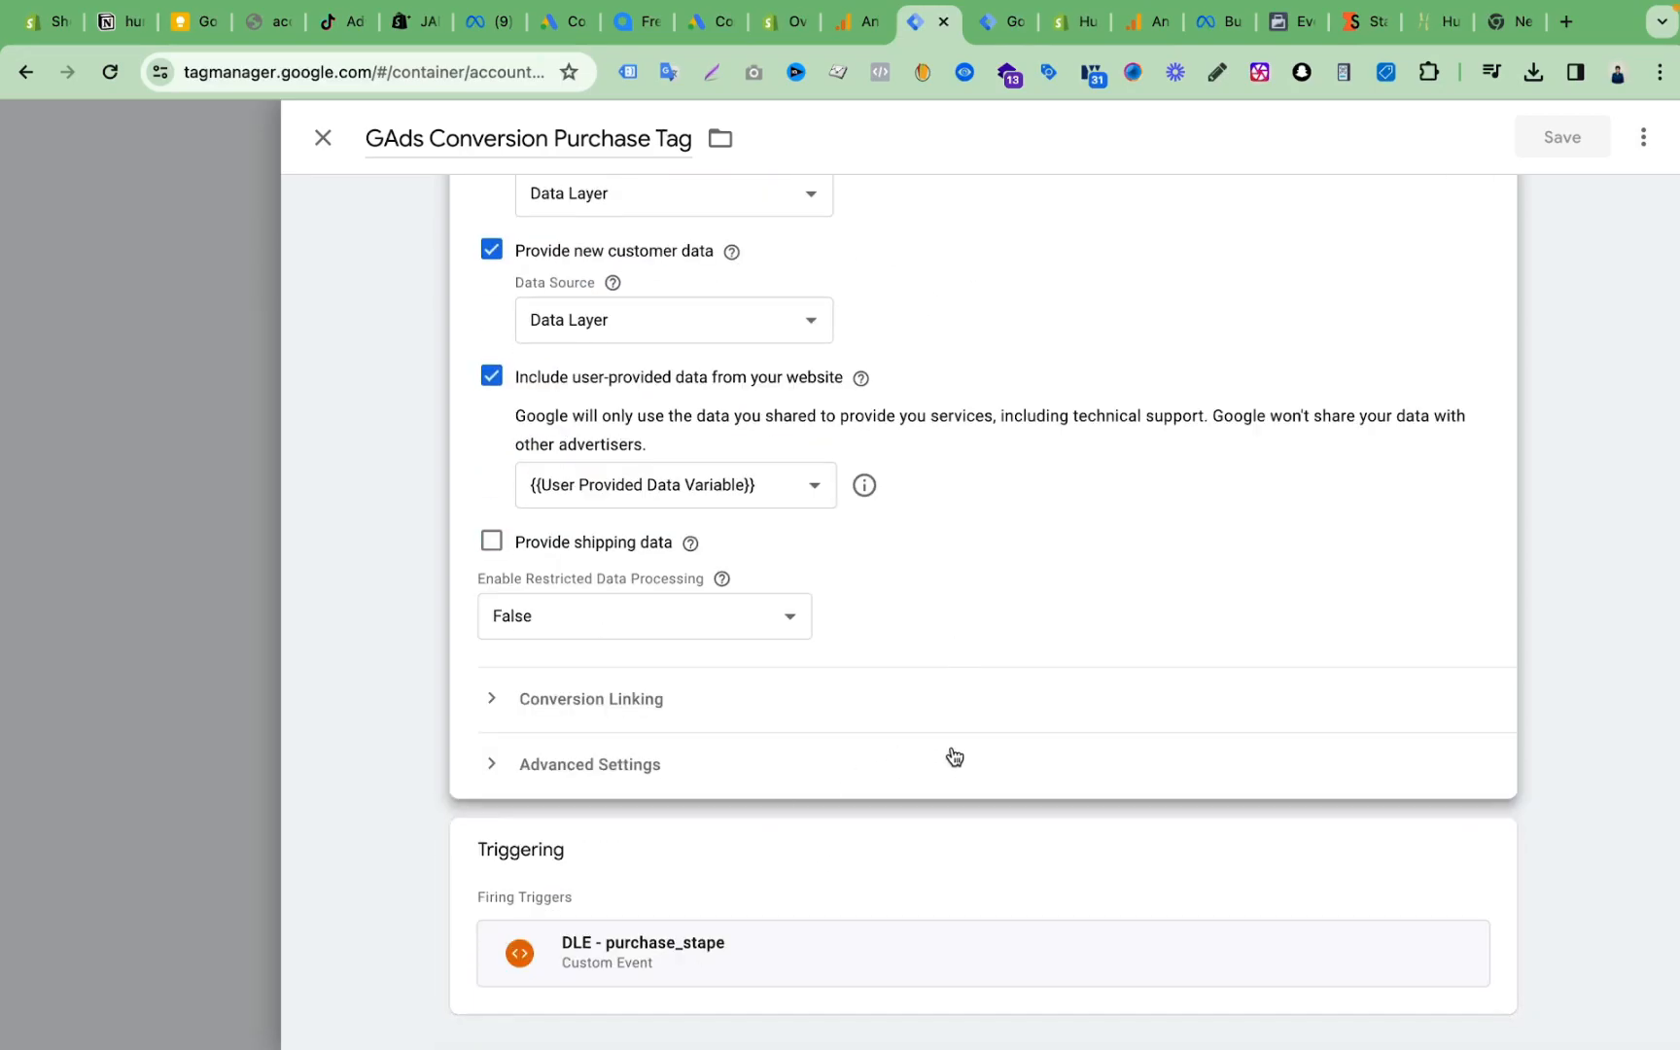
pyautogui.click(1019, 722)
pyautogui.scroll(-2, 1013, 769)
pyautogui.click(1012, 765)
pyautogui.scroll(5, 1118, 582)
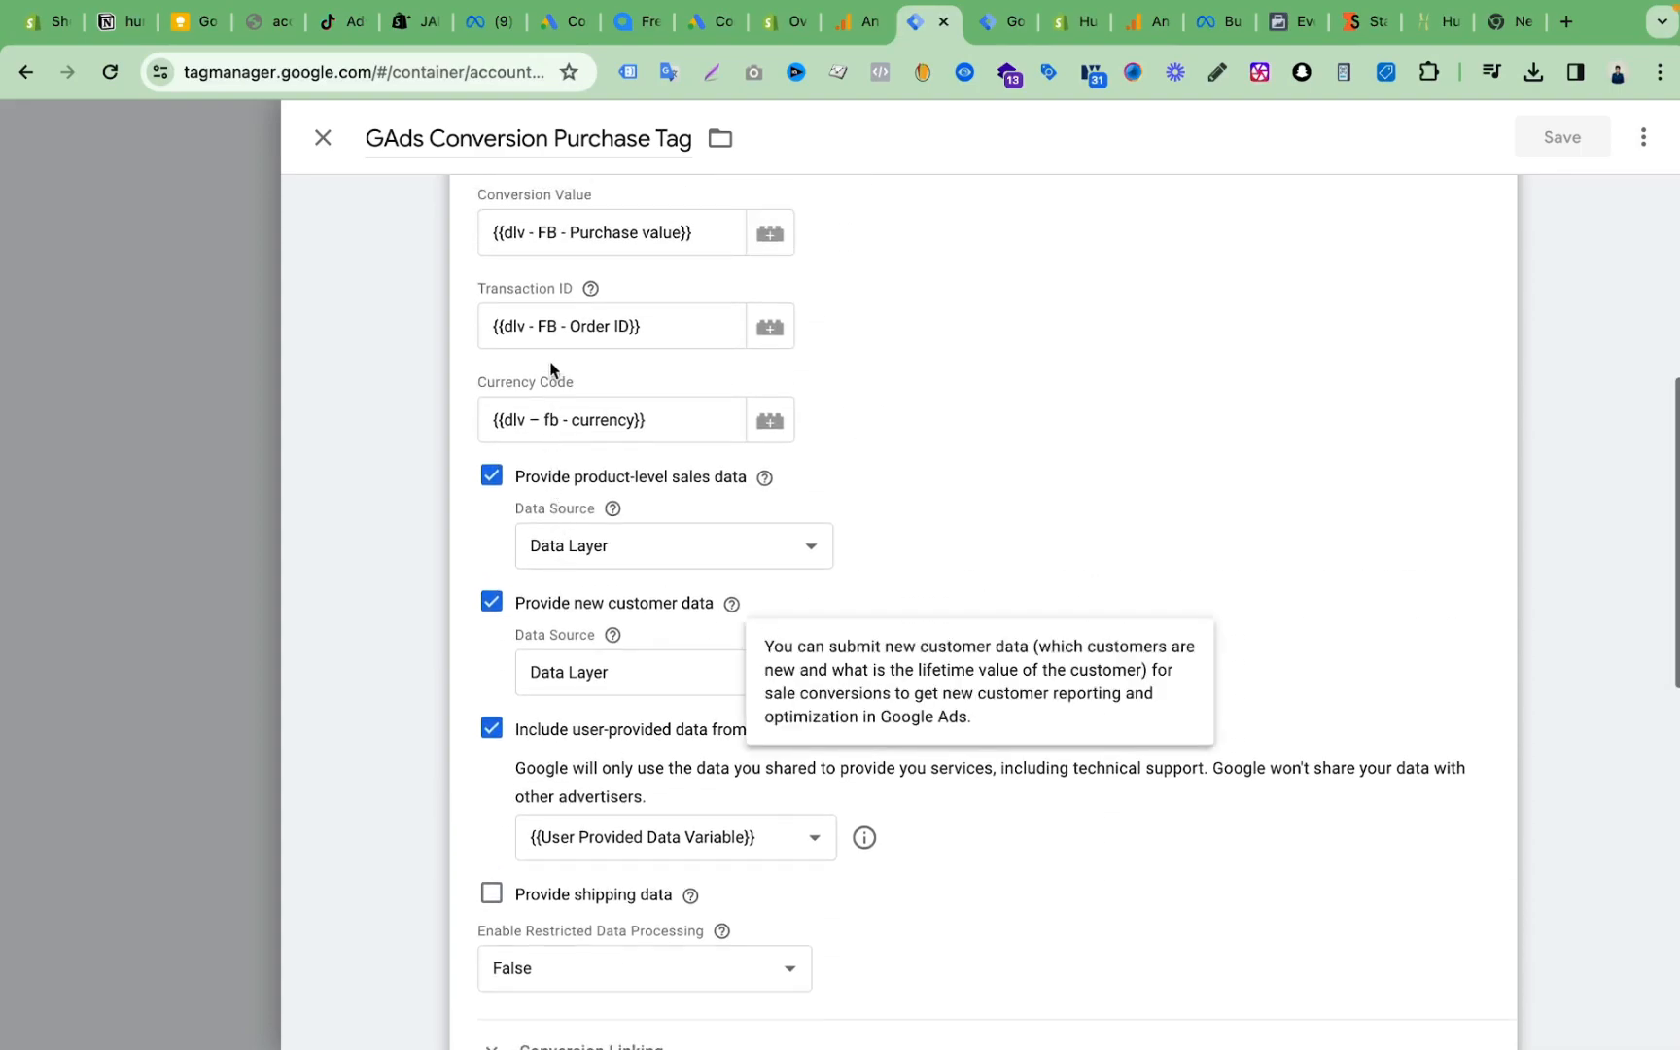
pyautogui.scroll(5, 578, 545)
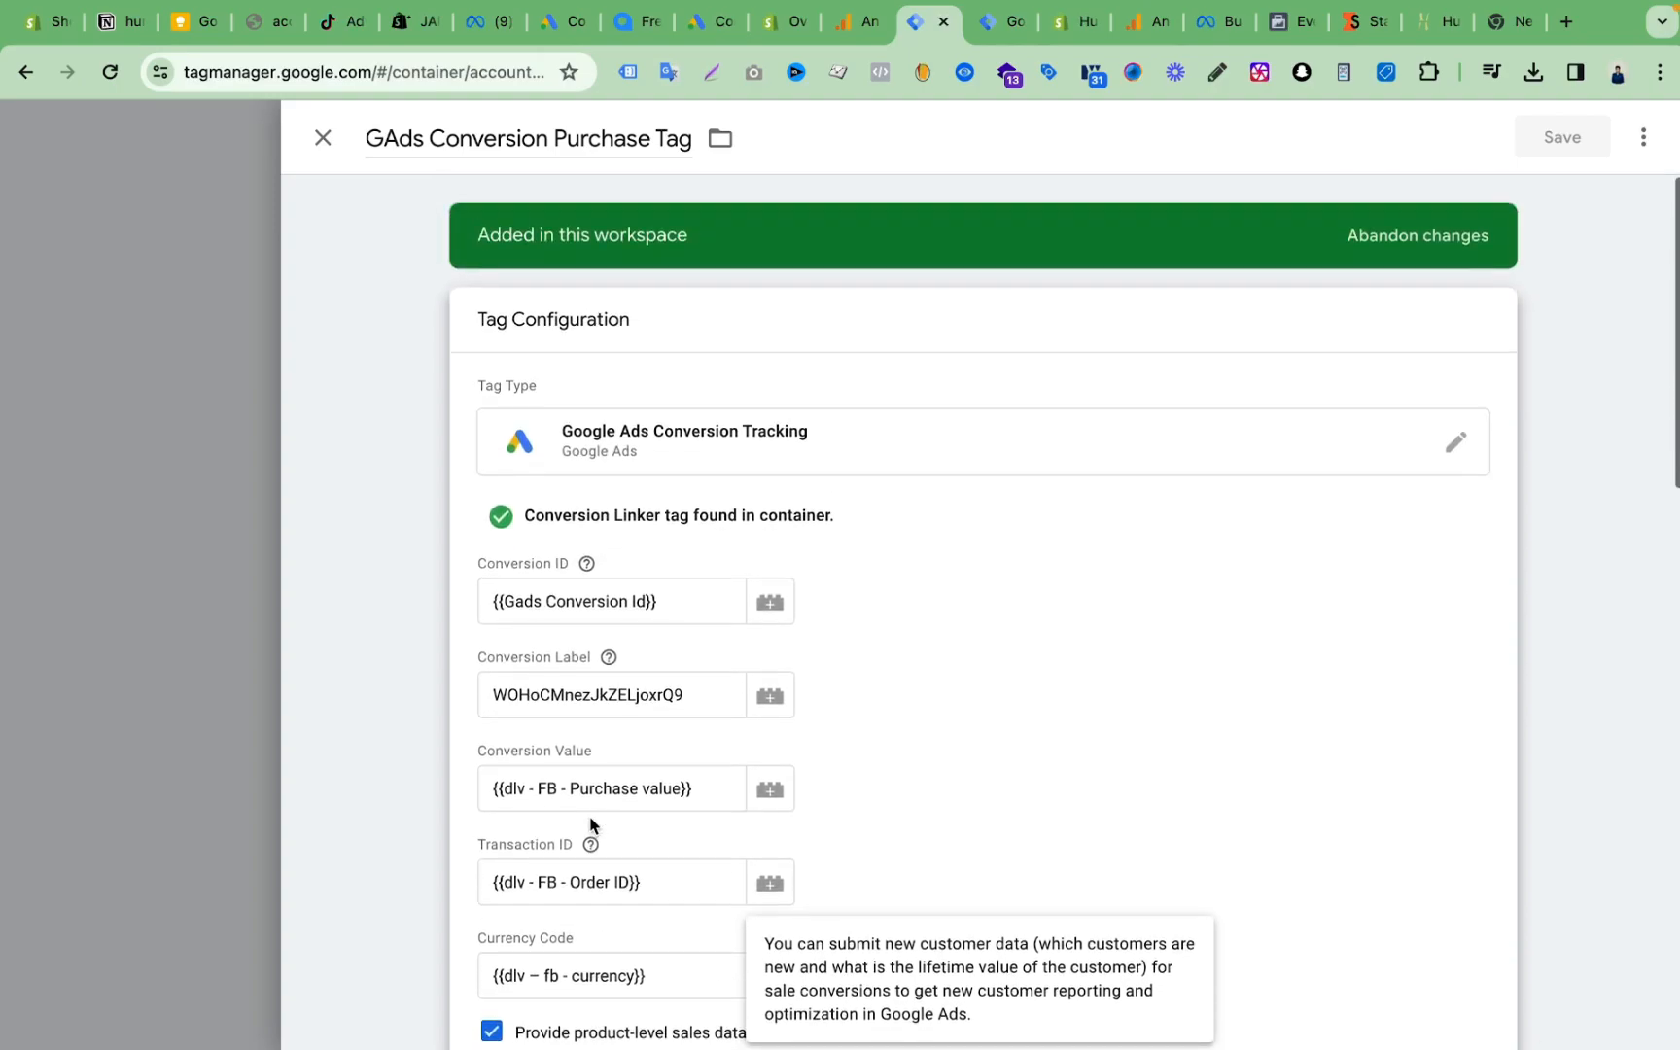
pyautogui.doubleClick(585, 692)
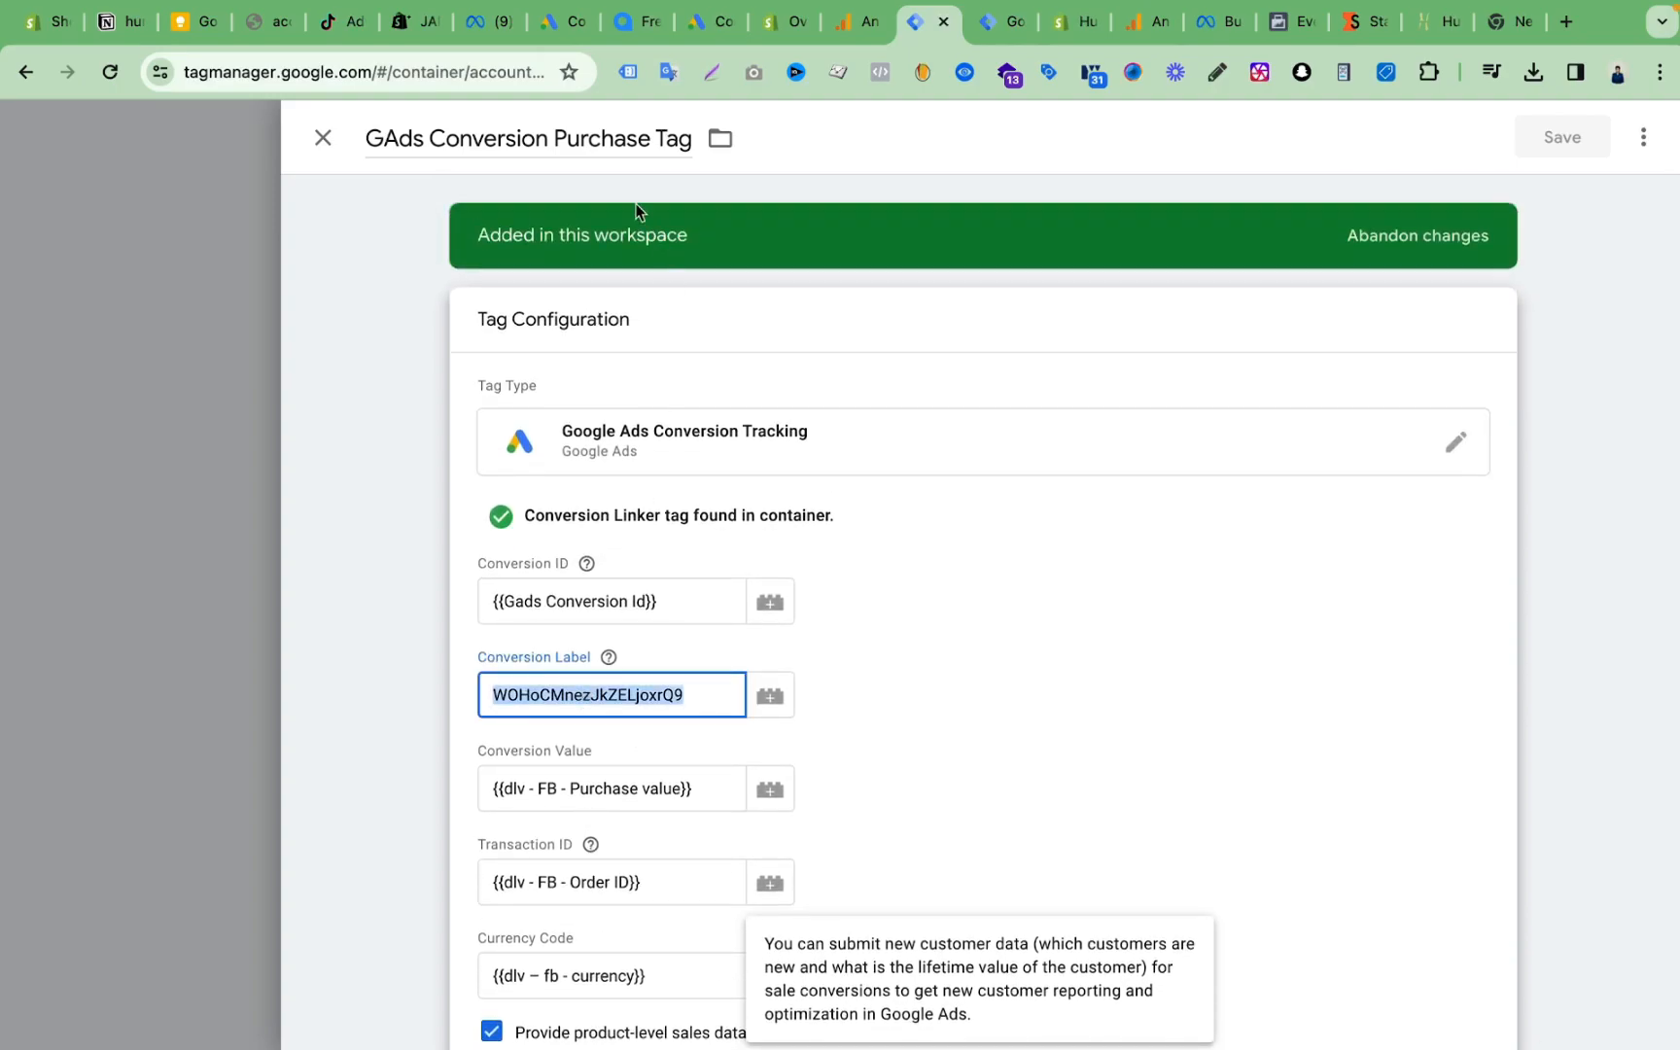
pyautogui.doubleClick(598, 149)
pyautogui.click(1039, 567)
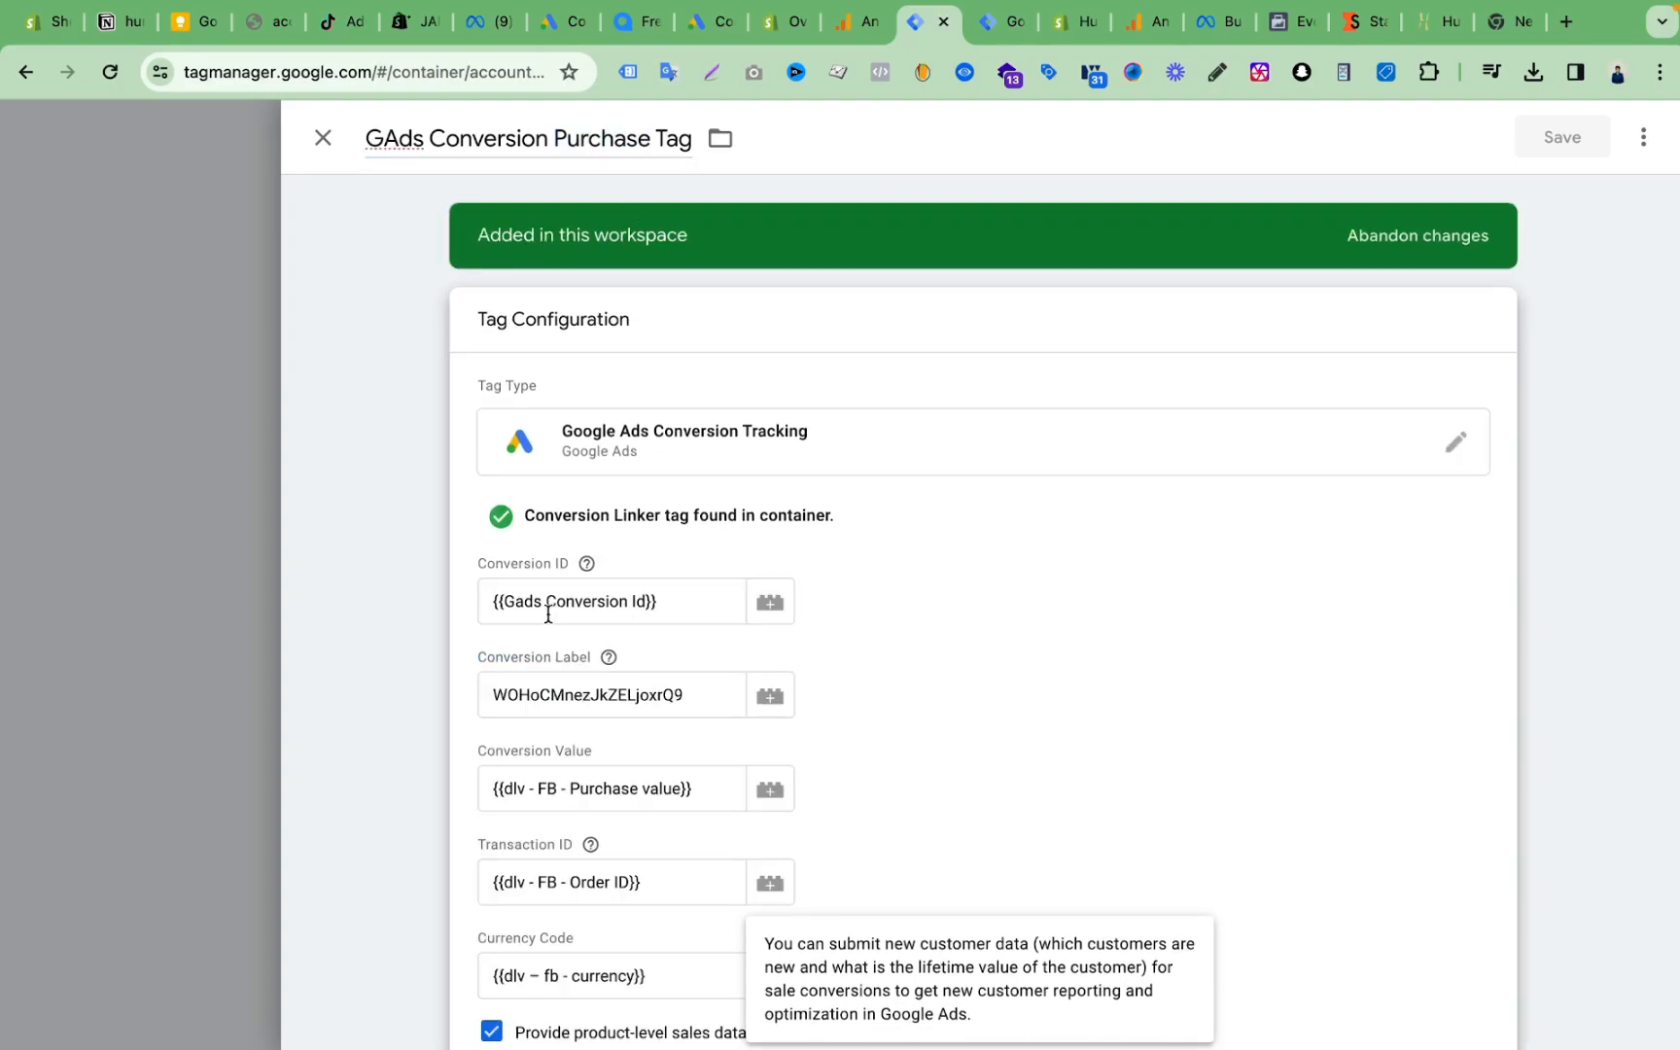
pyautogui.click(35, 633)
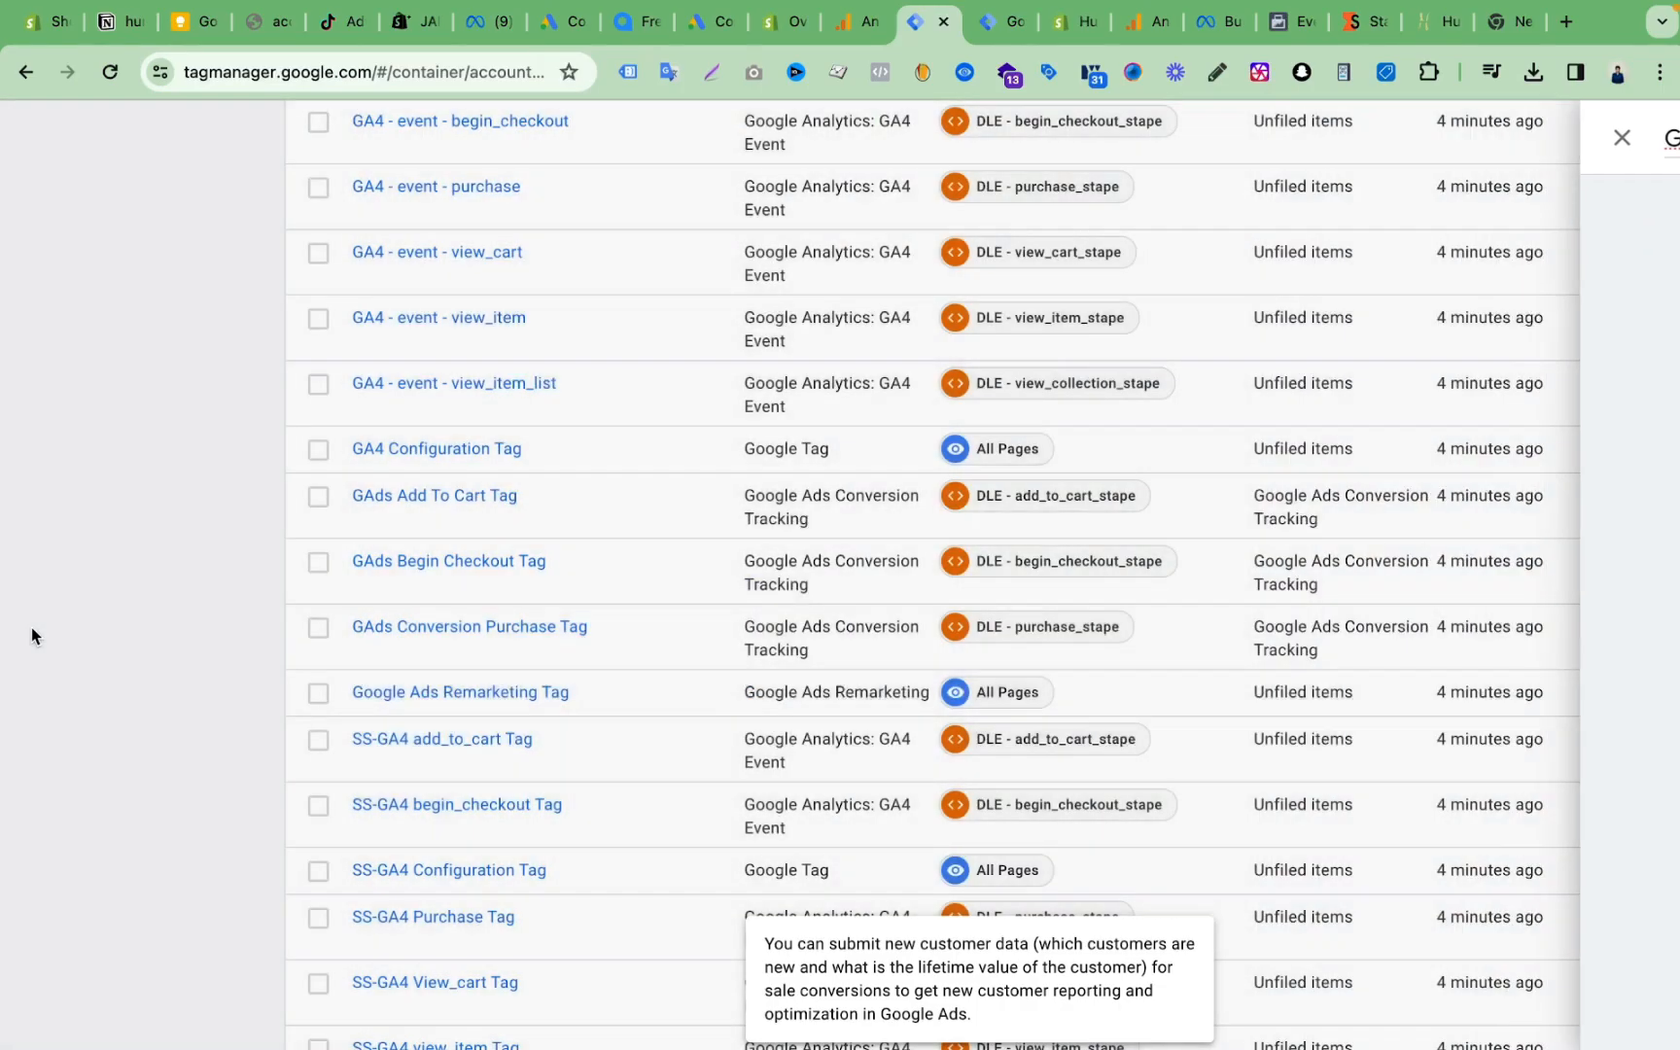
pyautogui.scroll(8, 425, 476)
pyautogui.click(136, 526)
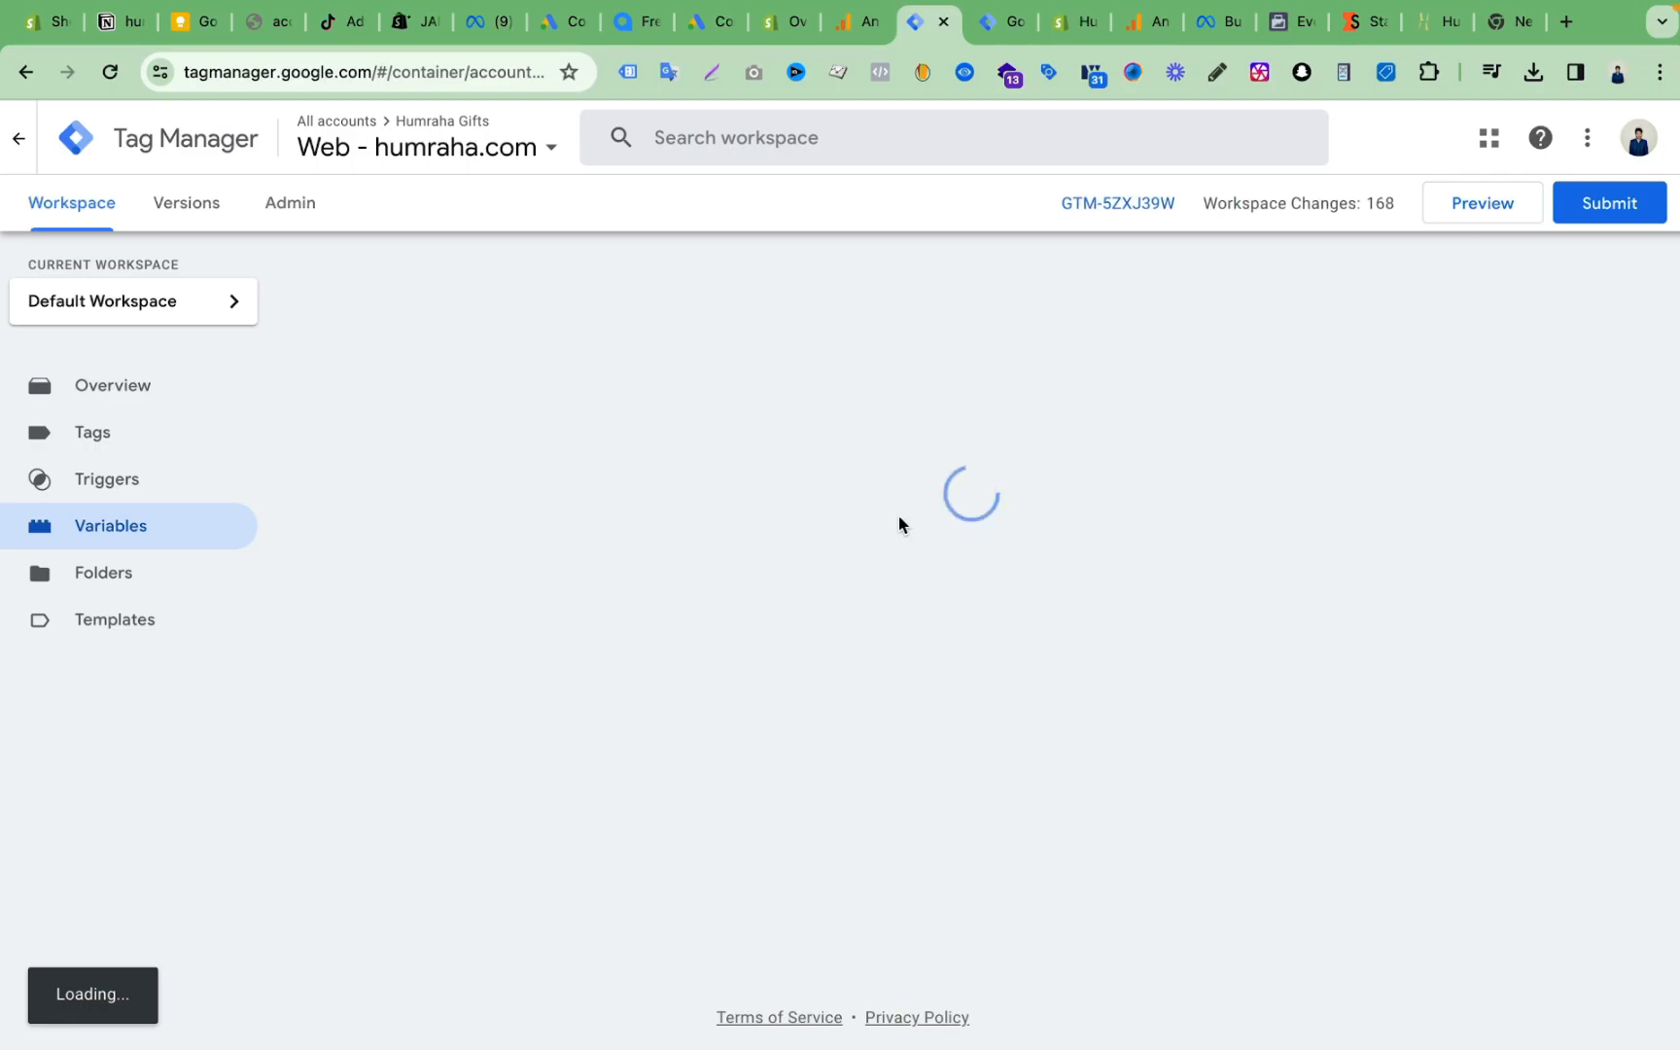
pyautogui.scroll(-20, 899, 525)
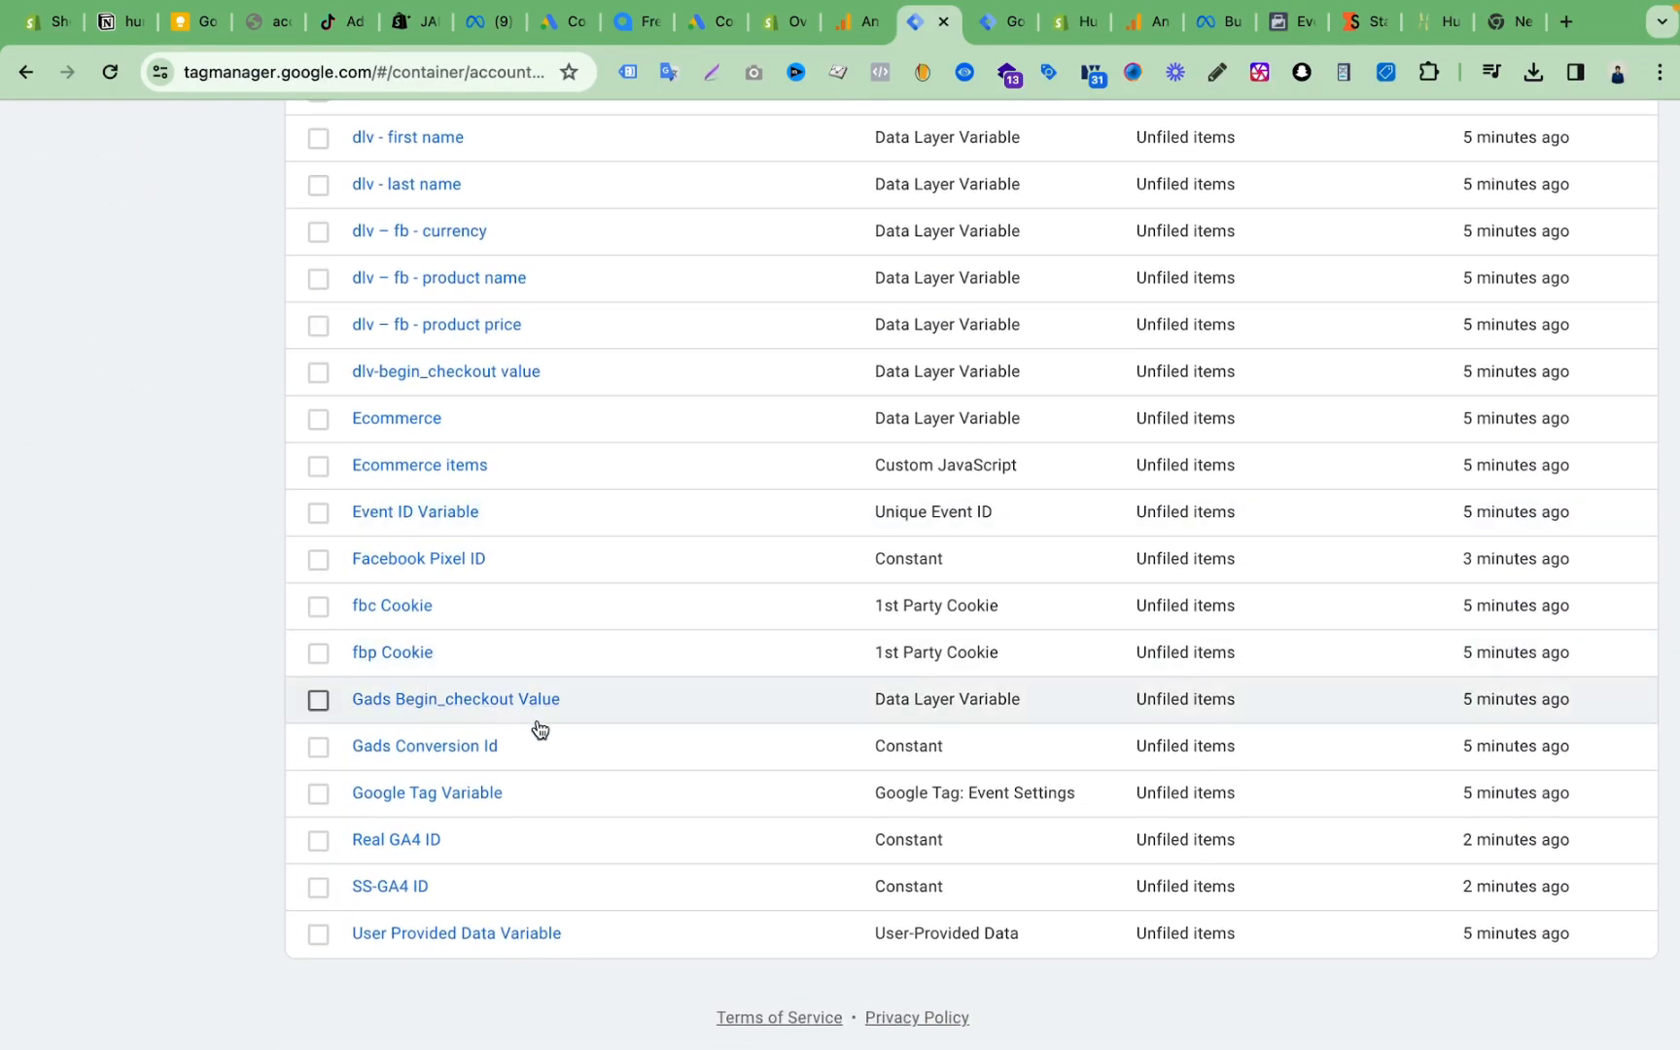
pyautogui.scroll(20, 537, 727)
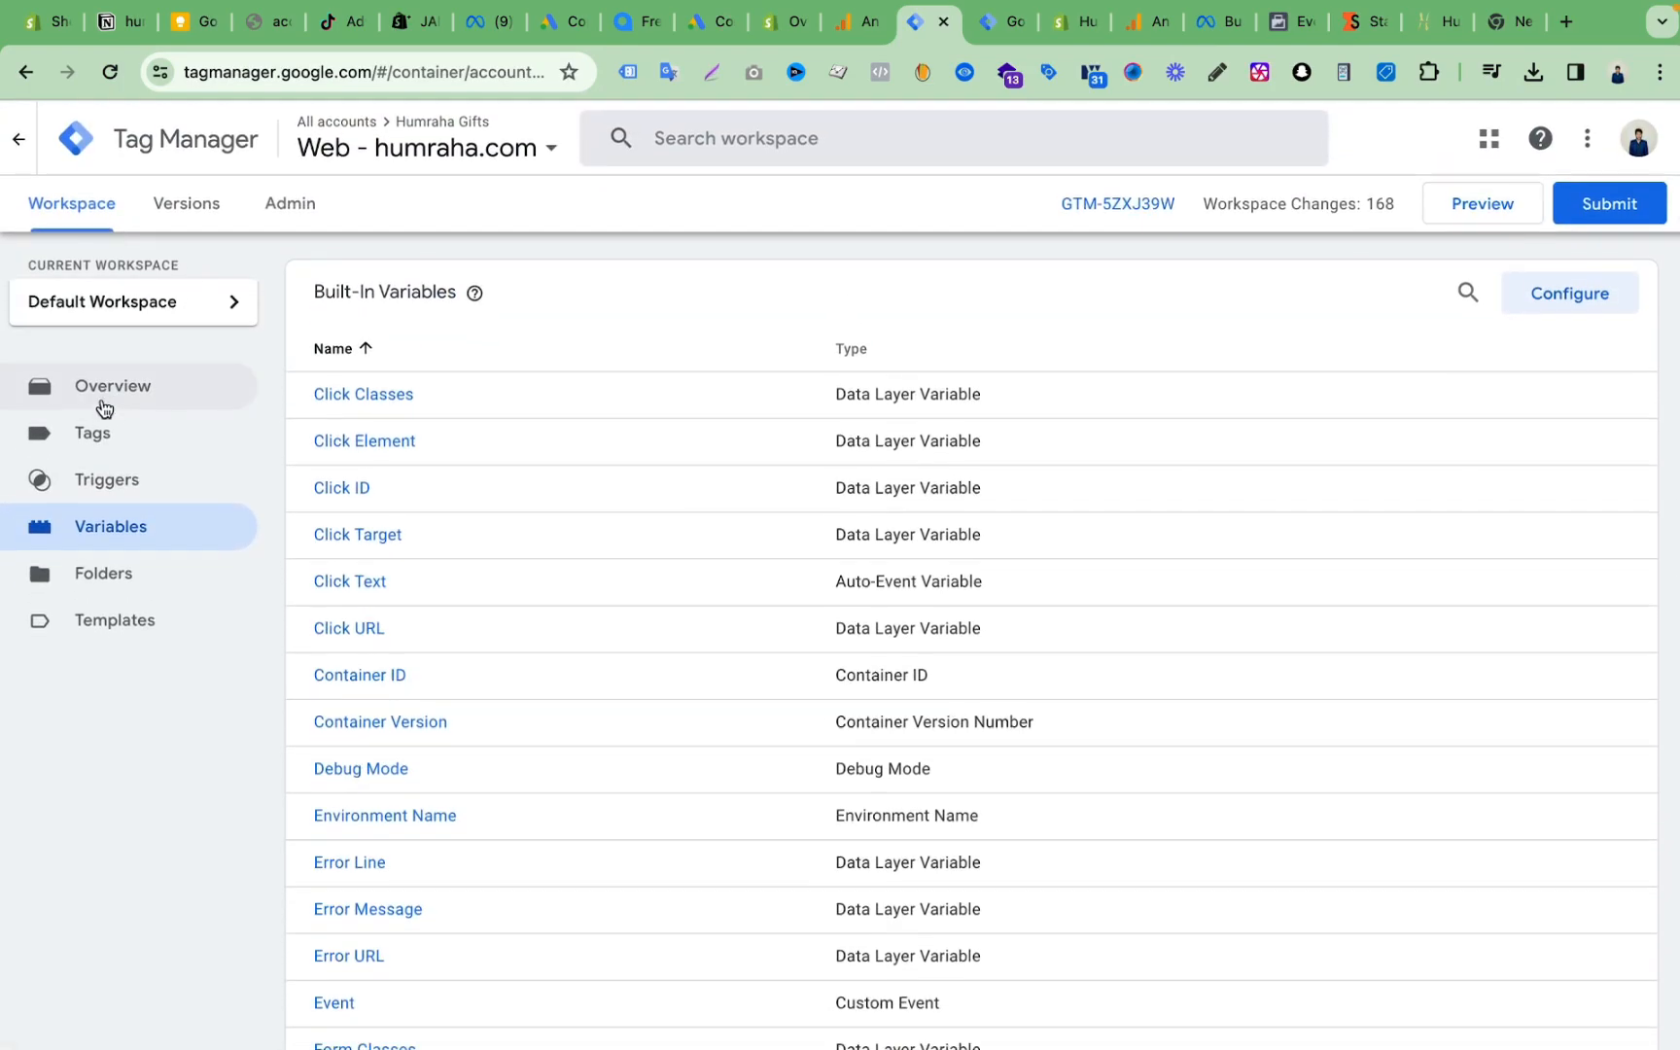
# Delete the Conversion Linker, GAds Add To Cart, GAds Begin Checkout, GAds Conversion Purchase and Google Ads Remarketing tags from the web container.
pyautogui.click(98, 439)
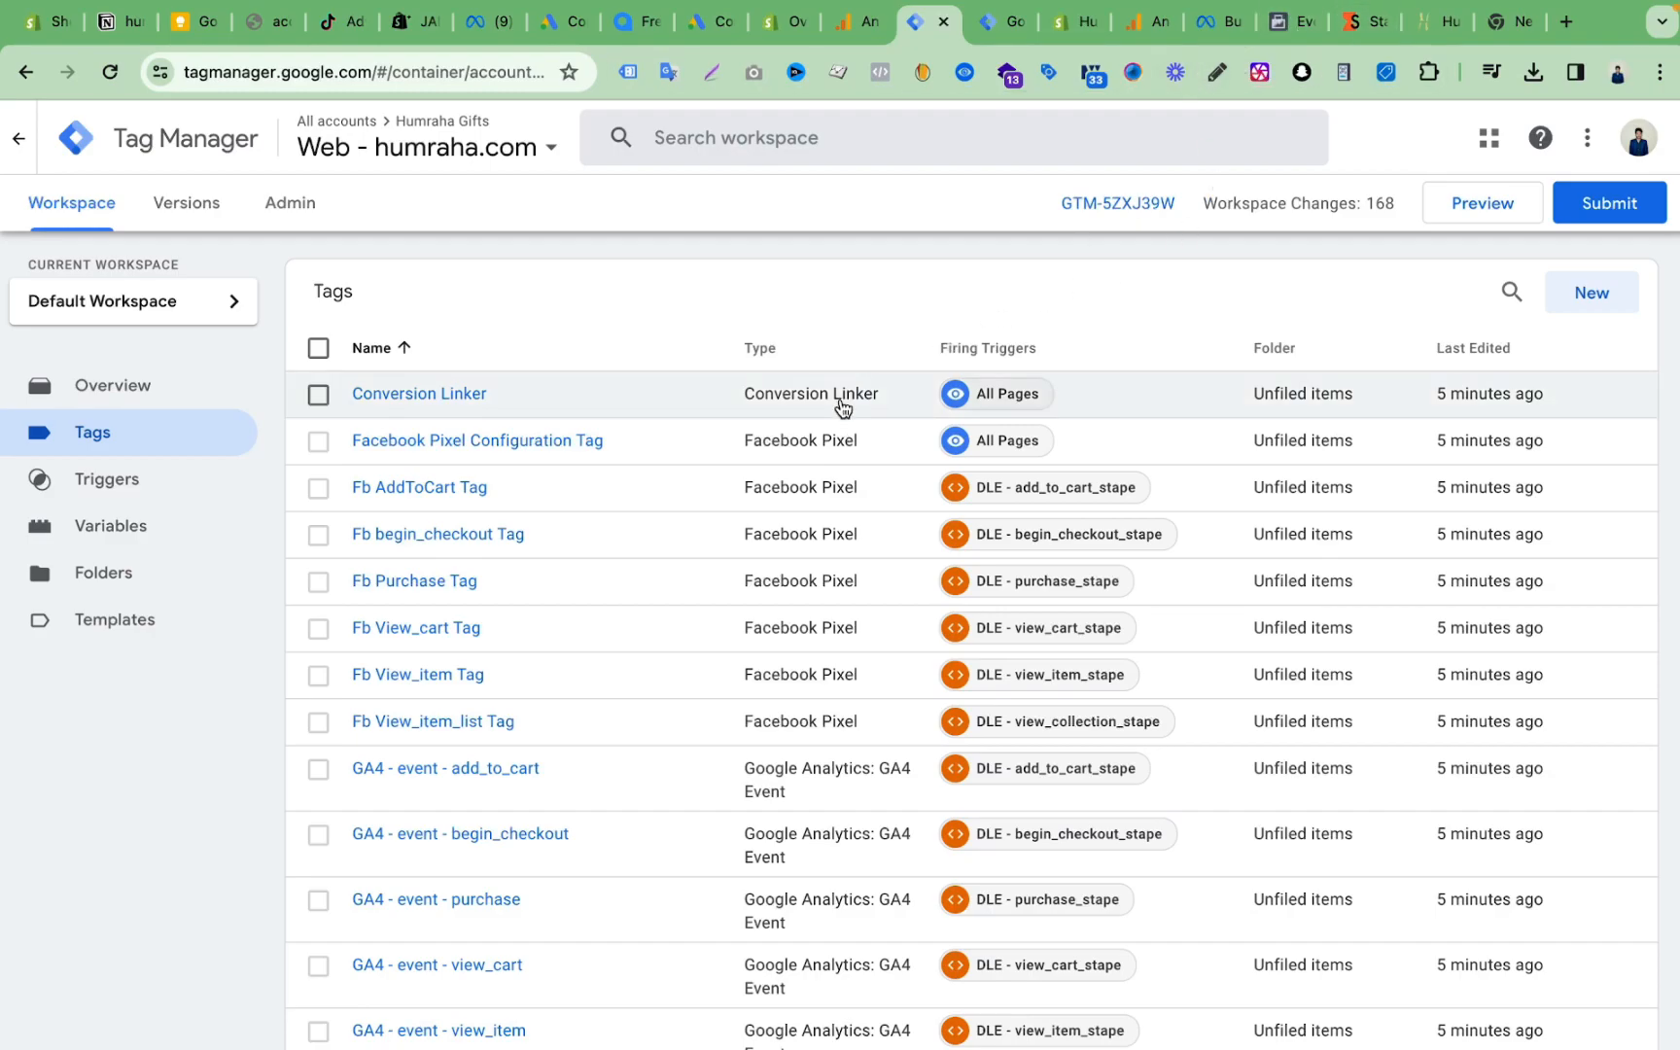
pyautogui.scroll(-3, 842, 408)
pyautogui.scroll(-15, 842, 408)
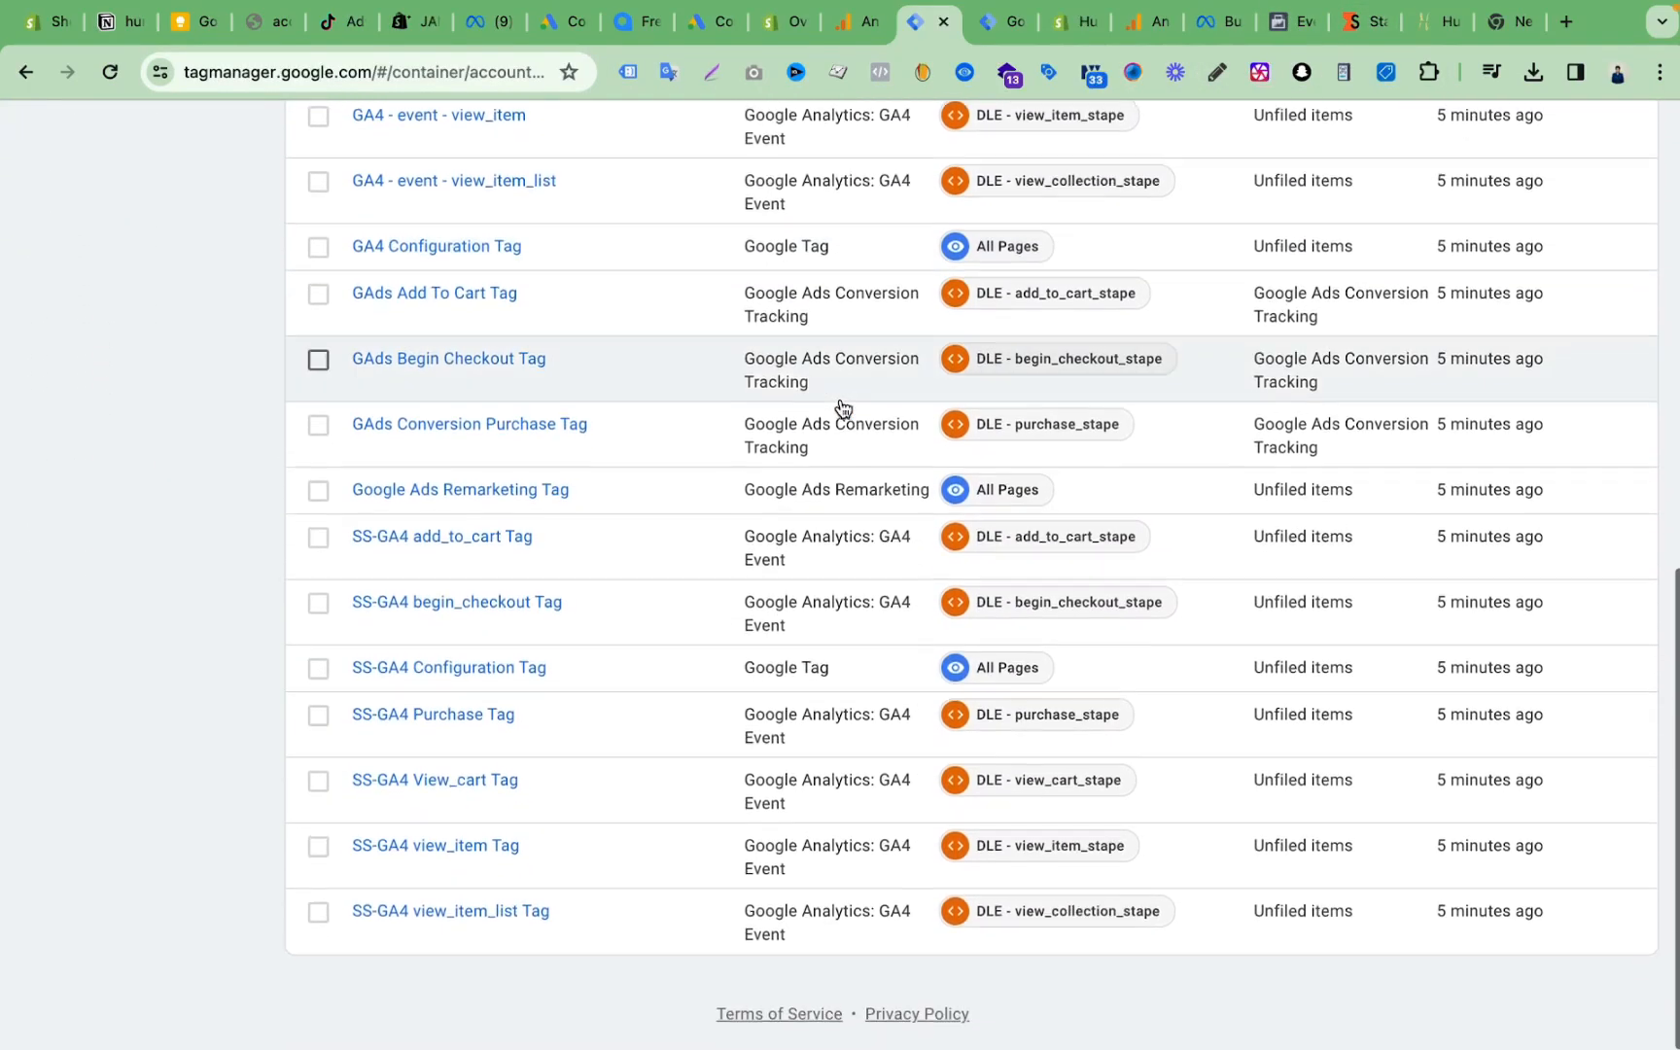
pyautogui.click(319, 429)
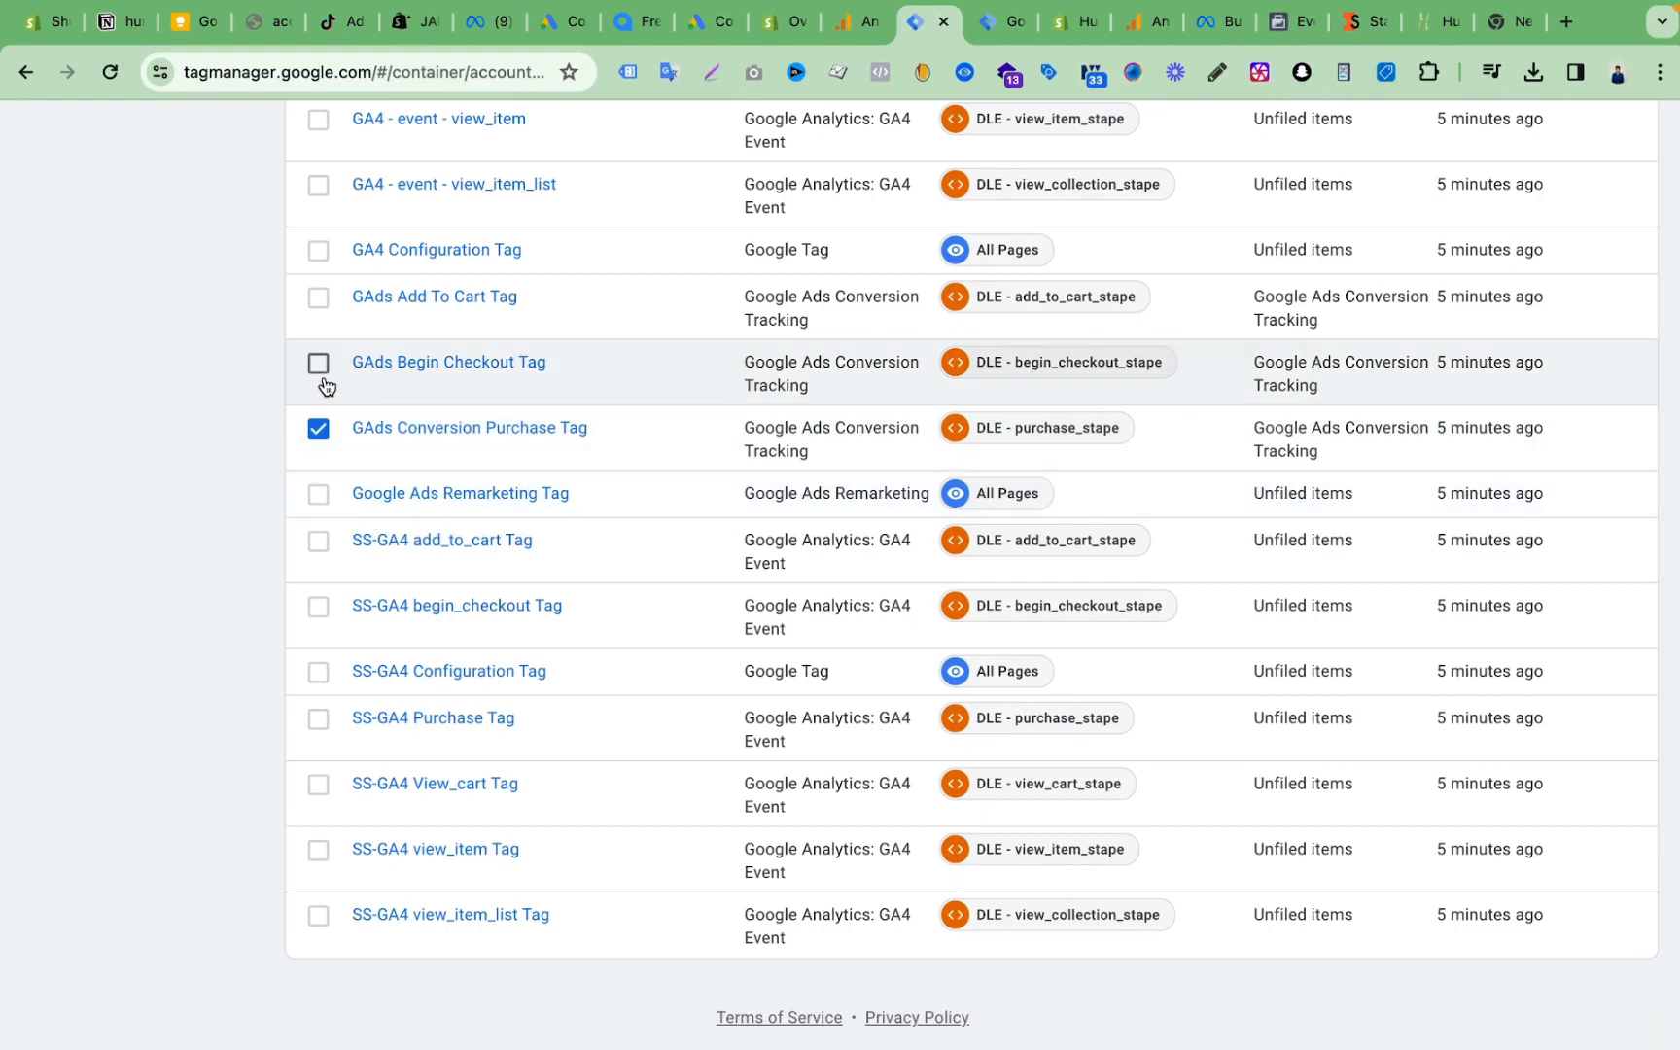
pyautogui.click(318, 296)
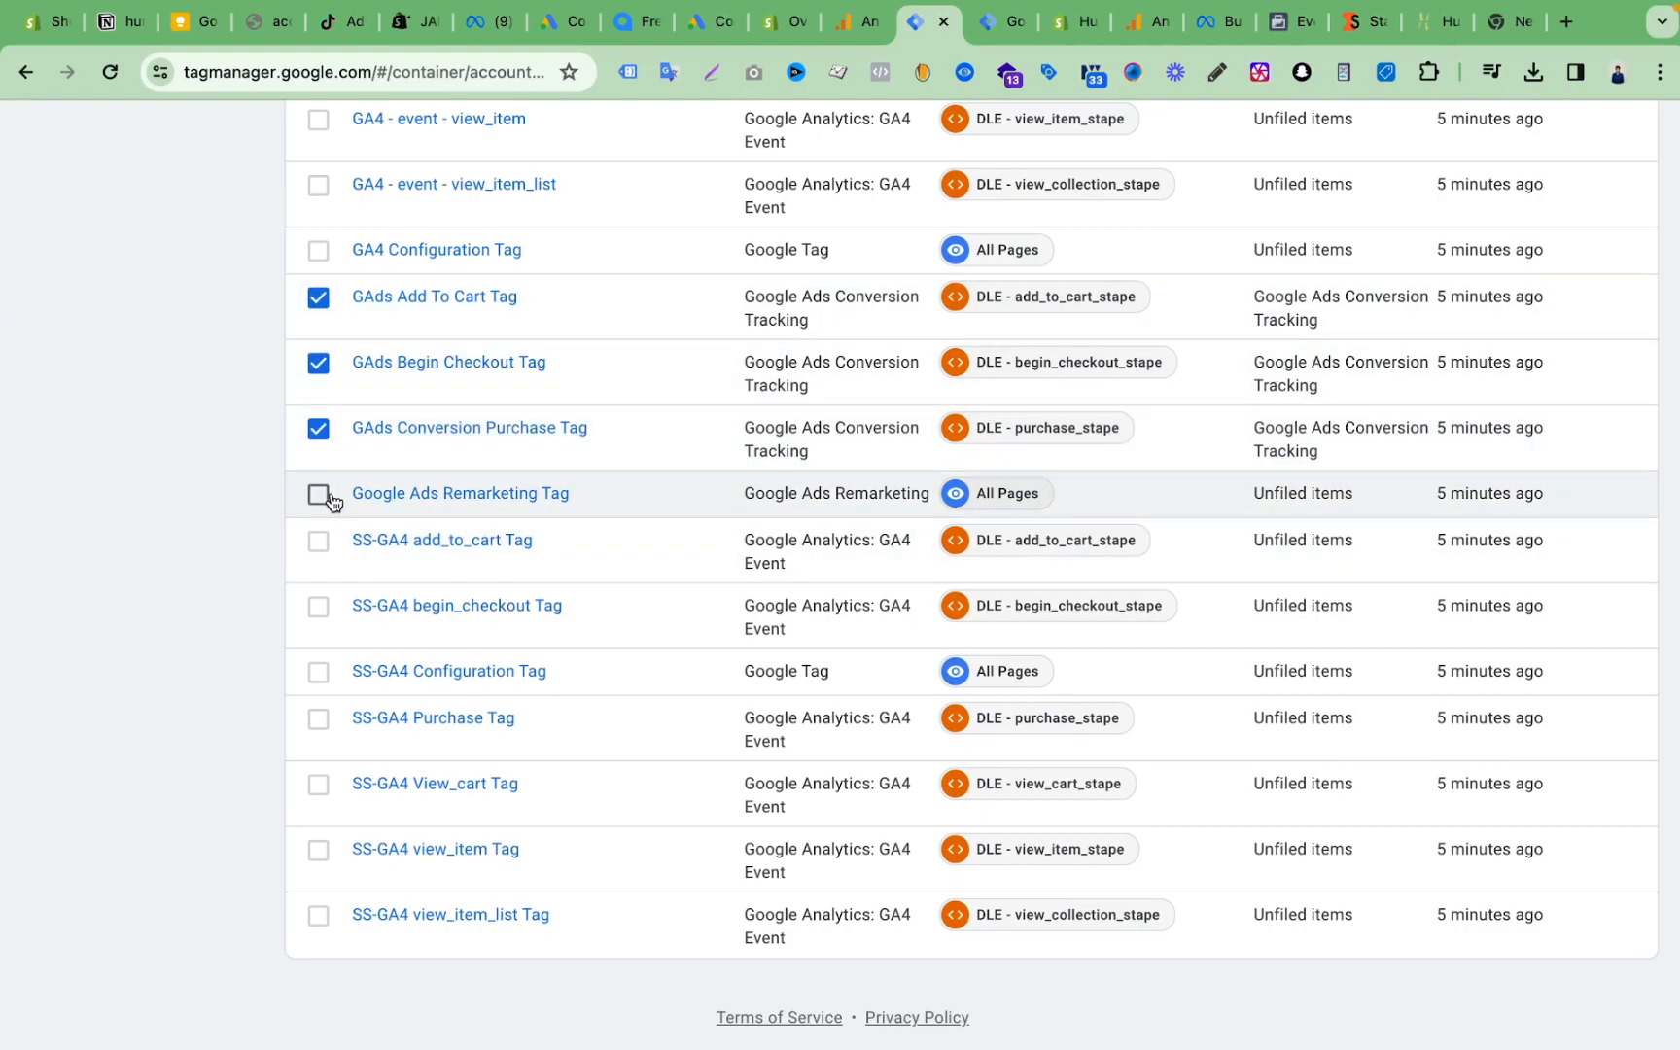
pyautogui.scroll(4, 718, 489)
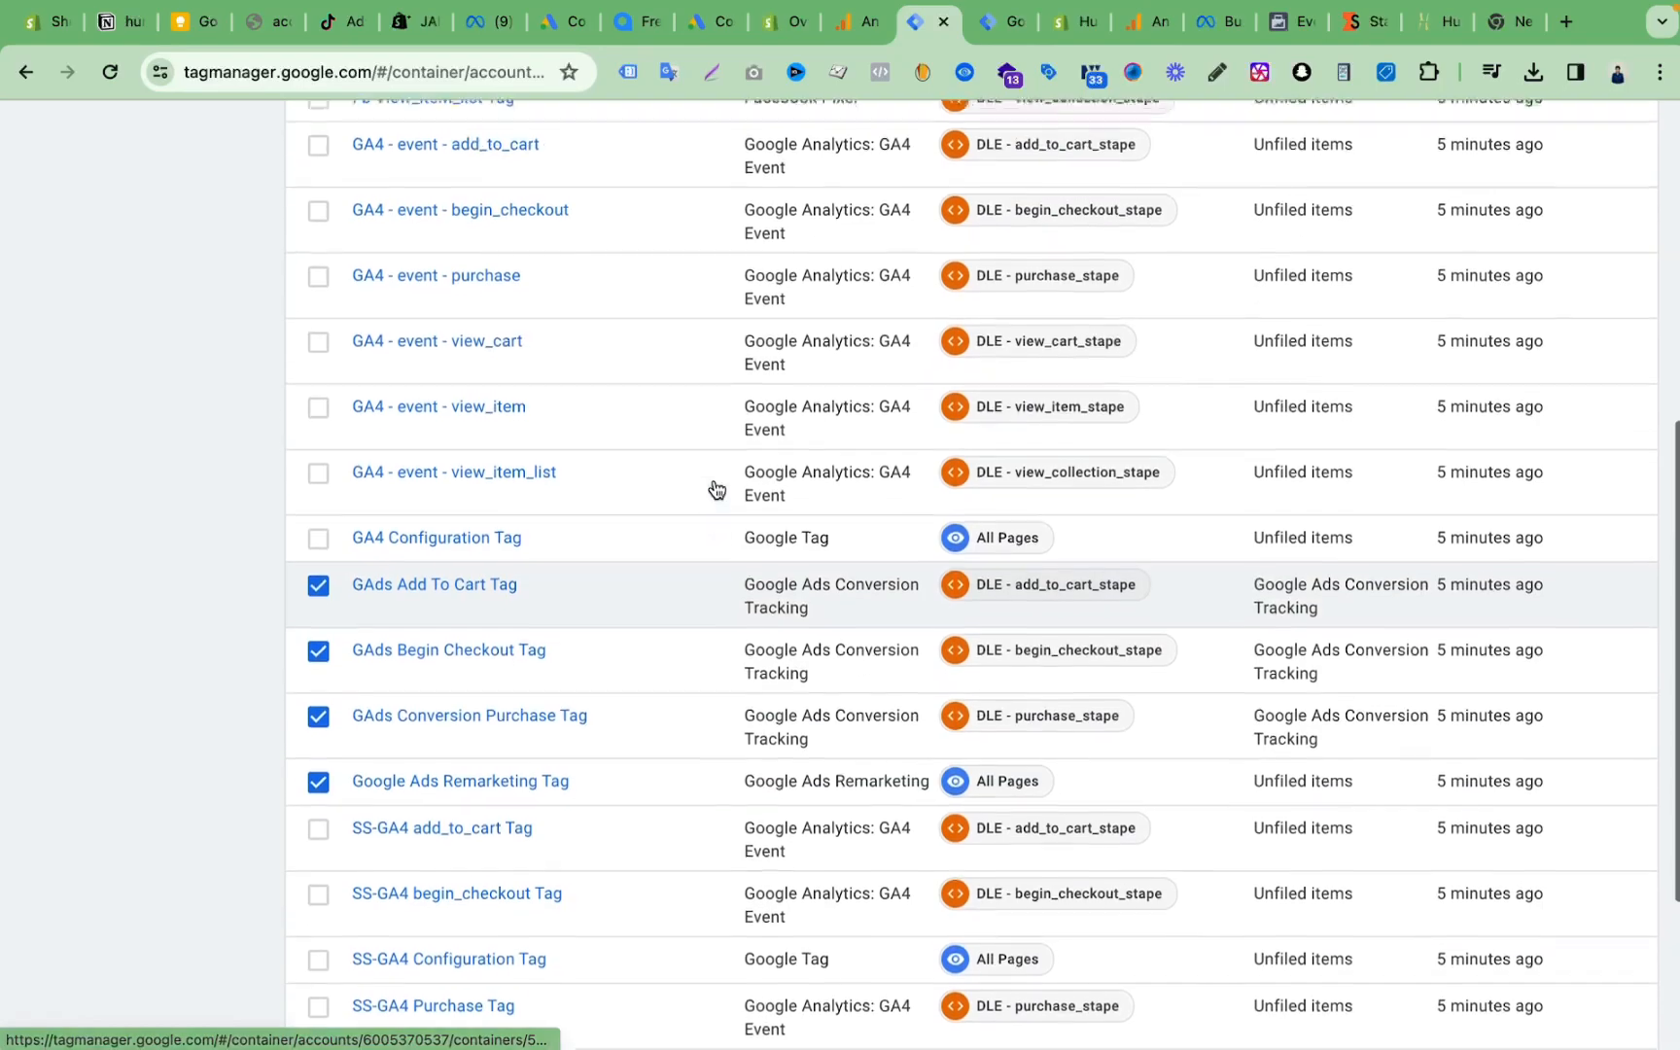
pyautogui.scroll(4, 718, 489)
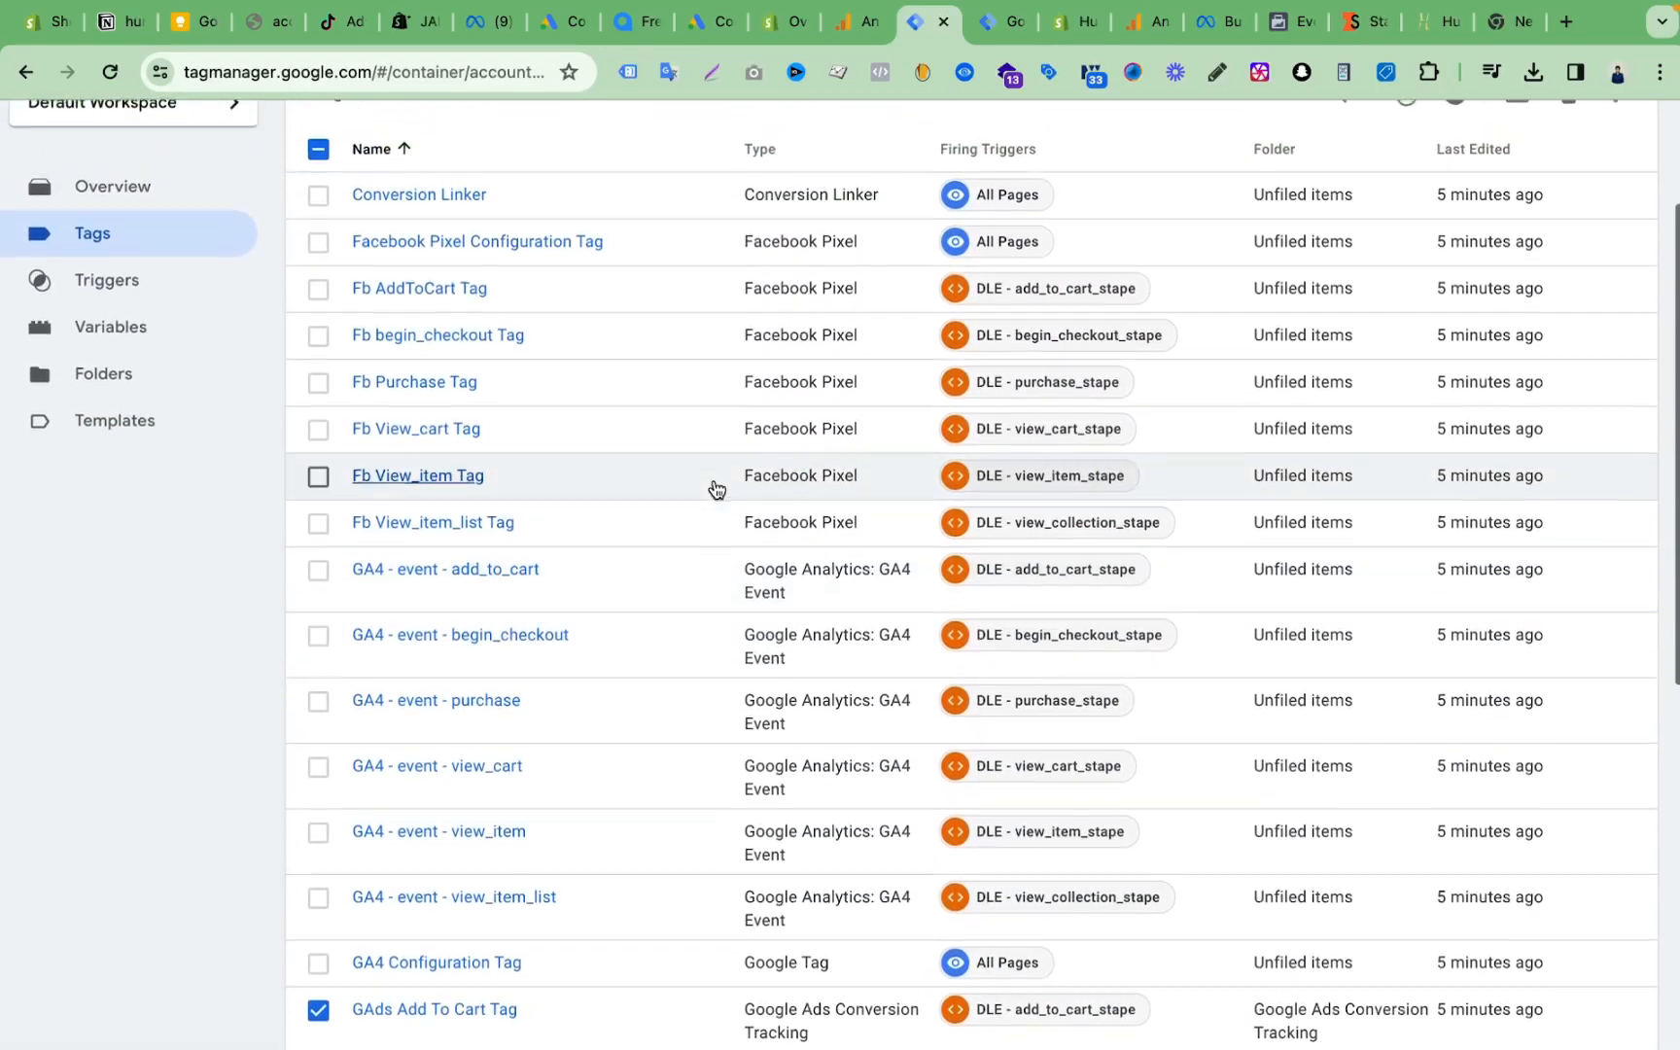
pyautogui.click(318, 253)
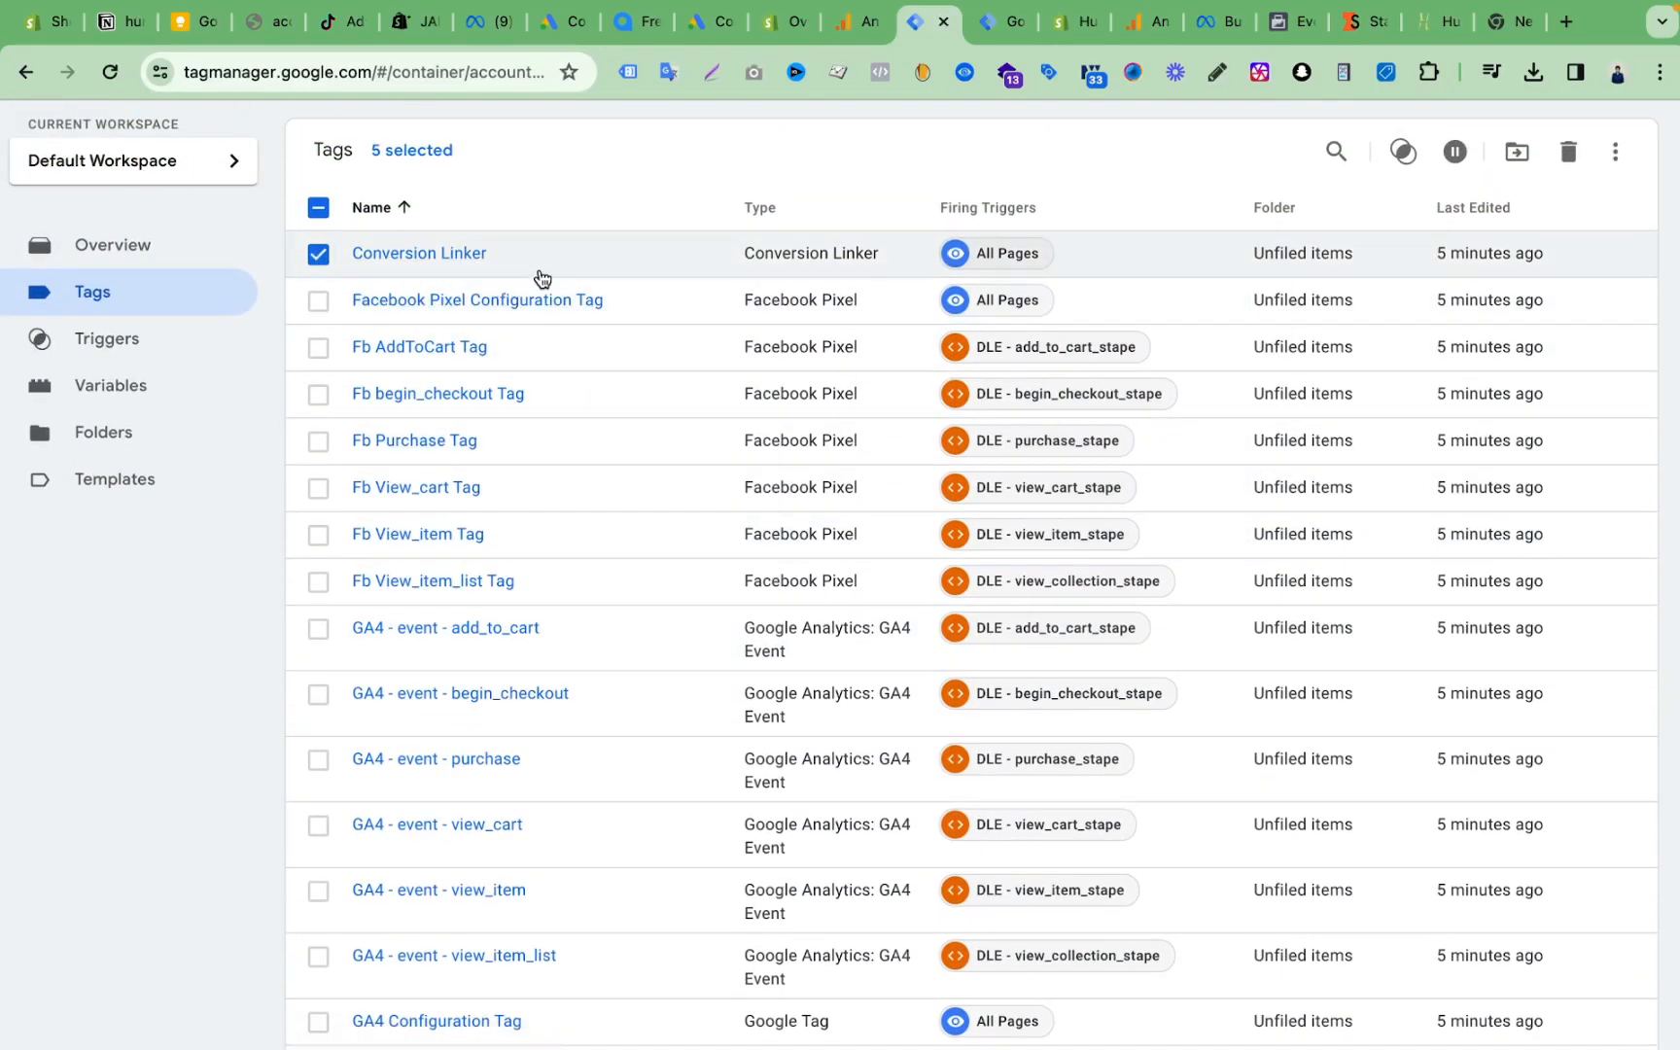
pyautogui.scroll(-8, 572, 599)
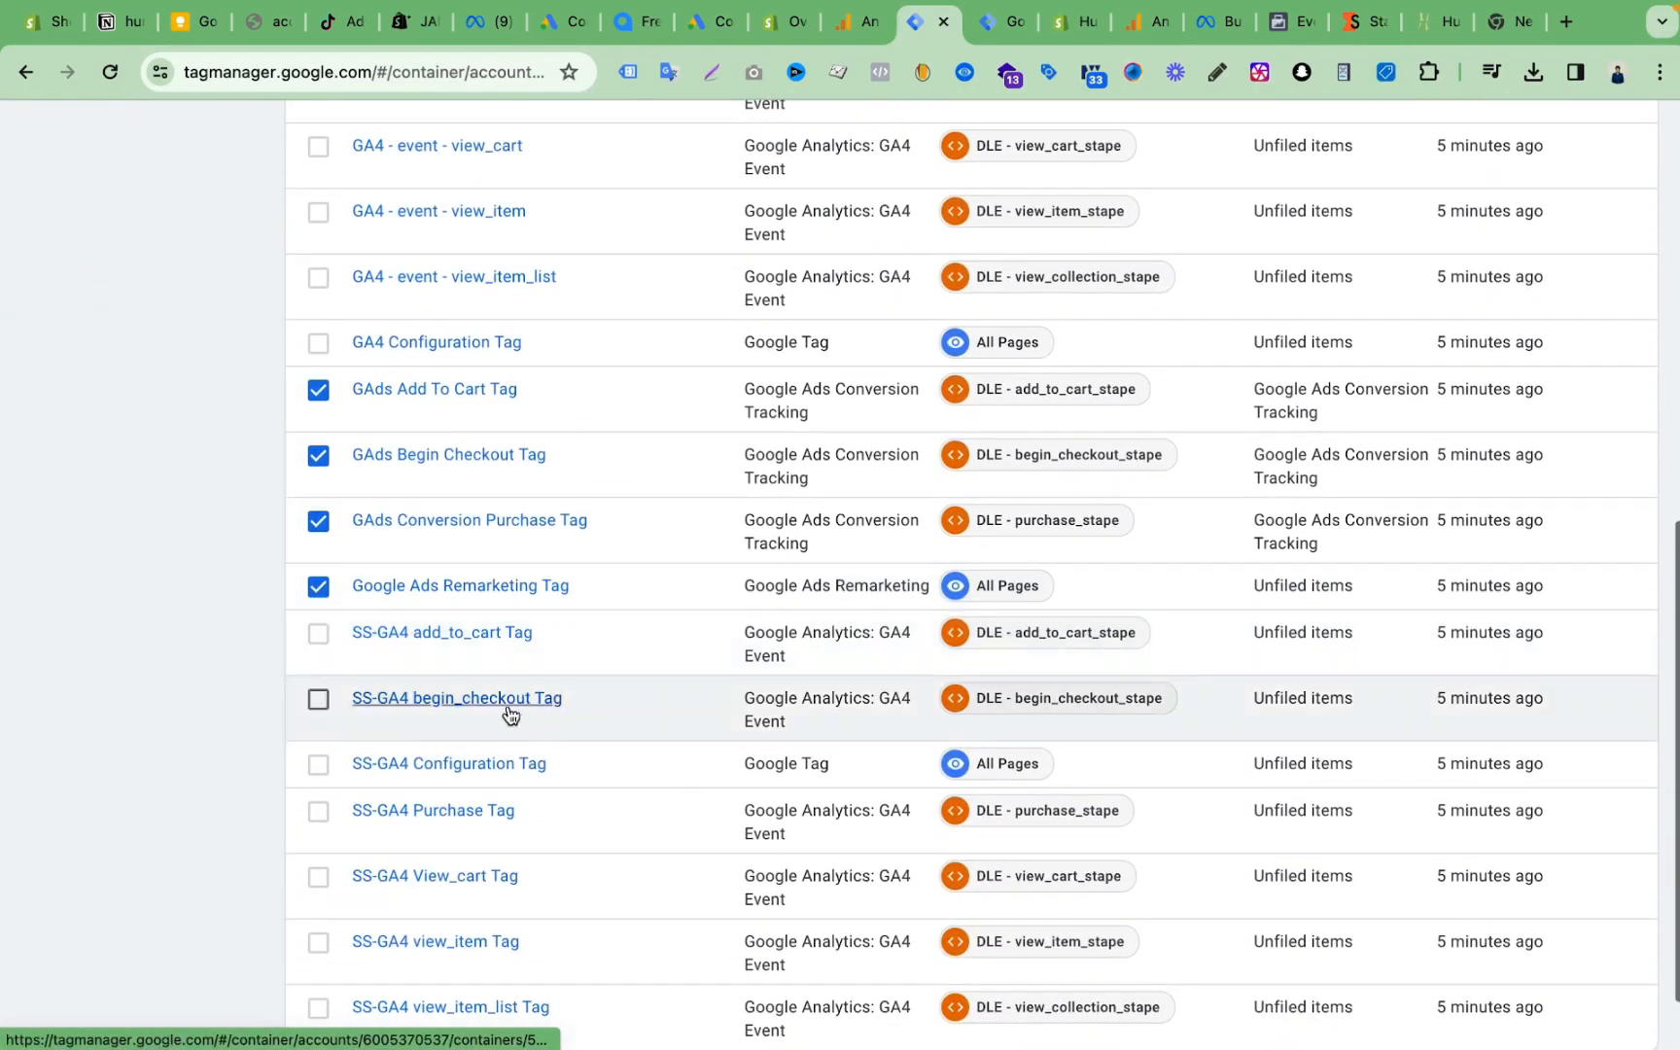
pyautogui.scroll(8, 619, 771)
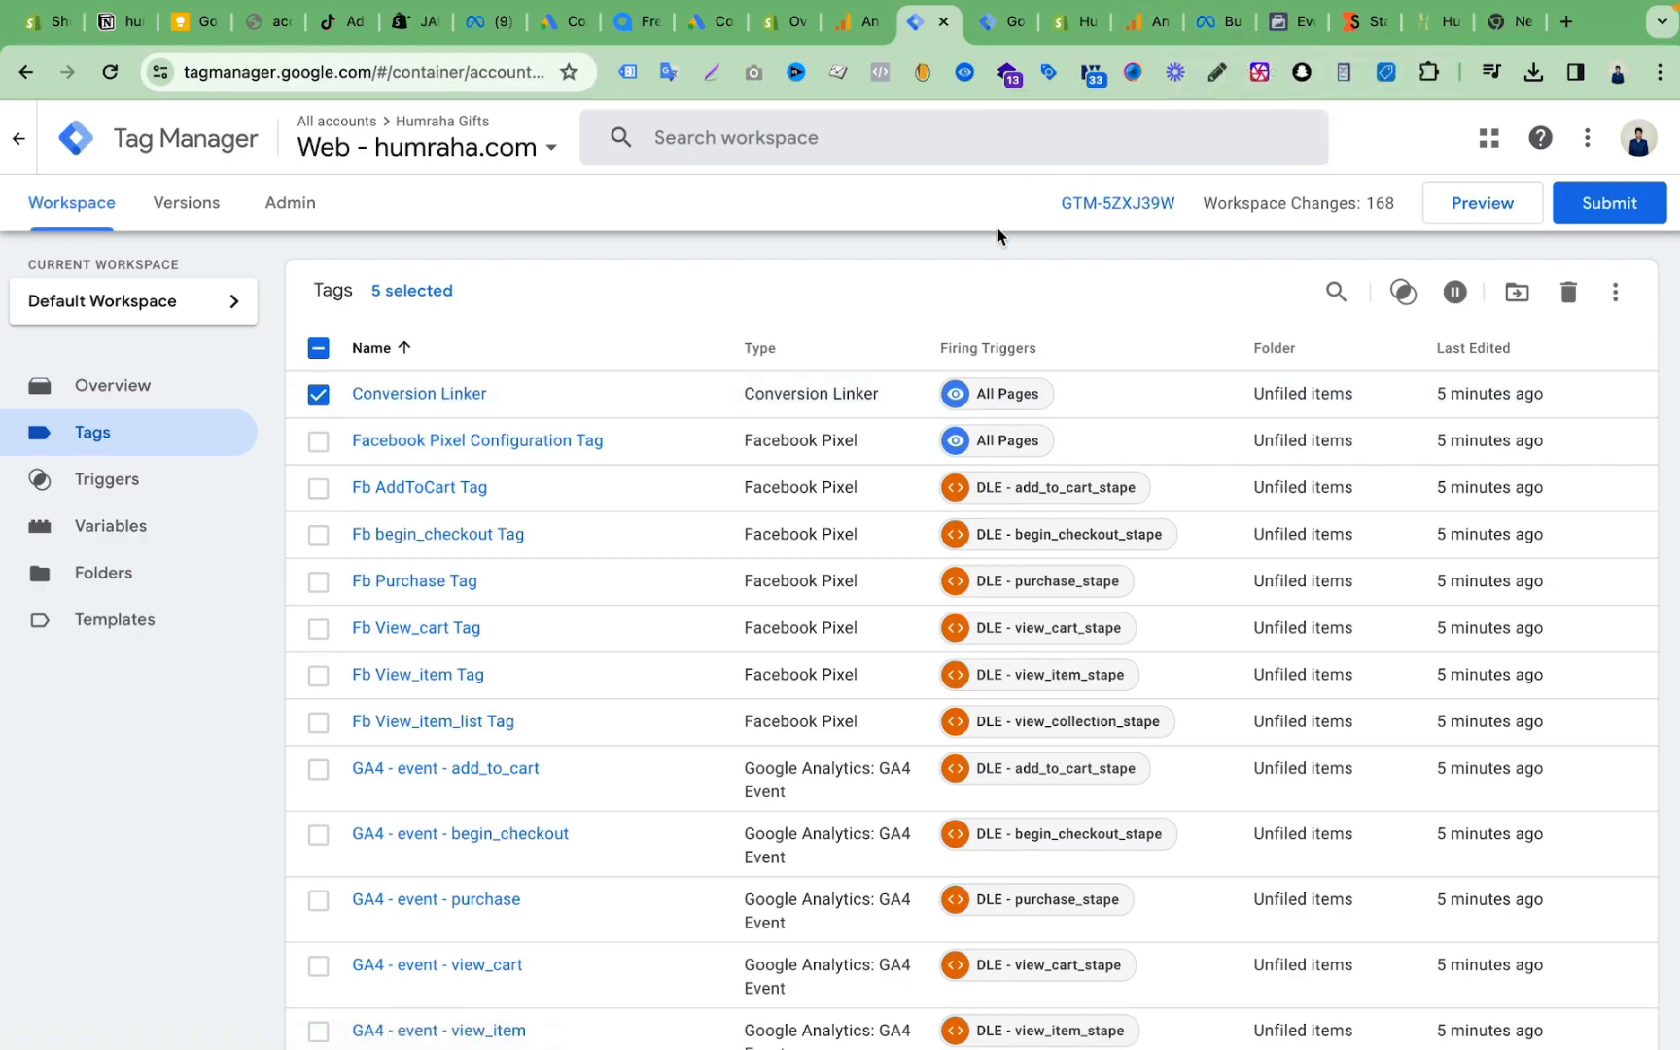
pyautogui.scroll(-9, 980, 451)
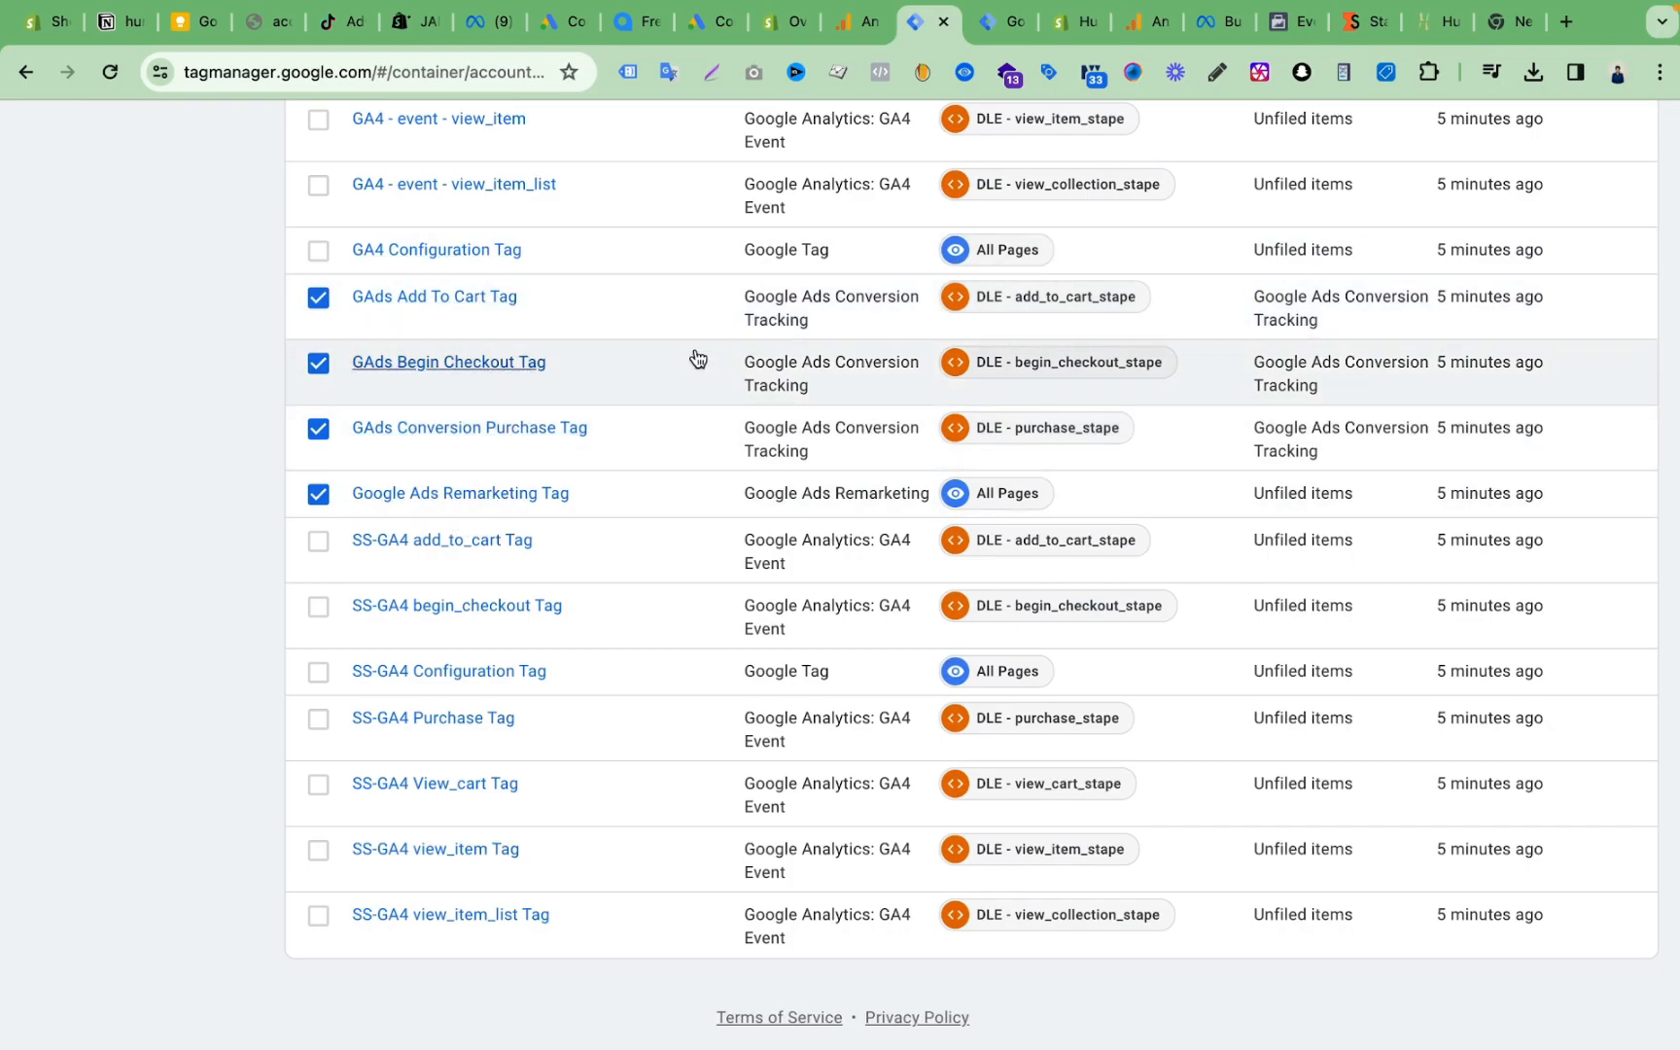
pyautogui.scroll(10, 745, 413)
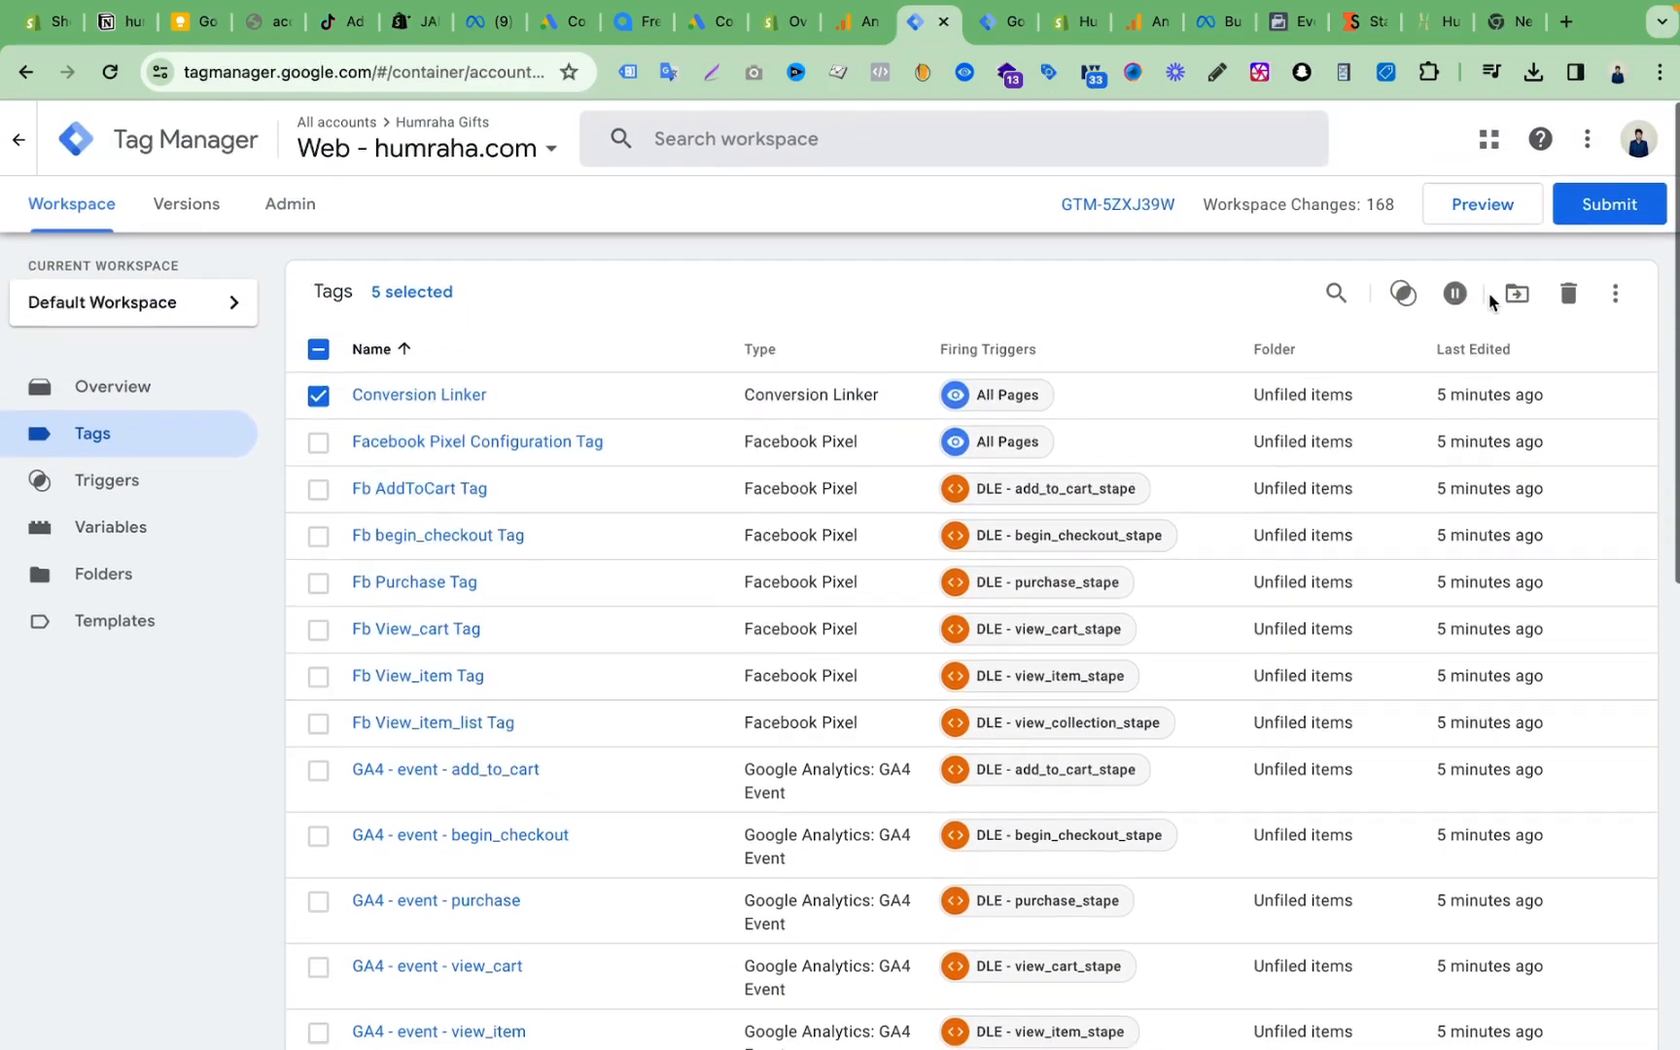
pyautogui.click(1568, 294)
pyautogui.click(1075, 403)
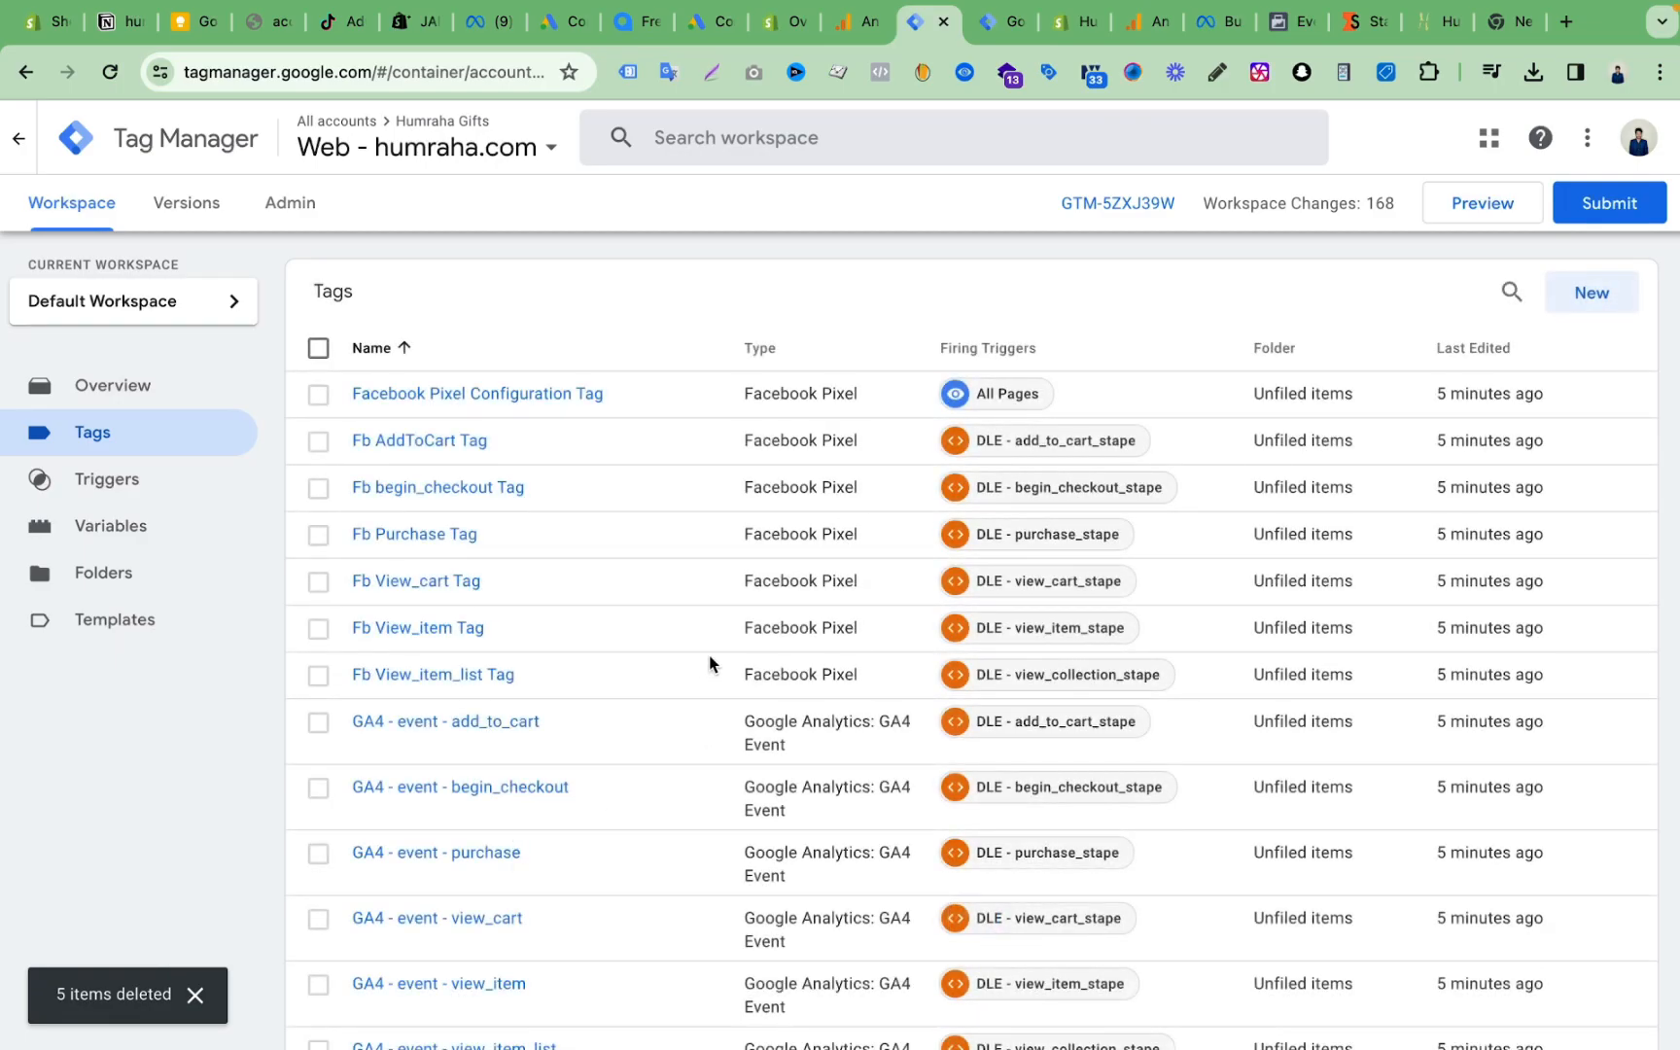
# Look through the remaining tags, open the Fb AddToCart Tag and examine its pixel ID, standard event and object properties.
pyautogui.scroll(-6, 713, 664)
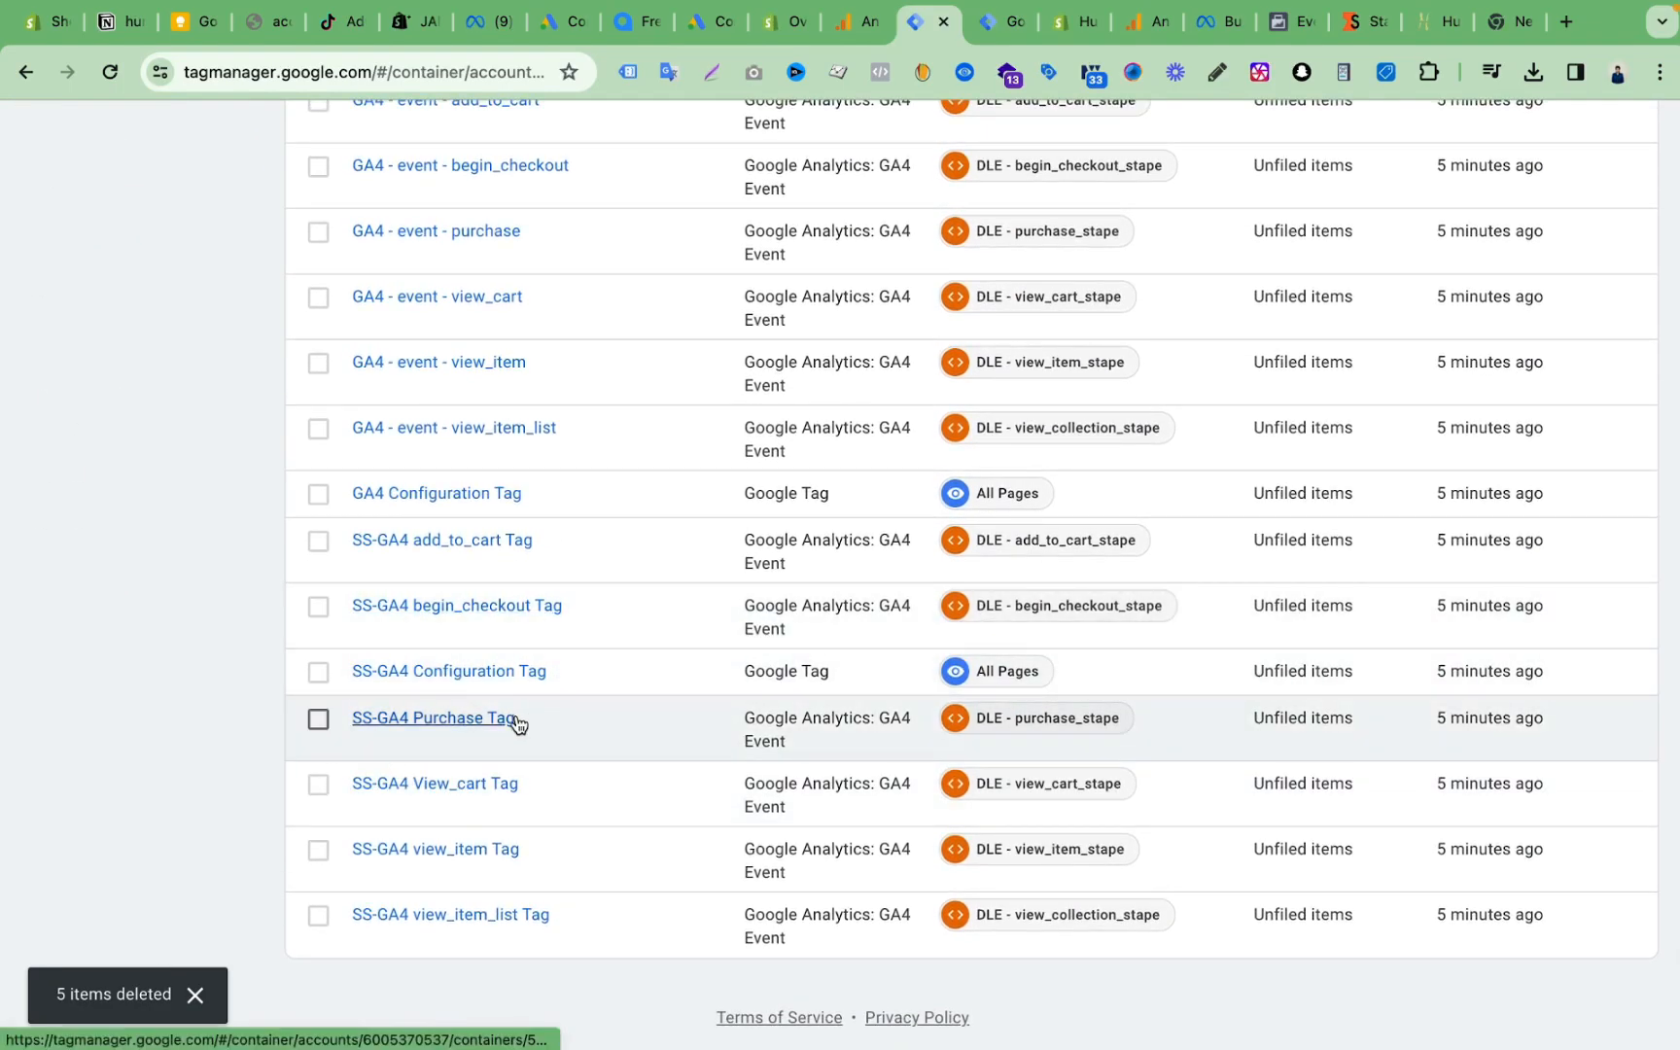
pyautogui.scroll(6, 855, 472)
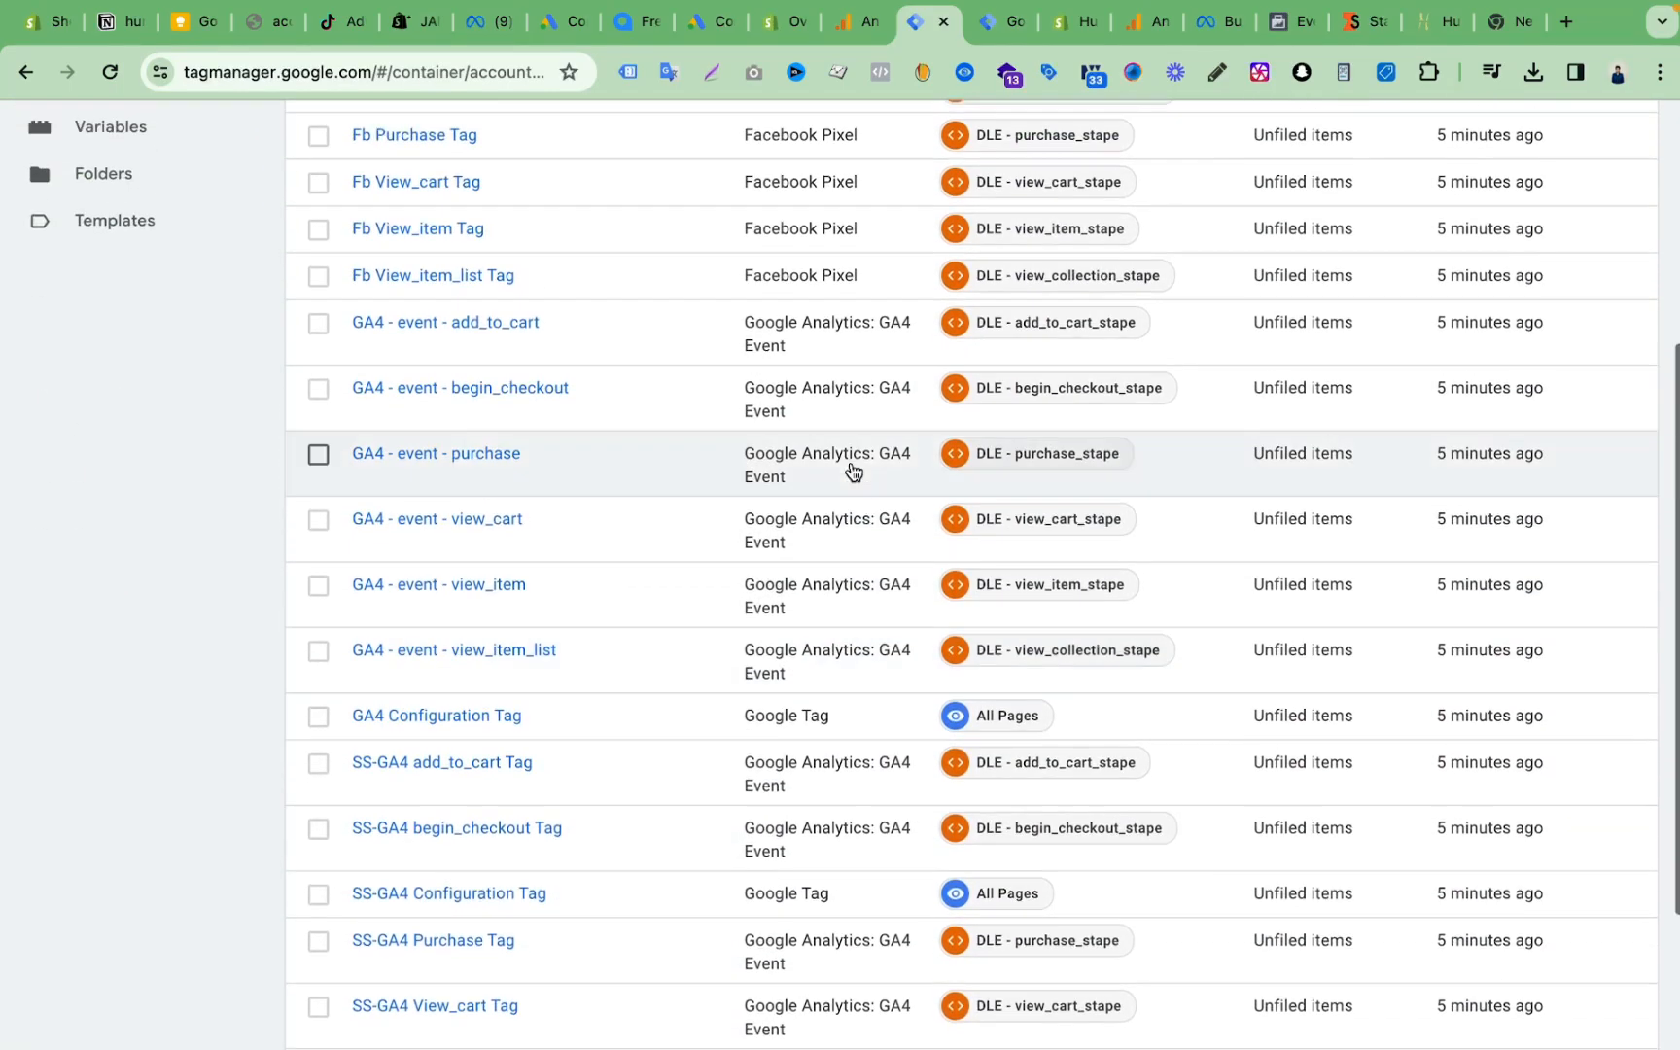
pyautogui.scroll(-6, 510, 686)
pyautogui.scroll(5, 510, 697)
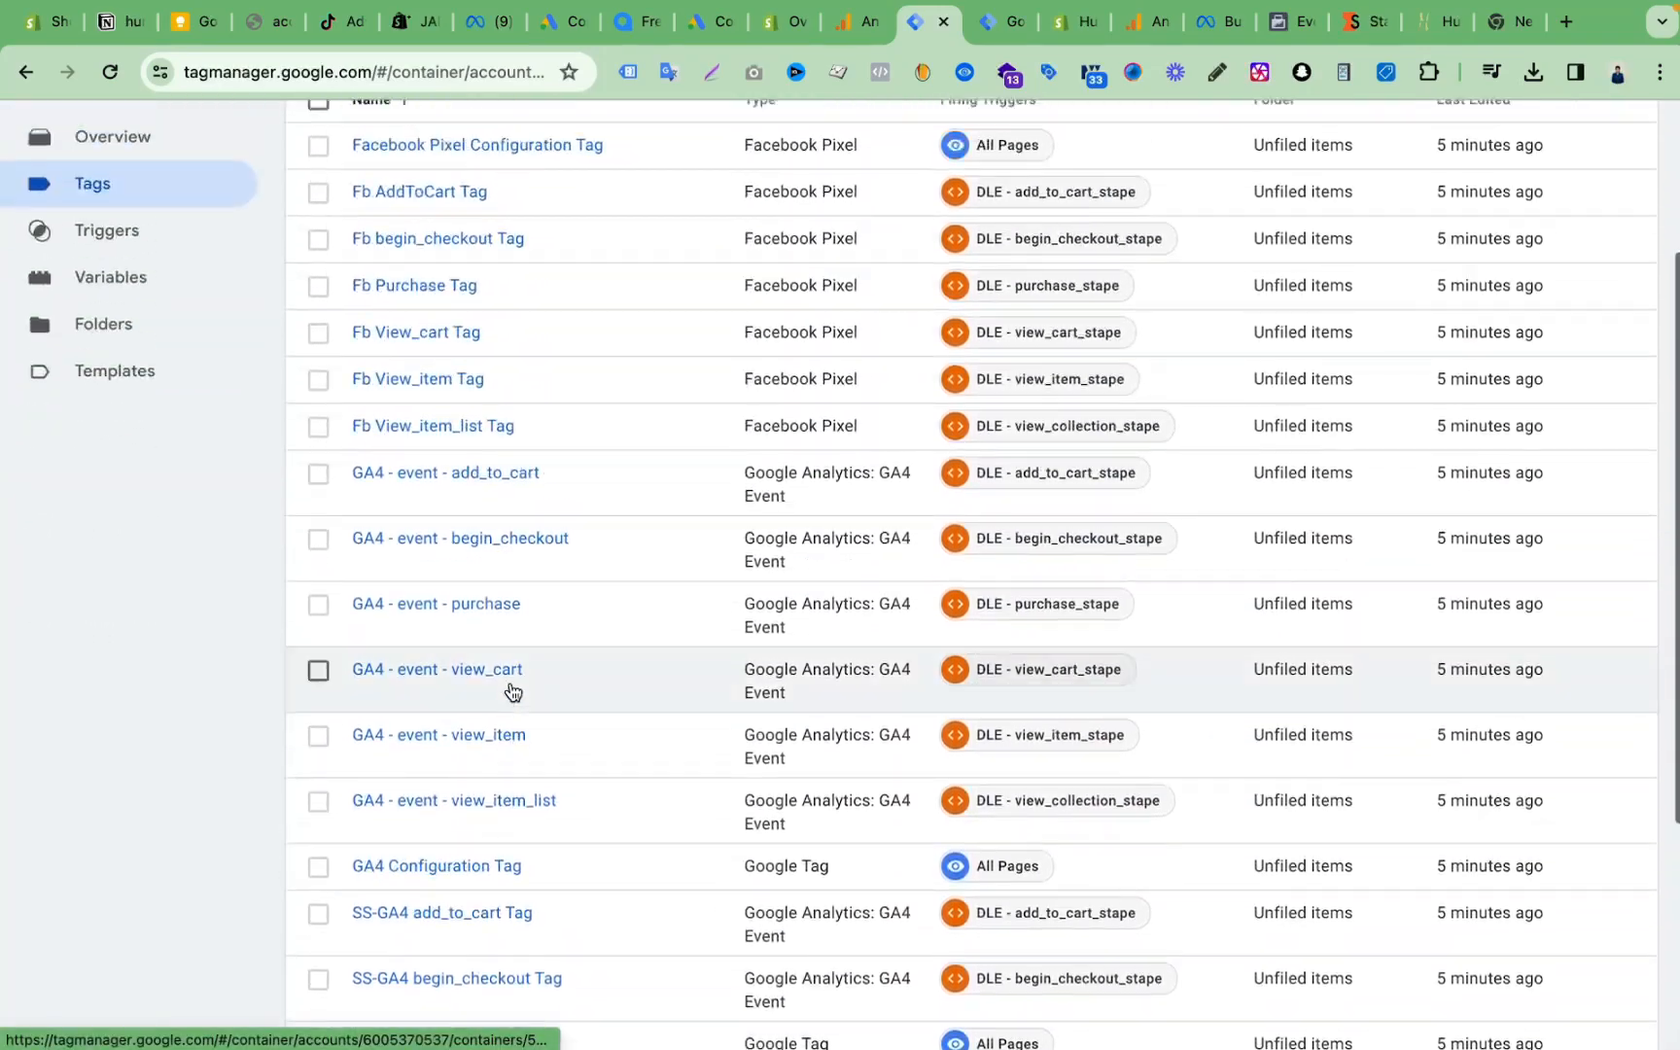
pyautogui.scroll(1, 512, 308)
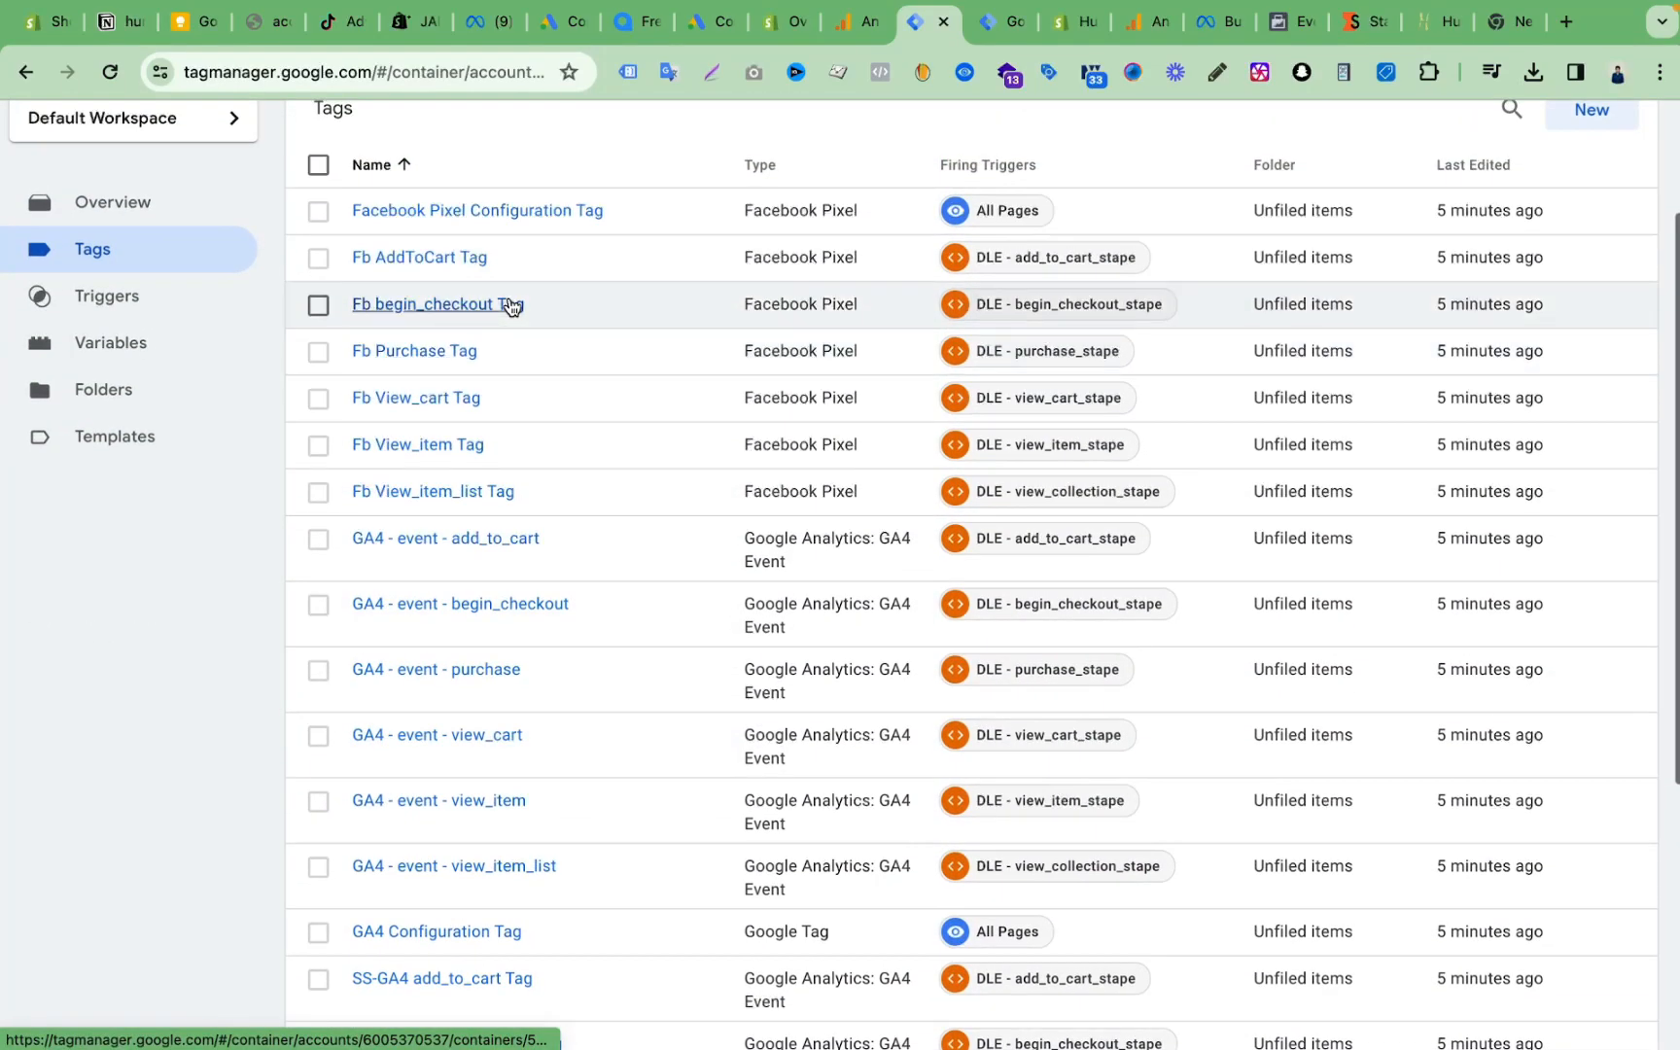
pyautogui.click(454, 261)
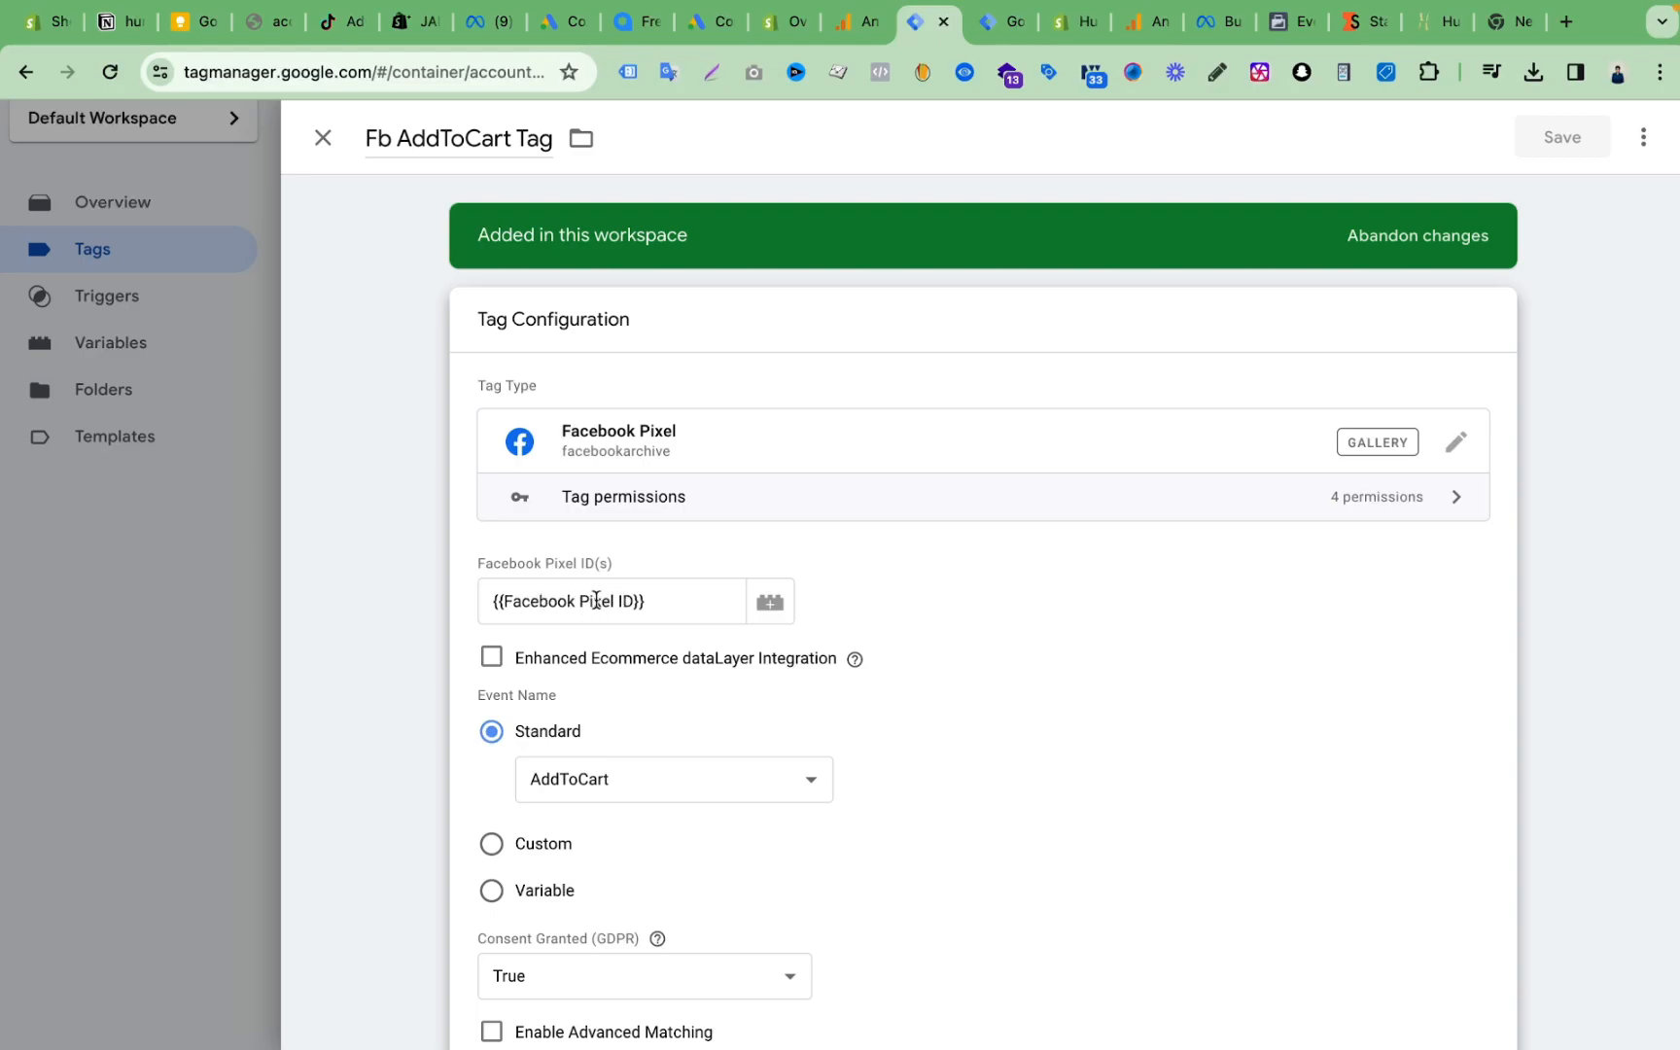
pyautogui.scroll(-5, 885, 649)
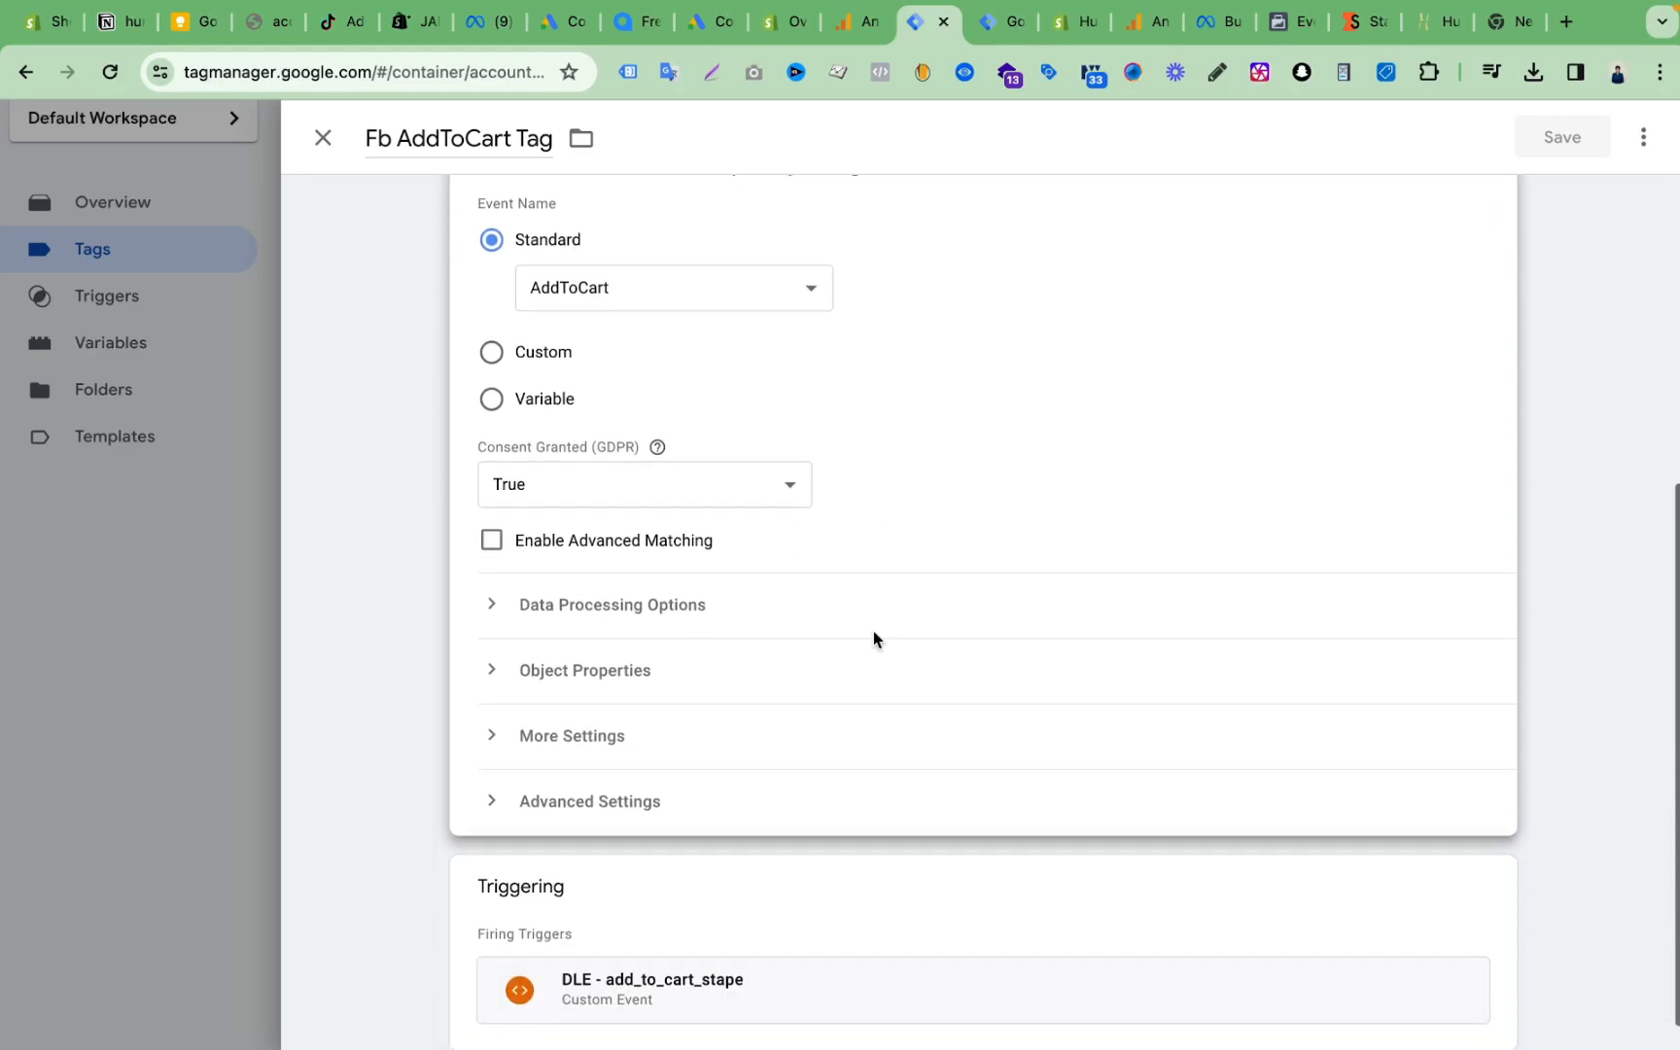
pyautogui.click(791, 602)
pyautogui.click(769, 790)
pyautogui.scroll(-6, 766, 780)
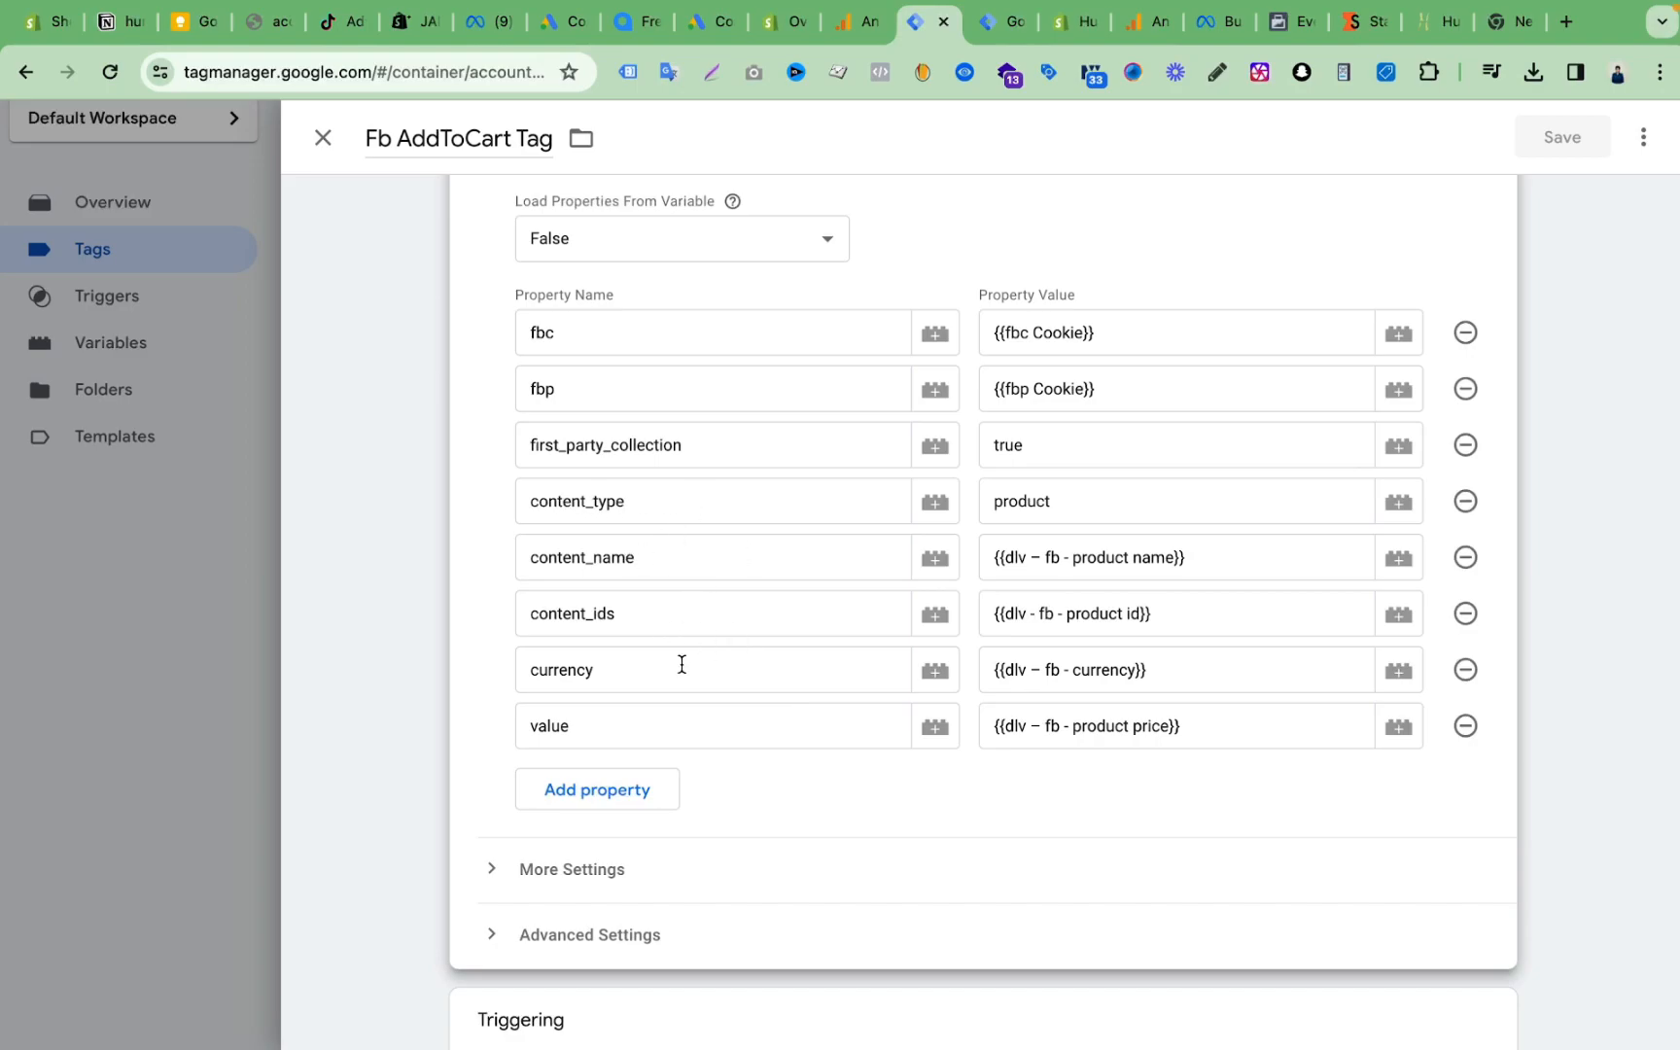
# Expand the Fb AddToCart Tag's More Settings and examine the variable used for its event ID.
pyautogui.scroll(-3, 839, 795)
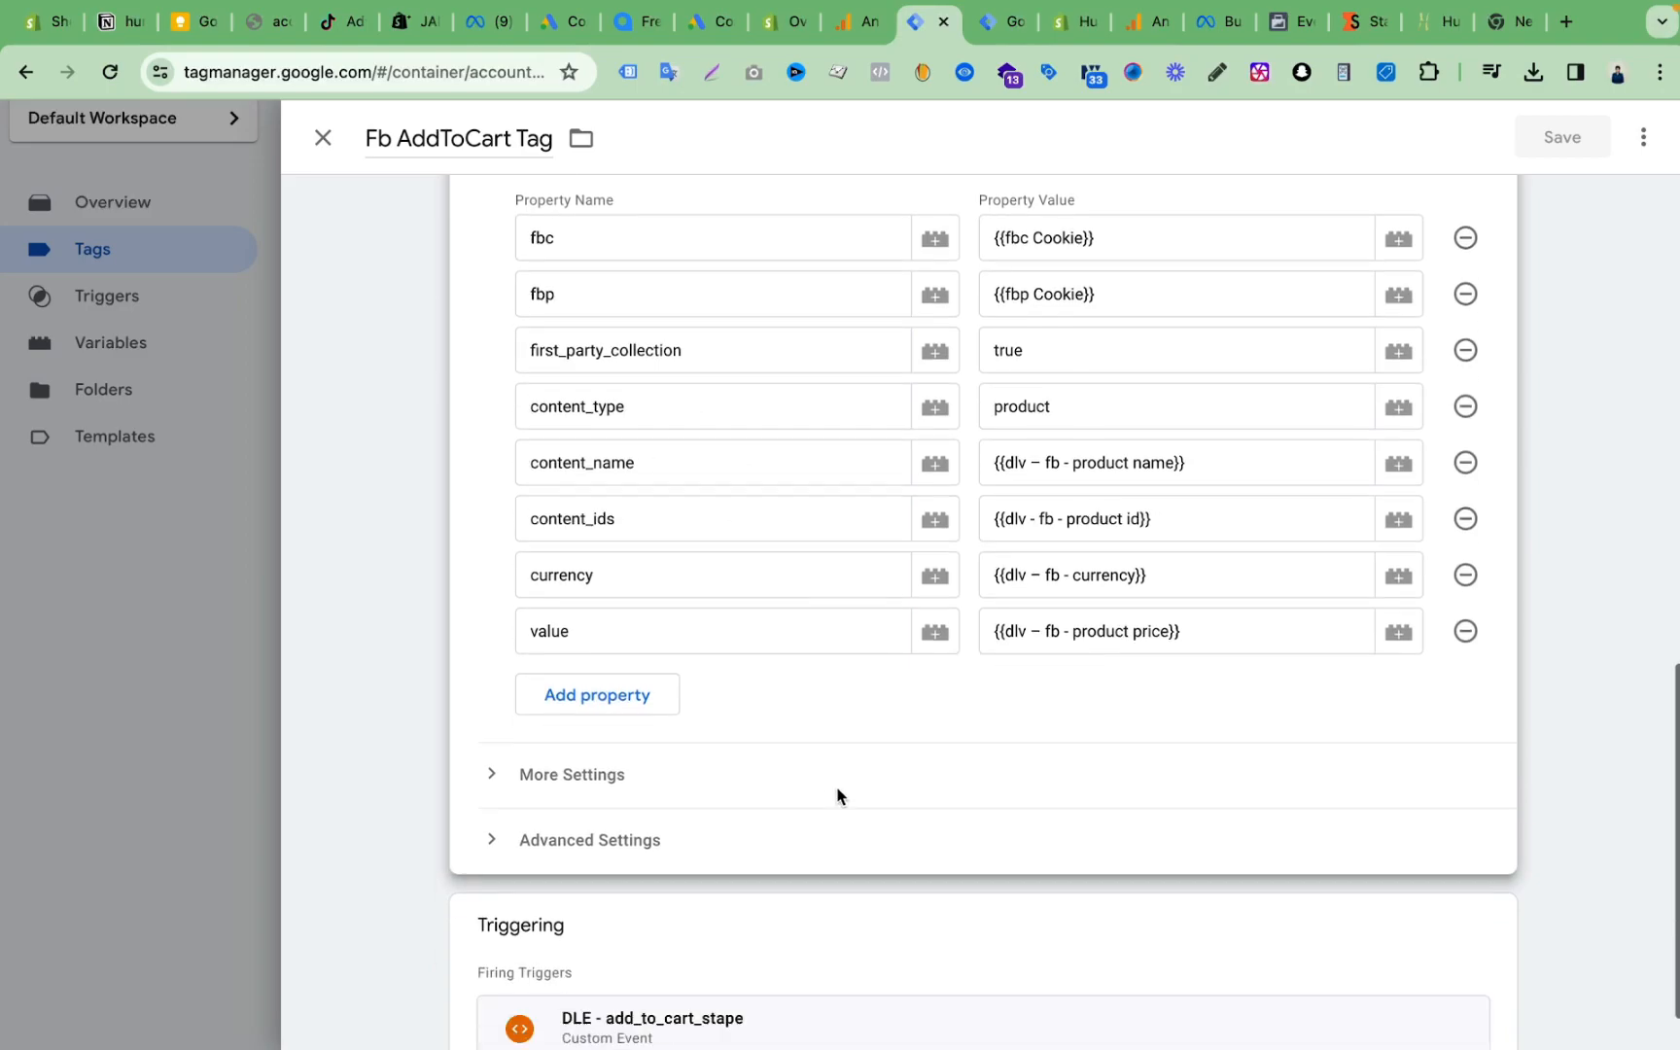
pyautogui.click(818, 689)
pyautogui.scroll(-1, 818, 692)
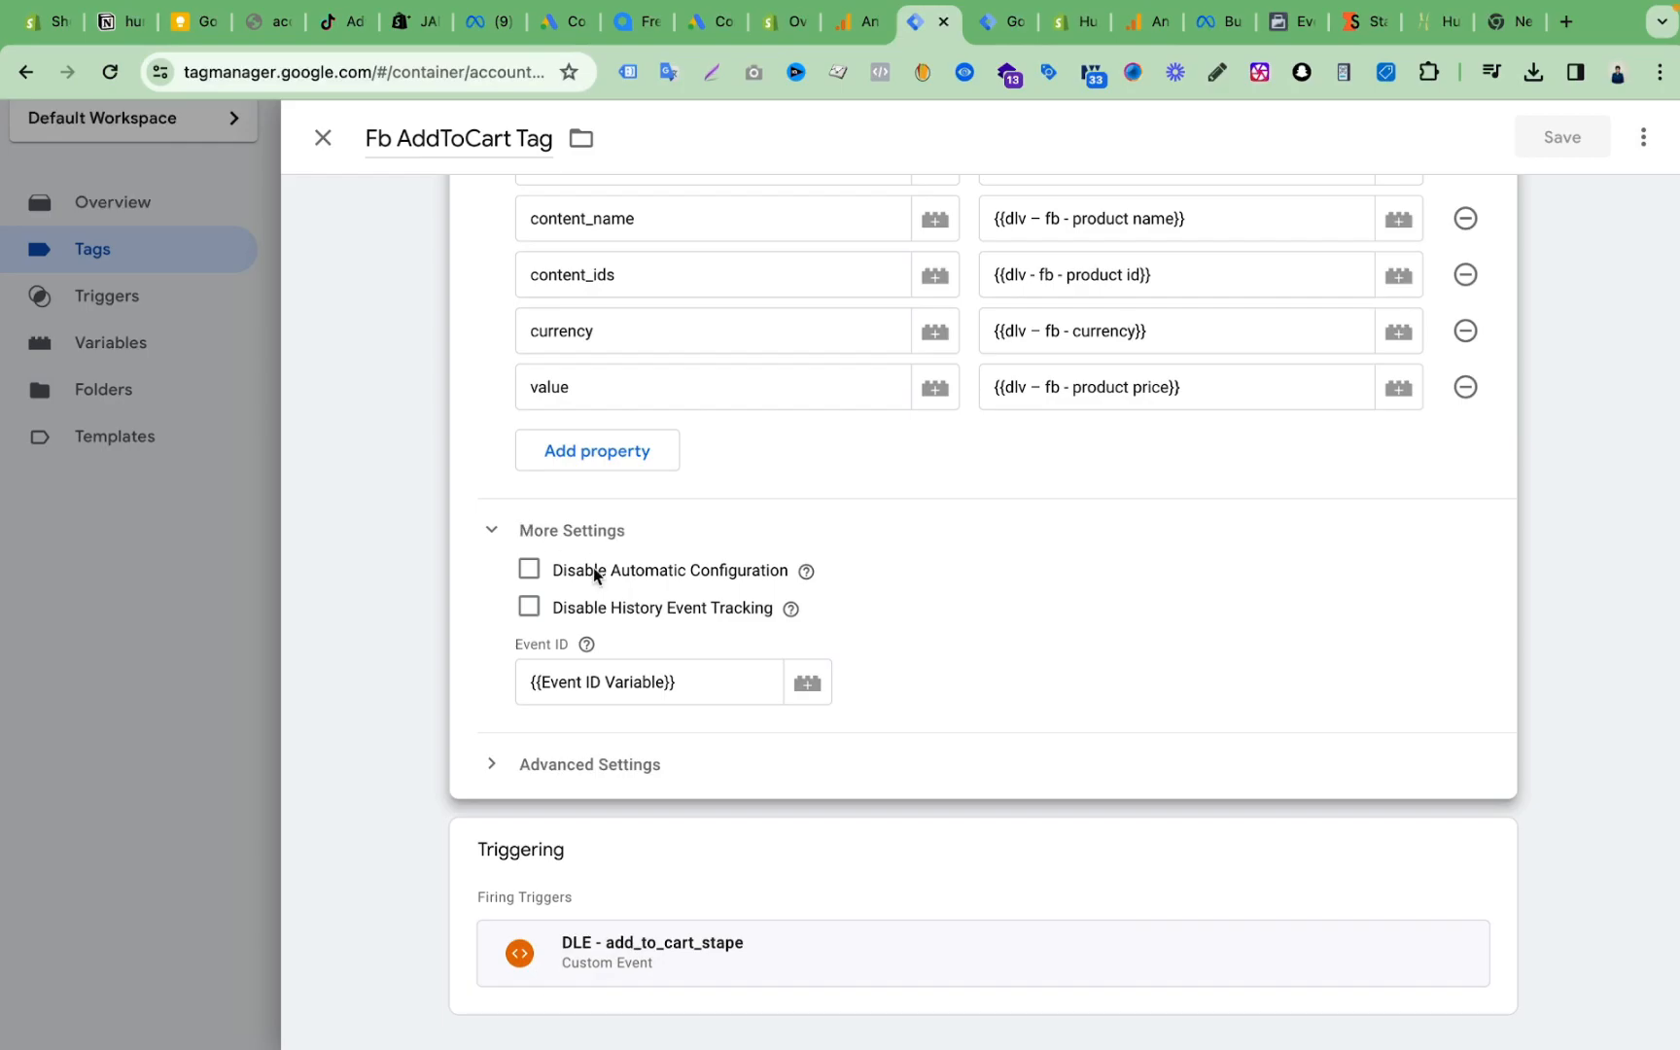
pyautogui.tripleClick(601, 681)
pyautogui.click(1103, 675)
# Open the Fb AddToCart Tag's firing trigger, DLE - add_to_cart_stape, and examine its custom event name.
pyautogui.click(951, 965)
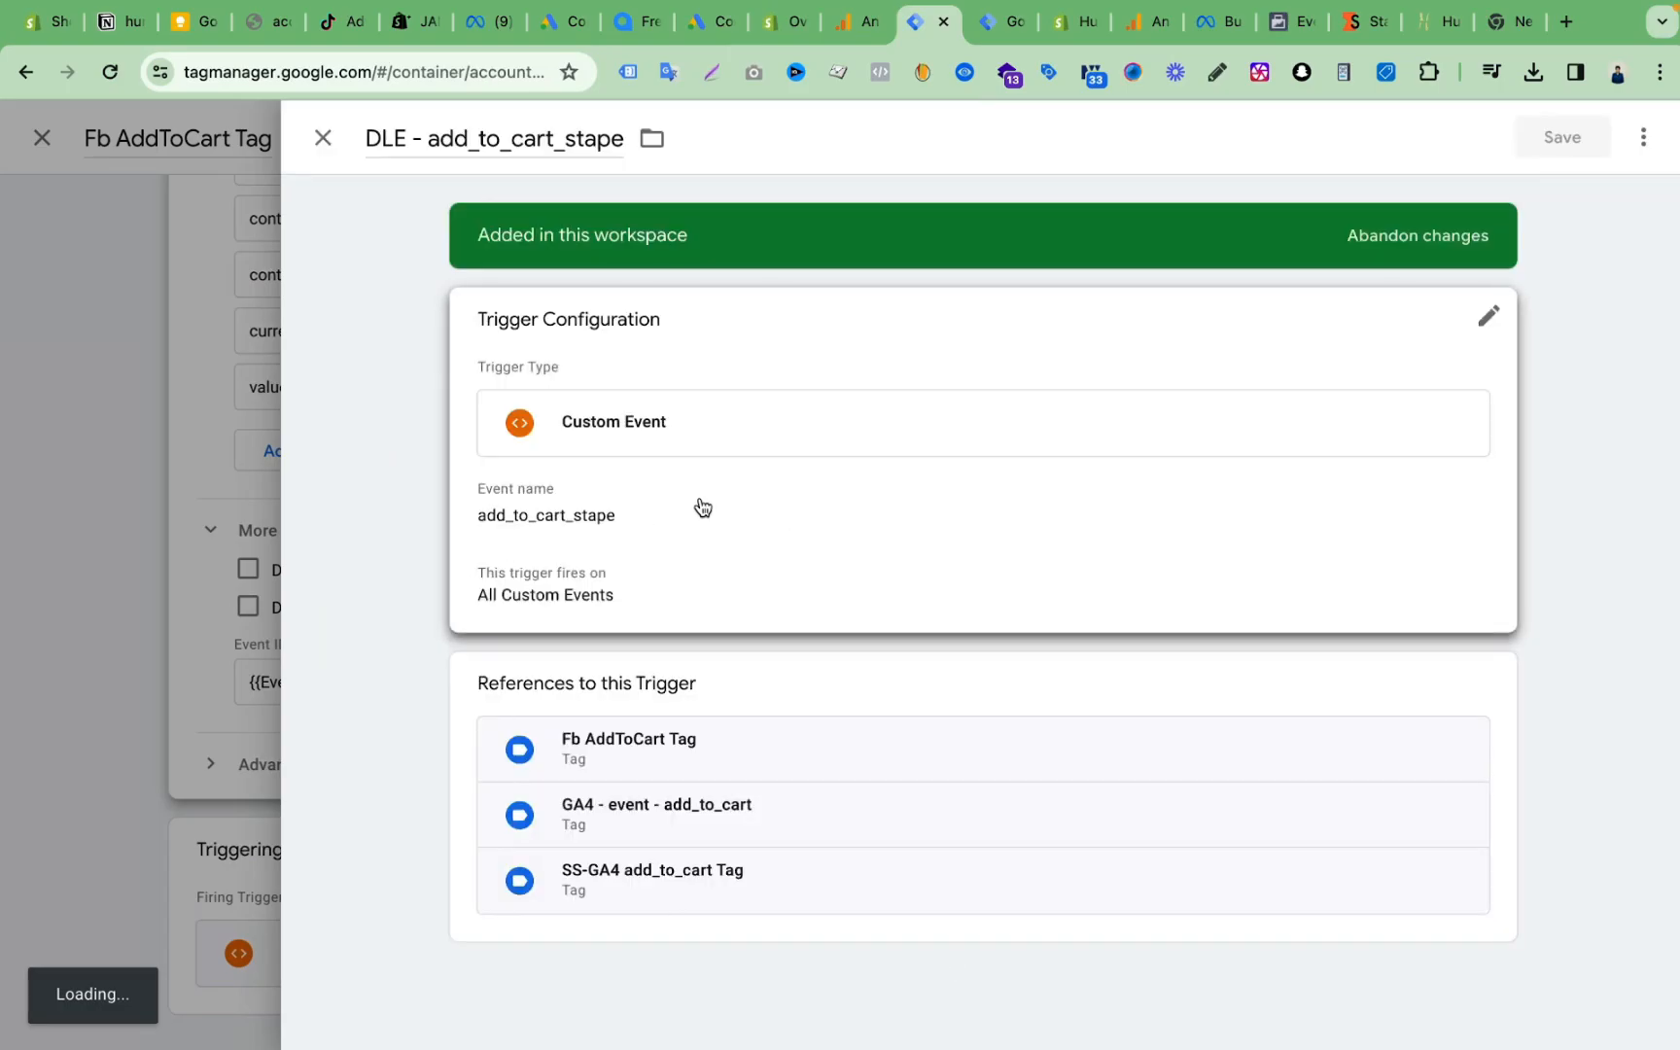
pyautogui.click(896, 536)
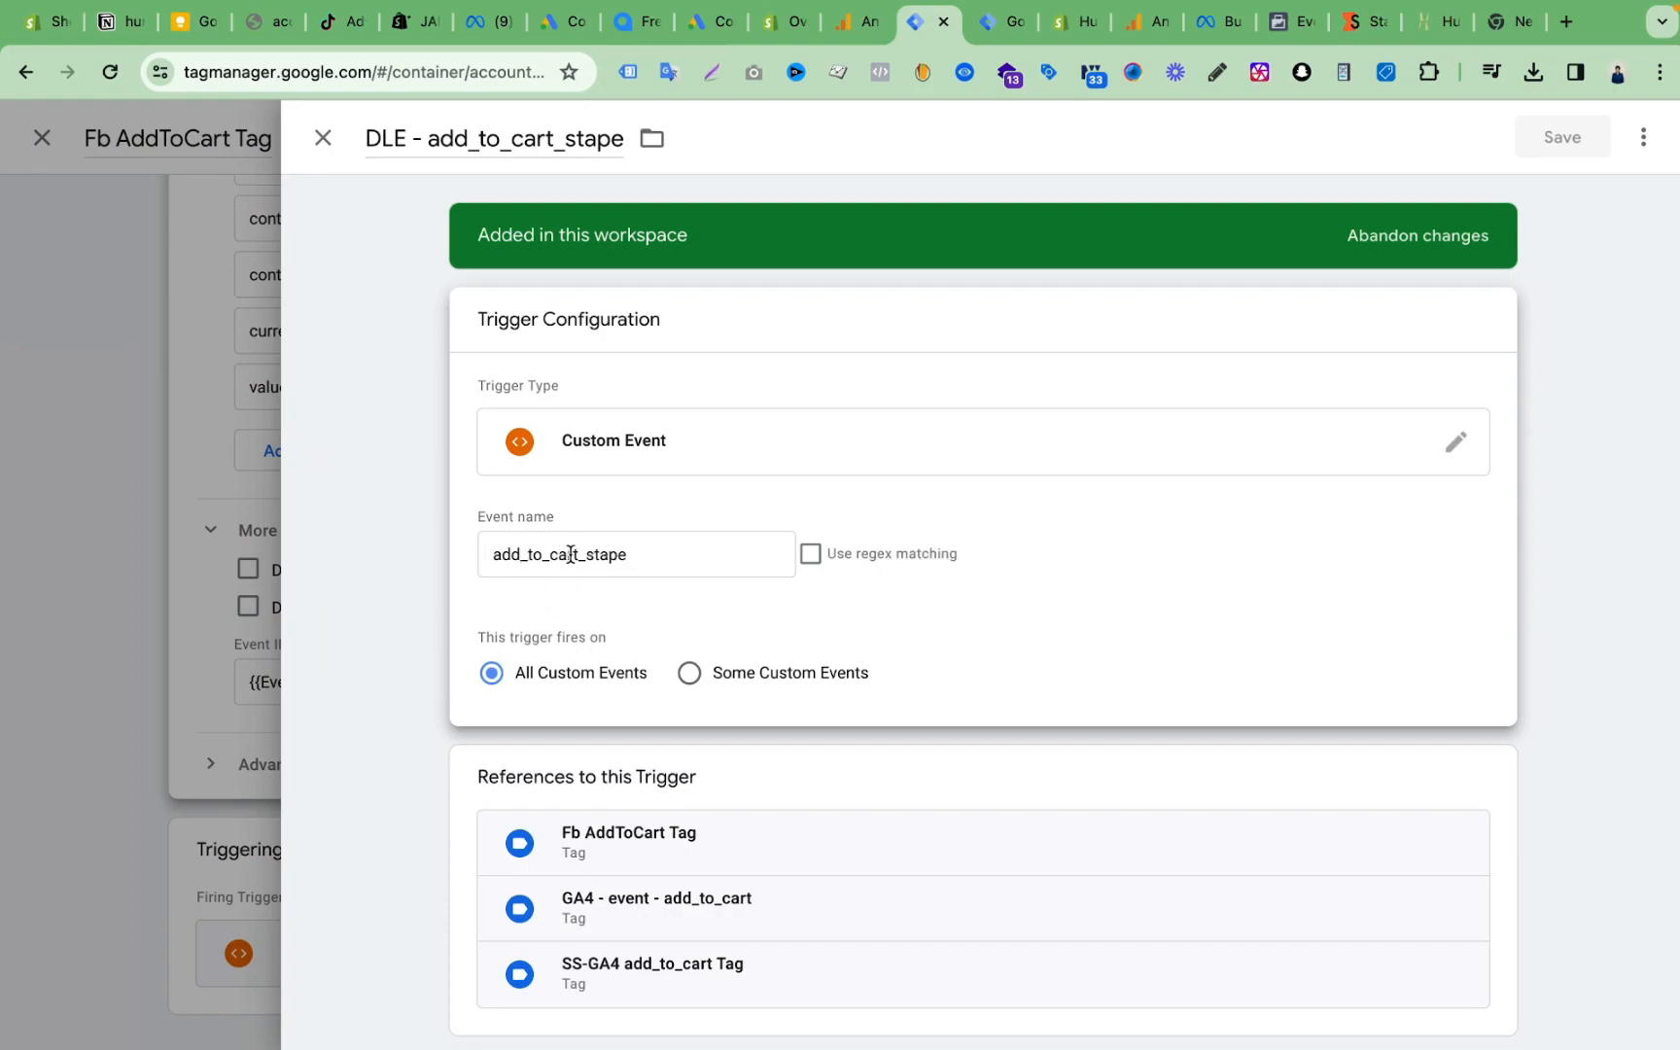
pyautogui.click(605, 554)
pyautogui.doubleClick(604, 554)
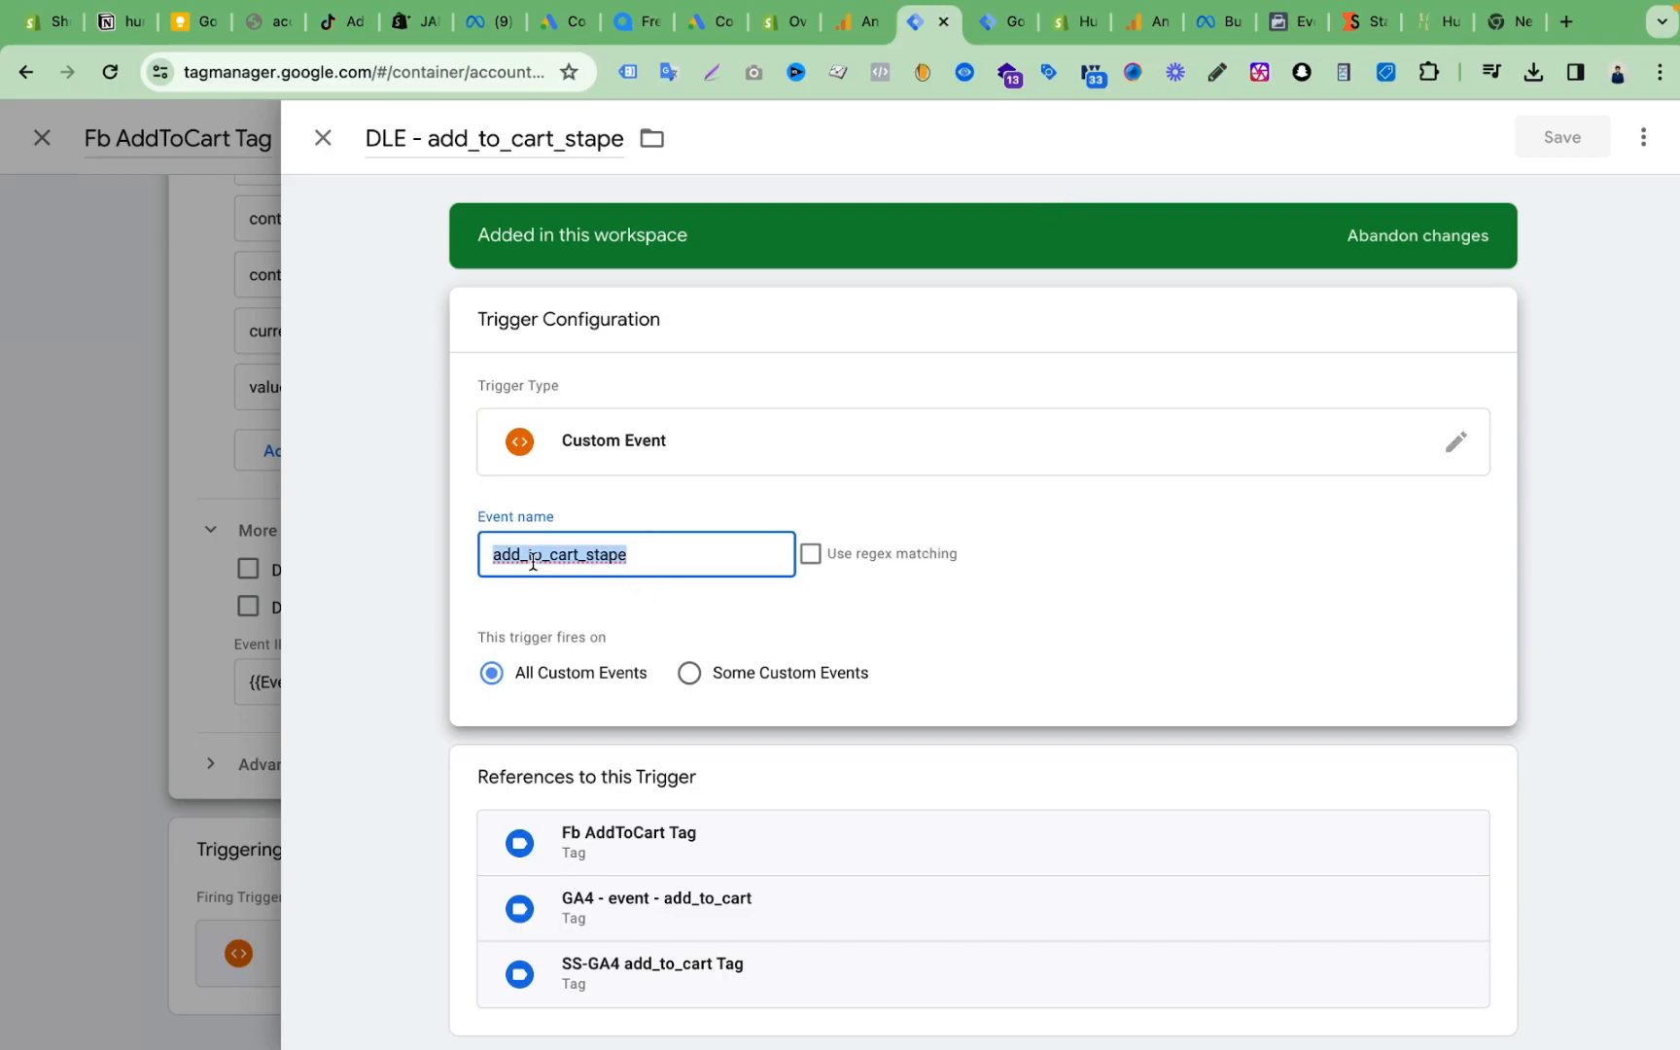
# Check the Data Layer settings of Stape Server GTM in Shopify, and return to Tag Manager to close the trigger and tag without changes.
pyautogui.click(1007, 24)
pyautogui.click(1073, 29)
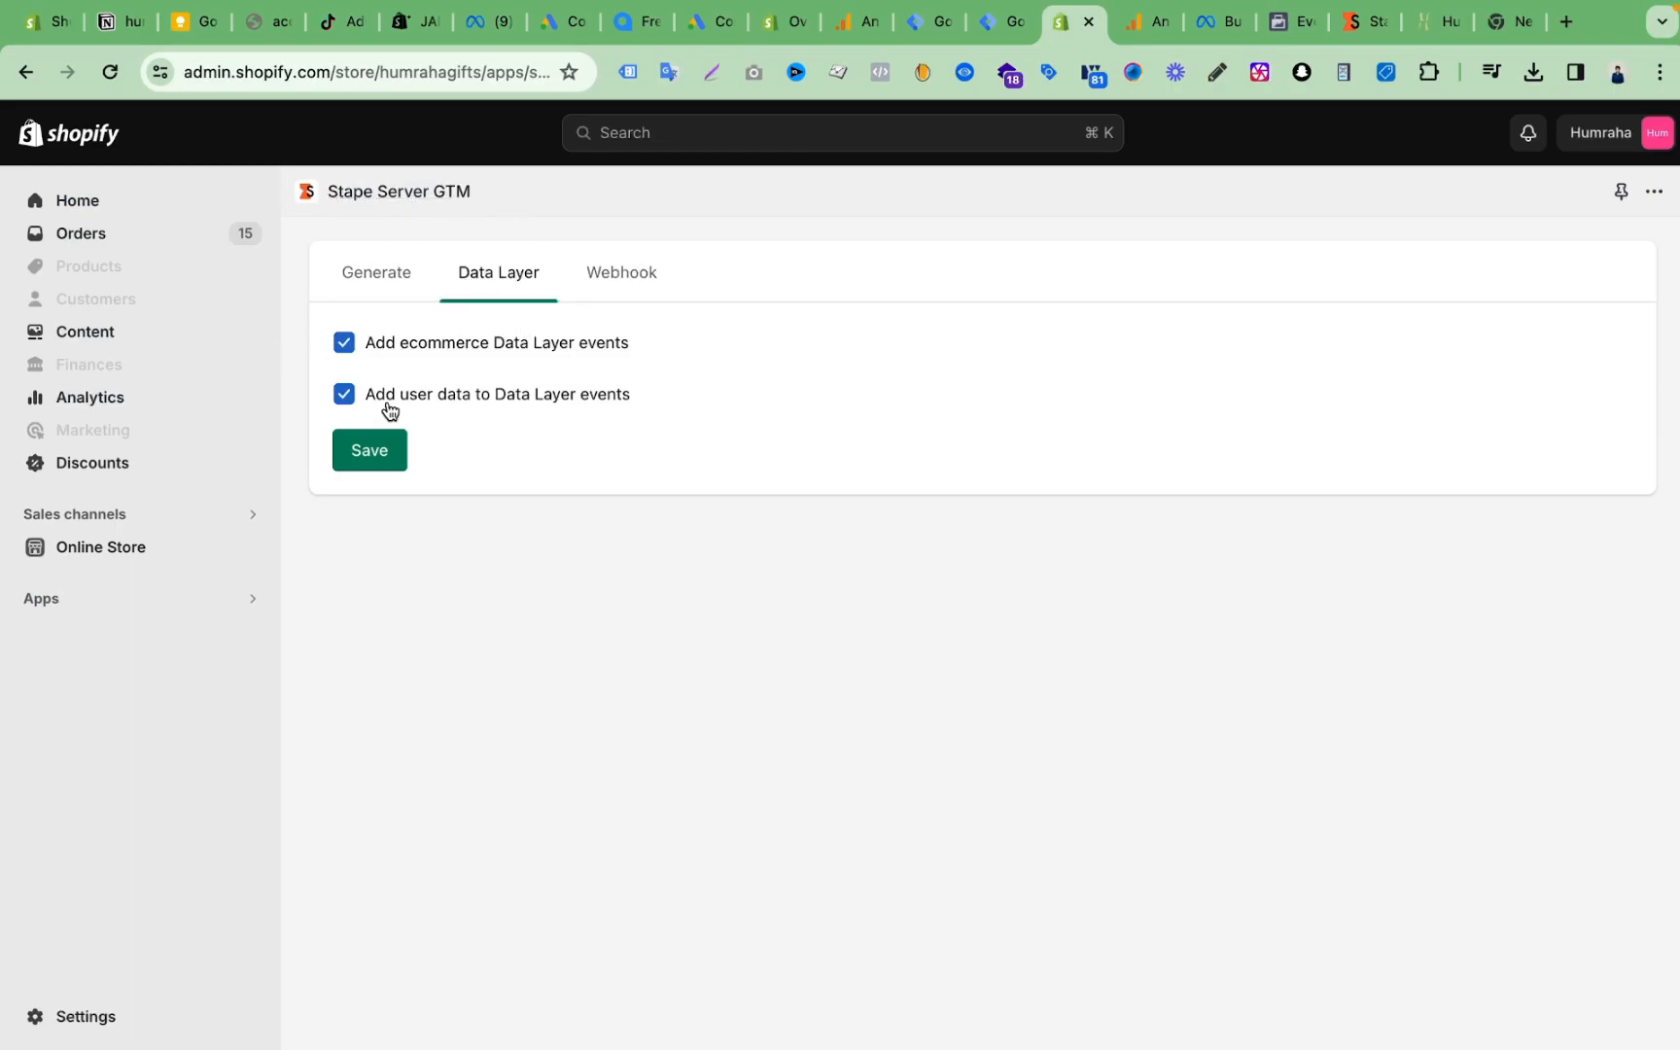
pyautogui.click(928, 22)
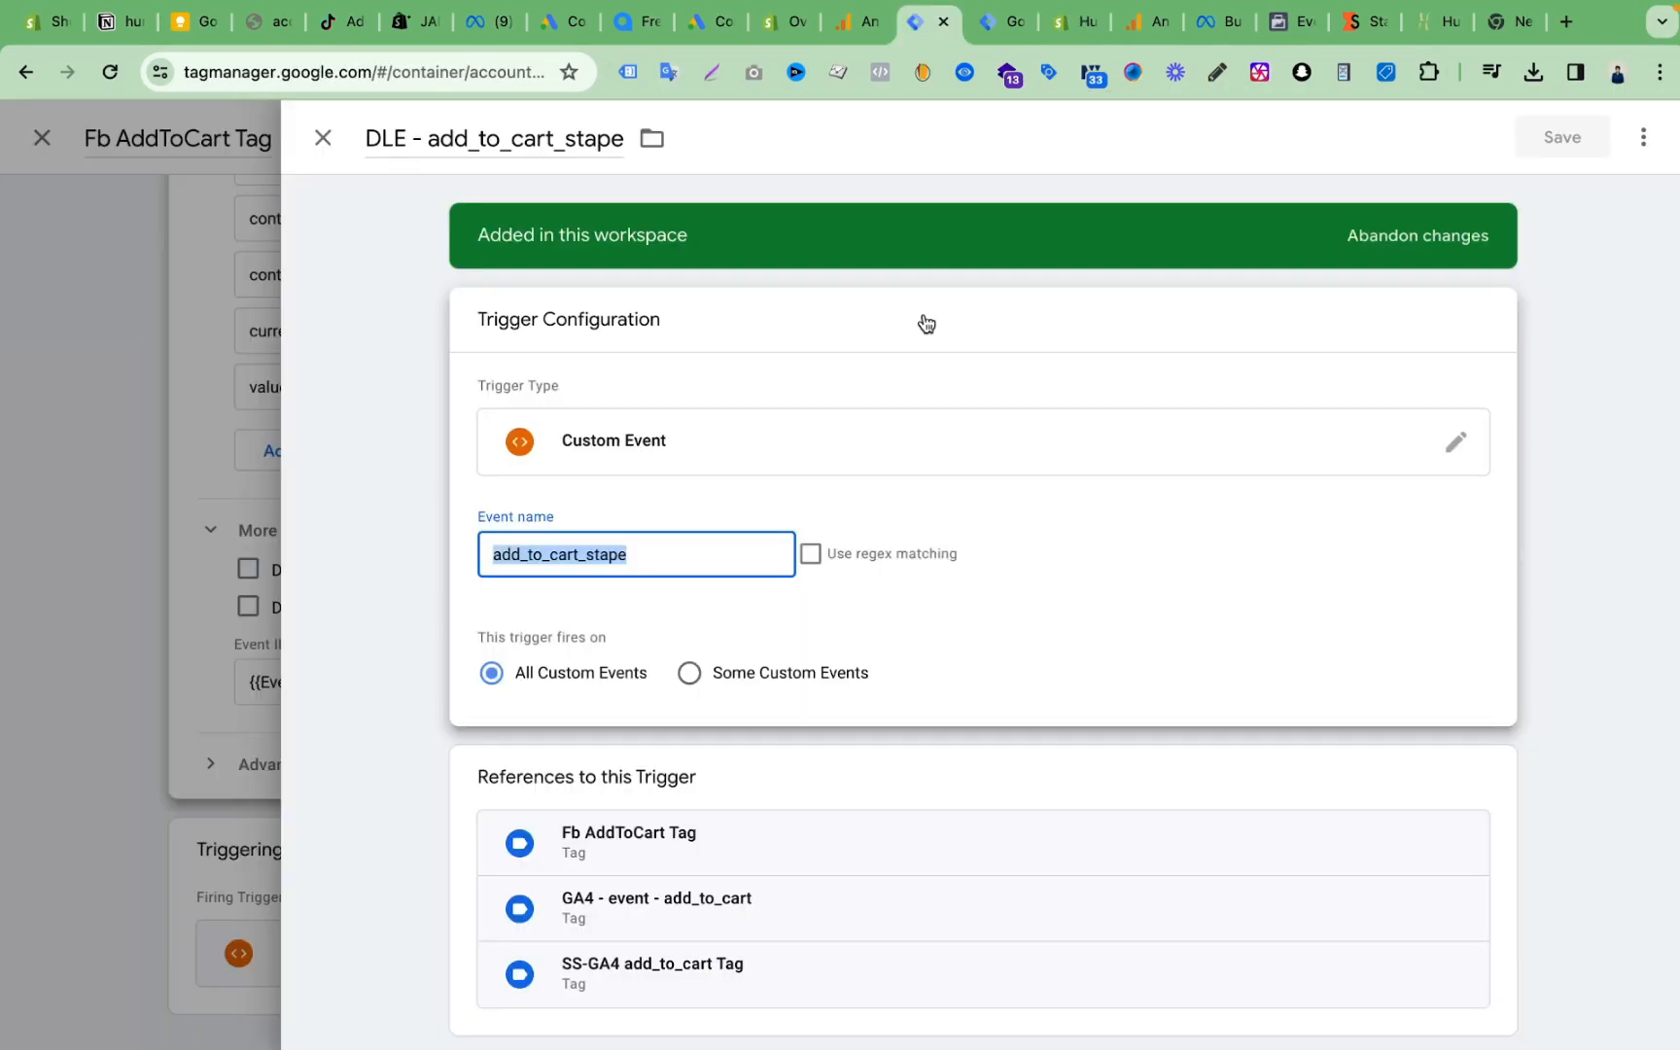
pyautogui.click(244, 393)
pyautogui.click(100, 502)
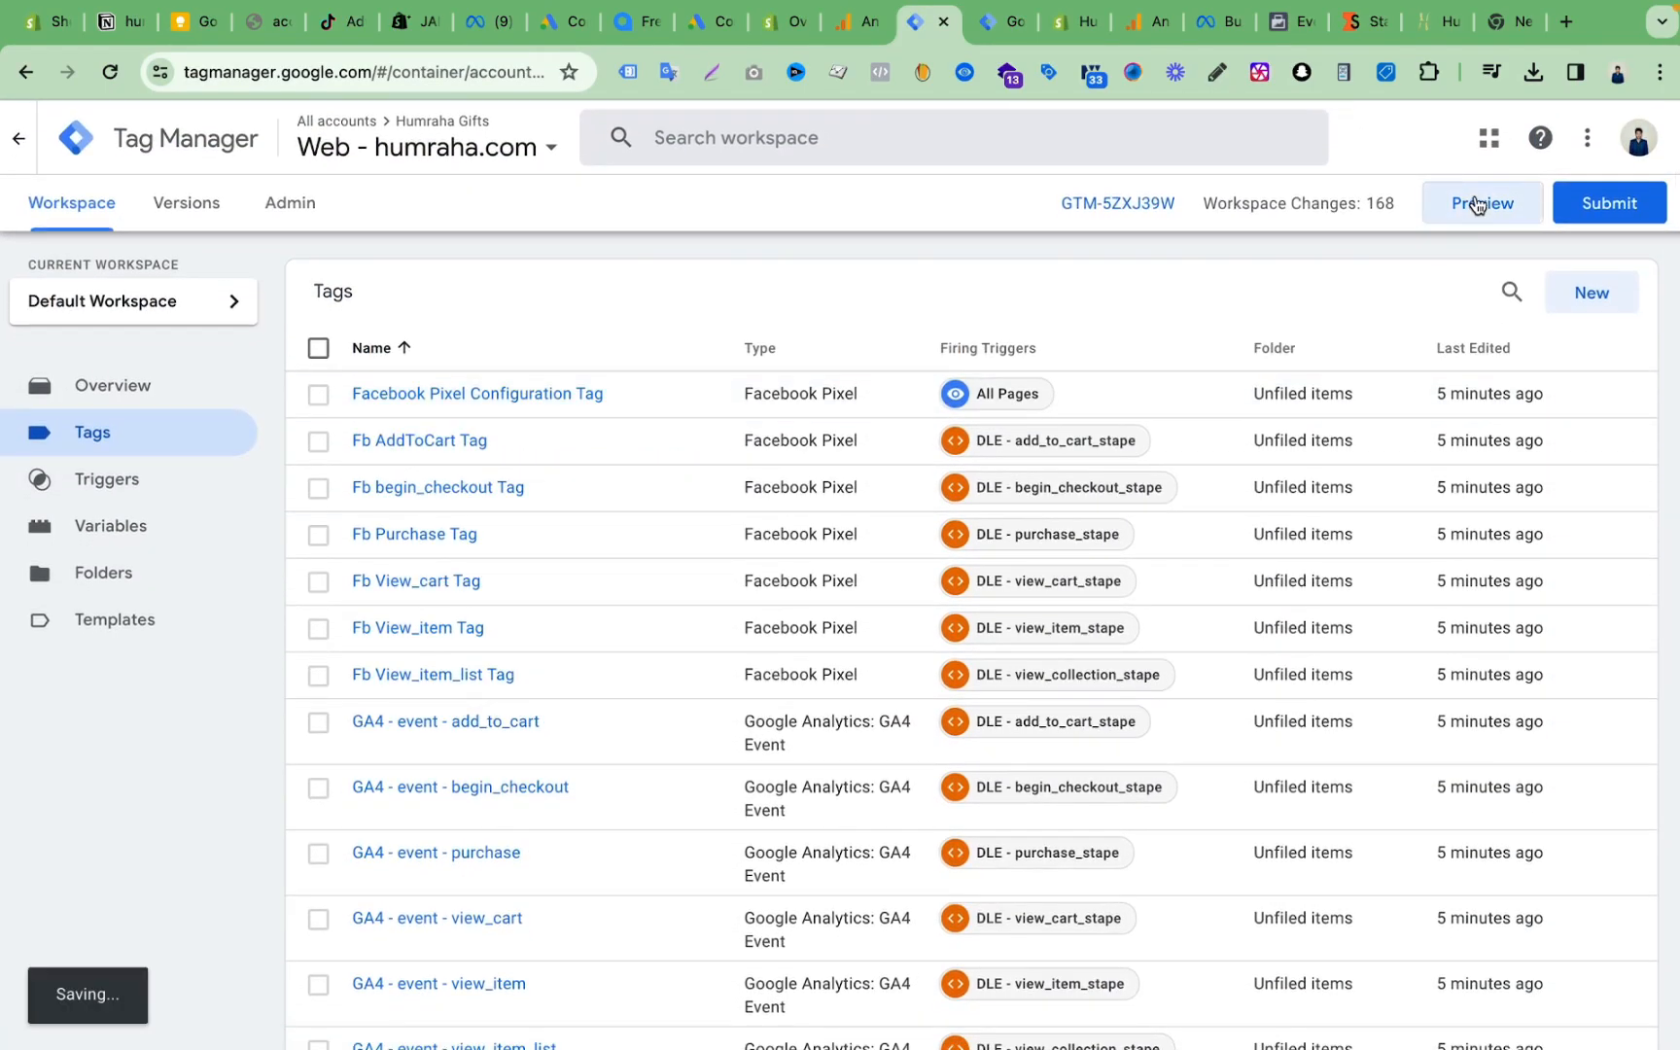
pyautogui.click(1478, 204)
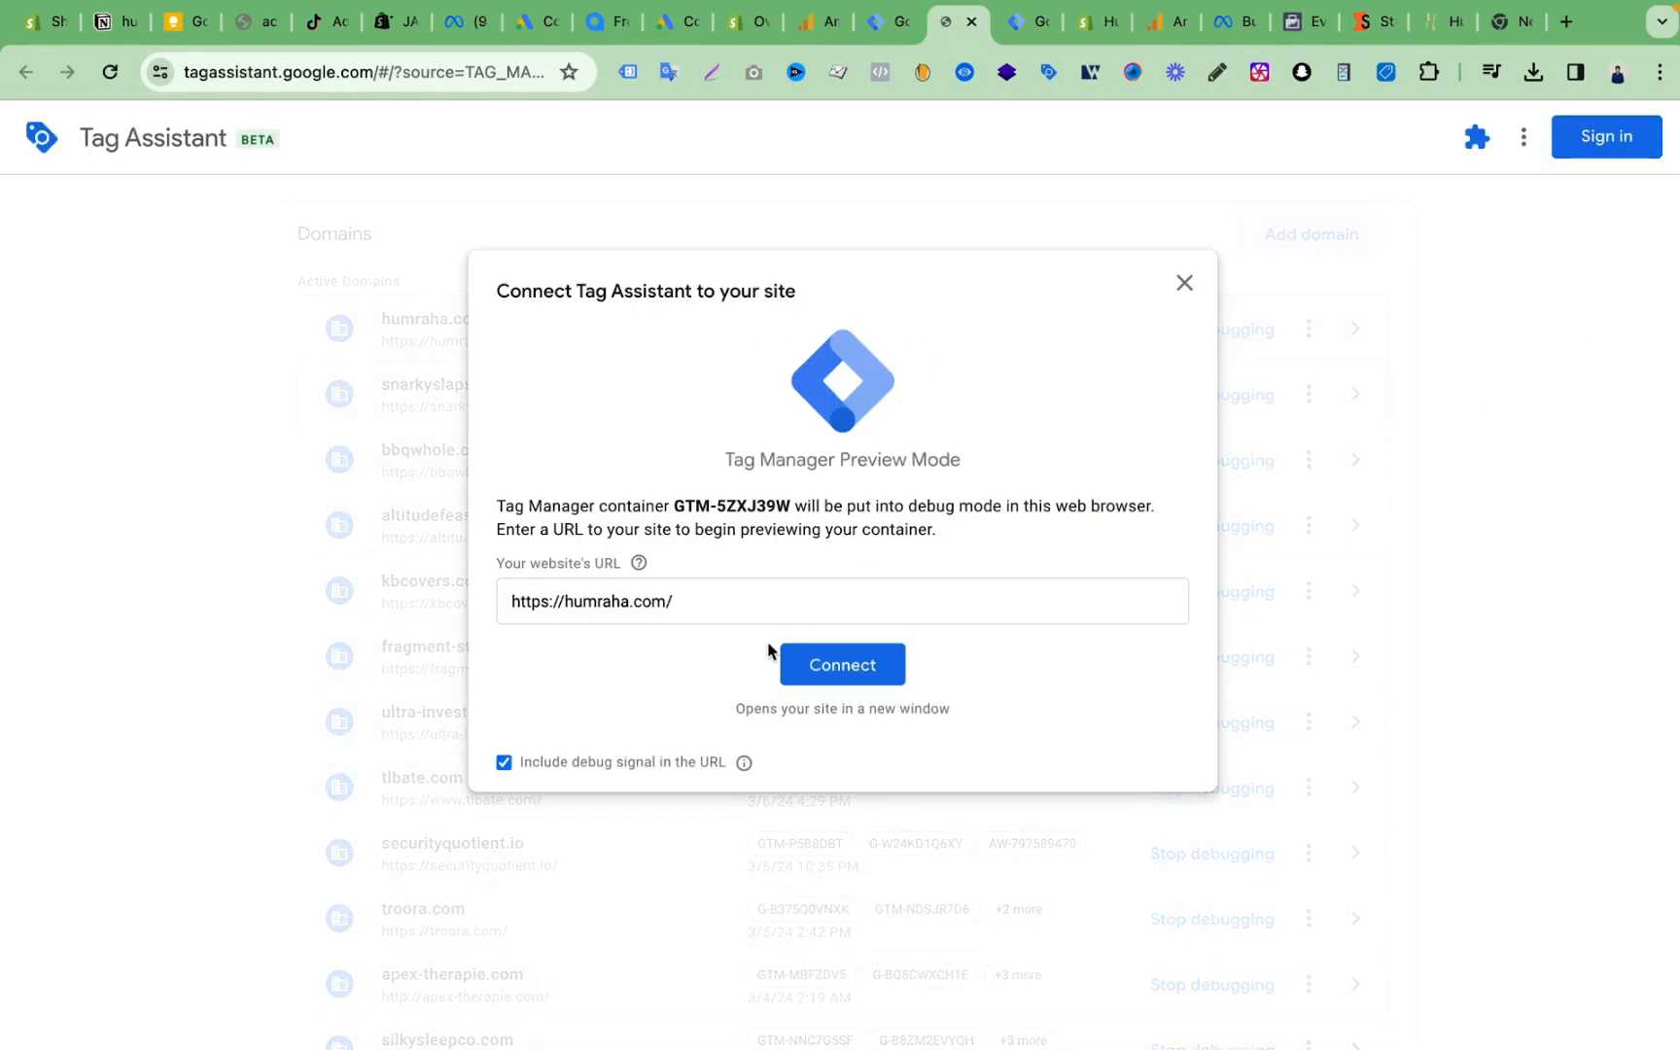
pyautogui.click(843, 671)
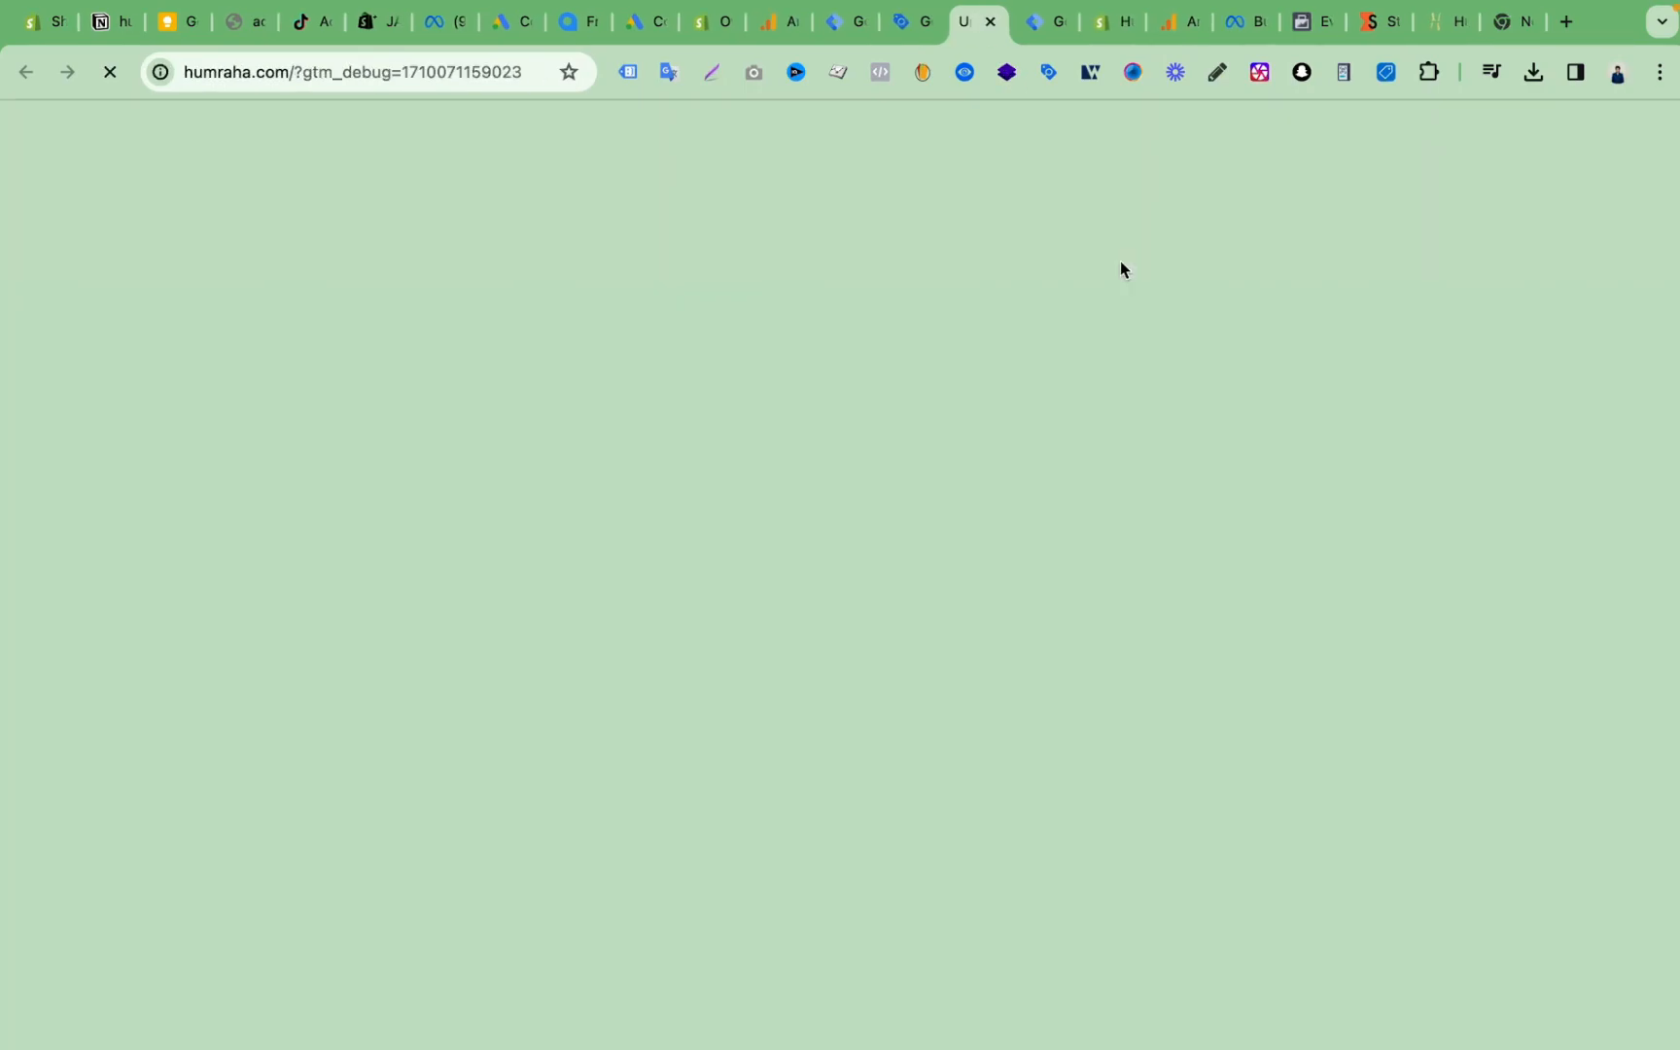
# Open the Not Even Water Sweatshirt product page in the connected store, and switch back to Tag Assistant.
pyautogui.scroll(-10, 852, 504)
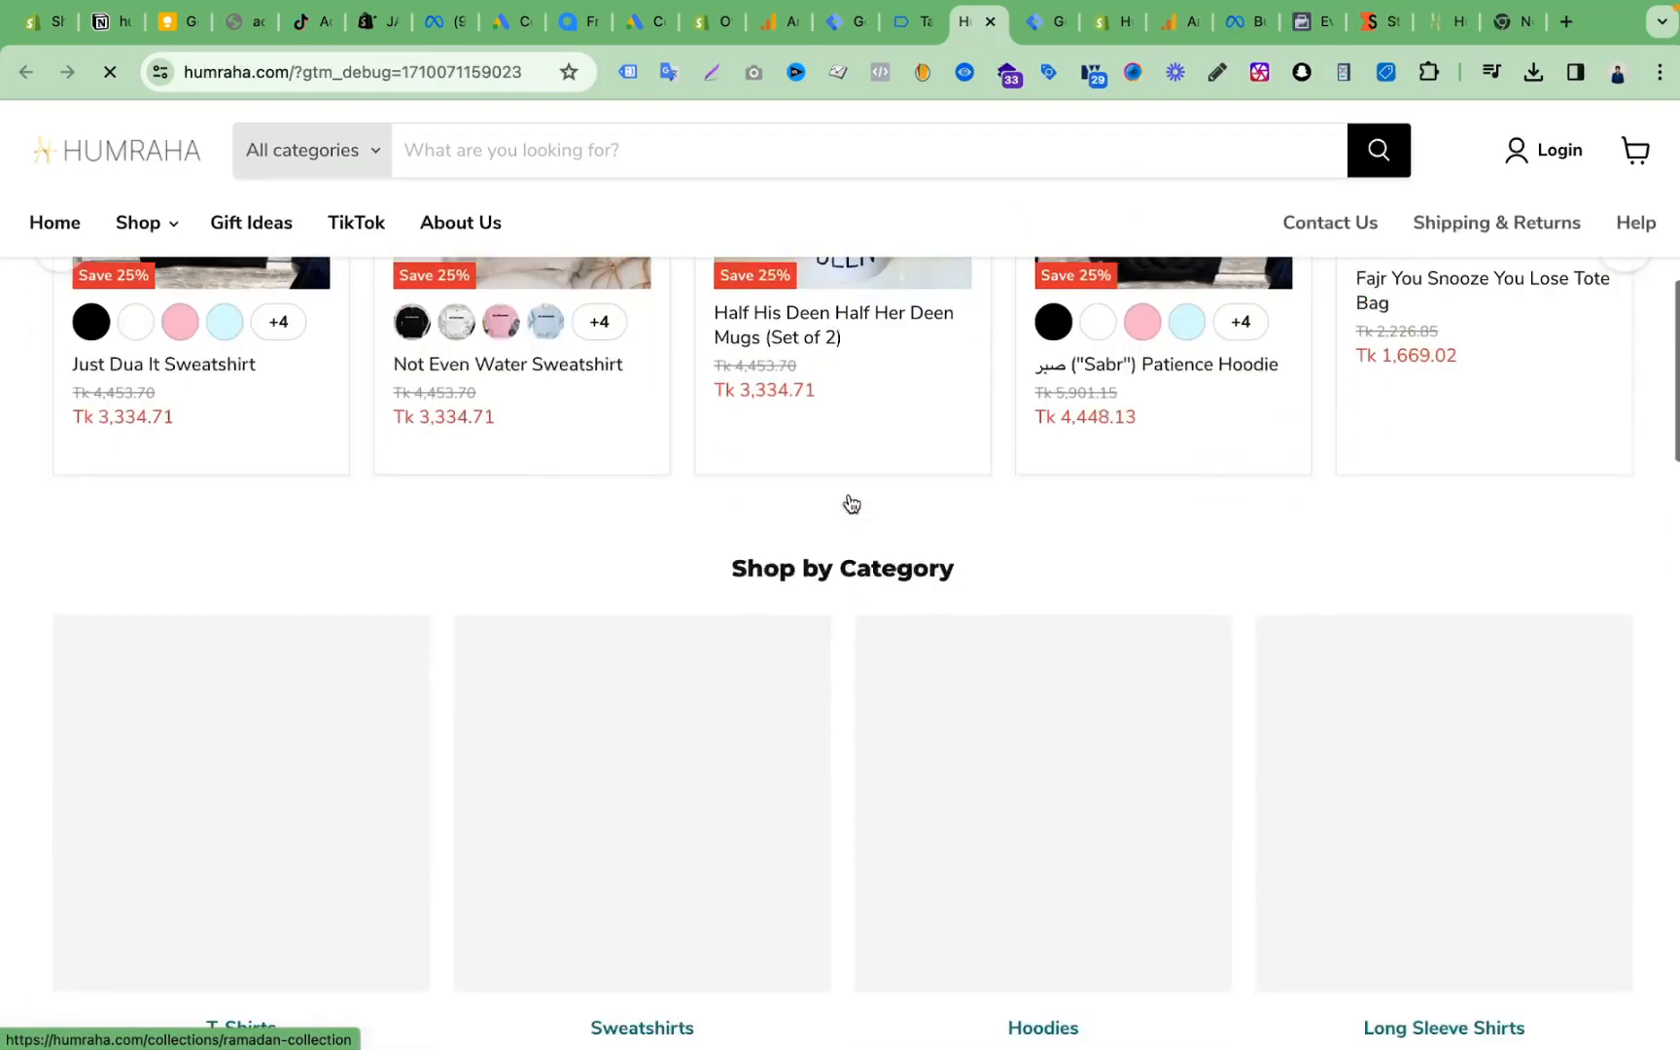
pyautogui.scroll(3, 849, 494)
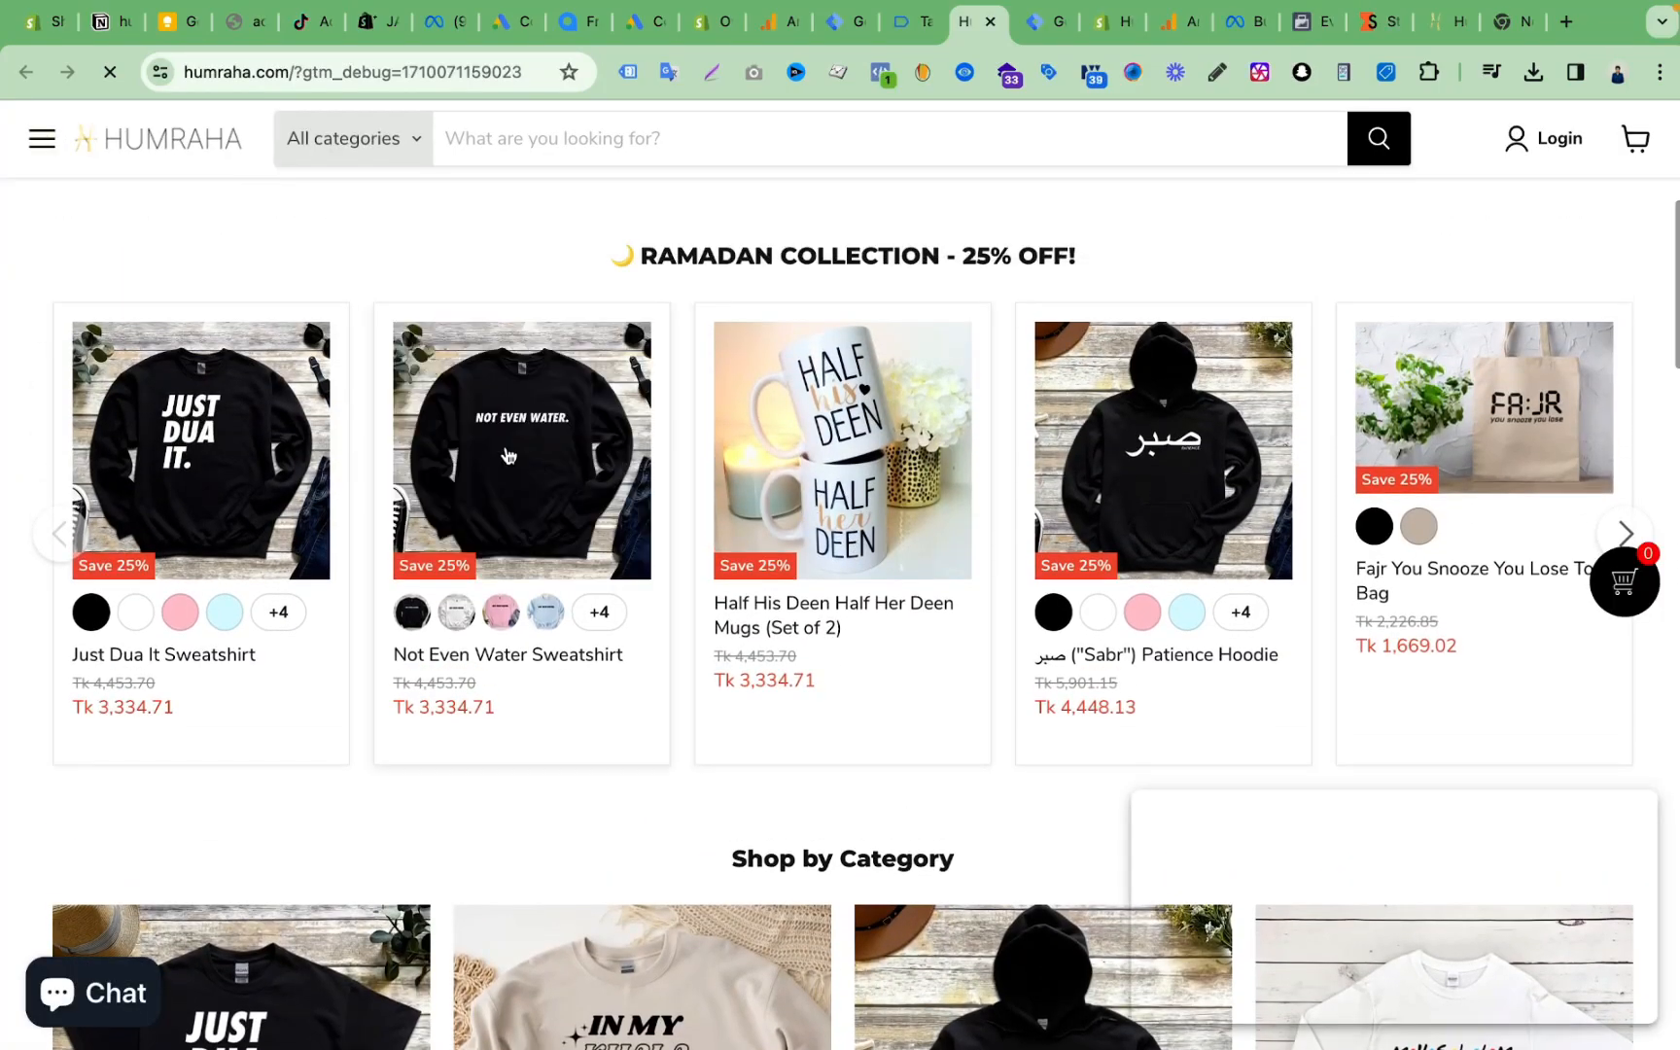
pyautogui.click(506, 455)
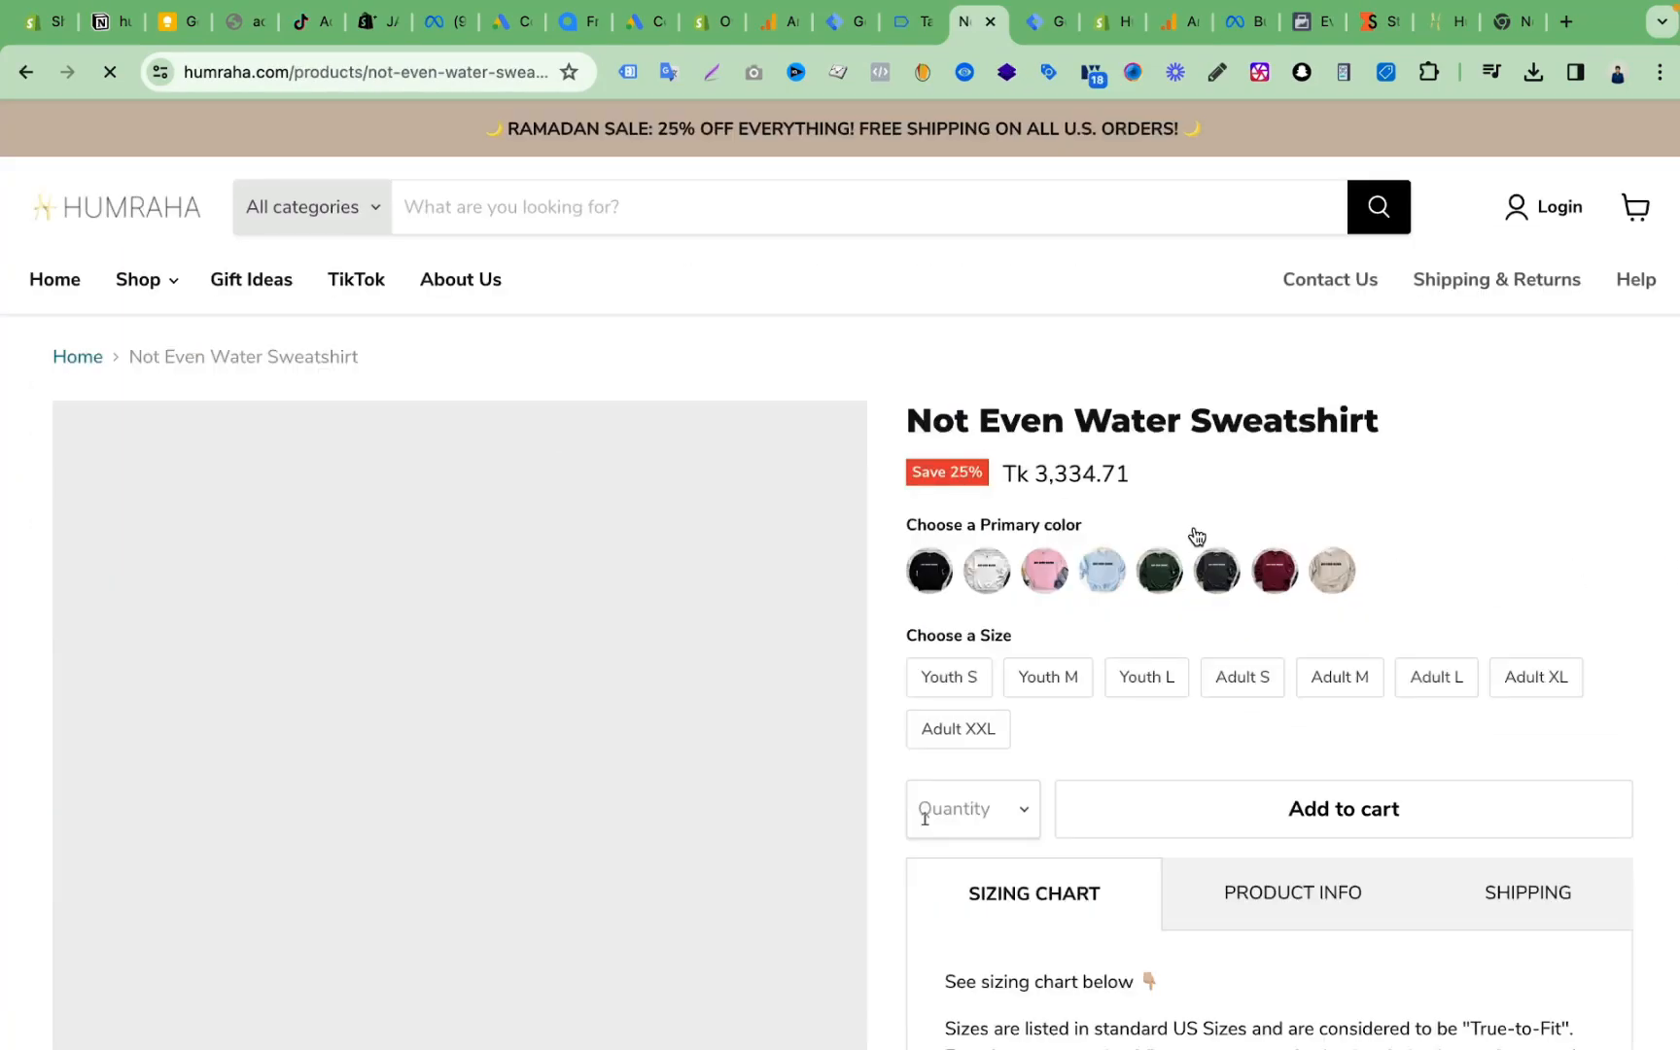
pyautogui.scroll(-4, 1197, 537)
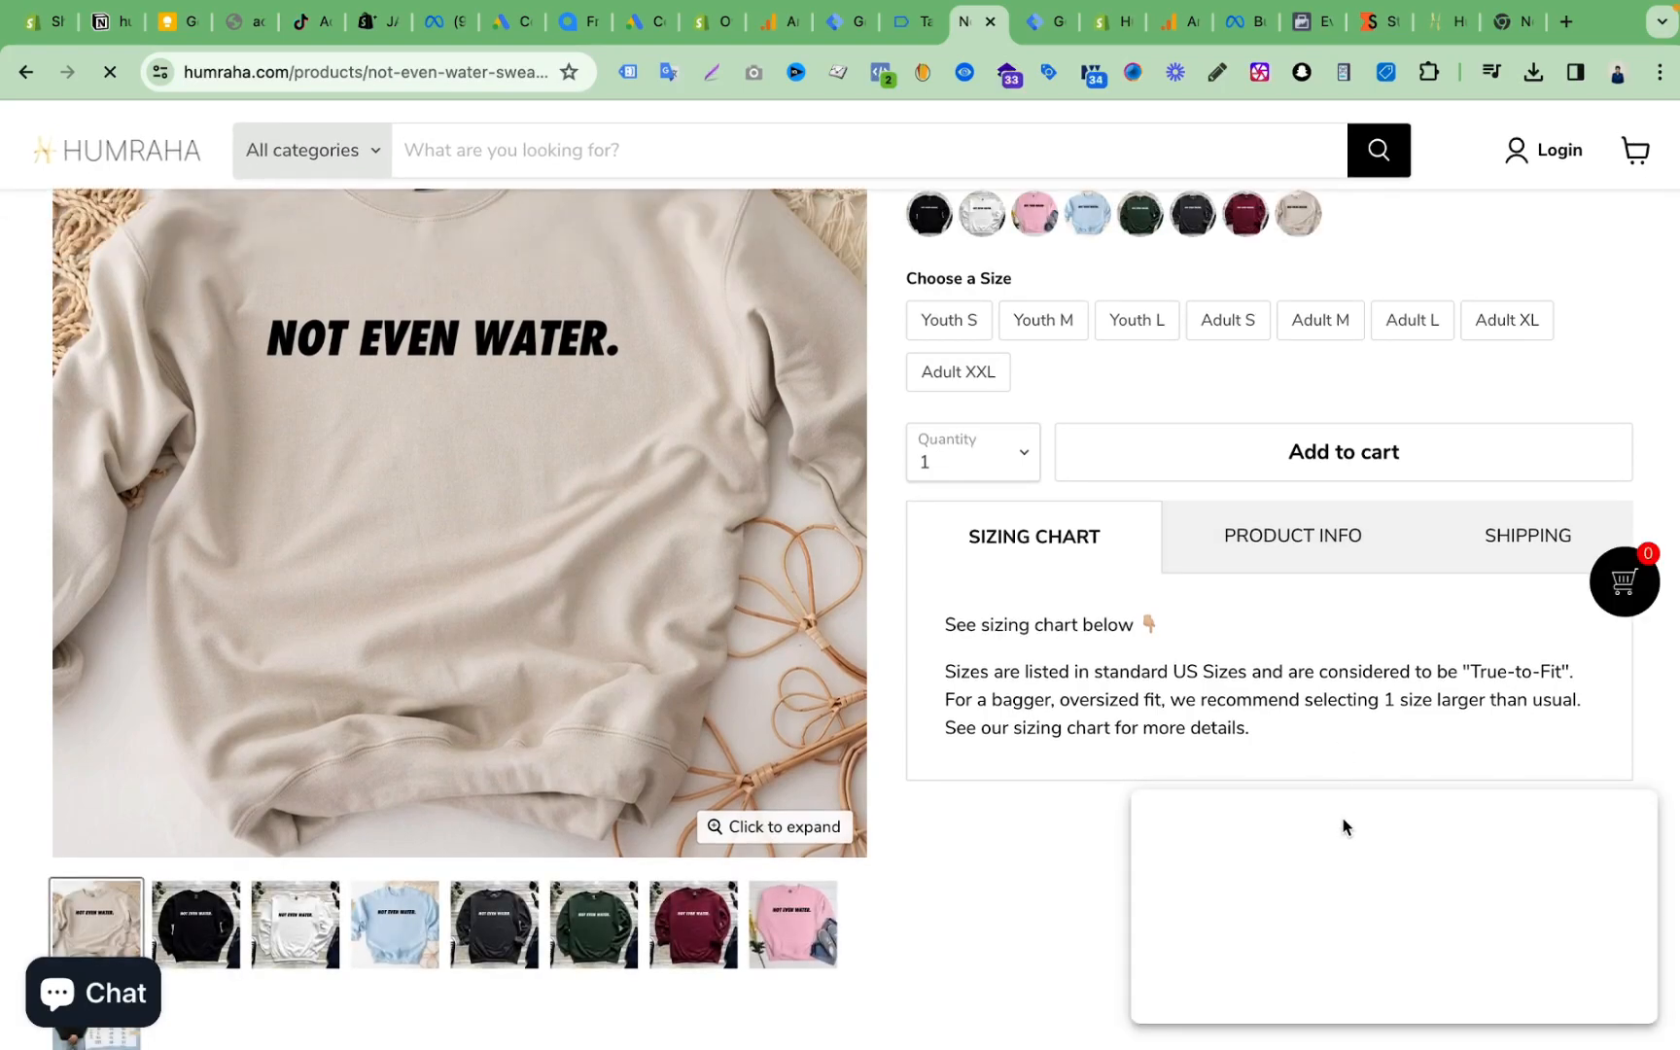
pyautogui.scroll(4, 1111, 606)
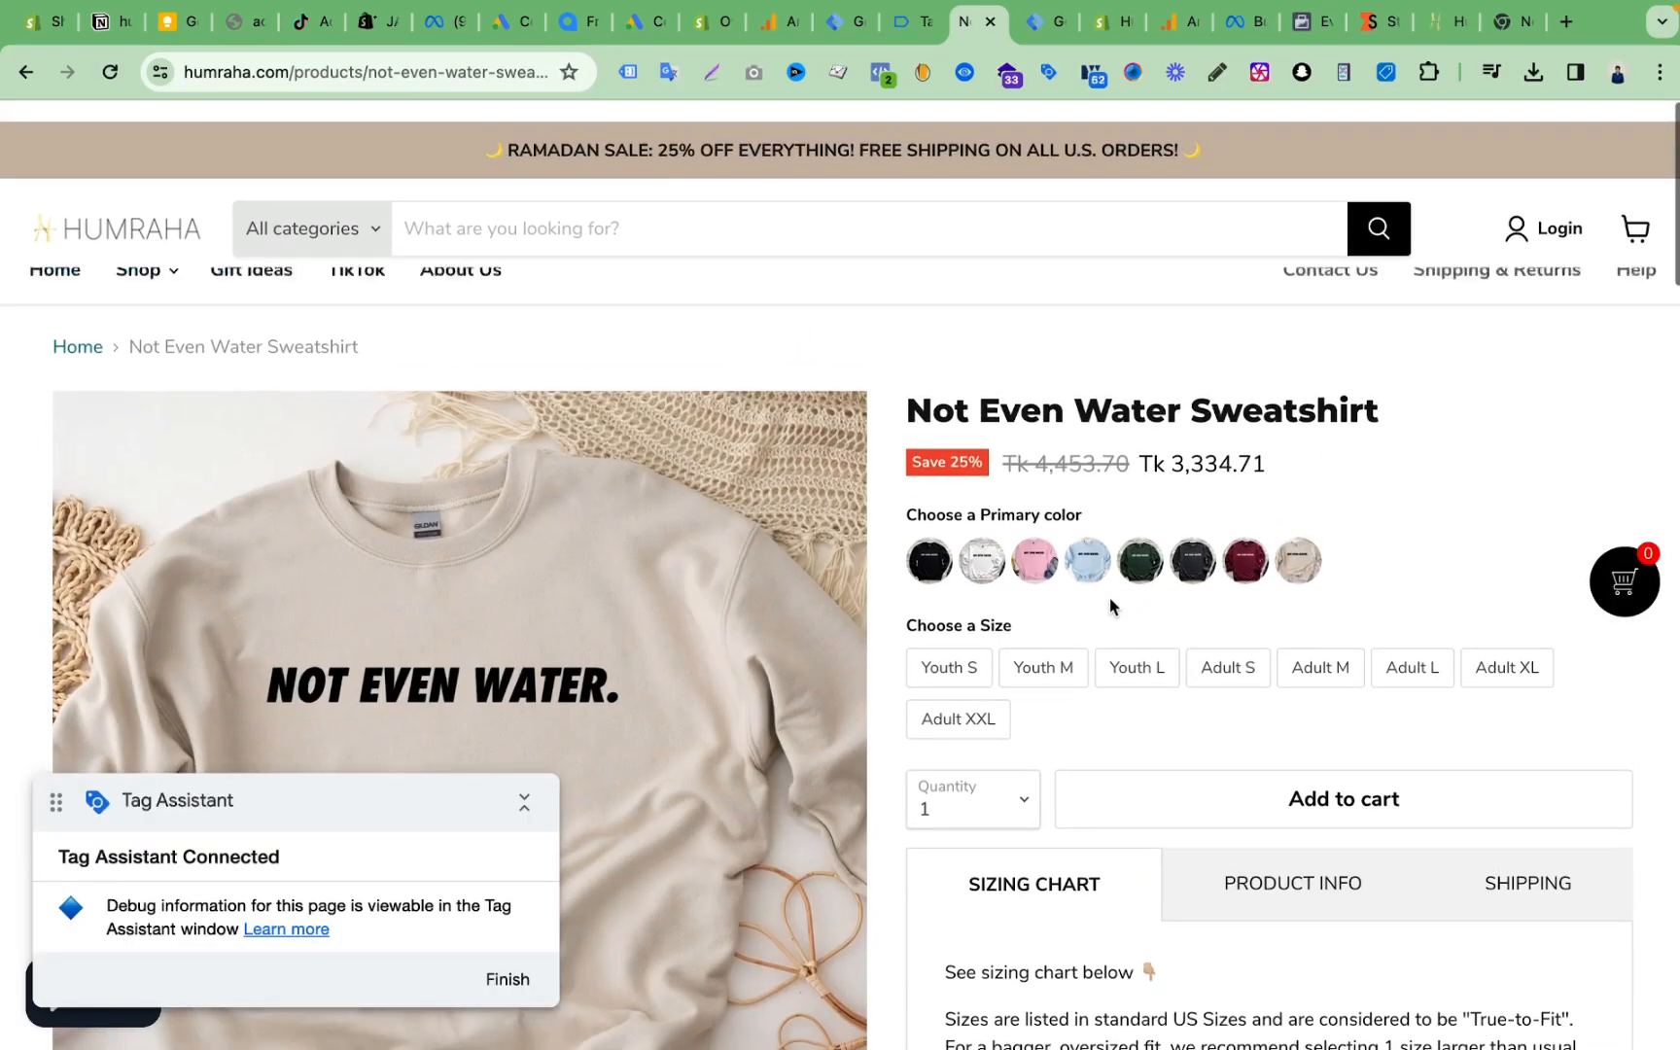
pyautogui.click(911, 22)
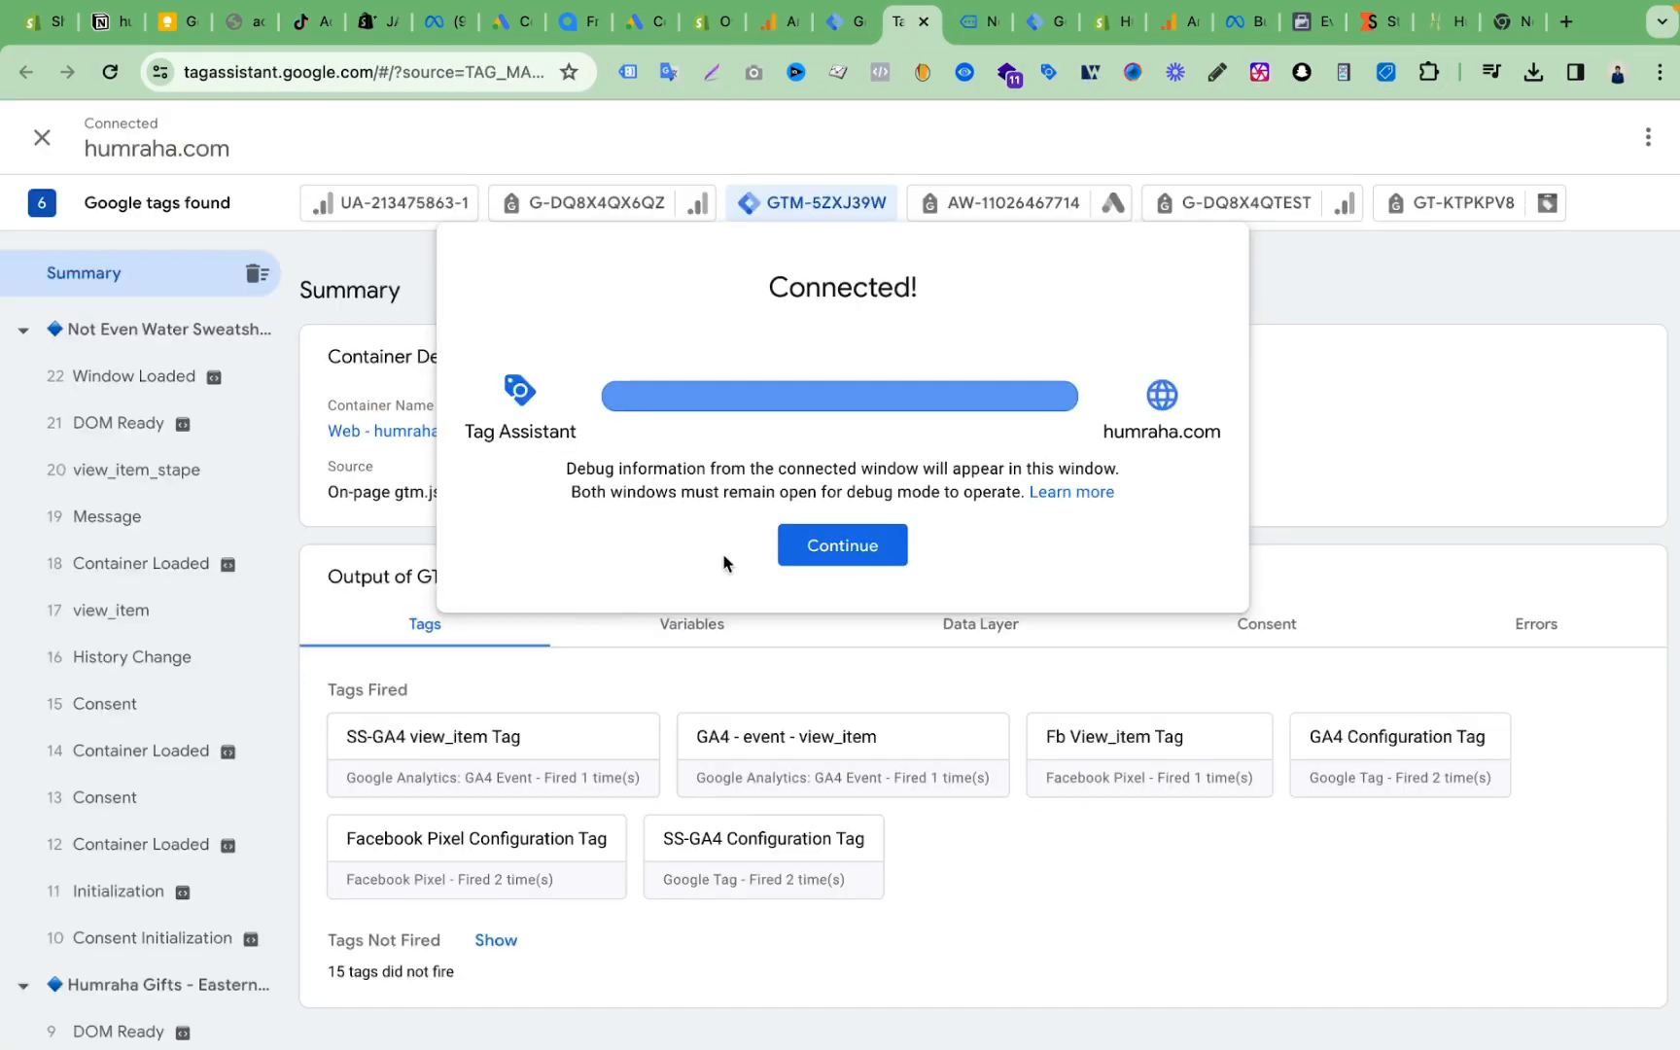
# Continue past the connection notice and examine the Data Layer values of the view_item_stape event.
pyautogui.click(838, 556)
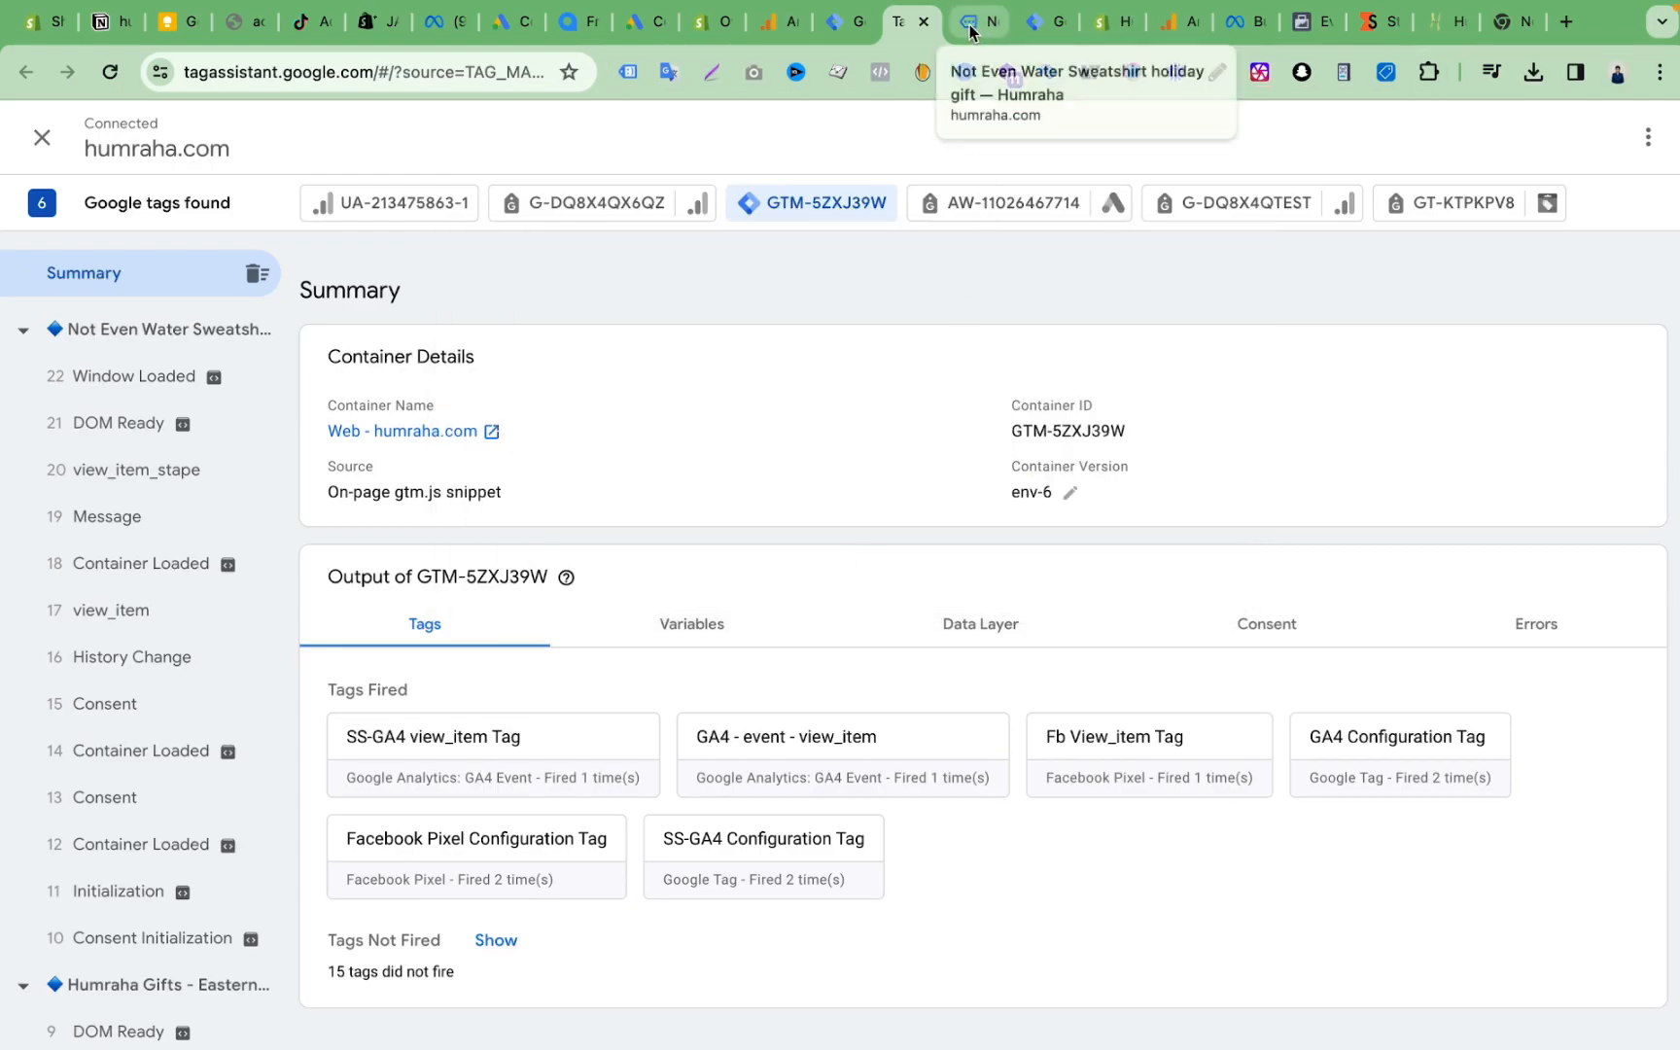
pyautogui.click(182, 475)
pyautogui.click(984, 535)
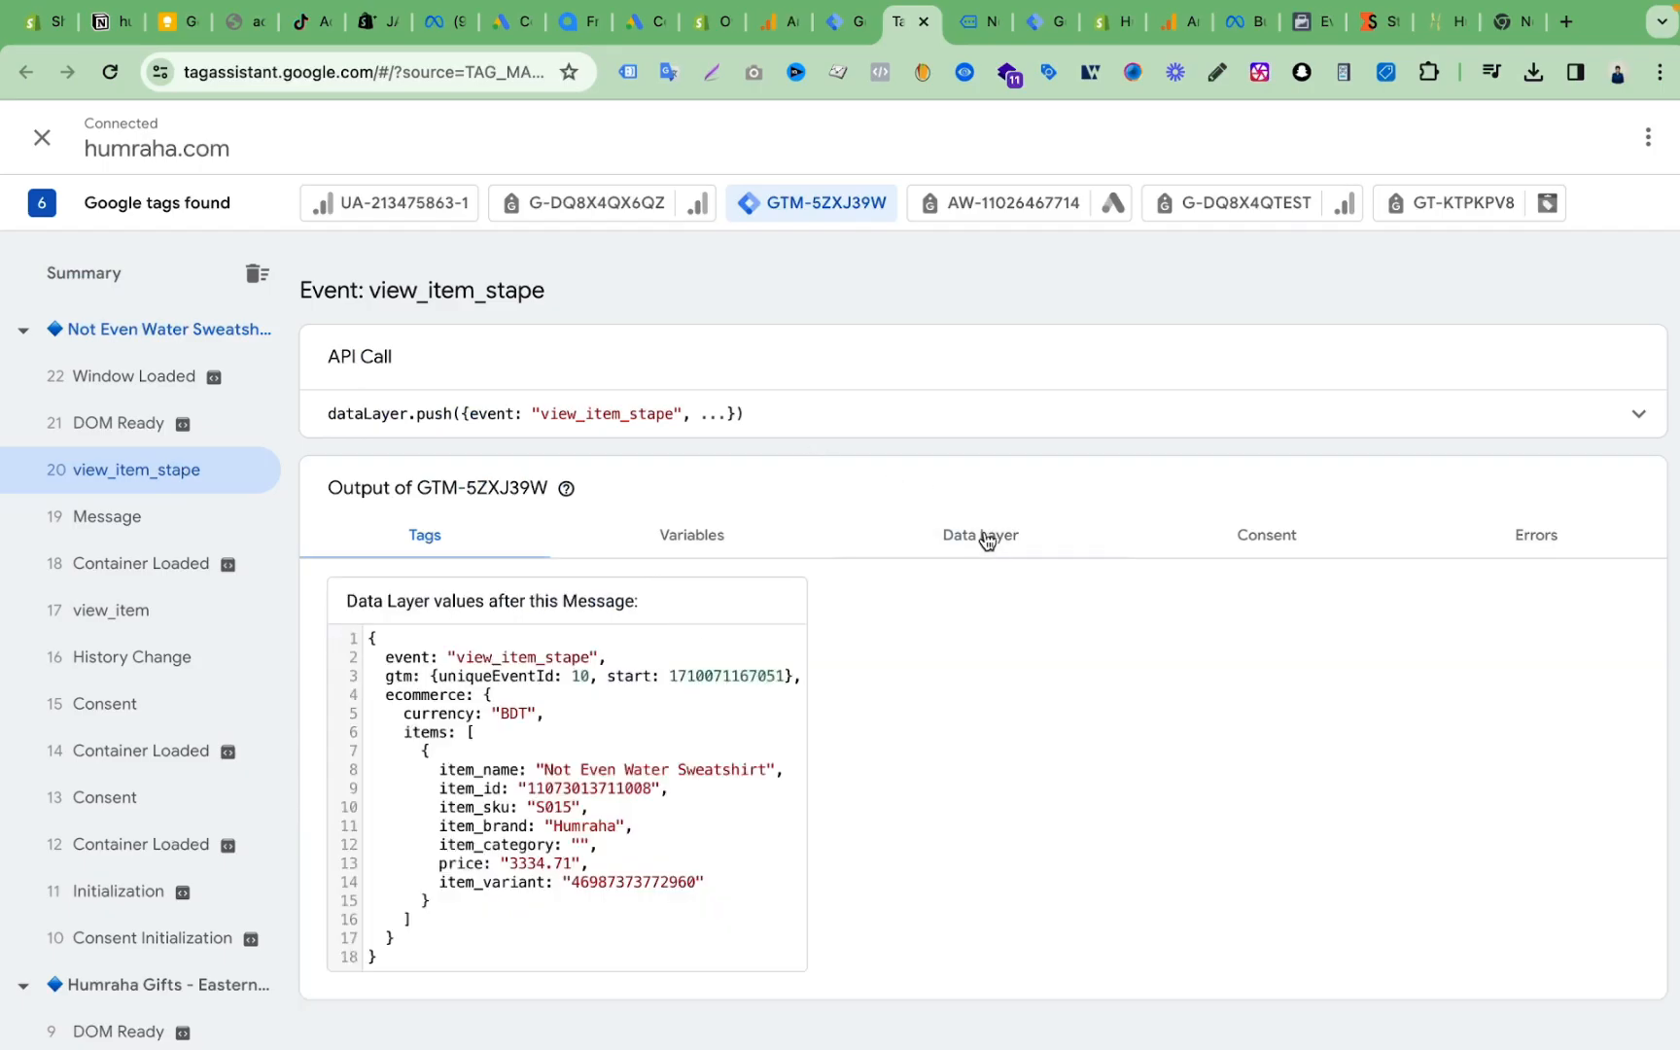
pyautogui.moveTo(675, 883); pyautogui.dragTo(413, 767)
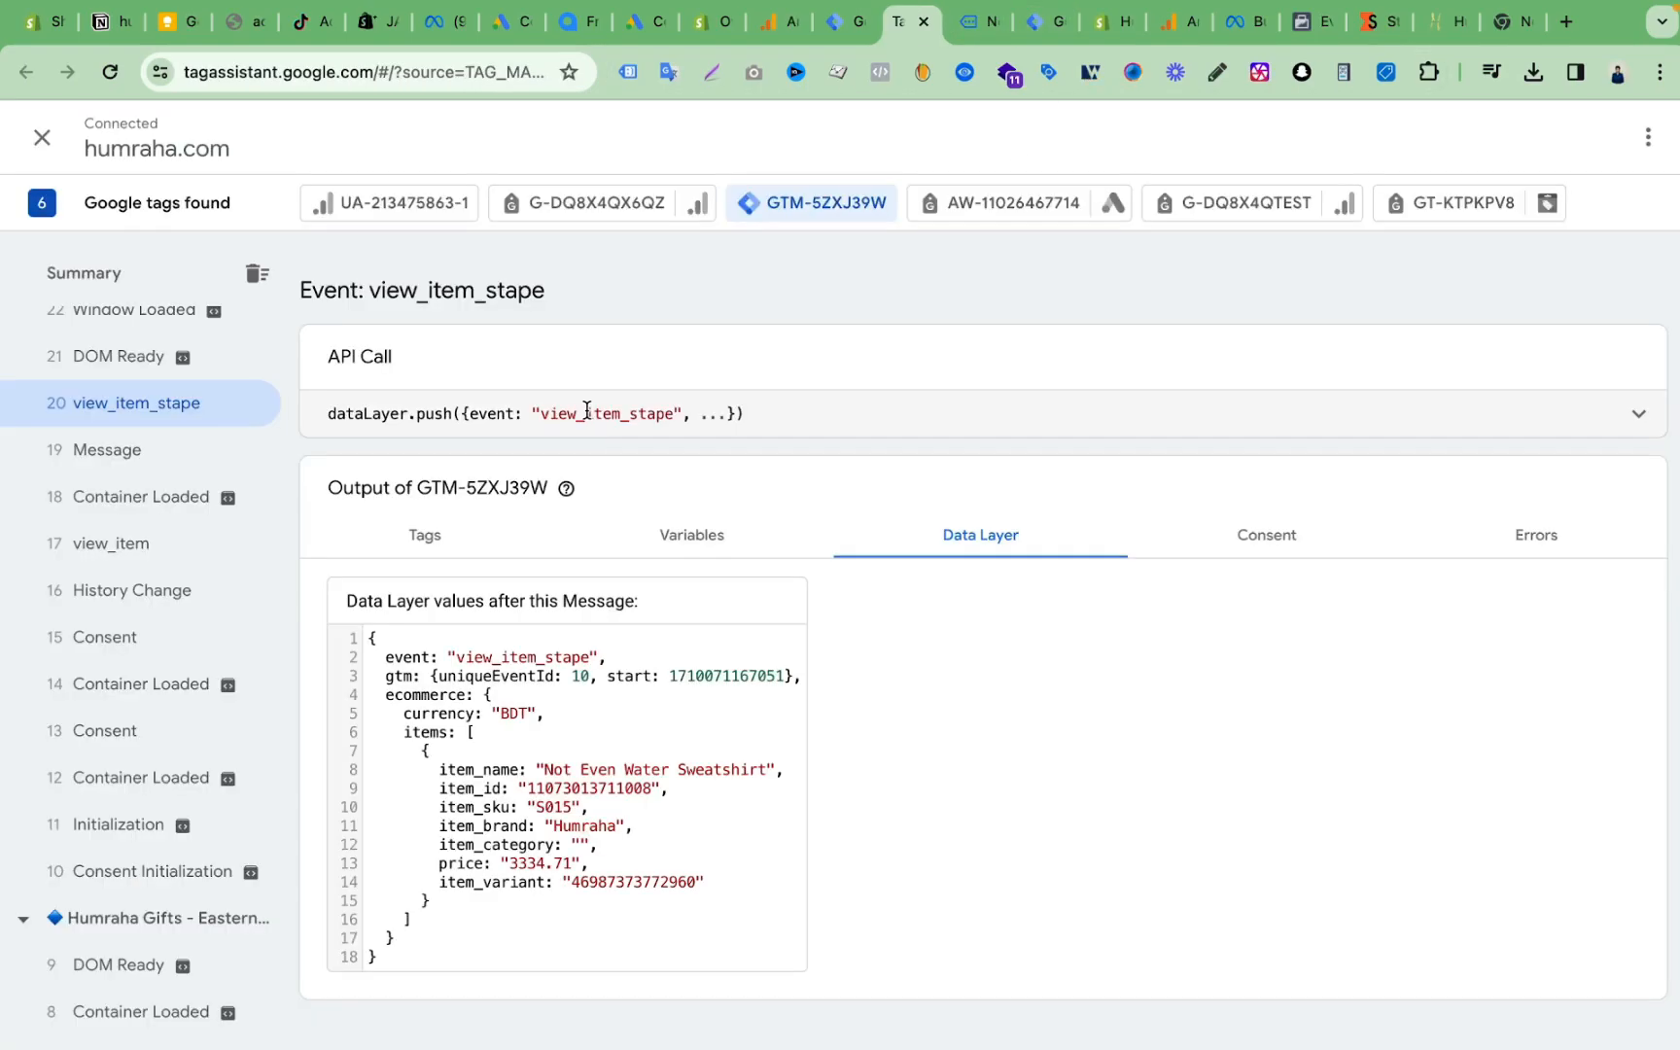
# Copy the event name view_item_stape from the event's API call.
pyautogui.doubleClick(588, 414)
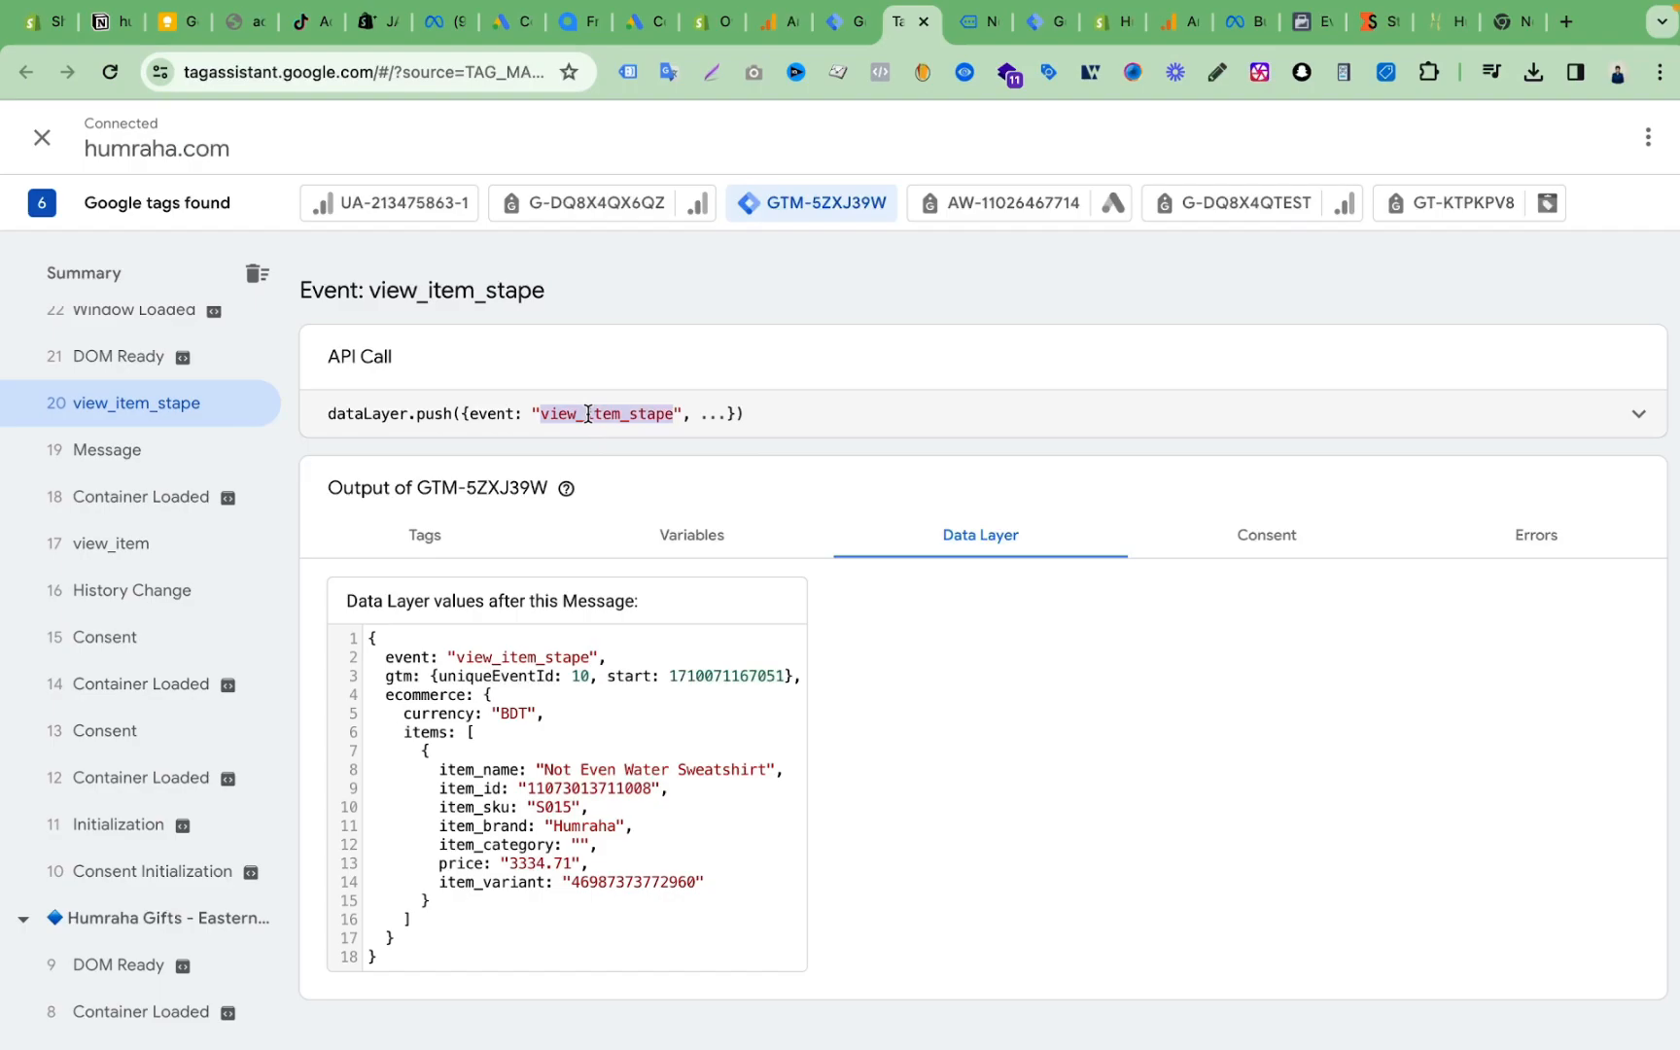
pyautogui.rightClick(588, 414)
pyautogui.click(632, 464)
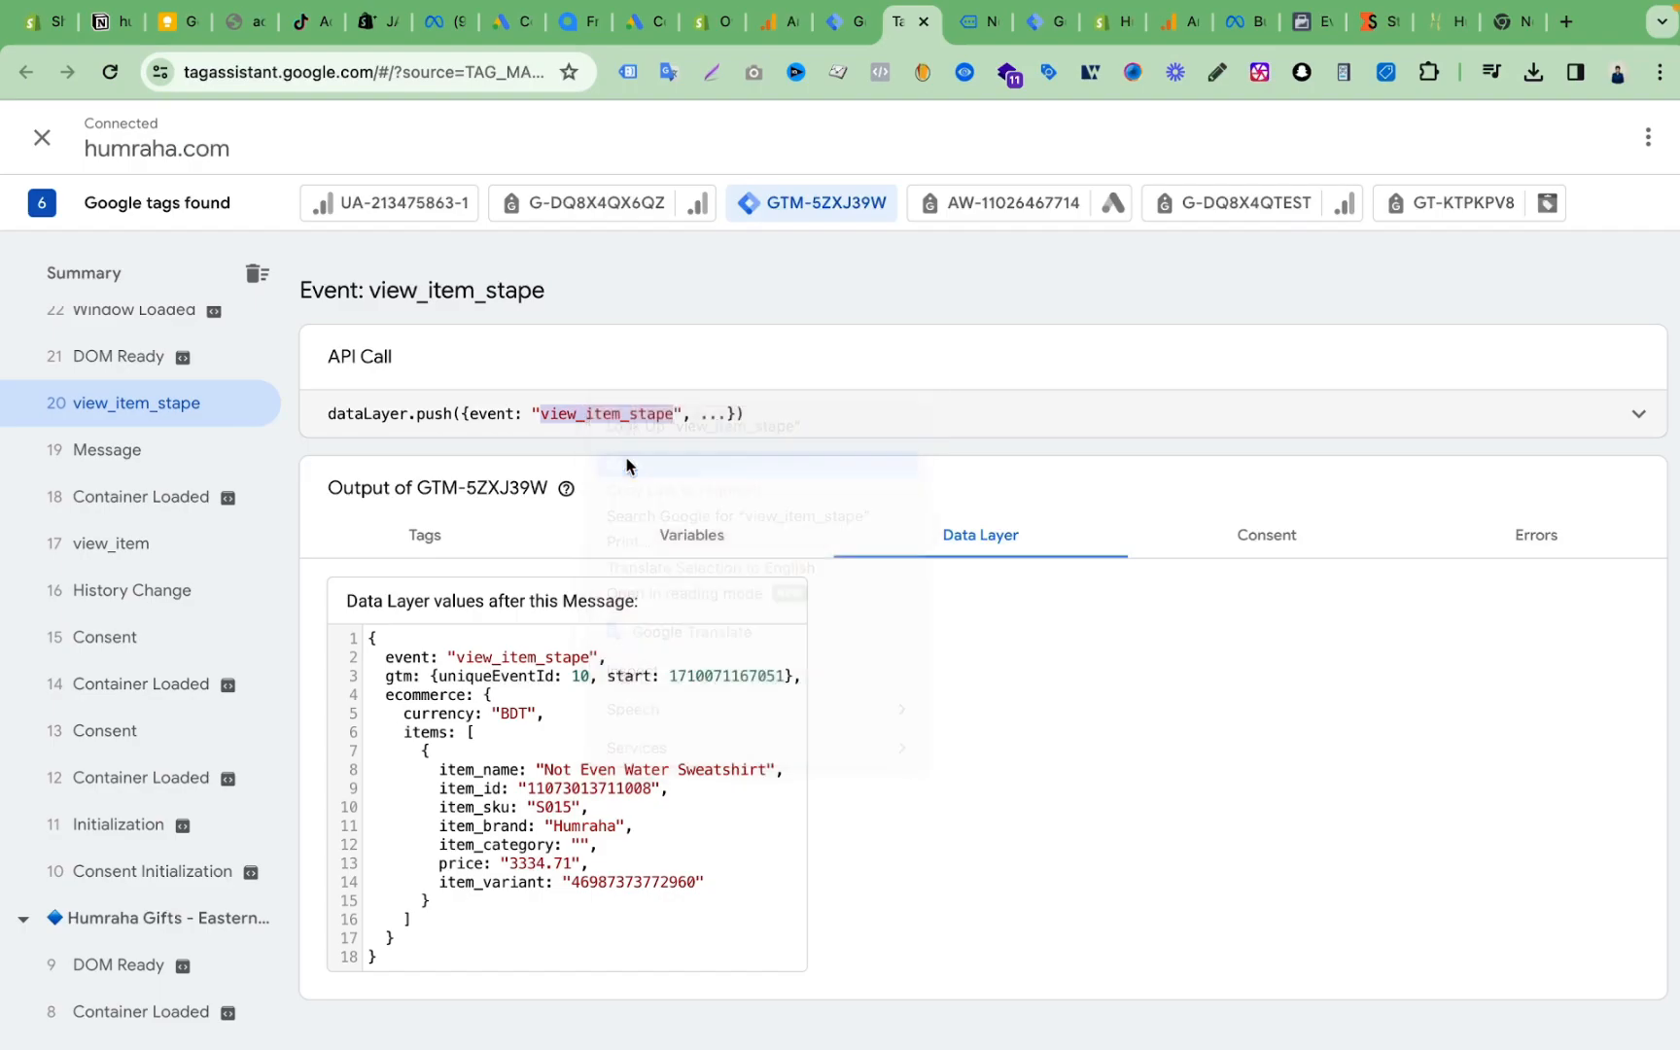
# Switch to Tag Manager, open the Fb View_item Tag's firing trigger, DLE - view_item_stape, and examine its event name.
pyautogui.click(826, 24)
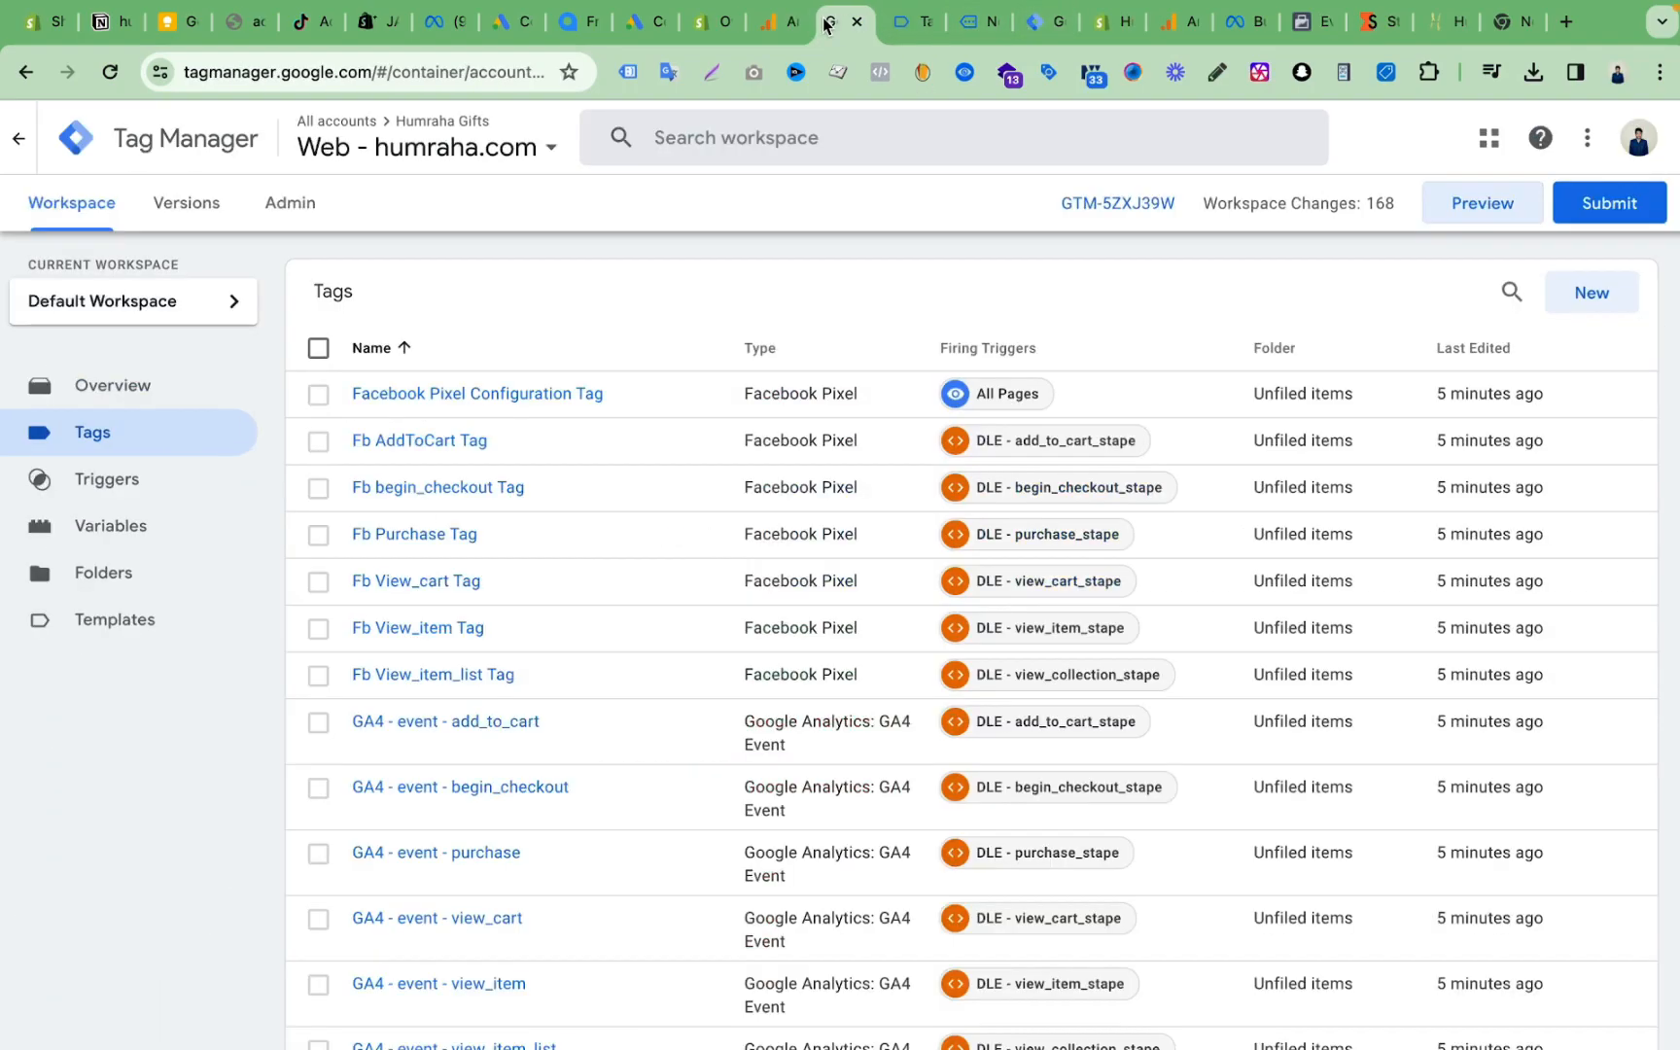
pyautogui.scroll(-4, 766, 342)
pyautogui.scroll(2, 765, 342)
pyautogui.scroll(-4, 766, 341)
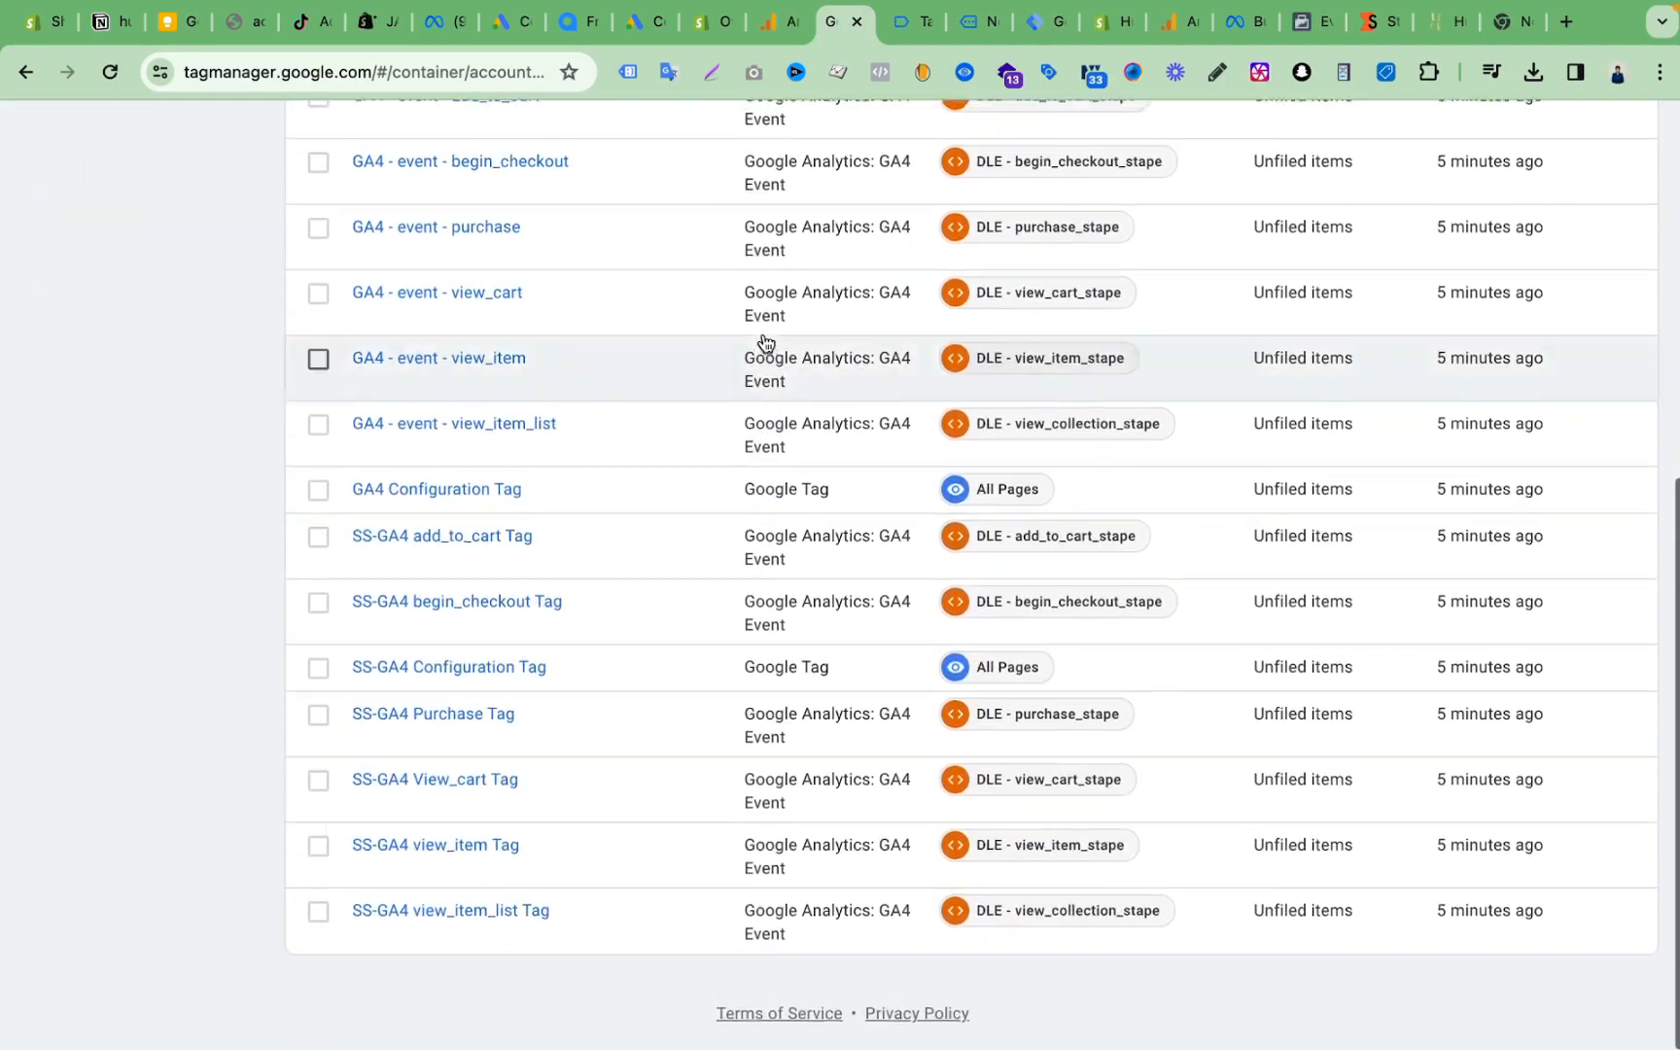
pyautogui.scroll(6, 766, 341)
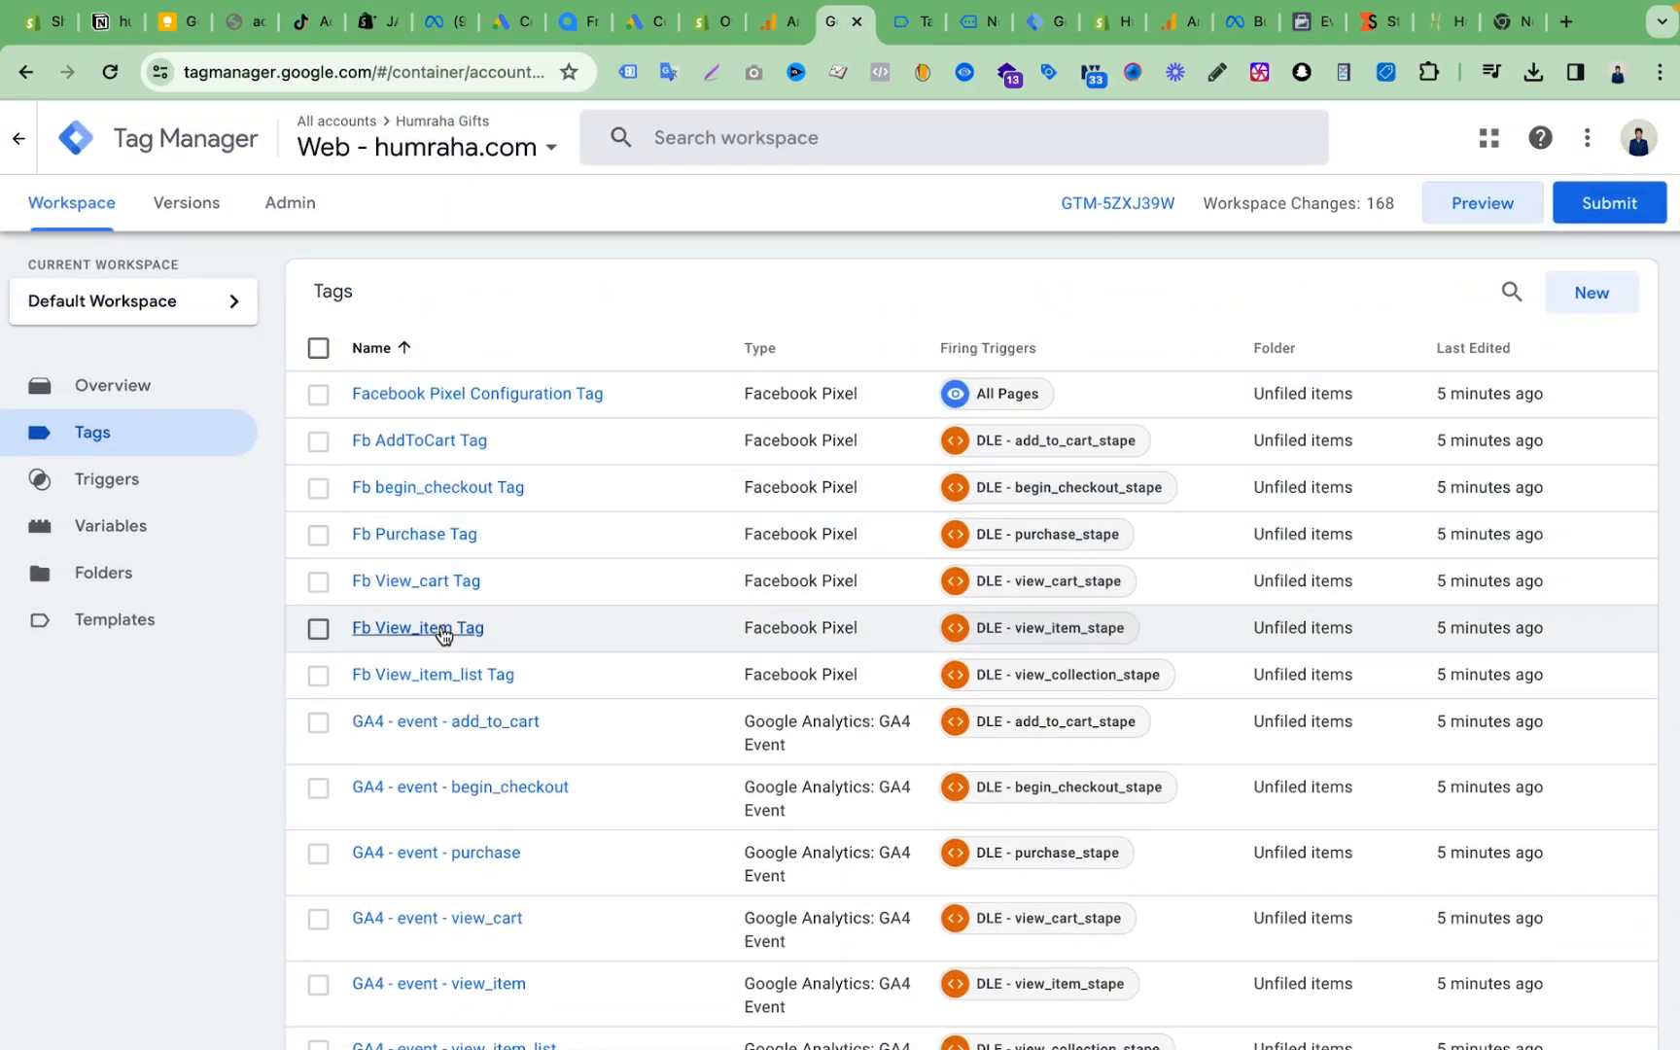
pyautogui.click(442, 629)
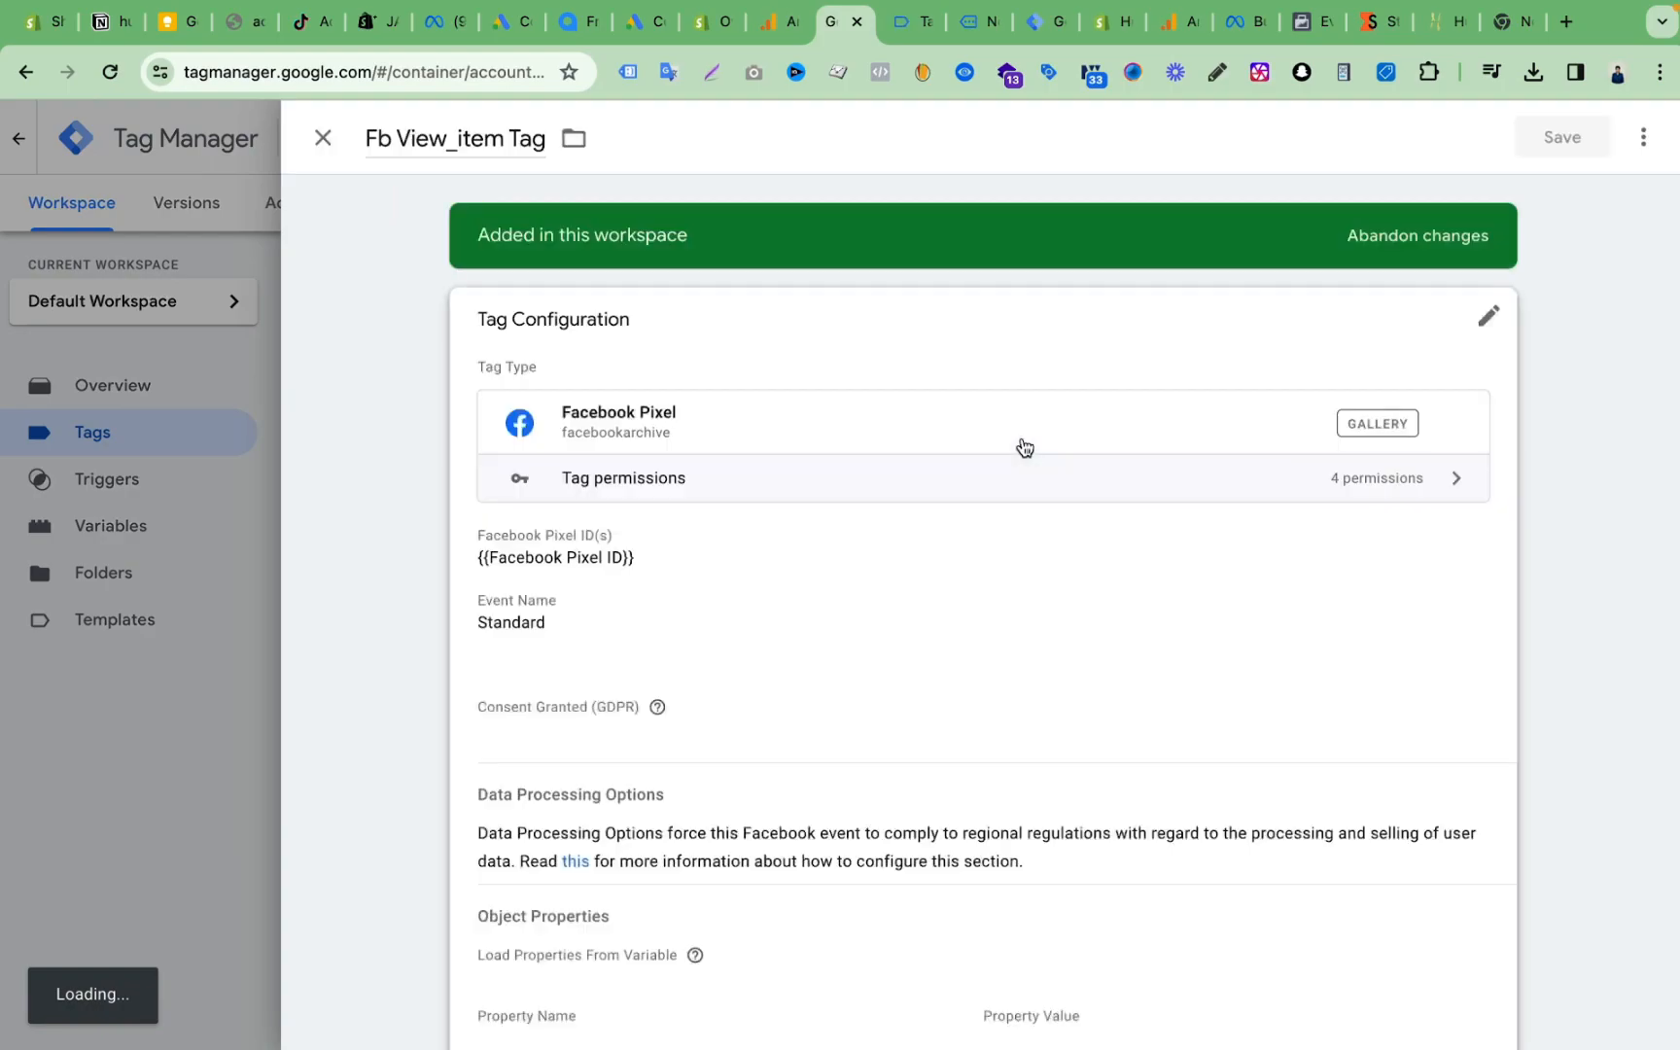
pyautogui.scroll(-6, 1050, 630)
pyautogui.click(971, 876)
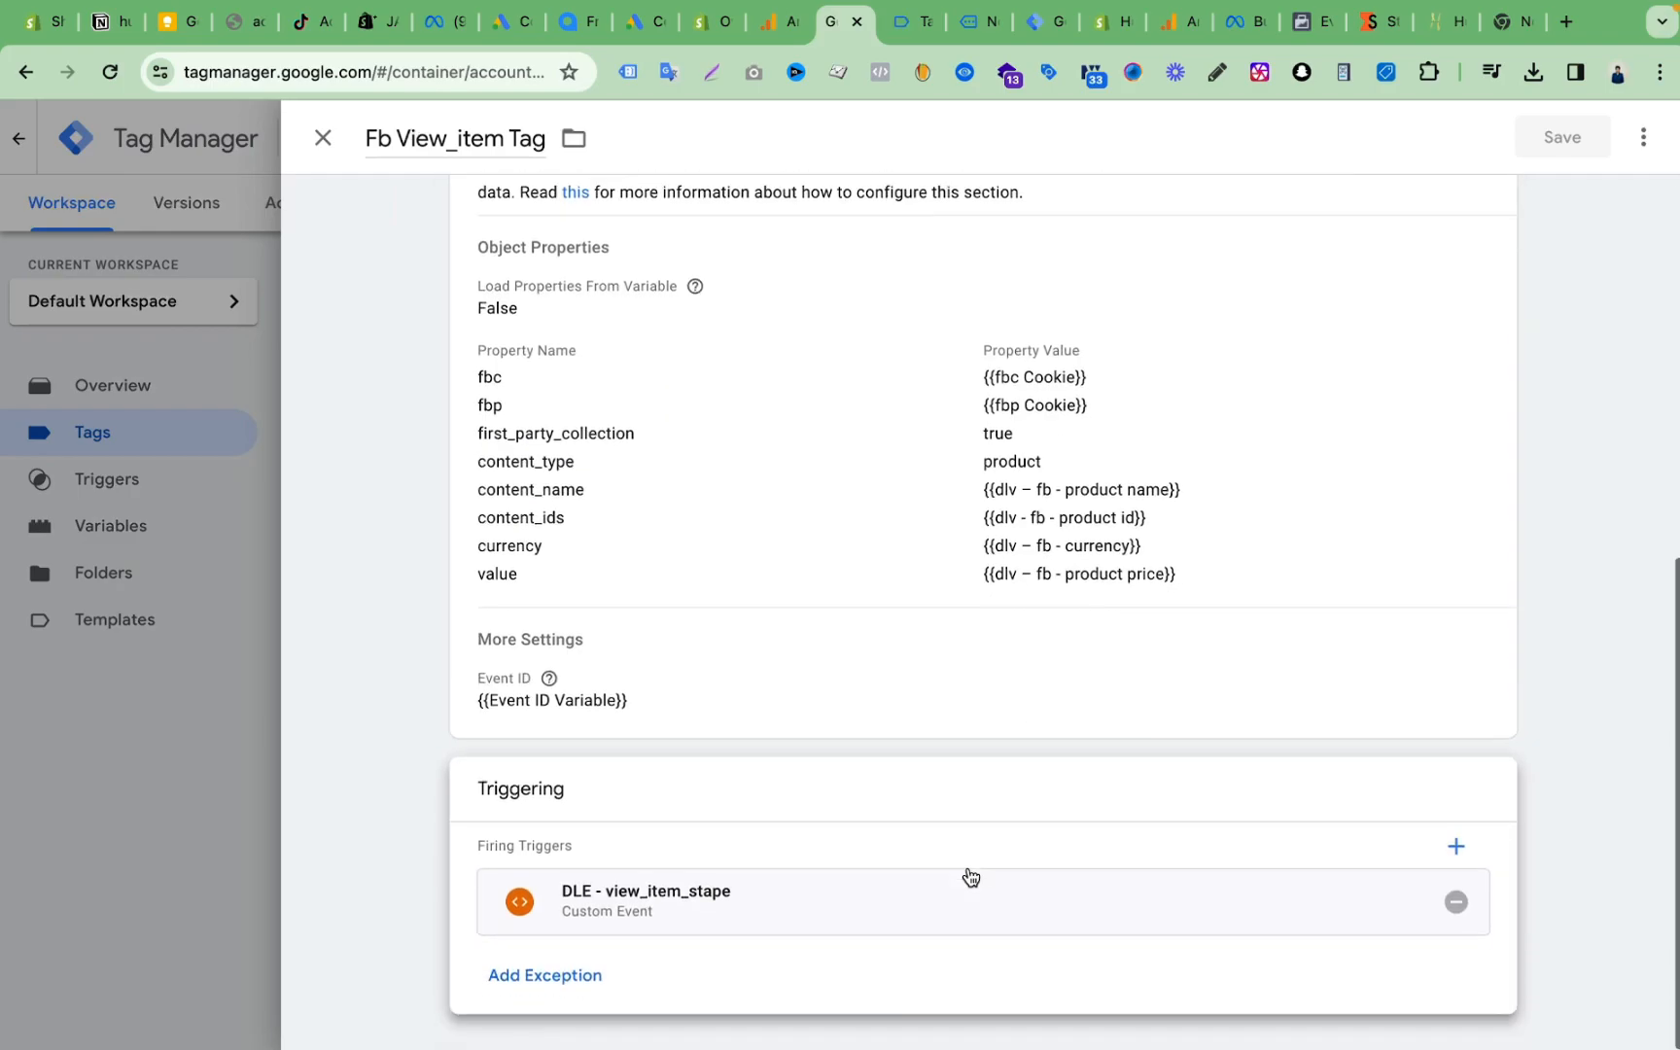
pyautogui.click(1076, 907)
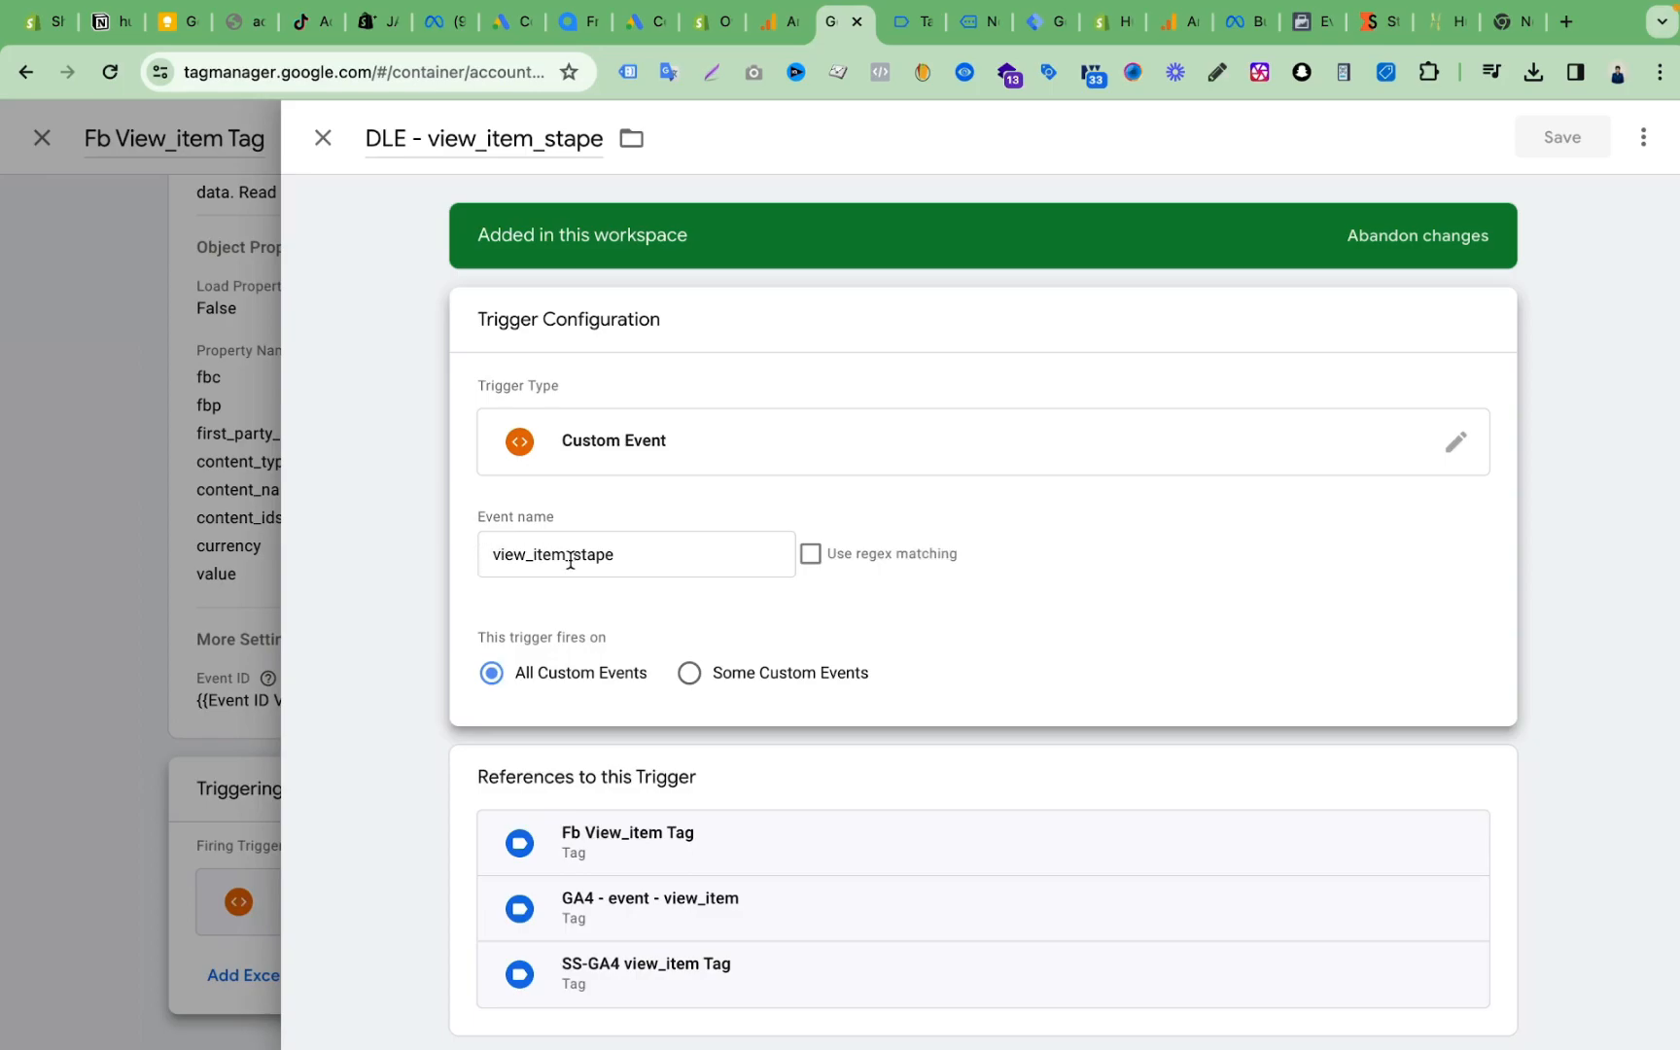
pyautogui.moveTo(625, 562); pyautogui.dragTo(482, 556)
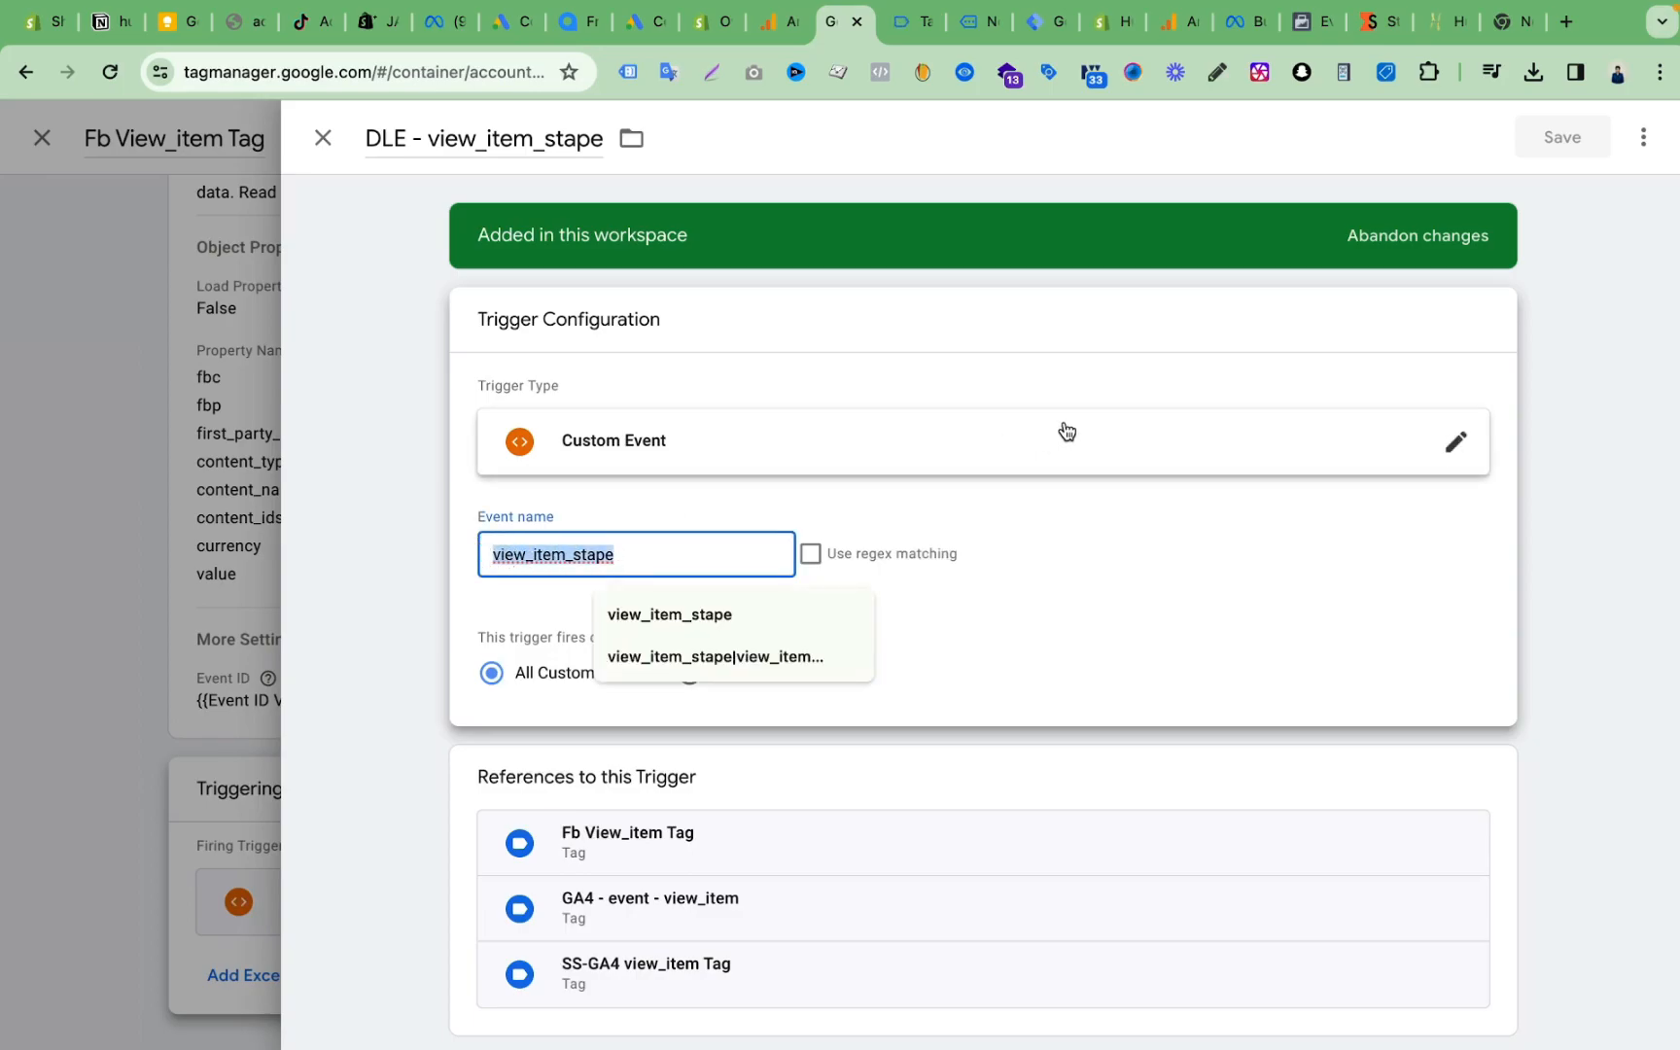
# Return to Tag Assistant and examine the Data Layer values of the view_item event.
pyautogui.click(962, 24)
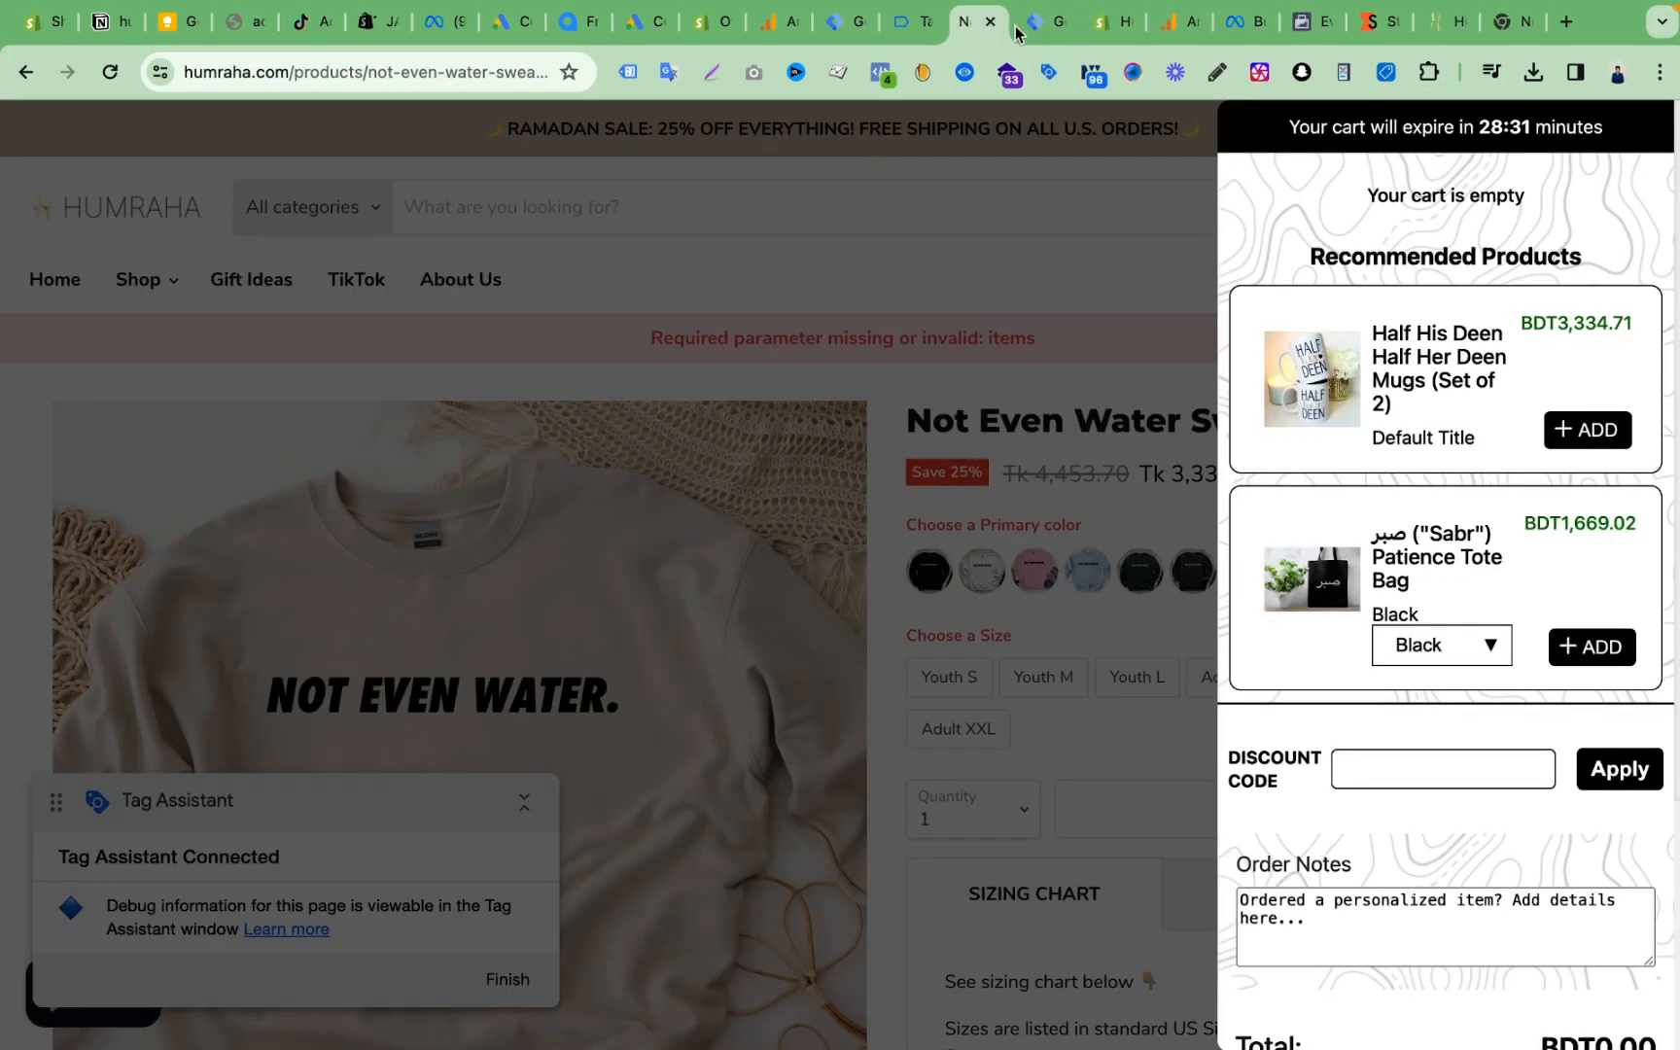
pyautogui.click(1048, 23)
pyautogui.click(900, 35)
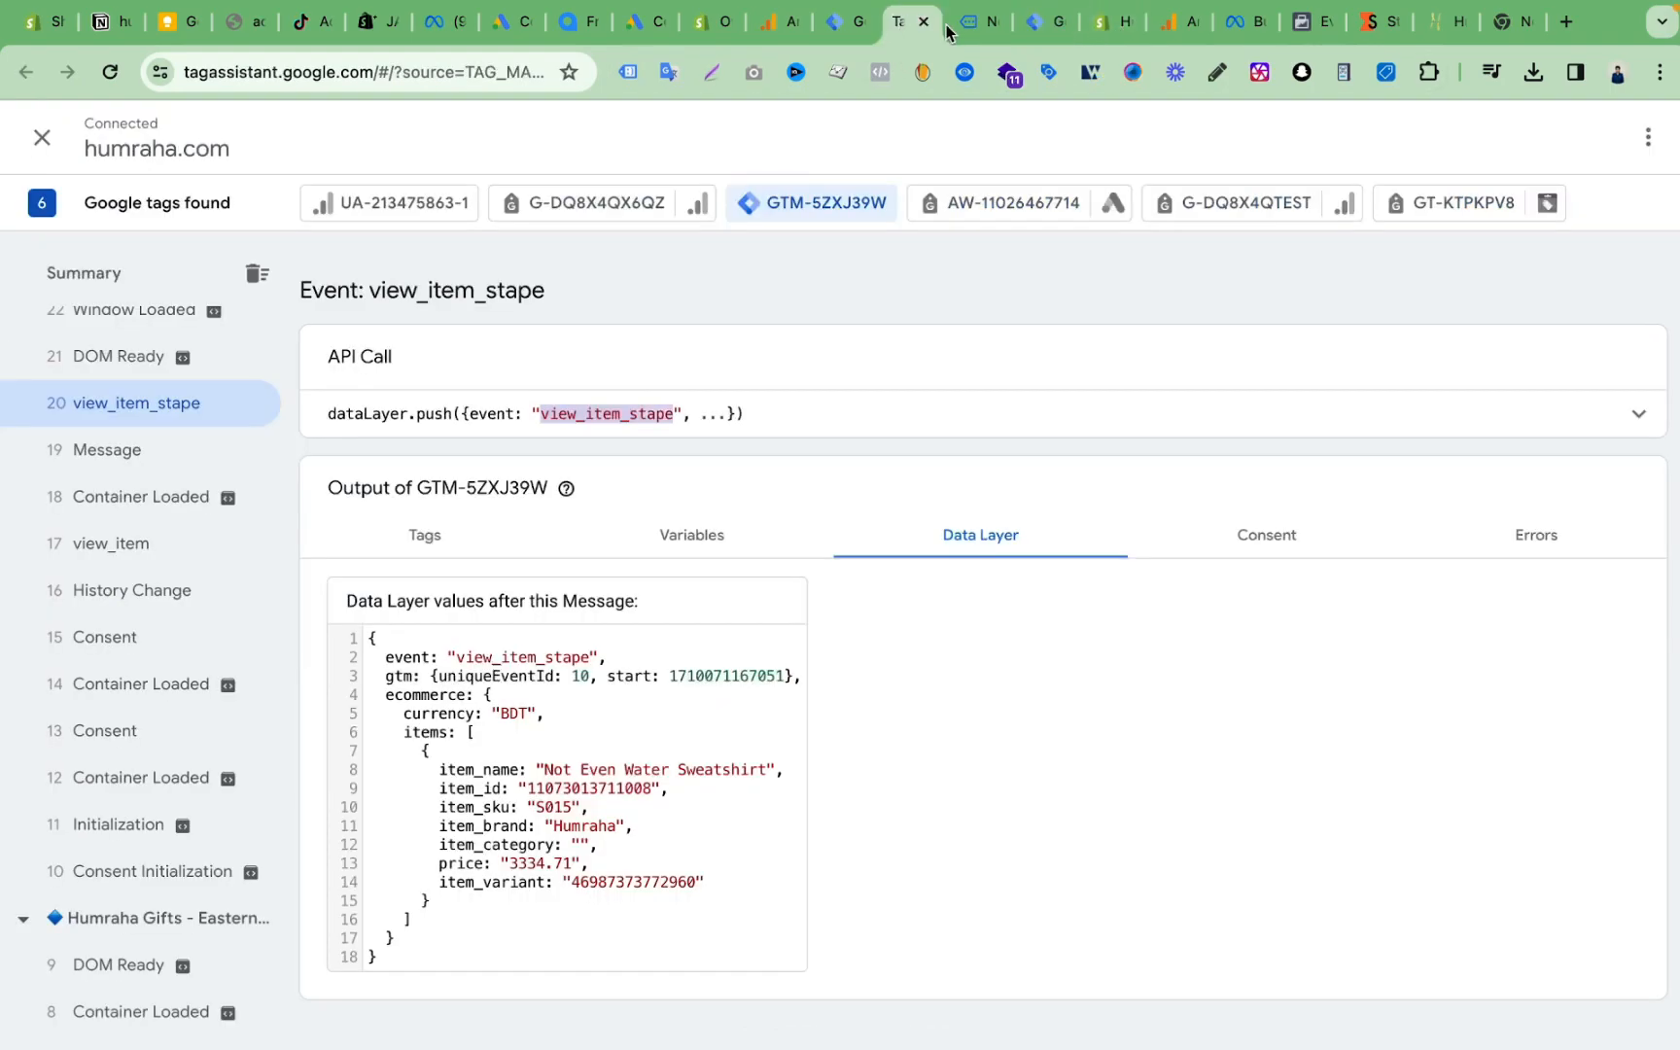
pyautogui.click(131, 544)
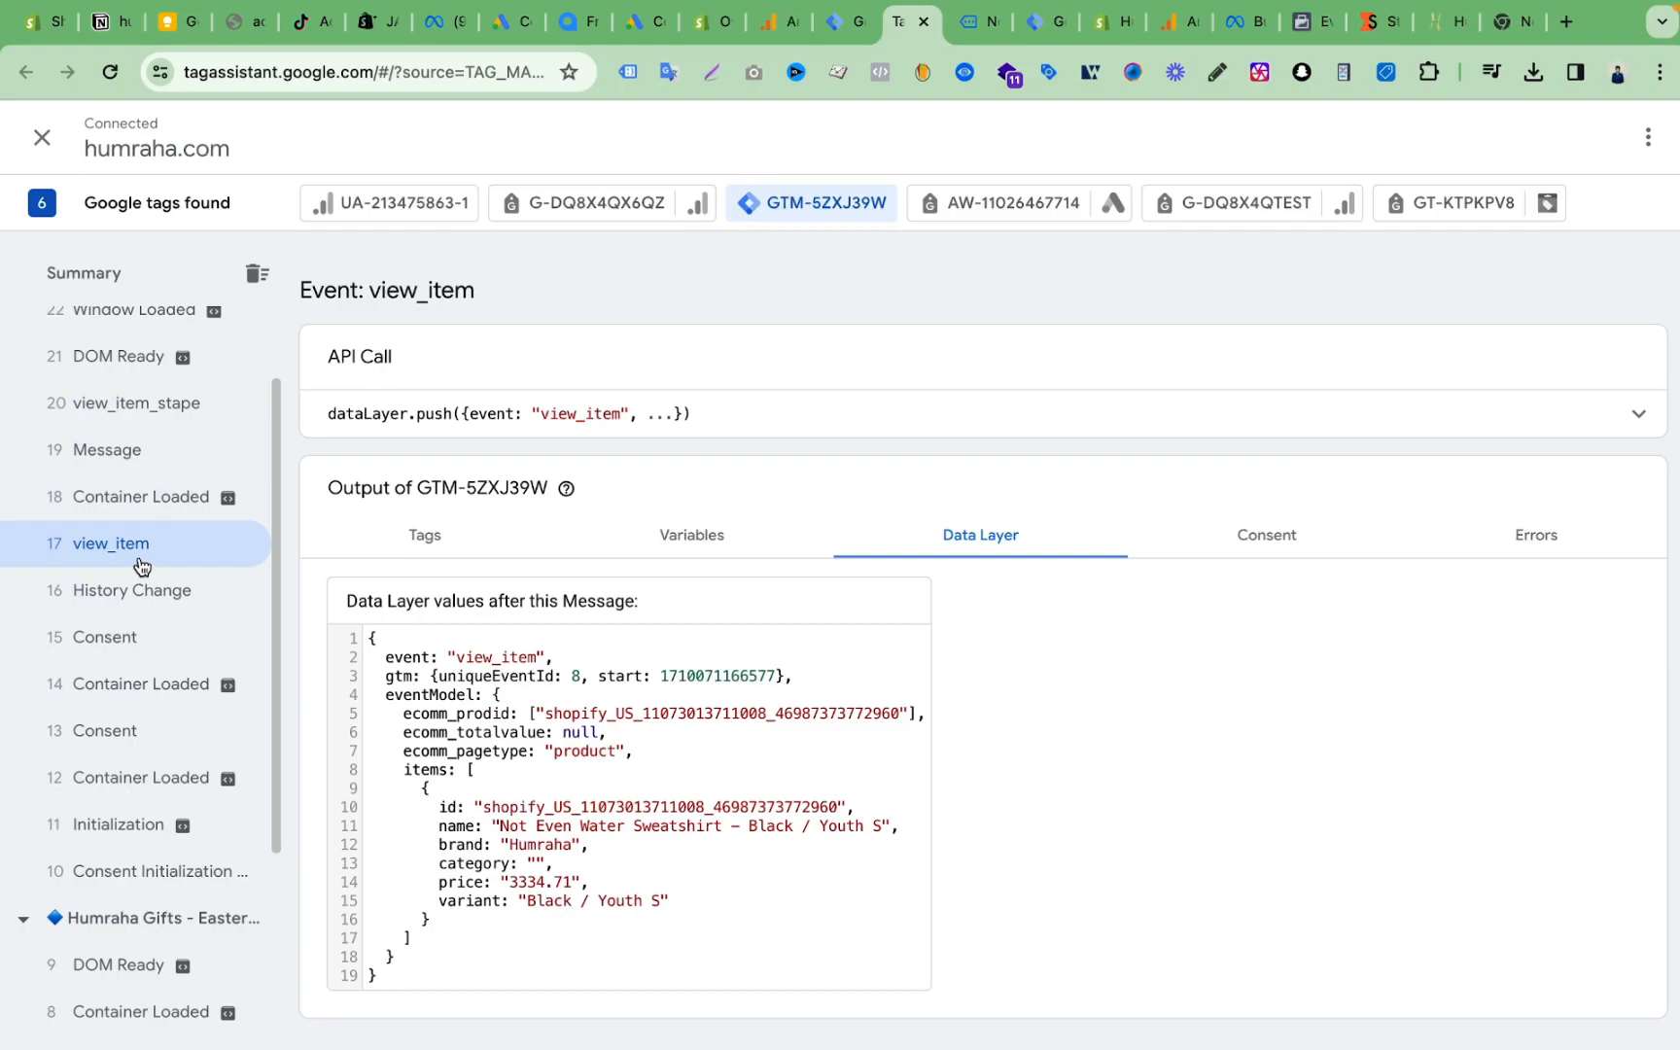
# Check the Data Layer options of Stape Server GTM in Shopify, and return to Tag Assistant to view the view_item_stape event.
pyautogui.click(1109, 22)
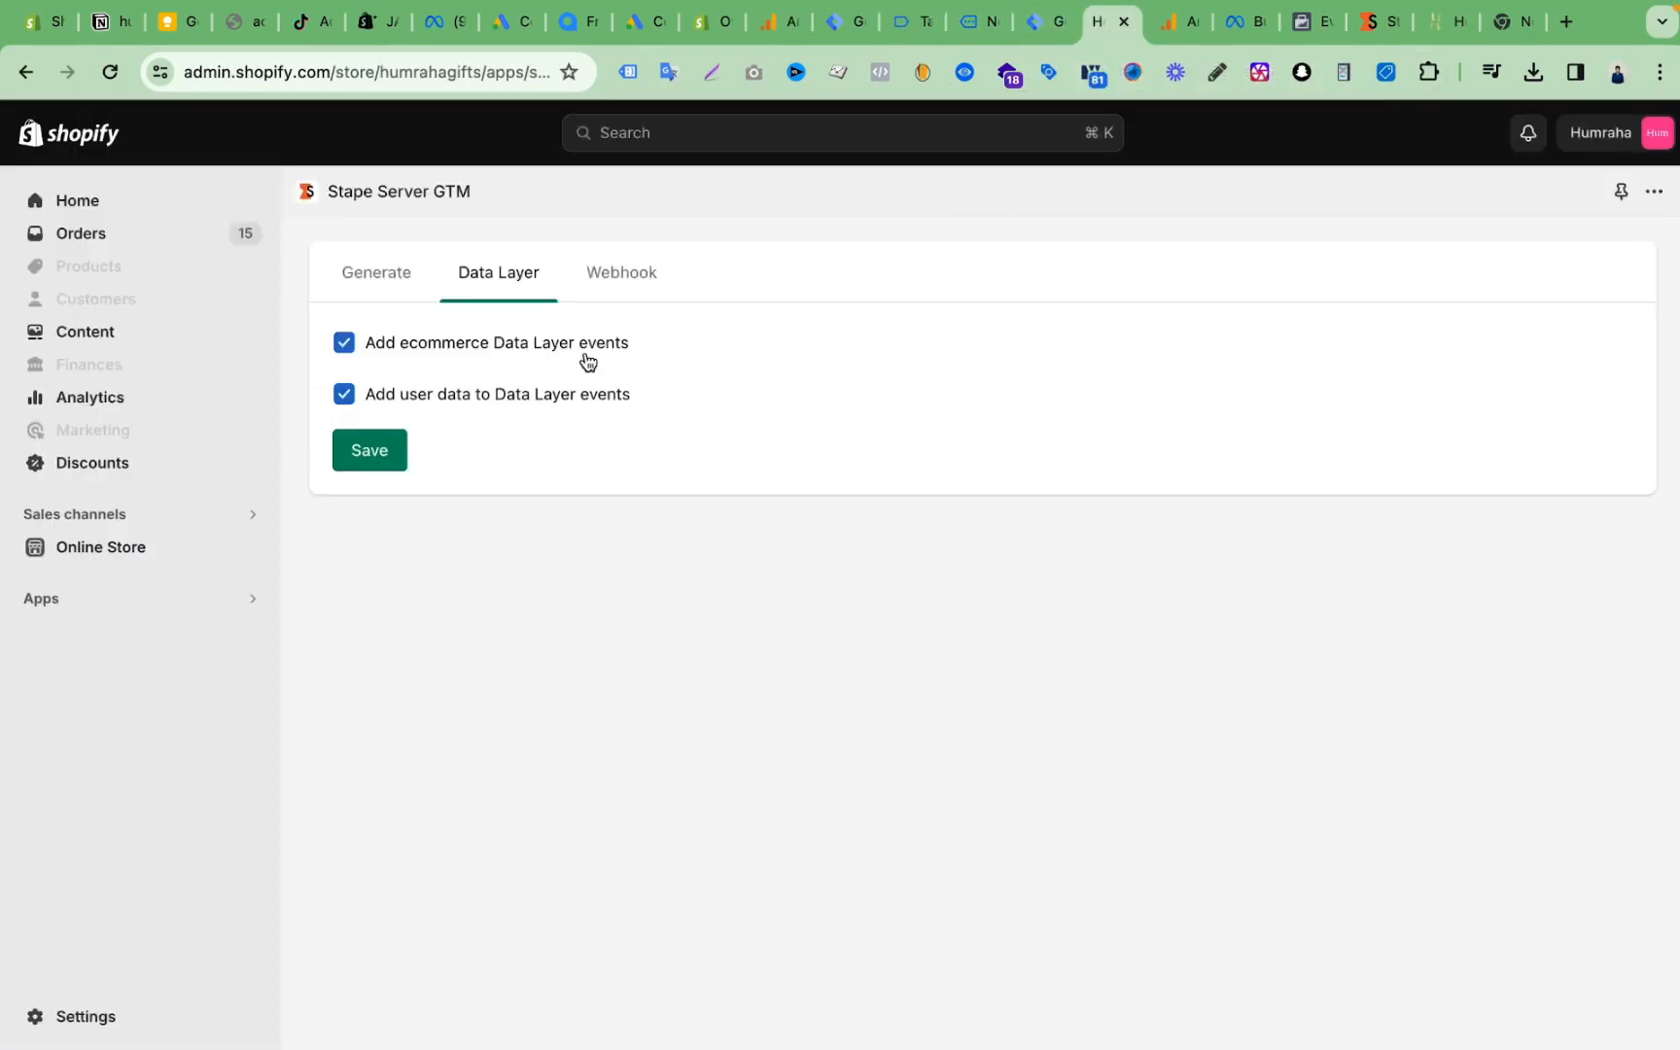
pyautogui.click(912, 21)
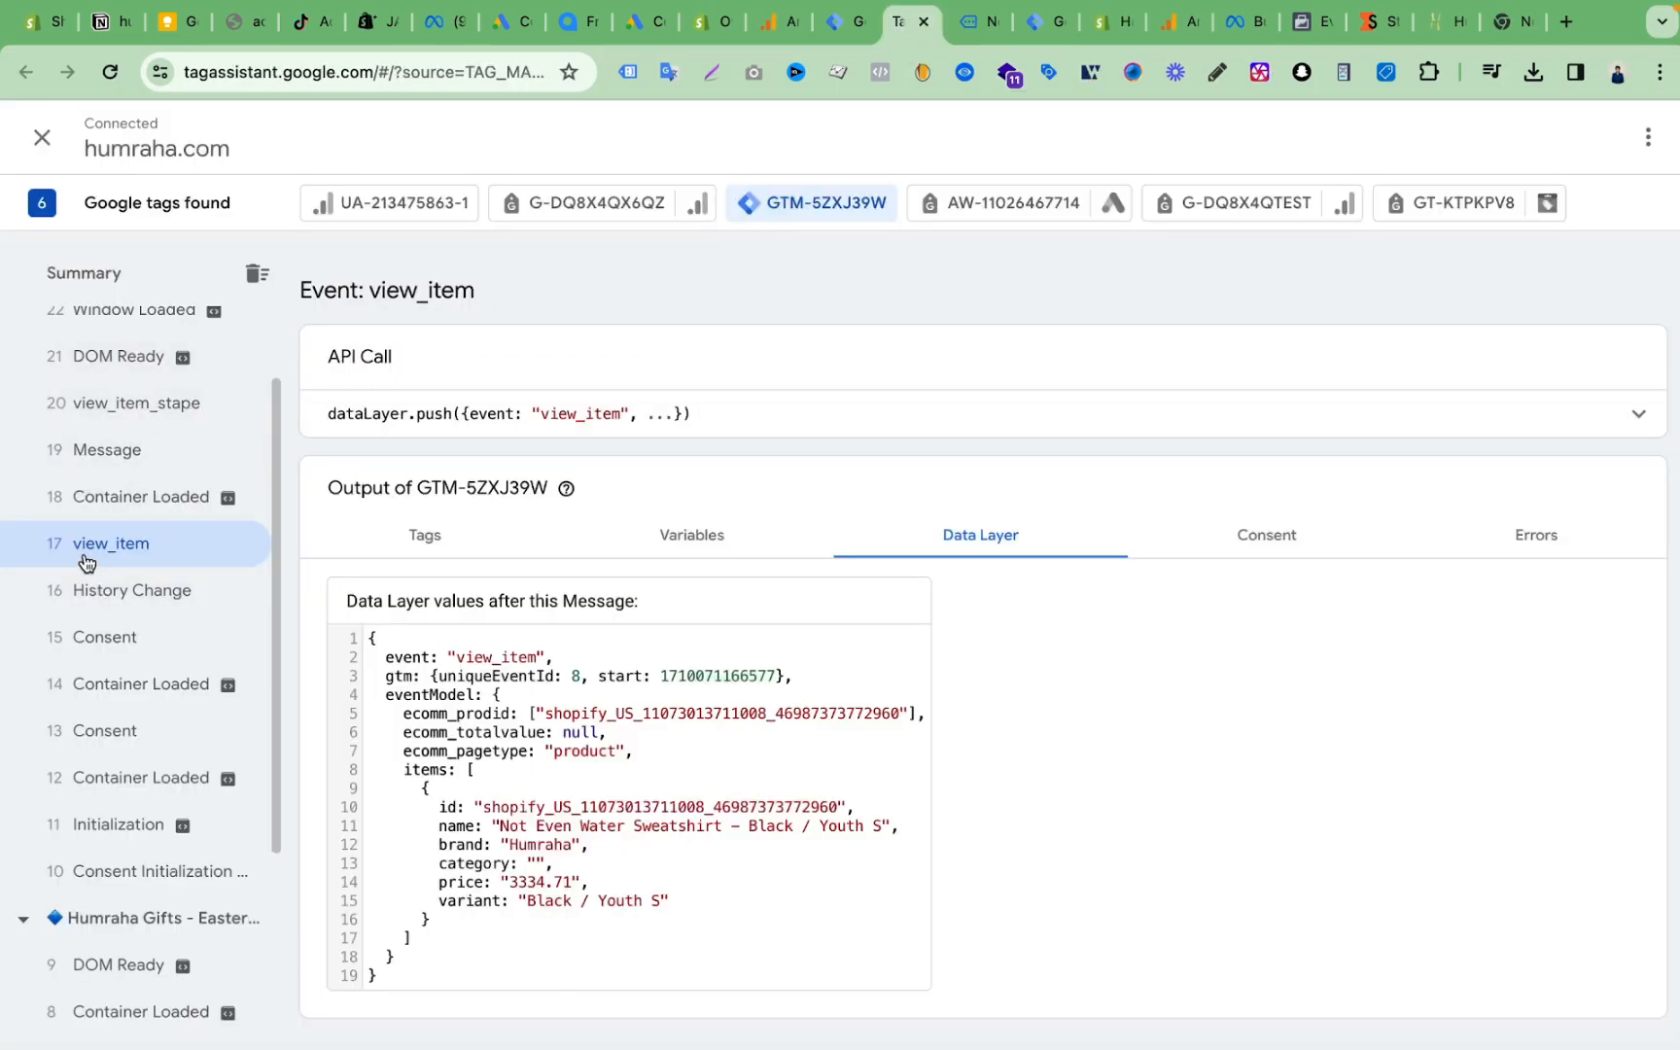
pyautogui.click(168, 407)
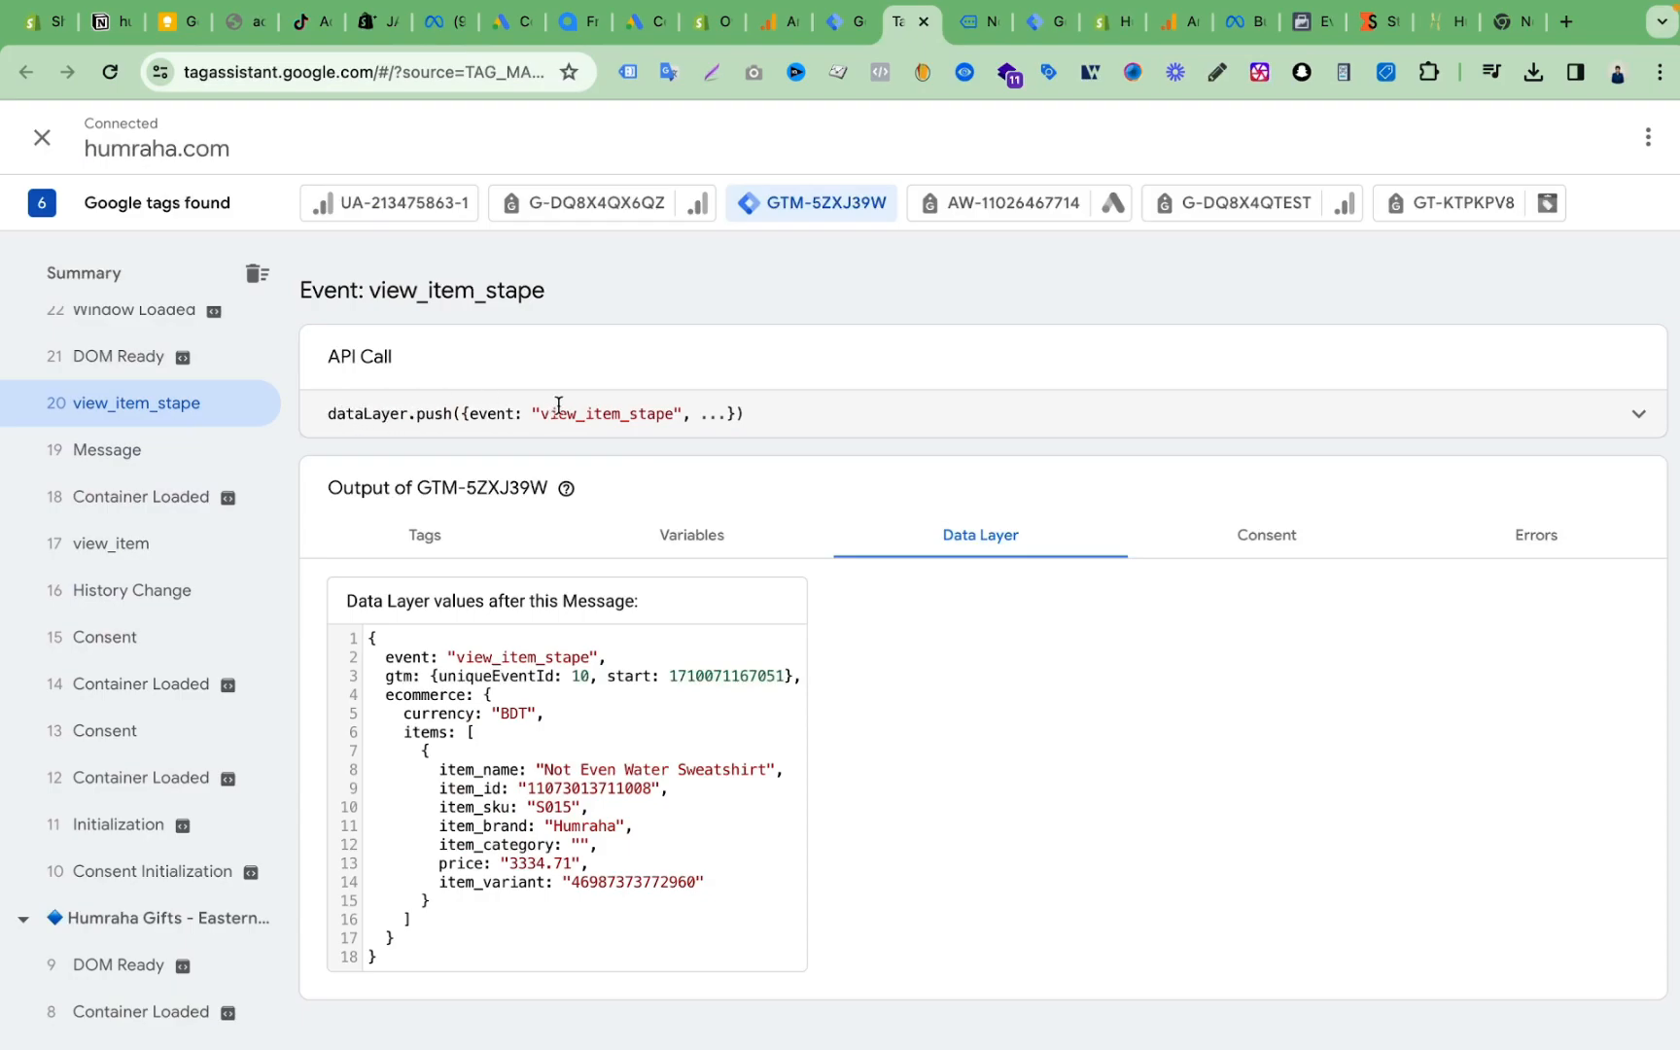
pyautogui.doubleClick(588, 419)
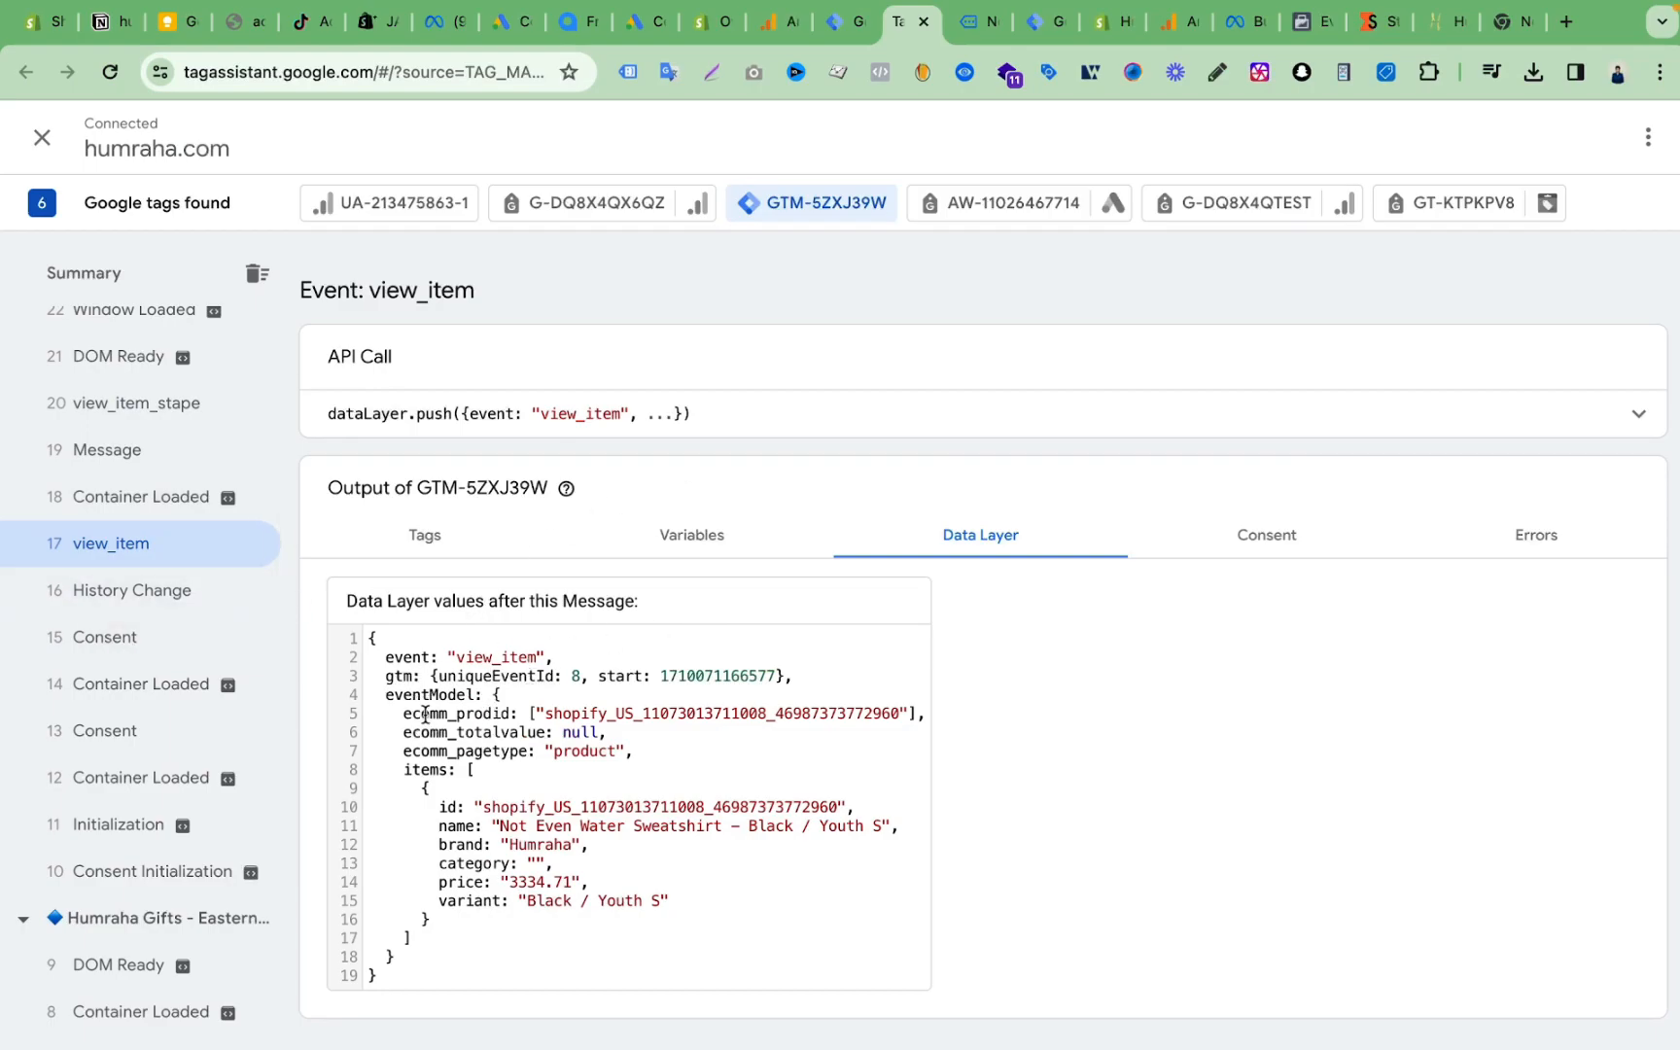
# Compare the Data Layer values of the view_item_stape event with those of the view_item event.
pyautogui.click(184, 402)
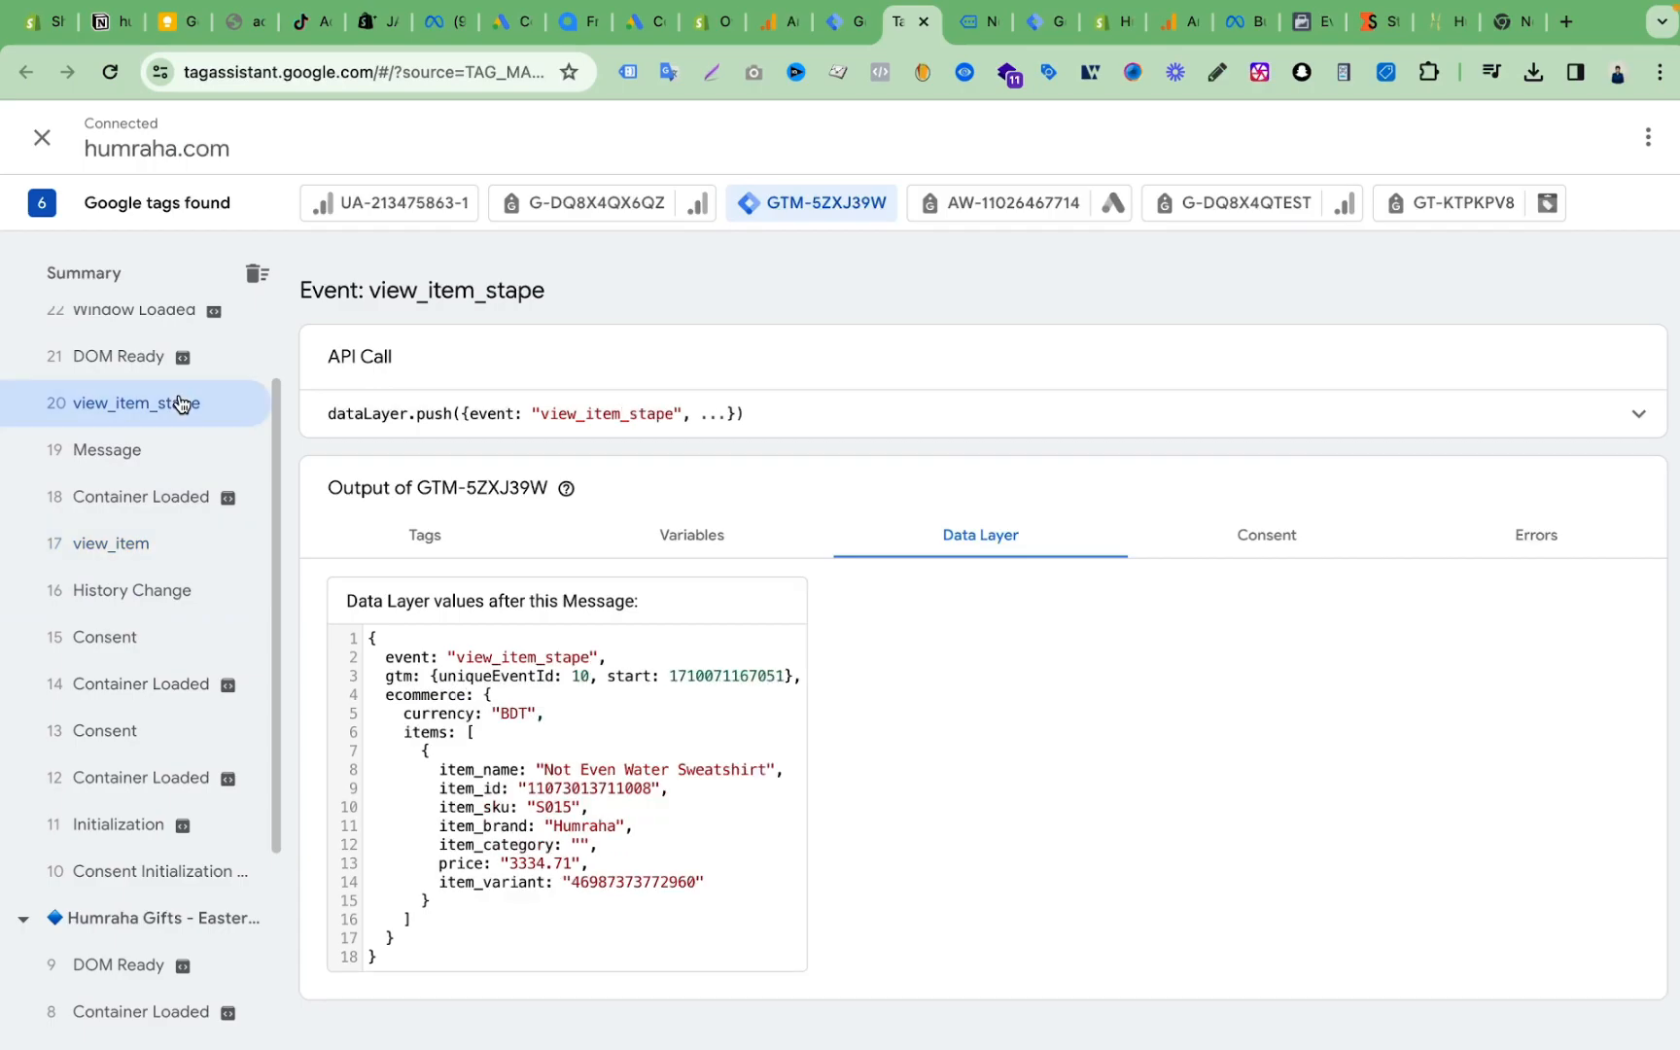
pyautogui.click(143, 545)
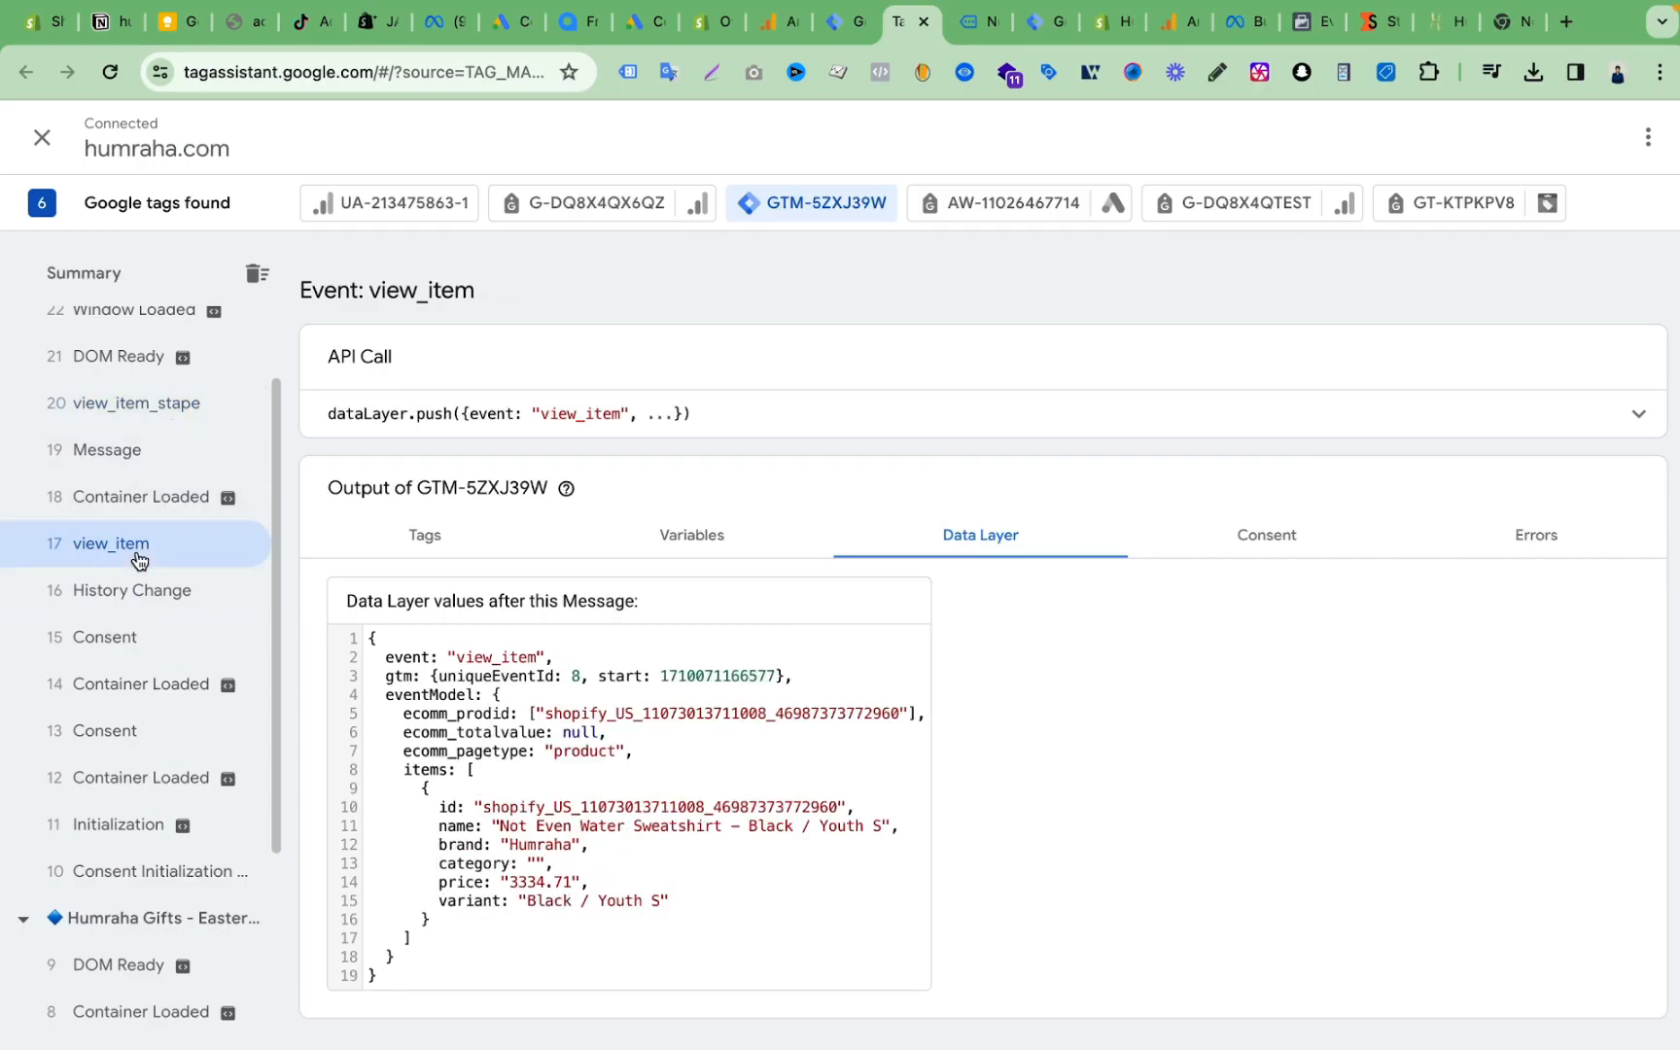
pyautogui.click(182, 415)
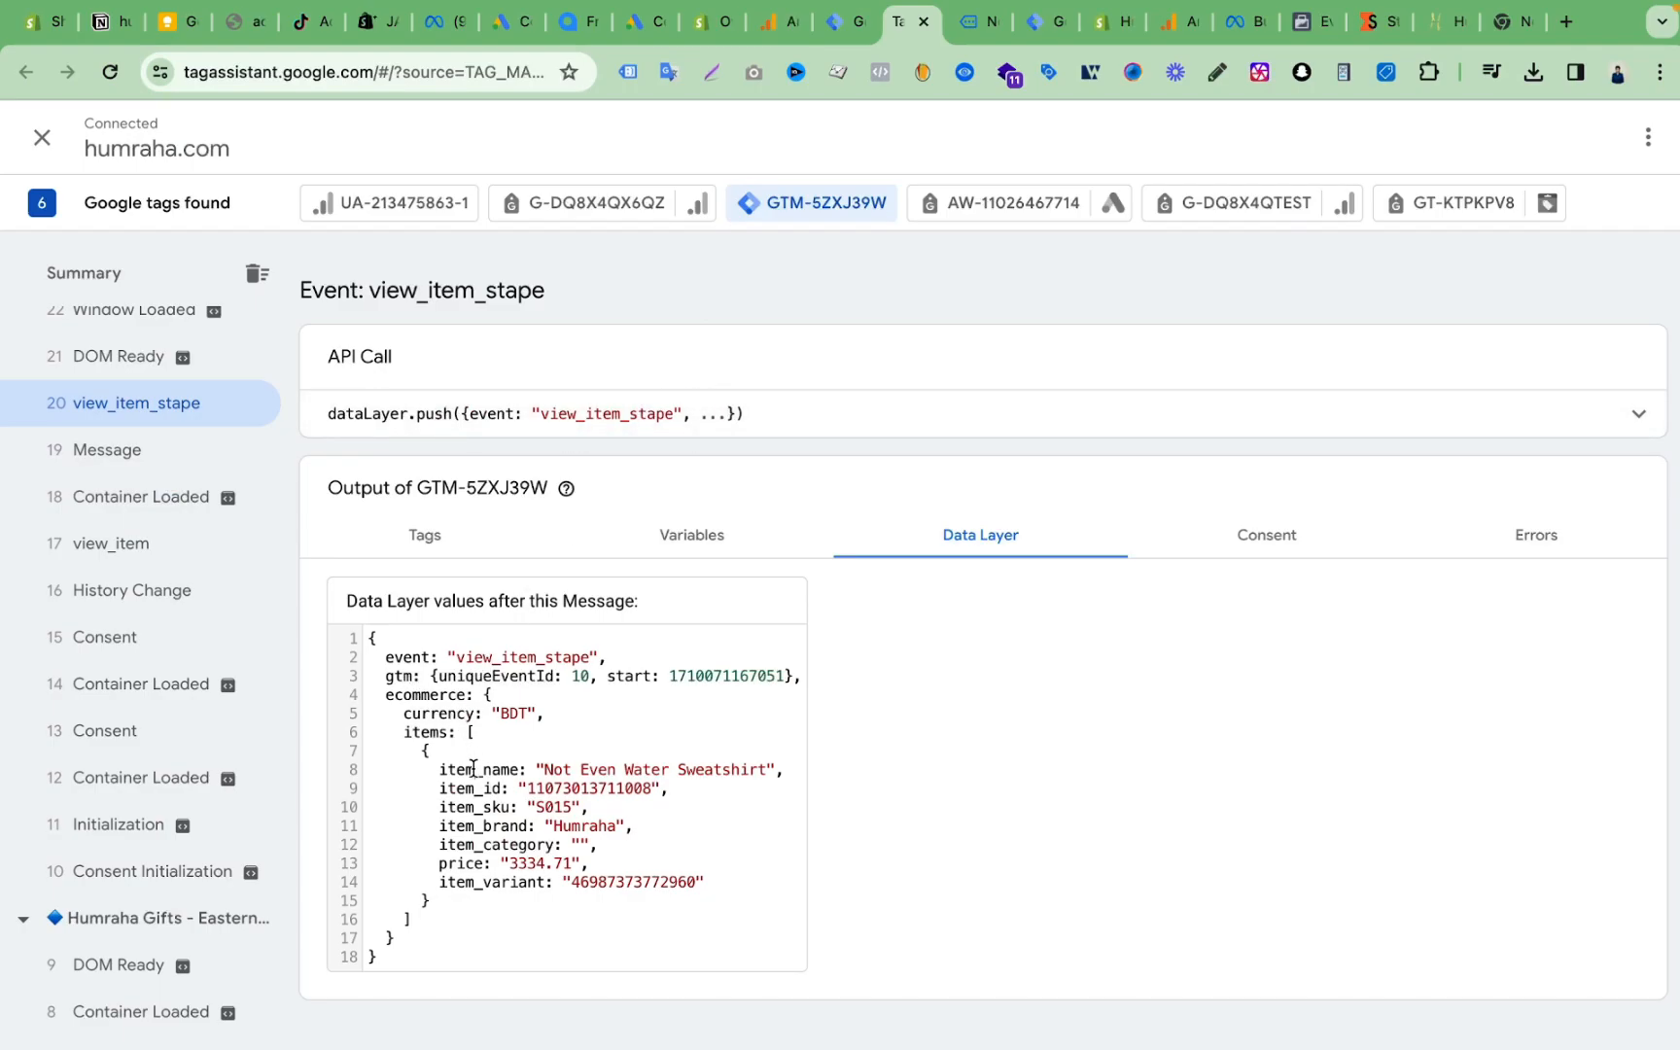
# Inspect the data layer values of the view_item event and the add_to_cart event on the sweatshirt page.
pyautogui.click(141, 547)
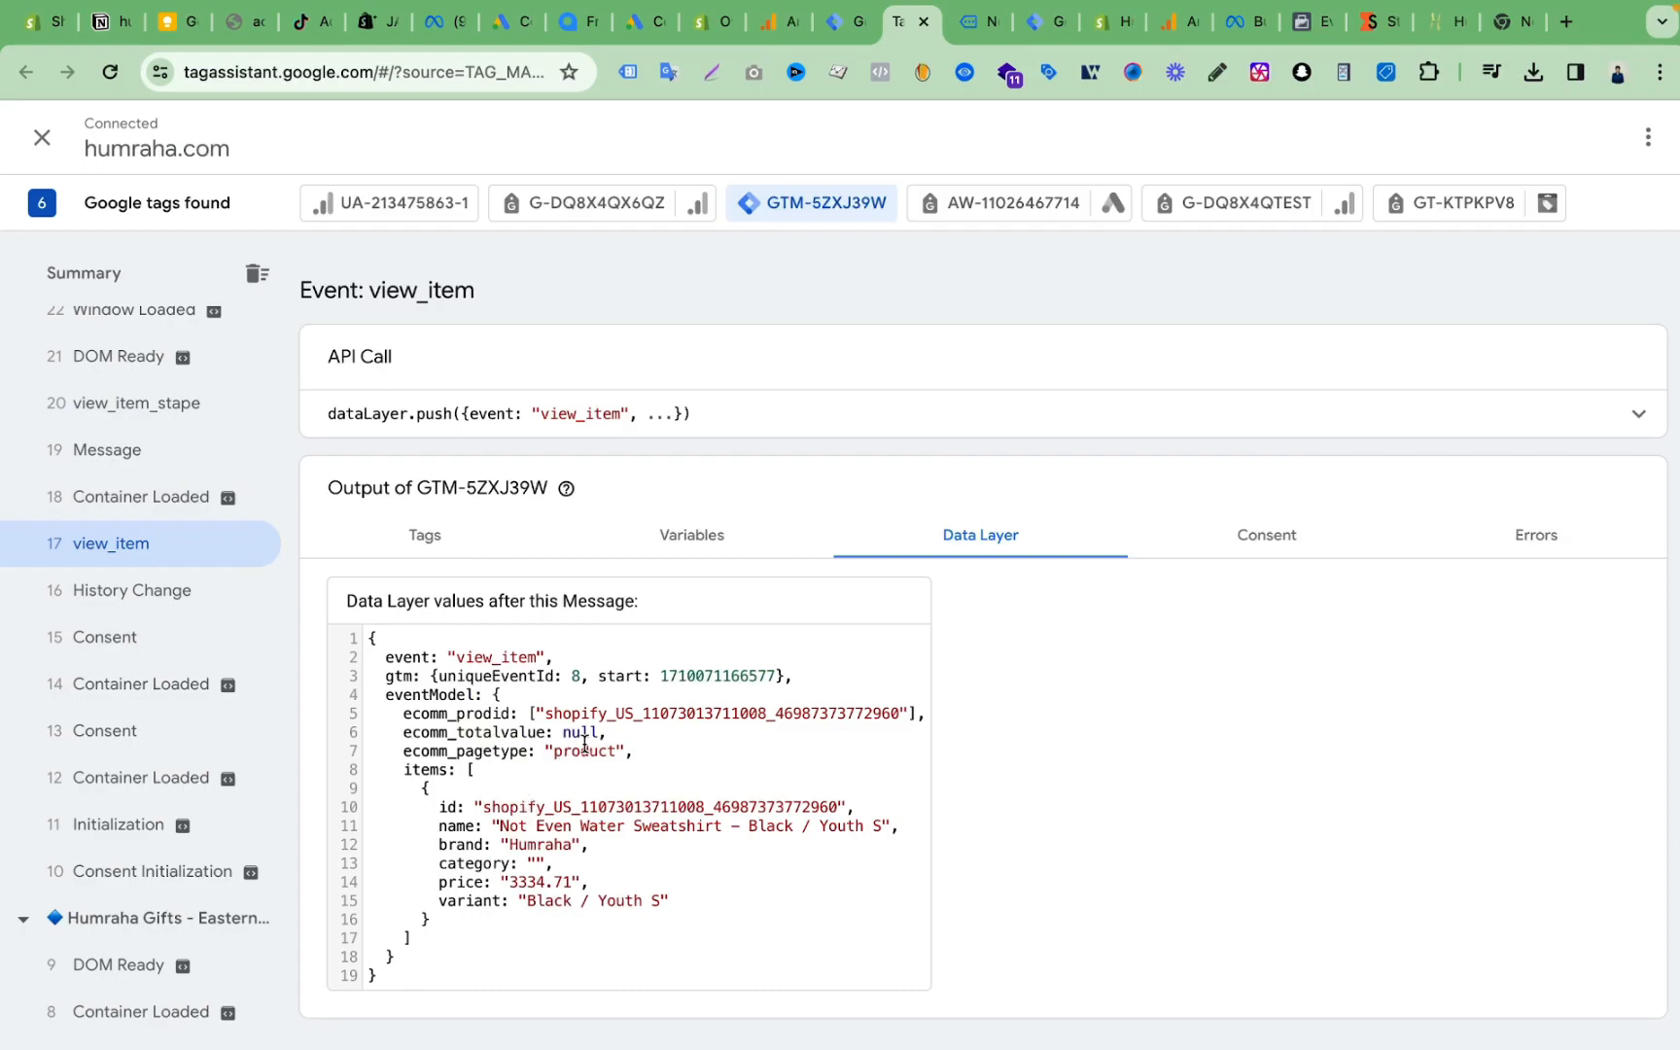
pyautogui.scroll(-3, 233, 870)
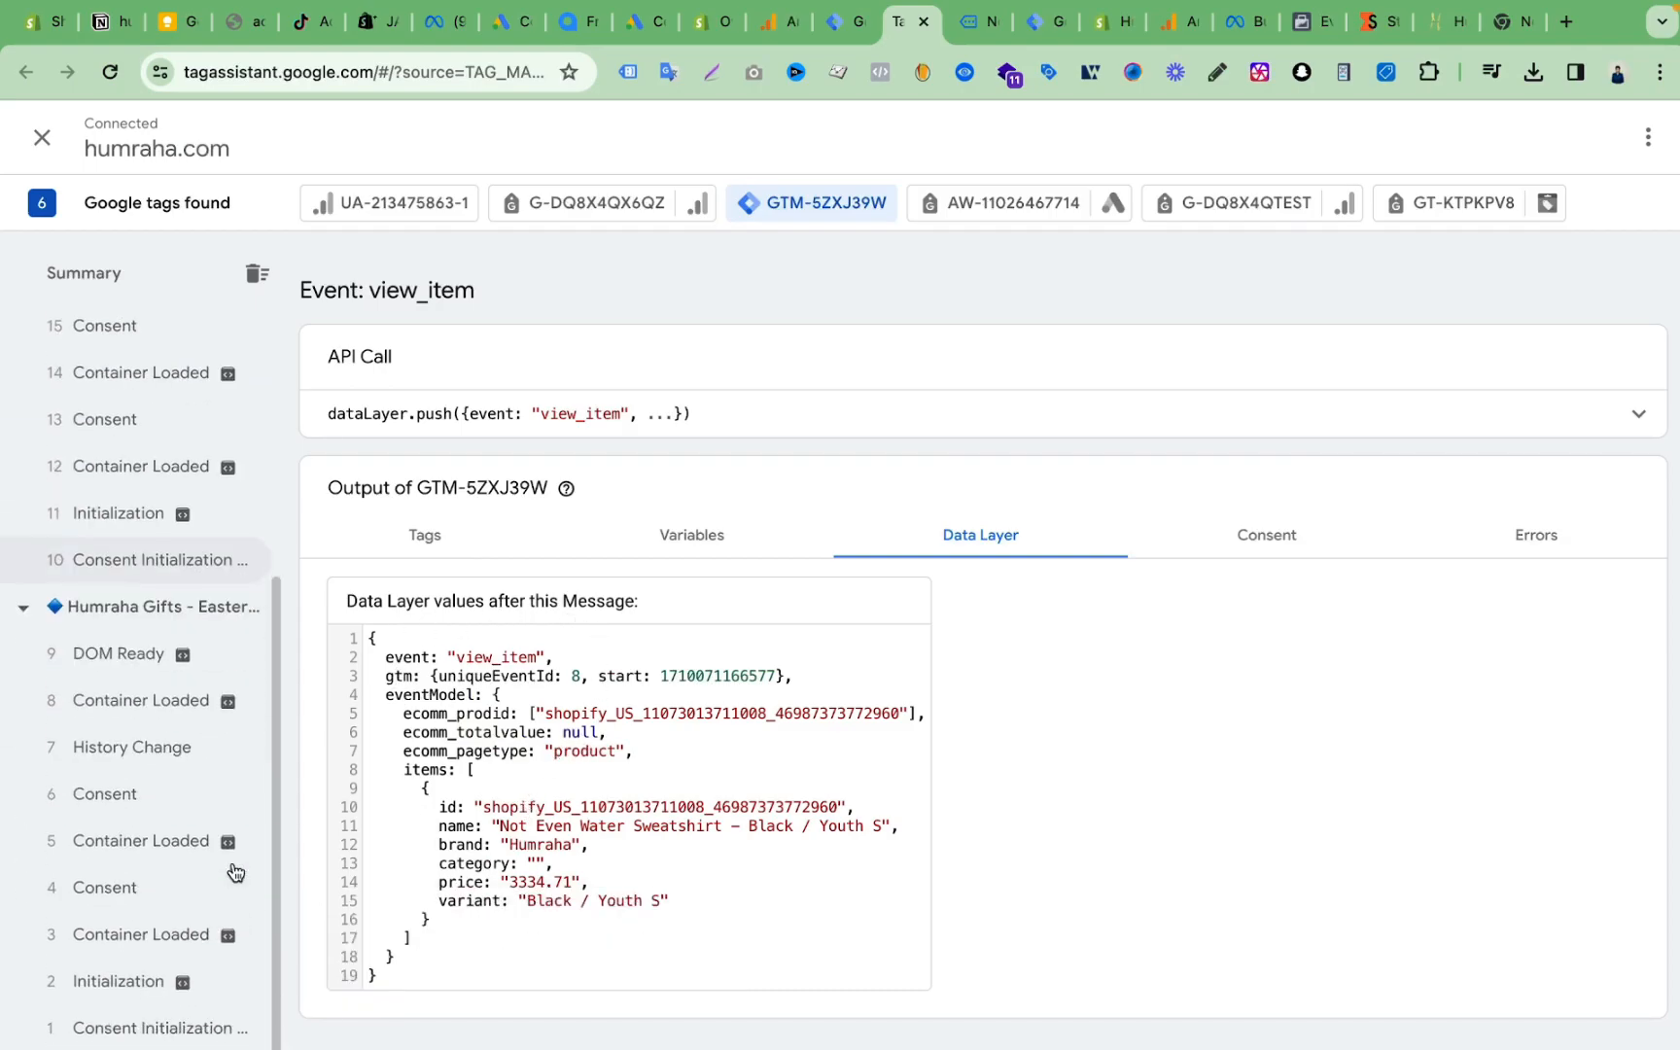
pyautogui.scroll(2, 175, 710)
pyautogui.scroll(3, 176, 710)
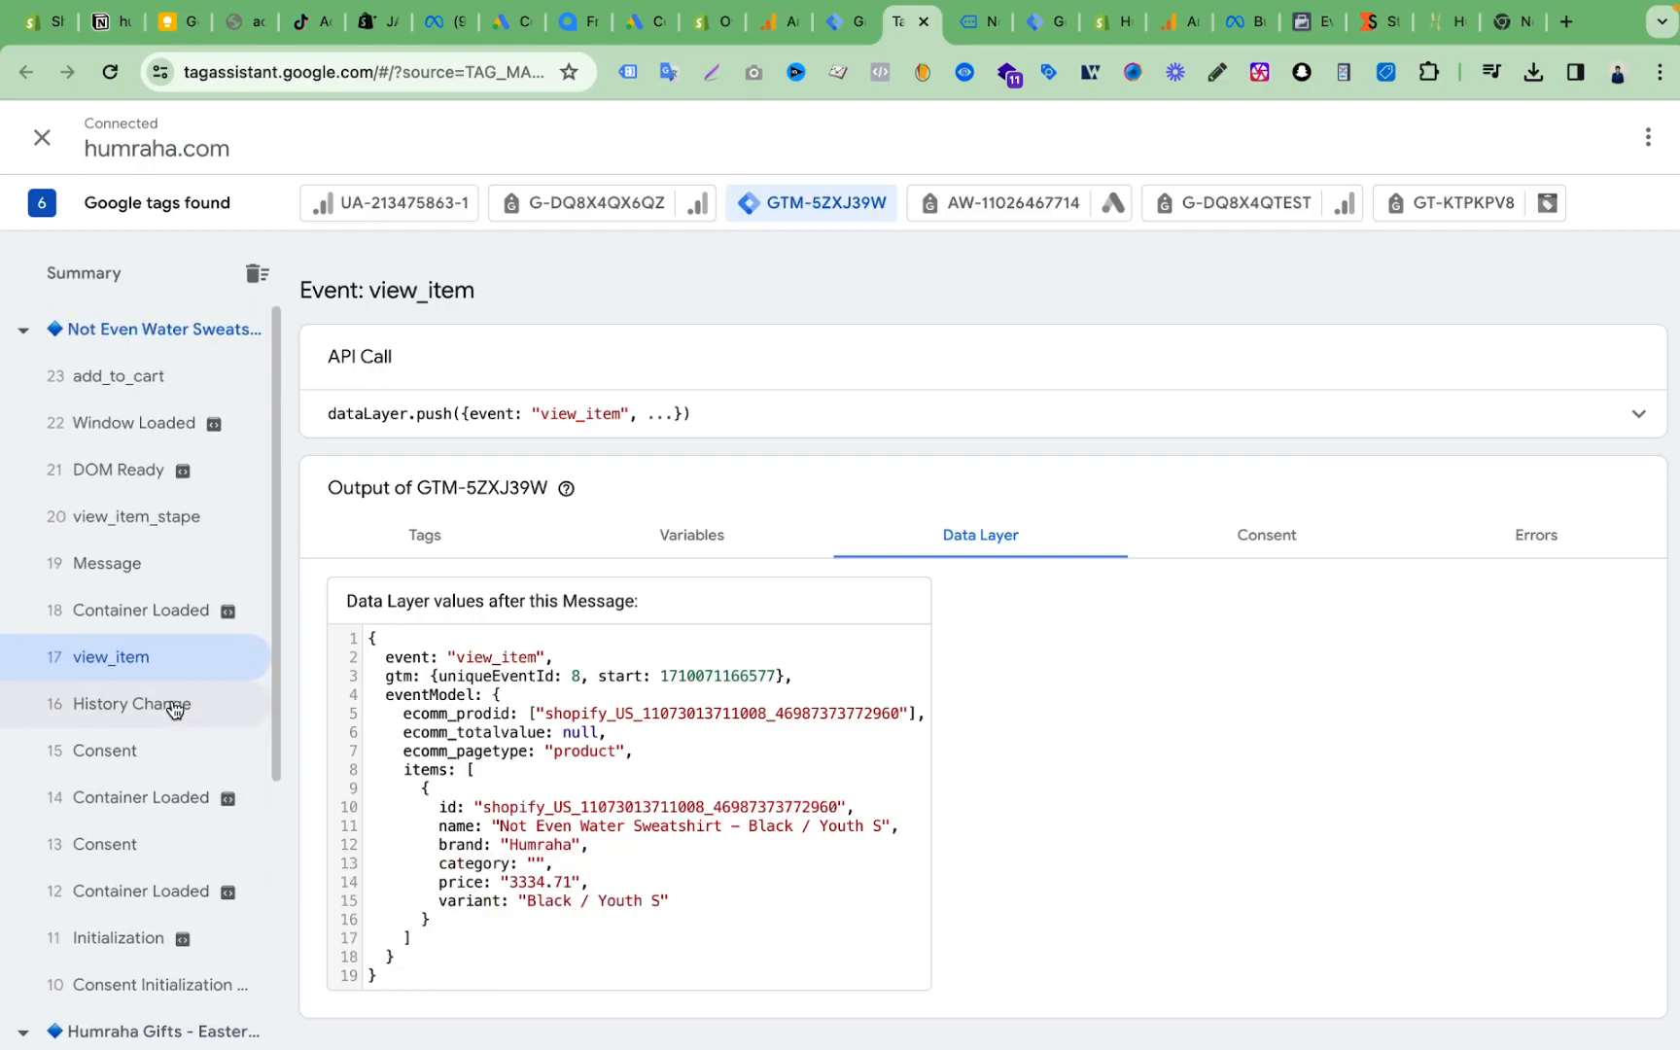
pyautogui.click(144, 376)
pyautogui.scroll(-3, 459, 546)
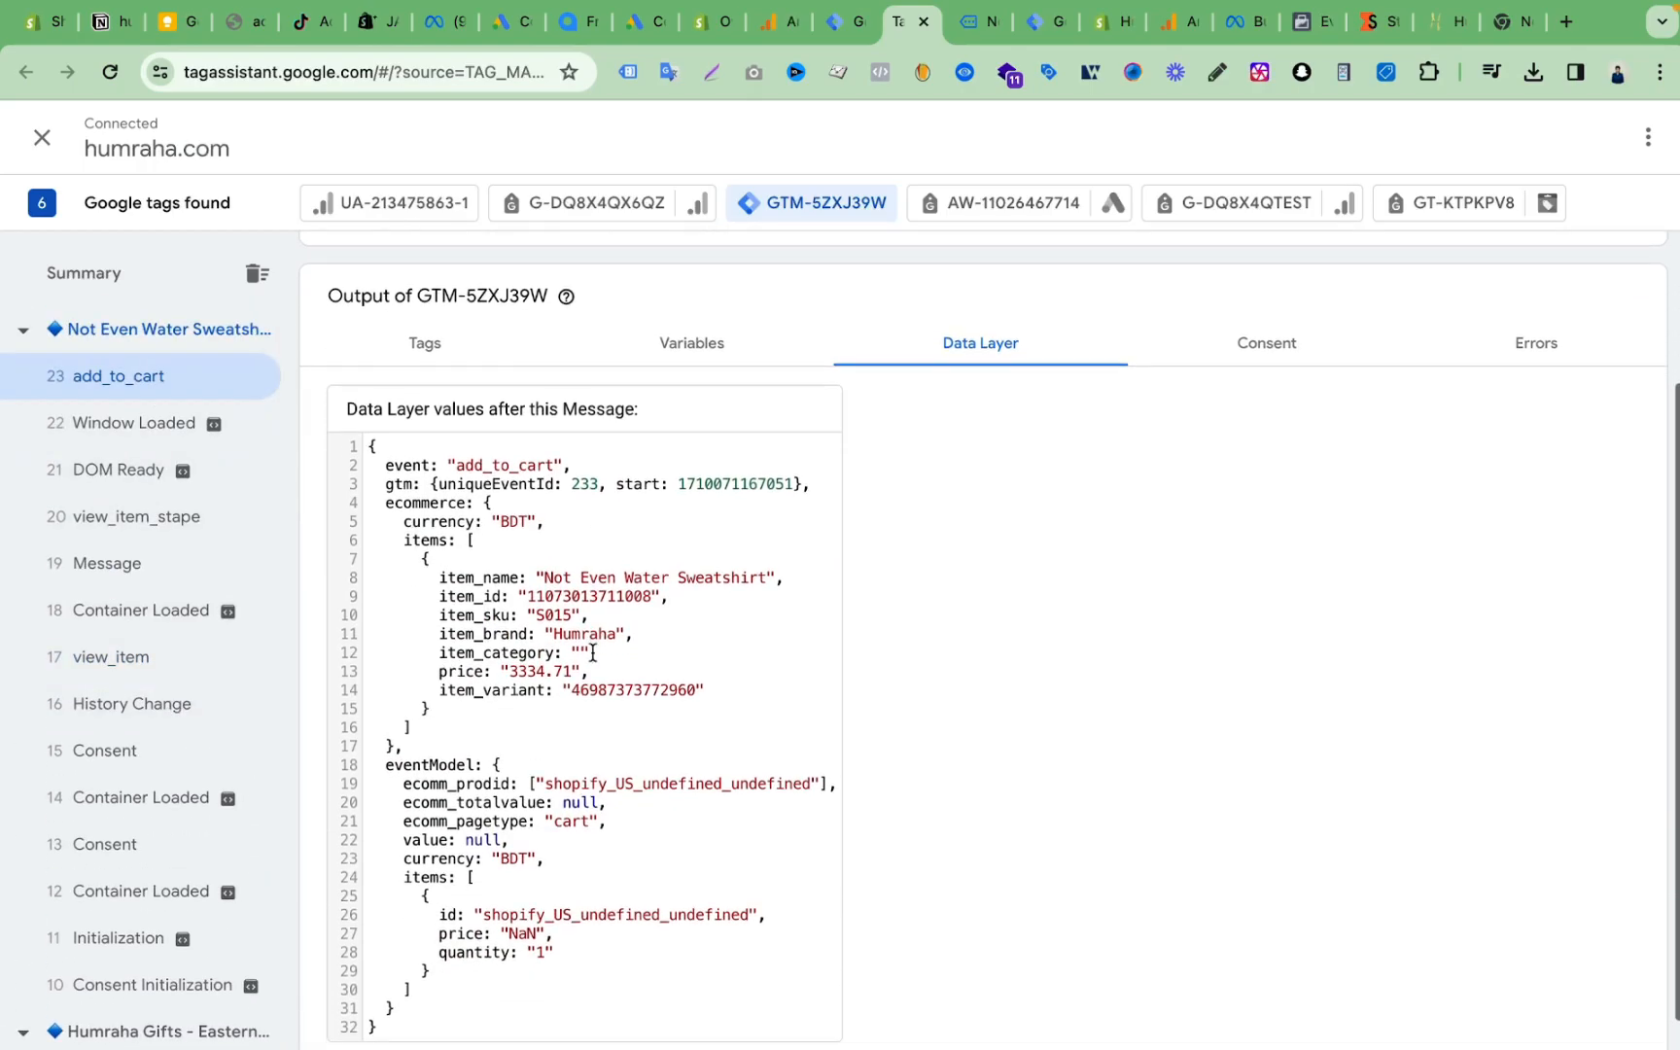
# Examine the ecommerce object, item name and currency in the add_to_cart data layer, and reopen the view_item_stape event.
pyautogui.doubleClick(411, 469)
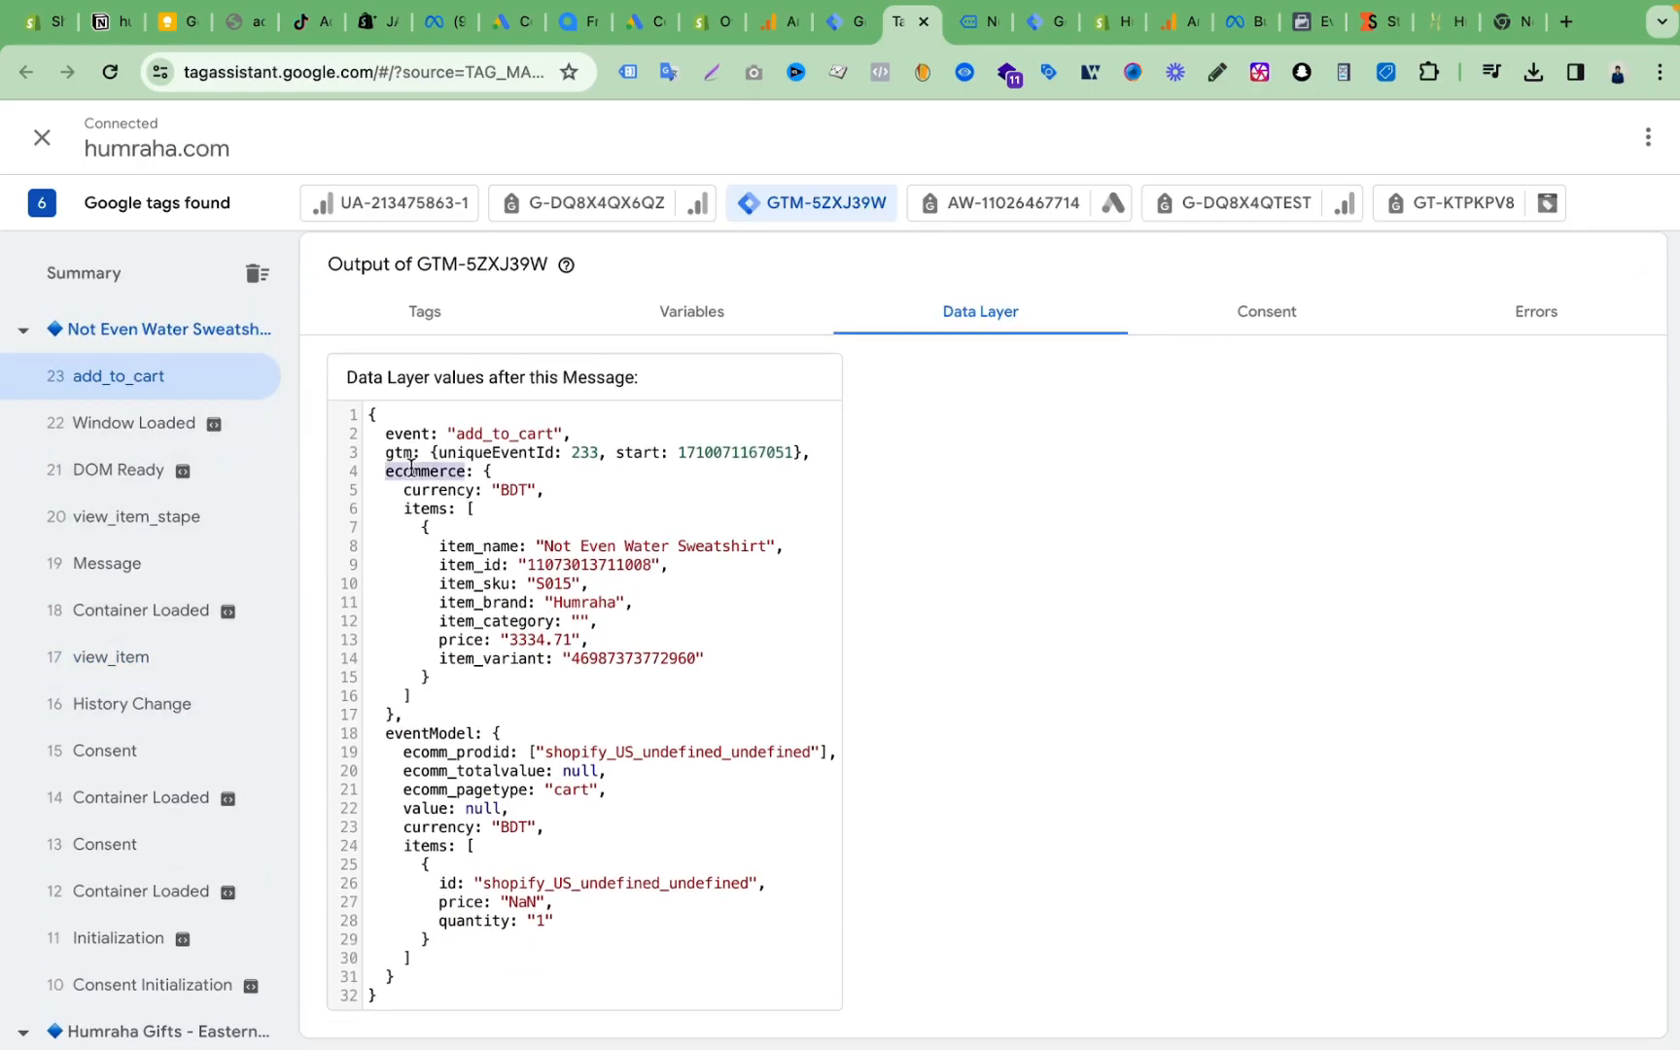
pyautogui.tripleClick(465, 544)
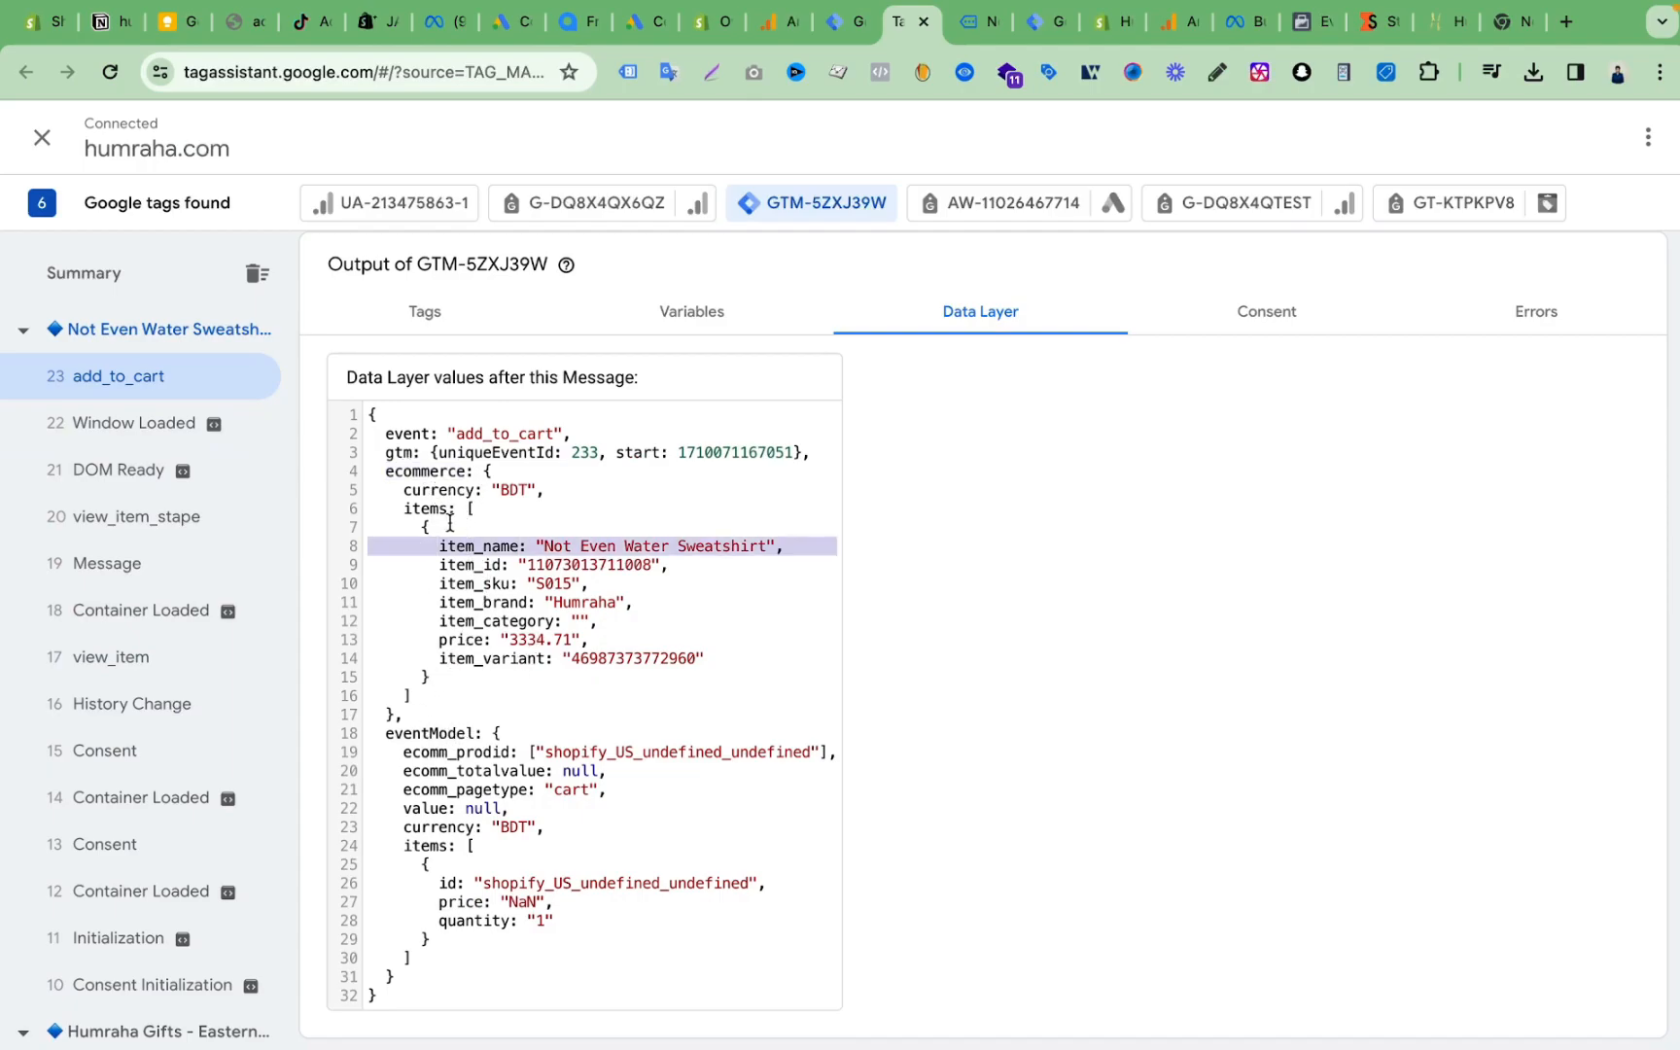
pyautogui.doubleClick(419, 471)
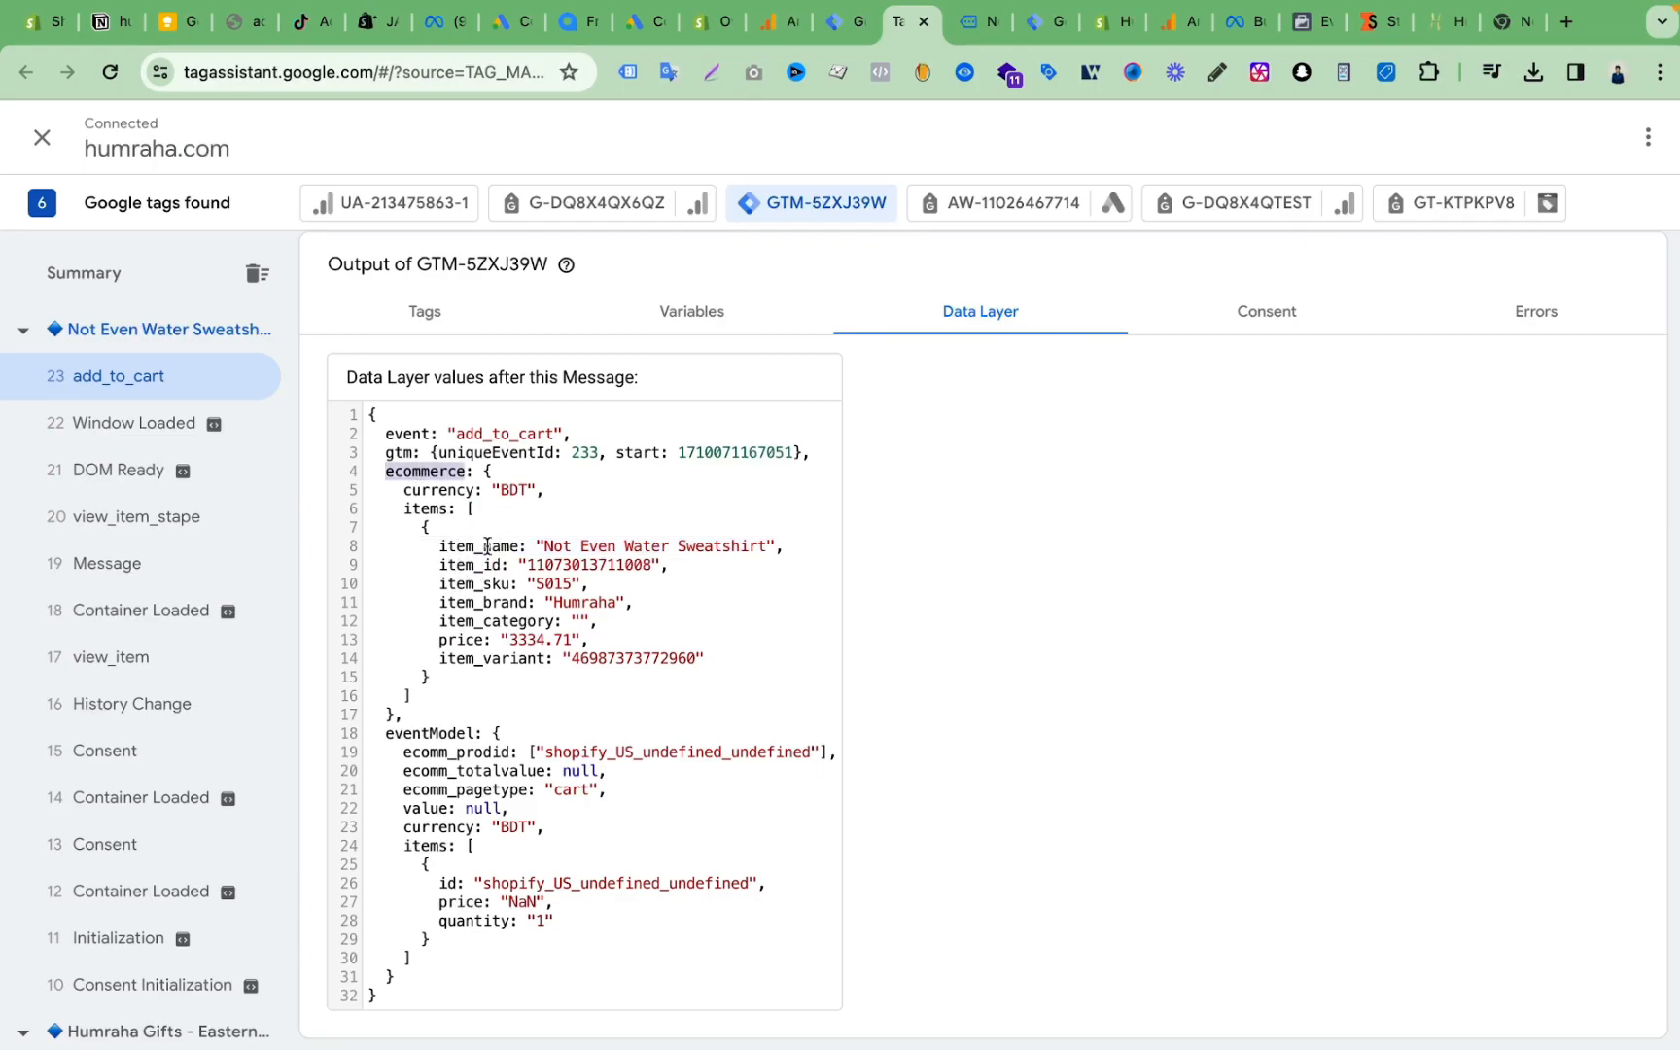
pyautogui.click(418, 472)
pyautogui.scroll(1, 622, 582)
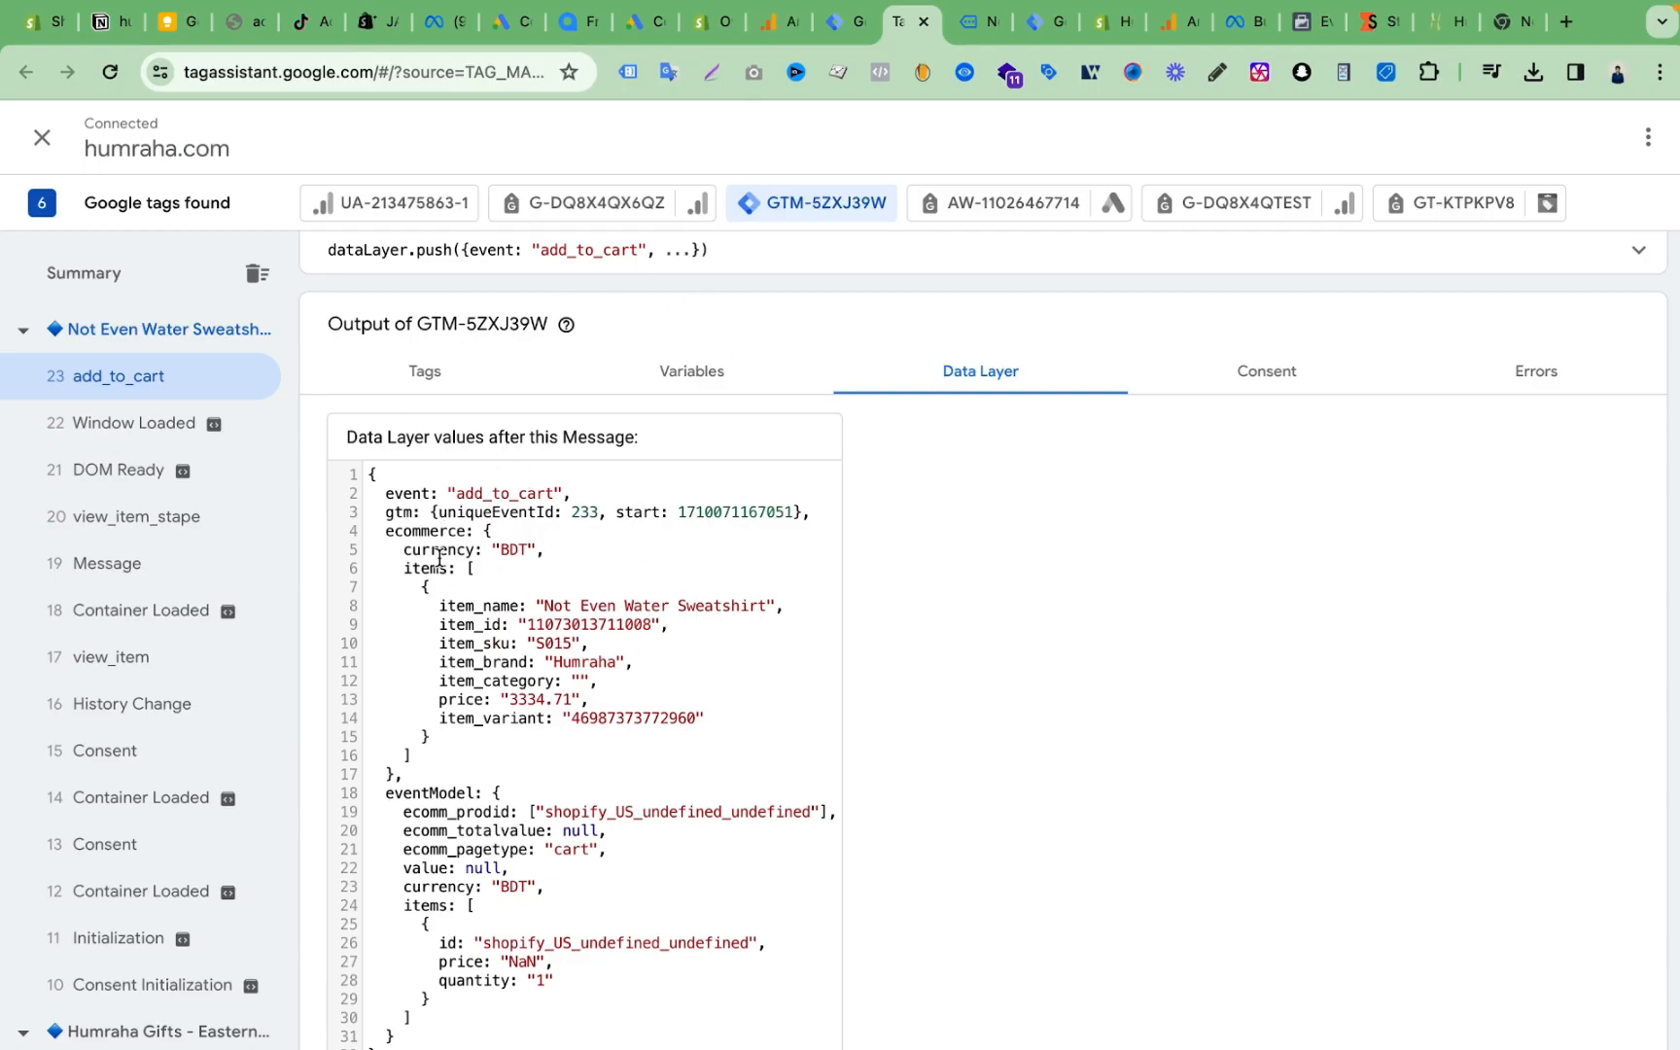
pyautogui.moveTo(581, 547); pyautogui.dragTo(406, 549)
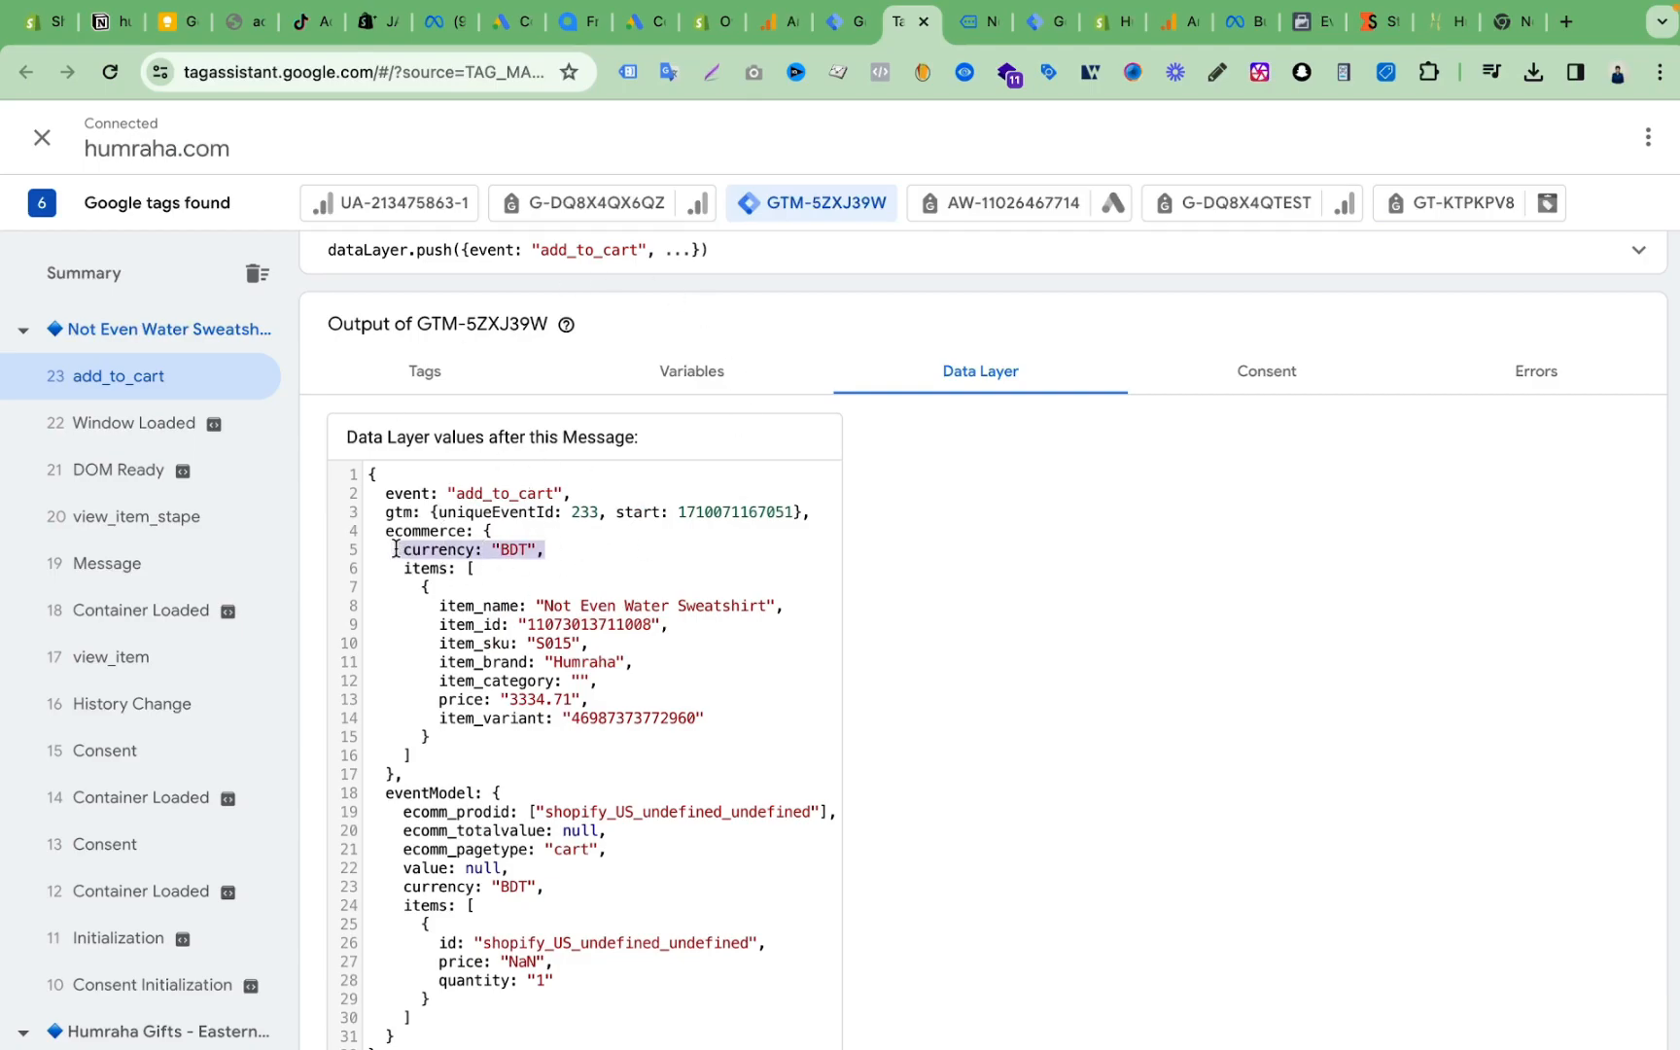
pyautogui.tripleClick(566, 549)
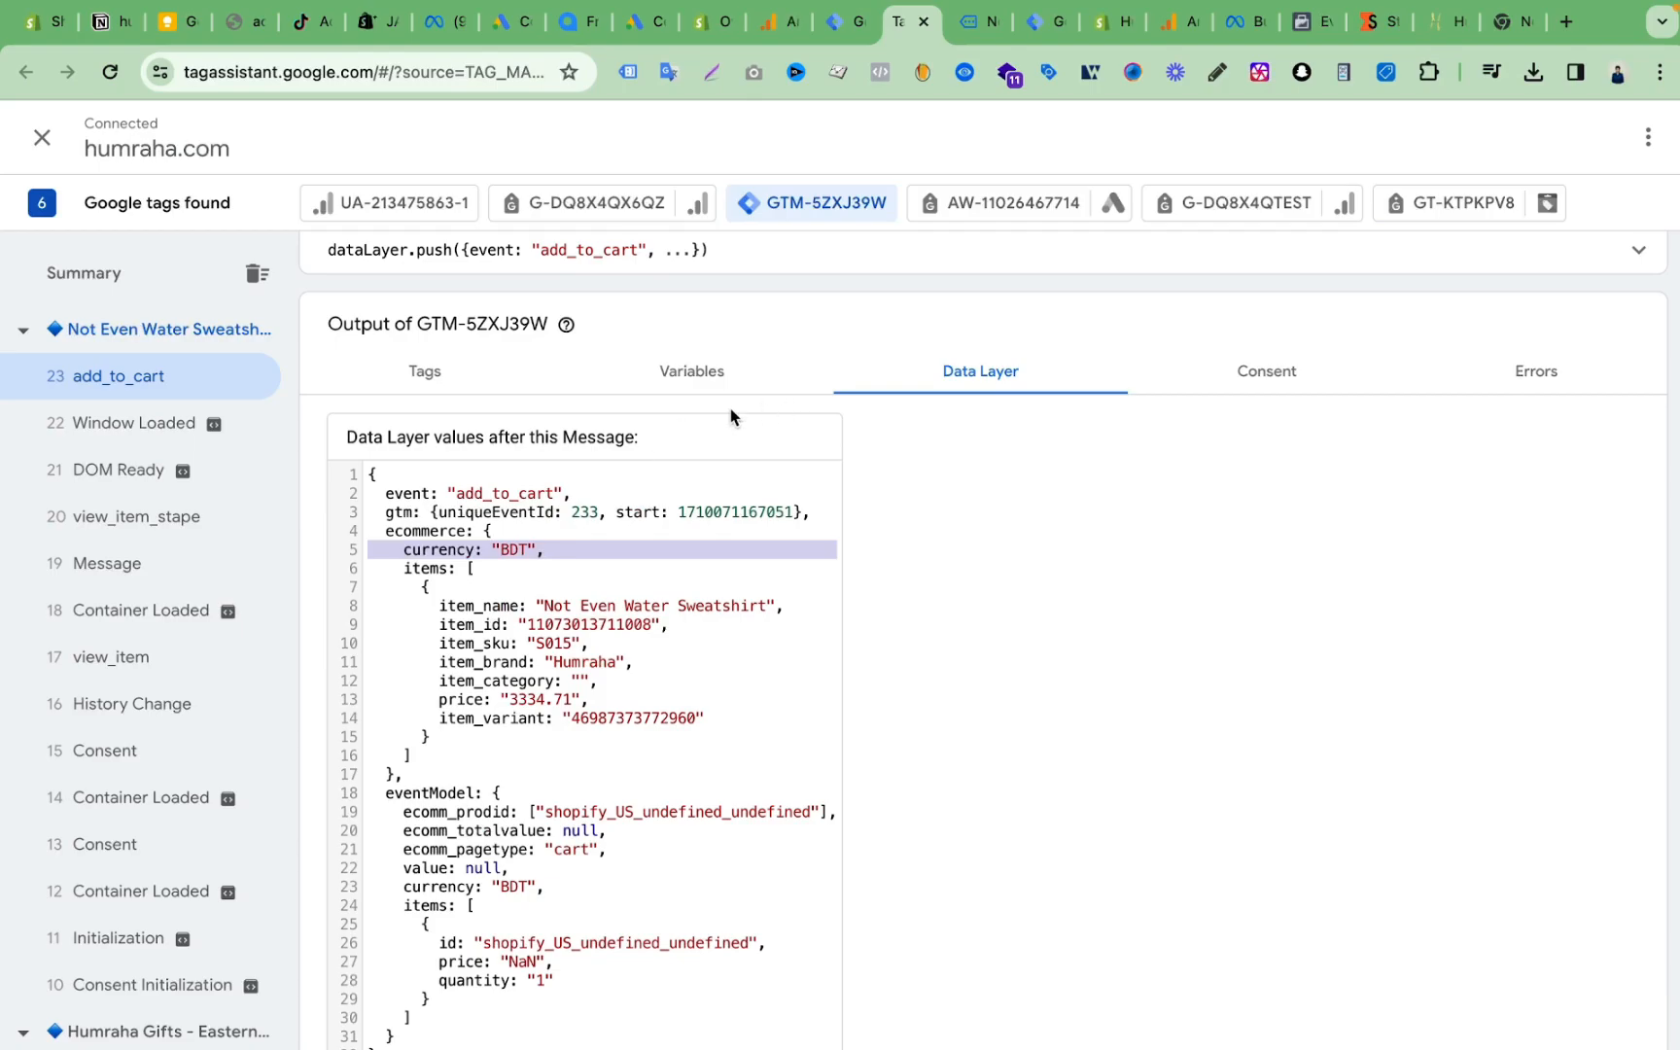
pyautogui.click(177, 517)
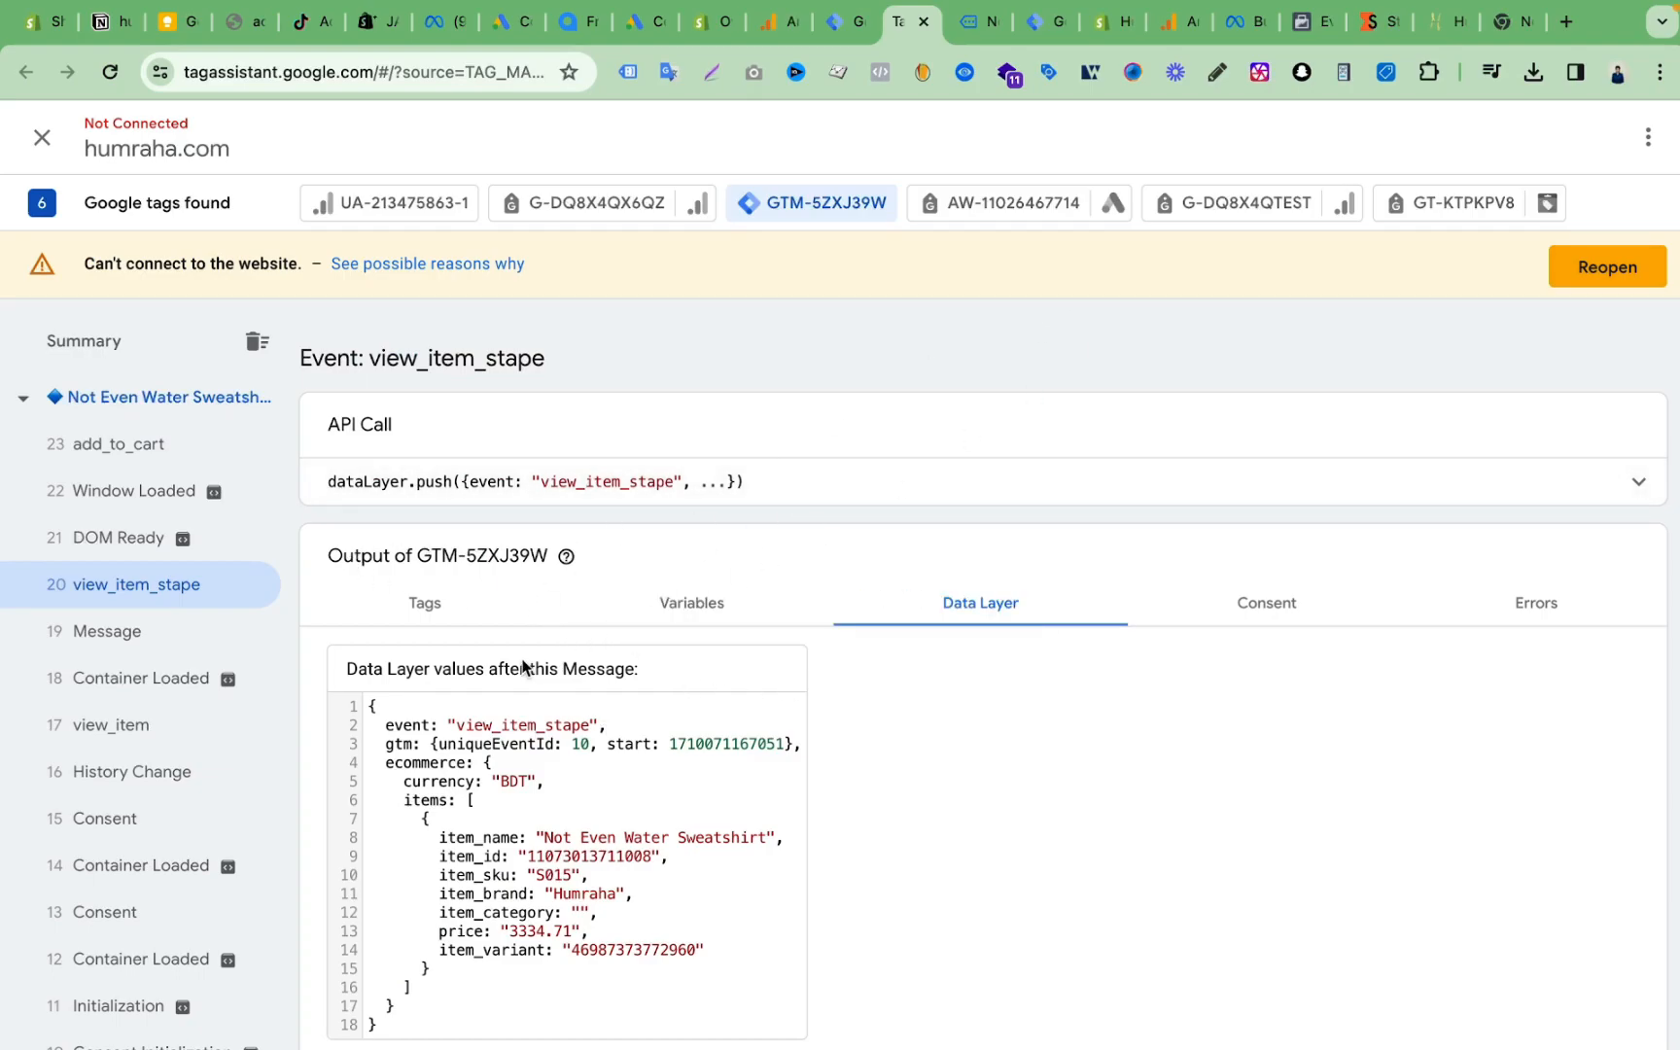
# Switch to the web container in Tag Manager and close the DLE - view_item_stape trigger and the Fb View_item Tag.
pyautogui.click(834, 23)
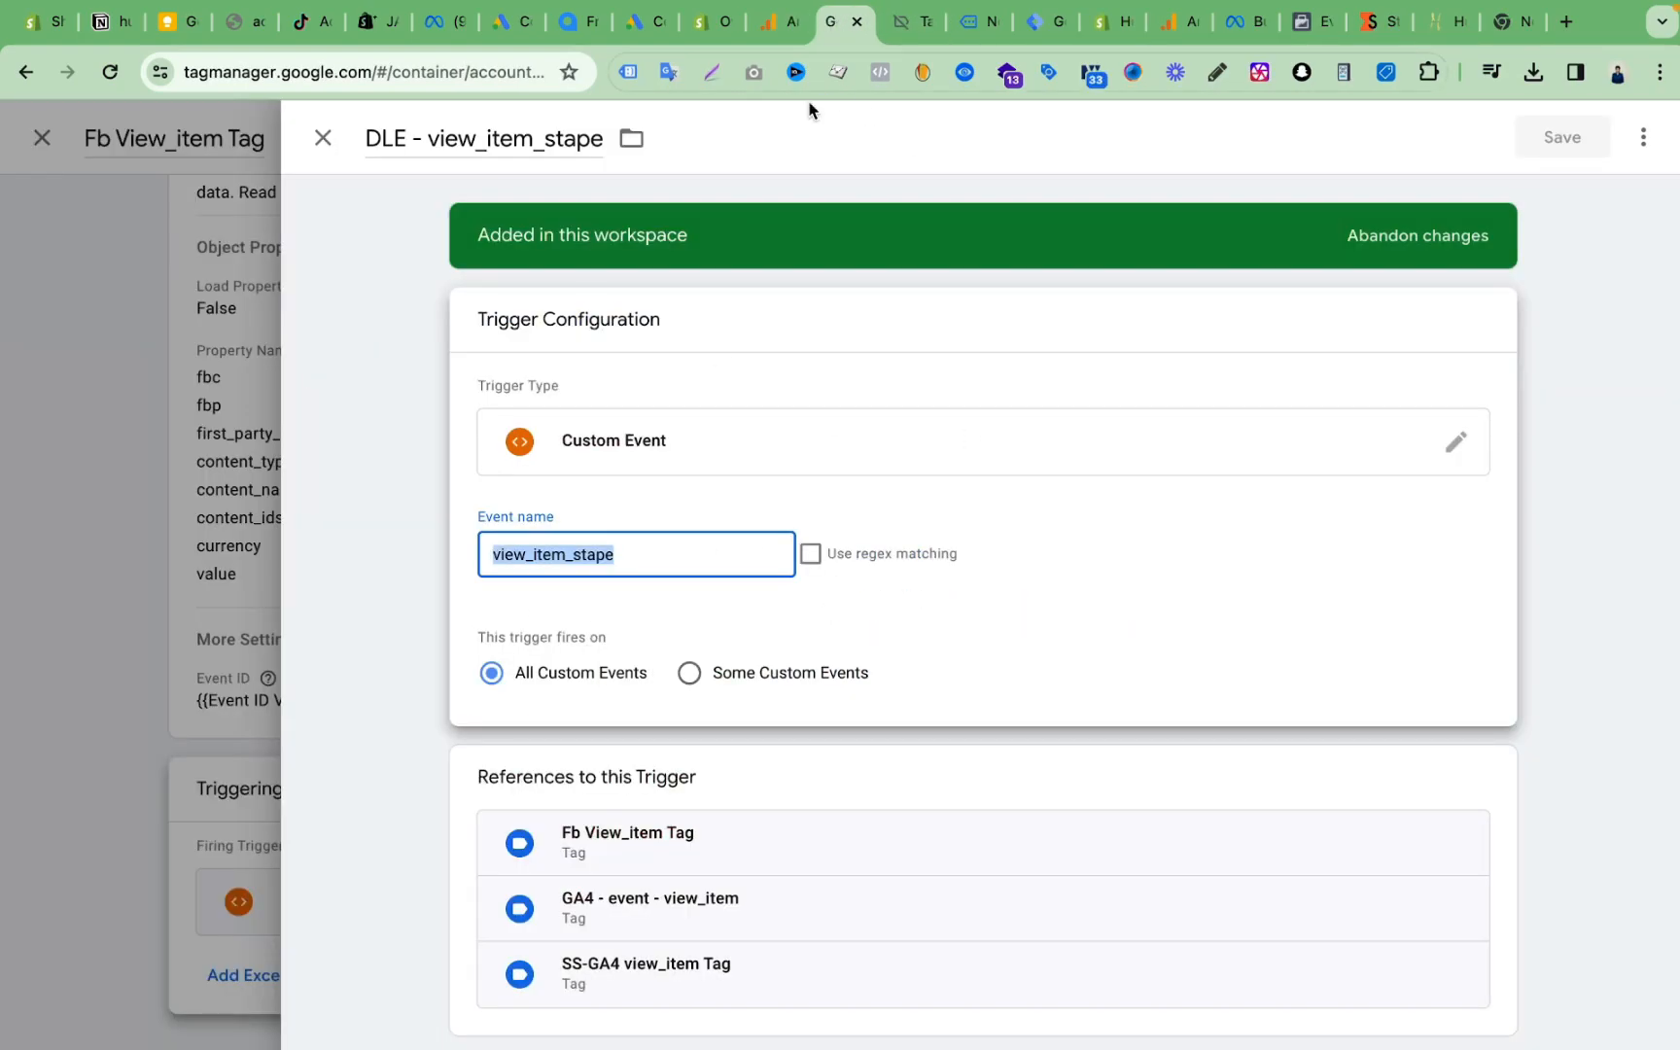
pyautogui.click(673, 543)
pyautogui.click(100, 676)
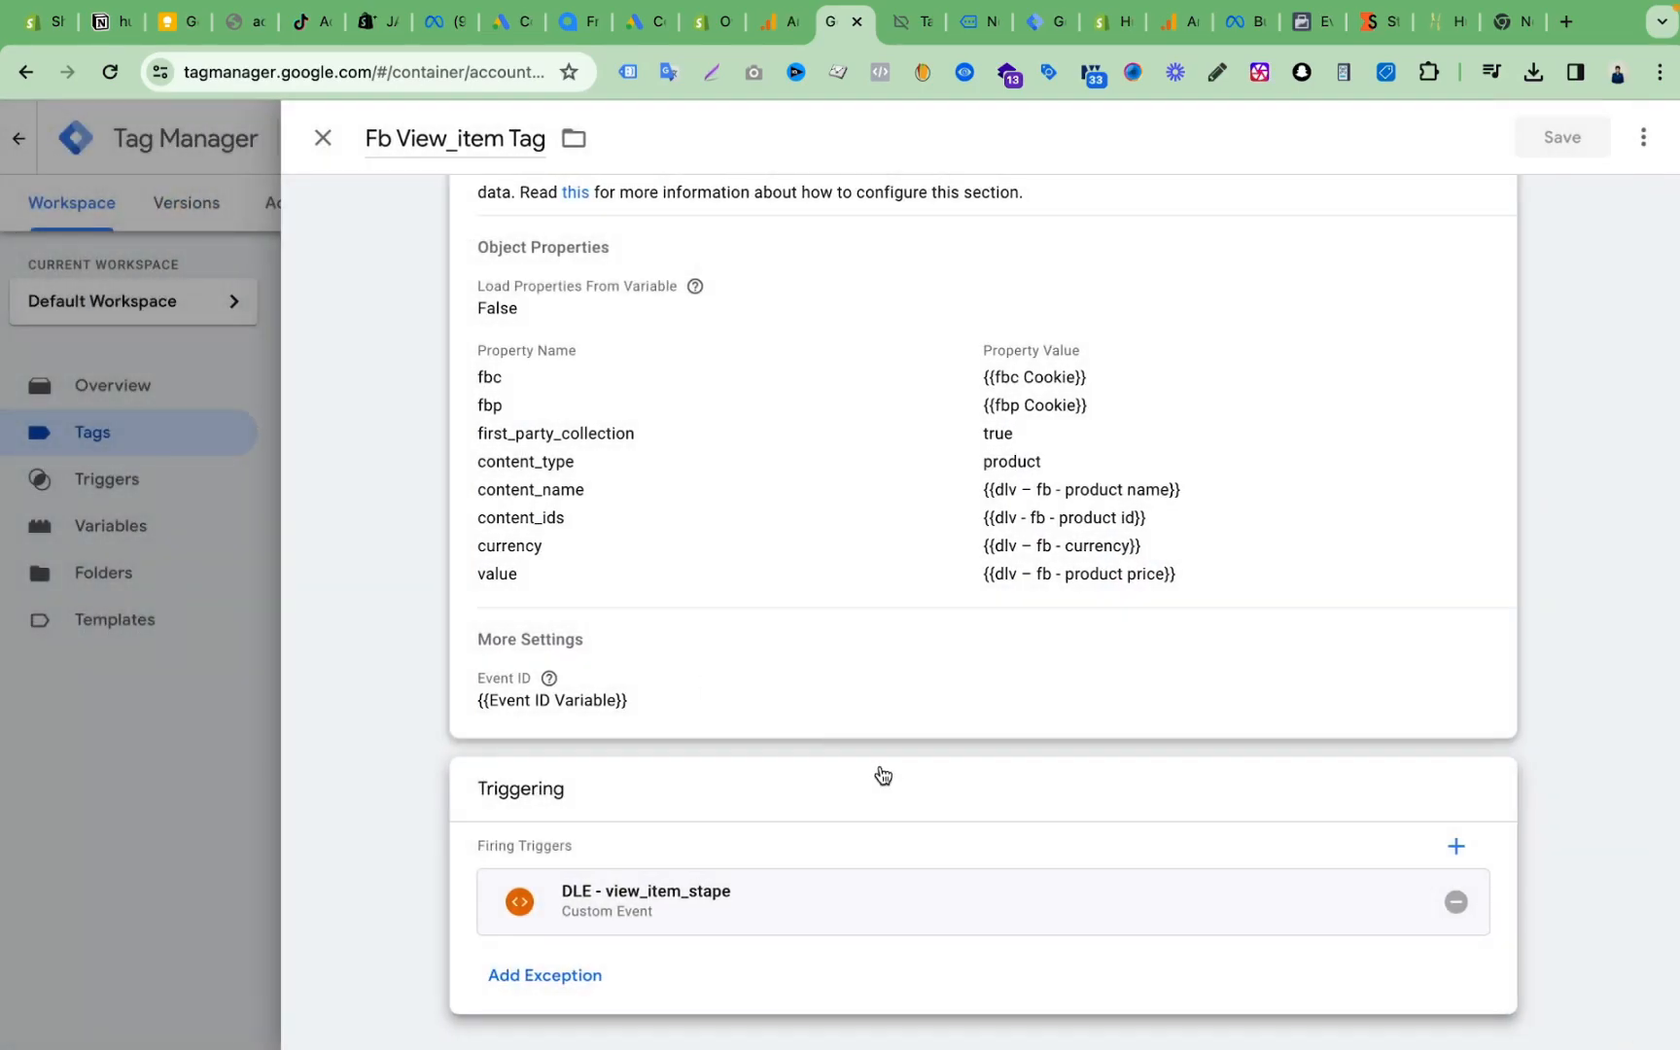
pyautogui.click(157, 692)
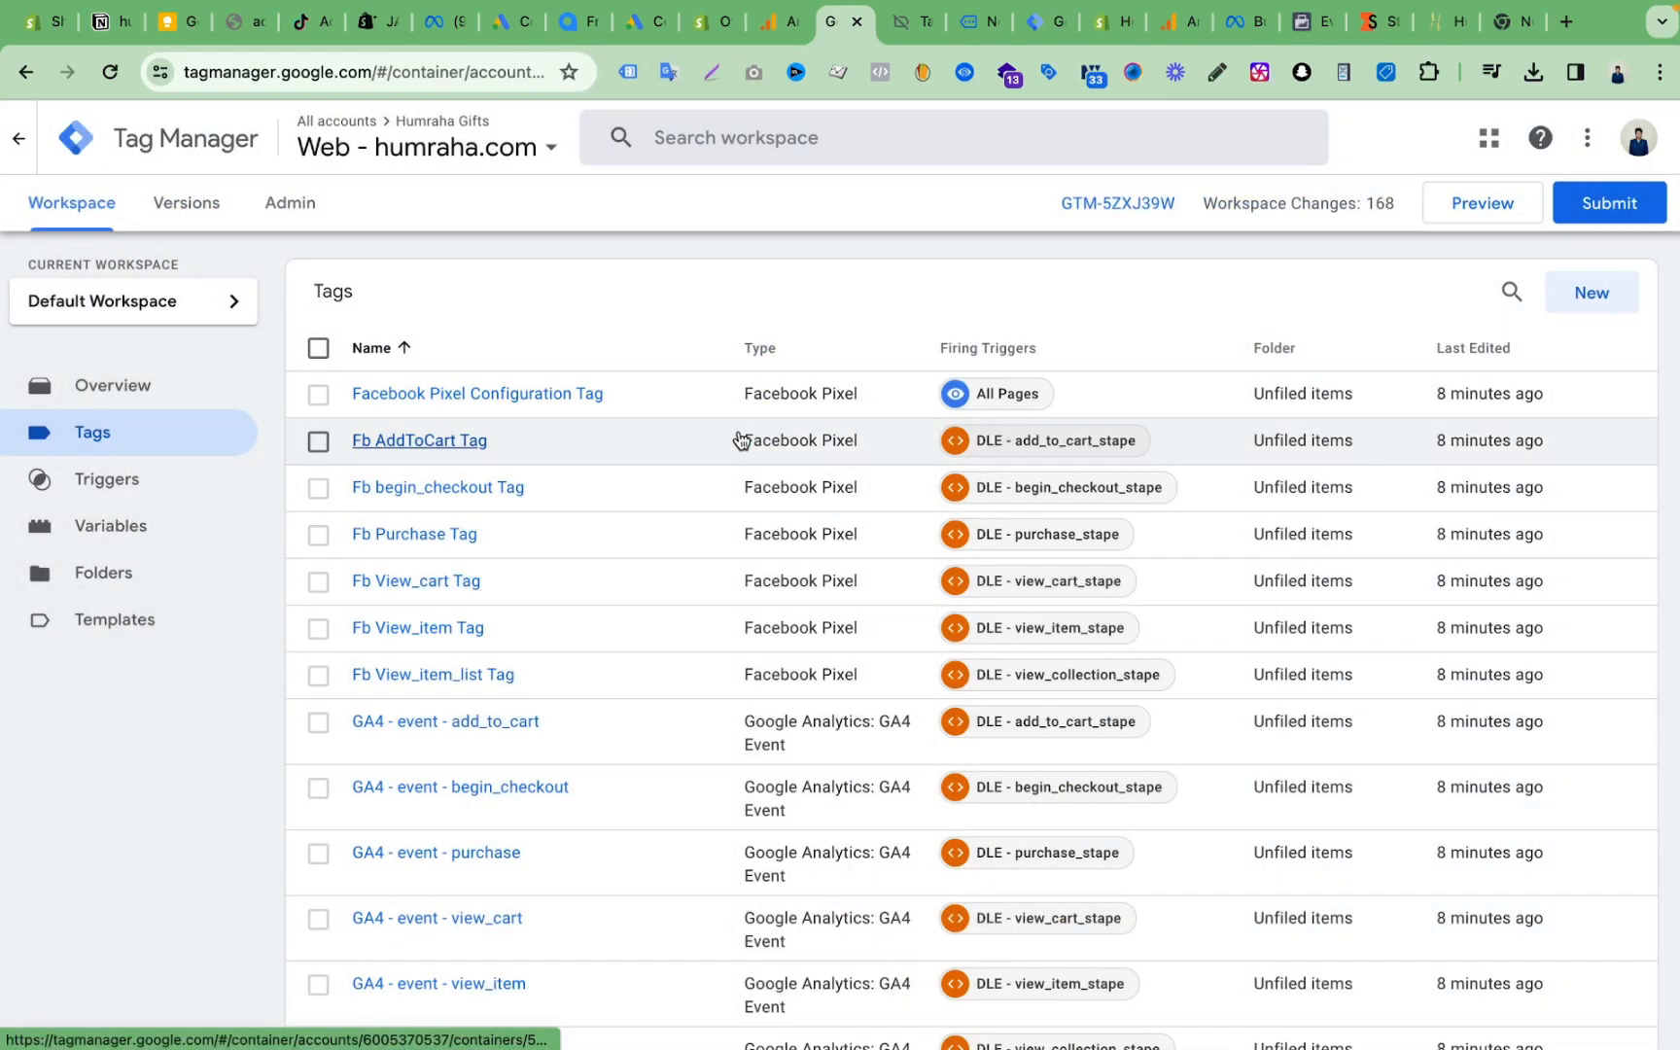
# Review the web container's Facebook Pixel, GA4 and SS-GA4 tags together with their firing triggers.
pyautogui.scroll(-7, 739, 441)
pyautogui.scroll(7, 739, 441)
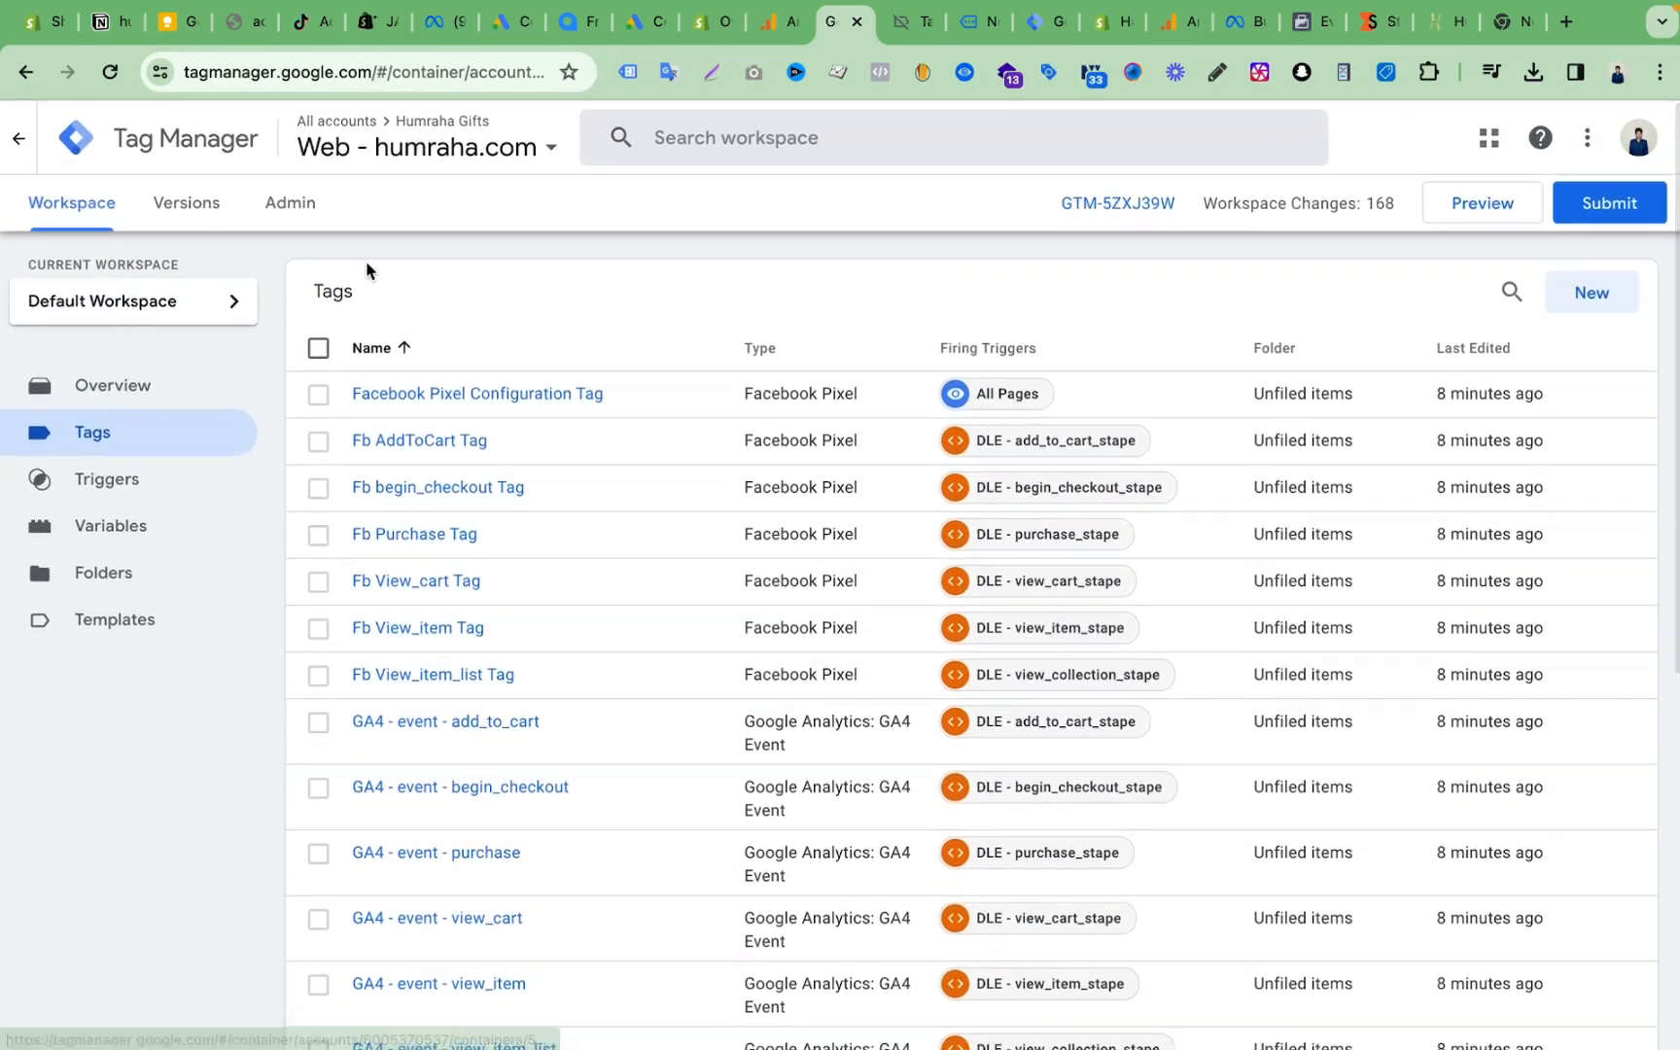
pyautogui.scroll(-7, 517, 428)
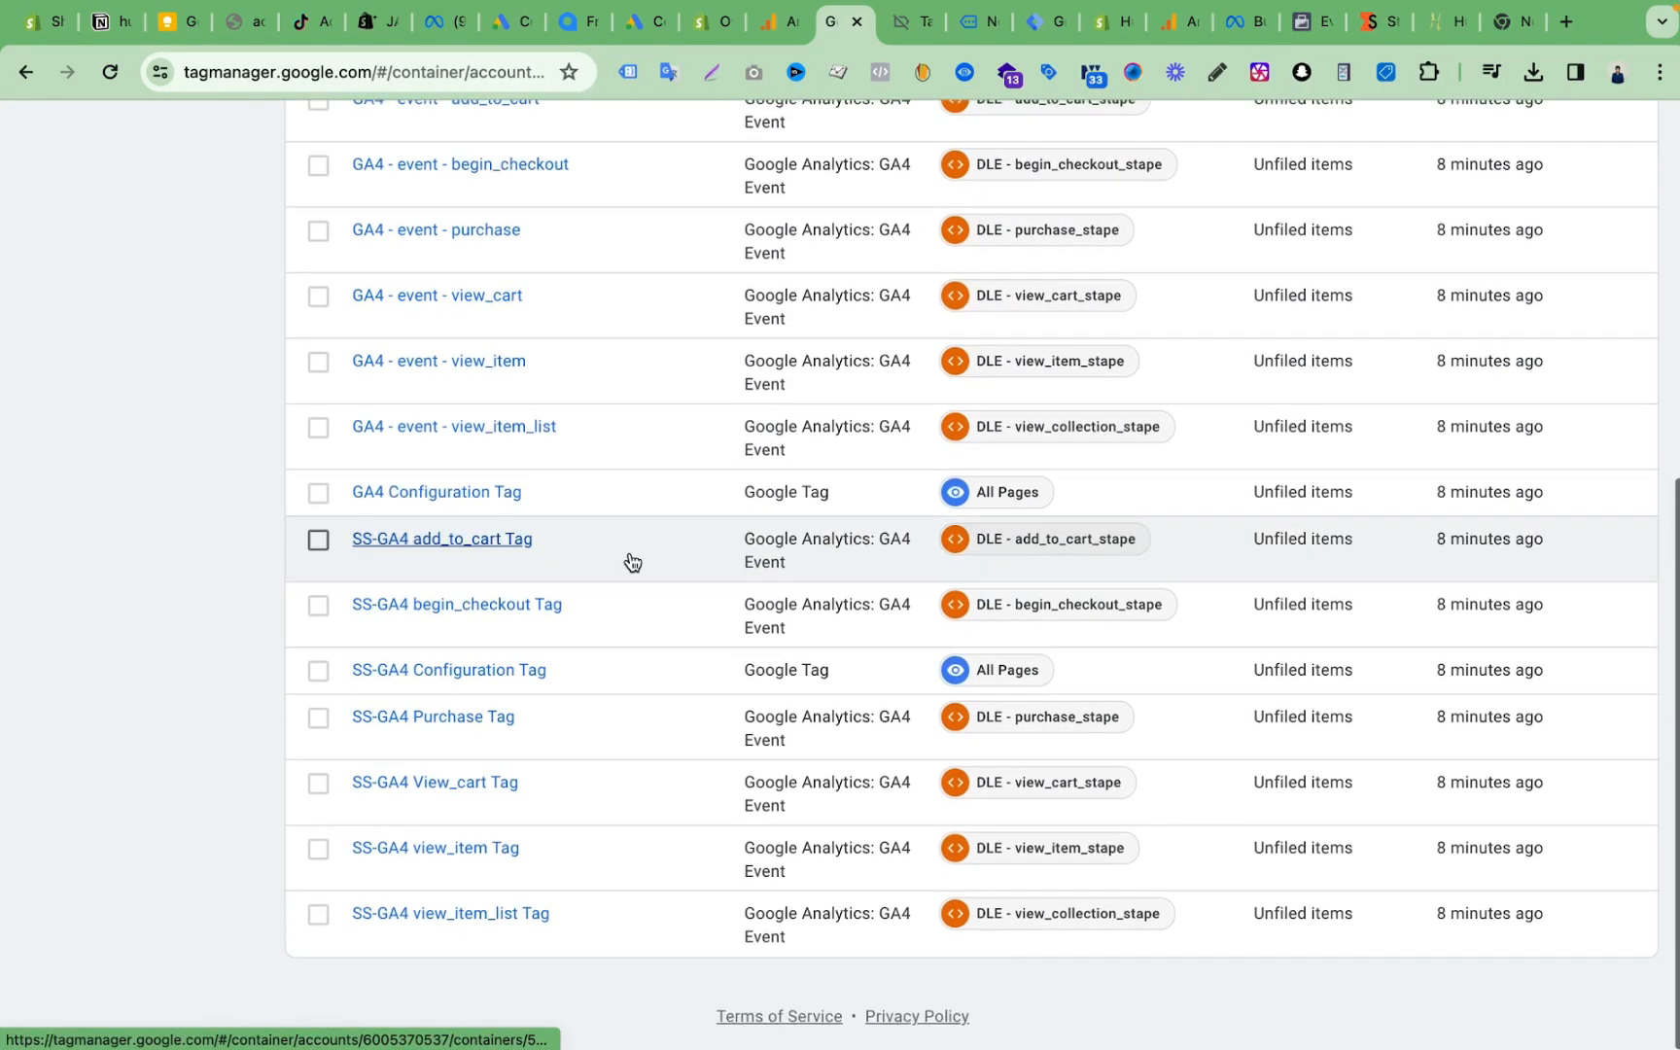
pyautogui.scroll(7, 632, 562)
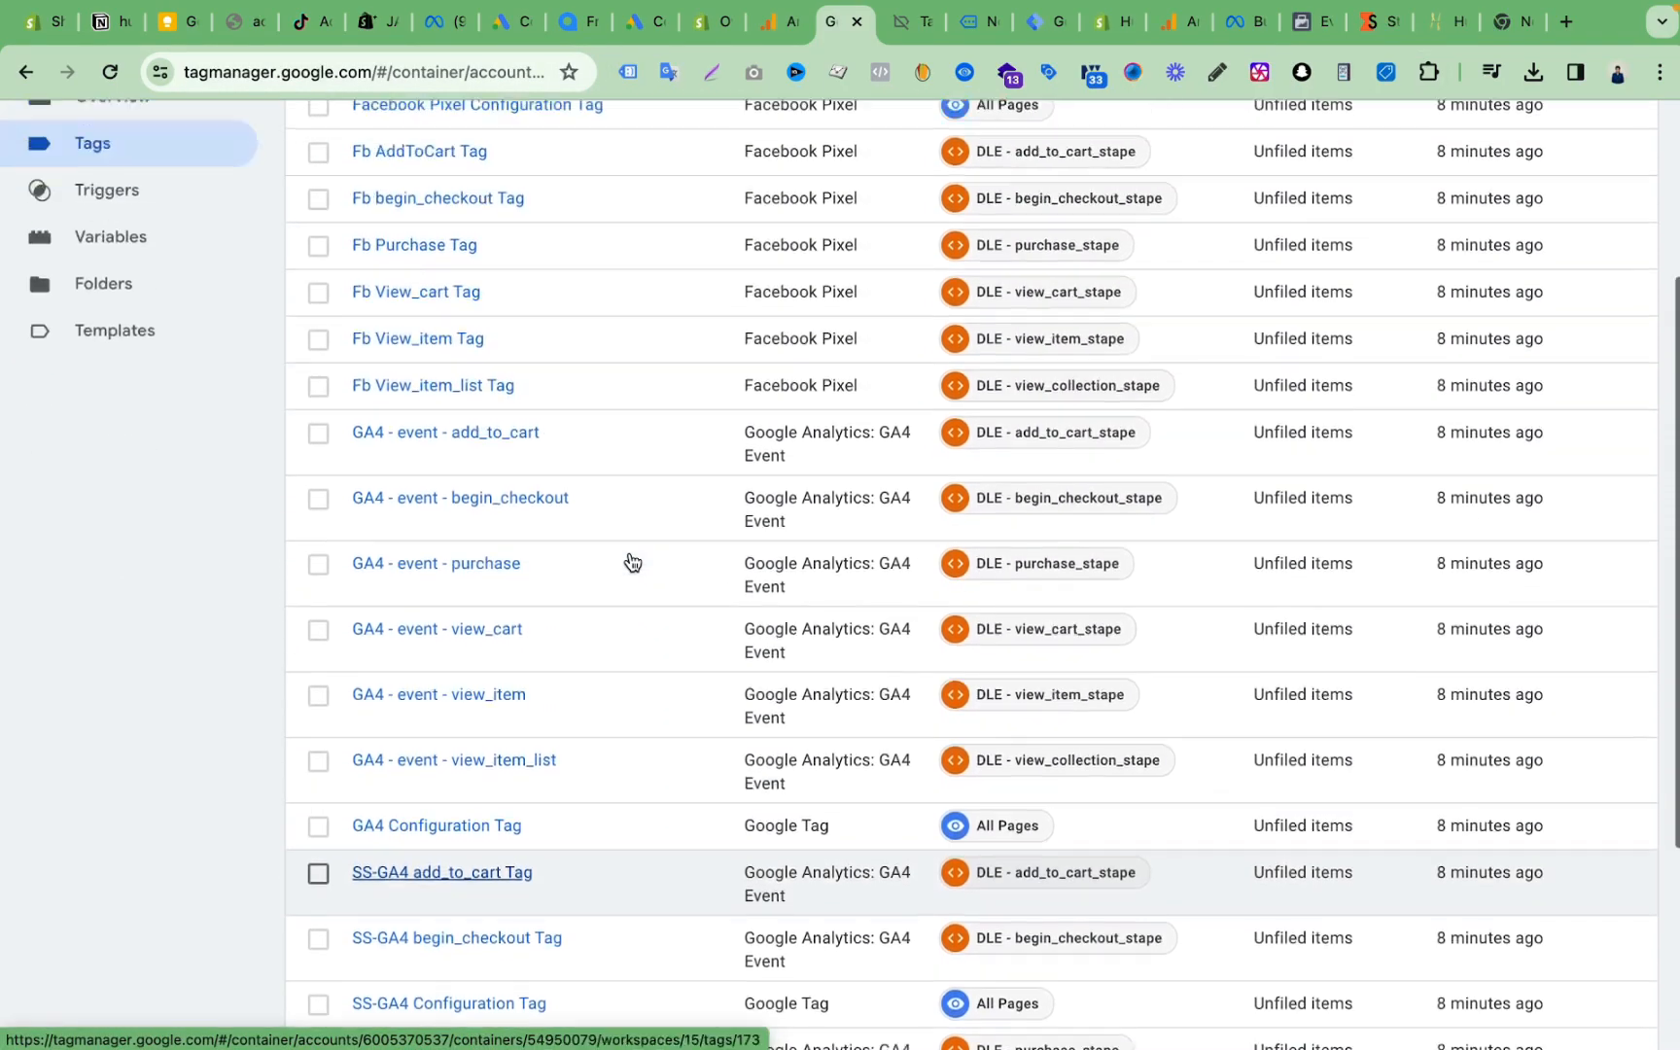
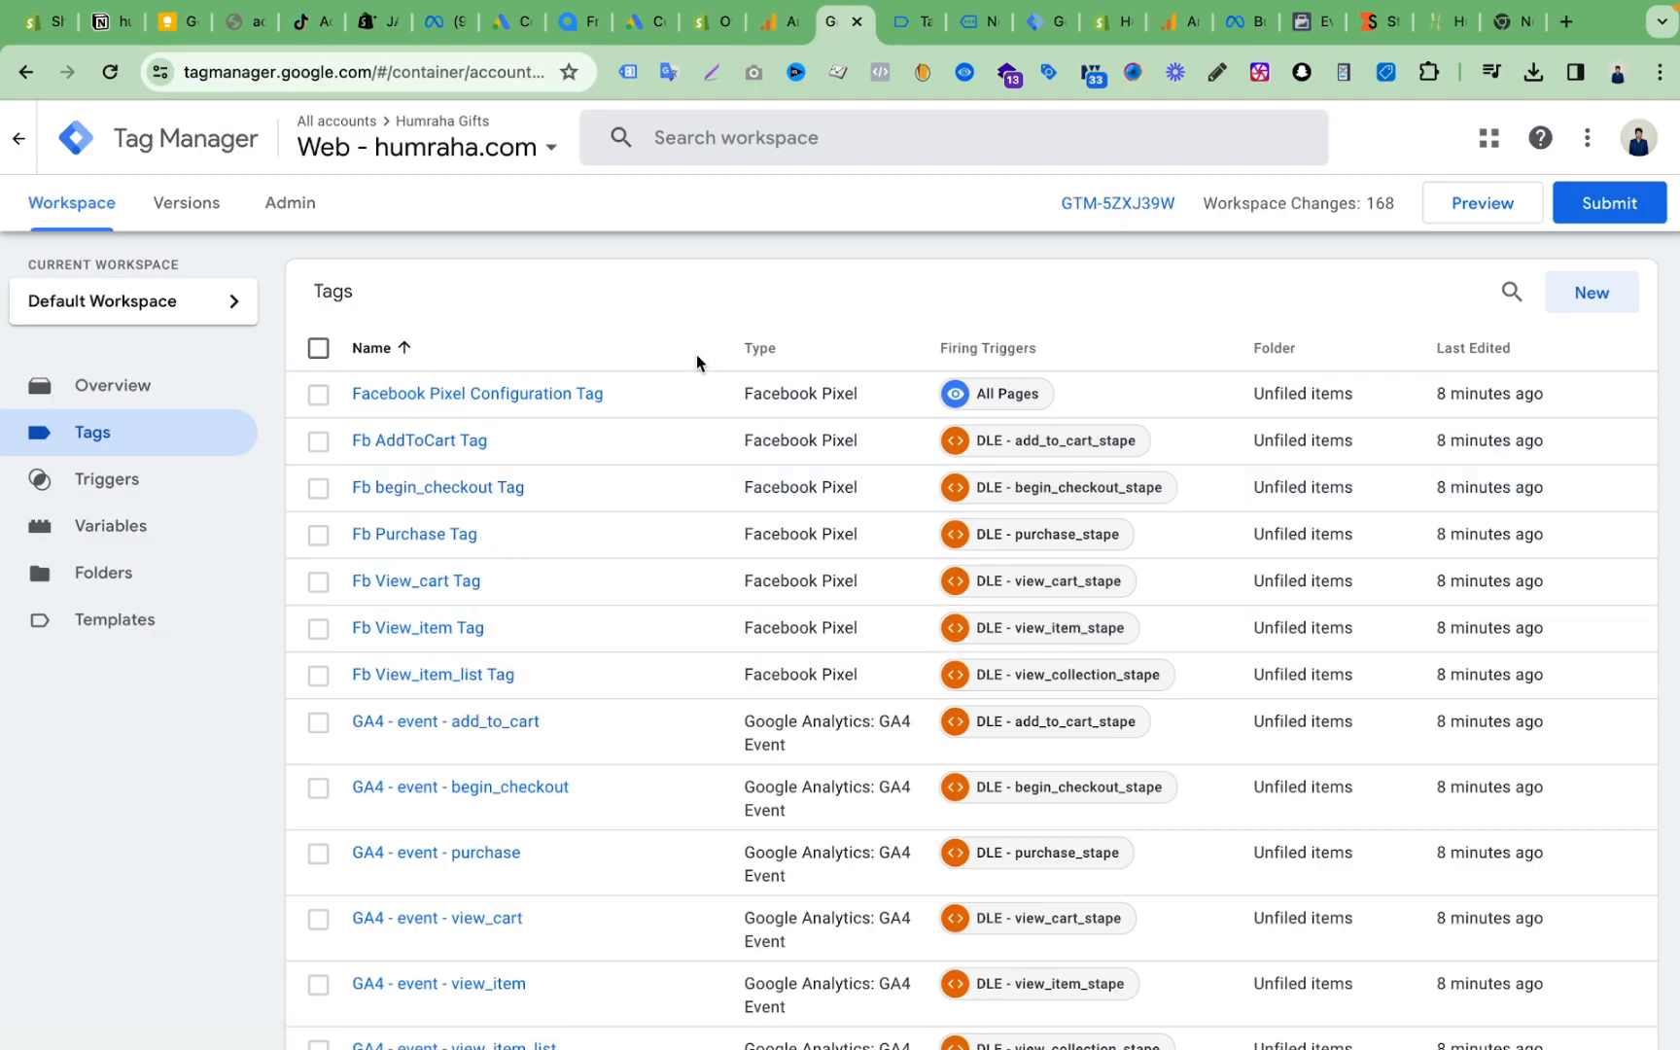
pyautogui.scroll(-4, 677, 576)
pyautogui.scroll(-5, 677, 575)
pyautogui.scroll(10, 671, 574)
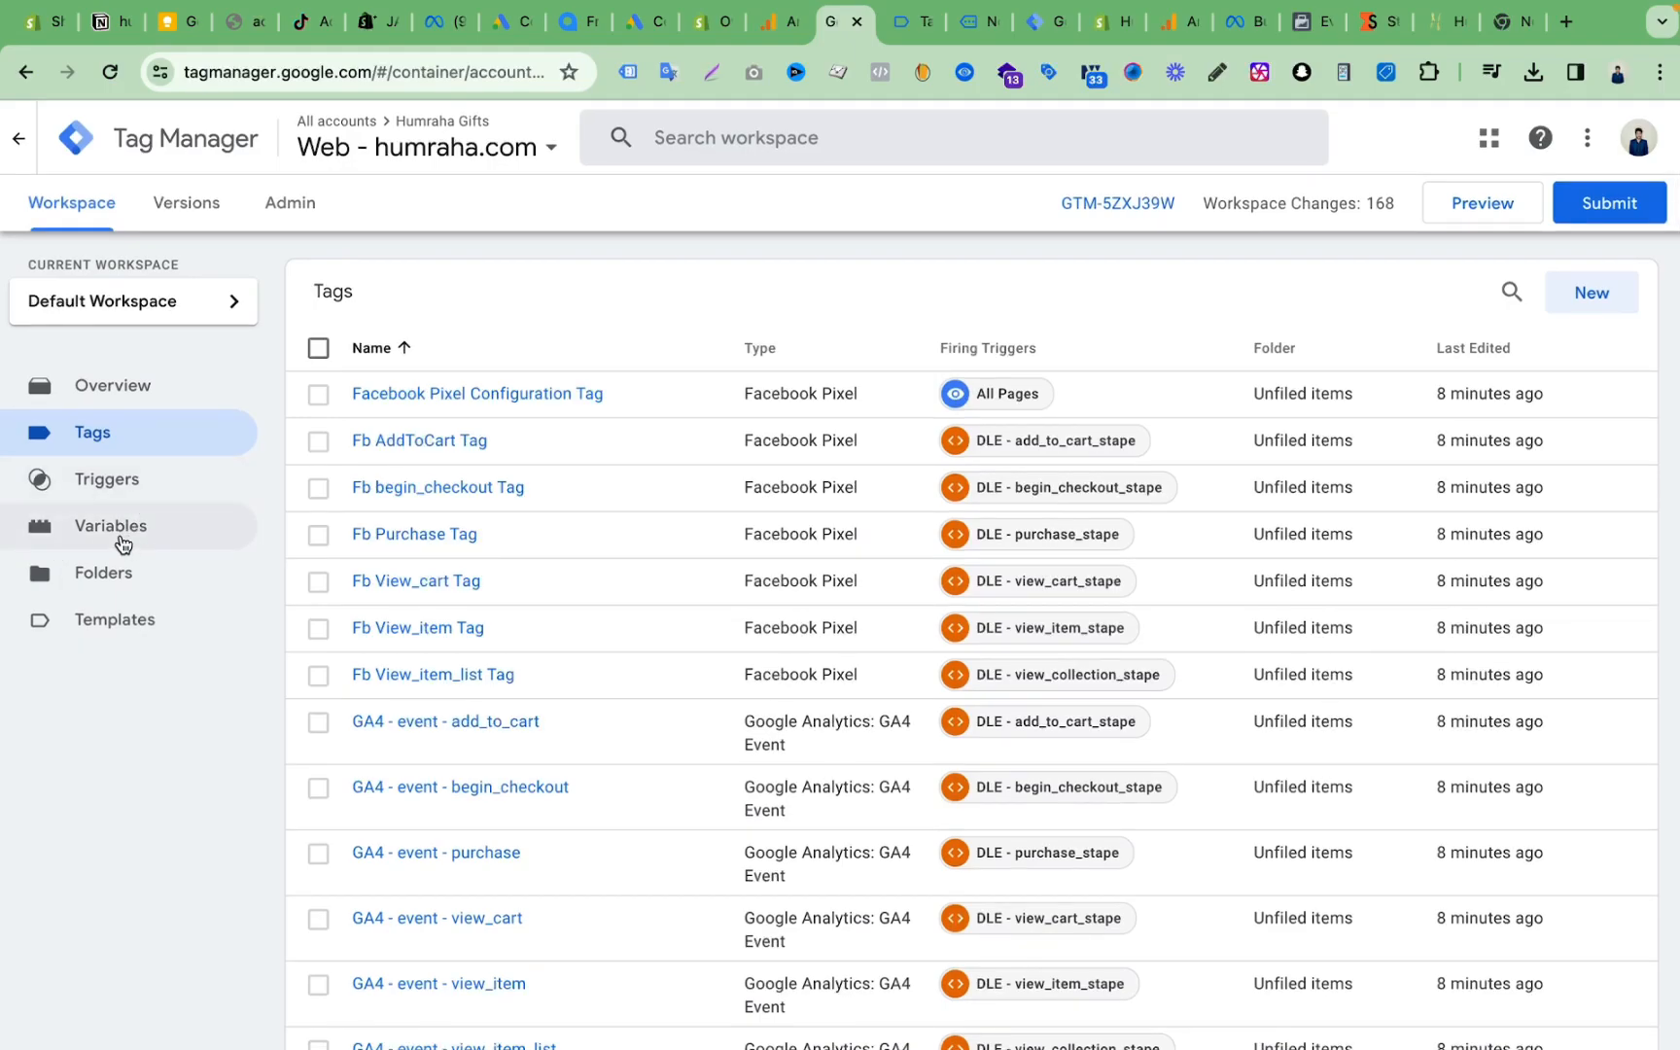
# Review the user-defined variables of the web container, including the data layer, Custom JavaScript, cookie and constant variables.
pyautogui.click(122, 542)
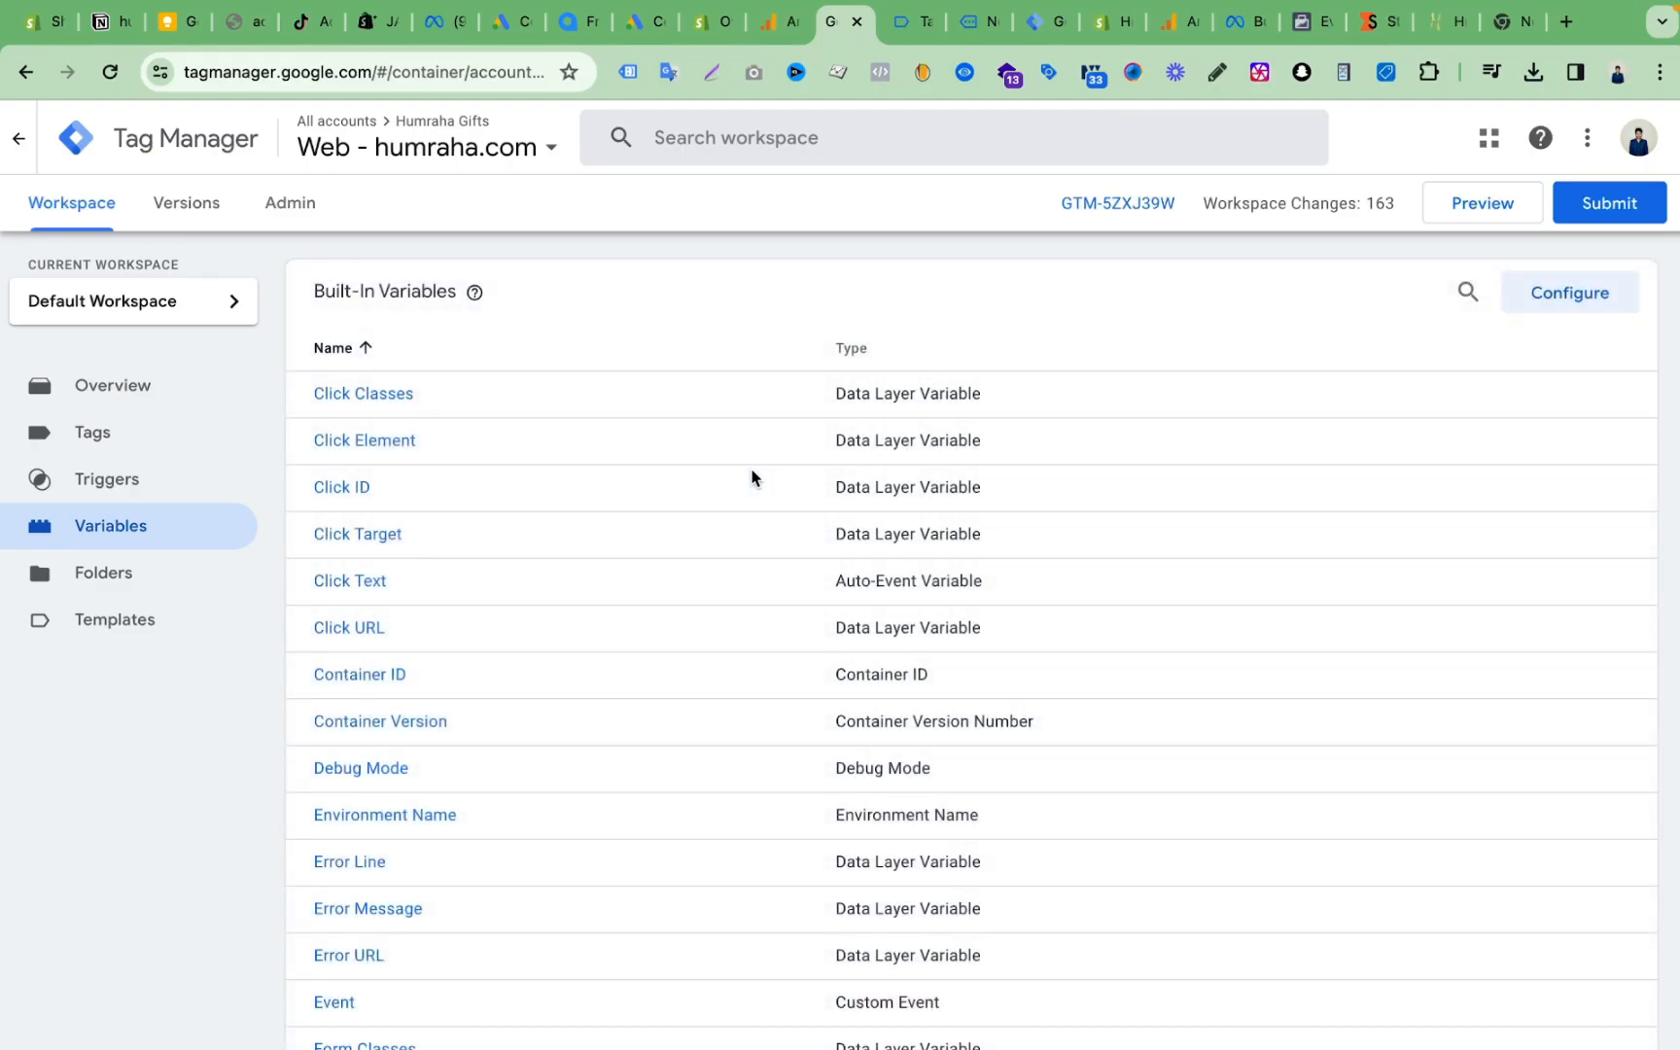
pyautogui.scroll(-15, 752, 477)
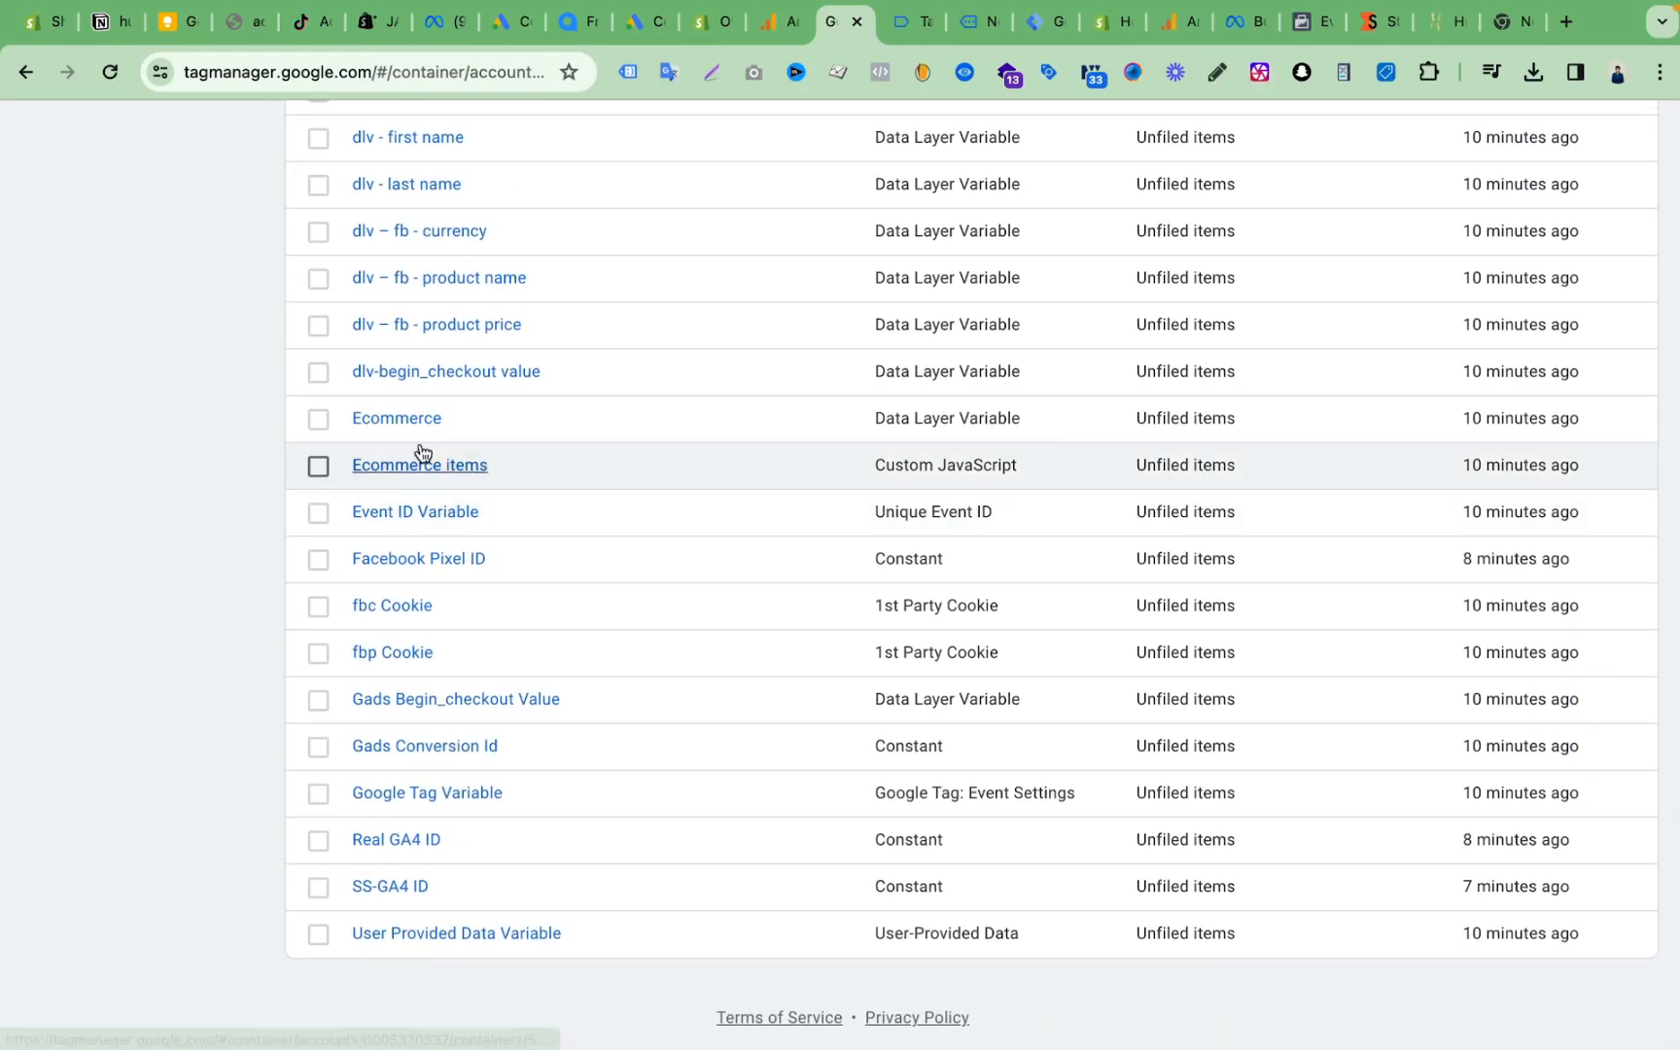
pyautogui.scroll(3, 597, 428)
pyautogui.scroll(4, 597, 429)
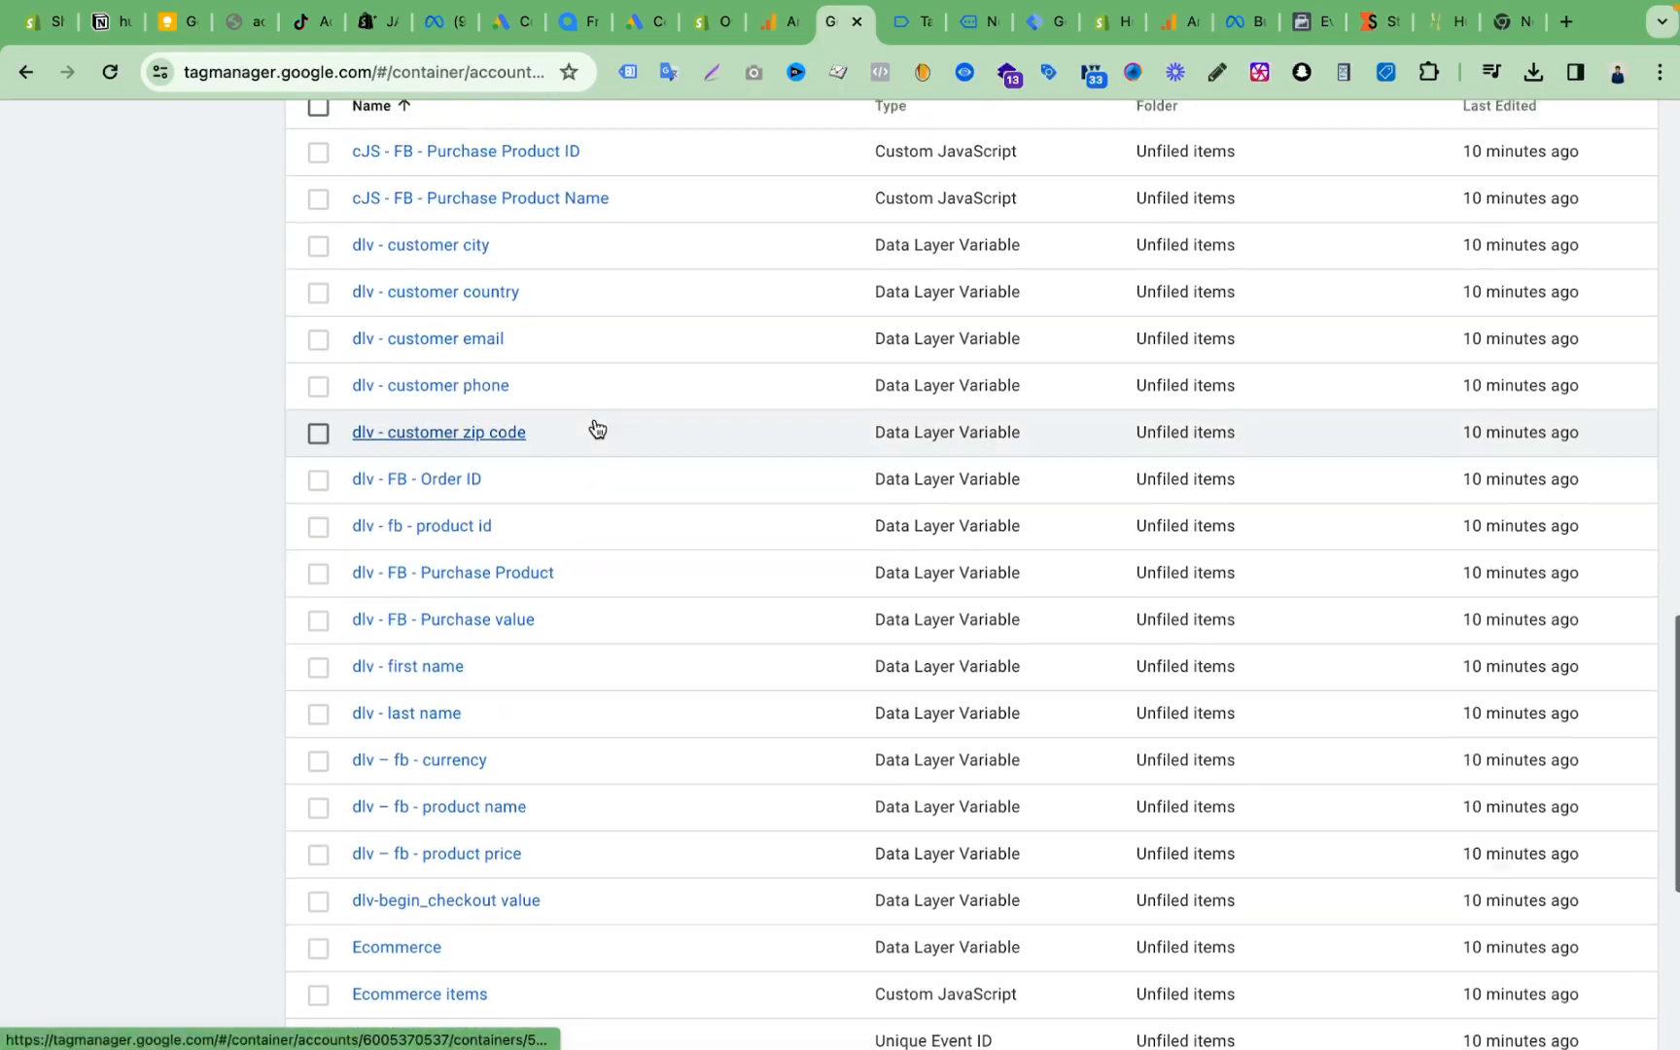
pyautogui.scroll(-6, 597, 429)
pyautogui.scroll(-2, 597, 429)
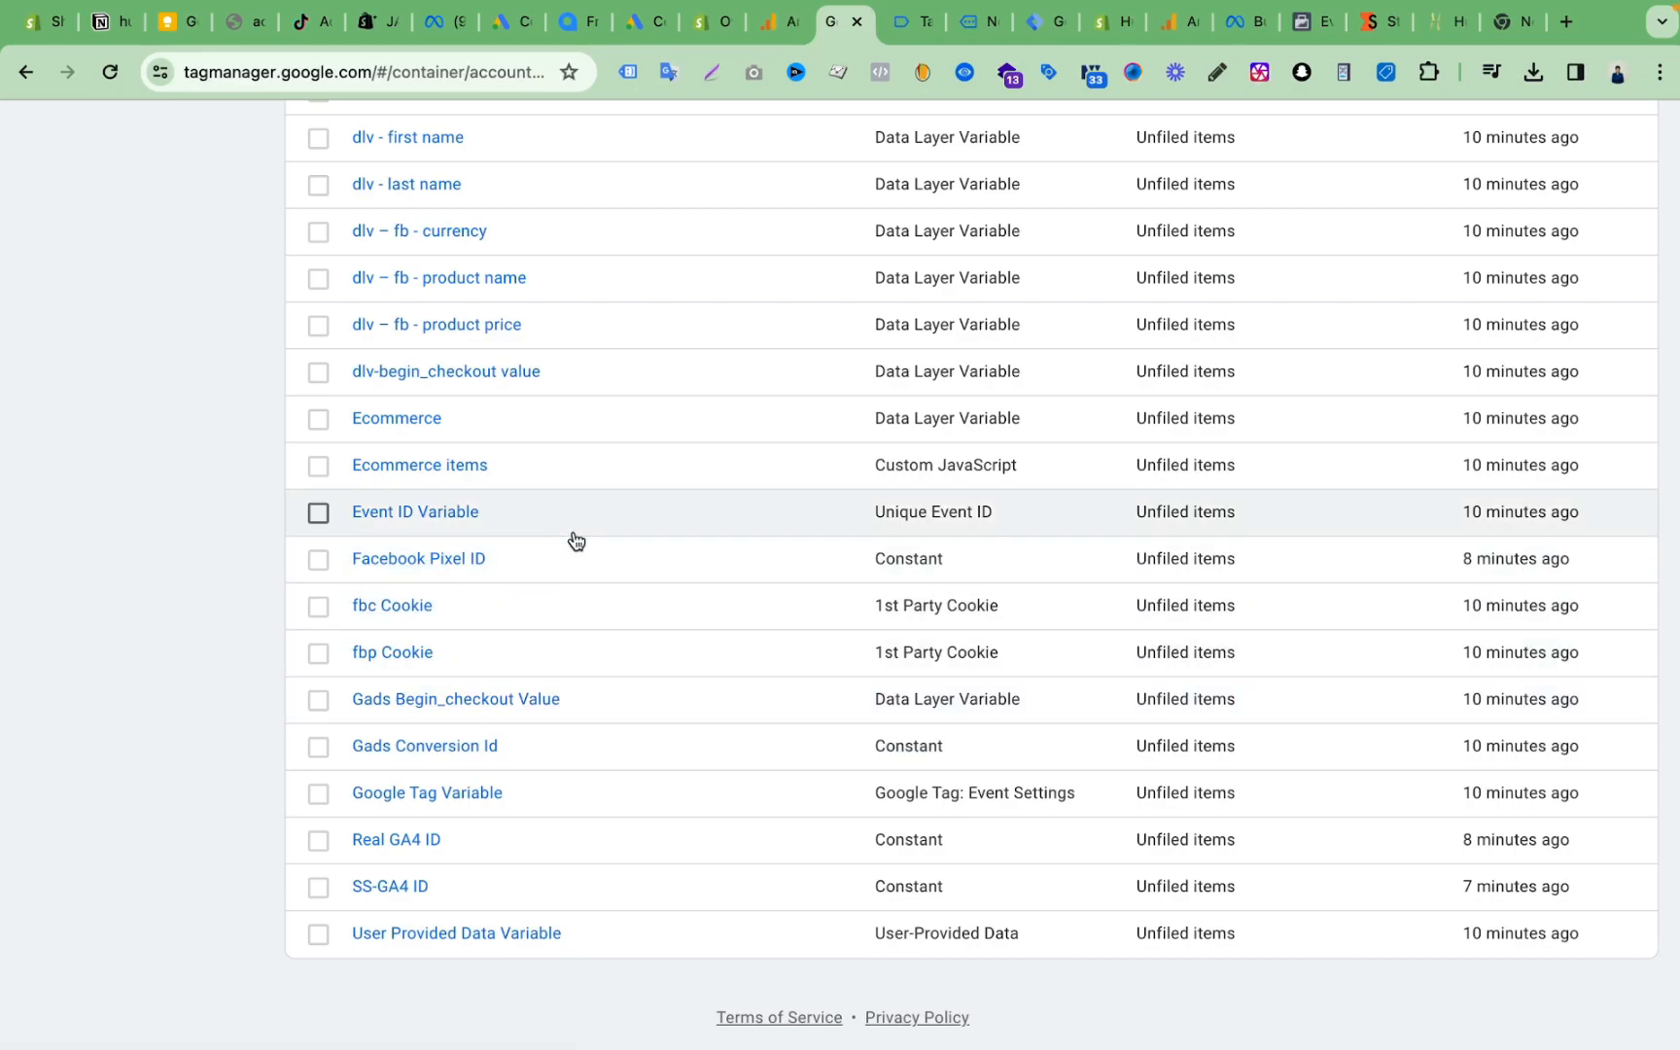
pyautogui.scroll(6, 543, 675)
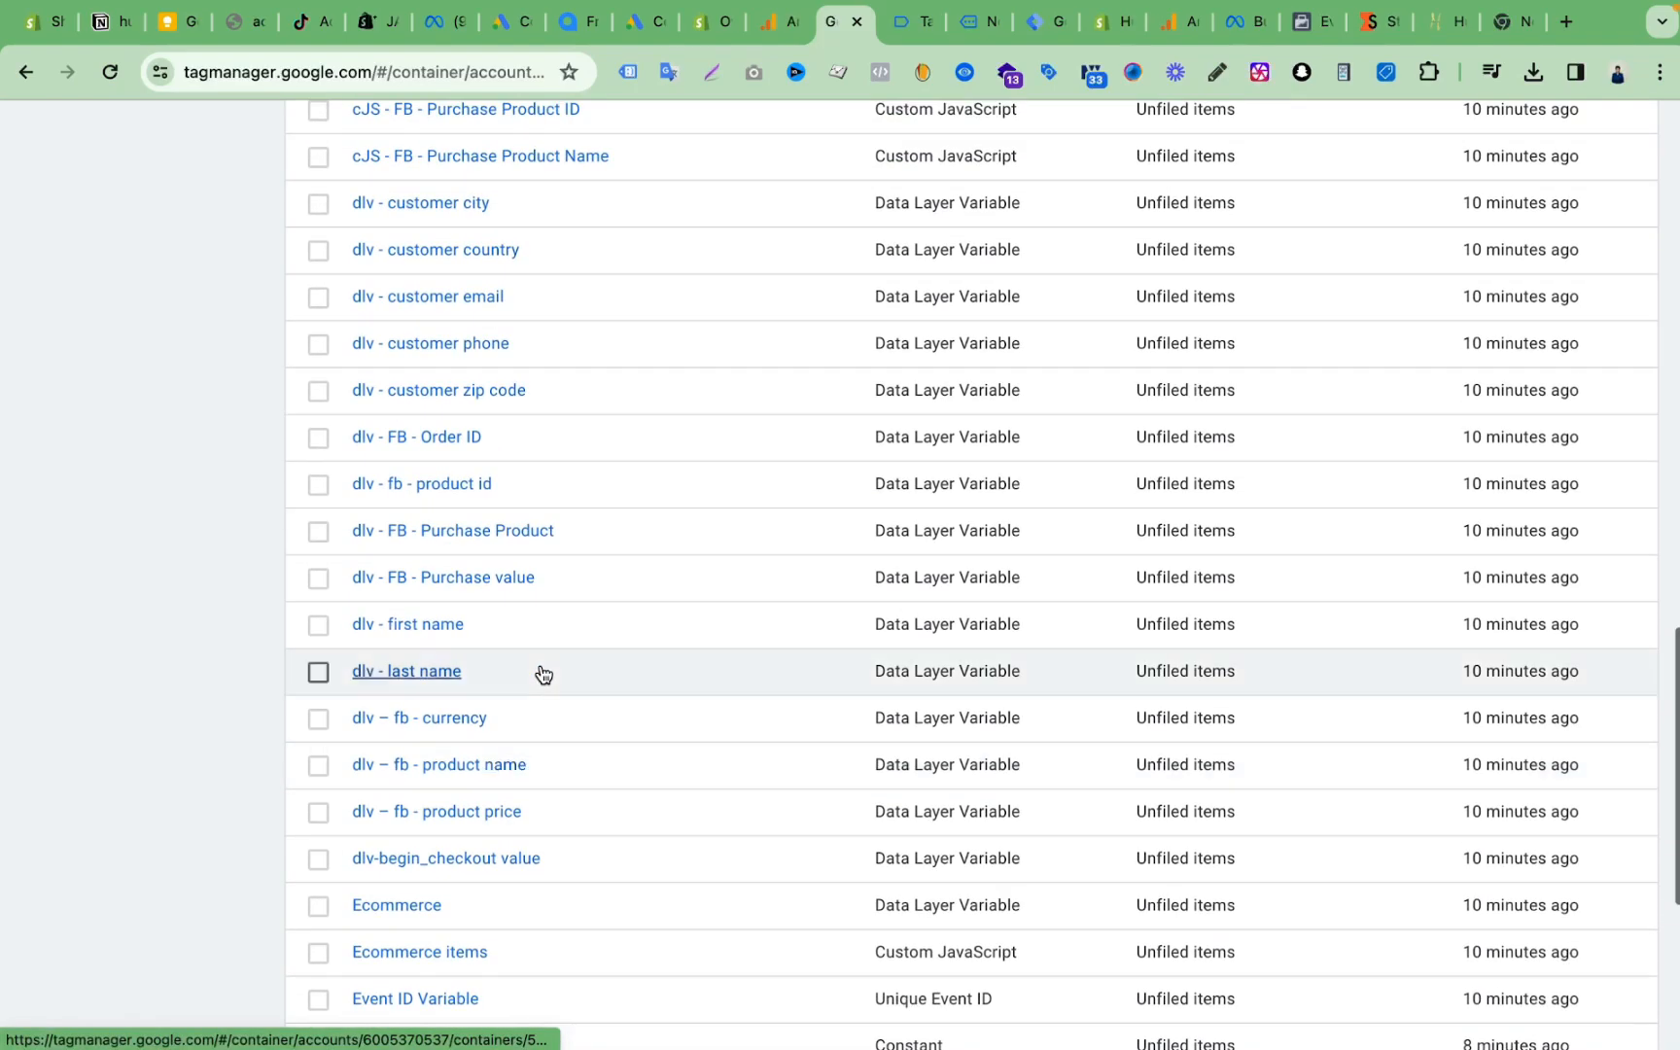
pyautogui.scroll(10, 563, 419)
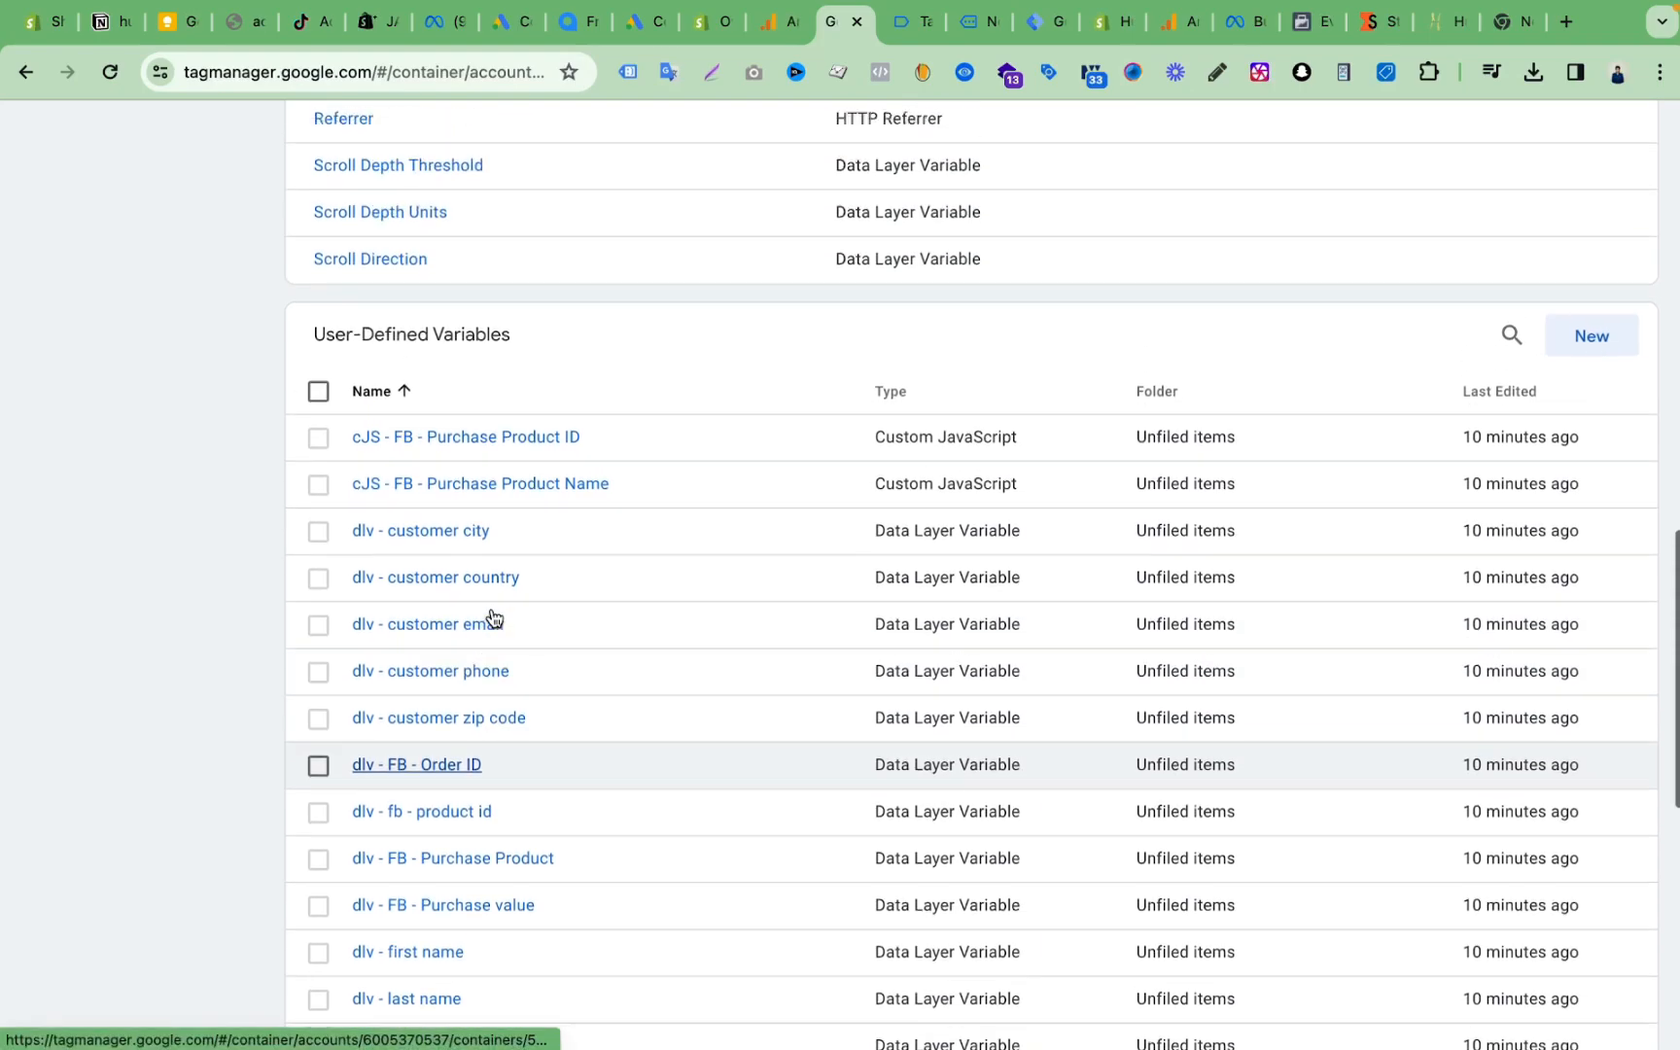
pyautogui.scroll(2, 493, 616)
# Return to the web container's tag list and switch to the Server - humraha.com container.
pyautogui.click(128, 437)
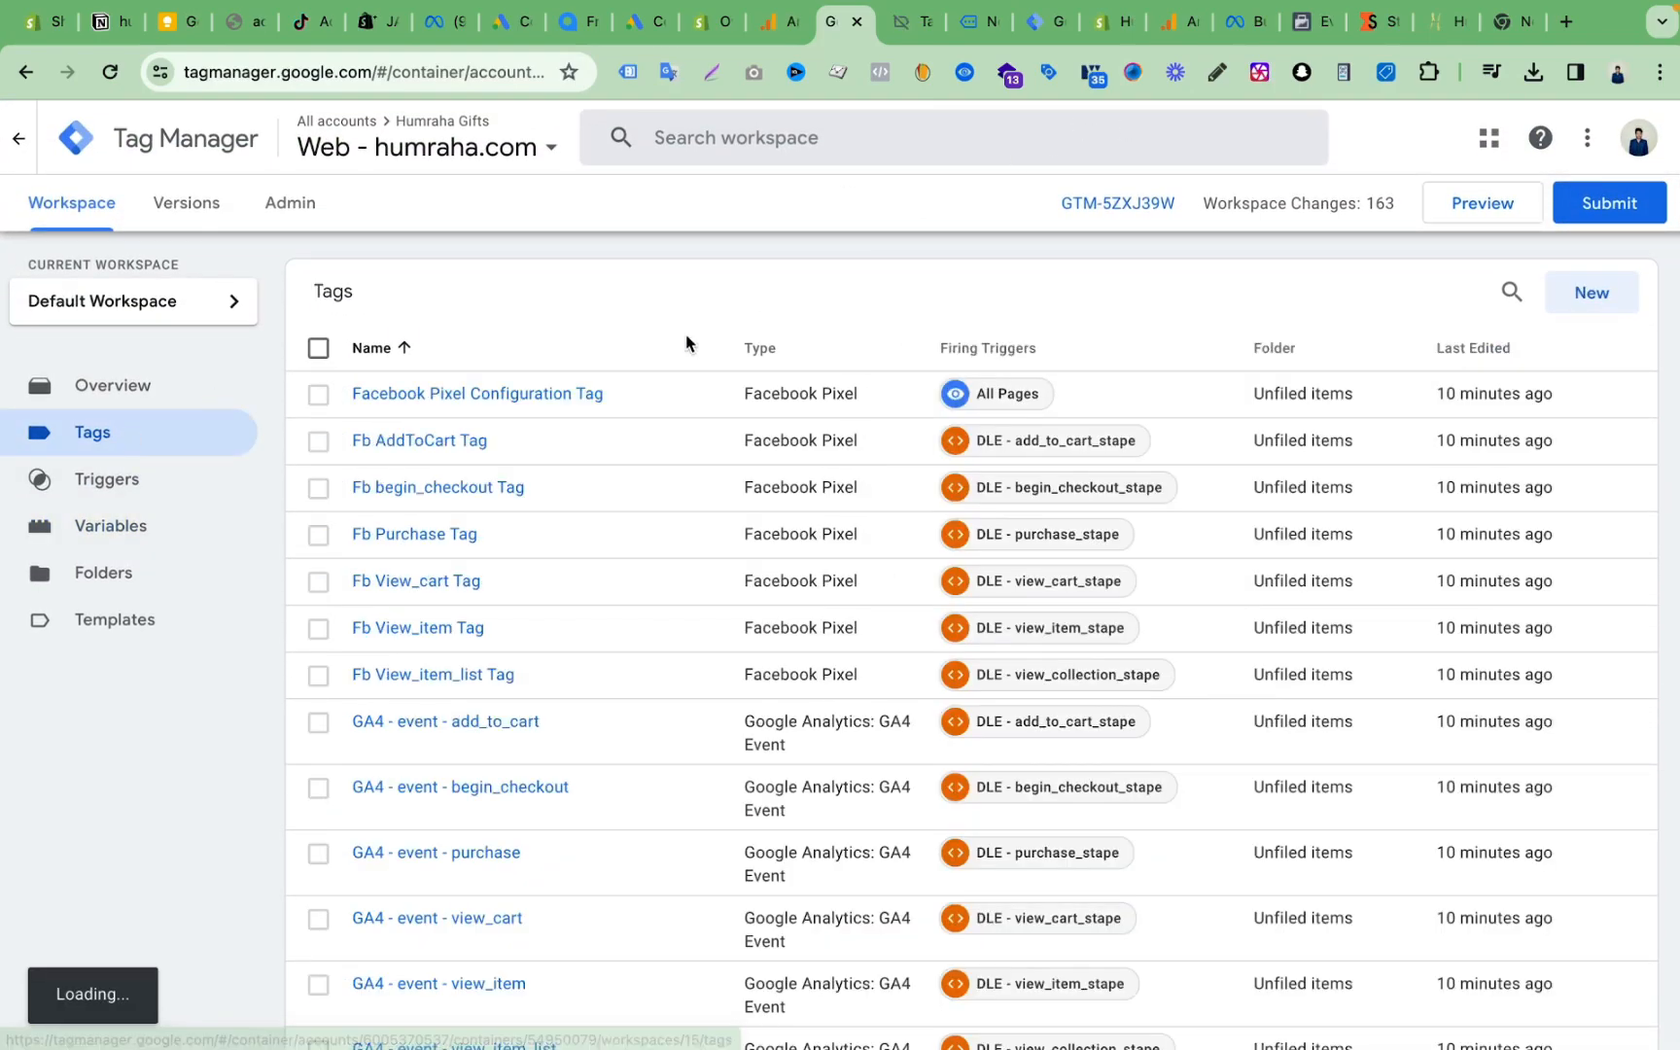
pyautogui.click(980, 22)
pyautogui.click(1042, 21)
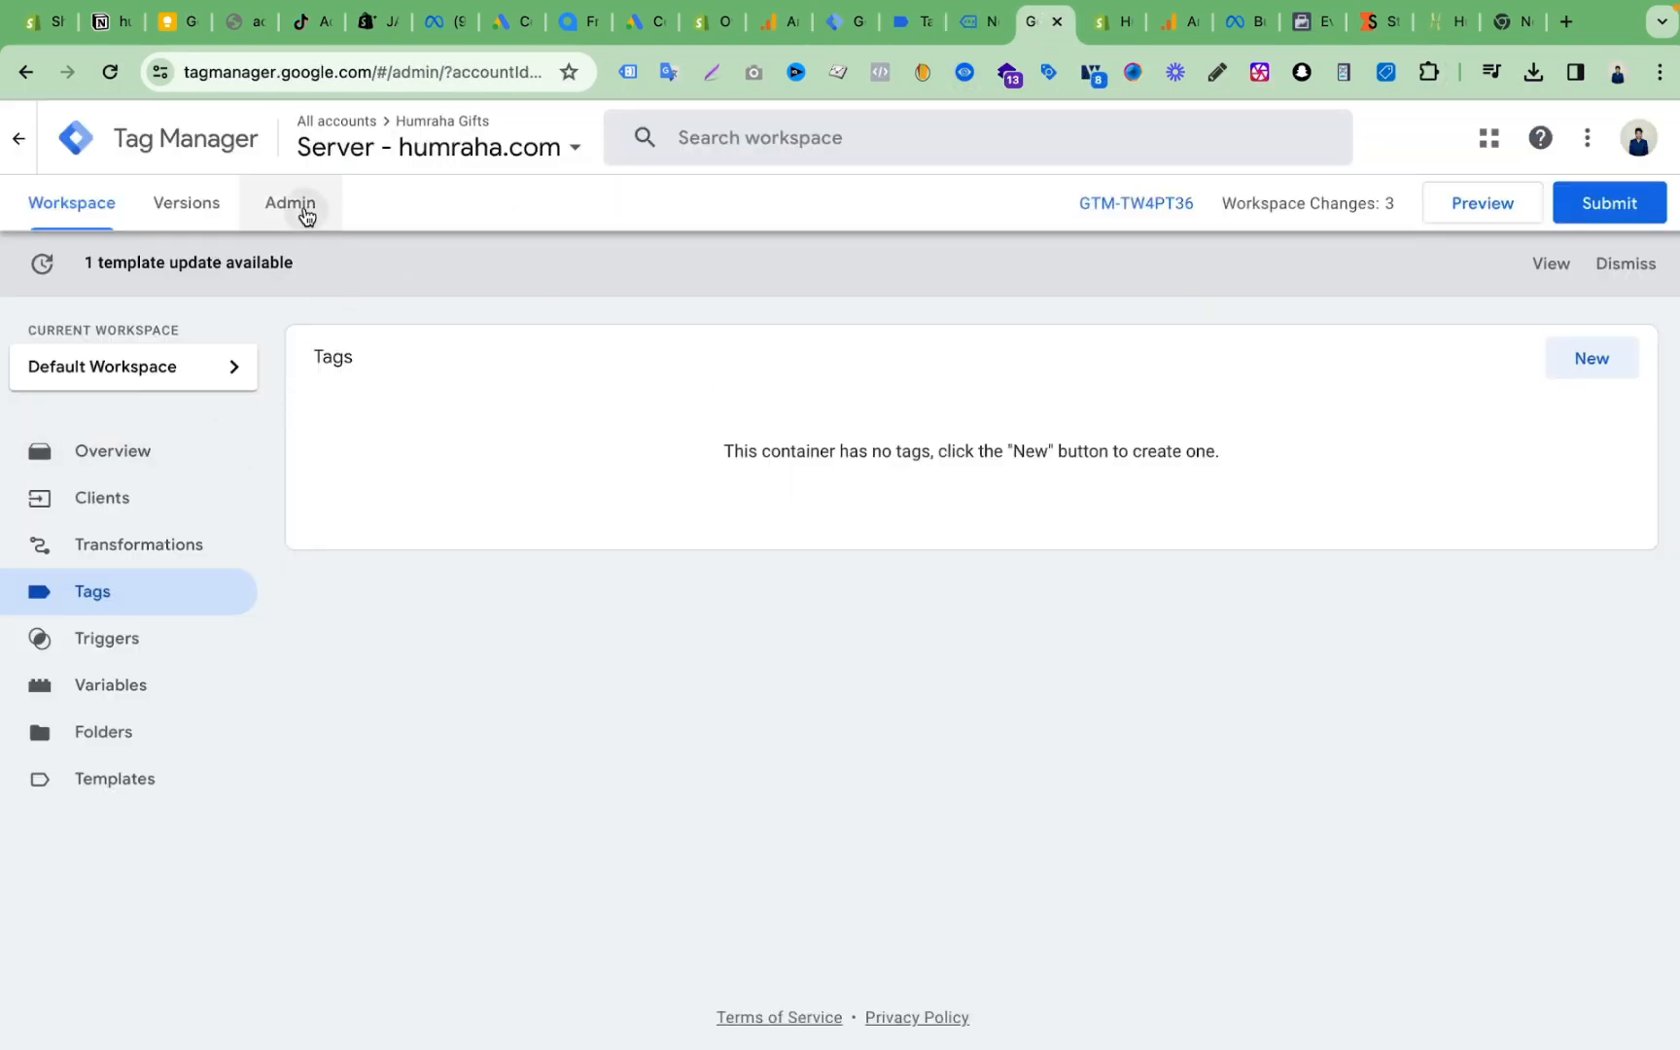
# Start a container import for Server - humraha.com and choose Server GTM.json from the Snarky Slaps Job folder.
pyautogui.click(303, 210)
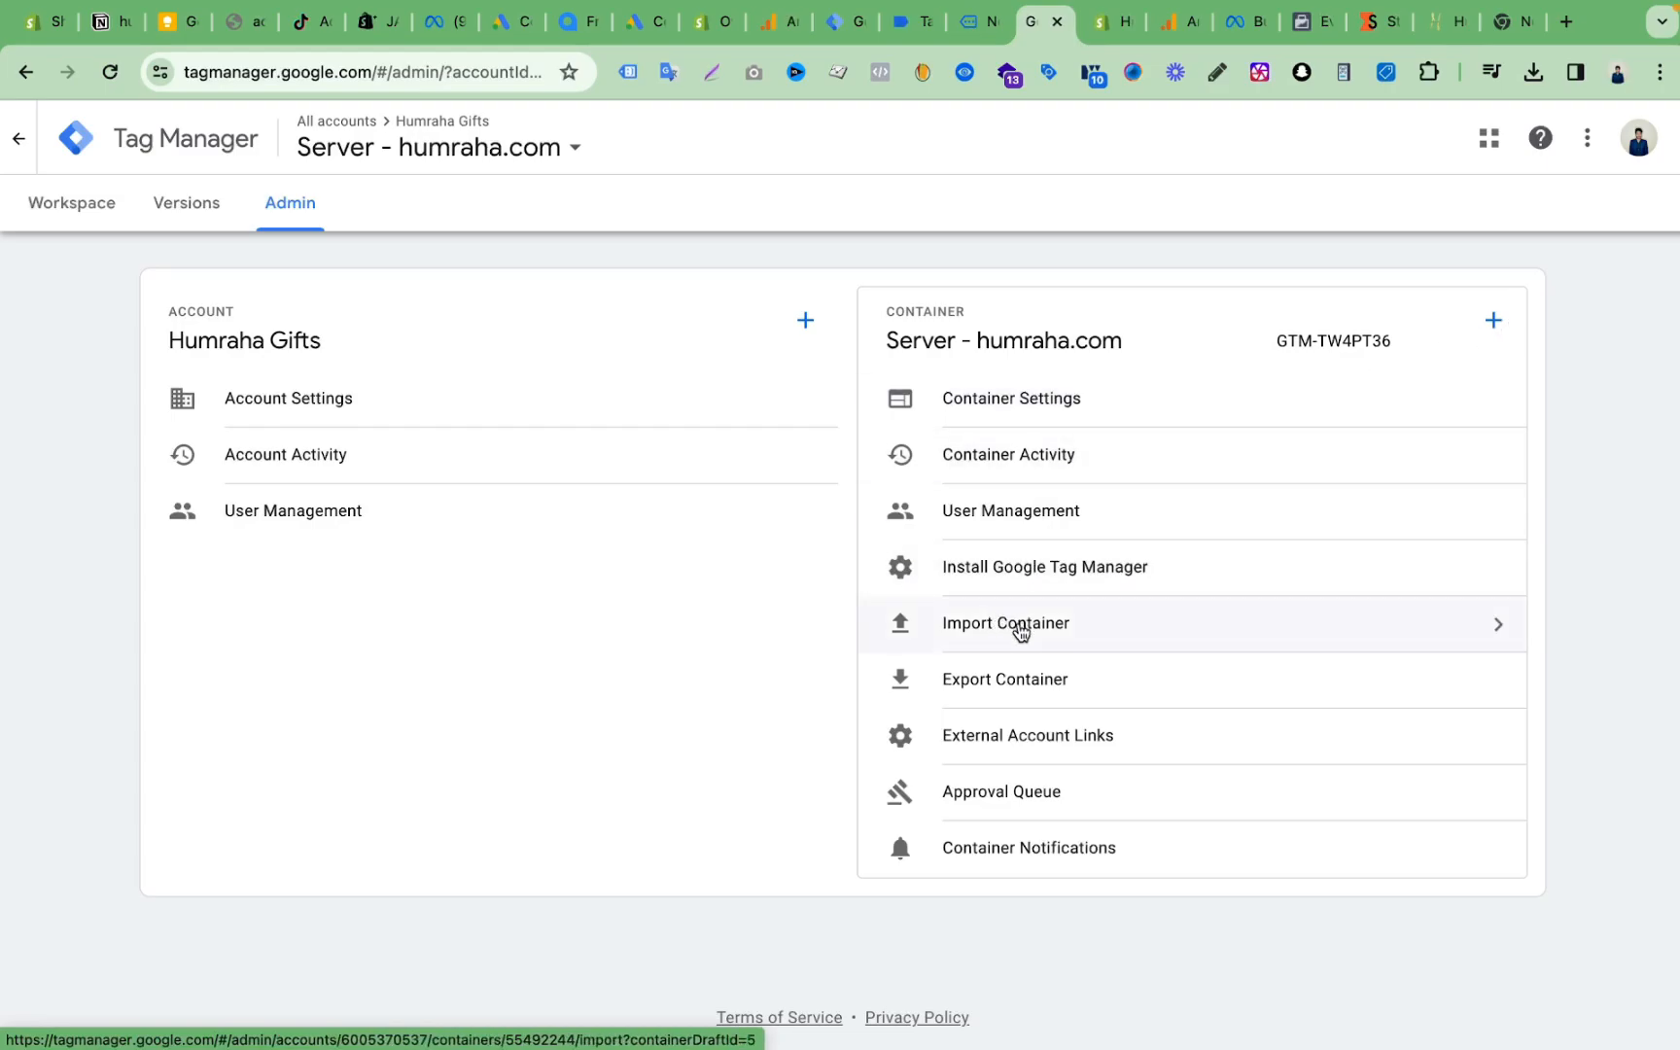
pyautogui.click(1016, 626)
pyautogui.click(628, 349)
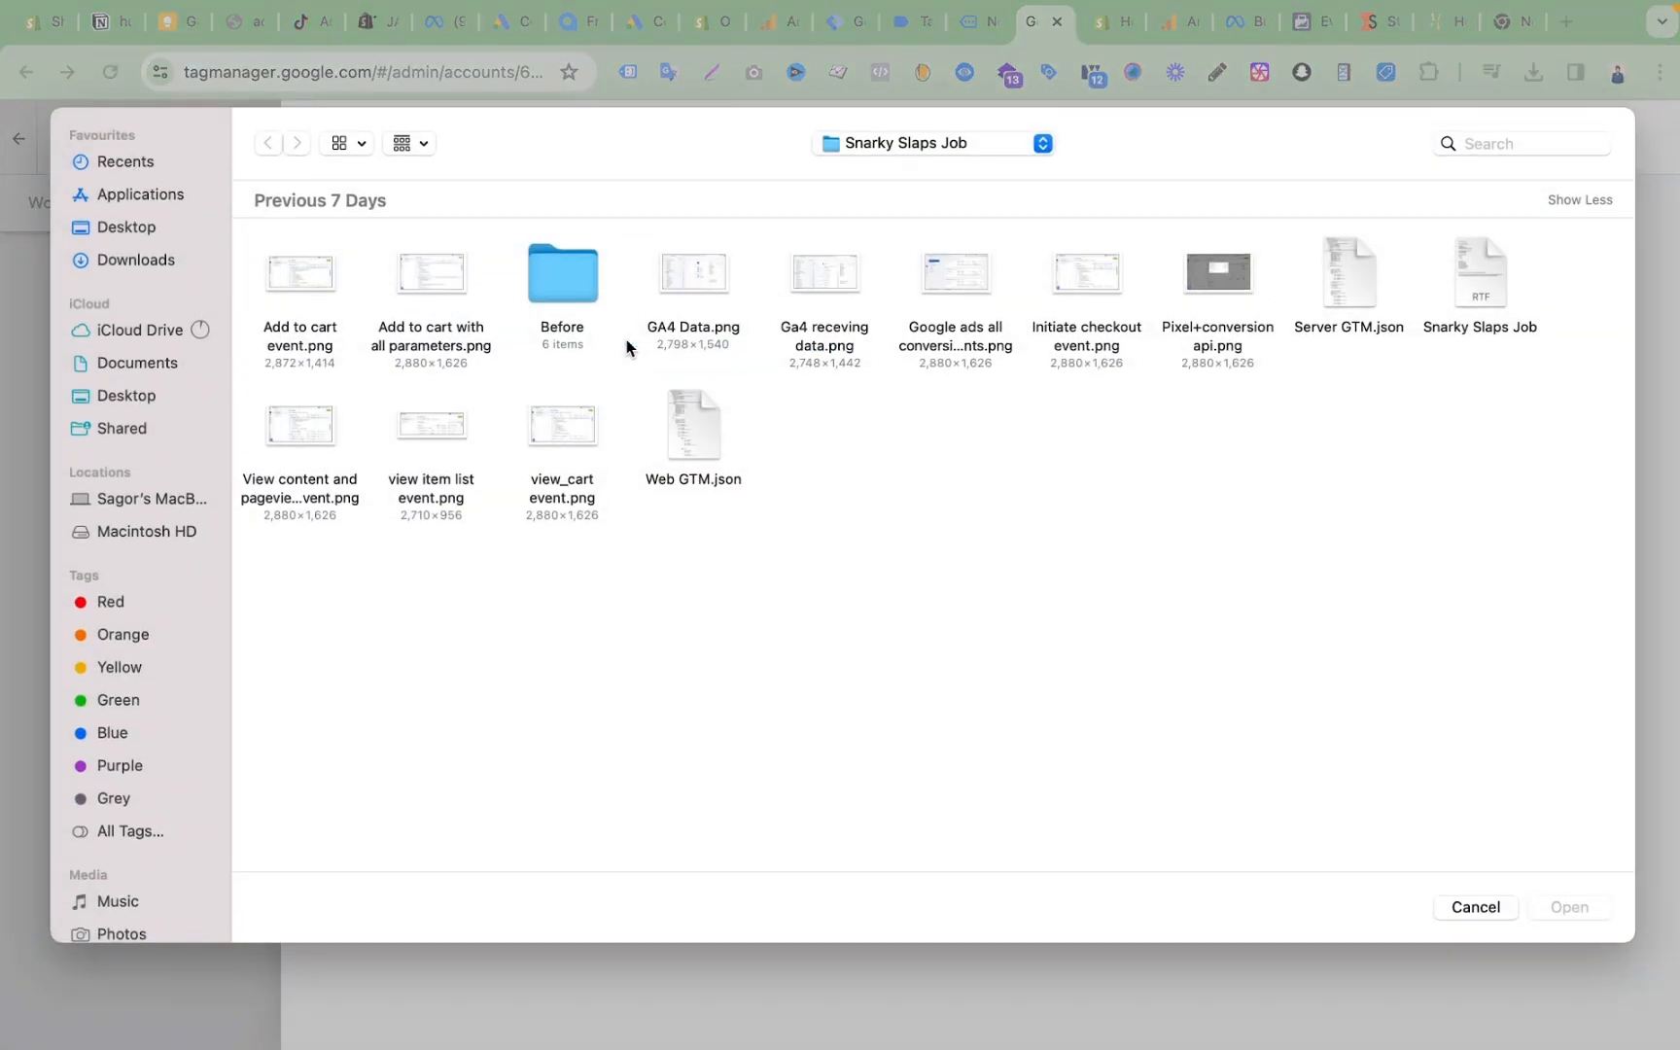
pyautogui.click(1352, 278)
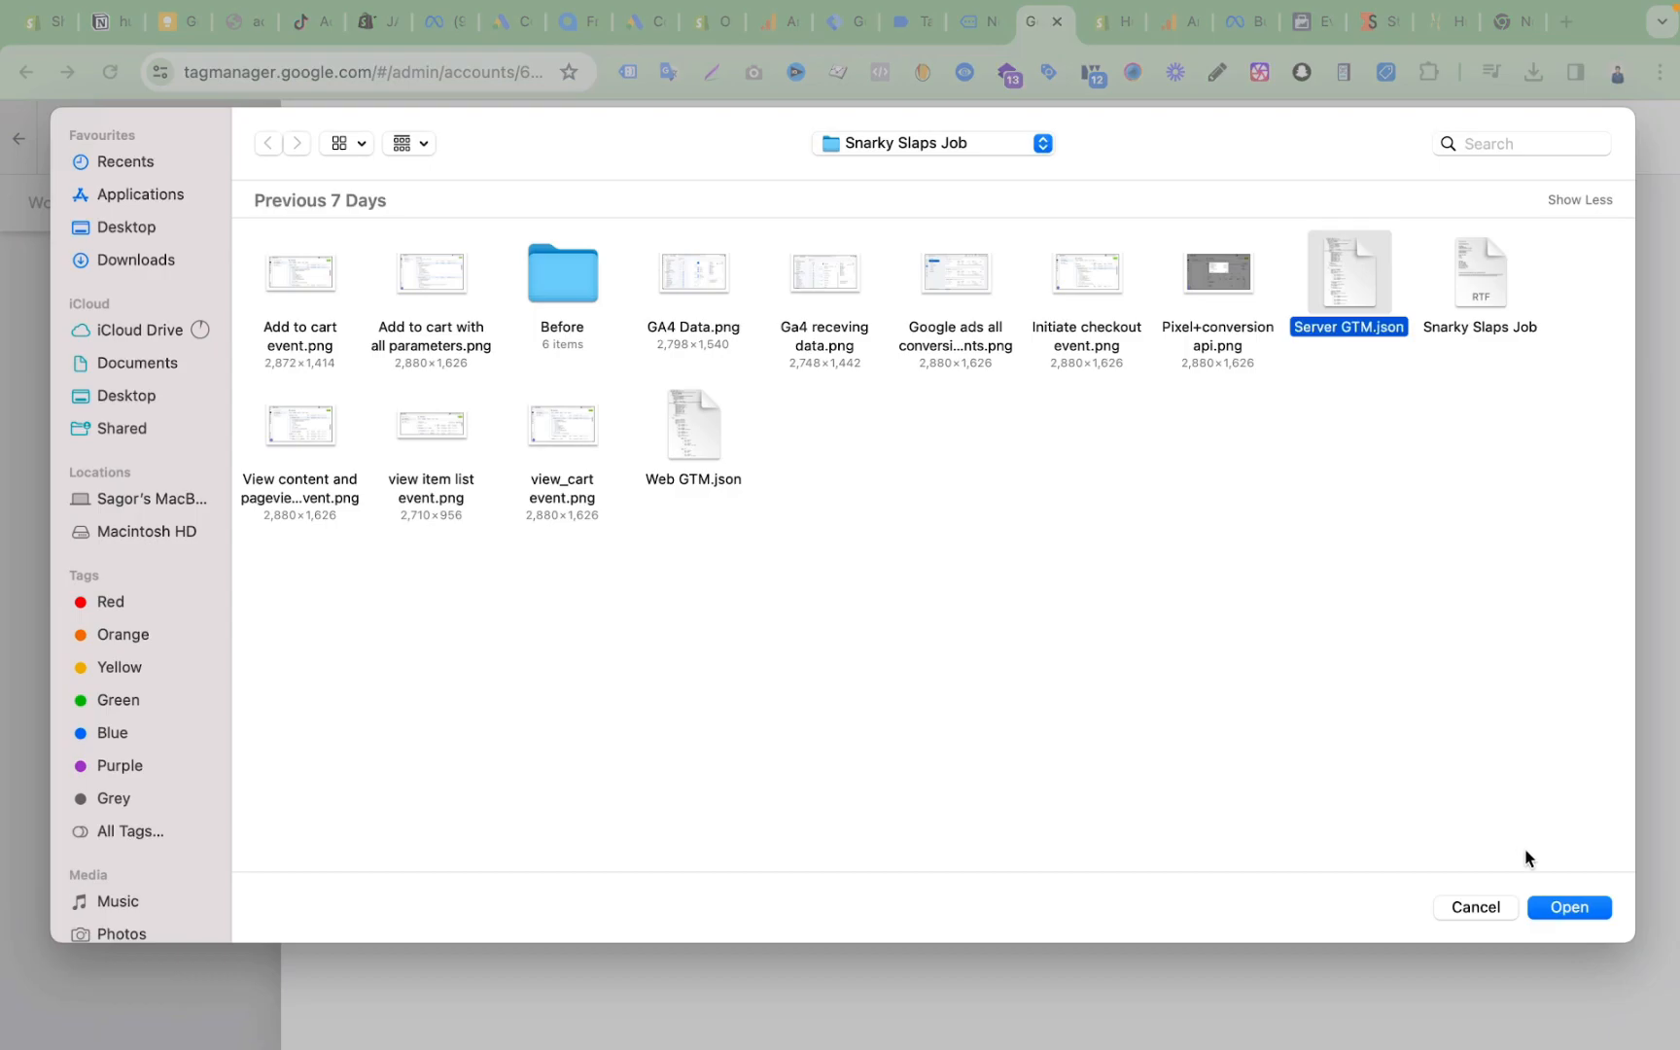
pyautogui.click(1567, 907)
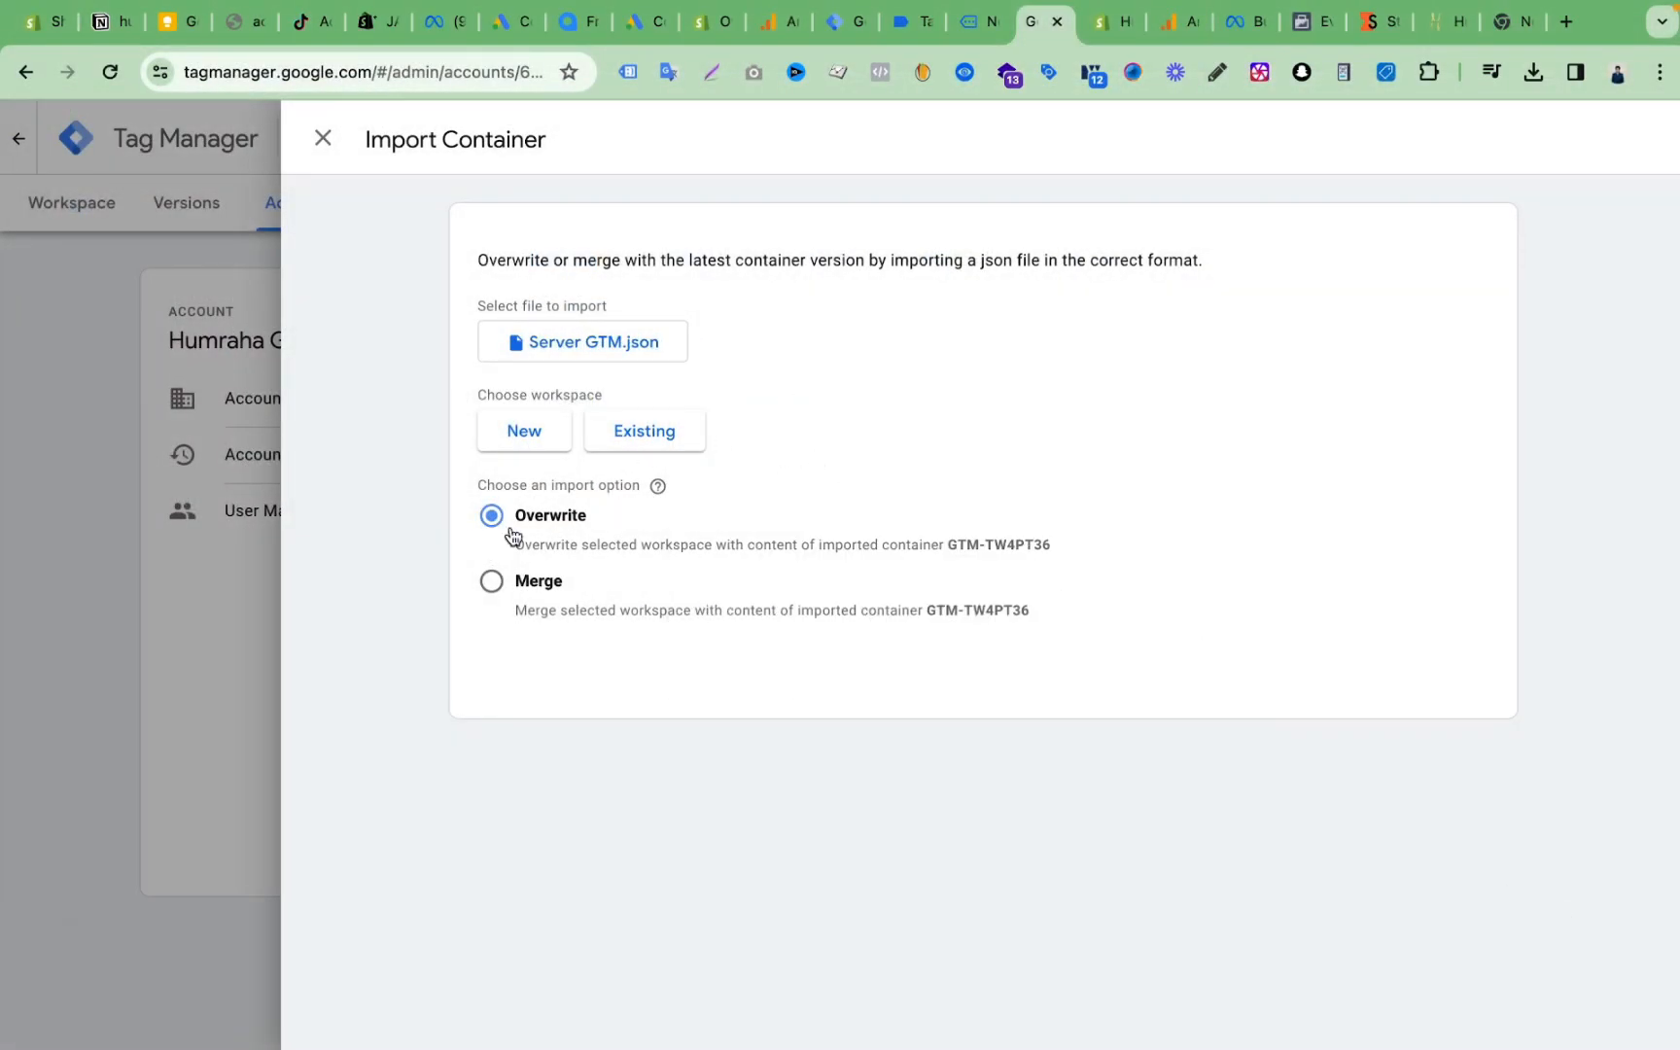
# Import the file into the existing Default Workspace with the Overwrite option and confirm the import.
pyautogui.click(658, 443)
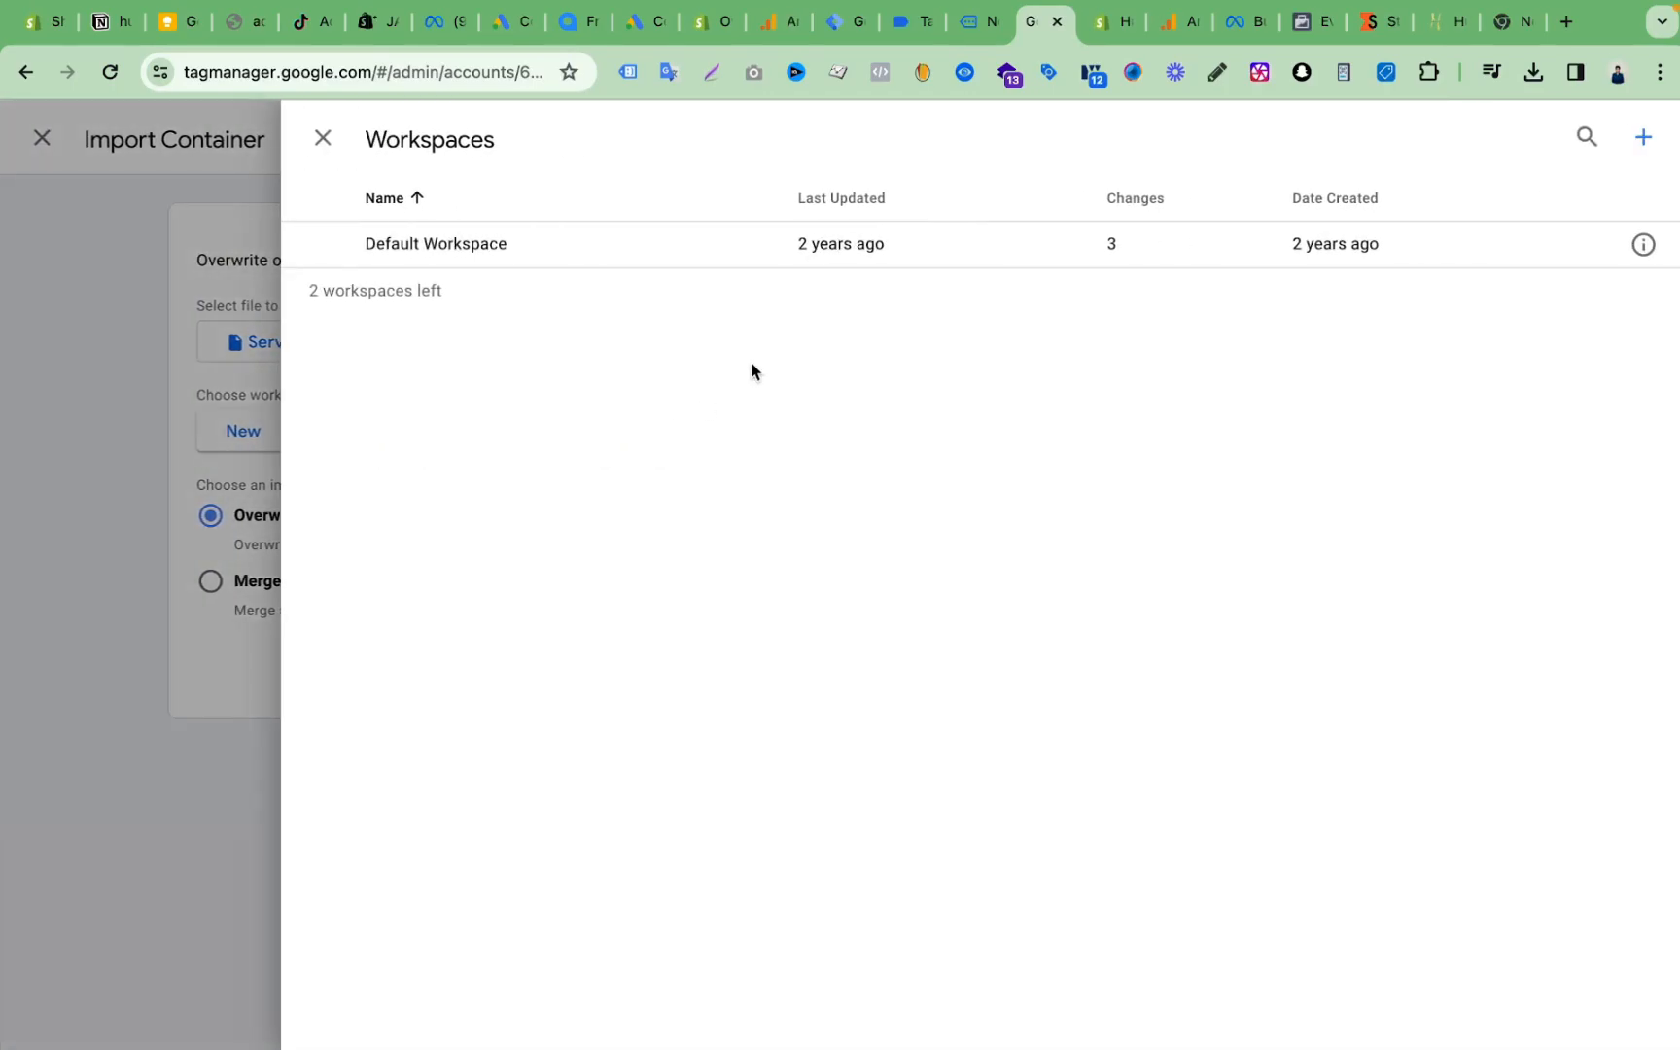
pyautogui.click(923, 241)
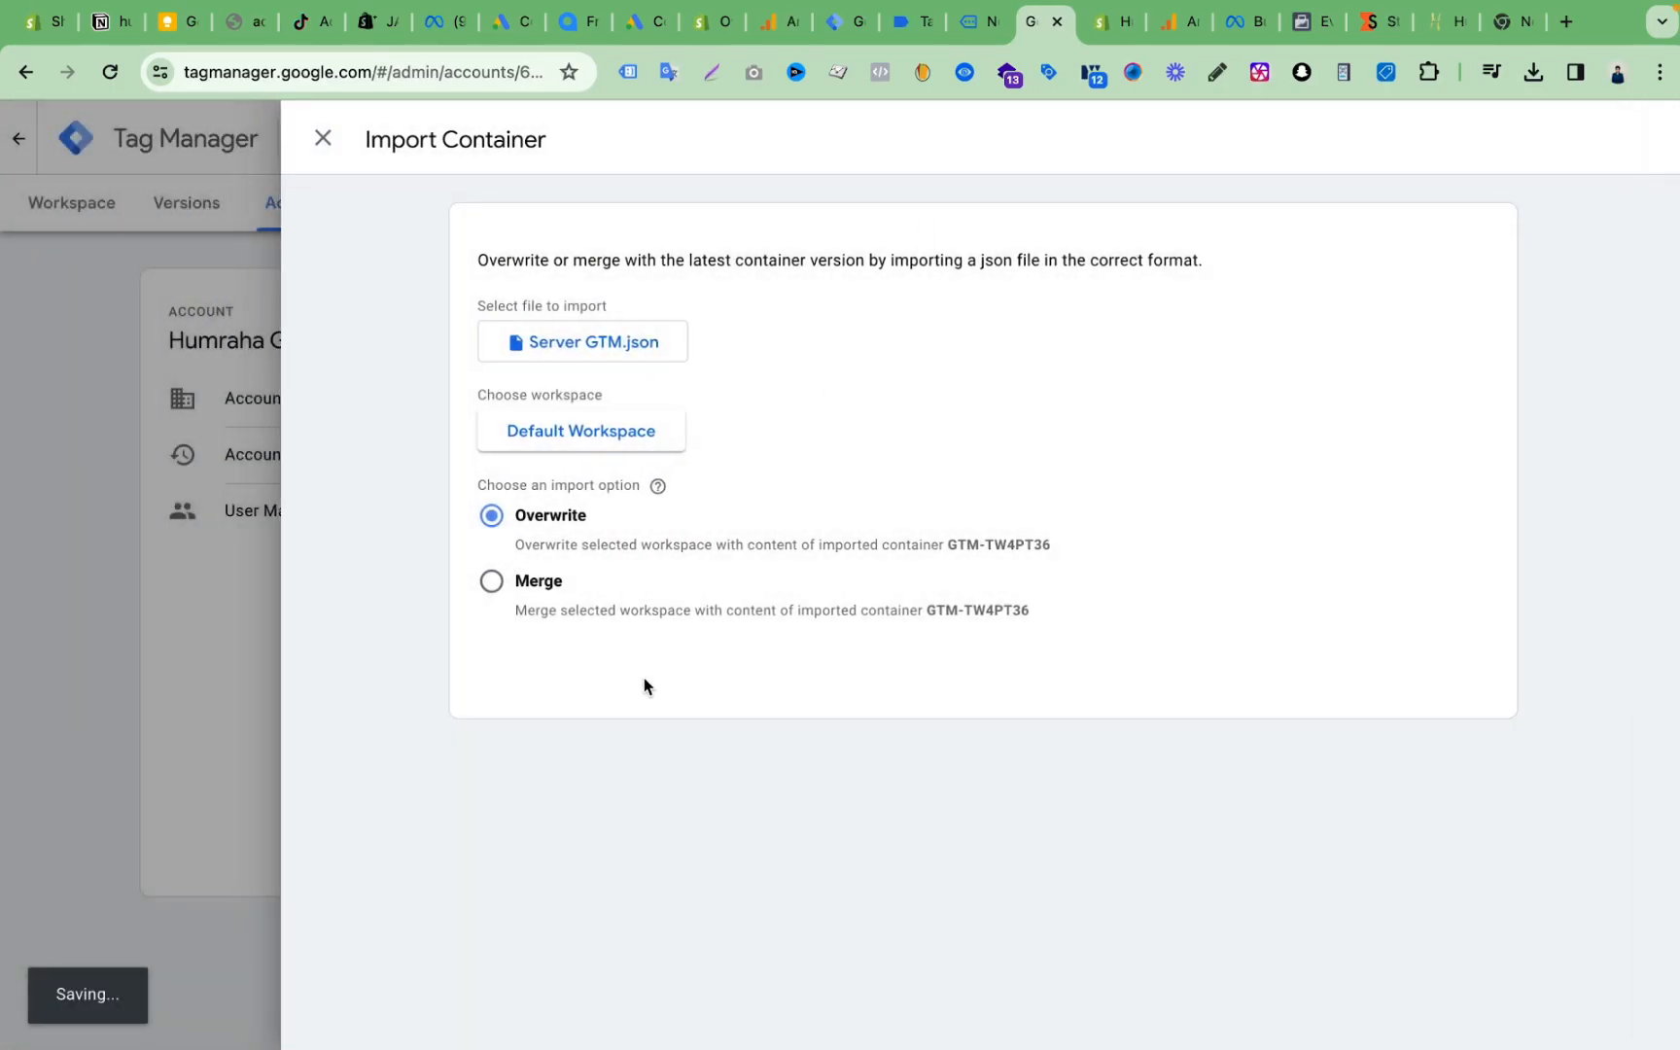
pyautogui.scroll(-3, 644, 901)
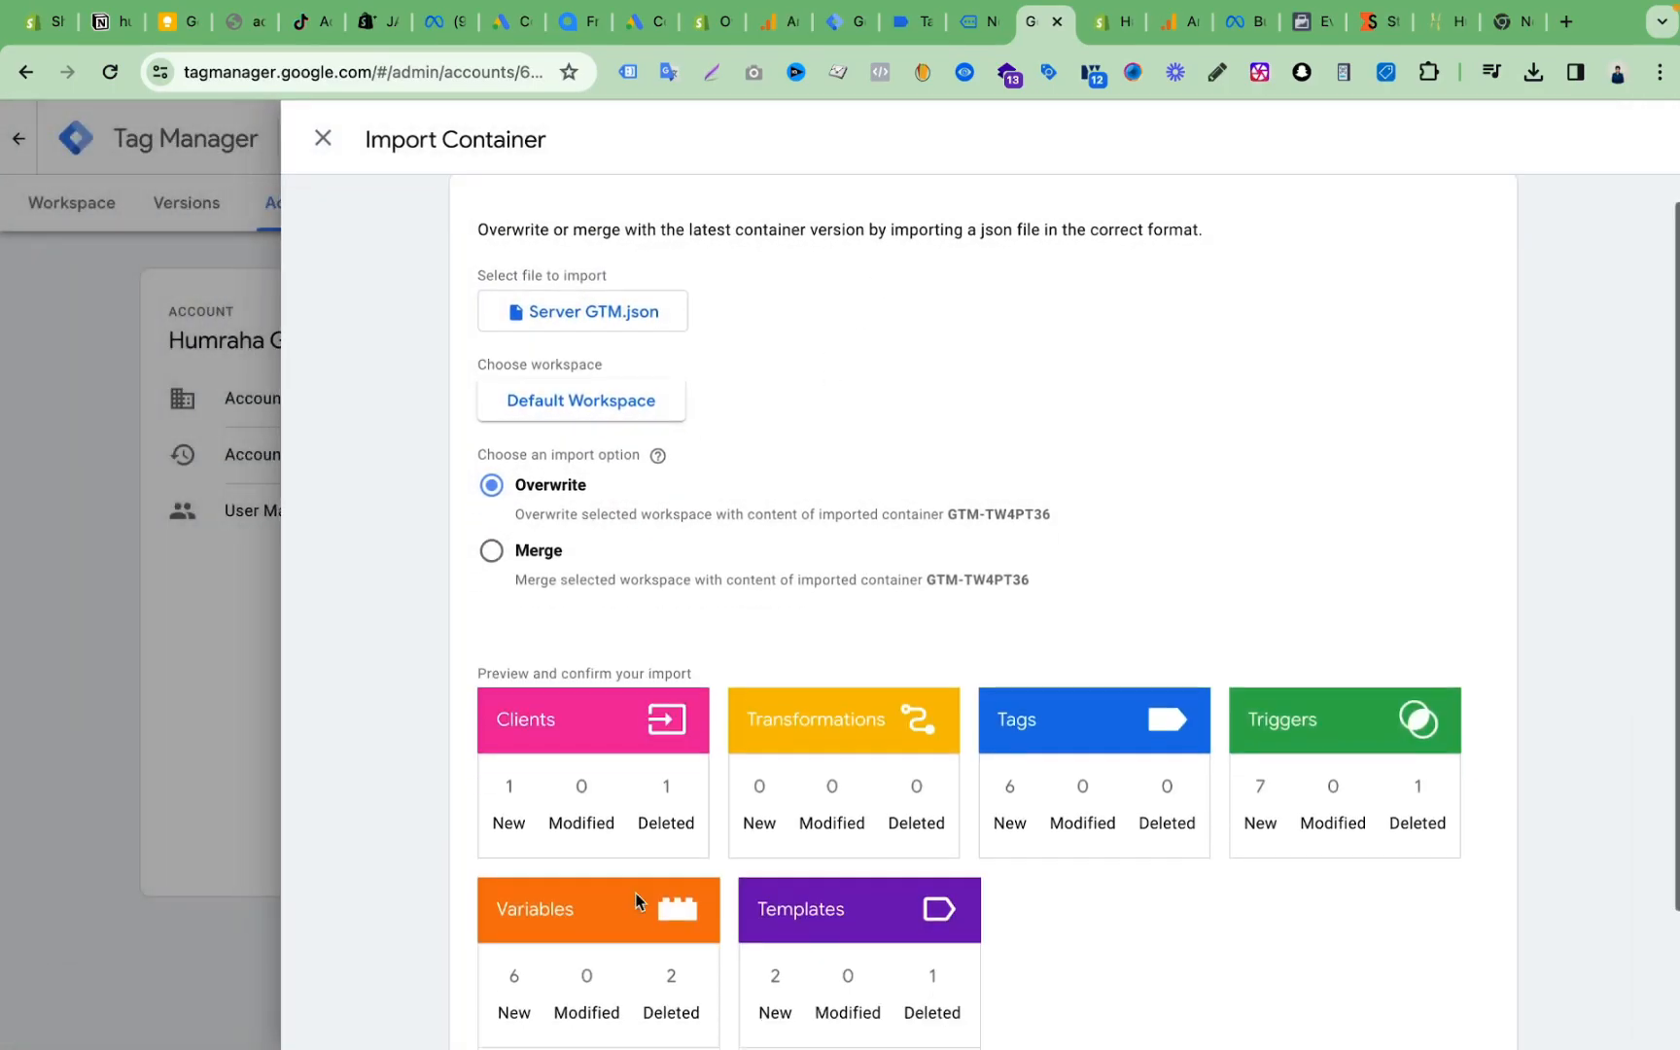
pyautogui.click(534, 973)
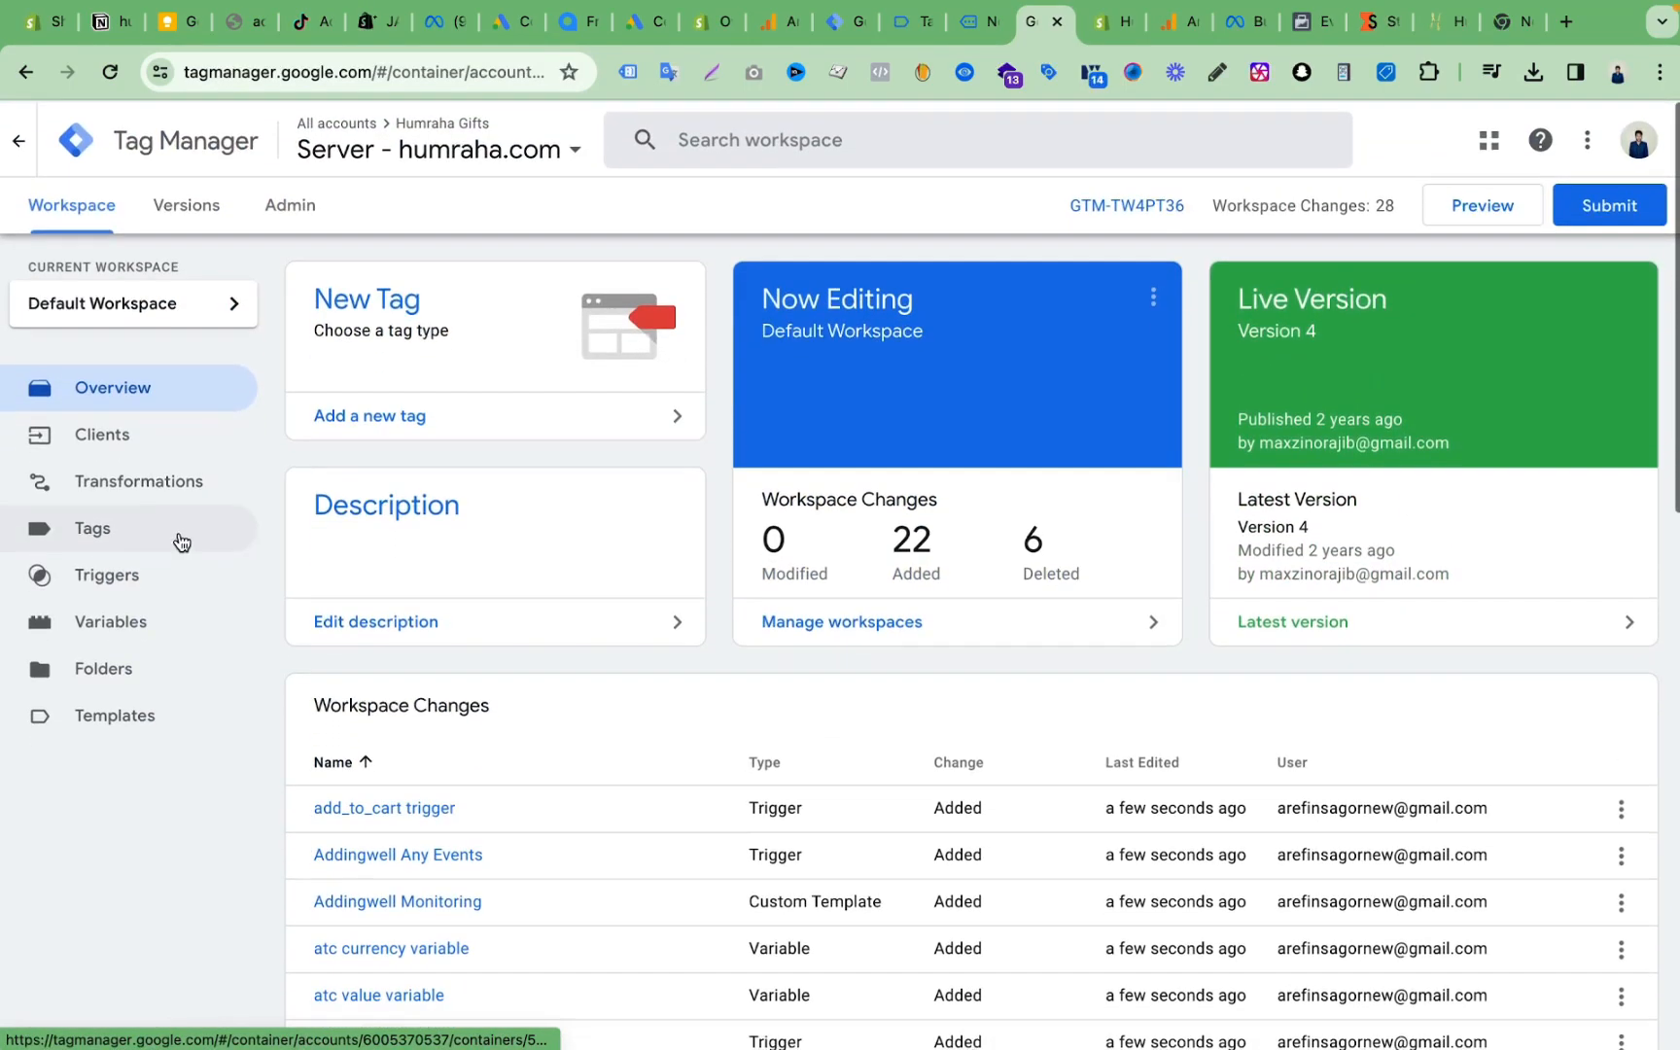
# Pause the Conversion Linker, Google Ads Remarketing and all three GAds Conversion tags, leaving out the Facebook Conversion API Tag.
pyautogui.click(122, 537)
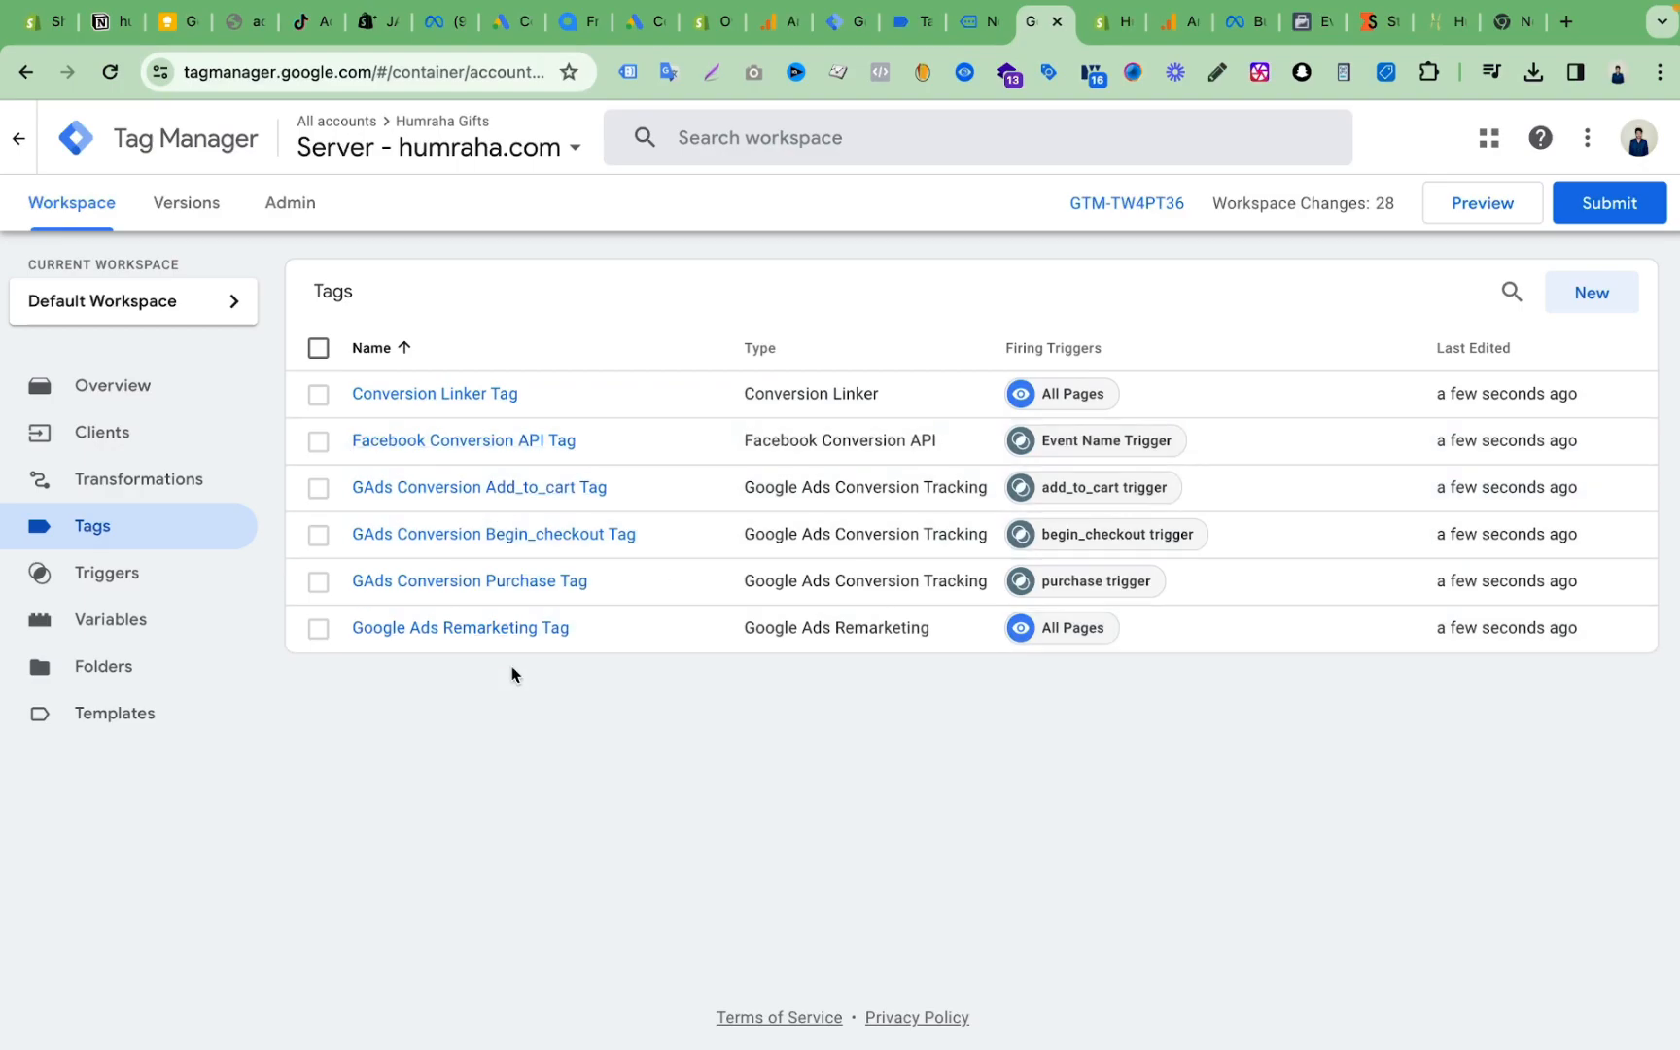
pyautogui.click(318, 629)
pyautogui.click(318, 581)
pyautogui.click(318, 535)
pyautogui.click(318, 488)
pyautogui.click(318, 395)
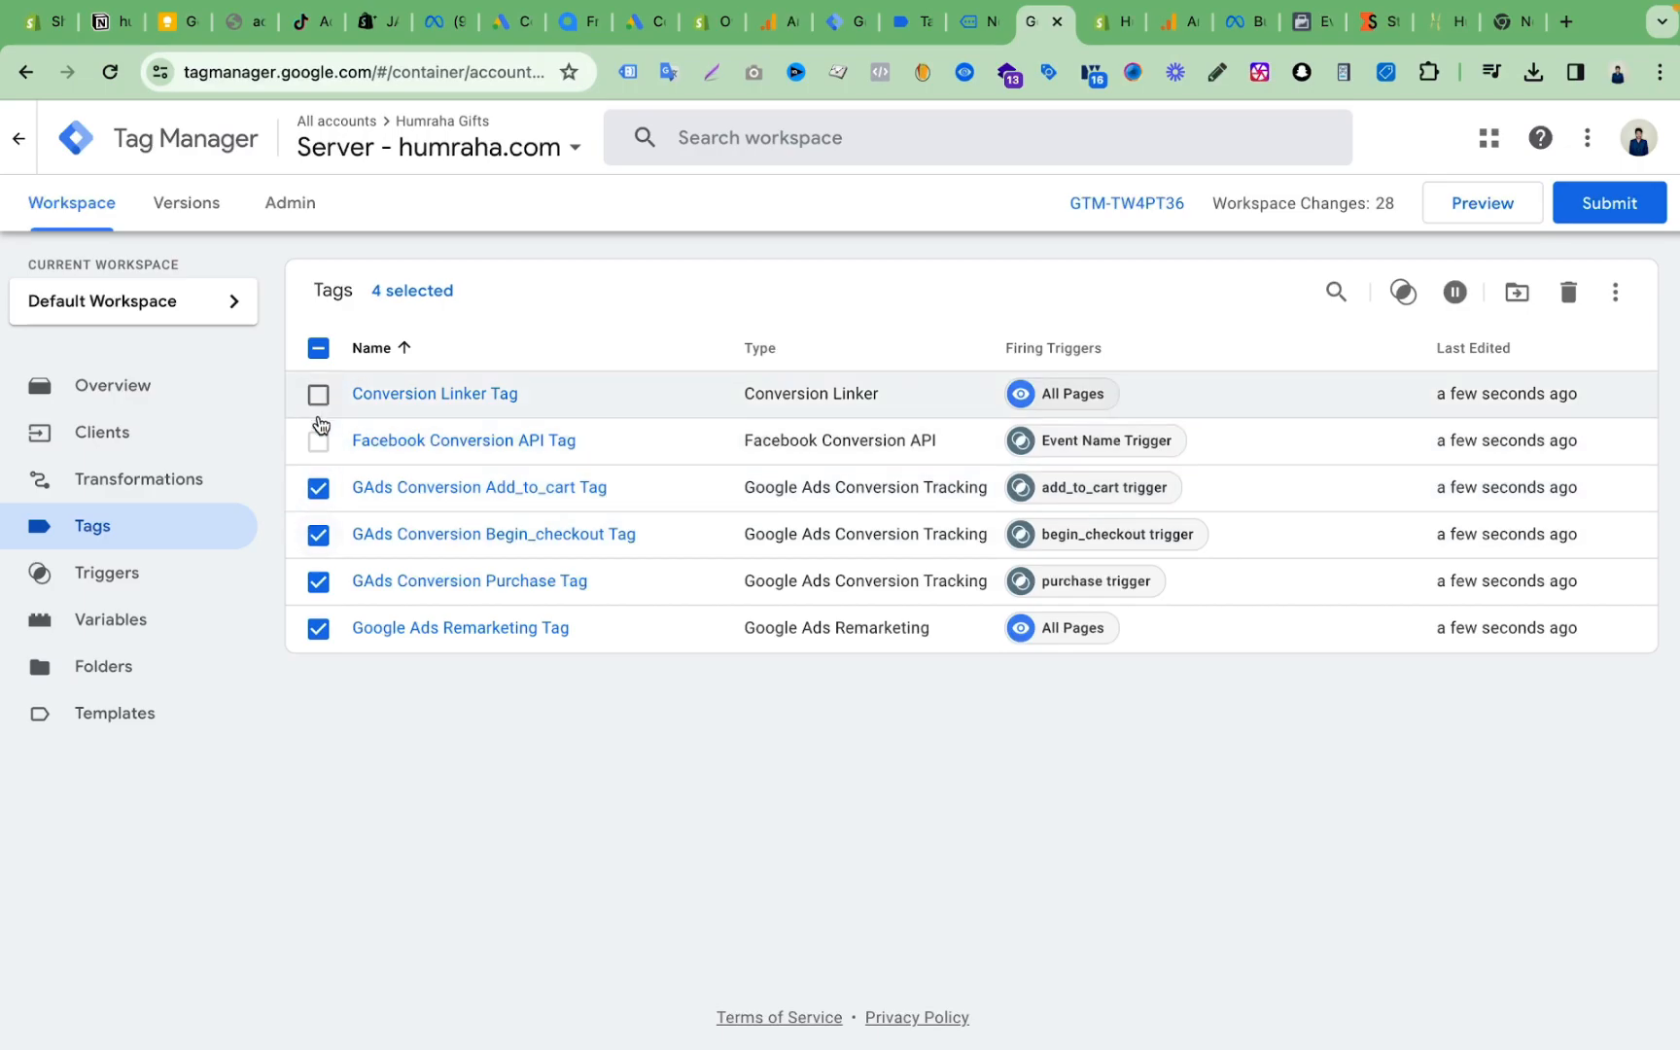
pyautogui.click(1456, 292)
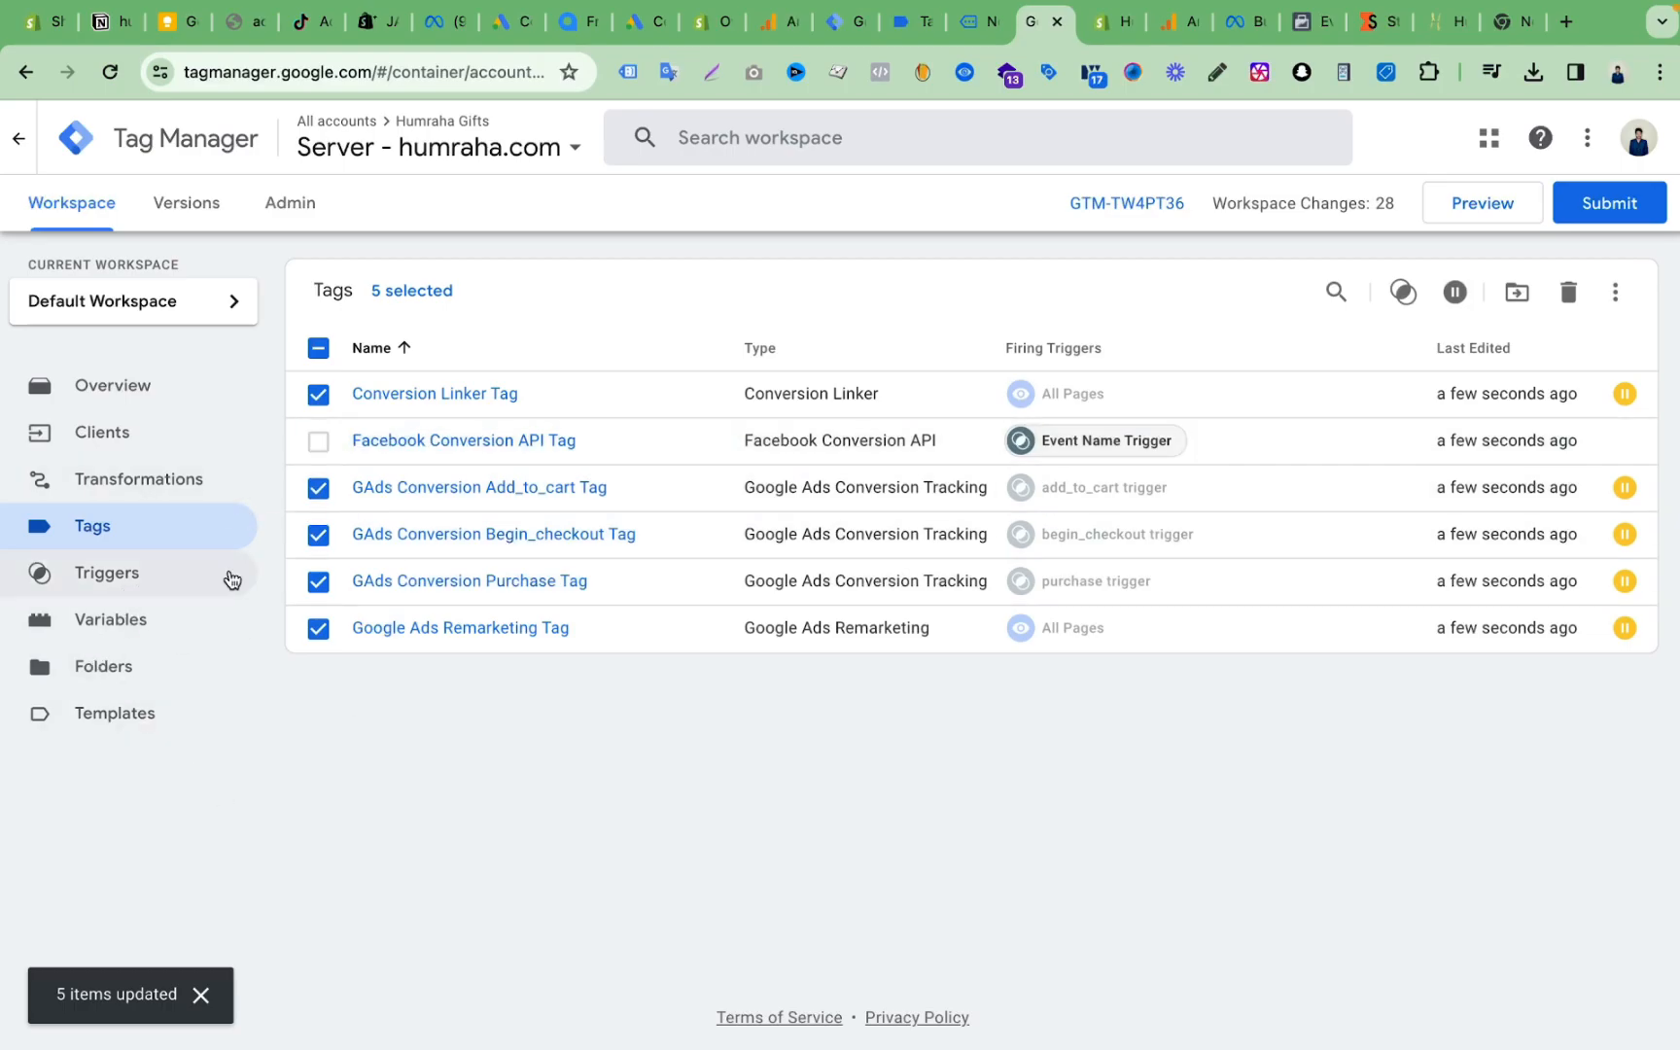
# Open the Meta Token API variable, switch to Meta Events Manager and generate and copy a direct-integration access token for Humraha Pixel.
pyautogui.click(126, 580)
pyautogui.click(126, 626)
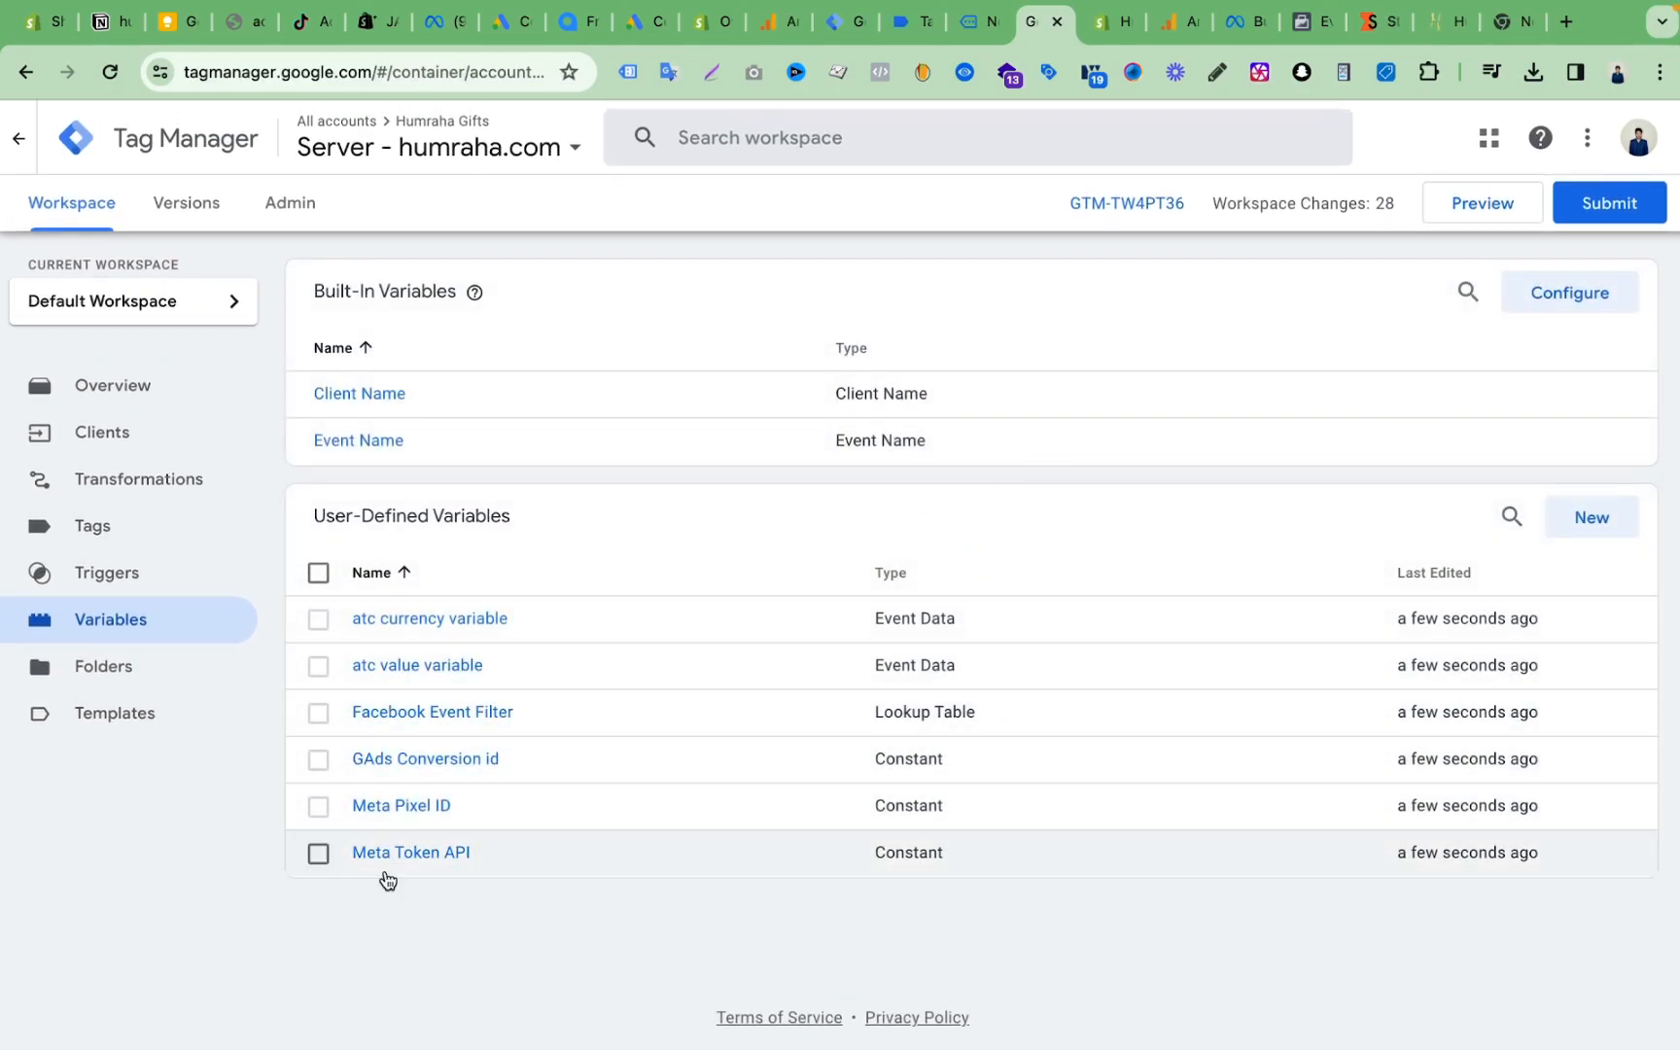
pyautogui.click(431, 853)
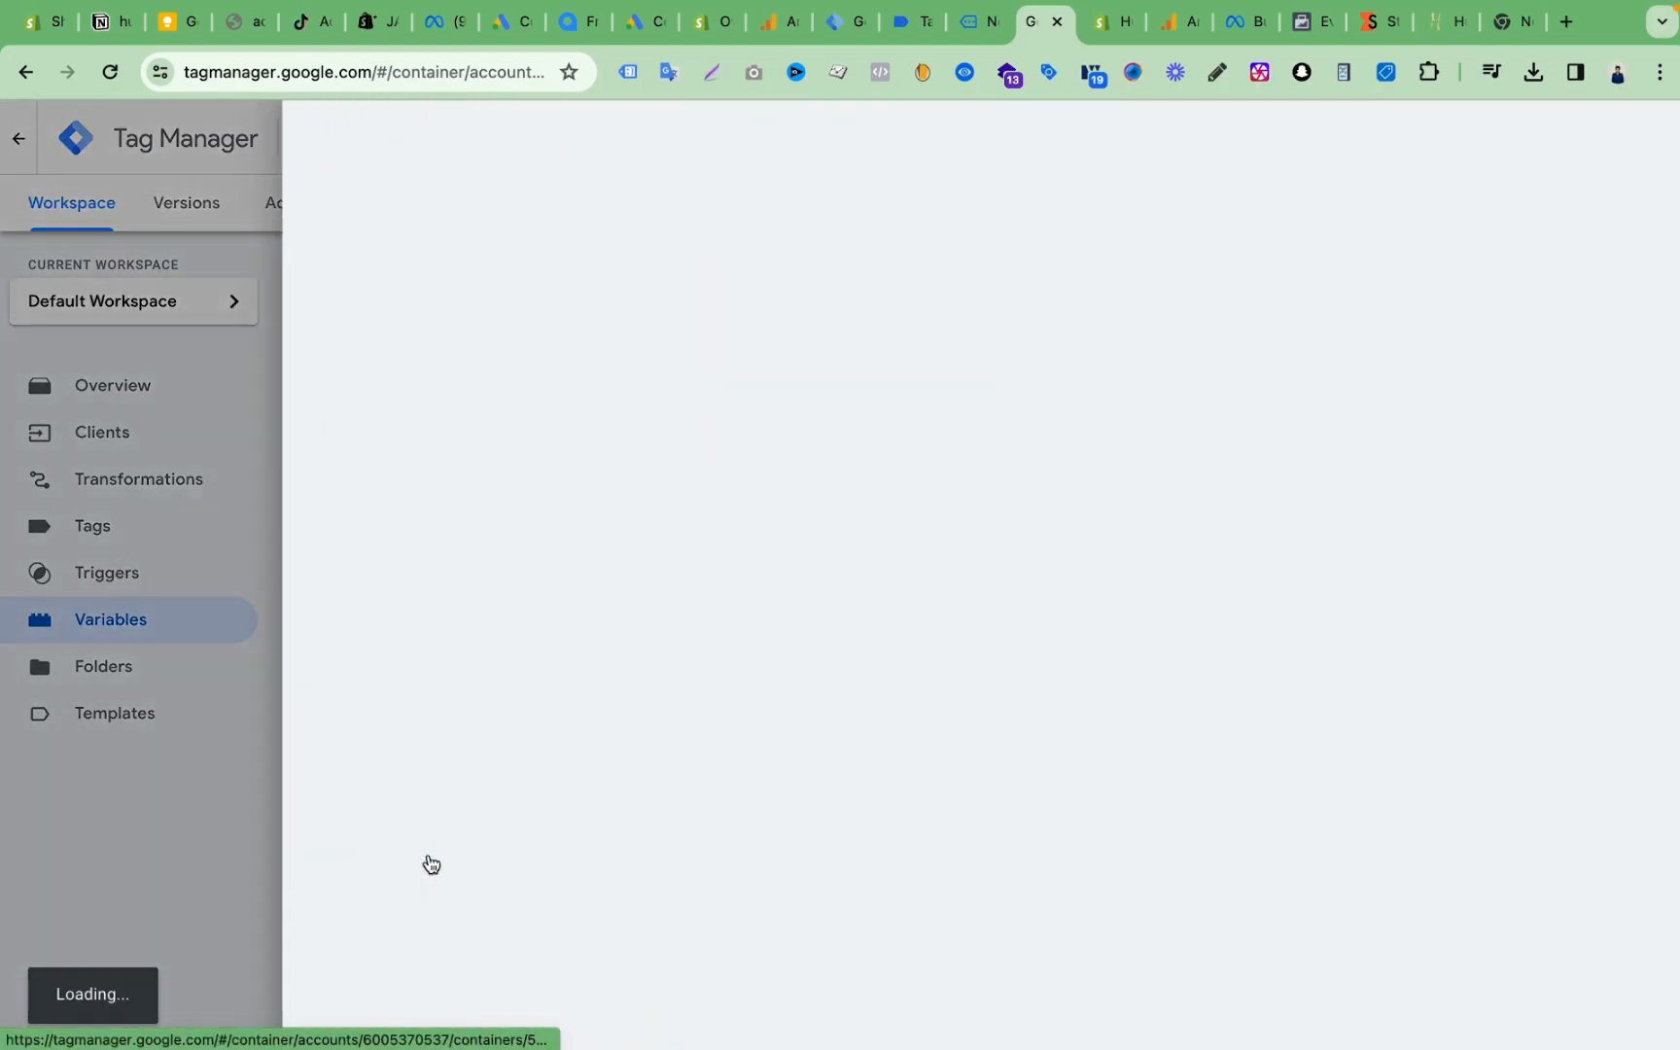
pyautogui.click(1302, 21)
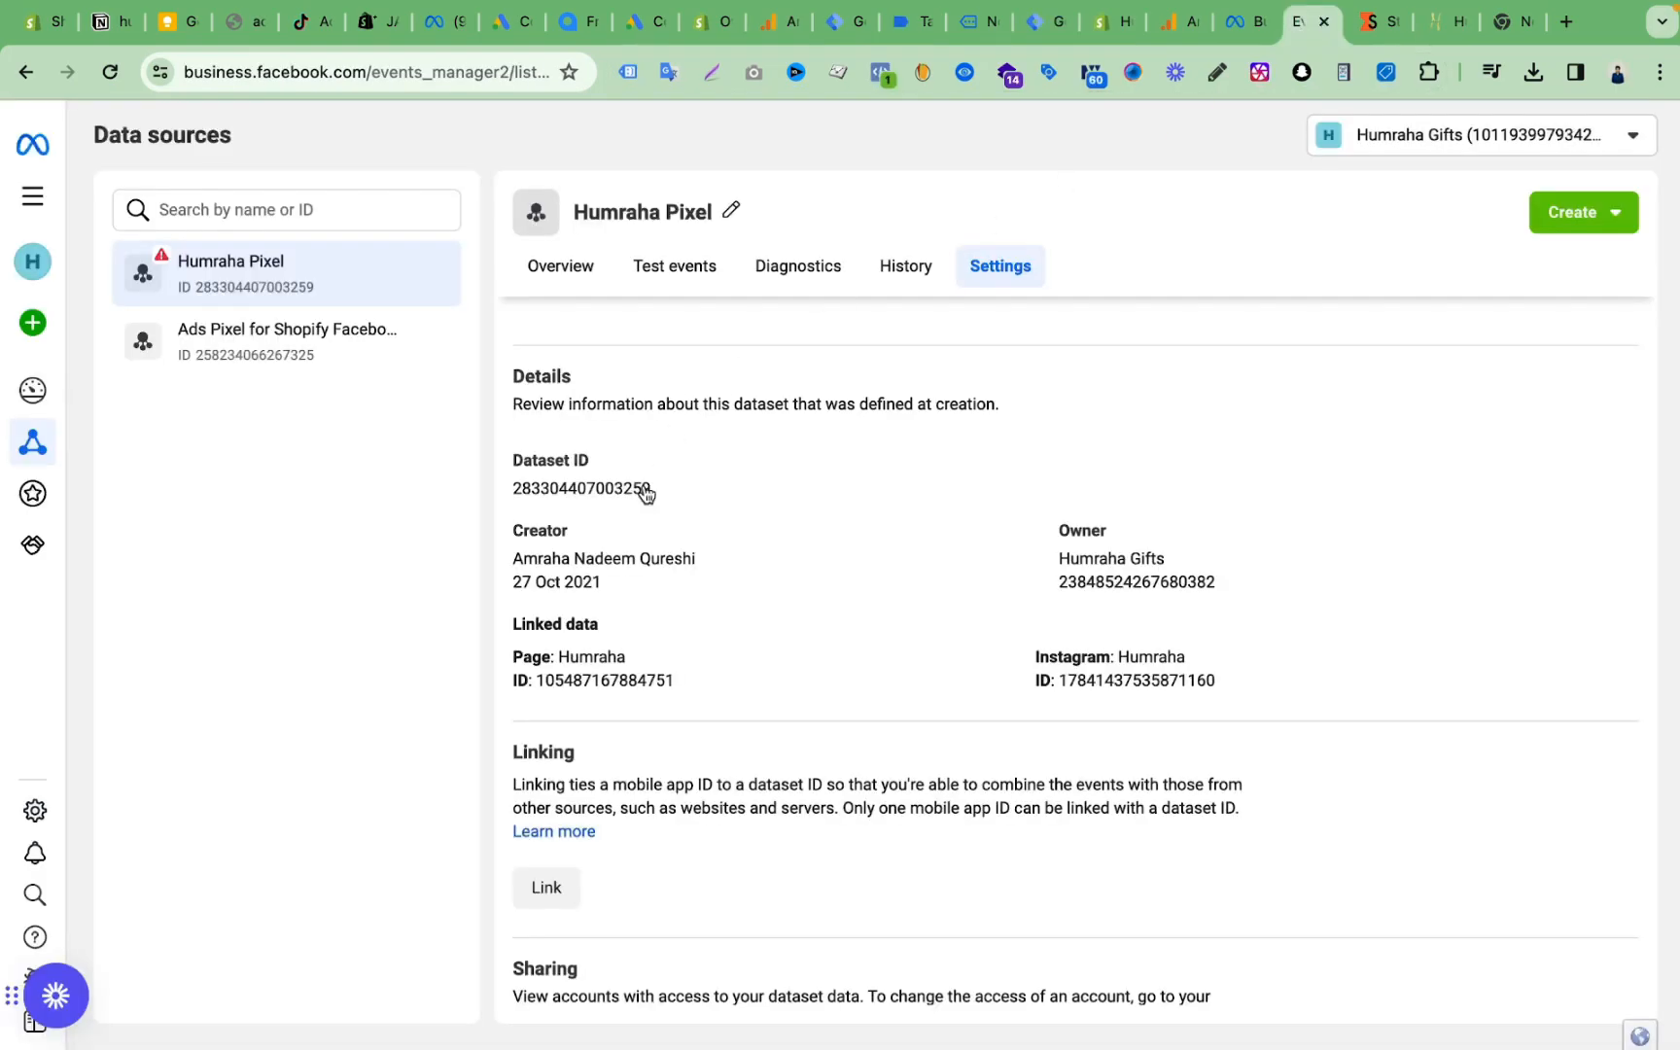
pyautogui.scroll(-20, 968, 533)
pyautogui.scroll(4, 971, 504)
pyautogui.scroll(5, 971, 500)
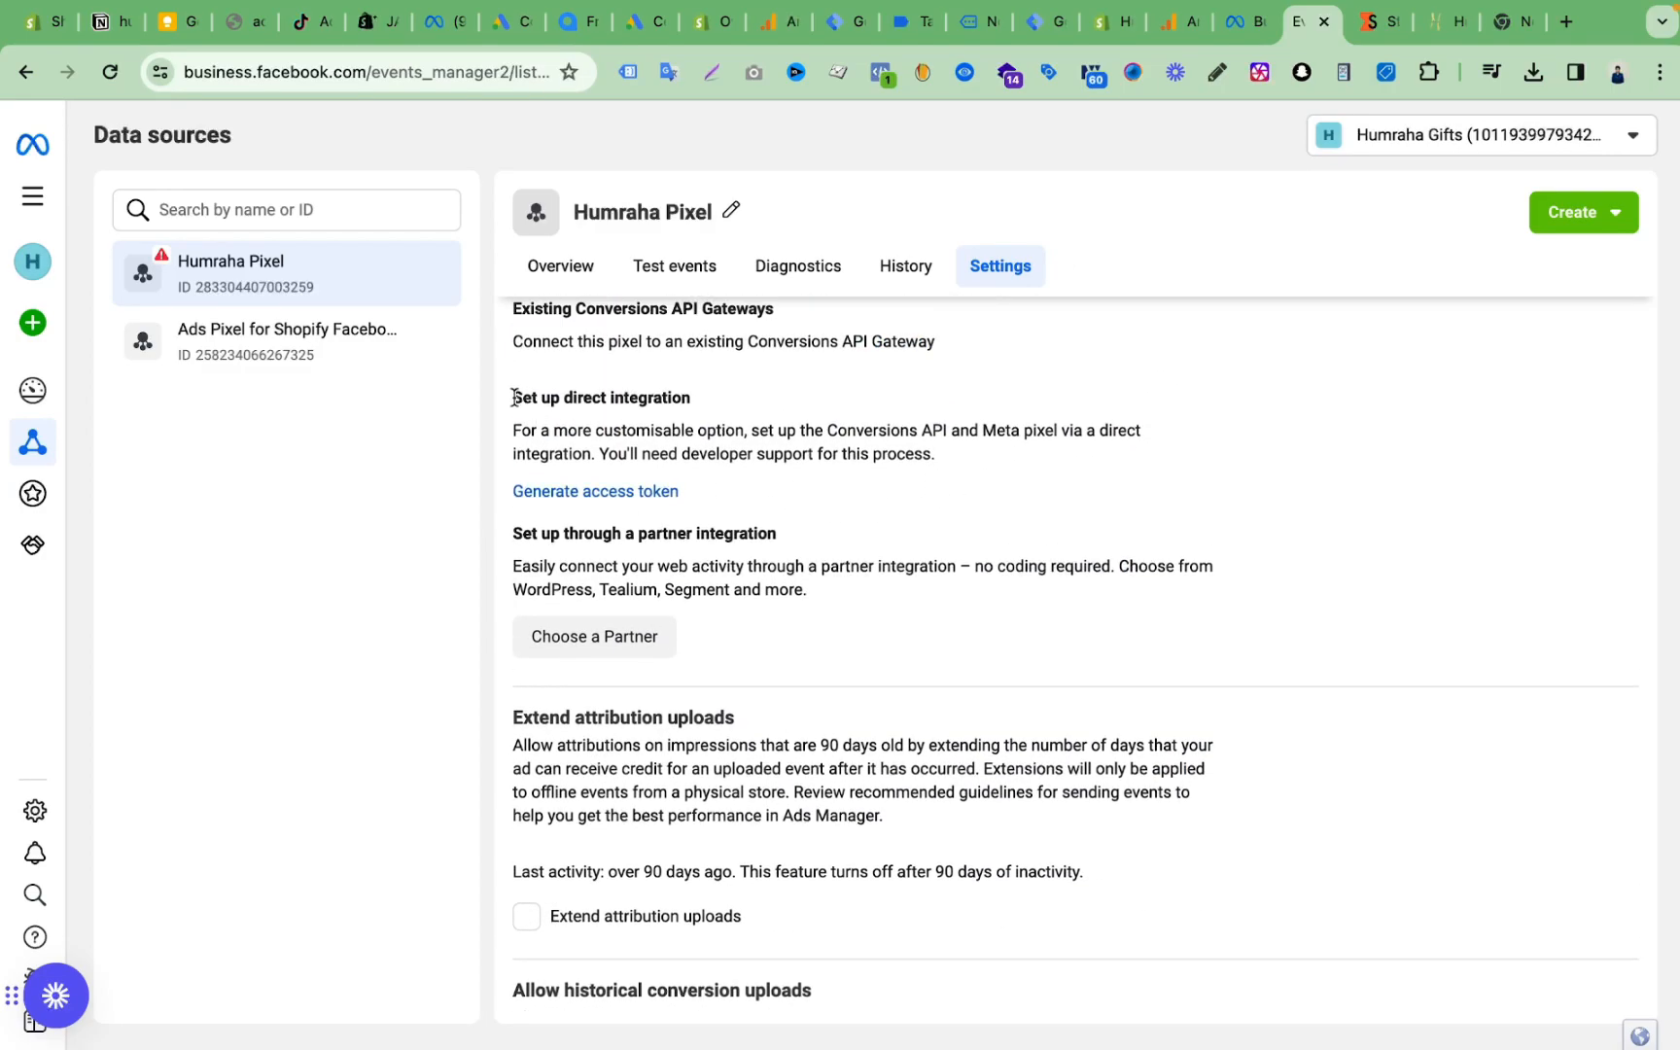
pyautogui.moveTo(514, 397); pyautogui.dragTo(724, 399)
pyautogui.click(860, 491)
pyautogui.click(584, 491)
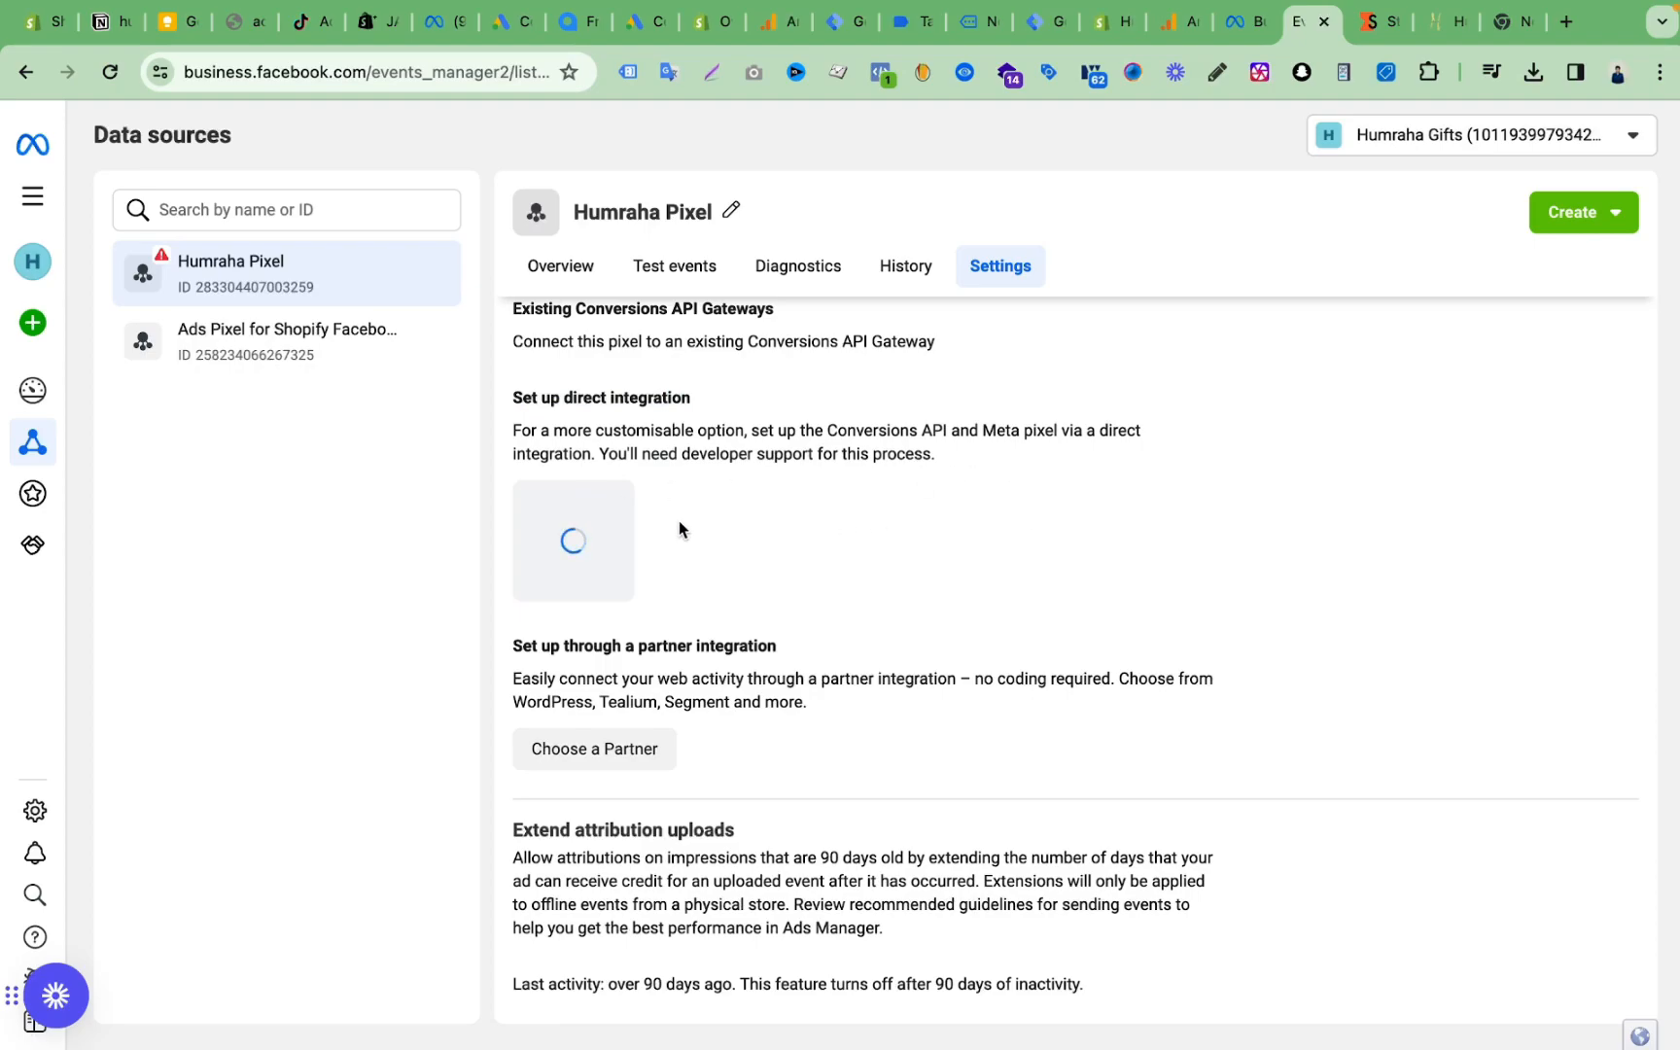
pyautogui.click(807, 611)
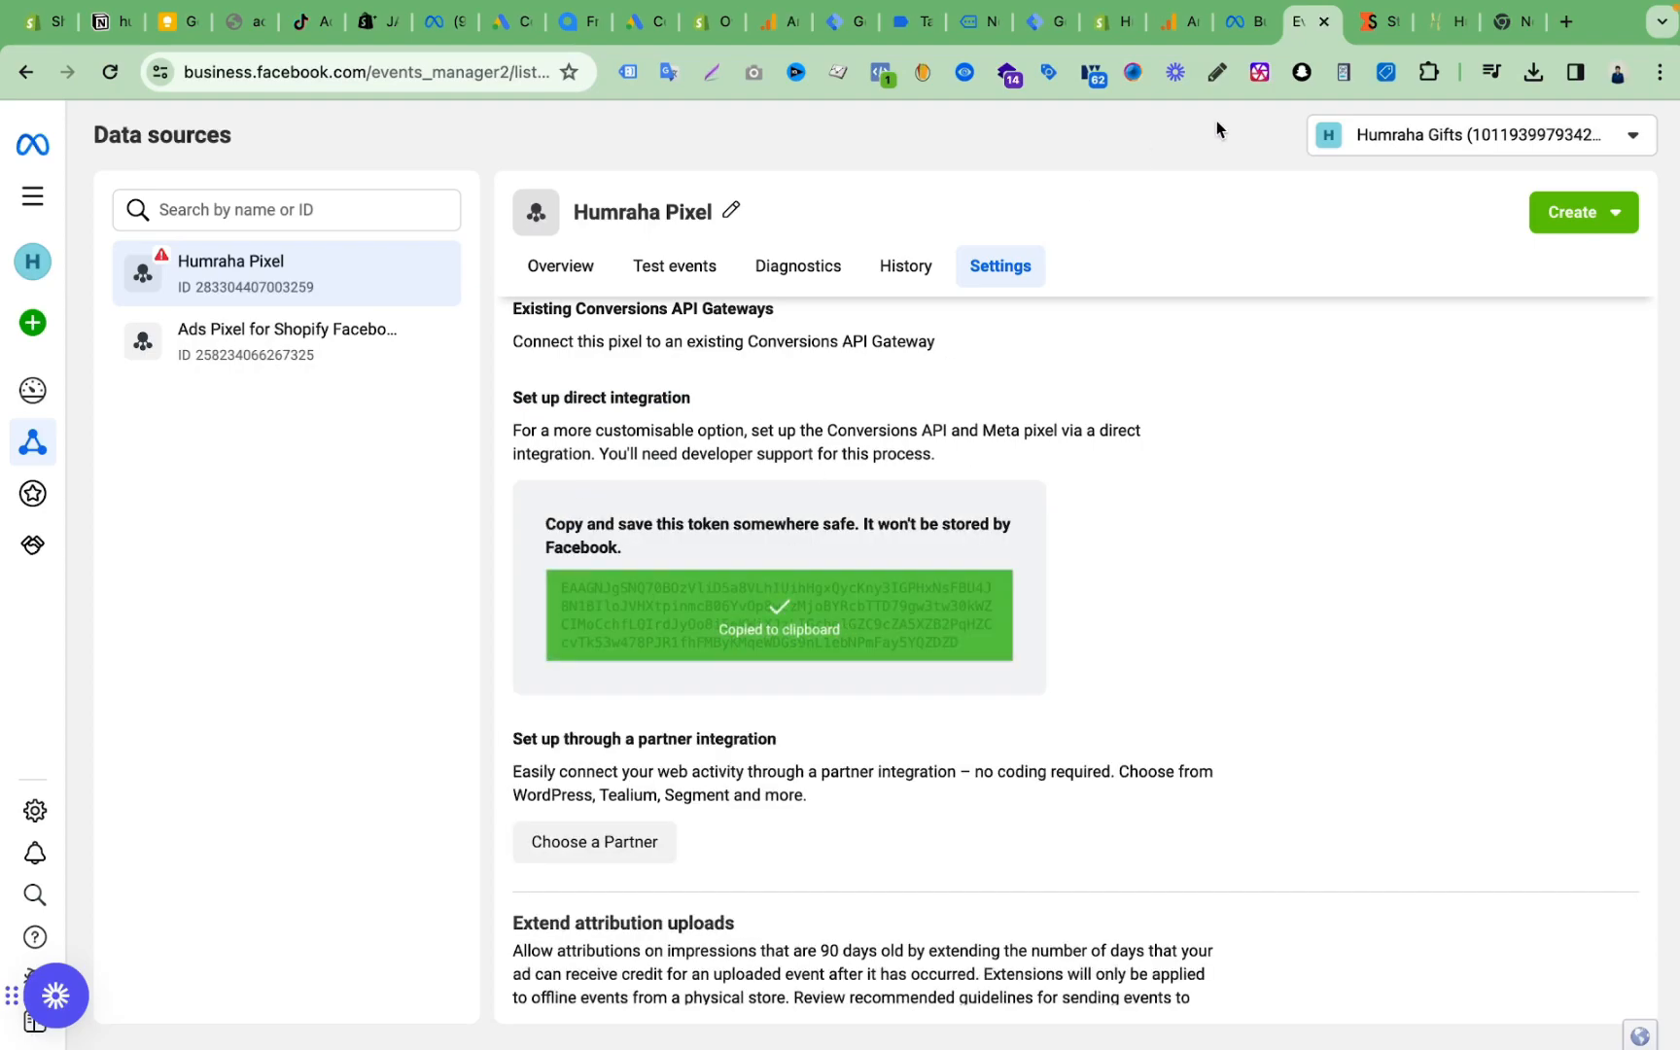
# Back in Tag Manager, replace the value of the Meta Token API constant with the copied access token and save the variable.
pyautogui.click(1048, 35)
pyautogui.click(799, 521)
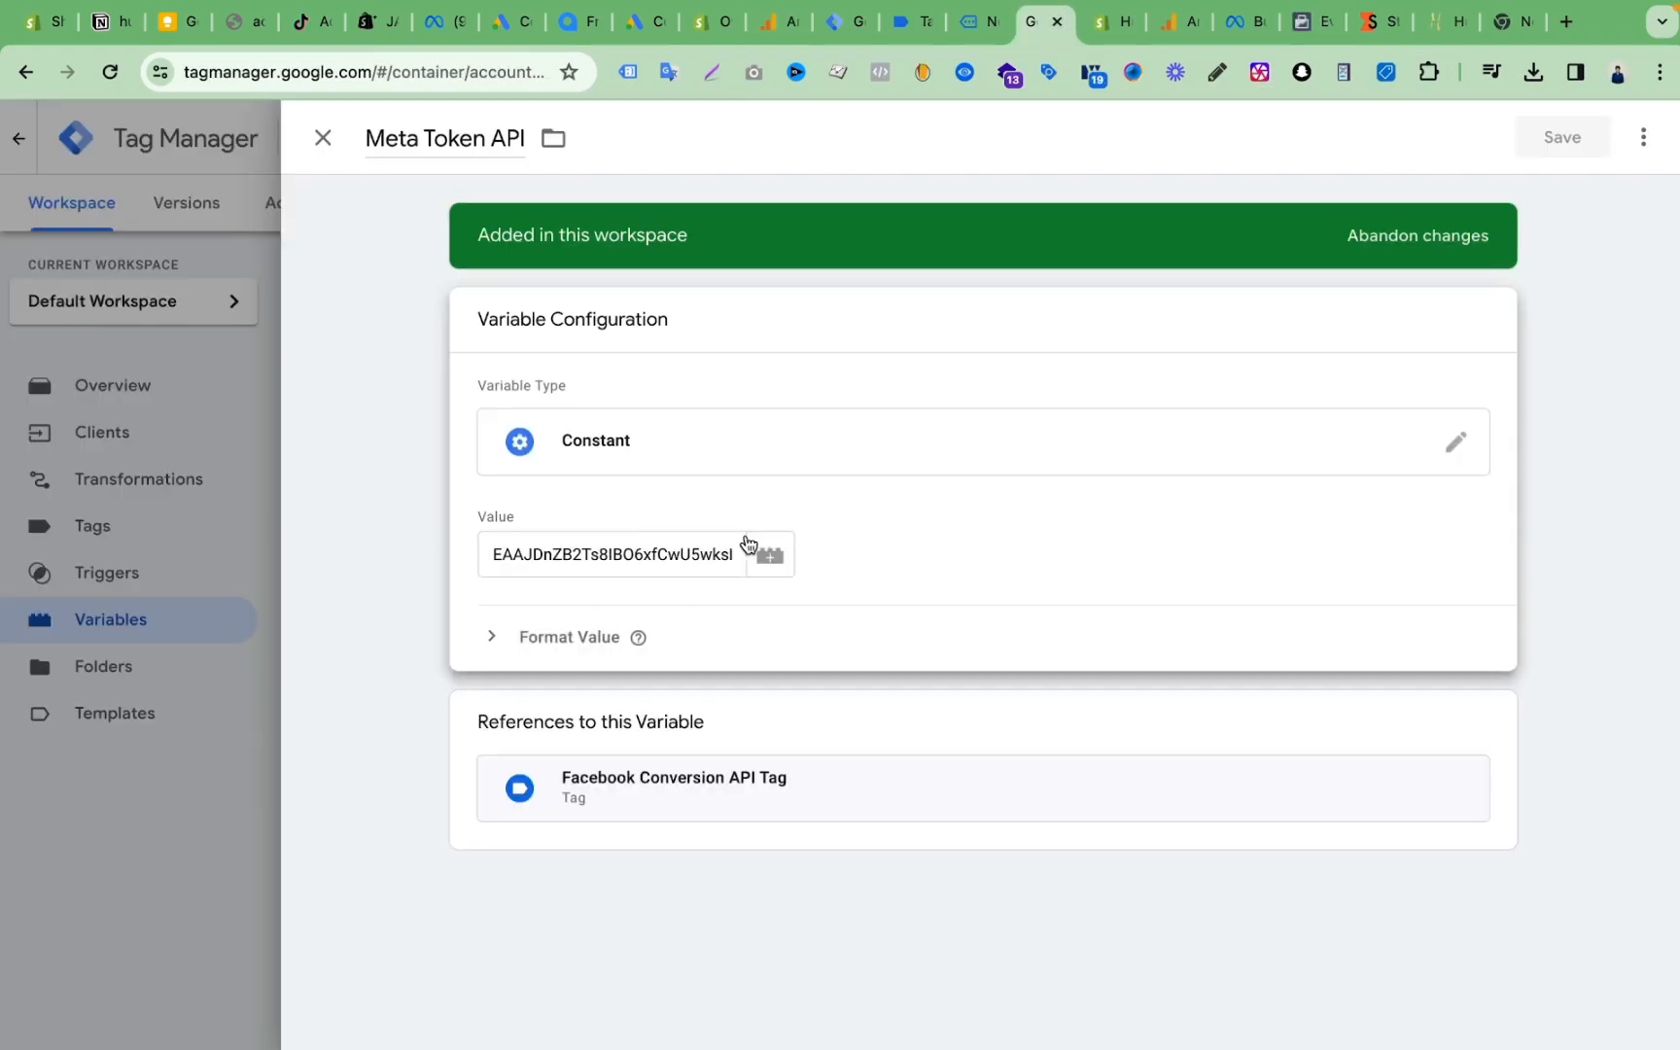
pyautogui.doubleClick(654, 551)
pyautogui.hotkey('ctrl', 'v')
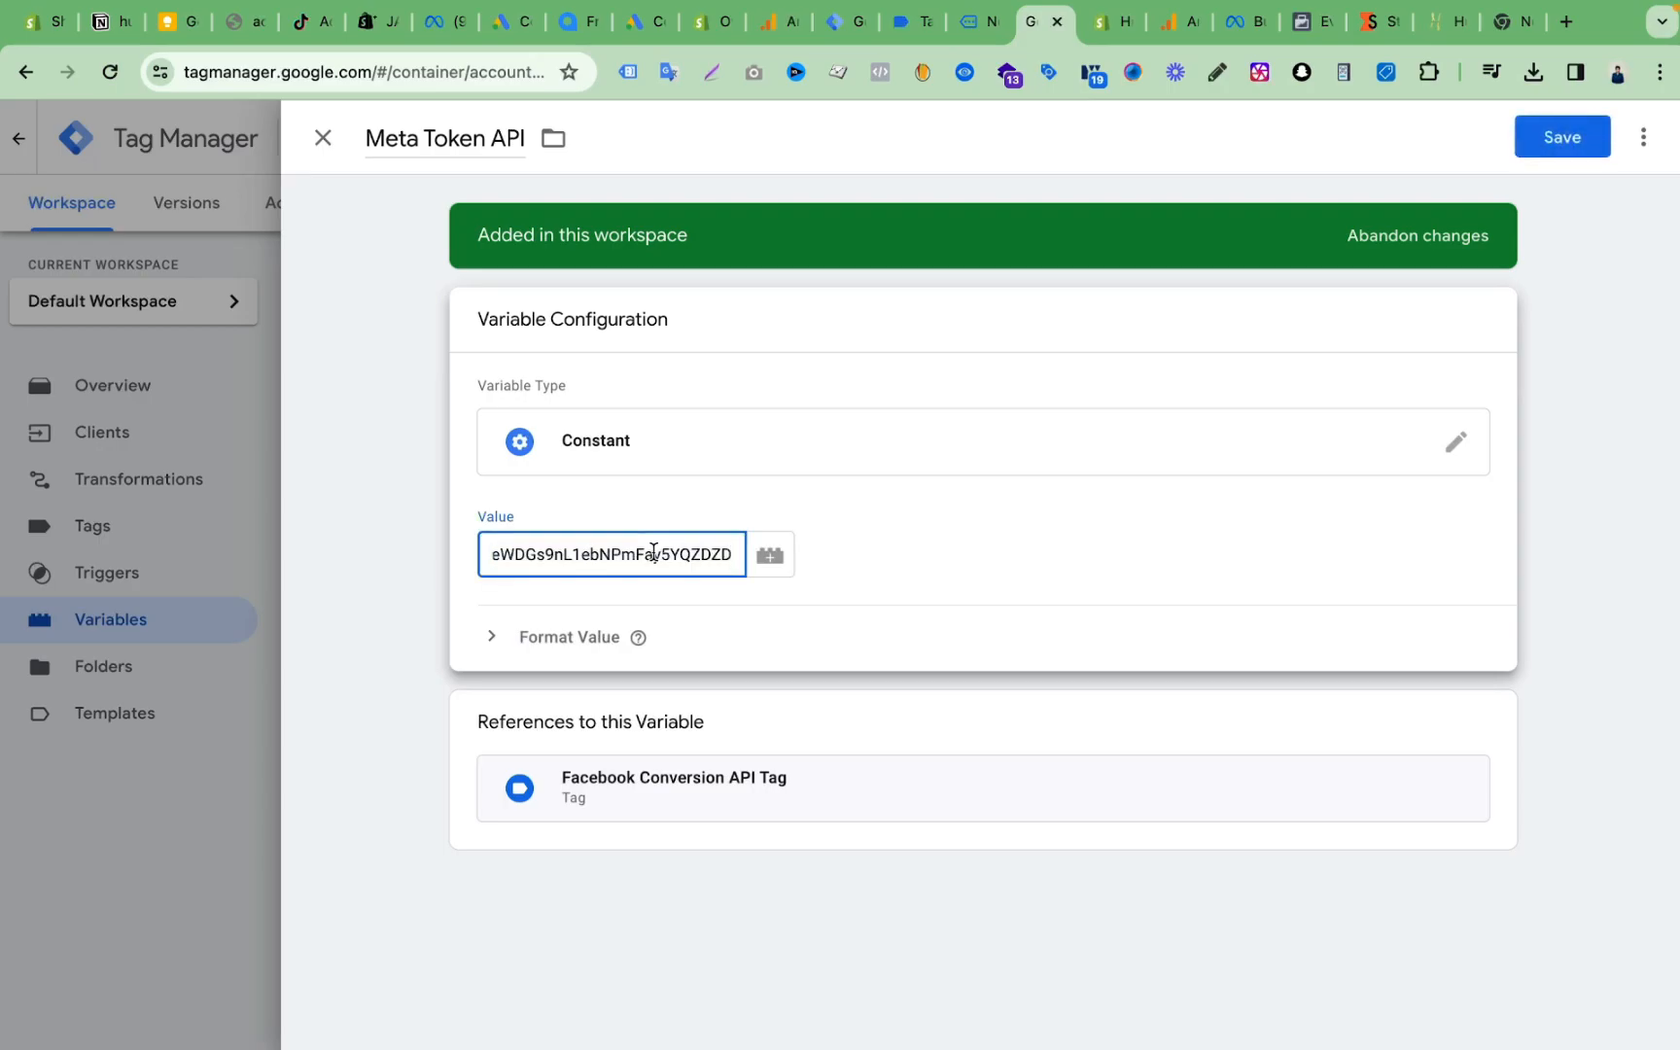
pyautogui.click(1539, 144)
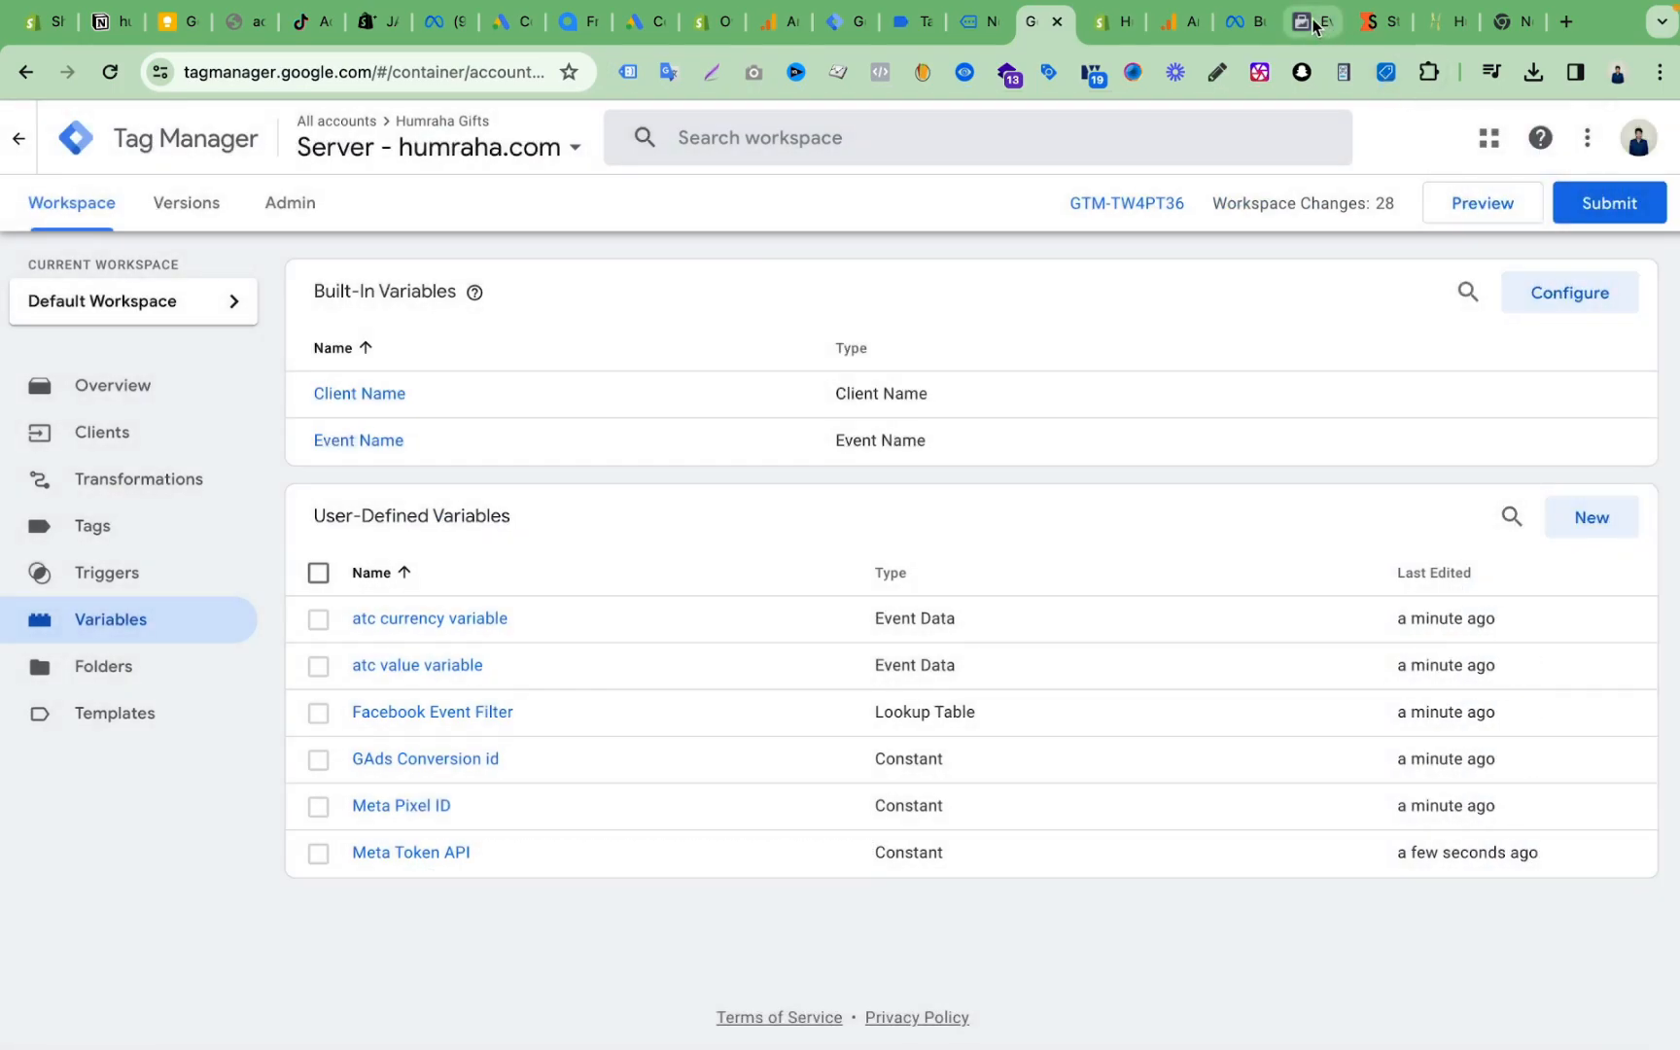
# Switch to Meta Events Manager and copy the dataset ID from the Humraha Pixel details.
pyautogui.click(1308, 22)
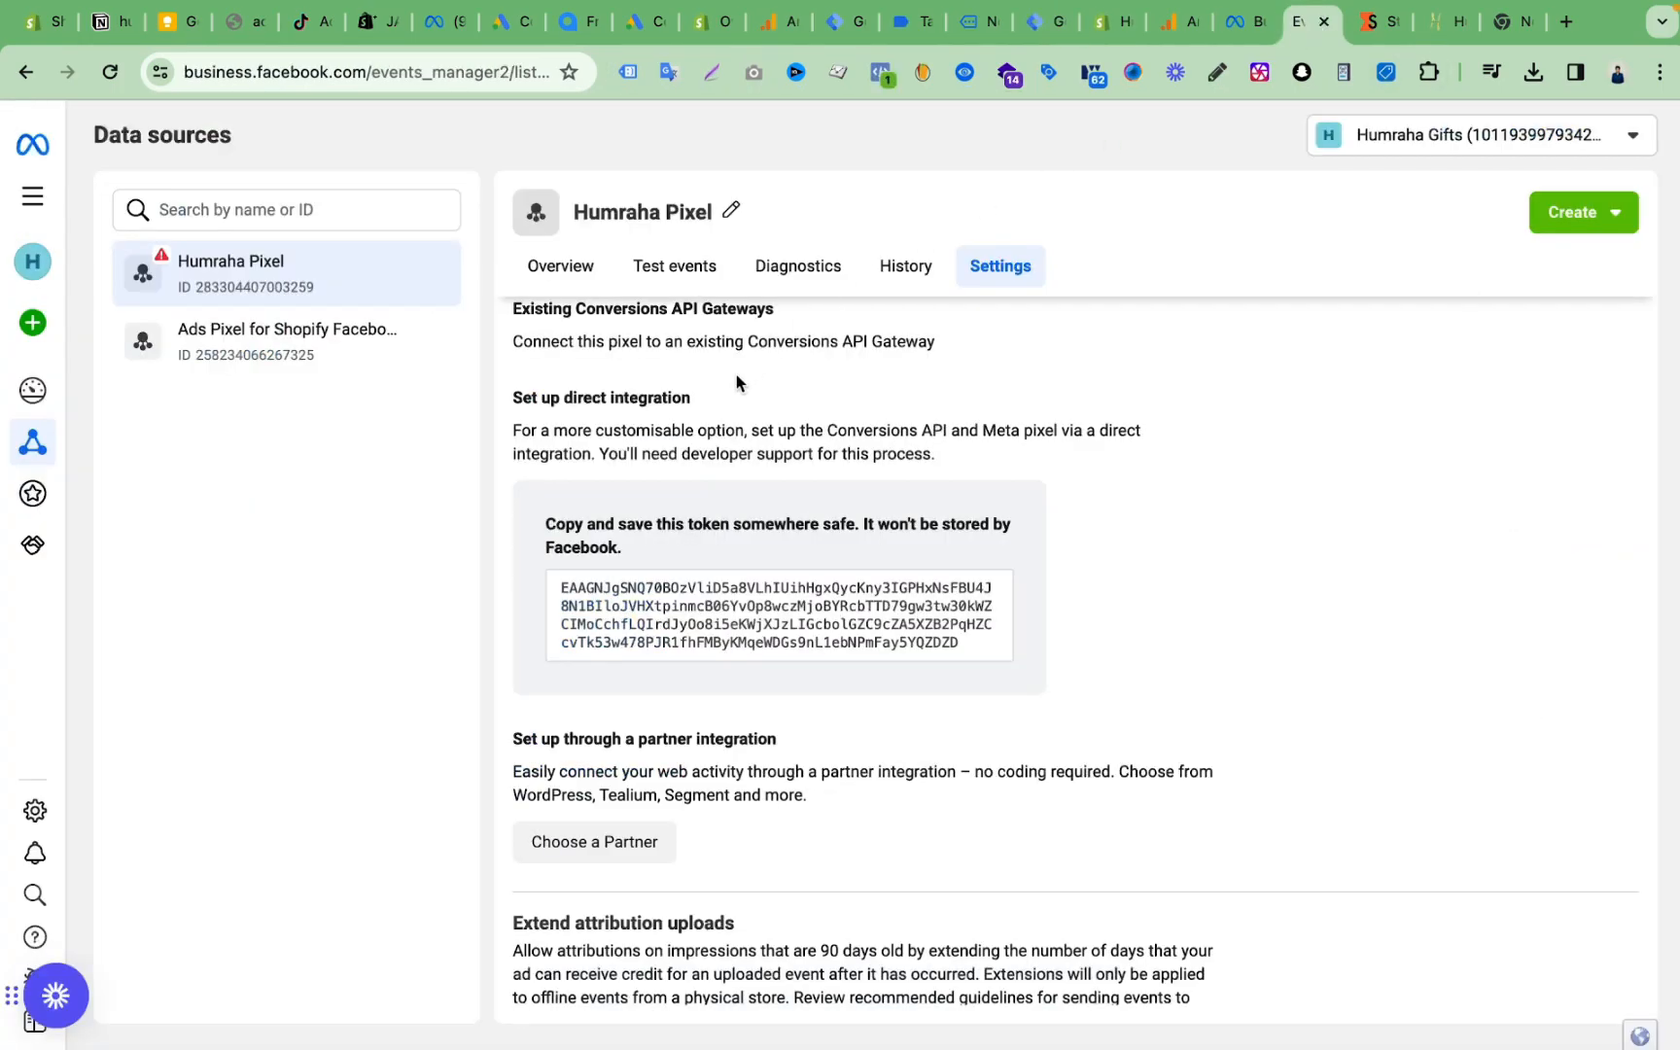
pyautogui.scroll(10, 727, 389)
pyautogui.scroll(-8, 632, 598)
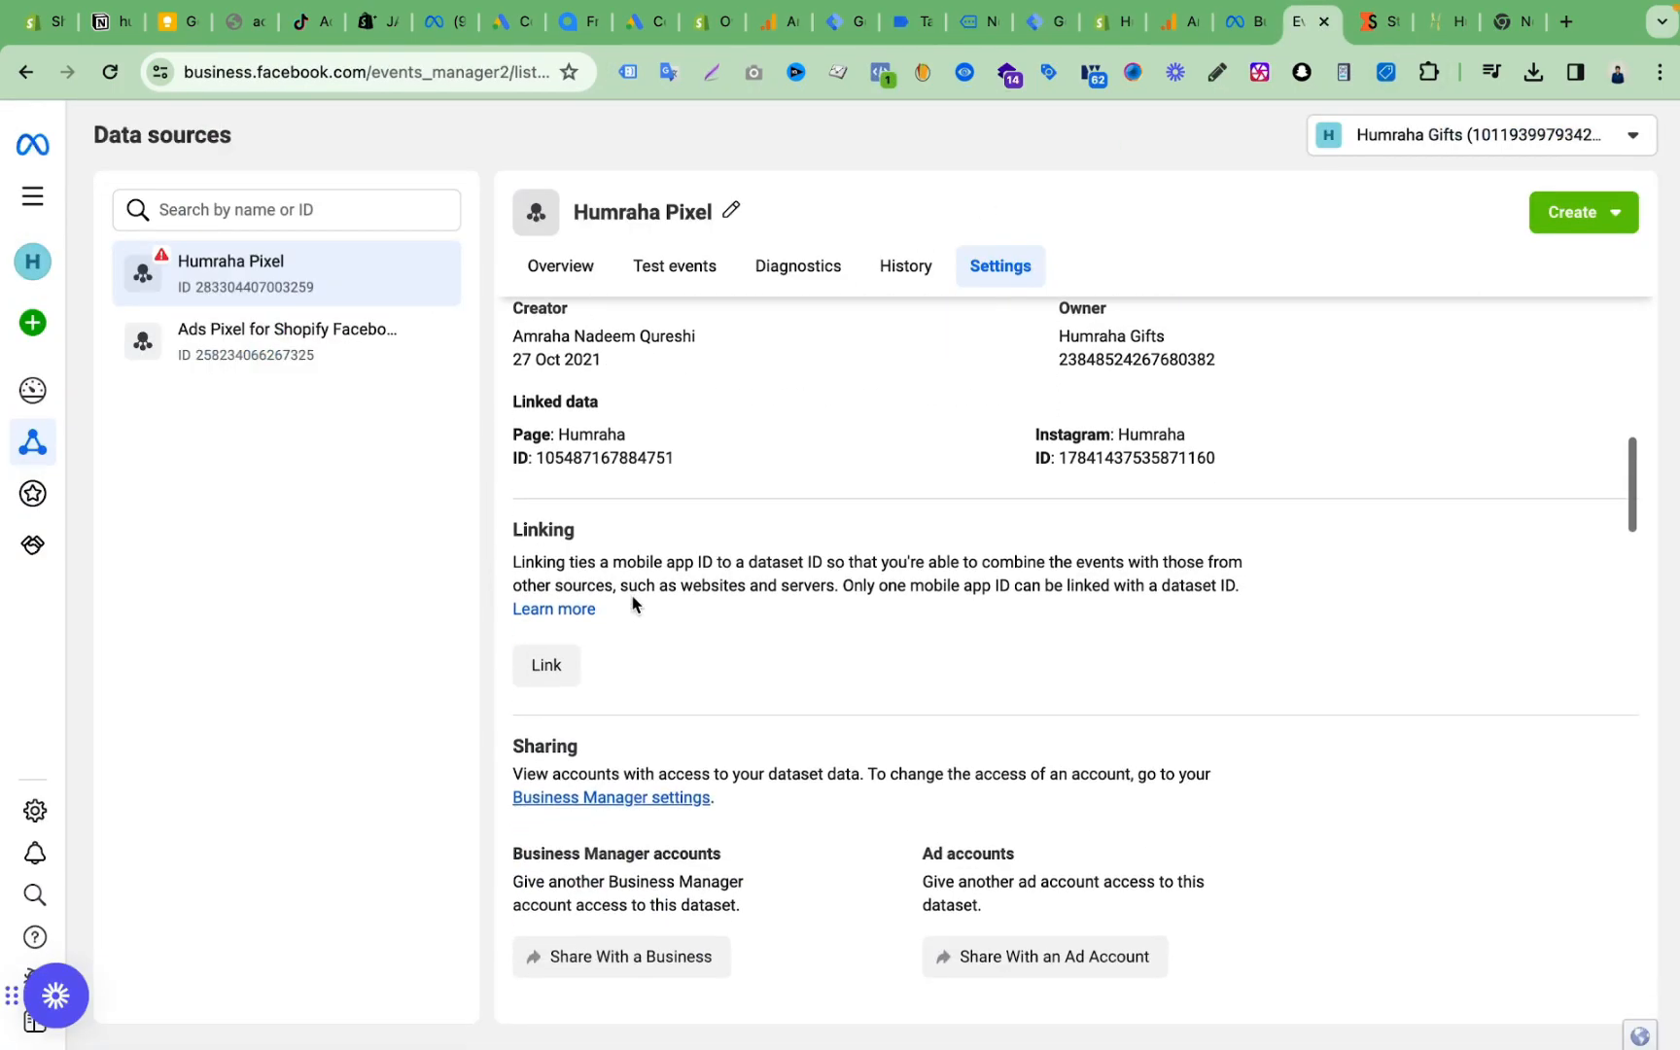
pyautogui.scroll(1, 632, 598)
pyautogui.click(603, 450)
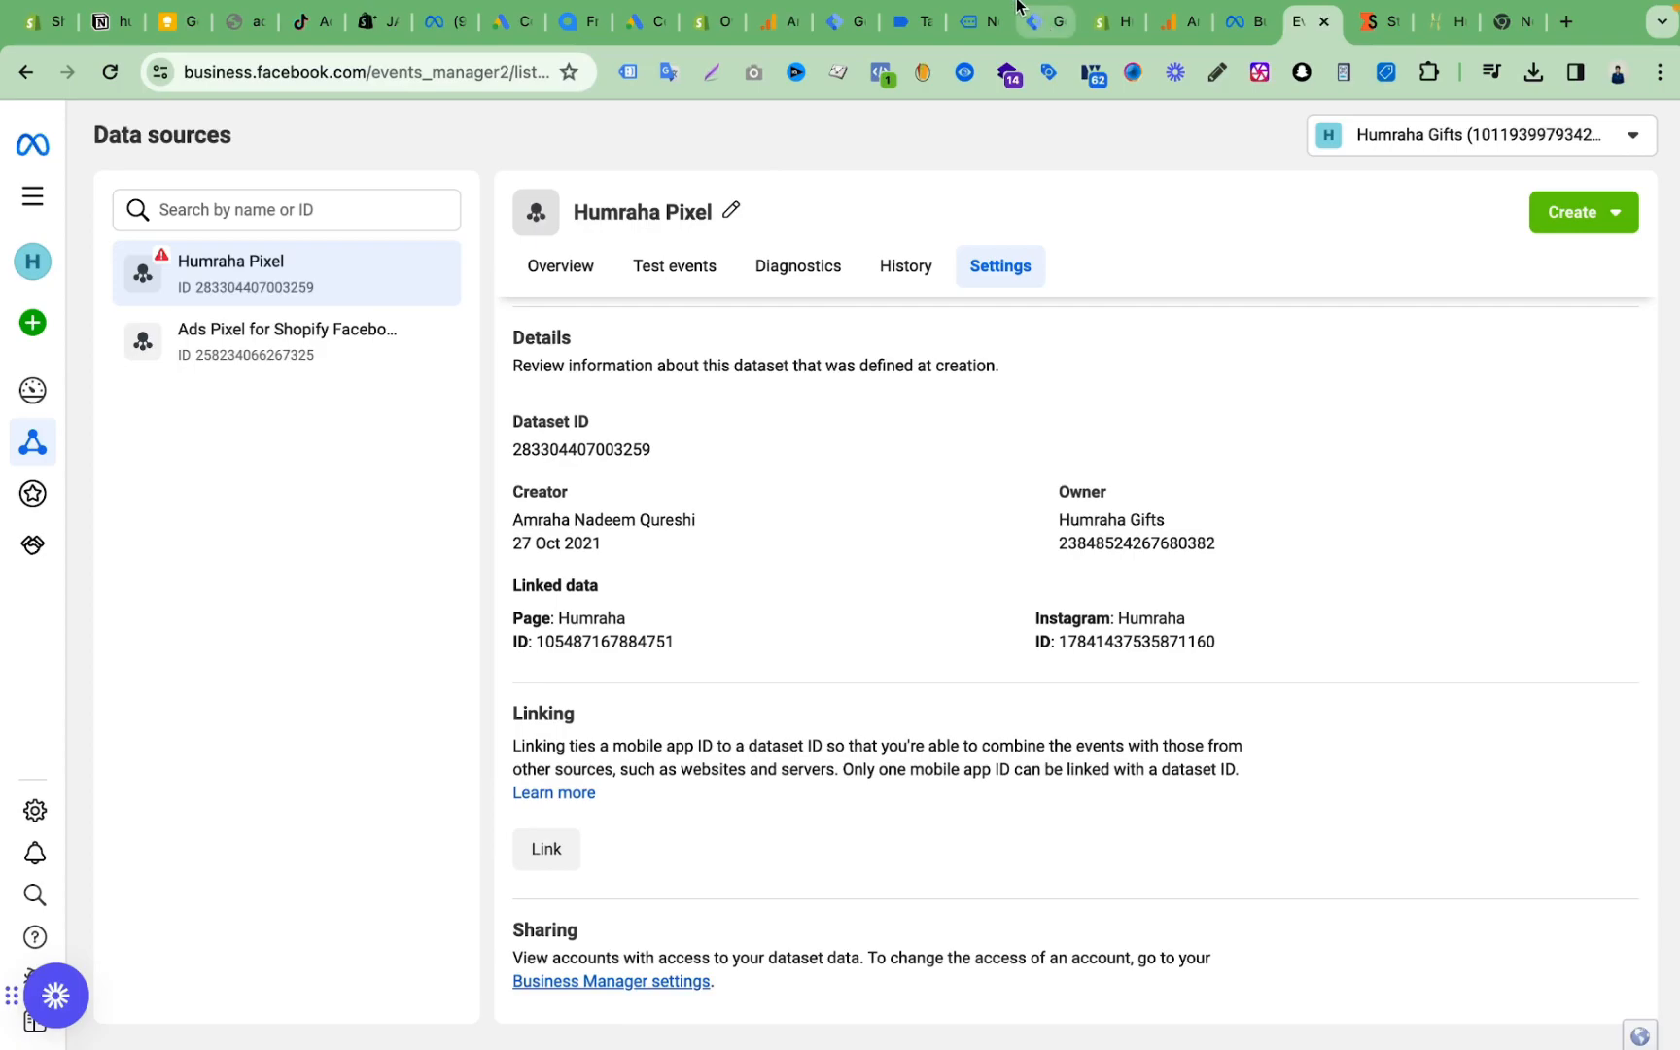
# Back in Tag Manager, replace the value of the Meta Pixel ID constant with the copied dataset ID and save the variable.
pyautogui.click(1038, 23)
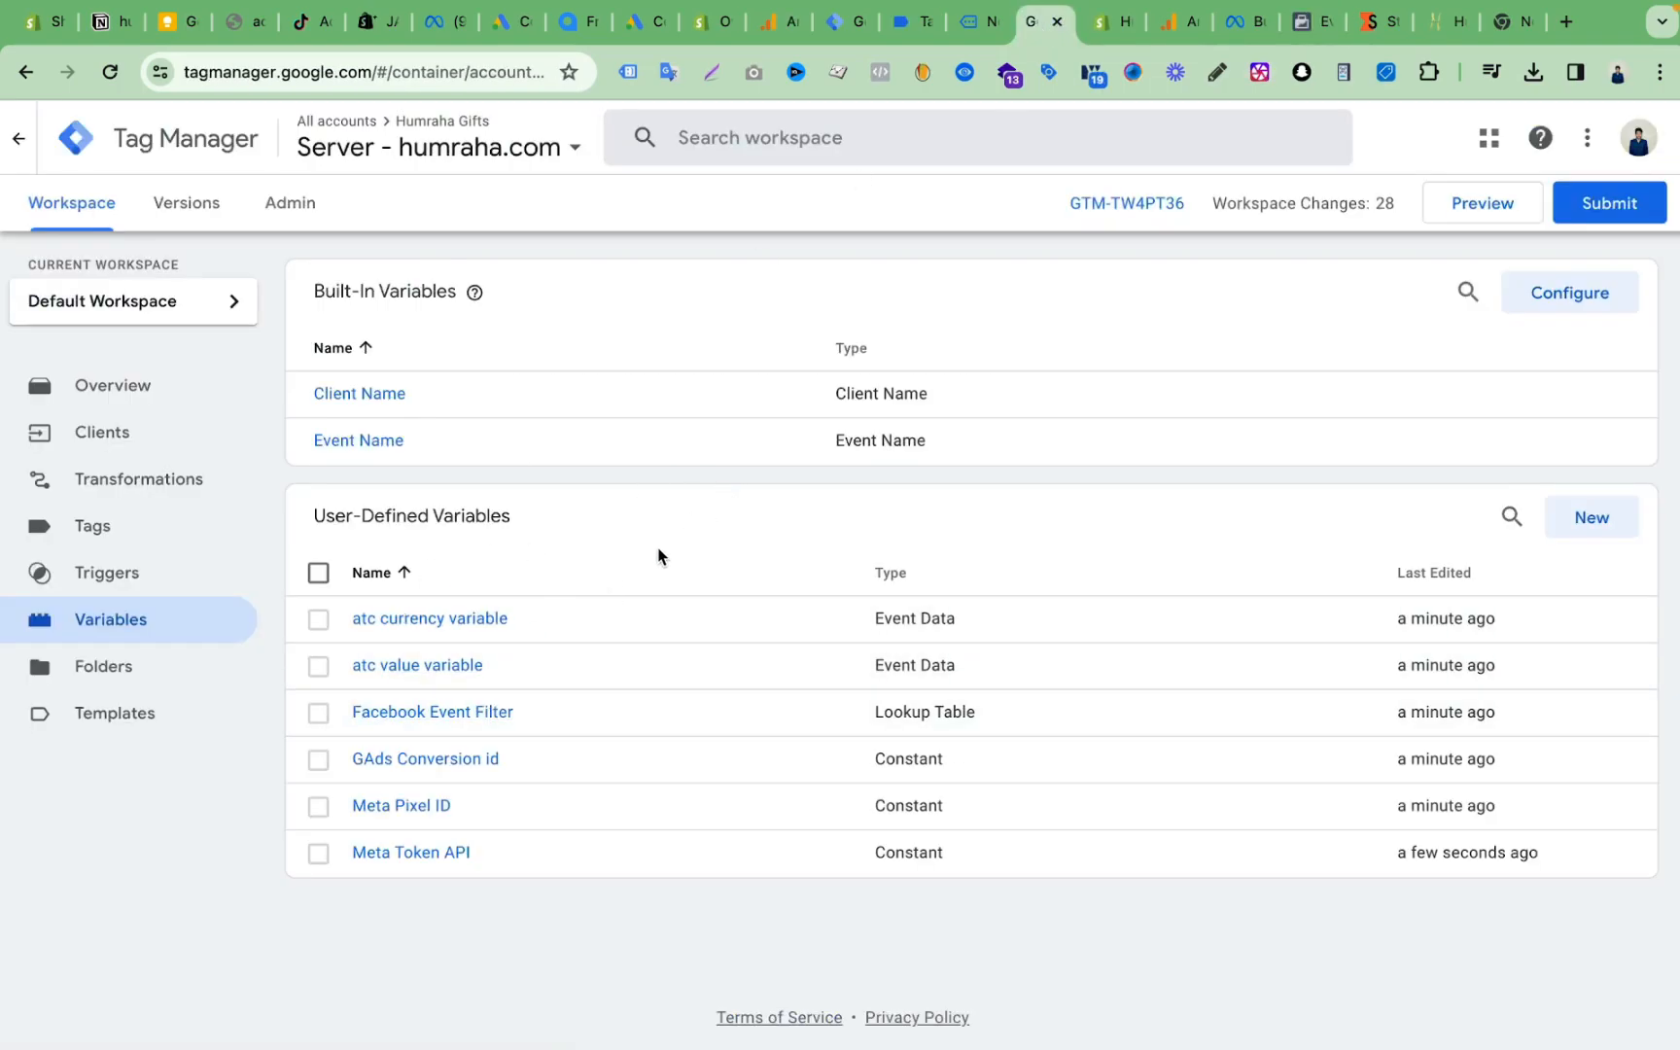
pyautogui.click(427, 807)
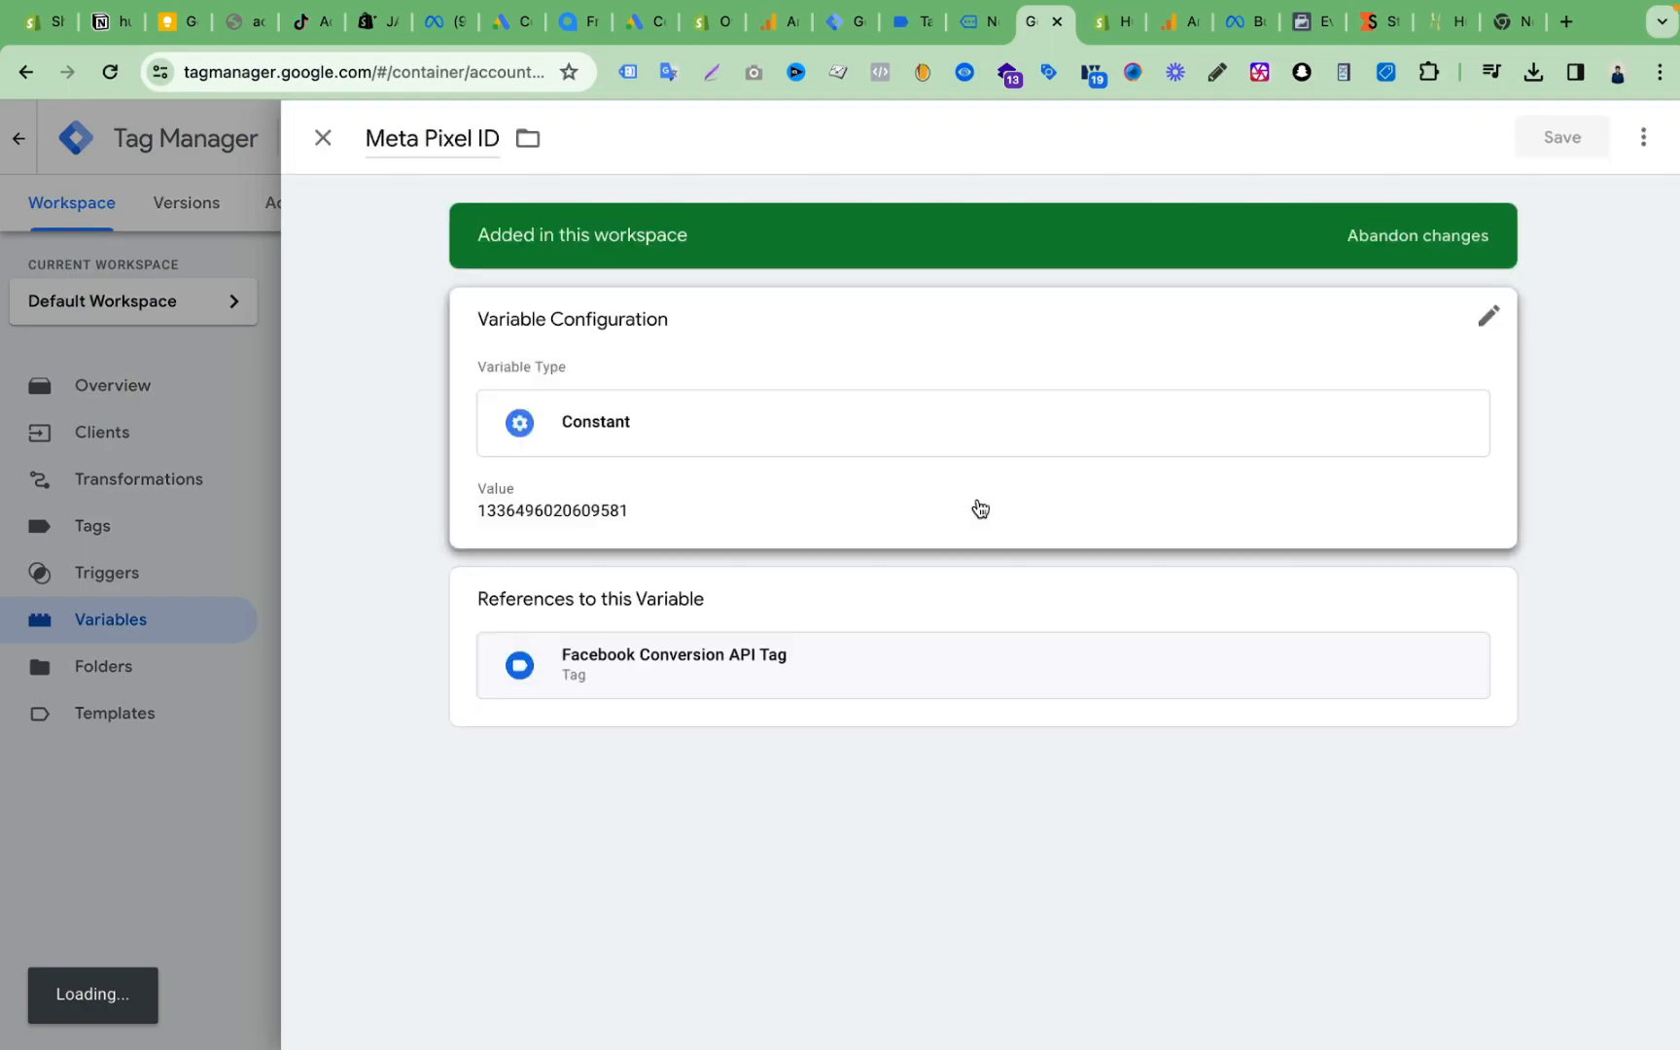
pyautogui.click(980, 509)
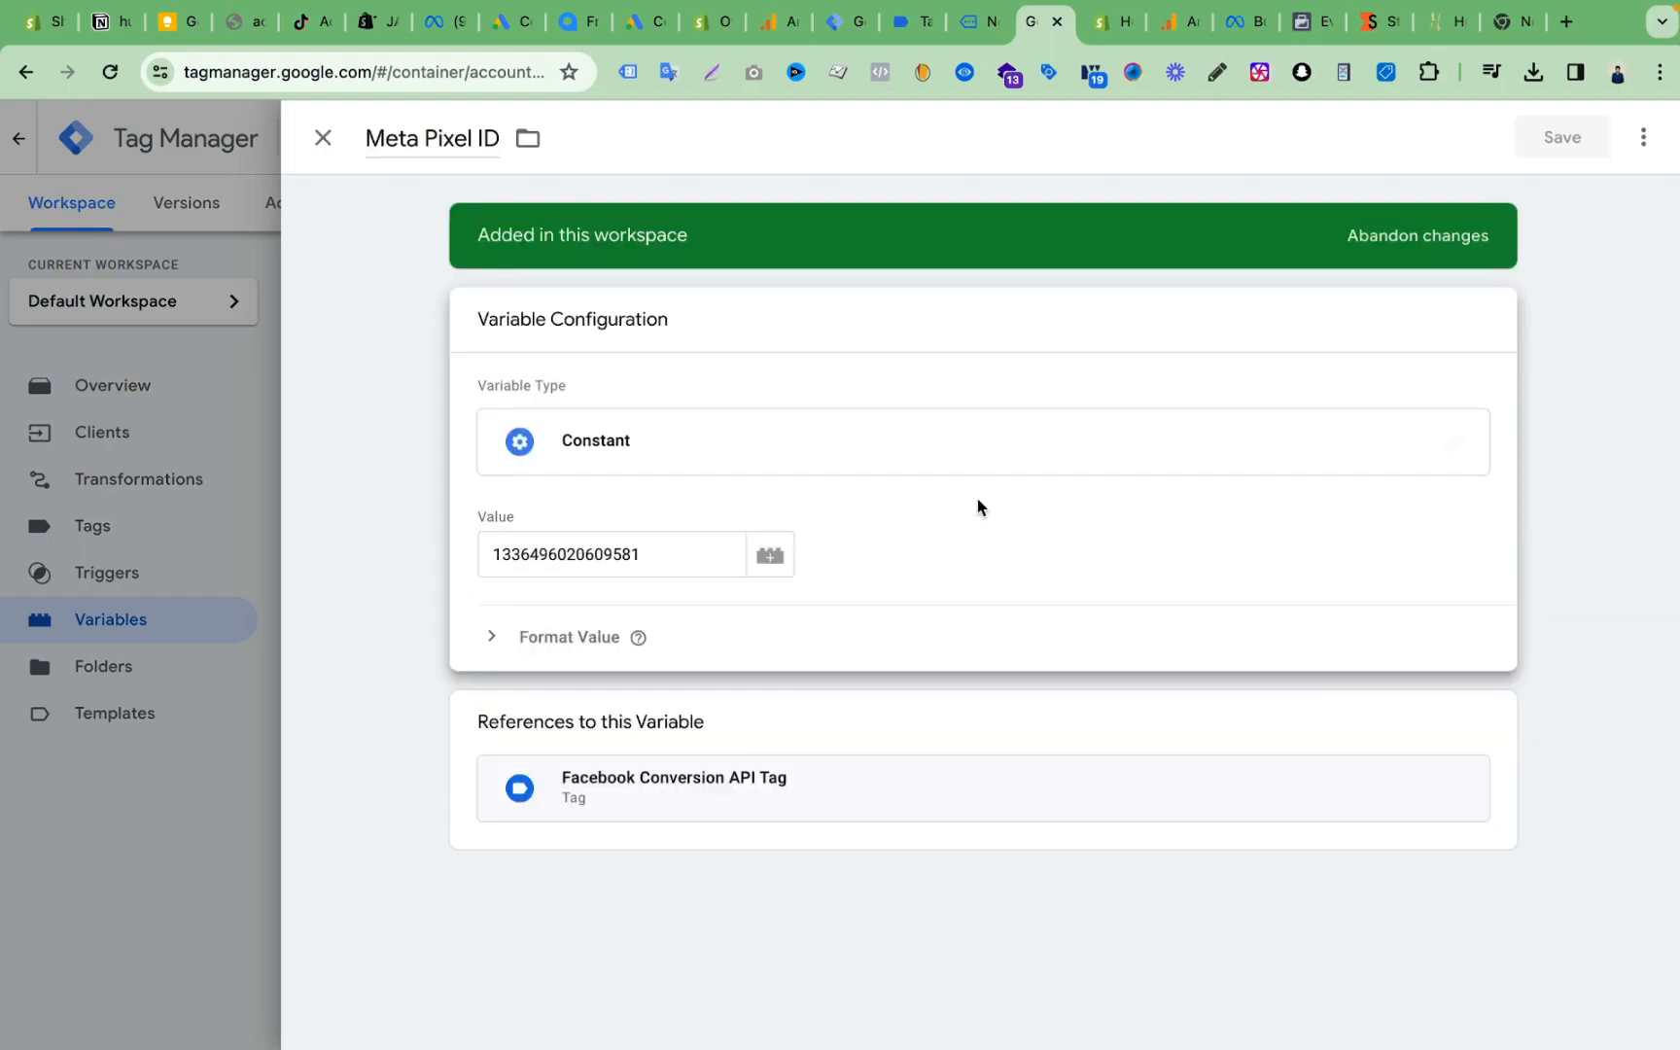
pyautogui.doubleClick(619, 554)
pyautogui.press('super+v')
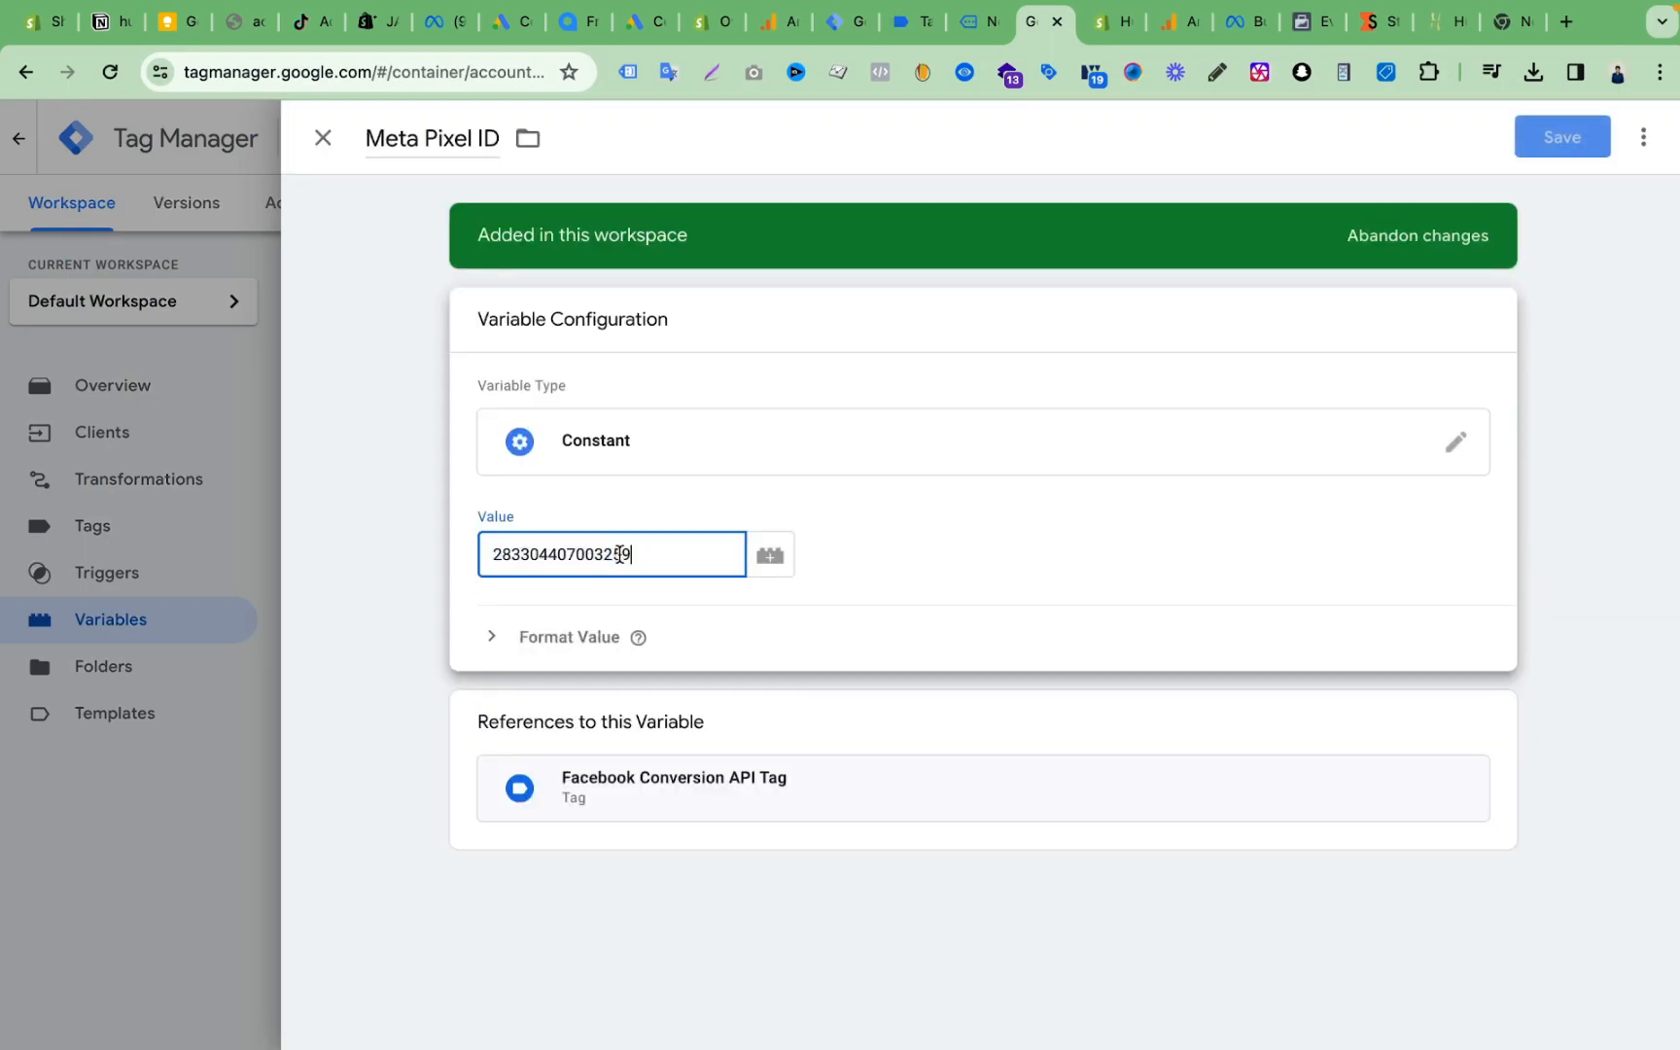
pyautogui.click(1561, 137)
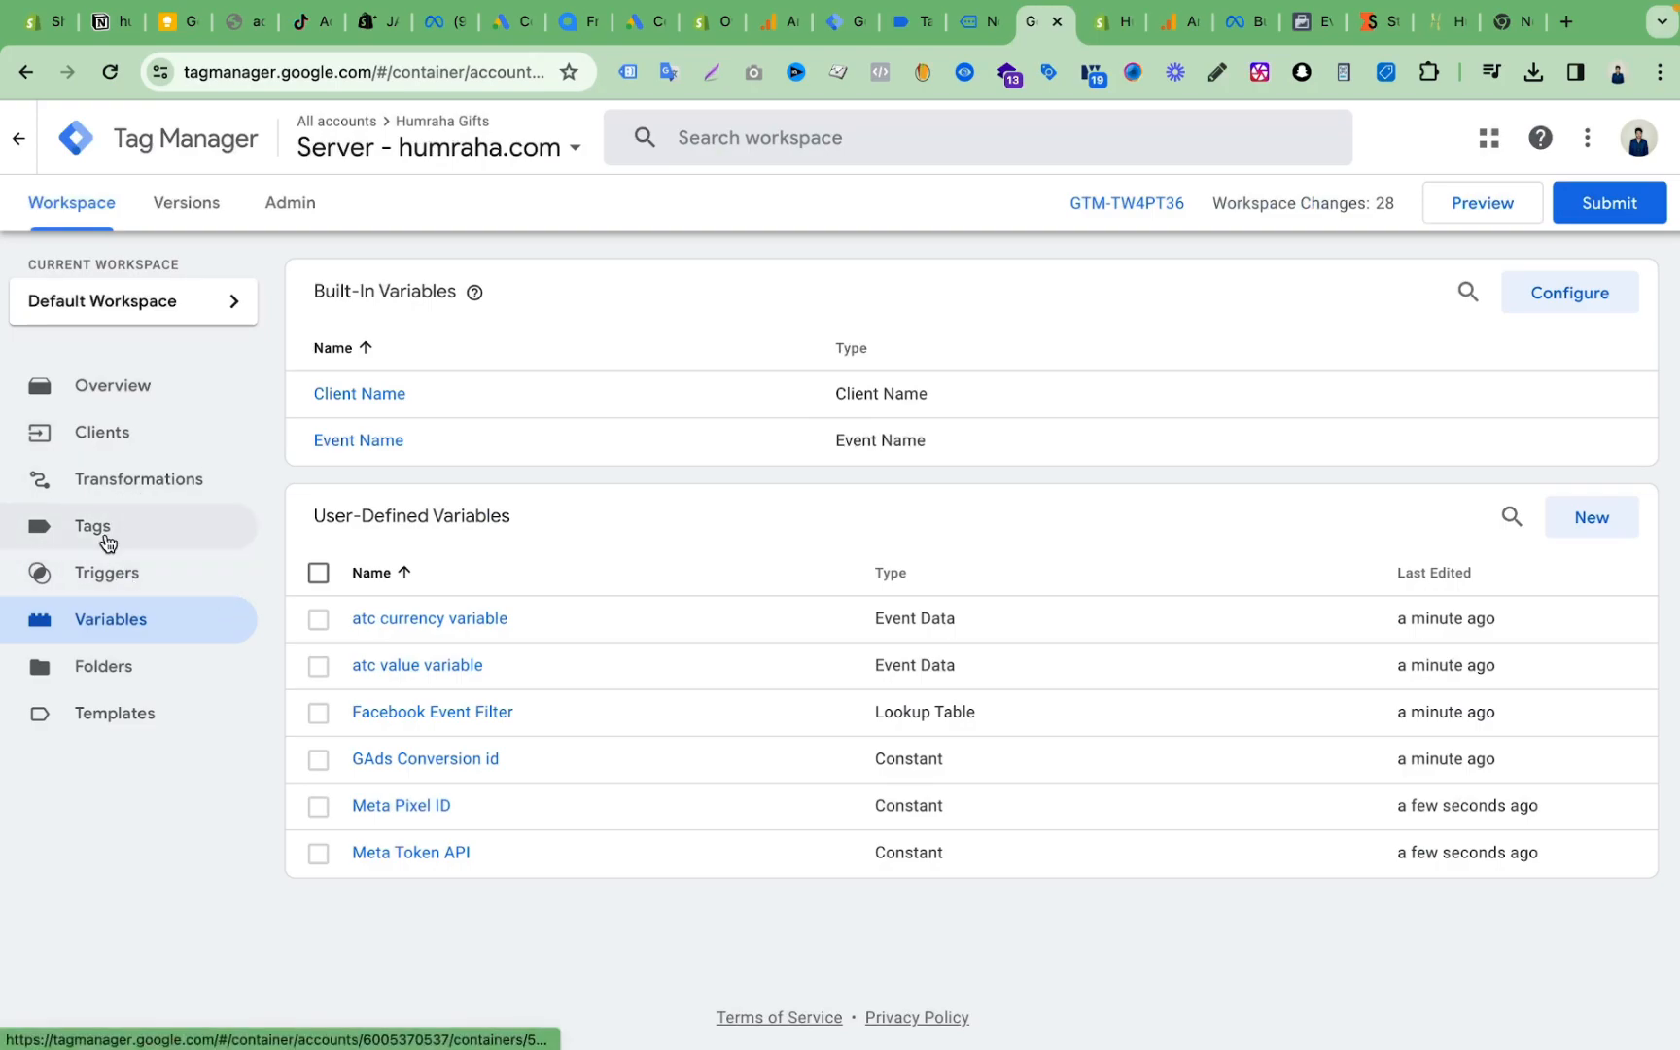
# Open the Facebook Conversion API Tag, then in Meta Events Manager choose the Website channel under Humraha Pixel's test events and copy its test code.
pyautogui.click(105, 541)
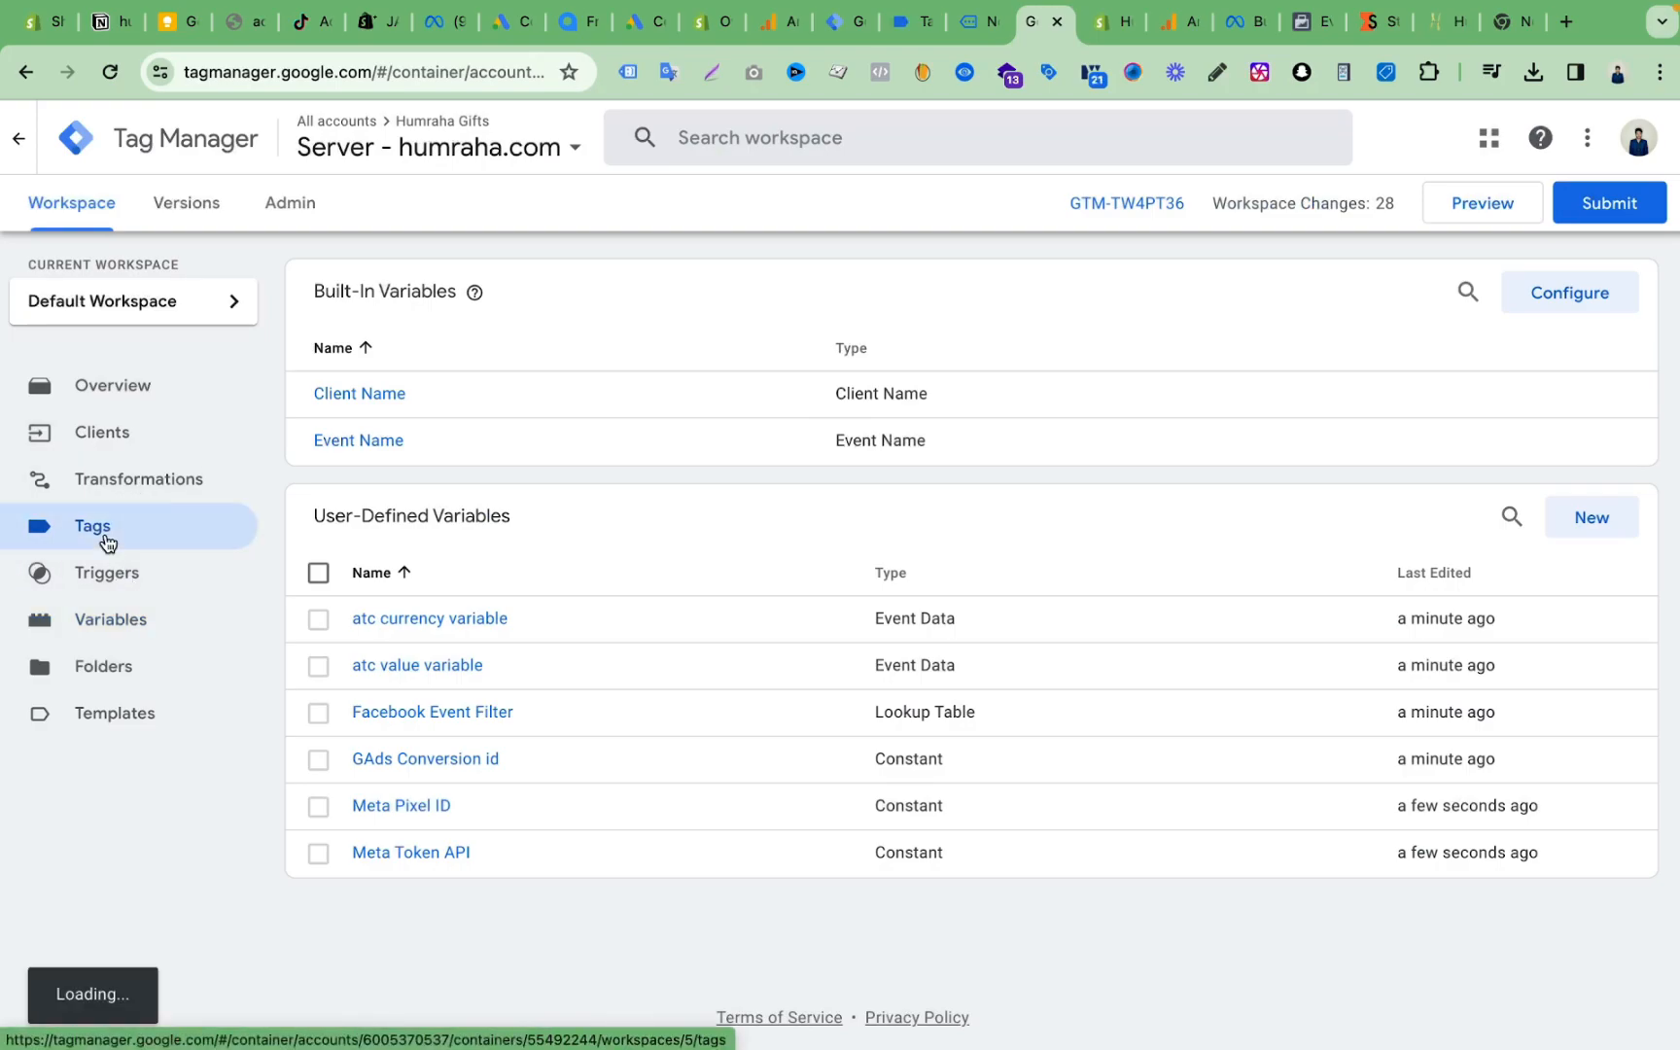
pyautogui.click(505, 452)
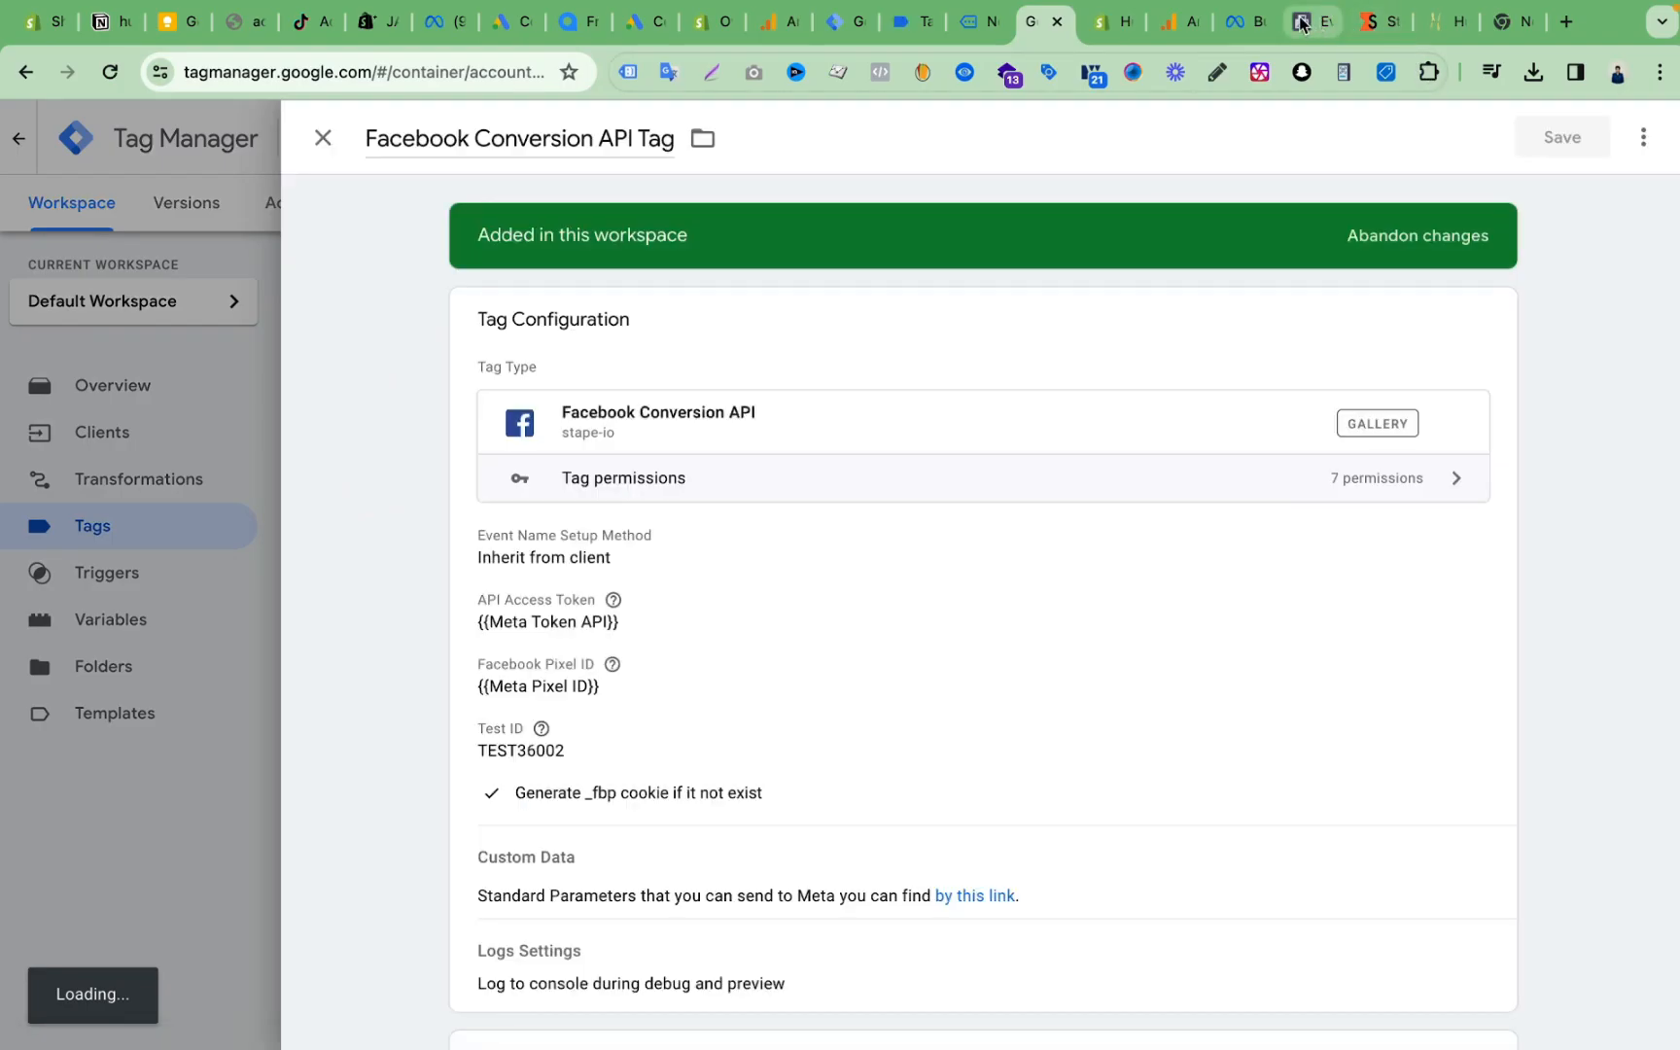
pyautogui.click(1301, 21)
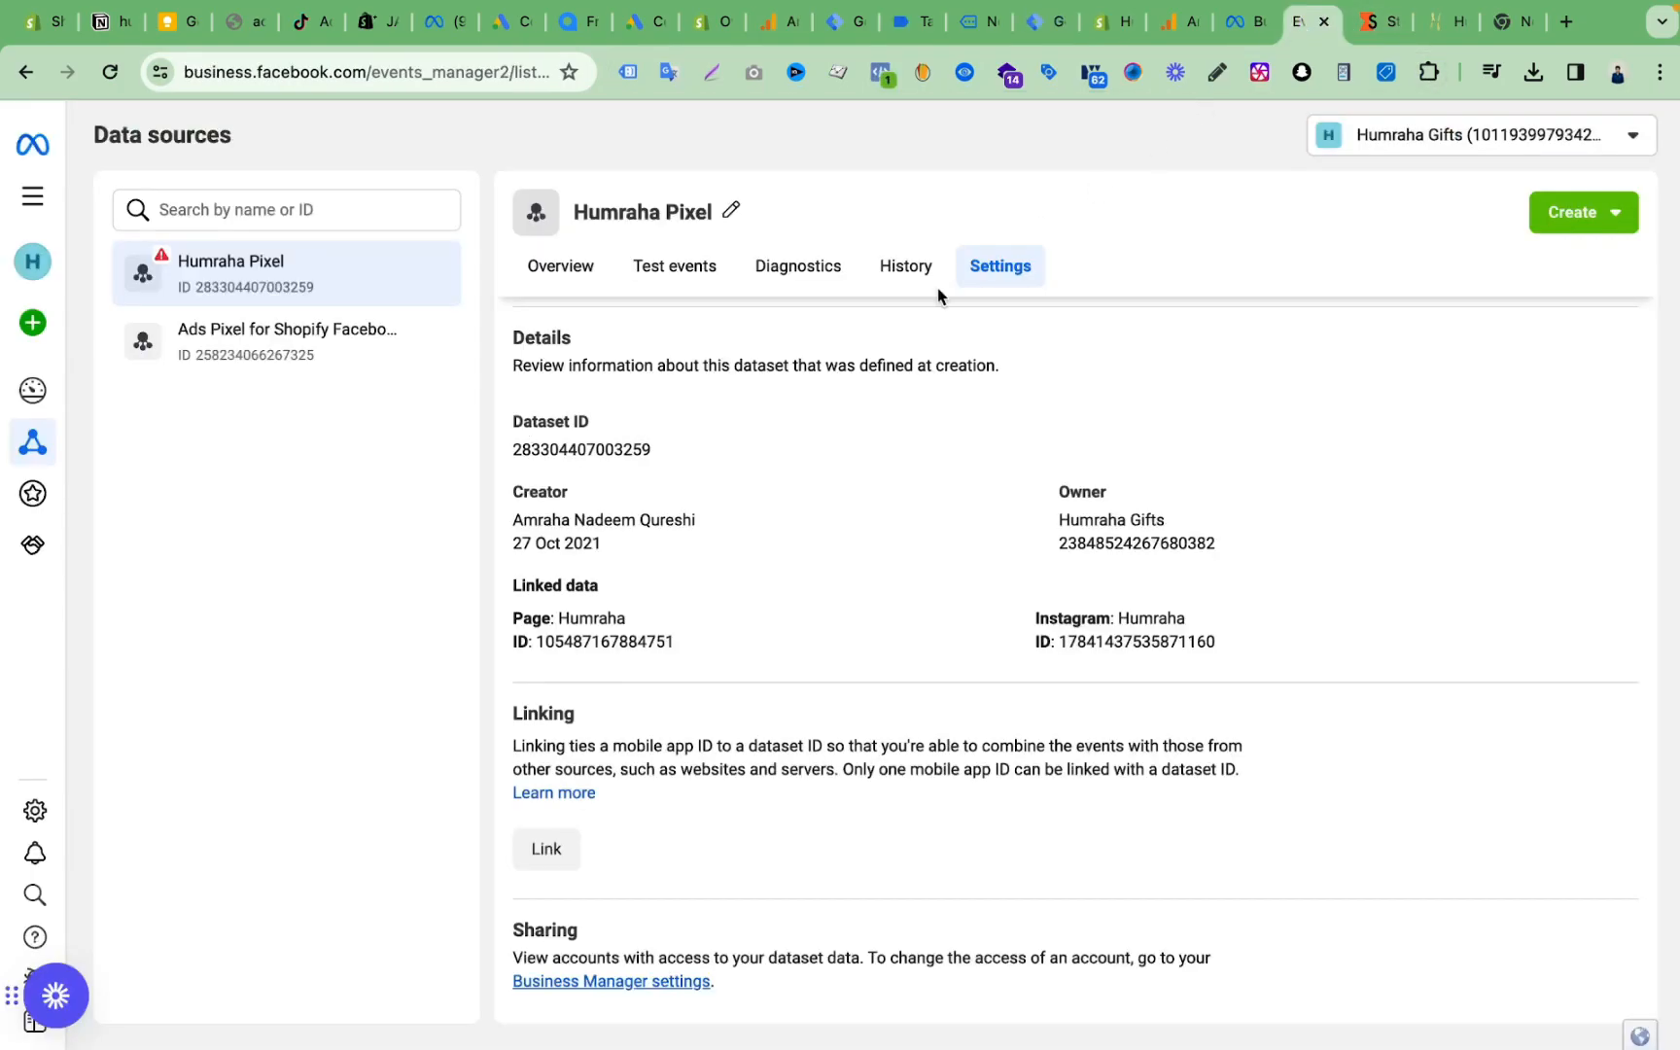
pyautogui.click(707, 280)
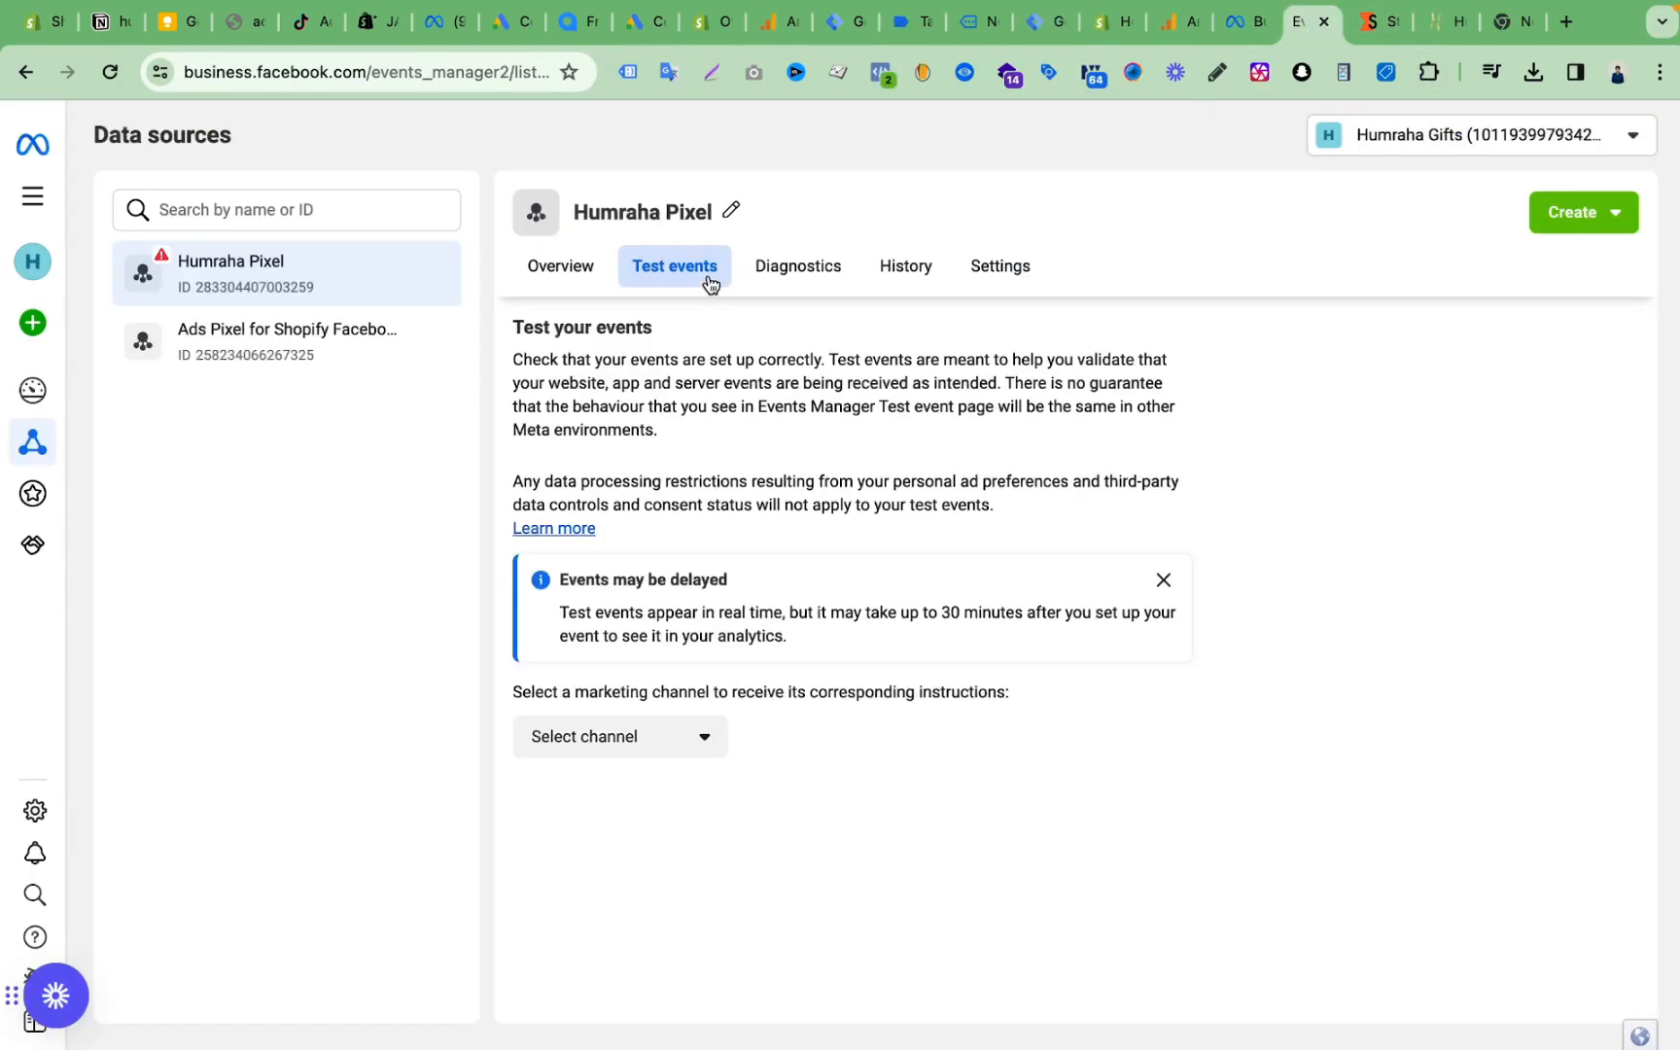
pyautogui.click(1163, 580)
pyautogui.click(667, 627)
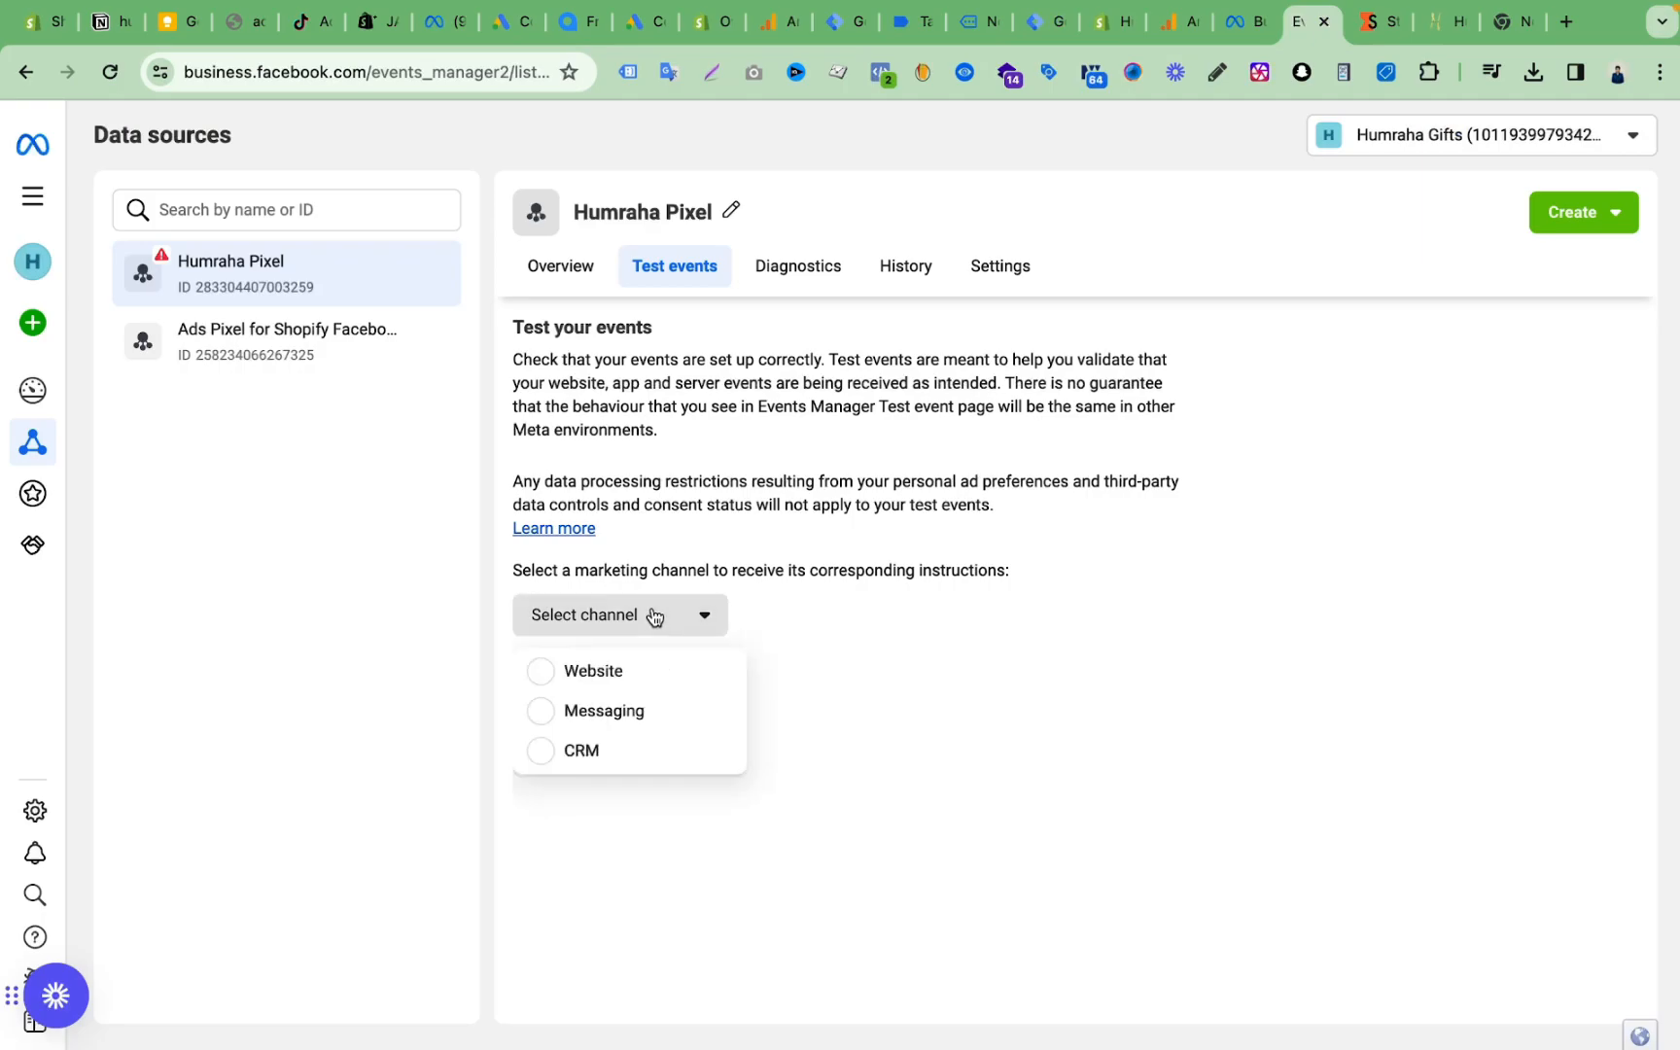
pyautogui.click(601, 673)
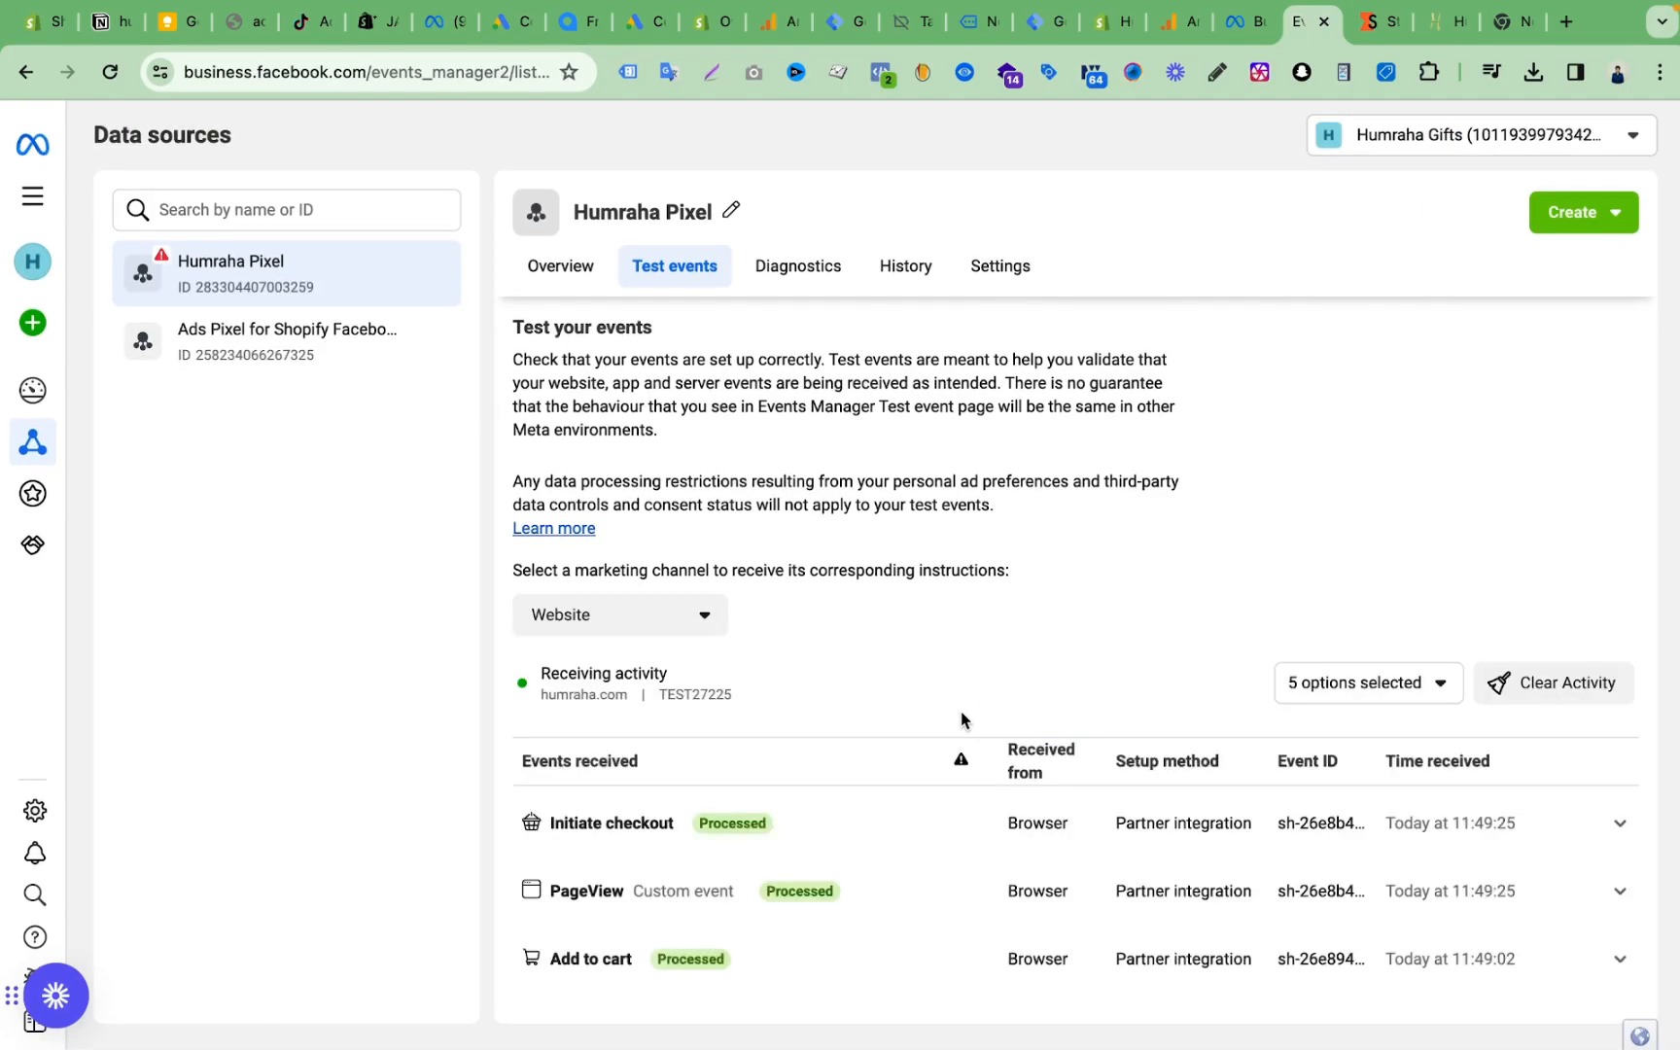
pyautogui.scroll(-3, 961, 719)
pyautogui.doubleClick(693, 561)
pyautogui.rightClick(693, 560)
pyautogui.click(745, 607)
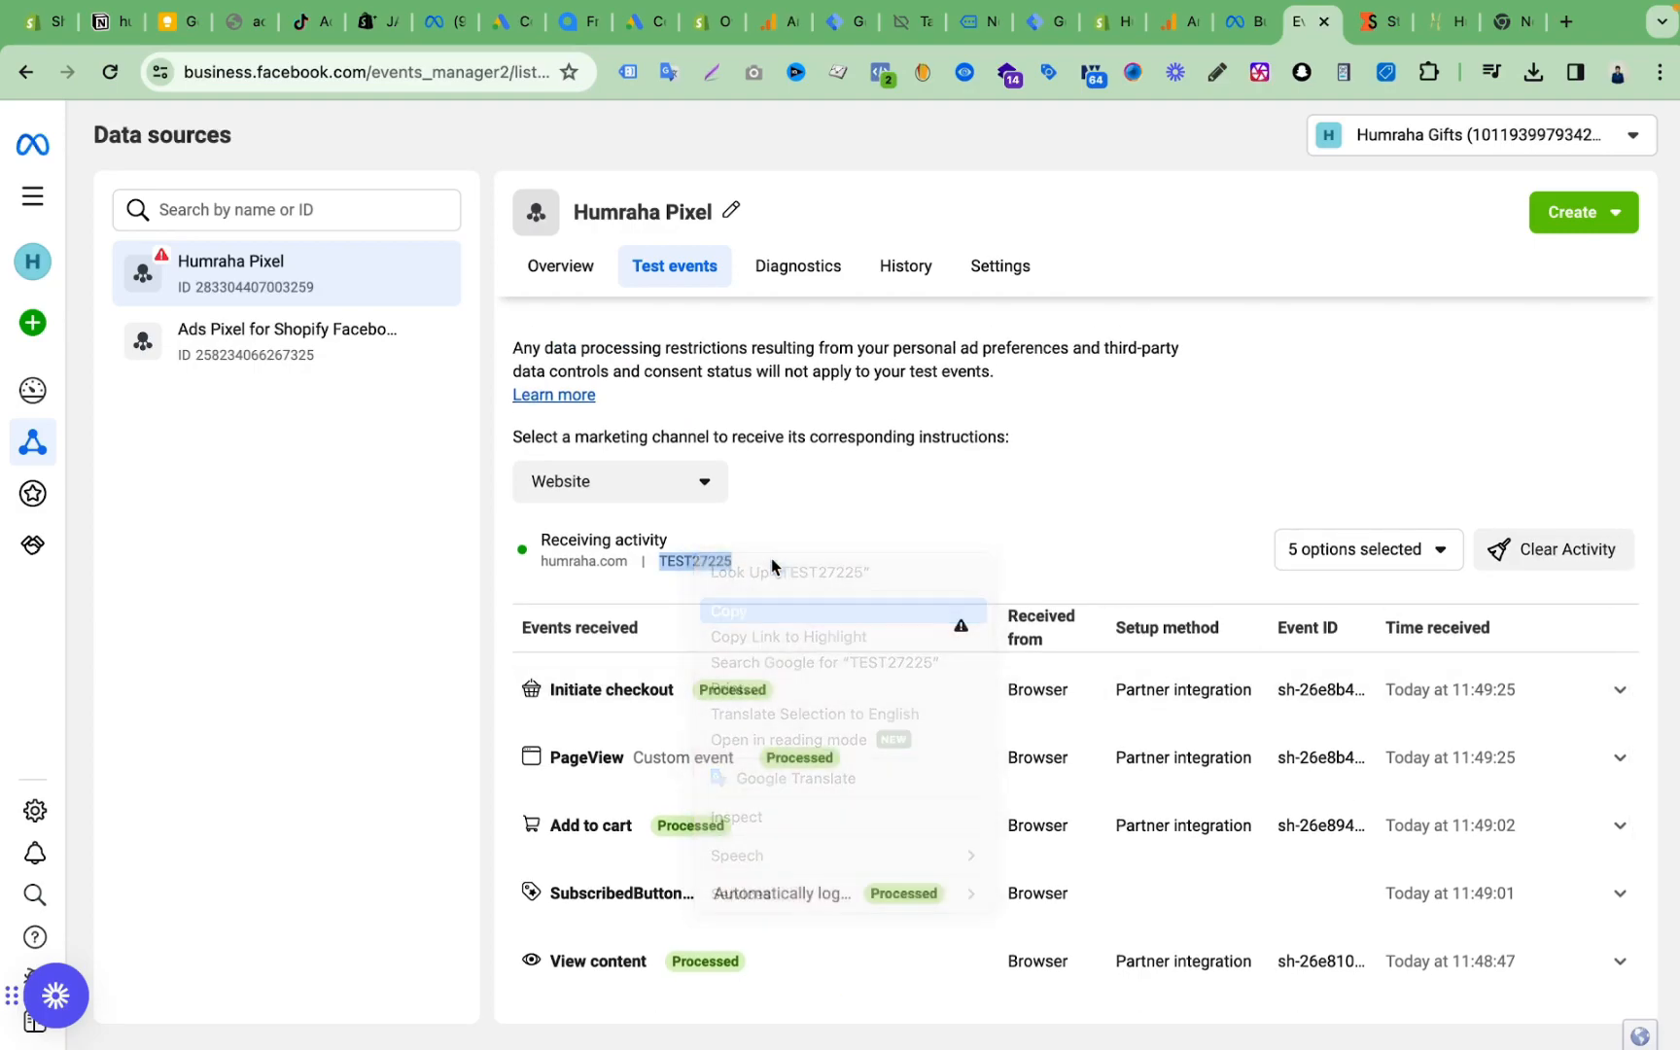
# Back in Tag Manager, set the Test ID of the Facebook Conversion API Tag to TEST27225 and save the tag.
pyautogui.click(1045, 21)
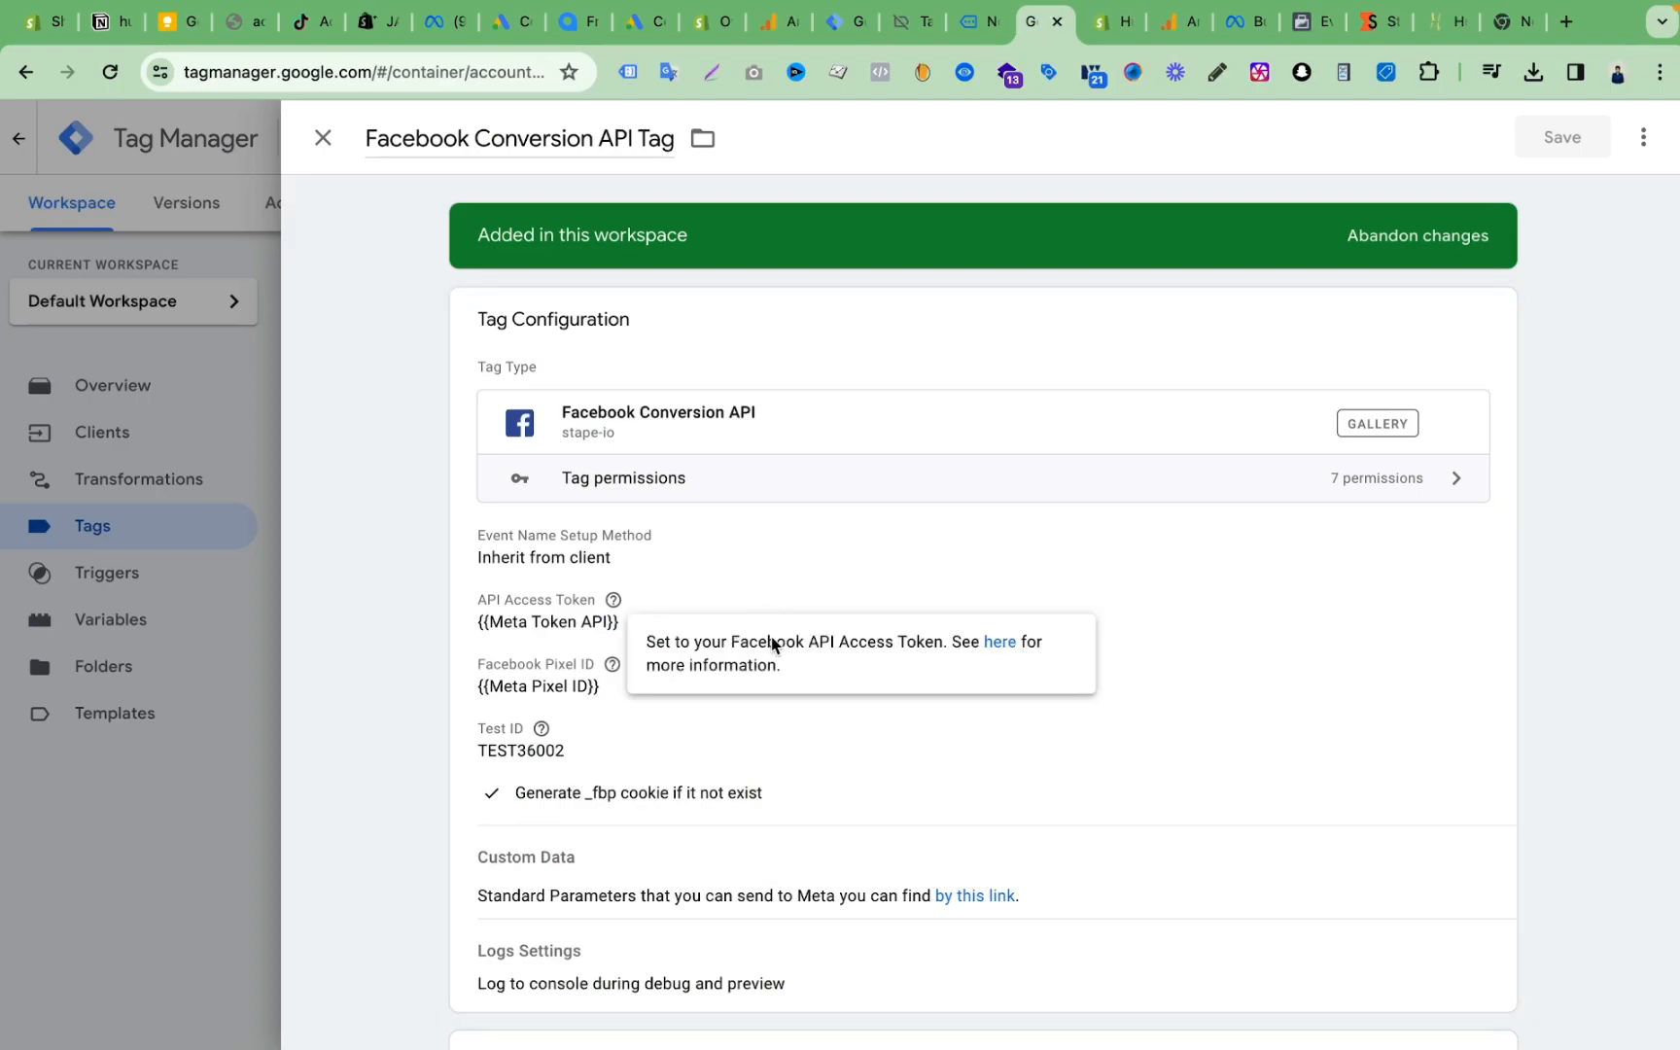
pyautogui.click(926, 564)
pyautogui.scroll(-2, 875, 559)
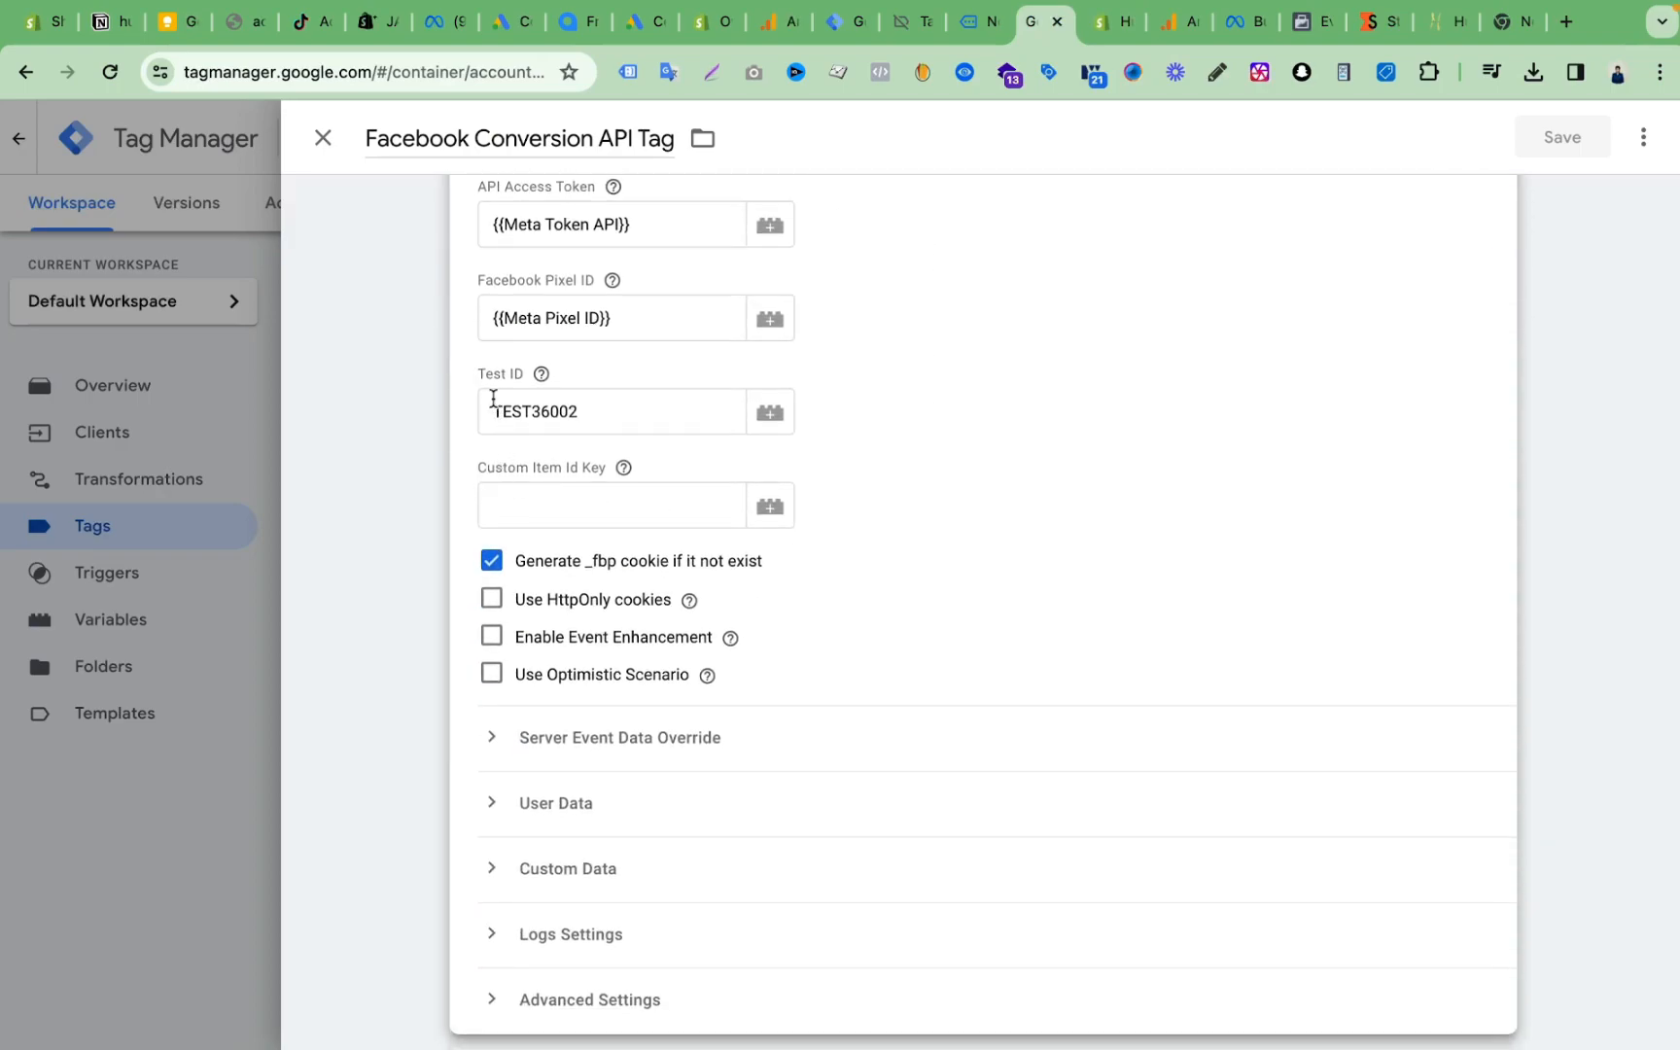
pyautogui.doubleClick(549, 409)
pyautogui.press('super+v')
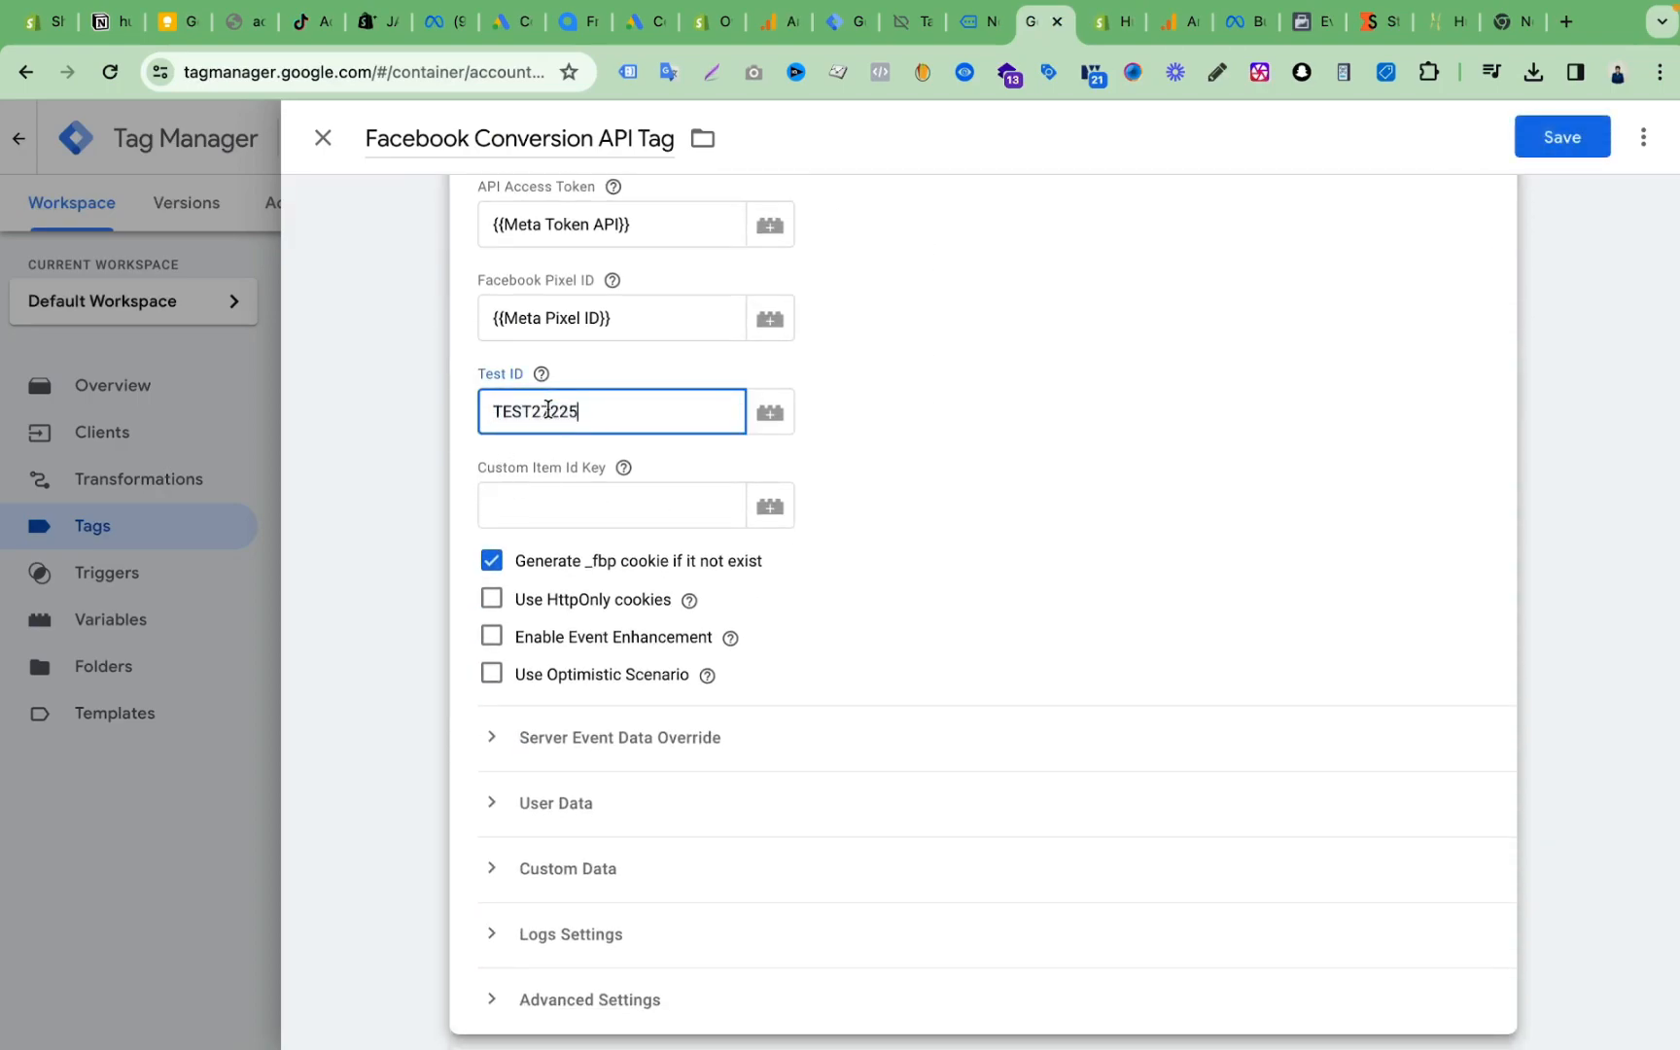
pyautogui.click(1563, 148)
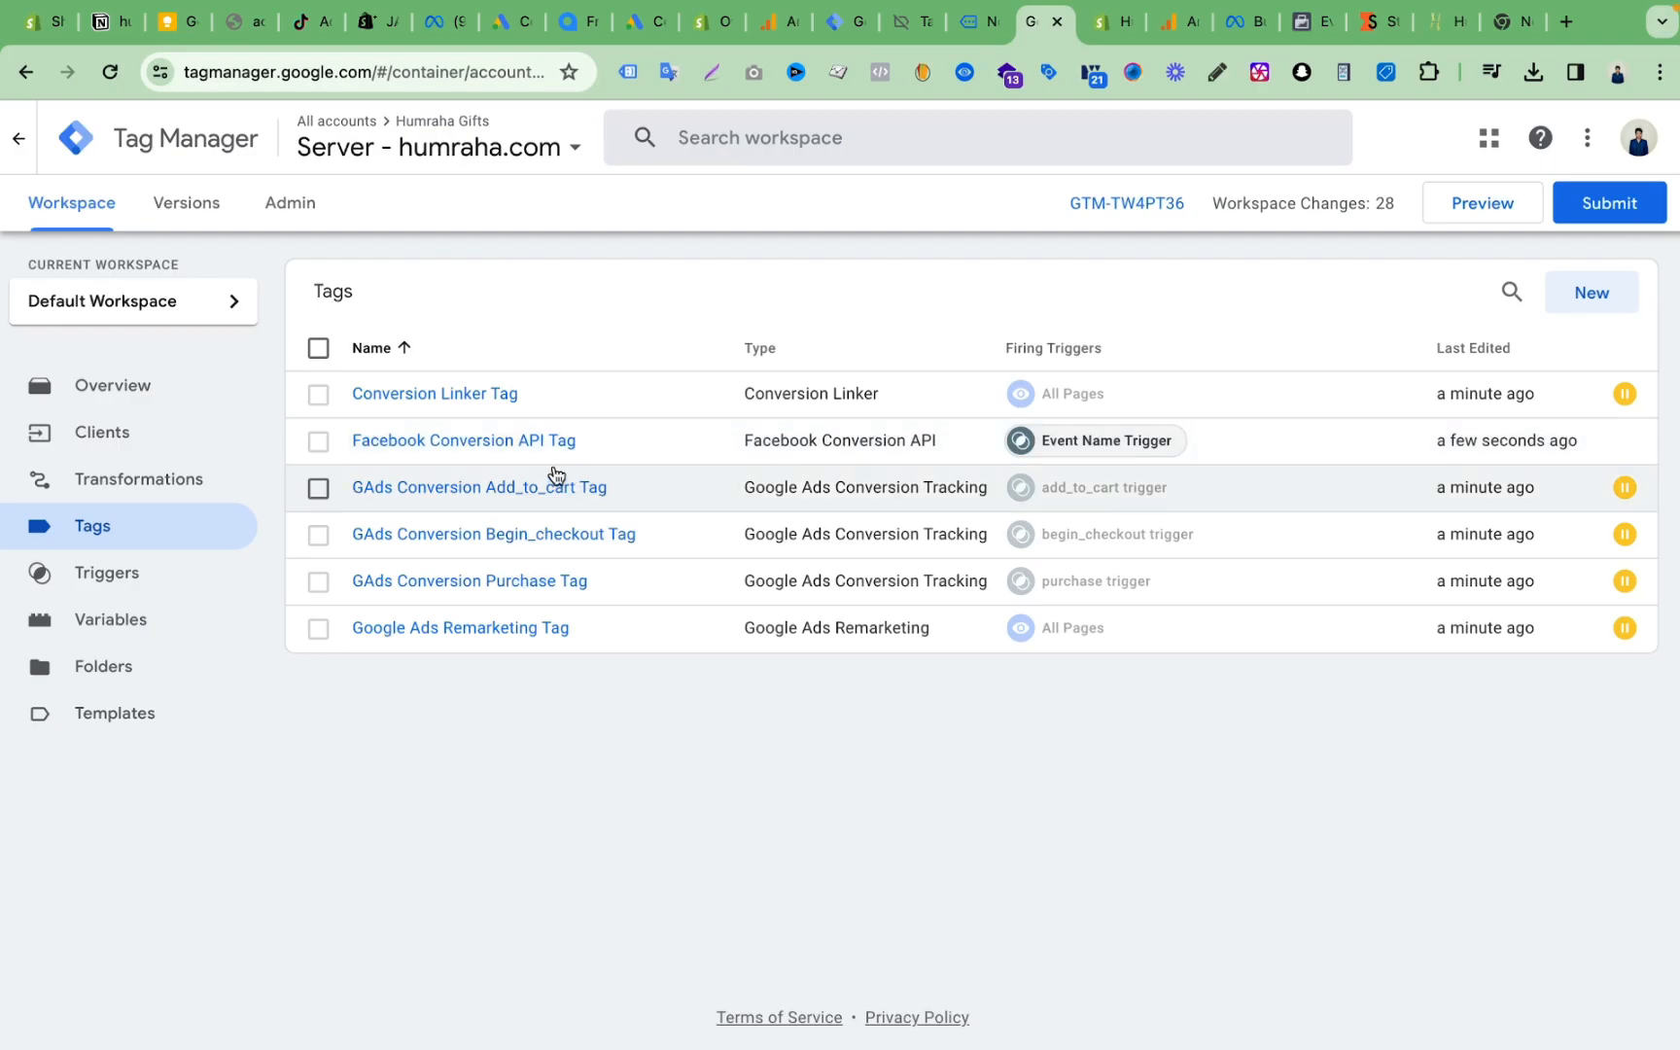
# Reopen the Facebook Conversion API Tag and examine the firing conditions of its Event Name Trigger.
pyautogui.click(499, 447)
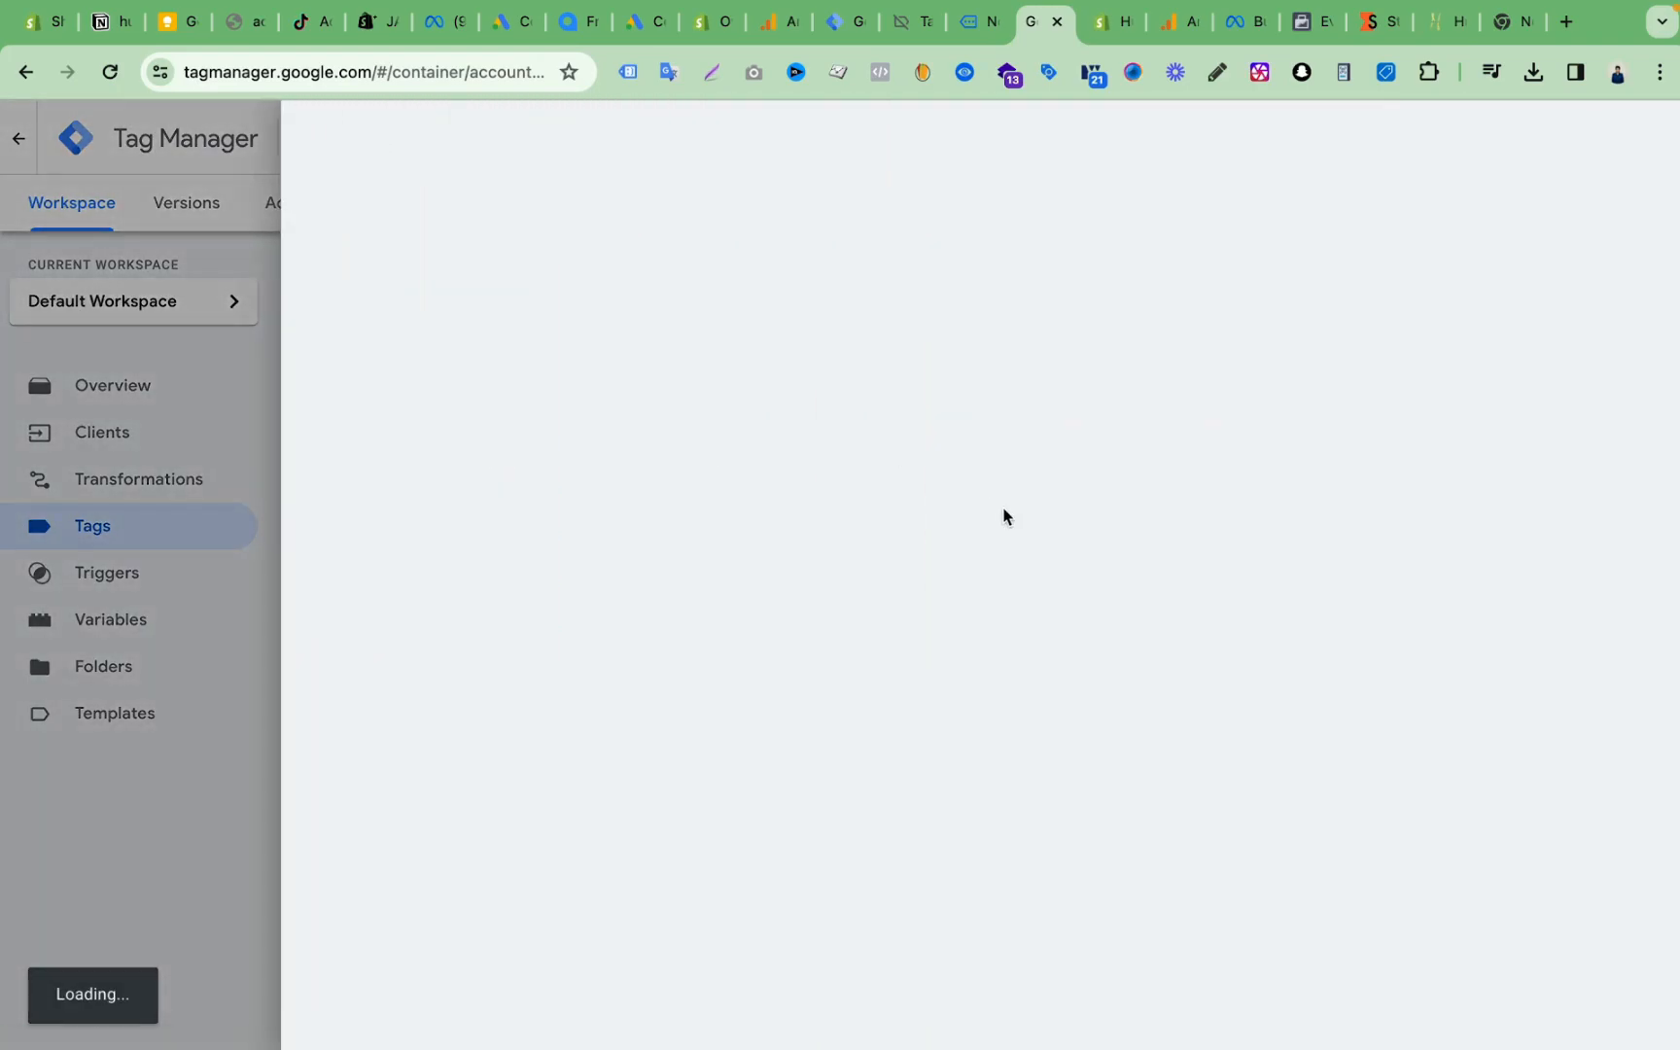
pyautogui.scroll(-3, 994, 697)
pyautogui.scroll(-3, 982, 681)
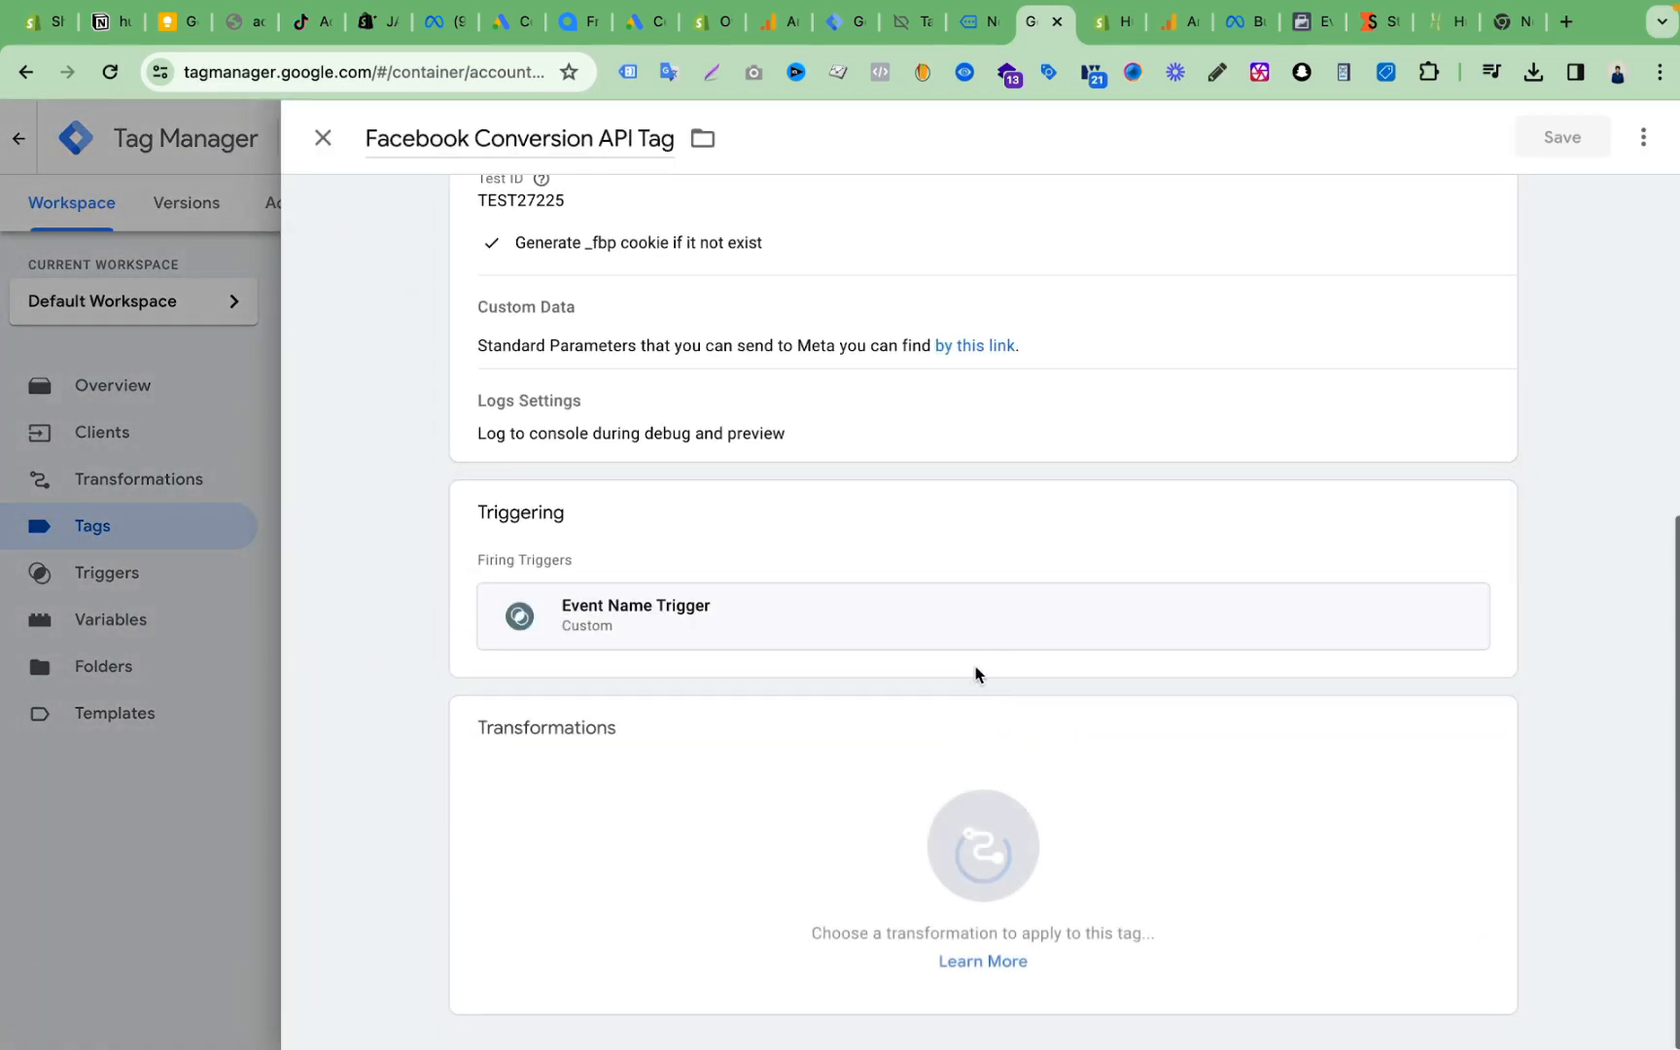
pyautogui.click(1016, 637)
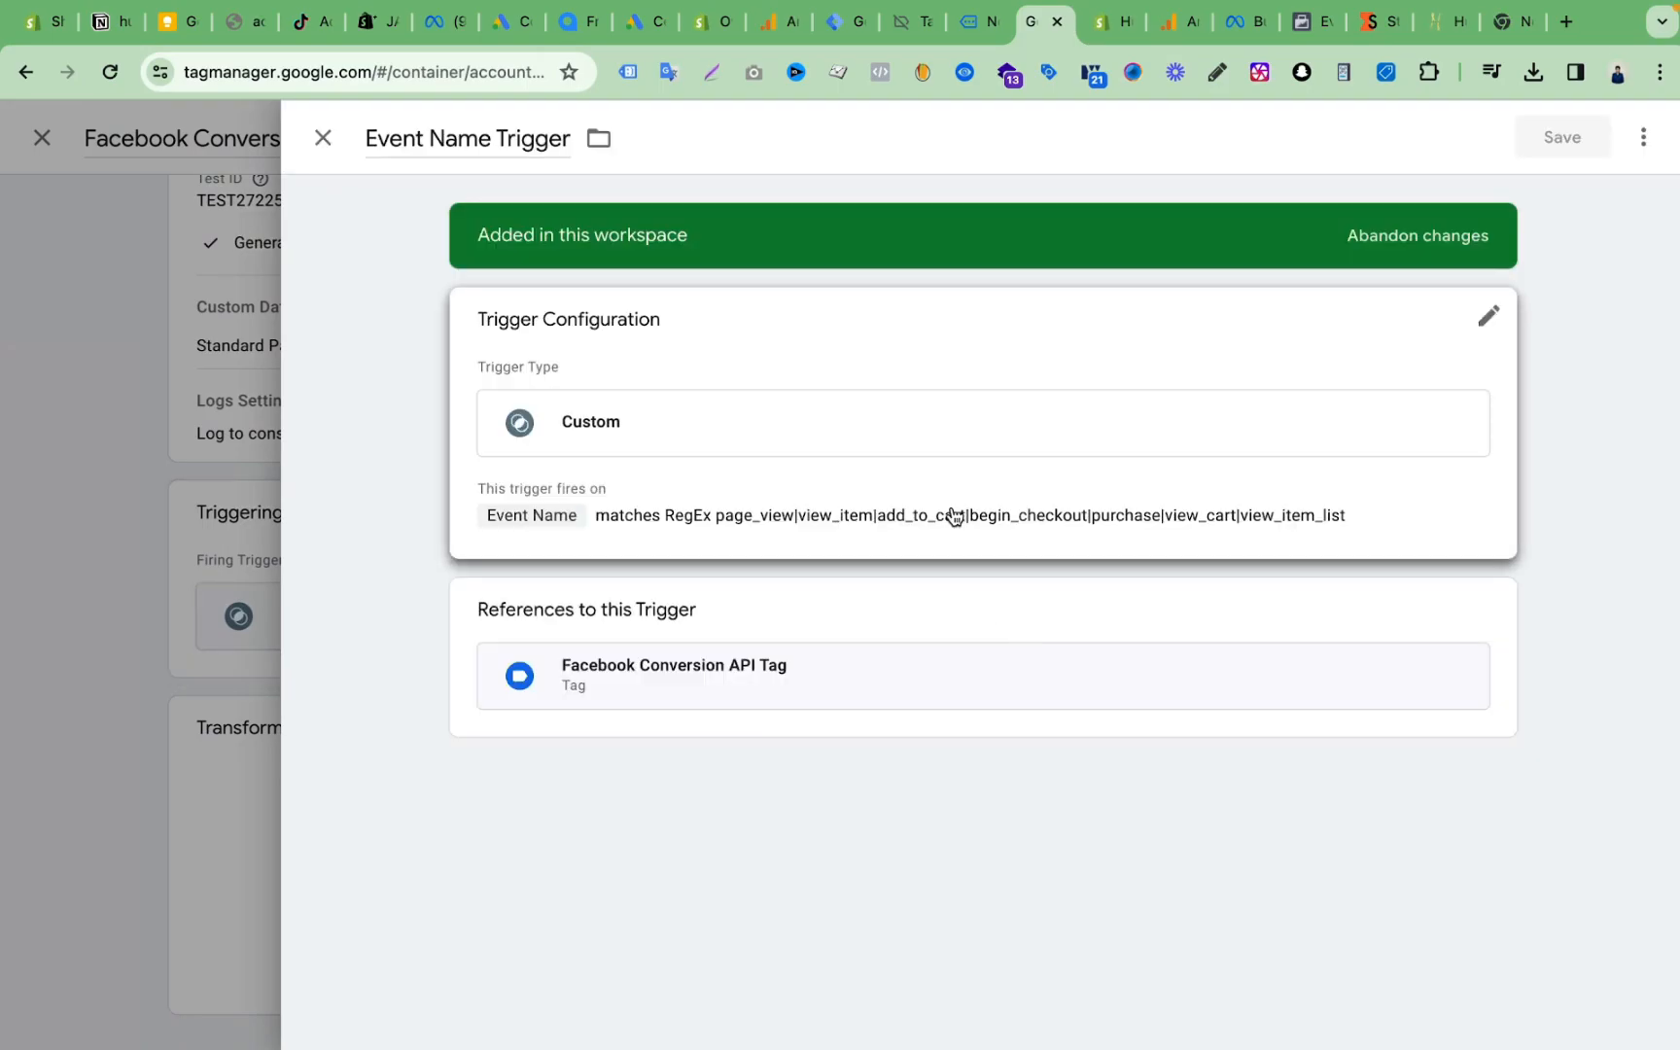
pyautogui.click(786, 475)
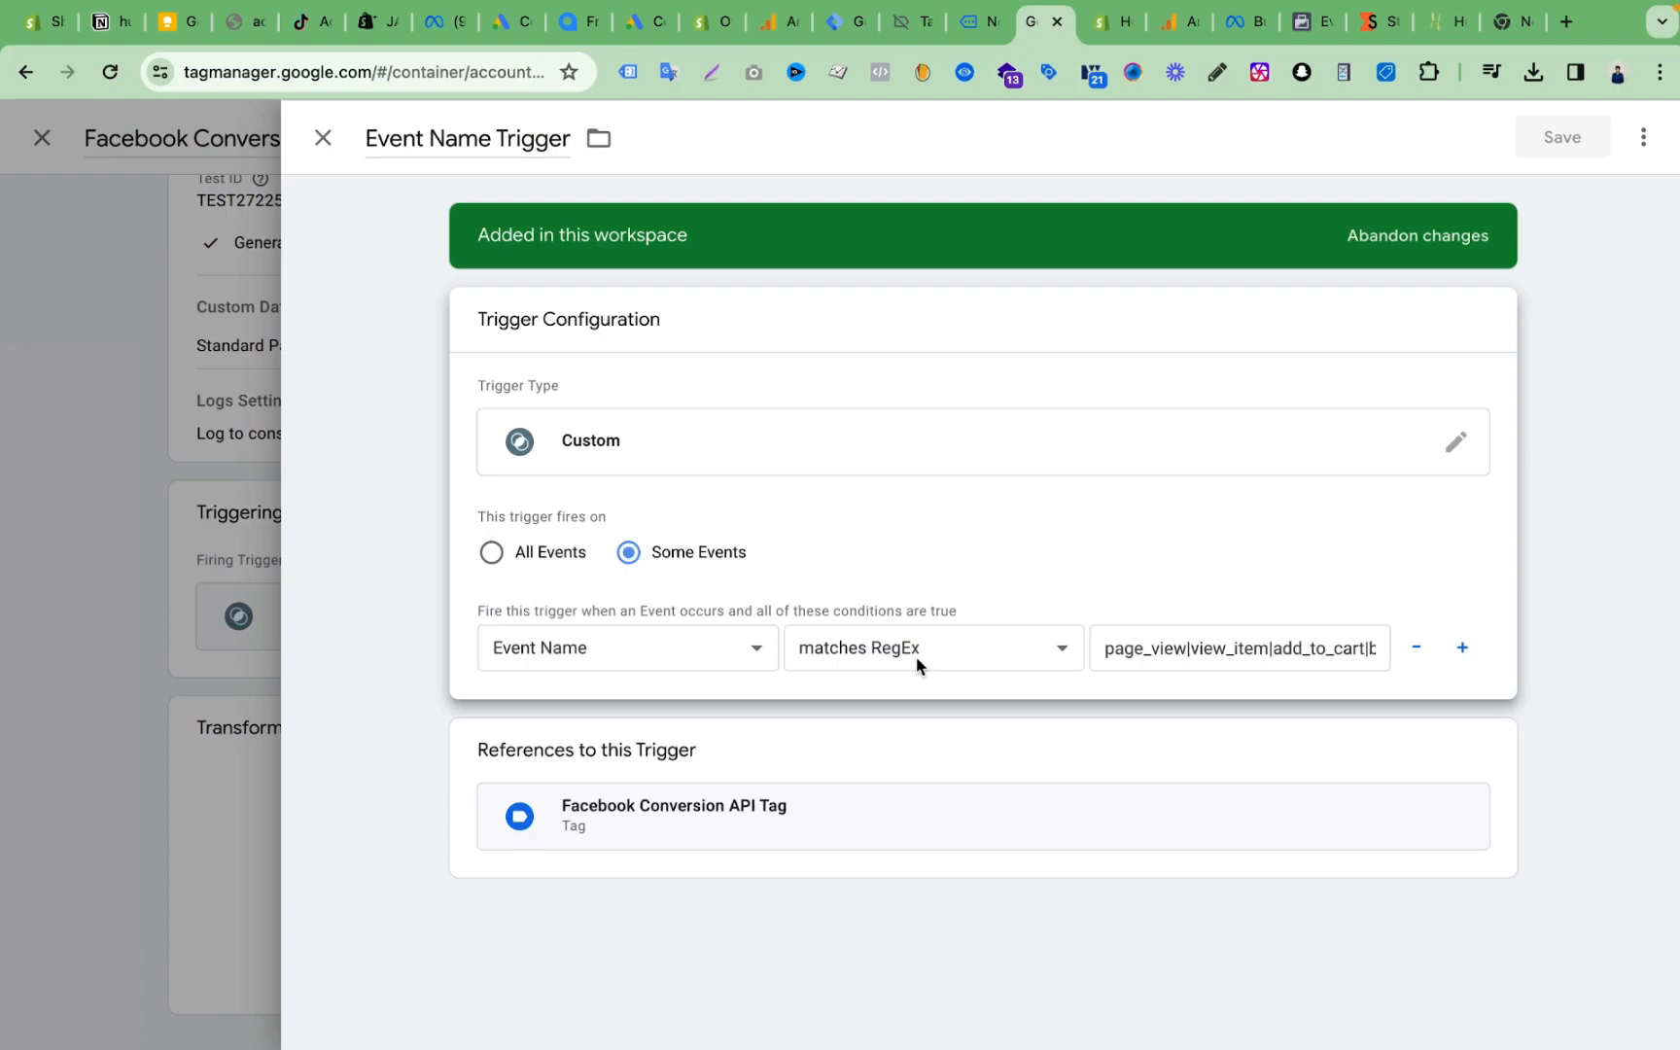
# Read the full list of event names in the Event Name Trigger's RegEx condition, then close the trigger.
pyautogui.click(1161, 650)
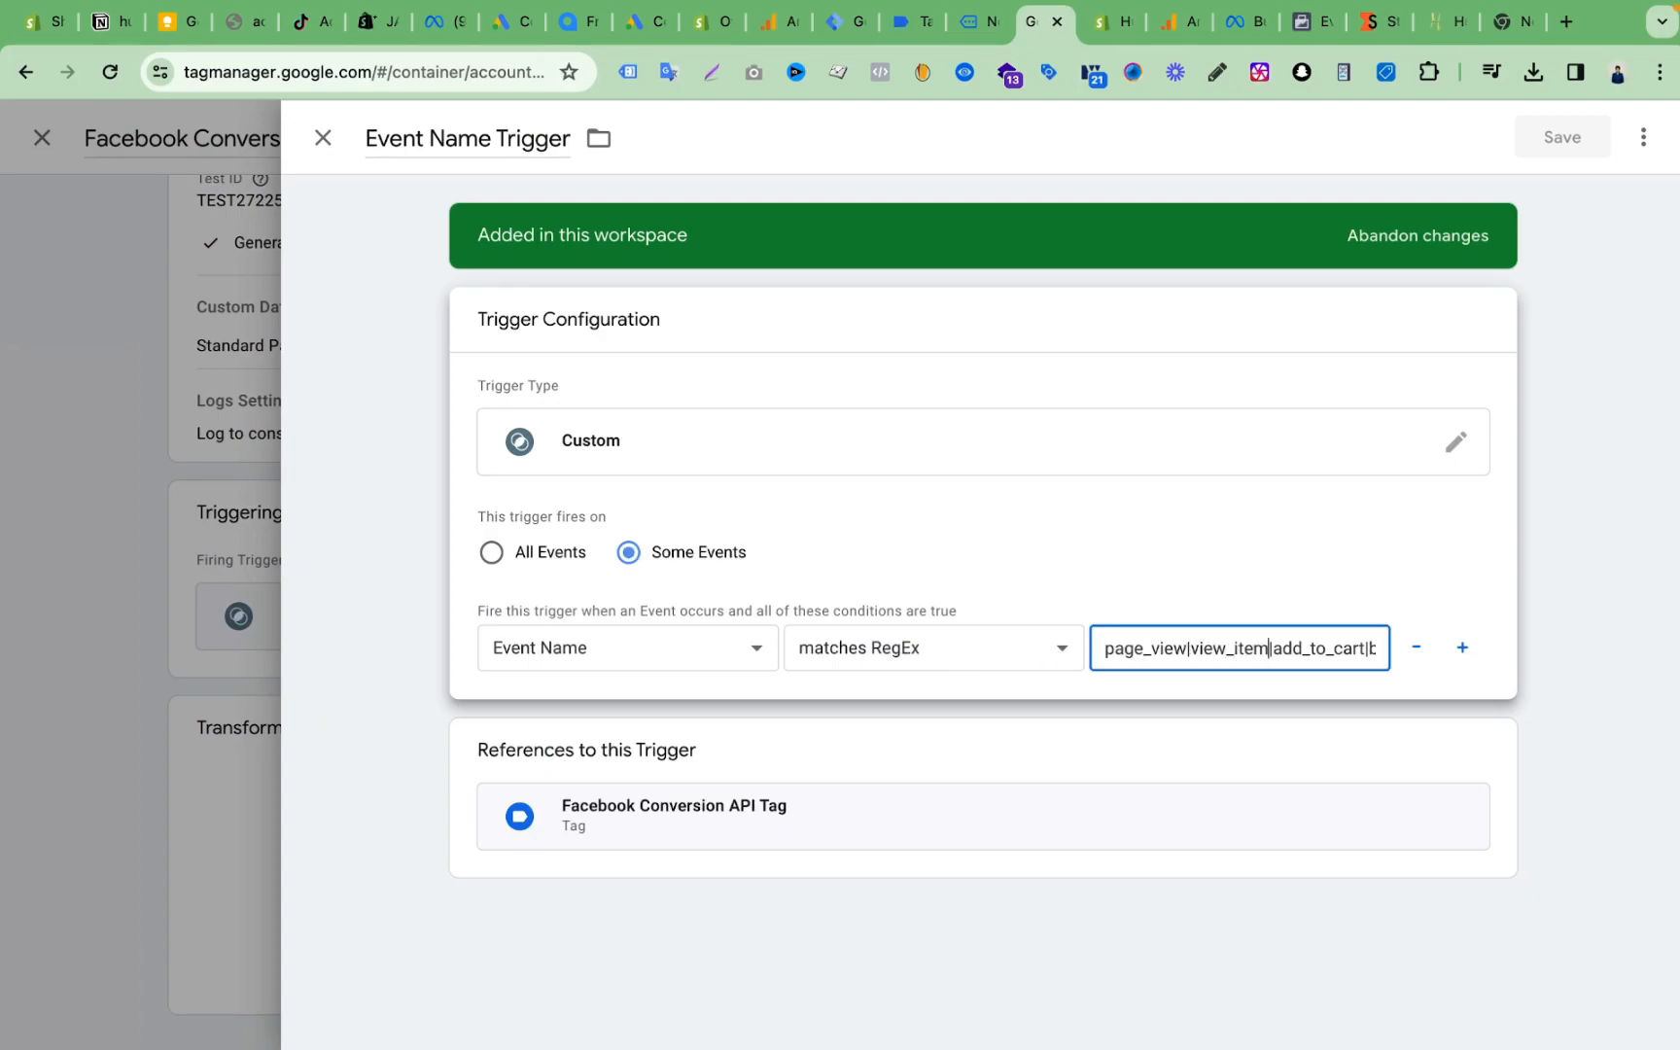
pyautogui.press('Right')
pyautogui.press('Right')
pyautogui.press('Right')
pyautogui.press('Right')
pyautogui.press('Right')
pyautogui.press('Right')
pyautogui.press('Right')
pyautogui.press('Right')
pyautogui.press('Right')
pyautogui.press('Right')
pyautogui.press('Right')
pyautogui.press('Right')
pyautogui.press('Right')
pyautogui.press('Right')
pyautogui.press('Right')
pyautogui.press('Right')
pyautogui.press('Right')
pyautogui.press('Right')
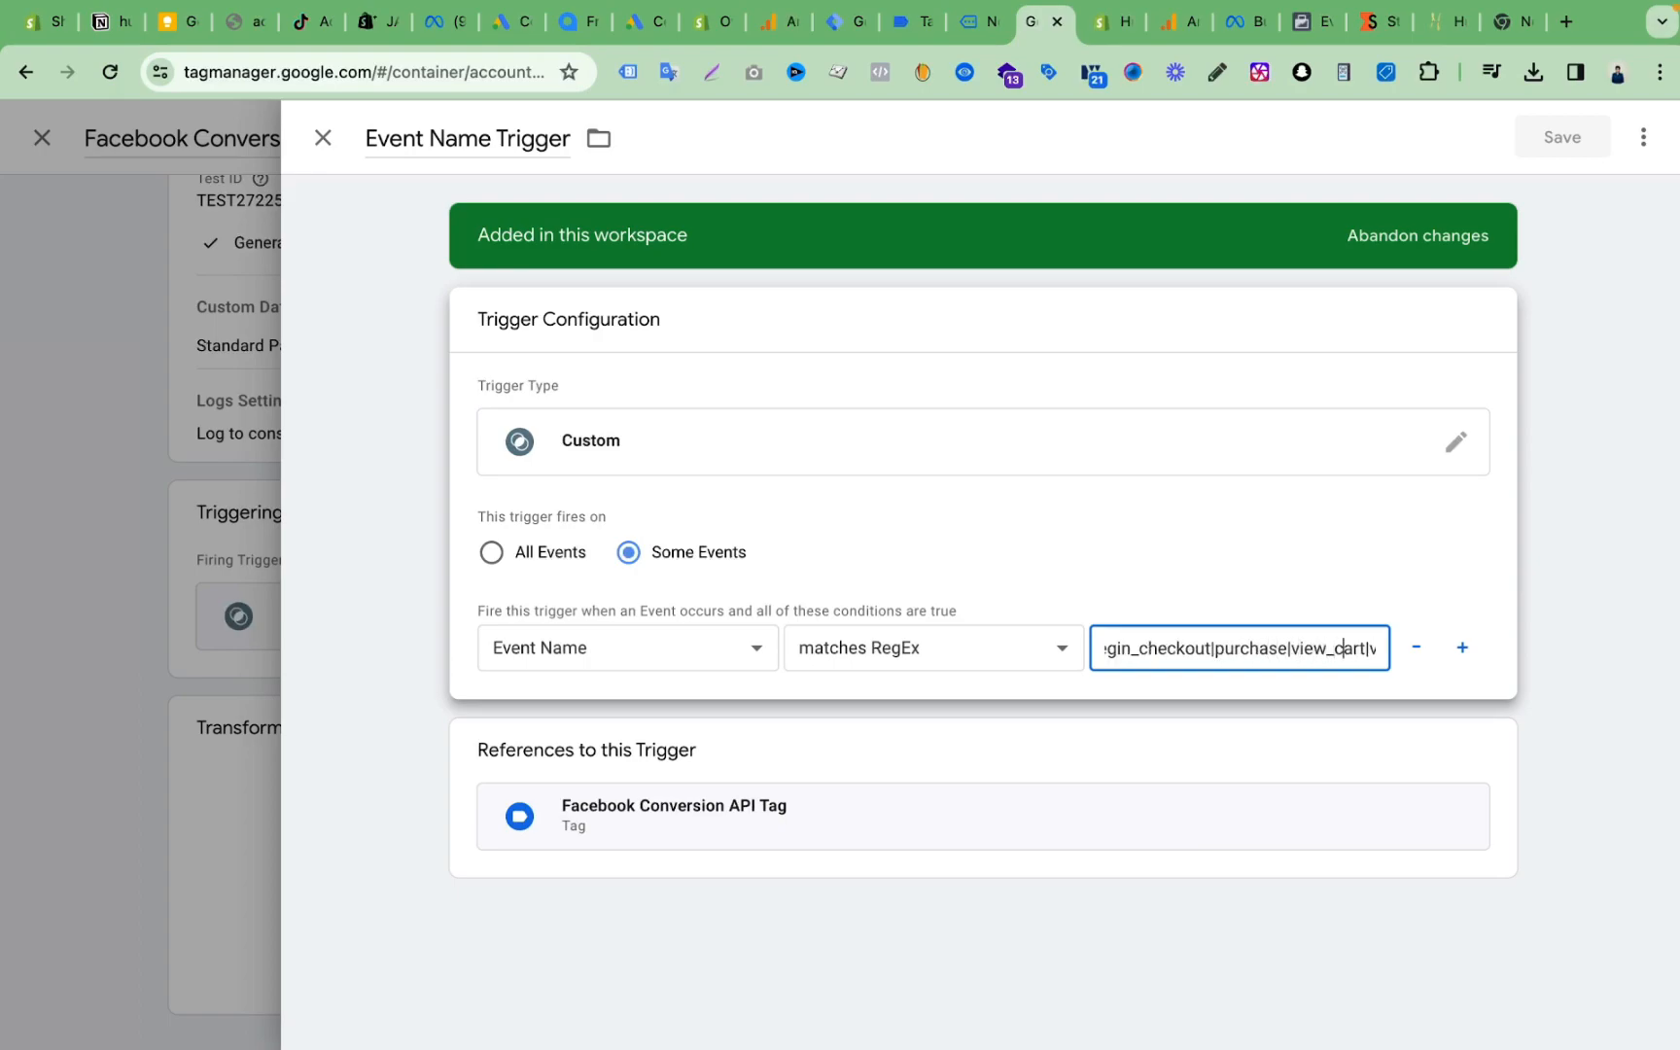
pyautogui.press('Right')
pyautogui.press('Right')
pyautogui.press('Right')
pyautogui.press('Right')
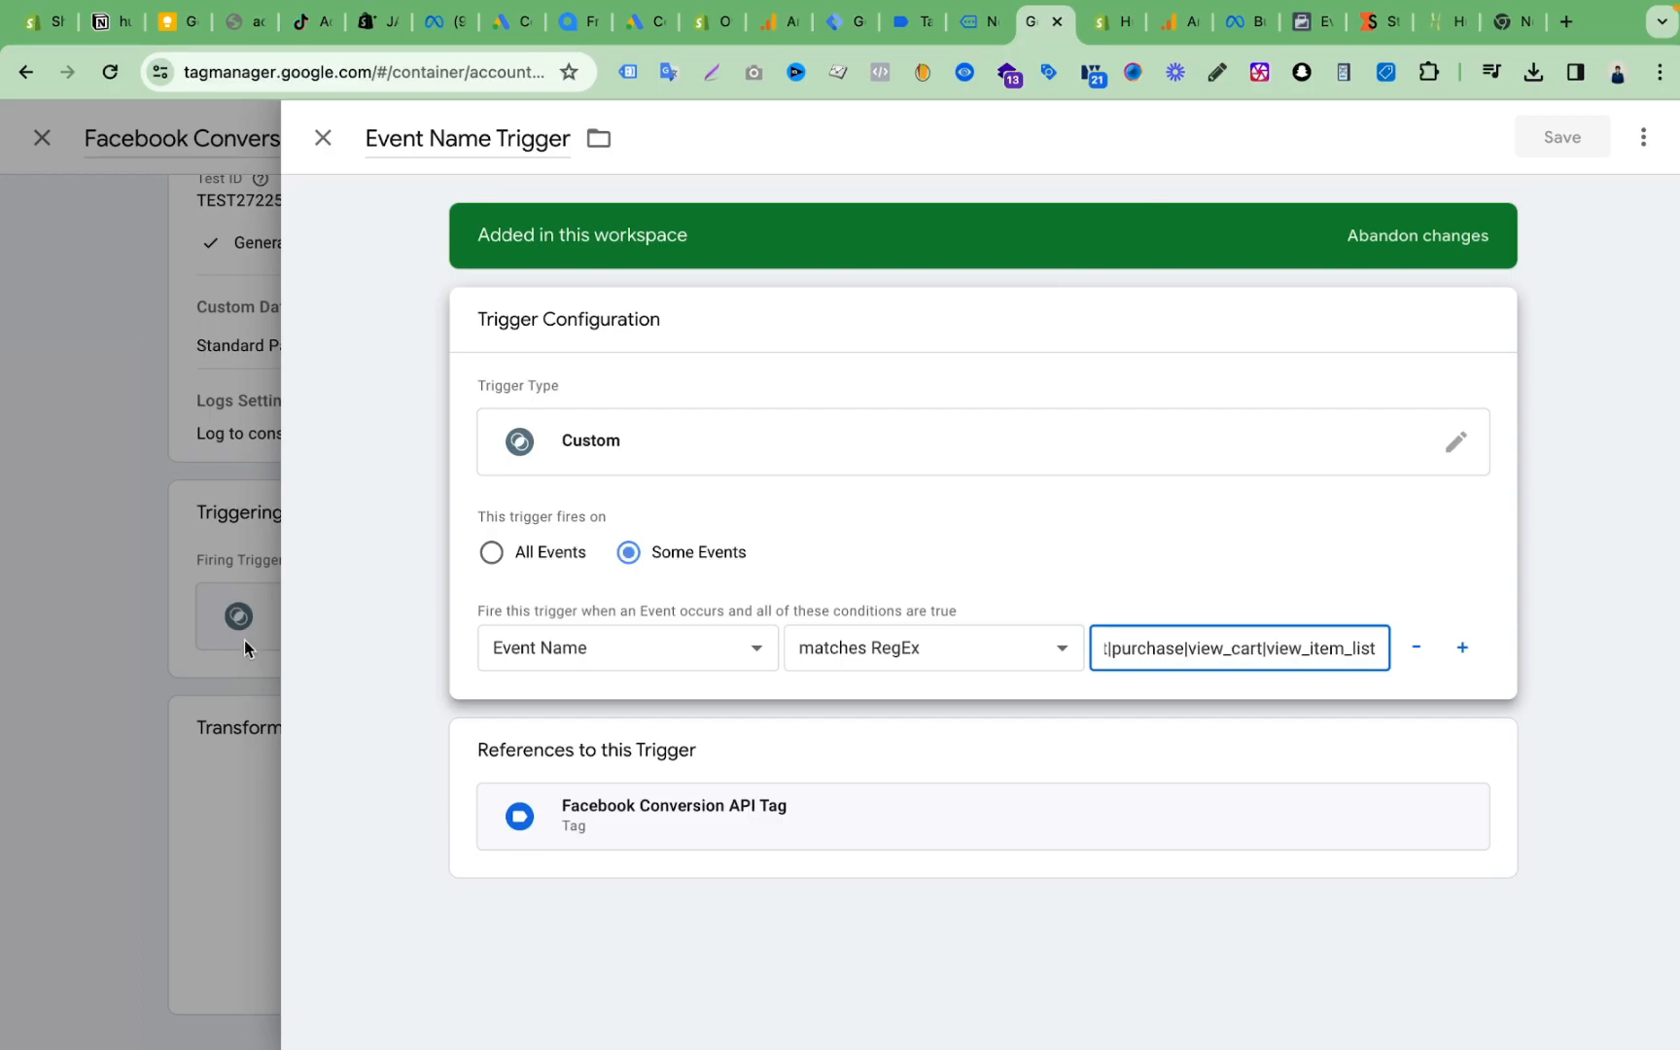
pyautogui.click(101, 661)
pyautogui.click(1246, 526)
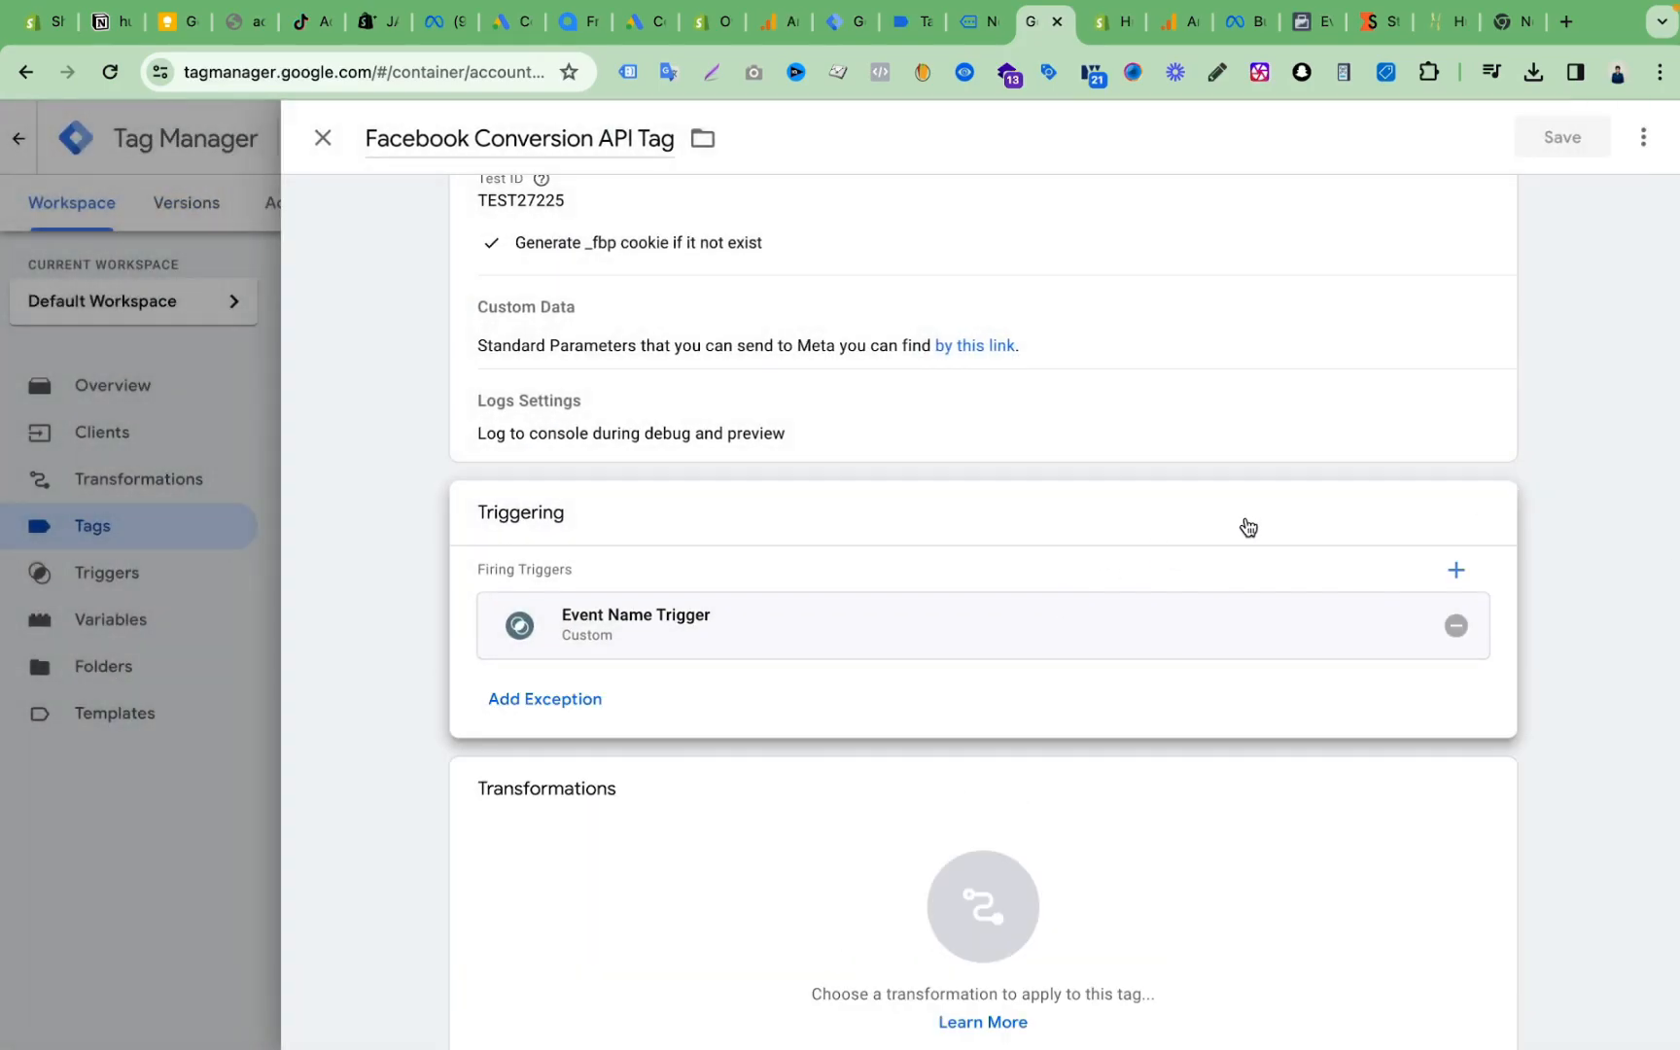
# Open the Client GA4 trigger from the server container's triggers and examine its Client Name condition.
pyautogui.click(118, 572)
pyautogui.click(121, 576)
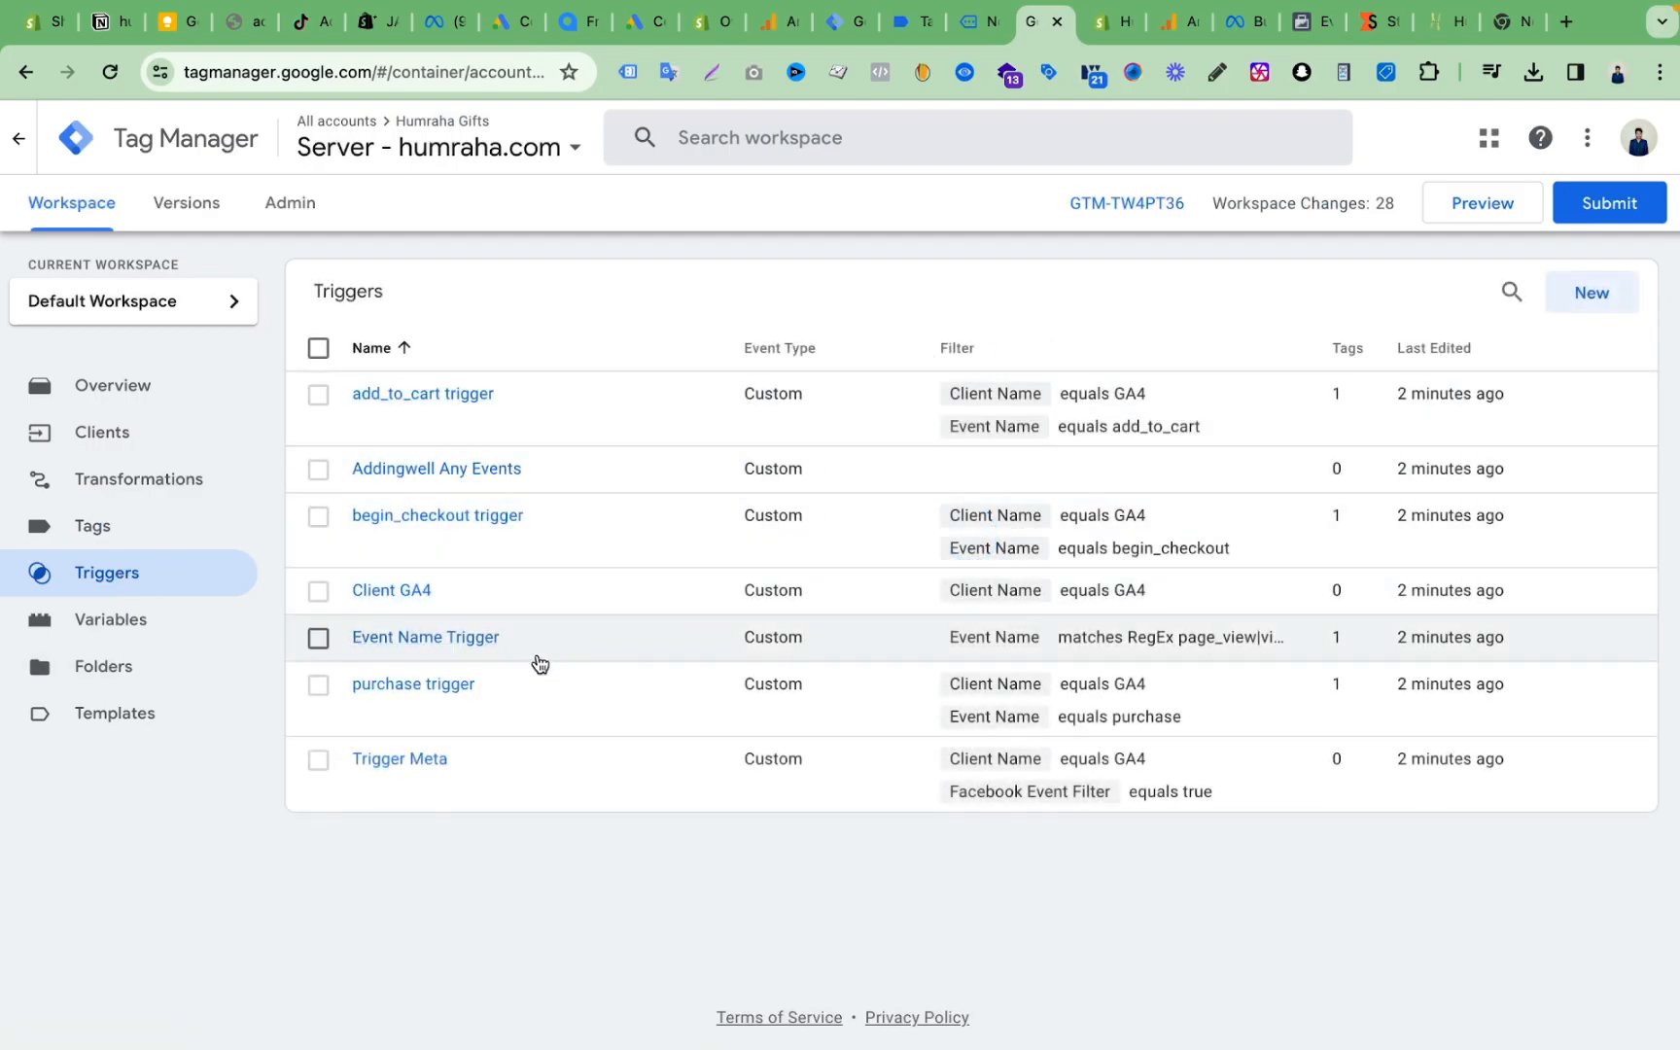
pyautogui.click(402, 593)
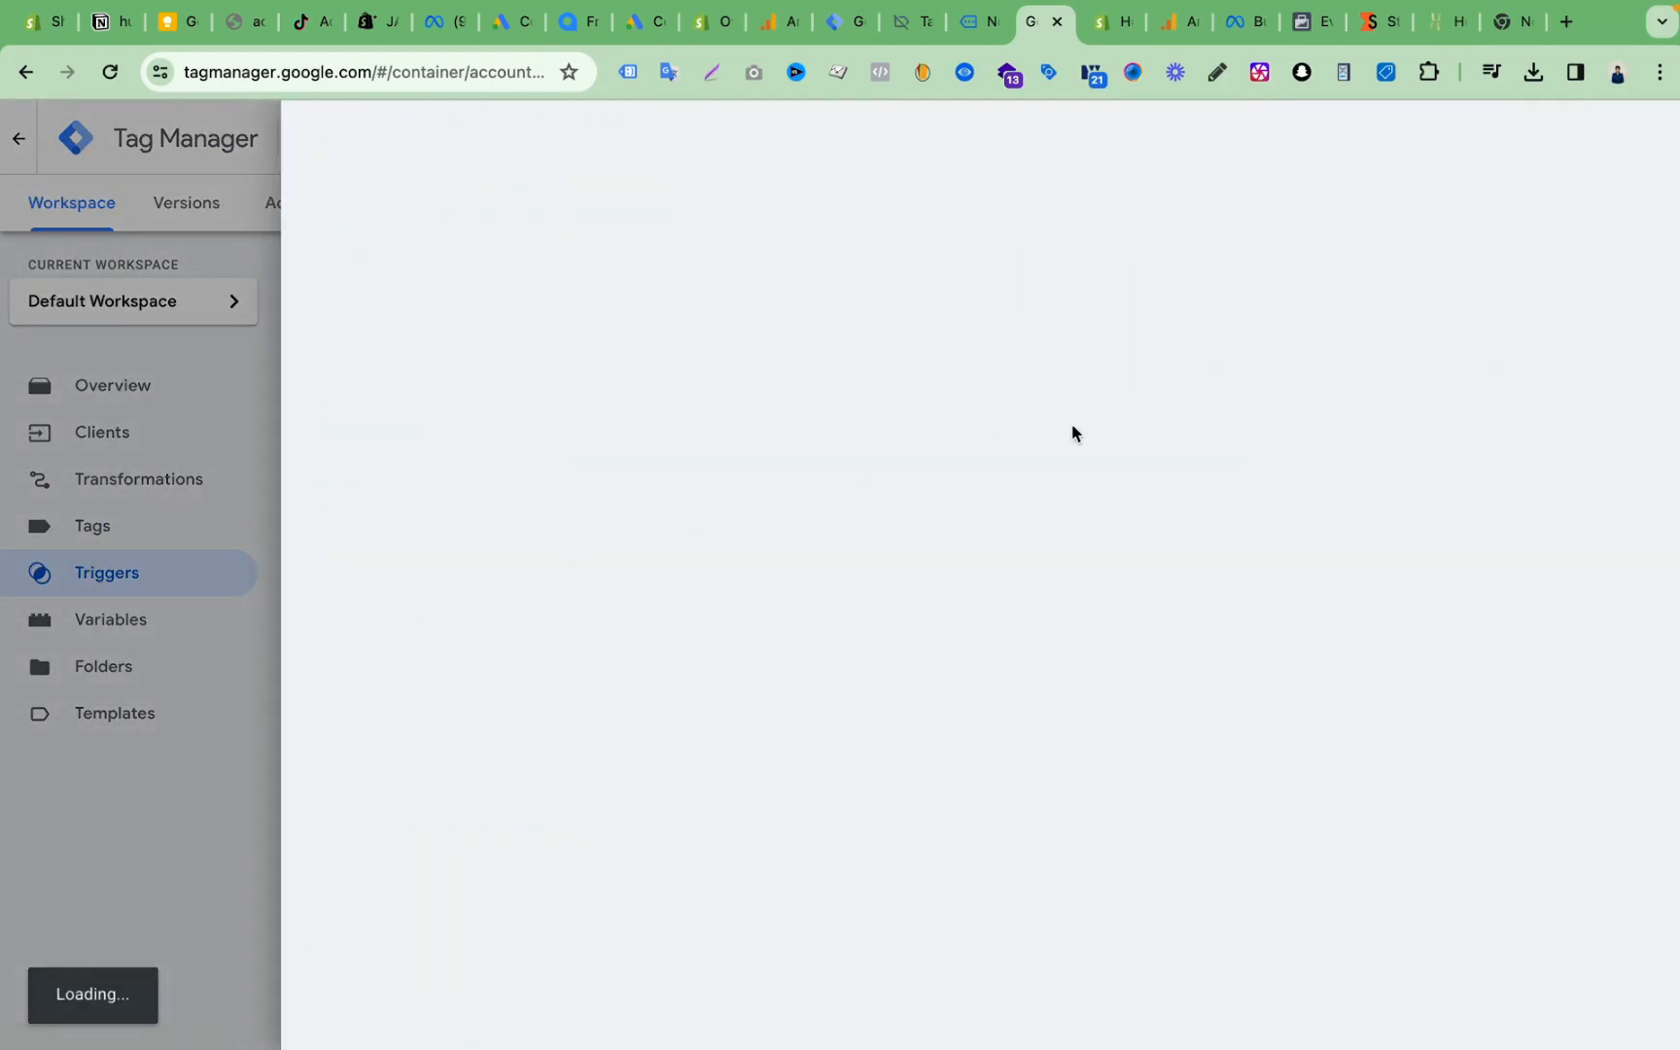
pyautogui.click(951, 515)
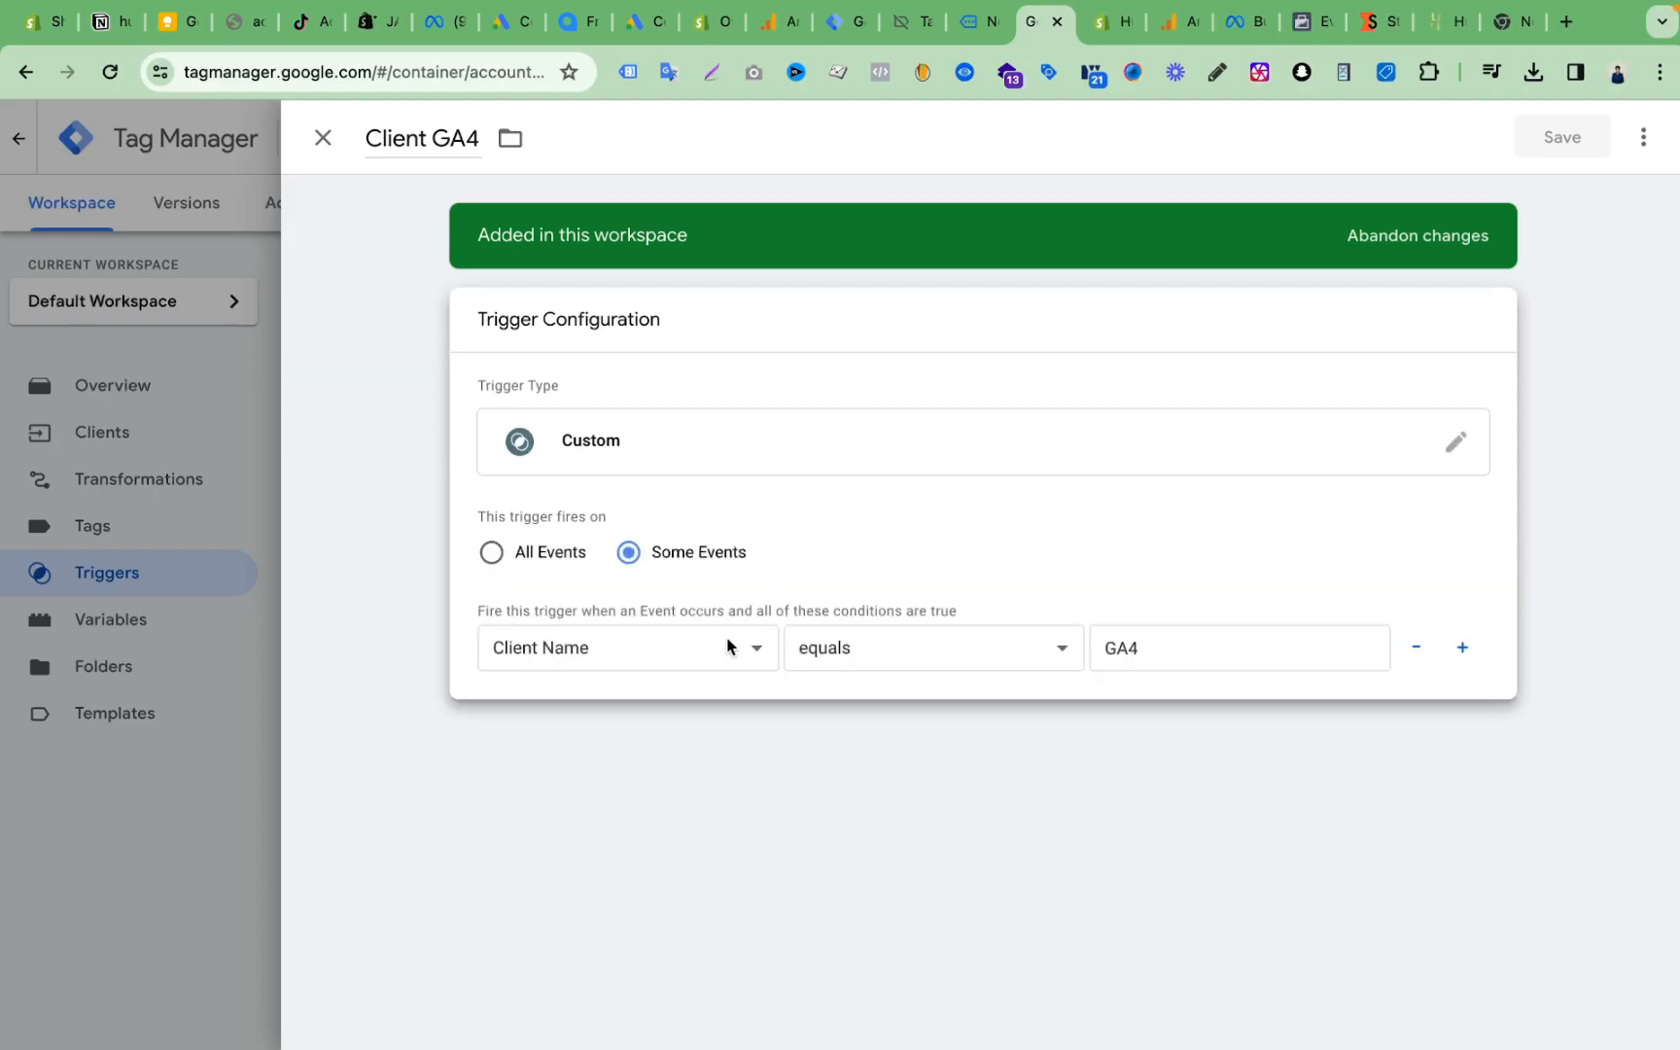
pyautogui.doubleClick(1128, 648)
pyautogui.click(1066, 736)
# Switch to Meta Events Manager and review the event list in Humraha Pixel's overview.
pyautogui.click(1304, 22)
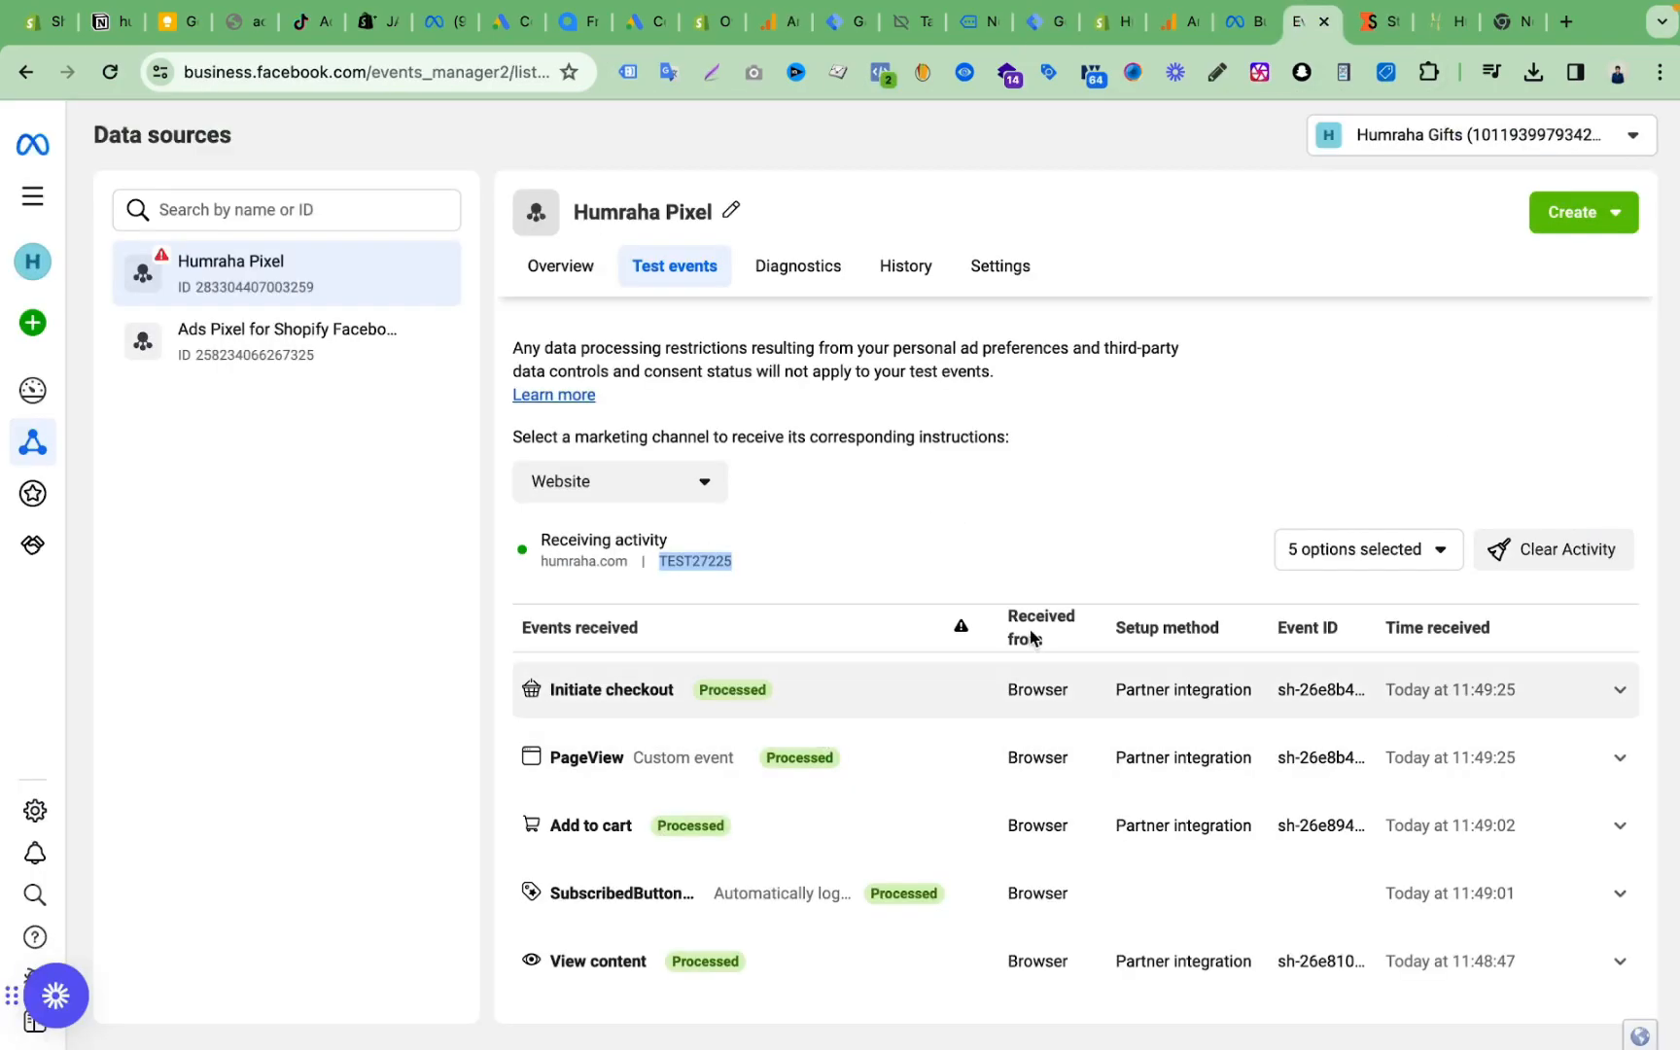
pyautogui.click(562, 276)
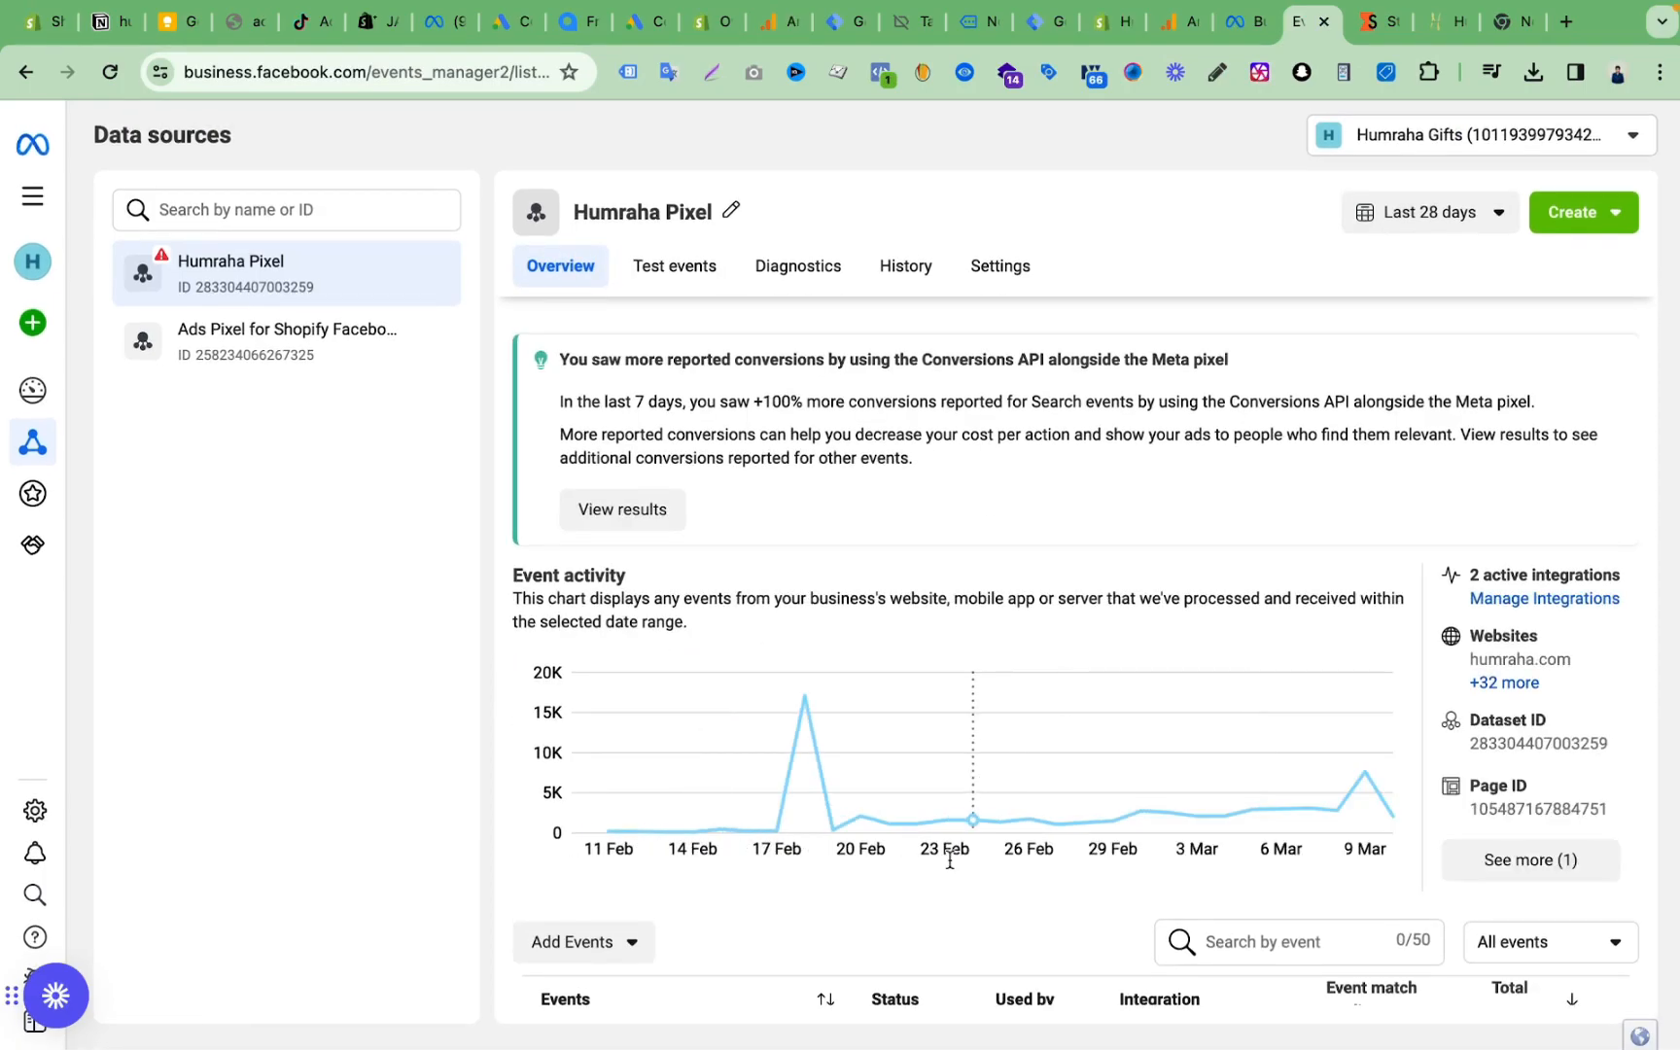
pyautogui.scroll(-10, 958, 842)
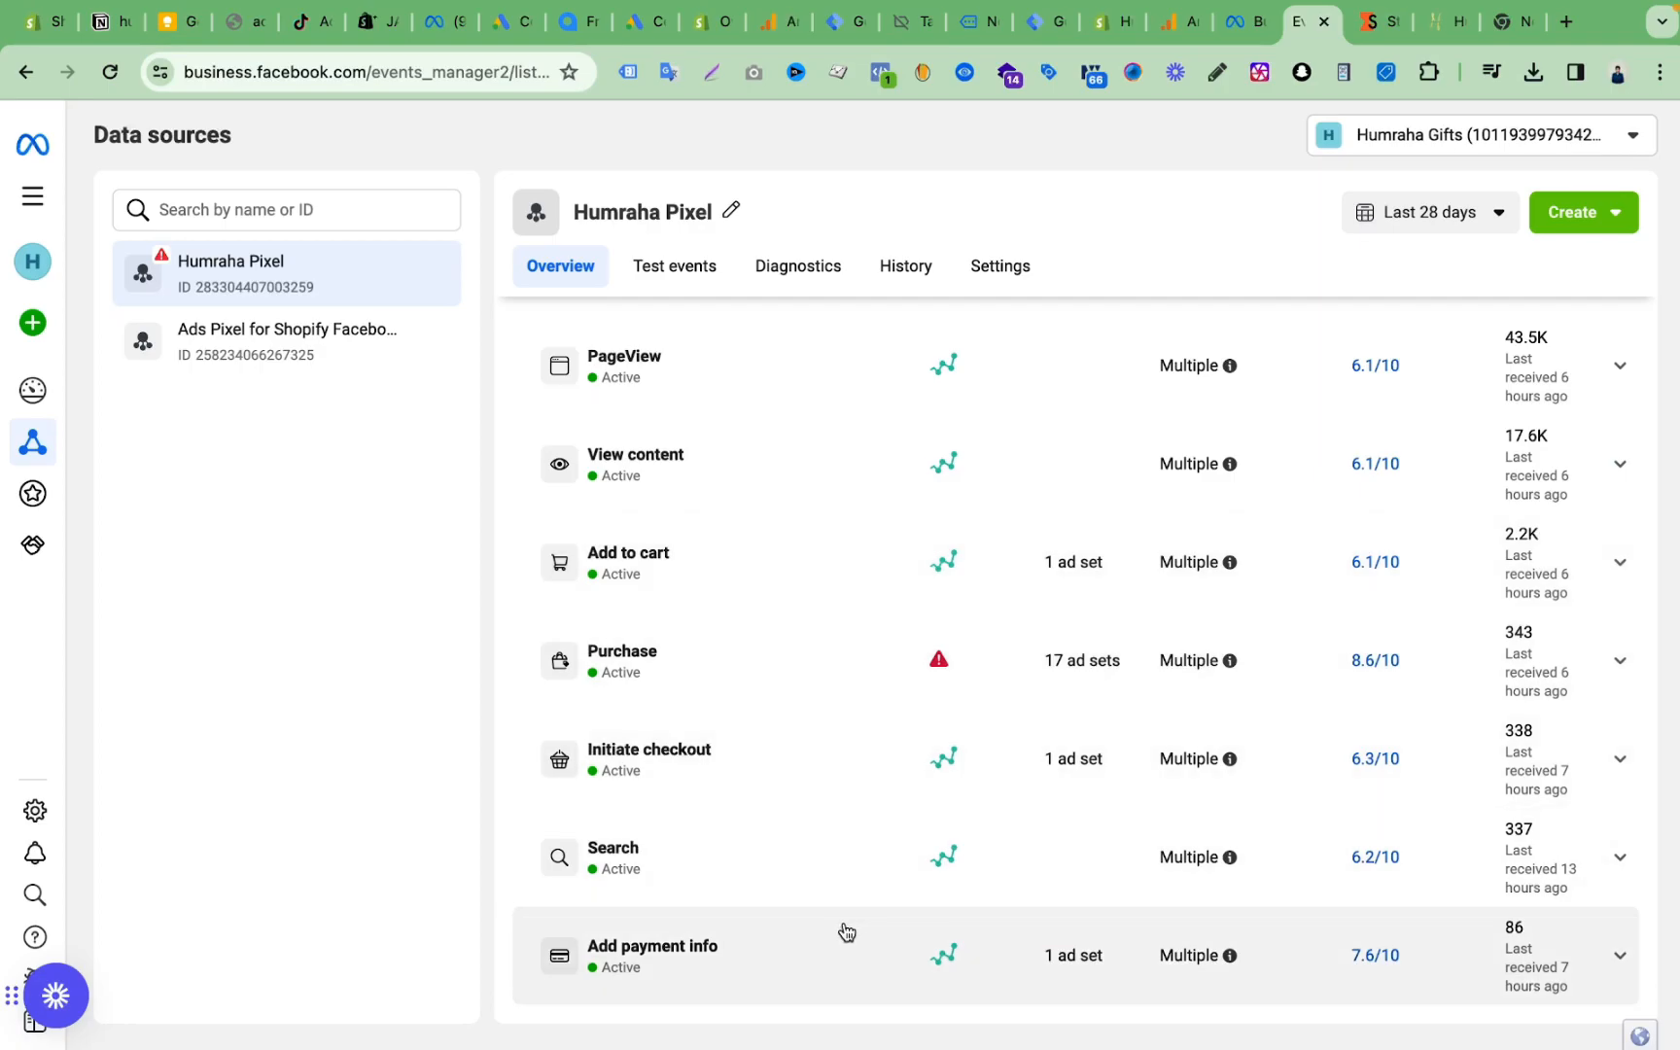
pyautogui.scroll(7, 946, 844)
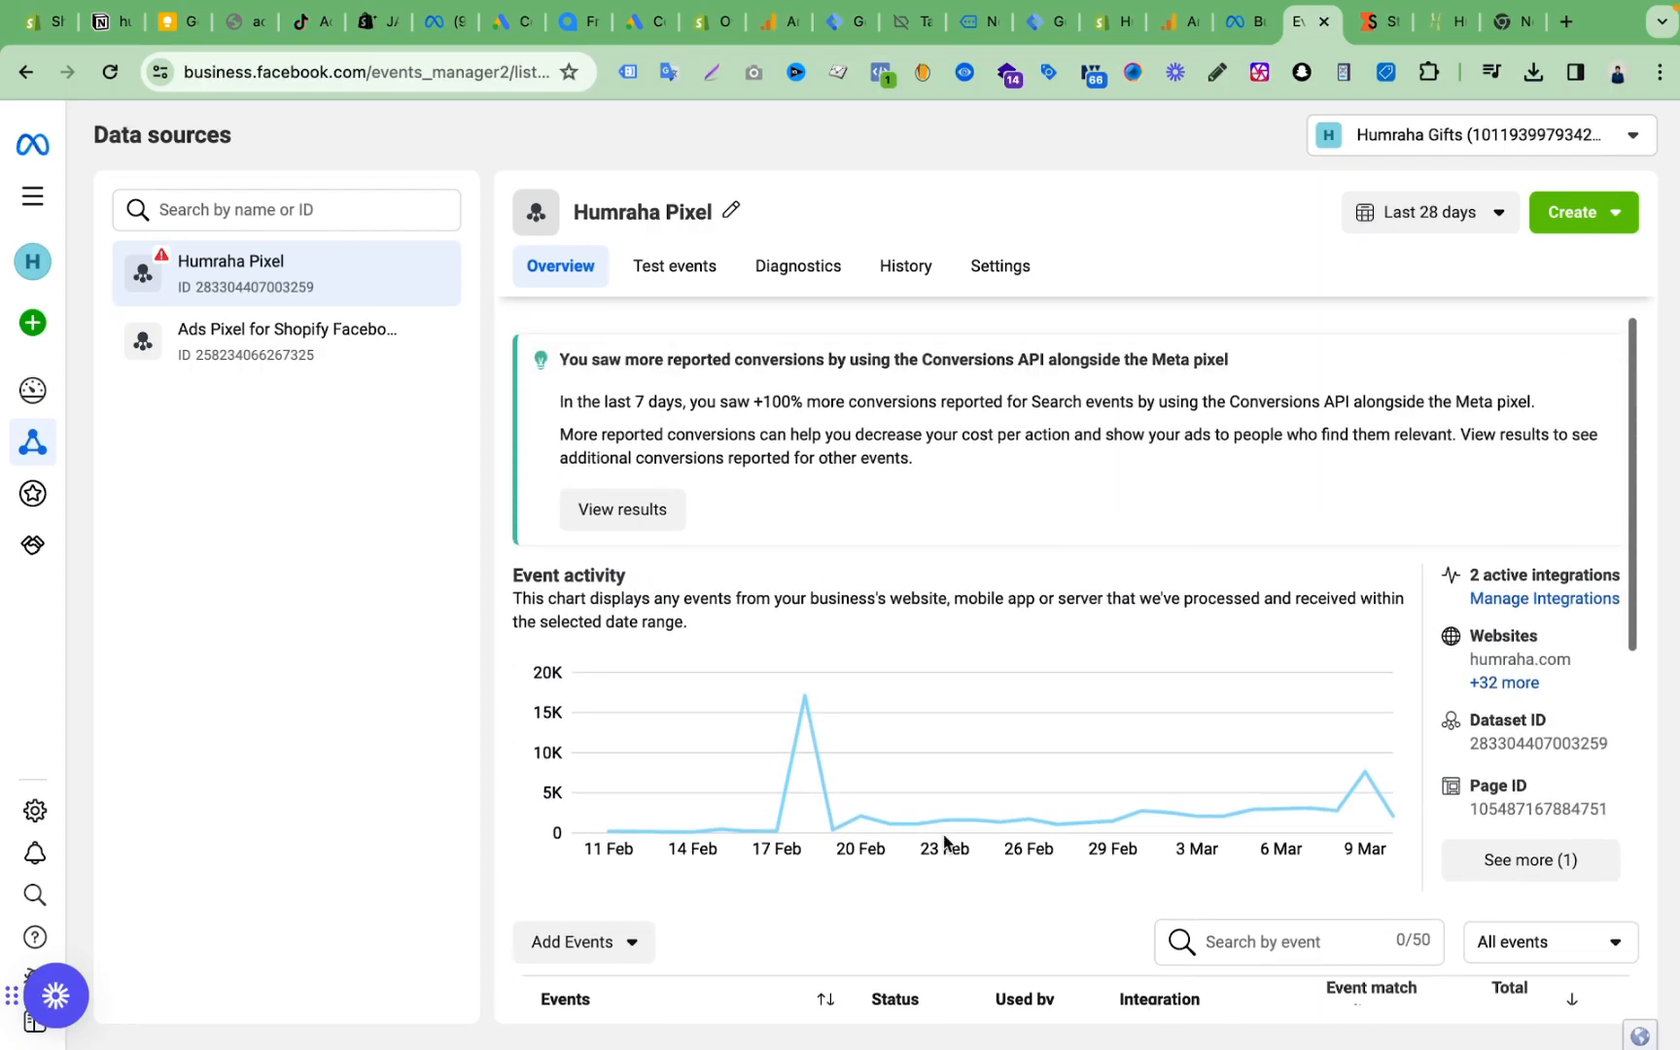
pyautogui.scroll(-7, 1054, 604)
pyautogui.scroll(8, 908, 852)
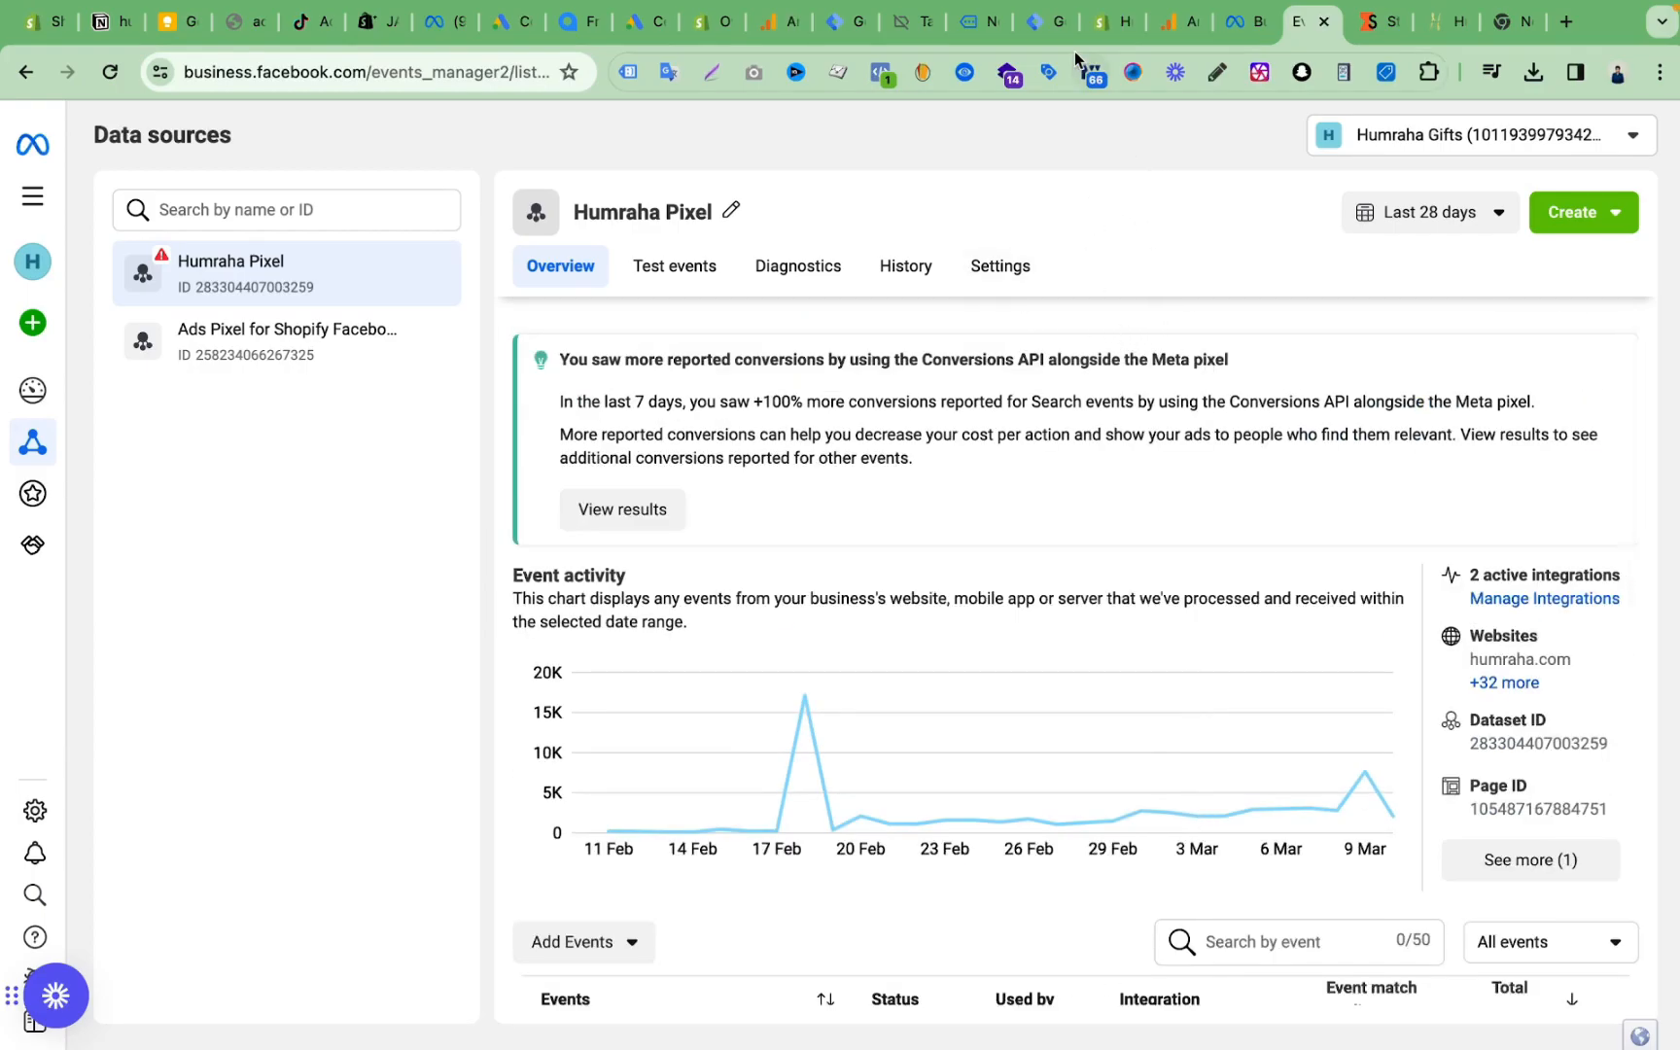
# Back in Tag Manager, leave the Client GA4 trigger and check the event names matched by the Event Name Trigger.
pyautogui.click(1037, 24)
pyautogui.click(161, 623)
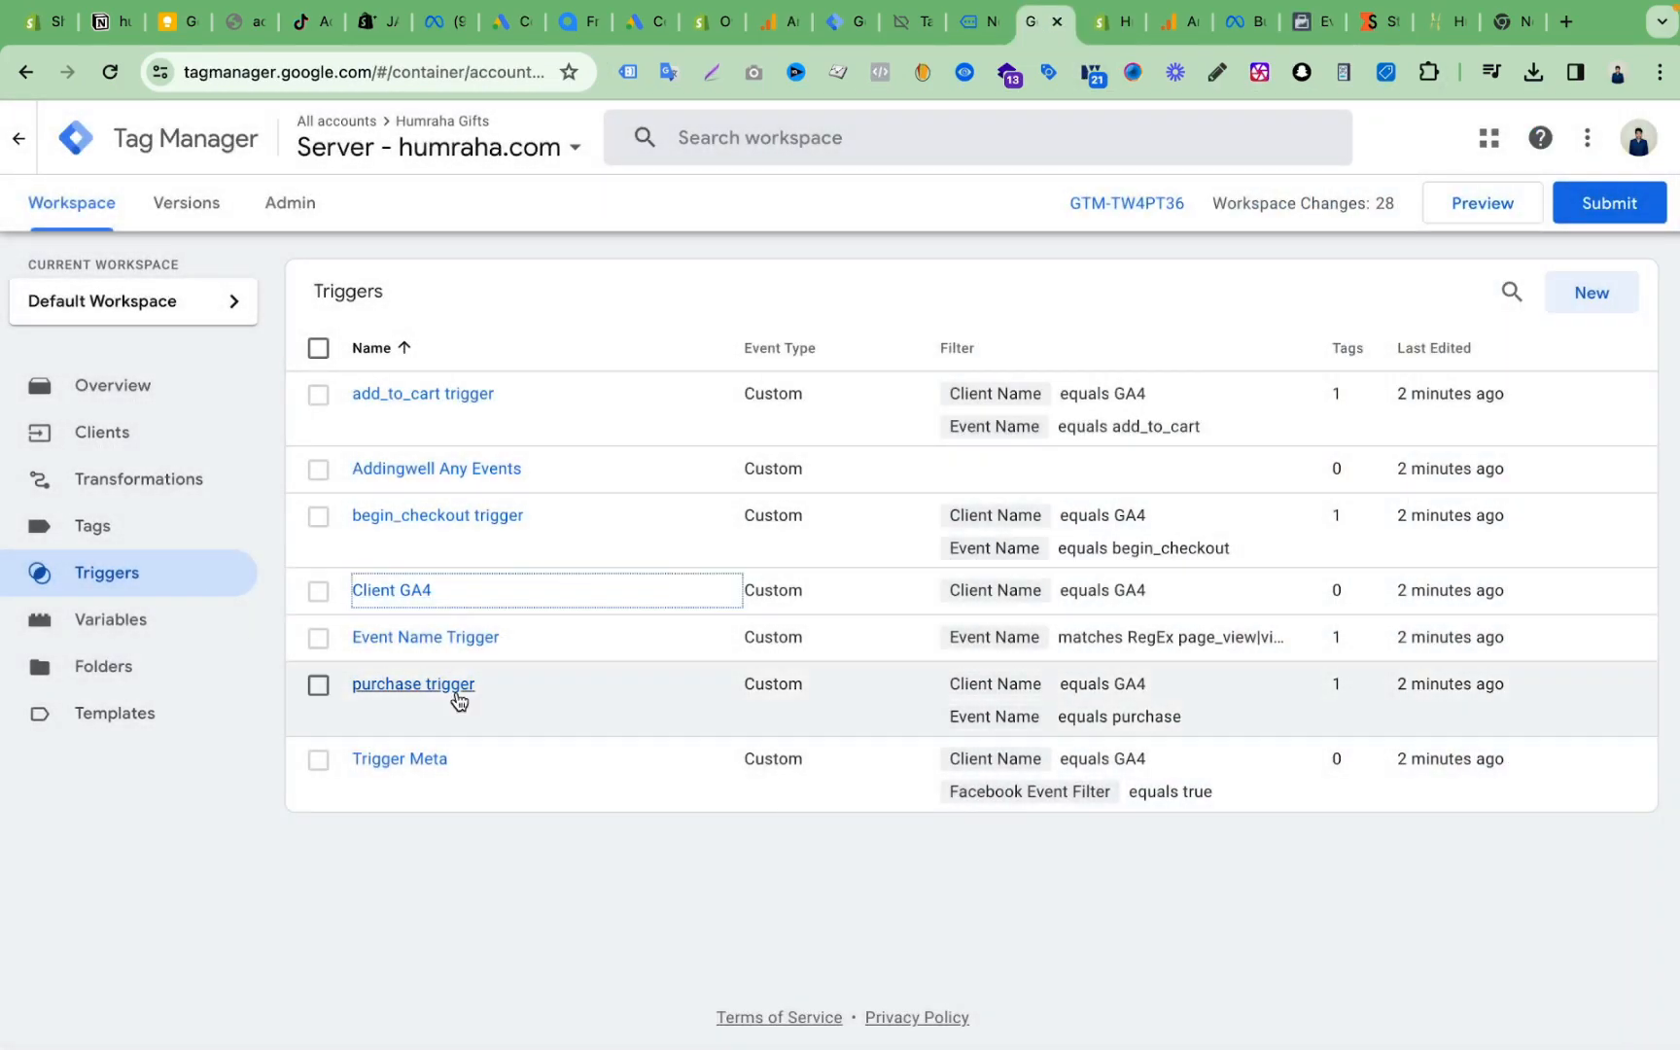
pyautogui.click(463, 640)
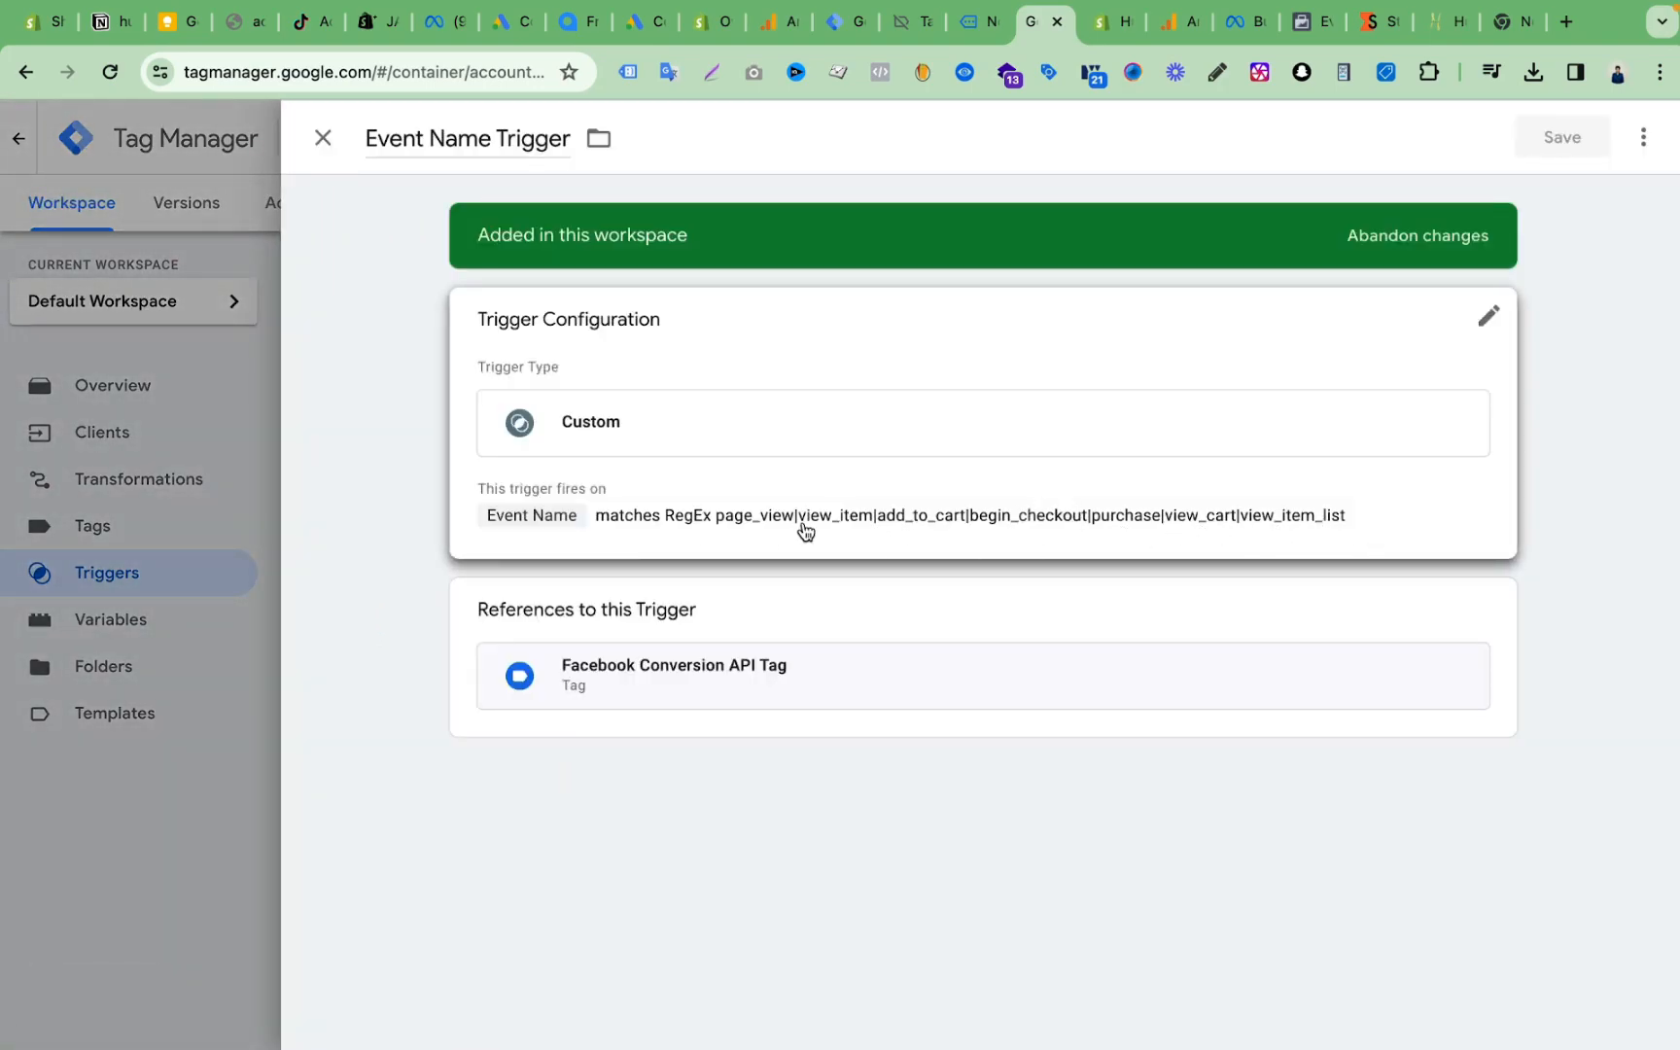
pyautogui.click(92, 770)
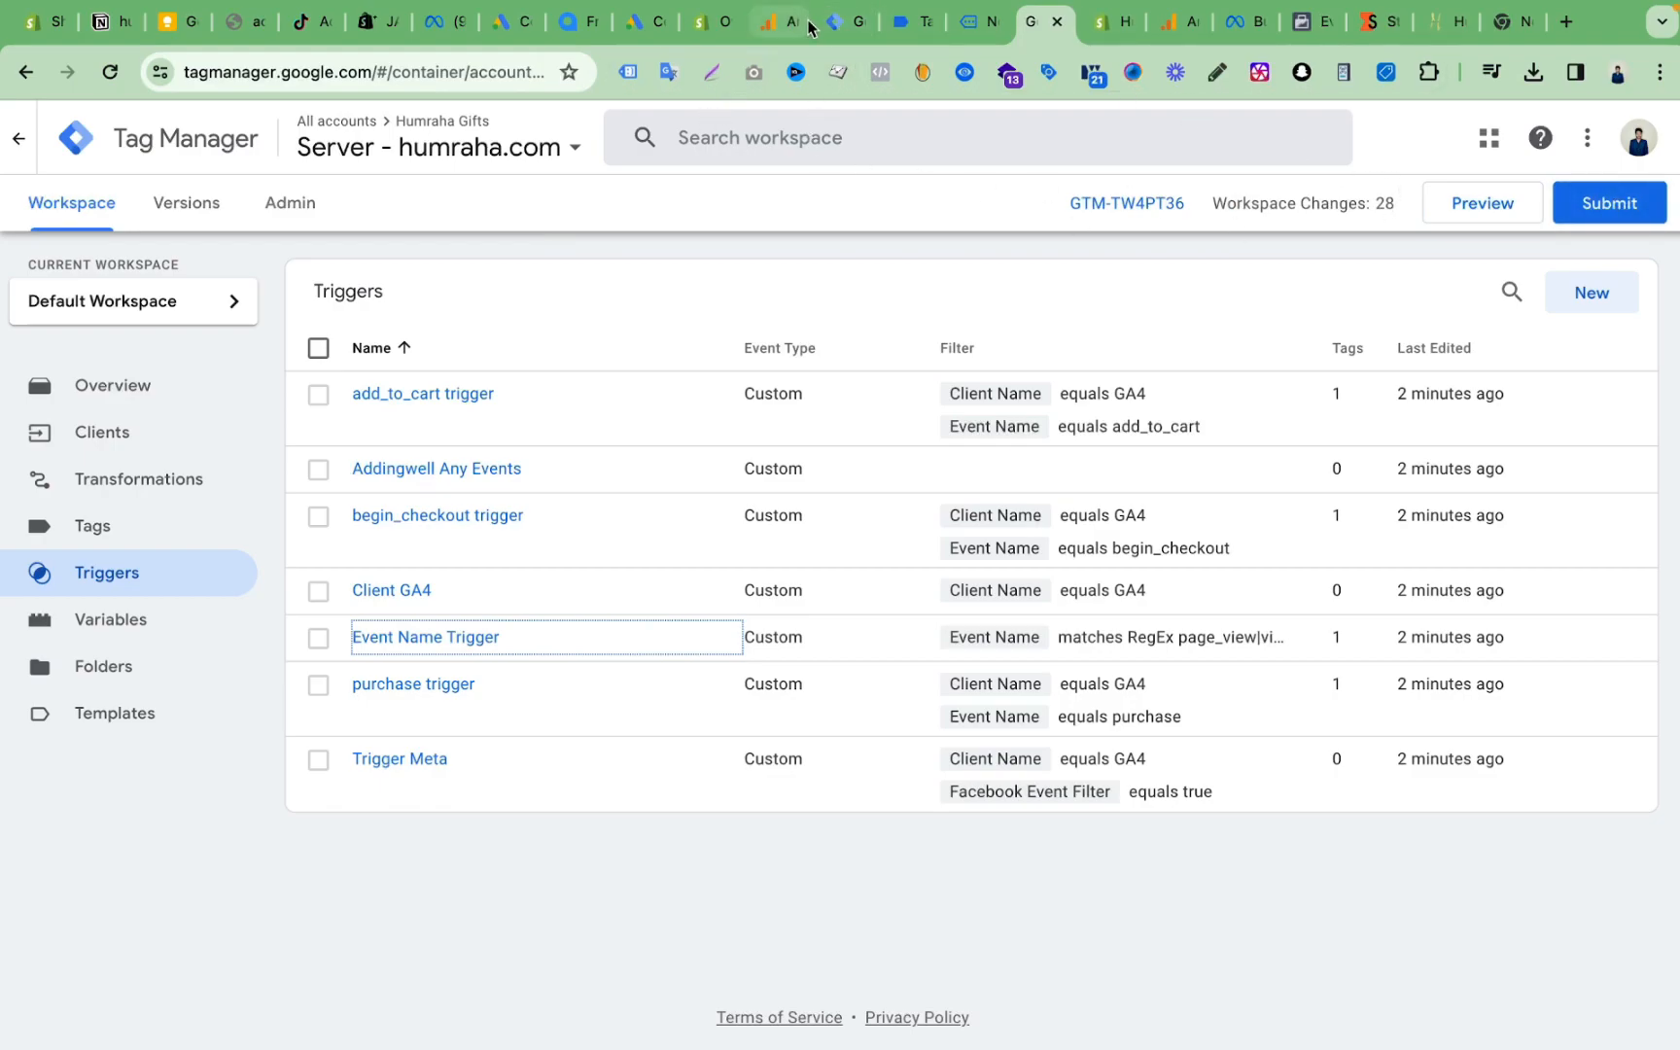
# Switch to the Web - humraha.com container and publish its workspace changes without a version name or description.
pyautogui.click(842, 23)
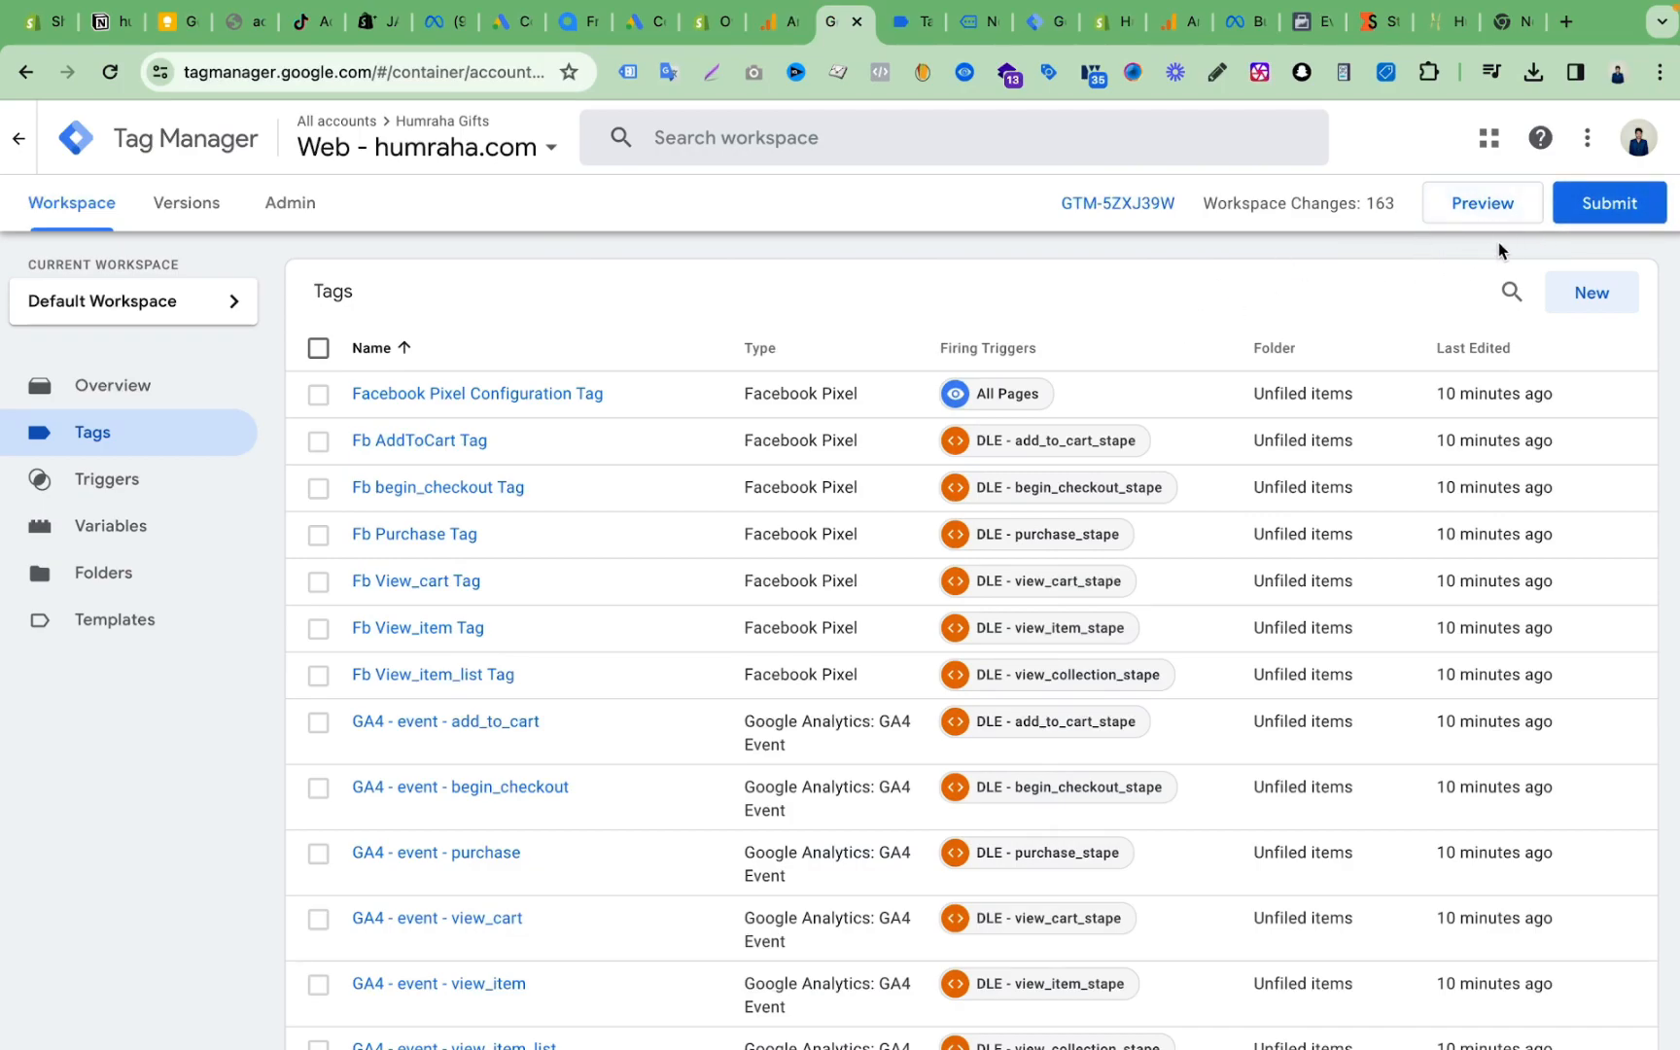
pyautogui.scroll(-5, 865, 567)
pyautogui.scroll(5, 1021, 525)
pyautogui.click(1602, 206)
pyautogui.click(1604, 141)
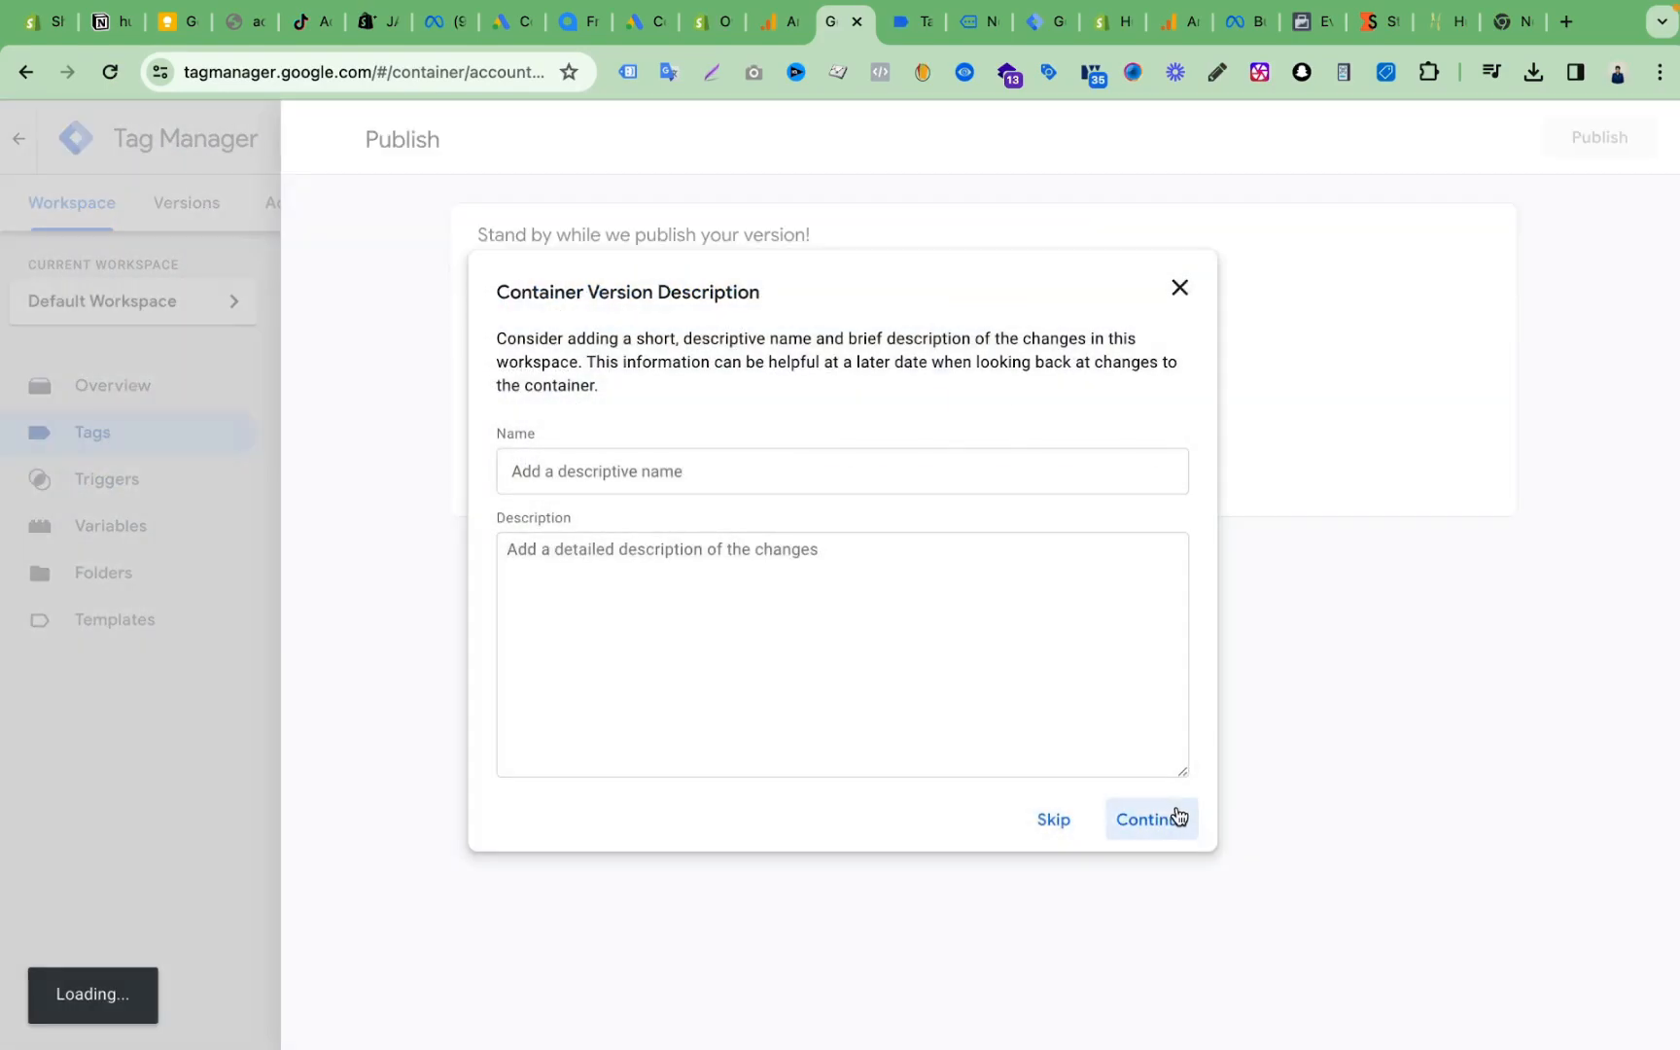
pyautogui.click(1153, 819)
# Switch to the Server - humraha.com container and publish its workspace changes without a version name or description.
pyautogui.click(1045, 22)
pyautogui.click(1622, 205)
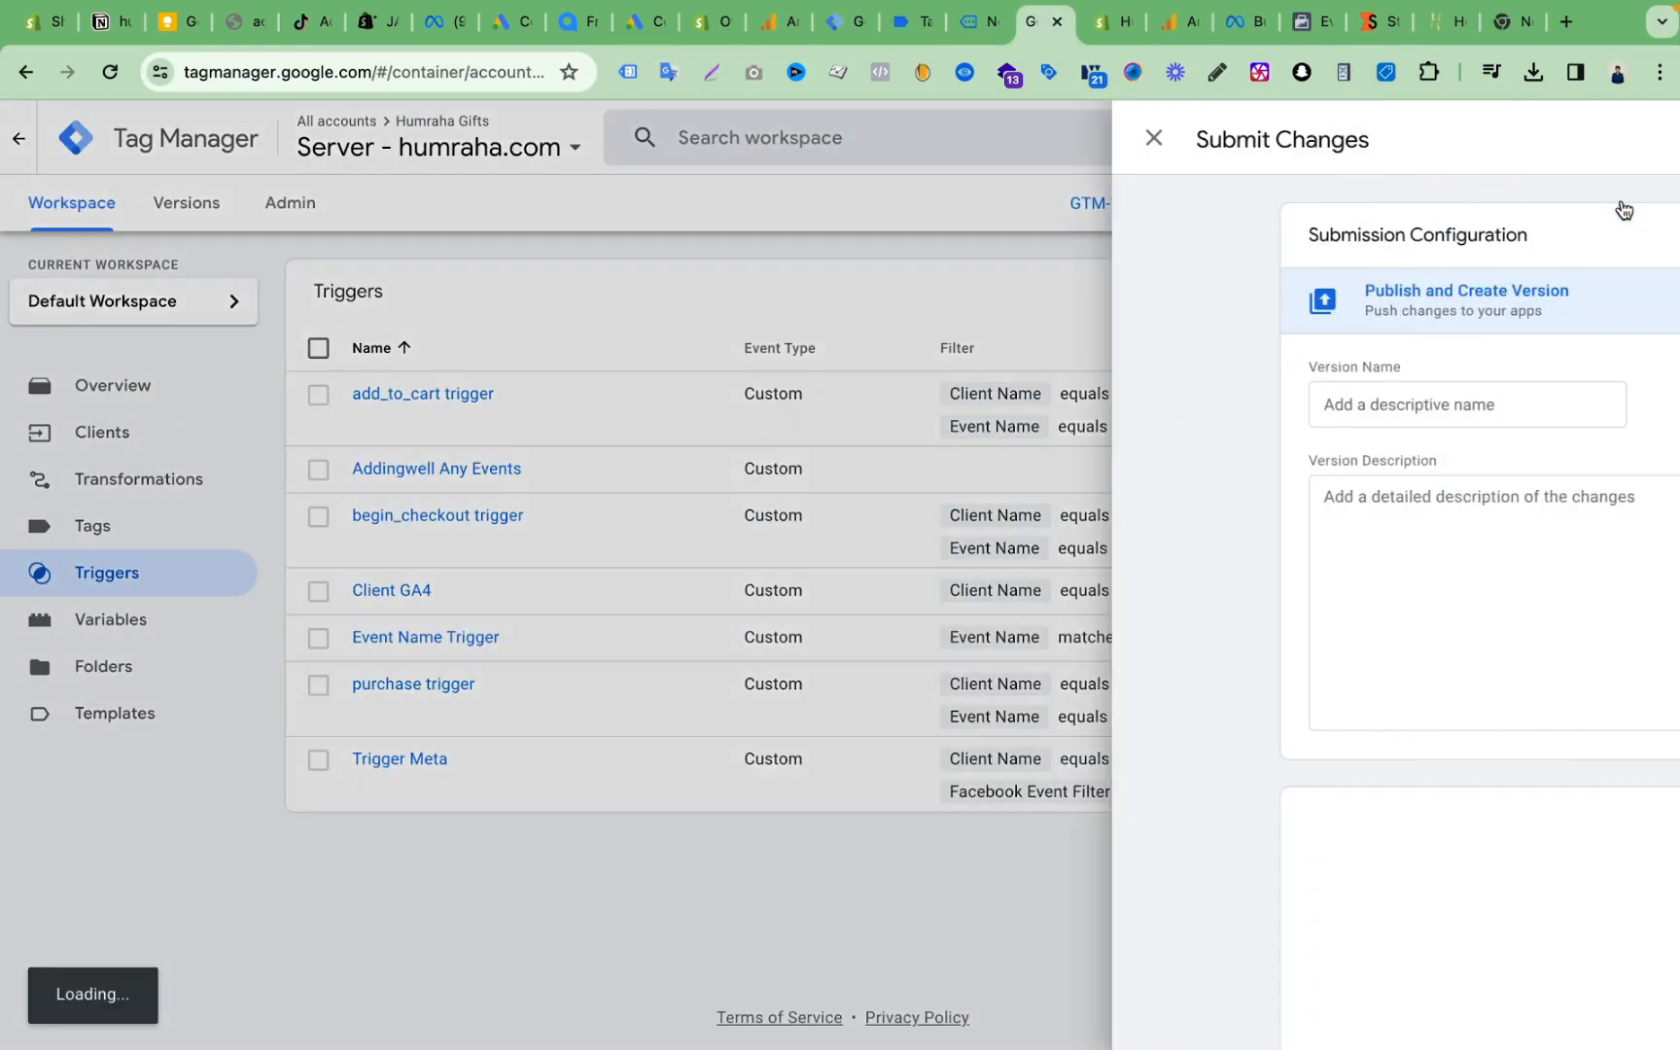
pyautogui.click(1599, 143)
pyautogui.click(1153, 818)
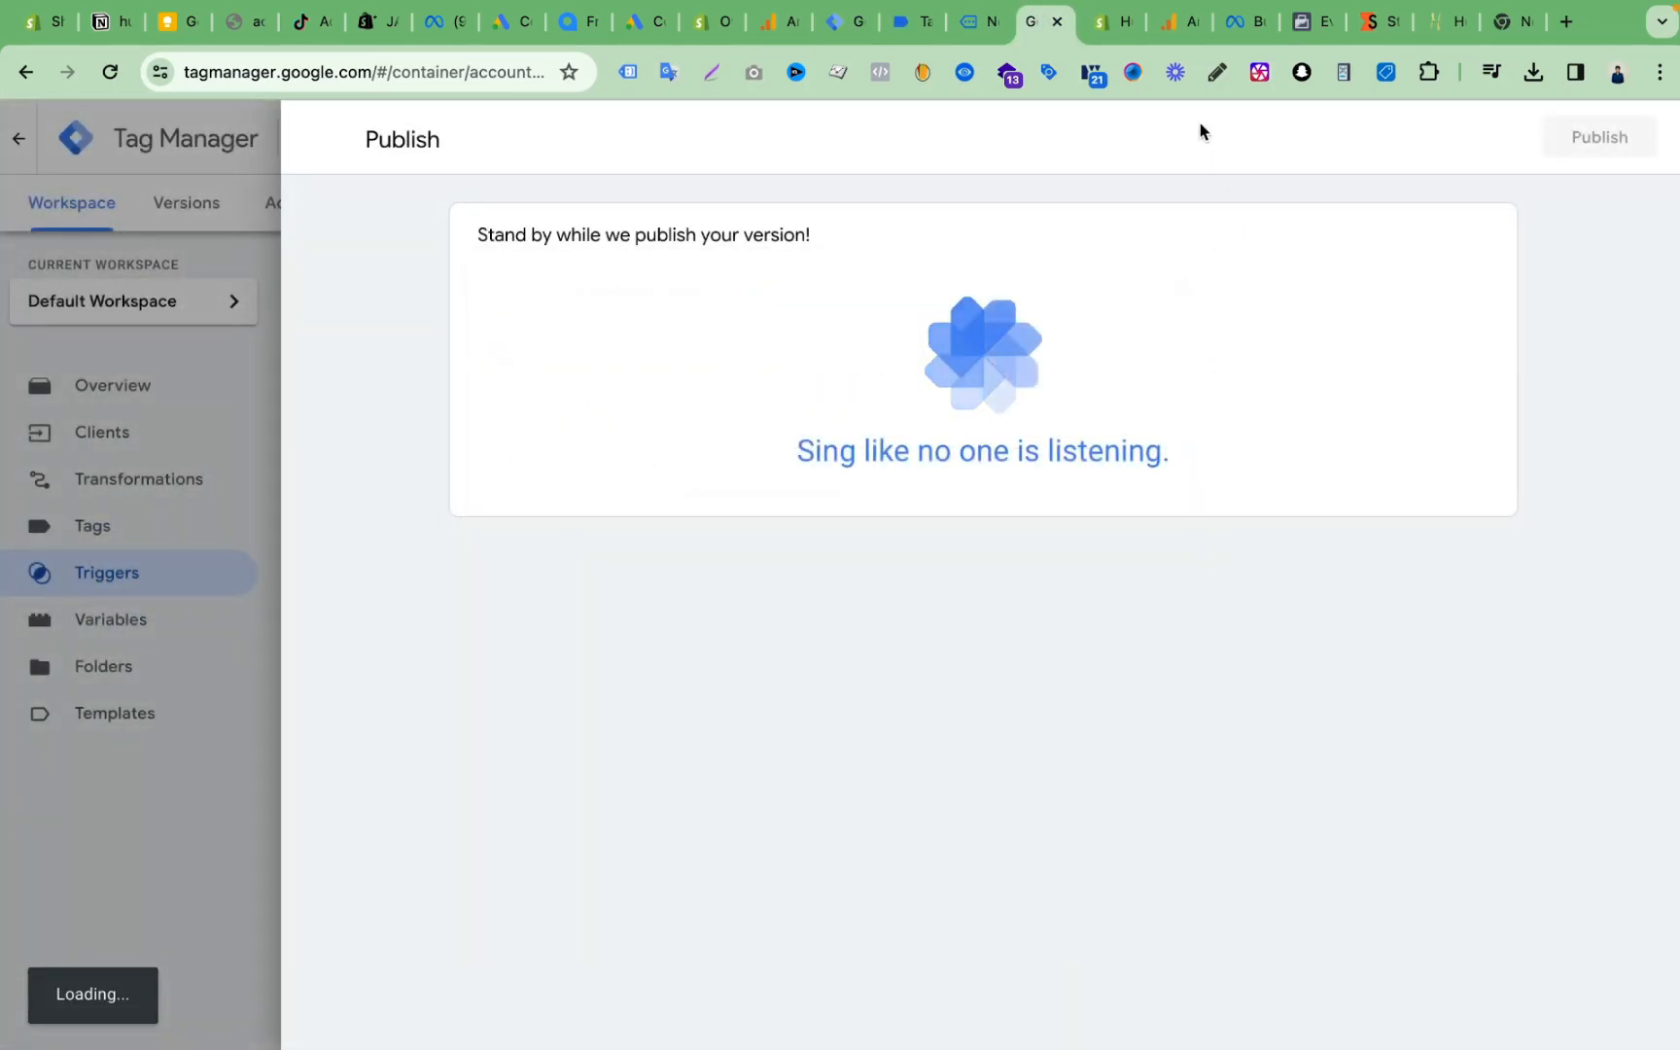
# Show the Generate settings of Stape Server GTM in Shopify, then review Humraha Pixel's event activity and event list in Meta Events Manager.
pyautogui.click(1092, 18)
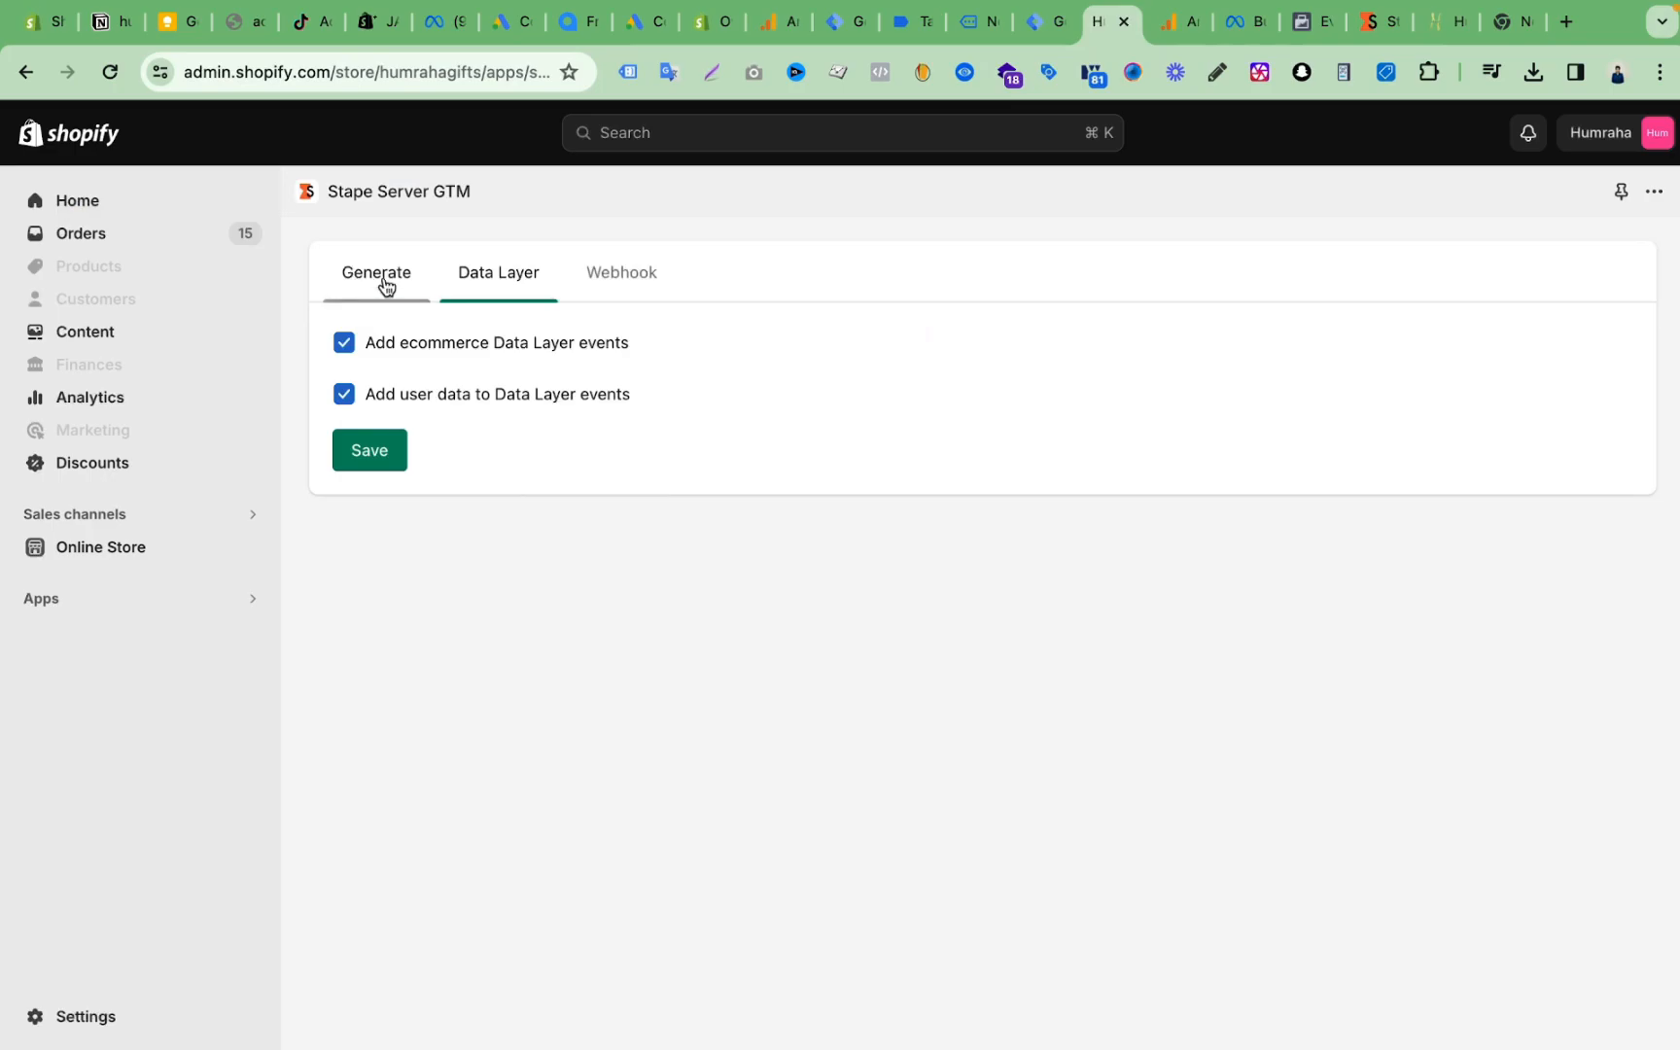
pyautogui.click(386, 282)
pyautogui.click(1307, 23)
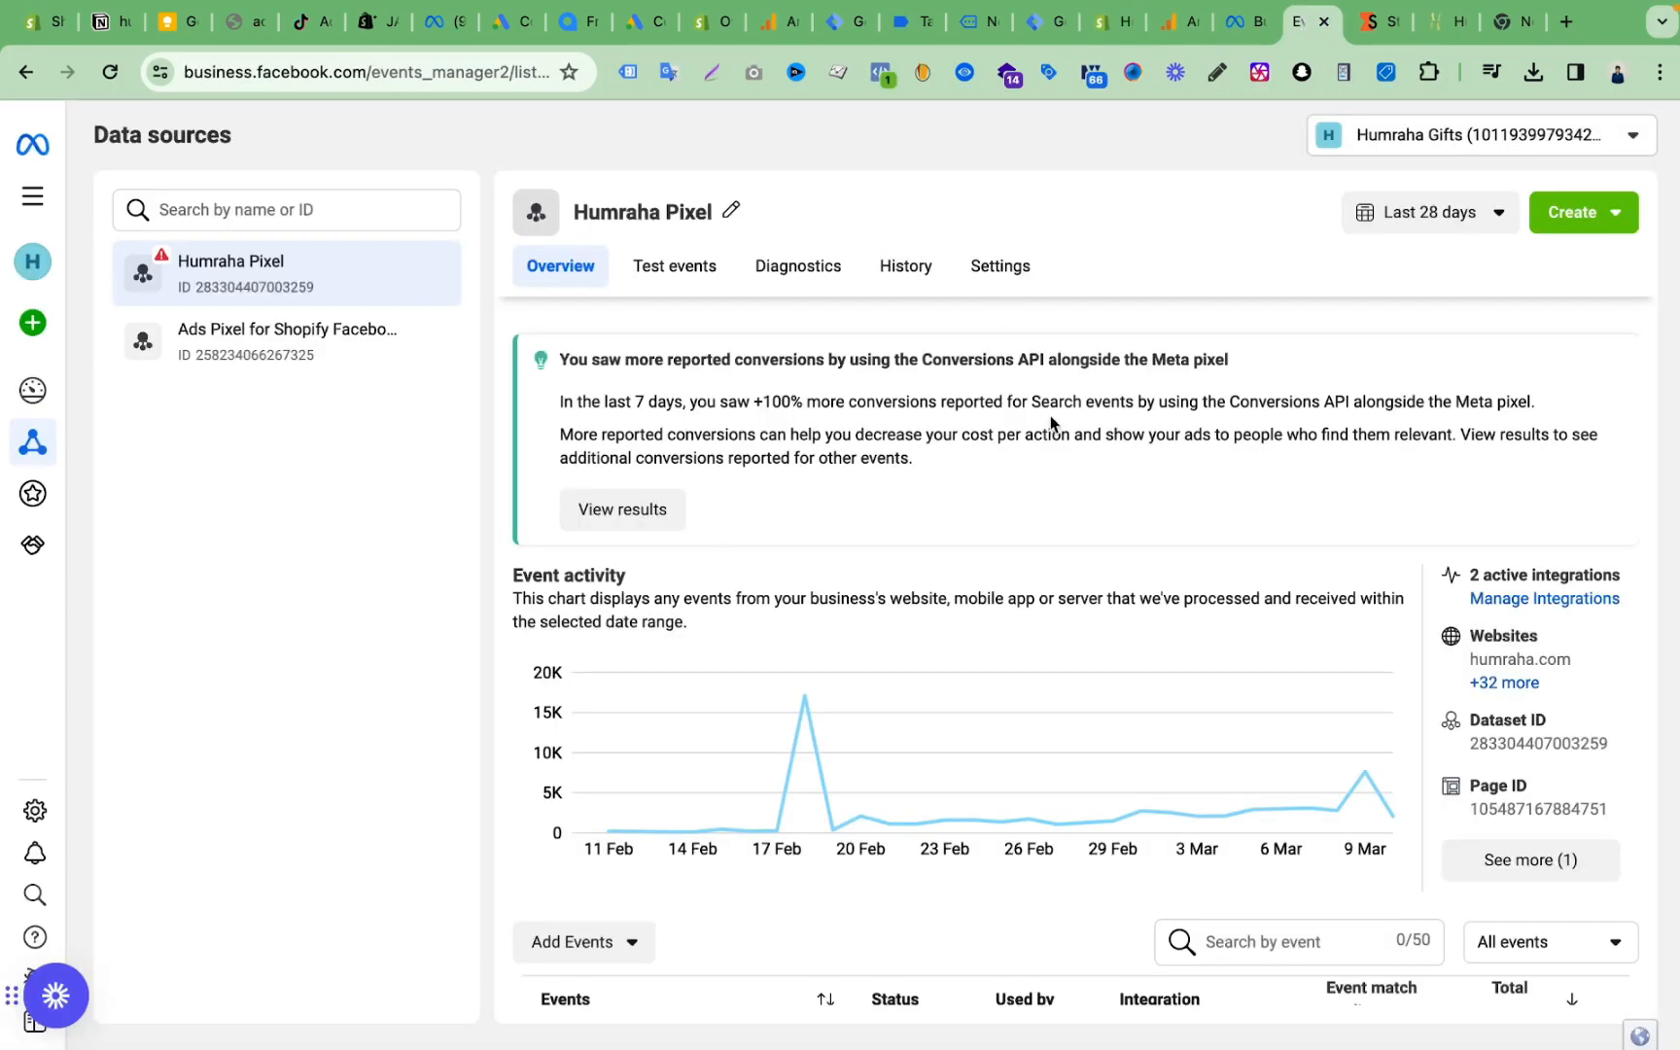
pyautogui.scroll(-7, 1042, 376)
pyautogui.scroll(4, 1051, 551)
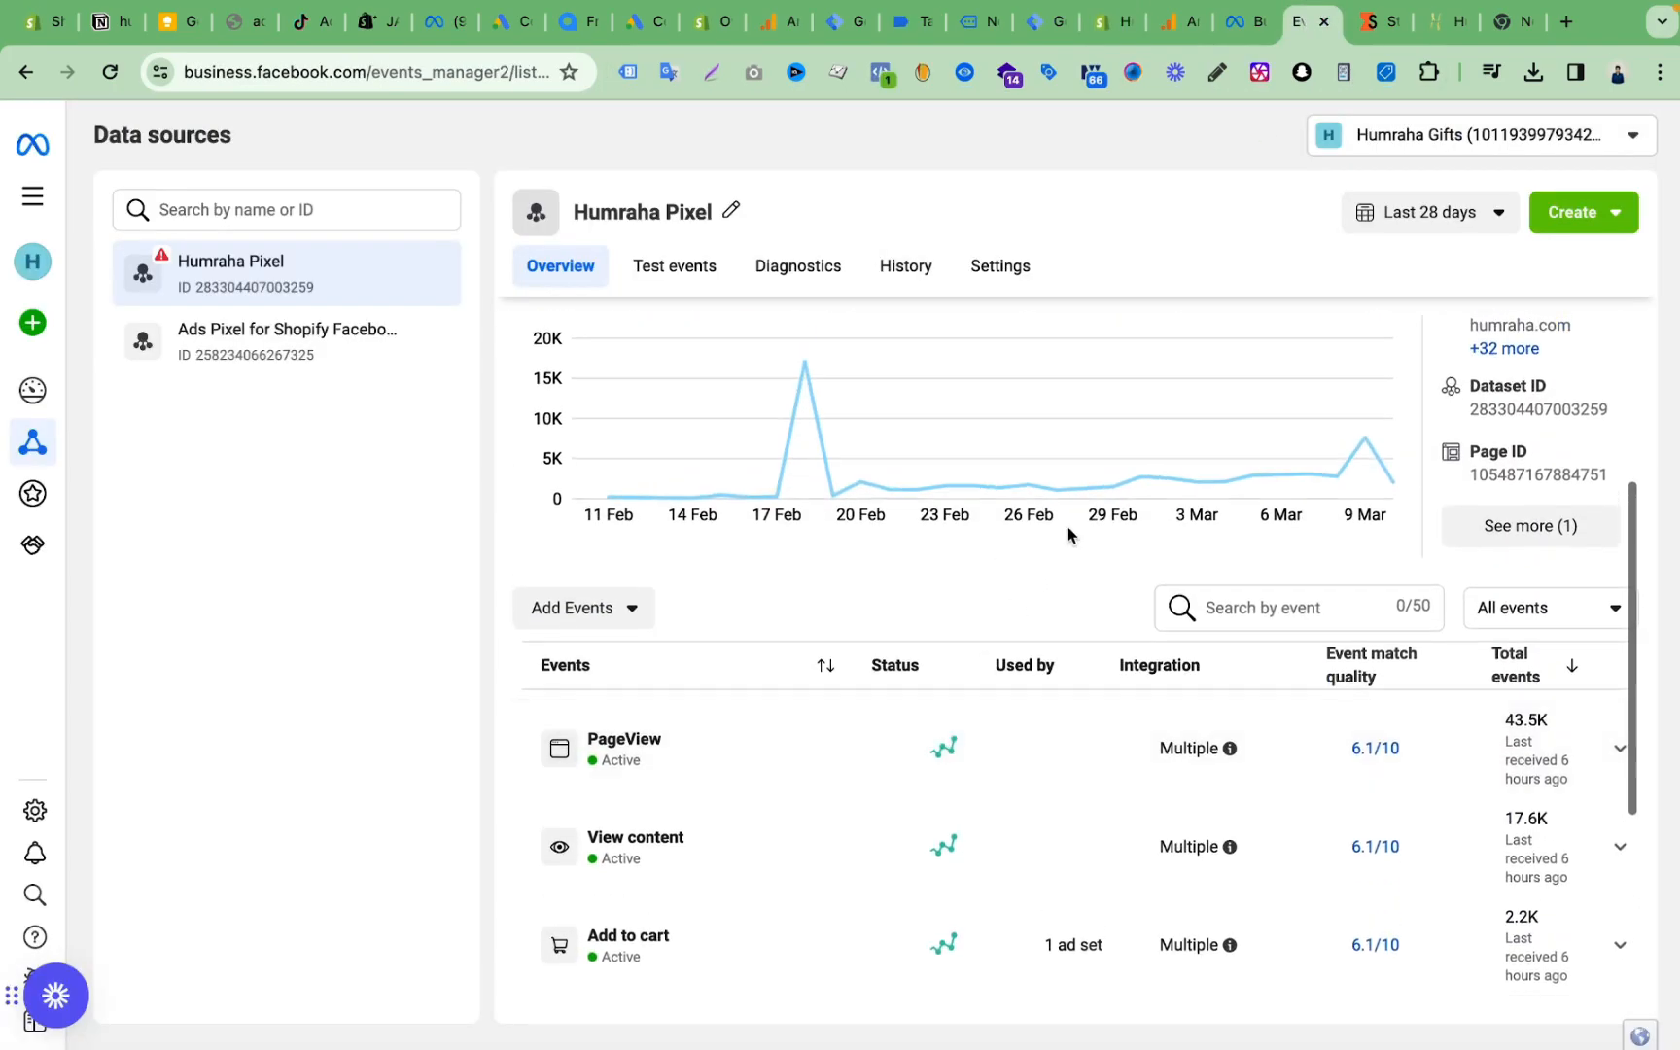
pyautogui.scroll(4, 1051, 551)
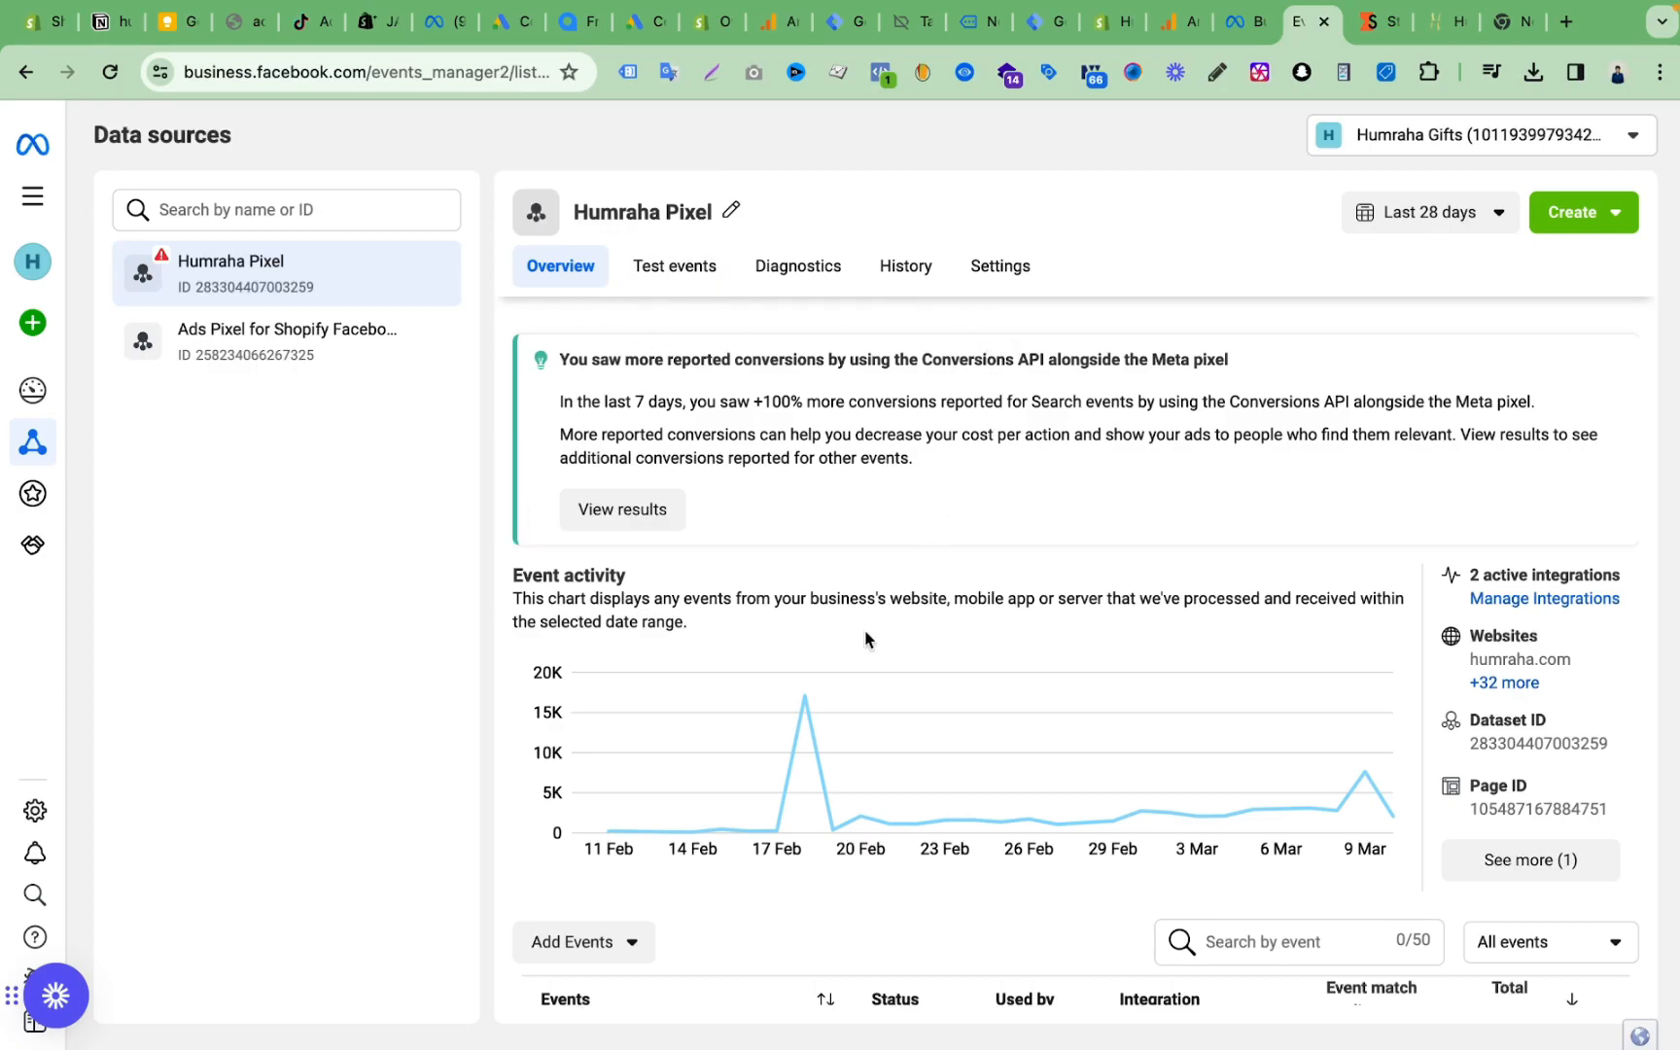
pyautogui.scroll(-5, 865, 632)
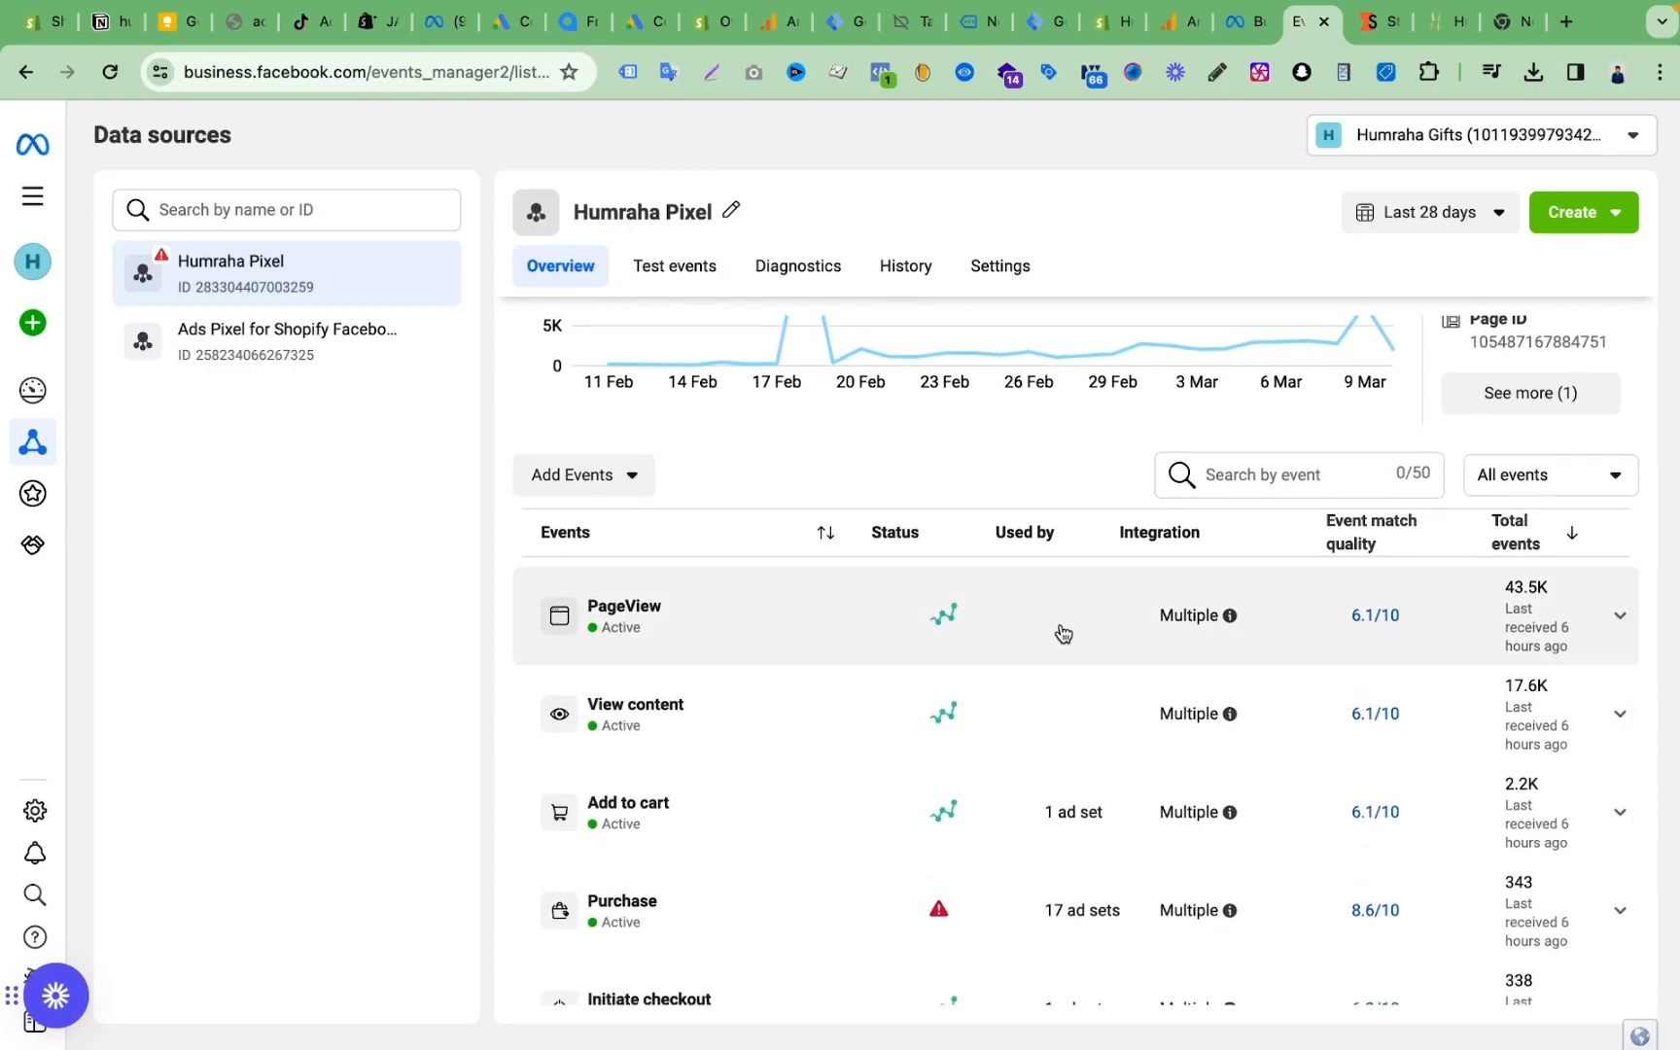
pyautogui.scroll(5, 1064, 634)
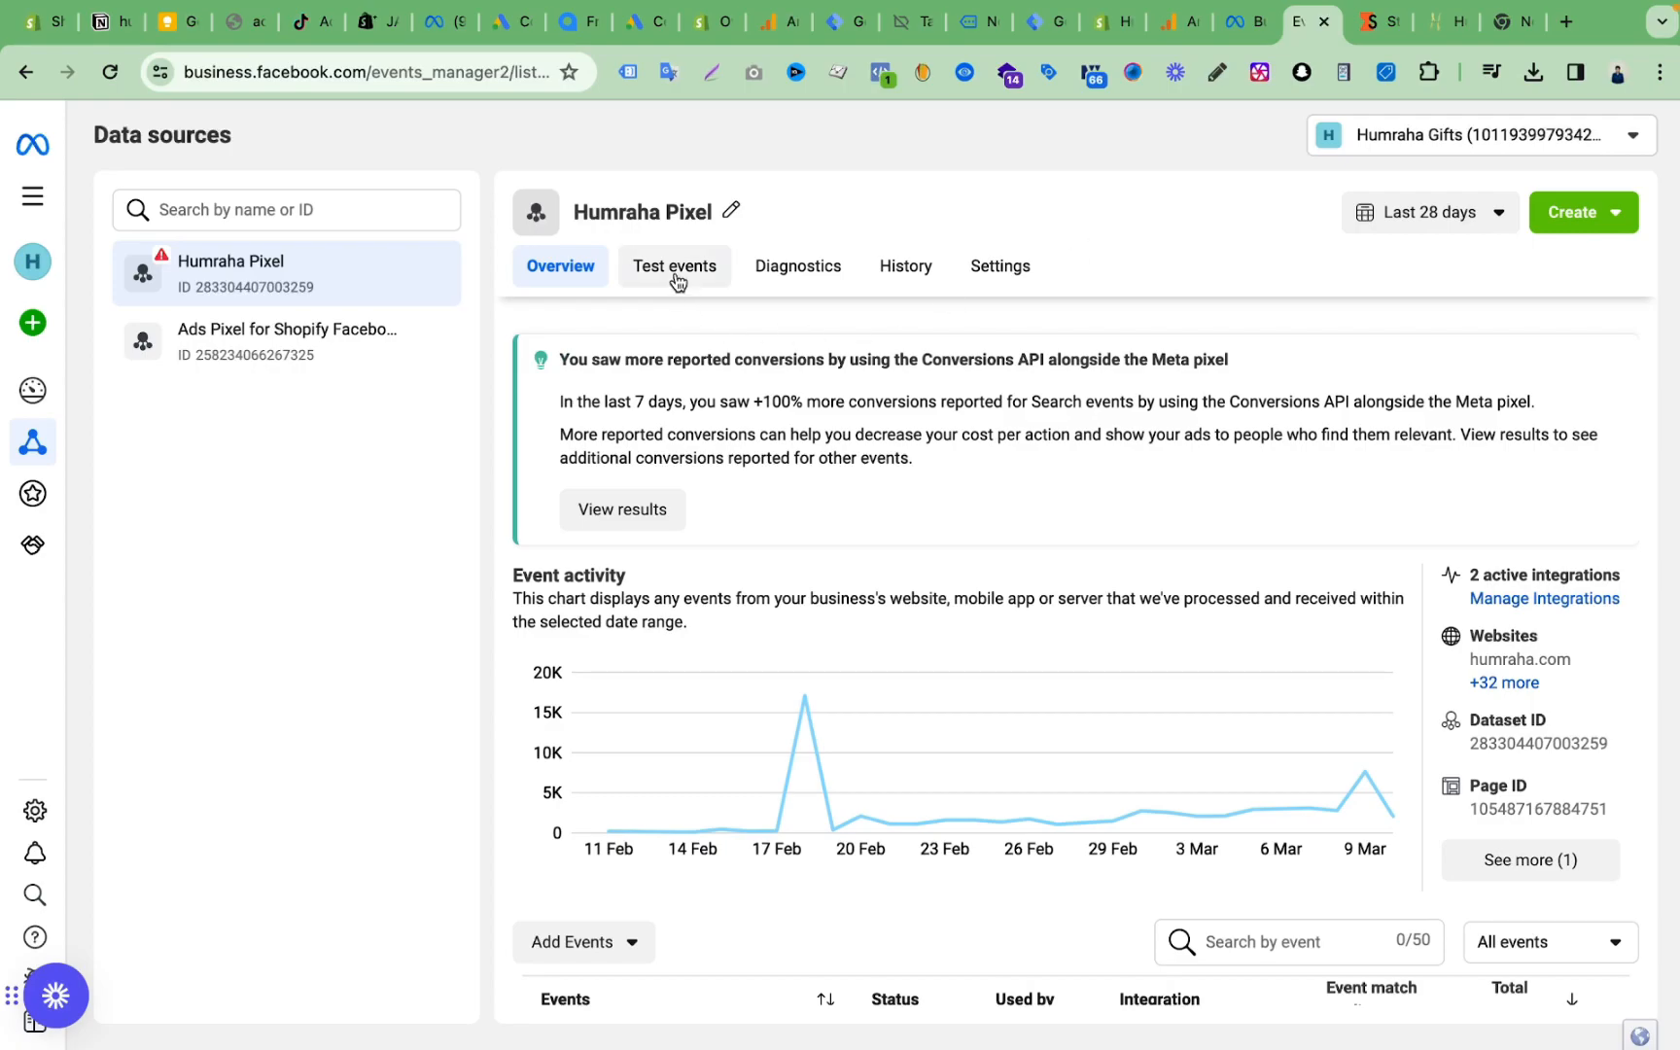
# Switch to Shopify, search the apps for "fac" and open the Facebook & Instagram app.
pyautogui.click(1111, 22)
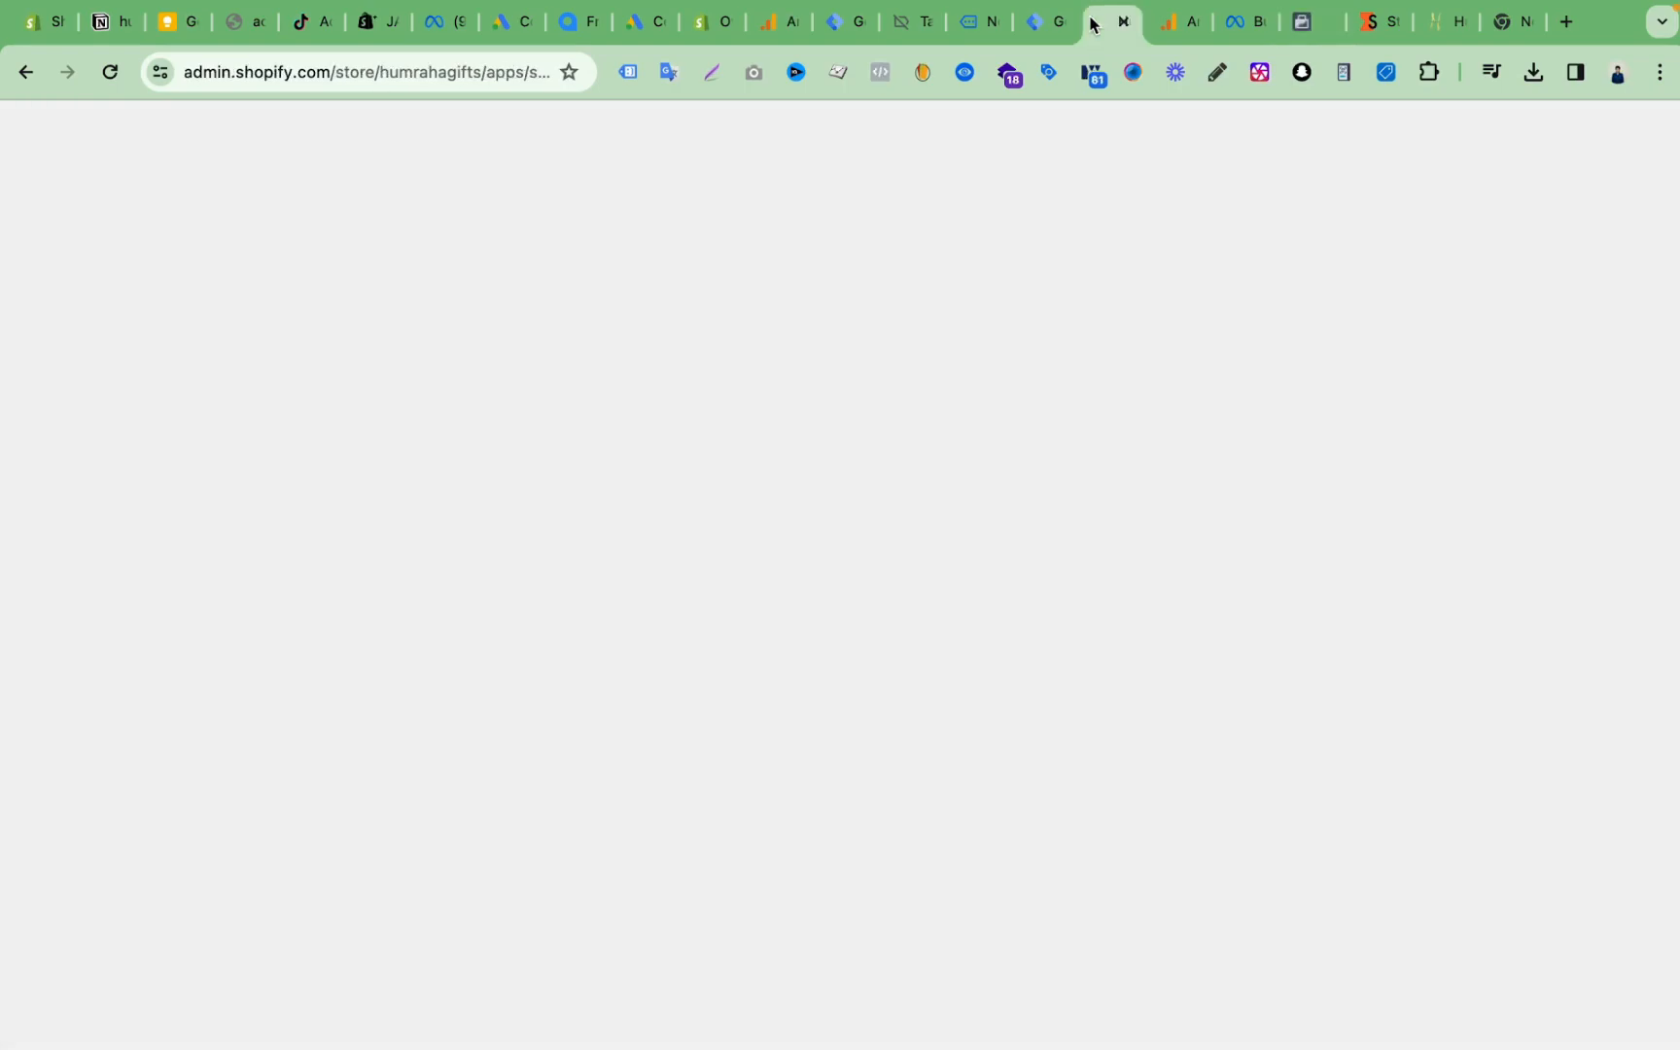
pyautogui.click(111, 595)
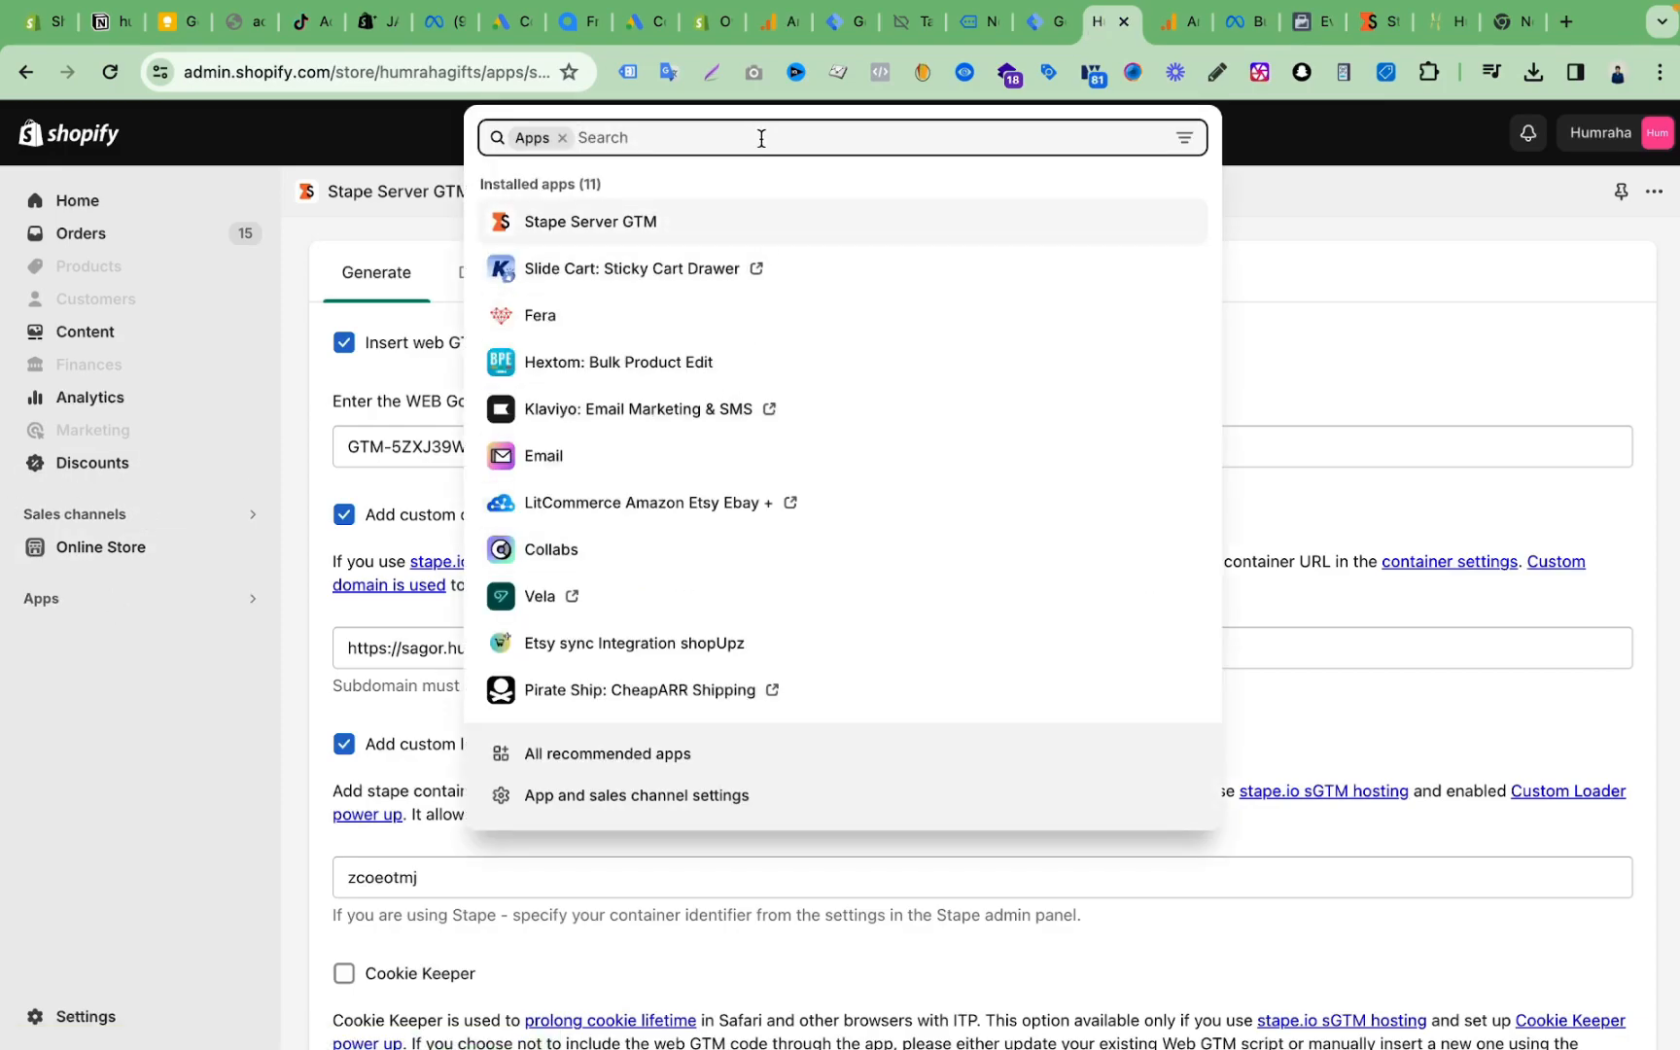
pyautogui.write('fac')
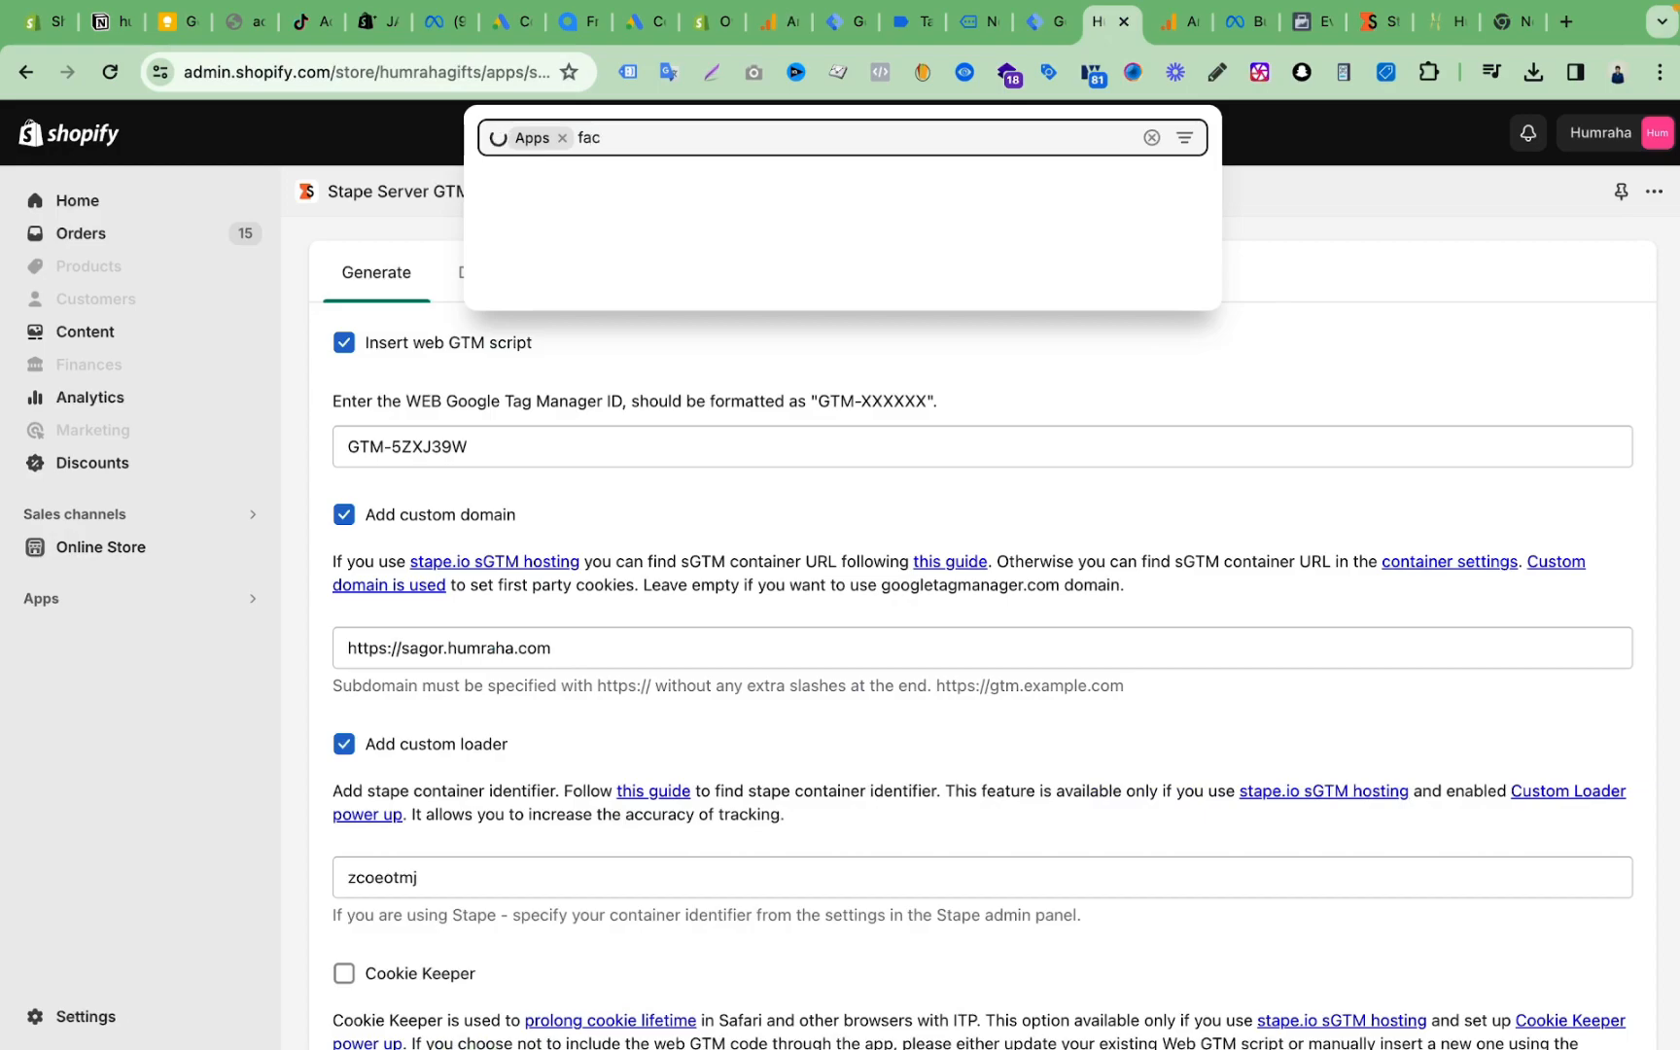
pyautogui.click(691, 195)
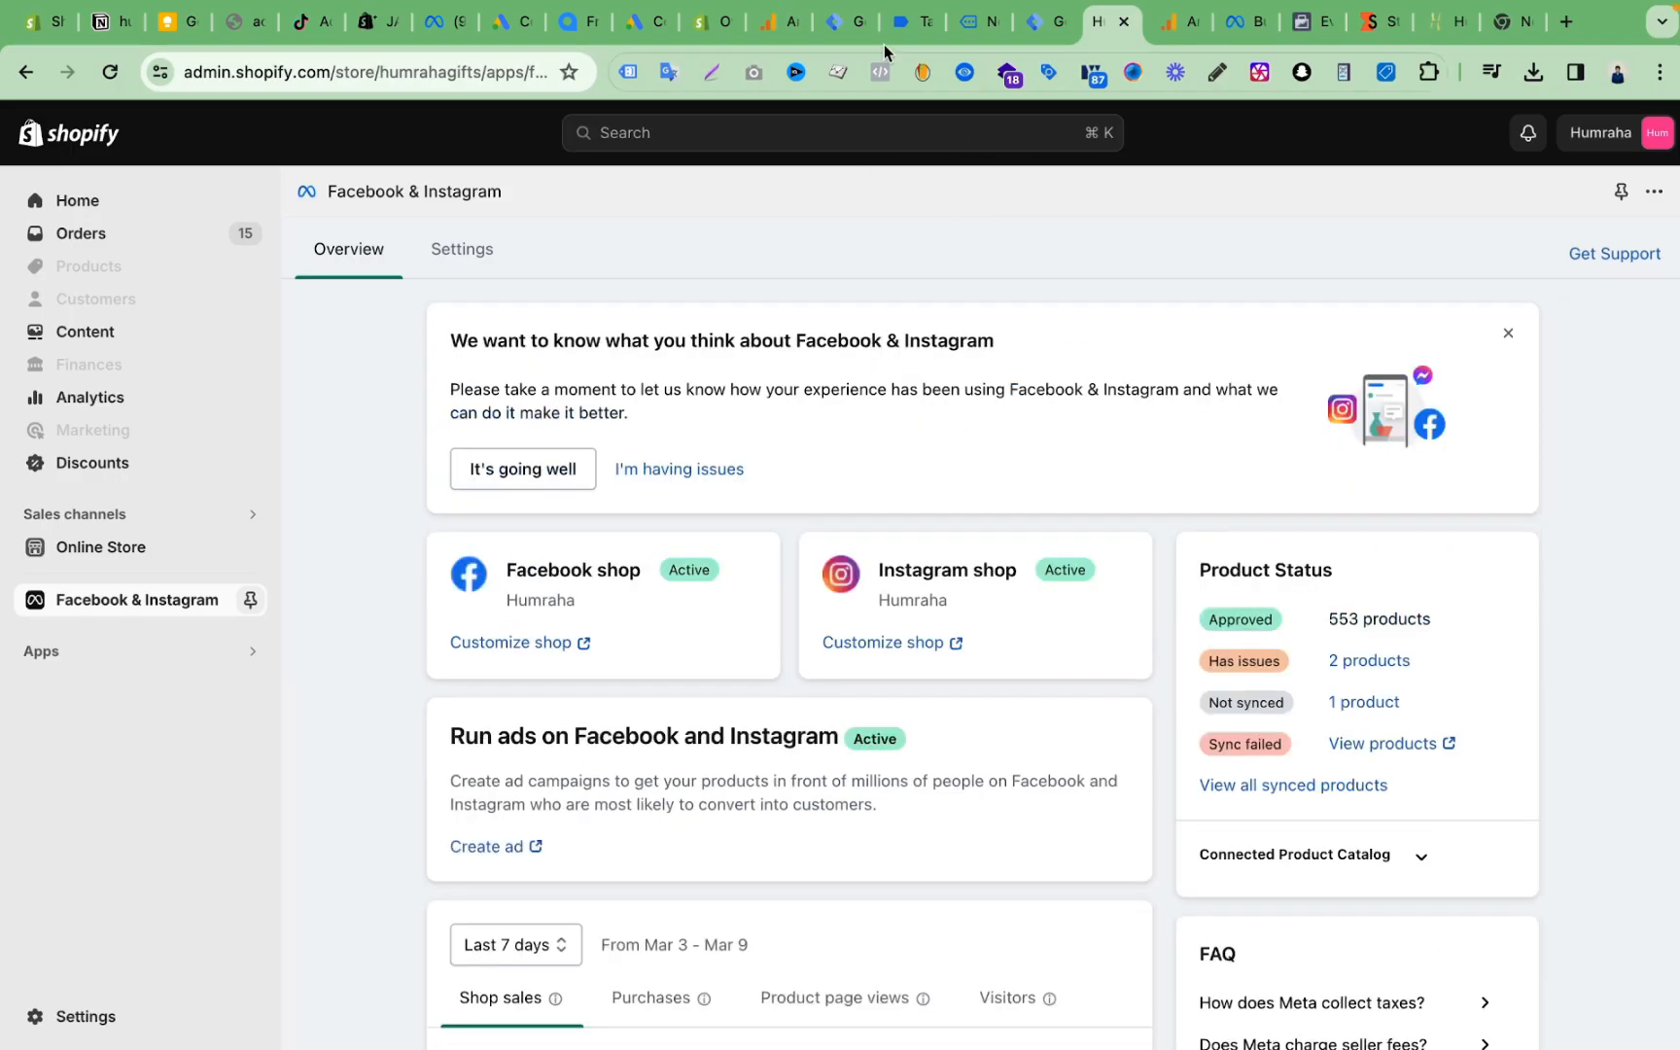
# Switch to the web container in Tag Manager, close its published version summary and return to the workspace.
pyautogui.click(860, 27)
pyautogui.click(323, 137)
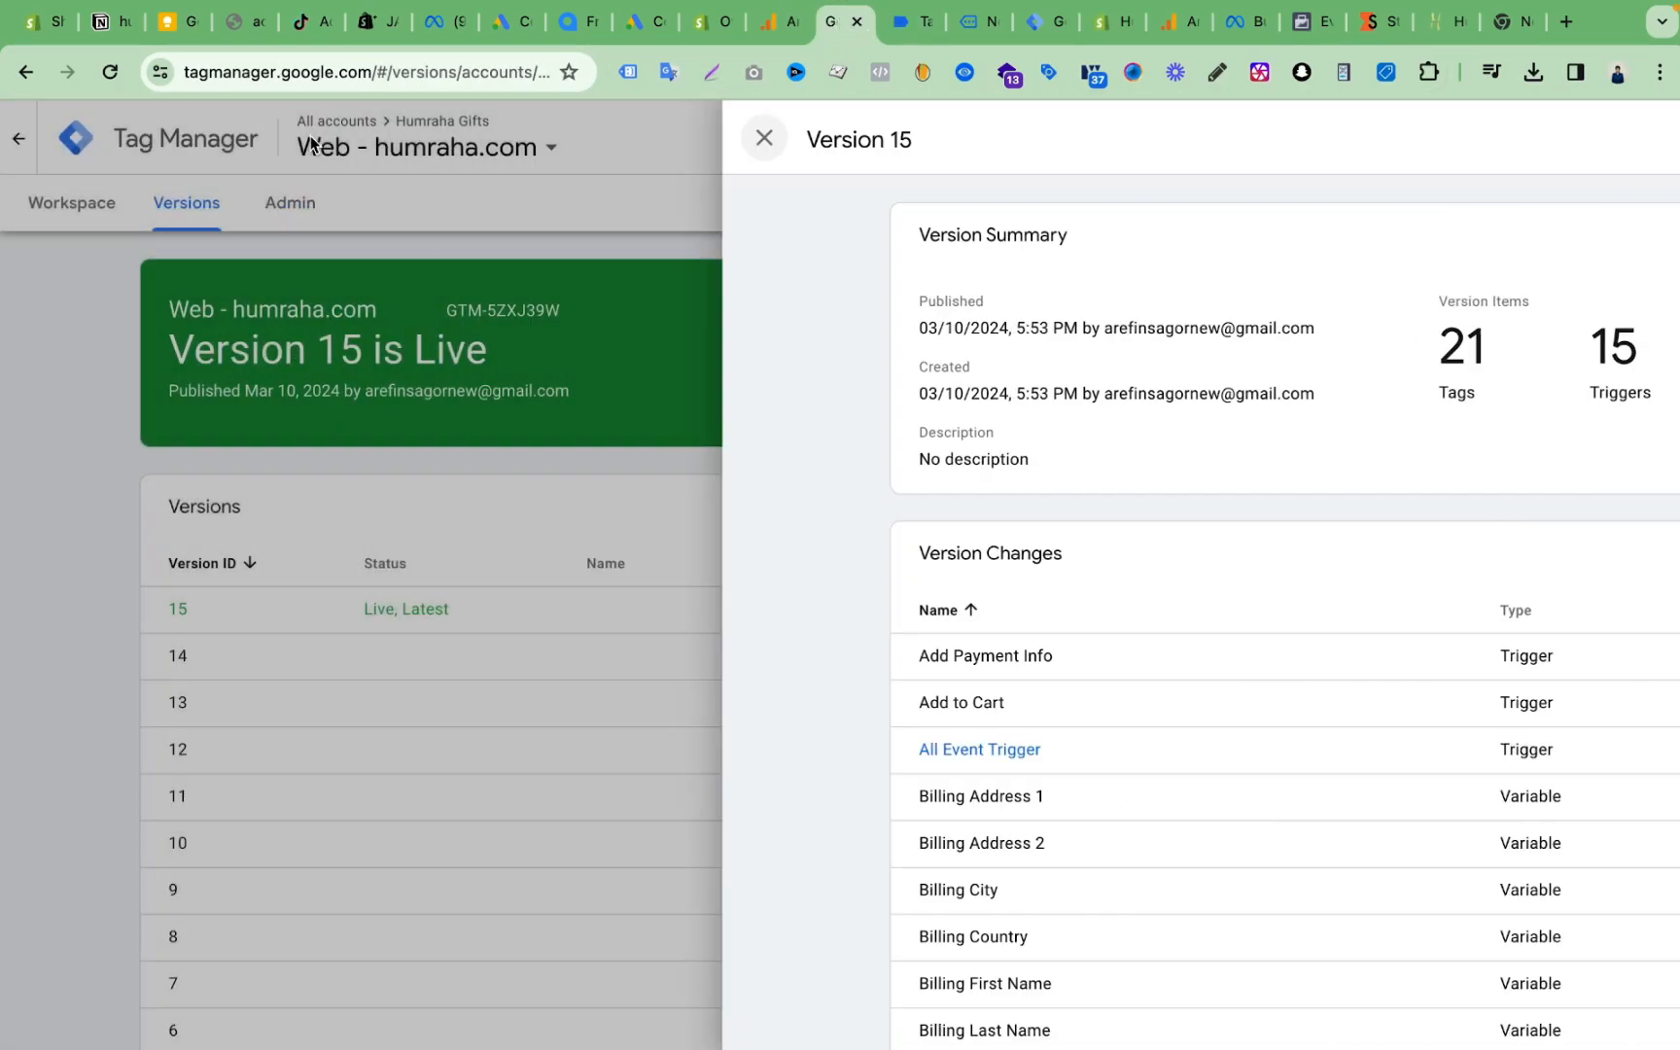
pyautogui.click(71, 209)
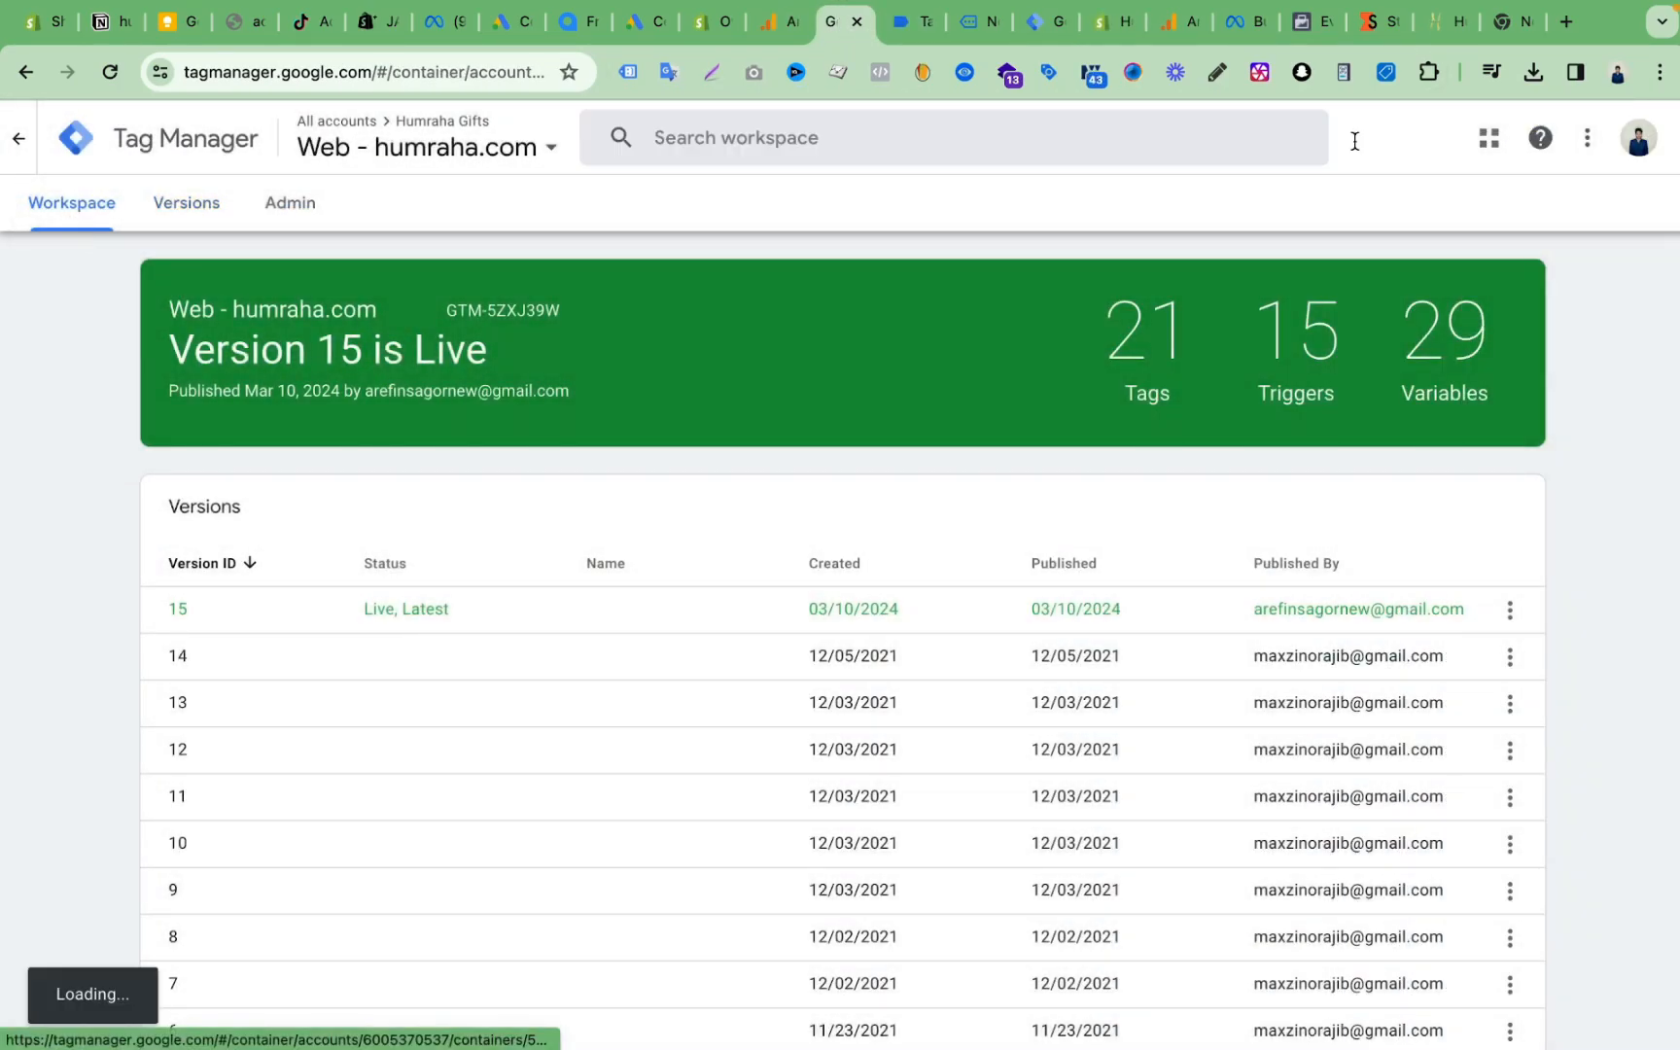
# In Meta Events Manager, choose the Website channel for Humraha Pixel's test events and clear the received activity.
pyautogui.click(1305, 21)
pyautogui.click(661, 285)
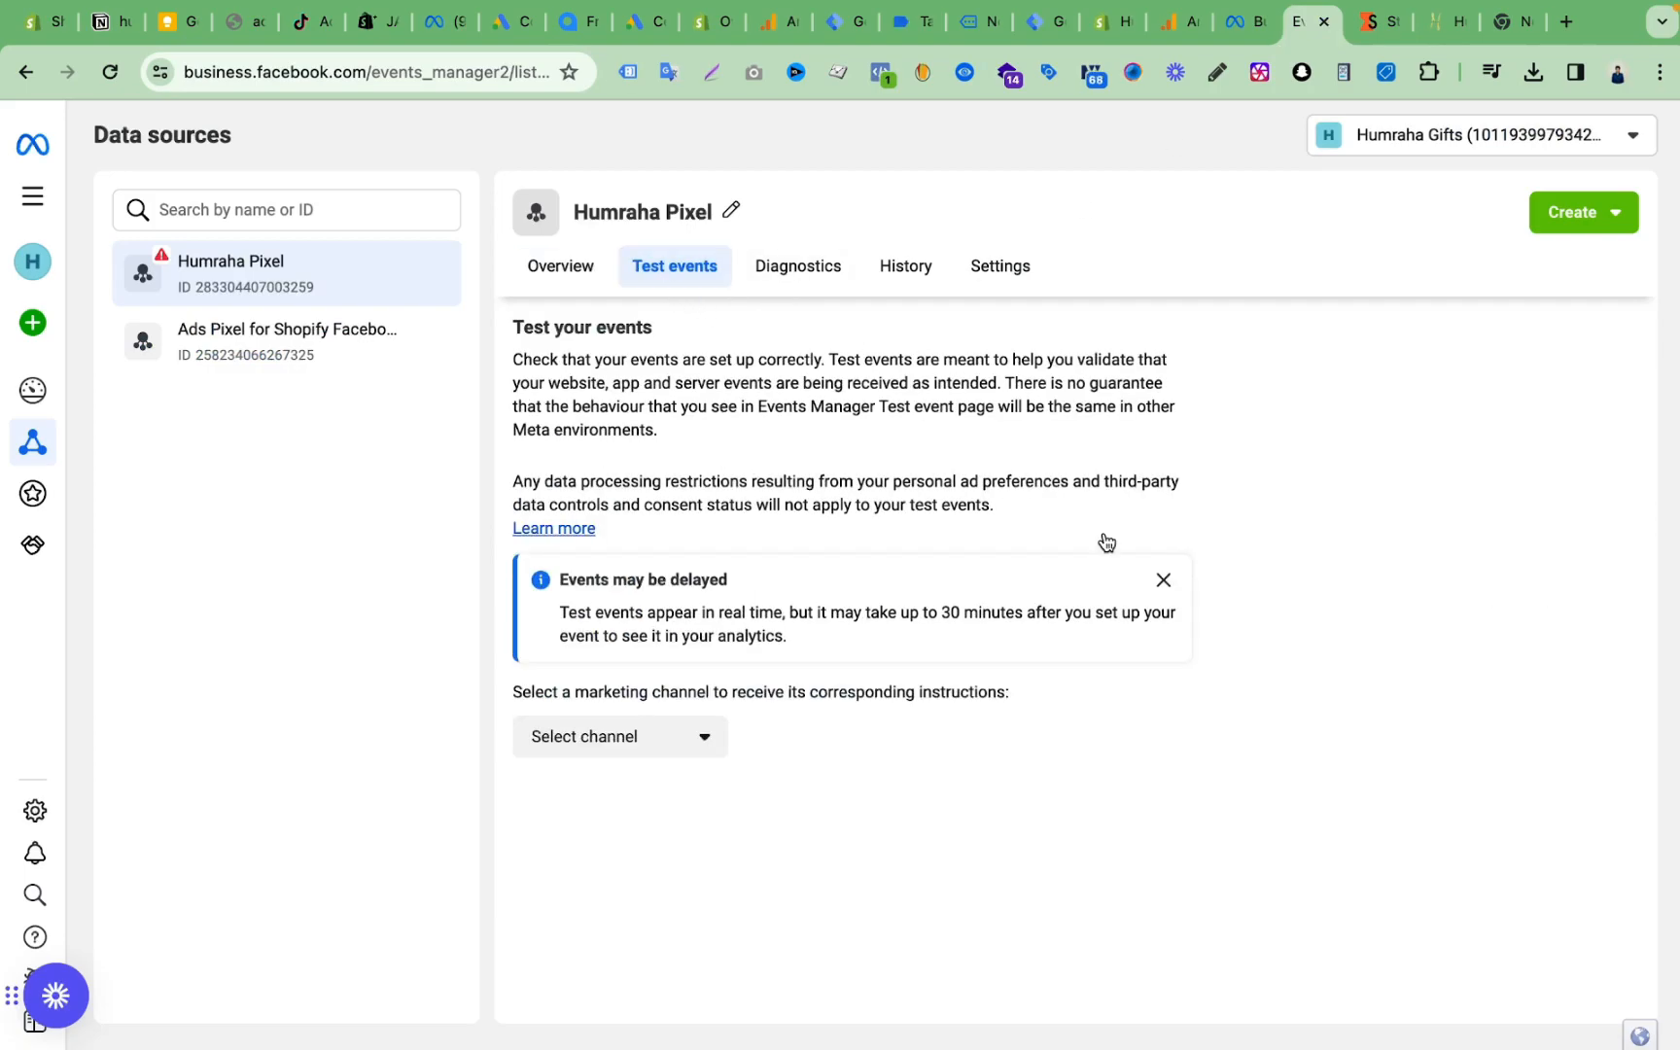
pyautogui.click(1161, 580)
pyautogui.click(630, 612)
pyautogui.click(634, 672)
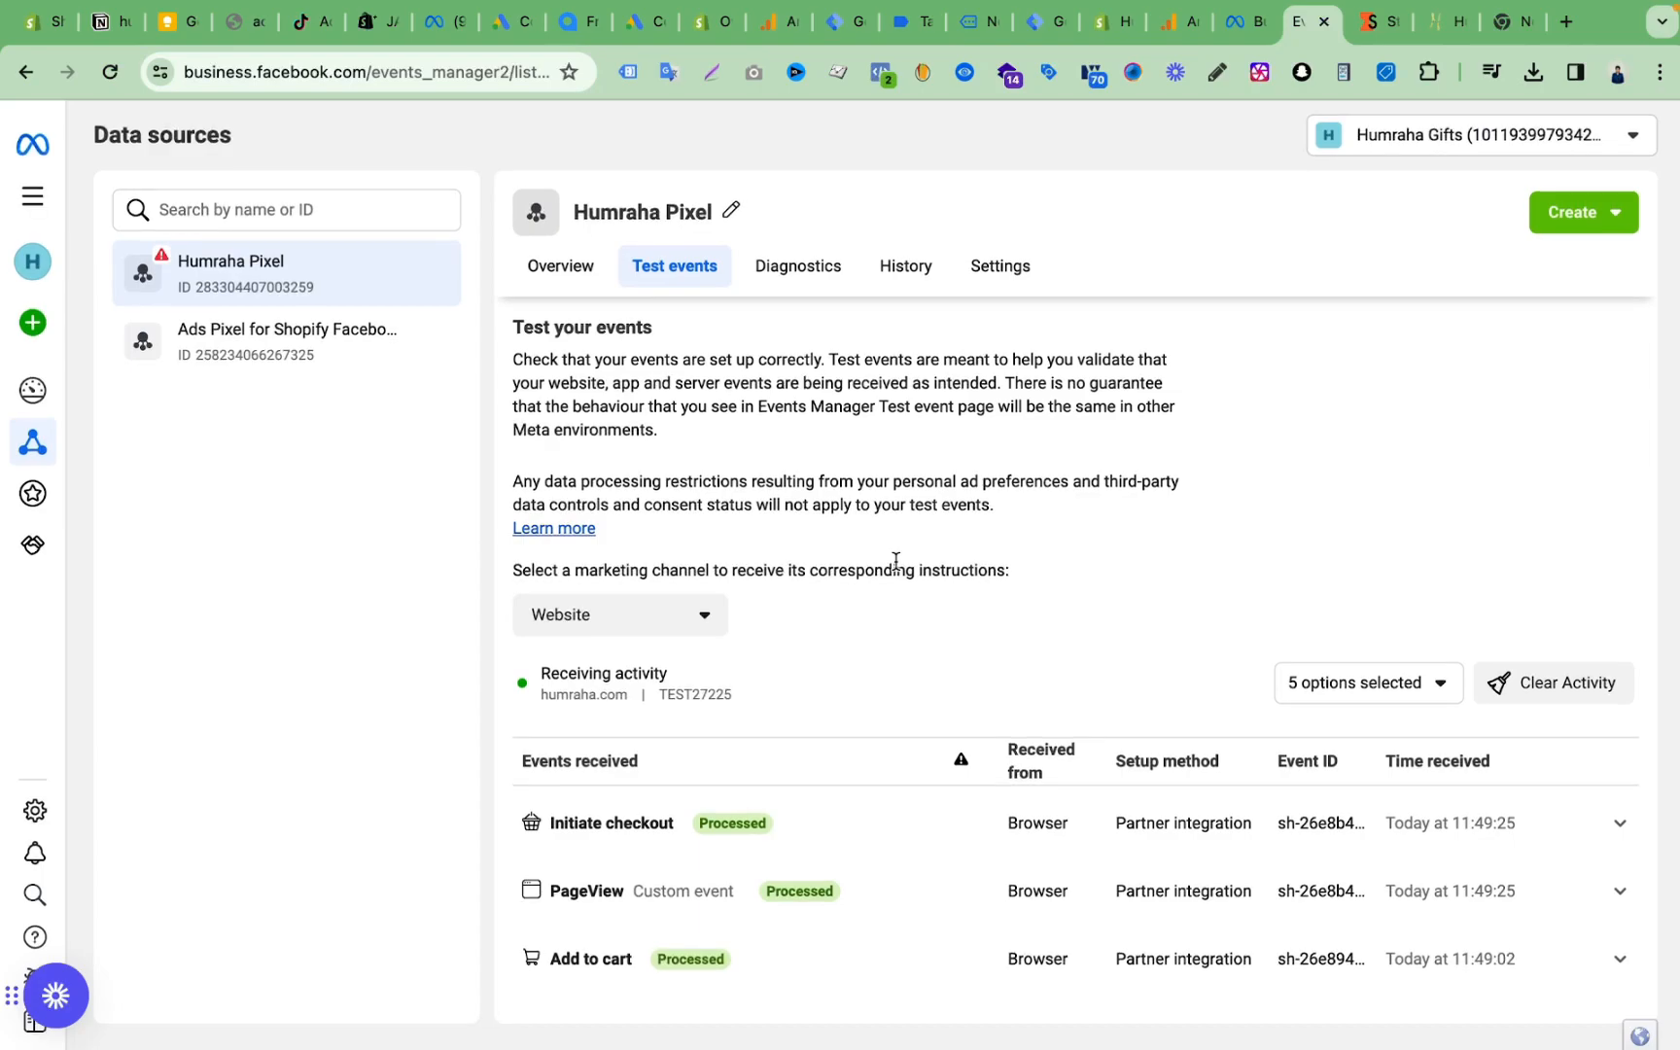
pyautogui.click(1595, 691)
pyautogui.click(1111, 522)
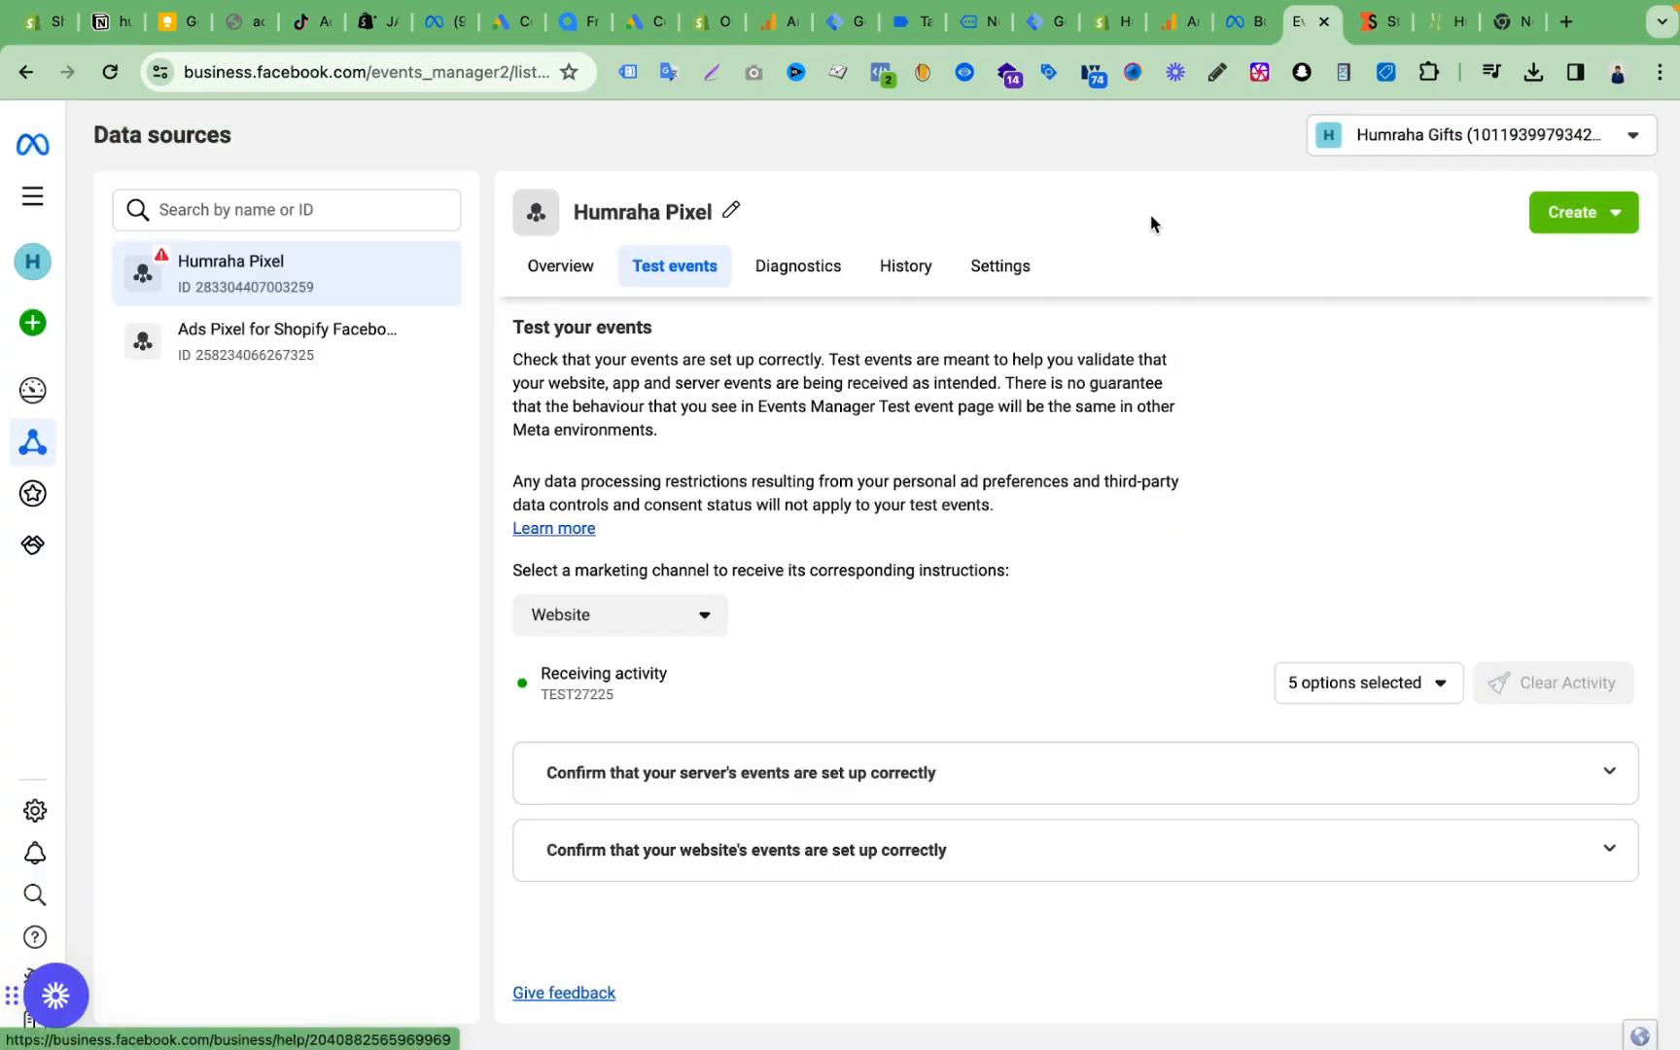
# Close the server container's Version 5 summary and the old preview tabs, including the humraha.com product page, and return to the web container's workspace.
pyautogui.click(1035, 21)
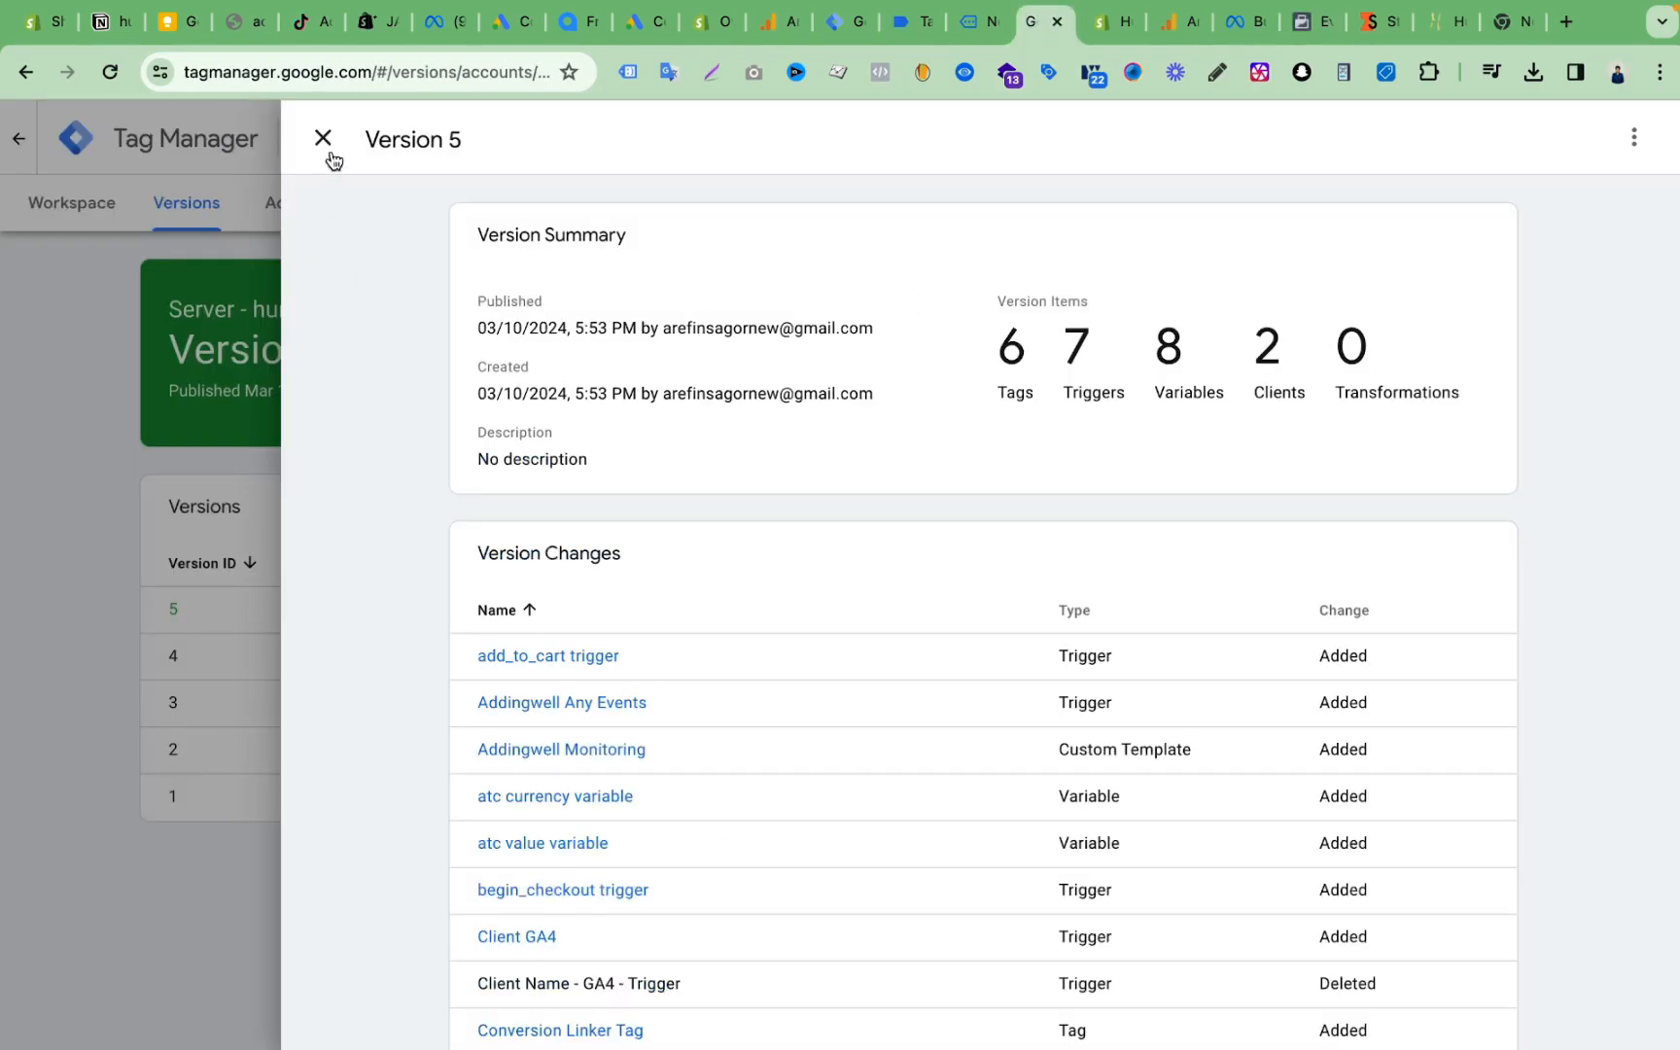
pyautogui.click(329, 158)
pyautogui.click(909, 22)
pyautogui.click(831, 35)
pyautogui.click(917, 27)
pyautogui.click(922, 22)
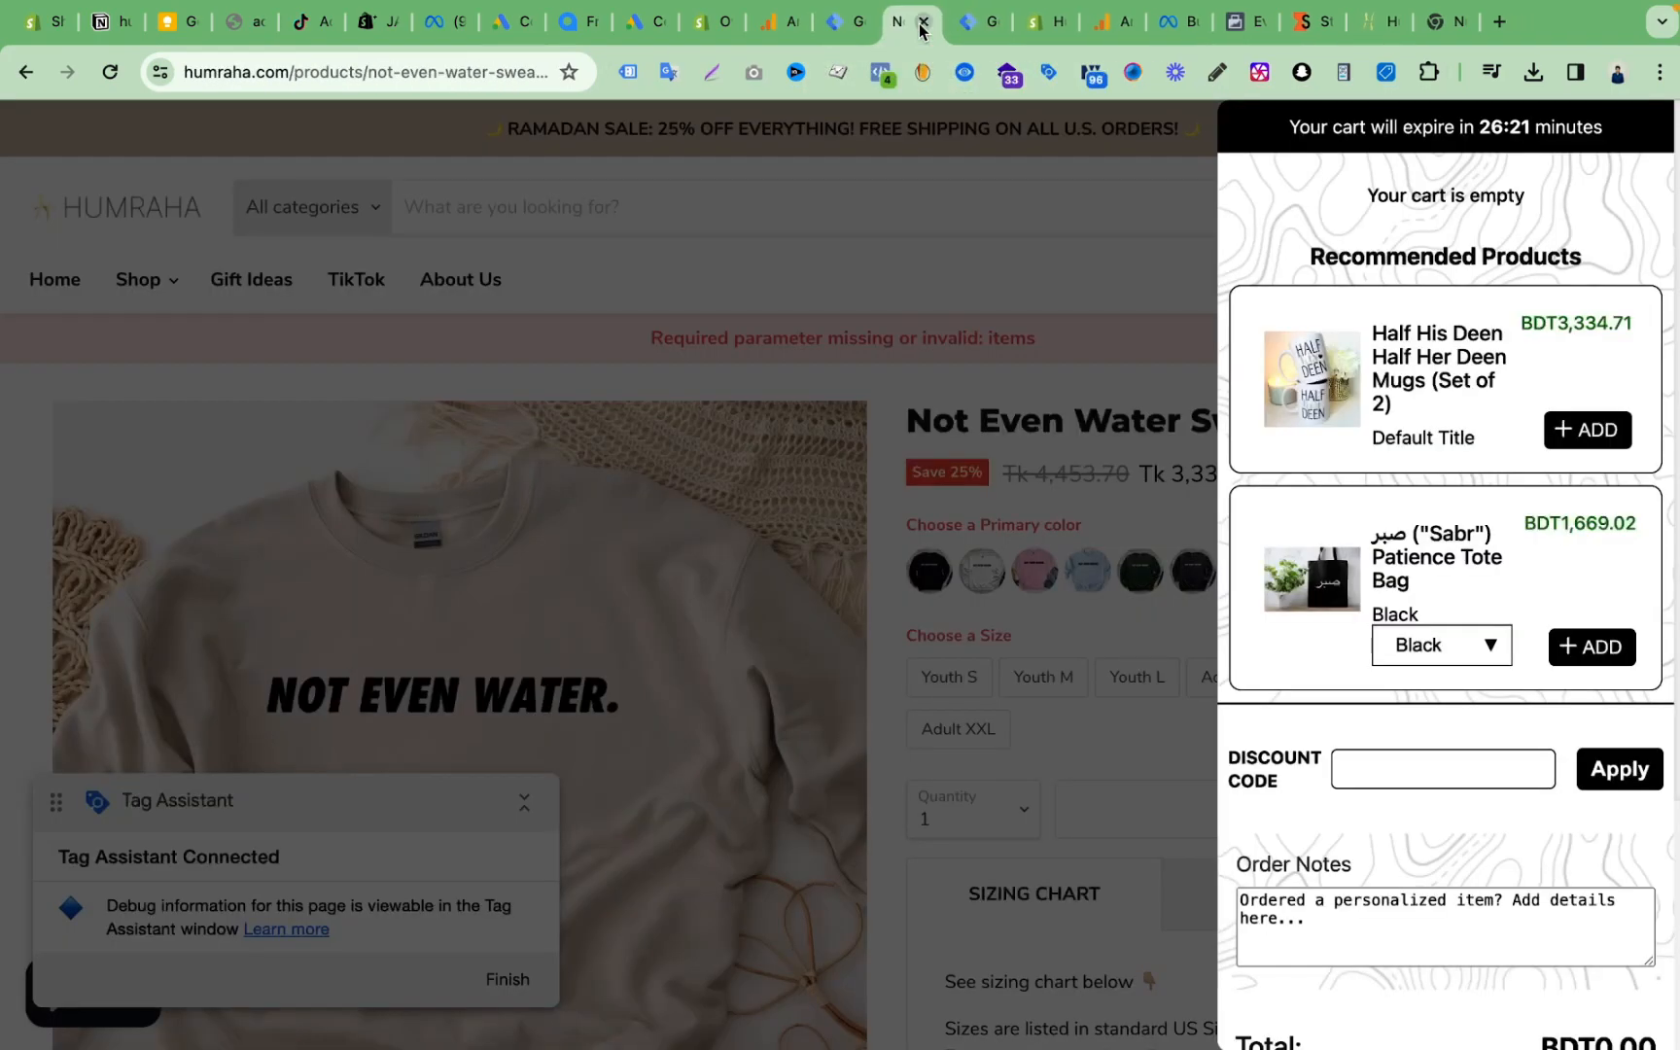
pyautogui.click(923, 22)
pyautogui.click(844, 23)
pyautogui.click(854, 23)
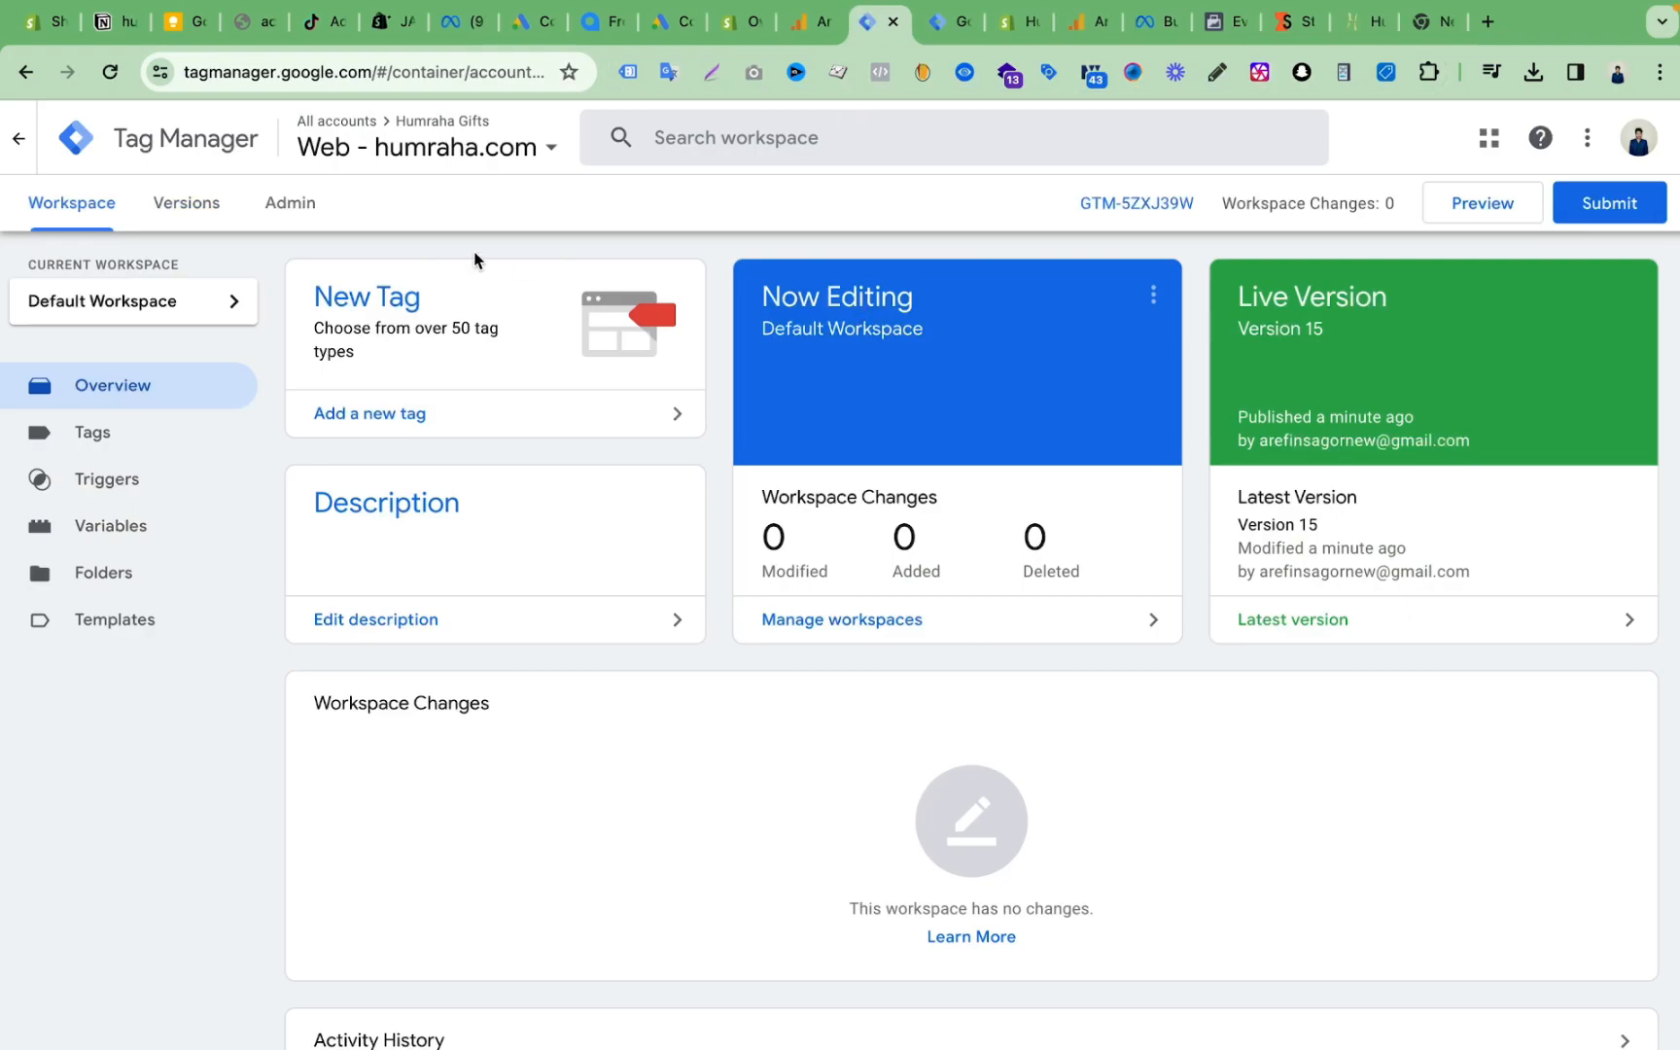
pyautogui.click(1465, 209)
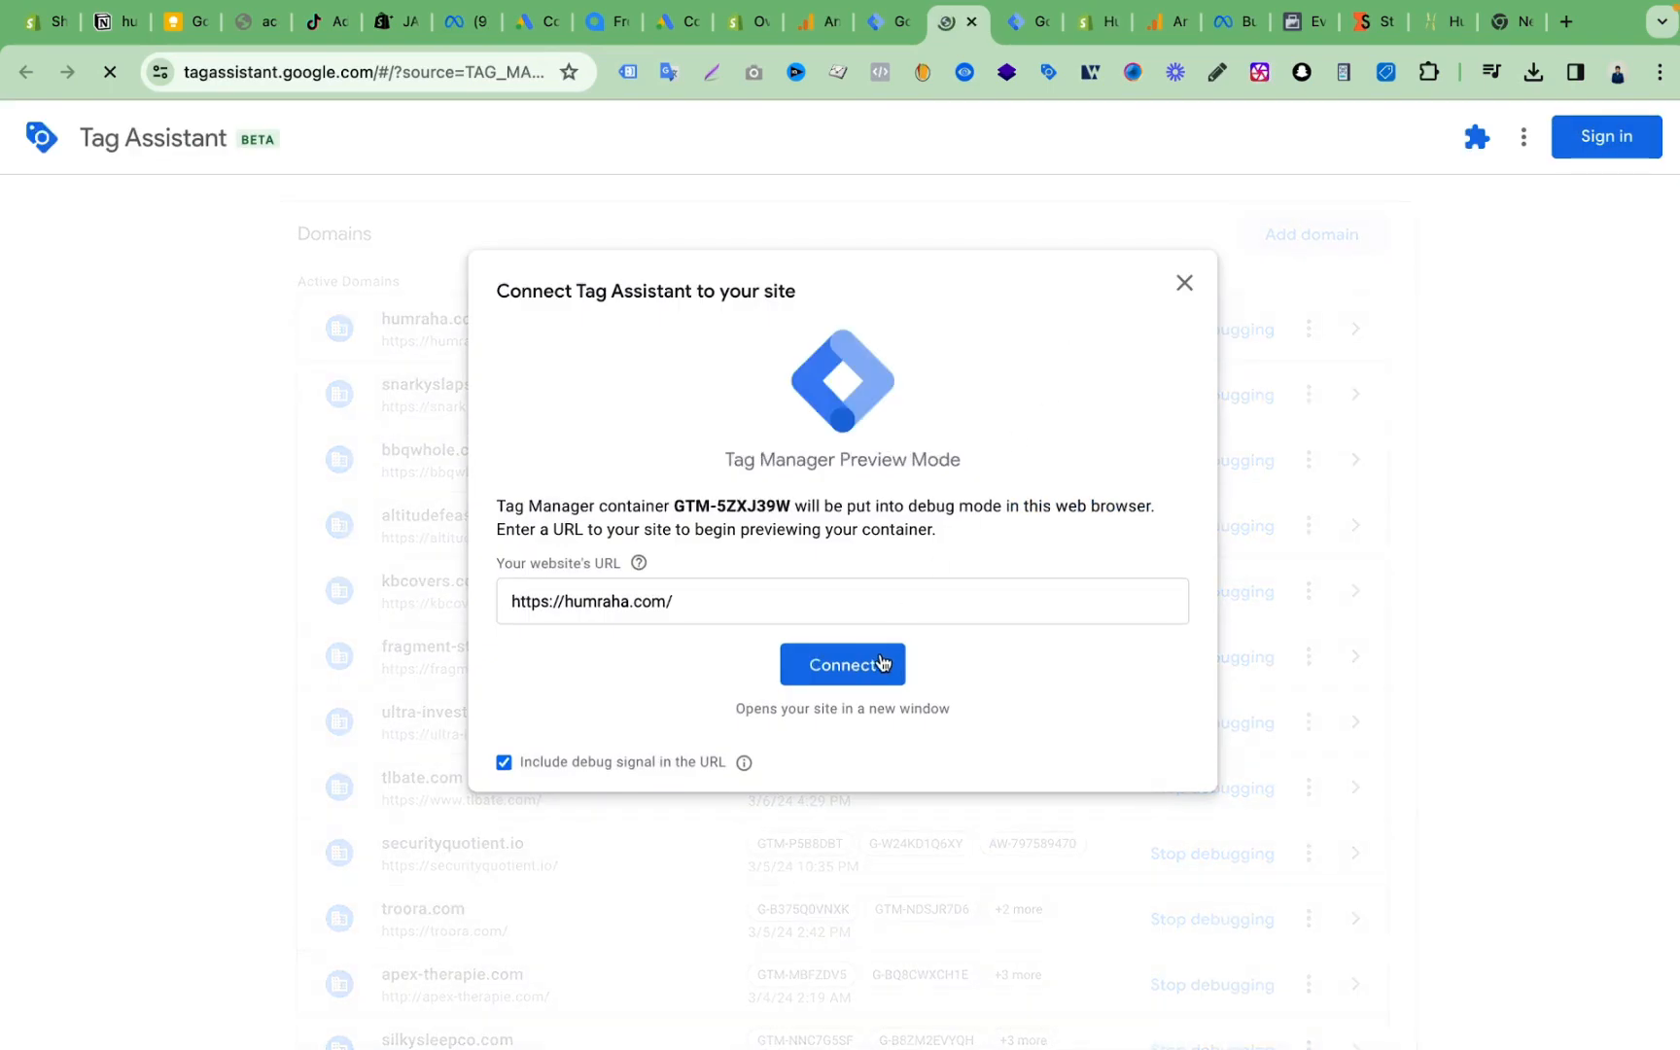
pyautogui.click(882, 664)
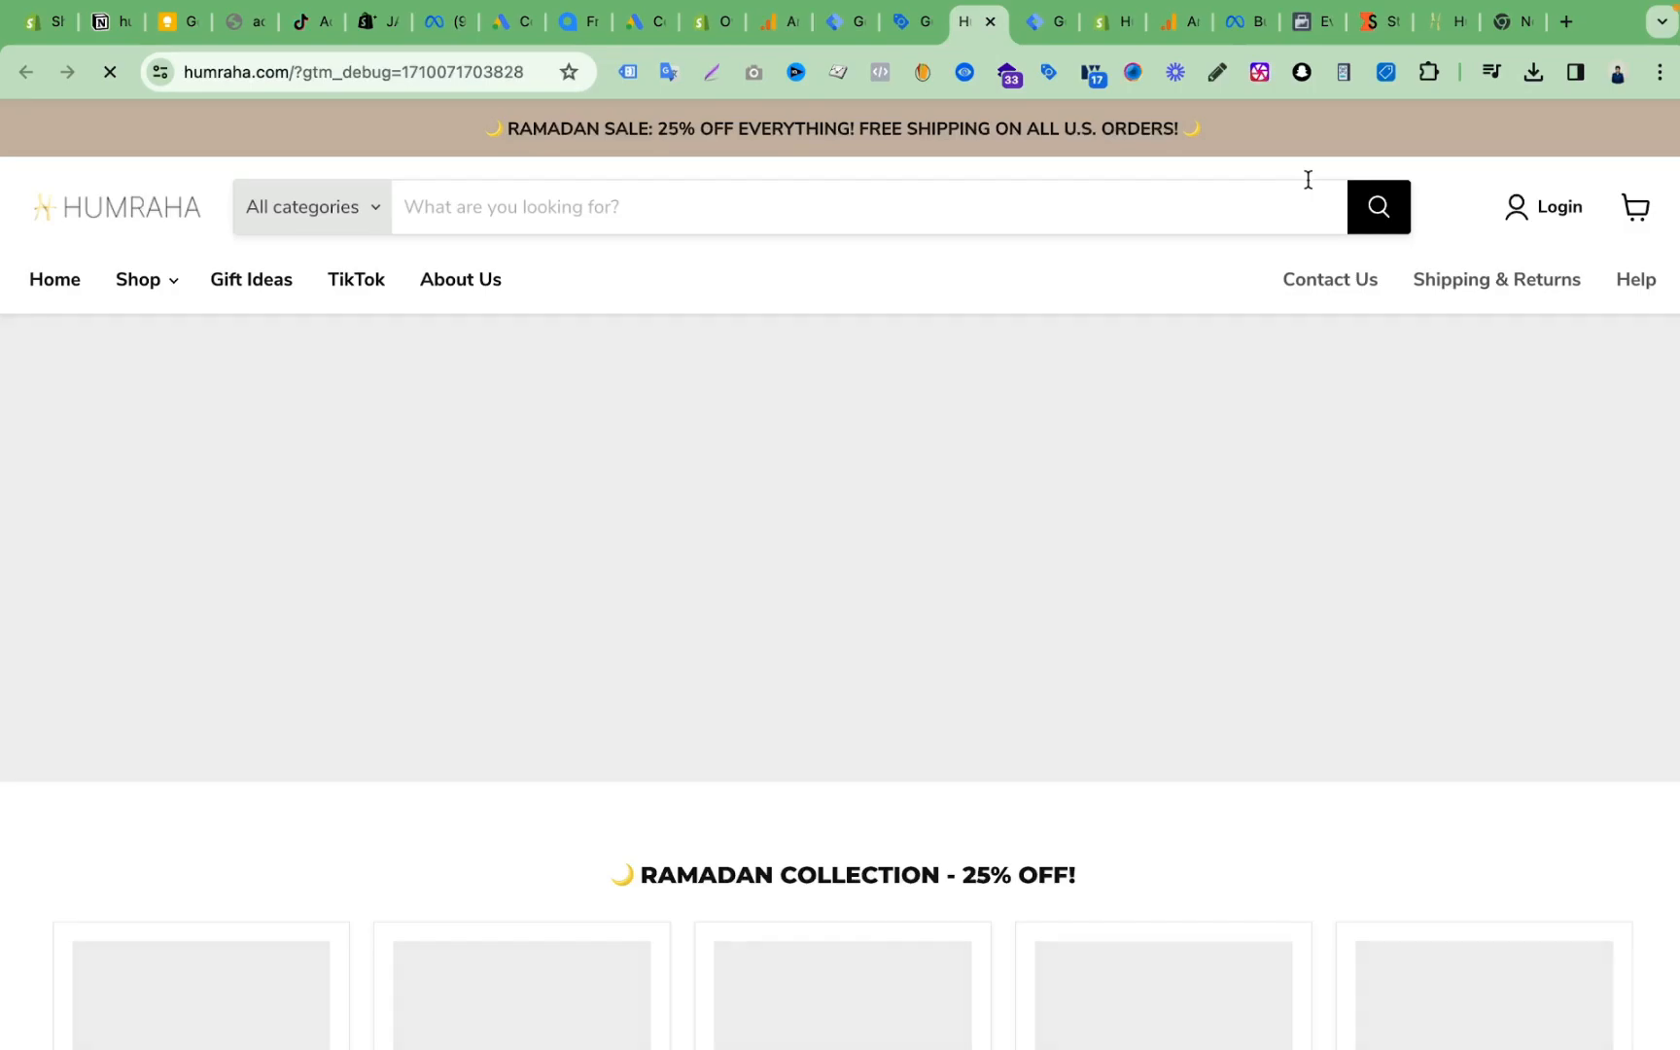
pyautogui.scroll(-5, 874, 462)
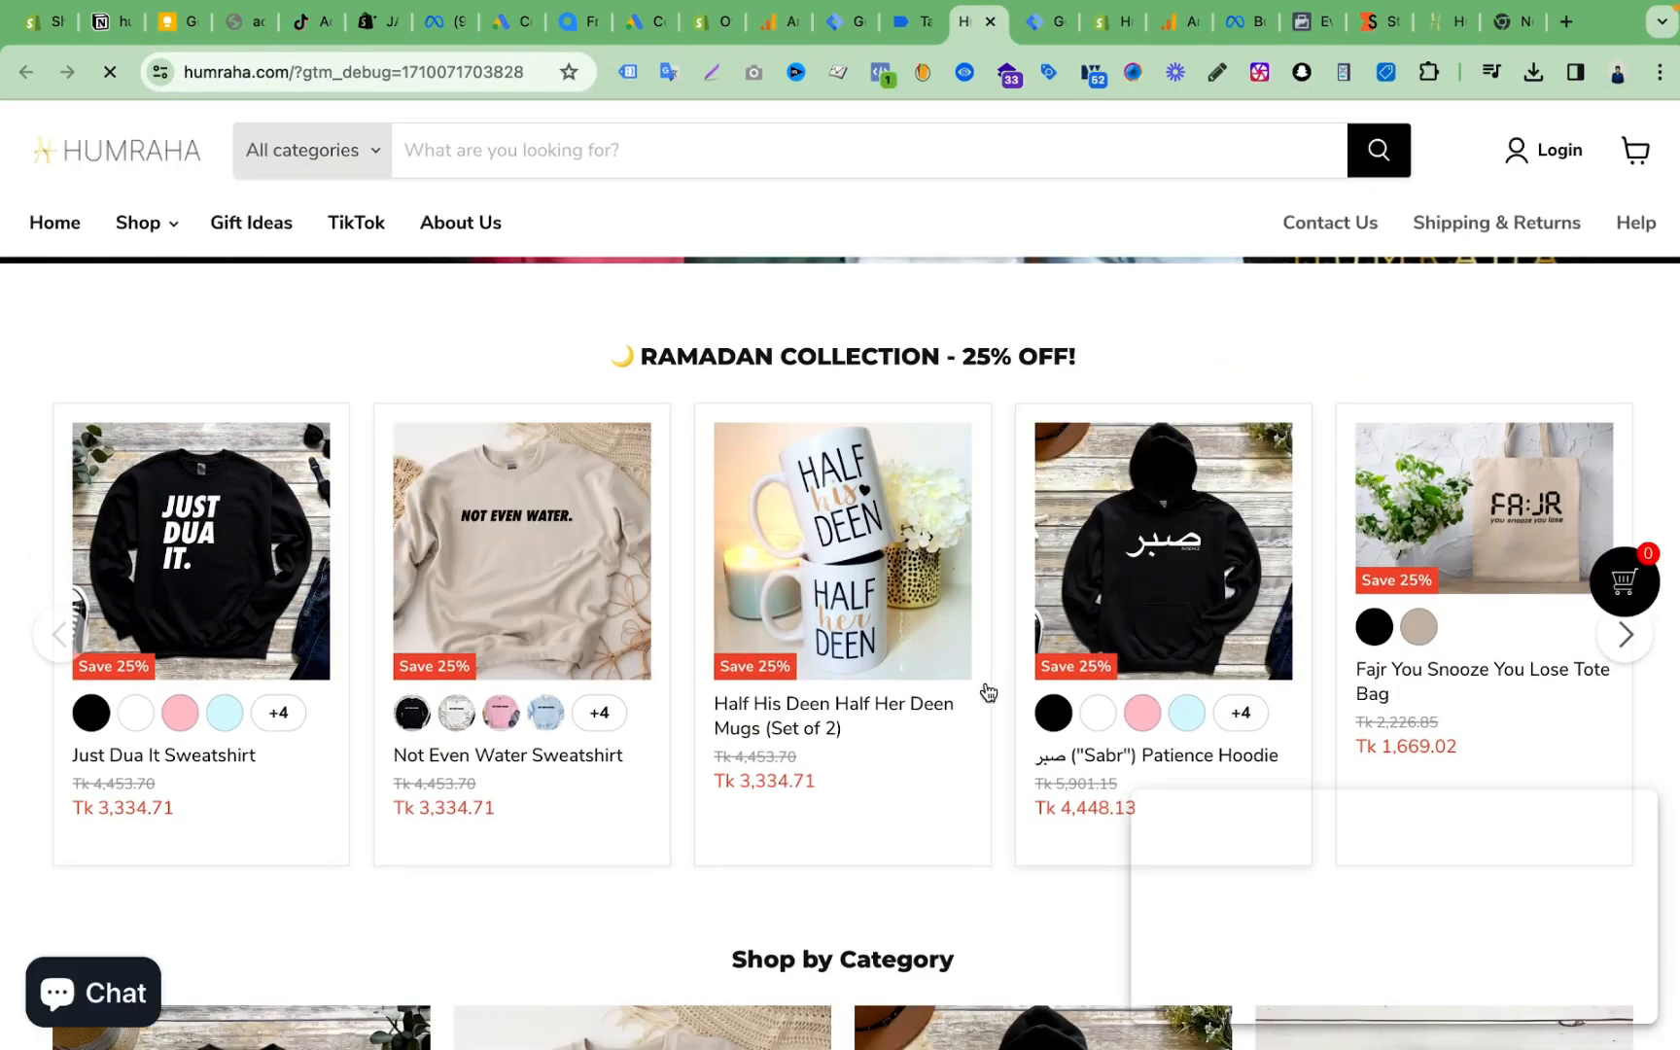
pyautogui.scroll(-2, 972, 699)
pyautogui.scroll(2, 972, 698)
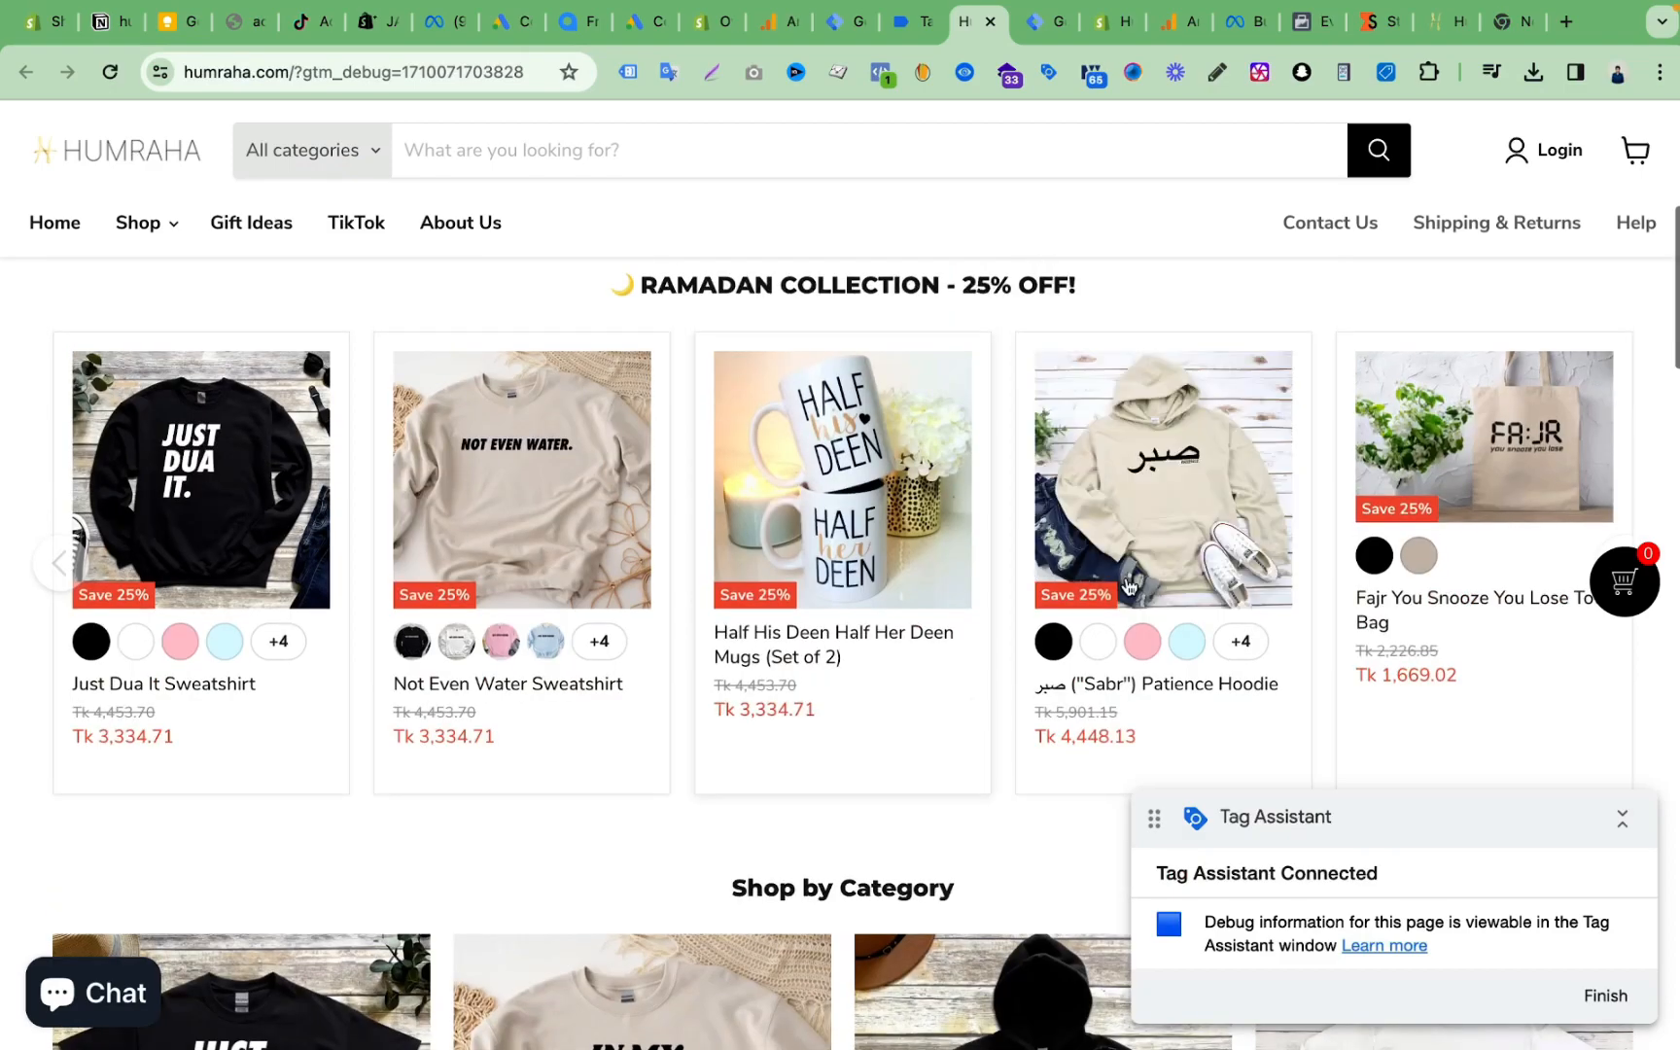
pyautogui.click(1199, 476)
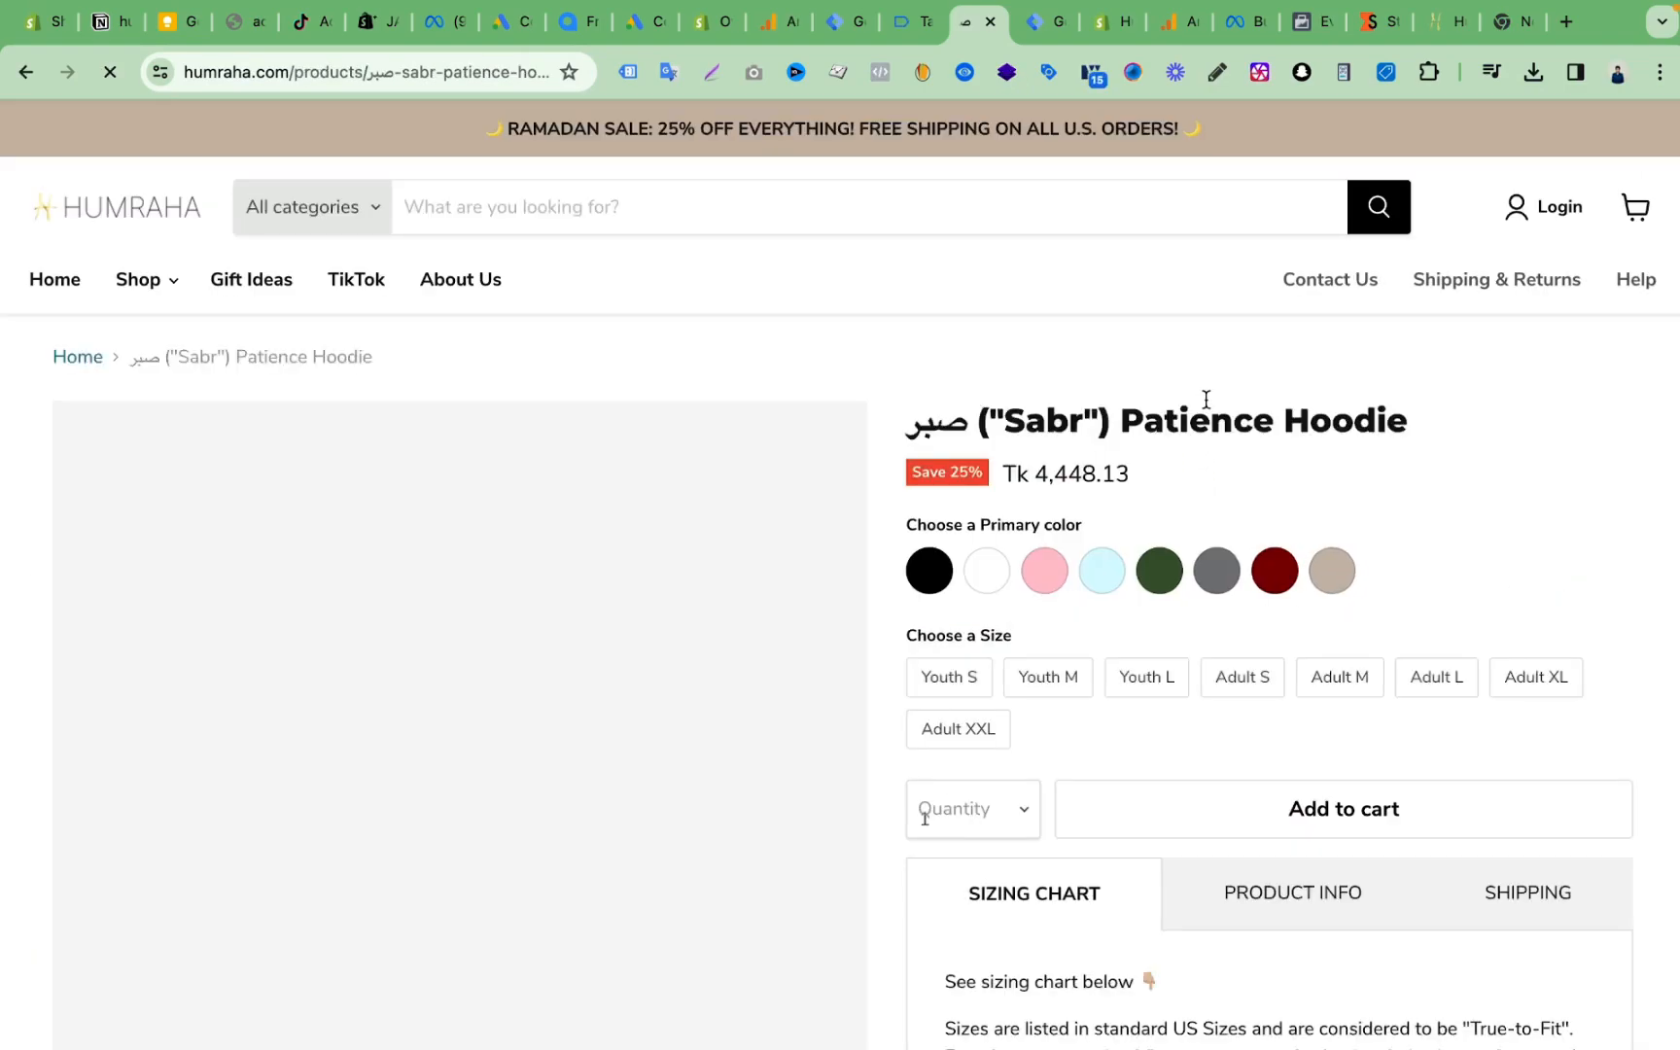
pyautogui.scroll(-7, 1206, 400)
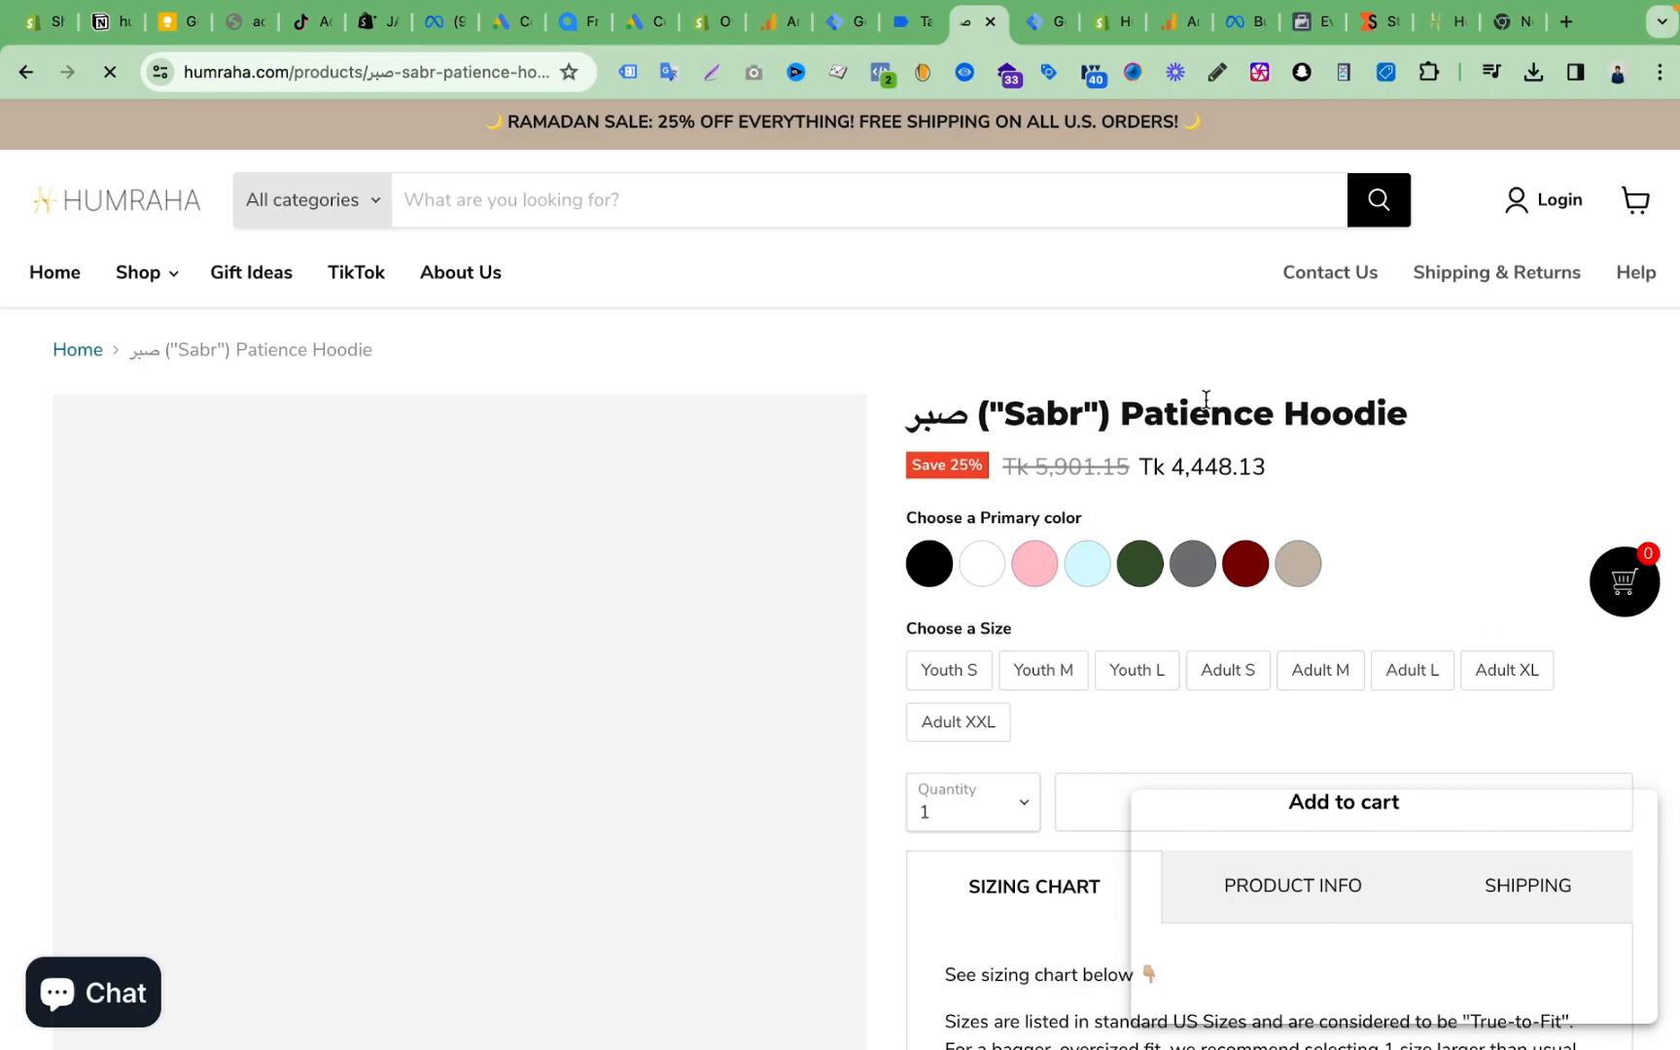
pyautogui.scroll(4, 1197, 559)
pyautogui.scroll(2, 1197, 558)
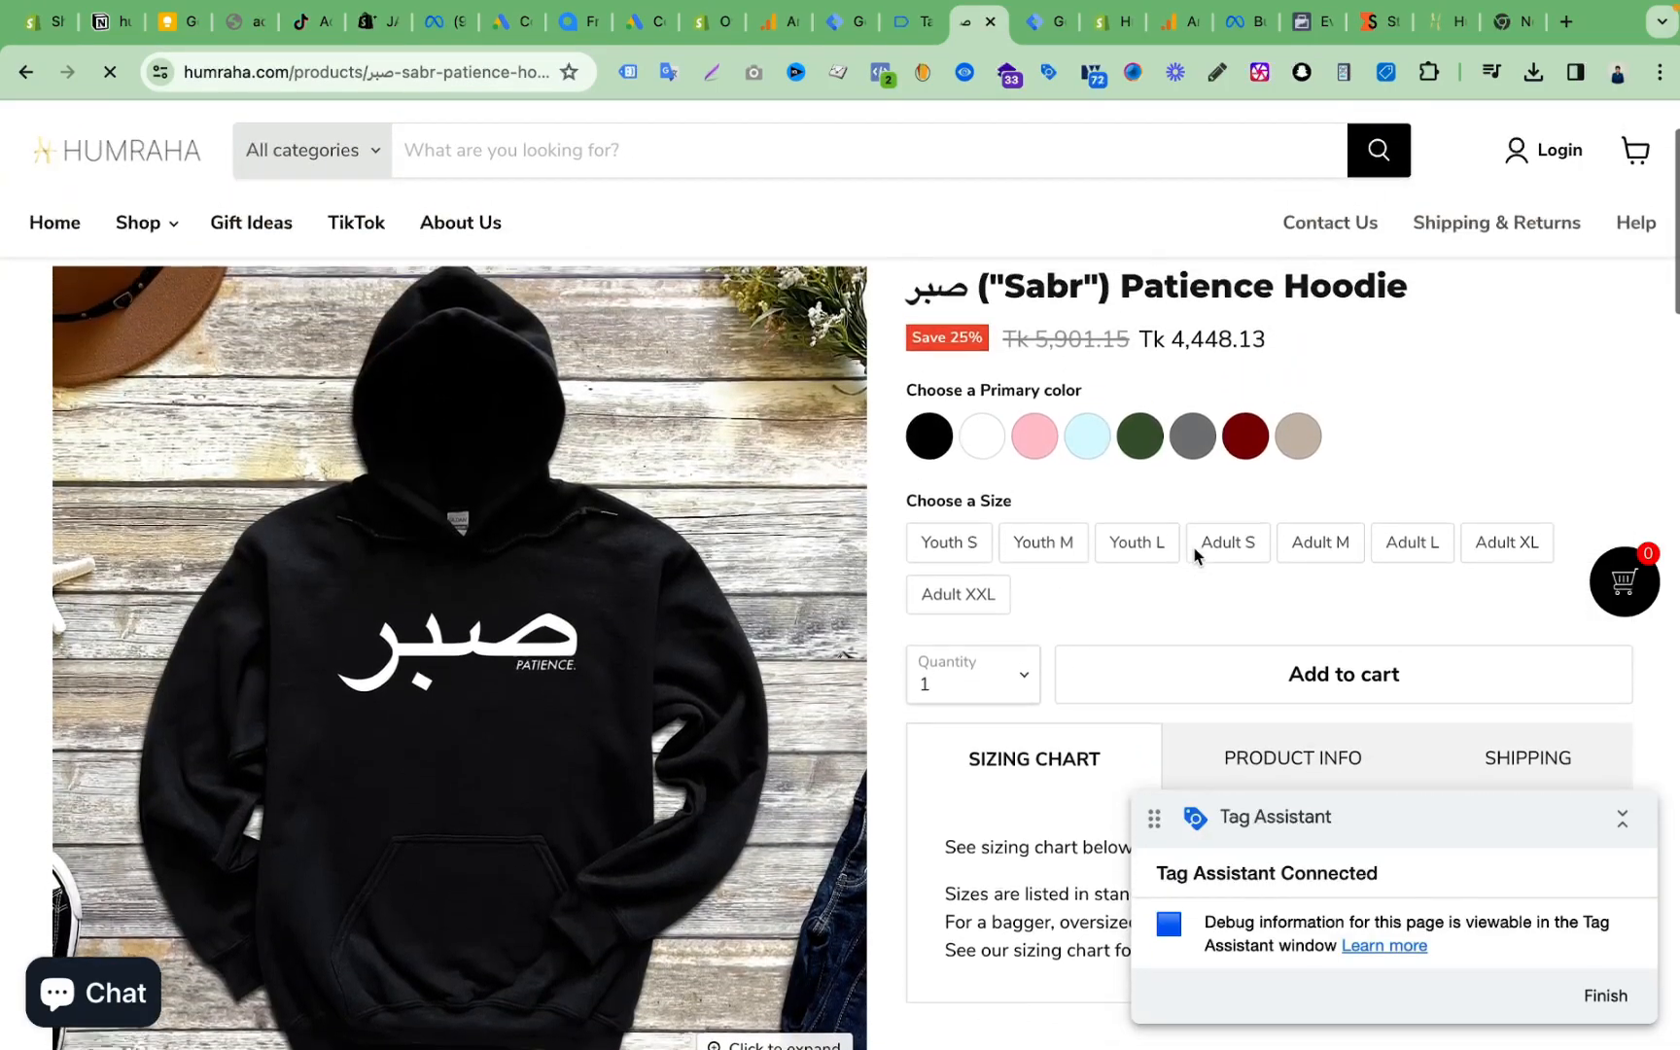
pyautogui.scroll(-1, 1197, 558)
pyautogui.scroll(1, 1331, 713)
pyautogui.scroll(2, 1331, 712)
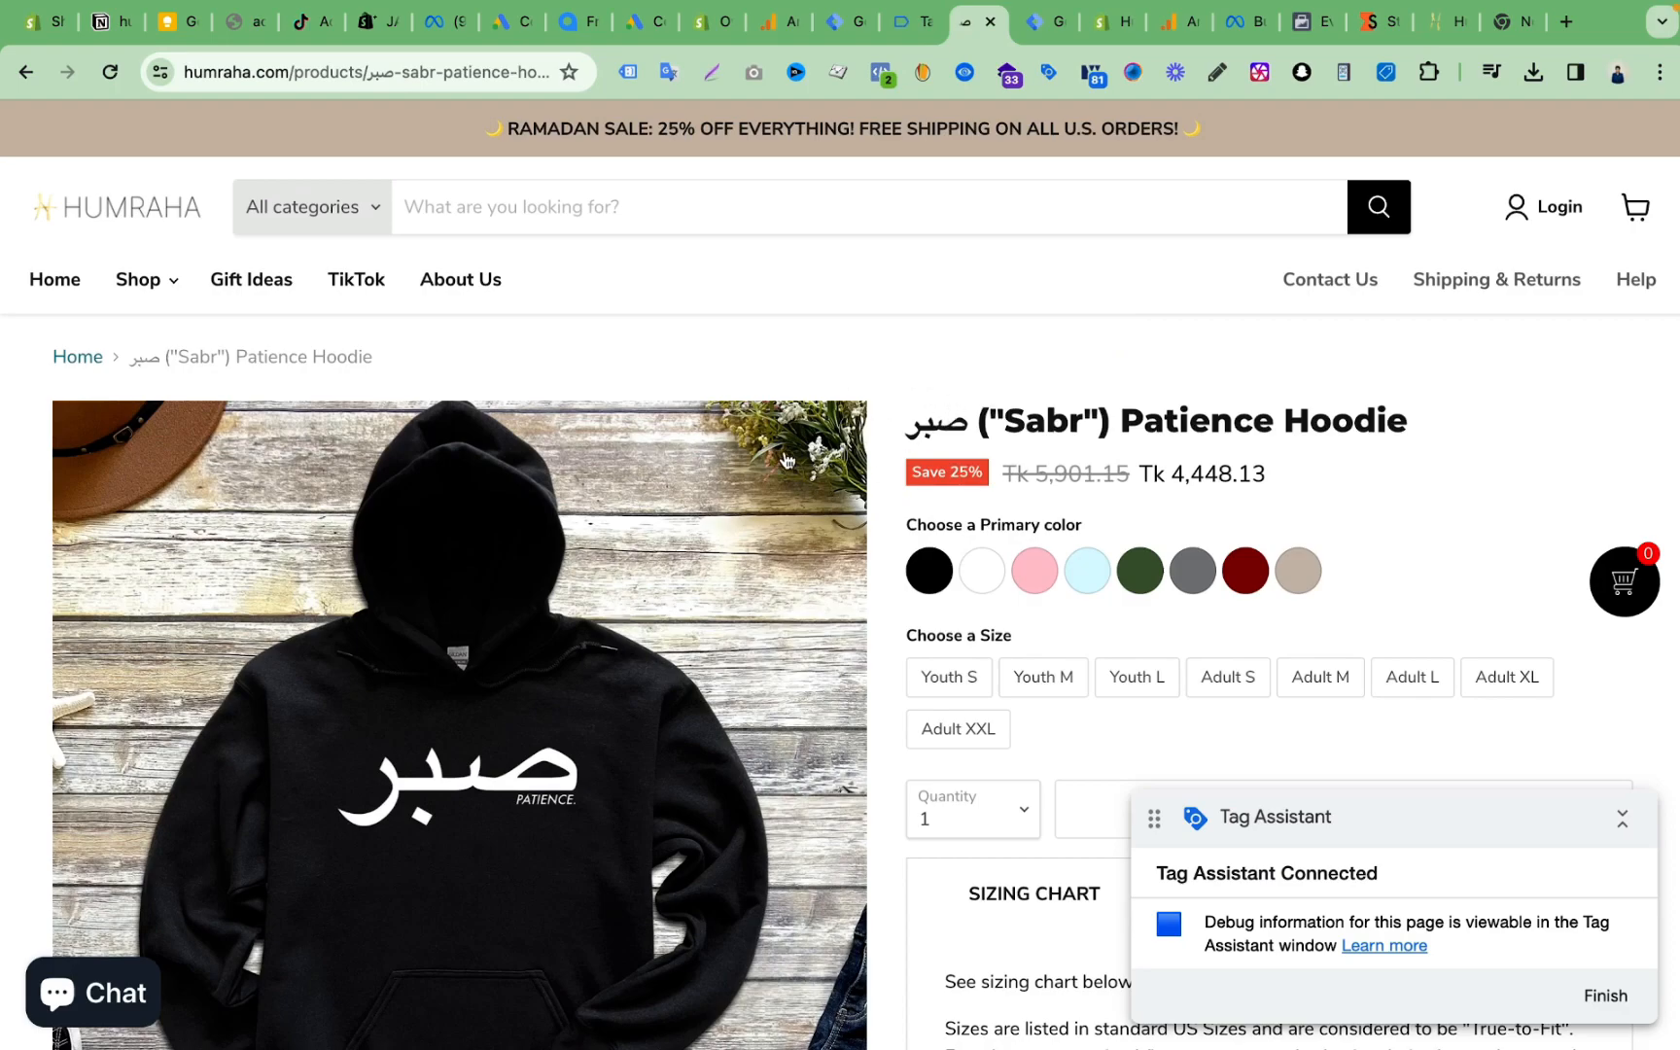
# In Tag Assistant, inspect the tags fired by the view_item_stape event and its data layer values.
pyautogui.click(906, 21)
pyautogui.click(854, 545)
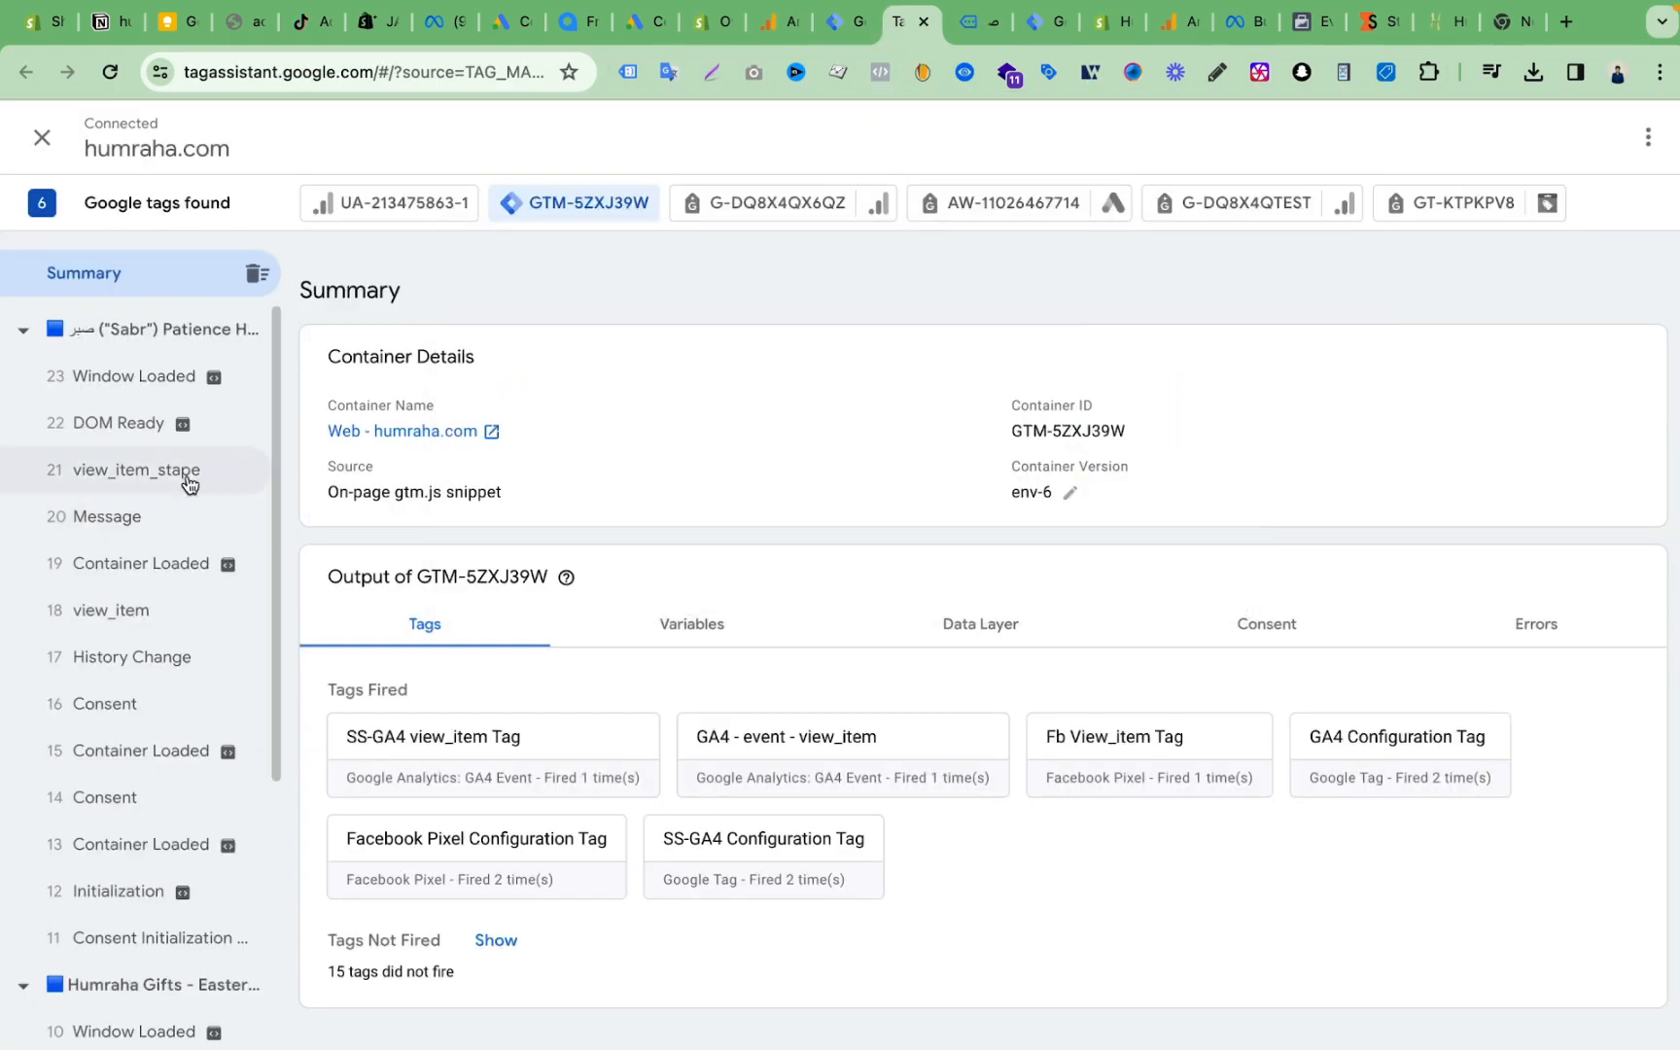
pyautogui.click(153, 471)
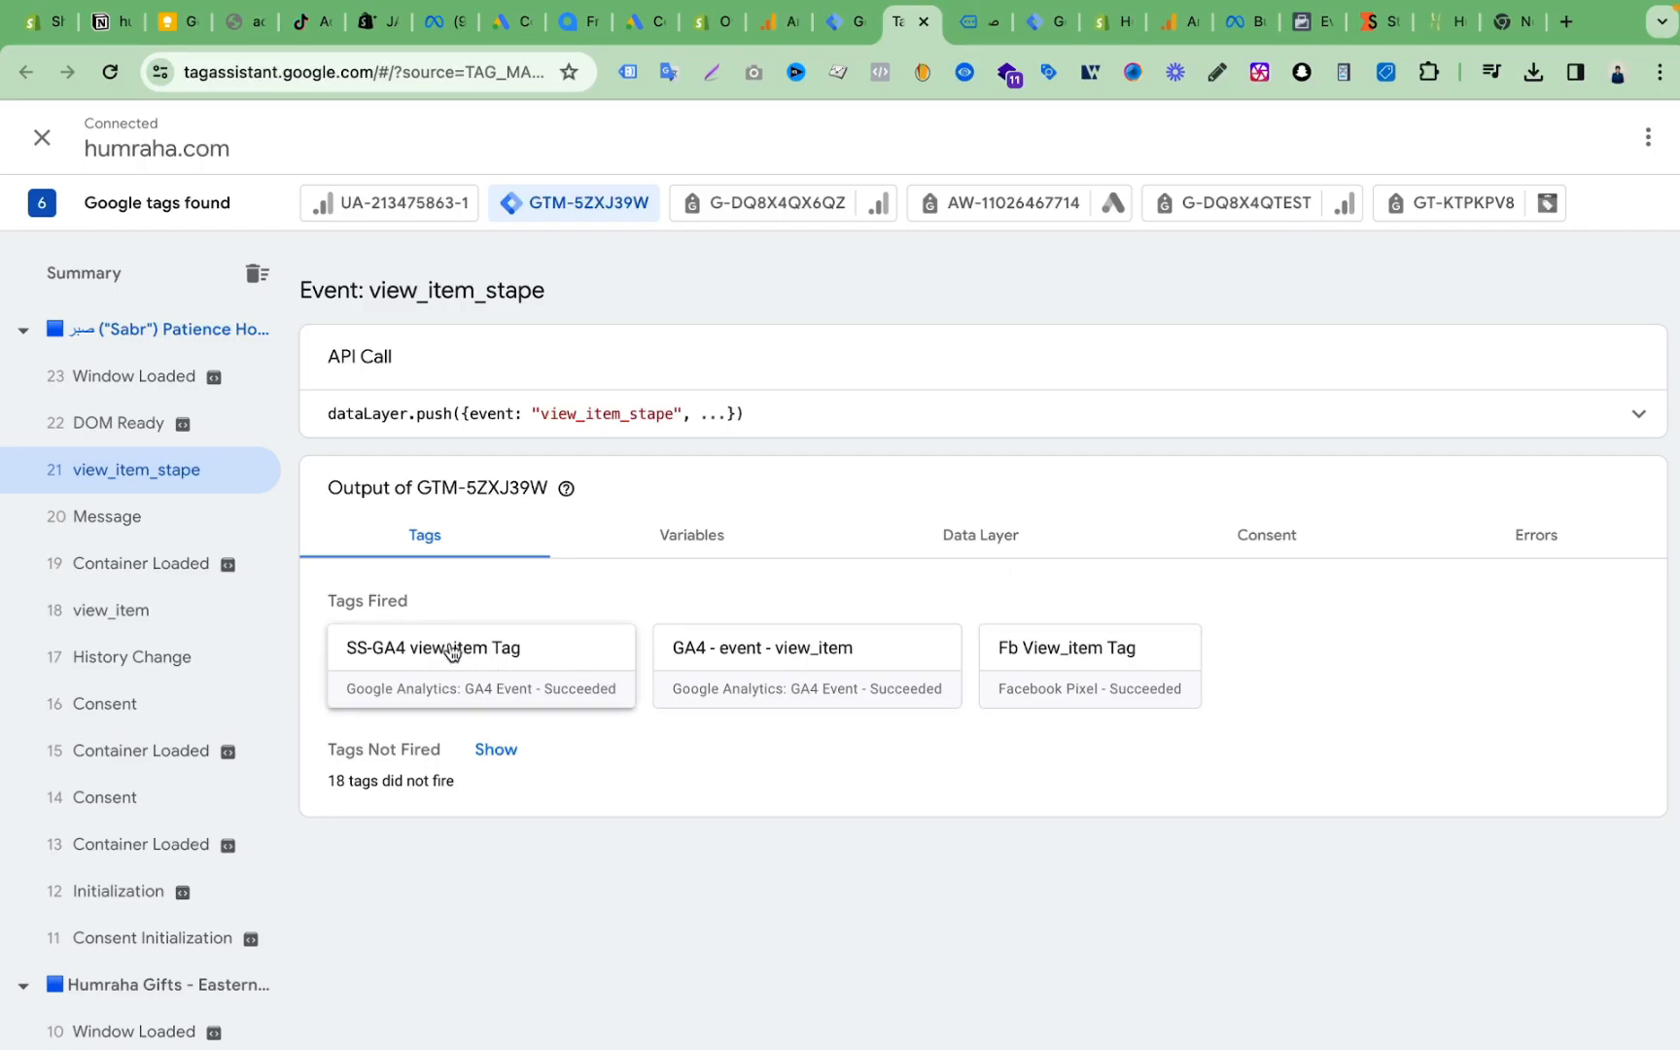
pyautogui.click(1011, 551)
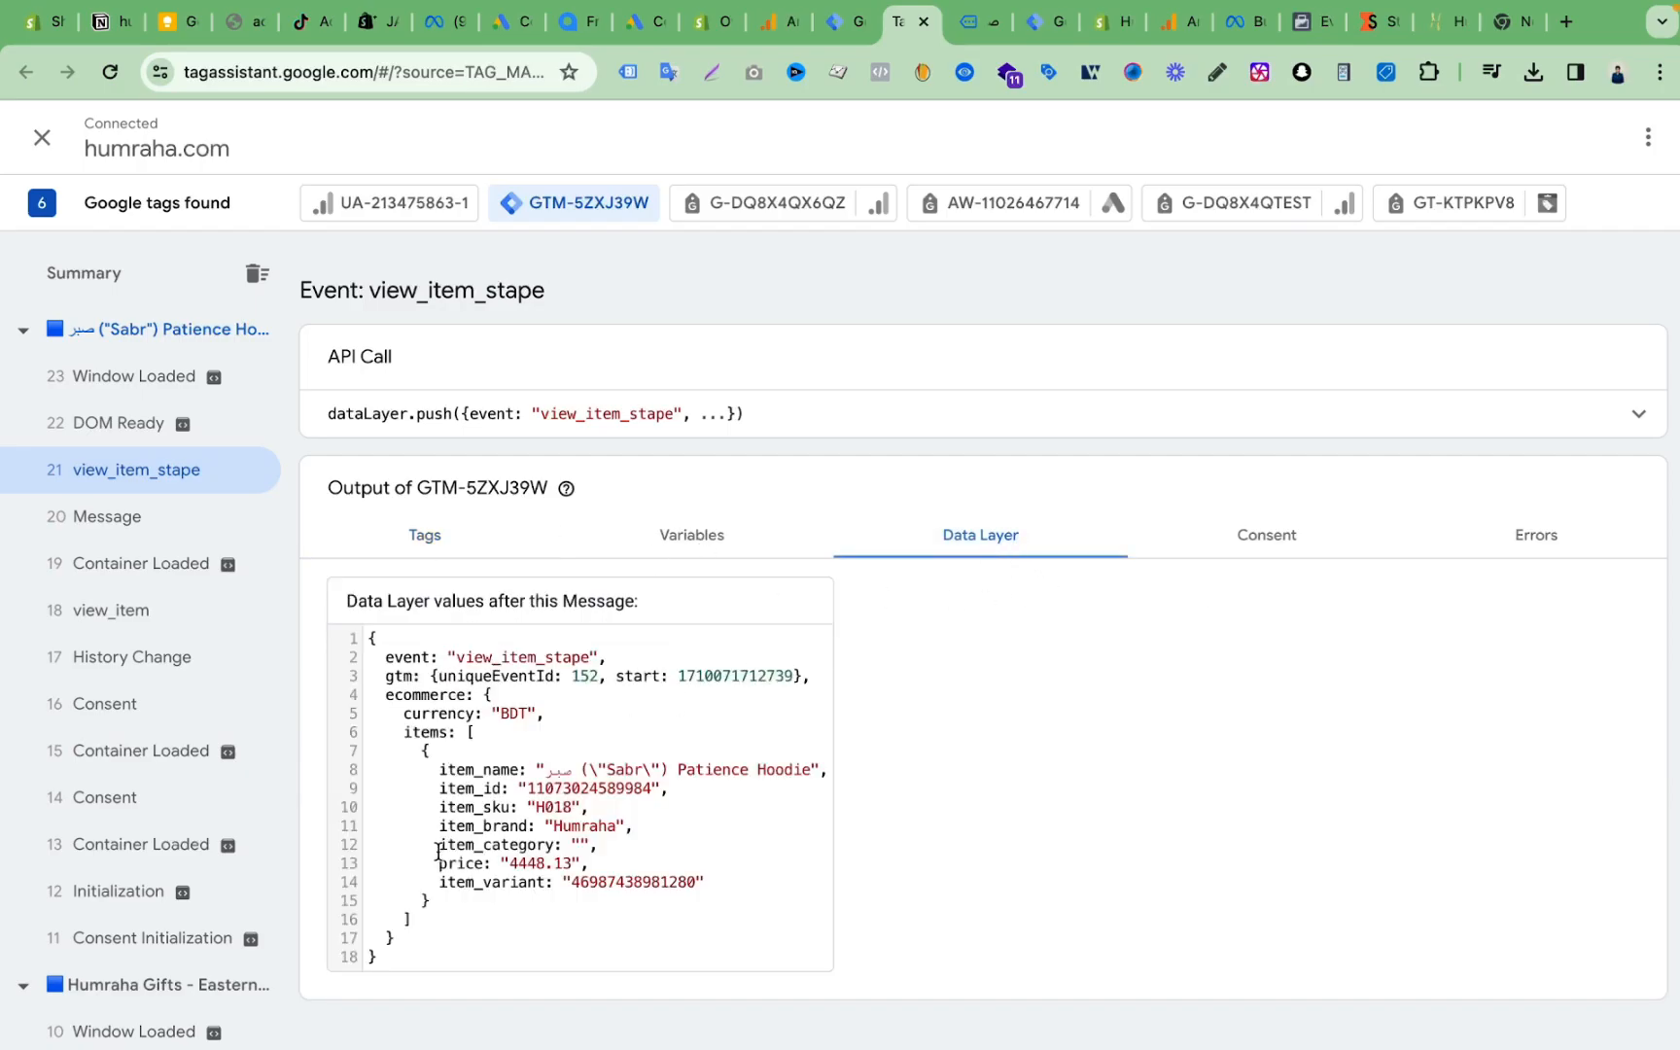
pyautogui.moveTo(377, 650); pyautogui.dragTo(679, 900)
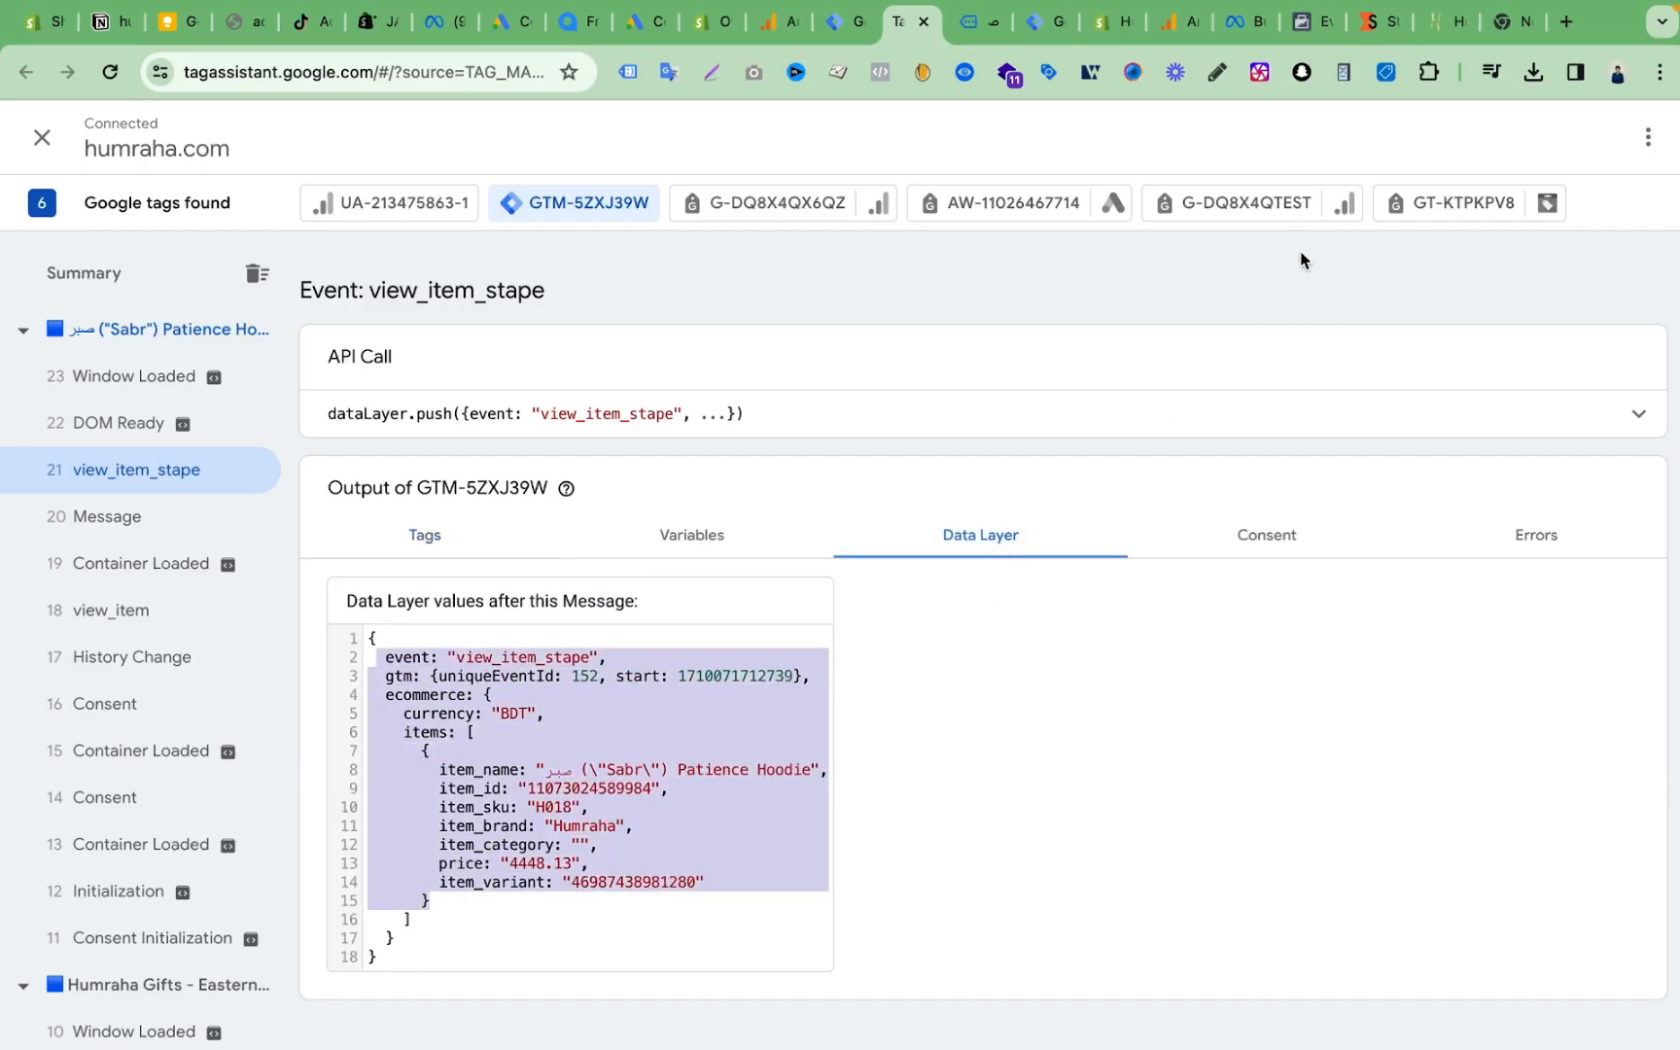
# Switch to Meta Events Manager's test events and expand both View content events to compare their event IDs and parameters.
pyautogui.click(1303, 21)
pyautogui.scroll(-3, 880, 724)
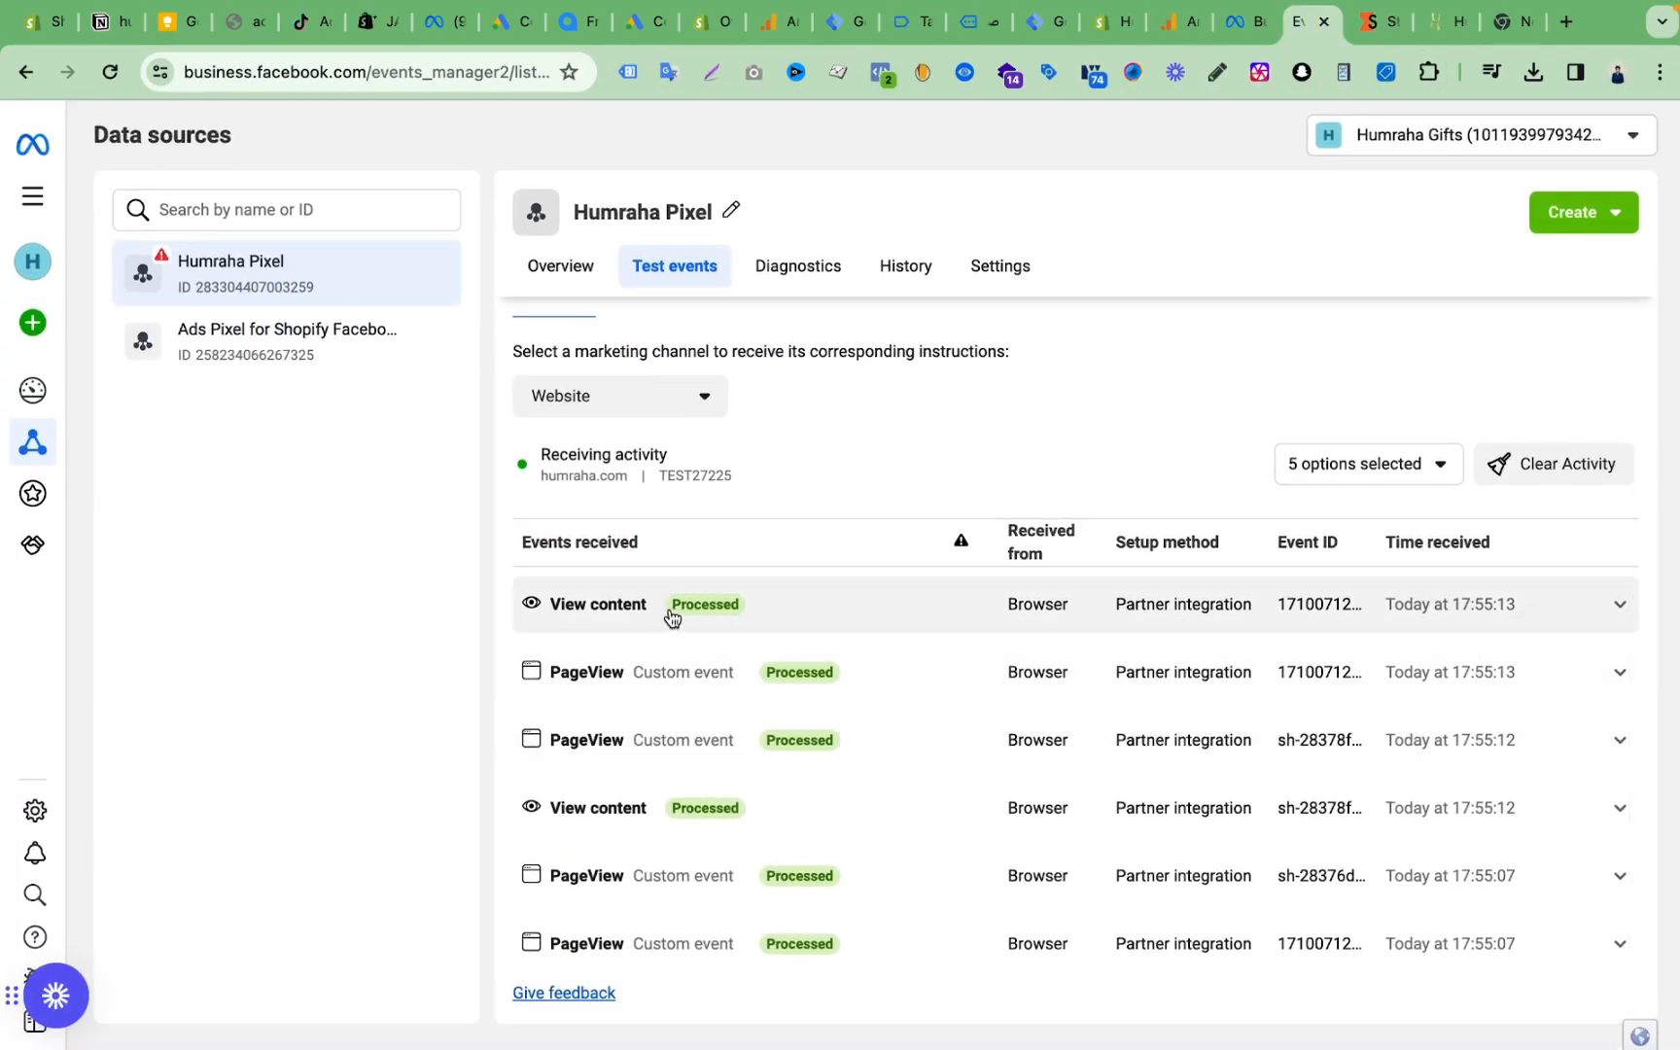
pyautogui.click(805, 619)
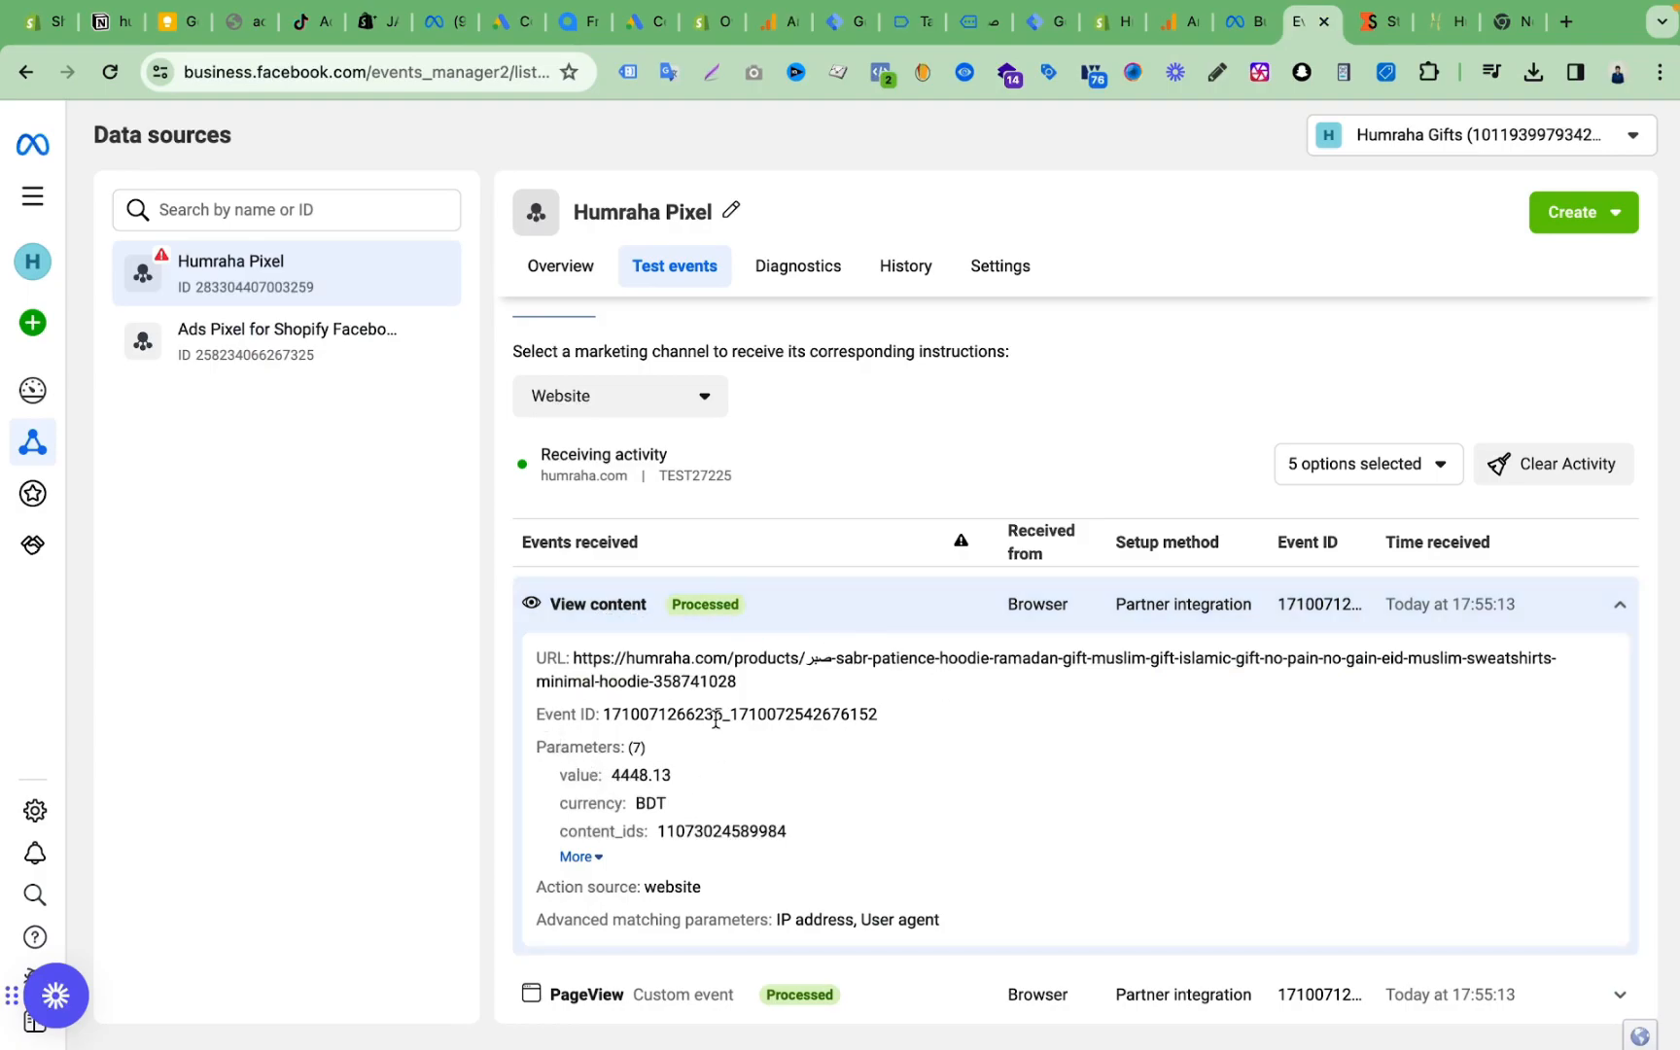
pyautogui.moveTo(604, 713); pyautogui.dragTo(882, 716)
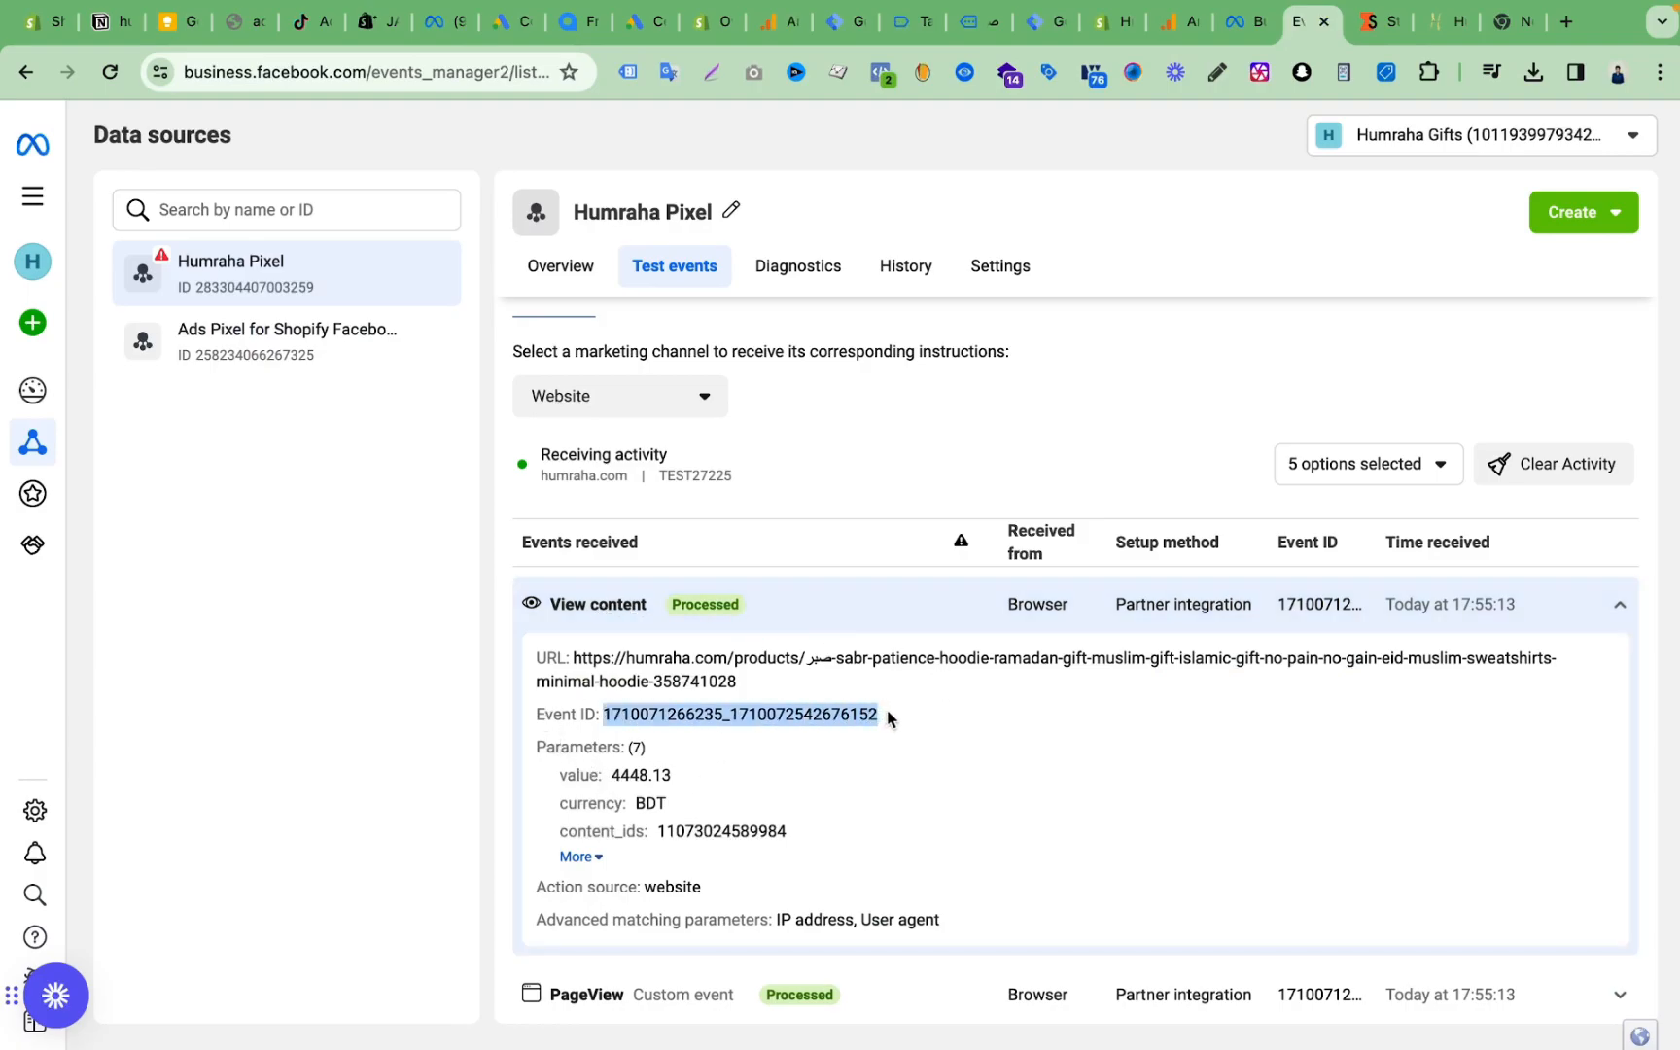
pyautogui.scroll(-5, 893, 716)
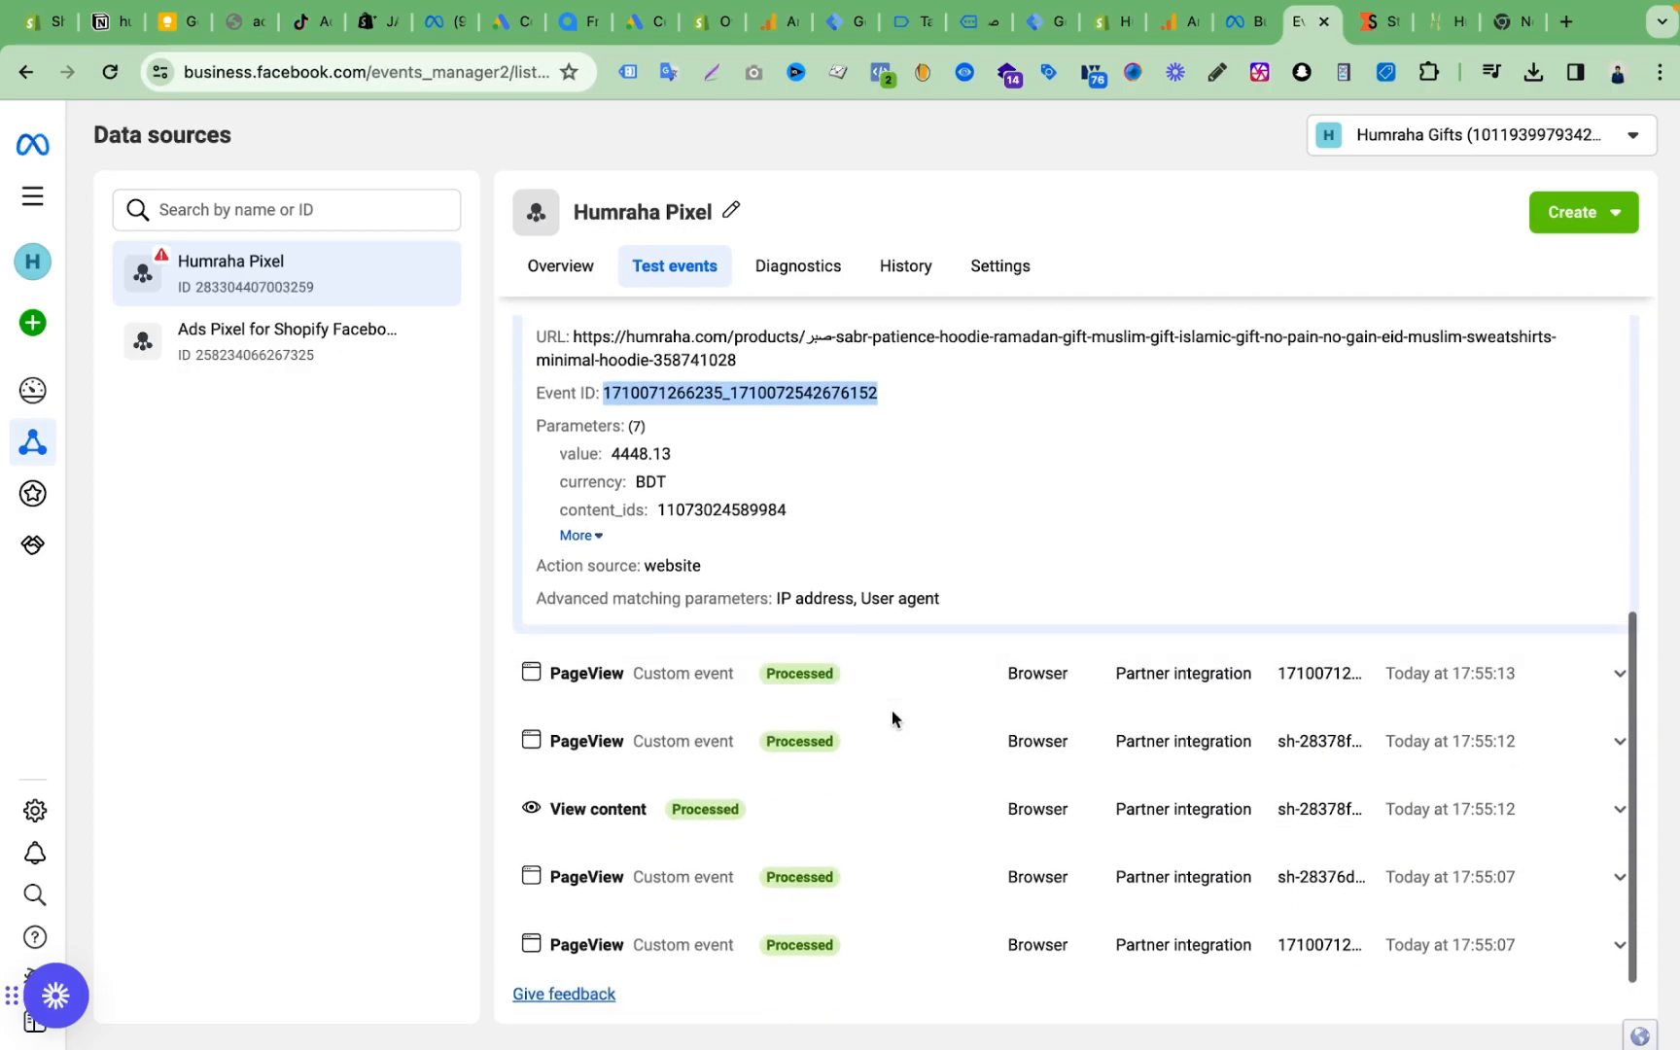
pyautogui.click(906, 816)
pyautogui.scroll(-3, 899, 807)
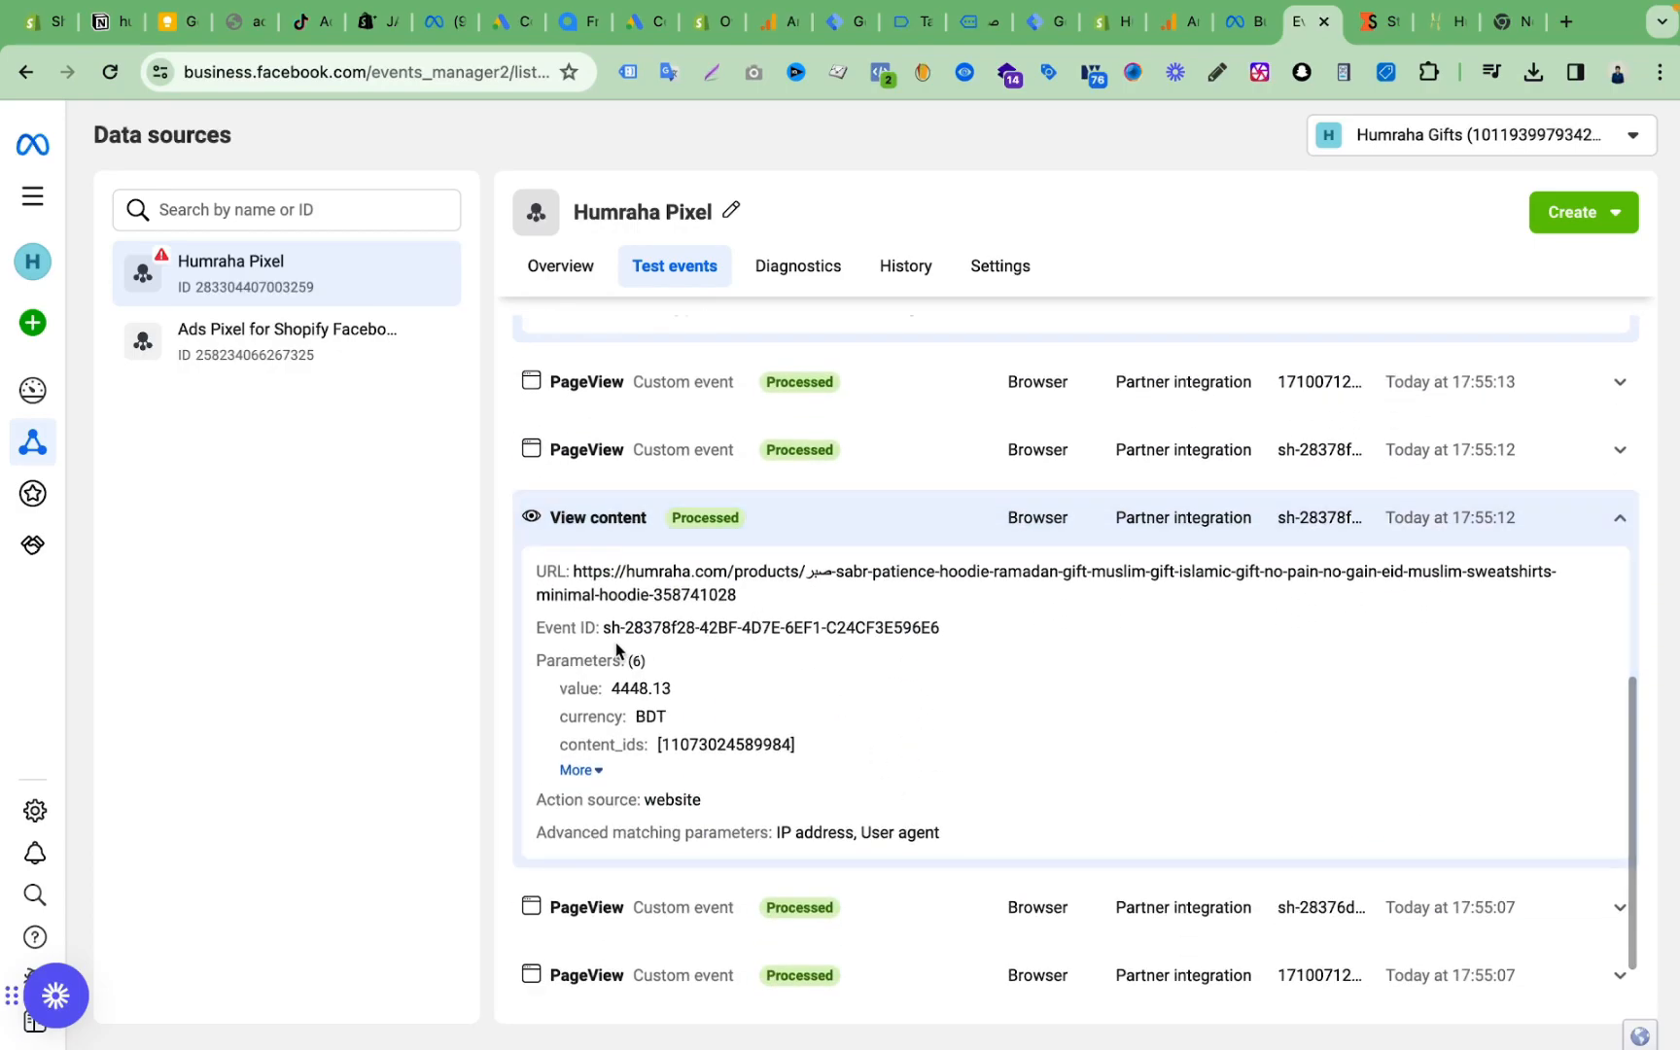
# Show the Facebook & Instagram app in Shopify, then collapse both View content events in Meta and review where the events were received from.
pyautogui.click(1106, 24)
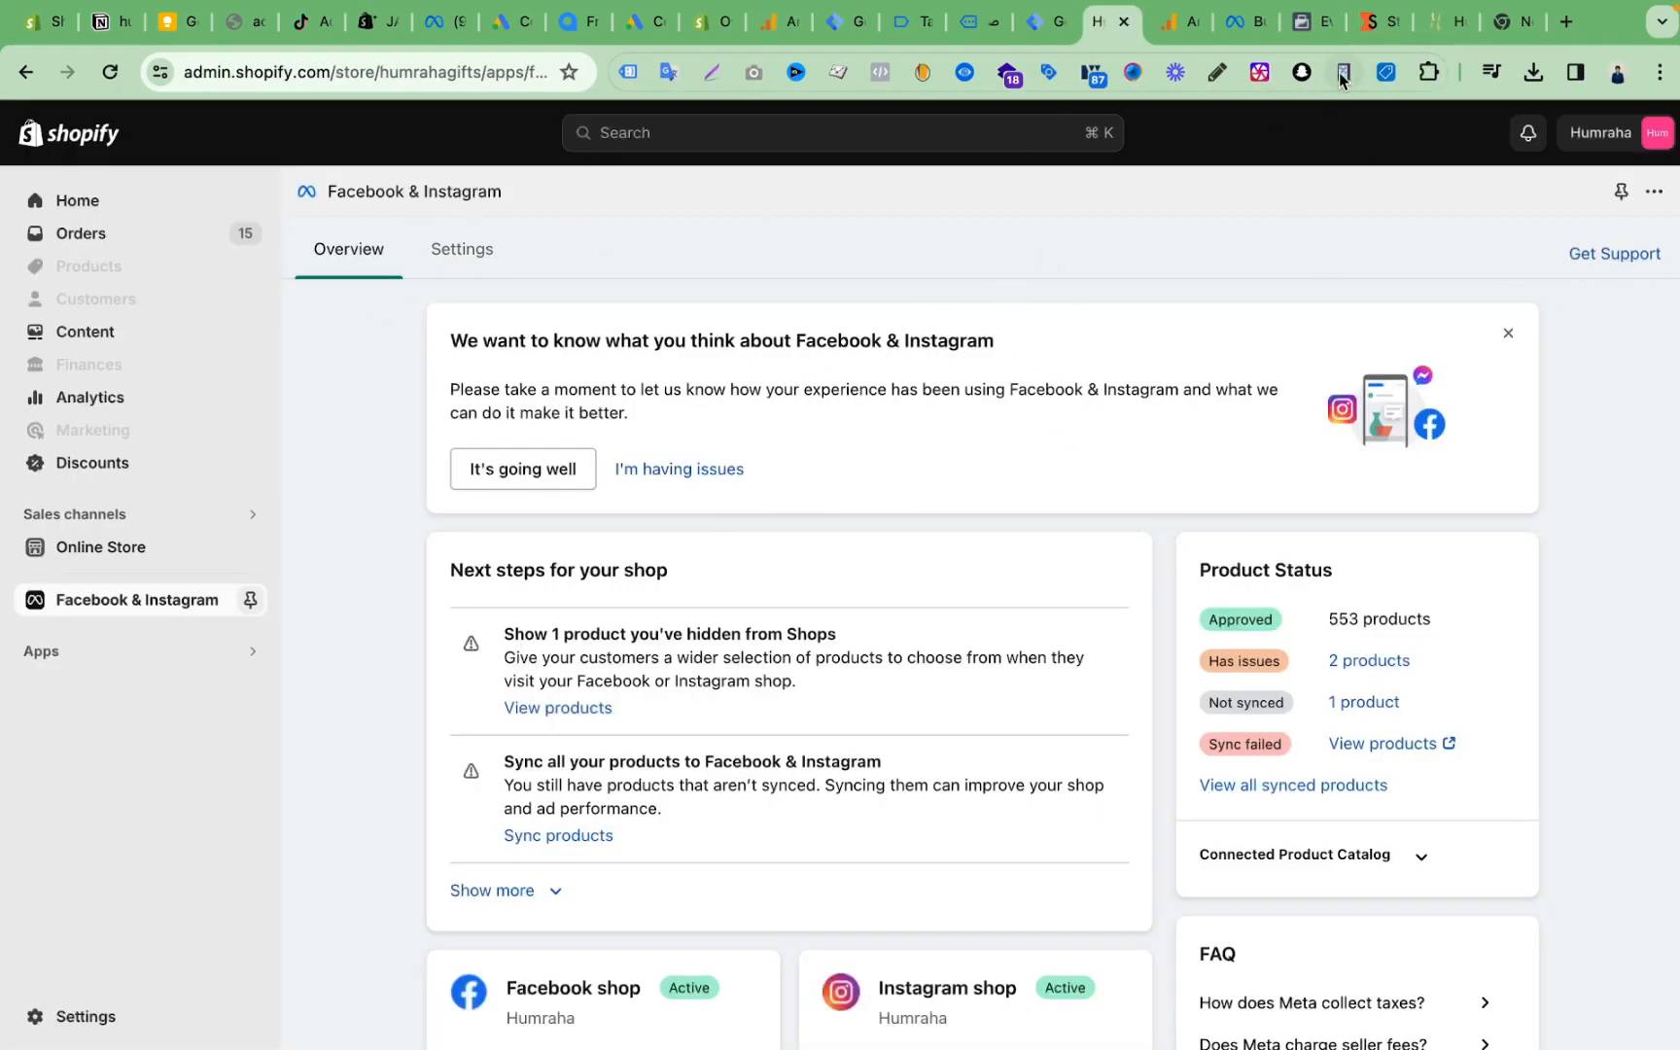
pyautogui.click(1306, 21)
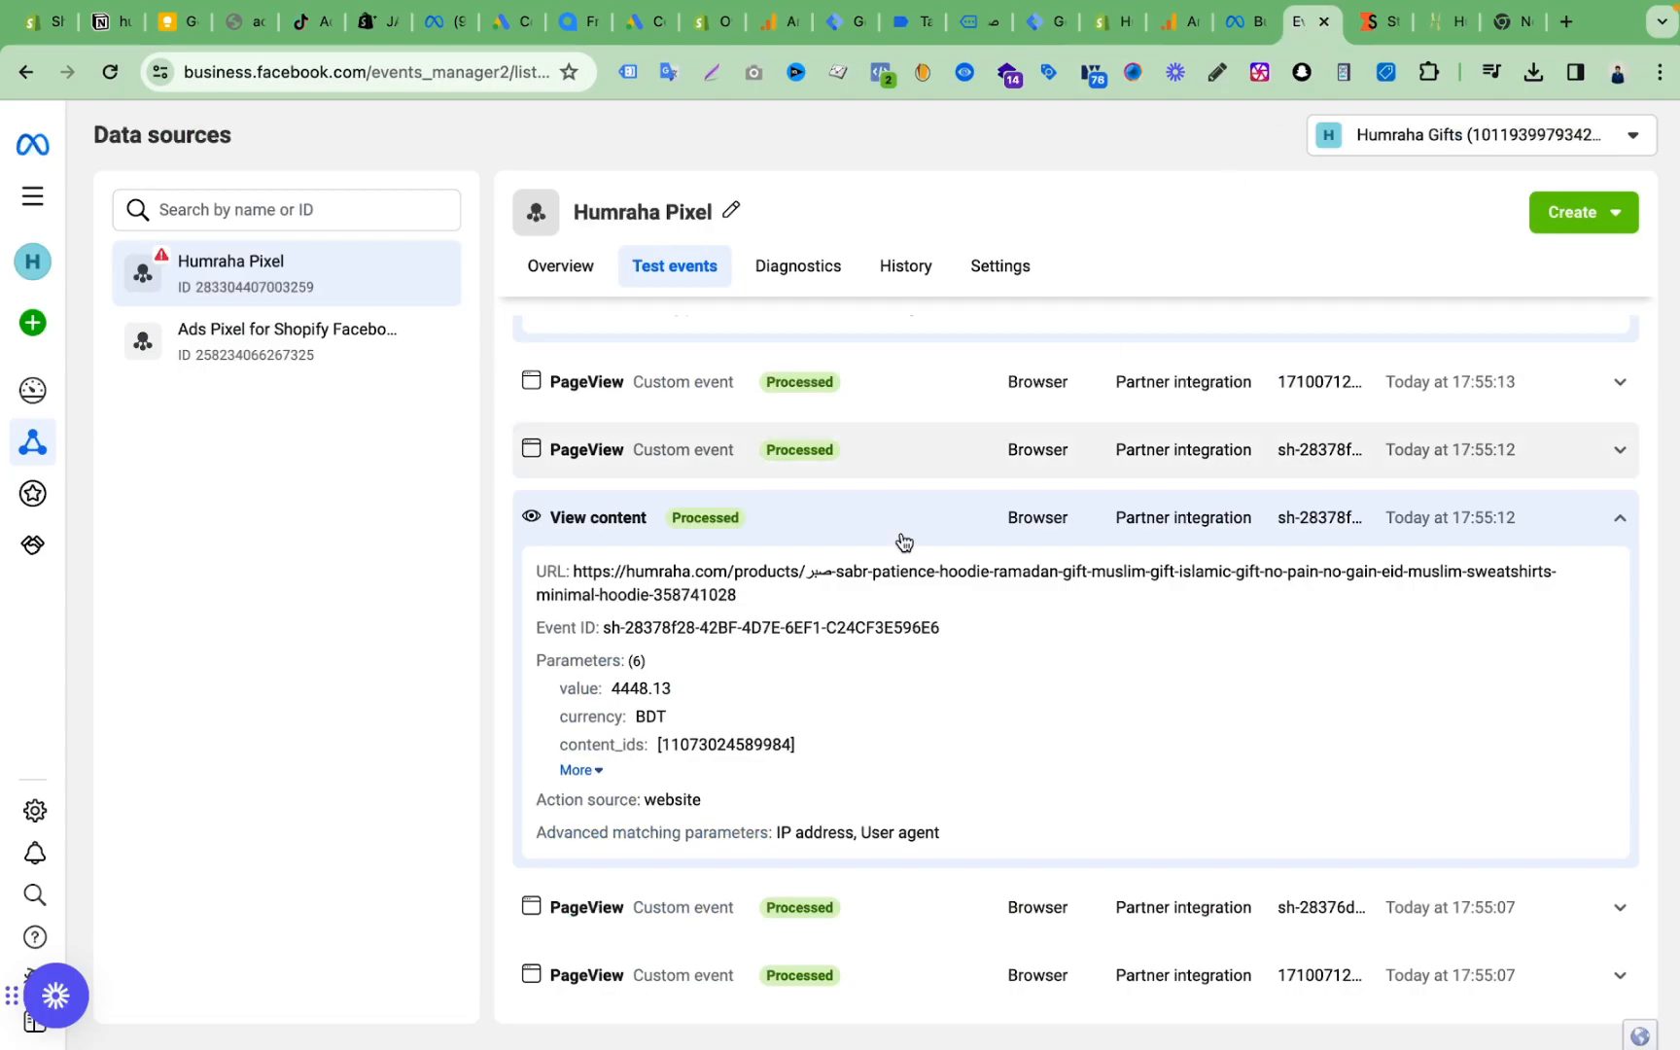
pyautogui.click(854, 543)
pyautogui.scroll(4, 912, 729)
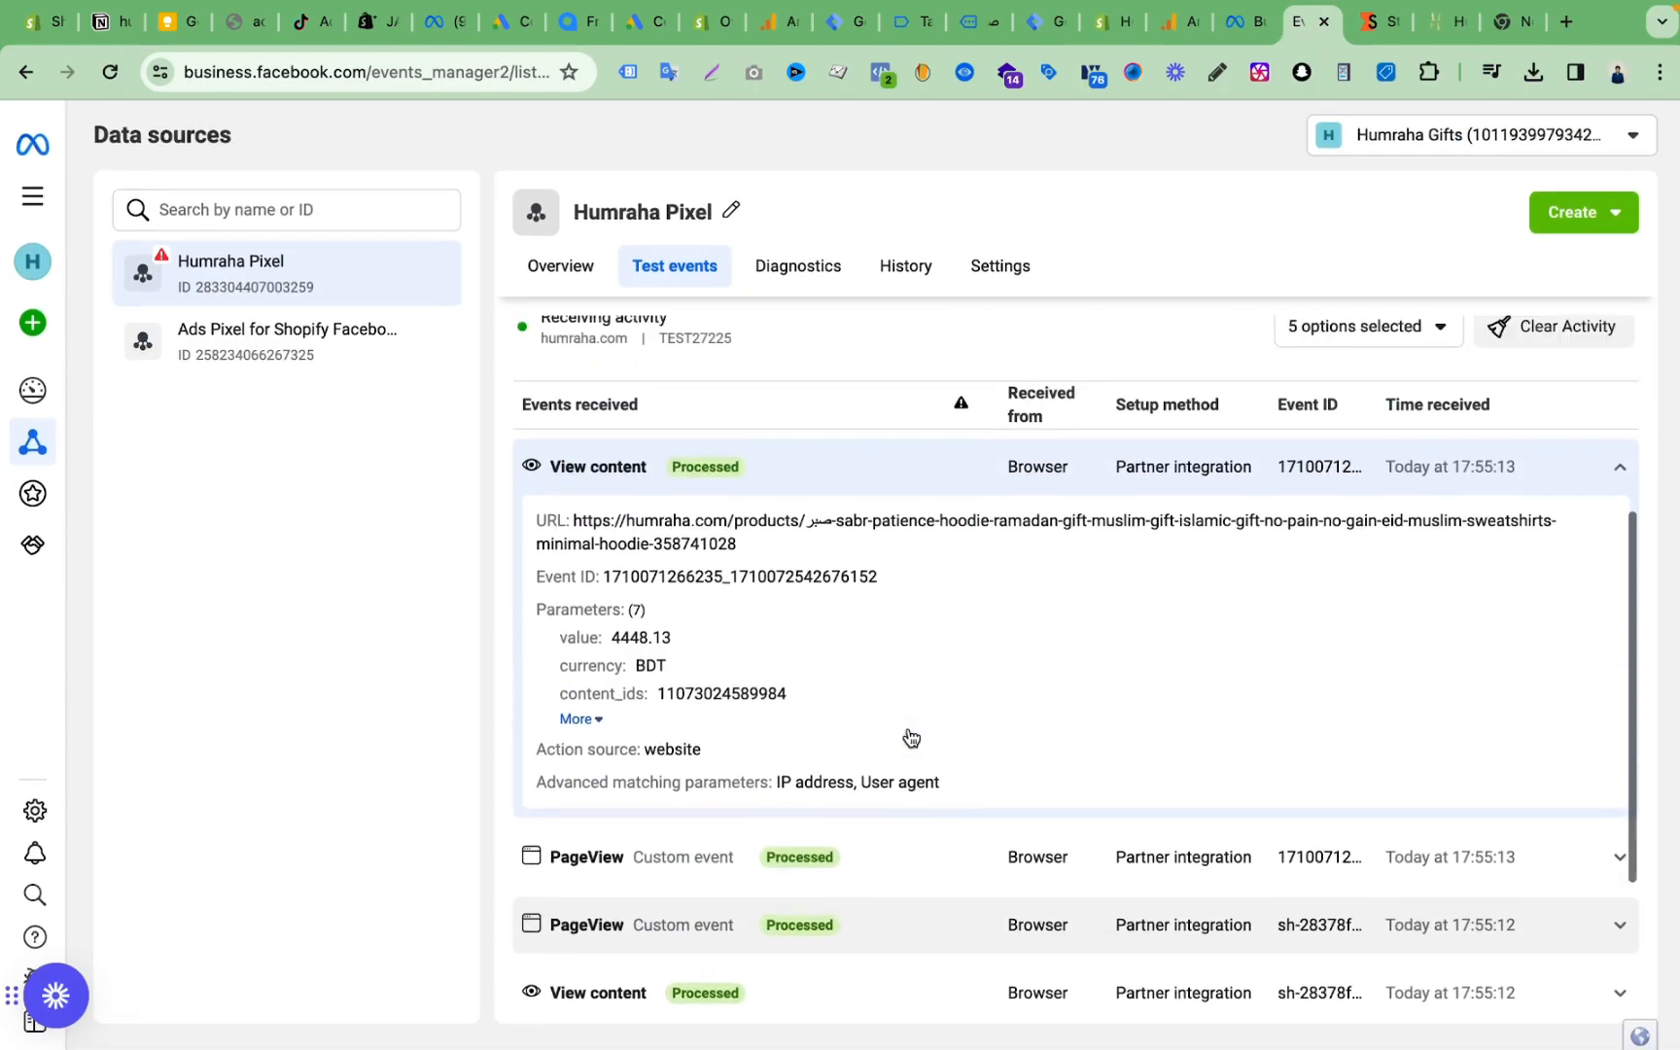
pyautogui.click(964, 649)
pyautogui.scroll(-1, 967, 634)
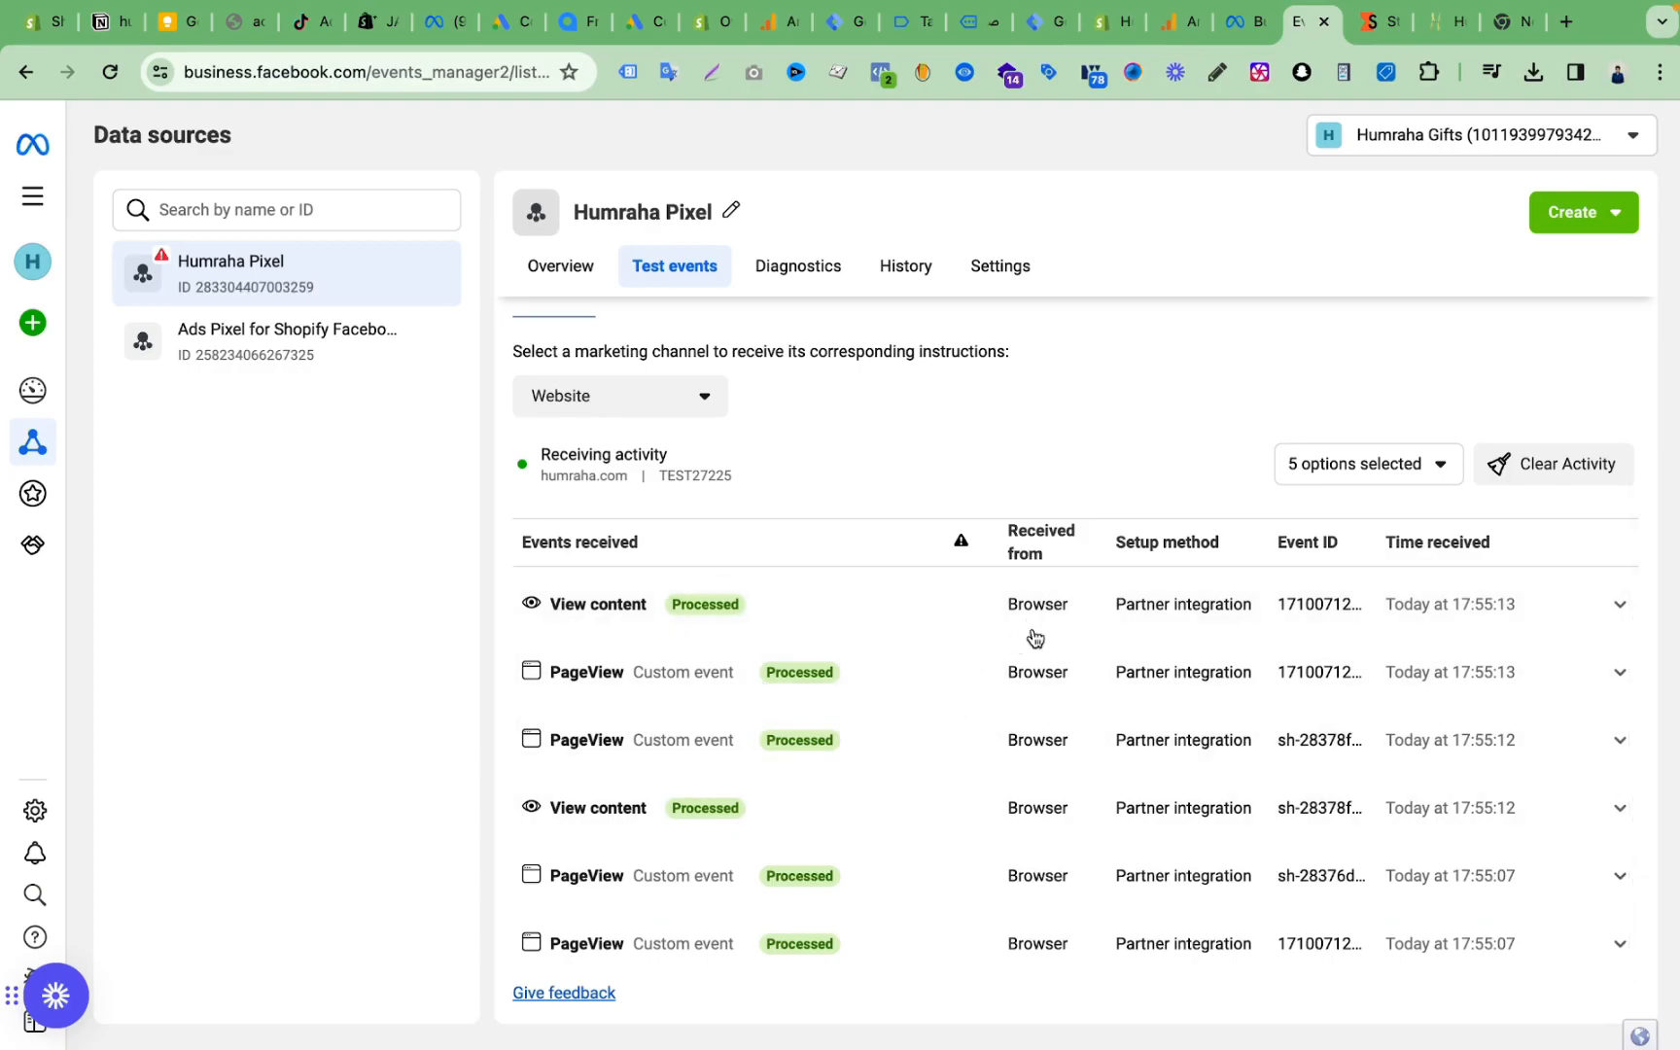
# Switch to Stape, open the container's settings and look up its tagging server domain.
pyautogui.click(1371, 23)
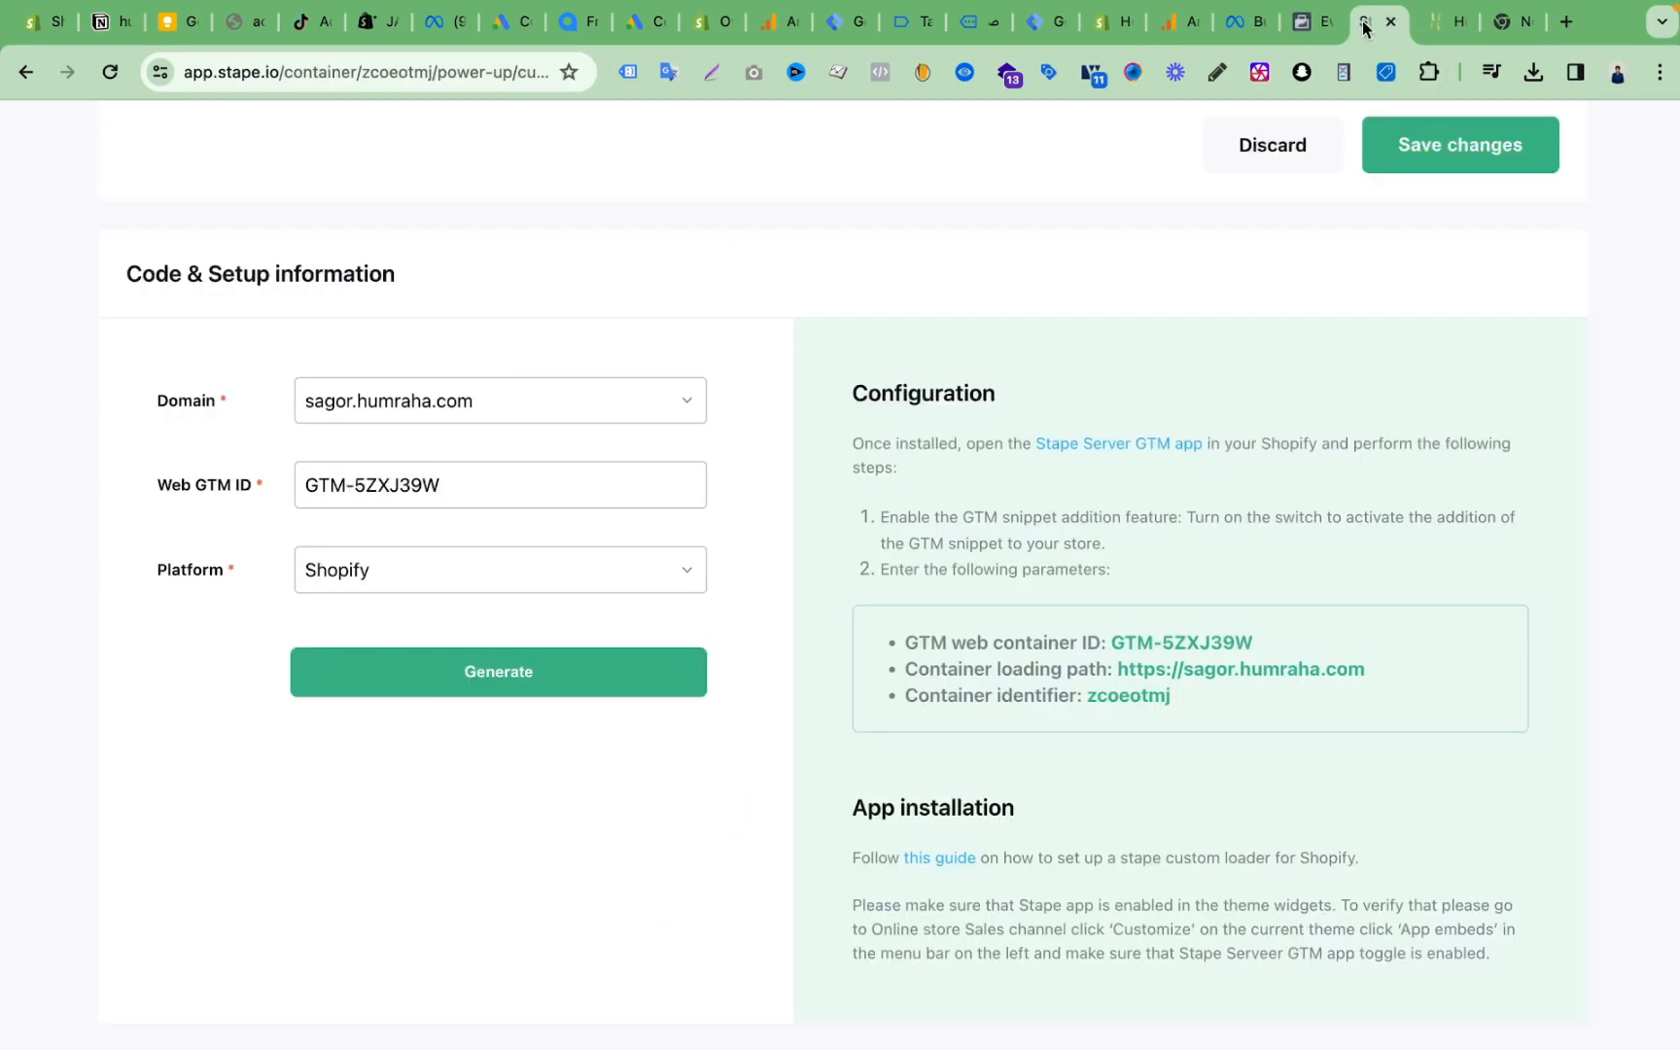
pyautogui.scroll(6, 739, 537)
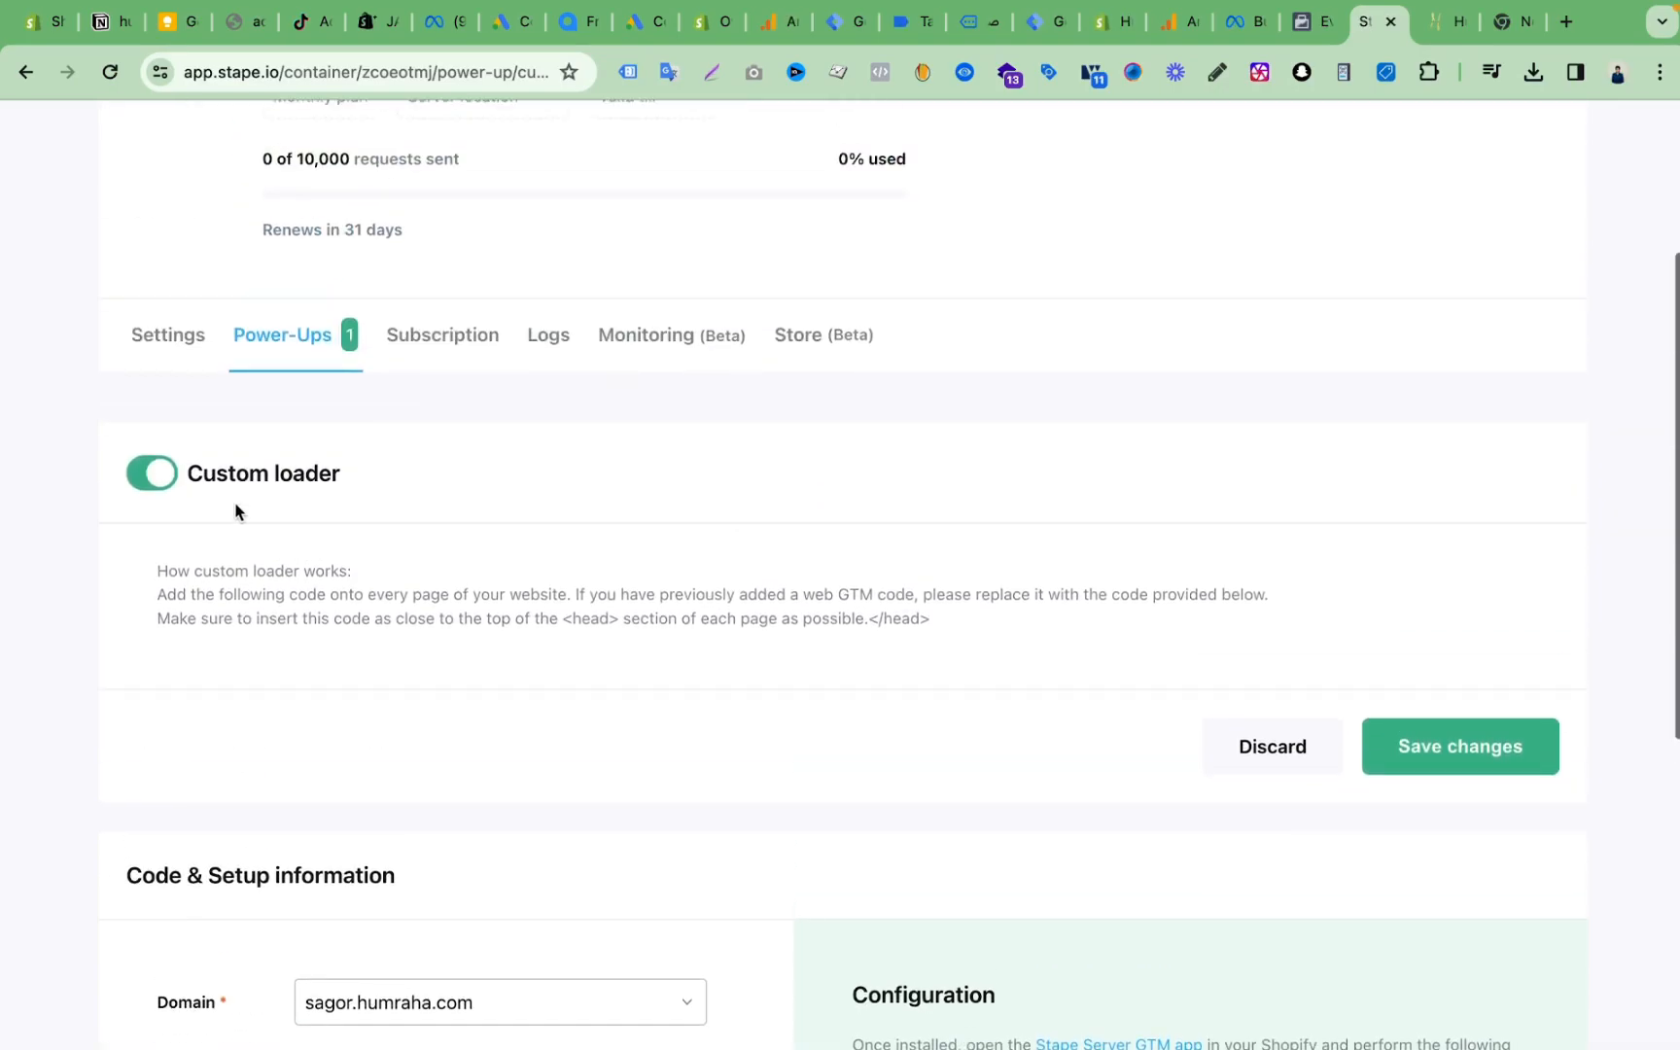
pyautogui.click(168, 336)
pyautogui.scroll(-7, 957, 401)
pyautogui.scroll(1, 957, 401)
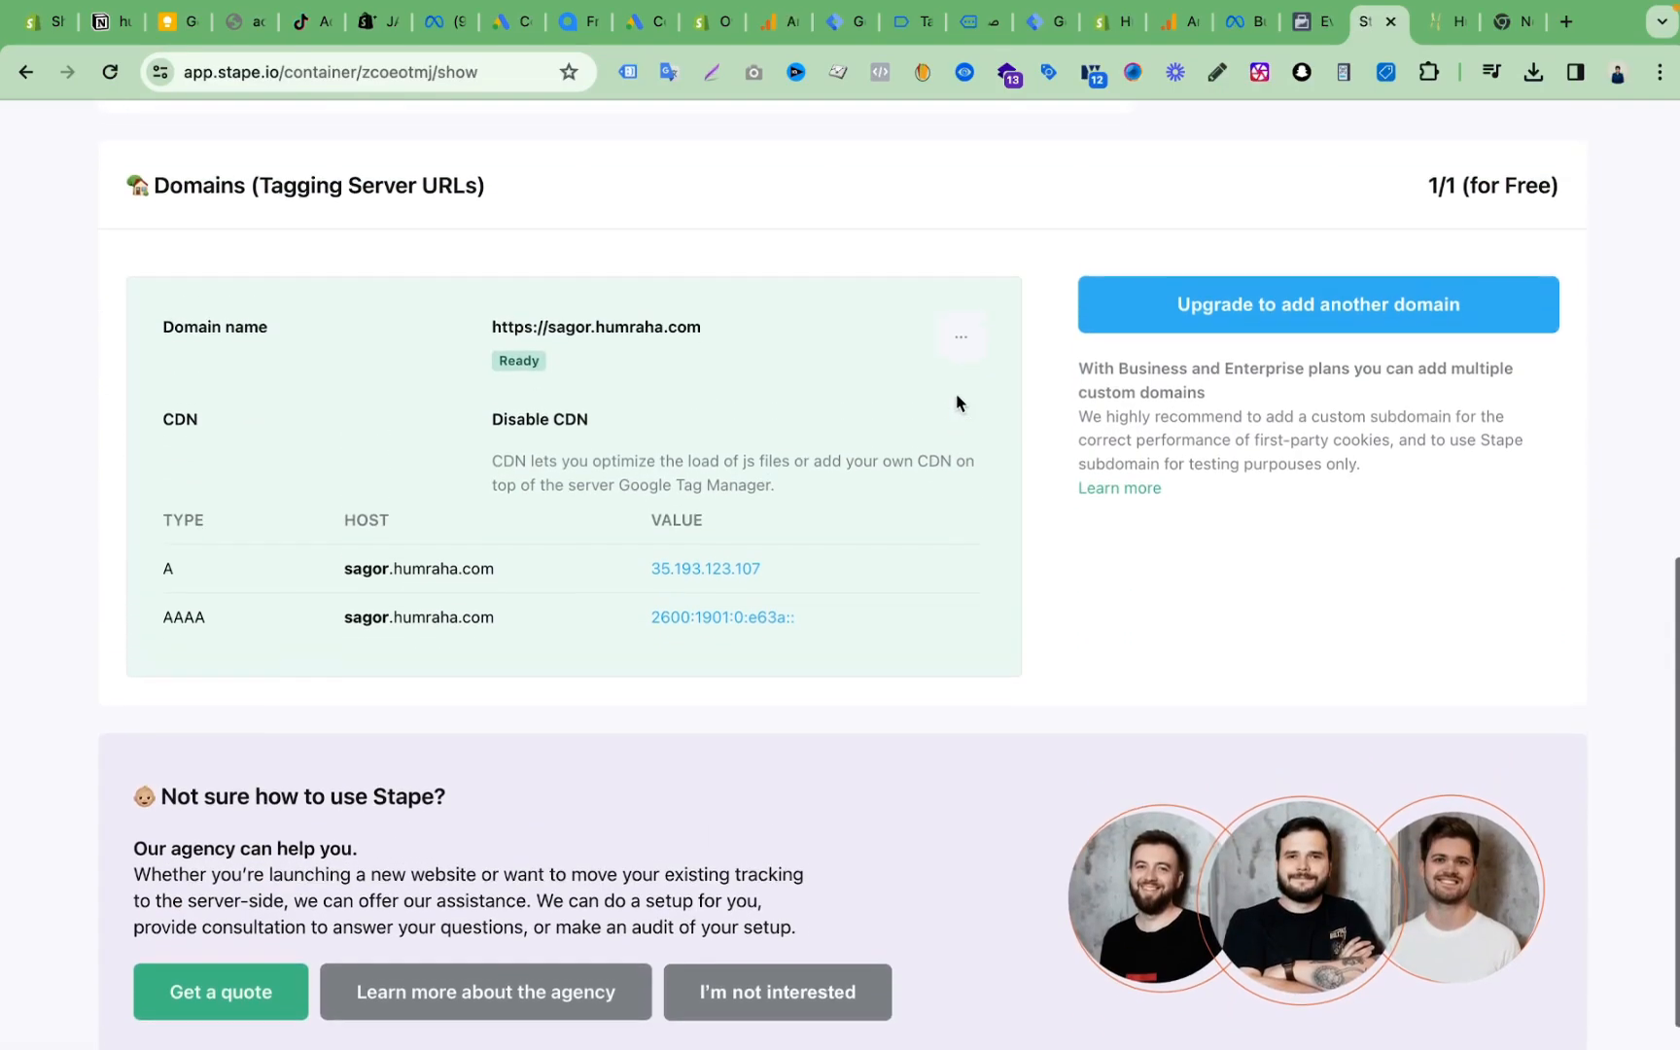
pyautogui.click(717, 340)
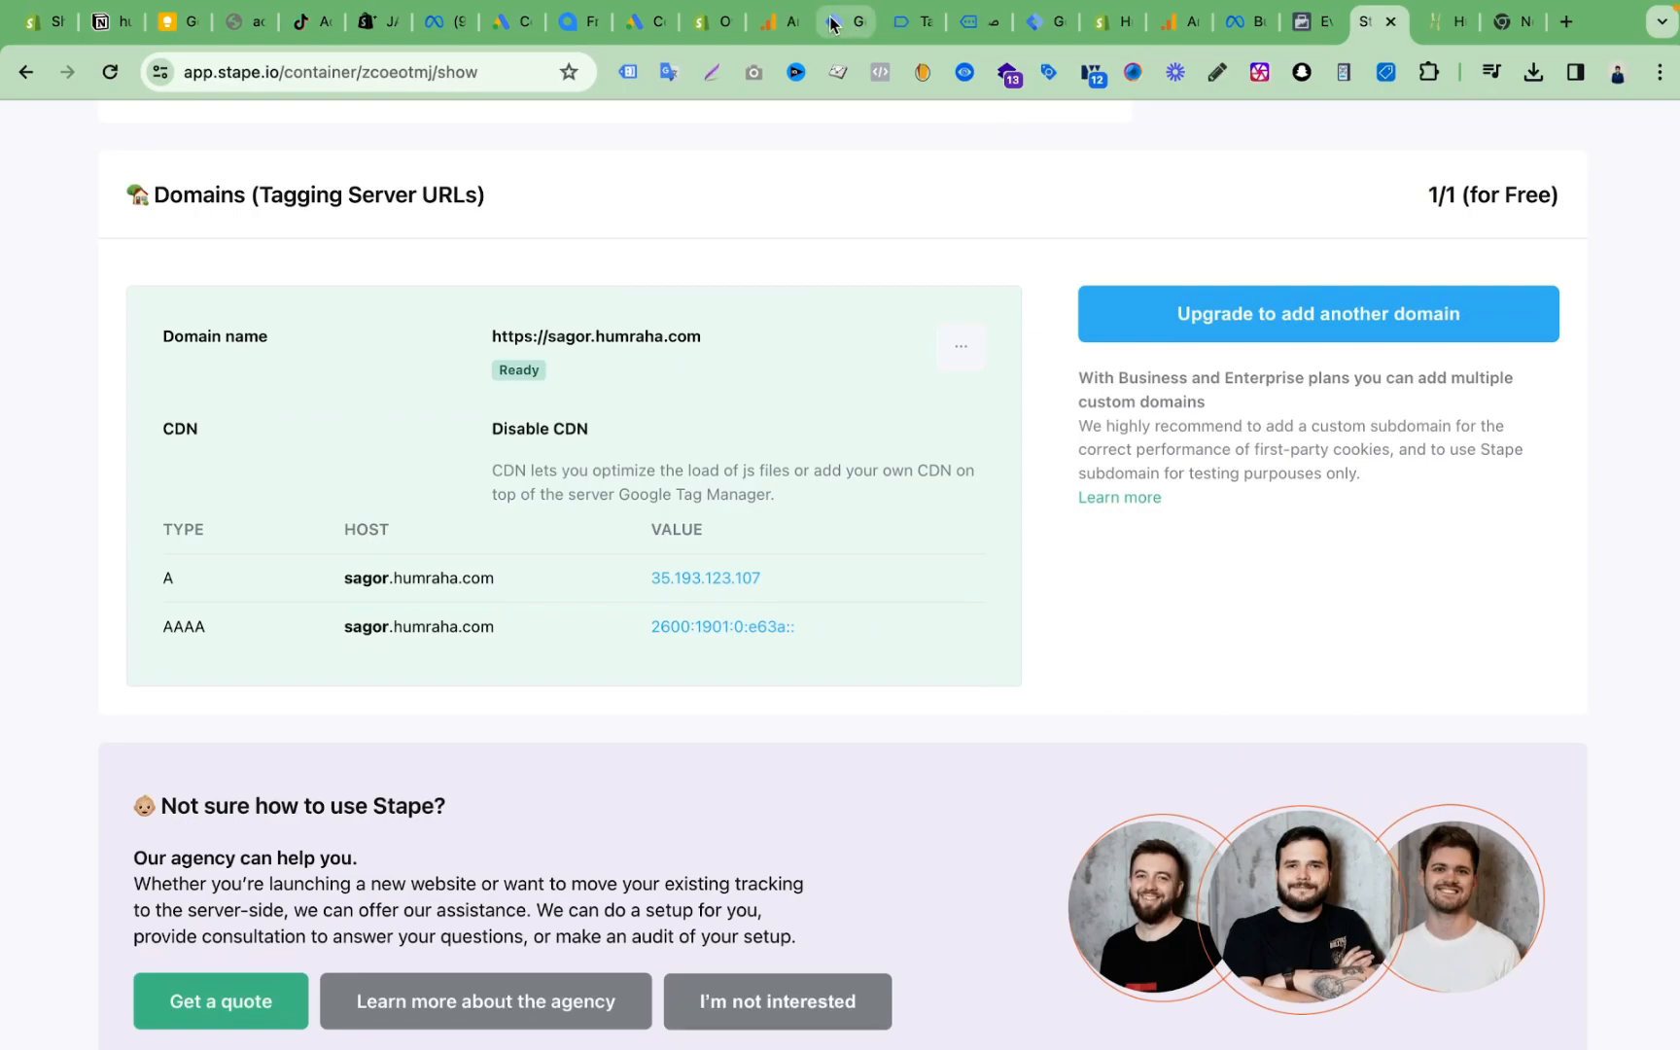
# List the web container's tags in Tag Manager, check the GA4 Configuration Tag and close it.
pyautogui.click(832, 25)
pyautogui.click(111, 447)
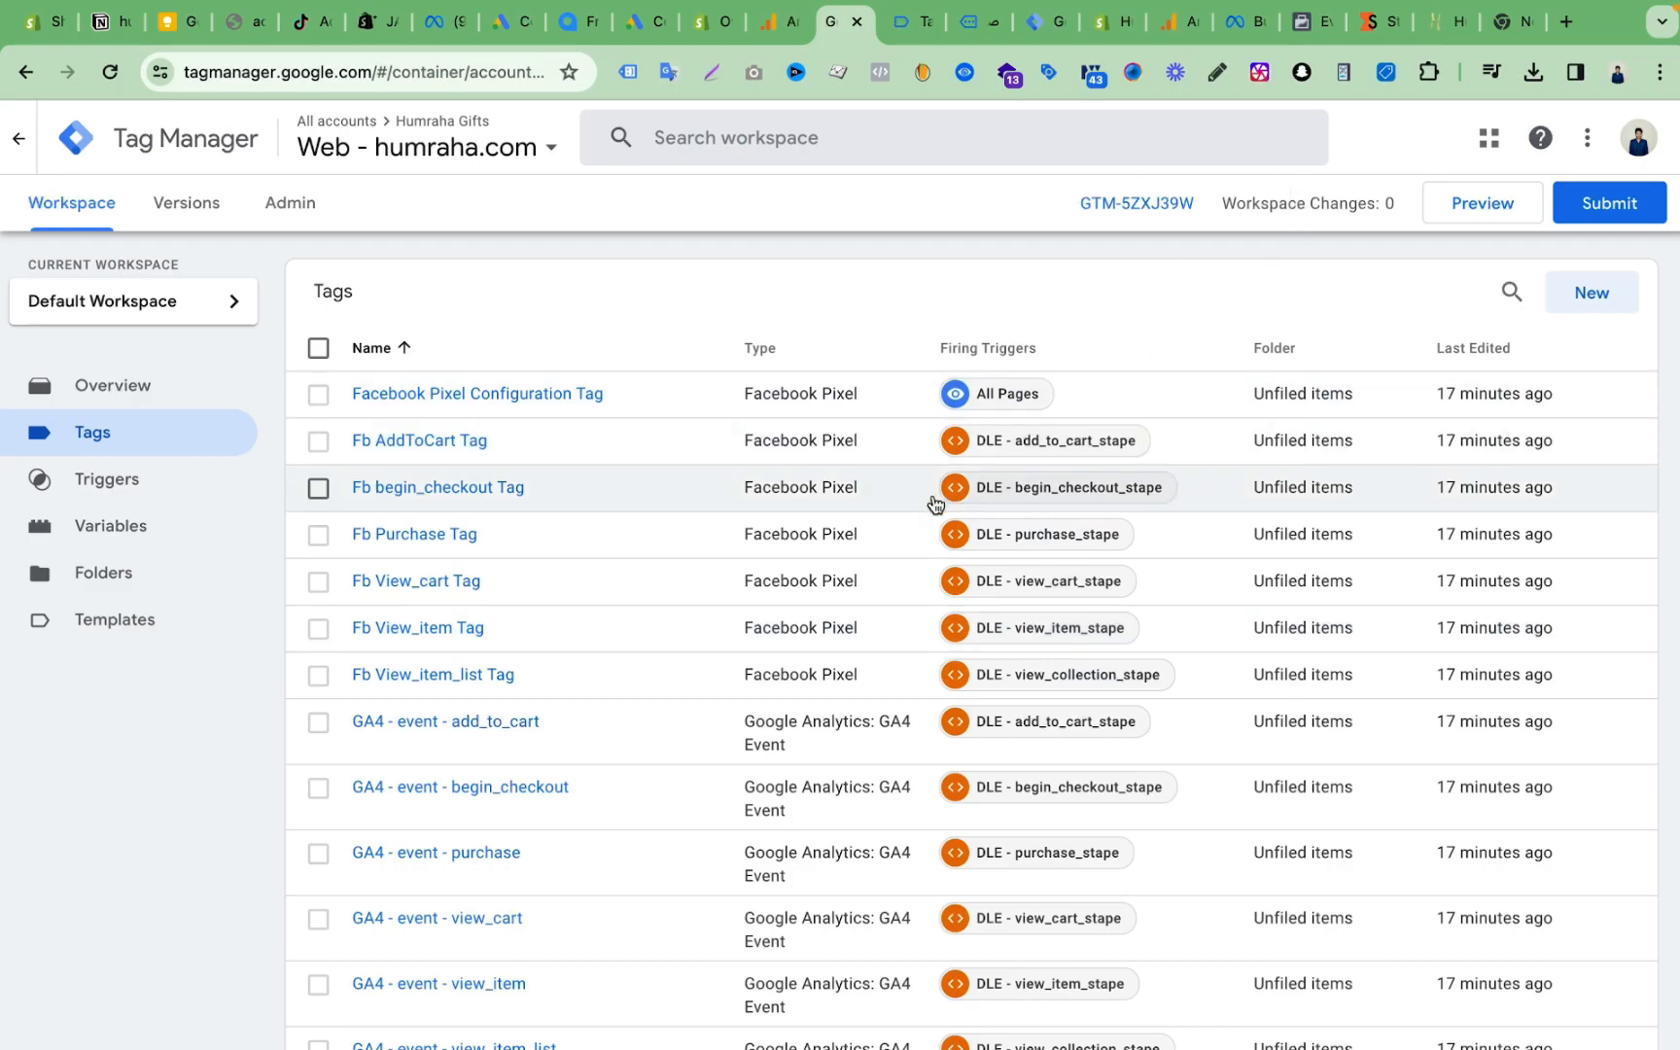
pyautogui.scroll(-6, 935, 503)
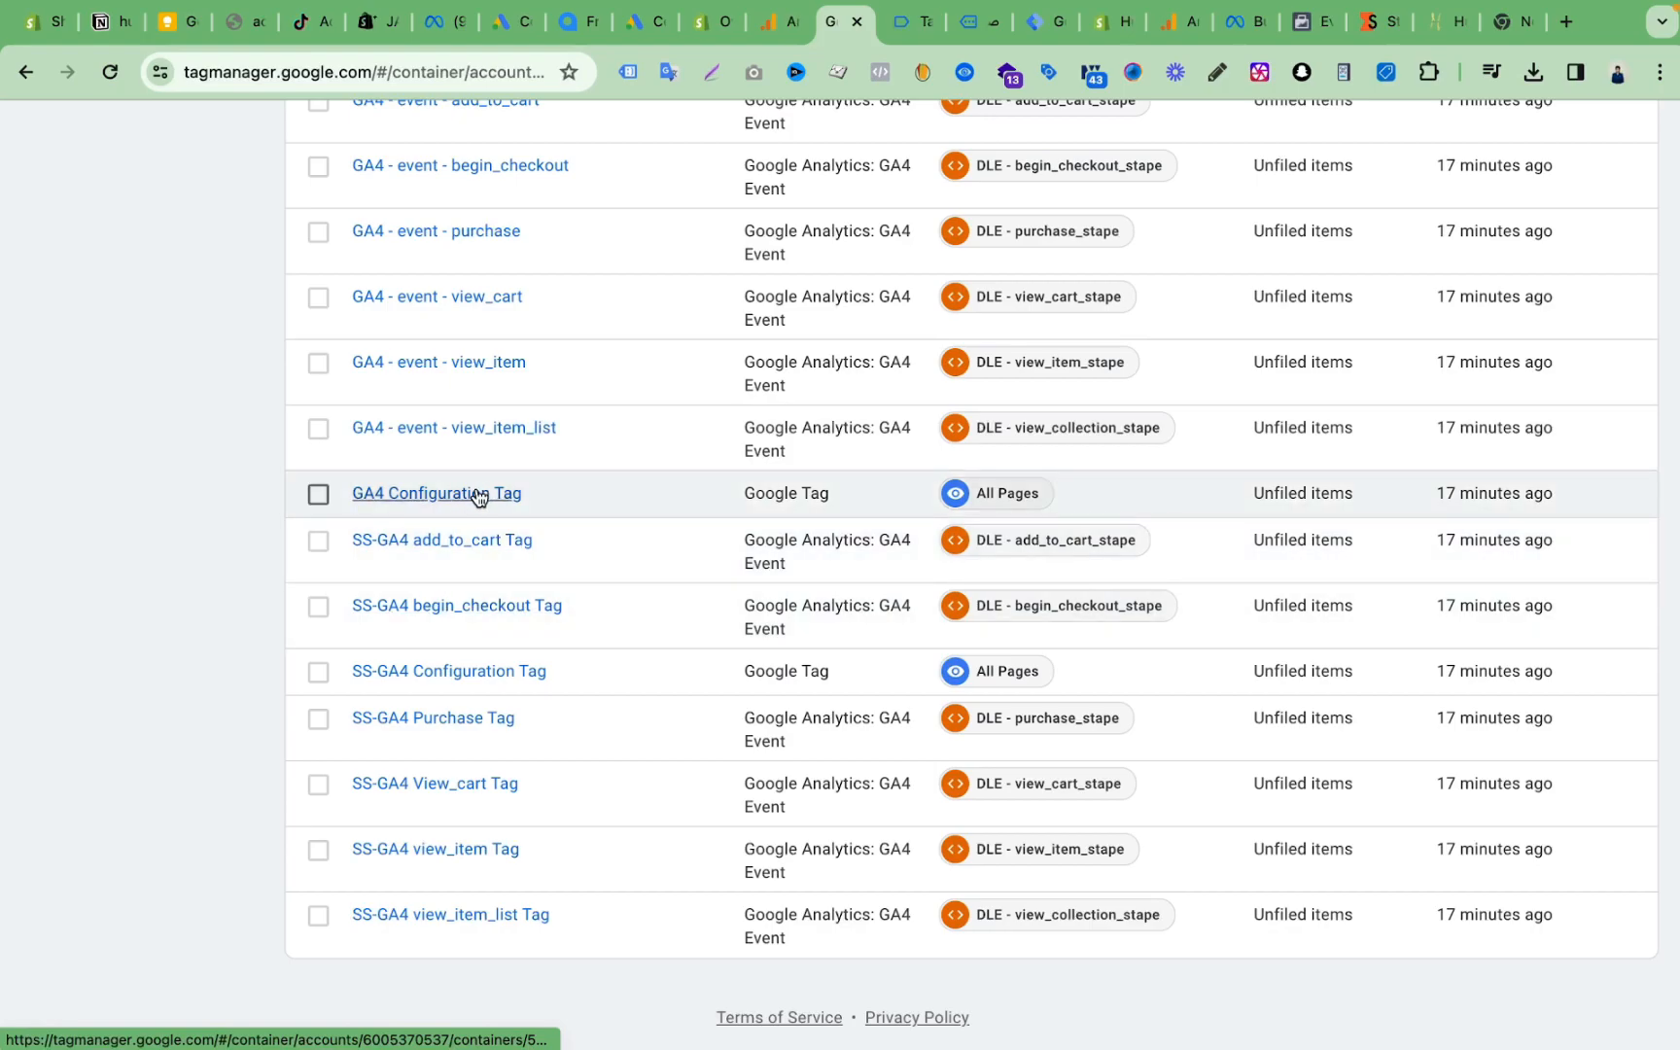
pyautogui.click(481, 498)
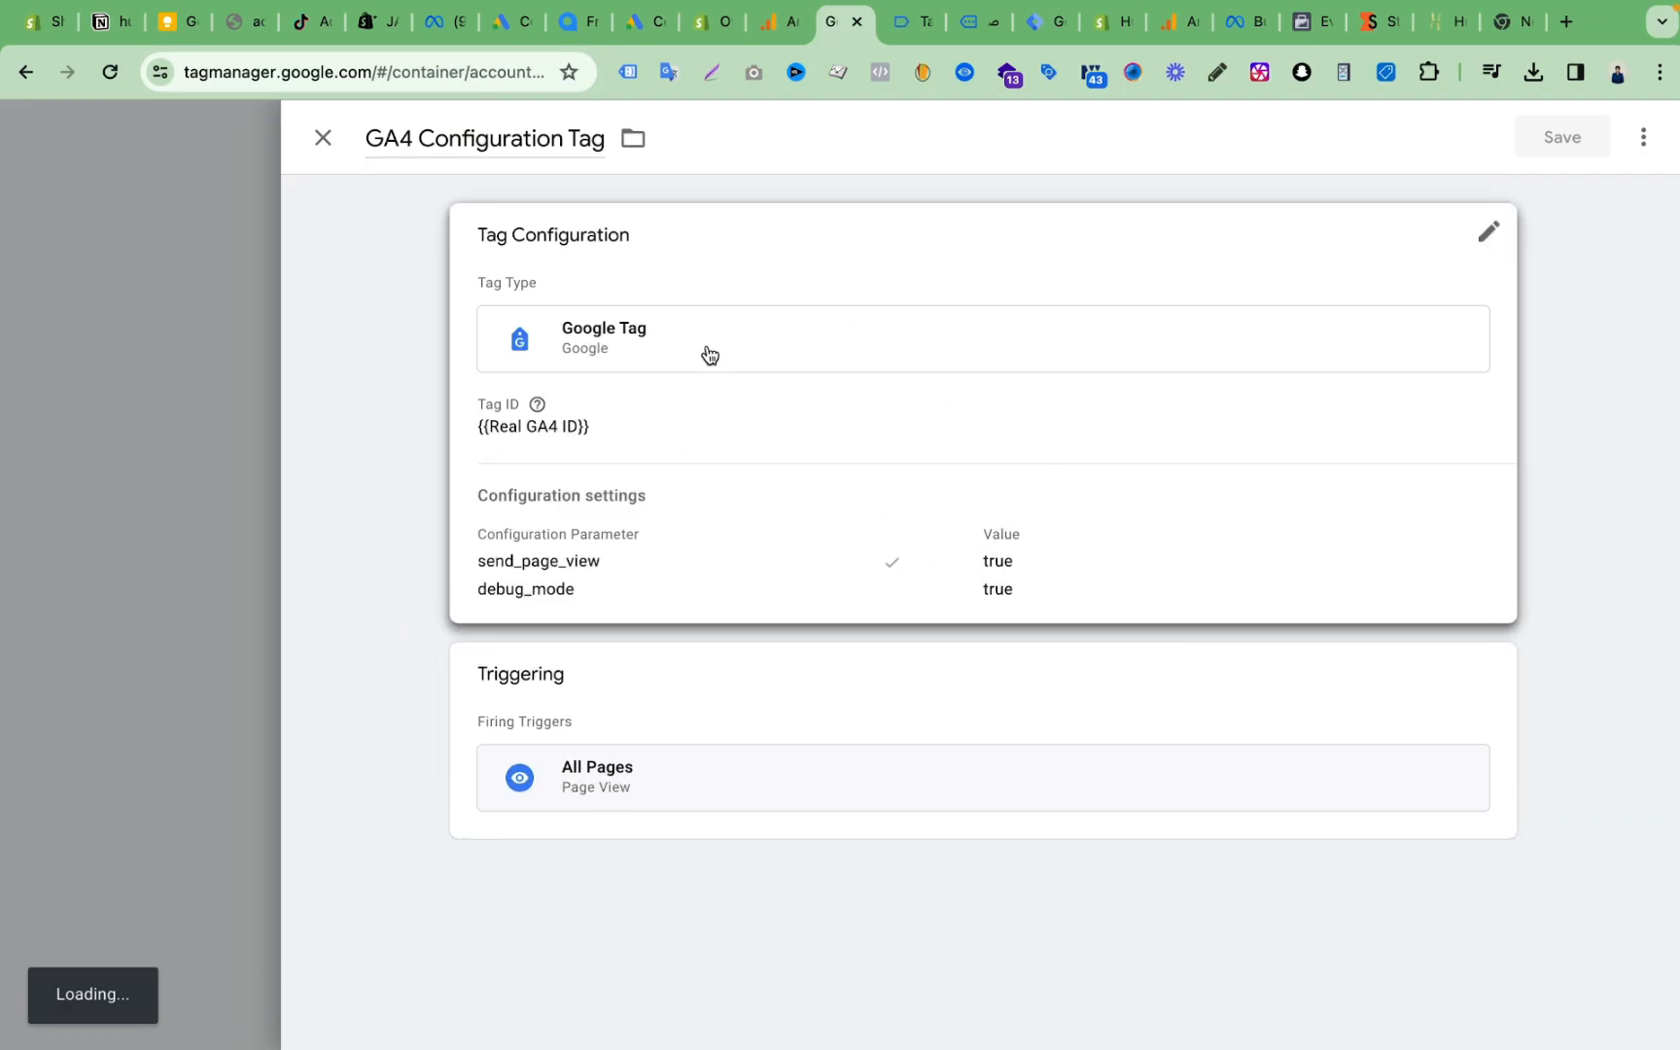
pyautogui.click(152, 580)
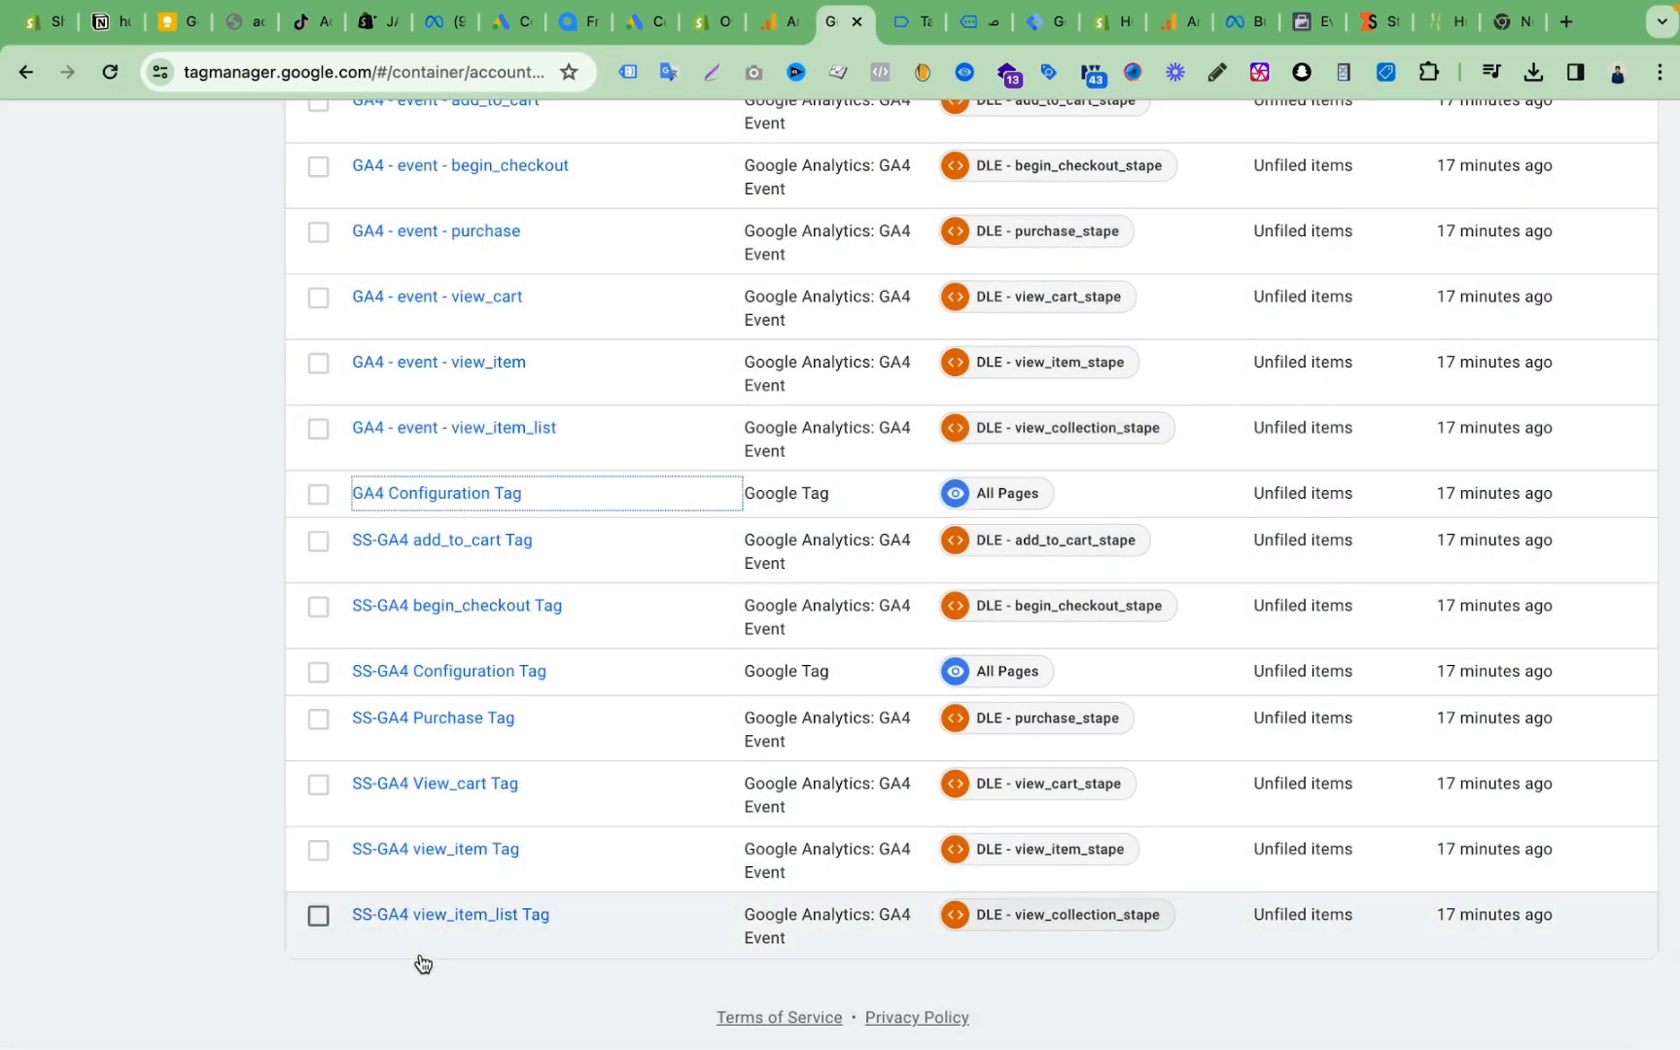
pyautogui.scroll(1, 562, 769)
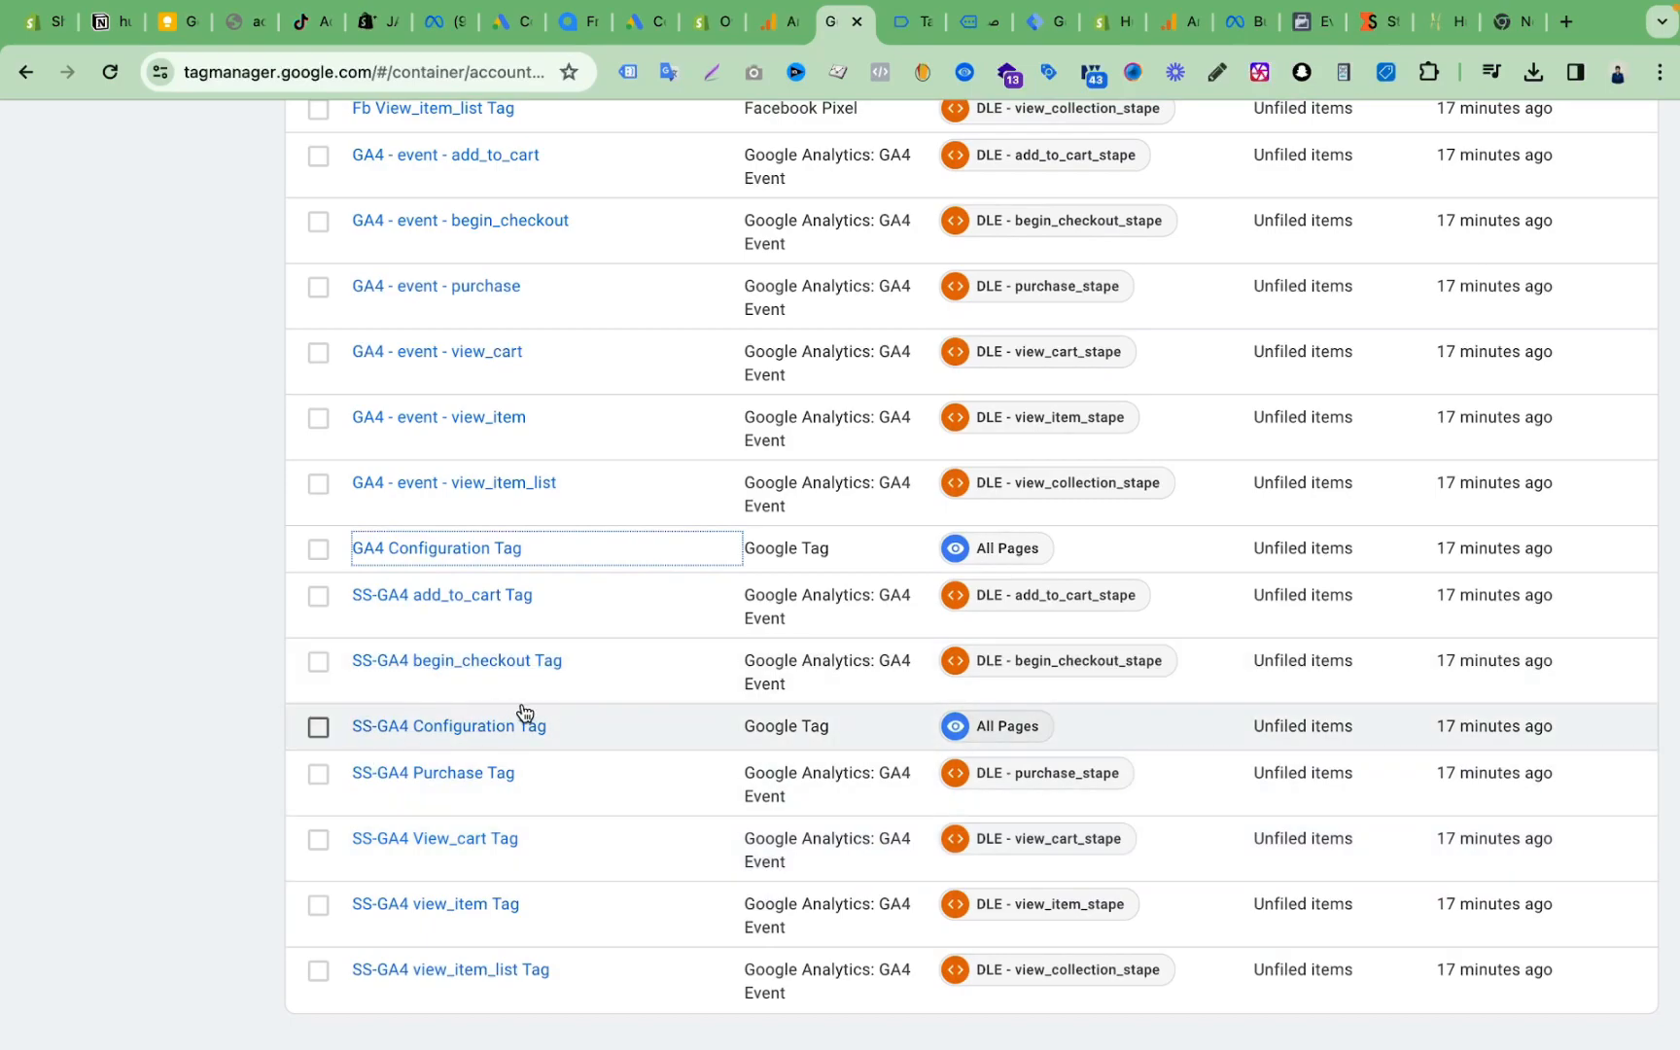
pyautogui.click(476, 729)
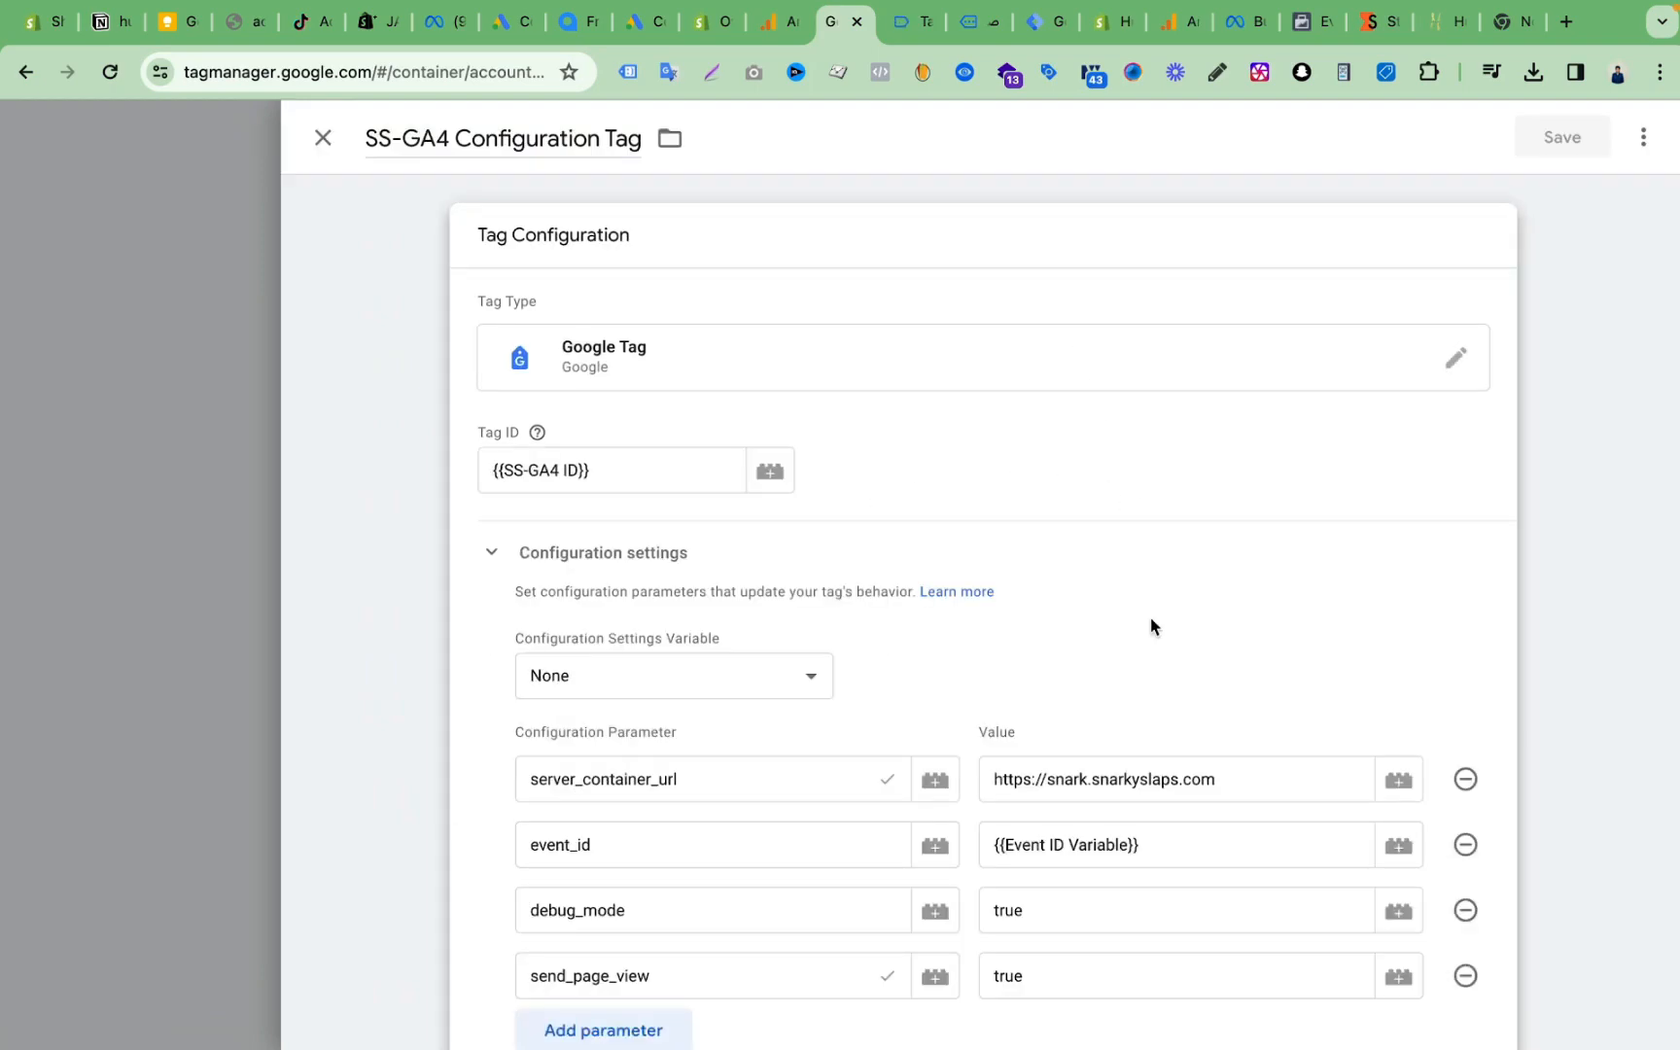
pyautogui.scroll(-5, 911, 698)
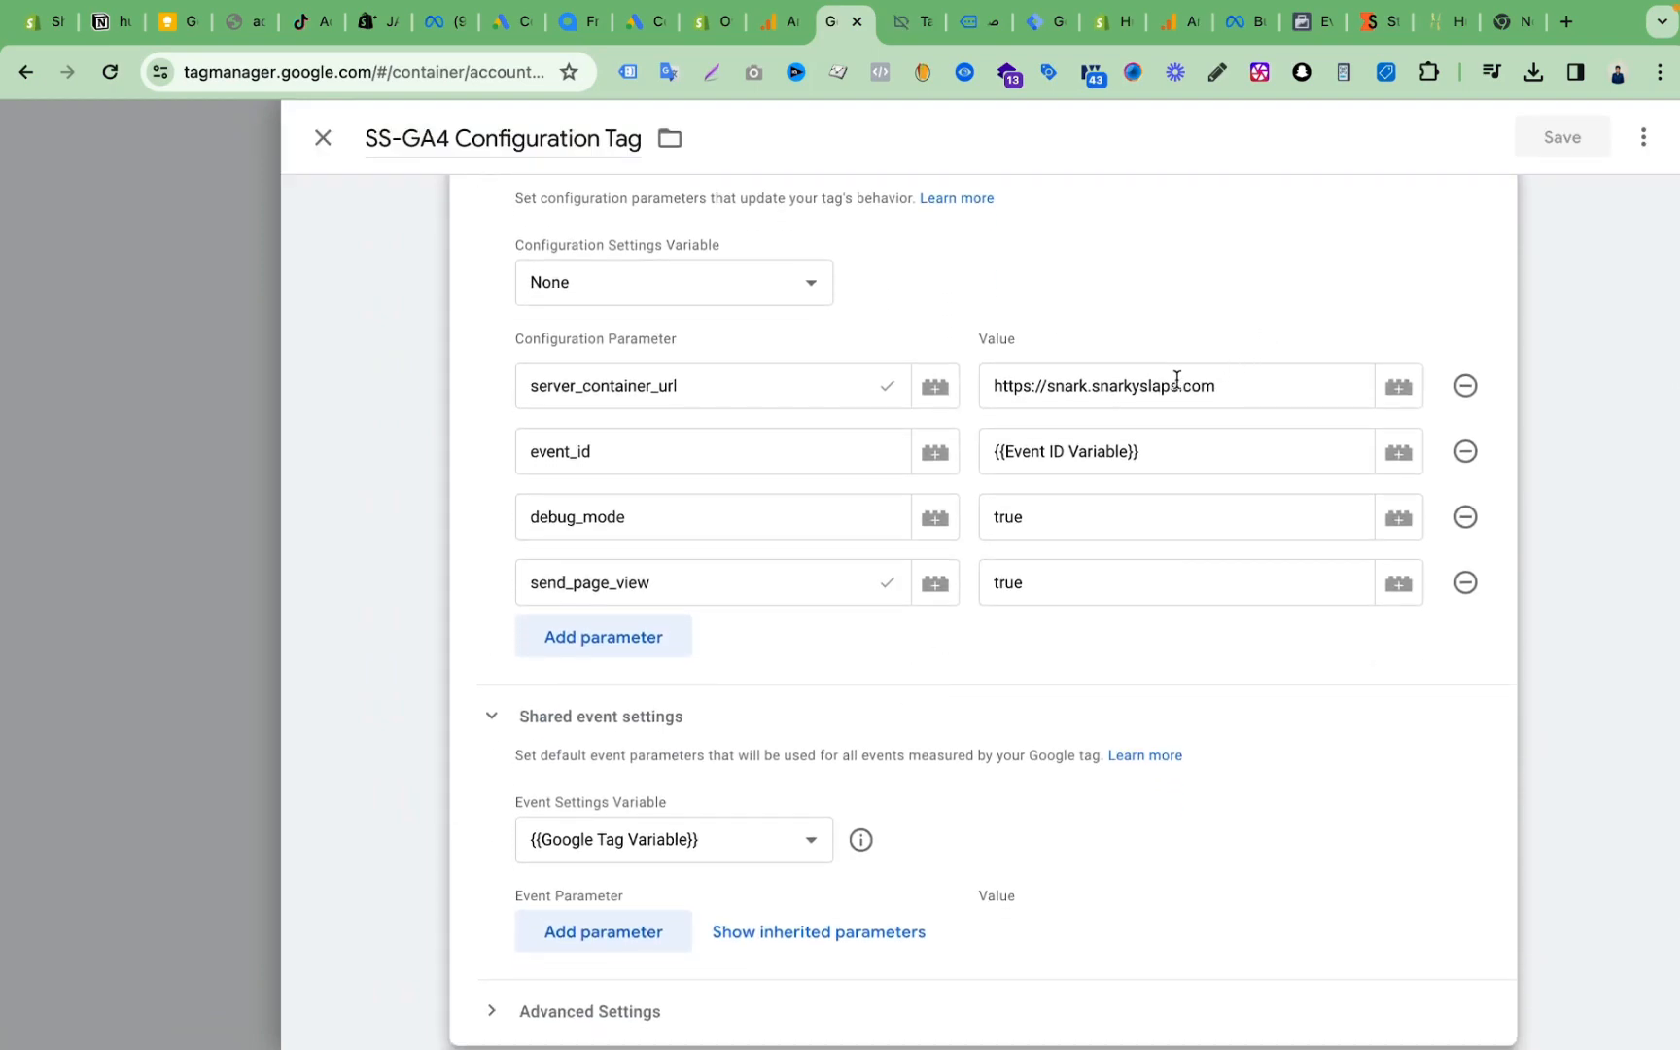
pyautogui.tripleClick(1178, 380)
pyautogui.press('super+v')
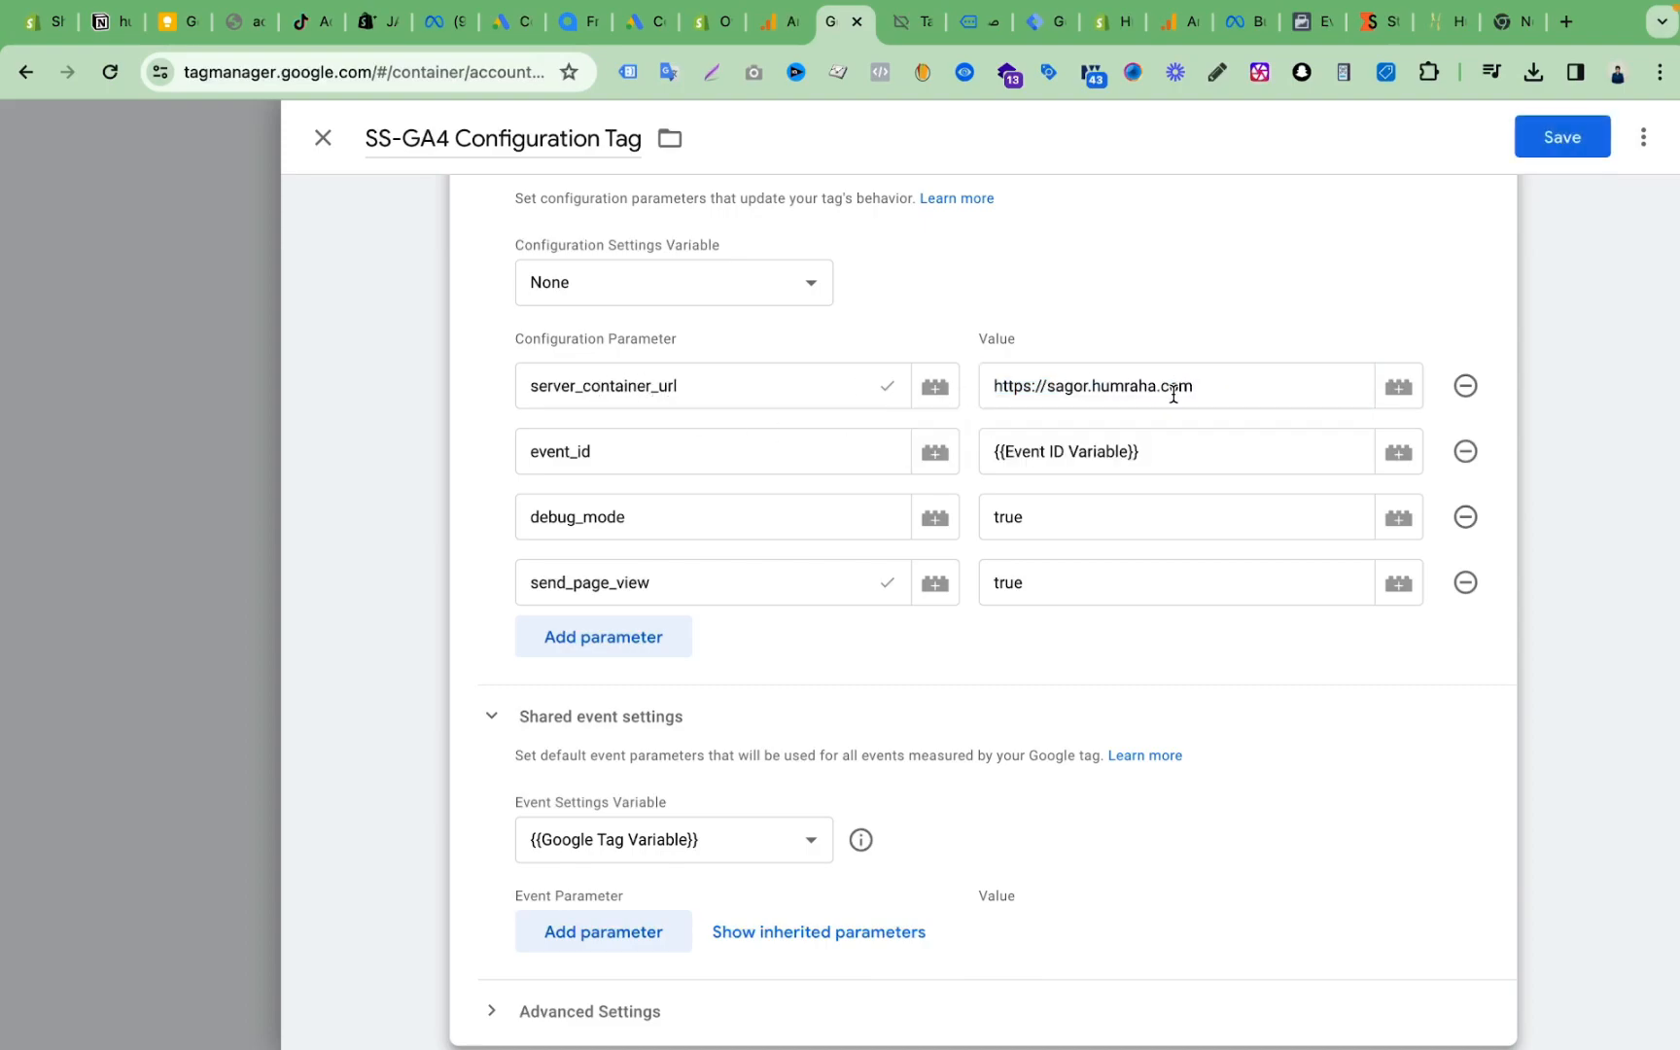
pyautogui.tripleClick(1171, 393)
pyautogui.press('super+v')
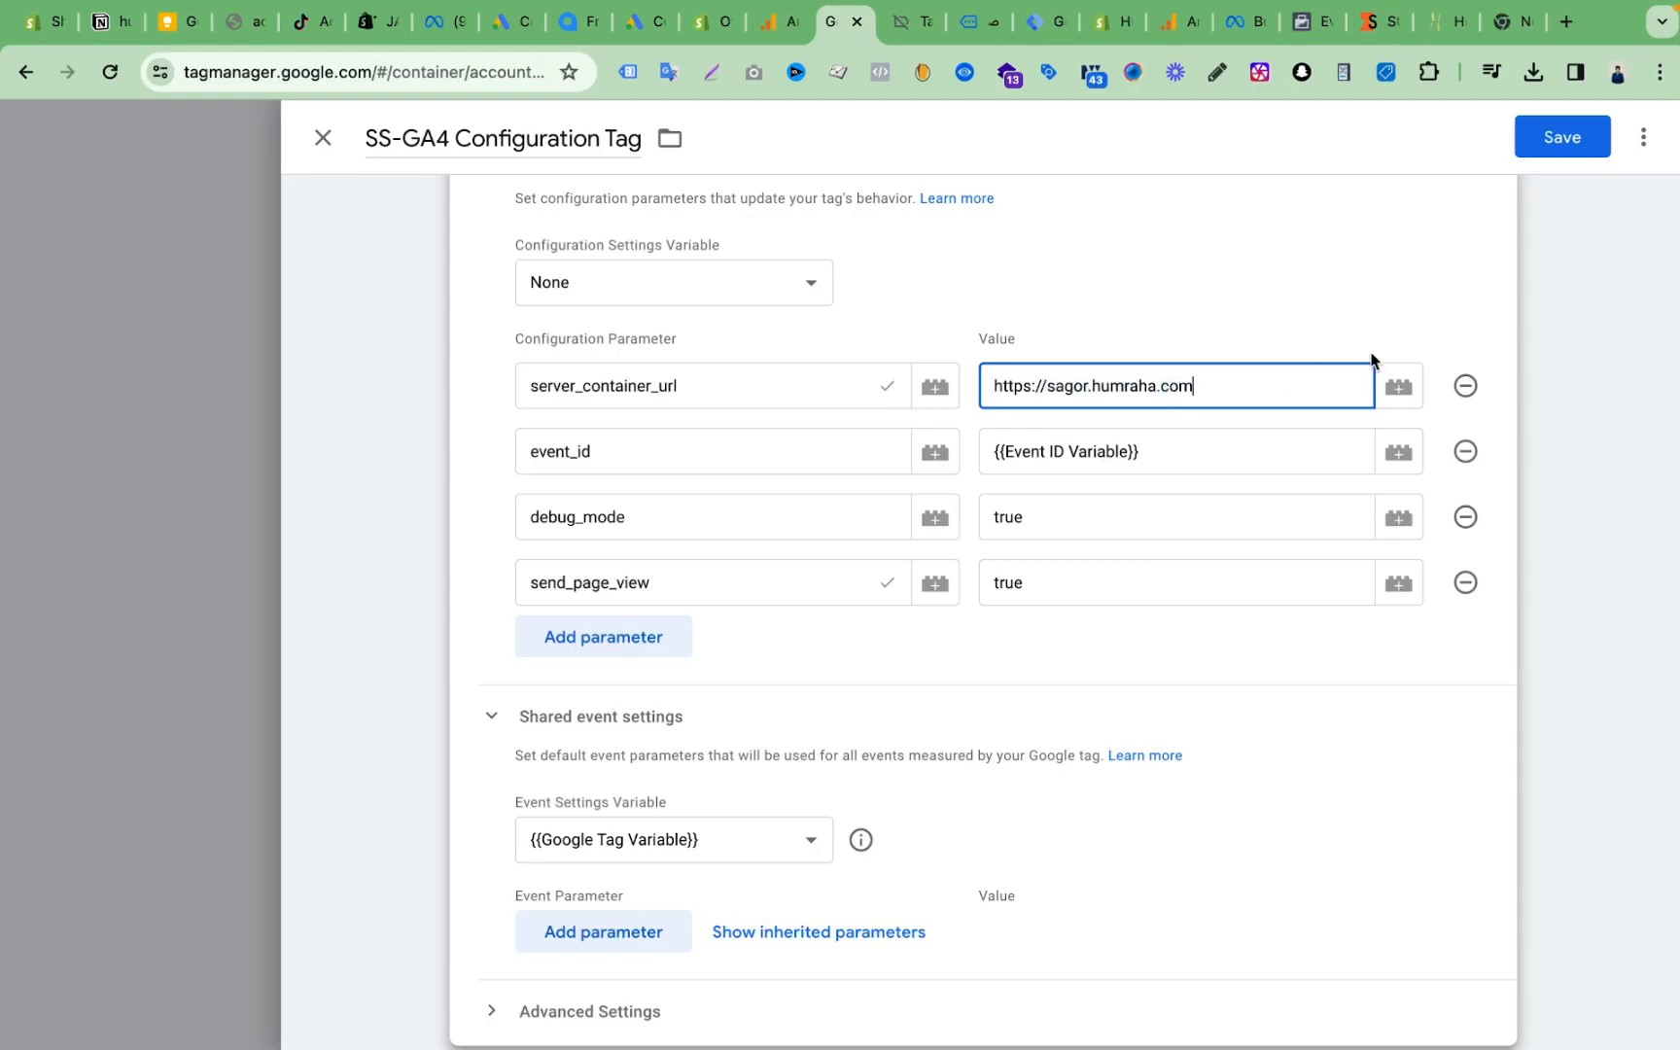
pyautogui.click(1570, 154)
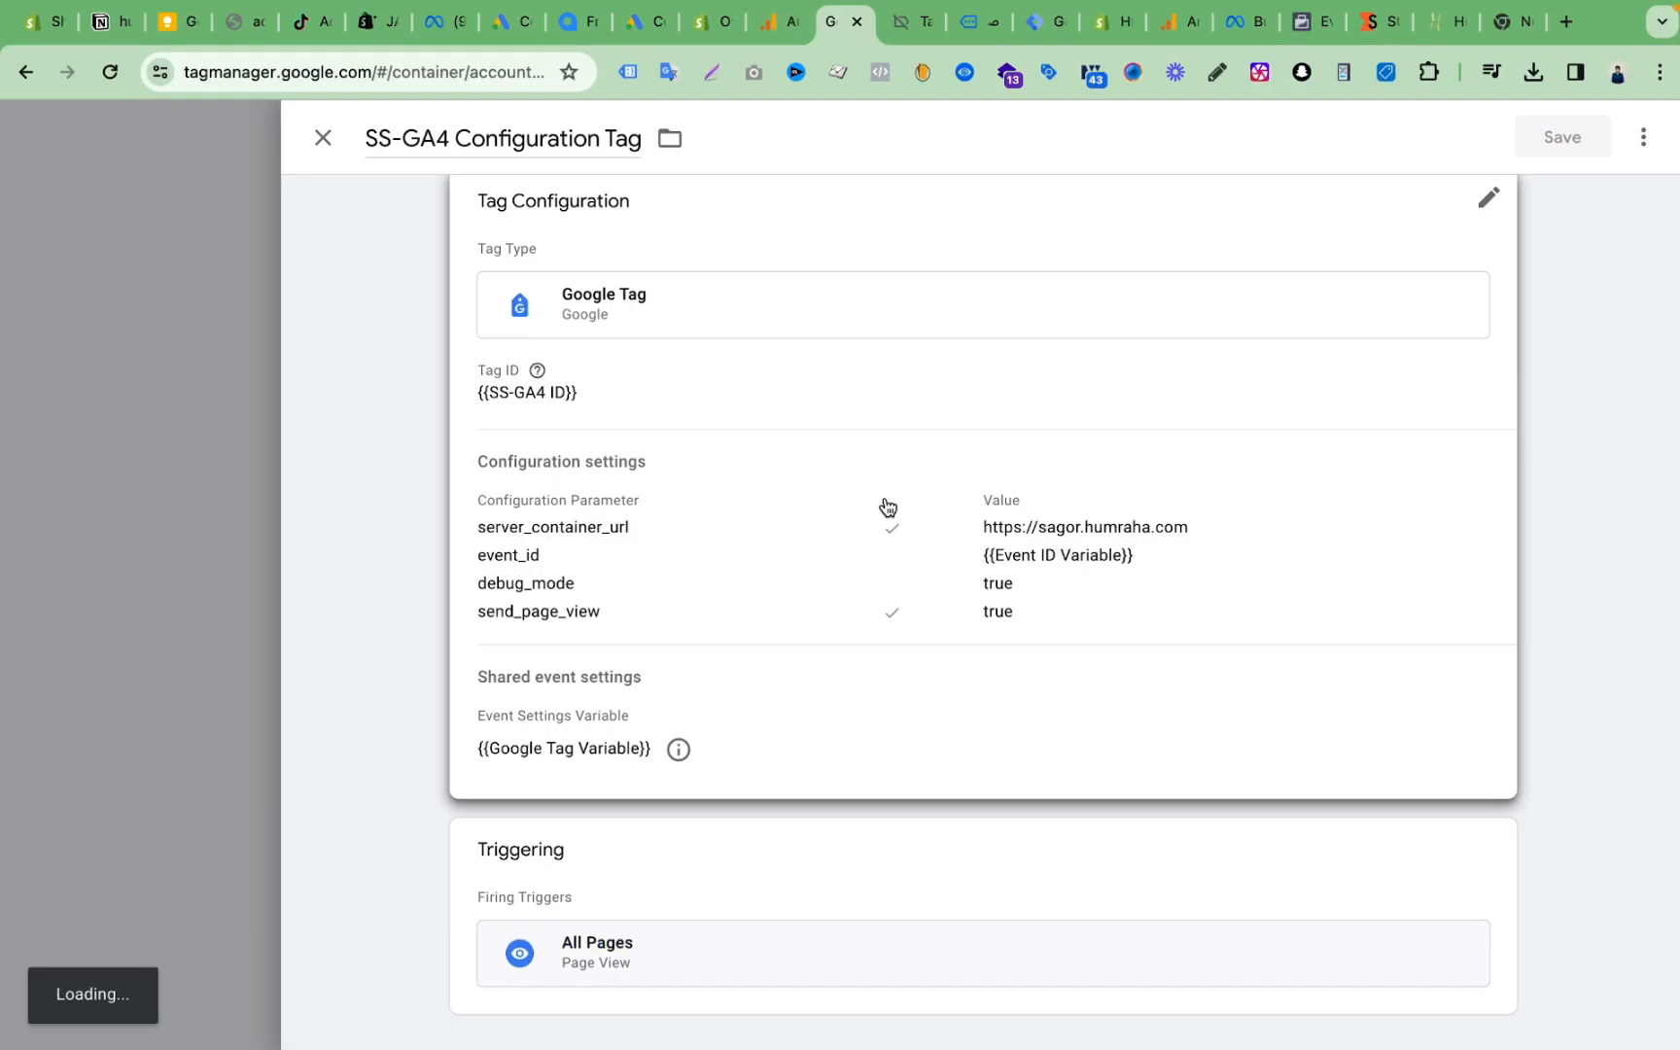
pyautogui.scroll(-2, 686, 786)
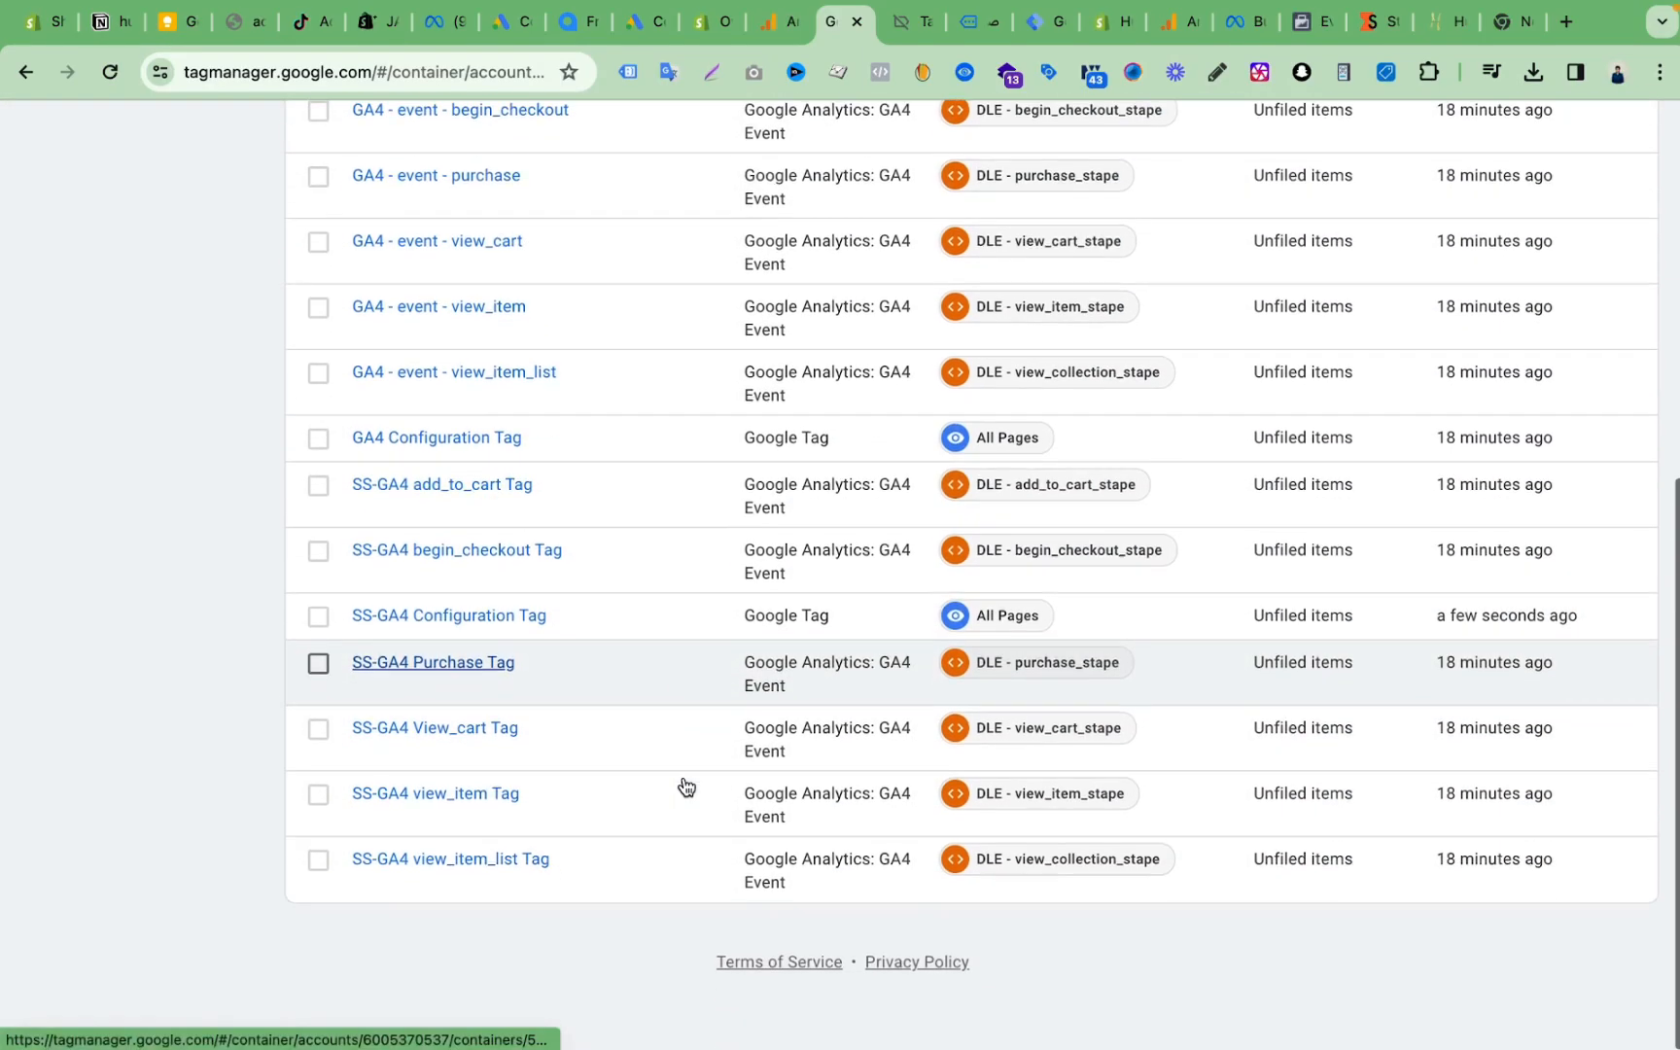
# Start a preview session of the web container for humraha.com and open the Just Dua It Sweatshirt product in the debug window.
pyautogui.scroll(7, 686, 786)
pyautogui.click(1482, 204)
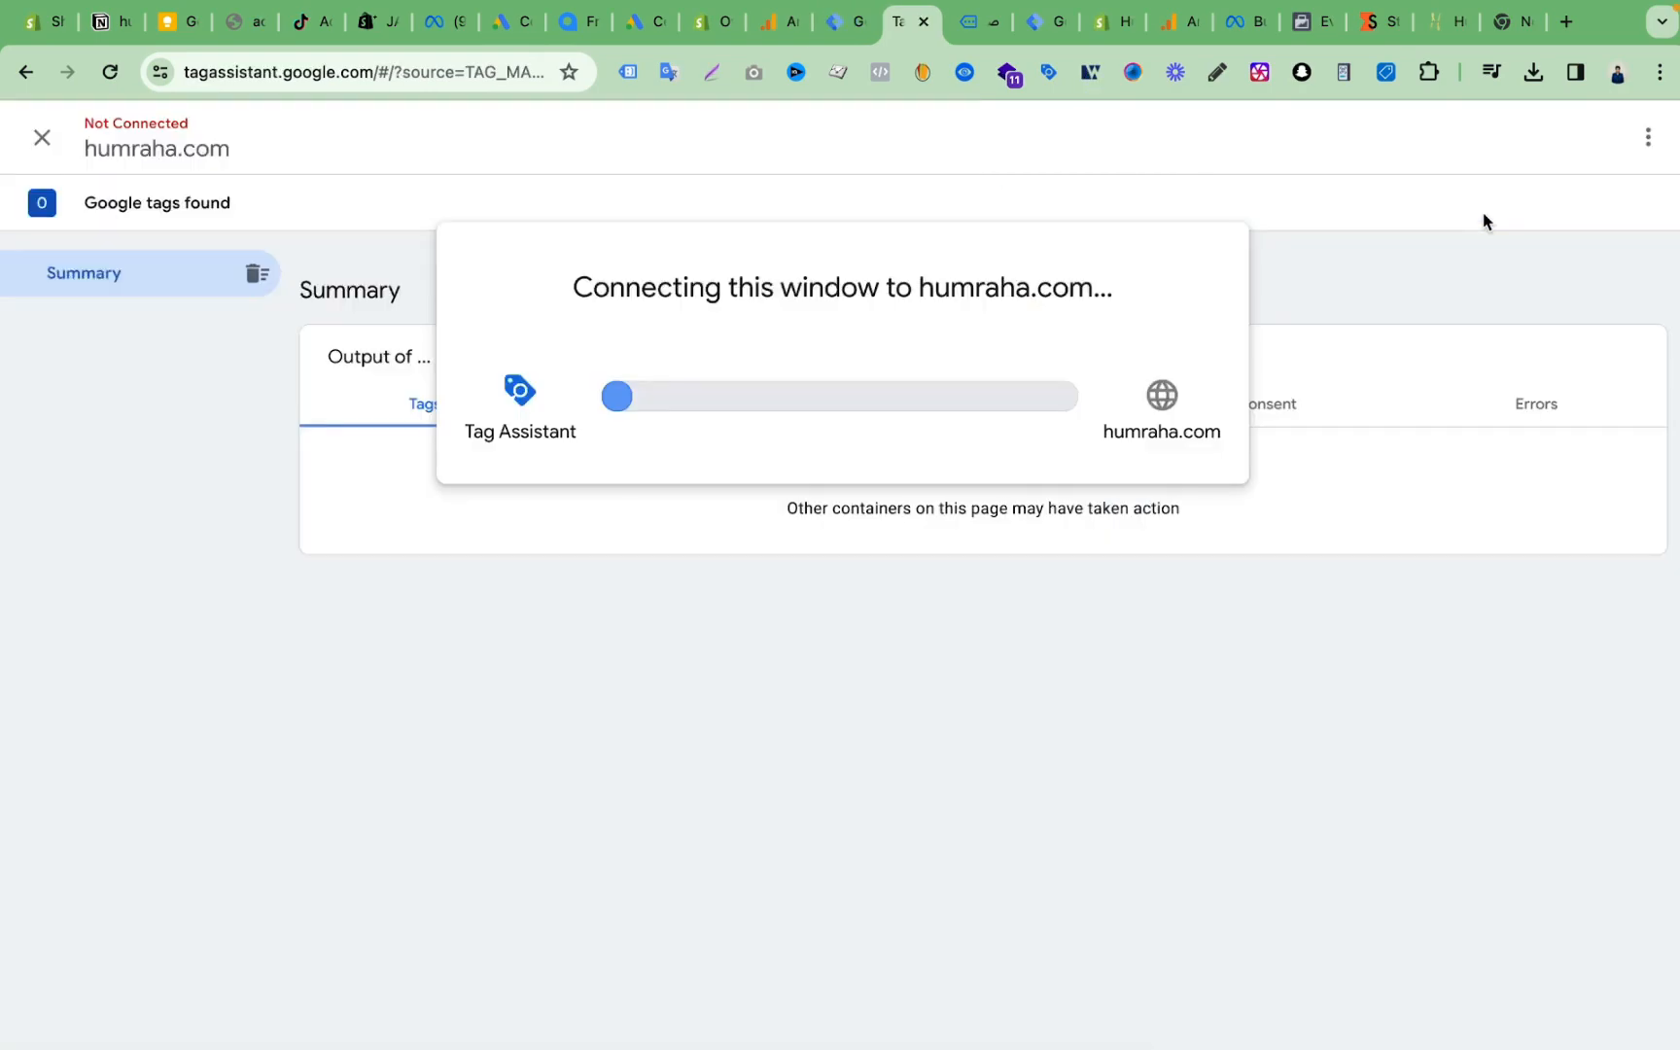
pyautogui.click(1308, 24)
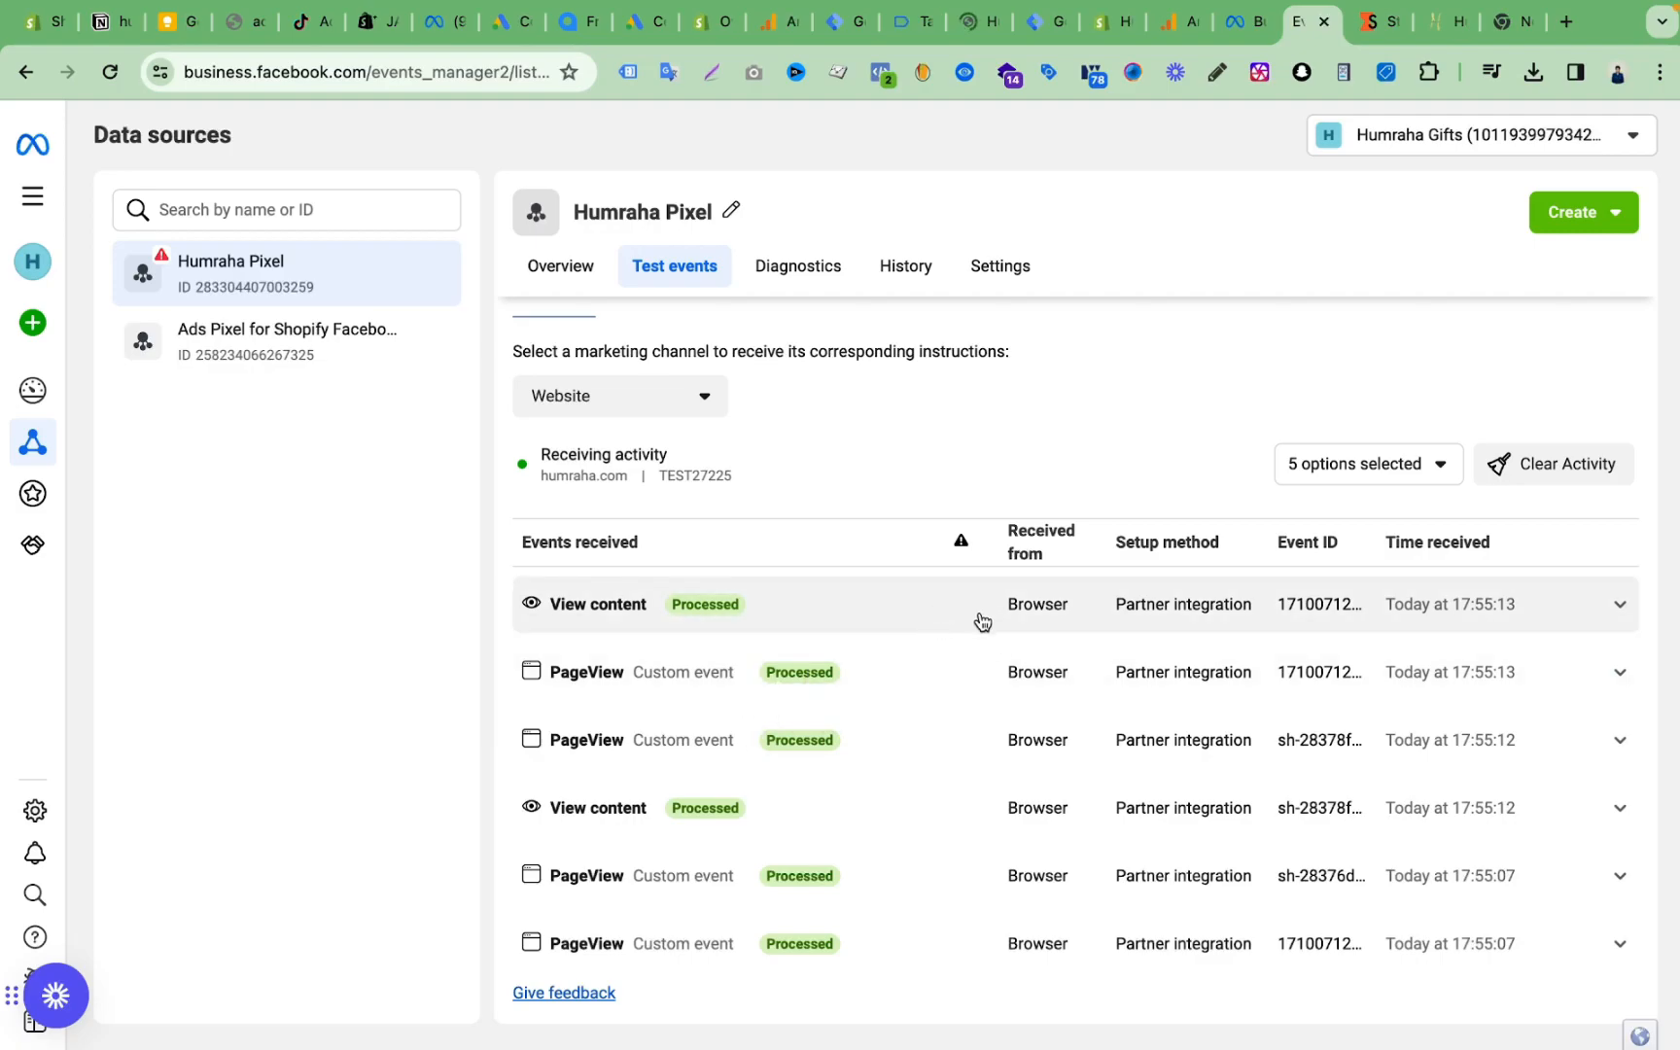
pyautogui.click(968, 24)
pyautogui.scroll(-6, 902, 398)
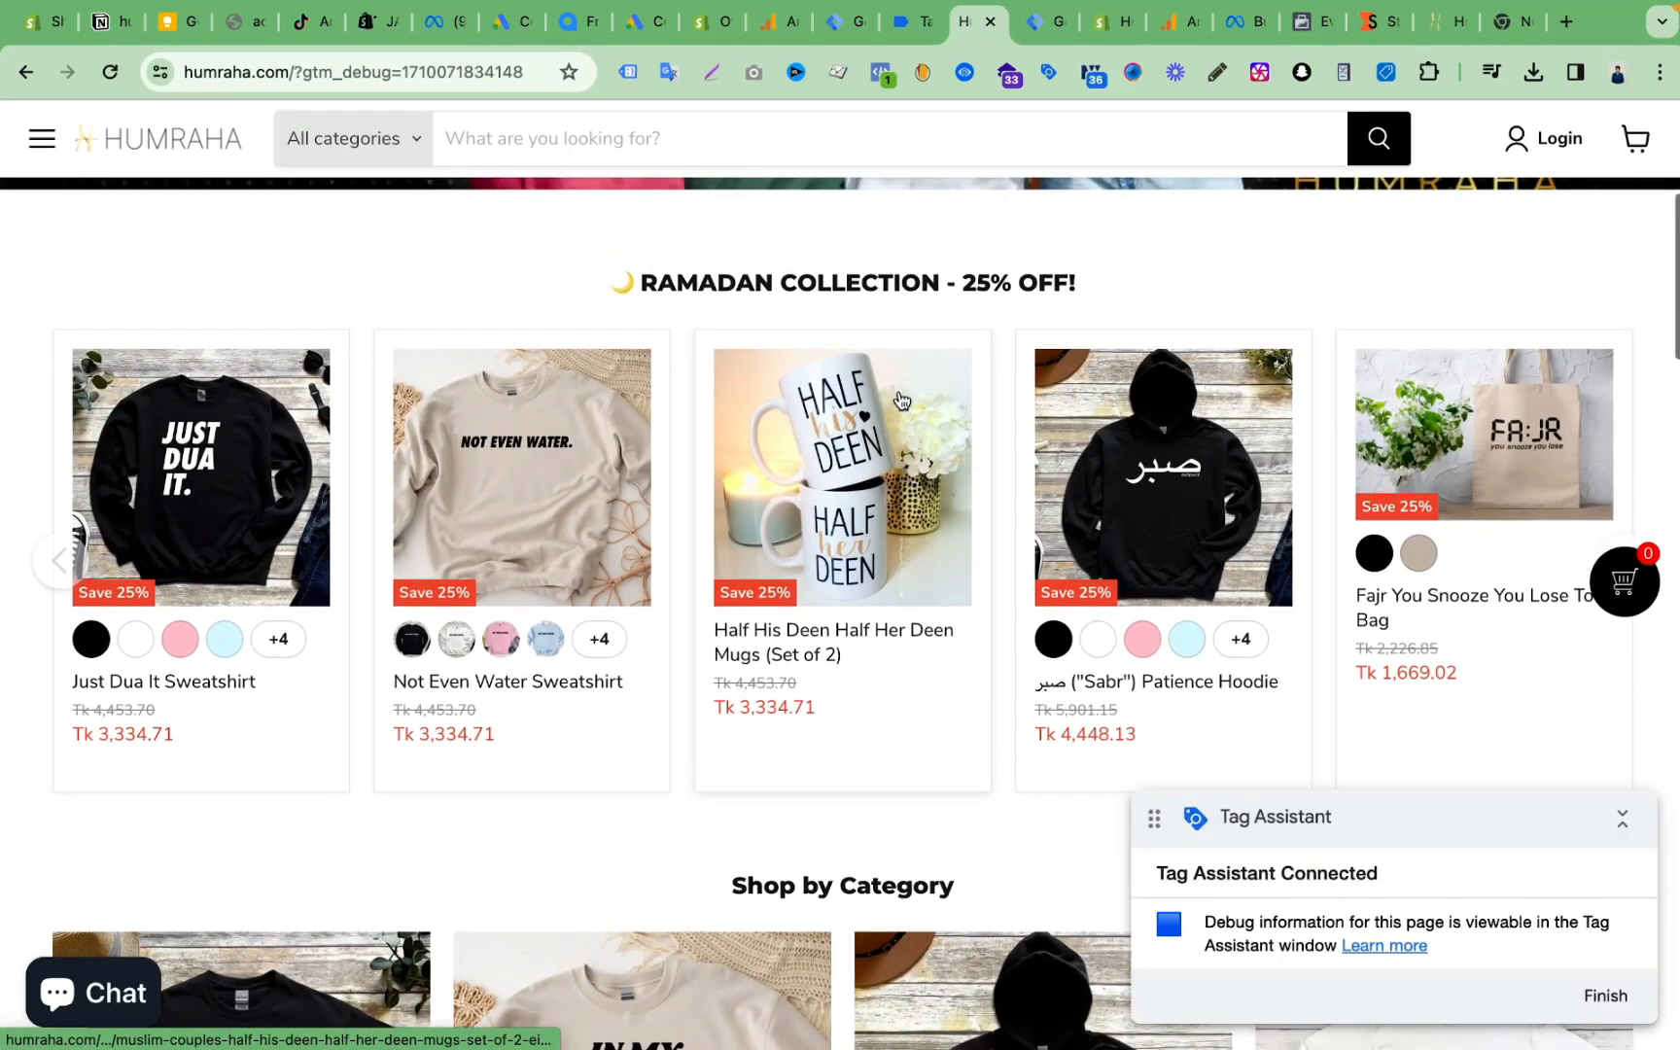
pyautogui.click(201, 477)
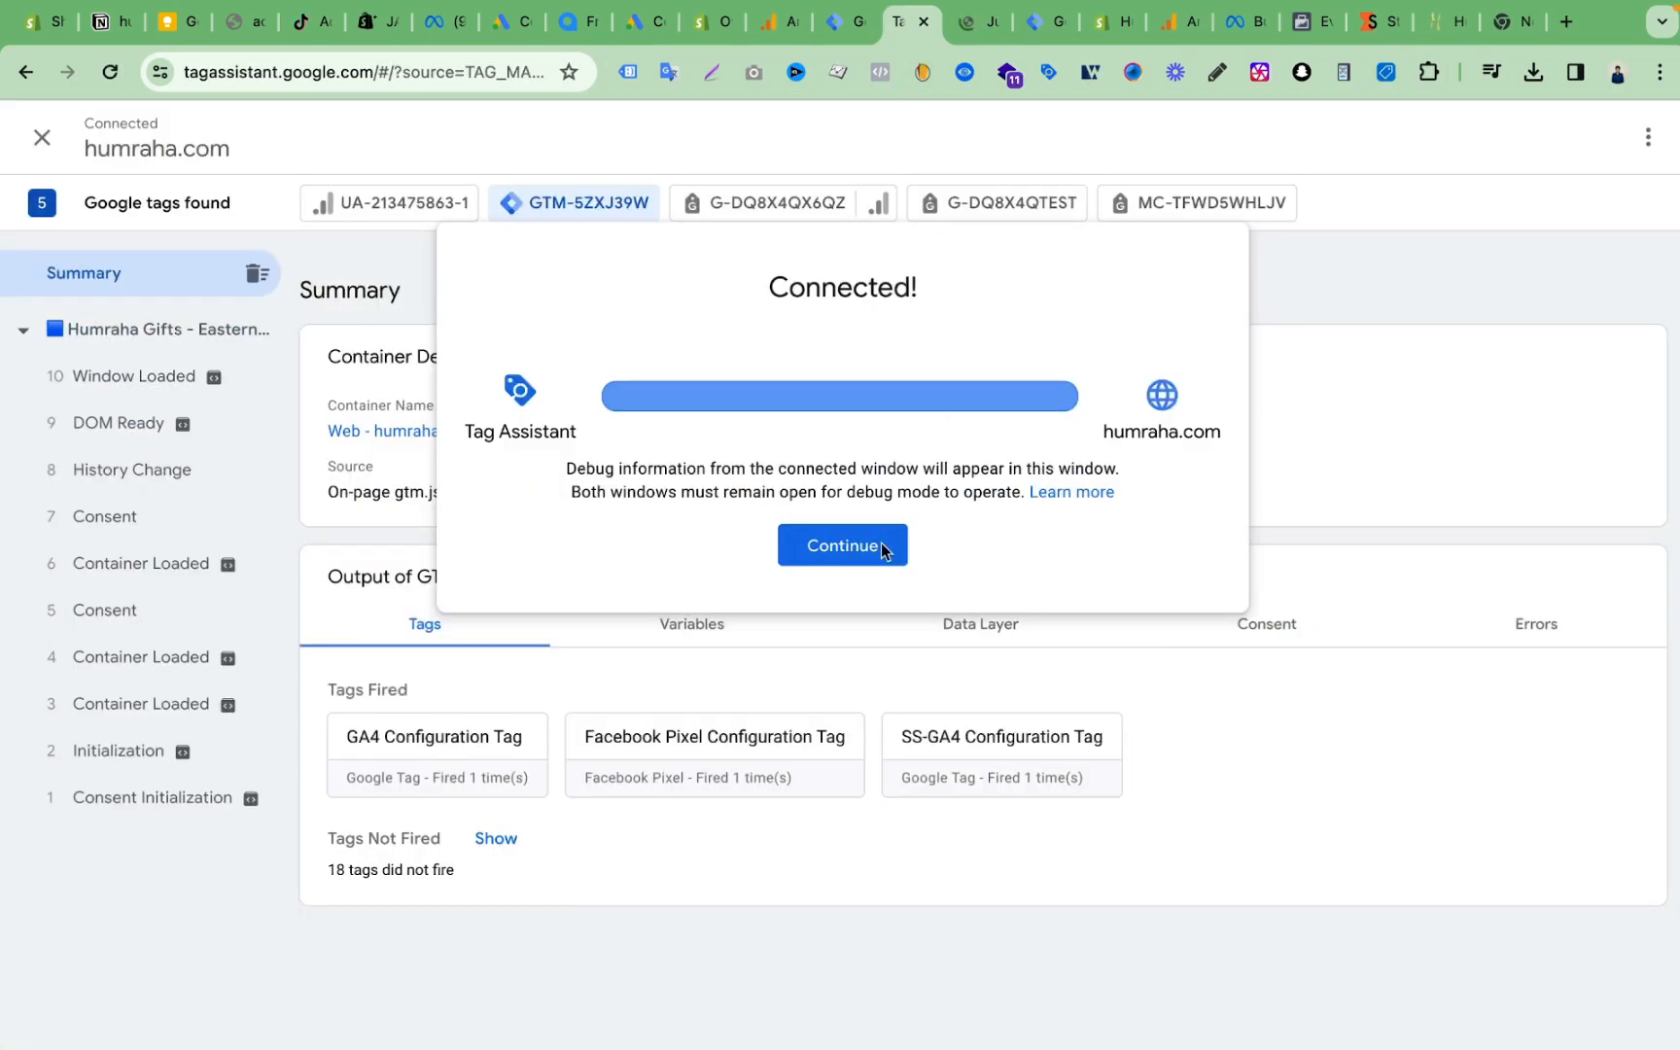
# Continue to the Tag Assistant session and inspect the data layer of the product page's view_item_stape event.
pyautogui.click(881, 542)
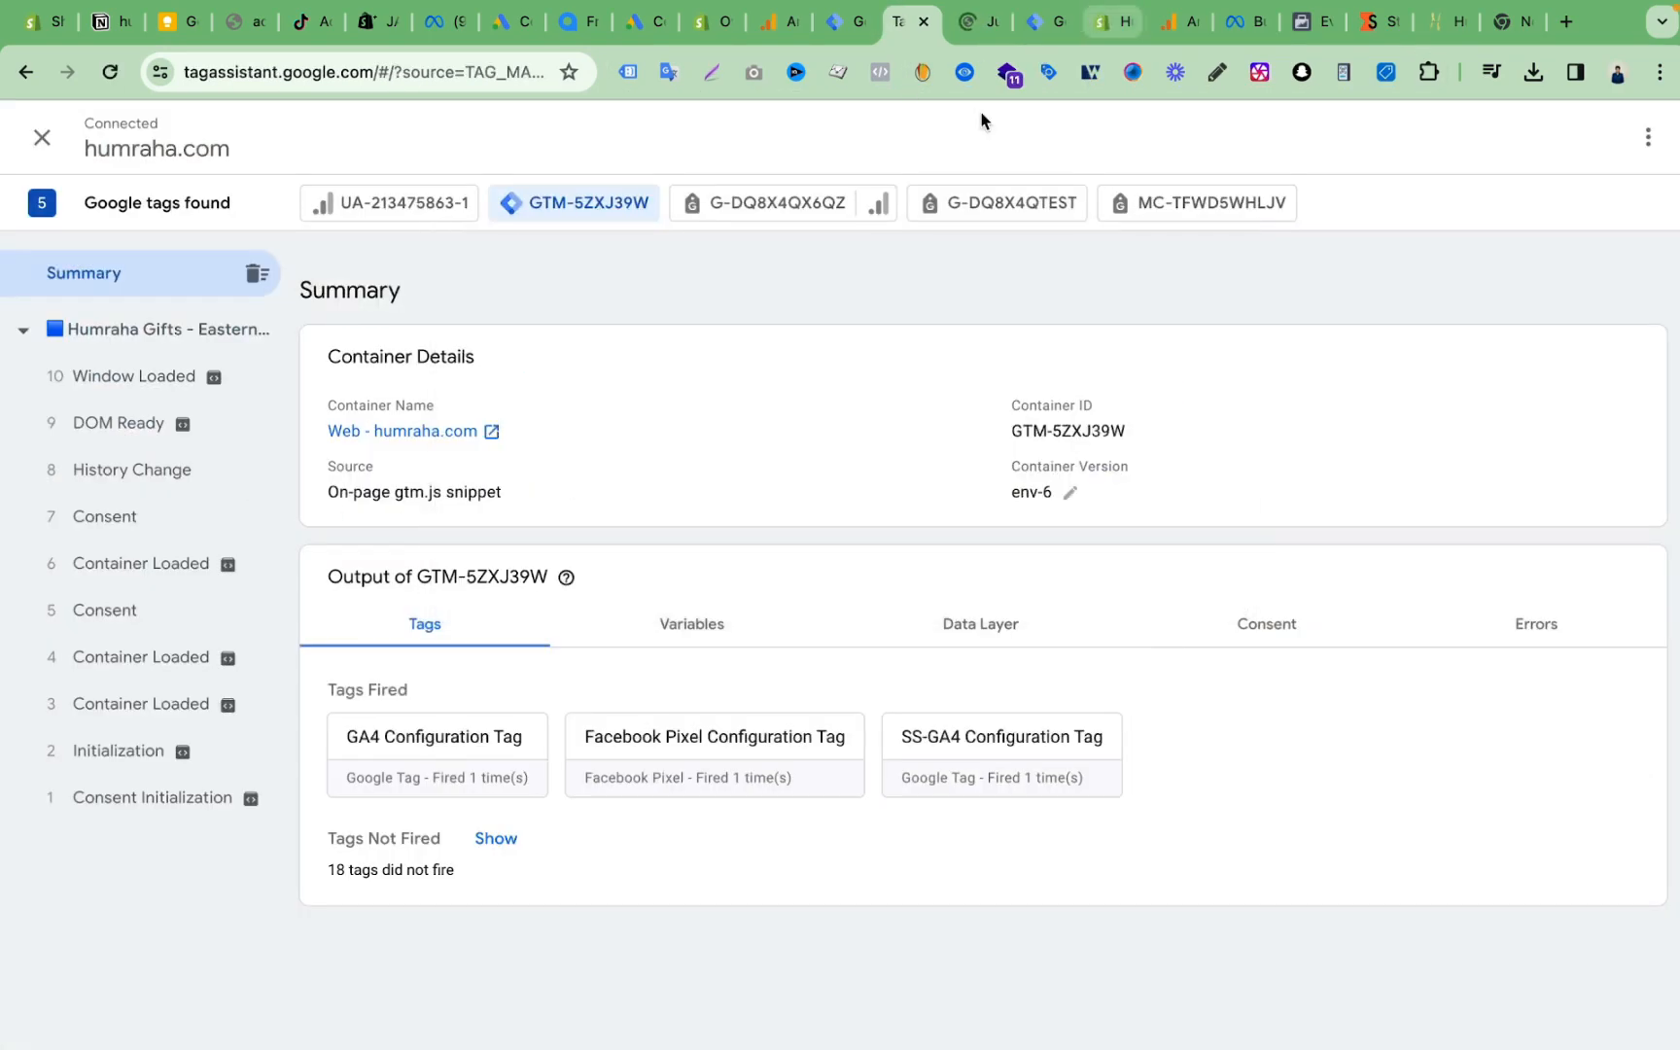
pyautogui.click(969, 27)
pyautogui.click(914, 35)
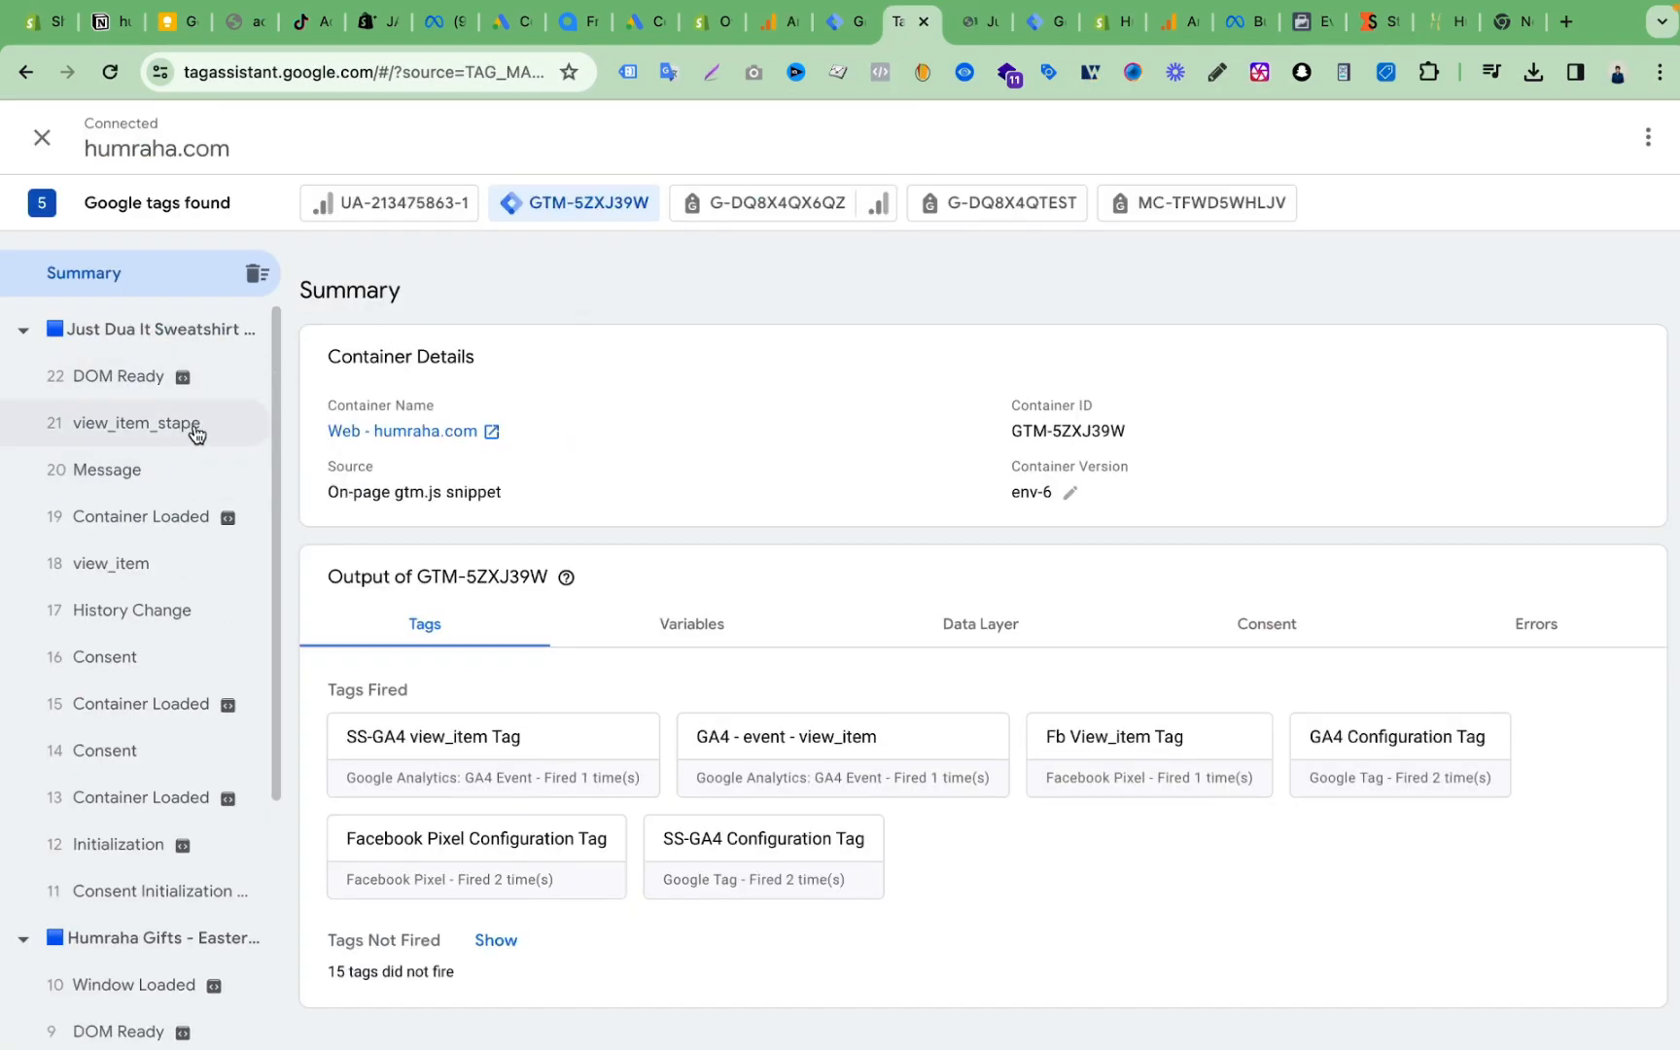
pyautogui.click(153, 428)
pyautogui.click(1001, 548)
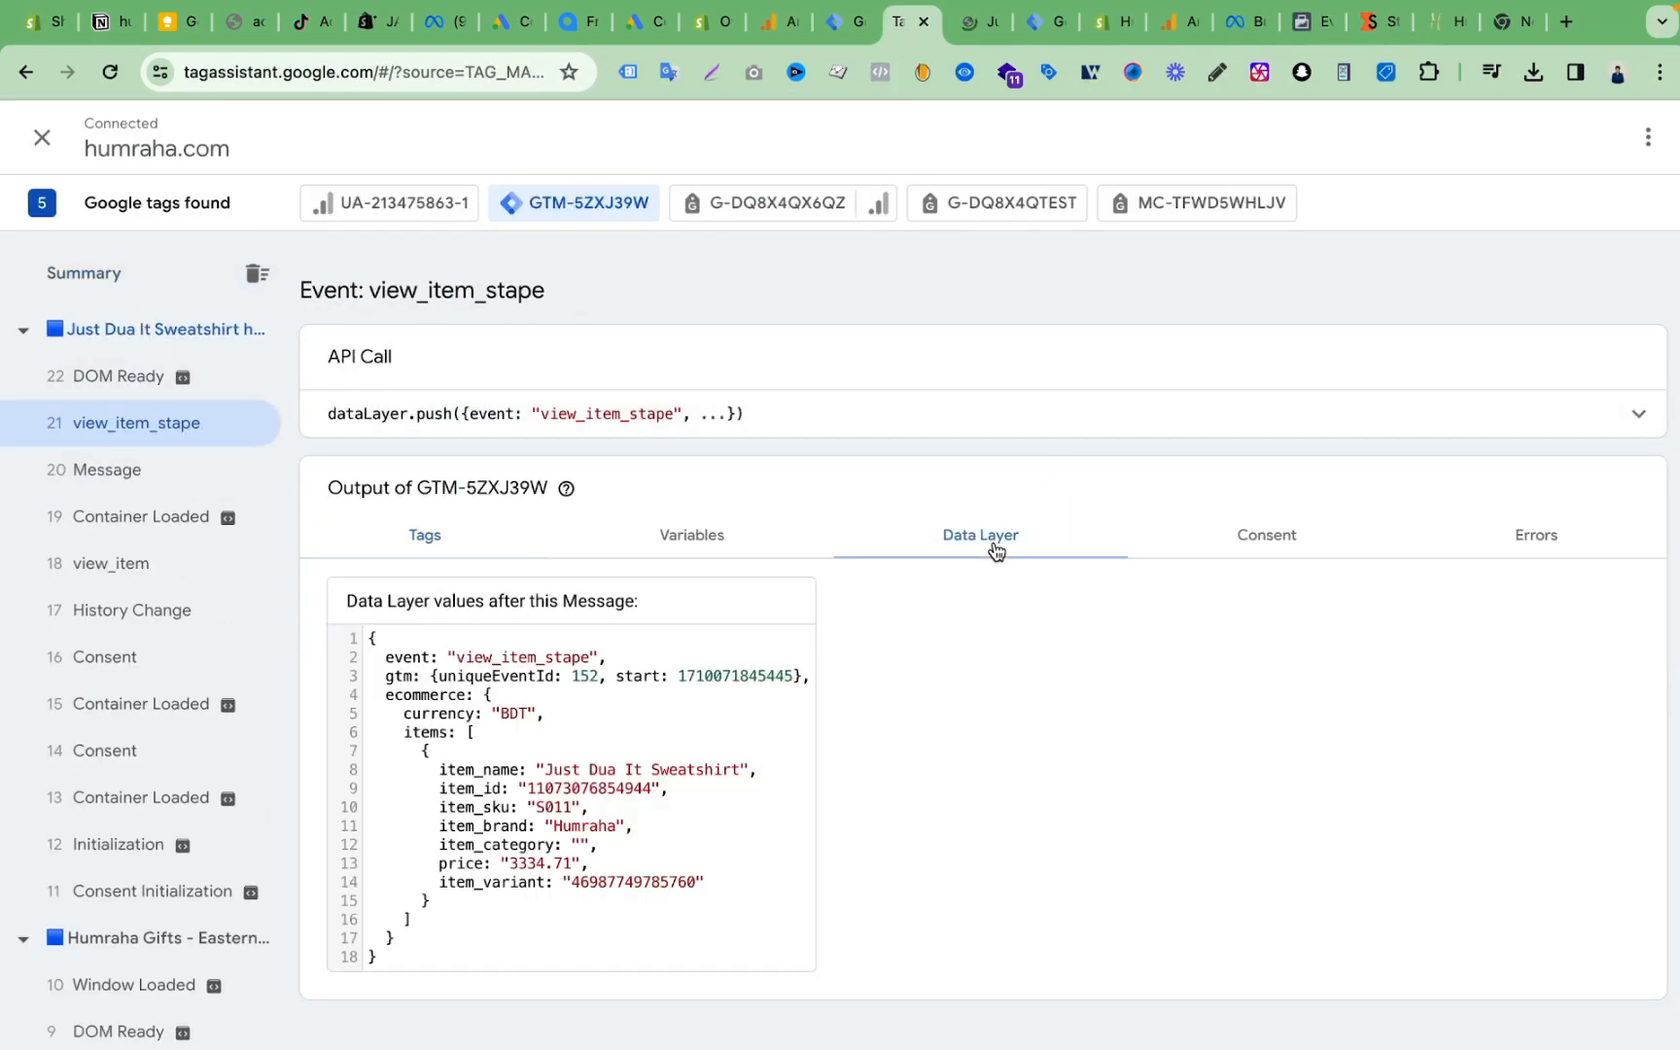
# Switch to Meta's test events, review the newly received events and check the details of the deduplicated server PageView event.
pyautogui.click(982, 35)
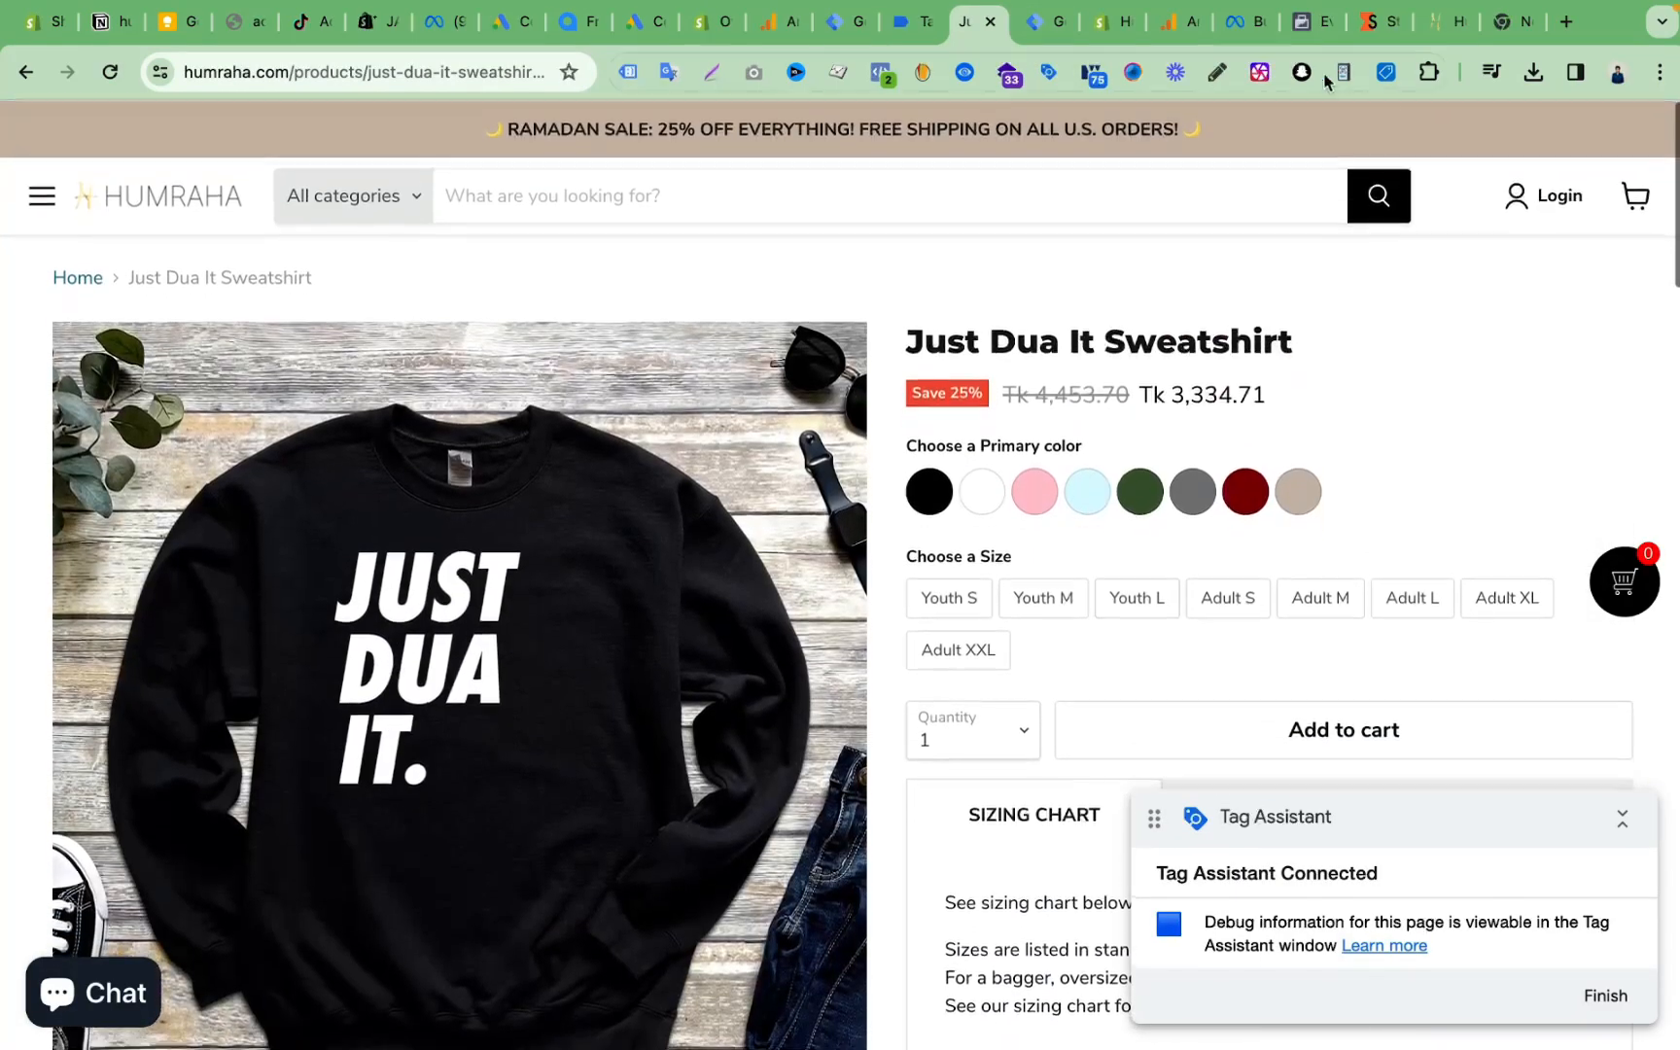
pyautogui.click(1308, 24)
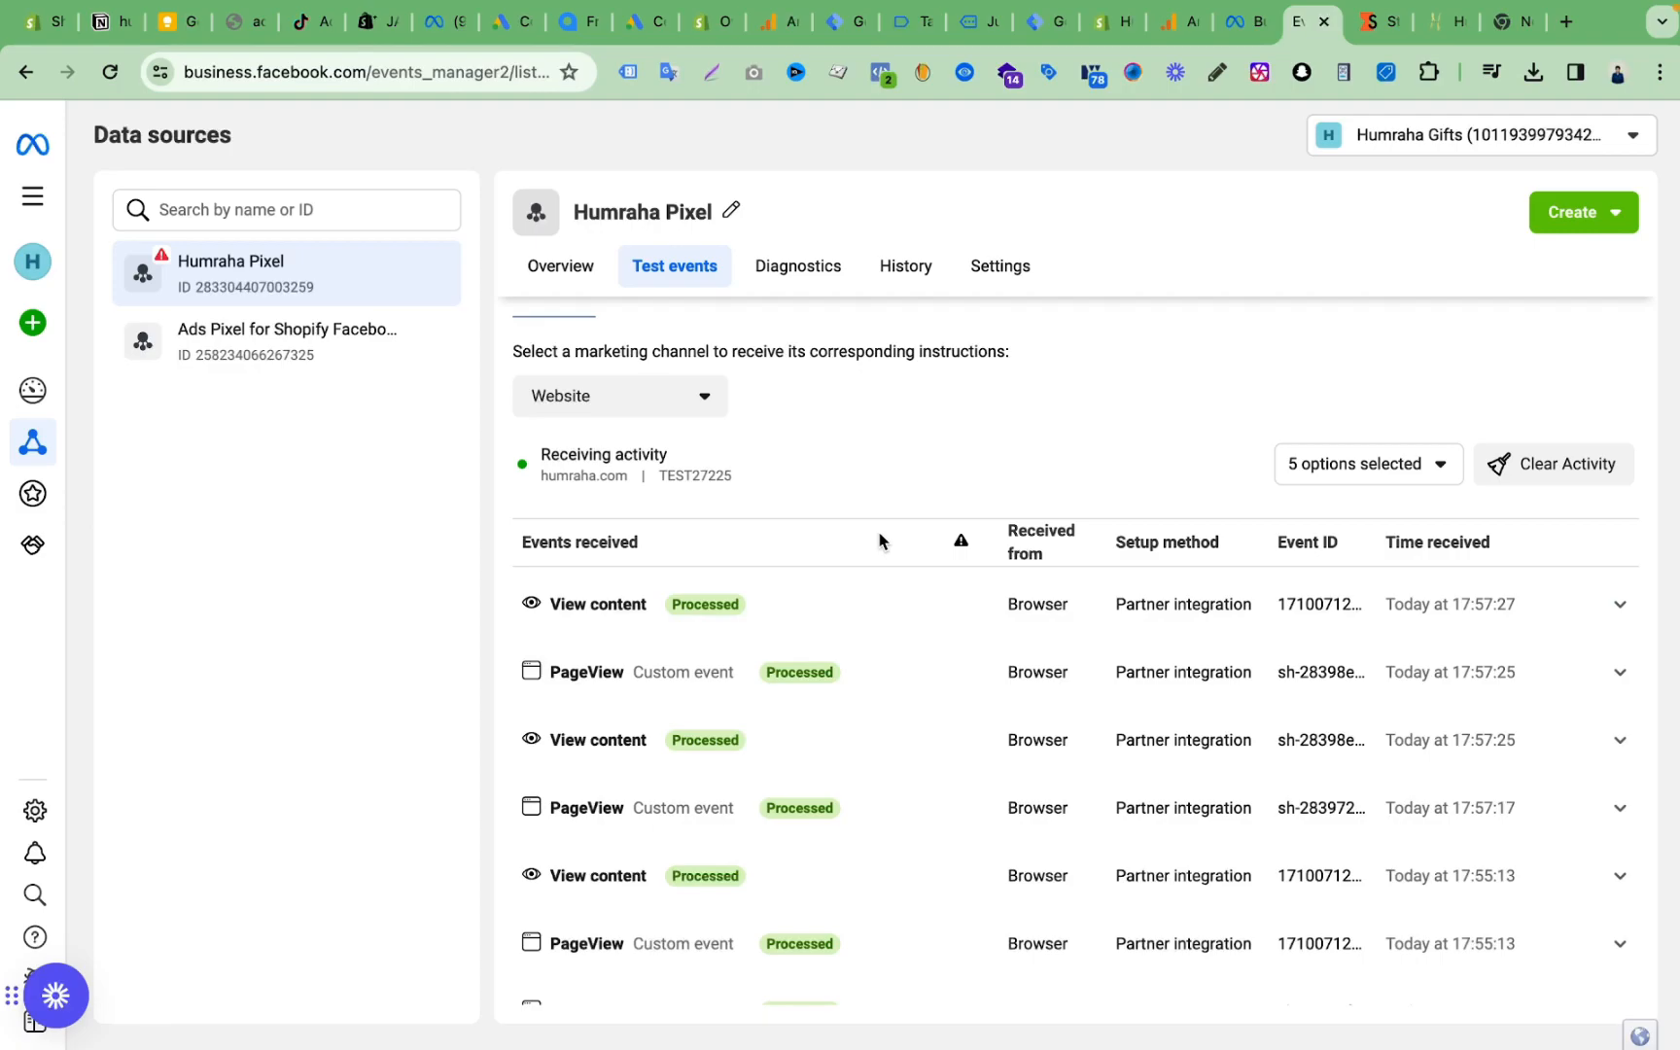
pyautogui.scroll(2, 880, 542)
pyautogui.scroll(-6, 882, 541)
pyautogui.scroll(6, 882, 542)
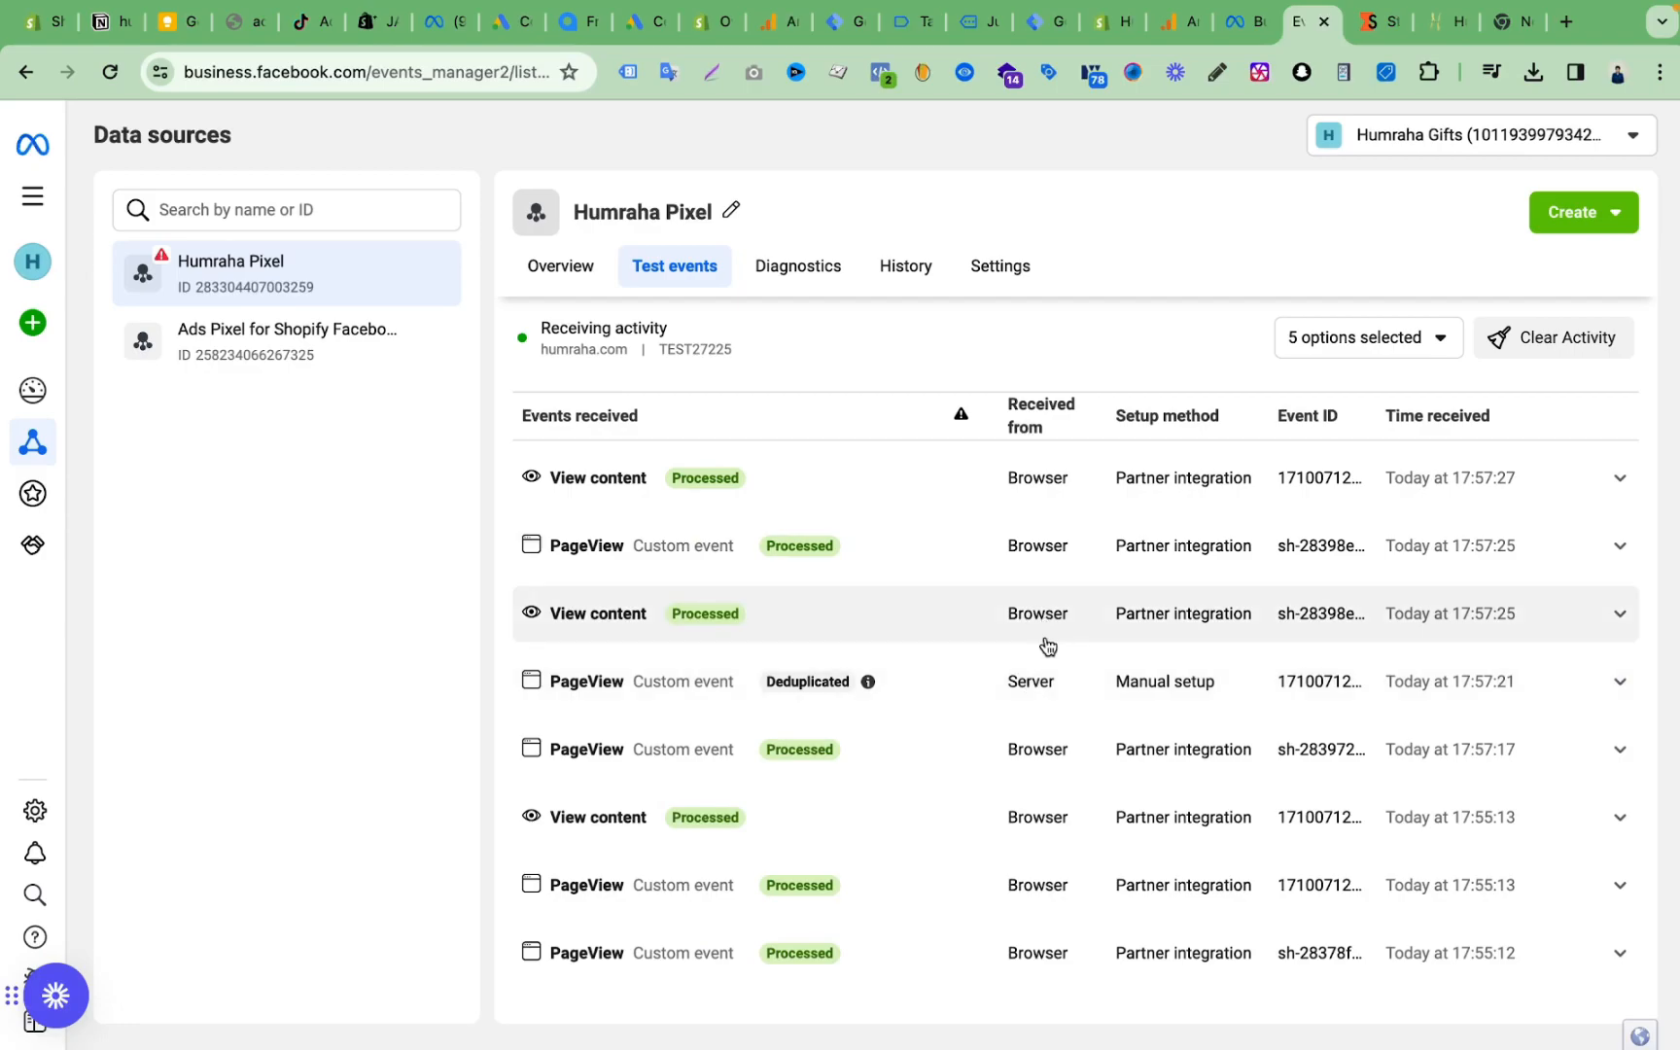
pyautogui.click(775, 694)
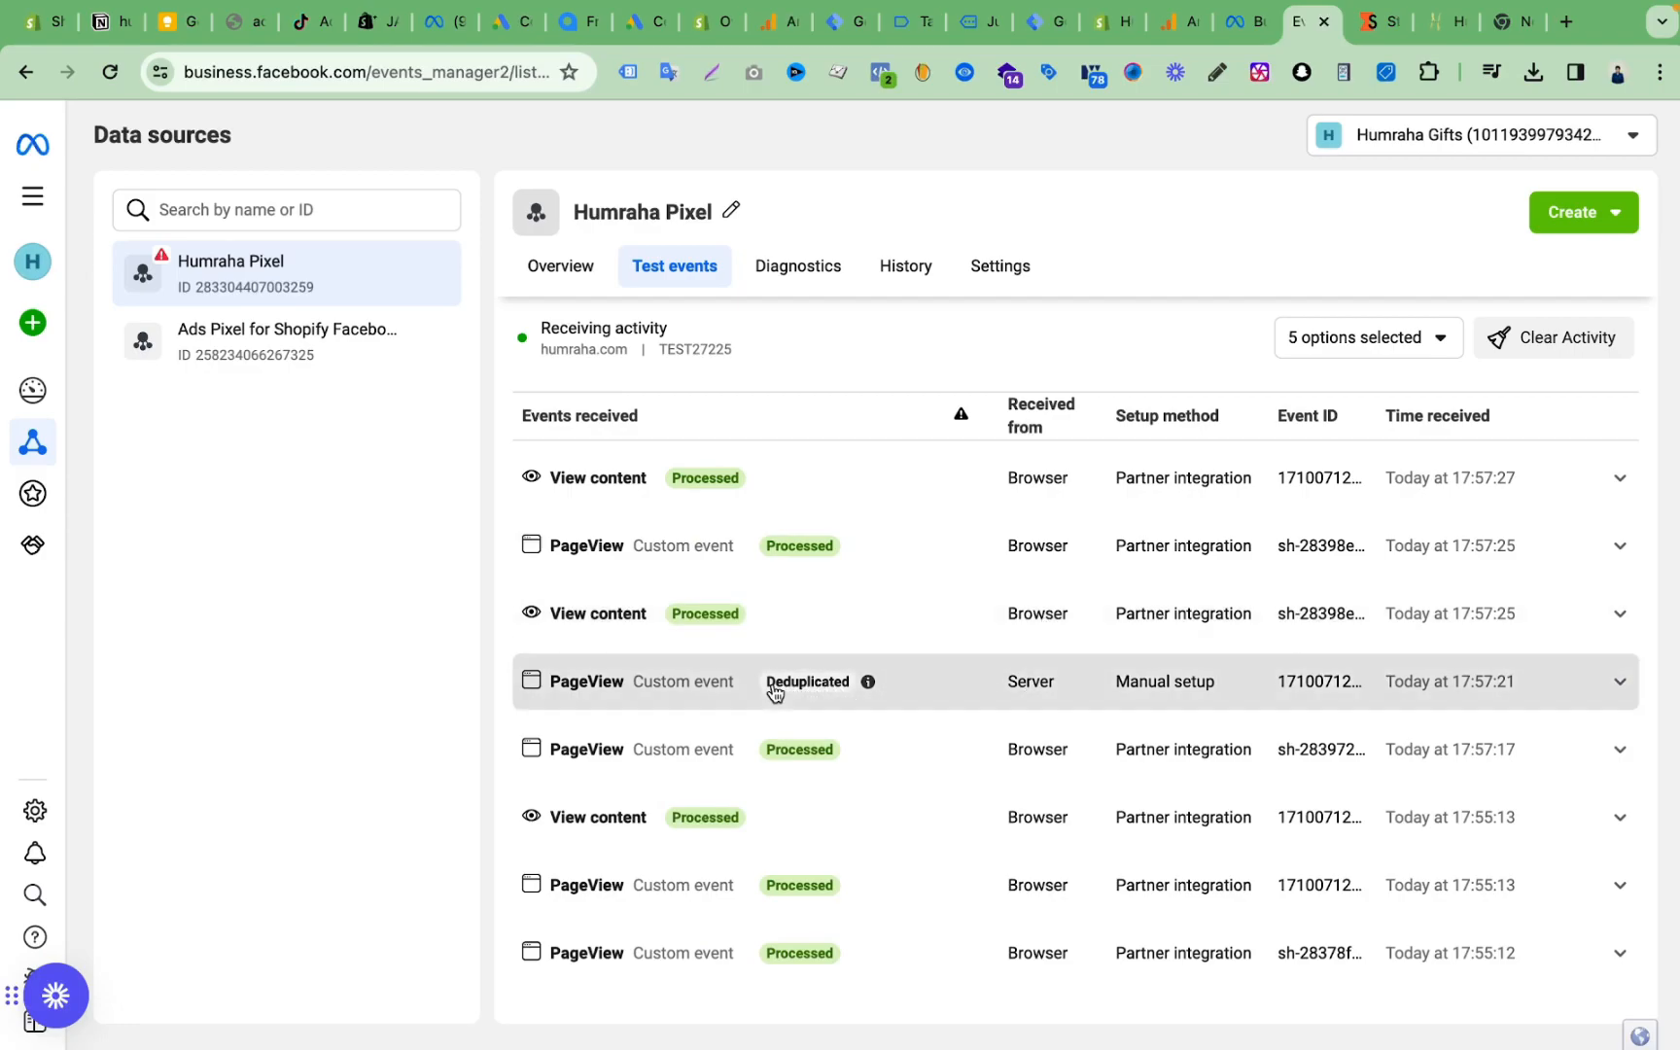
pyautogui.moveTo(849, 693); pyautogui.dragTo(849, 693)
pyautogui.scroll(1, 1087, 592)
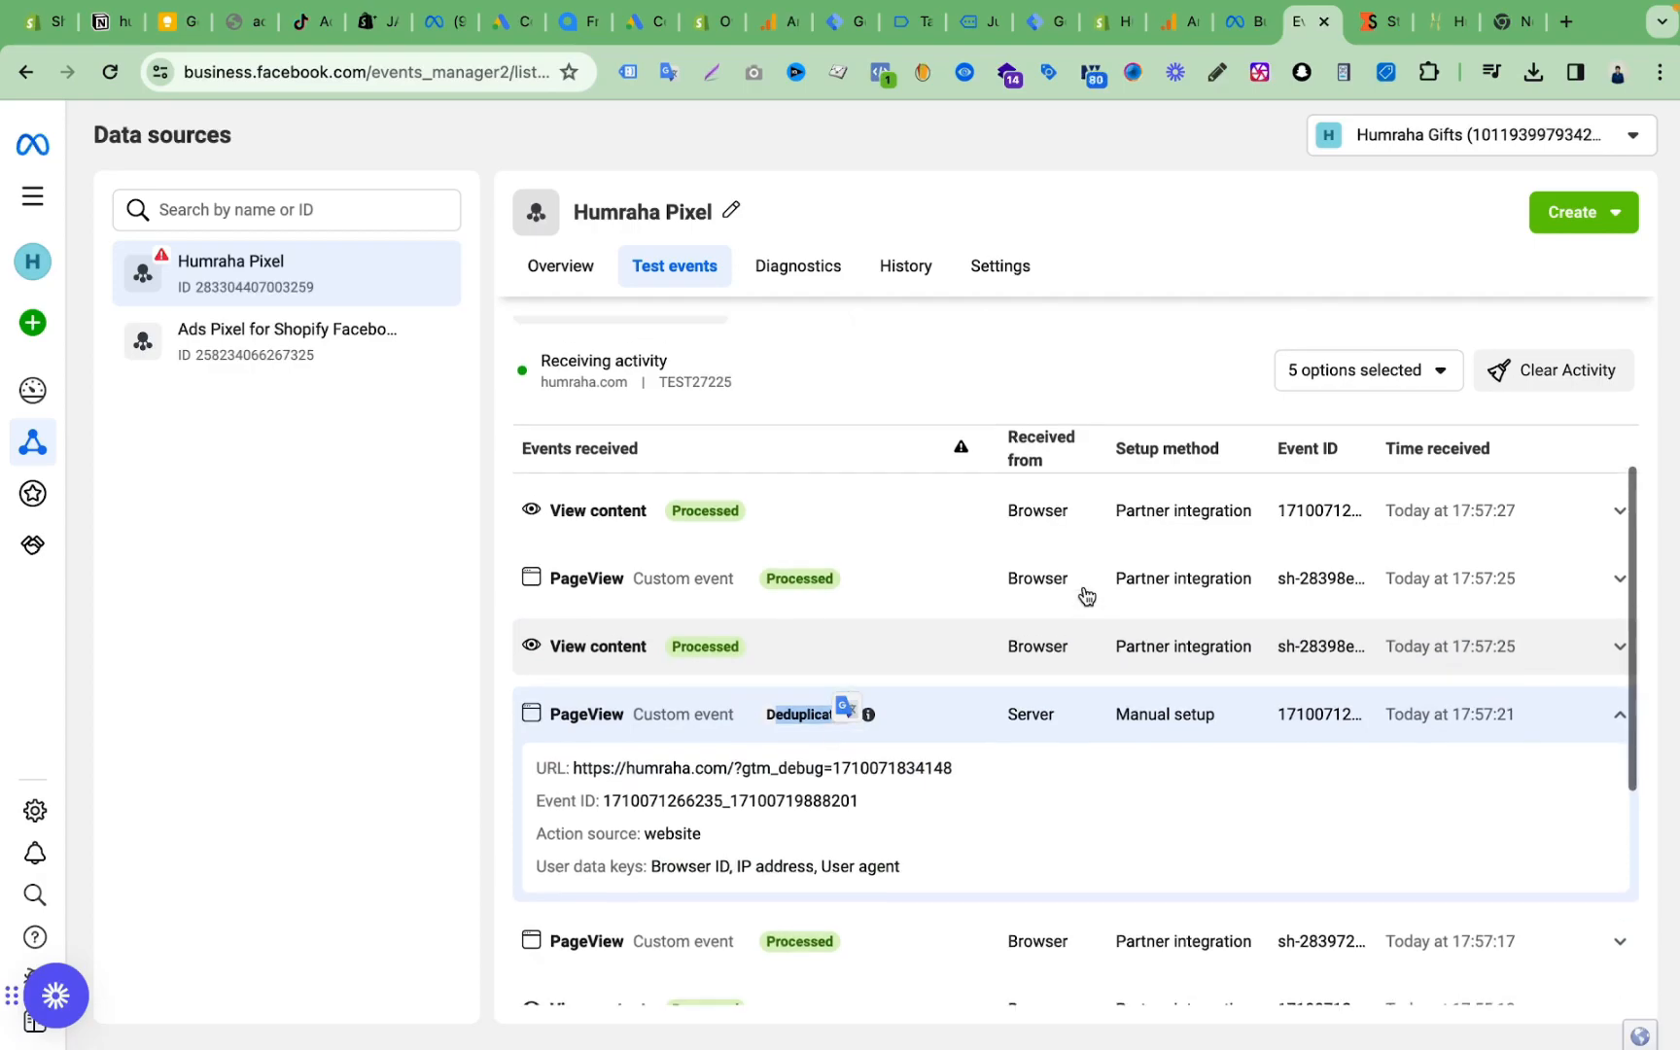
pyautogui.click(961, 754)
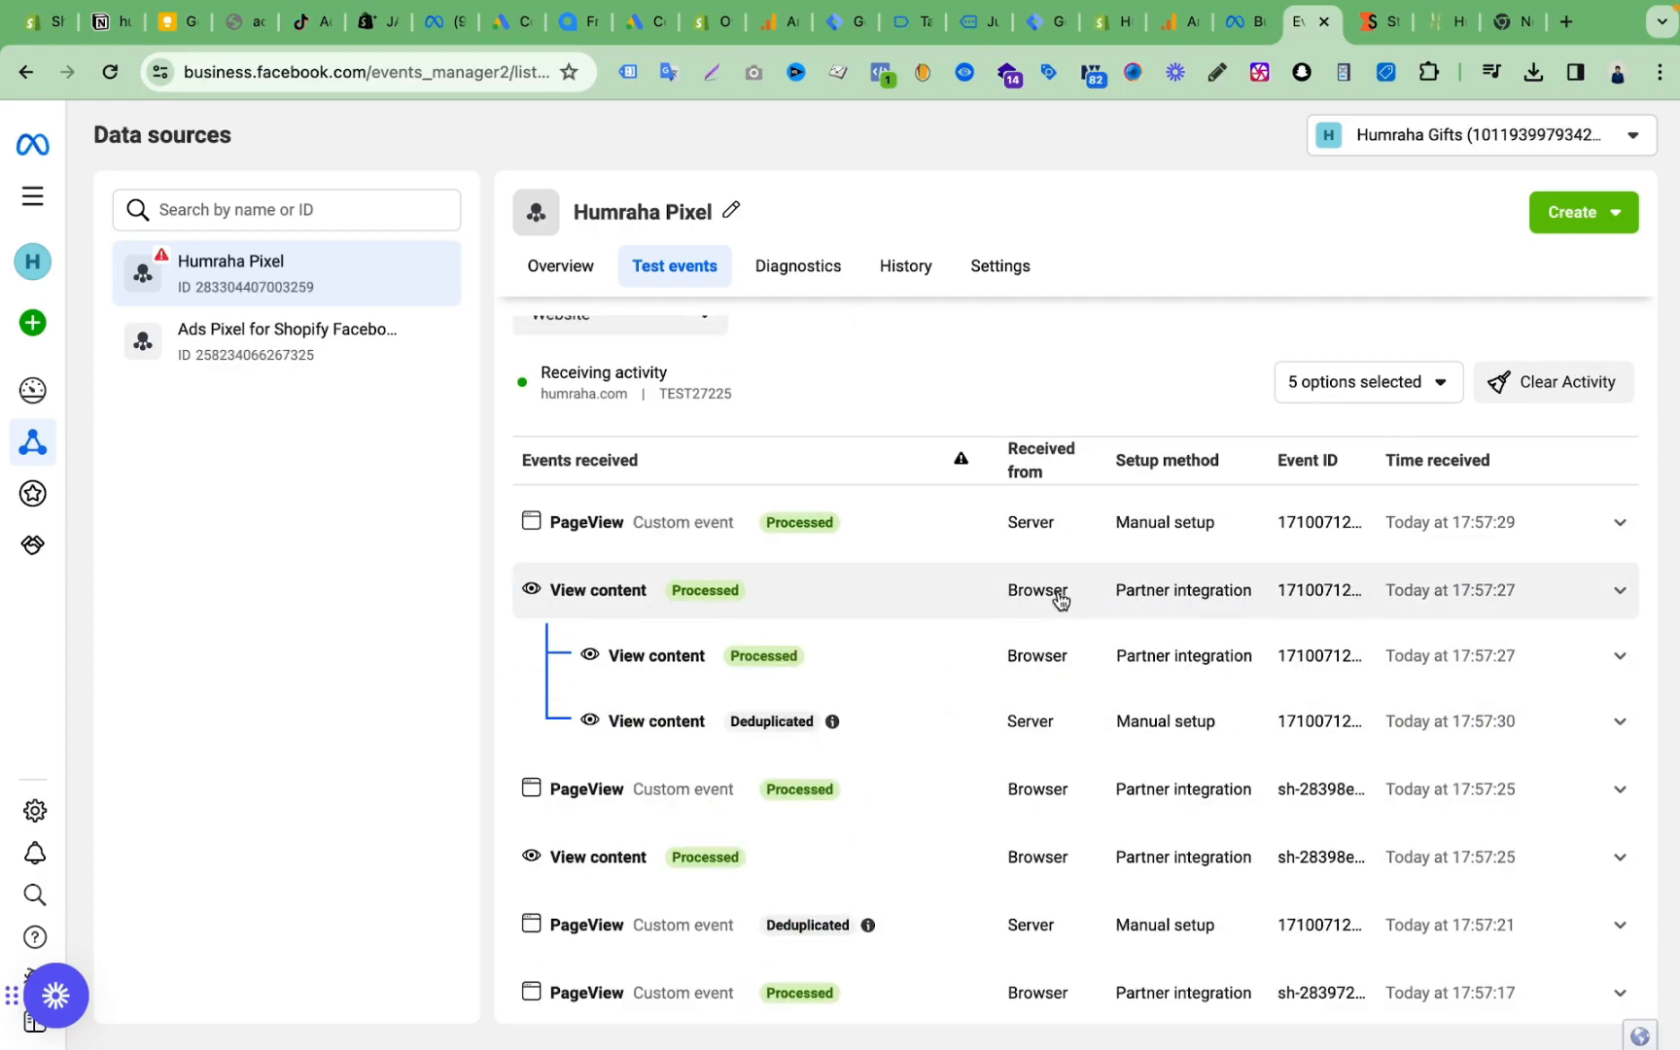
# Expand the deduplicated server View content event and examine its event ID and full parameter list.
pyautogui.scroll(-2, 953, 679)
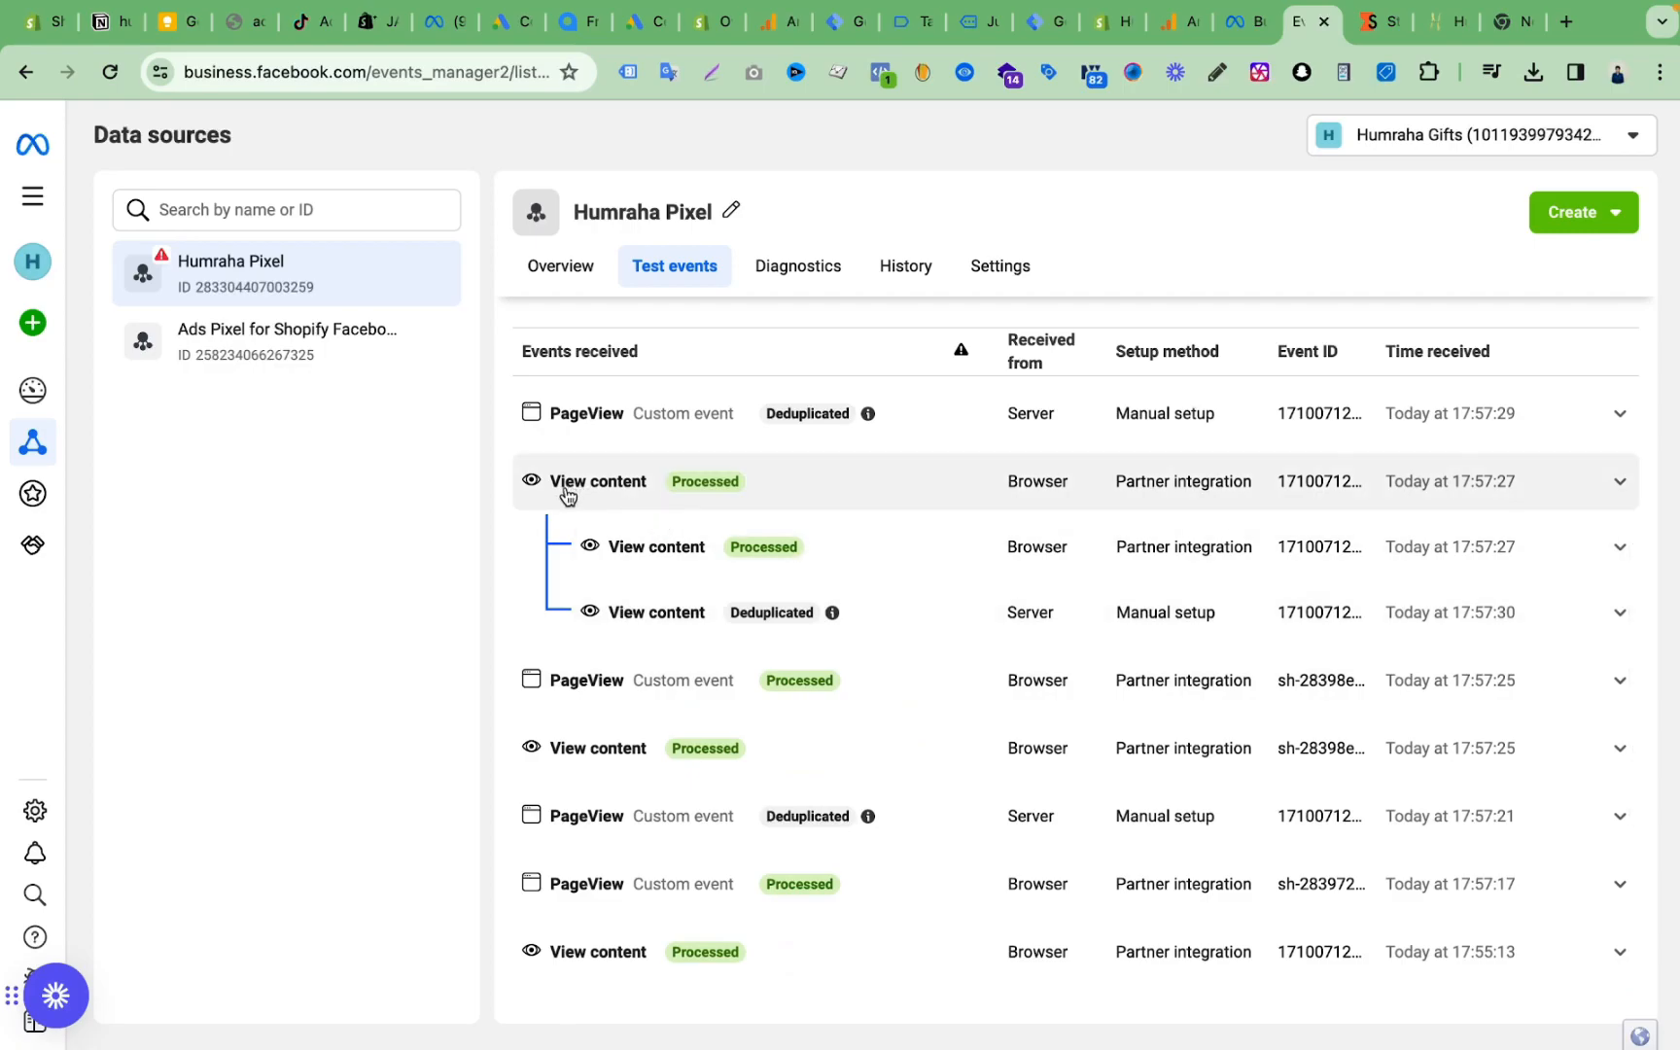
pyautogui.click(969, 626)
pyautogui.scroll(-2, 969, 626)
pyautogui.click(626, 767)
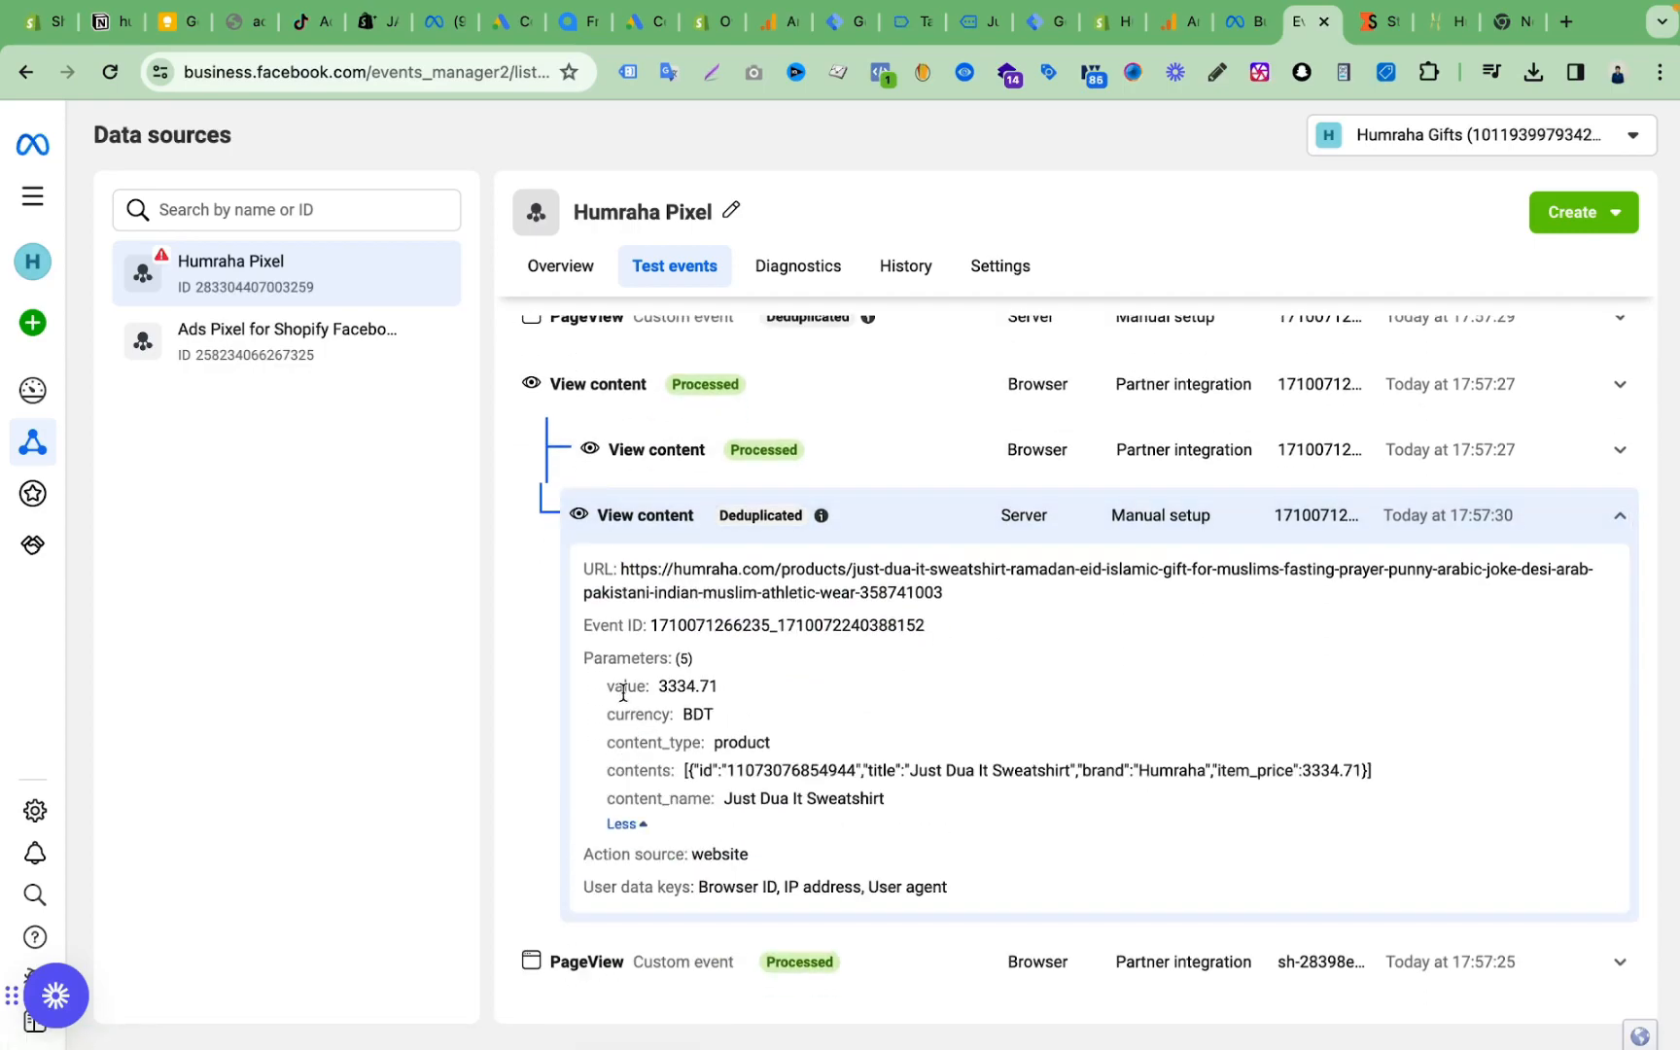
pyautogui.moveTo(609, 685); pyautogui.dragTo(939, 800)
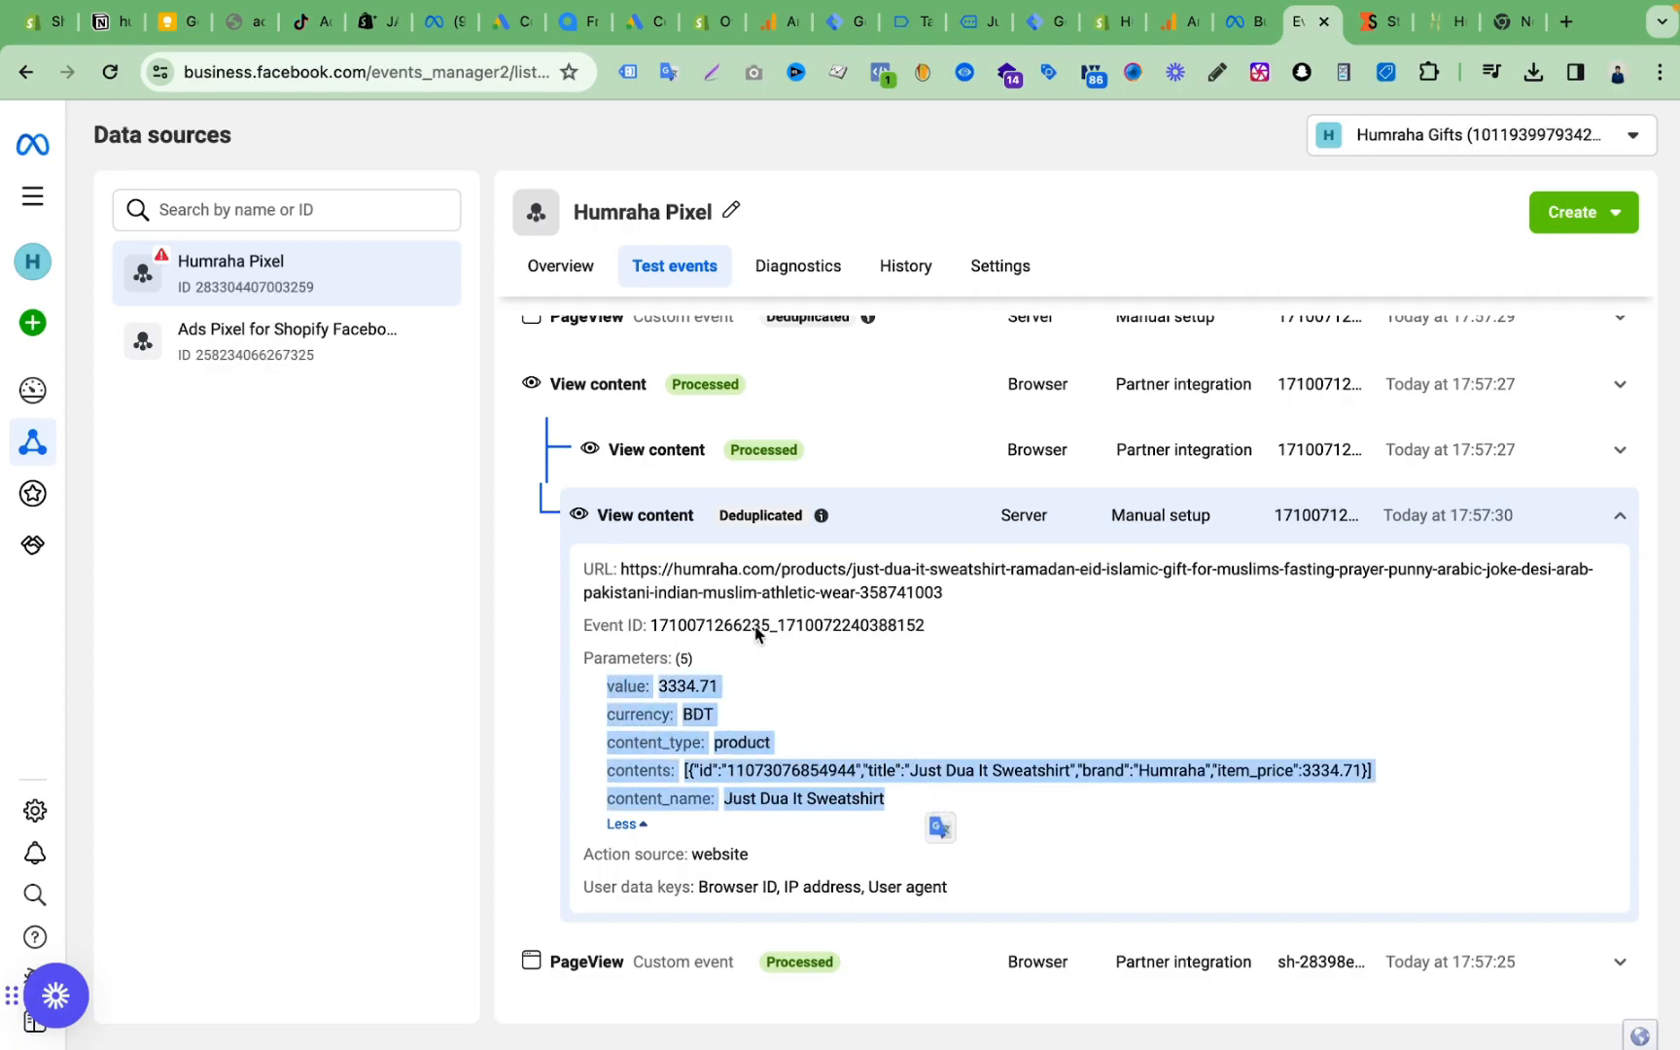
# Expand the matching browser View content event, compare all its parameters with the server event and collapse both.
pyautogui.click(905, 475)
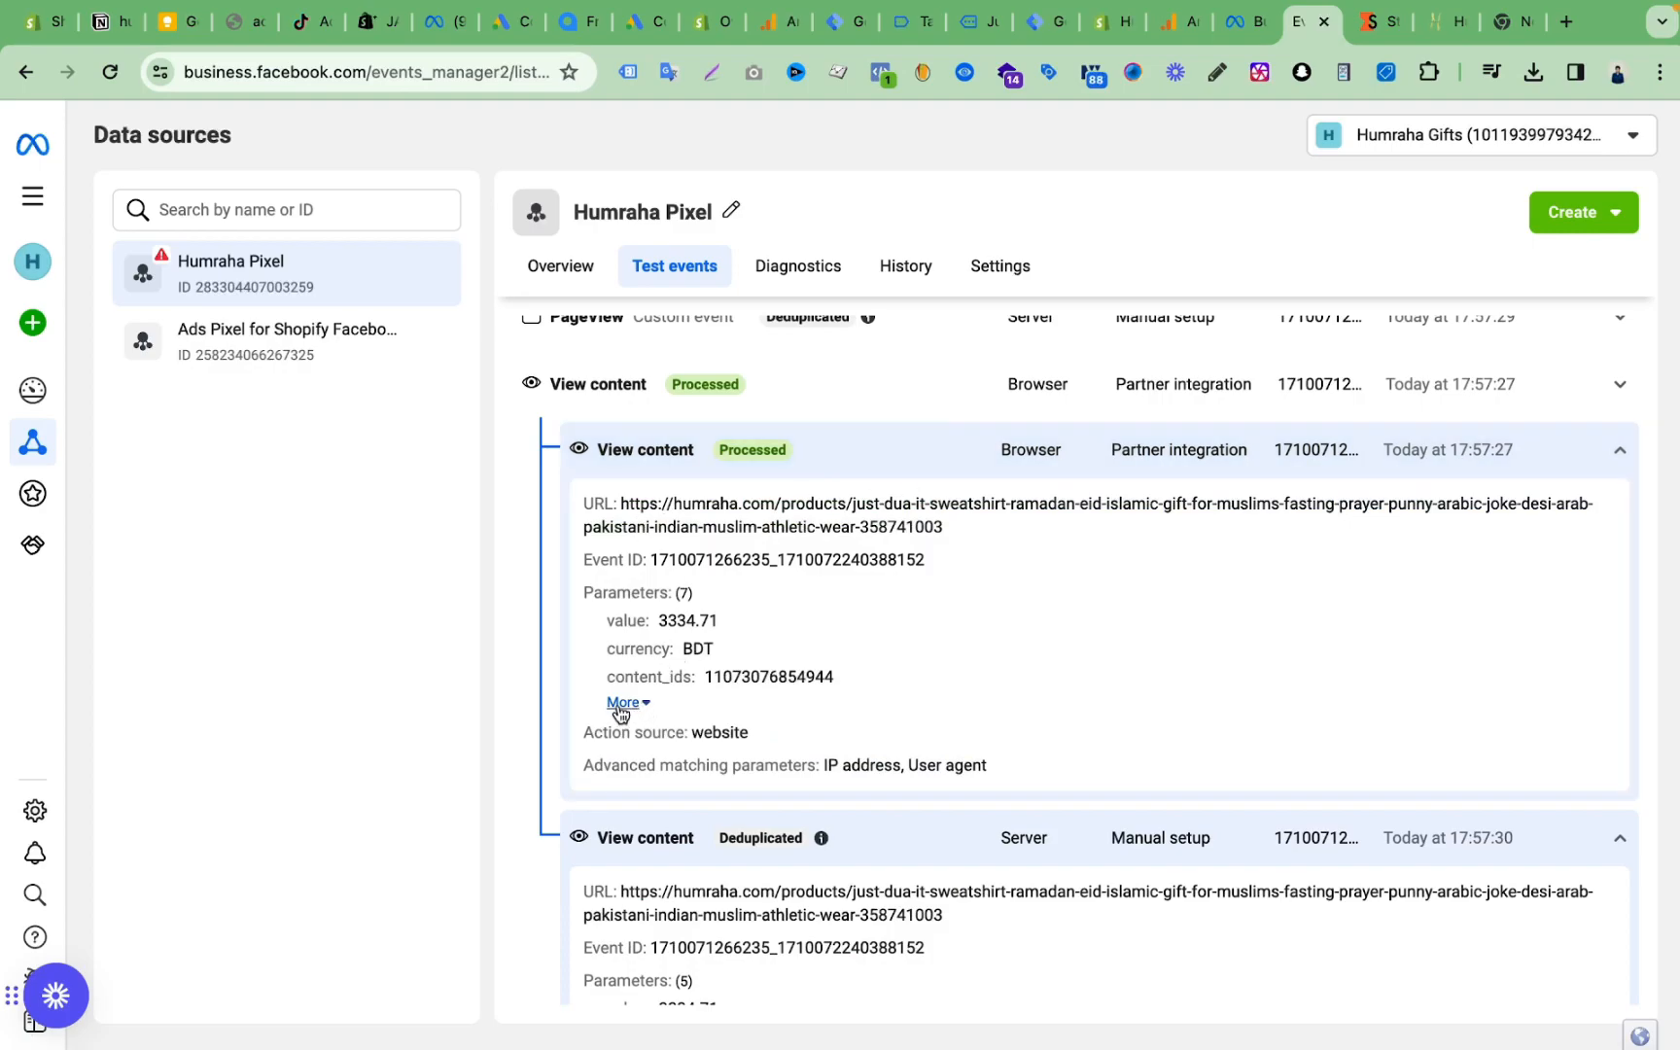
pyautogui.click(623, 703)
pyautogui.moveTo(613, 616); pyautogui.dragTo(1012, 799)
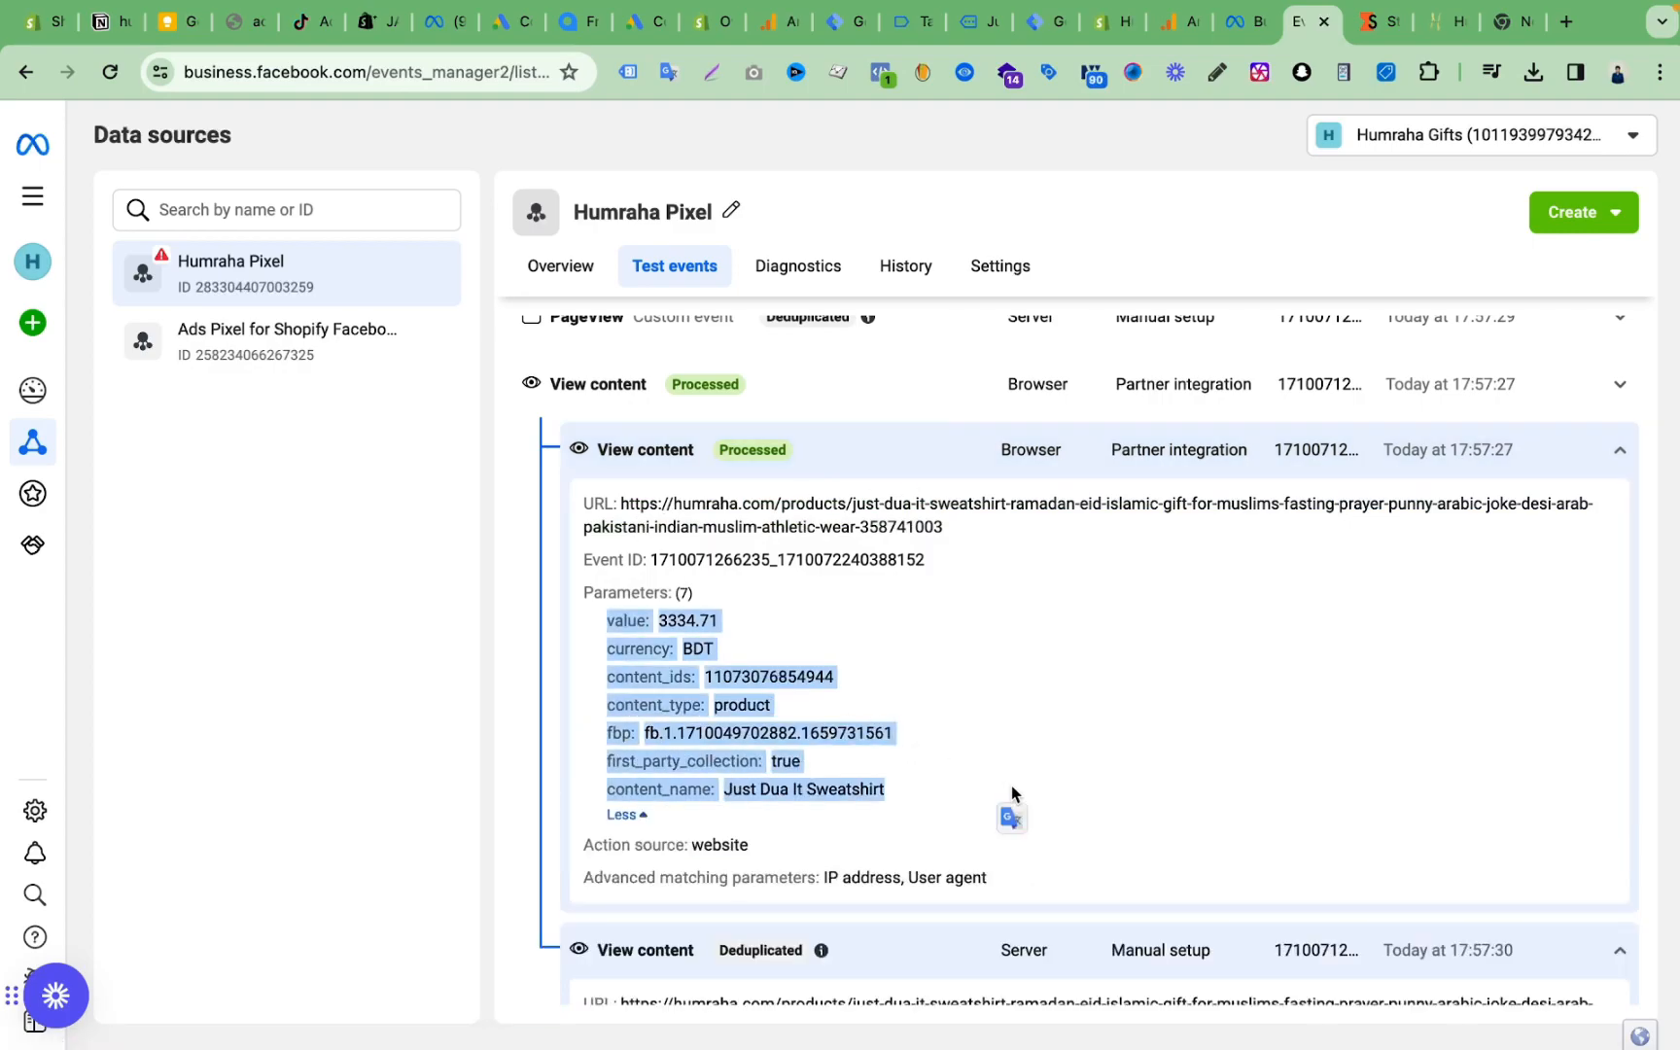
pyautogui.click(1069, 674)
pyautogui.click(886, 476)
pyautogui.scroll(4, 962, 554)
pyautogui.click(945, 537)
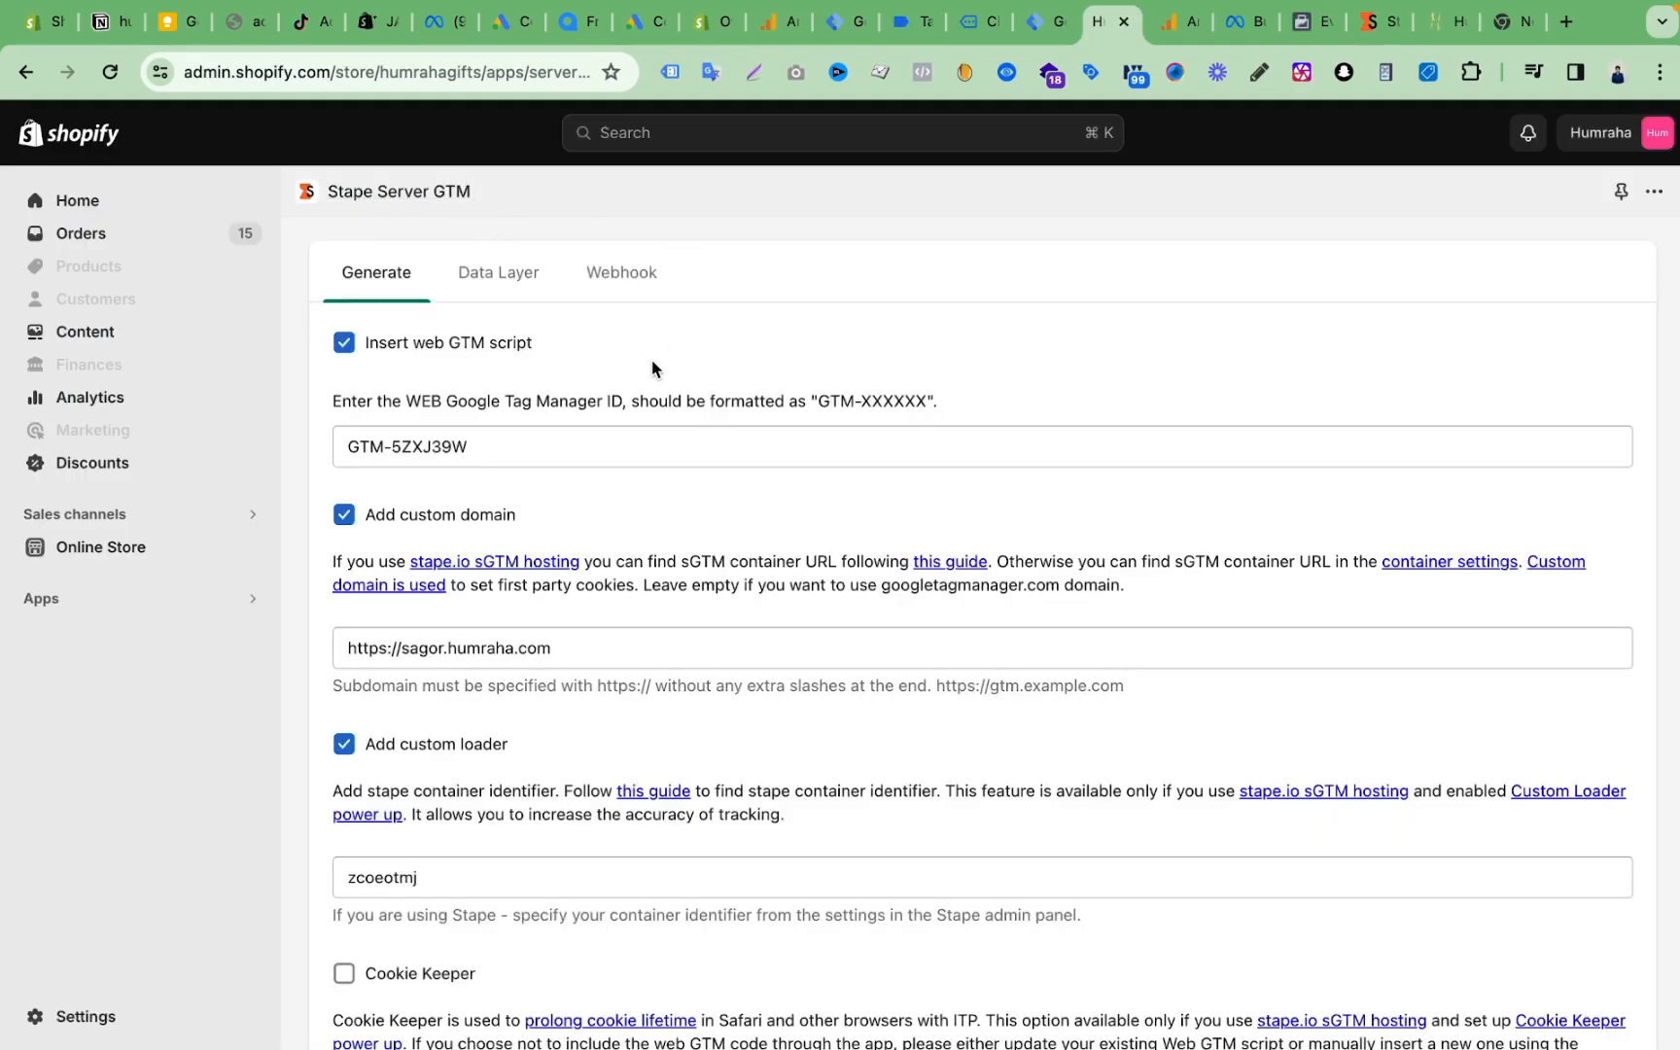
# Save the Stape Server GTM app's data layer settings in Shopify with ecommerce events and user data included.
pyautogui.click(498, 270)
pyautogui.click(372, 467)
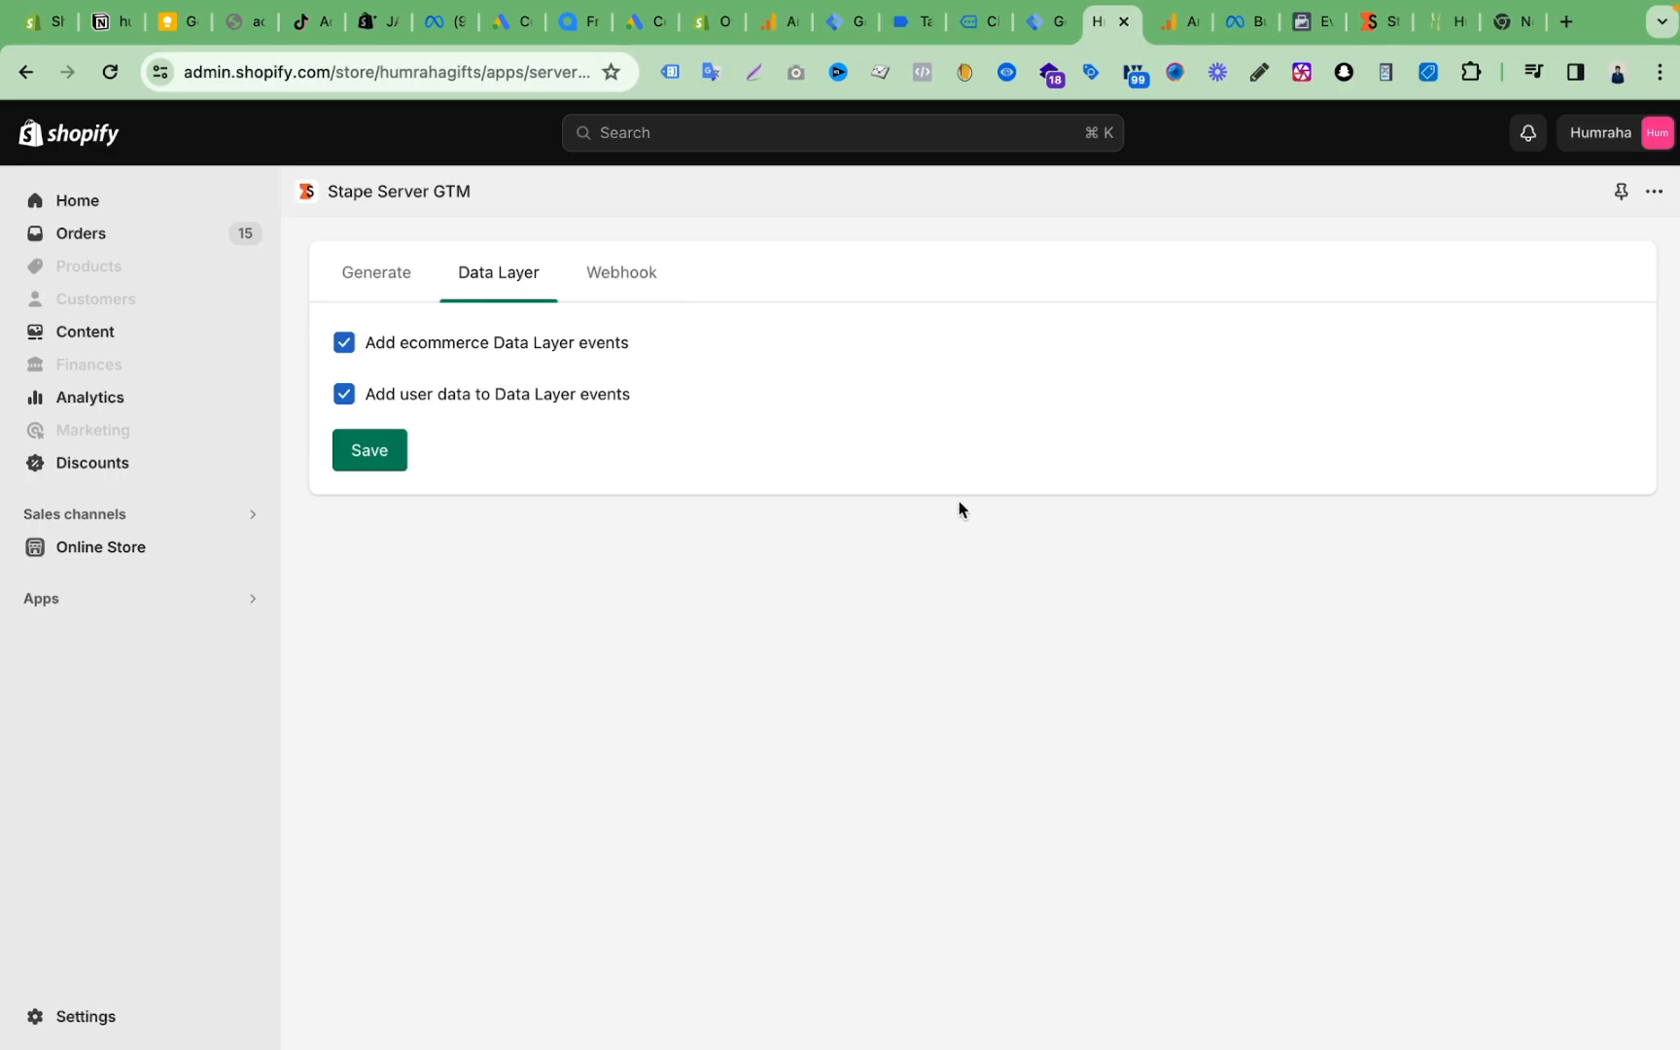
# Switch to the Buy Me a Coffee page and review the Premium Shopify Data-Layer Code & Installation Guide and its supported events.
pyautogui.hotkey('ctrl', 'Up')
pyautogui.click(1262, 98)
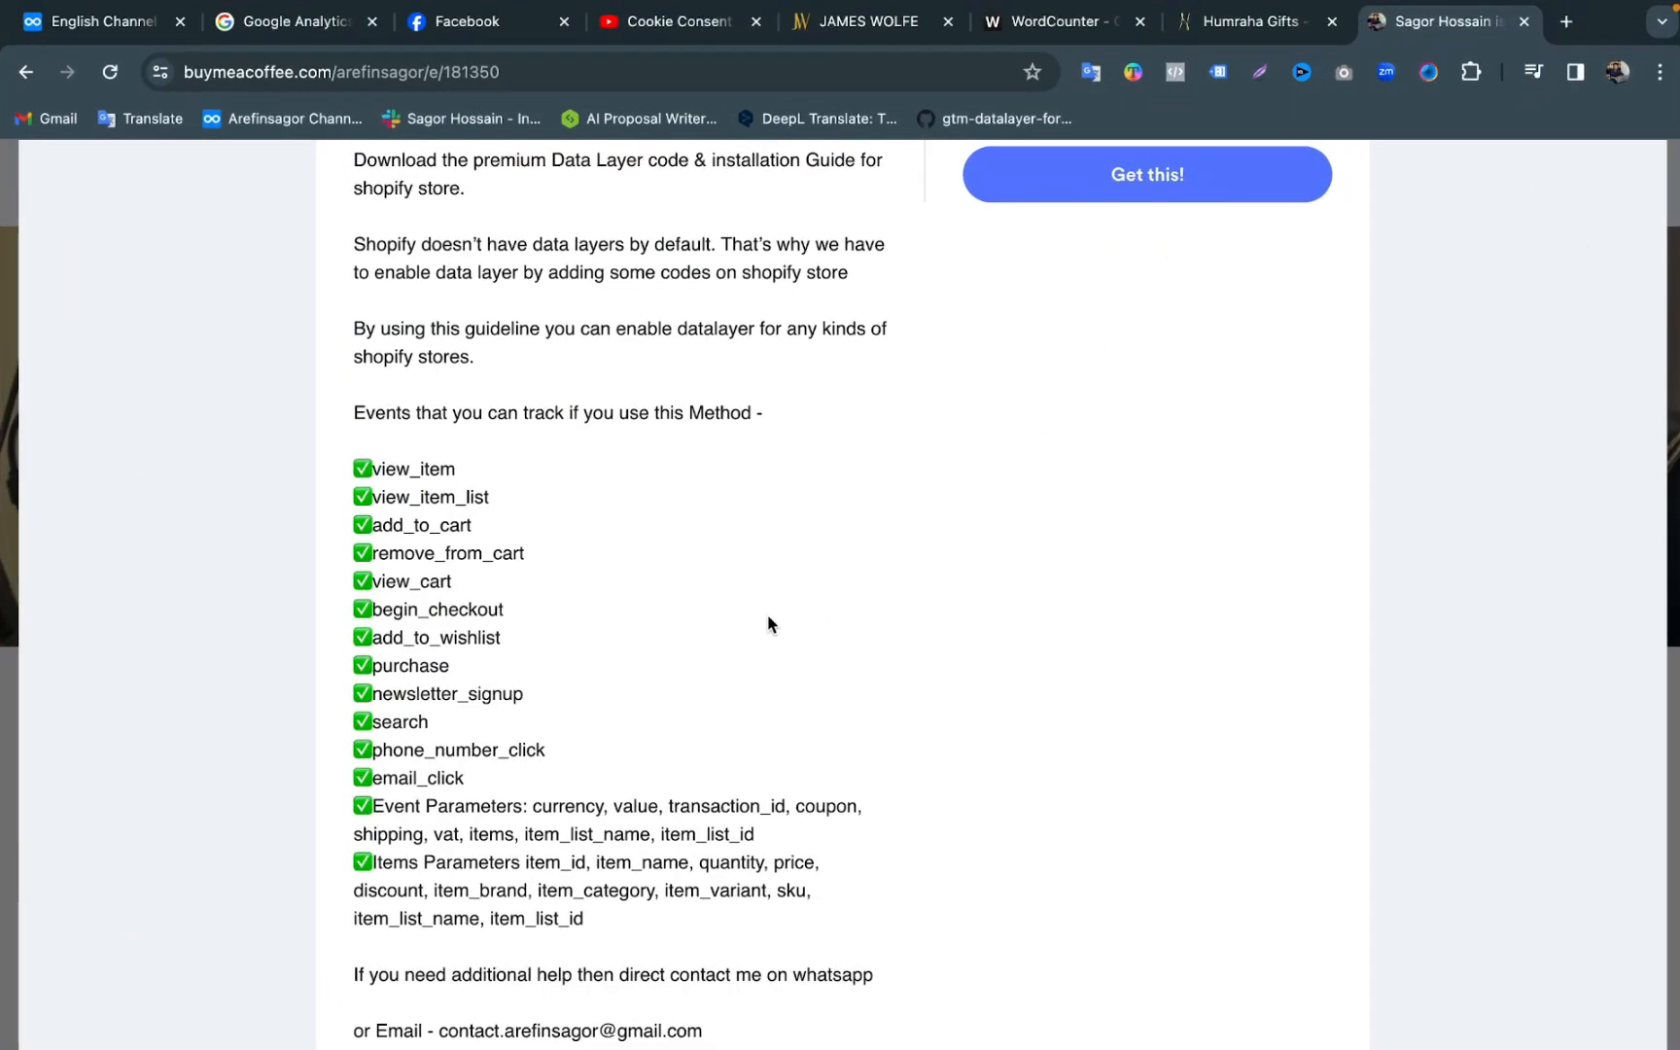
pyautogui.scroll(5, 768, 623)
pyautogui.scroll(5, 607, 565)
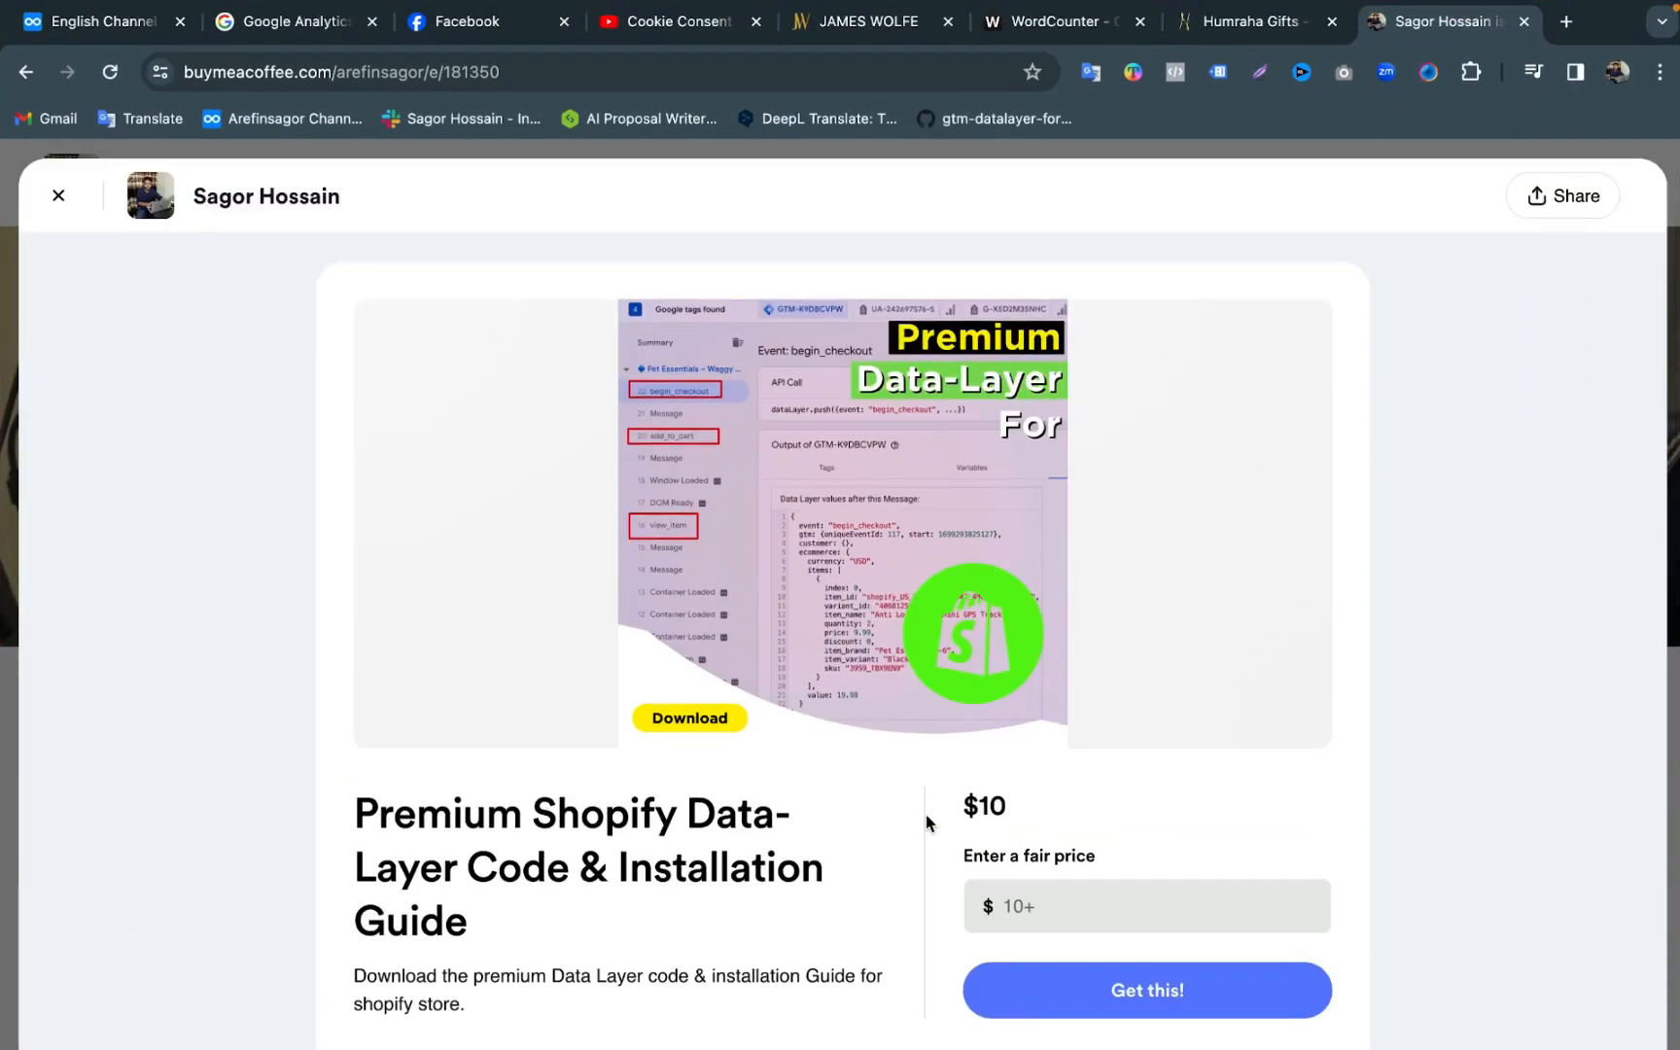
pyautogui.scroll(-3, 927, 818)
pyautogui.scroll(2, 1068, 855)
pyautogui.hotkey('ctrl', 'Up')
pyautogui.click(1303, 49)
pyautogui.hotkey('ctrl', 'Up')
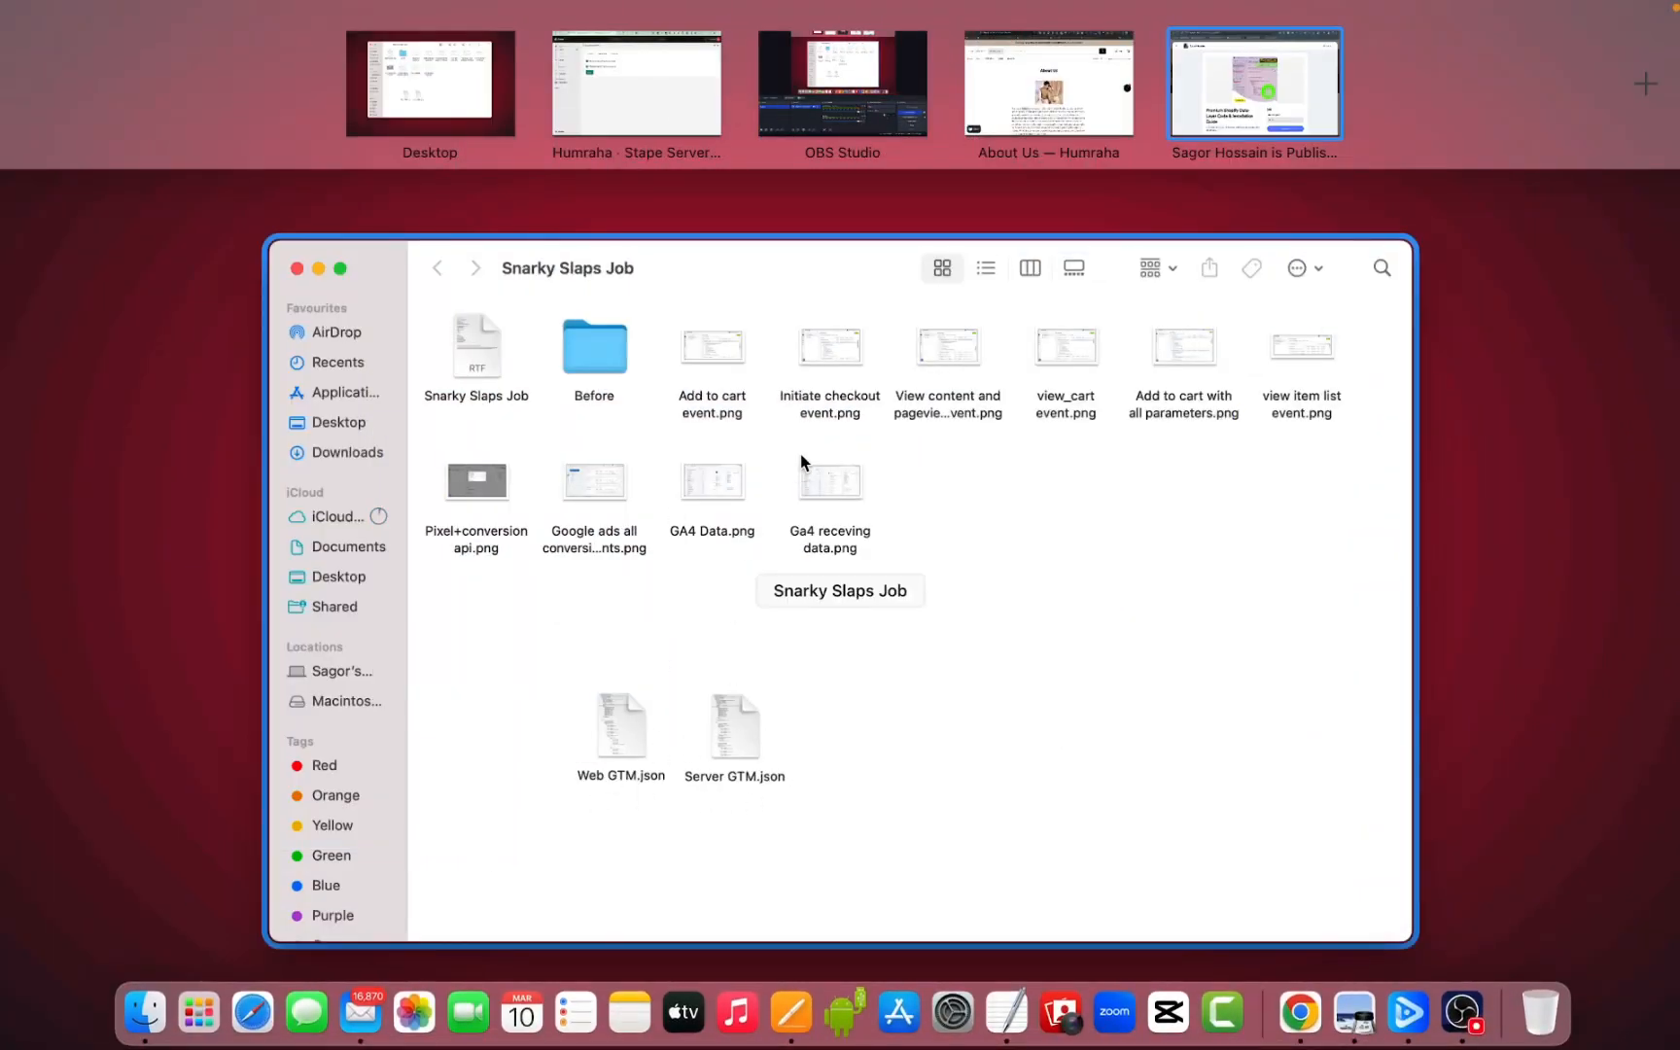
# Return to the Stape Server GTM app in Shopify and review its script generation settings.
pyautogui.click(663, 100)
pyautogui.click(372, 282)
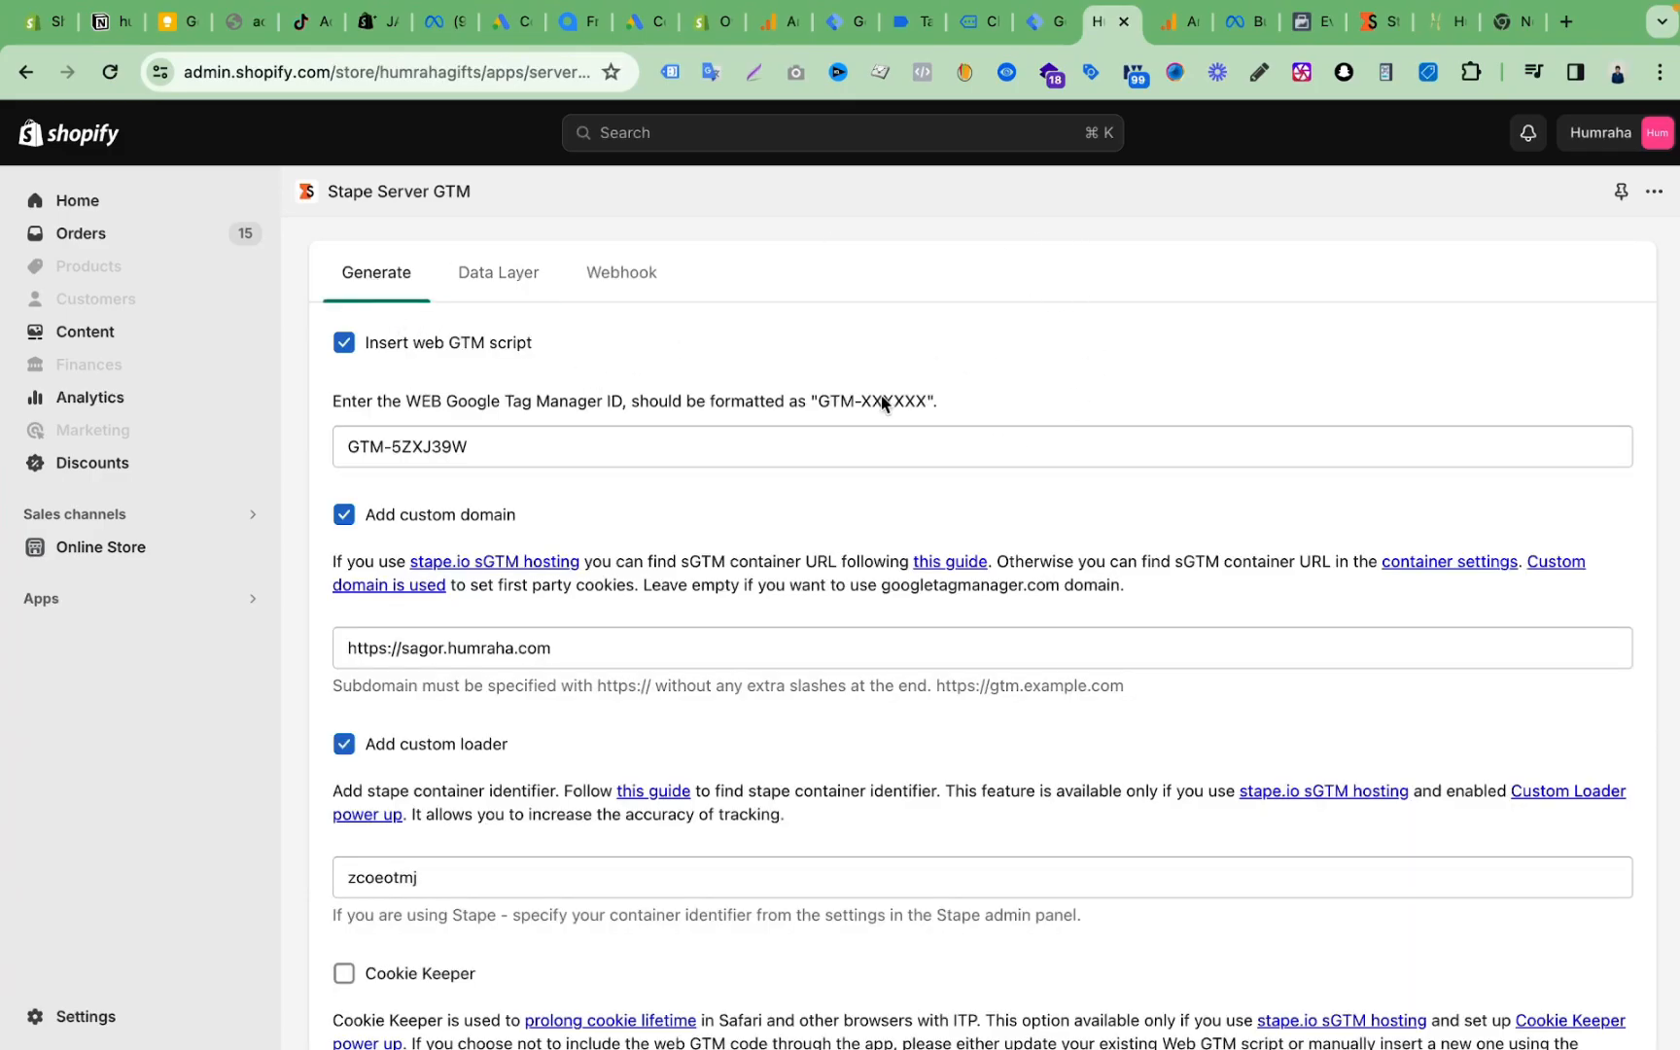
pyautogui.scroll(-5, 881, 403)
pyautogui.scroll(5, 881, 394)
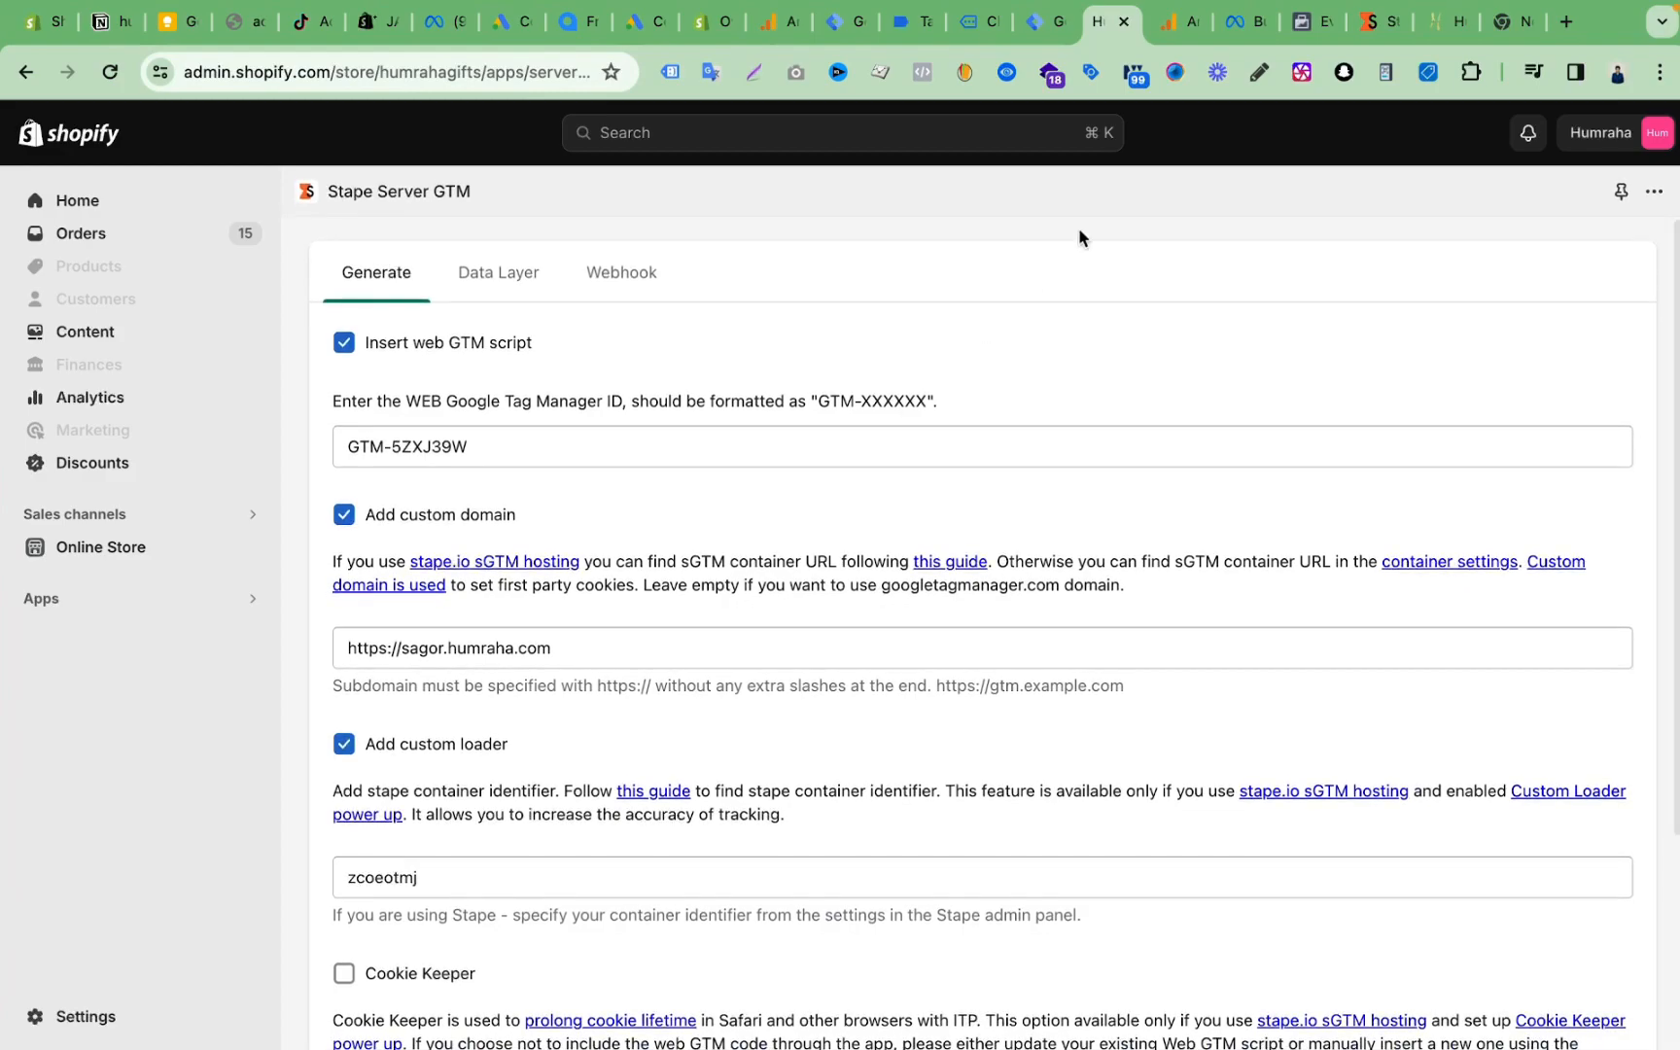
# Show the Premium Shopify Data-Layer product page again, then bring up the overview of open windows.
pyautogui.hotkey('ctrl', 'Up')
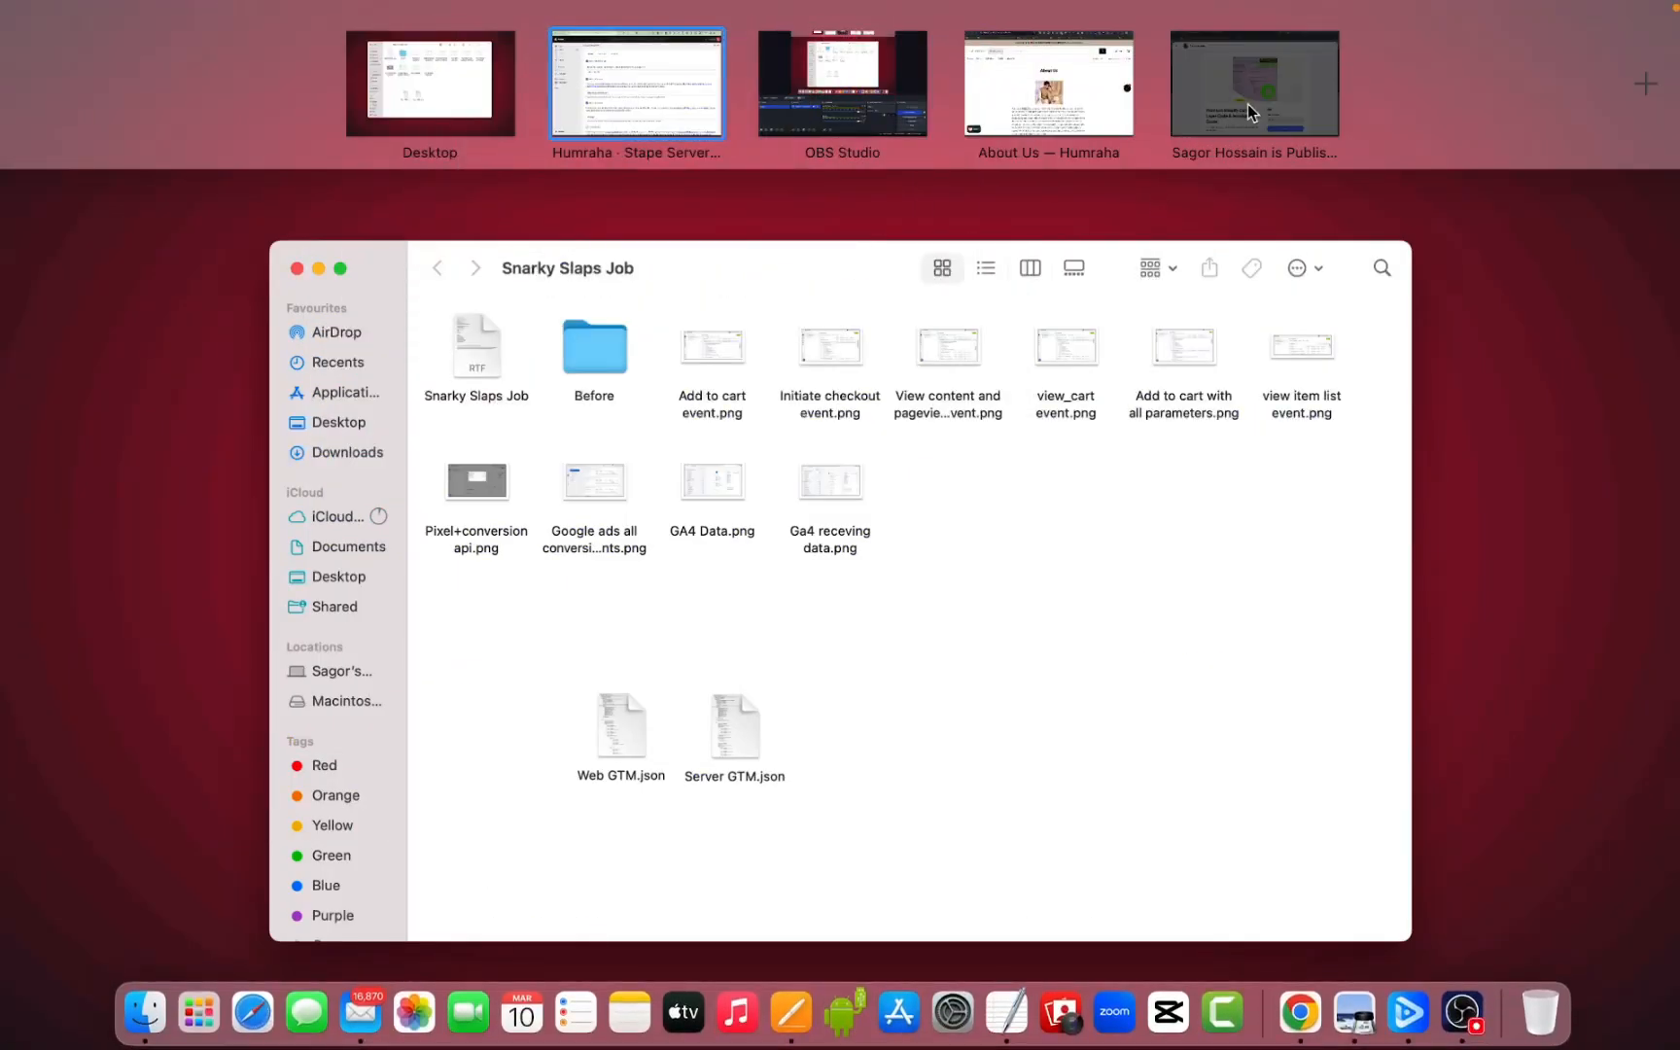
pyautogui.click(1252, 109)
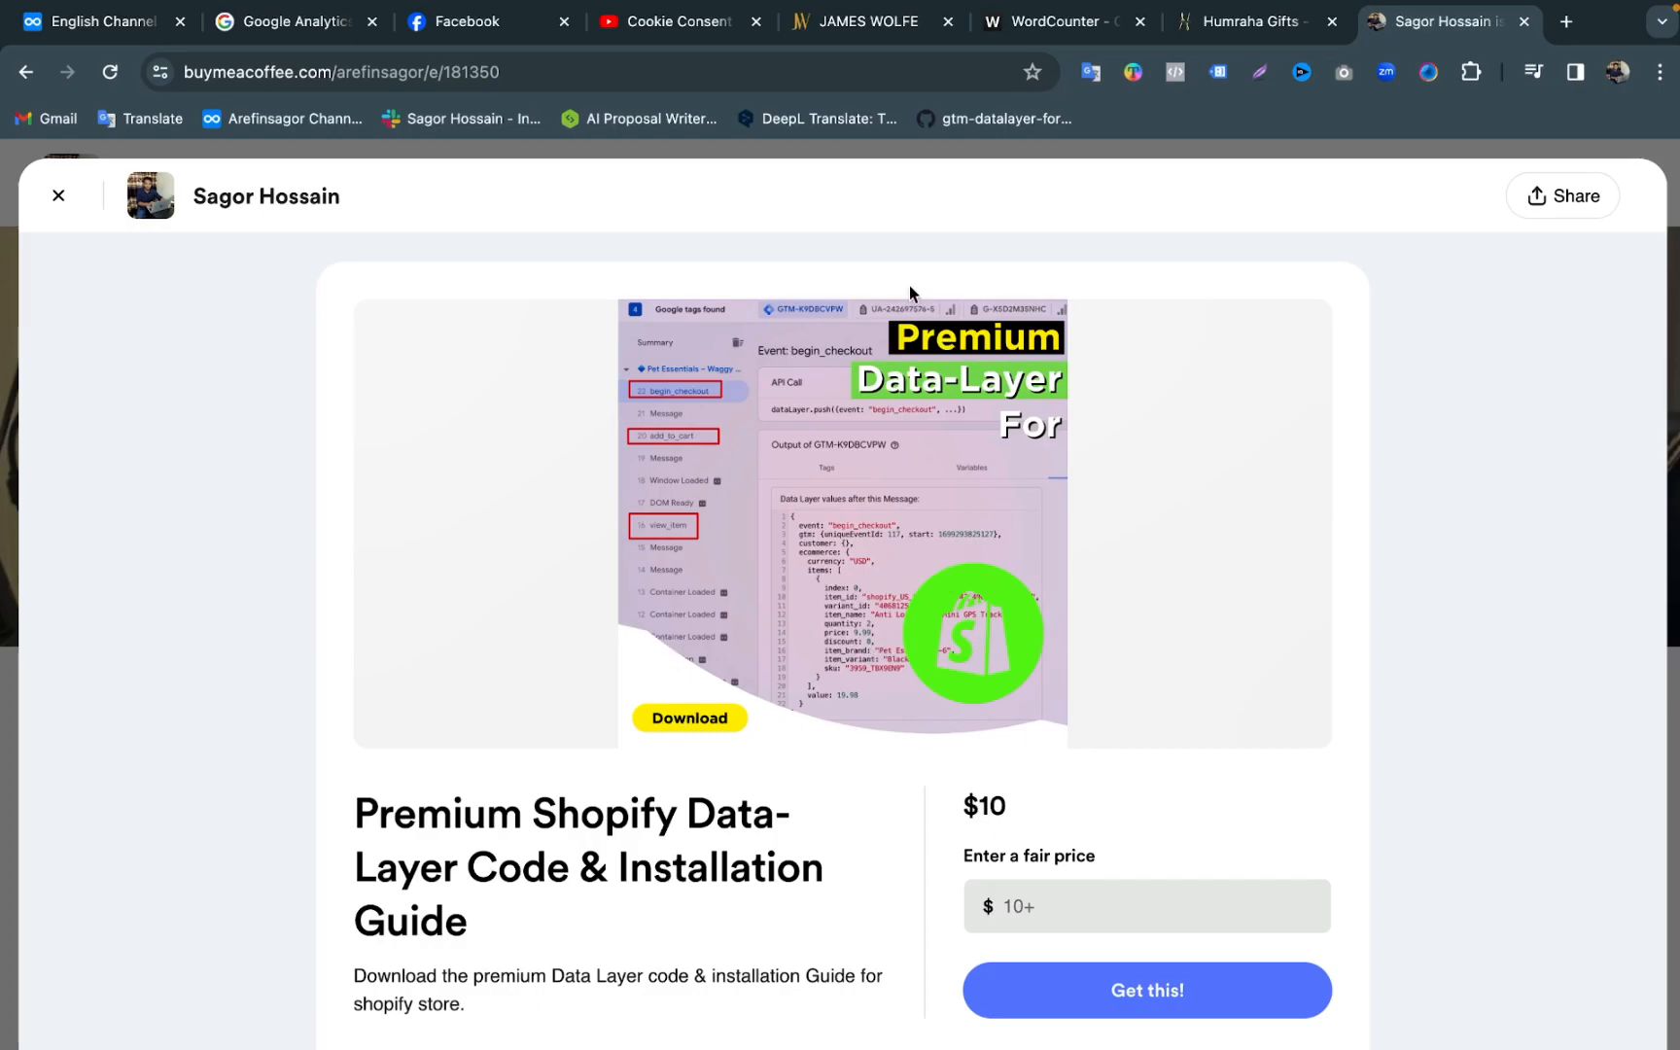
pyautogui.hotkey('ctrl', 'Up')
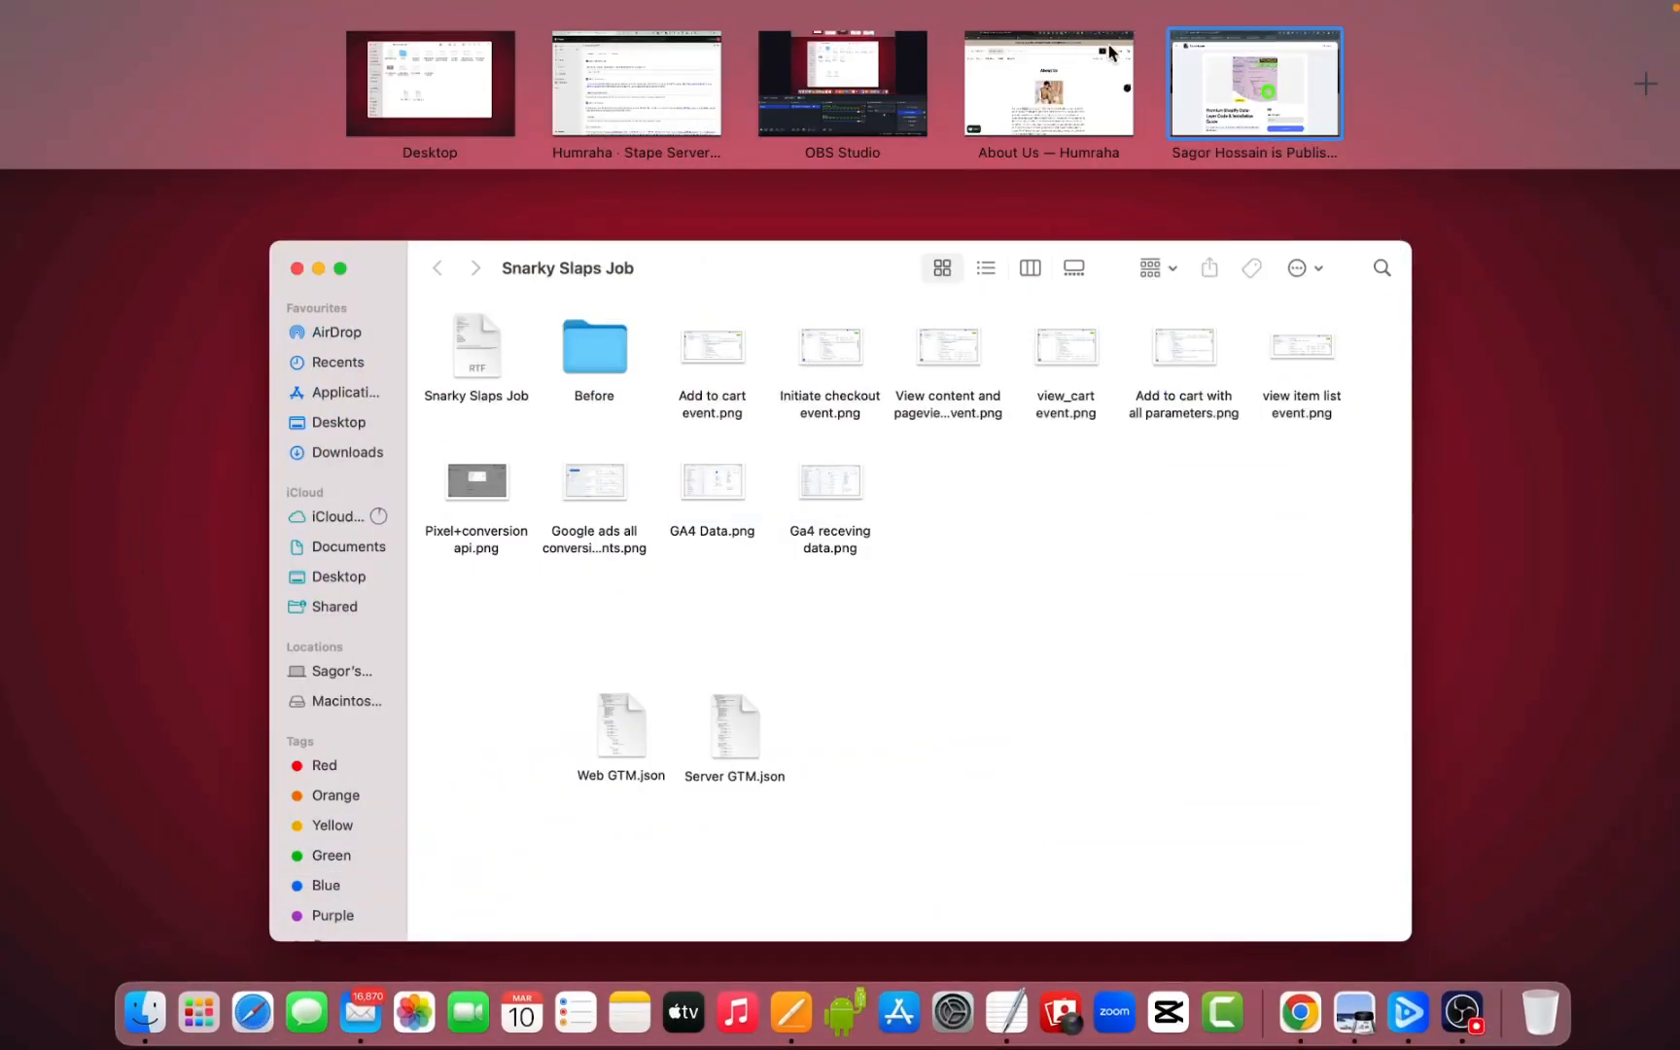
# Switch to the Tag Assistant session for humraha.com and look through the data layer entries in the datalayer checker extension.
pyautogui.click(616, 139)
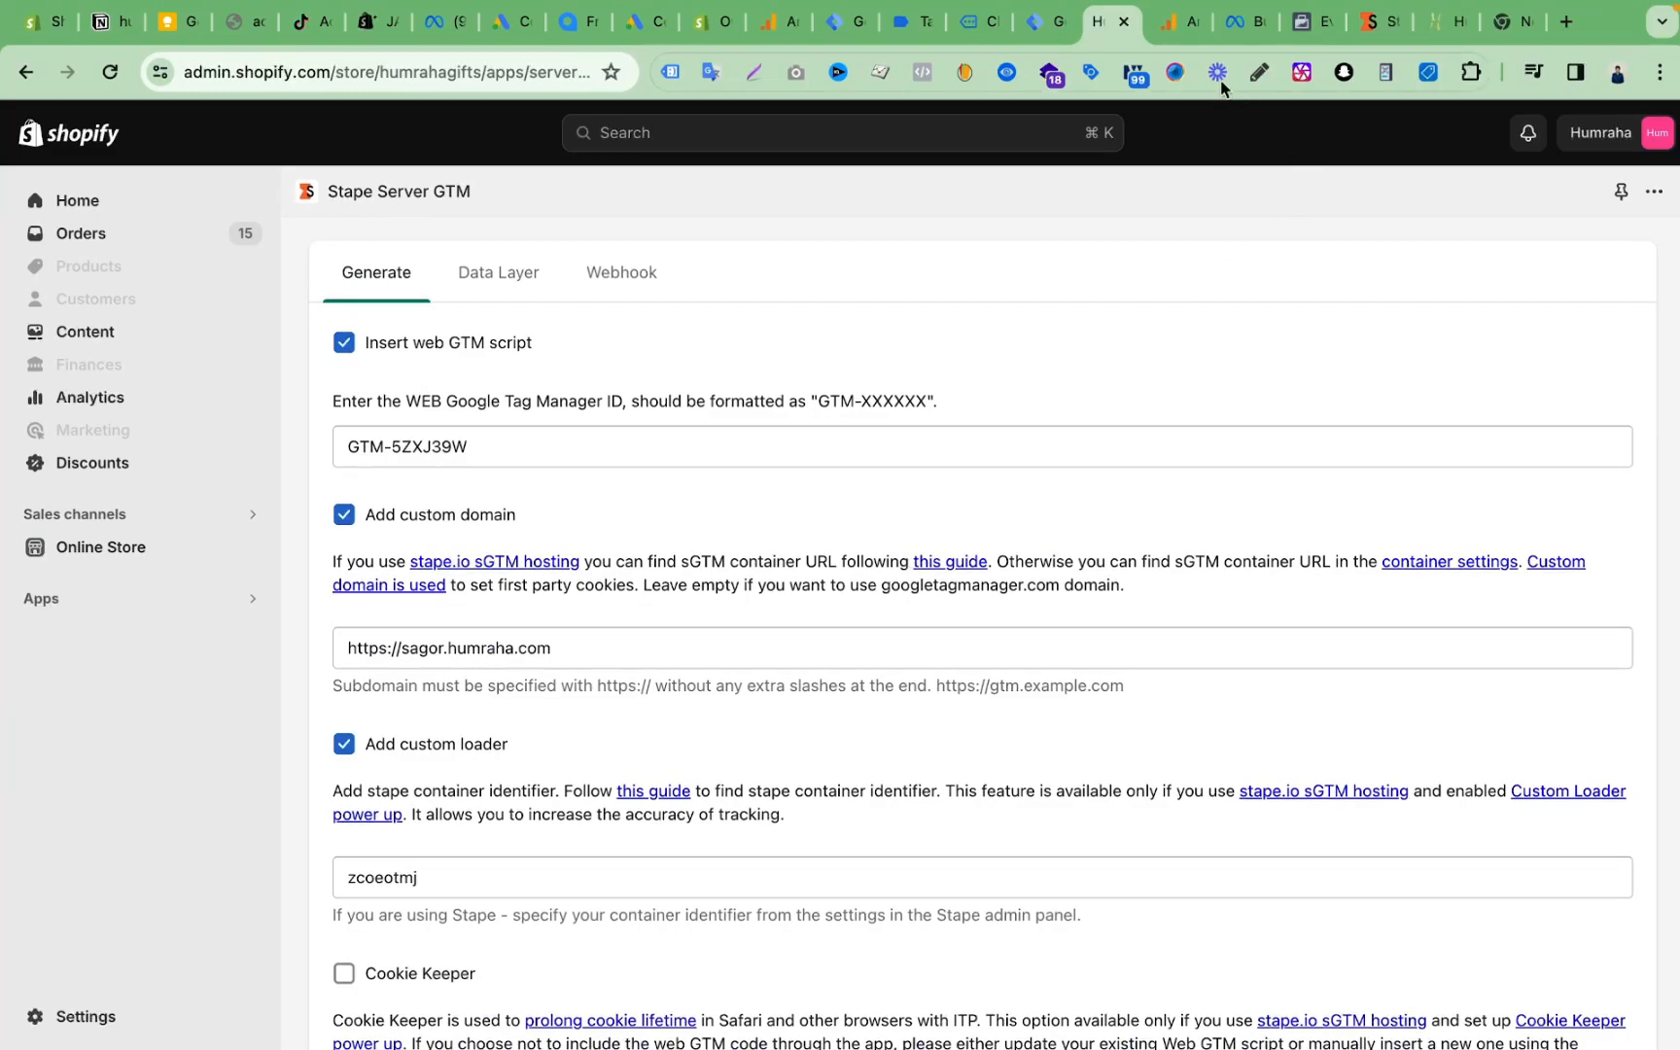
pyautogui.click(997, 28)
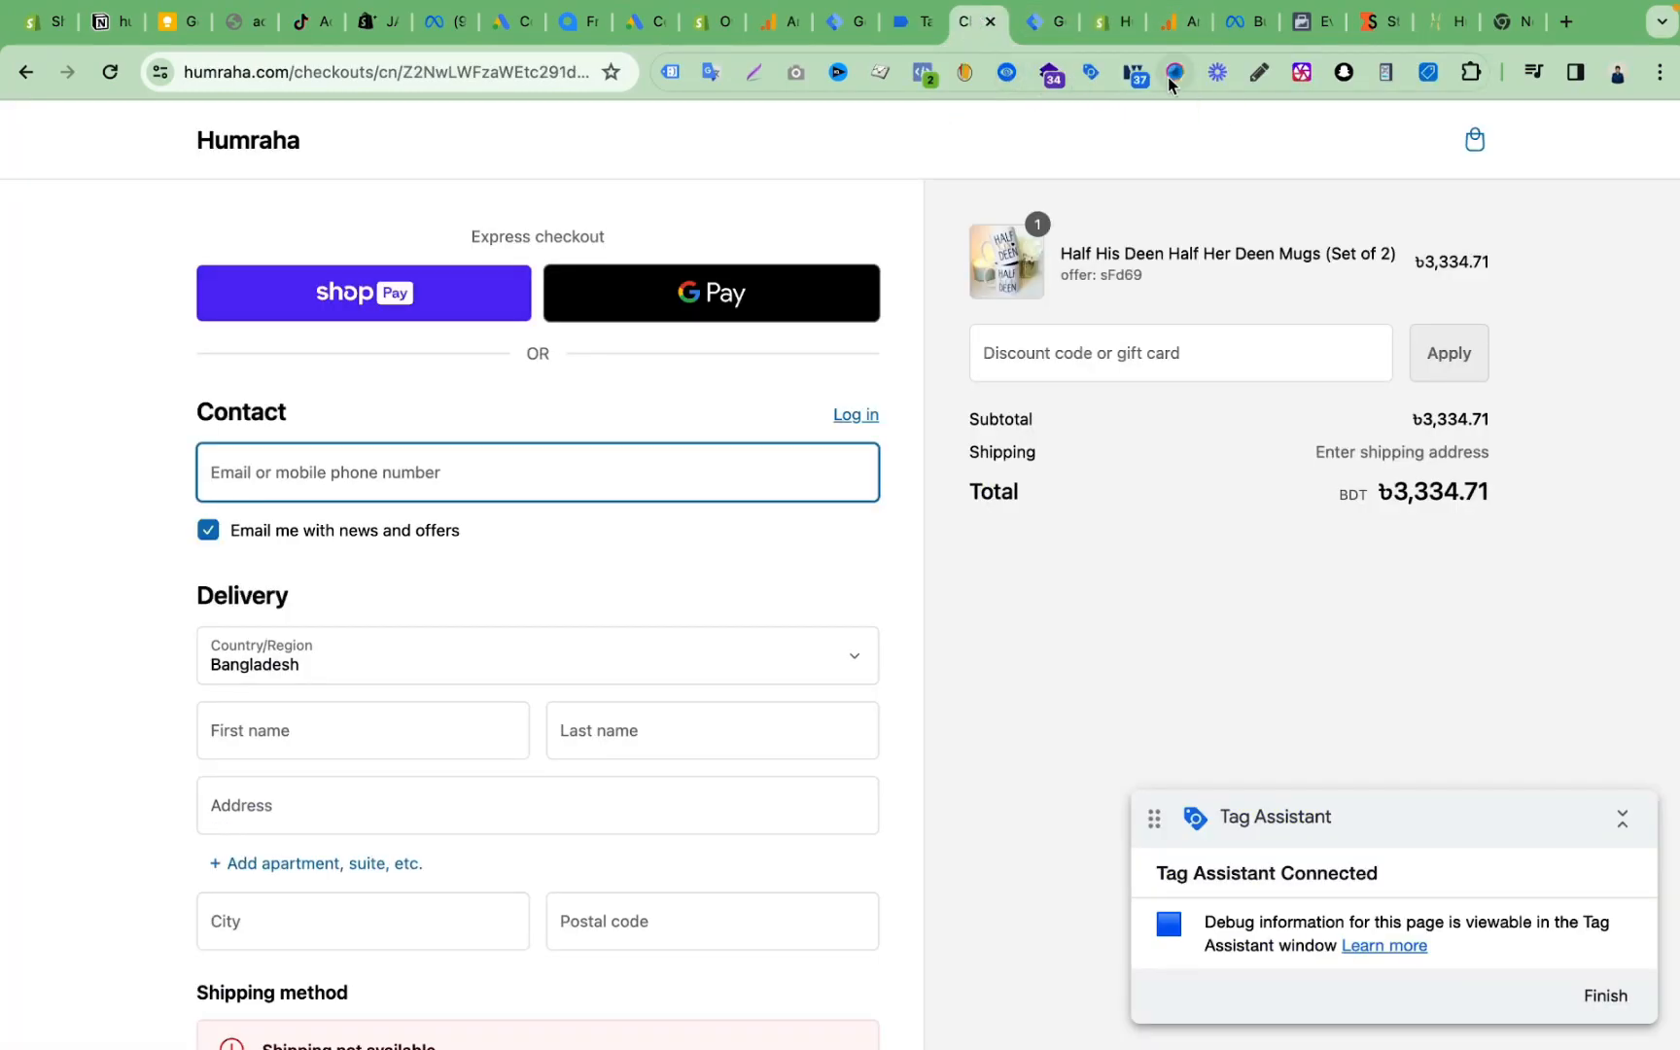
pyautogui.click(905, 22)
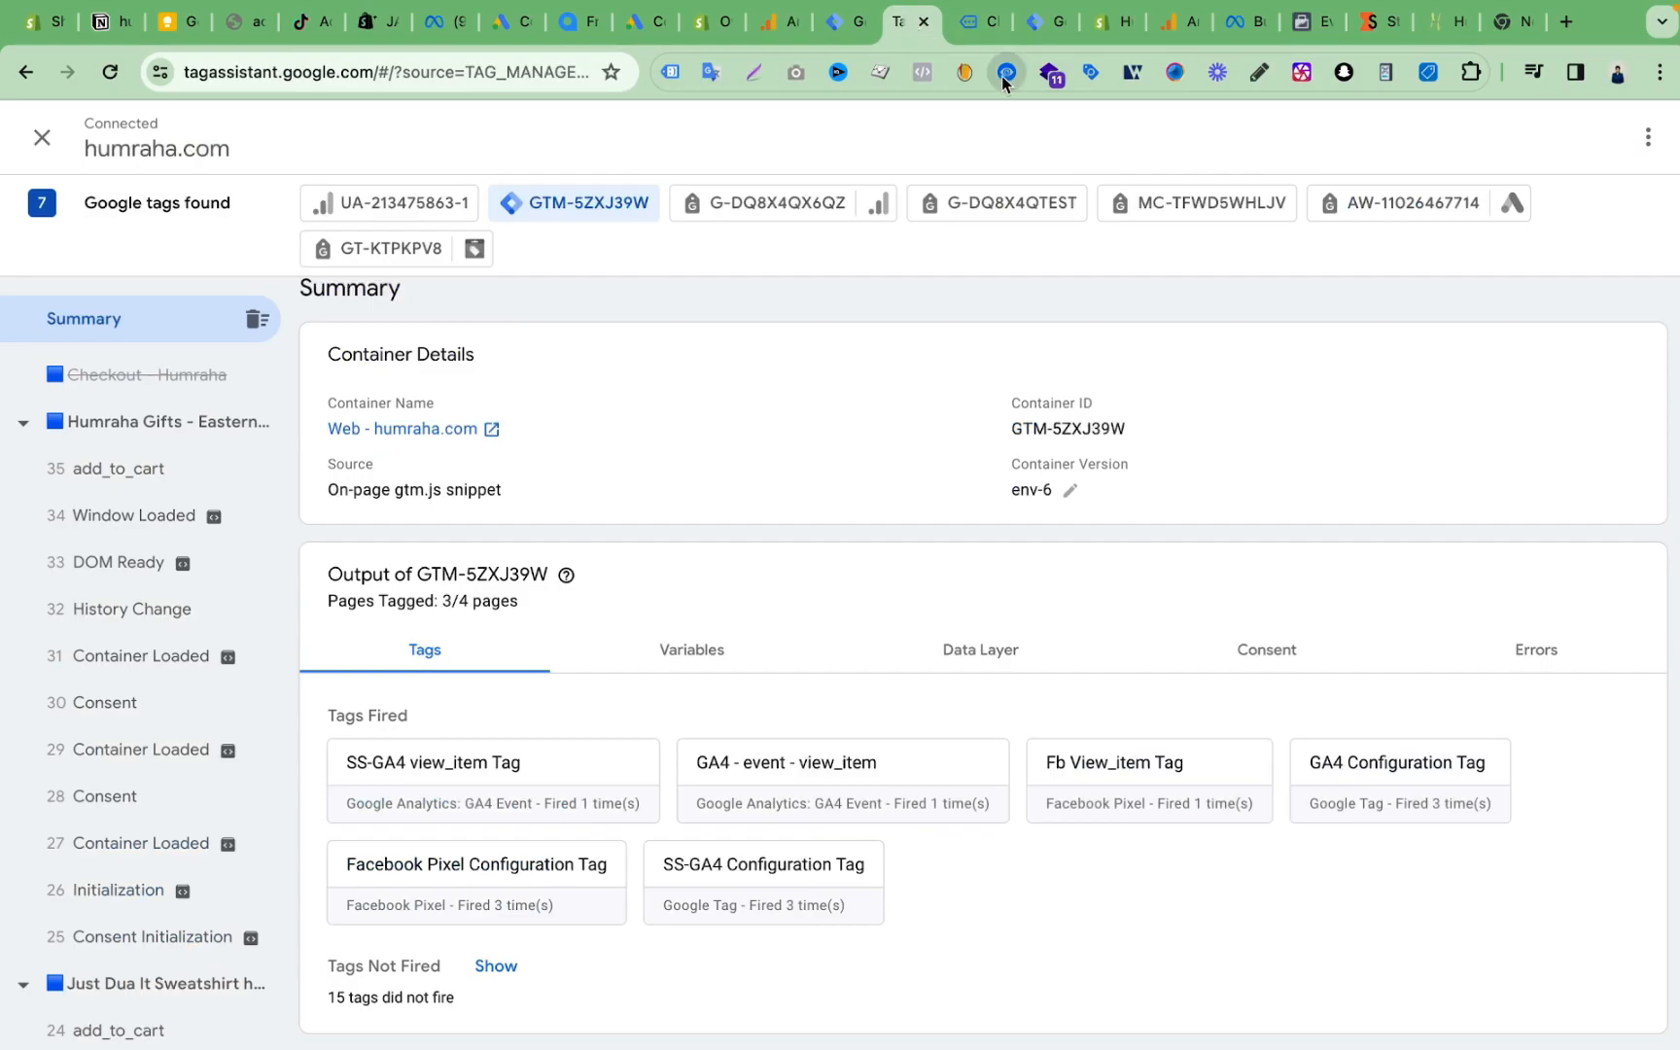
pyautogui.click(1006, 73)
pyautogui.moveTo(398, 127); pyautogui.dragTo(644, 132)
pyautogui.scroll(-10, 671, 604)
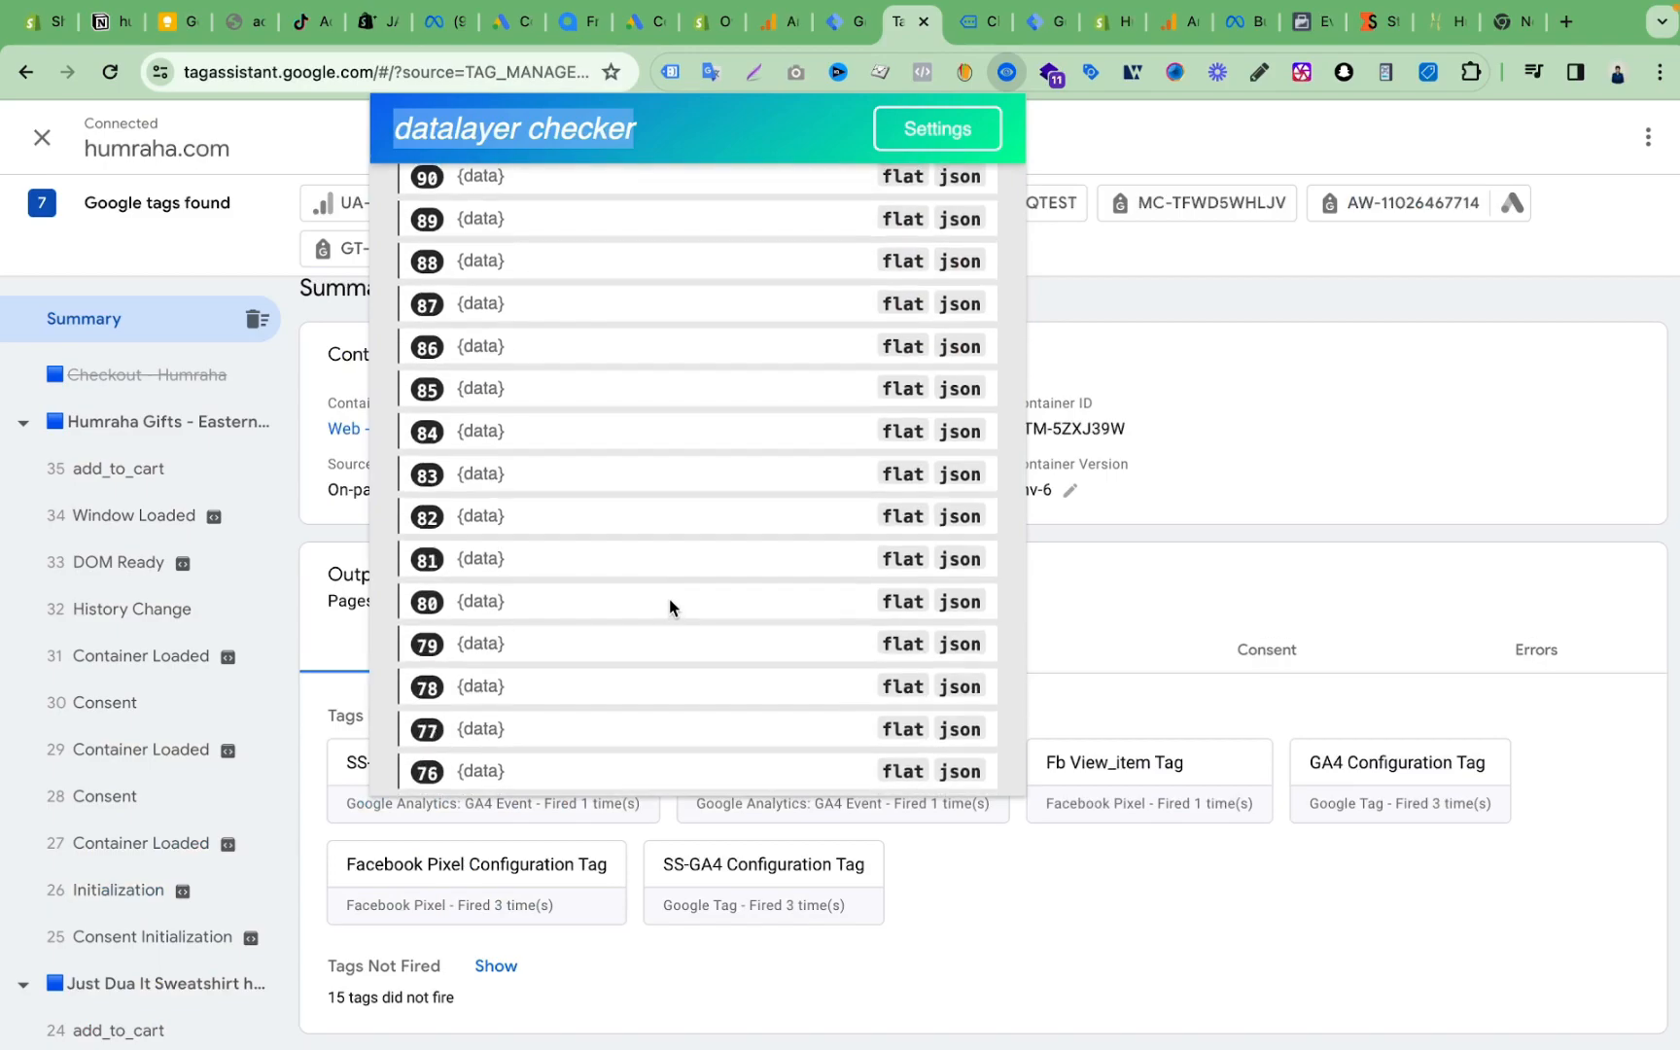
pyautogui.click(1156, 309)
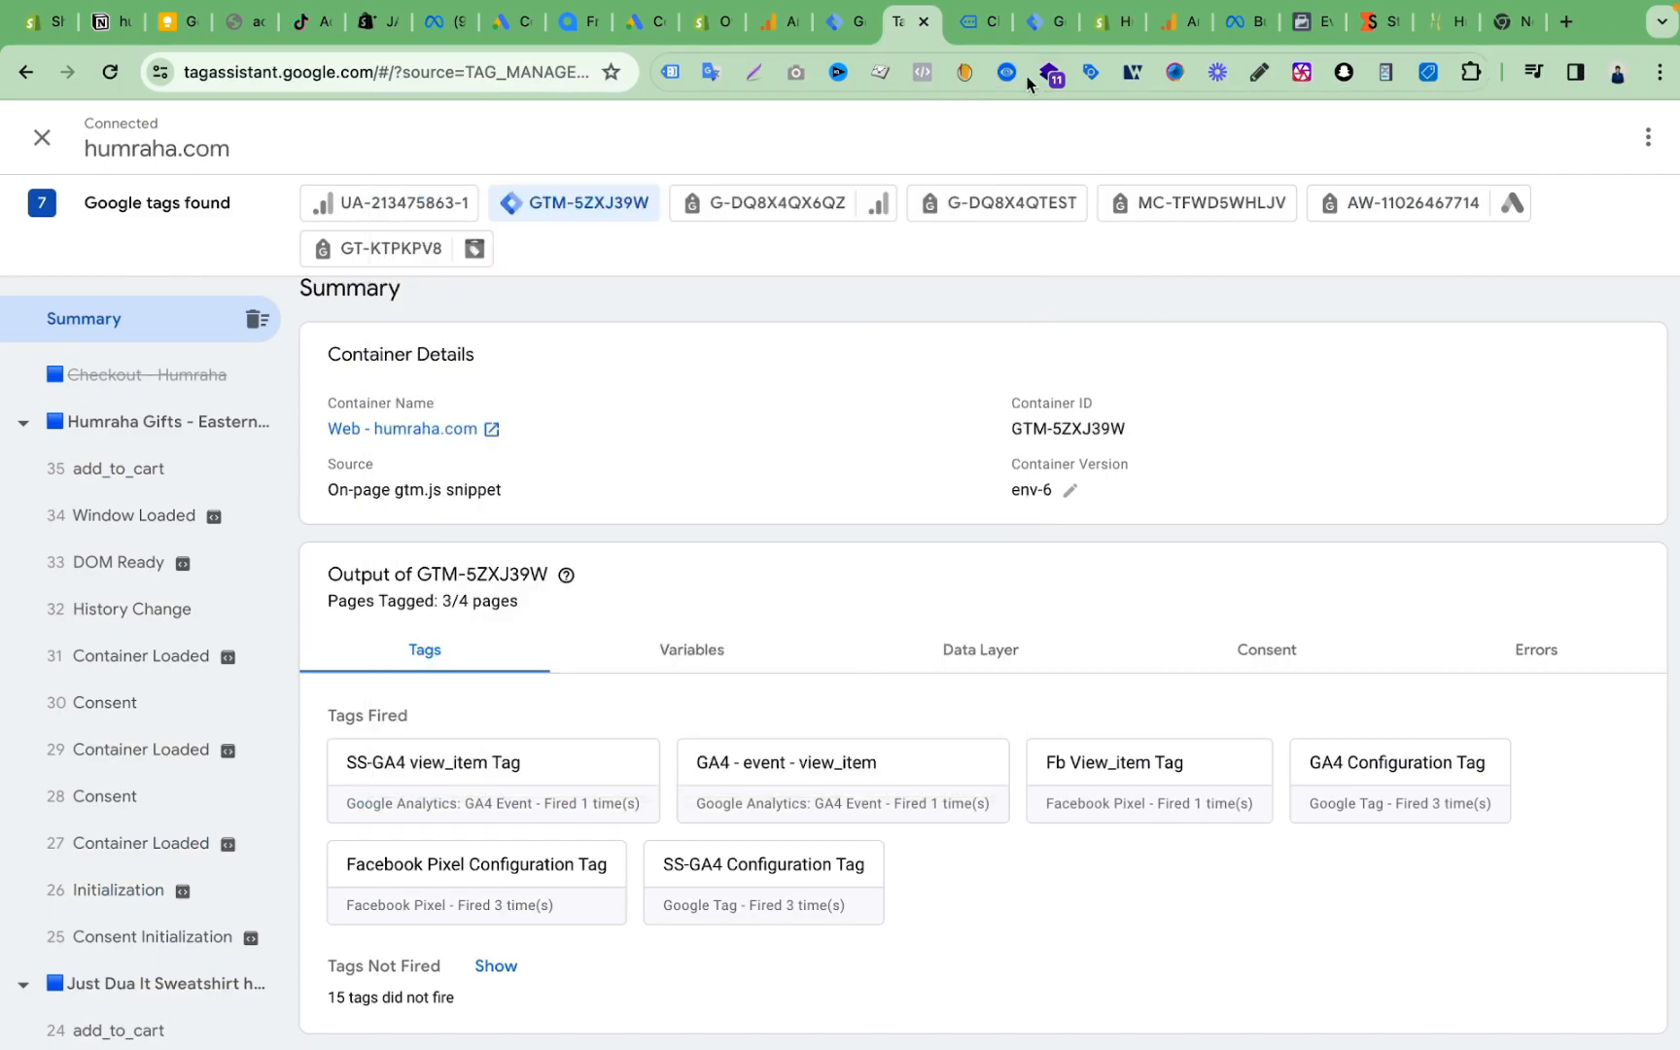
# Look over the Humraha checkout page and go back to the store's homepage.
pyautogui.click(982, 22)
pyautogui.scroll(-8, 822, 516)
pyautogui.scroll(8, 824, 518)
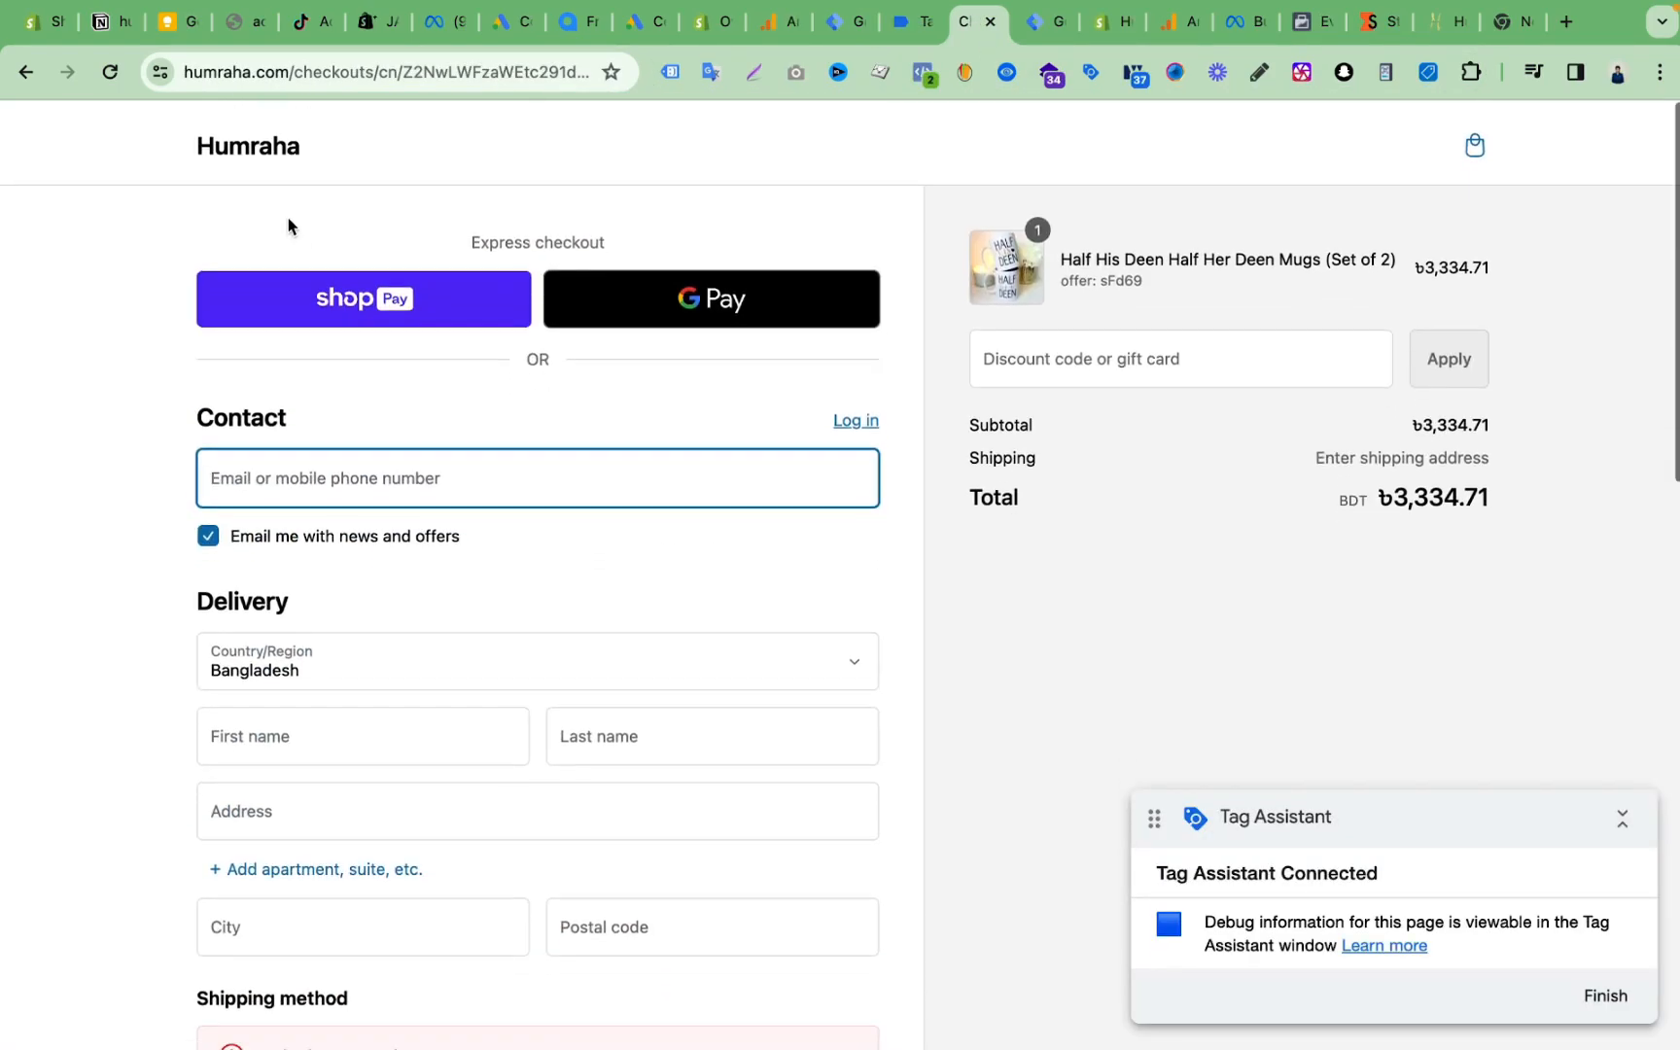
pyautogui.click(285, 141)
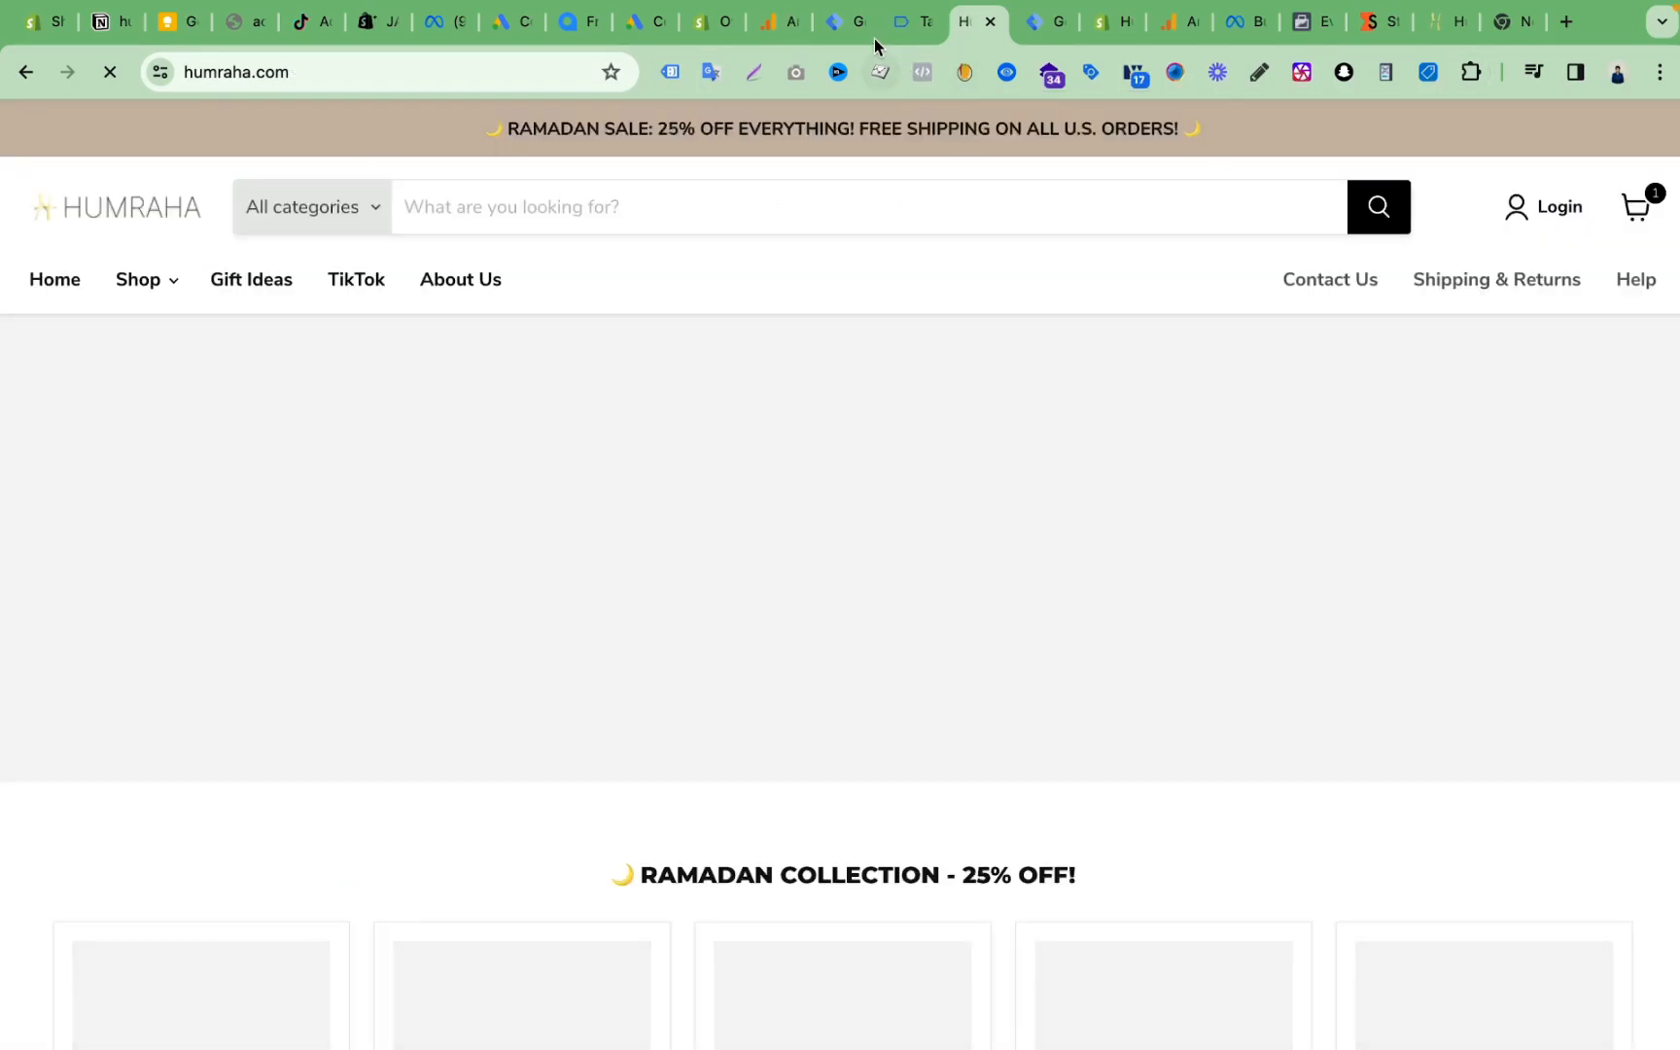
# Open the user-defined variable "dlv – fb - currency" in the Web - humraha.com Tag Manager container.
pyautogui.click(871, 30)
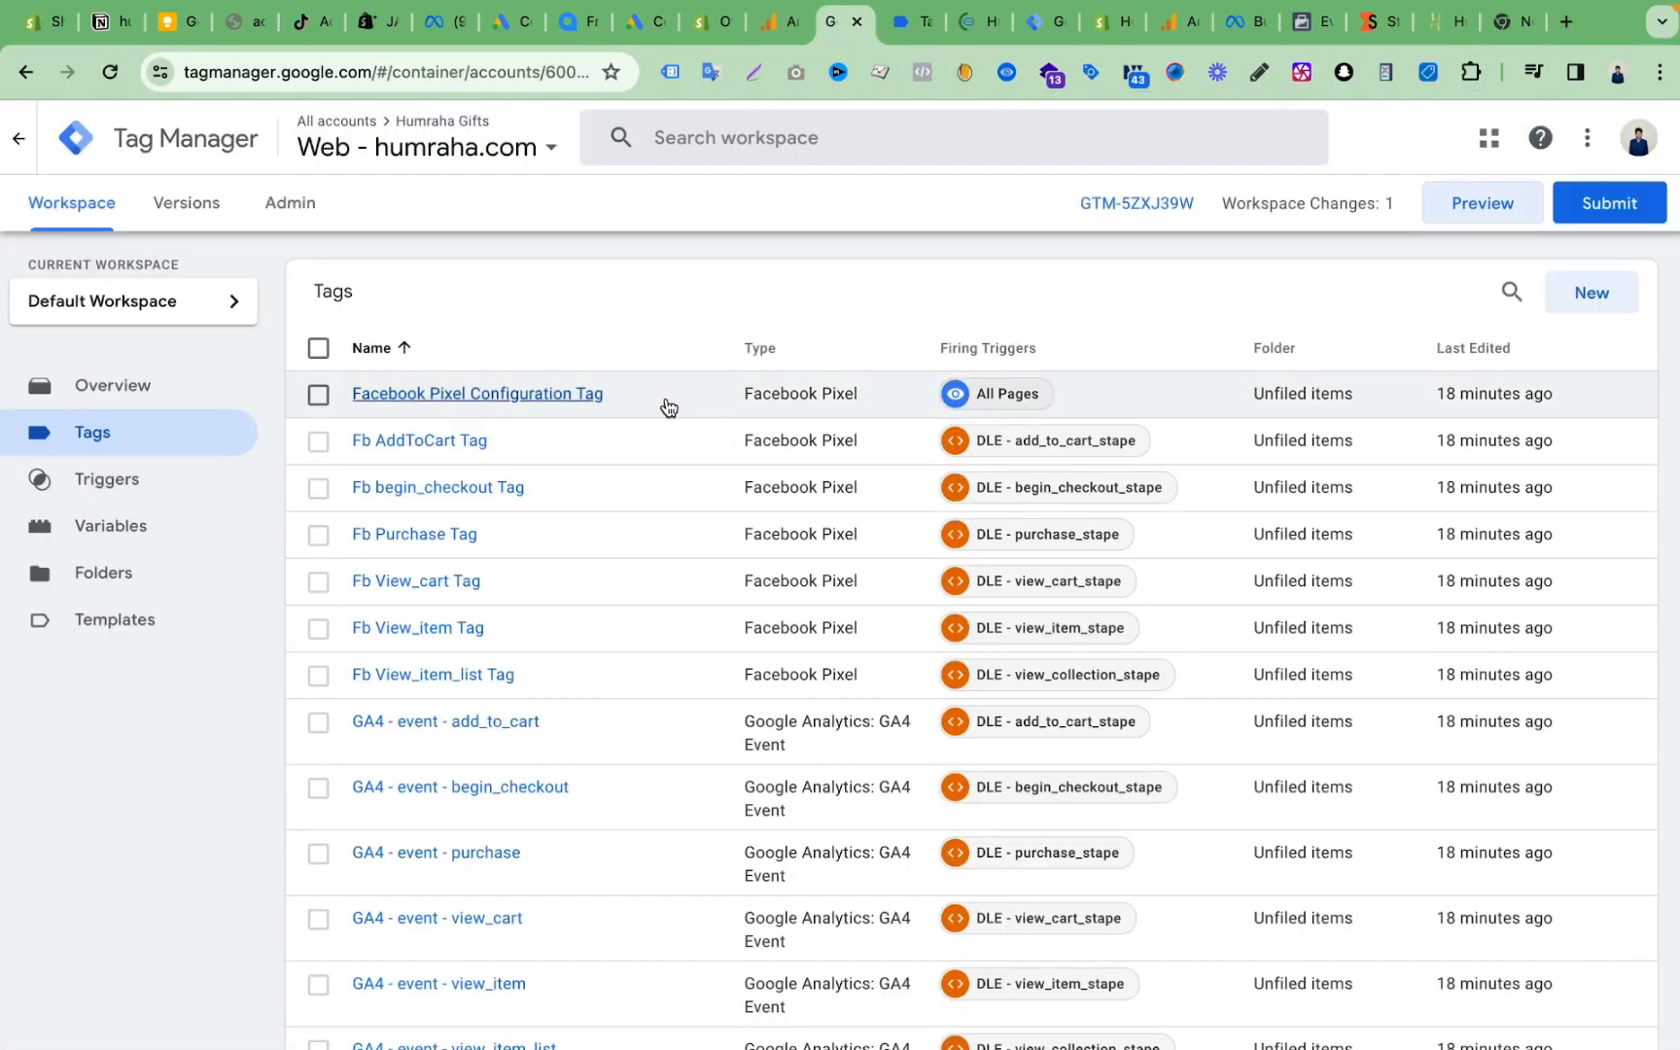
pyautogui.click(127, 530)
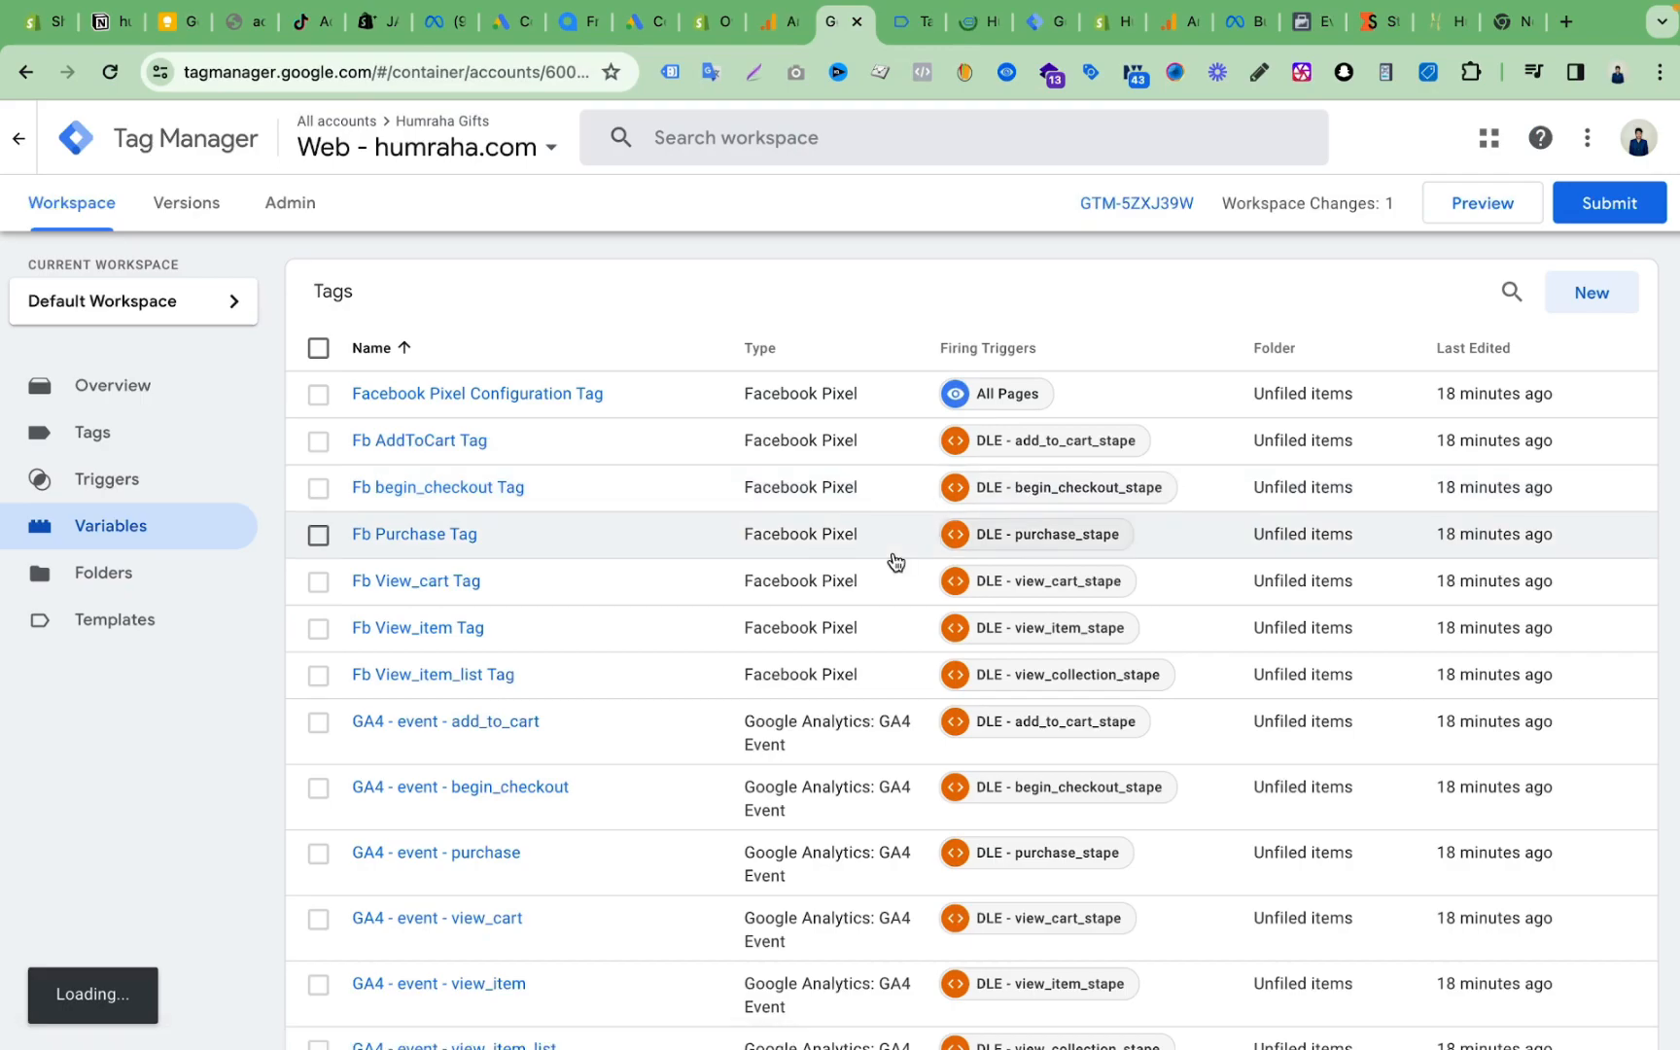
pyautogui.scroll(-10, 894, 562)
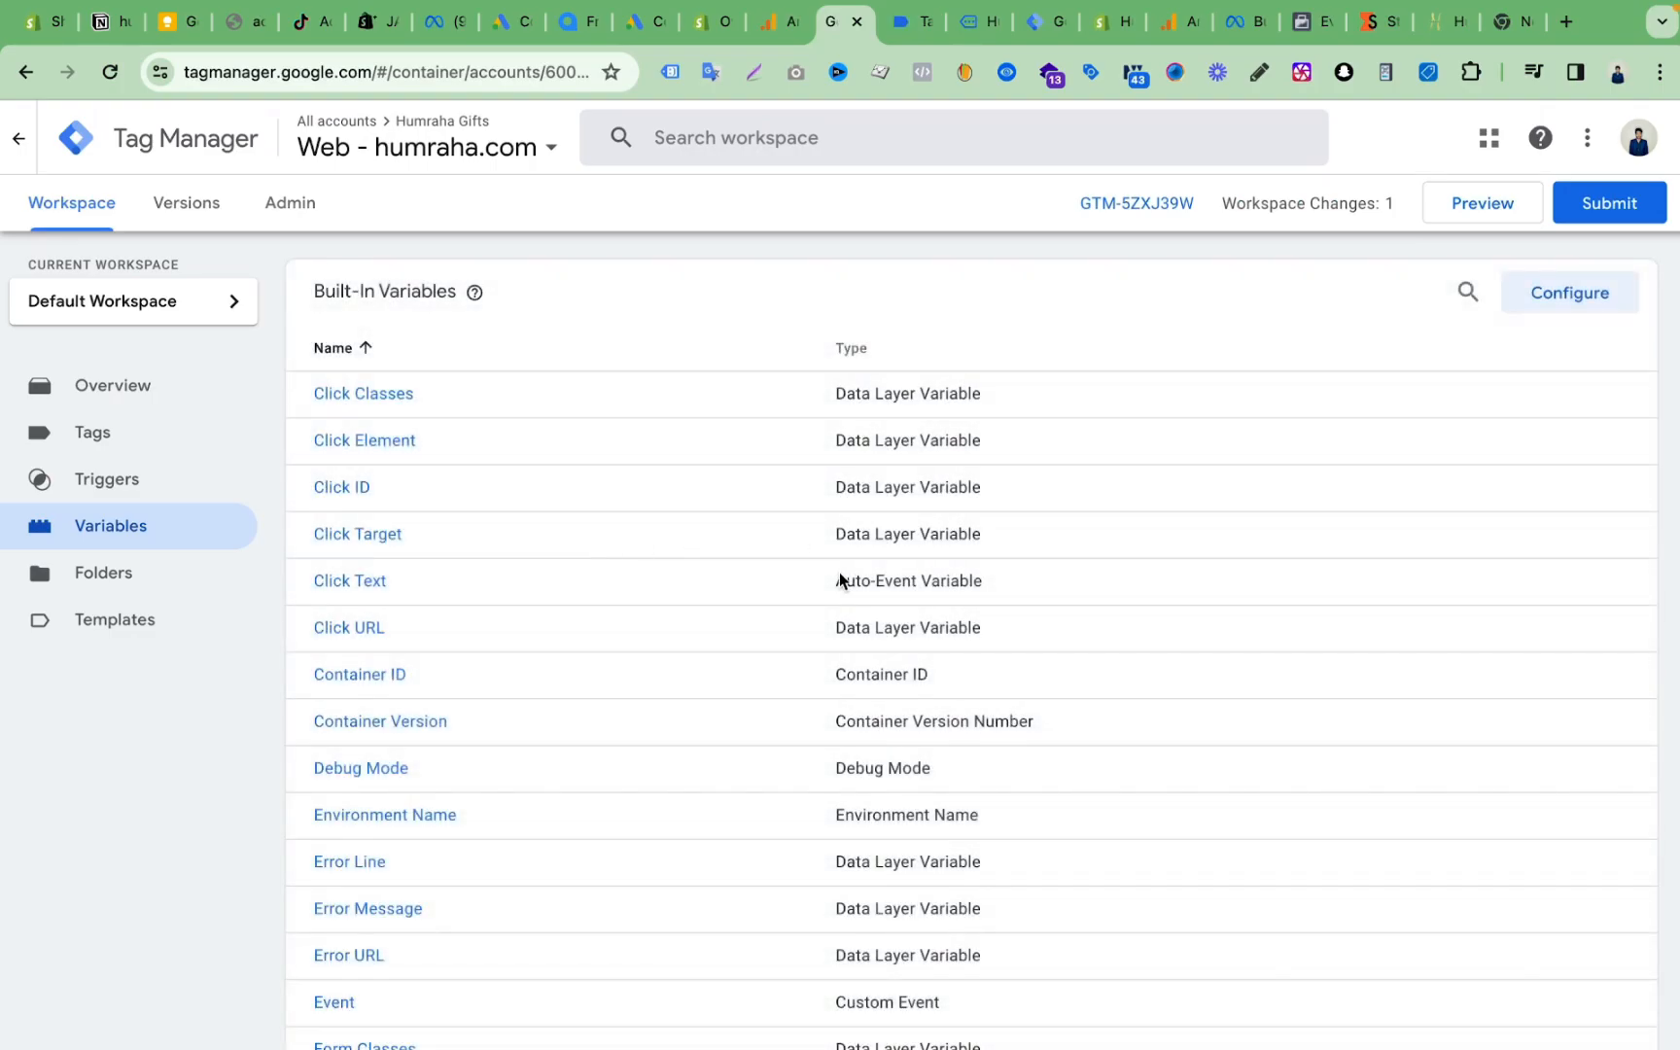
pyautogui.scroll(-10, 839, 574)
pyautogui.scroll(-8, 842, 578)
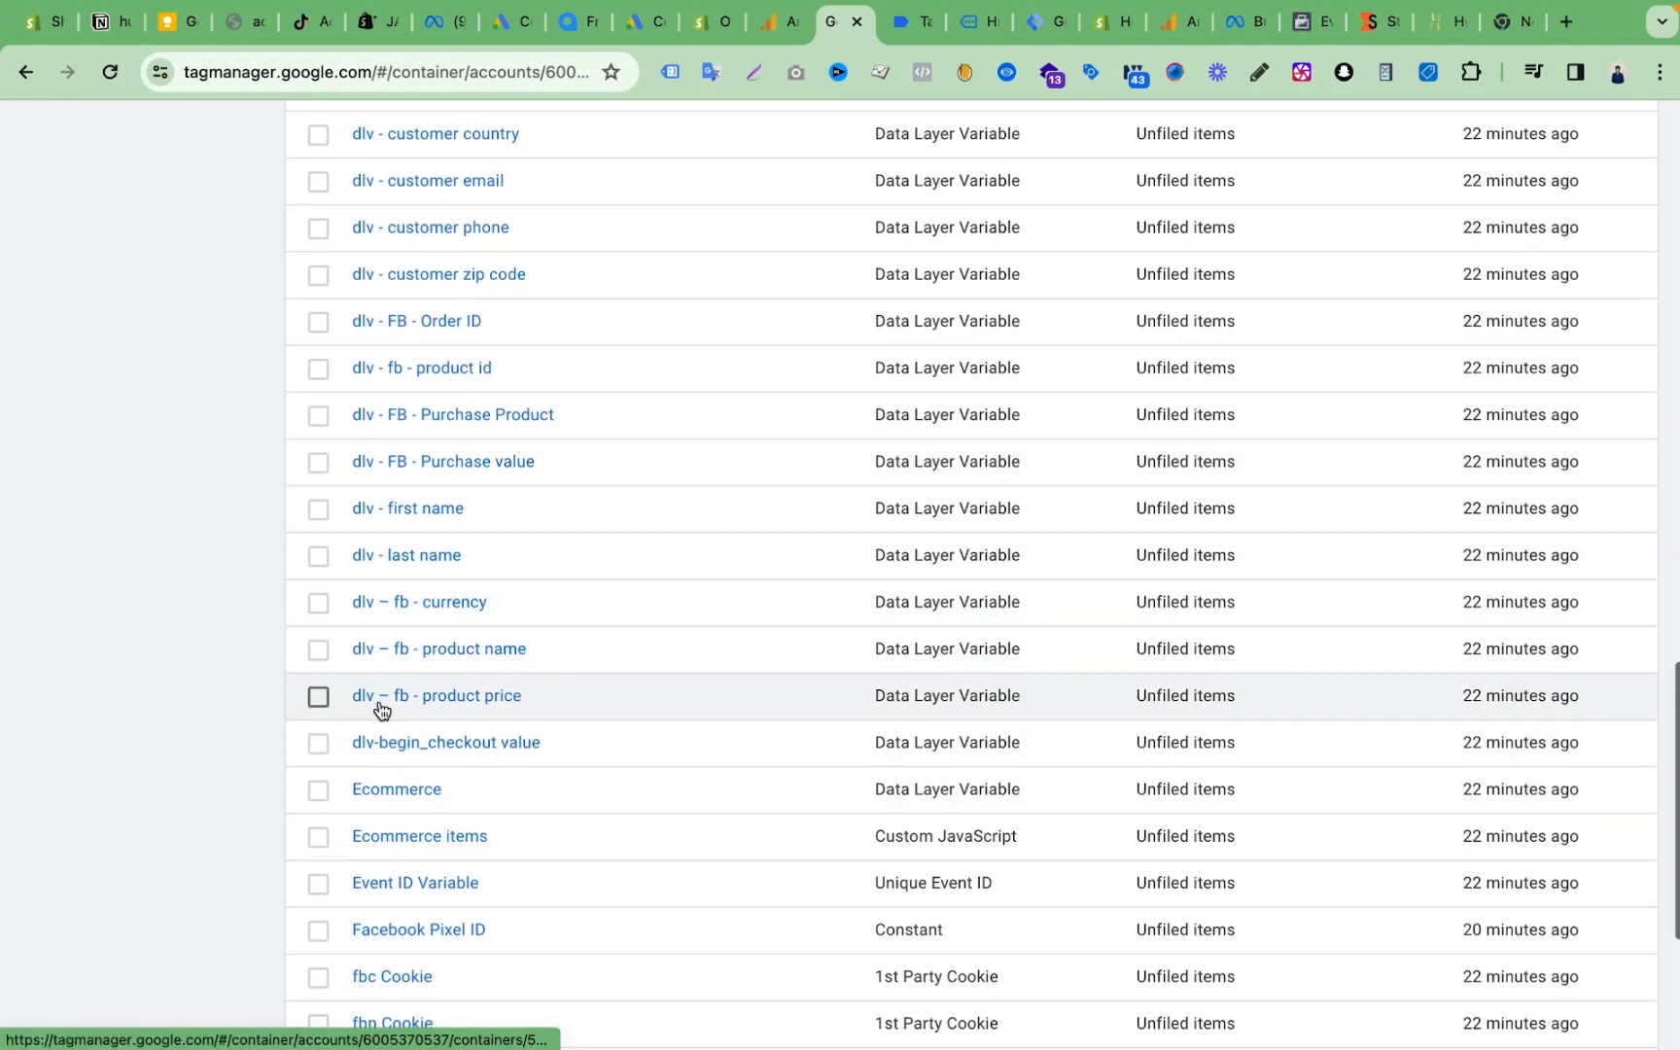
pyautogui.scroll(3, 482, 651)
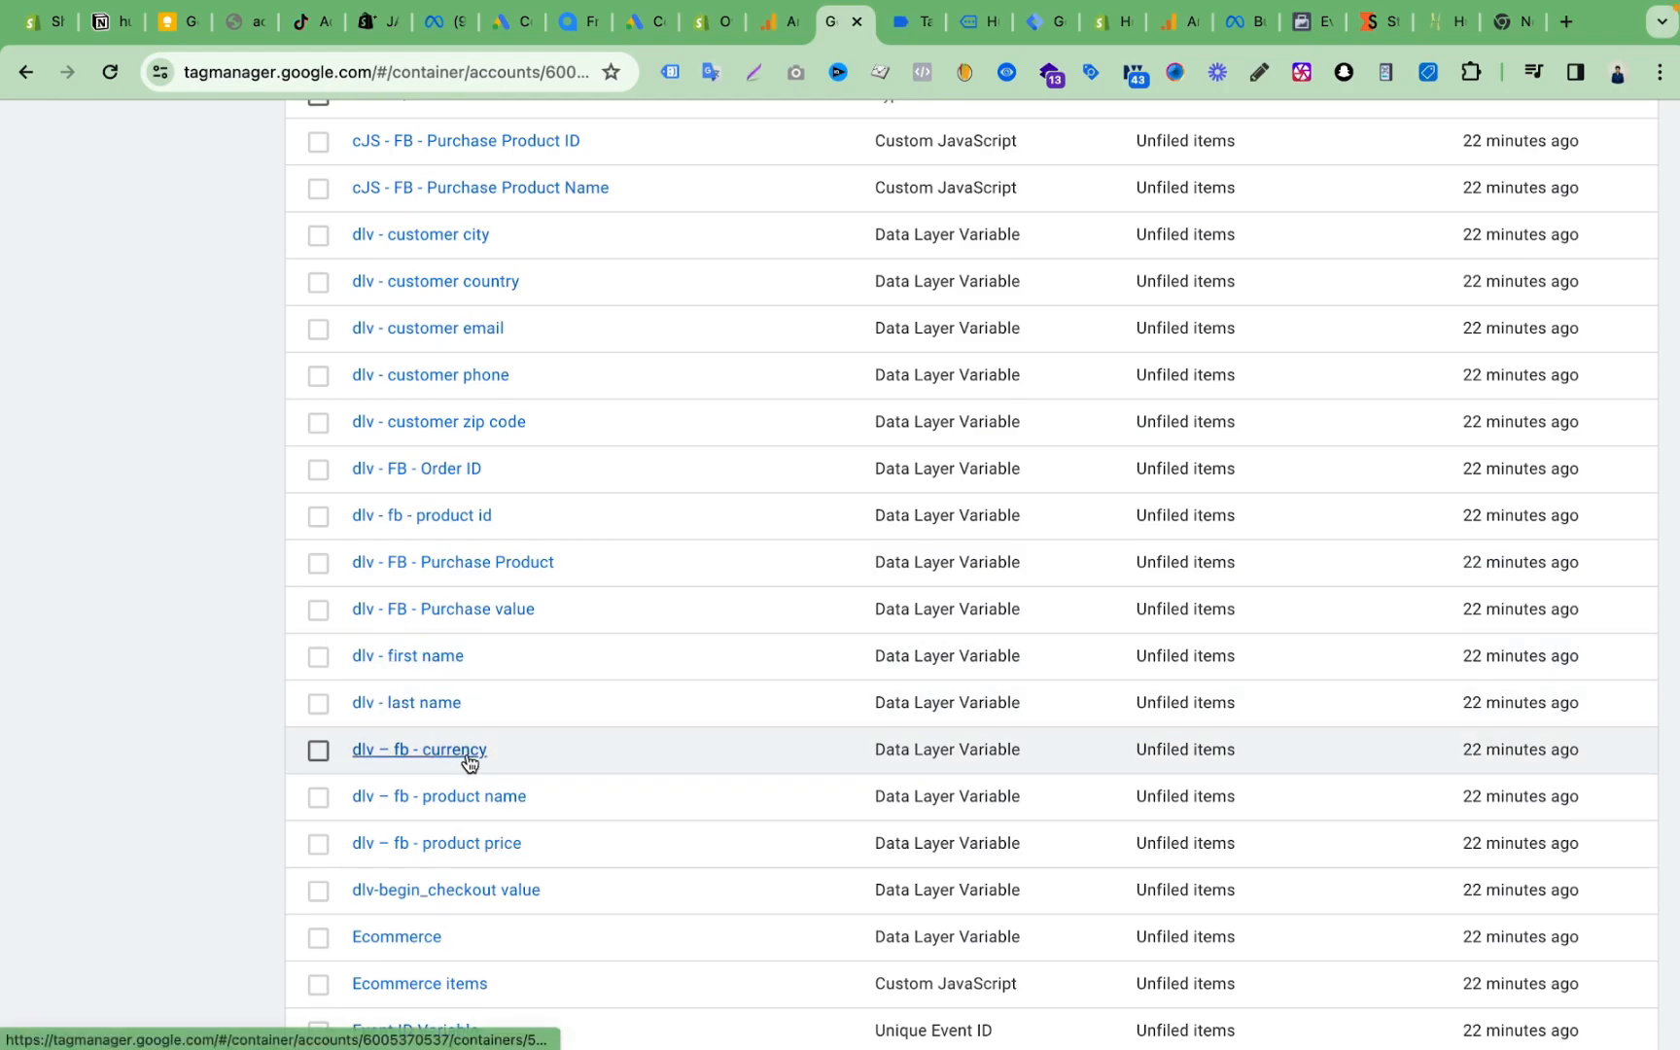
pyautogui.click(469, 751)
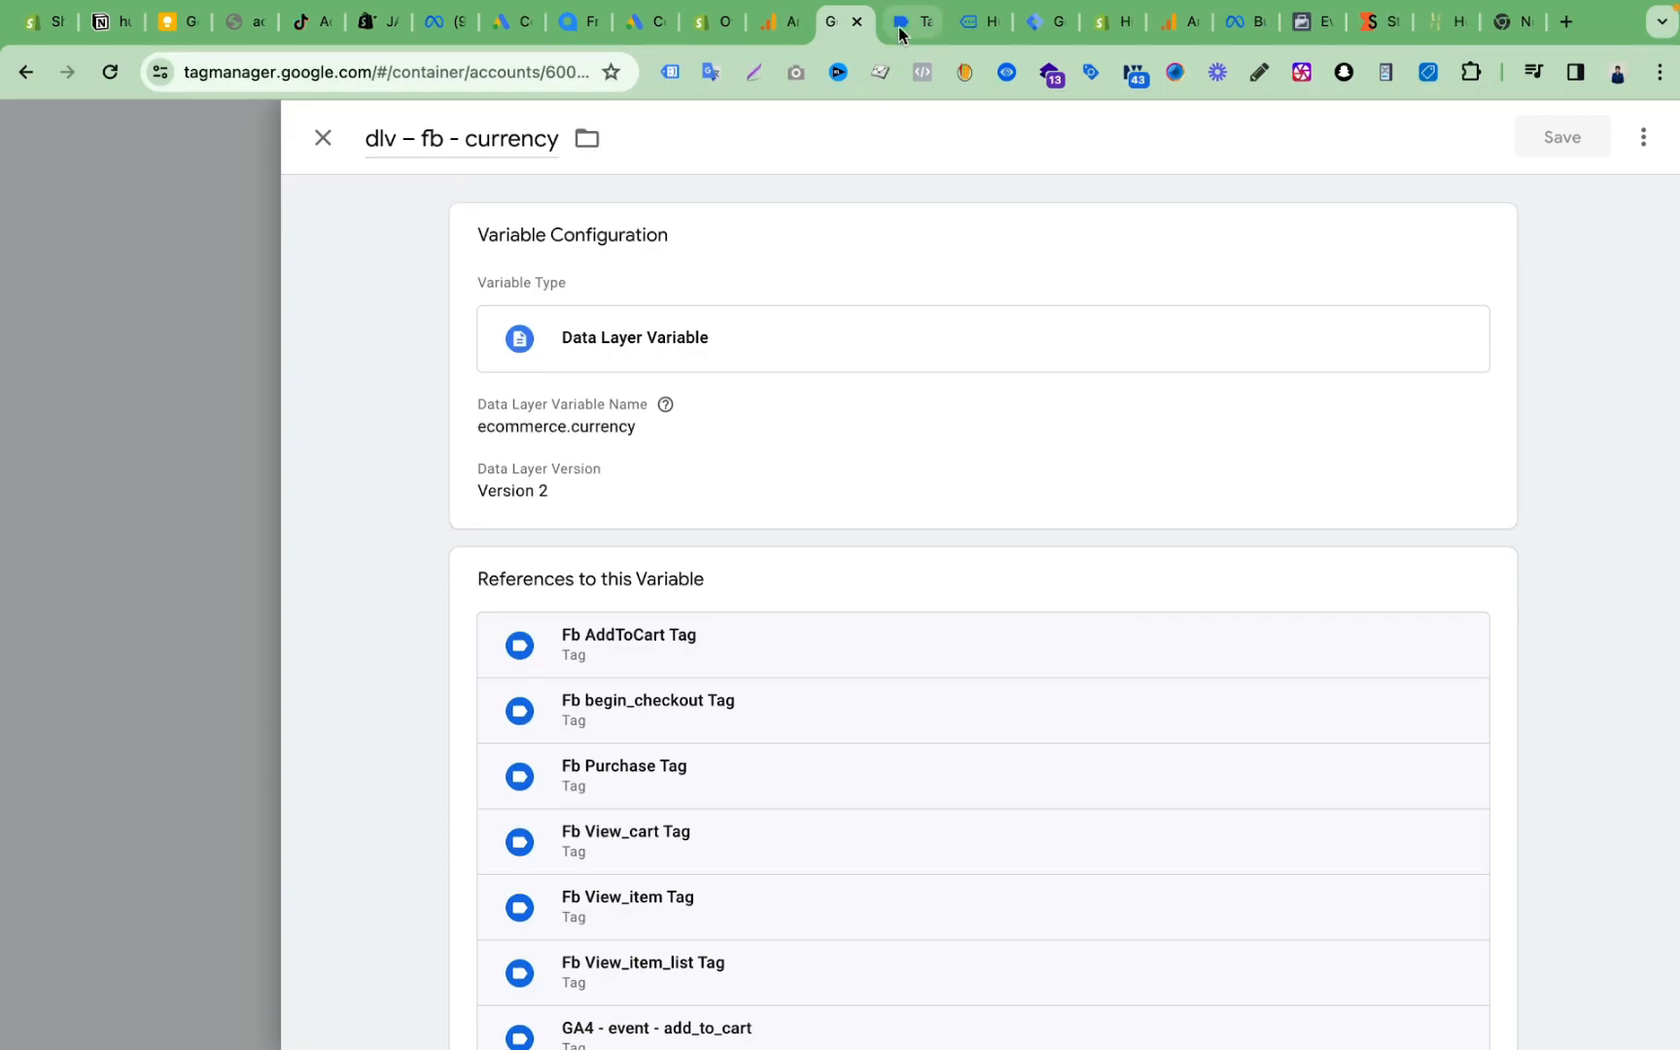
# Open the Not Even Water Sweatshirt product page and inspect the view_item_stape event's values in the datalayer checker extension.
pyautogui.click(932, 24)
pyautogui.click(968, 29)
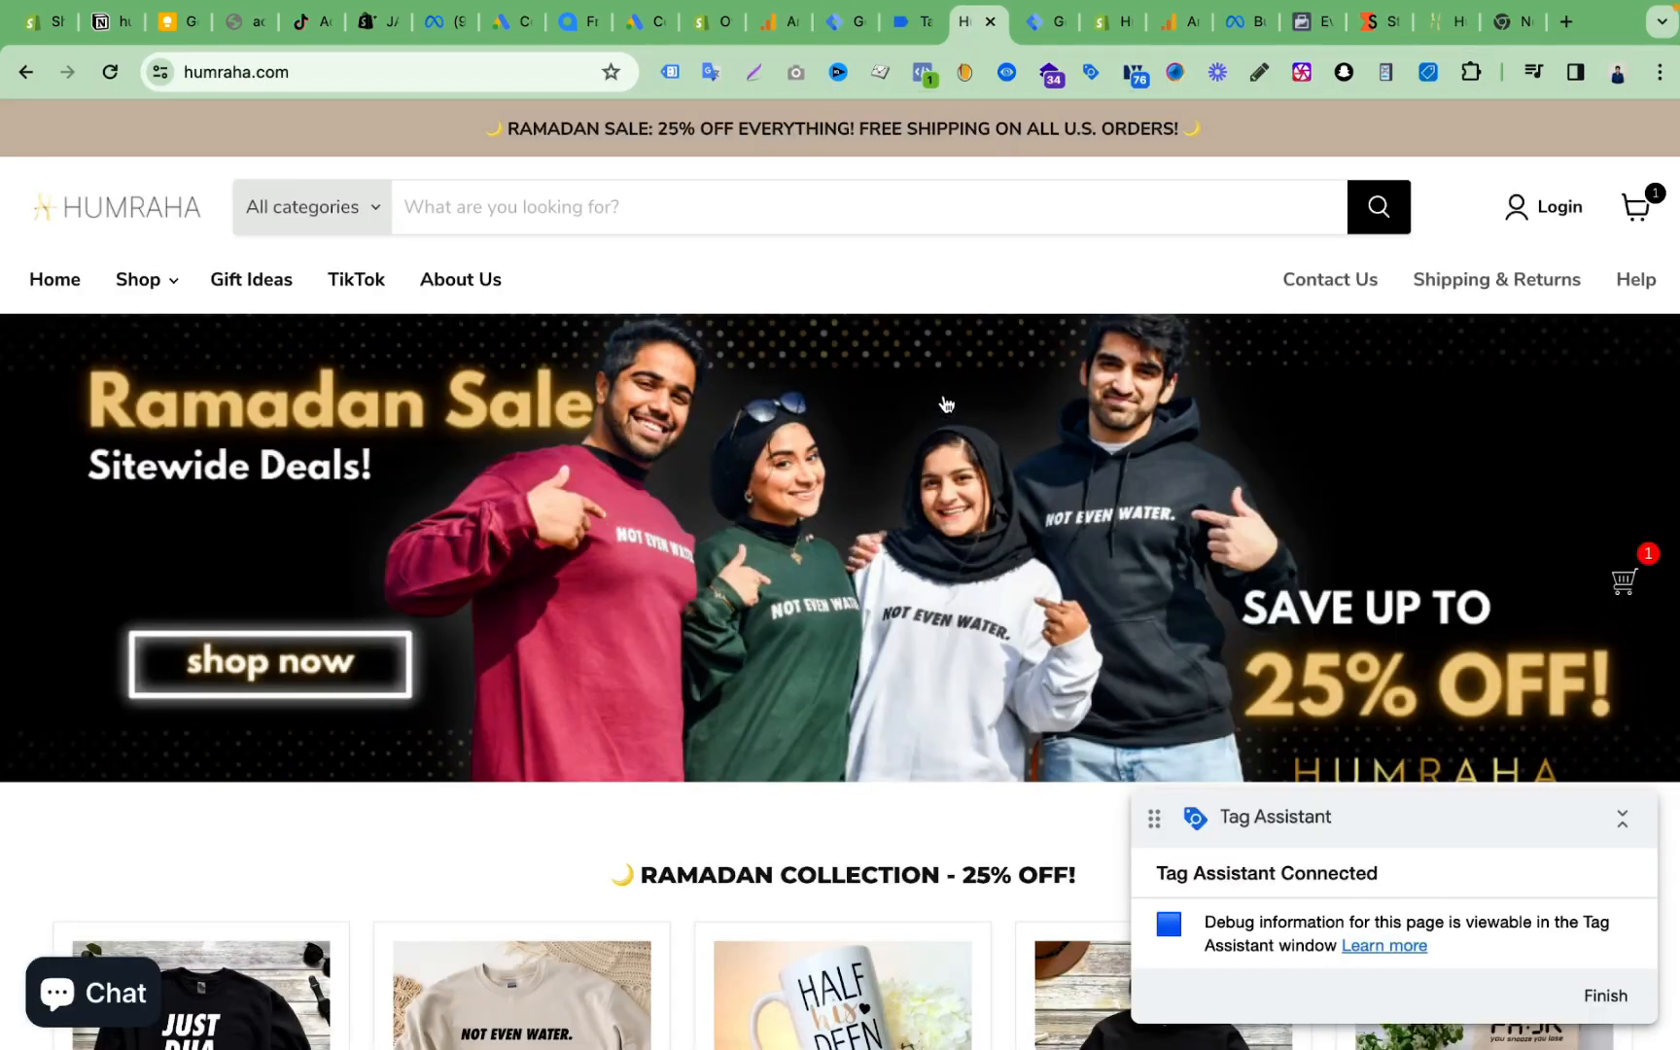
pyautogui.scroll(-5, 953, 419)
pyautogui.click(553, 515)
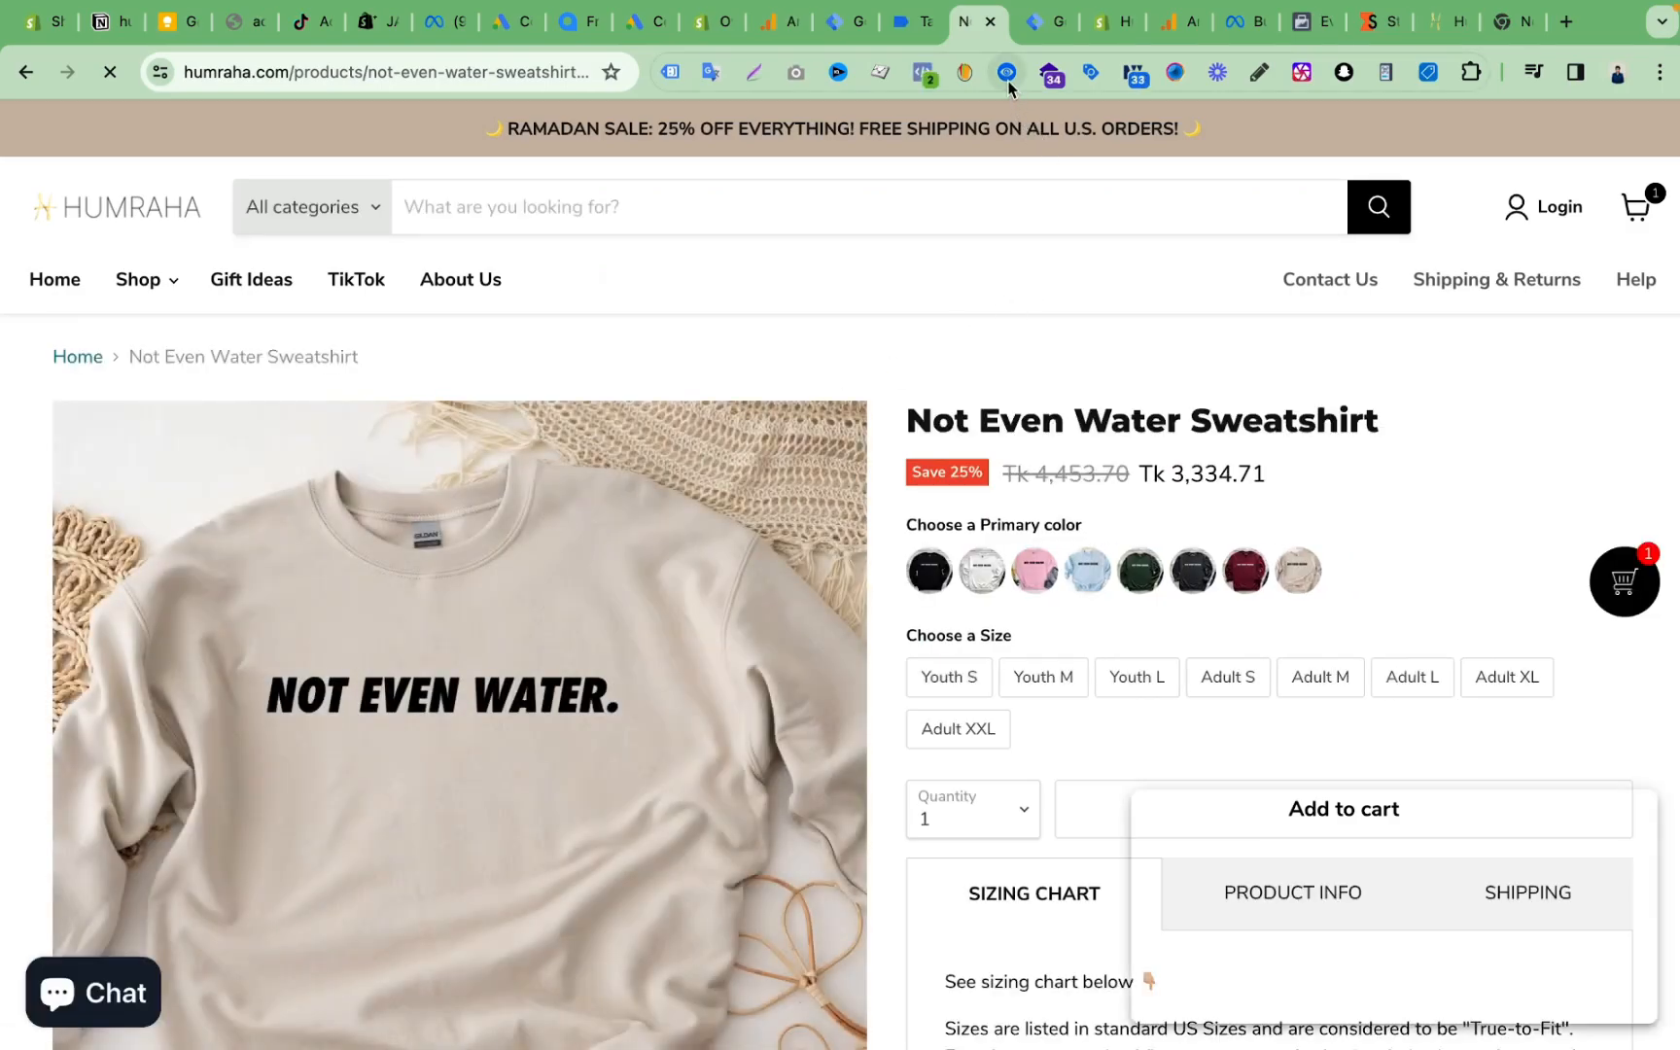
pyautogui.click(1006, 74)
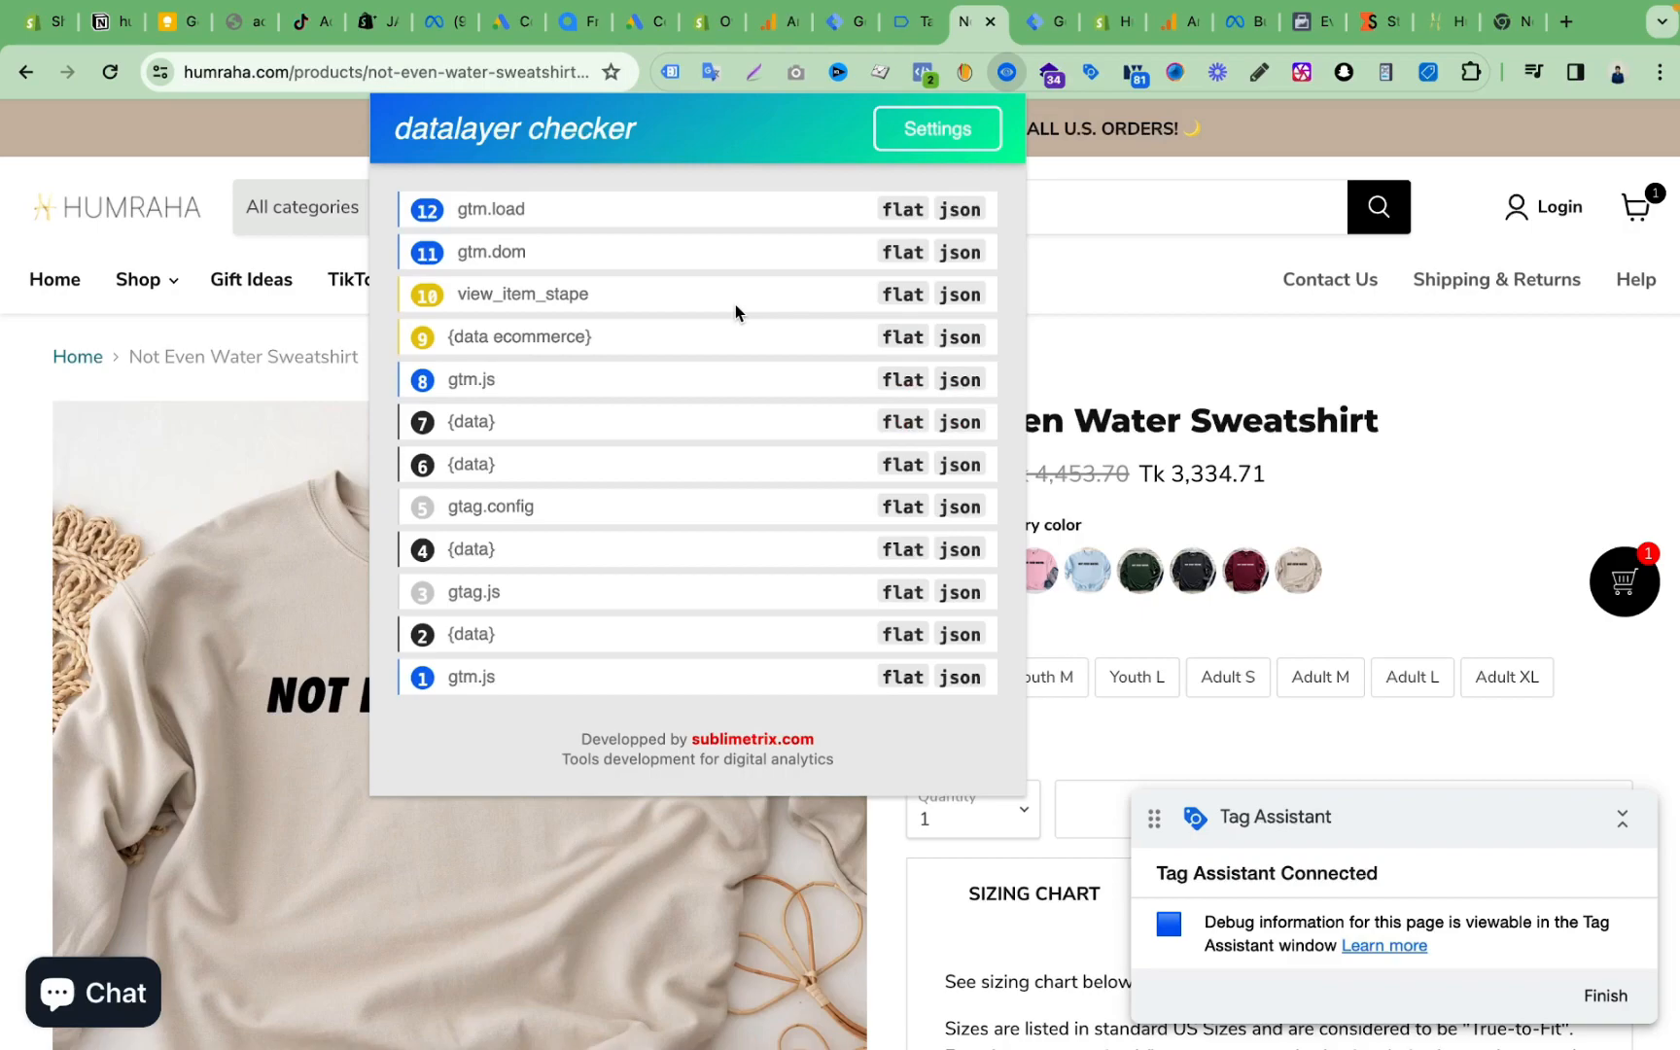
pyautogui.click(593, 297)
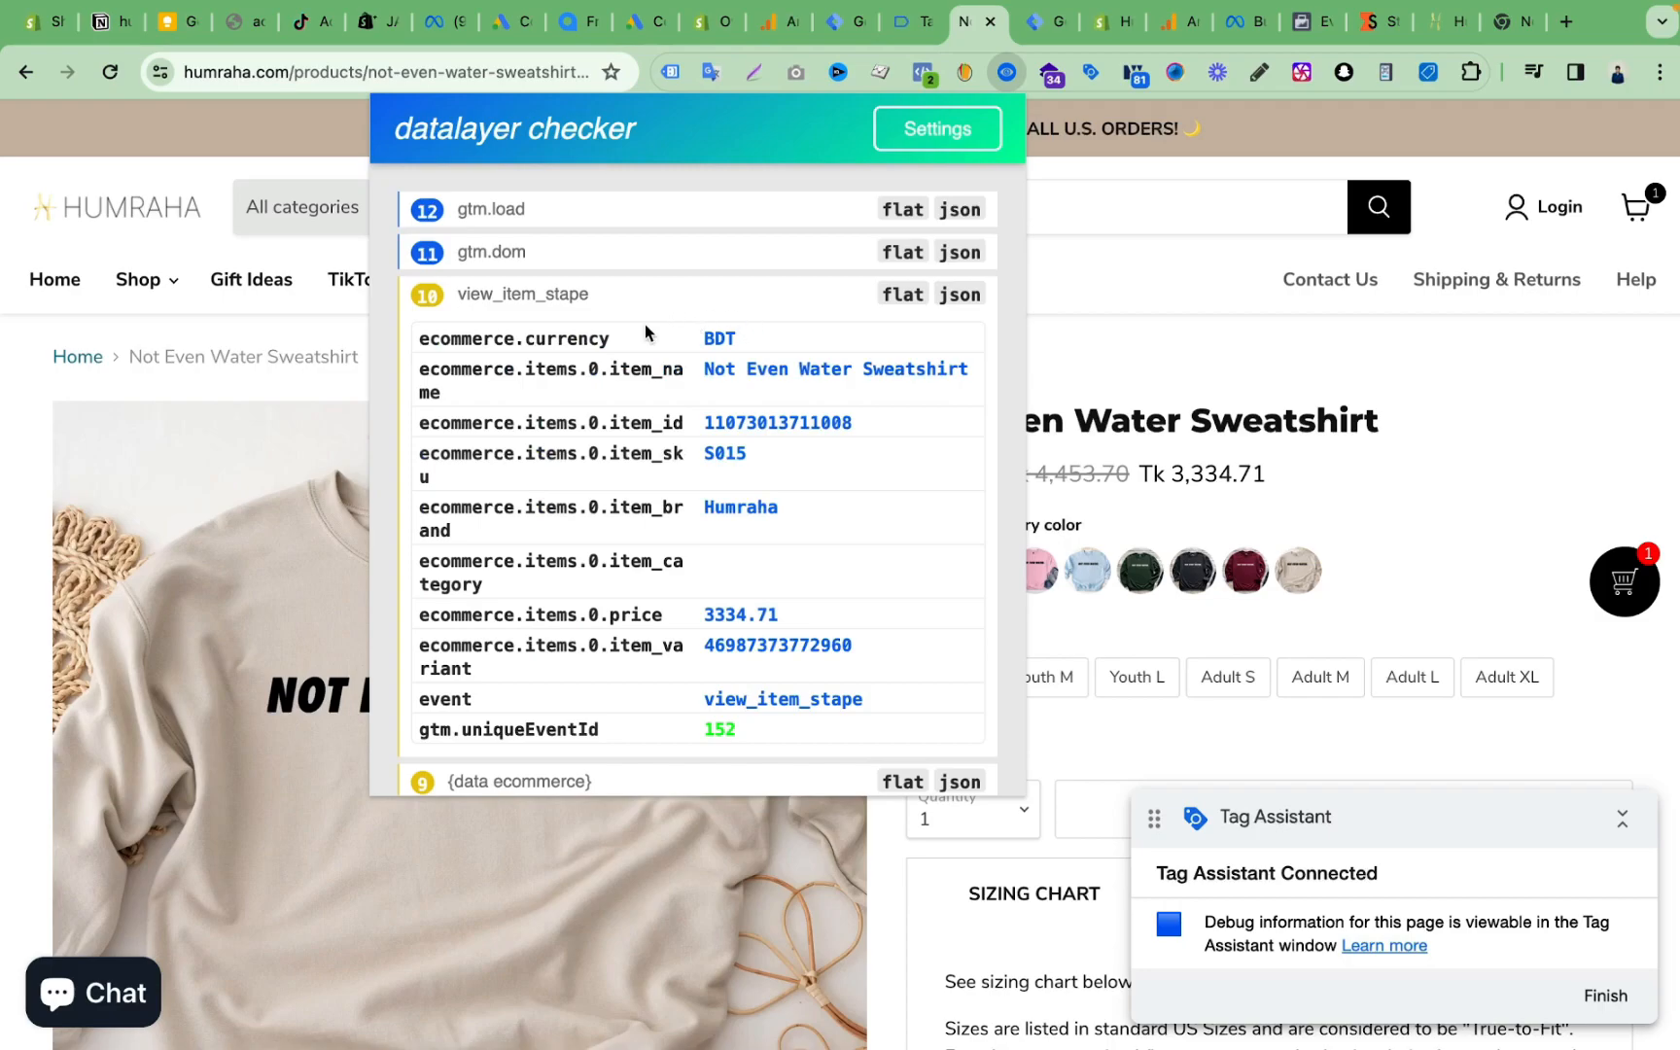
pyautogui.moveTo(541, 349)
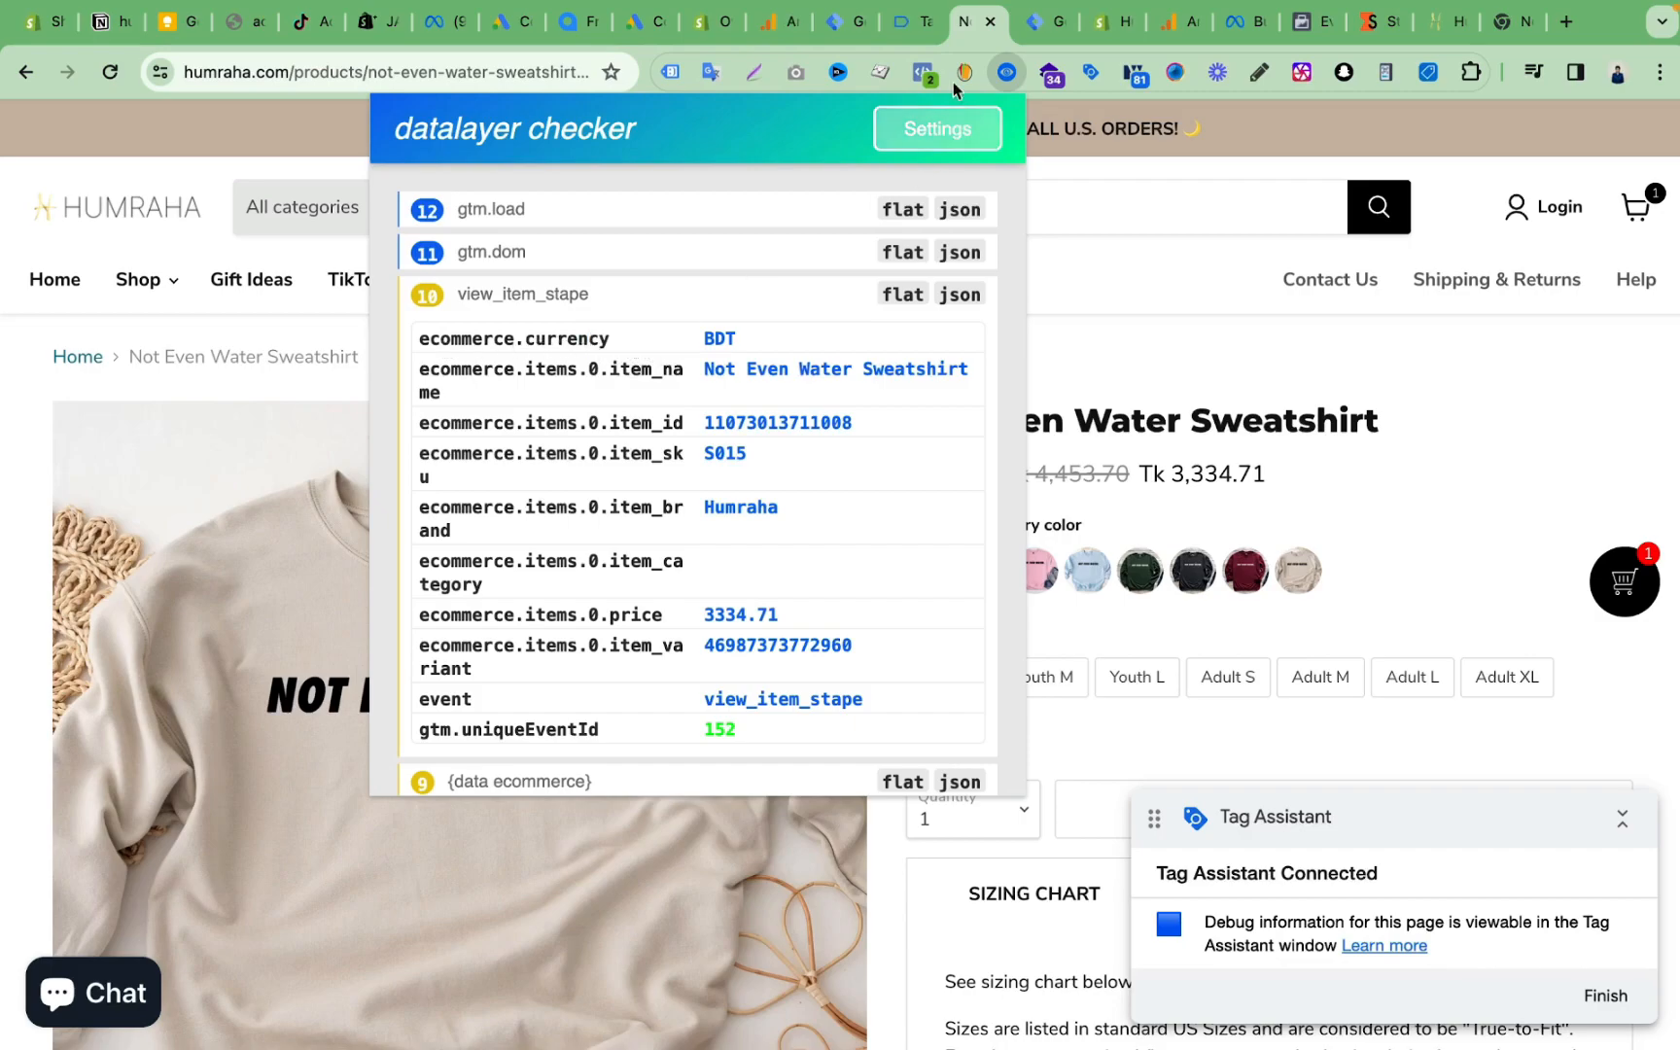
# Check the data layer variable name of "dlv – fb - currency" in Tag Manager against the view_item_stape event in Tag Assistant.
pyautogui.click(925, 29)
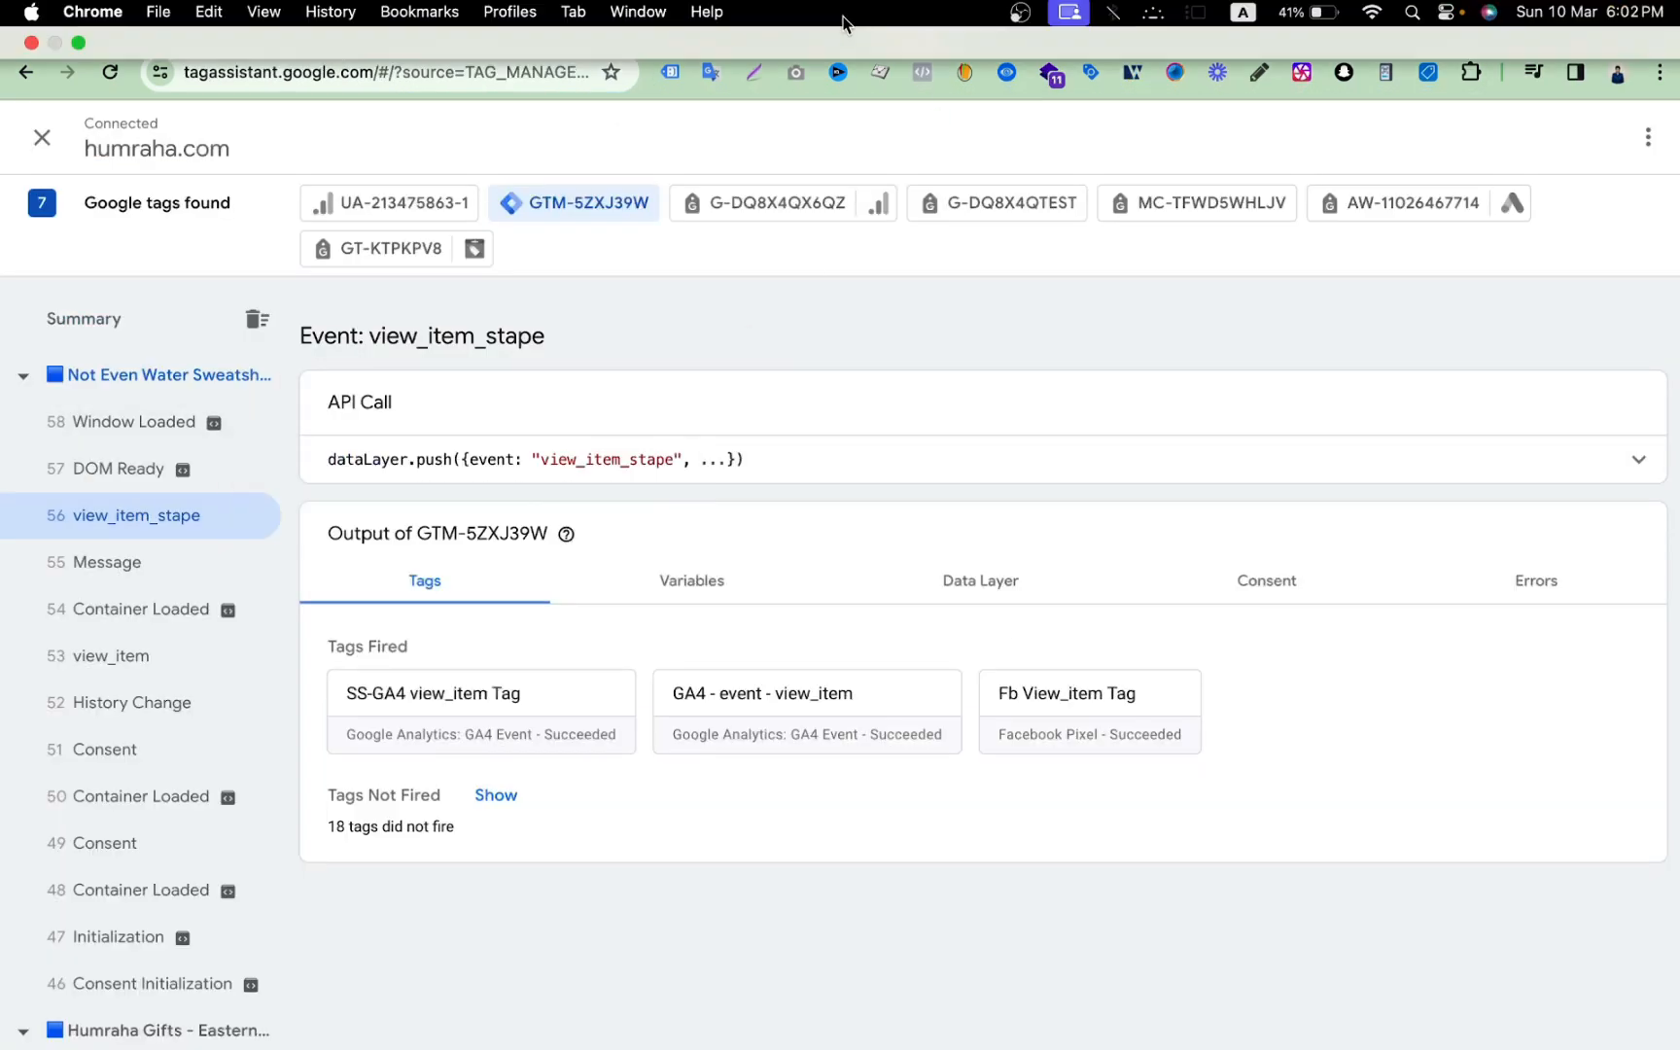
pyautogui.click(842, 33)
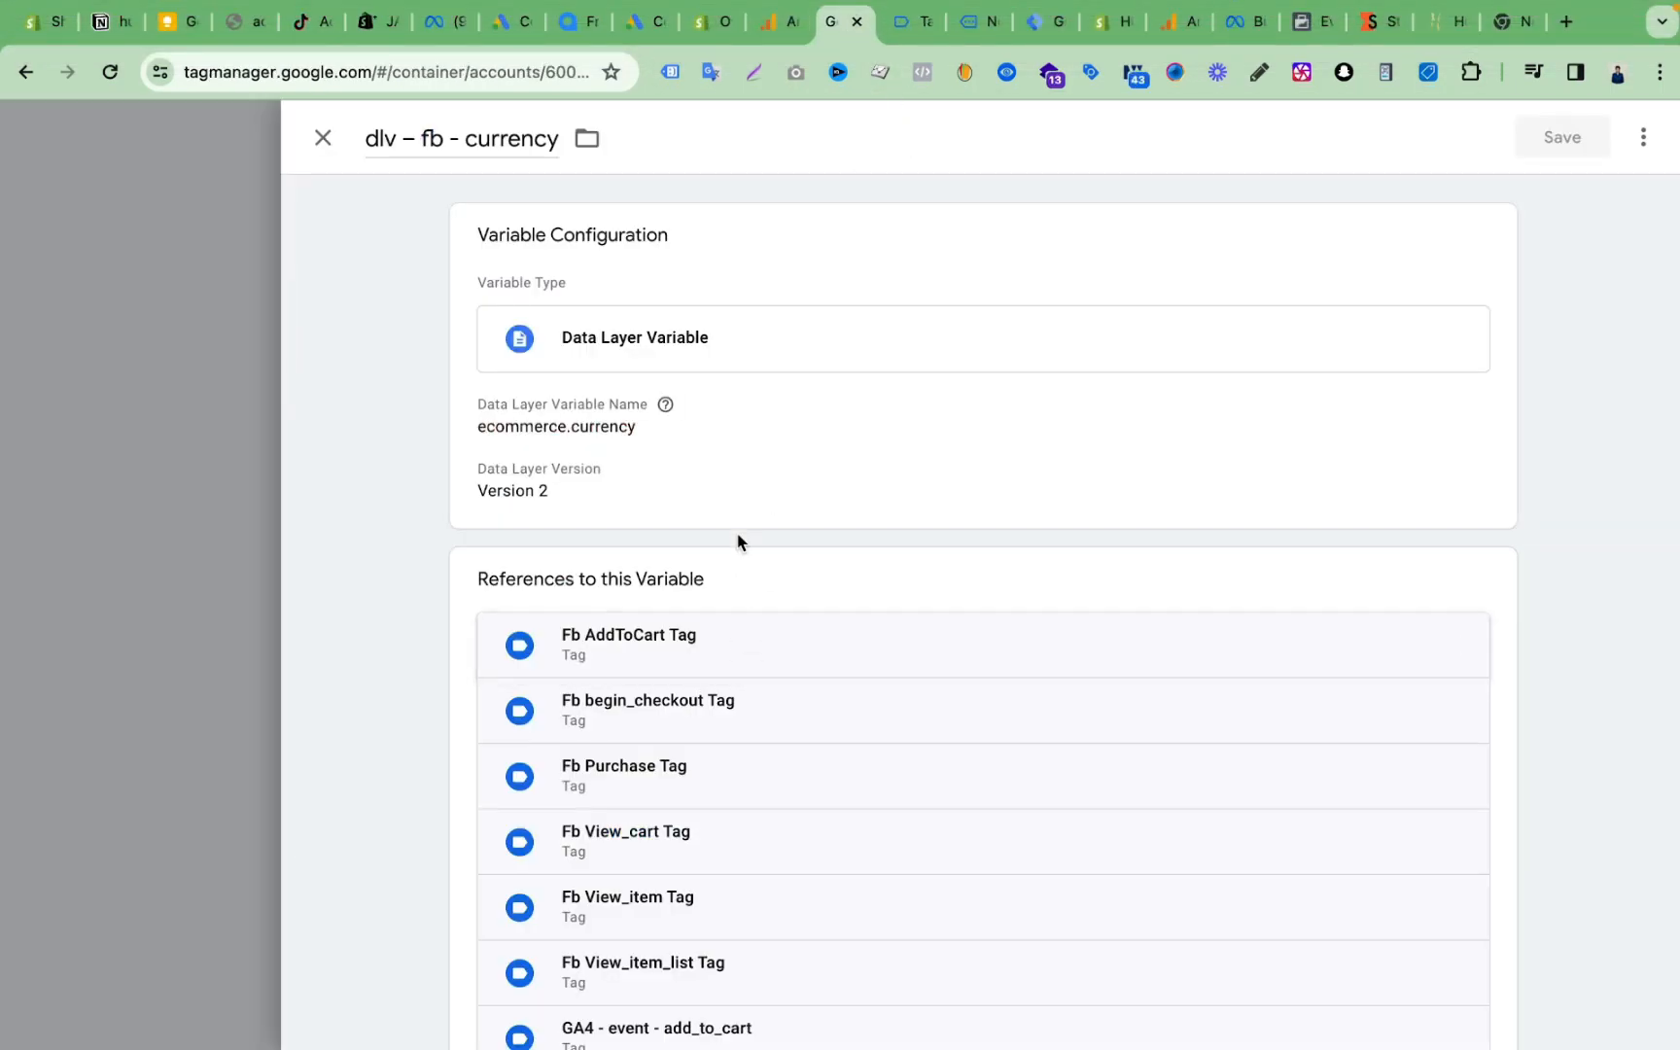
pyautogui.click(755, 475)
pyautogui.tripleClick(596, 466)
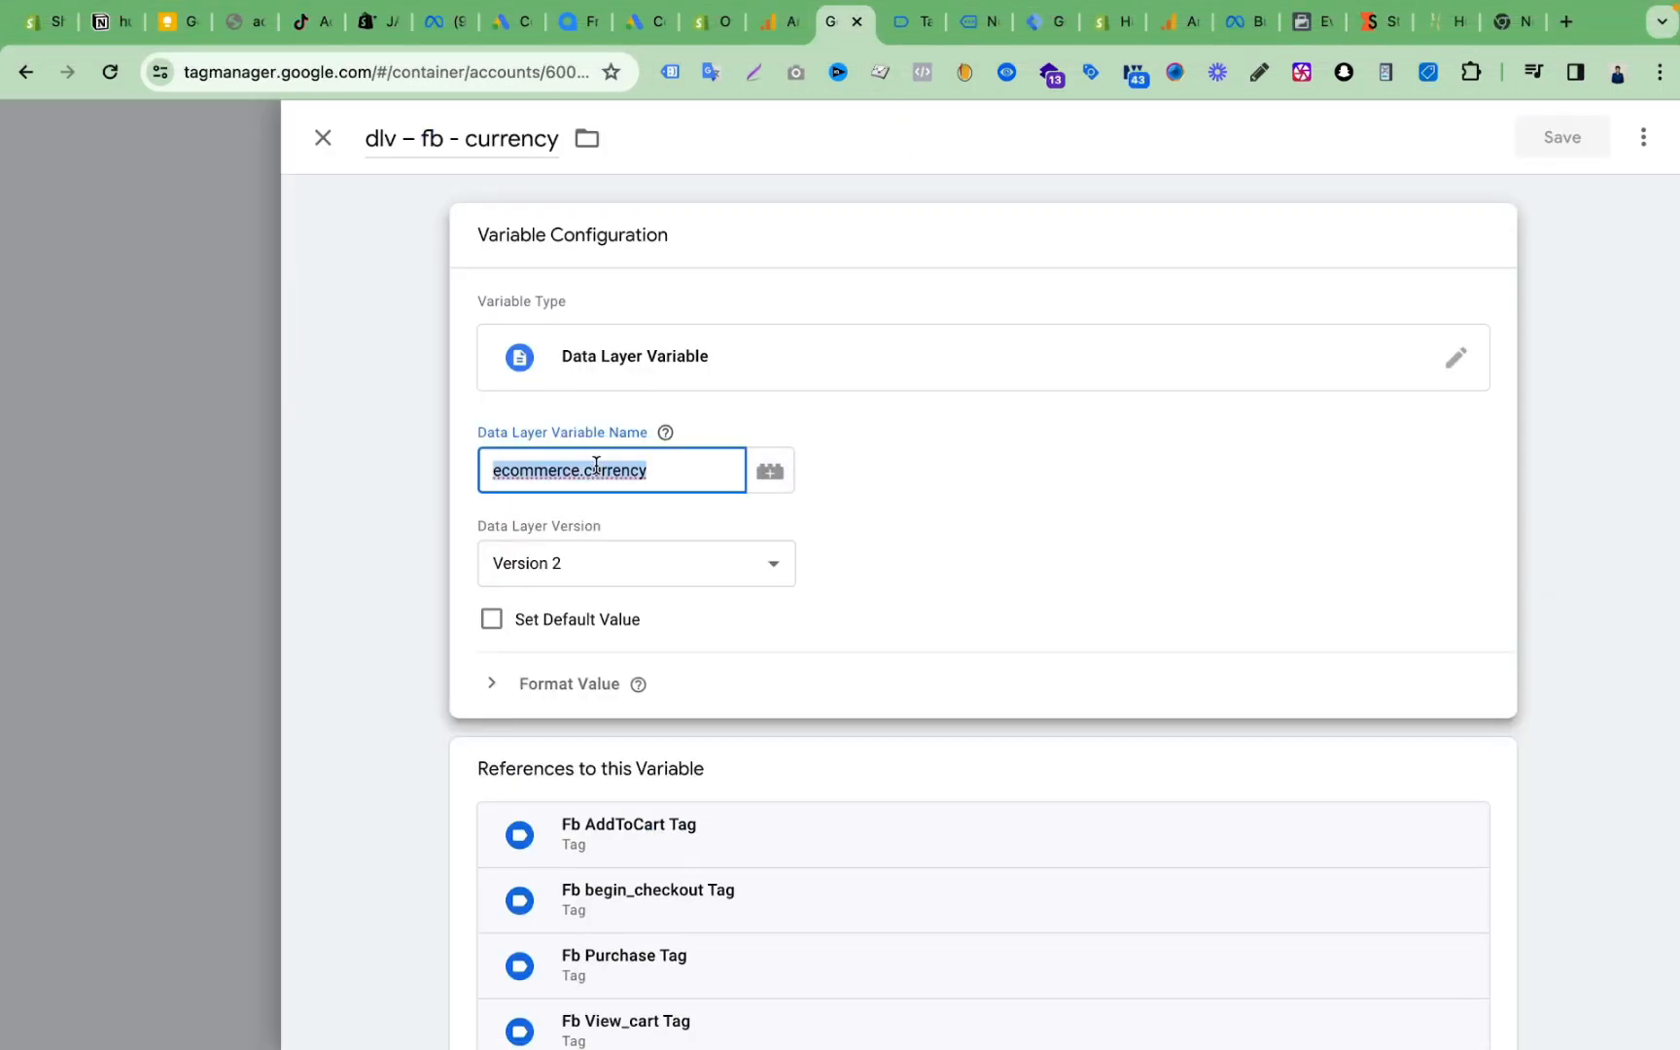
pyautogui.click(982, 21)
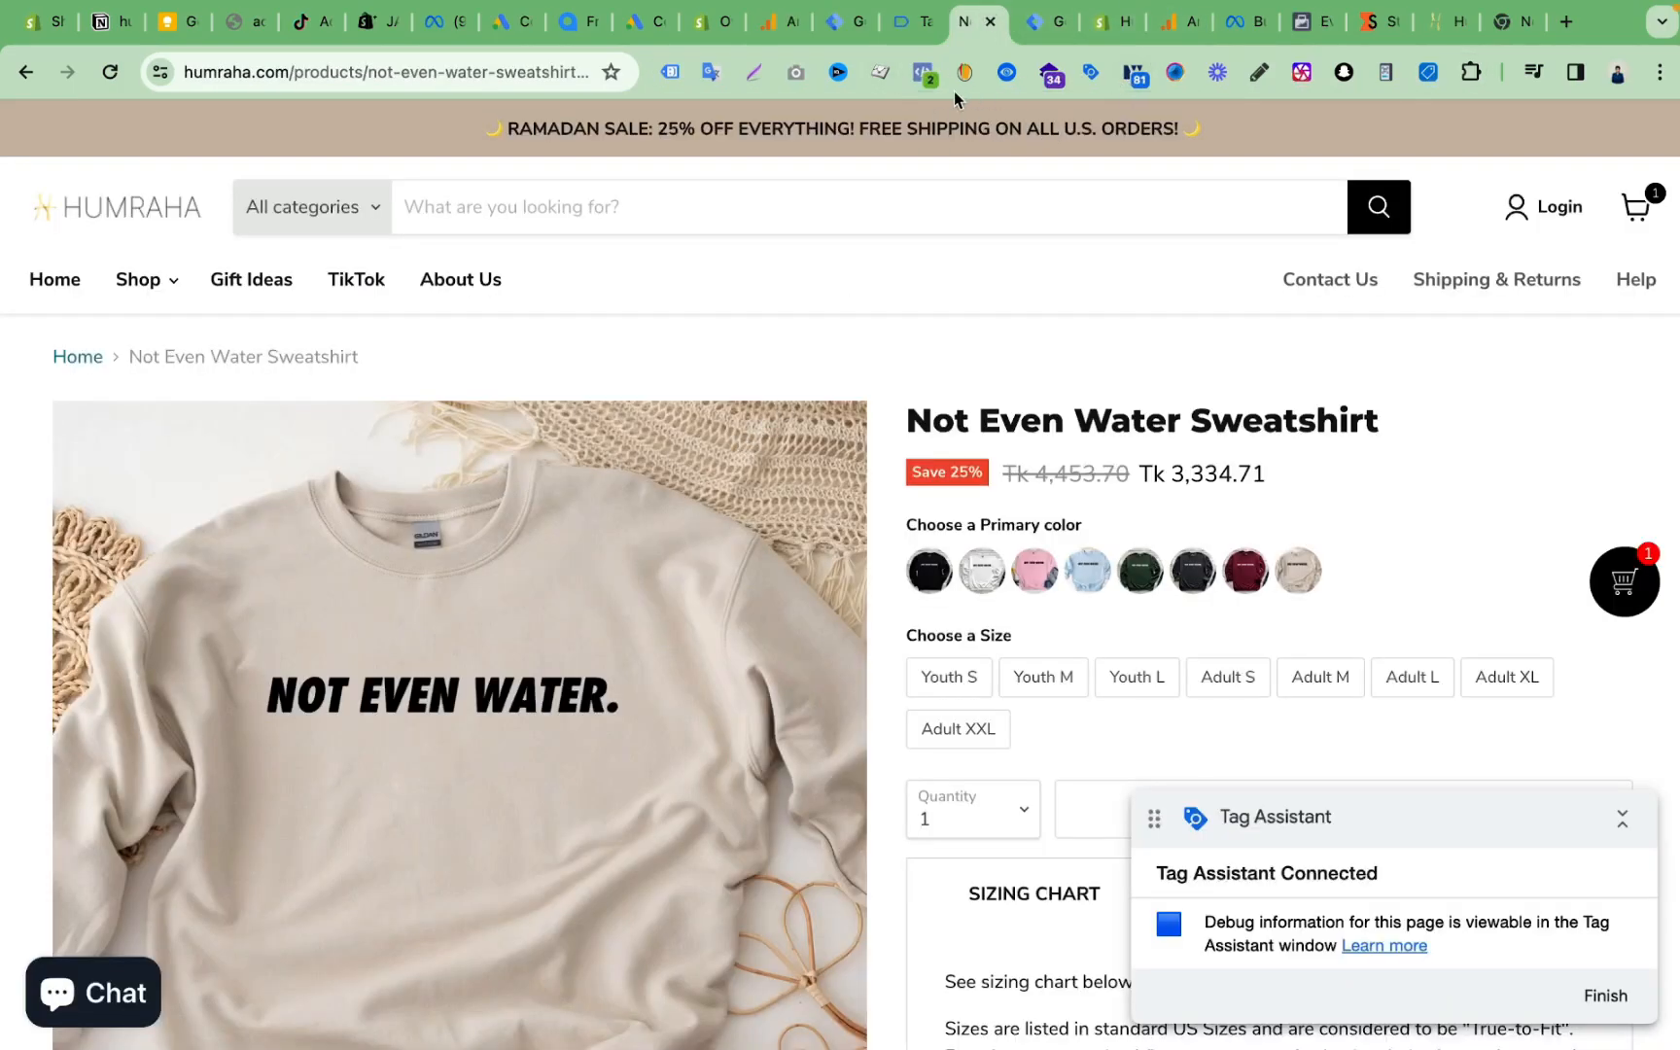
pyautogui.click(900, 21)
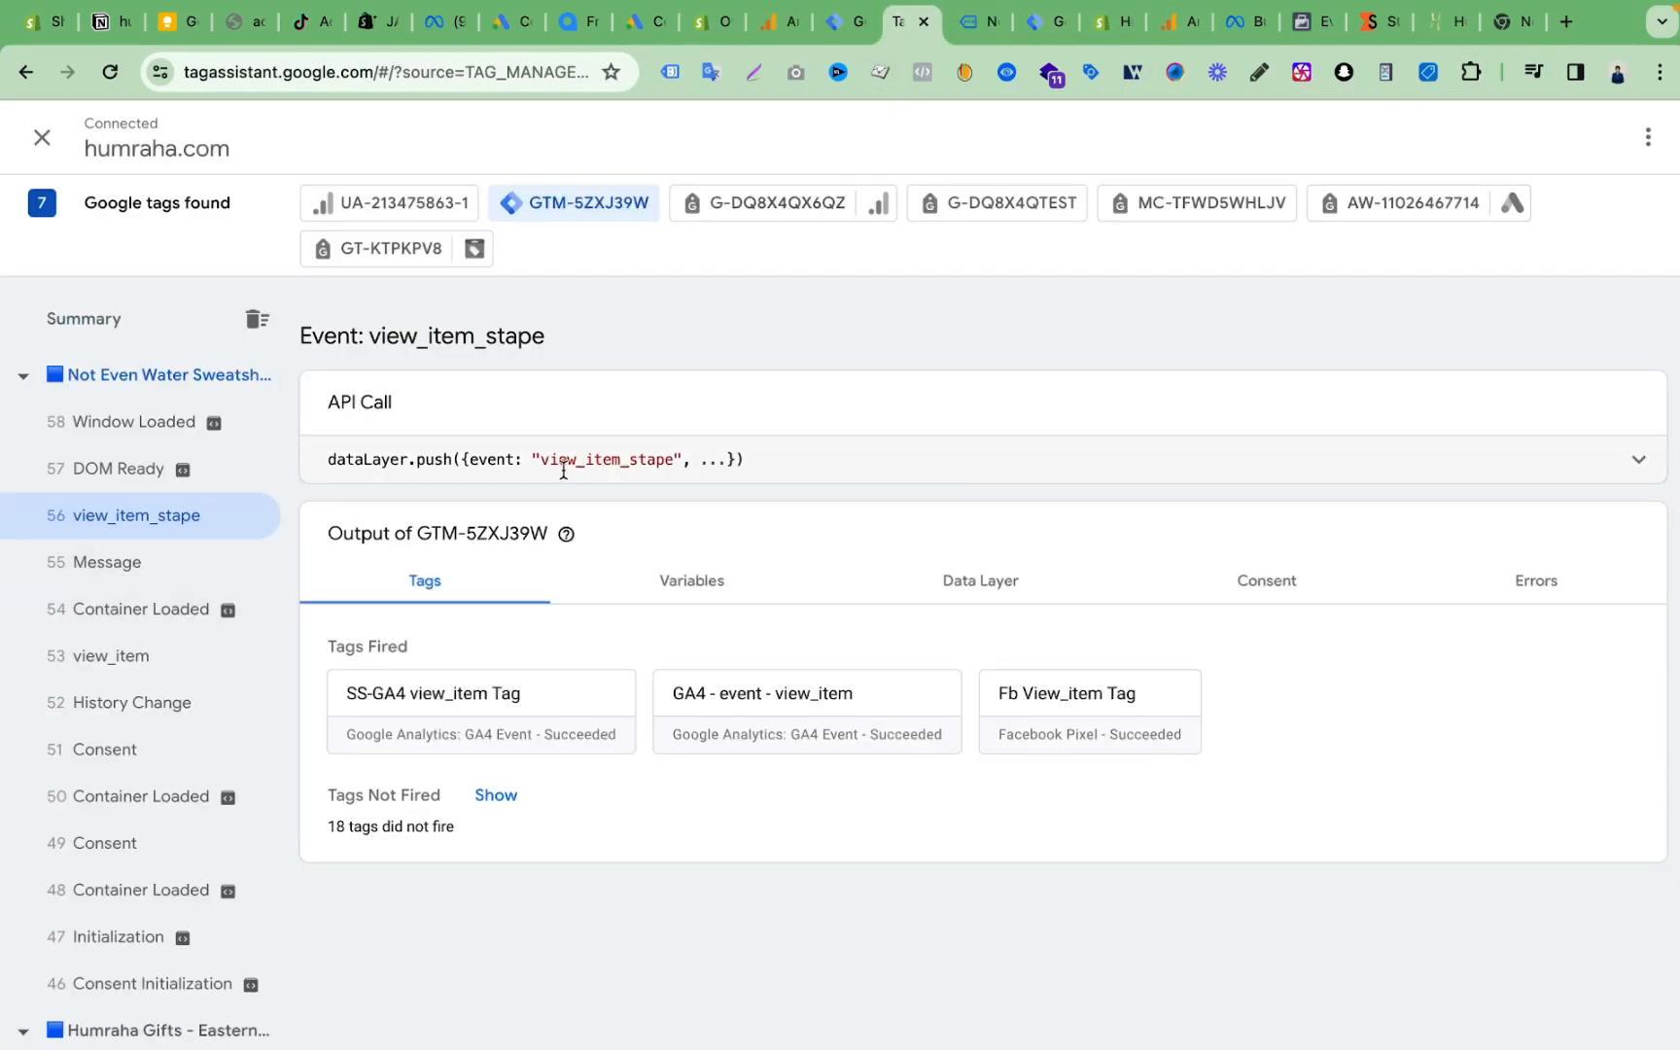
# Show the Premium Shopify Data-Layer product page once more and return to the Tag Assistant window.
pyautogui.hotkey('ctrl', 'Up')
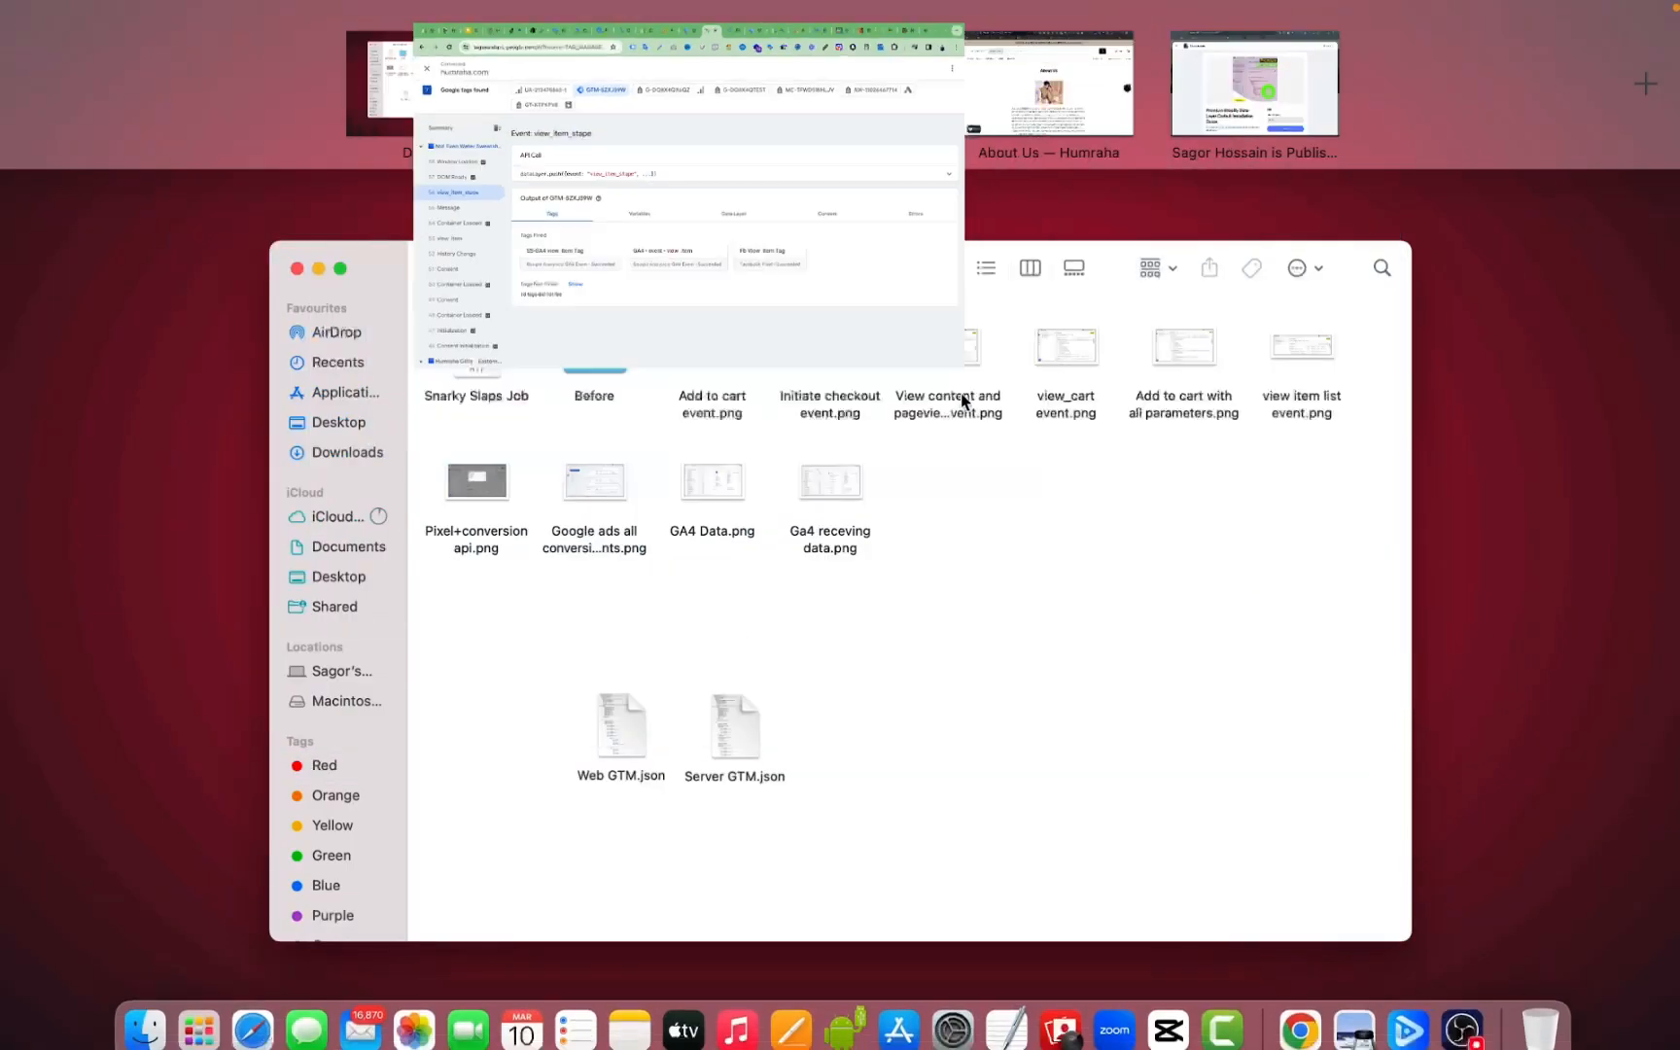
pyautogui.click(1033, 104)
pyautogui.hotkey('ctrl', 'Up')
pyautogui.click(1294, 113)
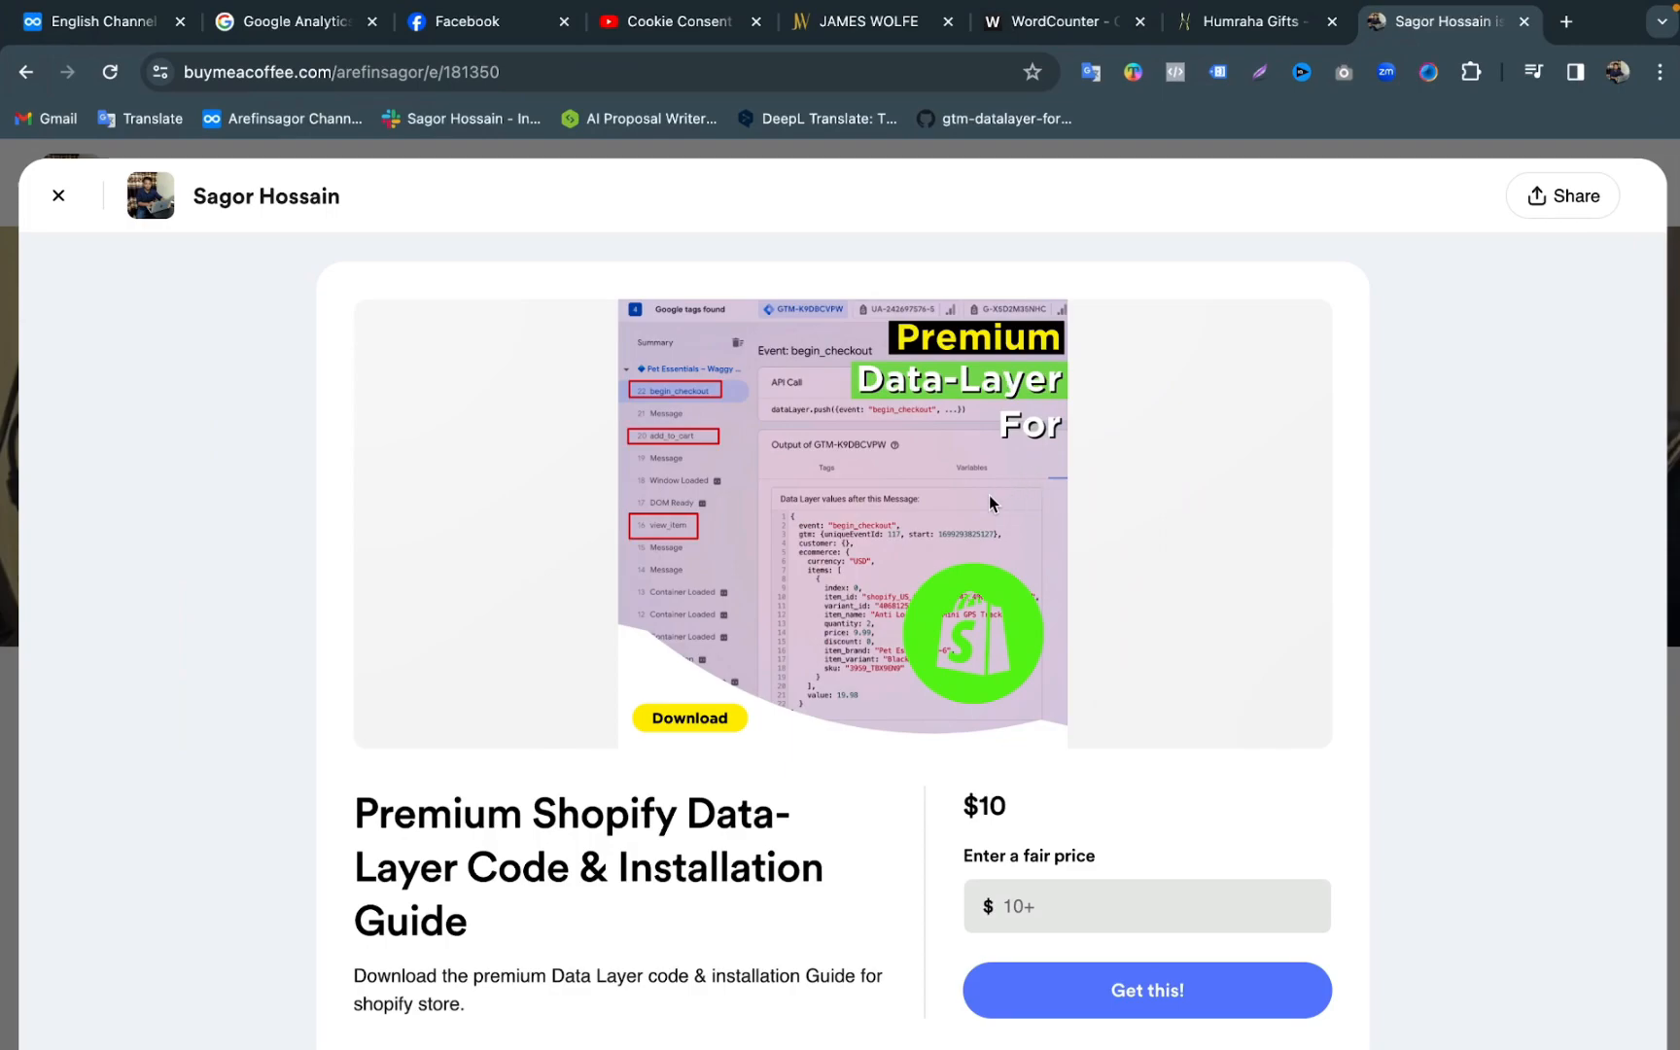
pyautogui.hotkey('ctrl', 'Up')
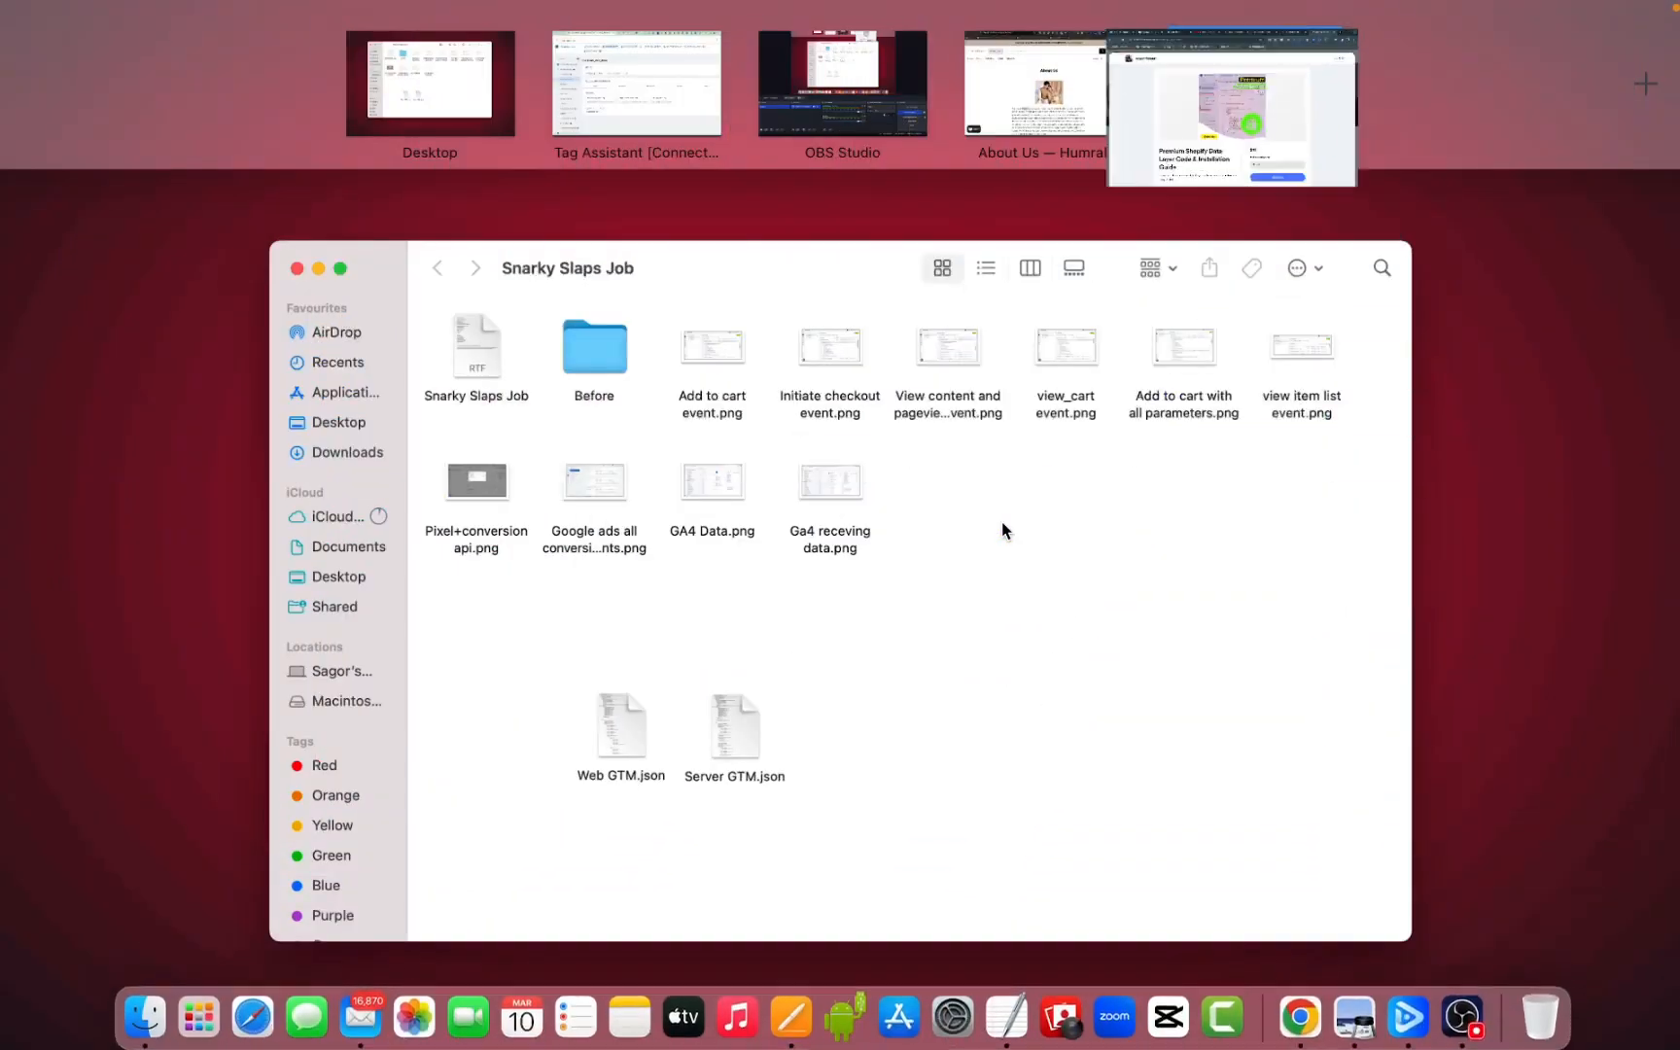
pyautogui.click(669, 105)
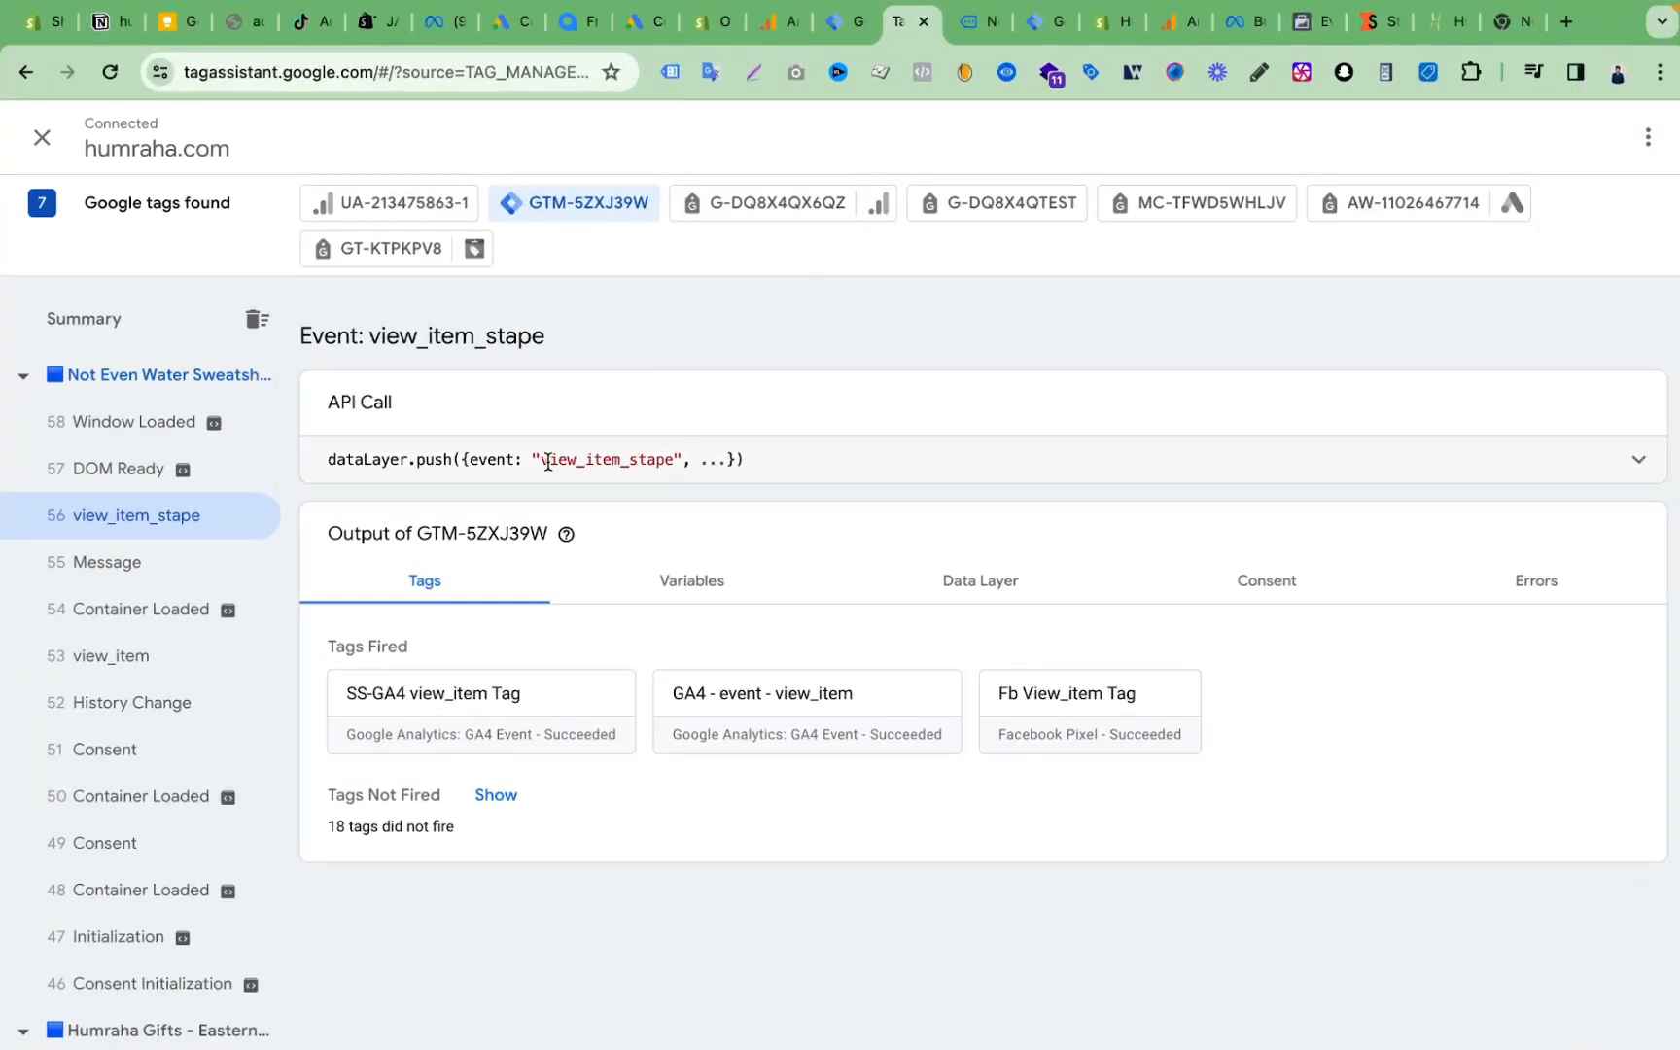
# Highlight the view_item_stape event name in Tag Assistant and open the web container's list of triggers.
pyautogui.moveTo(541, 459); pyautogui.dragTo(671, 459)
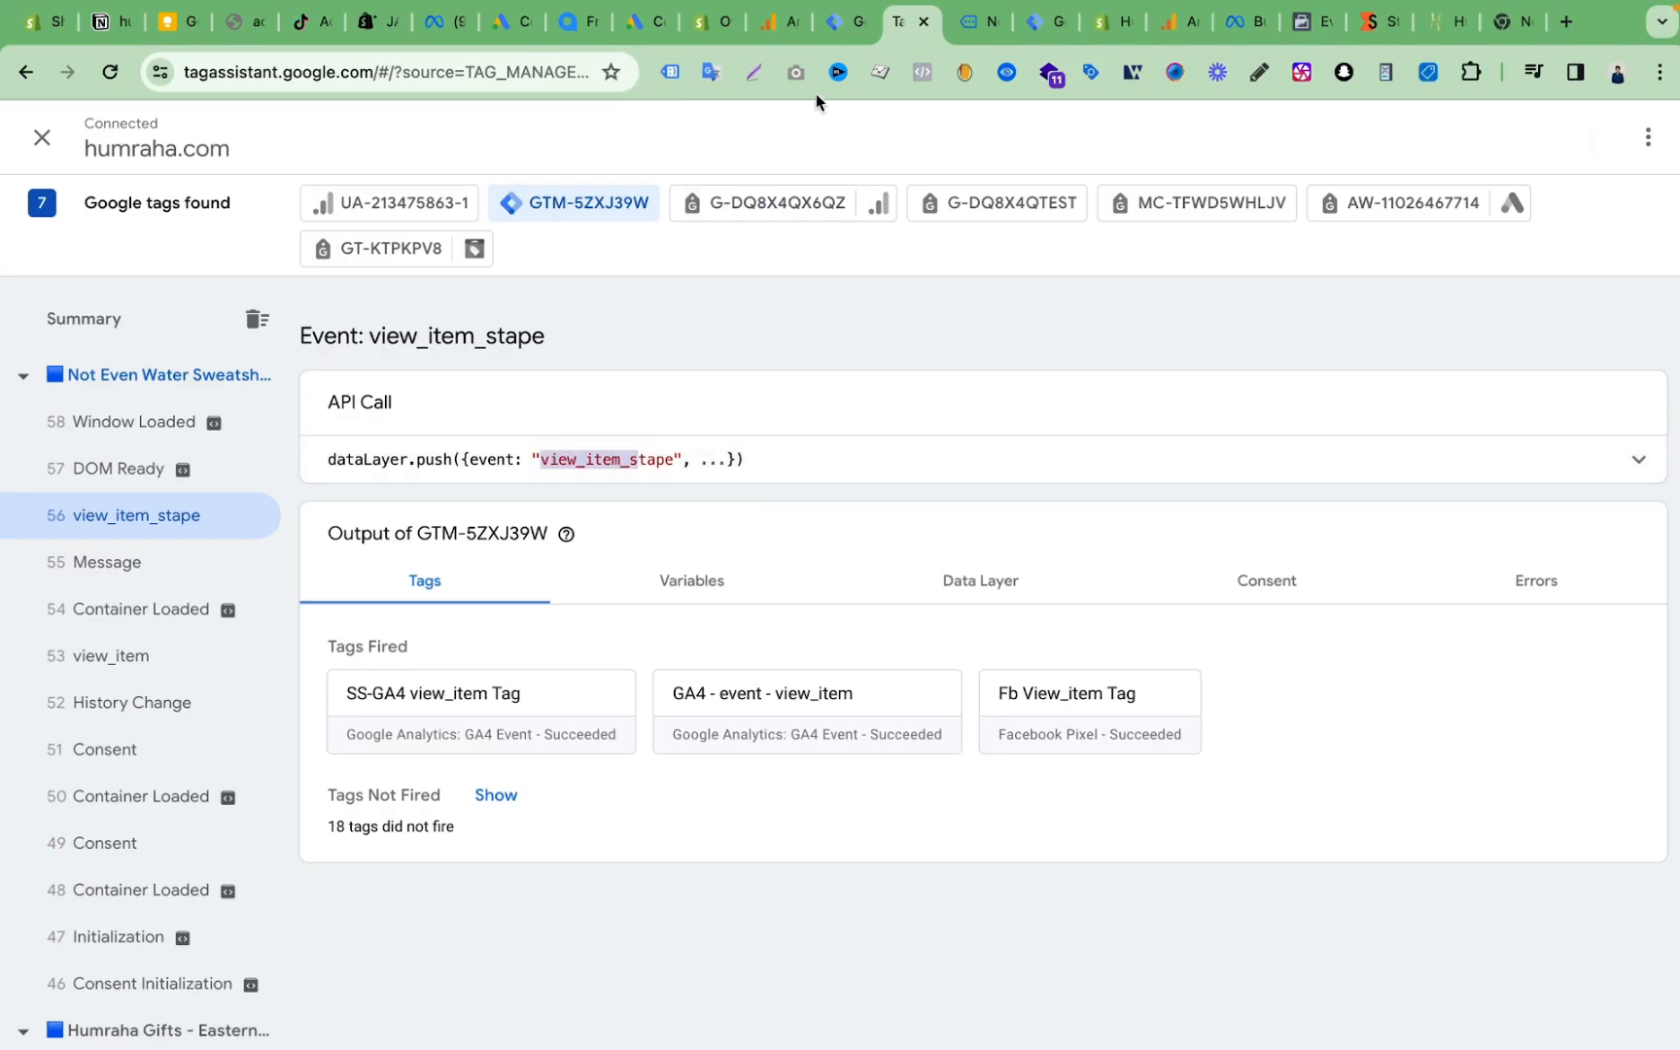
pyautogui.click(844, 19)
pyautogui.click(139, 409)
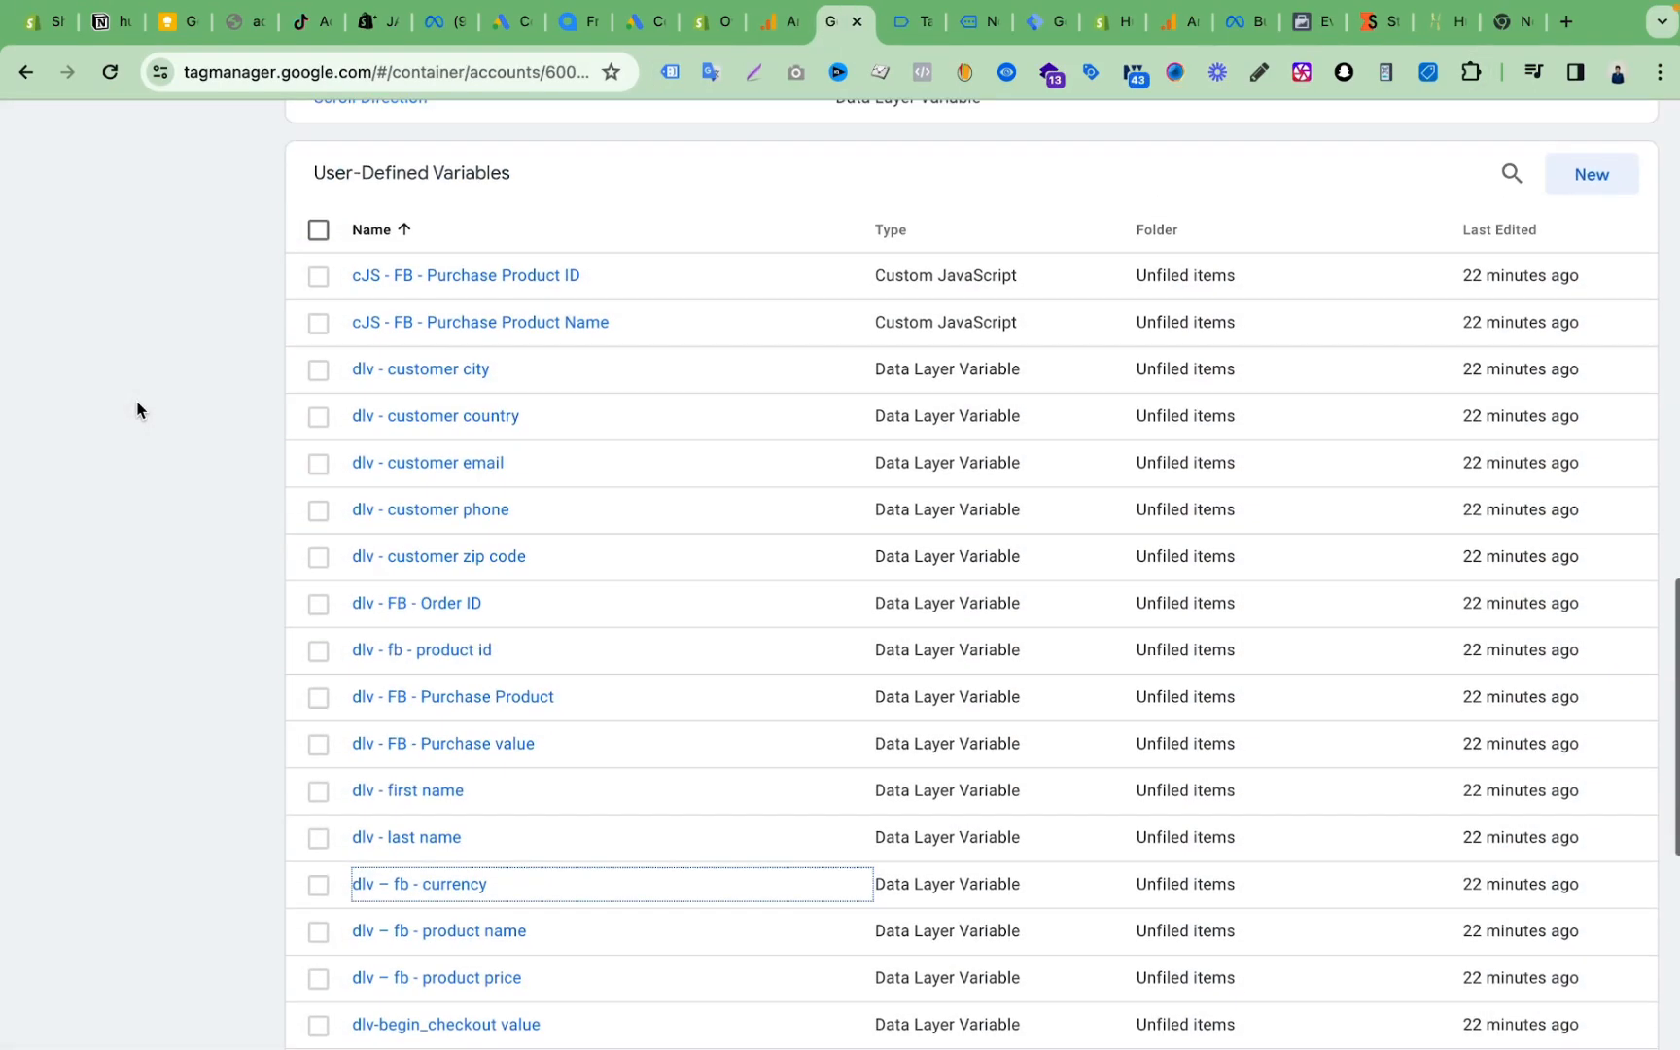
pyautogui.click(108, 494)
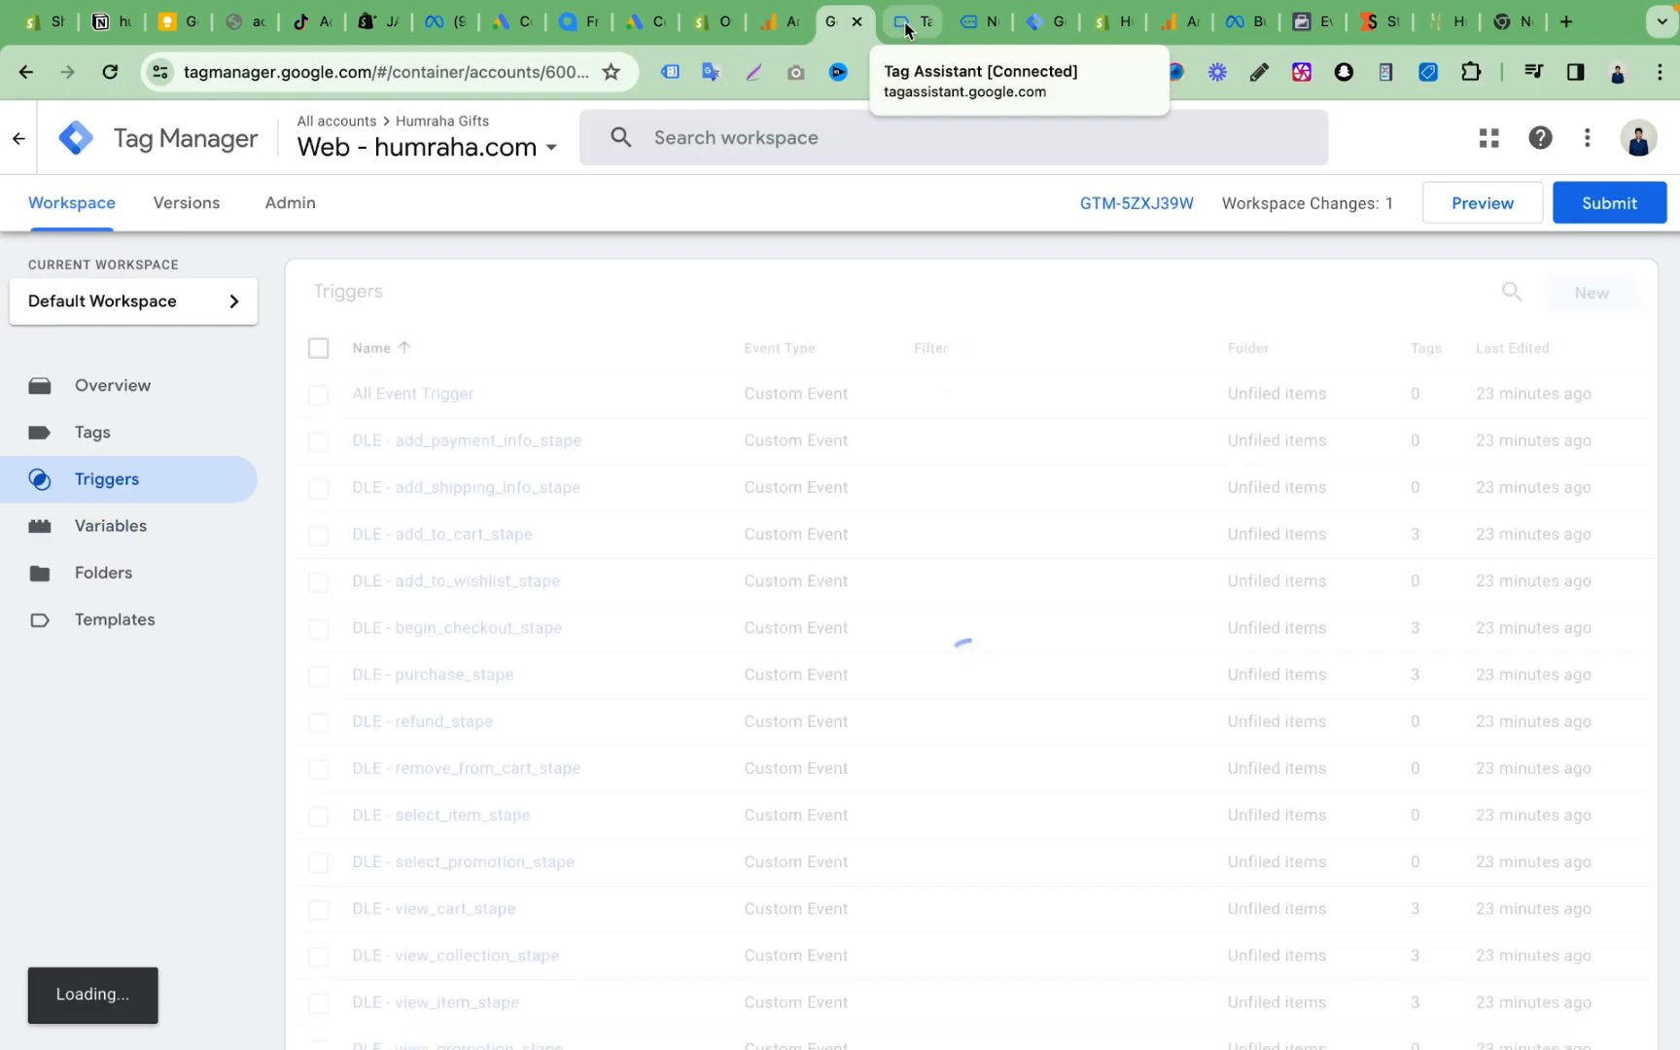
# Compare the view_item_stape event with the plain view_item event in Tag Assistant and examine the latter's data layer values.
pyautogui.click(905, 29)
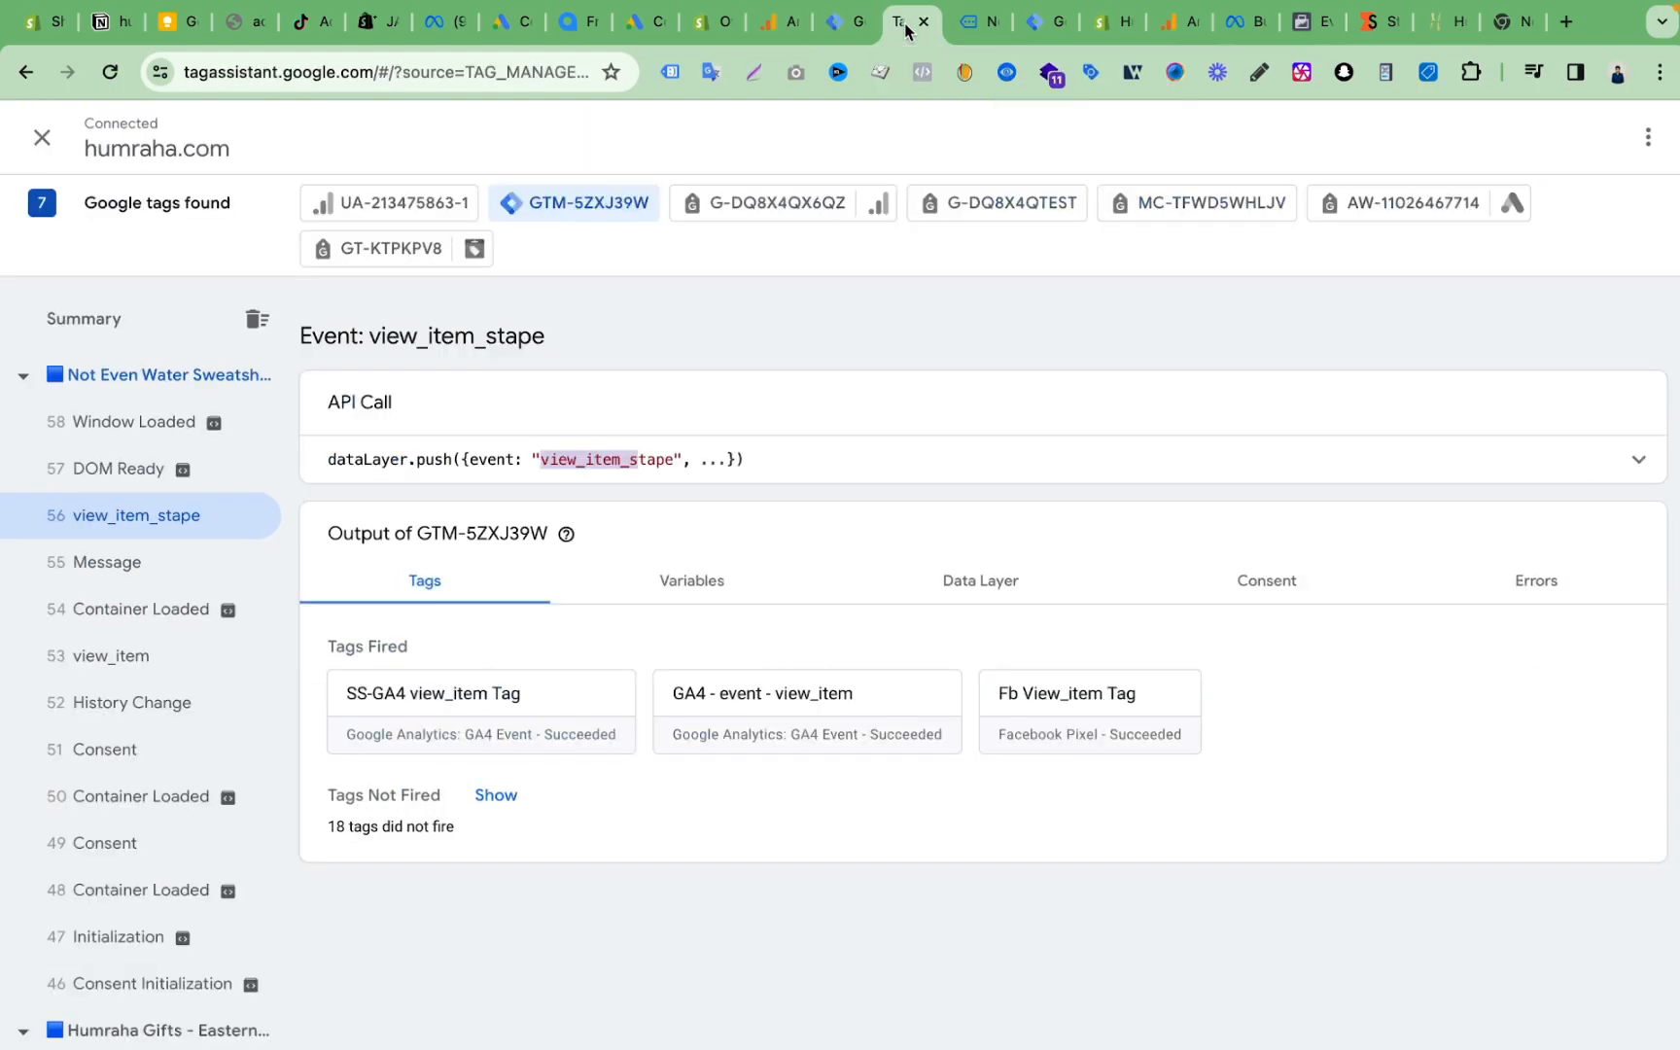
pyautogui.click(551, 459)
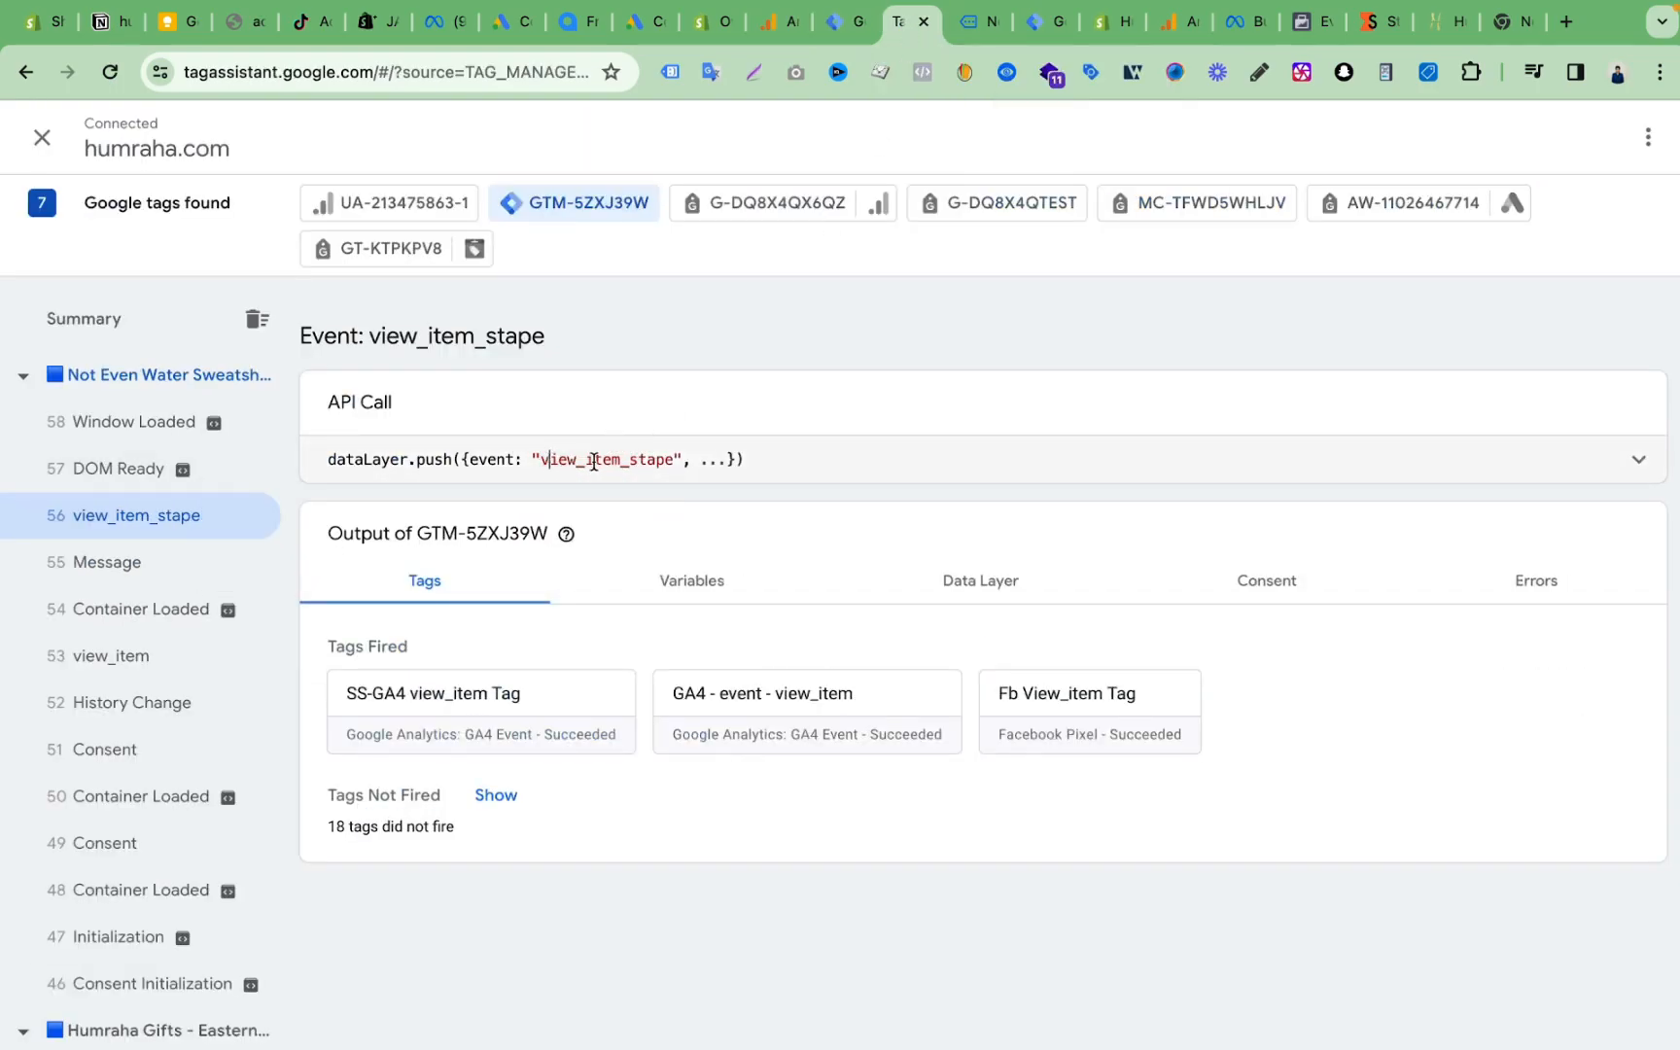
pyautogui.moveTo(542, 460); pyautogui.dragTo(679, 464)
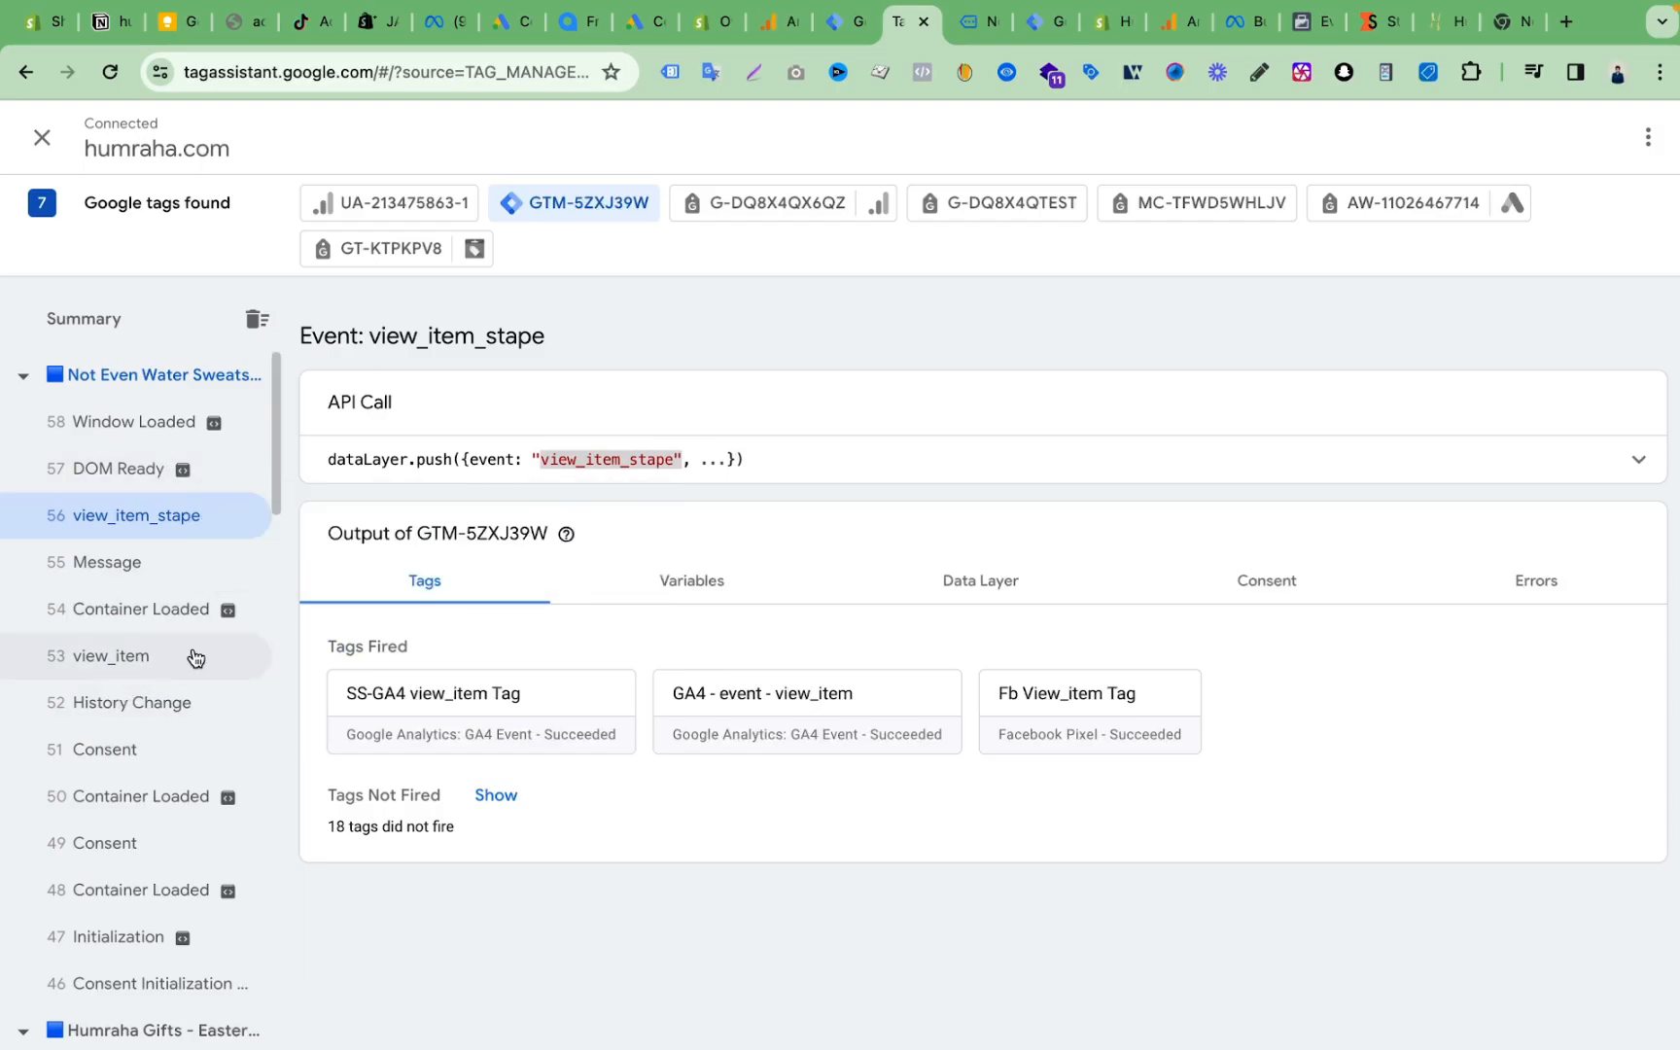
pyautogui.click(114, 667)
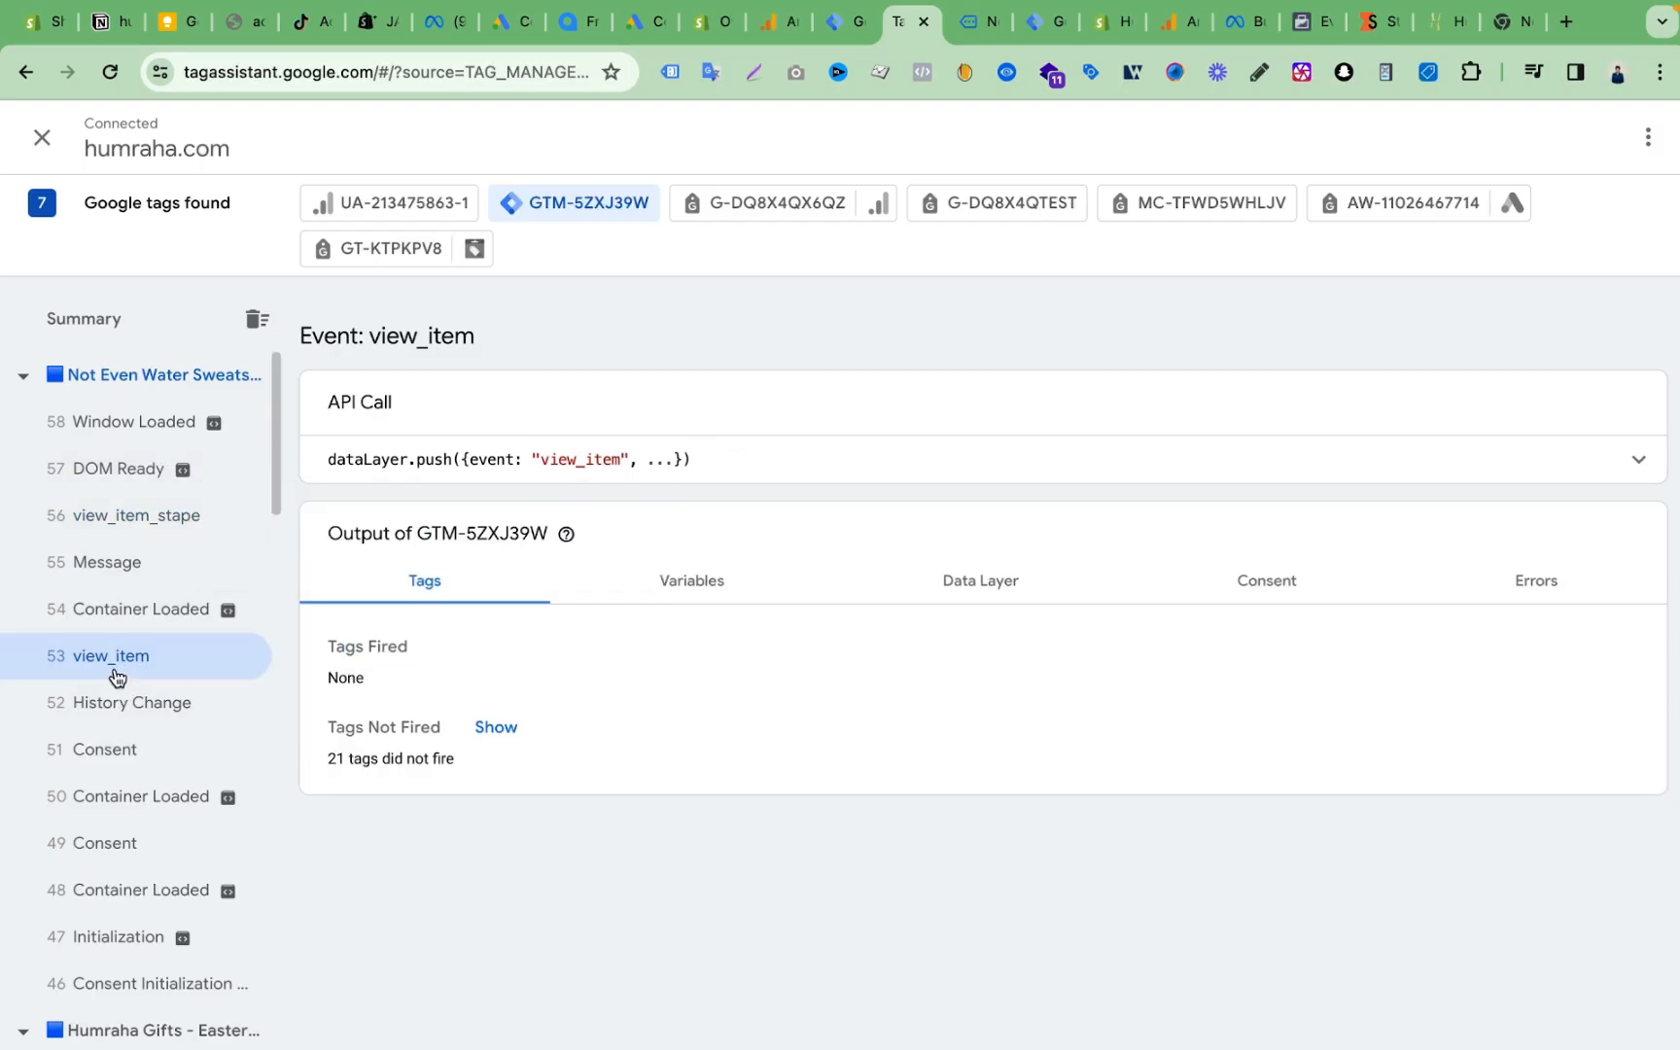
pyautogui.click(977, 595)
pyautogui.scroll(-1, 856, 618)
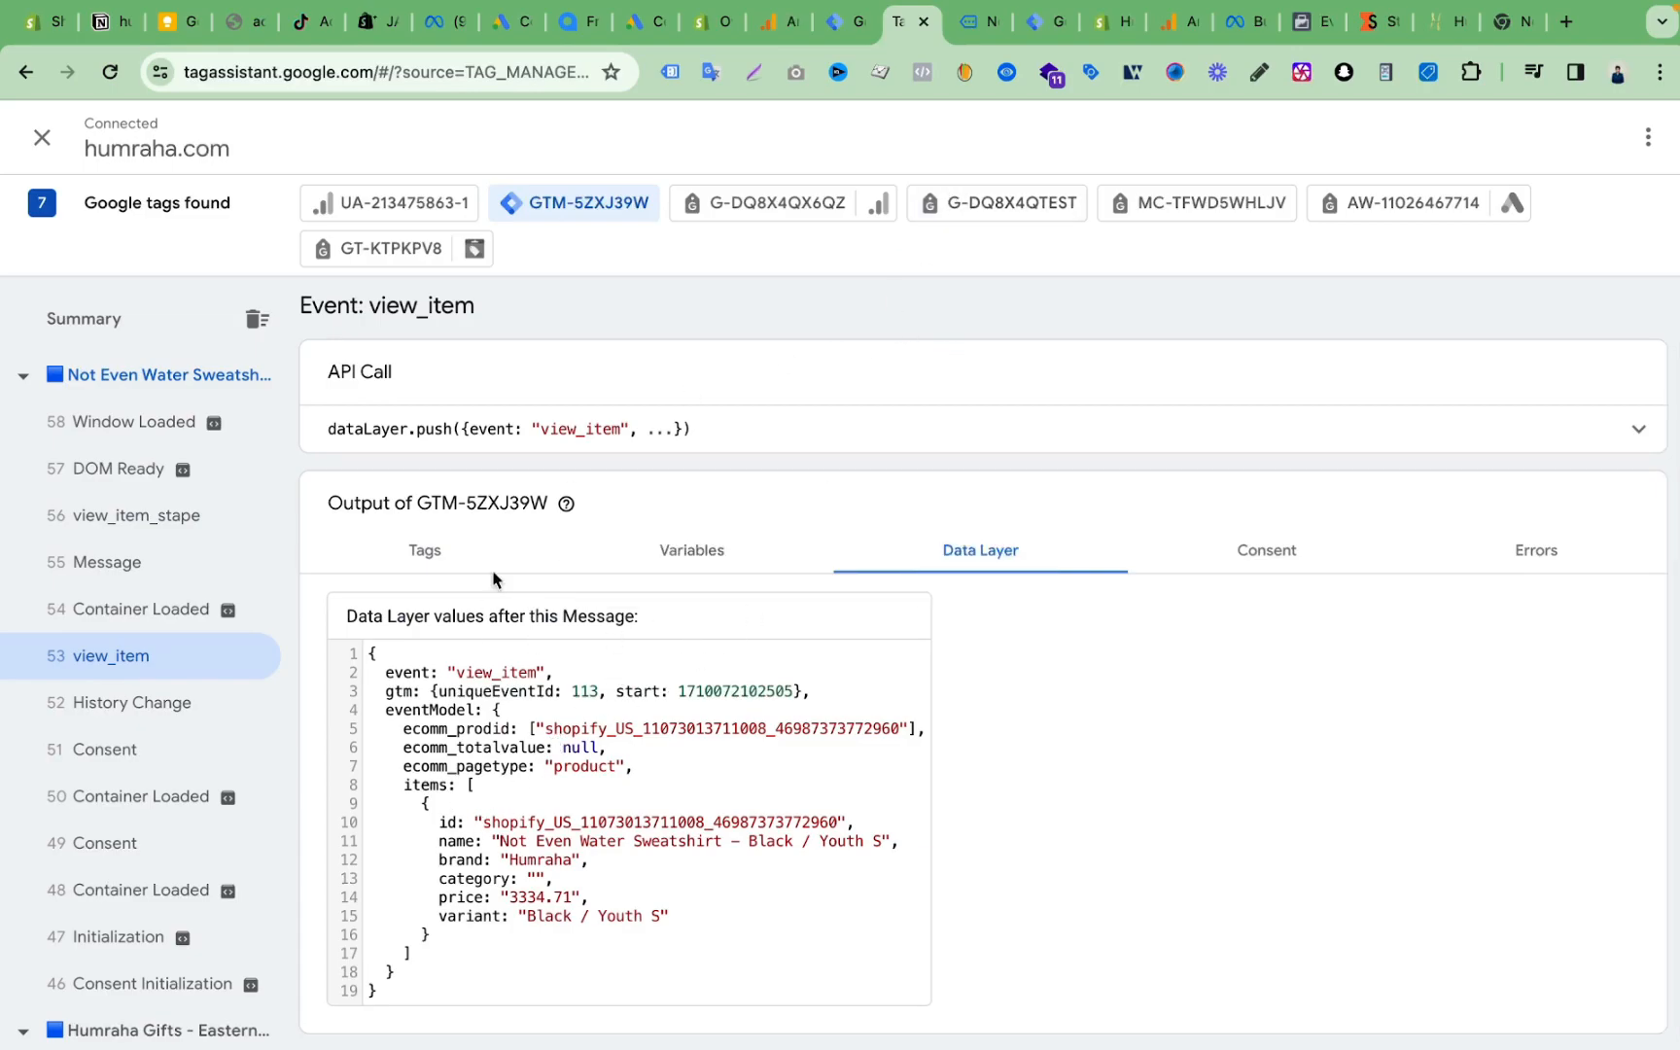
# Compare the event names and data layer values of view_item_stape and view_item in Tag Assistant.
pyautogui.scroll(1, 652, 715)
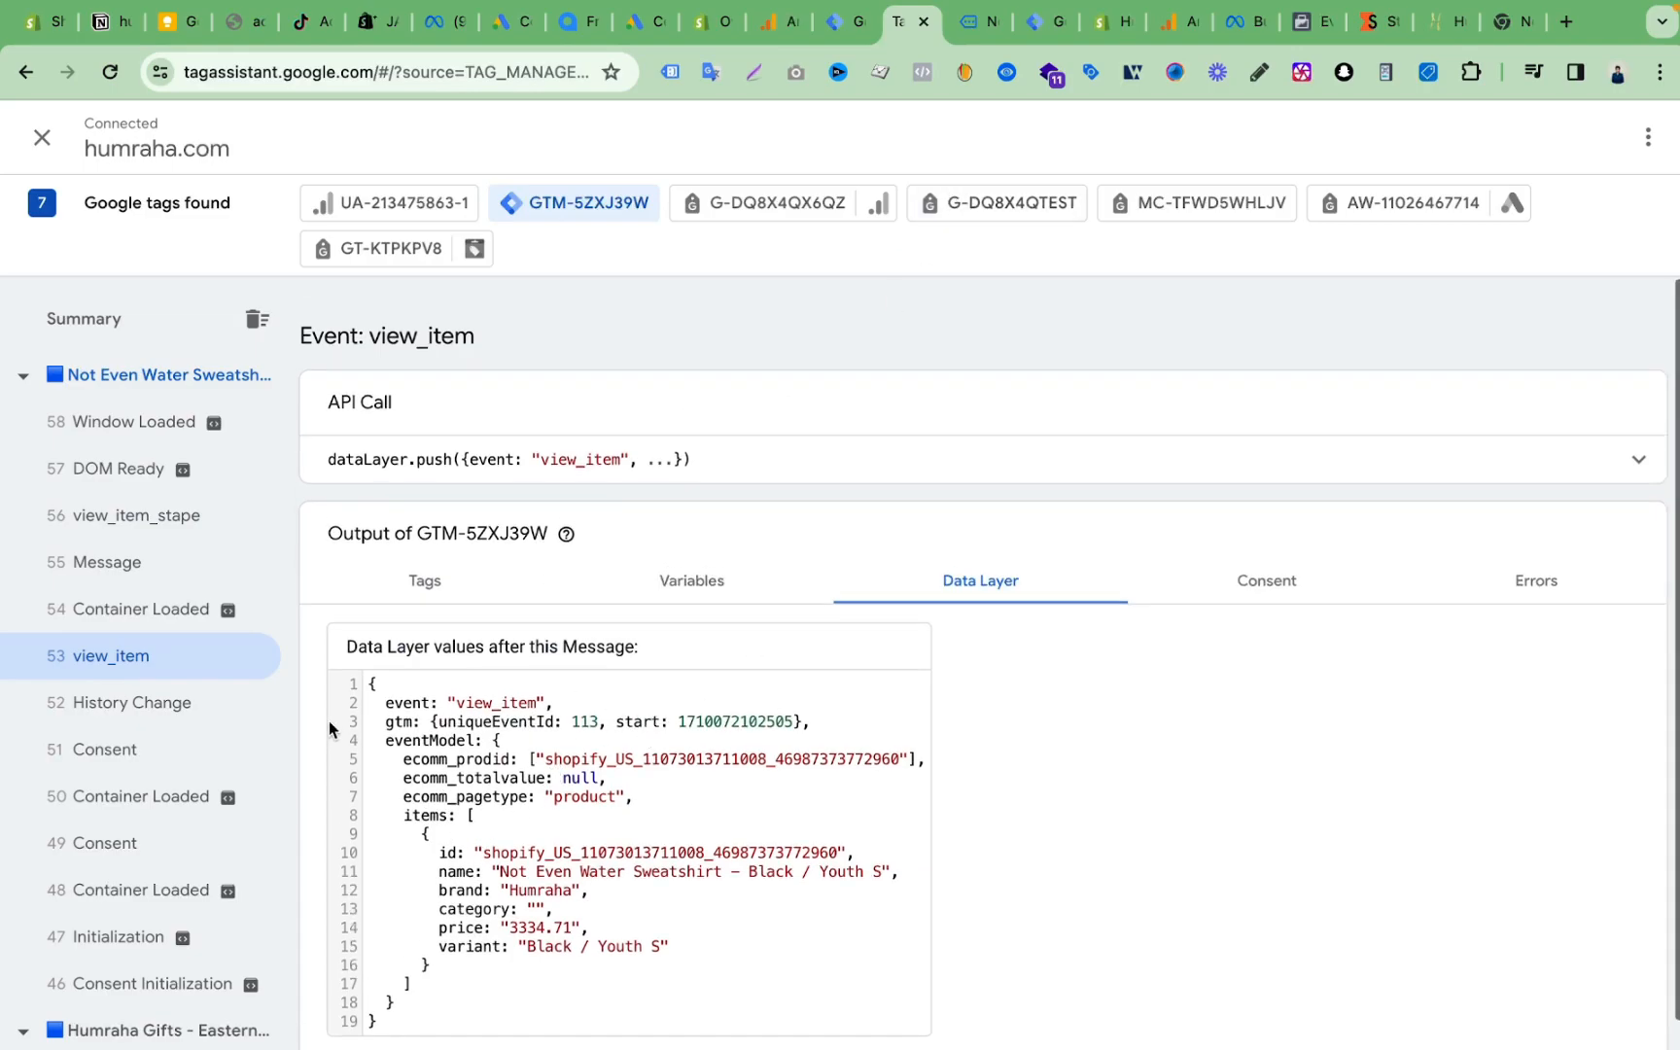
pyautogui.click(156, 515)
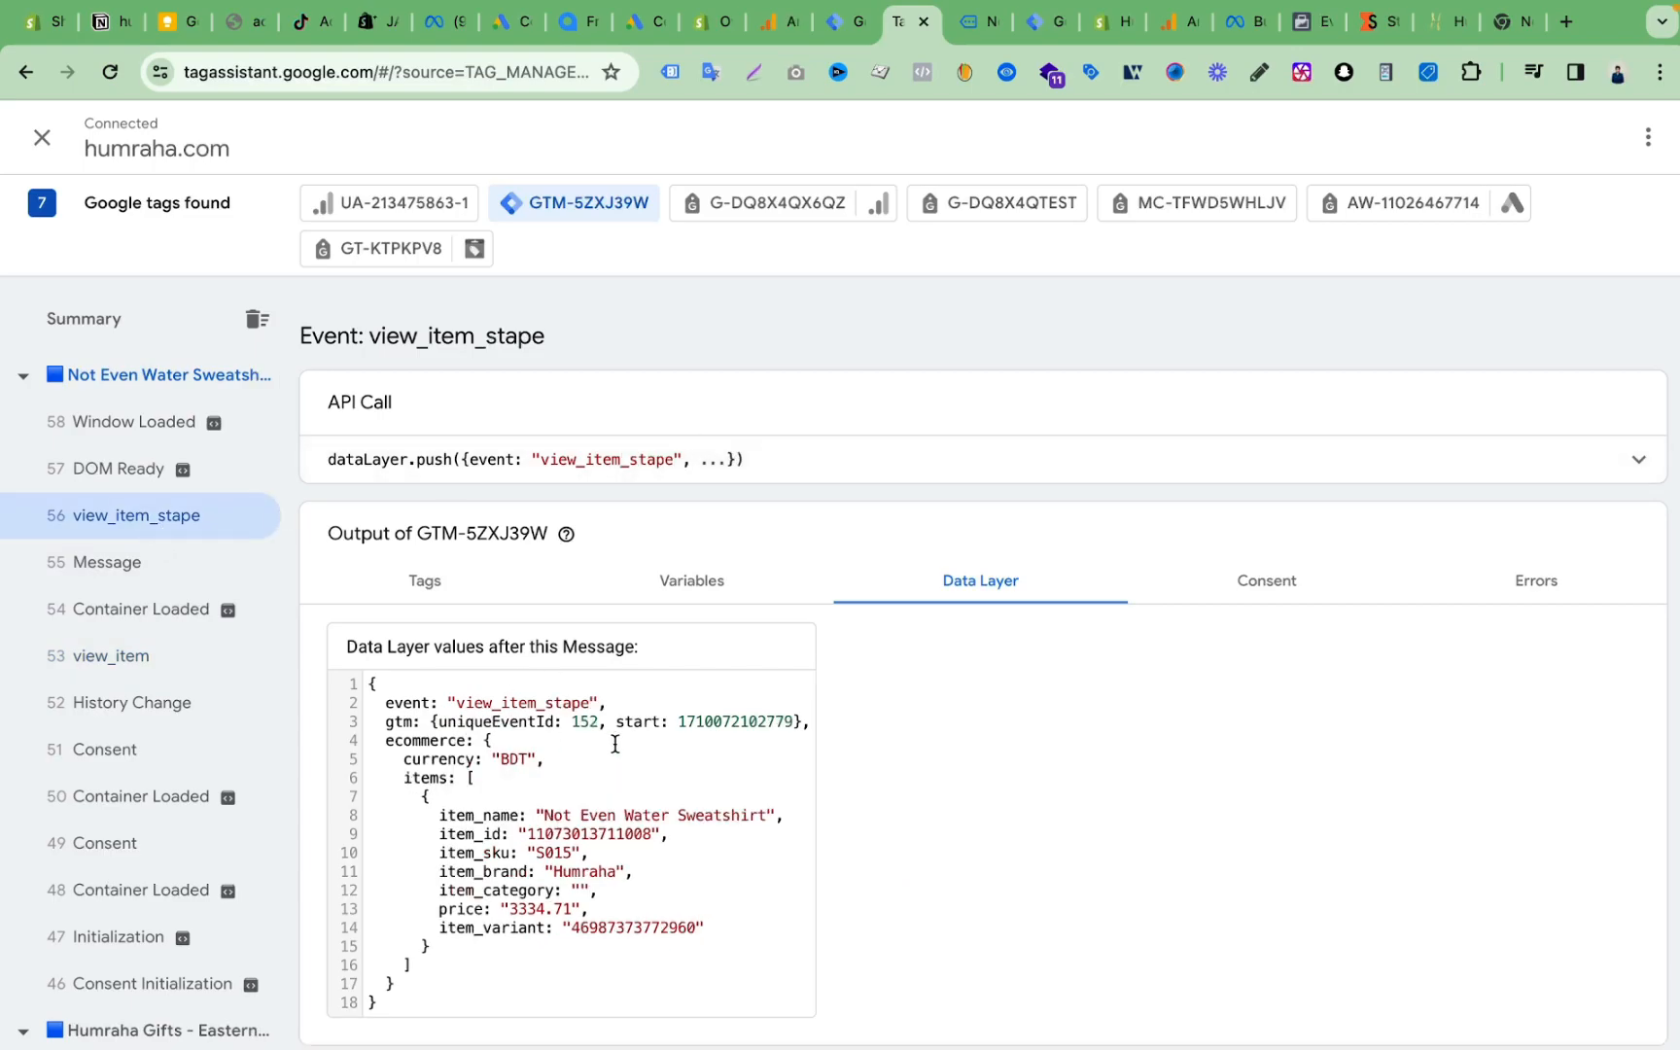
pyautogui.scroll(-1, 428, 809)
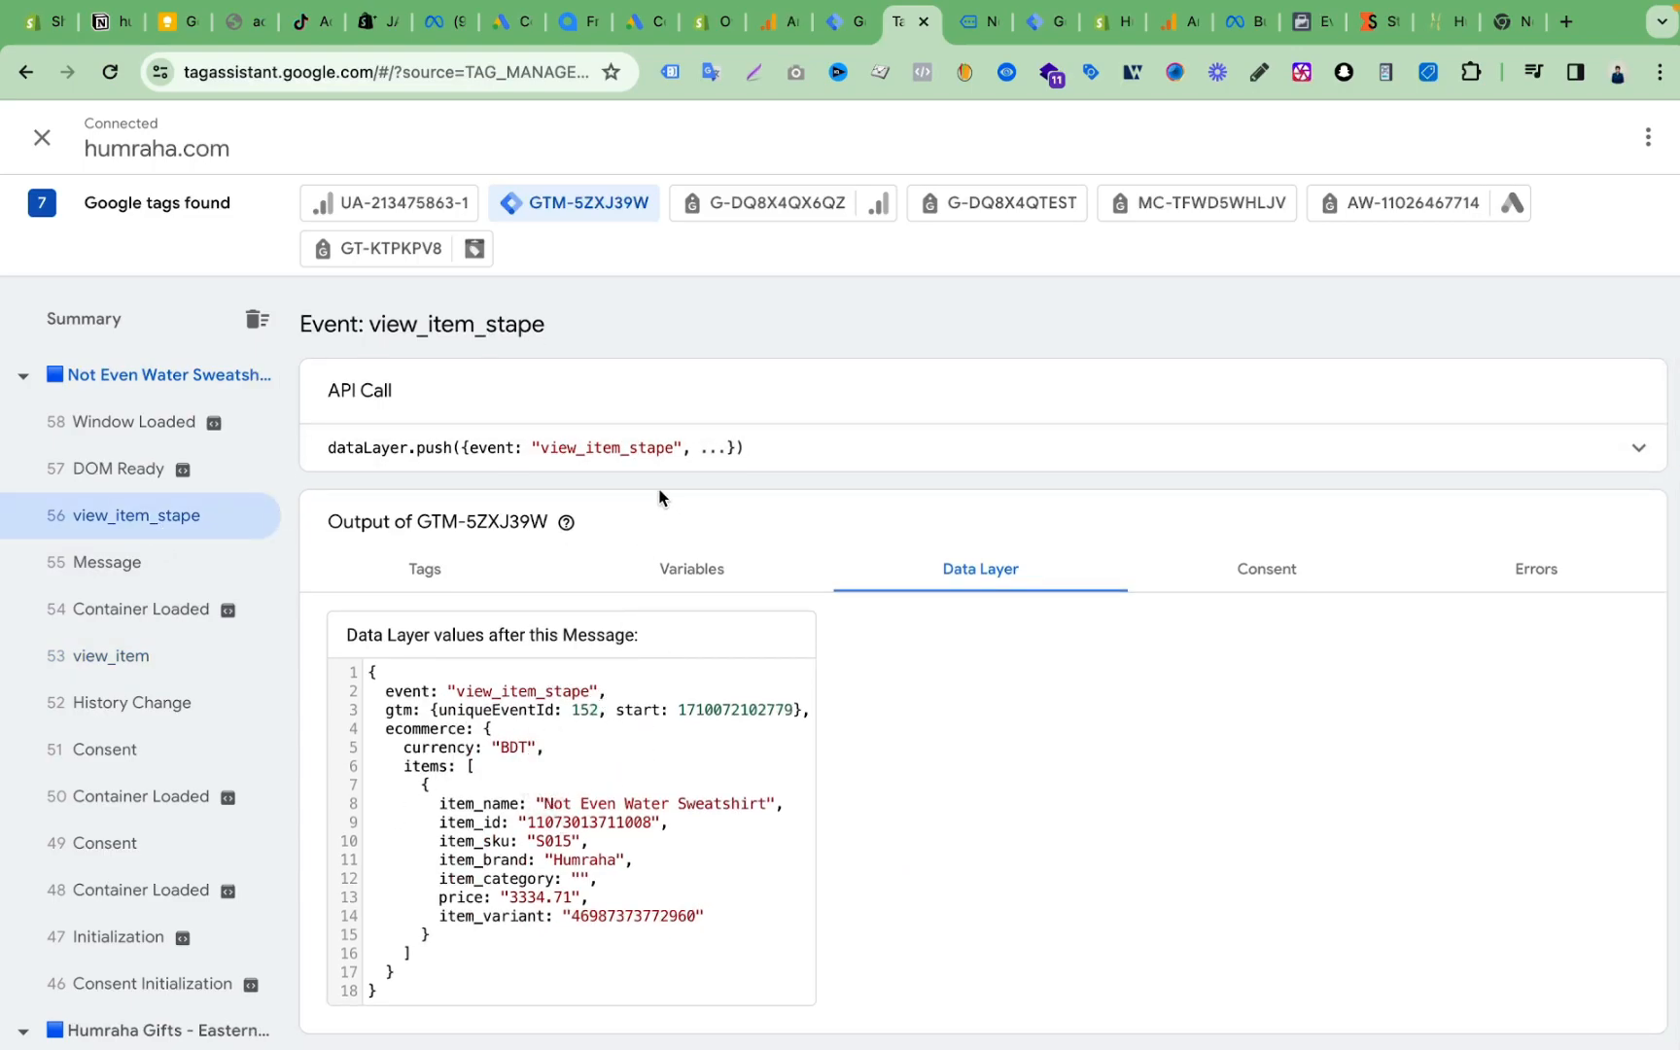
pyautogui.doubleClick(601, 445)
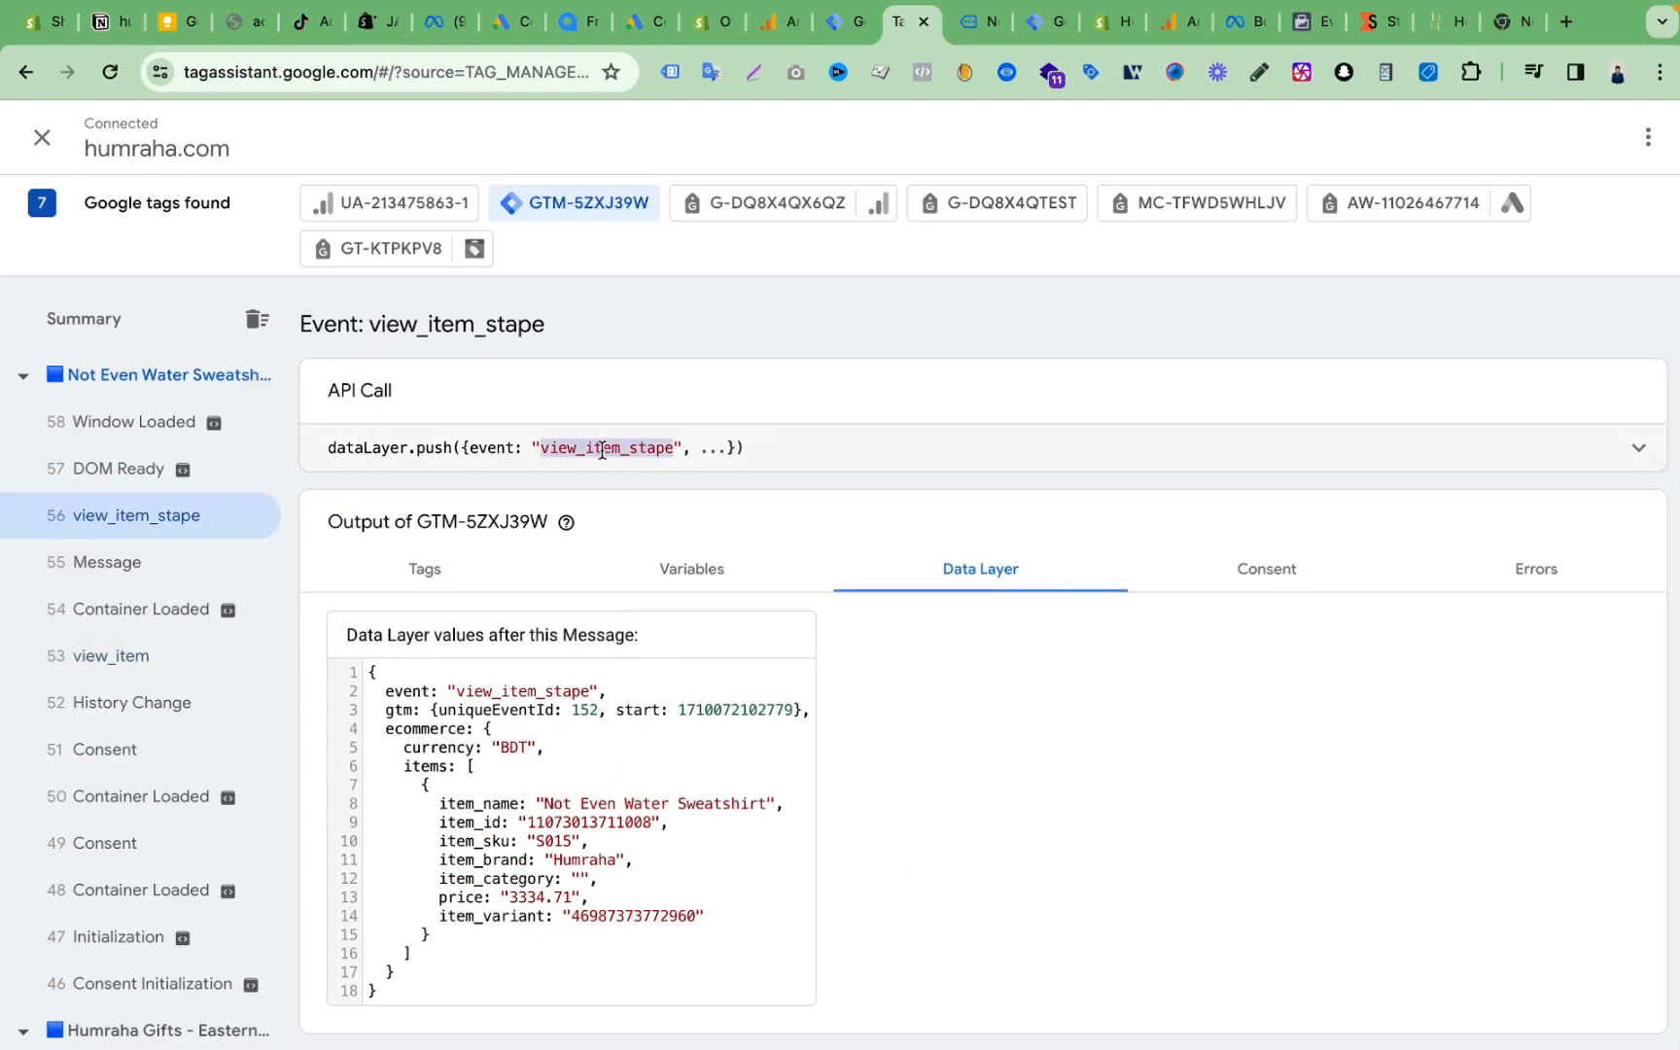
pyautogui.click(139, 659)
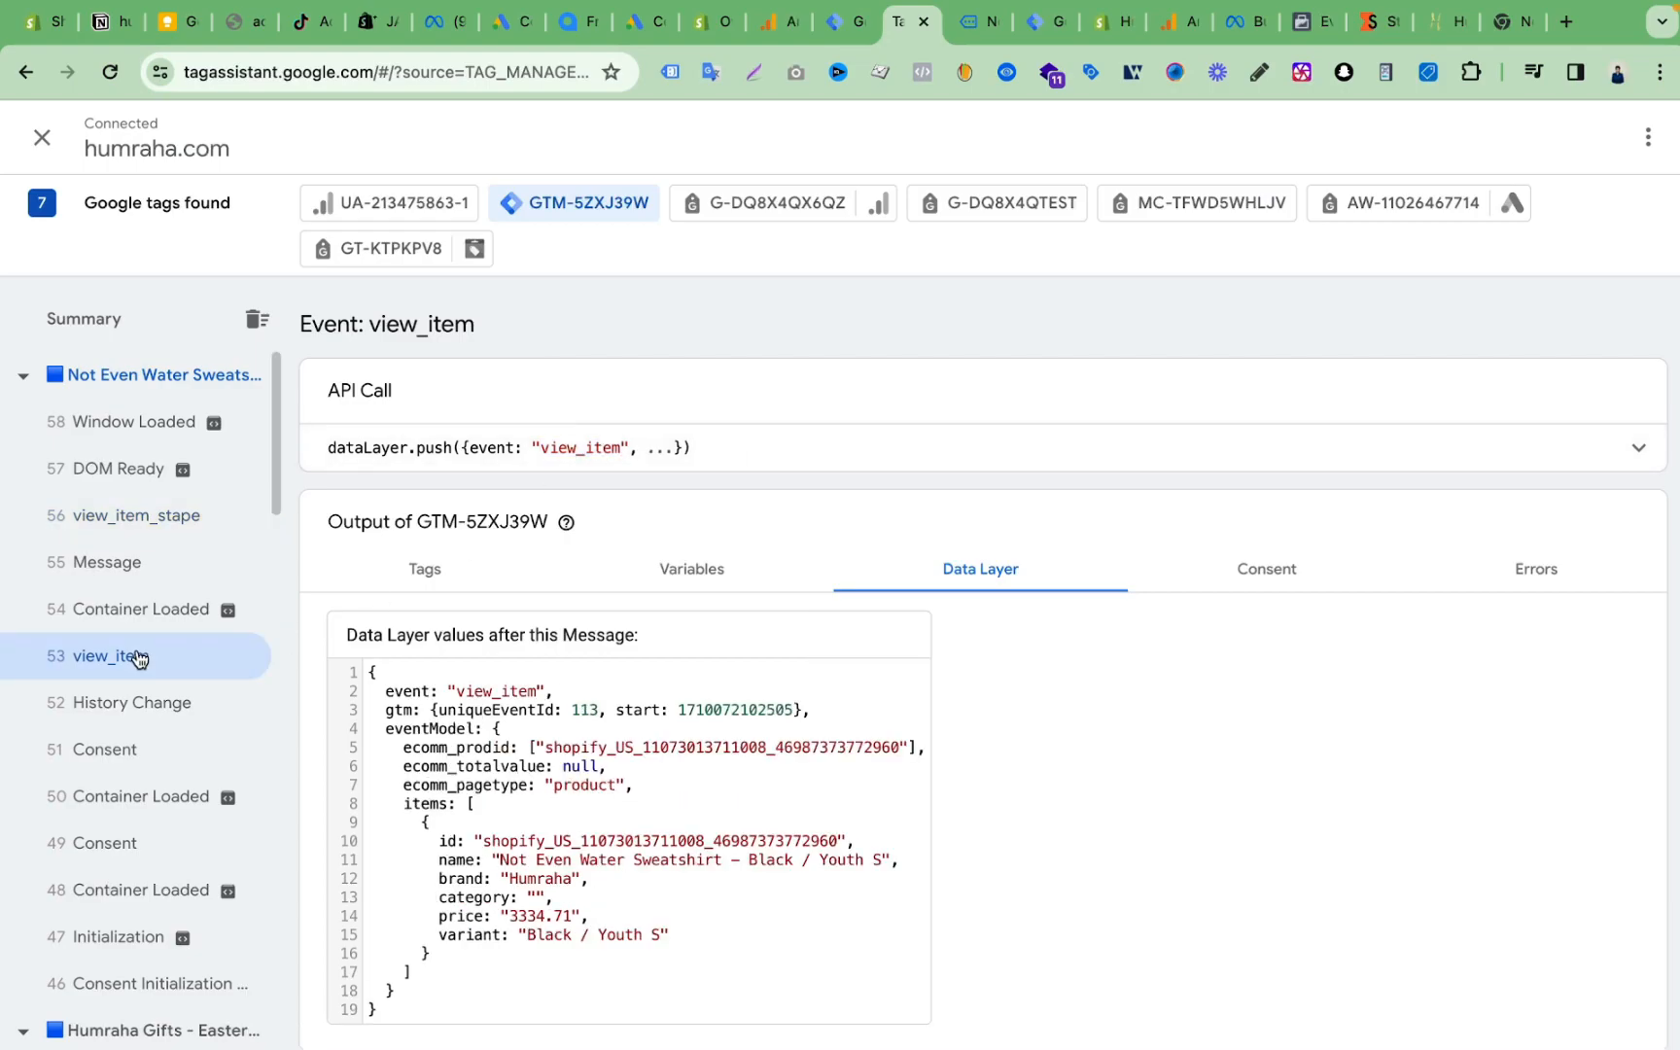
pyautogui.doubleClick(578, 445)
# Switch to the web container's triggers in Tag Manager and view the configuration of "DLE - select_item_stape".
pyautogui.click(842, 21)
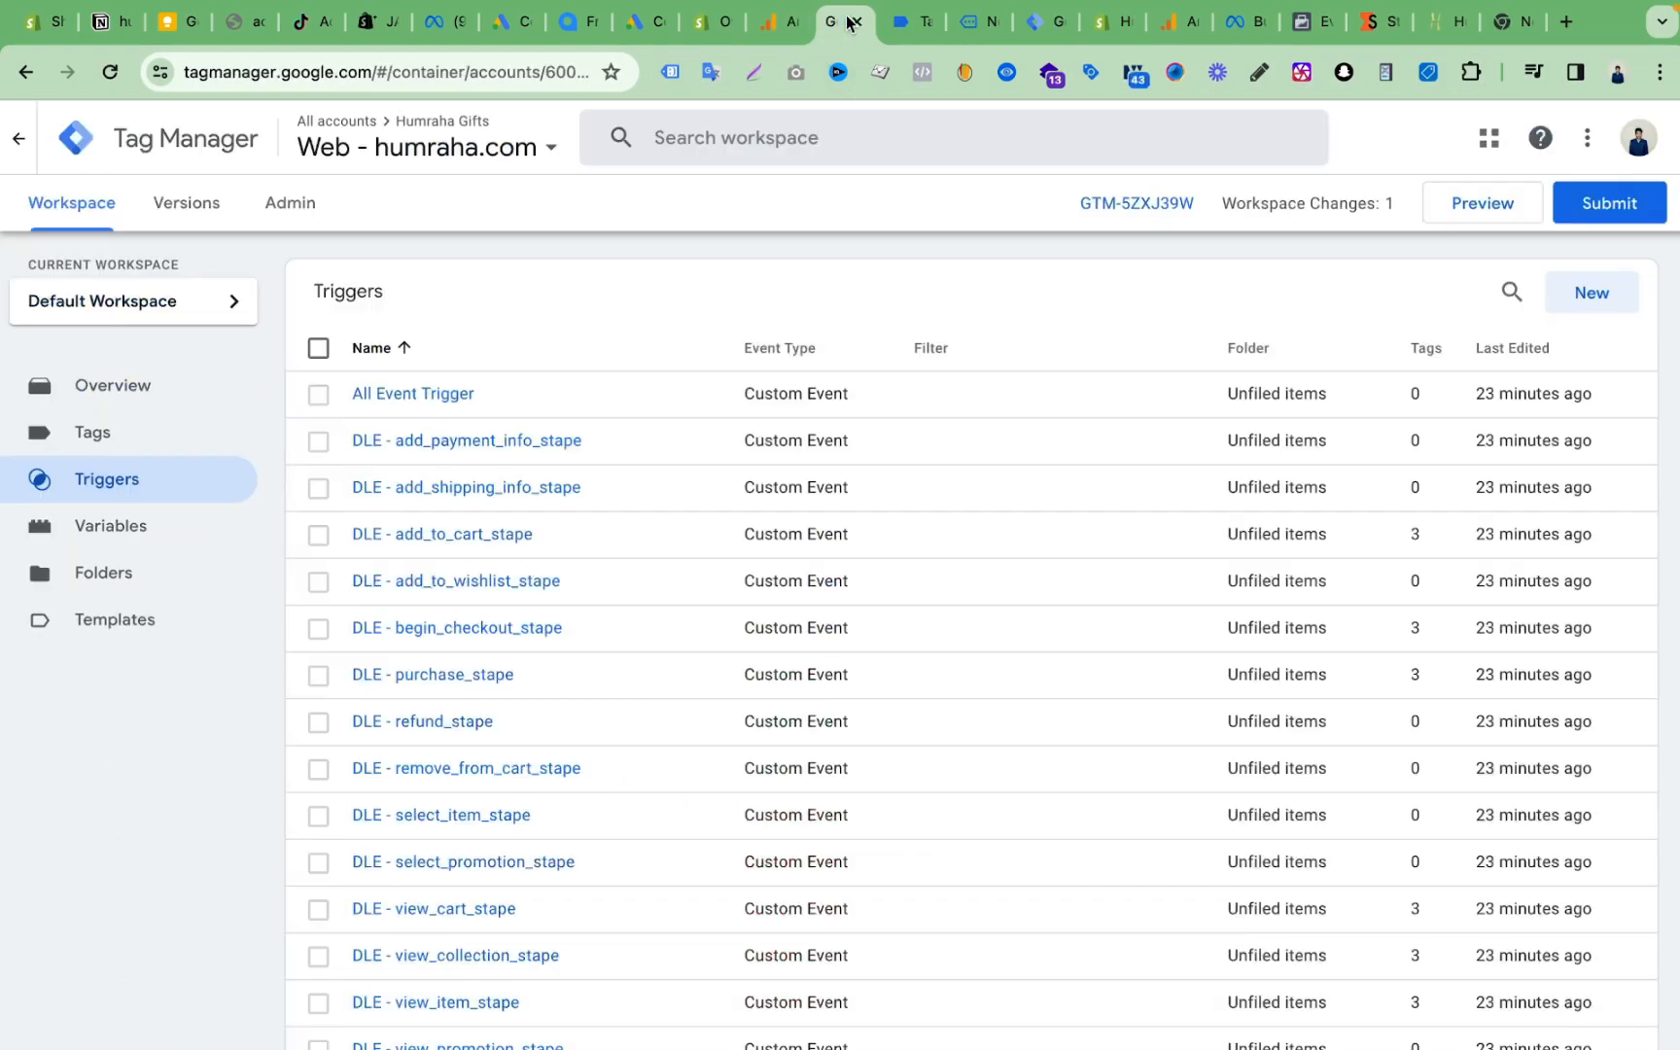
pyautogui.scroll(-2, 530, 511)
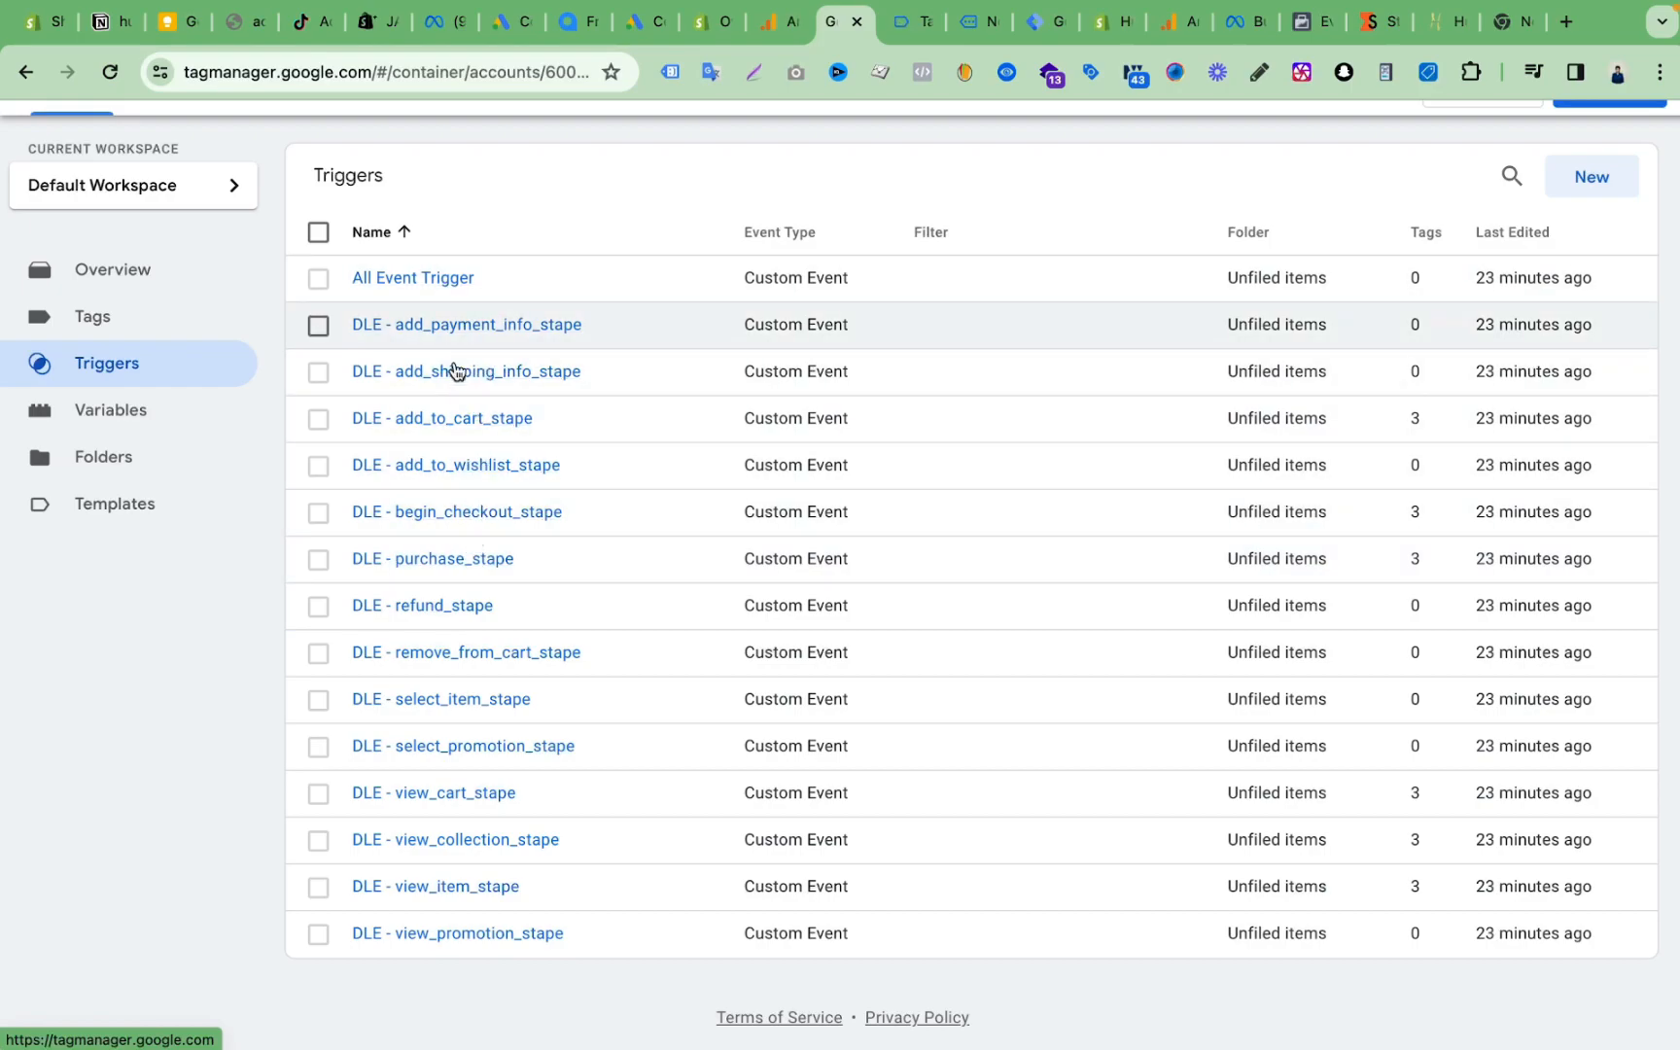
pyautogui.click(483, 701)
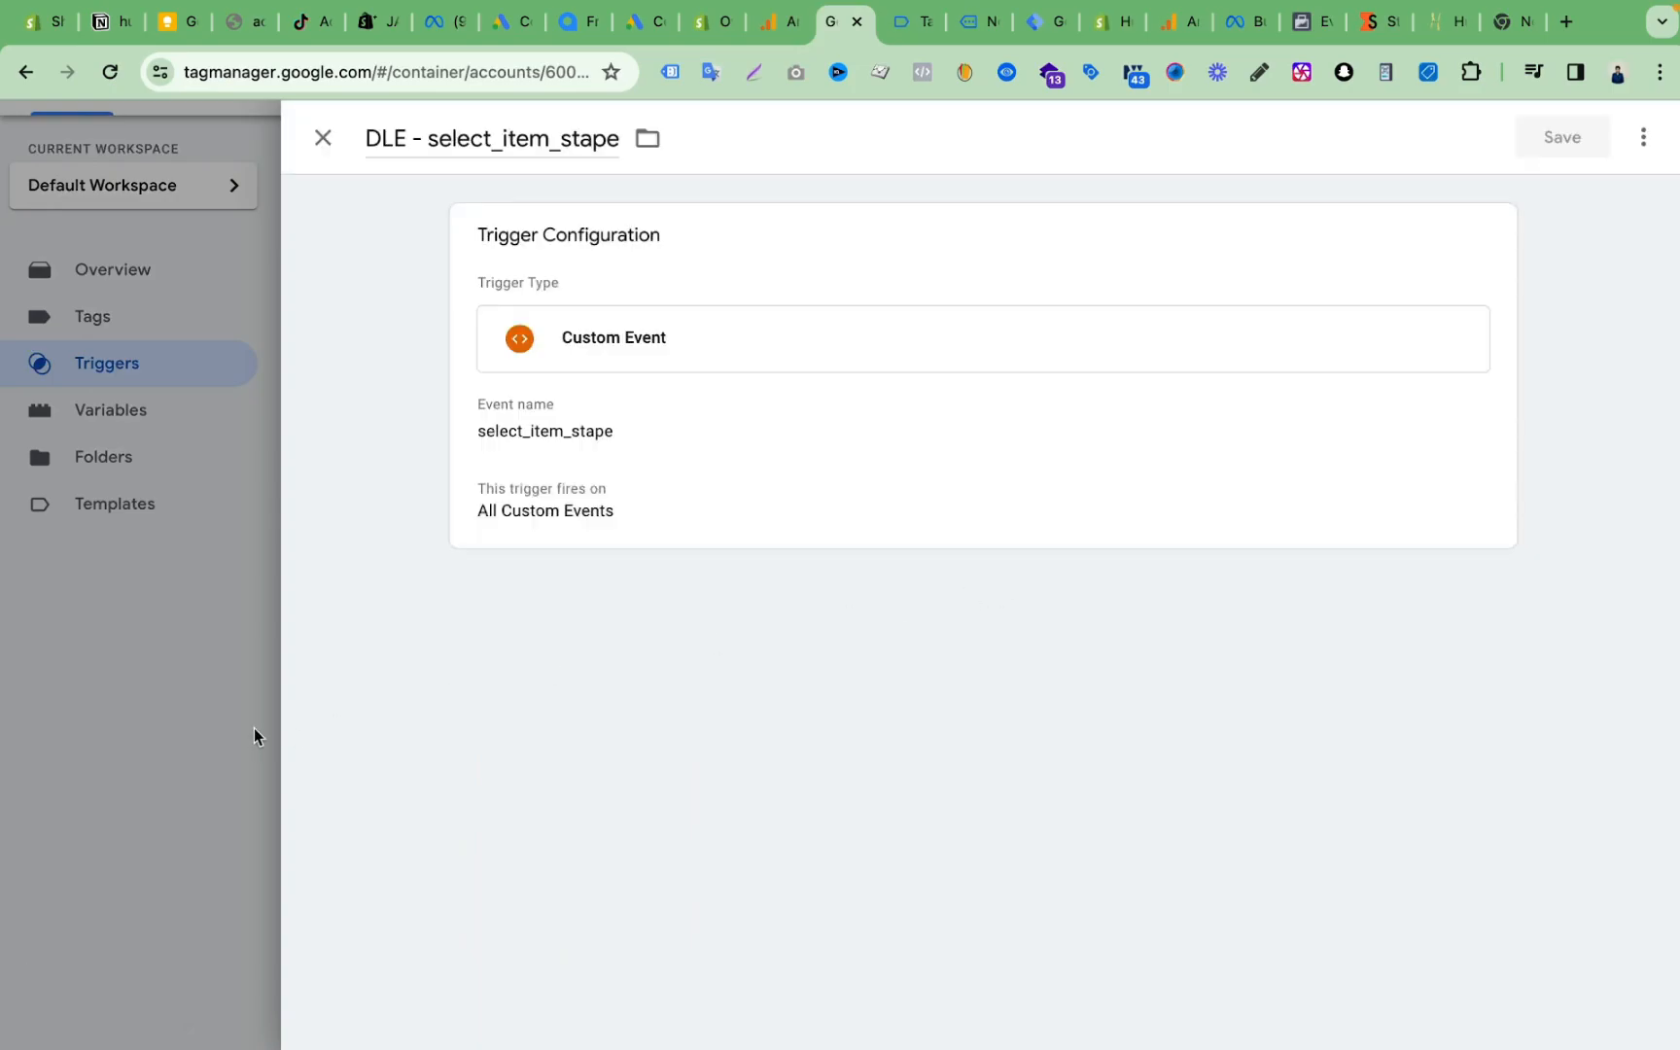
pyautogui.click(164, 752)
# Inspect the event name in the "DLE - view_item_stape" trigger configuration and close the trigger without changes.
pyautogui.click(442, 897)
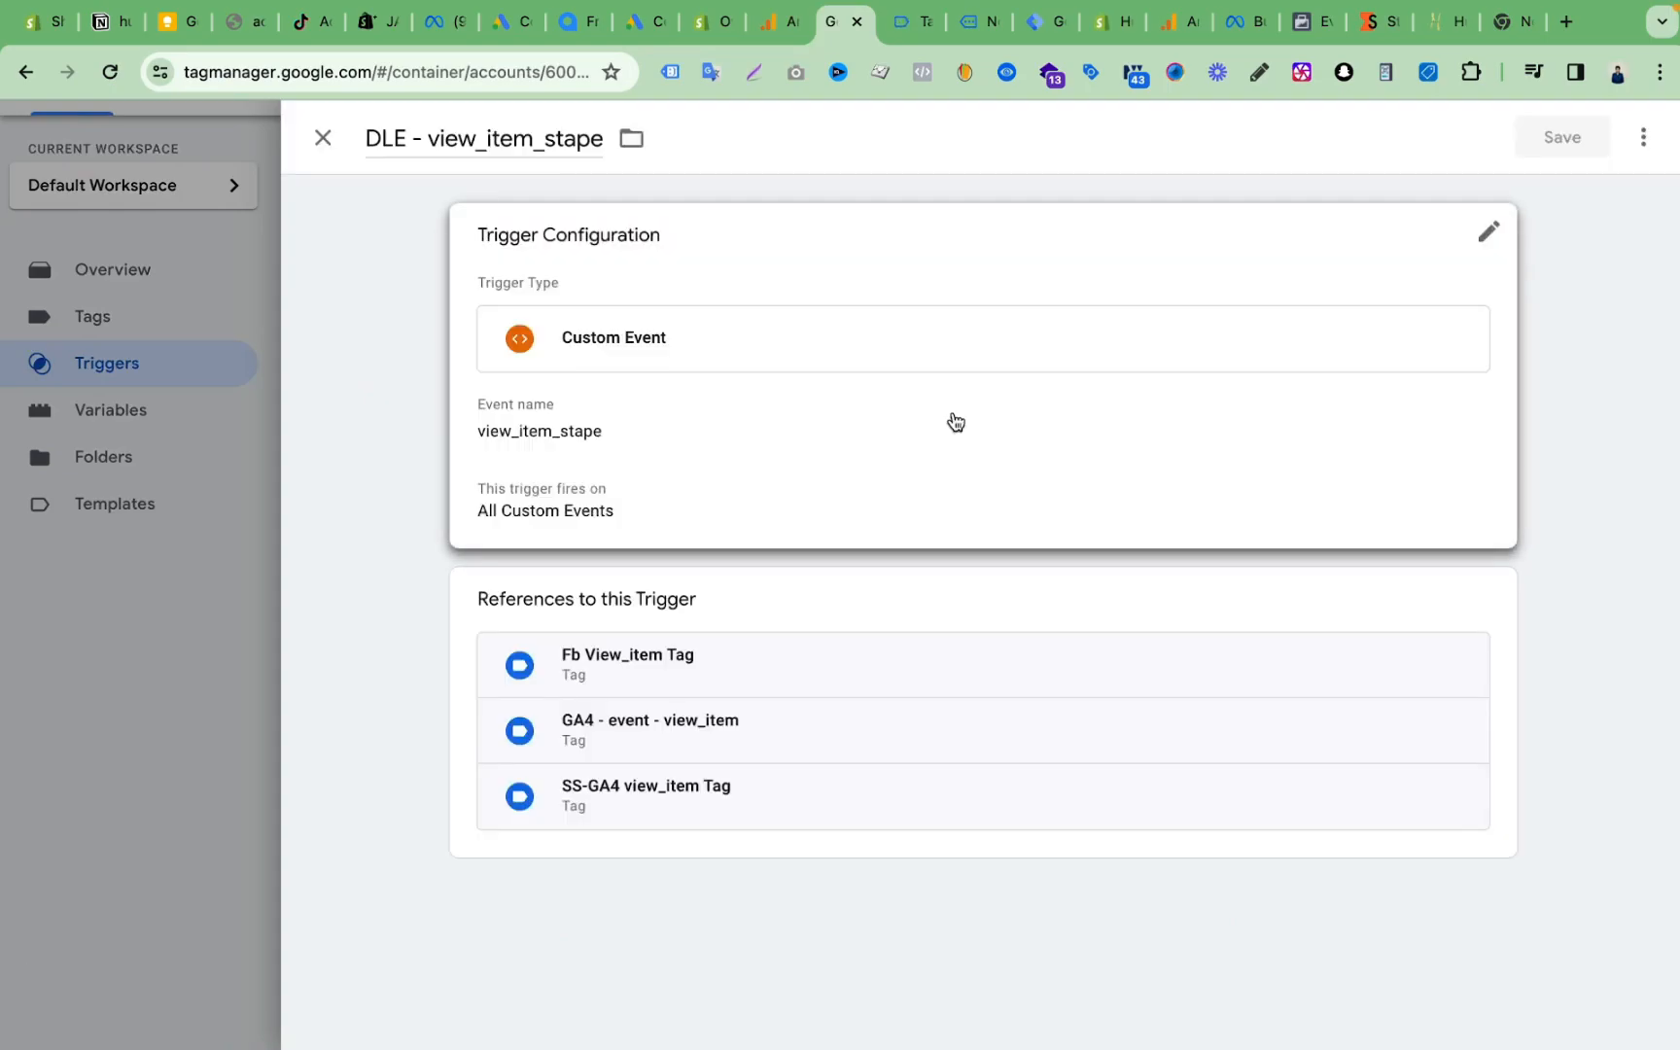
pyautogui.click(905, 443)
pyautogui.doubleClick(610, 469)
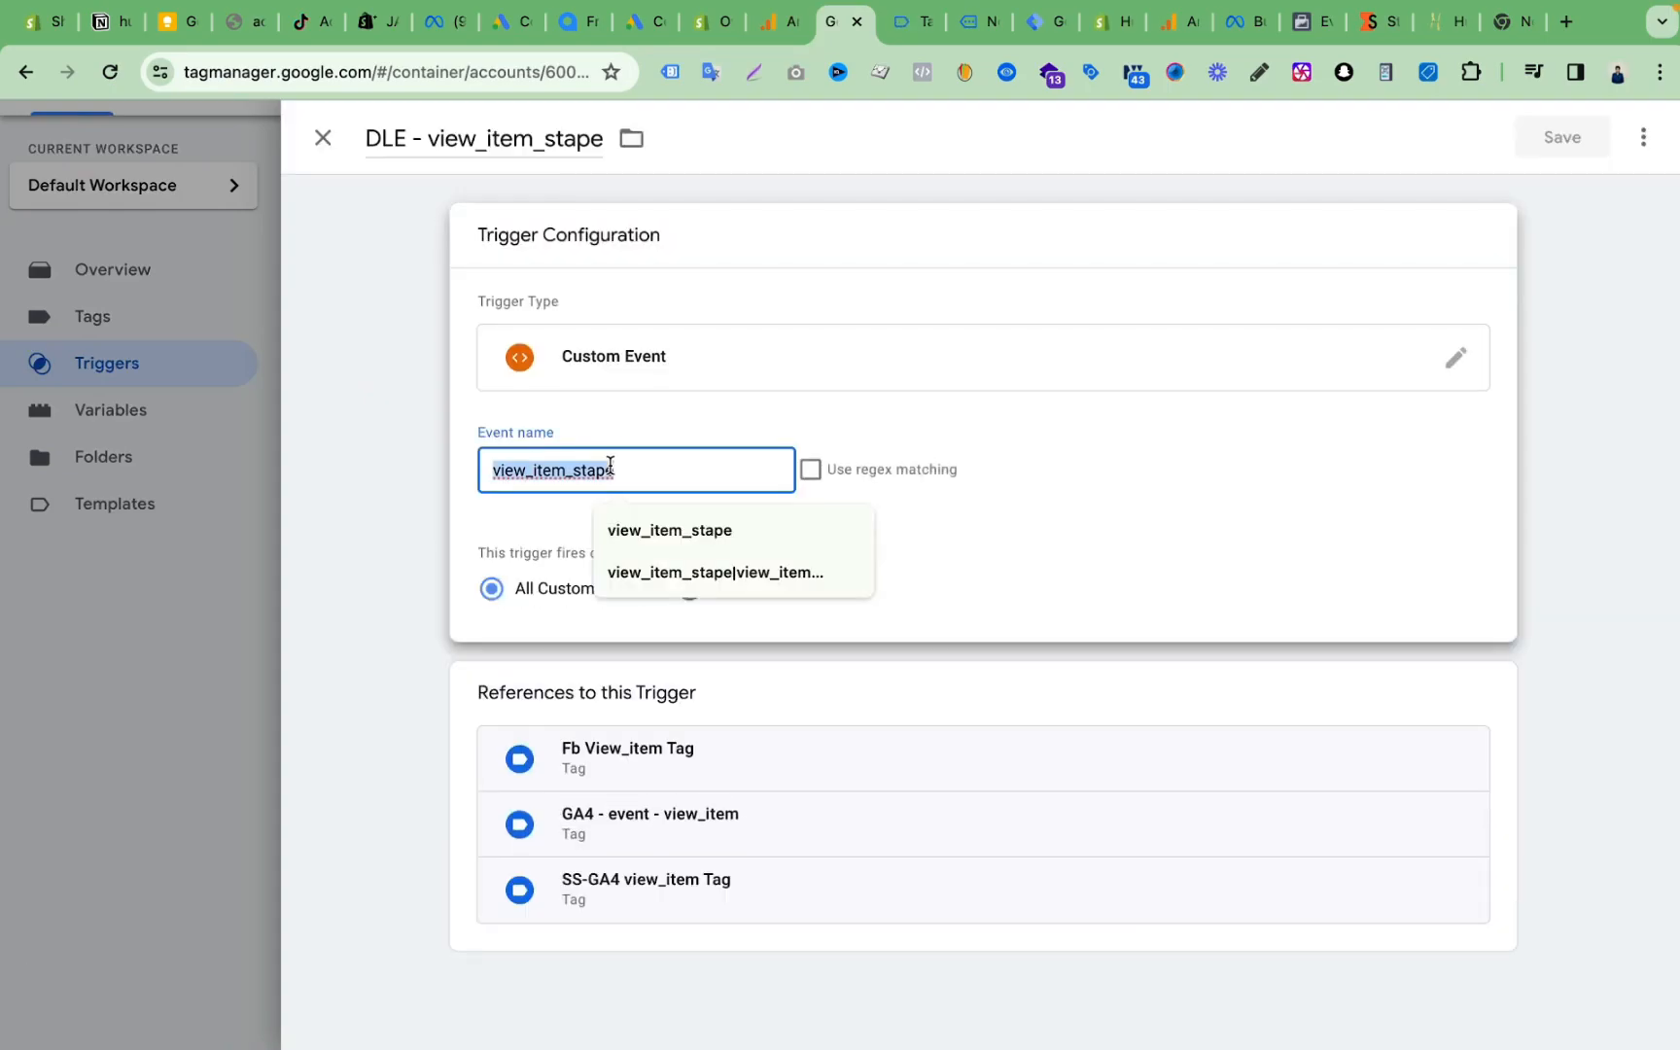
pyautogui.click(1171, 471)
pyautogui.click(669, 479)
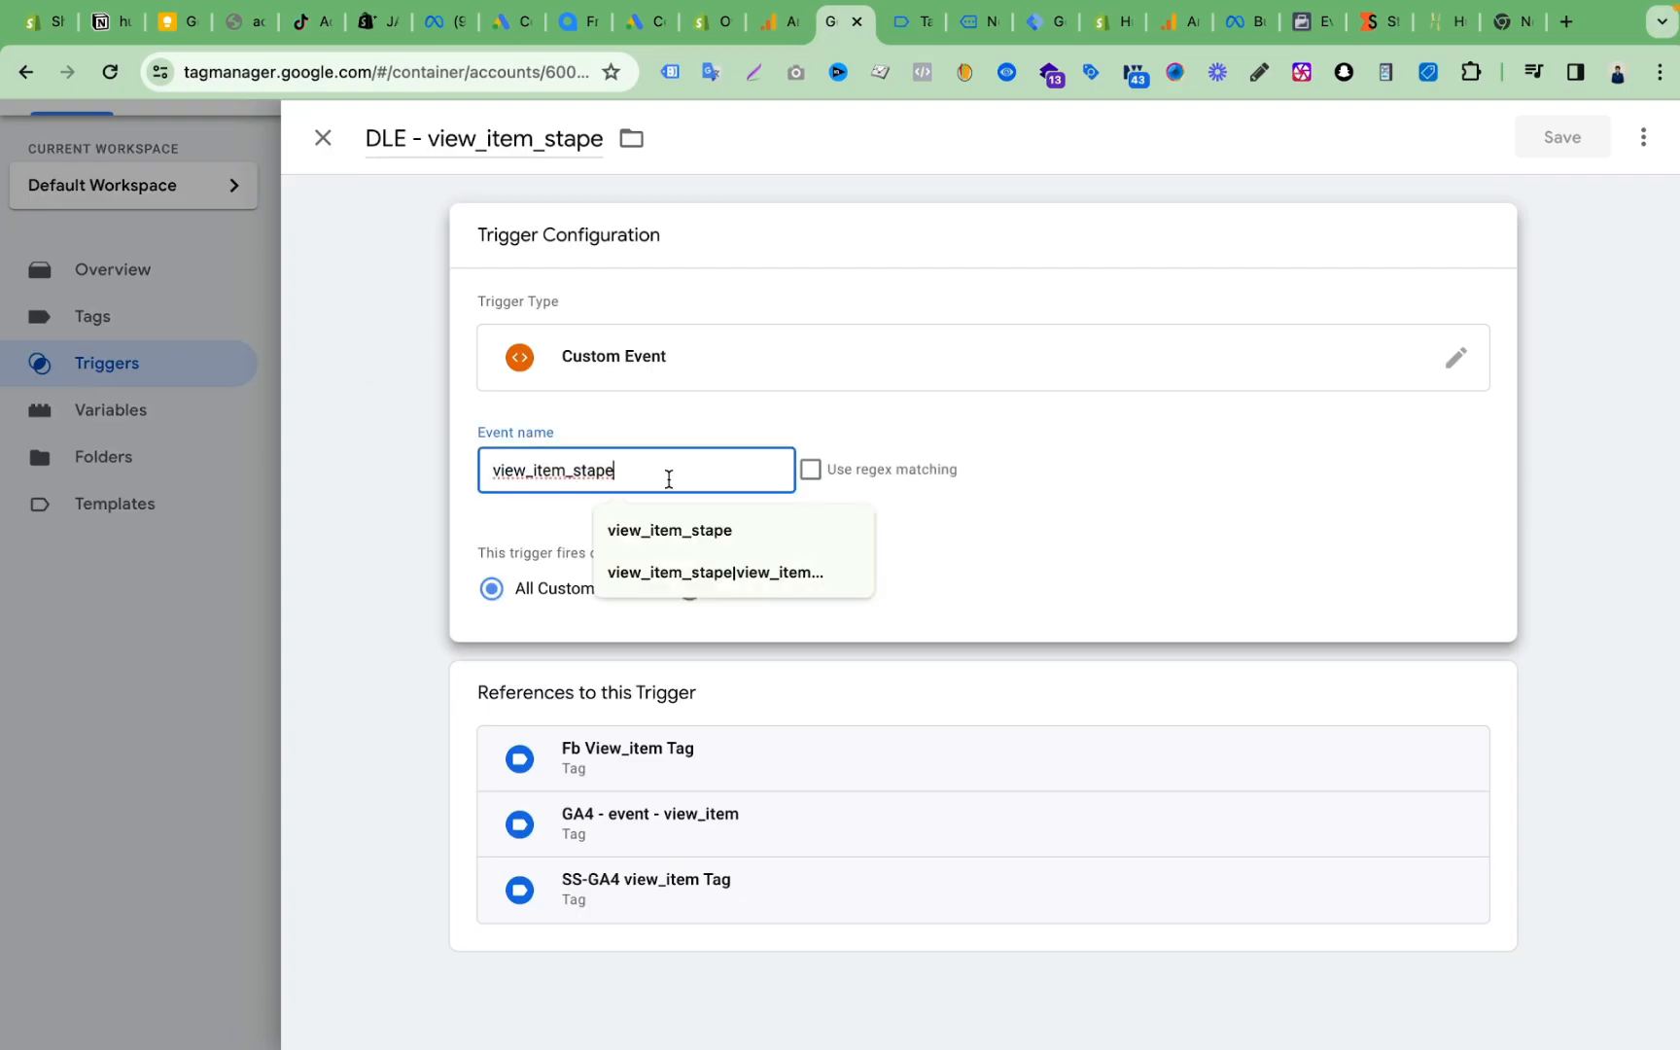
pyautogui.doubleClick(669, 480)
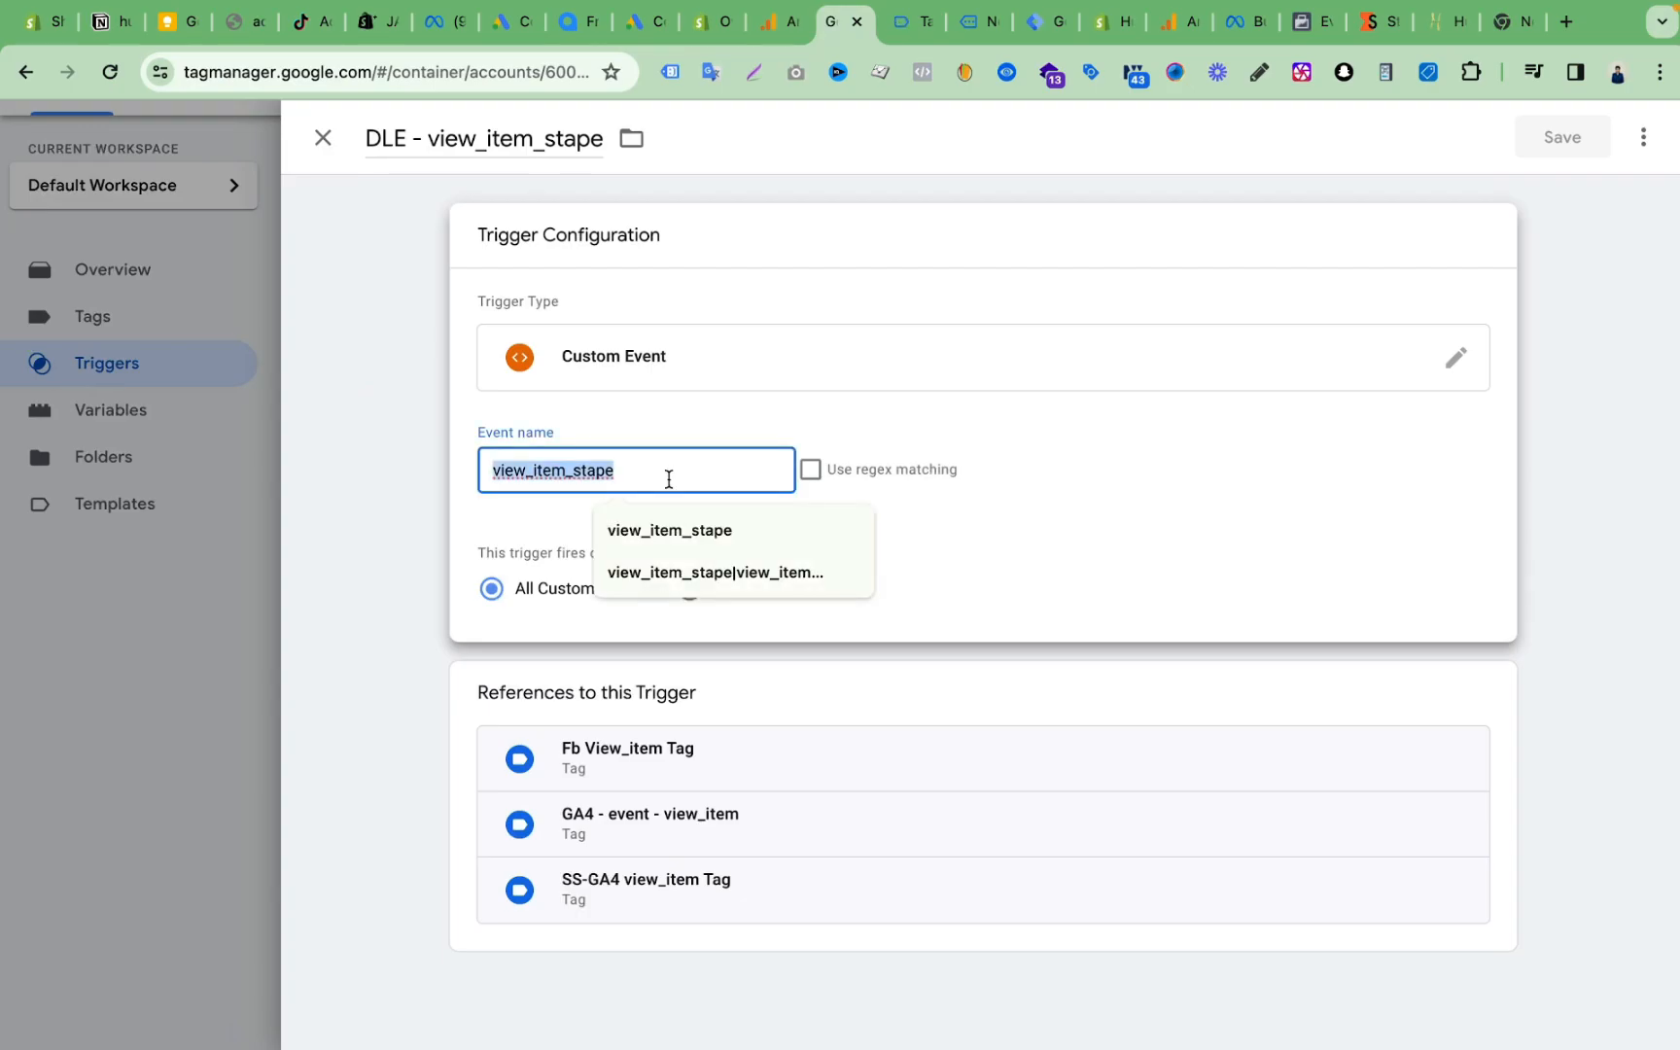
pyautogui.click(183, 662)
# Review the web container's tags with their firing triggers, and briefly show the server container's version list.
pyautogui.scroll(-1, 753, 579)
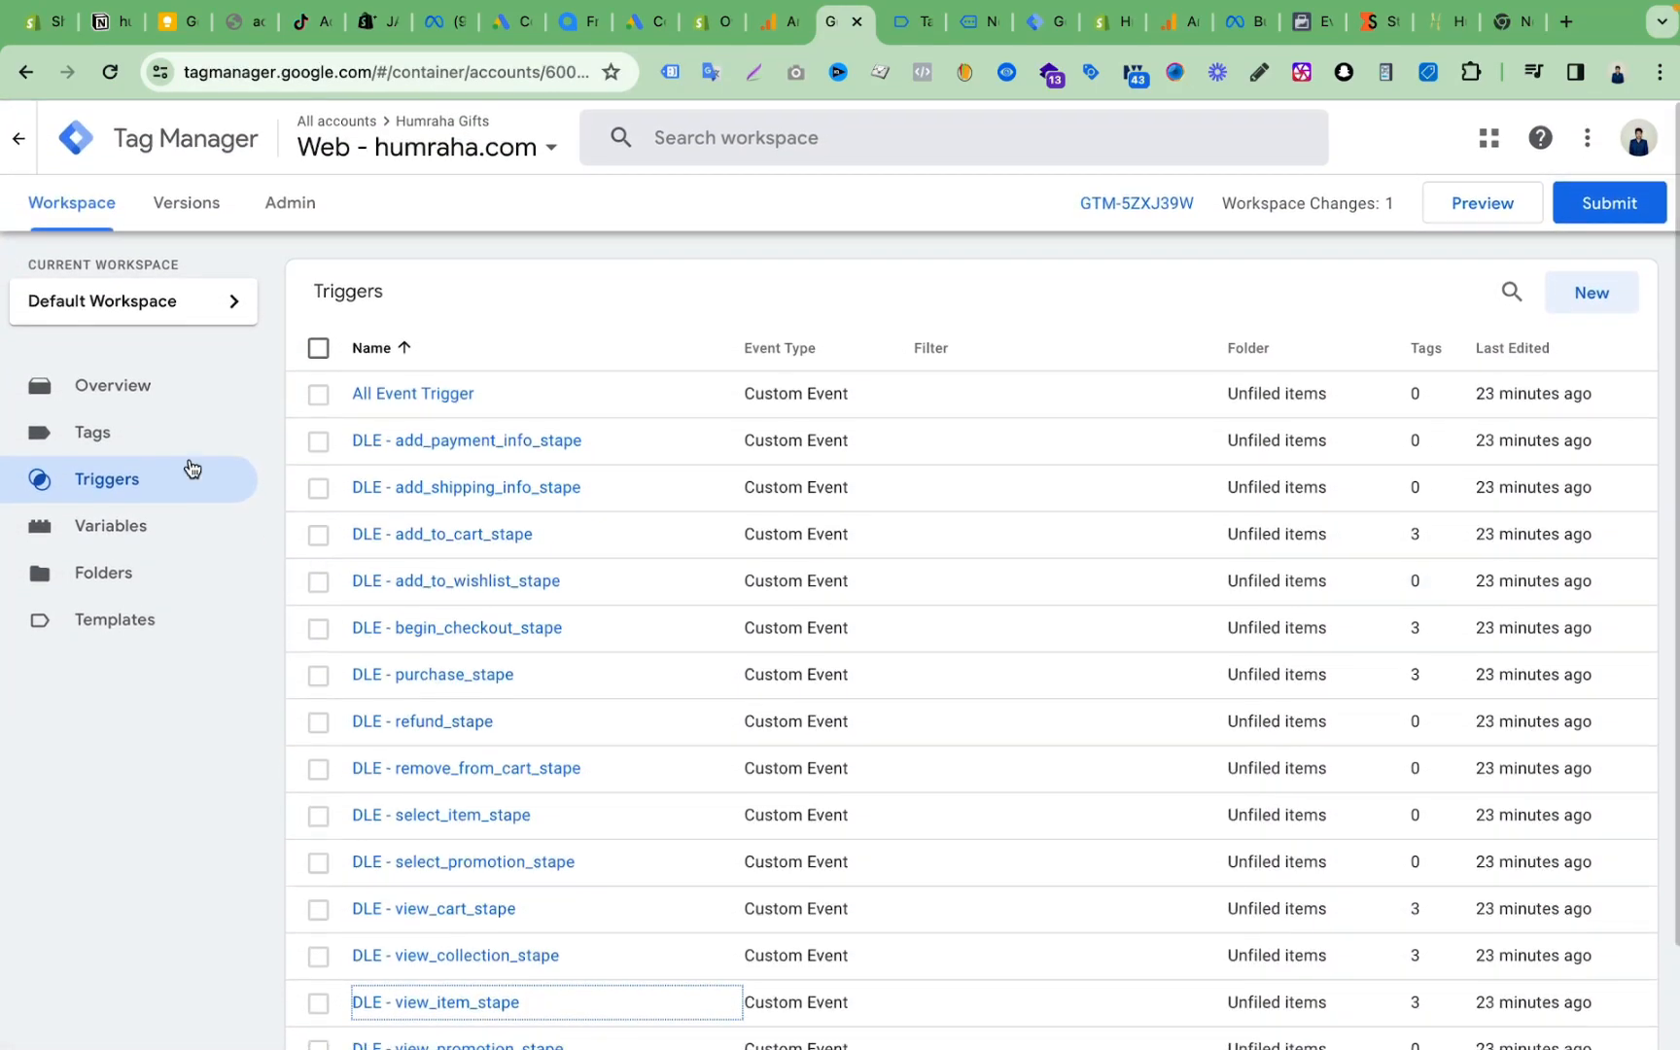
pyautogui.click(153, 435)
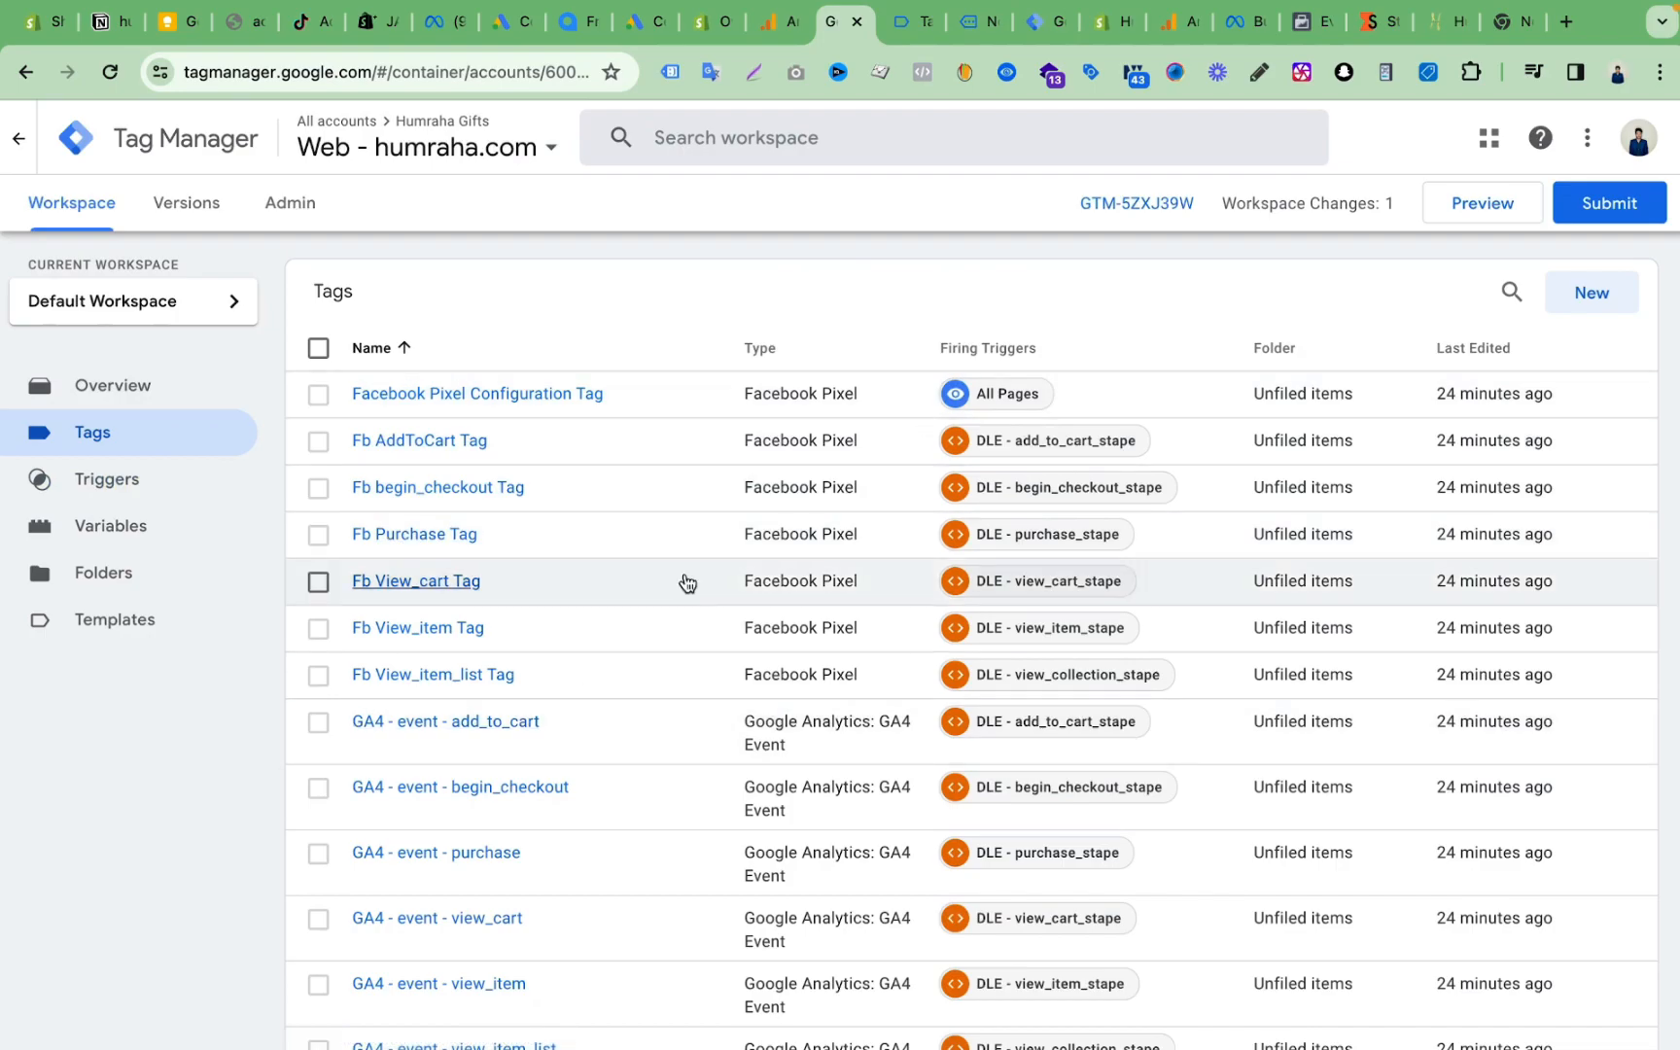
pyautogui.scroll(-5, 720, 731)
pyautogui.scroll(5, 720, 732)
pyautogui.scroll(1, 945, 447)
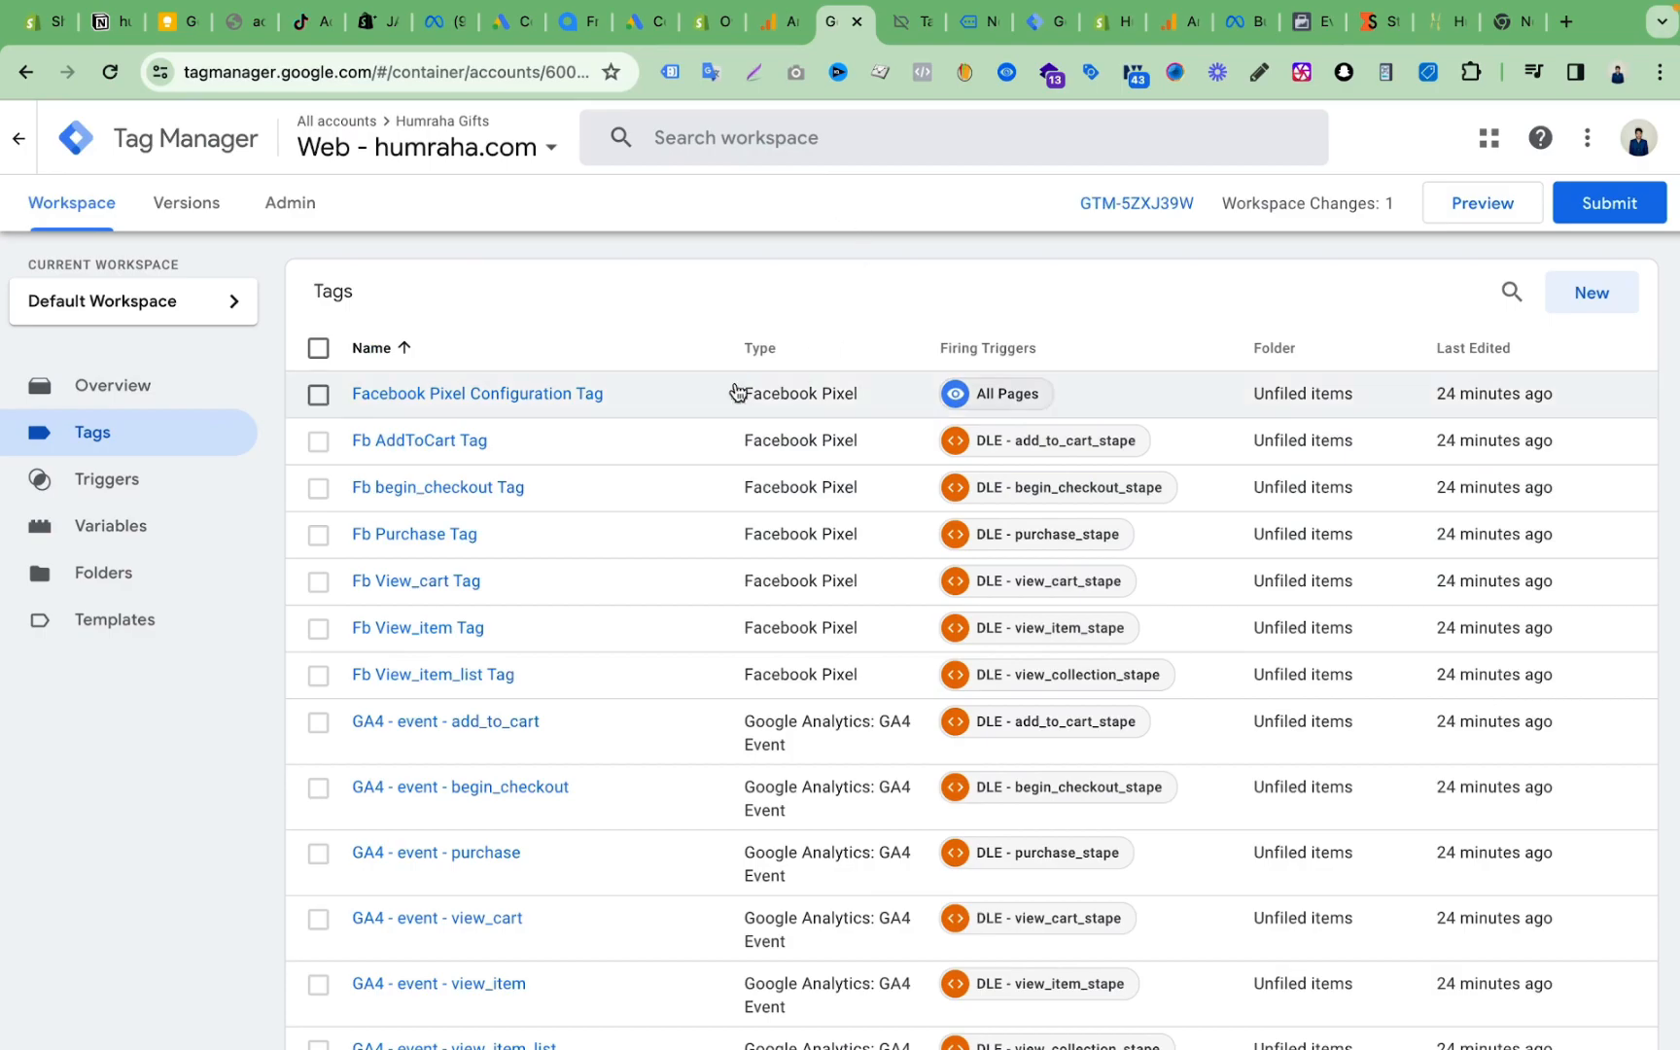
pyautogui.click(1041, 33)
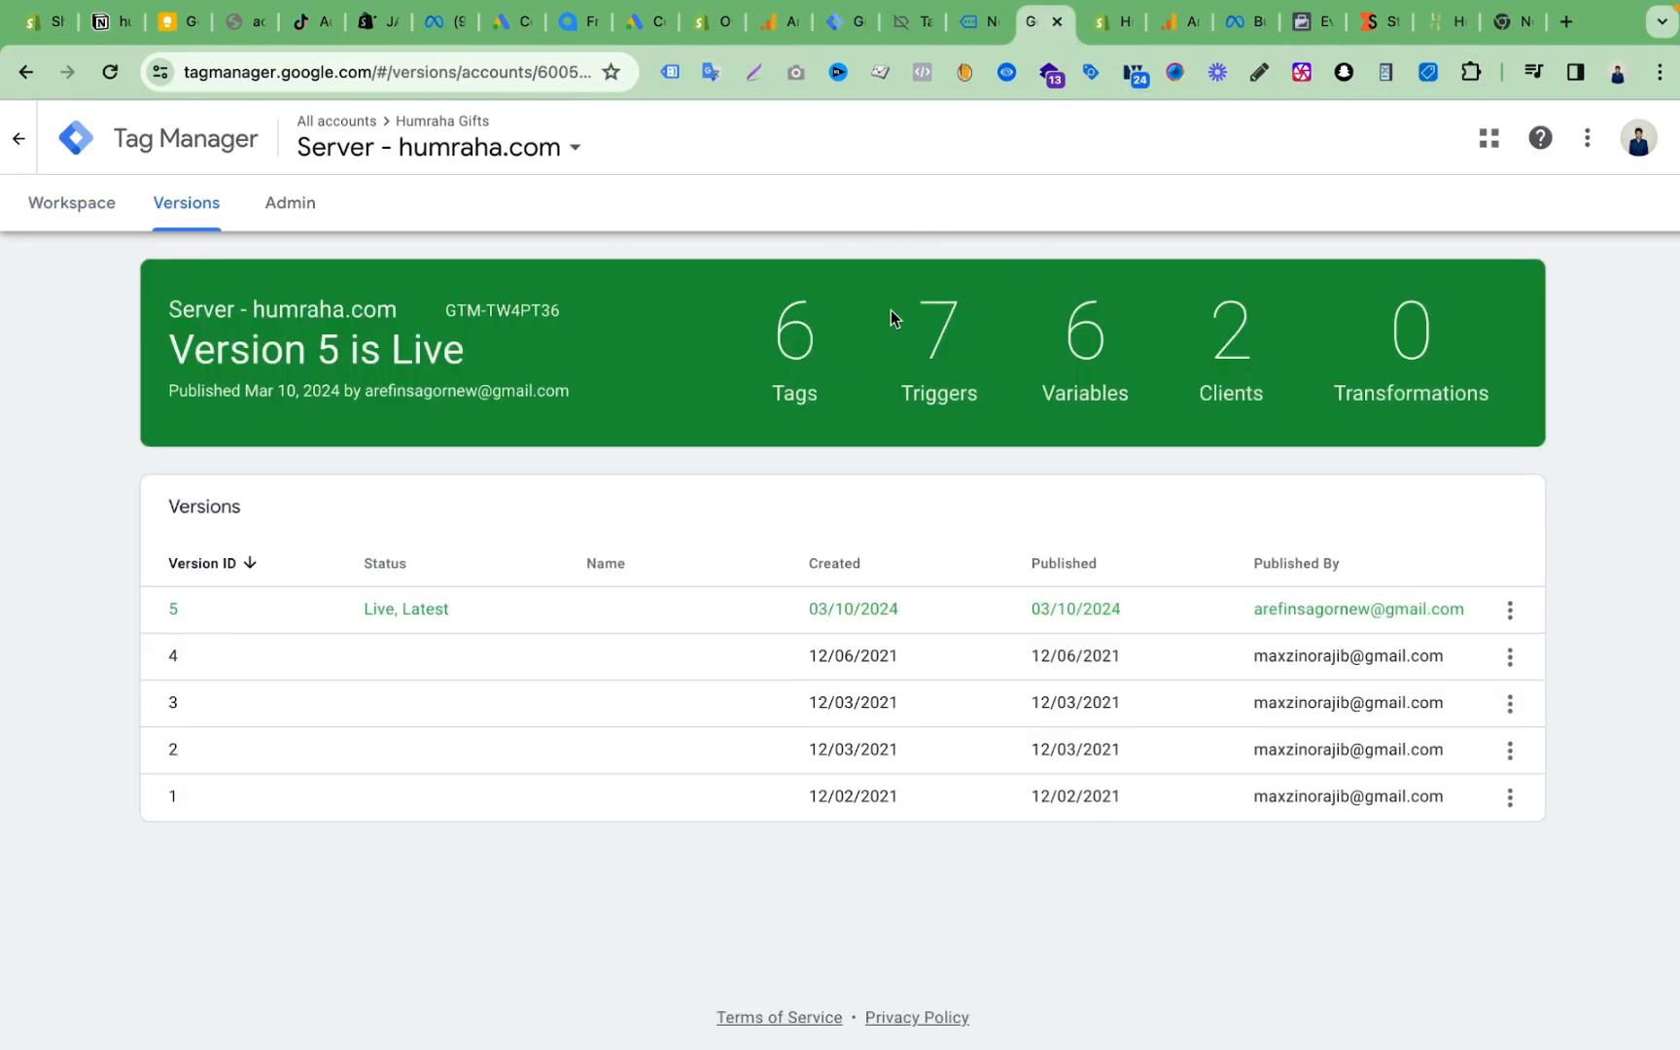
pyautogui.click(846, 22)
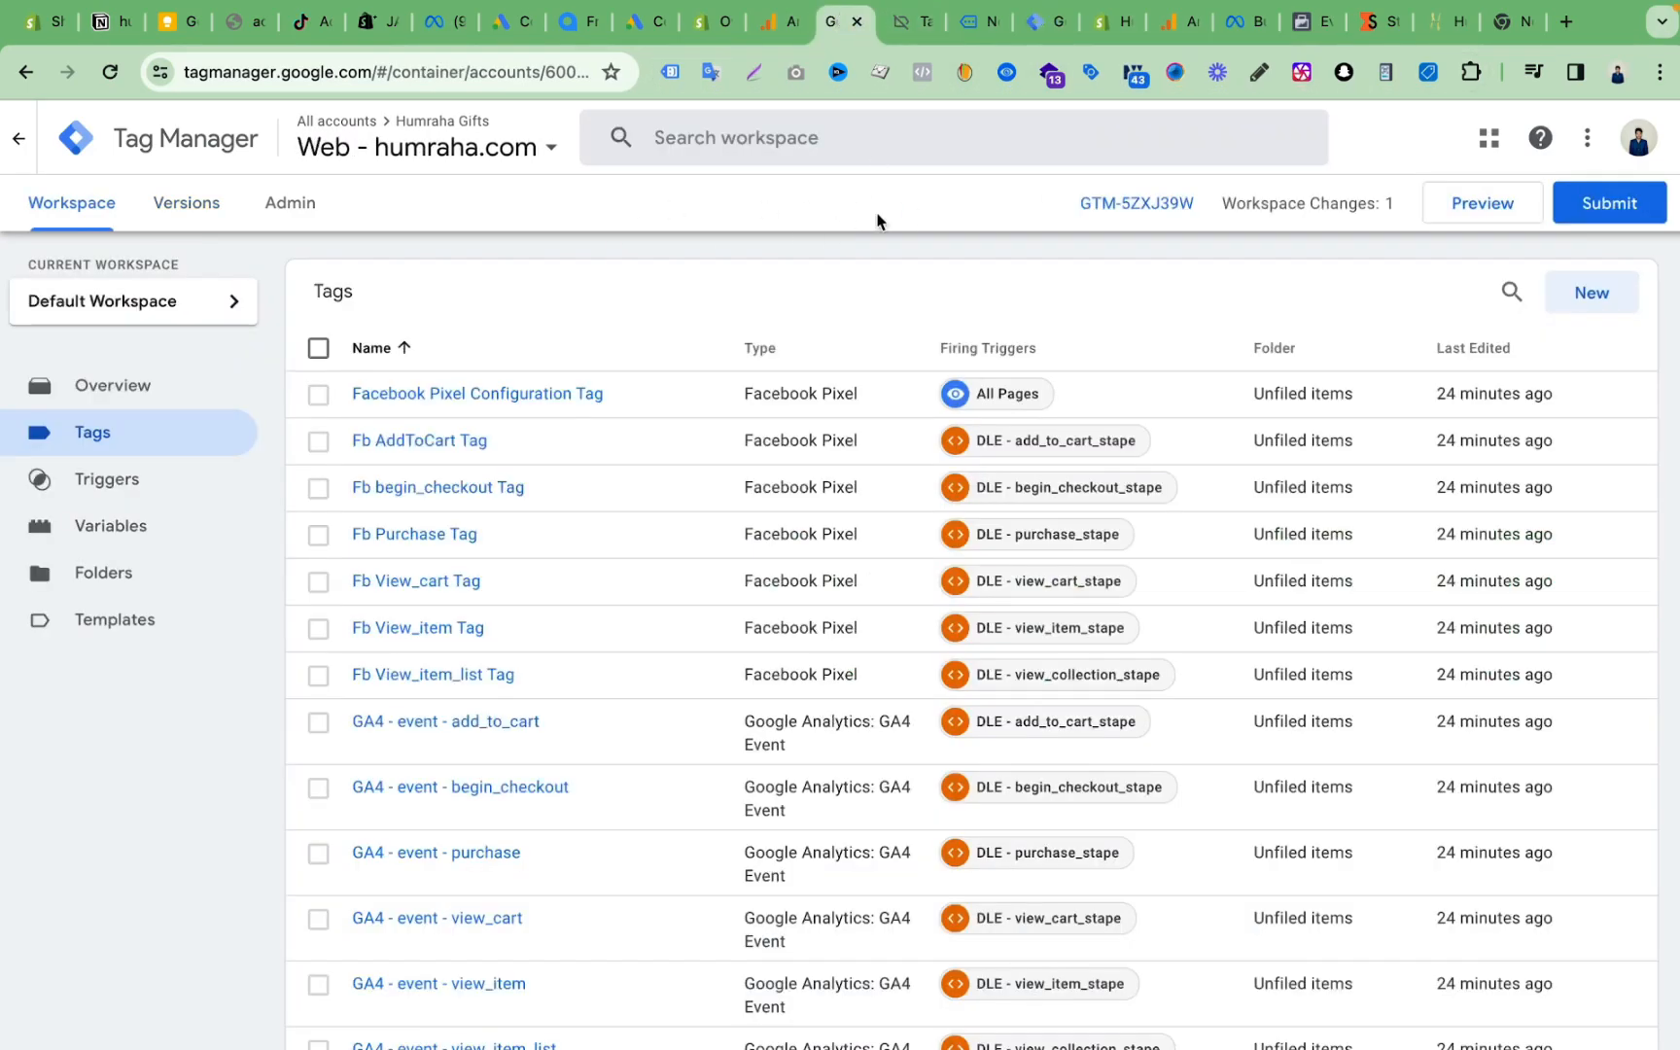